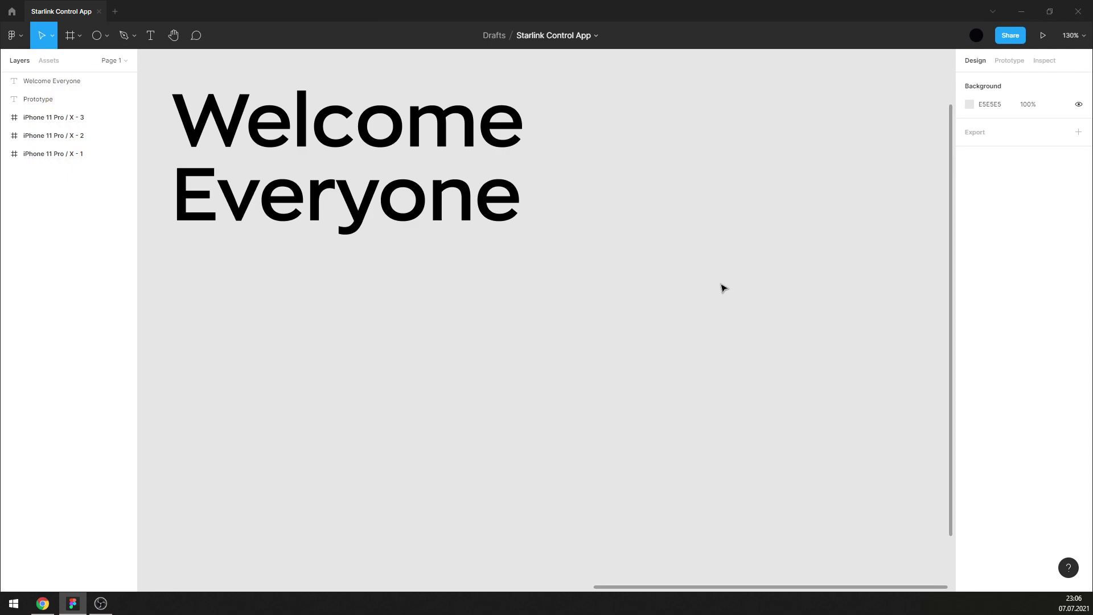
Duplicate the Connect screen to its right with an Alt-drag.
scroll(564, 277, "down", 5, "ctrl")
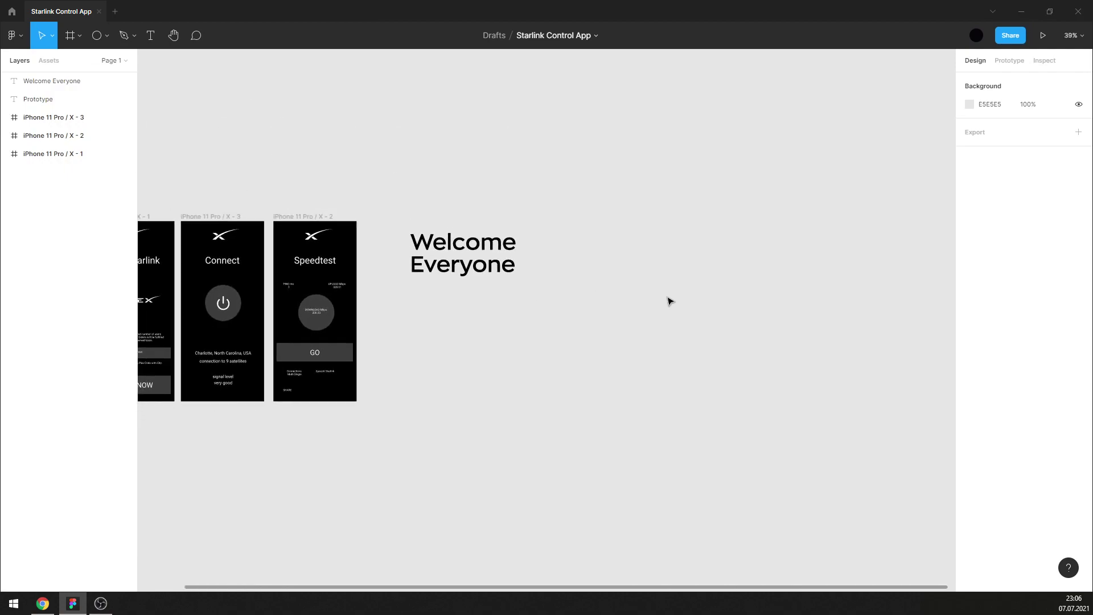
scroll(668, 300, "down", 2, "ctrl")
scroll(204, 333, "up", 2, "ctrl")
scroll(190, 239, "up", 1, "ctrl")
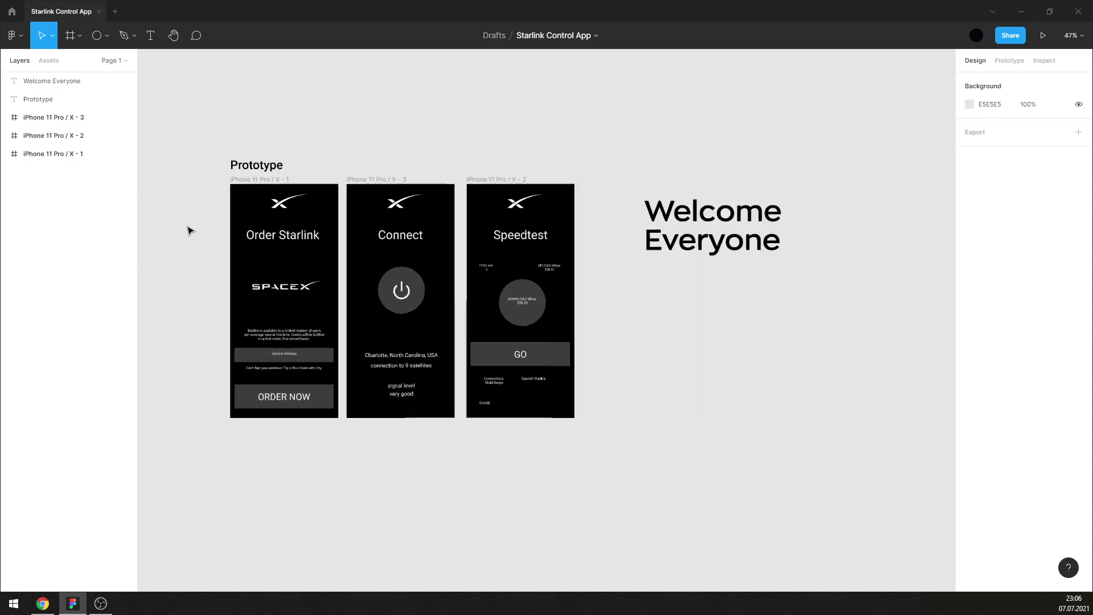
scroll(195, 284, "up", 2, "ctrl")
scroll(205, 308, "up", 2, "ctrl")
scroll(214, 311, "up", 1, "ctrl")
scroll(216, 312, "up", 1, "ctrl")
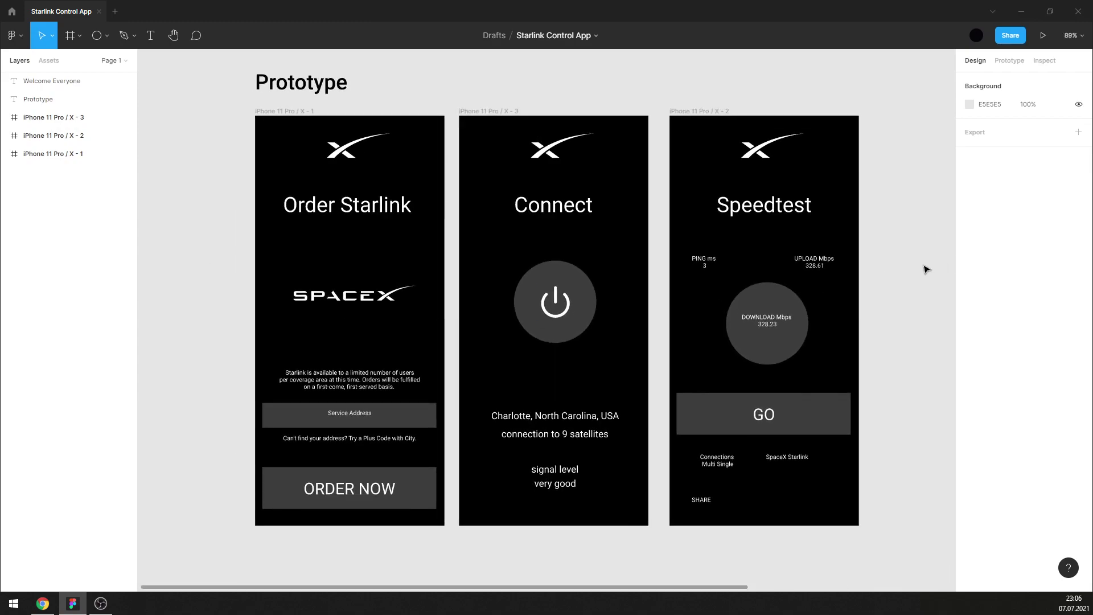
left_click_drag(921, 267, 906, 273)
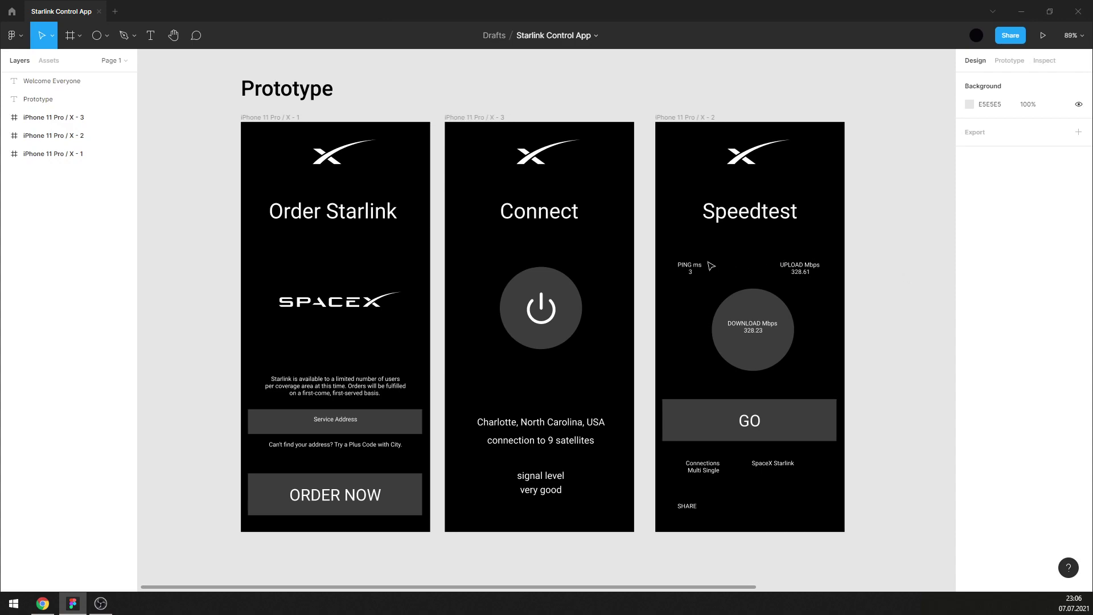
scroll(327, 253, "down", 2, "ctrl")
scroll(325, 259, "down", 2, "ctrl")
scroll(325, 267, "down", 2, "ctrl")
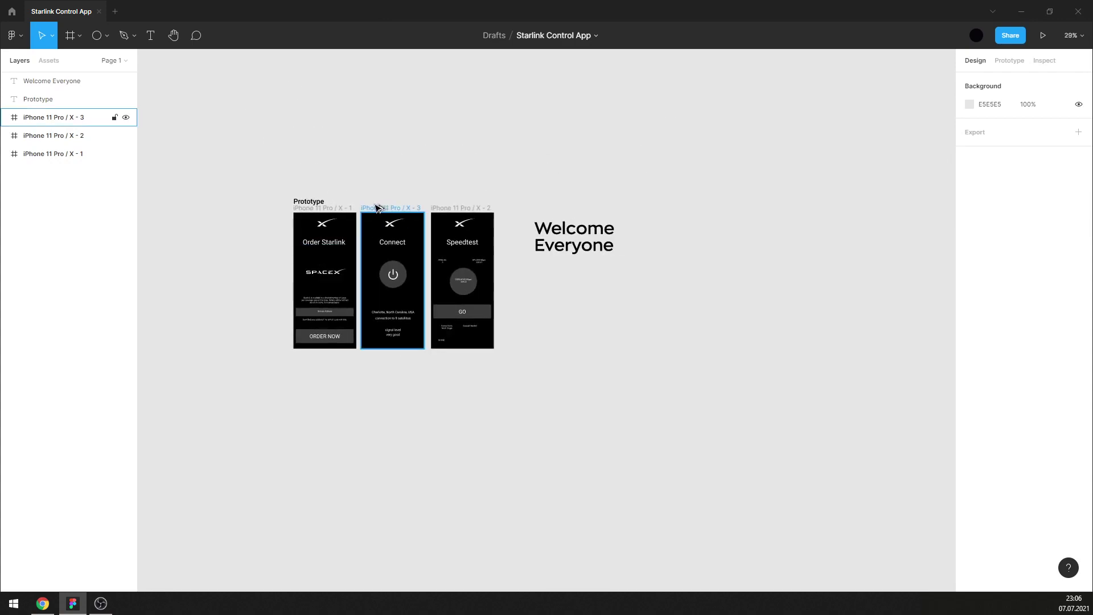
left_click_drag(375, 209, 748, 200, "alt")
Shrink the X logo on the copied screen to about two-thirds size.
scroll(797, 251, "up", 3, "ctrl")
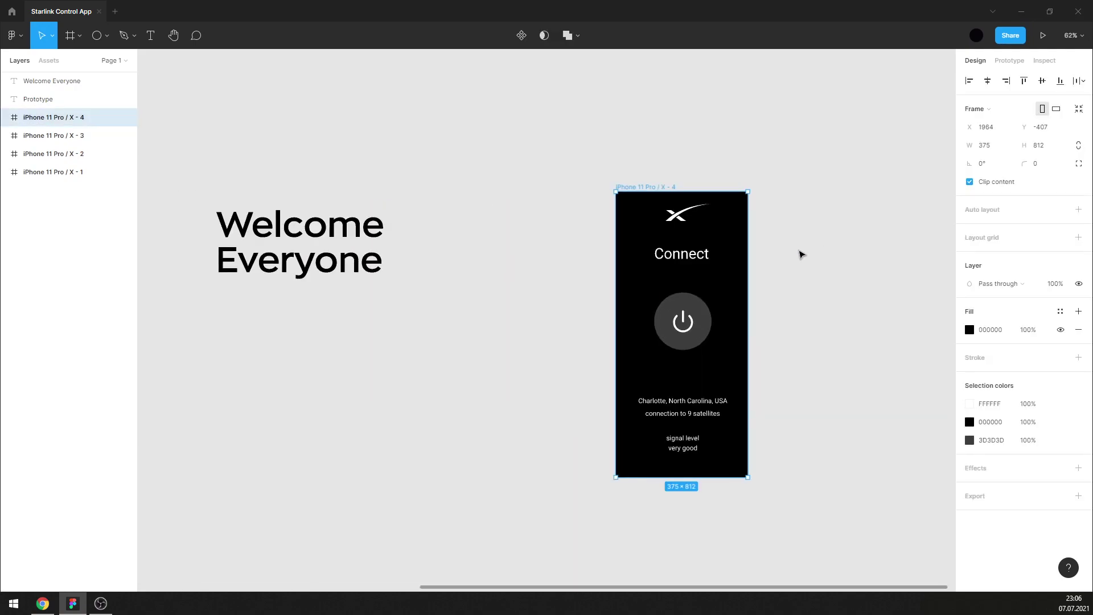
scroll(768, 239, "up", 2, "ctrl")
scroll(660, 211, "up", 2, "ctrl")
left_click(626, 165)
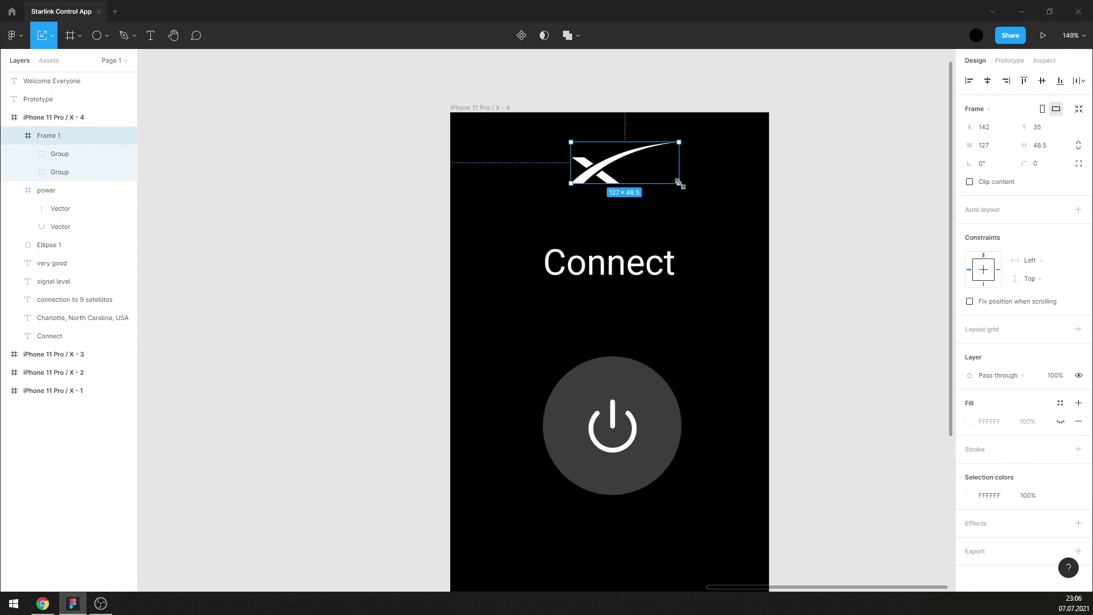
left_click_drag(680, 183, 642, 164, "shift")
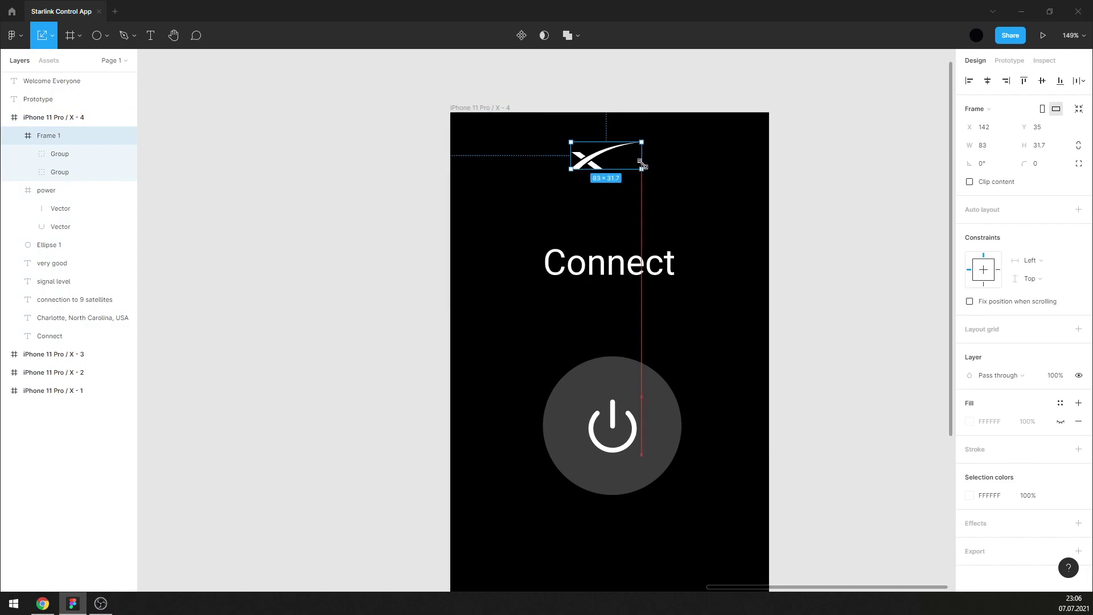
left_click(642, 95)
Give the copied screen a 32 corner radius and nudge the X logo slightly right.
left_click(484, 107)
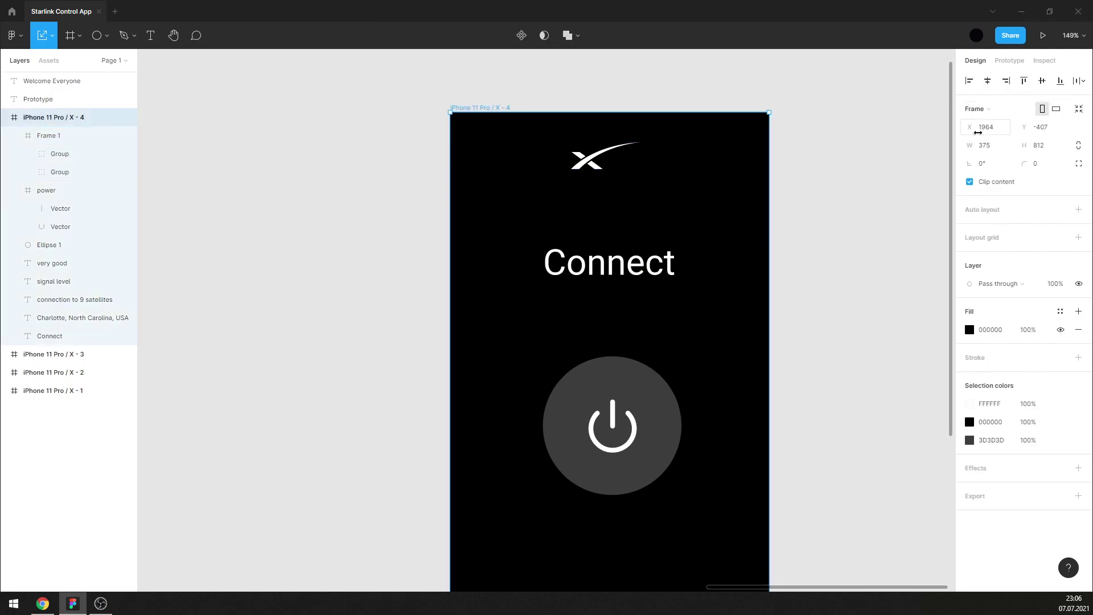
left_click(1042, 166)
type("32")
key("Return")
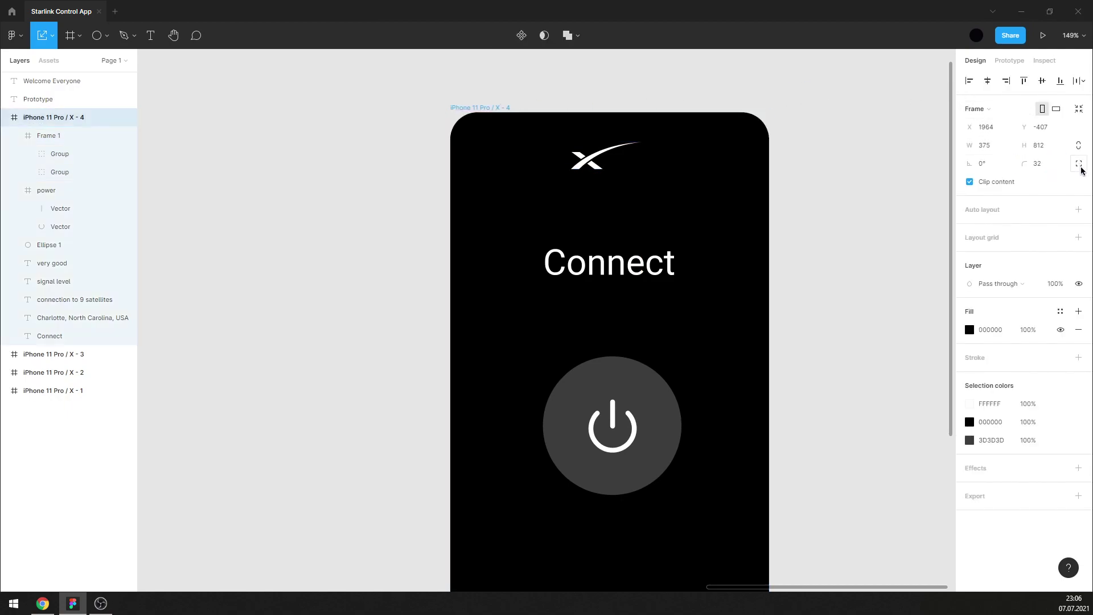
left_click(1079, 164)
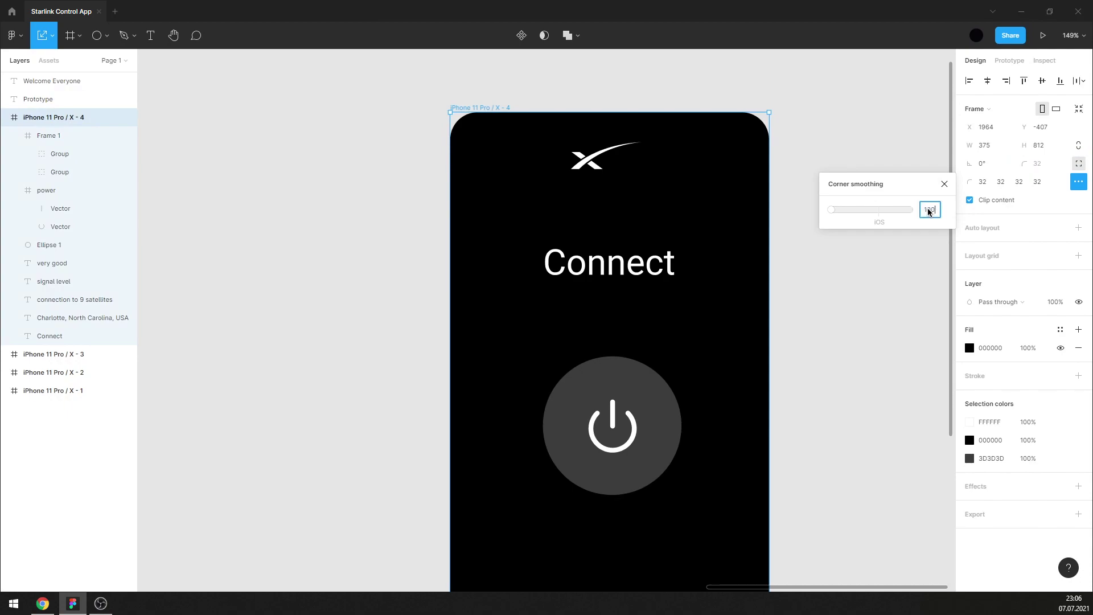
type("100")
left_click(866, 153)
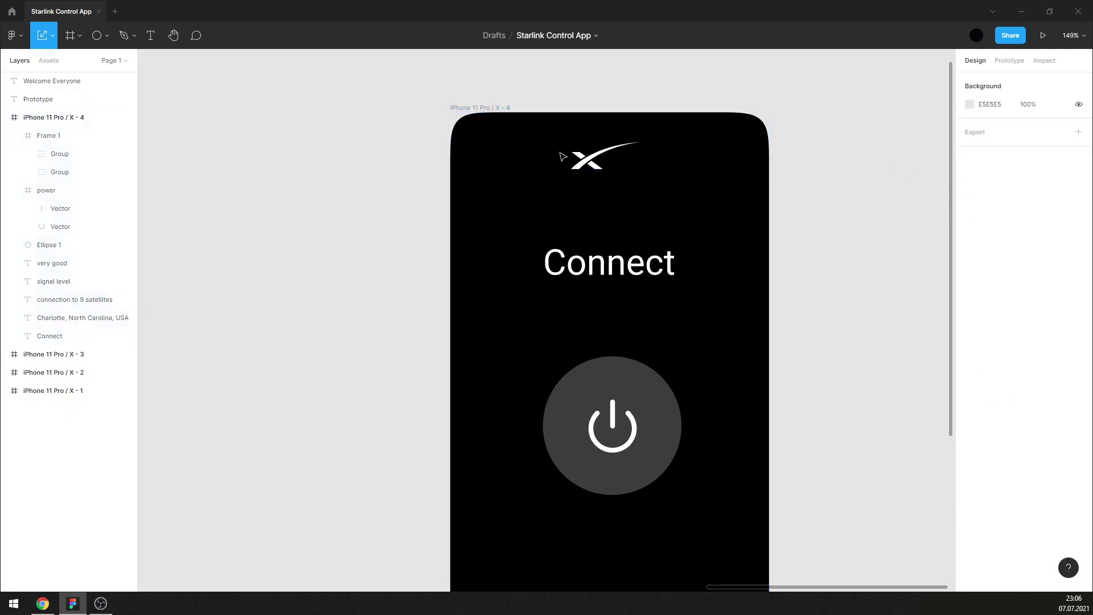
left_click_drag(578, 160, 597, 165)
Add a Columns layout grid with count 2 and a 1-pixel gutter.
left_click(501, 102)
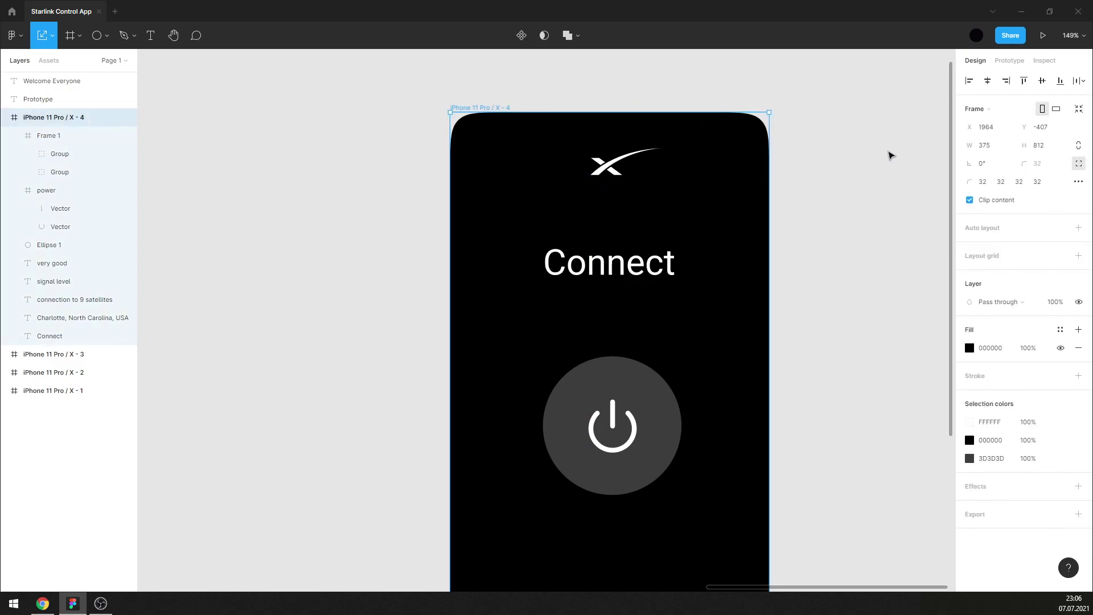
mouse_move(1024, 255)
left_click(1079, 260)
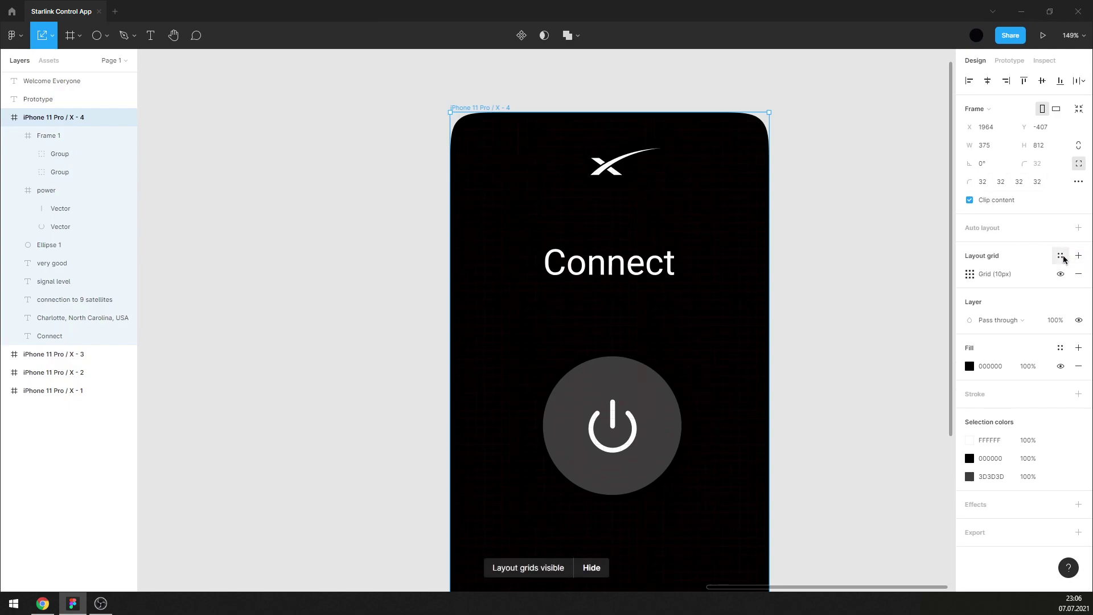
left_click(970, 276)
left_click(855, 277)
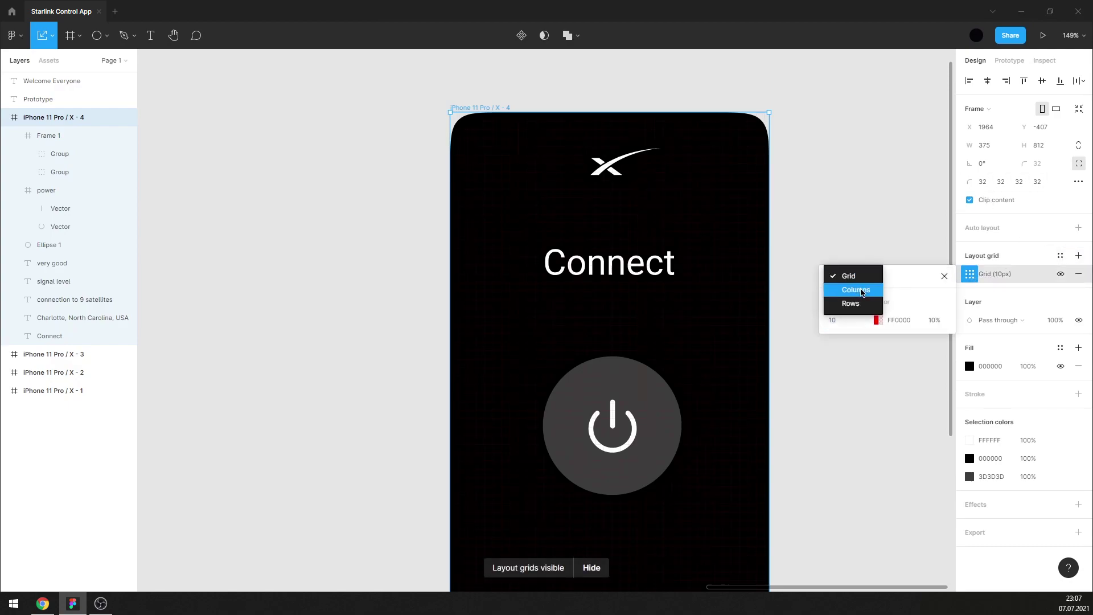
key("Return")
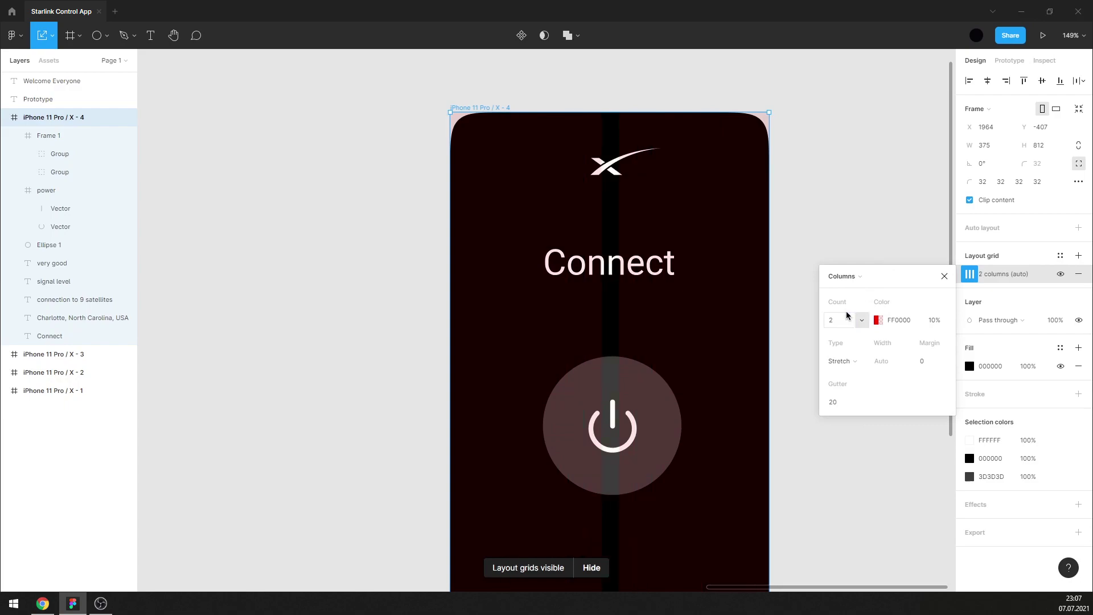
left_click(841, 402)
type("0")
key("Return")
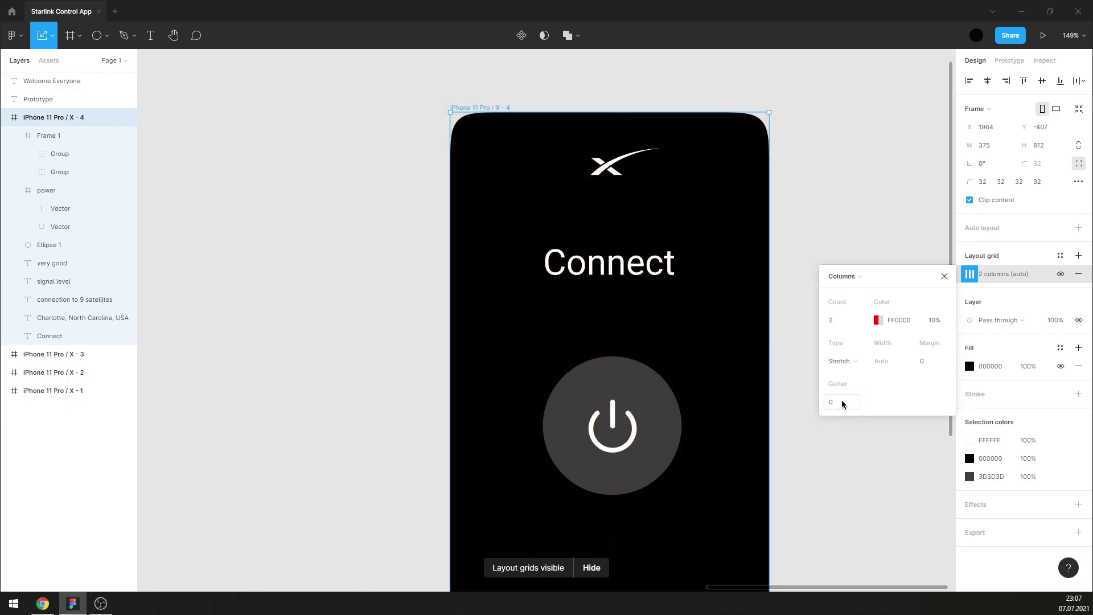
type("1")
key("Return")
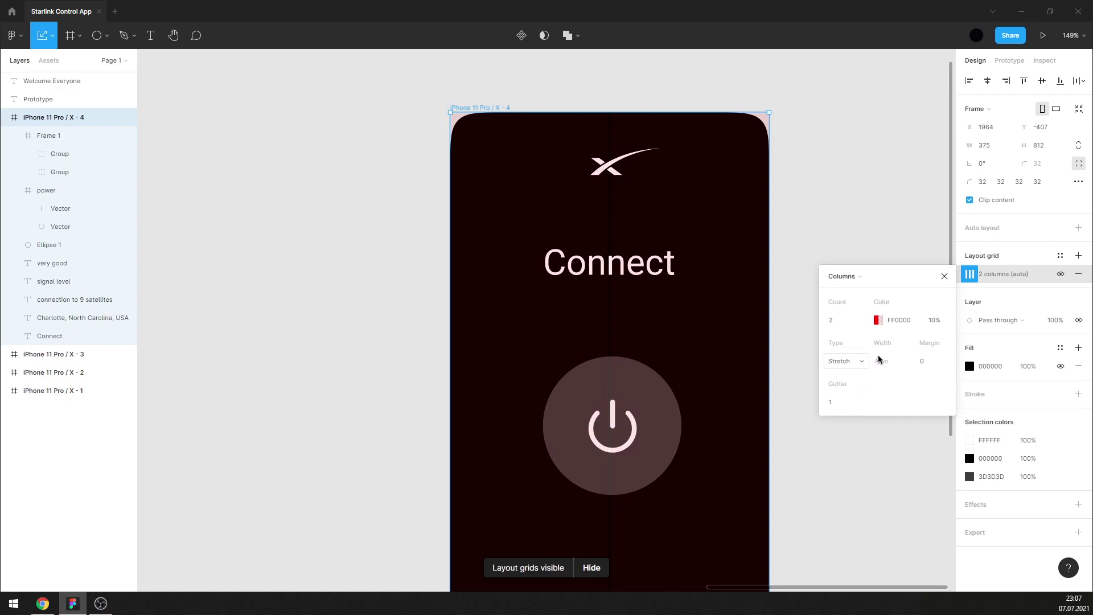
left_click(942, 276)
Move the X logo right onto the grid's centre line.
key("Escape")
scroll(614, 171, "up", 5)
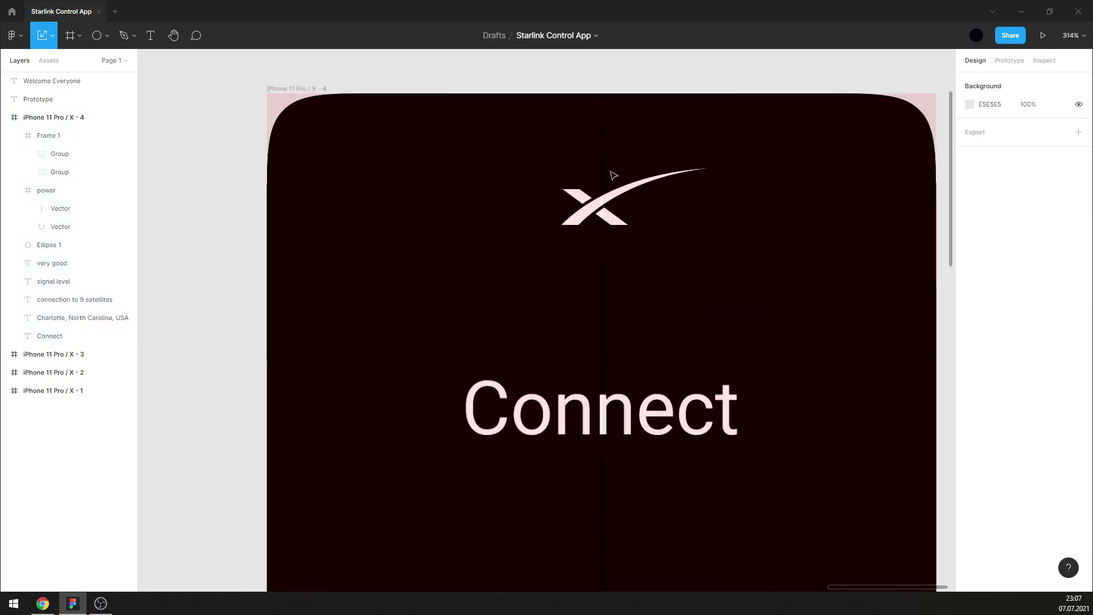
scroll(591, 210, "up", 5)
left_click(614, 227)
left_click_drag(614, 227, 635, 230)
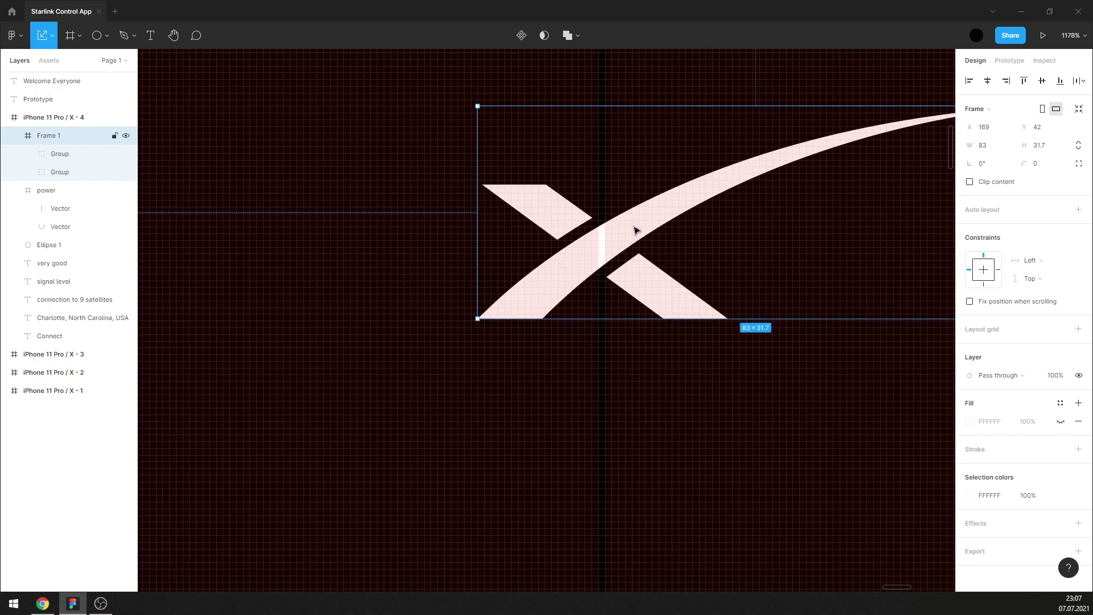
scroll(636, 230, "down", 5)
scroll(644, 135, "down", 3)
left_click(649, 129)
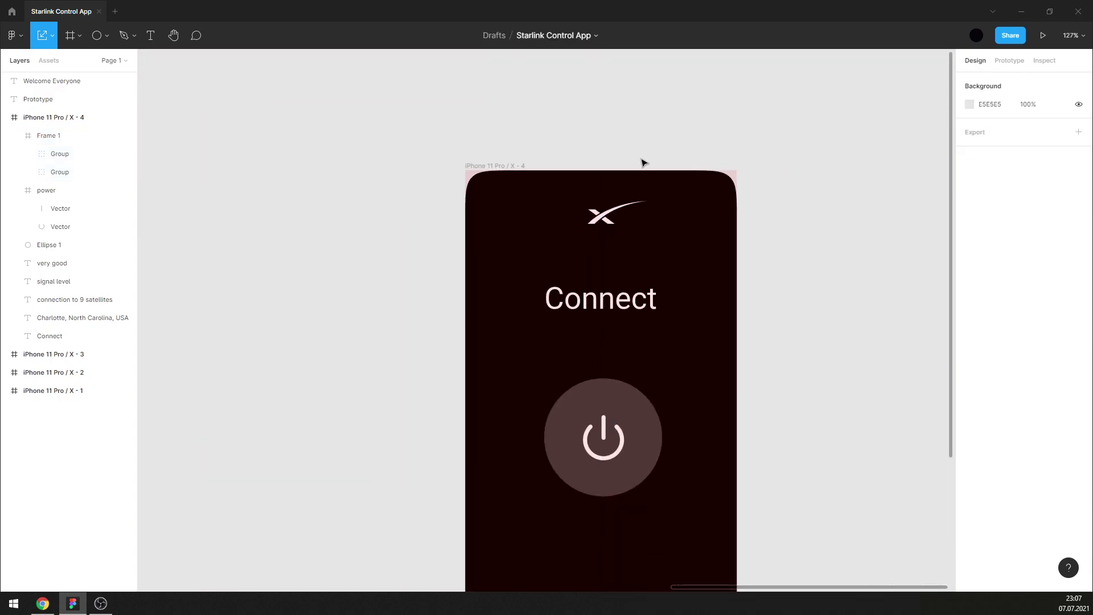
scroll(603, 173, "up", 2)
scroll(605, 181, "up", 1)
scroll(555, 145, "down", 3)
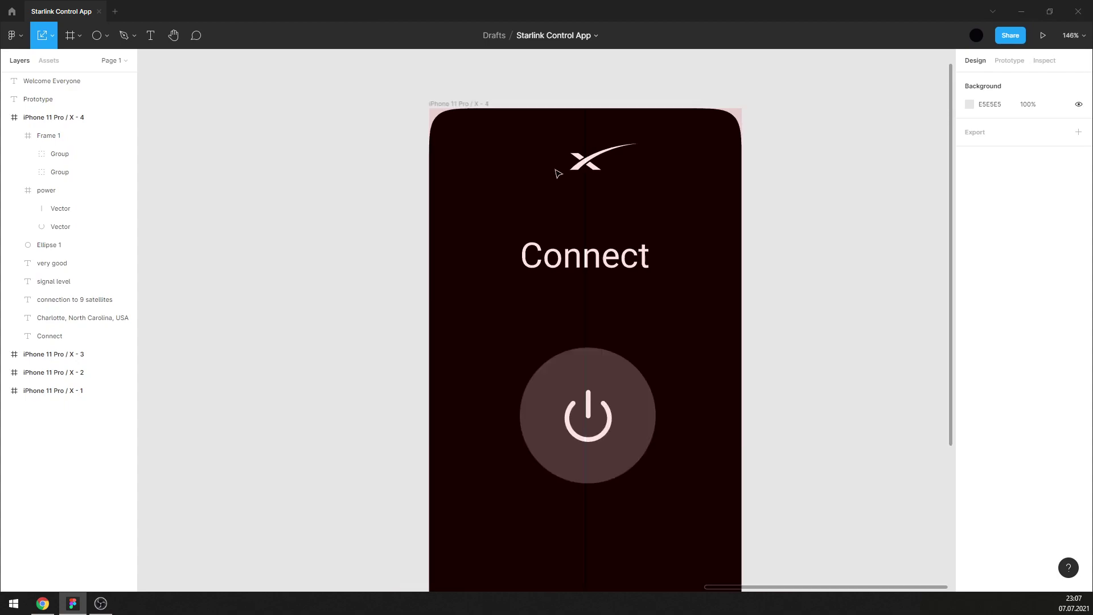
left_click(453, 104)
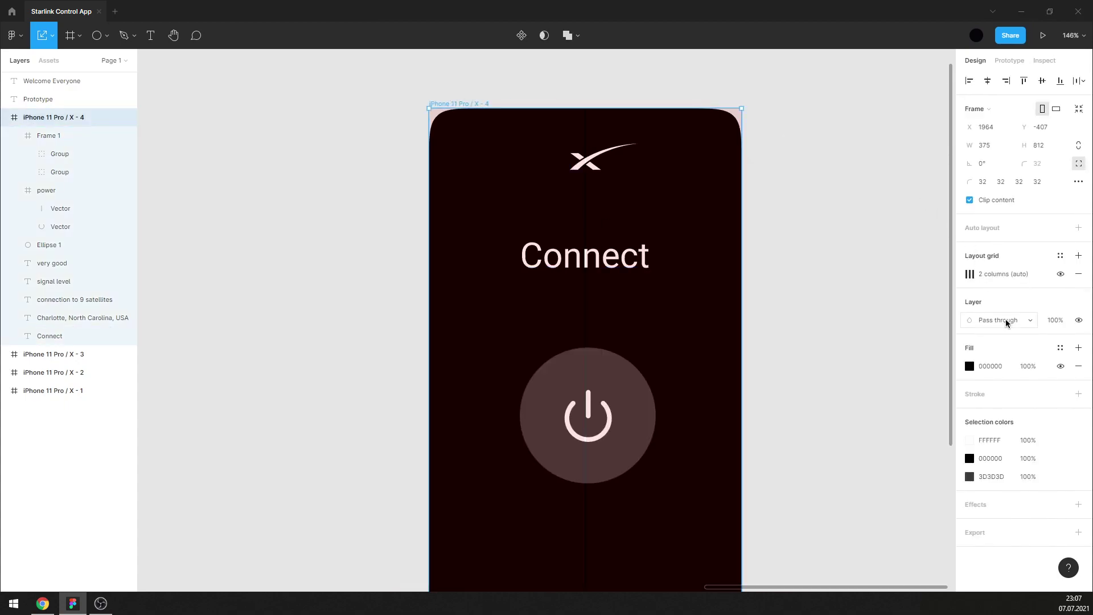
Hide the column grid and set the Connect heading's font to Zona Pro.
left_click(1060, 273)
left_click(601, 263)
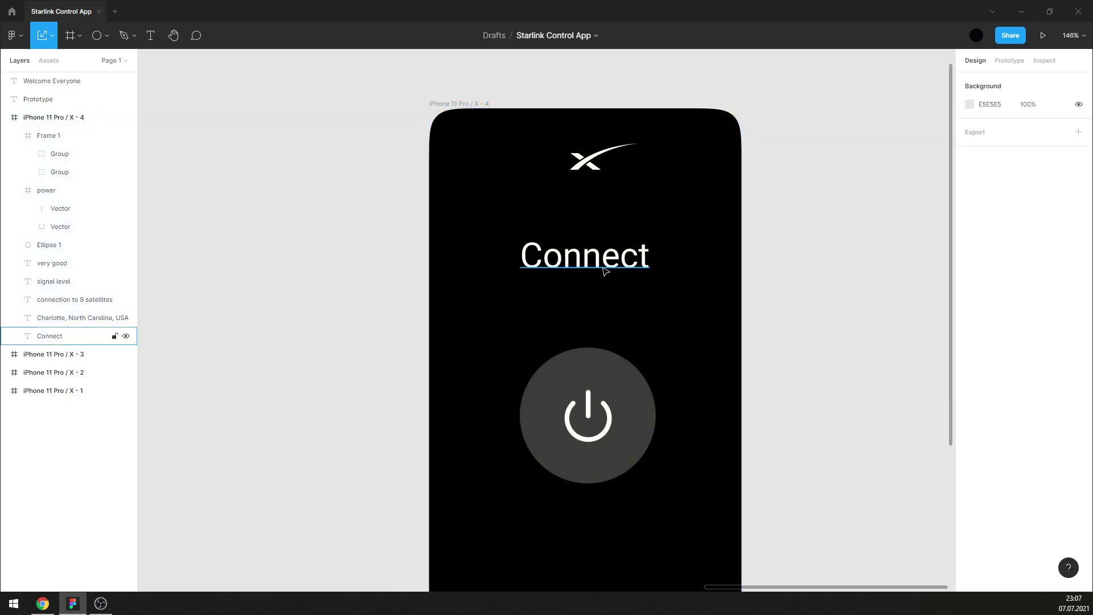
left_click(996, 333)
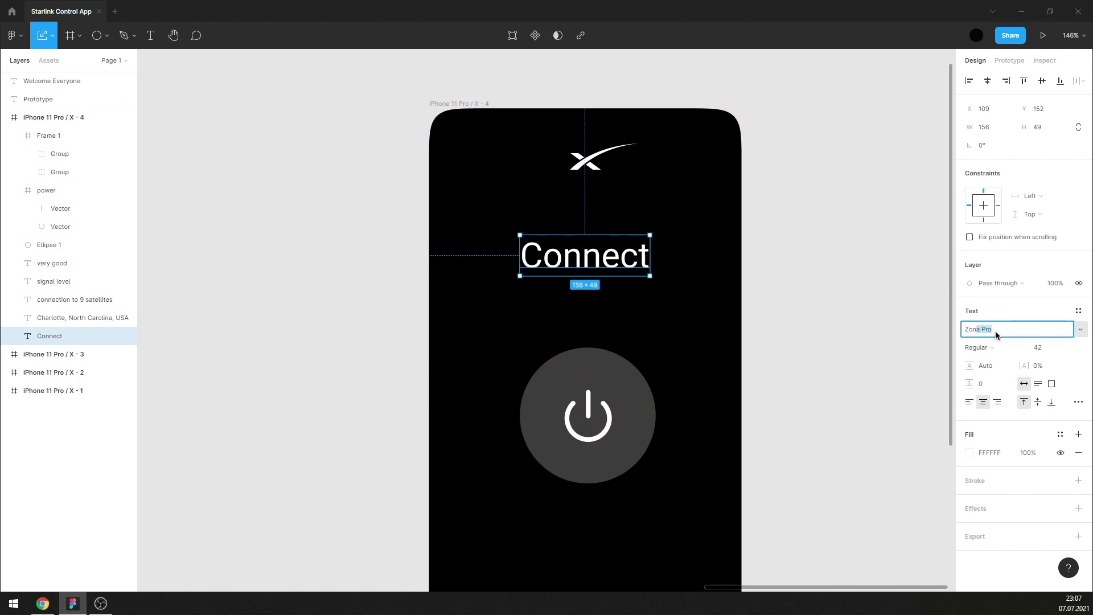
key("Return")
Set the Connect heading to size 36 and SemiBold weight.
left_click(1038, 348)
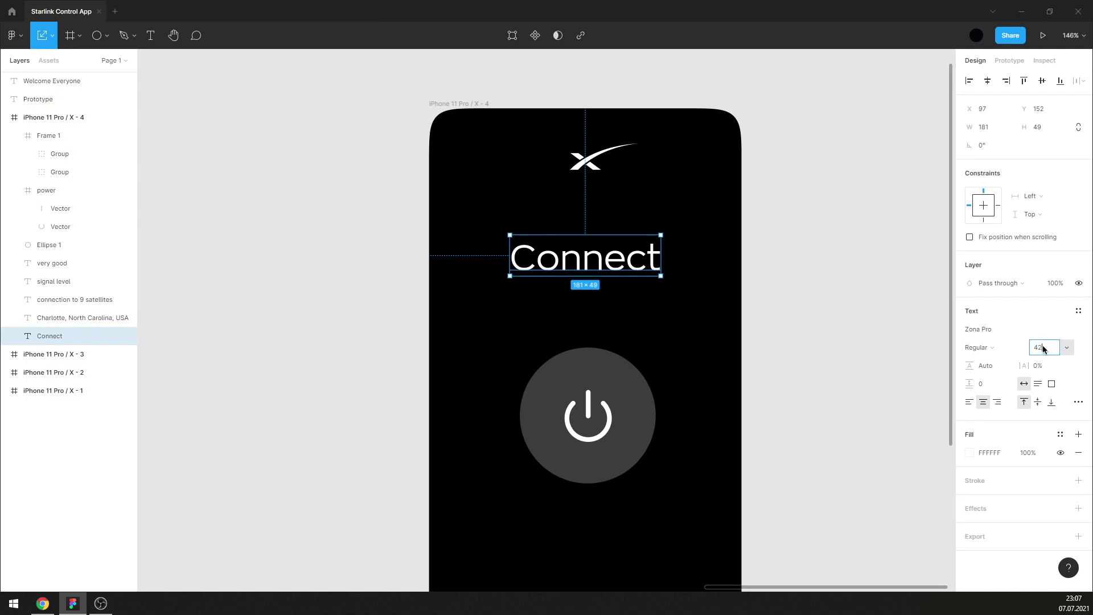
left_click(1075, 348)
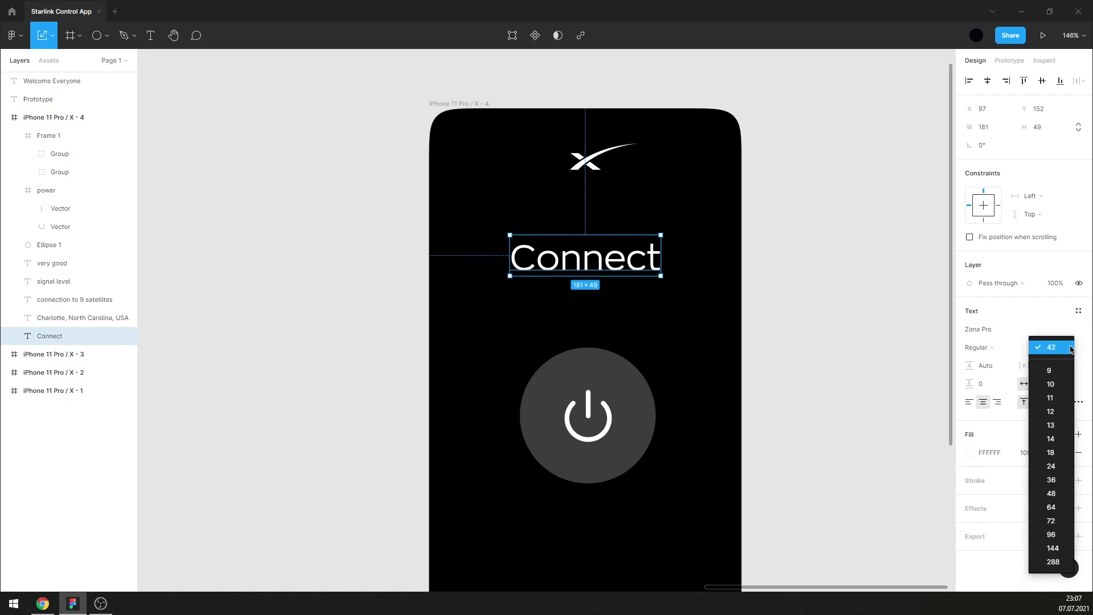
left_click(1052, 480)
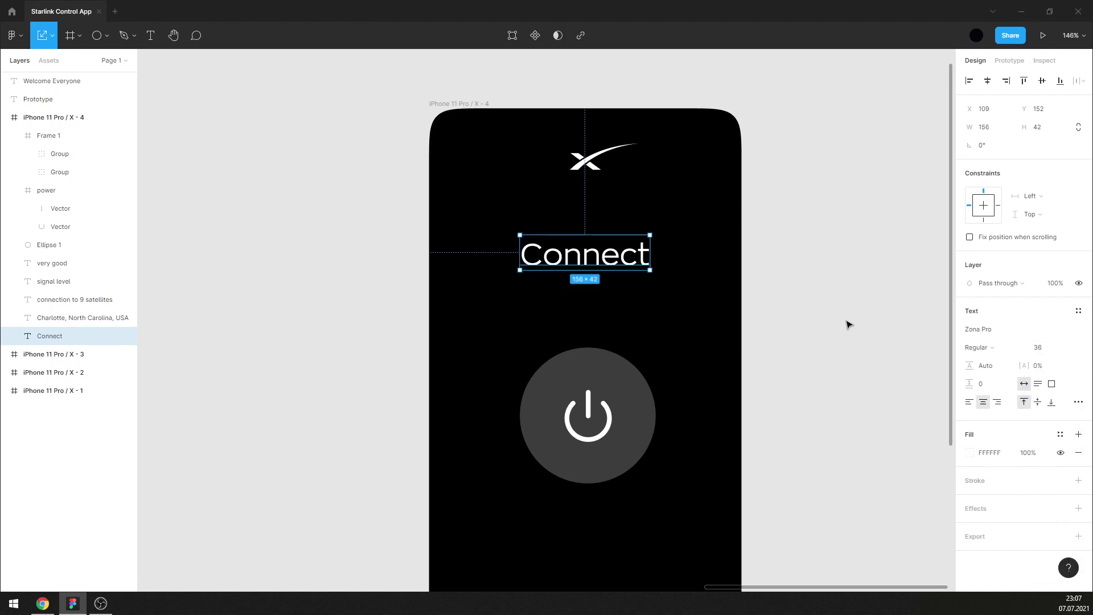
left_click(1074, 347)
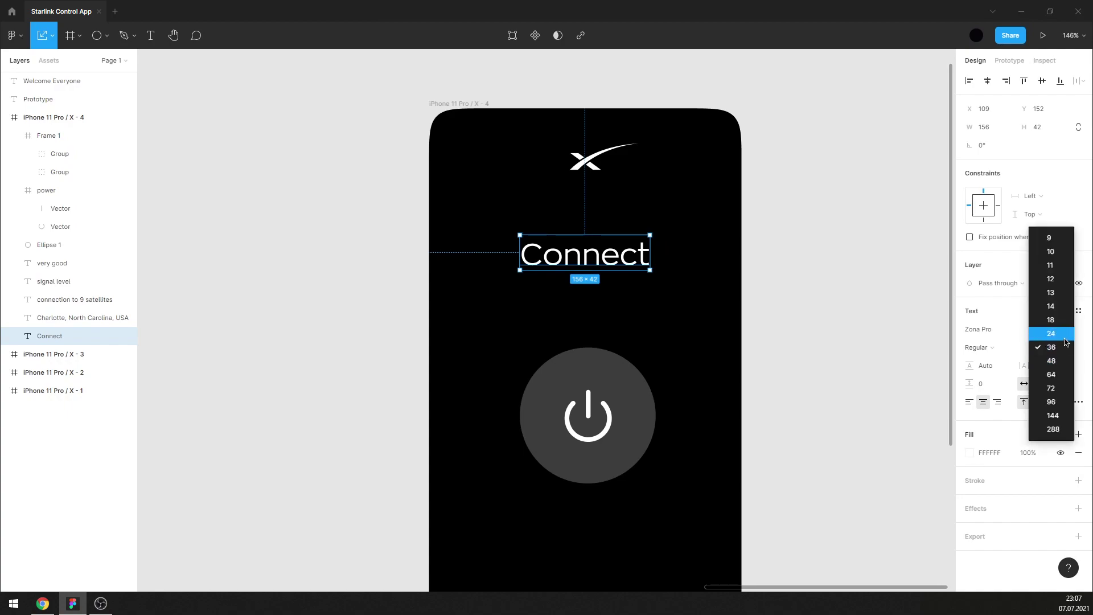
left_click(1065, 335)
left_click(1064, 354)
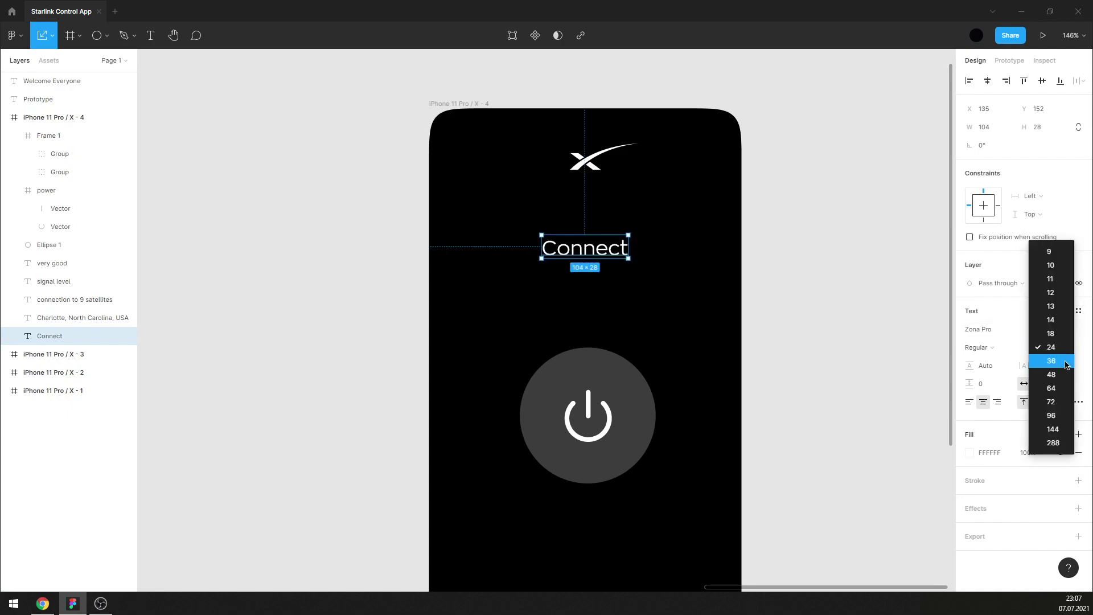
left_click(1061, 380)
left_click(994, 348)
left_click(997, 361)
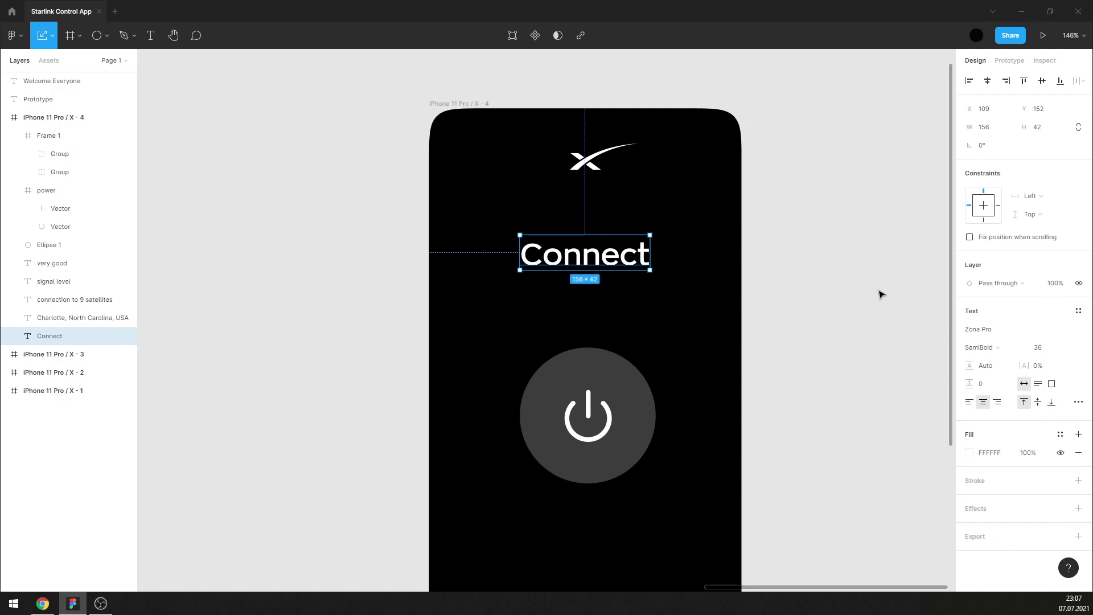
left_click(849, 293)
scroll(679, 284, "down", 3, "ctrl")
Enlarge the SpaceX logo proportionally at the top of the phone screen.
scroll(734, 285, "down", 1)
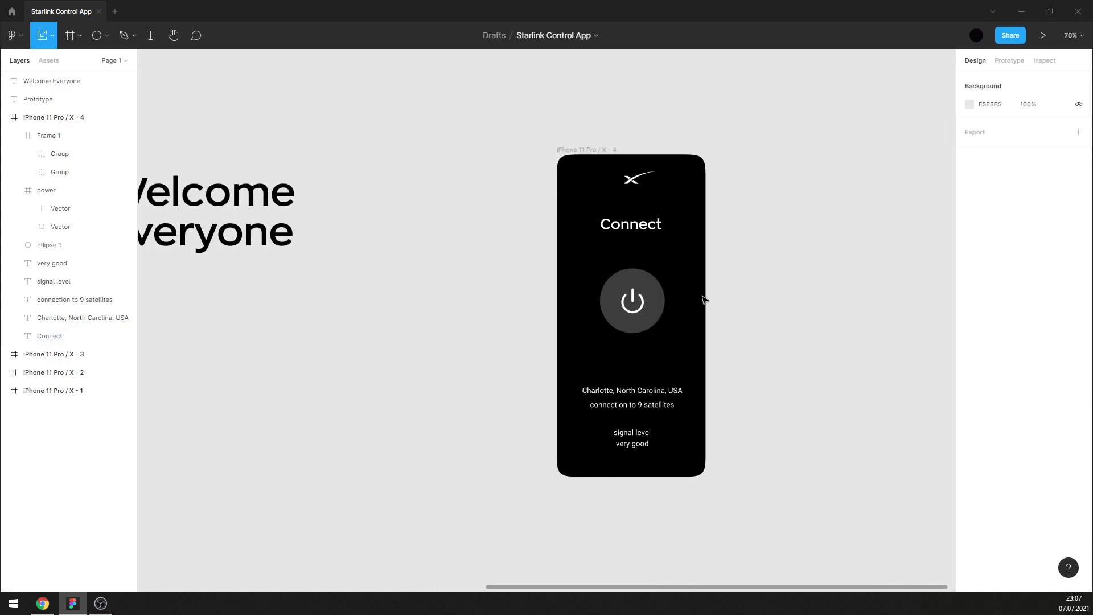
scroll(704, 300, "up", 2, "ctrl")
scroll(791, 313, "up", 1, "ctrl")
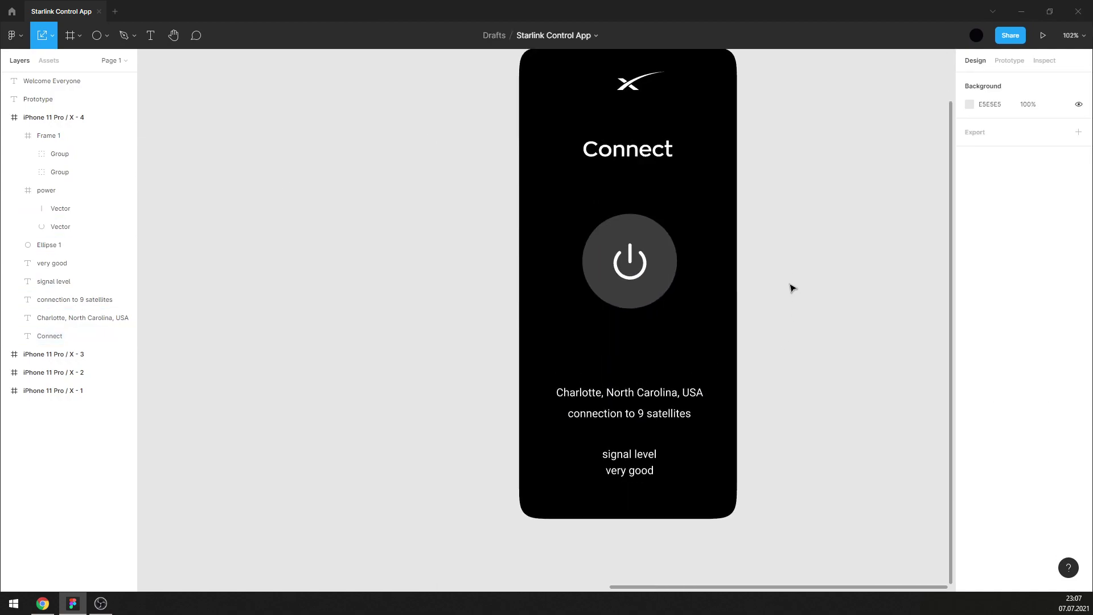
left_click_drag(819, 244, 792, 273)
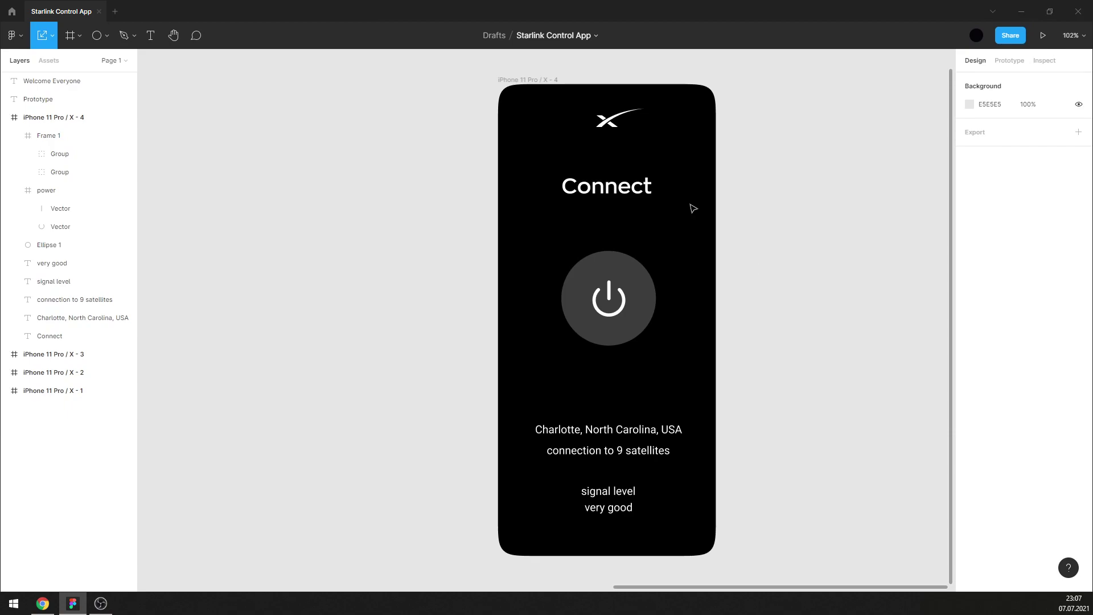
left_click(610, 121)
left_click_drag(592, 128, 576, 135)
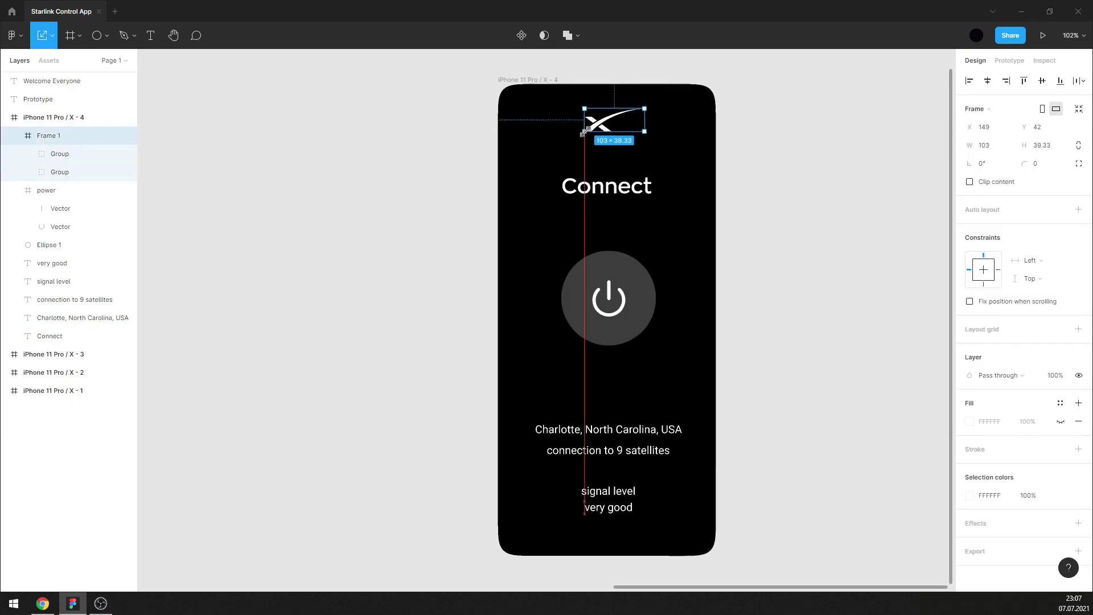
key("ctrl+shift+4")
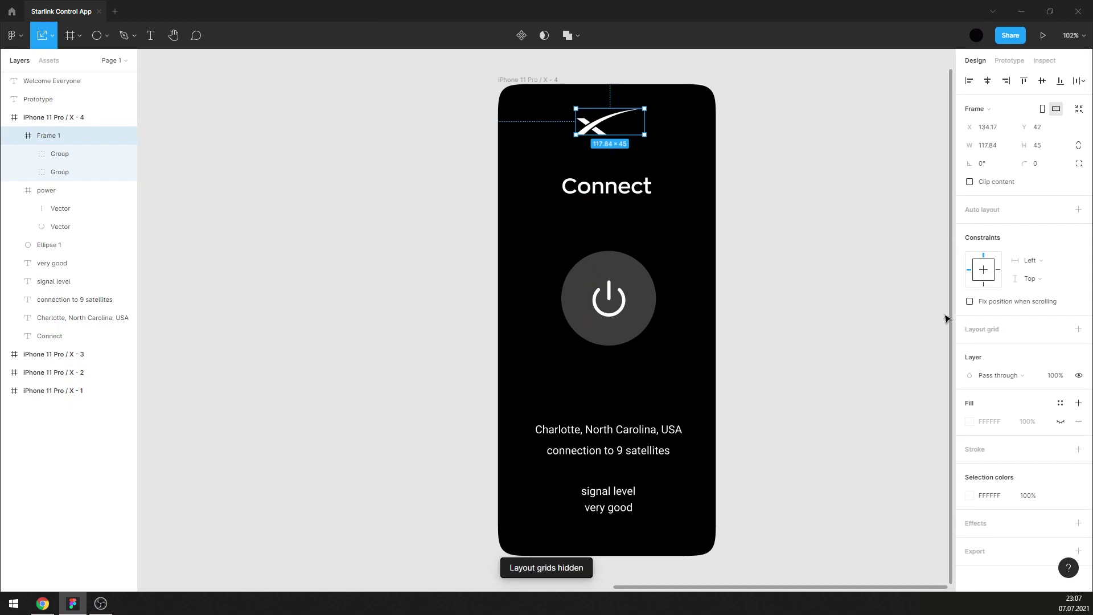
key("ctrl+shift+4")
Shift the SpaceX logo right onto the centre line, then hide the layout grids.
left_click(889, 297)
left_click(531, 79)
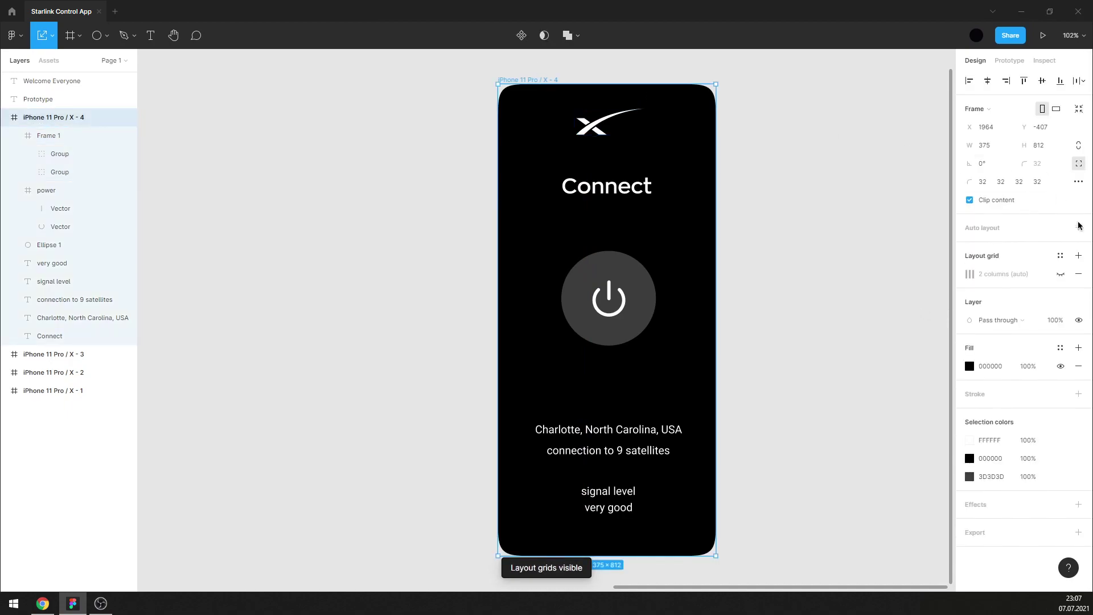
left_click(1061, 273)
key("Escape")
scroll(636, 104, "up", 5)
left_click_drag(579, 135, 637, 171)
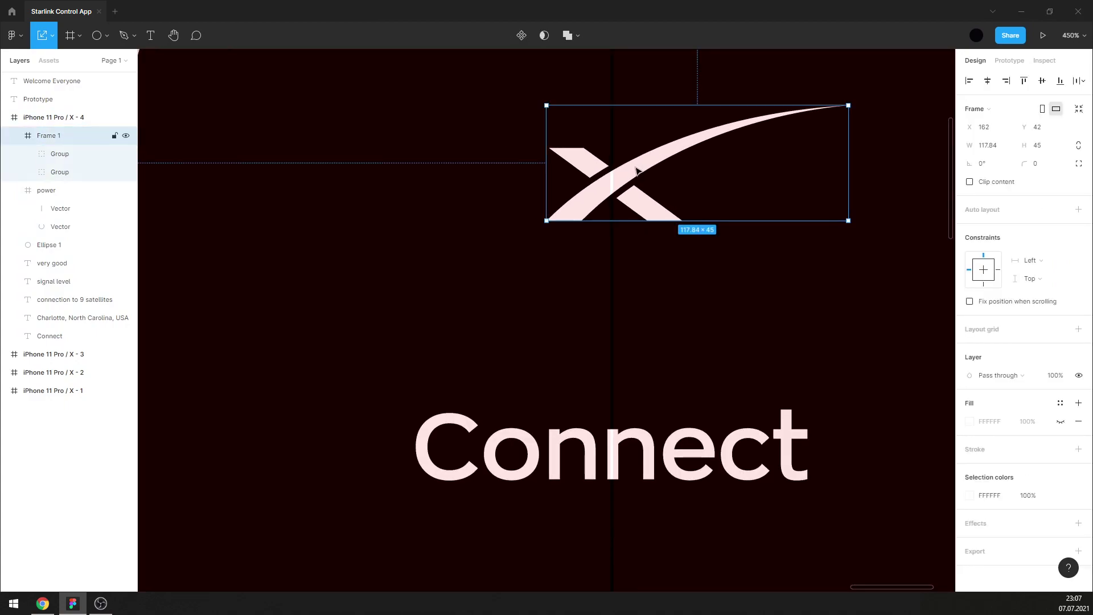
scroll(637, 174, "down", 3)
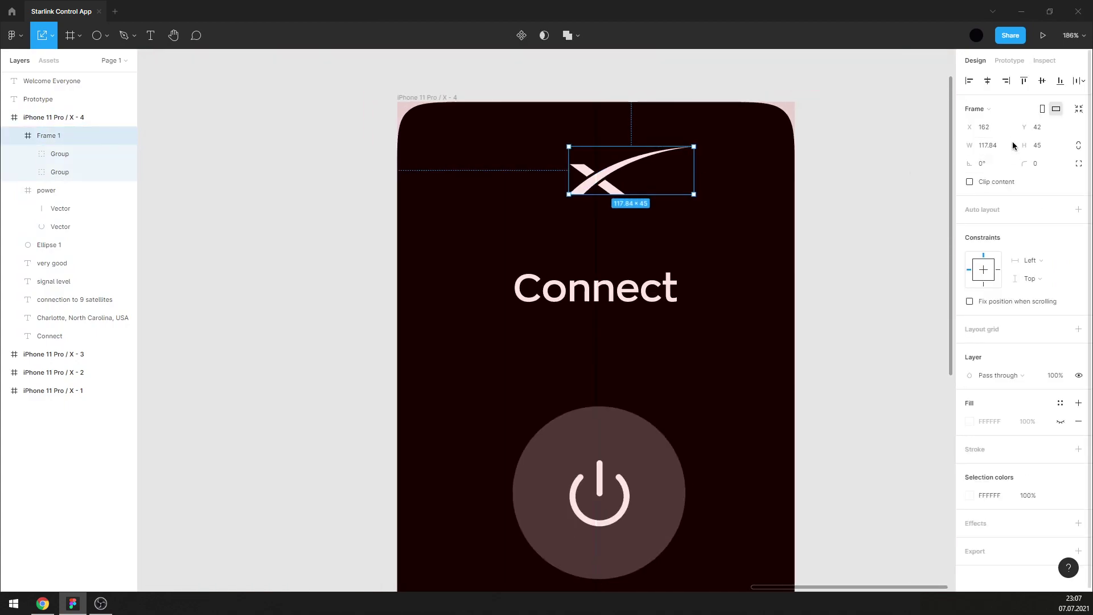
type("11")
left_click(812, 169)
scroll(801, 201, "down", 2)
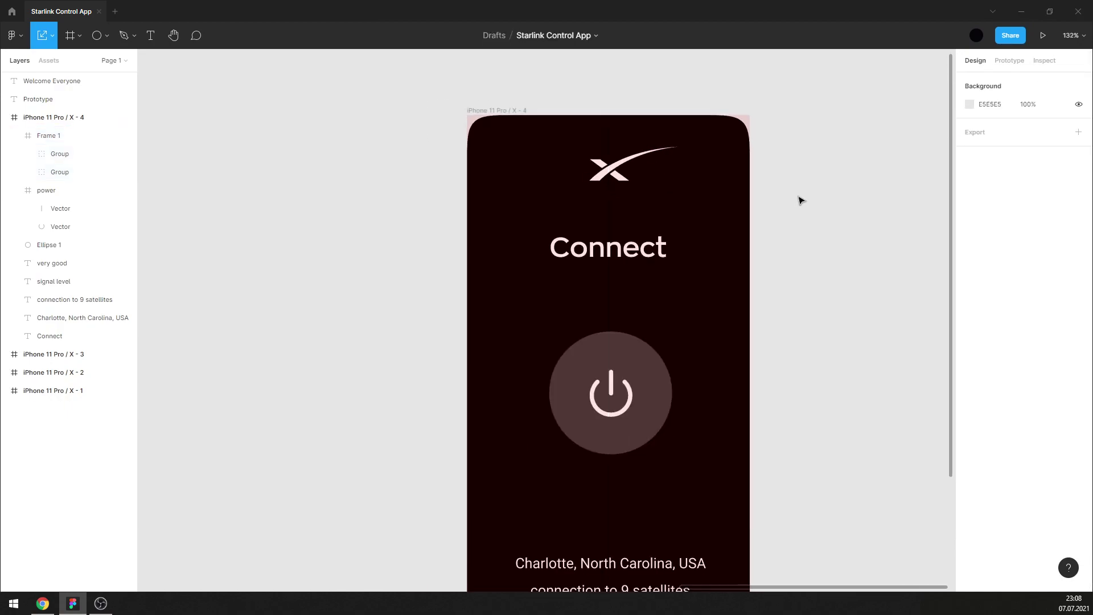
key("ctrl+shift+4")
scroll(815, 198, "down", 1)
scroll(695, 232, "down", 1)
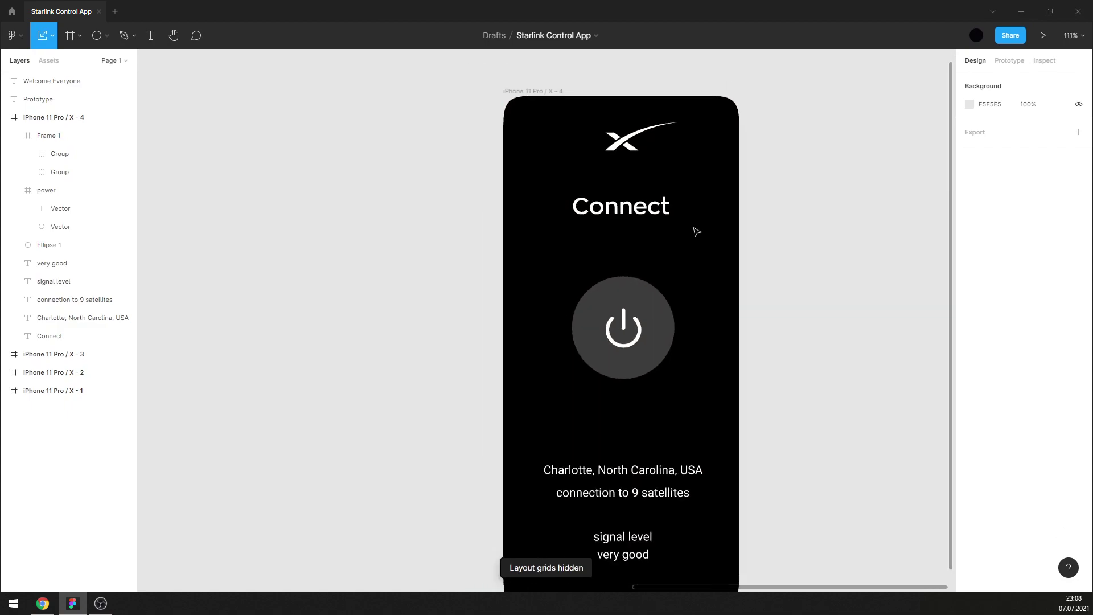
Change Ellipse 1's fill from grey to a dark green via hue and shade.
left_click(669, 297)
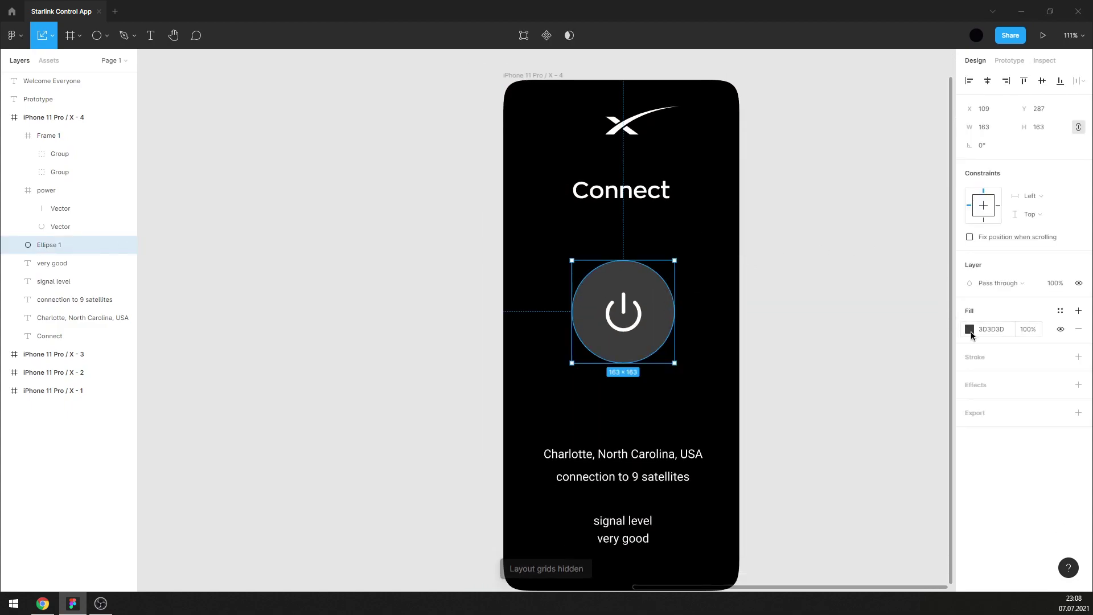
left_click(966, 329)
left_click_drag(908, 457, 914, 457)
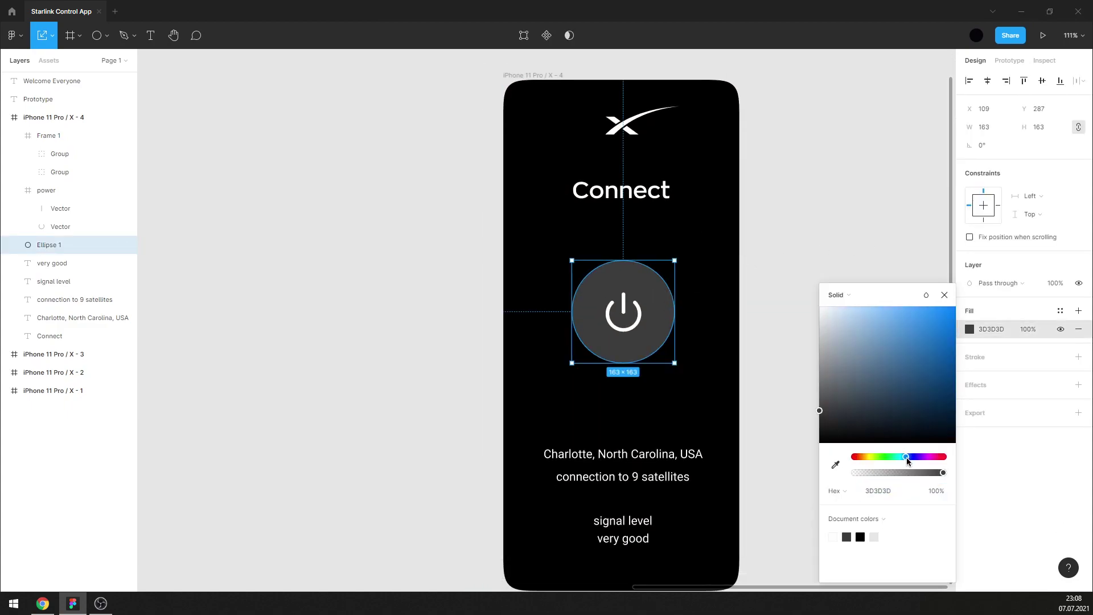
left_click_drag(893, 377, 914, 369)
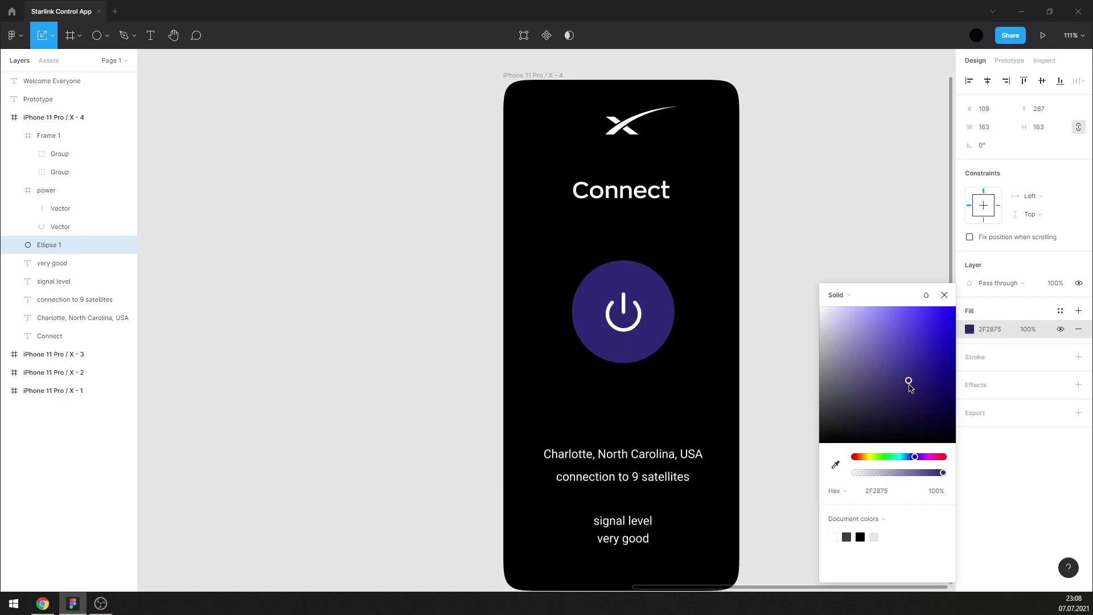
mouse_move(918, 456)
left_mouse_down()
mouse_move(890, 456)
mouse_move(895, 449)
left_mouse_up()
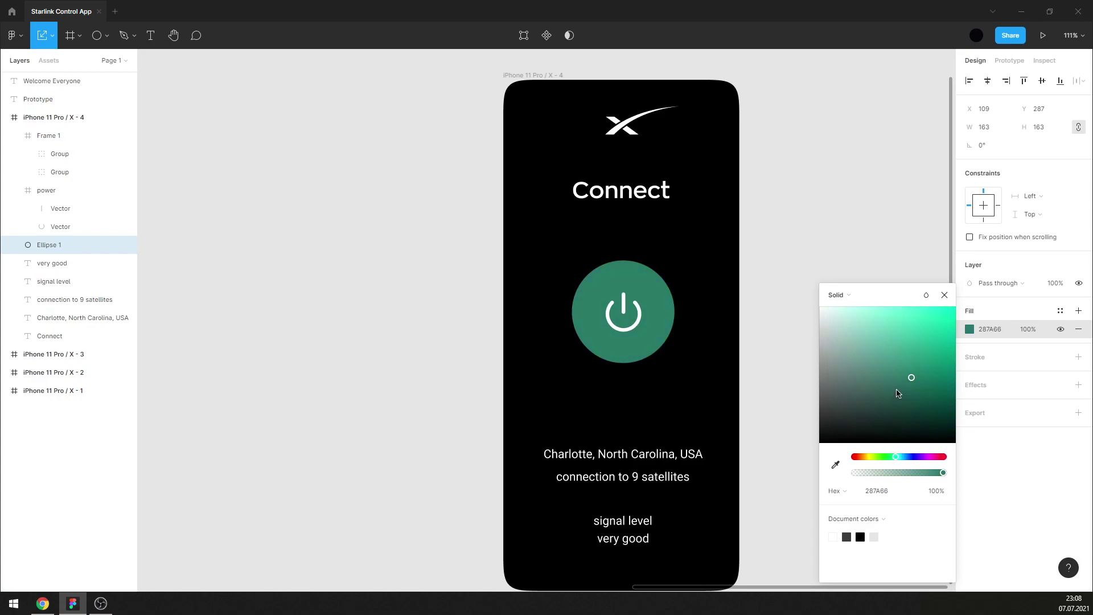
left_click_drag(916, 389, 931, 398)
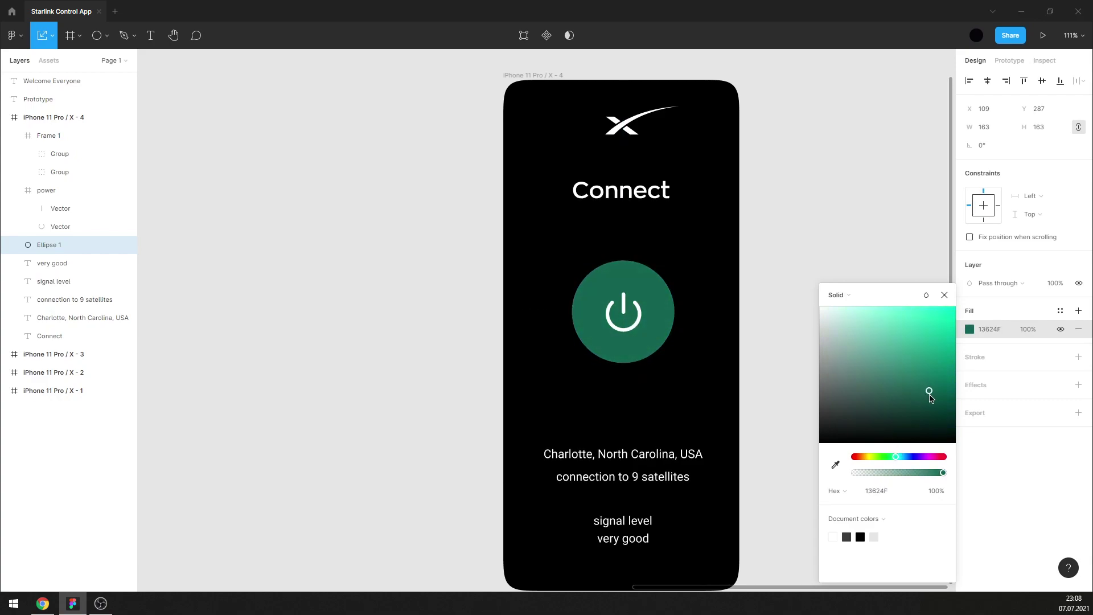
left_click(944, 295)
left_click(688, 288)
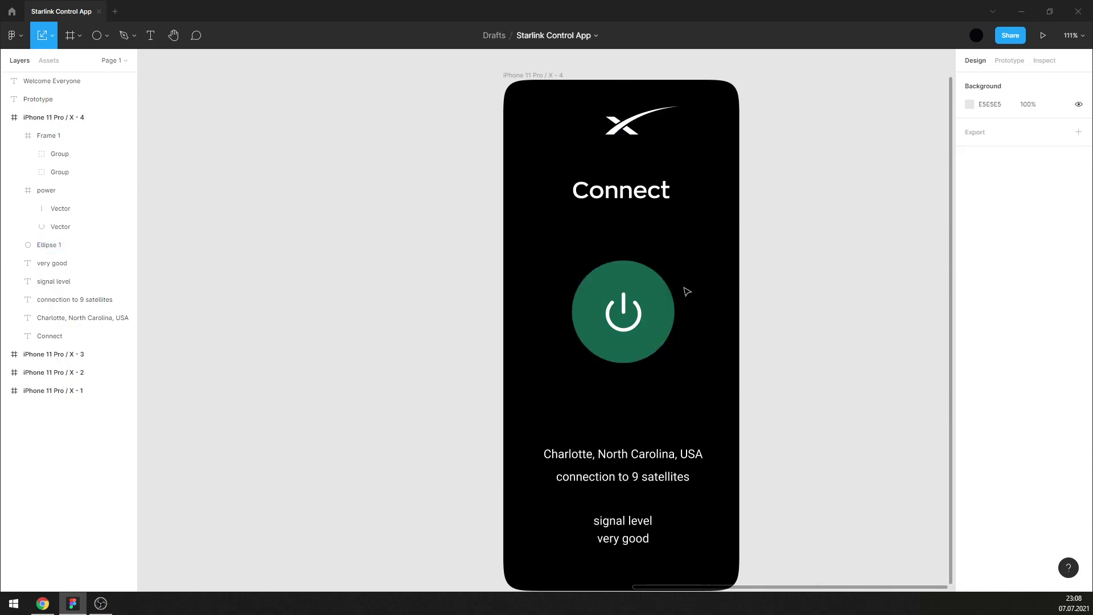
Resize the power circle to 189×189 and centre it with its icon horizontally.
left_click_drag(674, 258, 683, 251)
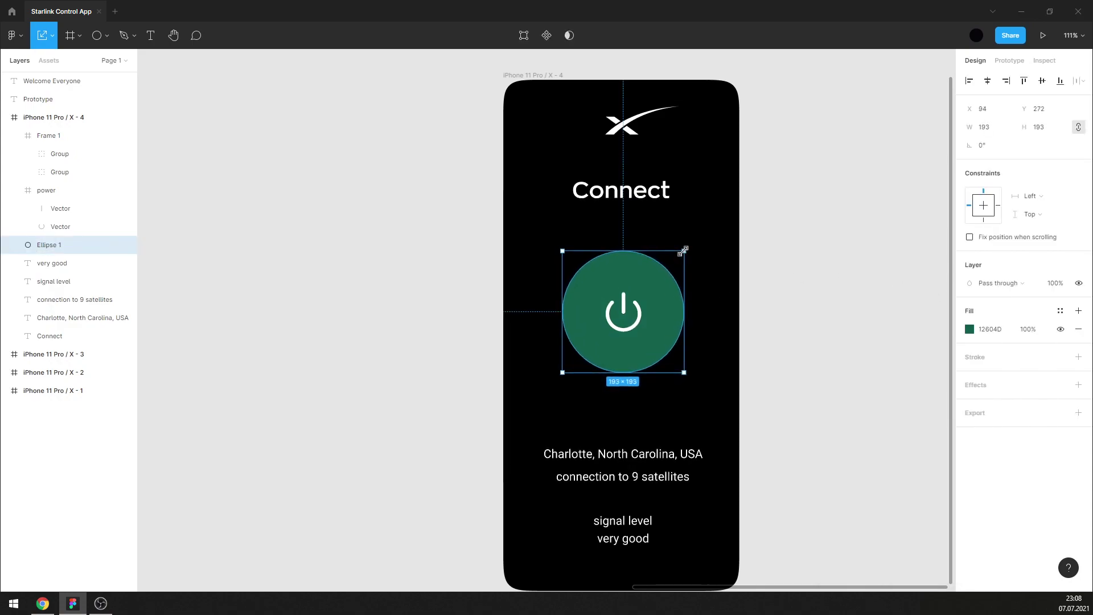
left_click(640, 333, "shift")
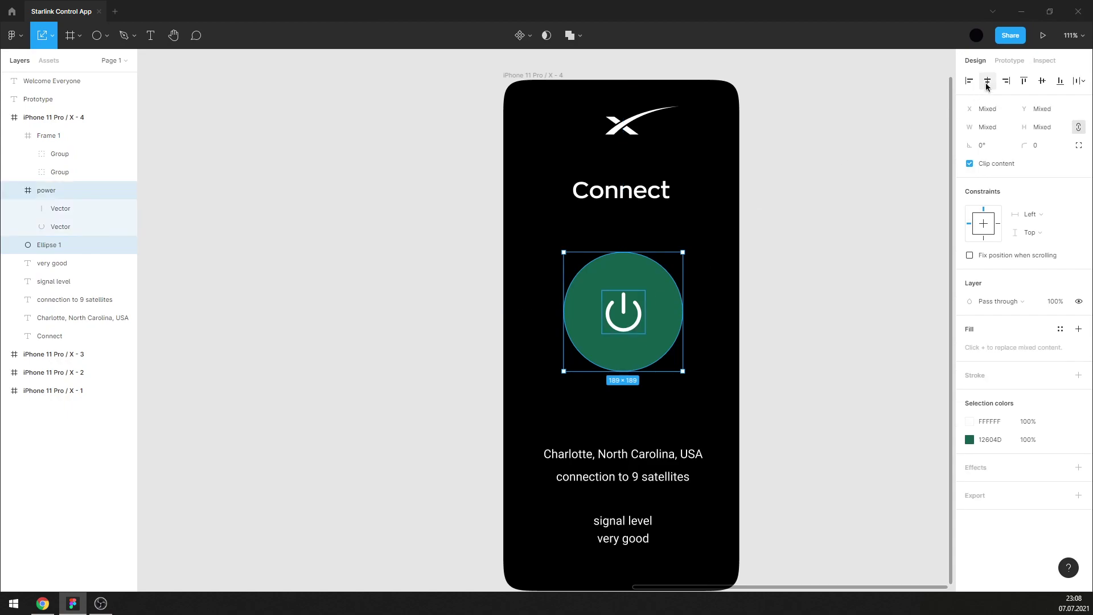
mouse_move(678, 312)
left_mouse_down()
mouse_move(667, 316)
mouse_move(682, 312)
left_mouse_up()
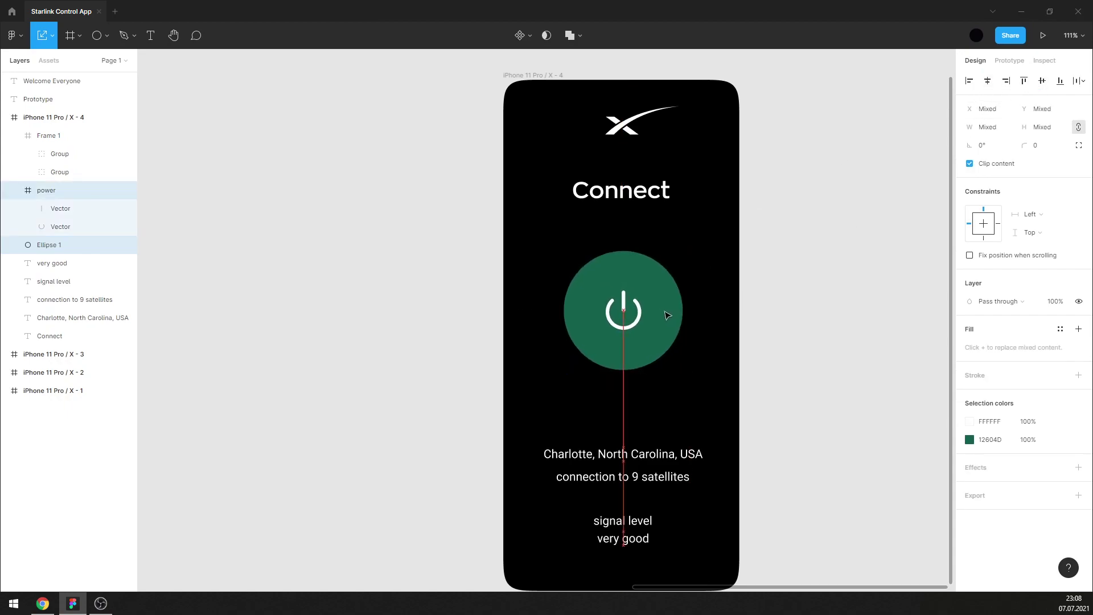
key("alt")
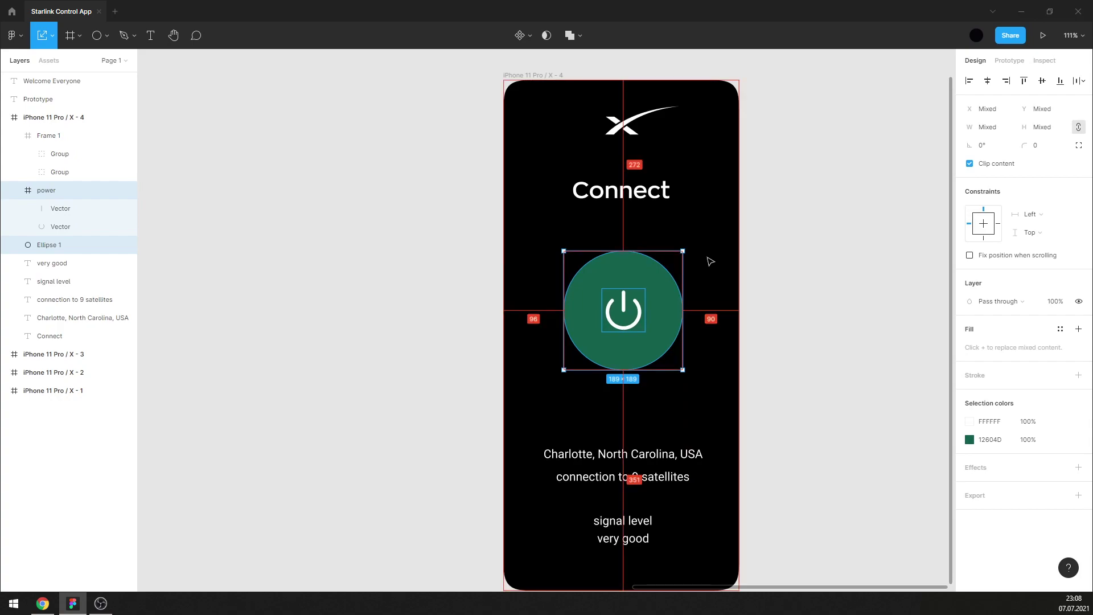
key("Left")
key("Left")
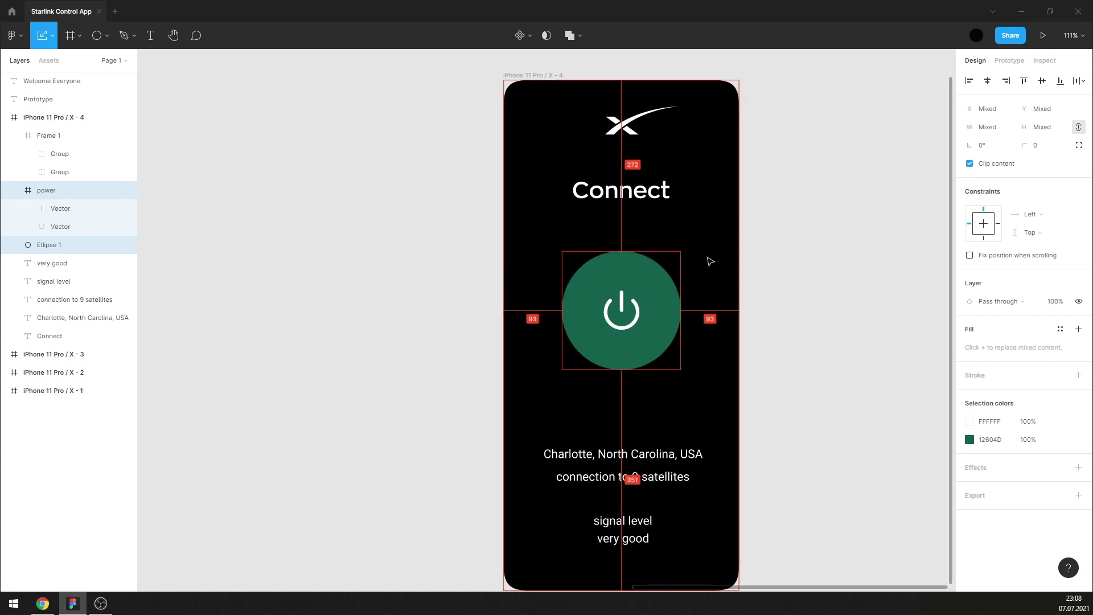
key("alt")
left_click(831, 225)
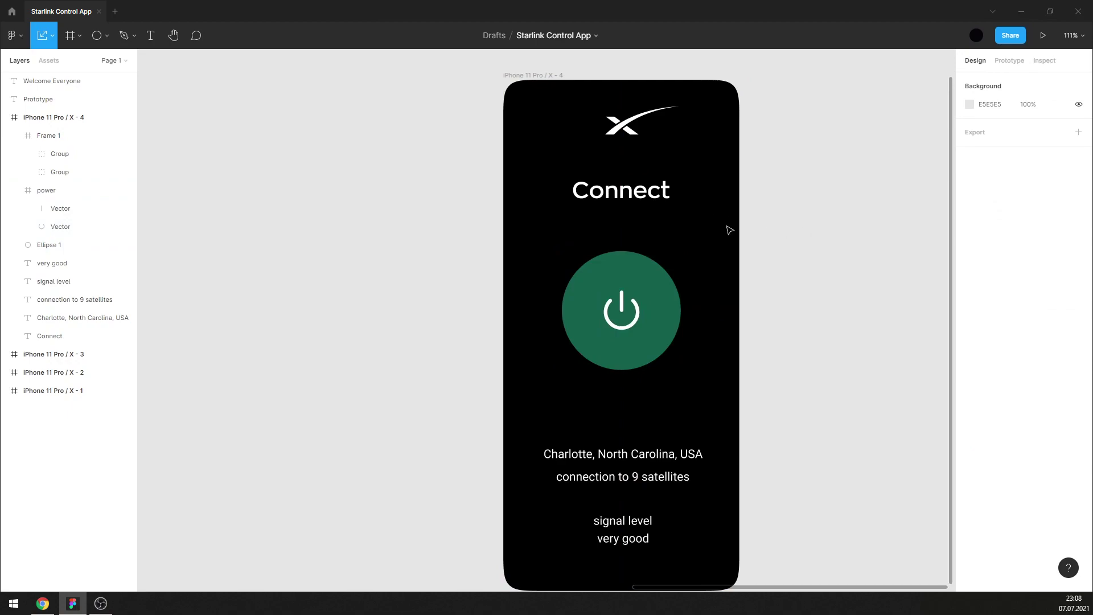
Nudge the SpaceX logo down to sit 60 pixels from the top.
scroll(700, 227, "down", 3)
scroll(683, 227, "up", 2)
left_click(655, 157)
key("alt")
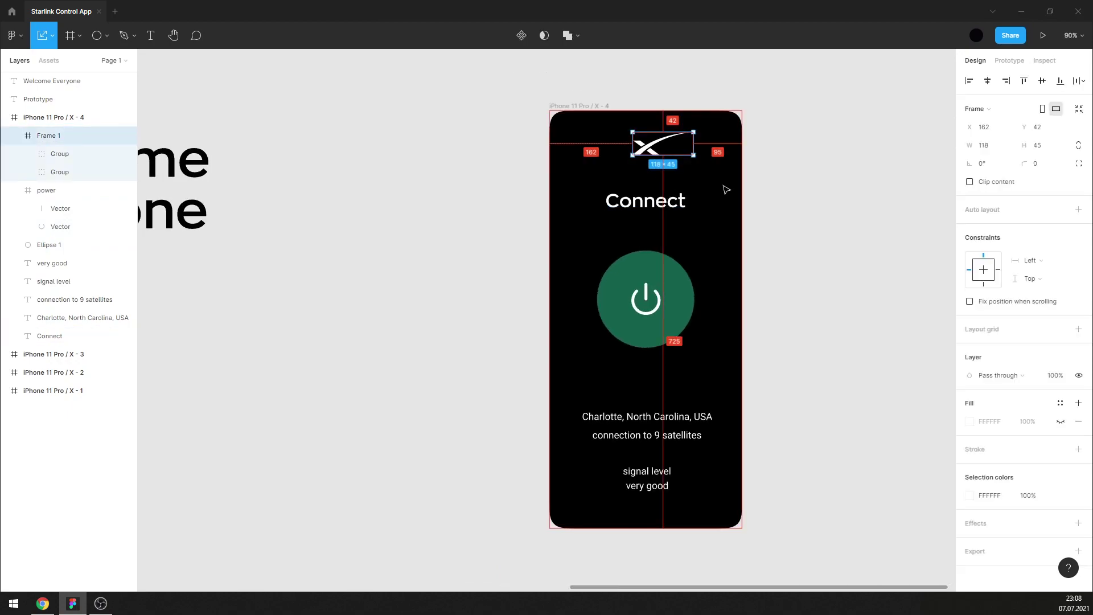
key("Down")
key("Down")
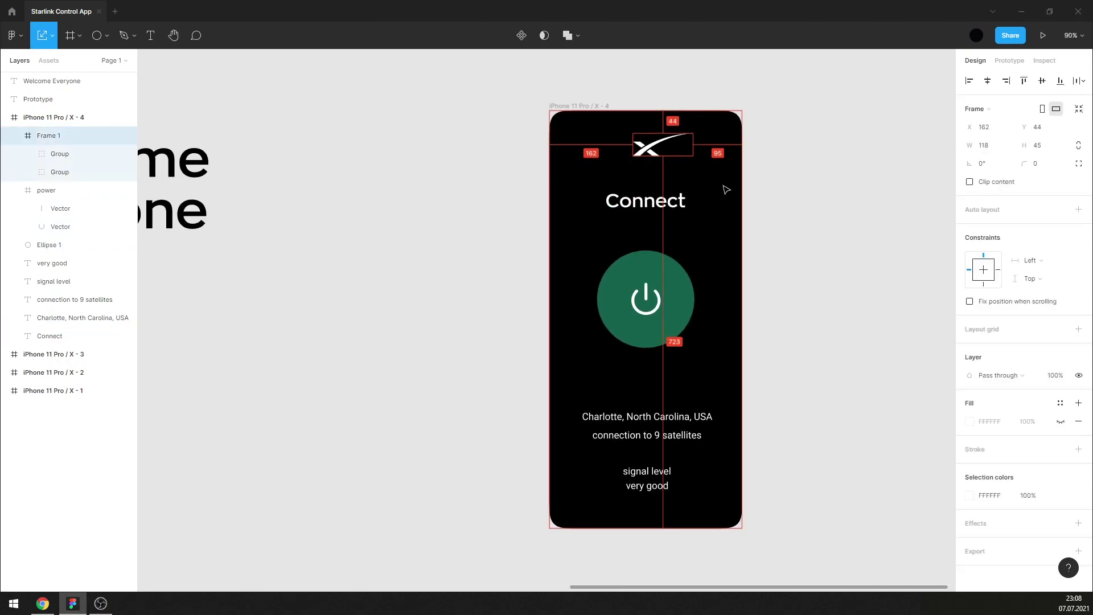
key("Down")
key("Down")
key("Down")
key("Down")
key("Down")
key("Down")
key("Down")
key("Down")
key("Down")
key("Down")
key("Down")
key("Down")
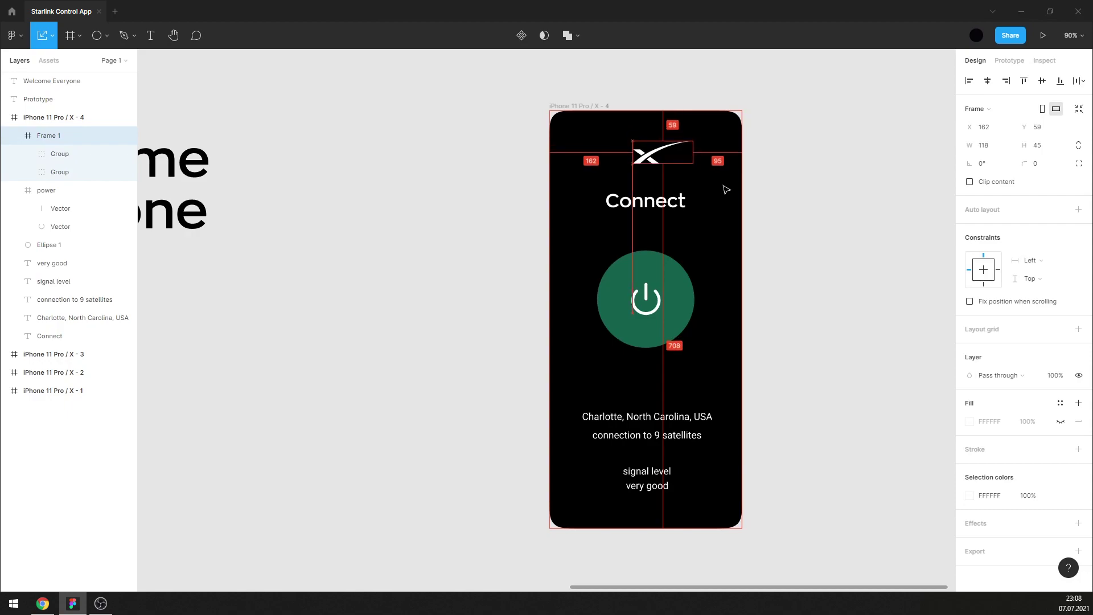
key("Down")
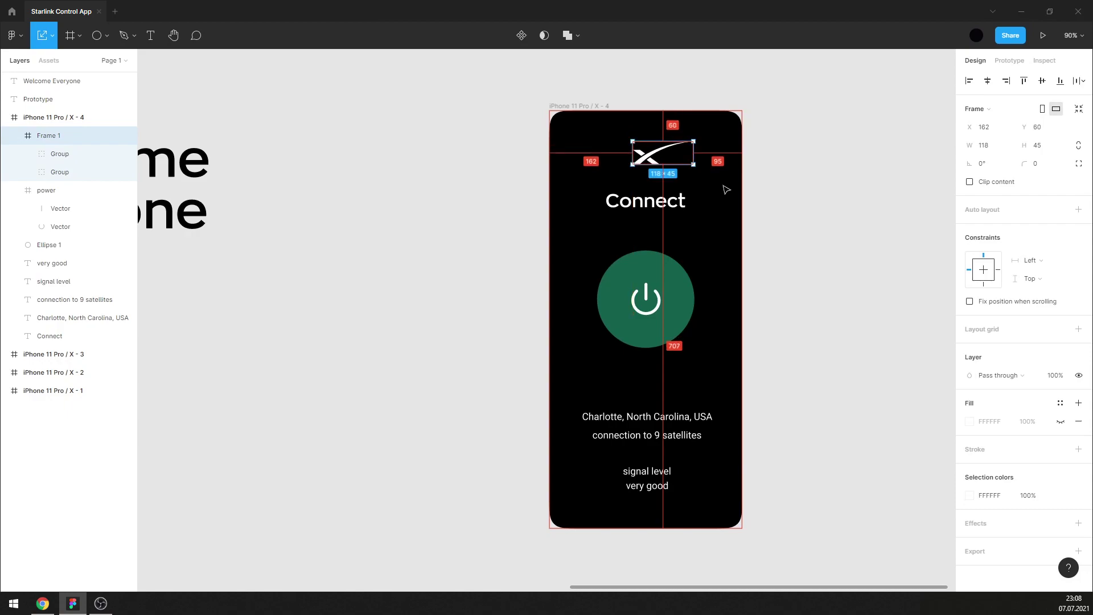
left_click(822, 203)
scroll(822, 203, "down", 1)
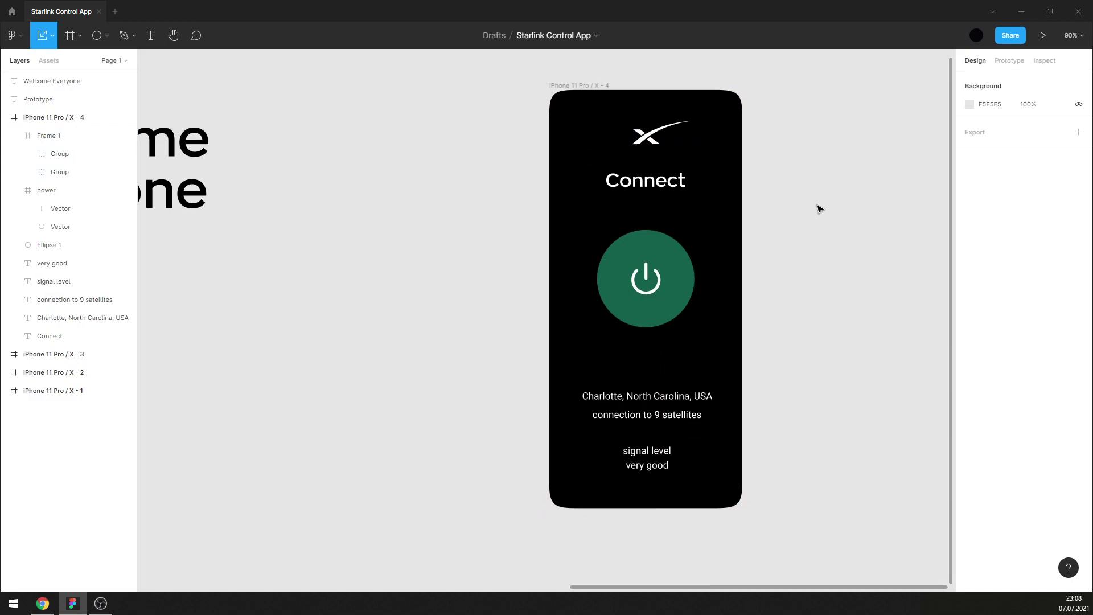
Set the four info text lines in the Zona Pro font.
left_click(665, 253)
left_click(822, 239)
scroll(820, 262, "down", 1)
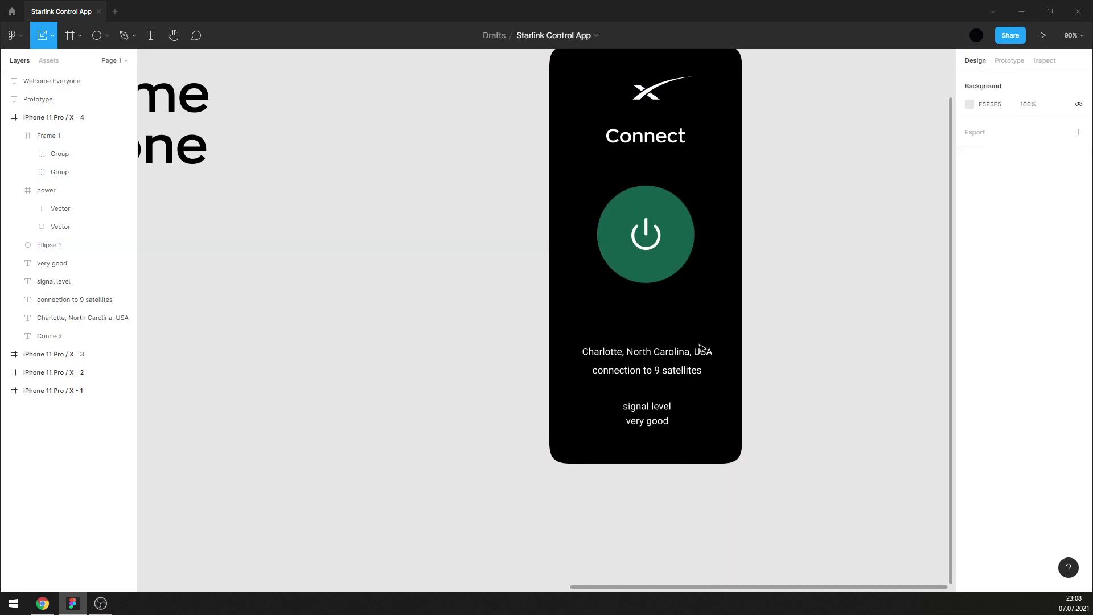
scroll(659, 373, "up", 3, "ctrl")
scroll(659, 373, "up", 2, "ctrl")
scroll(658, 373, "up", 1, "ctrl")
left_click_drag(705, 470, 628, 297)
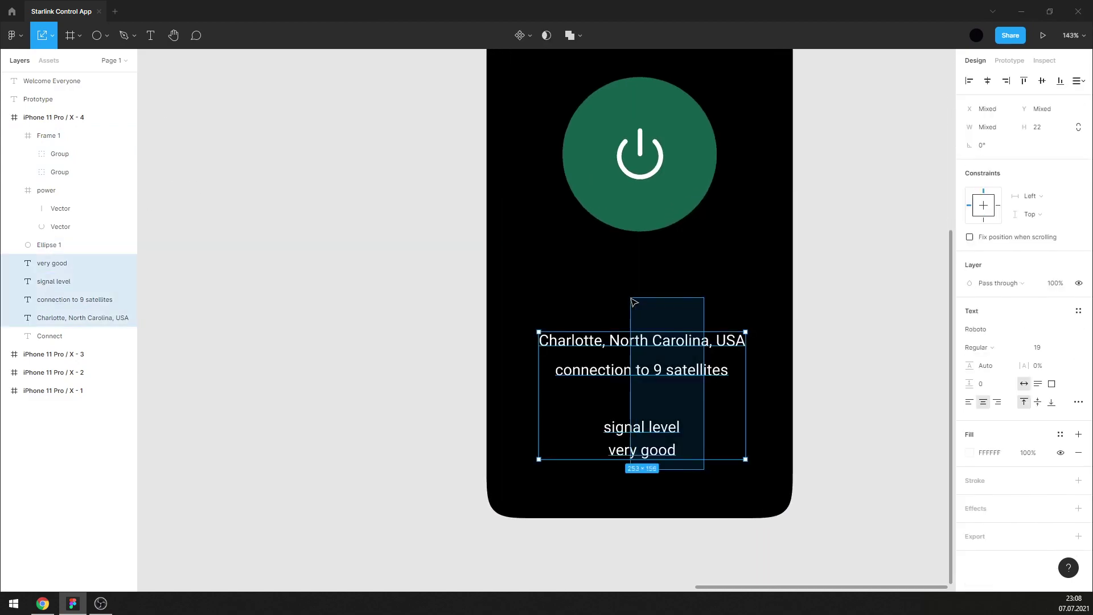
left_click(994, 330)
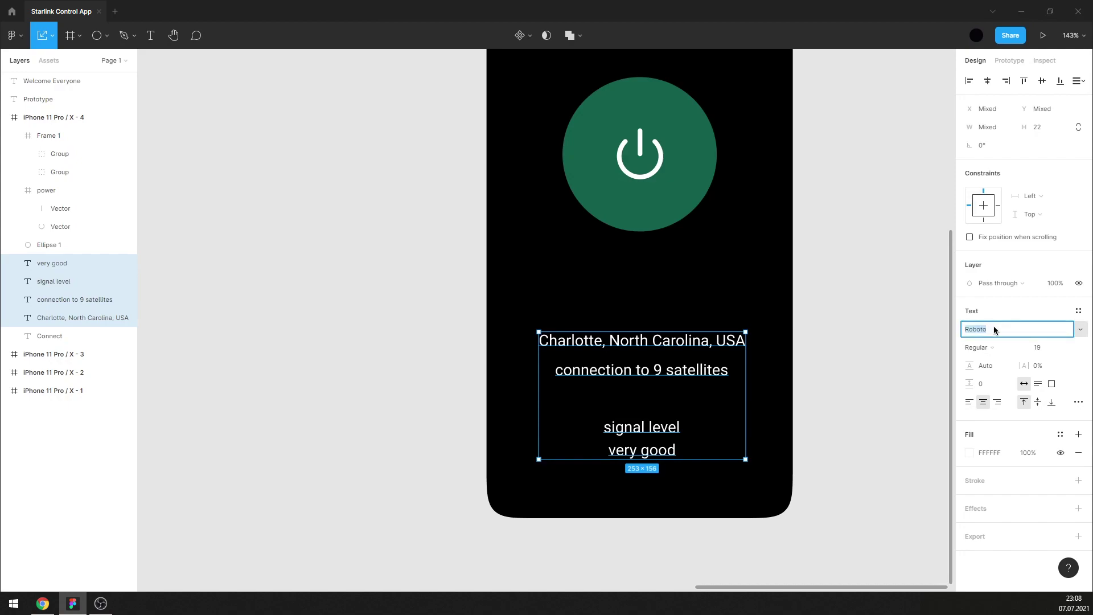
type("Zona")
key("Return")
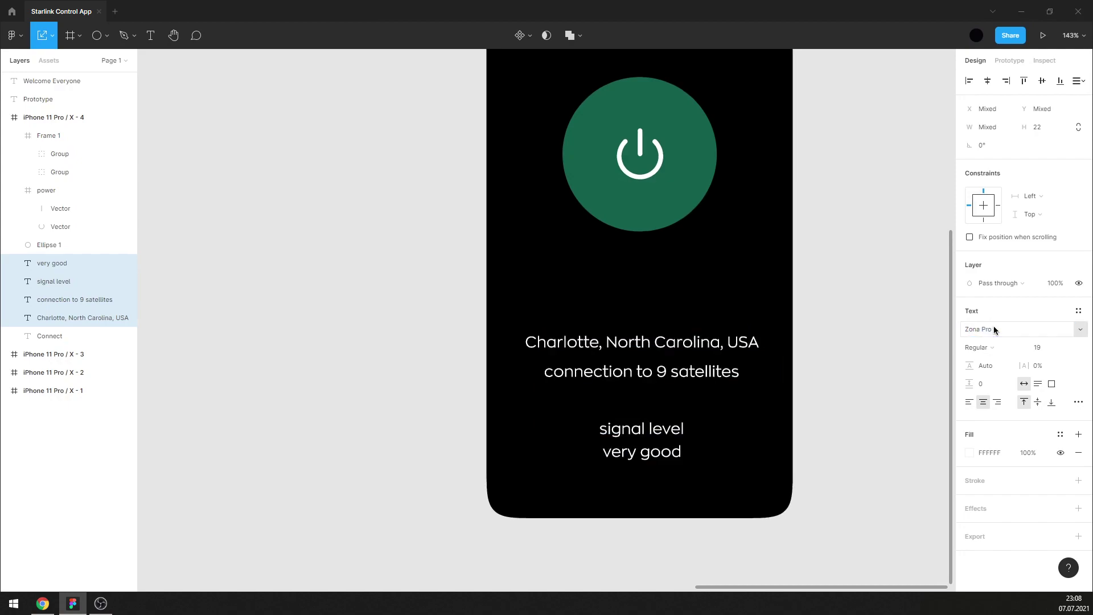
left_click(879, 360)
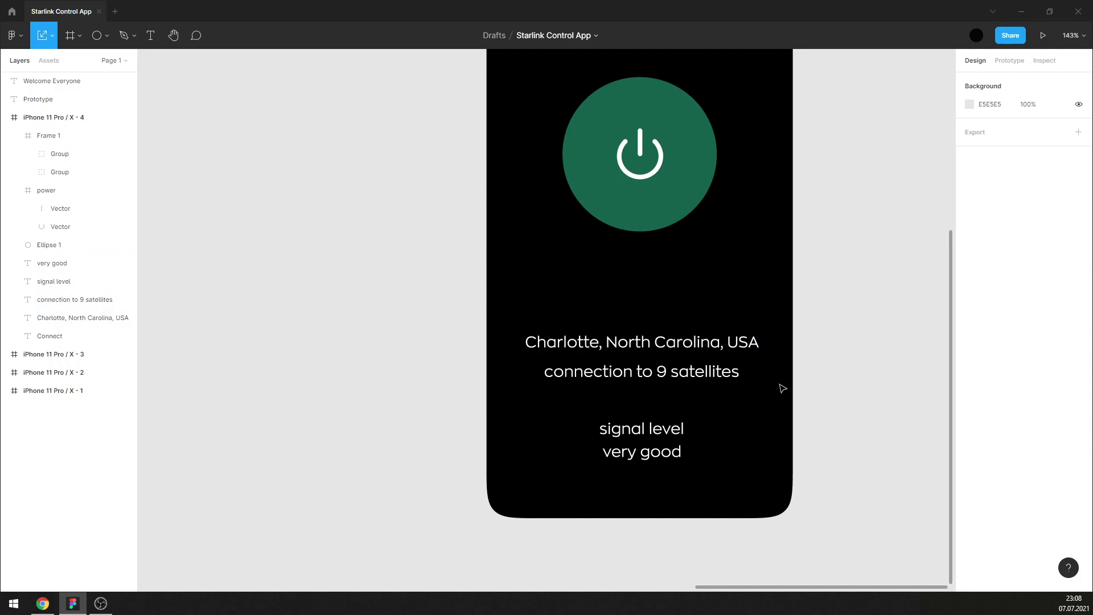
Colour the 'very good' text bright green 17AC88, sampled from the power button.
left_click(704, 374)
left_click(677, 456)
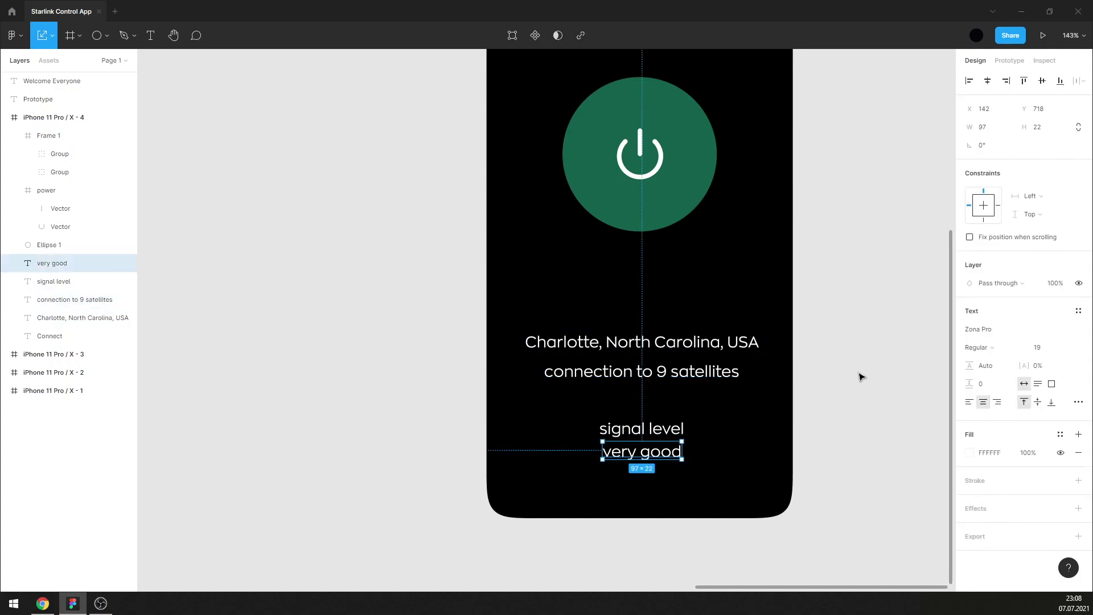
left_click(973, 453)
left_click(836, 465)
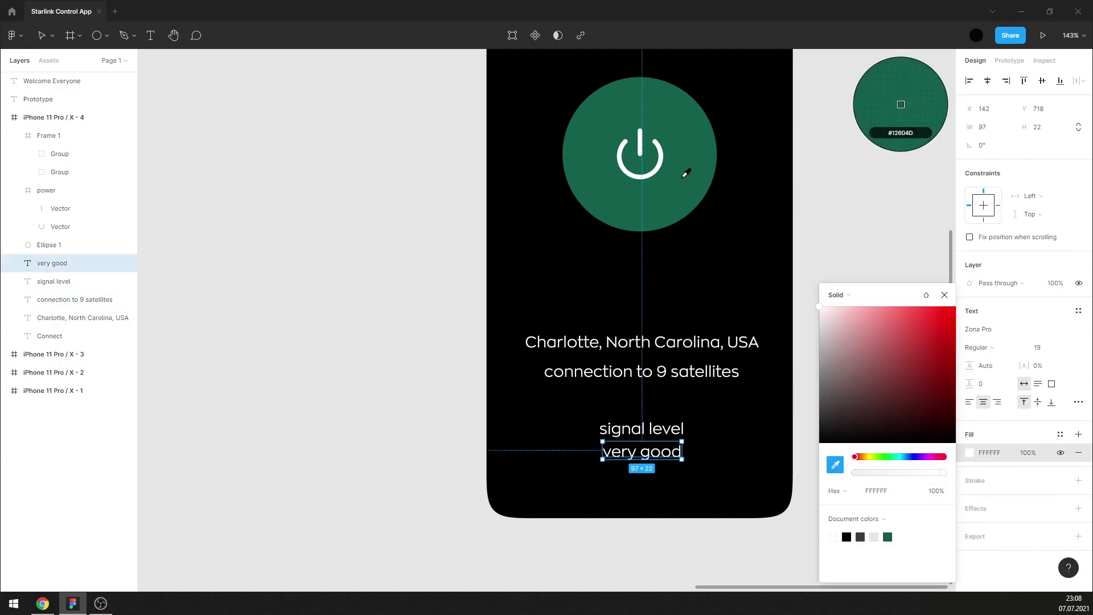
left_click(702, 190)
left_click_drag(933, 373, 938, 353)
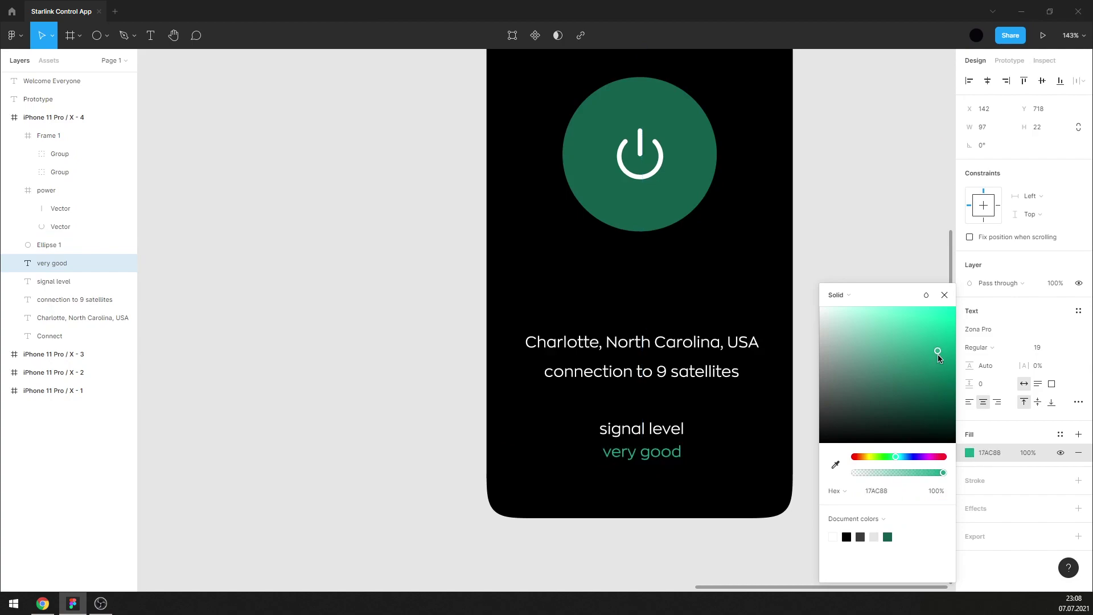
left_click(944, 295)
left_click(886, 249)
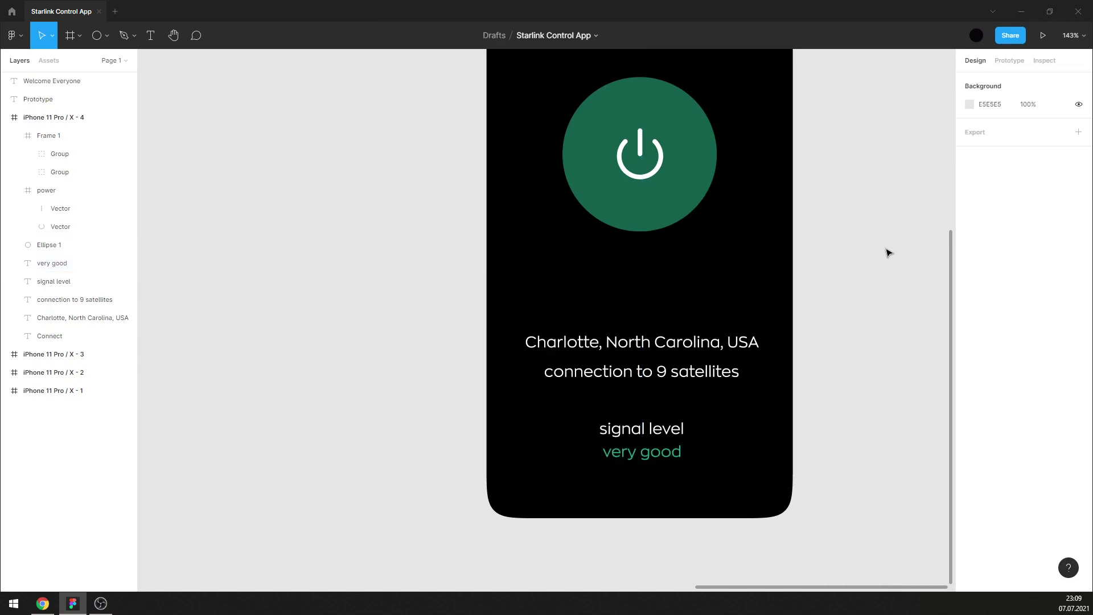
Move the 'connection to 9 satellites' line above the Charlotte location line.
left_click(666, 340)
left_click_drag(669, 385, 667, 323)
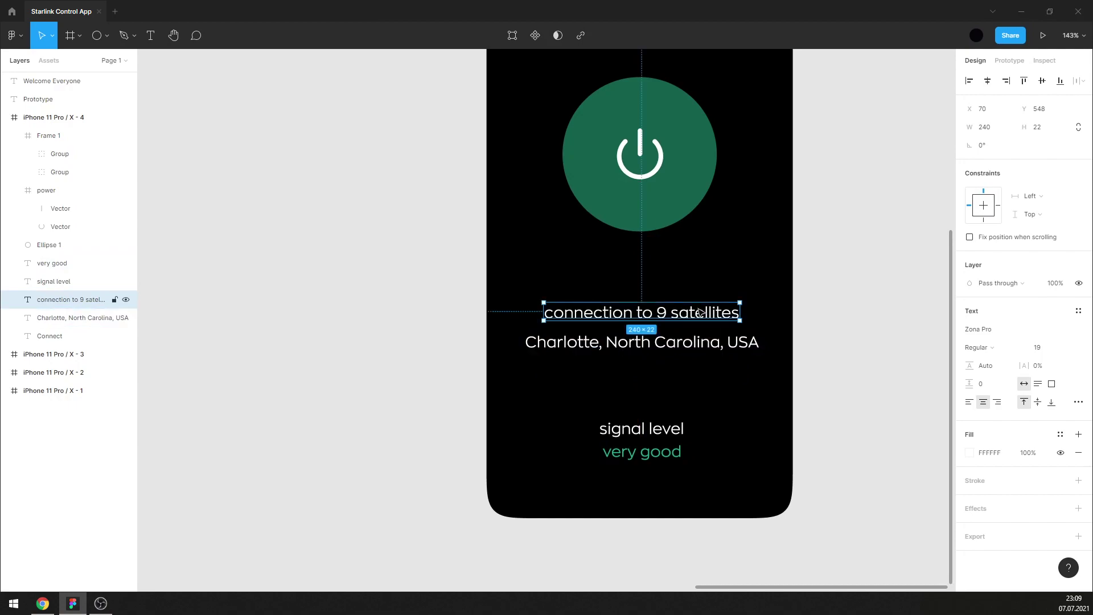
mouse_move(746, 358)
left_mouse_down()
mouse_move(716, 318)
mouse_move(734, 349)
left_mouse_up()
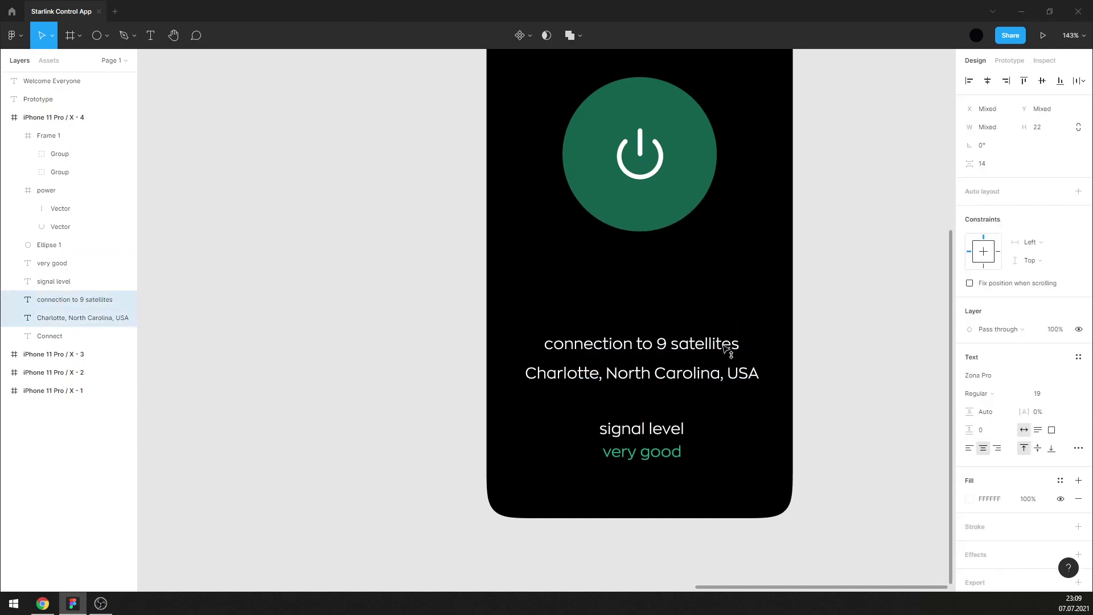
left_click(828, 289)
scroll(739, 293, "up", 3)
scroll(803, 261, "down", 1)
scroll(776, 256, "down", 3)
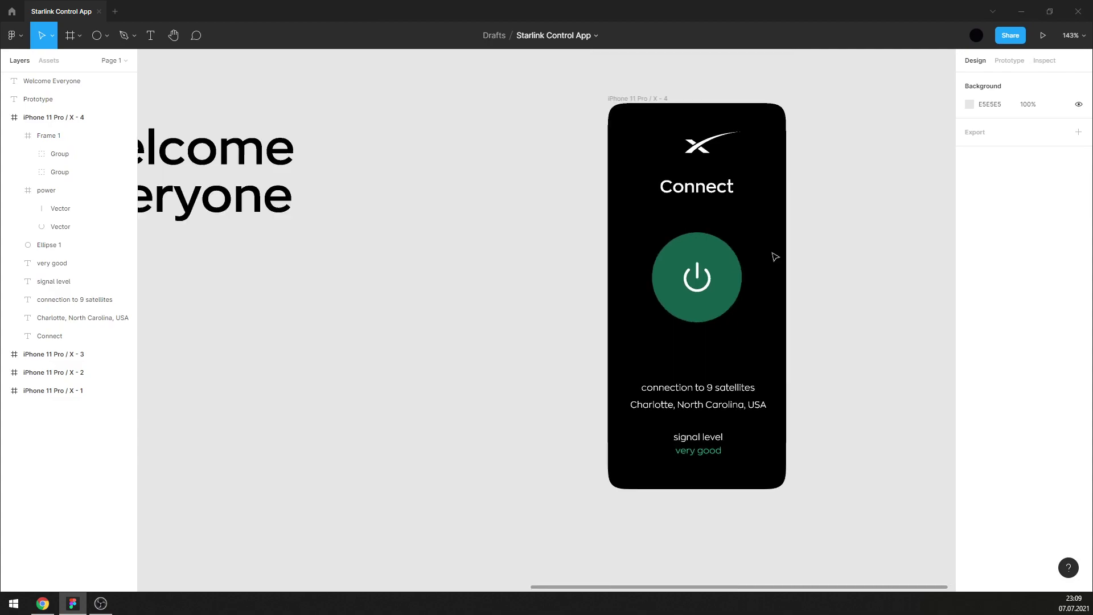
right_click(493, 336)
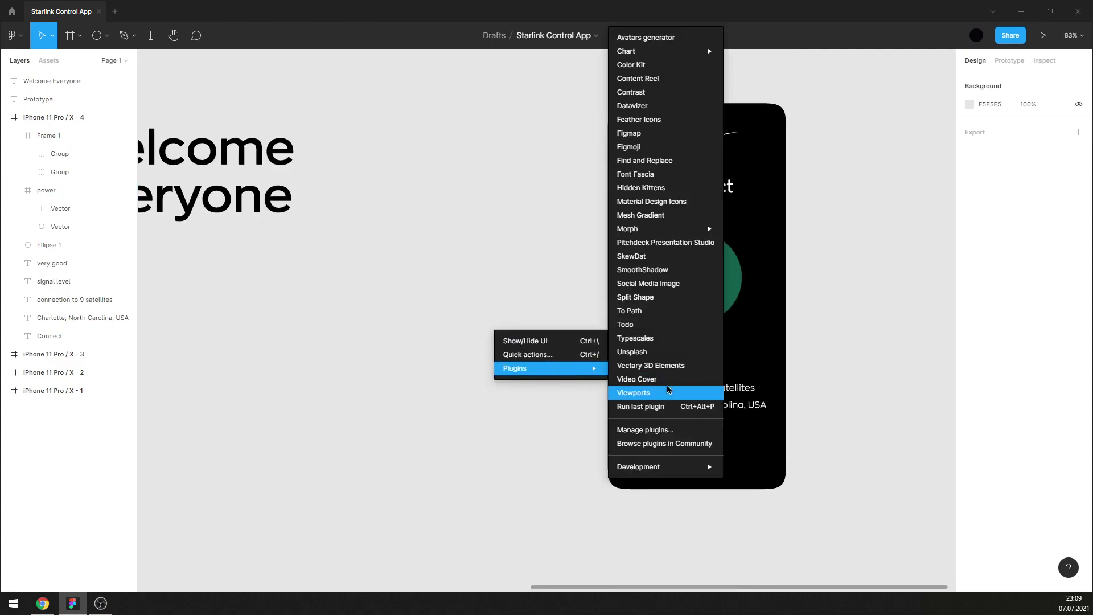
left_click(721, 345)
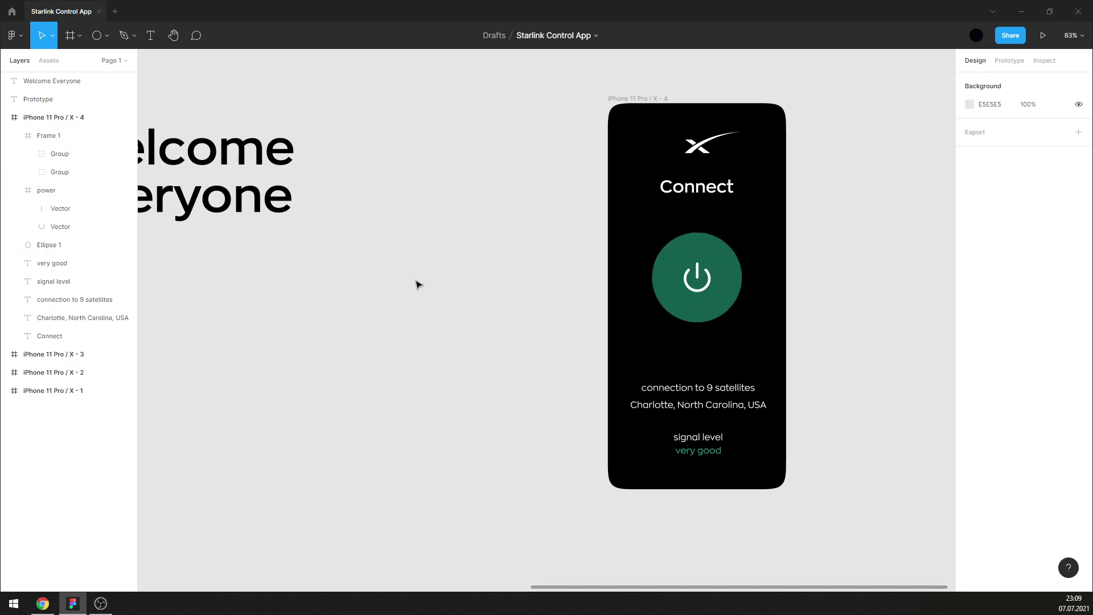
left_click_drag(519, 270, 395, 429)
right_click(390, 398)
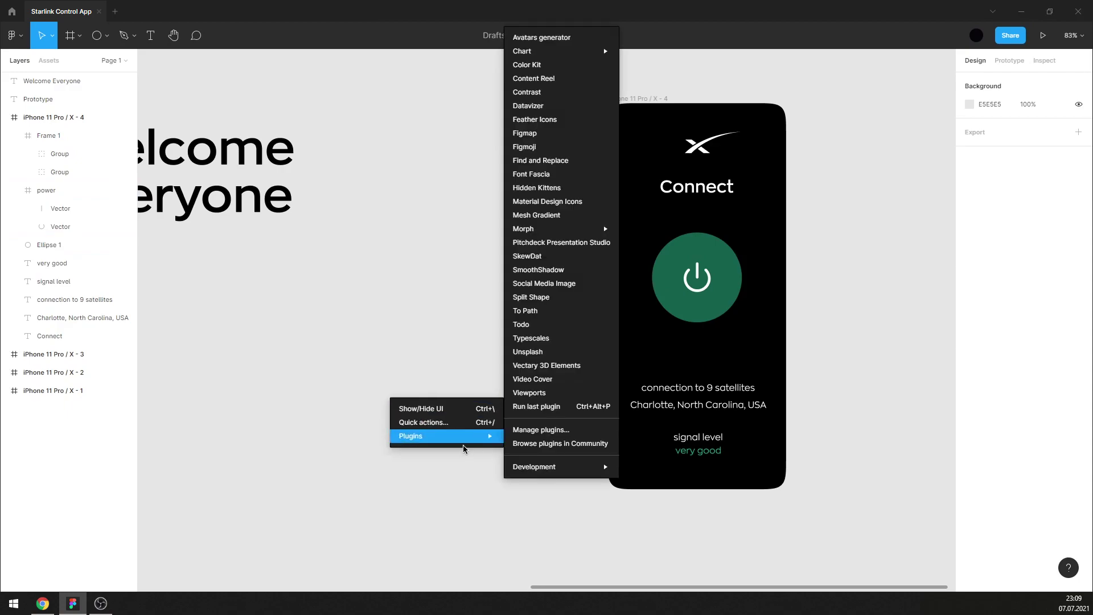
left_click(570, 366)
right_click(434, 389)
mouse_move(487, 424)
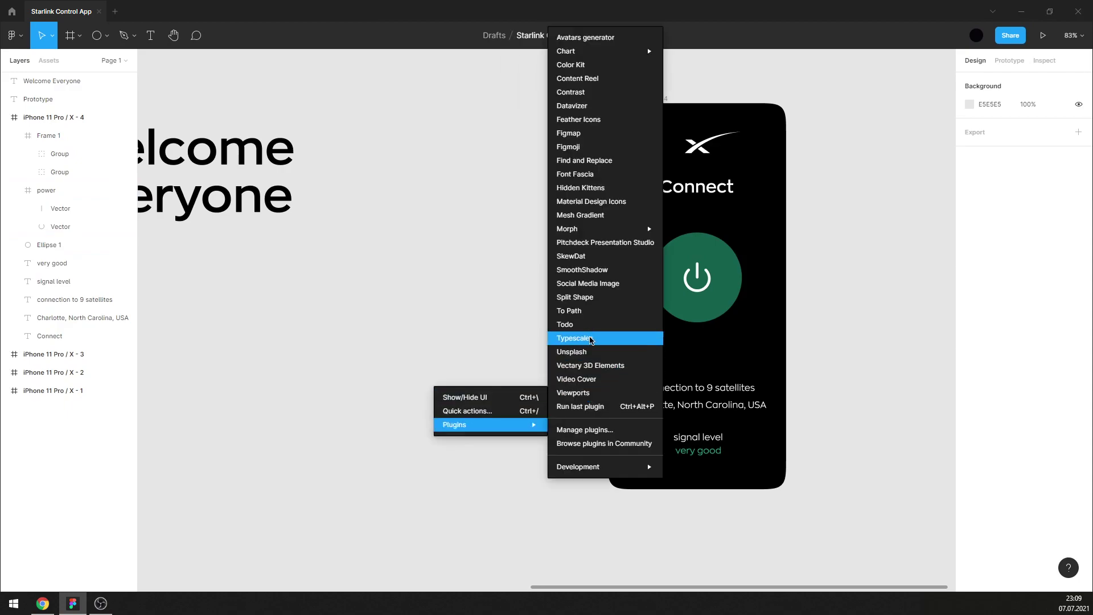
left_click(595, 352)
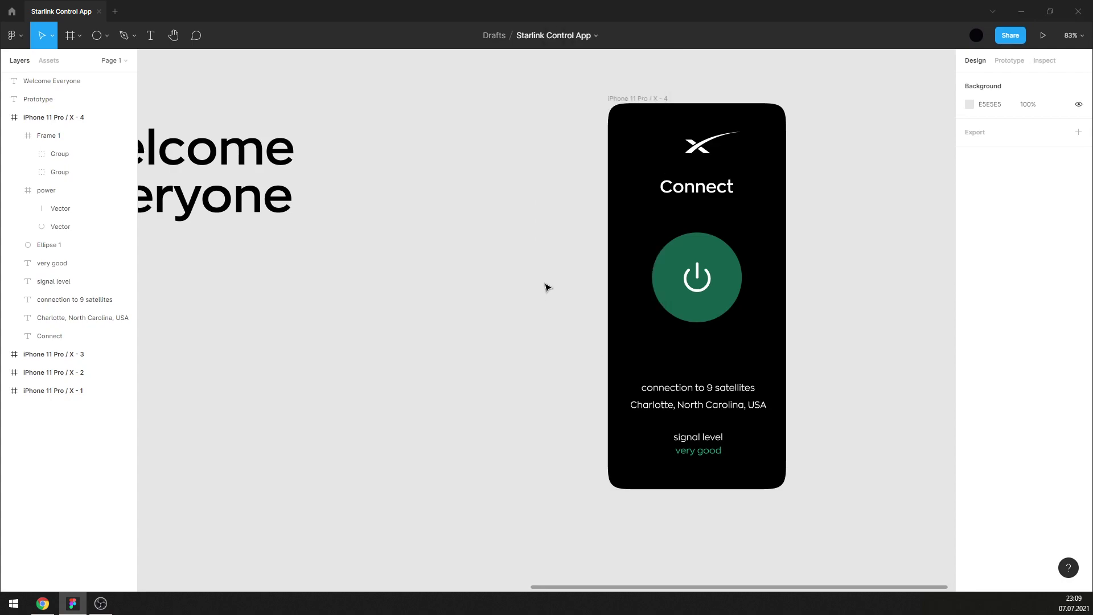
left_click_drag(505, 304, 458, 360)
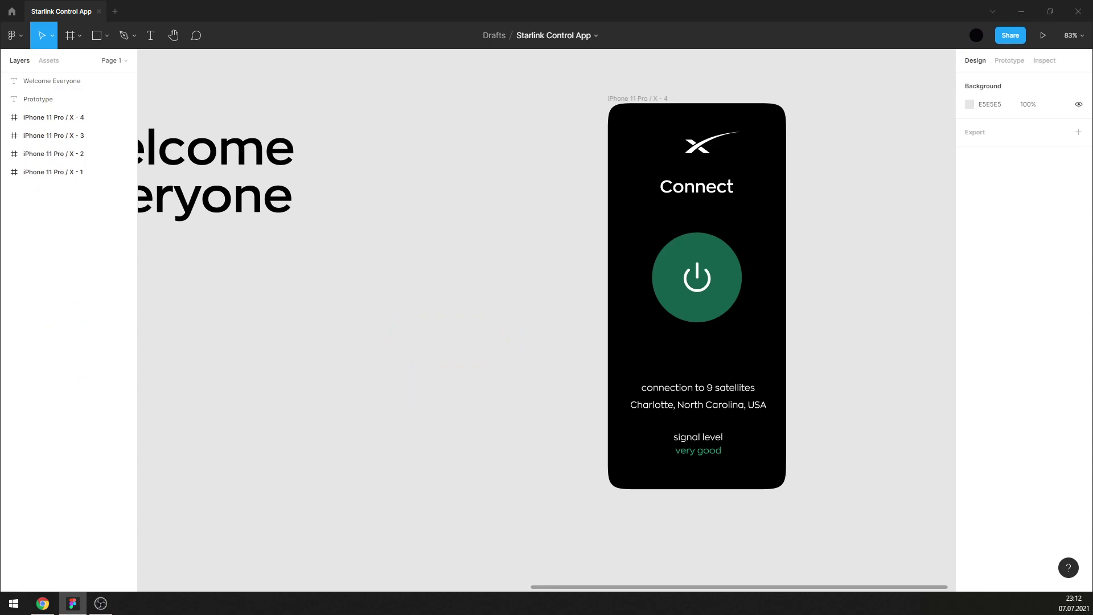
right_click(462, 382)
mouse_move(483, 412)
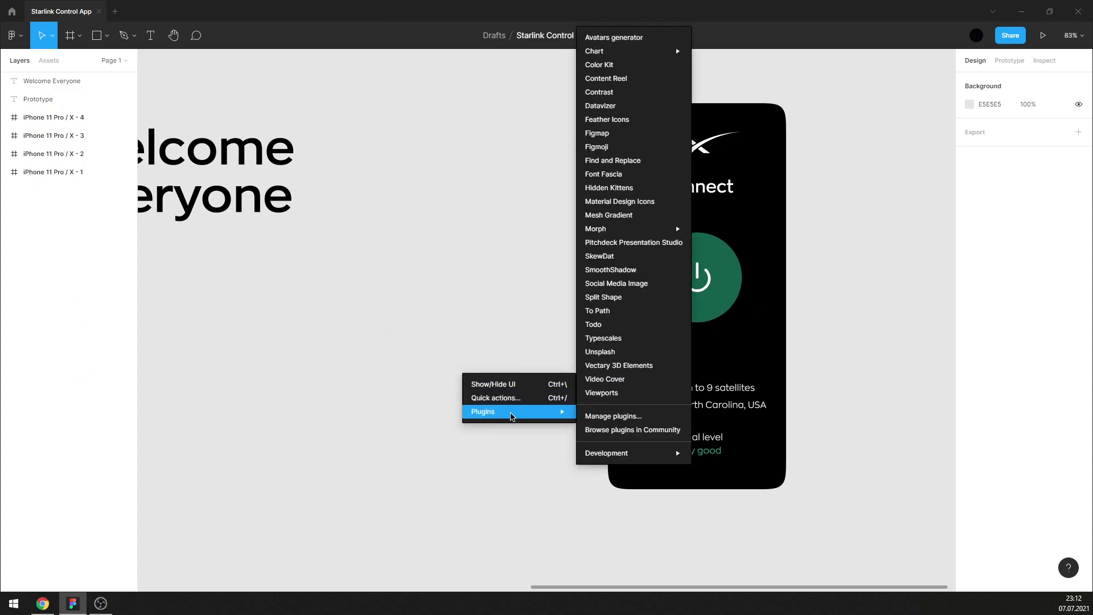
left_click(632, 365)
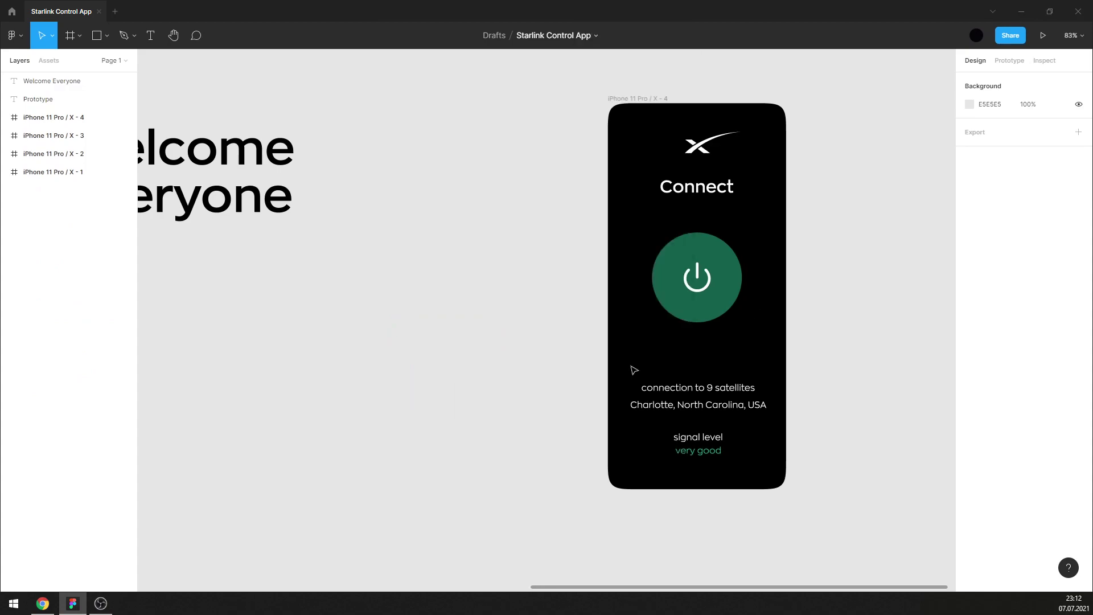
Move the Vectary 3D Elements window left and load the Mars model into its preview.
left_click_drag(732, 100, 477, 120)
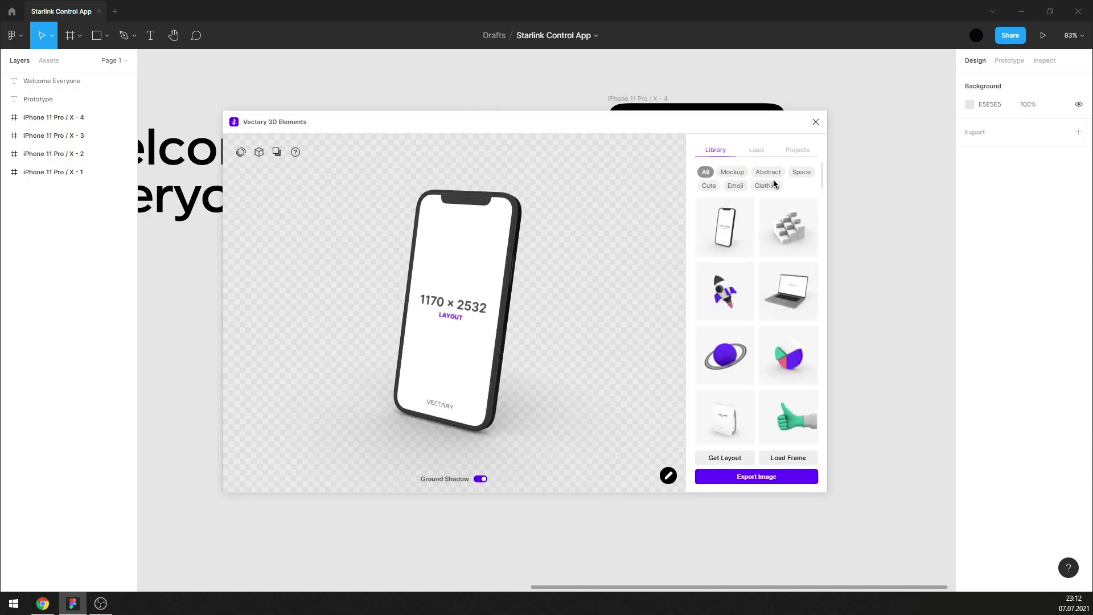
scroll(756, 275, "down", 2)
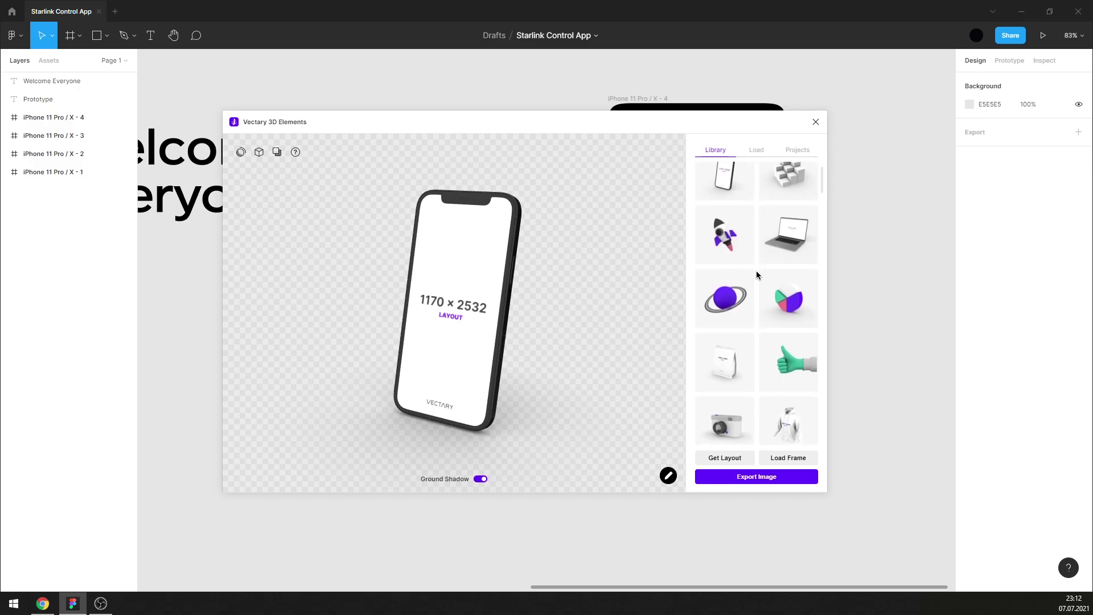
scroll(756, 275, "down", 1)
scroll(757, 276, "down", 1)
scroll(758, 271, "down", 3)
scroll(758, 272, "down", 2)
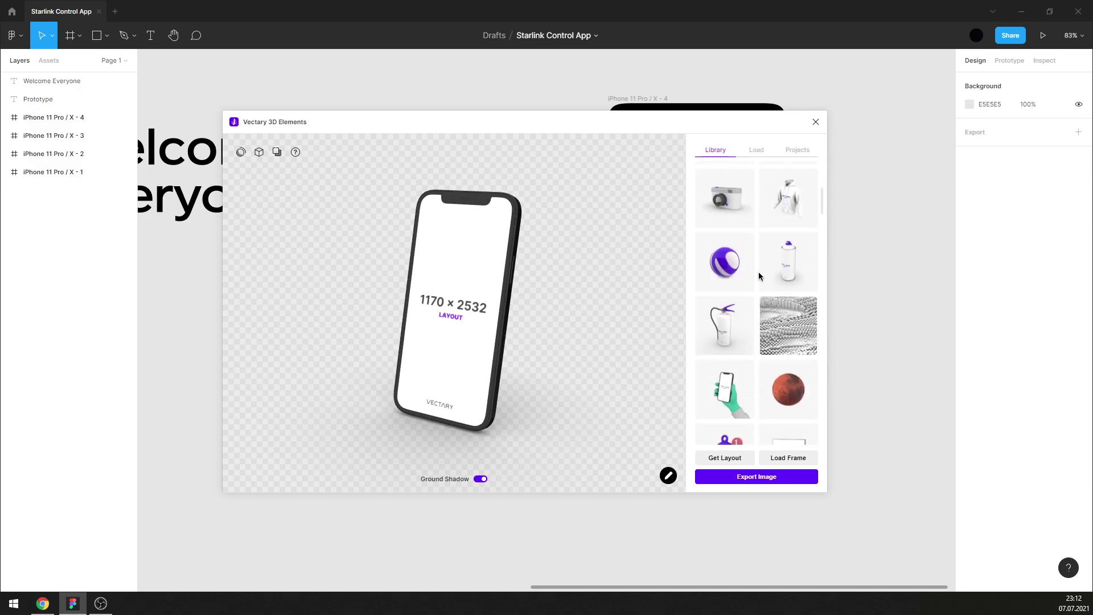
scroll(714, 266, "down", 2)
scroll(742, 291, "down", 1)
left_click(790, 276)
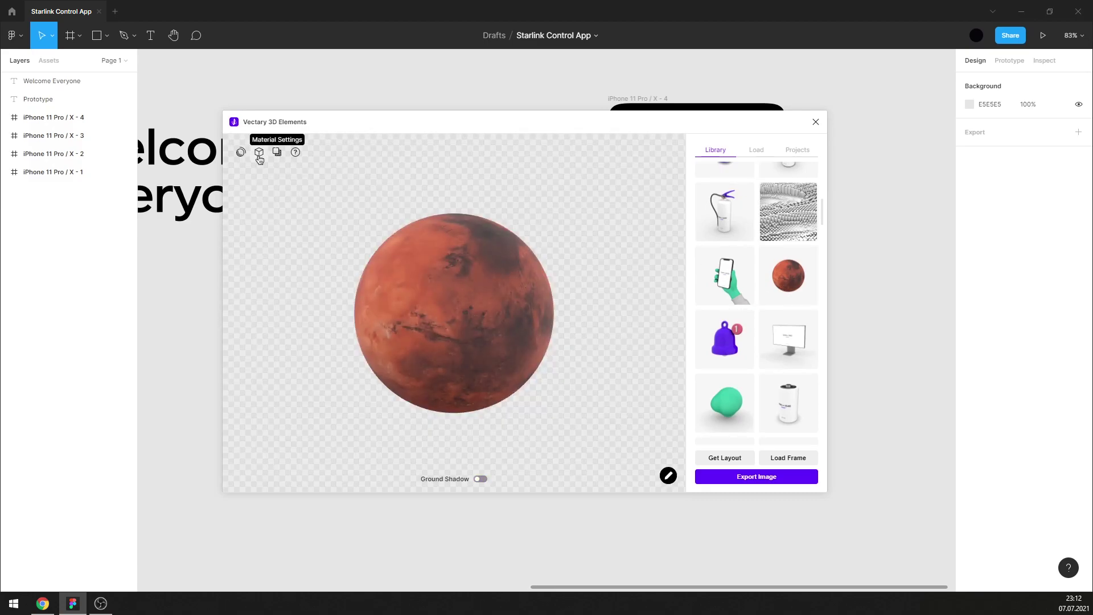
Apply the Mars material, check the scene and environment settings, then load the Earth model.
left_click(259, 152)
left_click(282, 251)
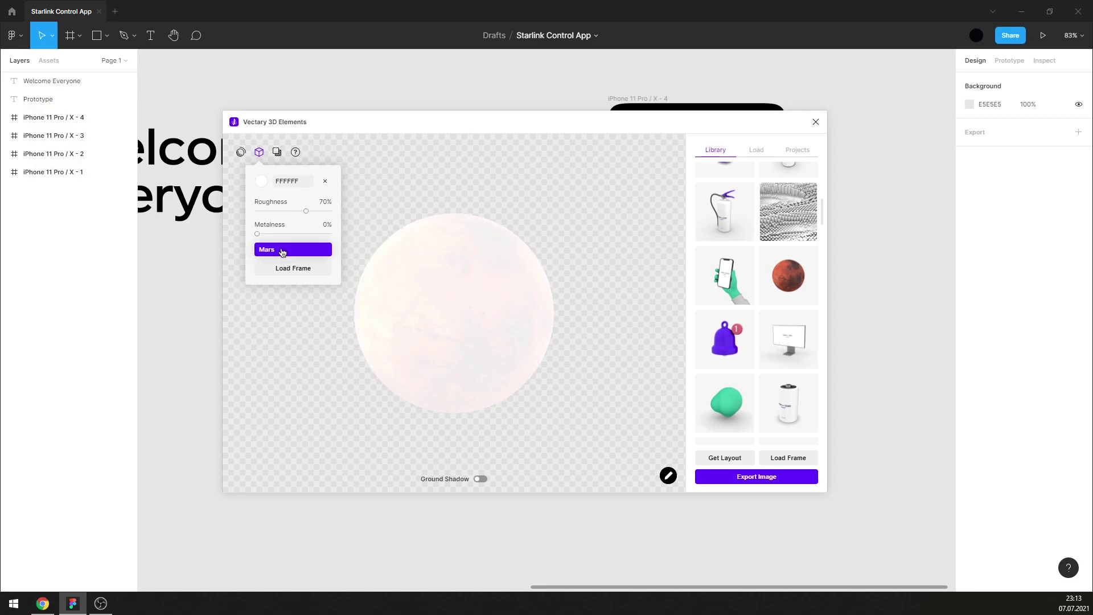
left_click(278, 153)
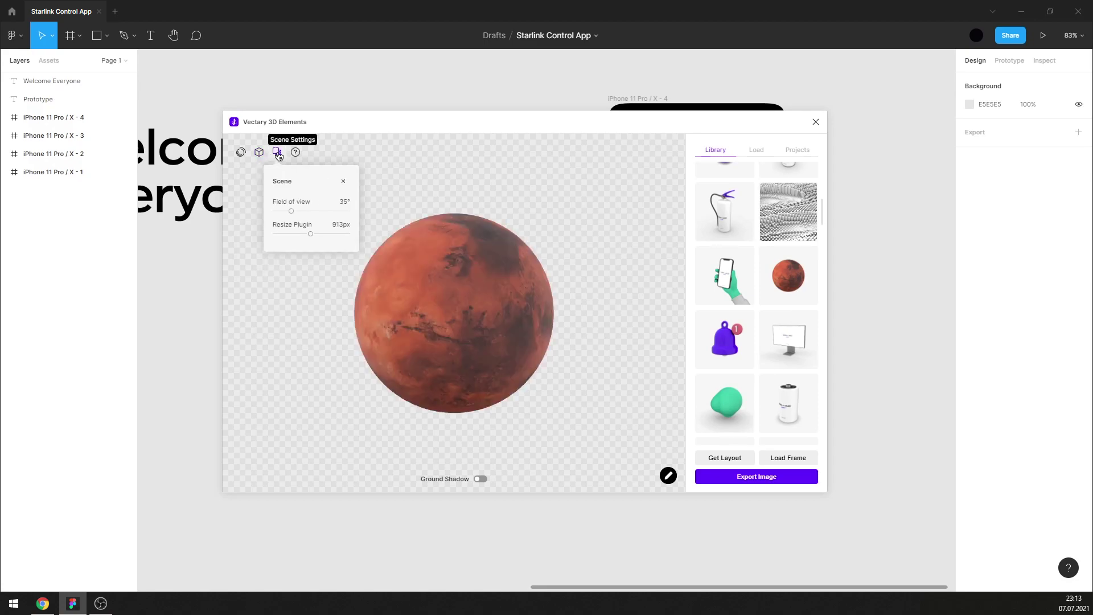
left_click(241, 152)
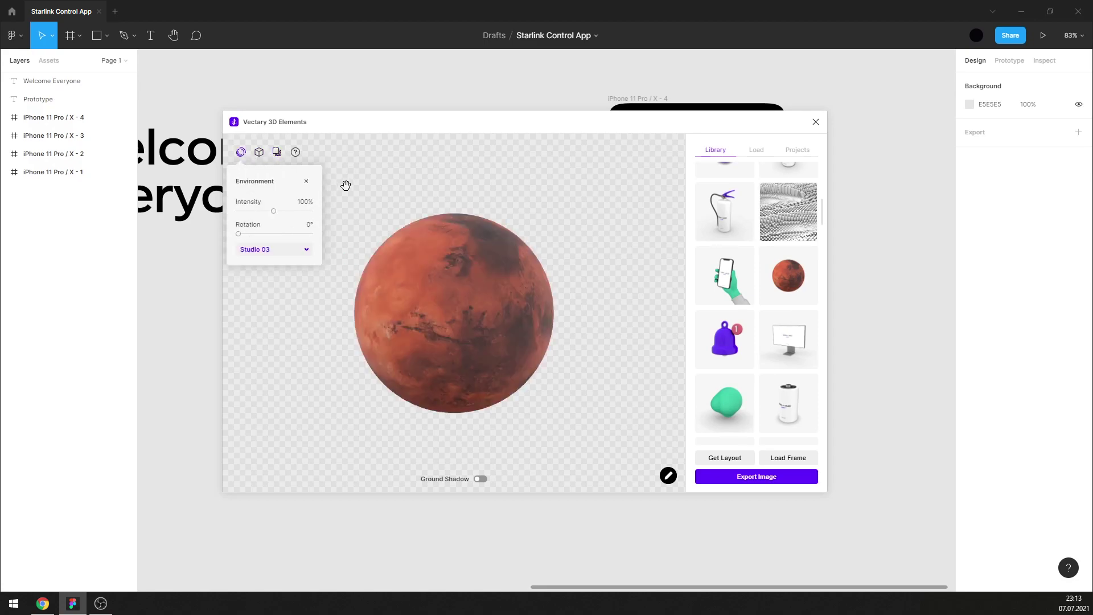
scroll(737, 342, "down", 2)
scroll(750, 329, "down", 3)
scroll(750, 329, "down", 2)
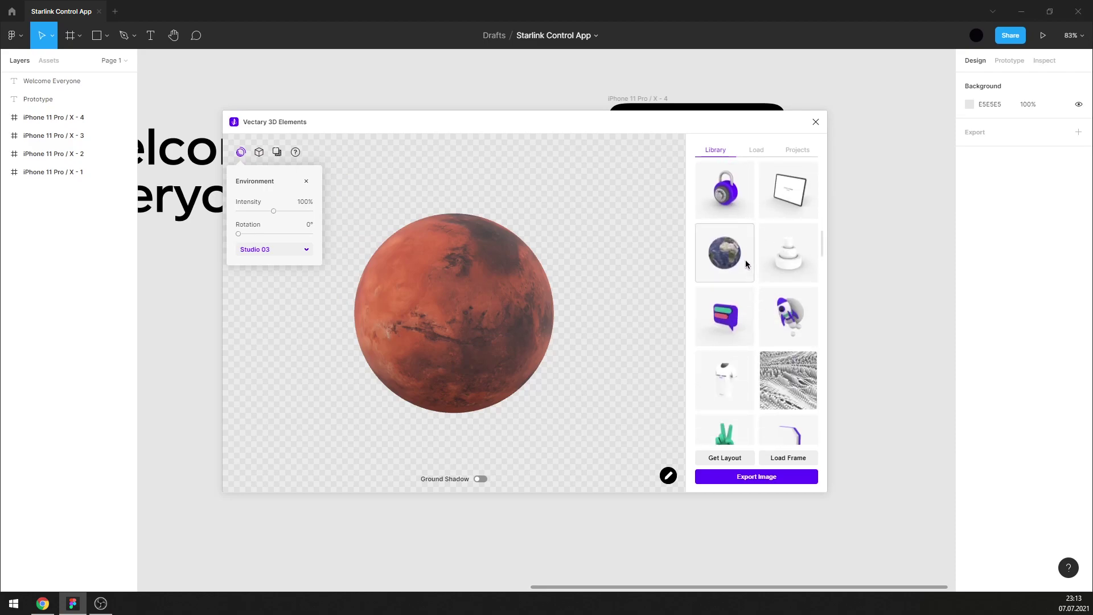
left_click(740, 254)
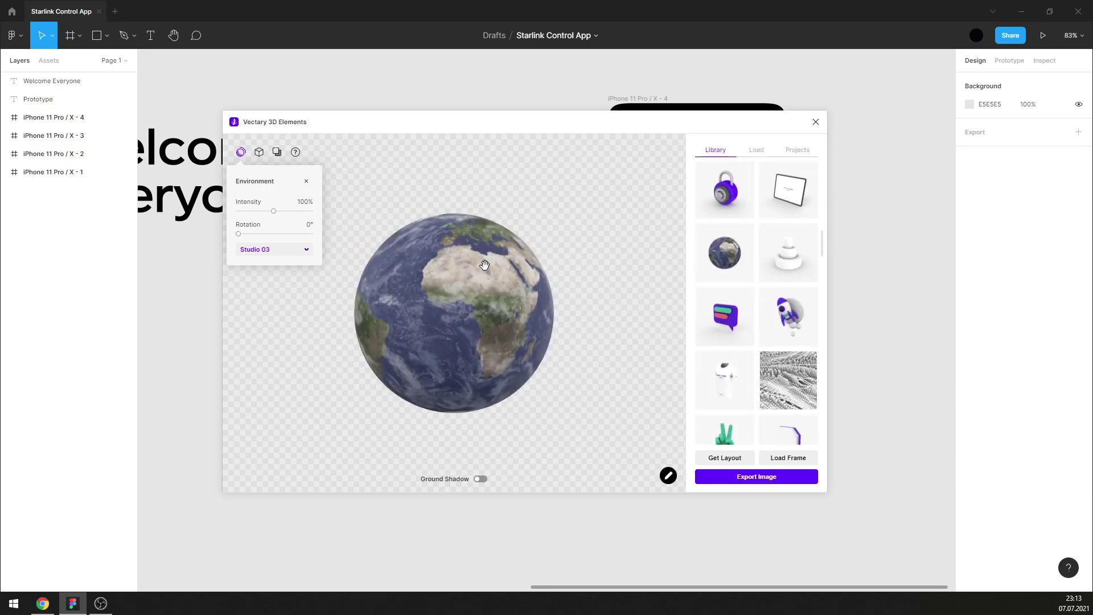
Rotate the globe to show the Americas and try the Studio 01 lighting preset.
left_click(487, 268)
left_click_drag(408, 287, 495, 290)
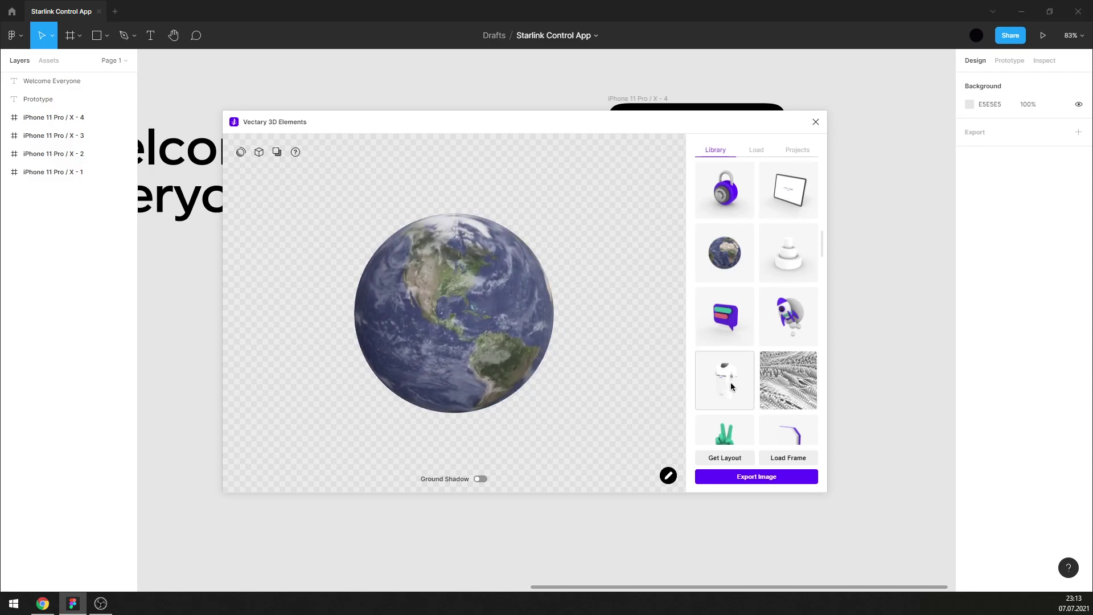
left_click(241, 152)
left_click(273, 249)
left_click(278, 279)
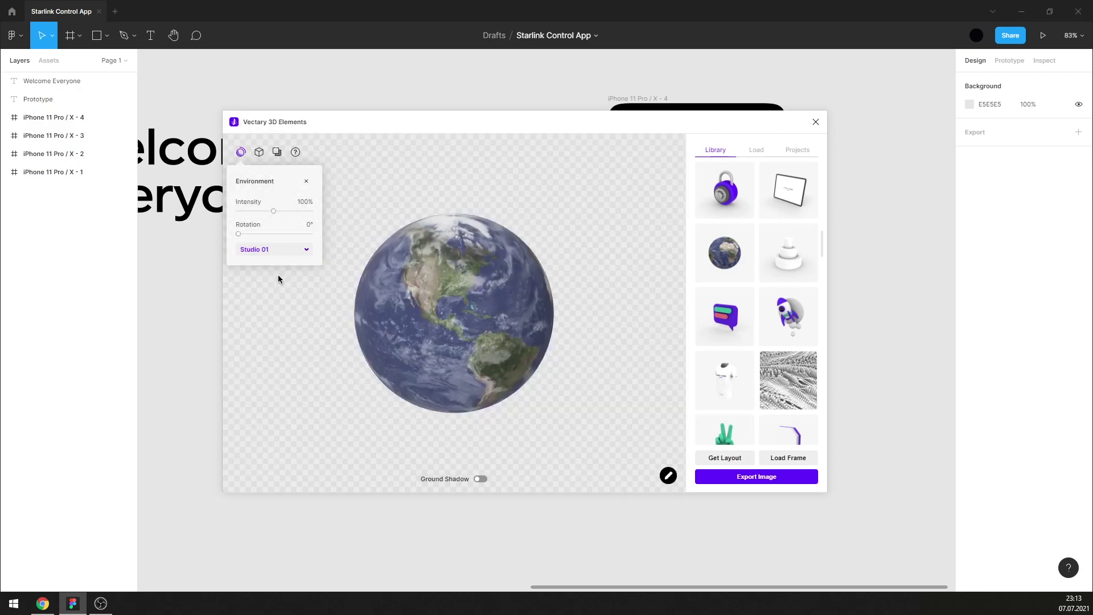
Try the Autumn Ground and Studio 01 environments, settling on Studio 03 lighting.
left_click(272, 250)
left_click(281, 306)
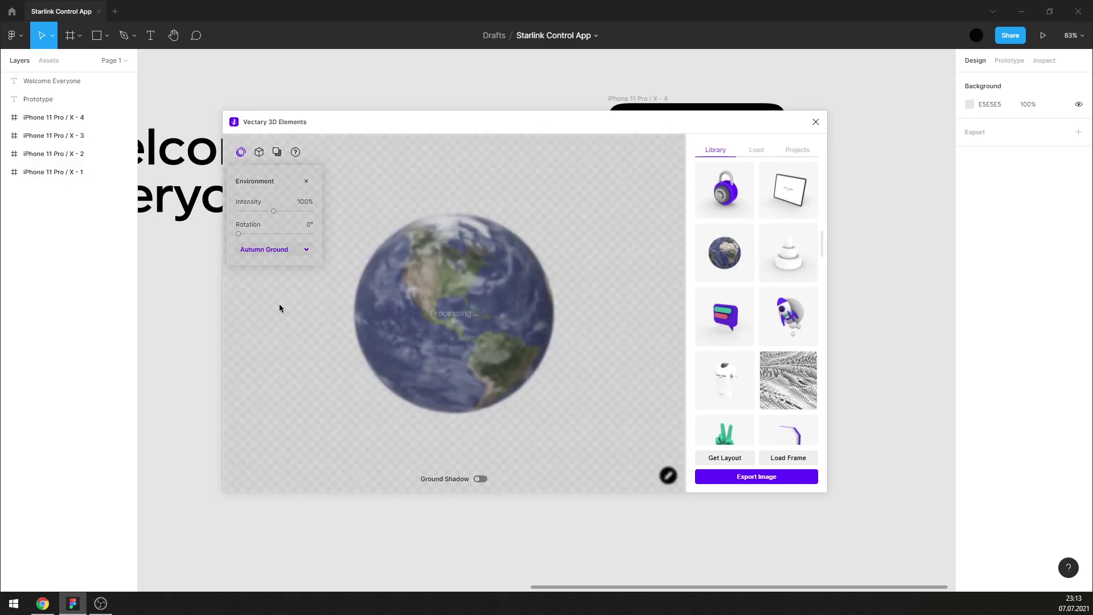
left_click(276, 250)
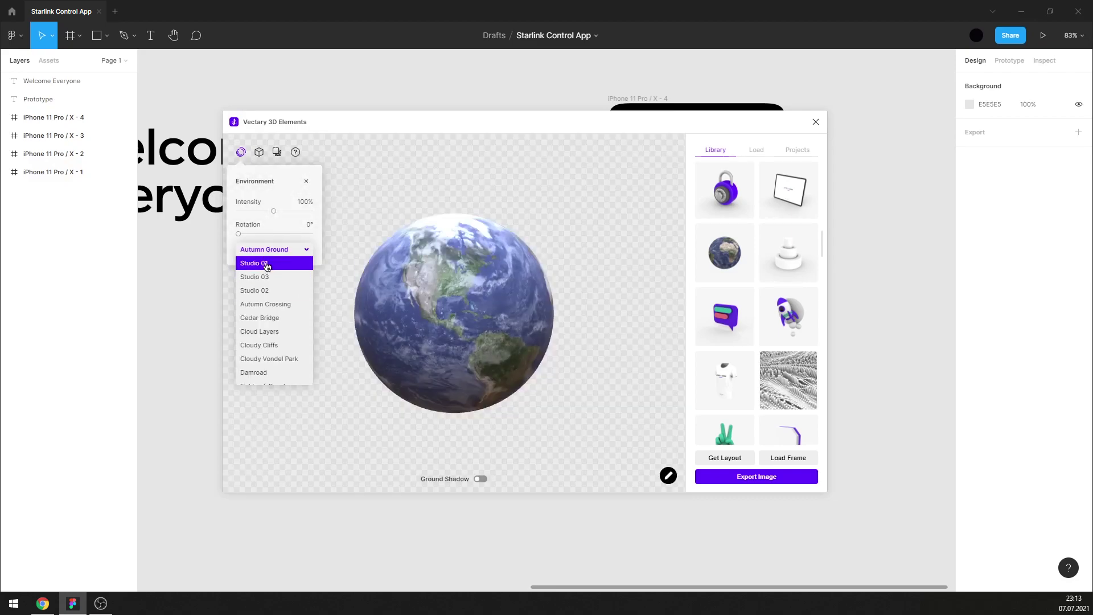
left_click(266, 263)
left_click(274, 251)
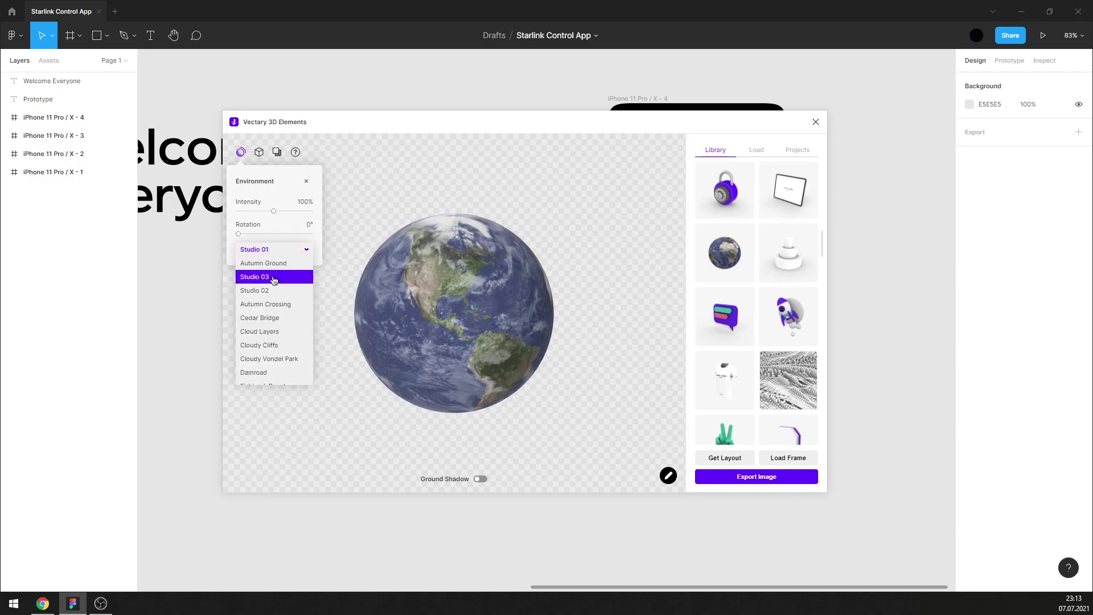
left_click(272, 281)
Rotate the globe to bring North America up and right, then export it onto the canvas.
left_click_drag(434, 275, 440, 290)
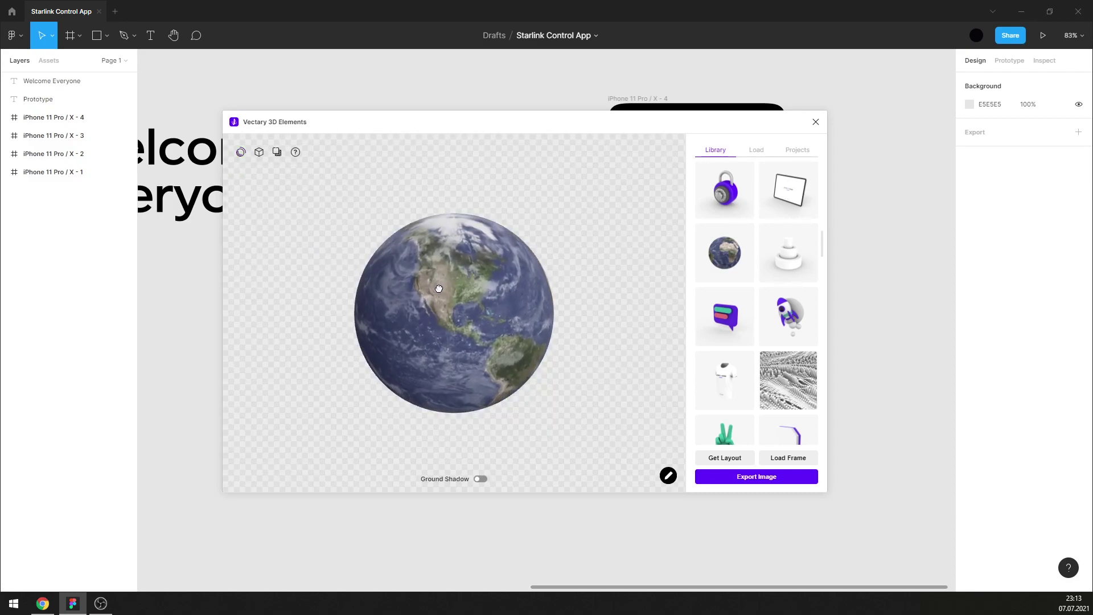
left_click_drag(440, 290, 501, 307)
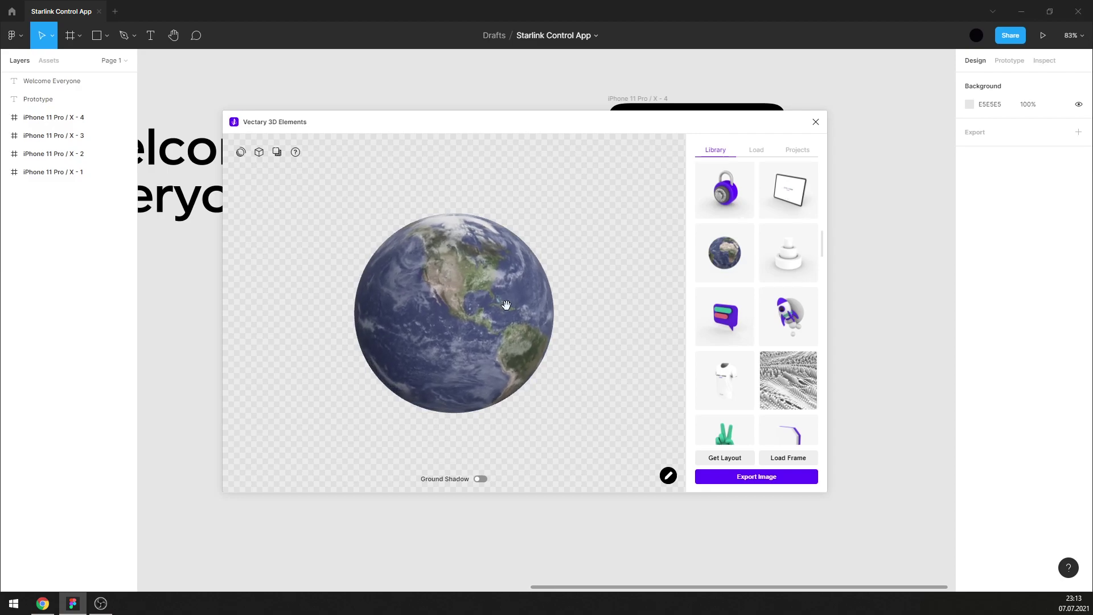
left_click(728, 480)
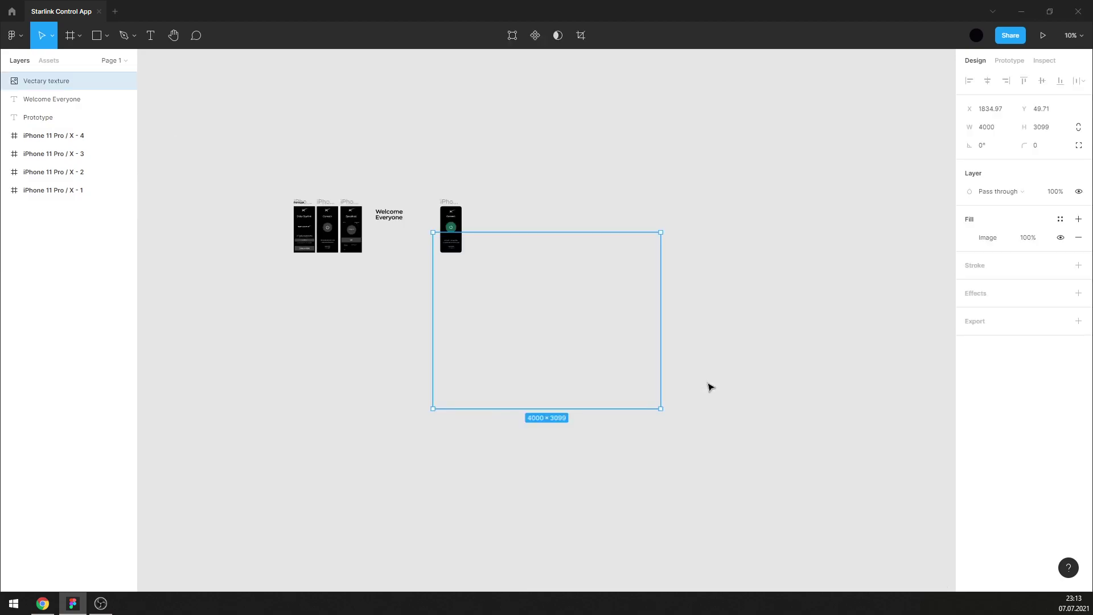
left_click_drag(566, 329, 682, 333)
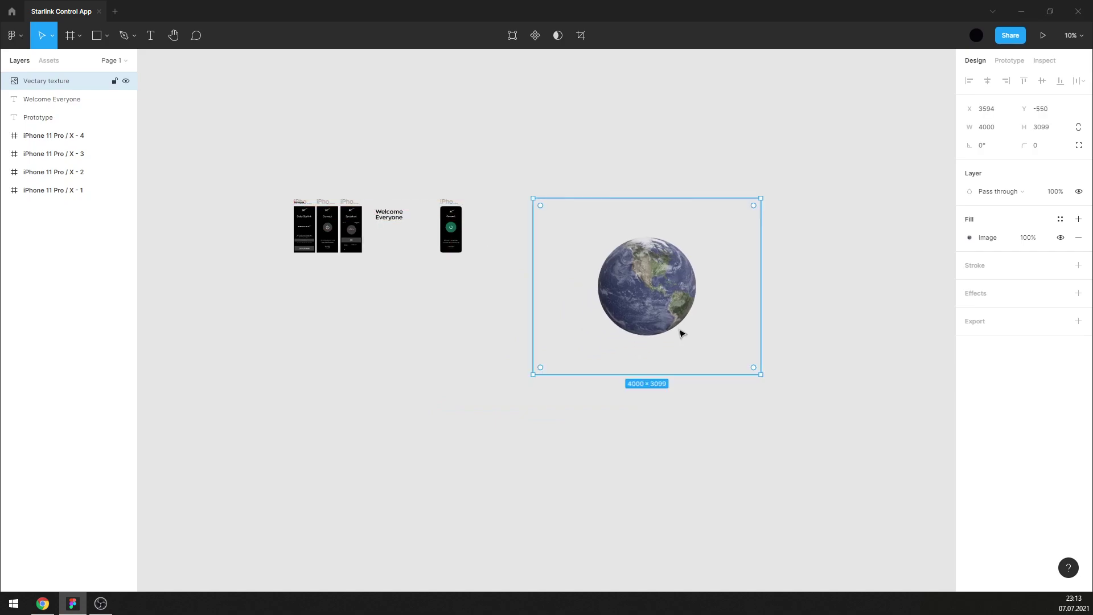
Trim the Earth image frame's left and right edges to the globe's width.
scroll(663, 276, "up", 3)
scroll(615, 344, "up", 2)
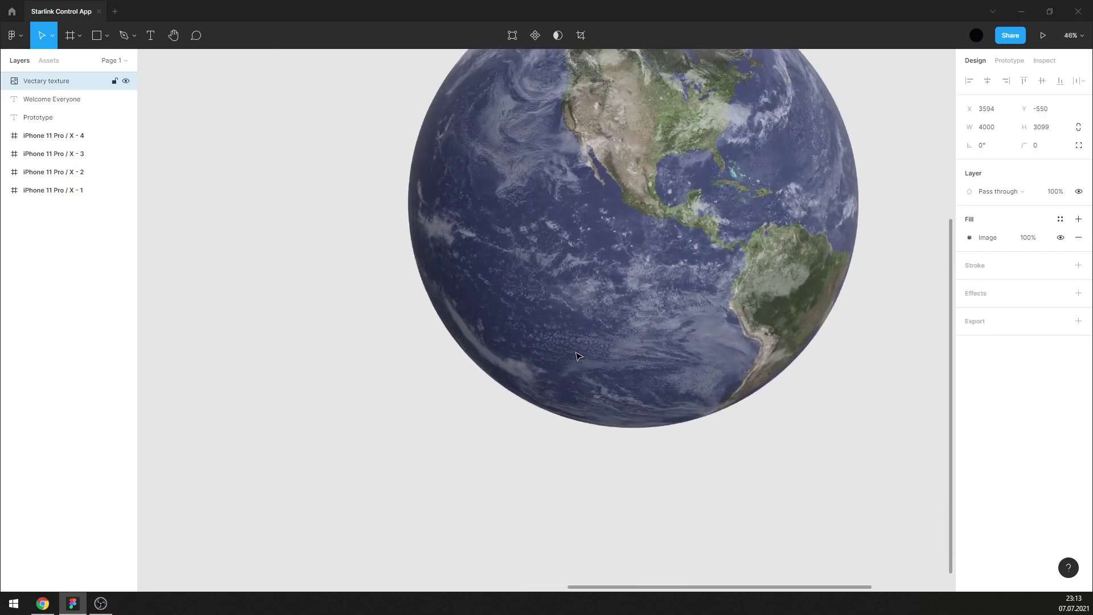
scroll(569, 356, "down", 3)
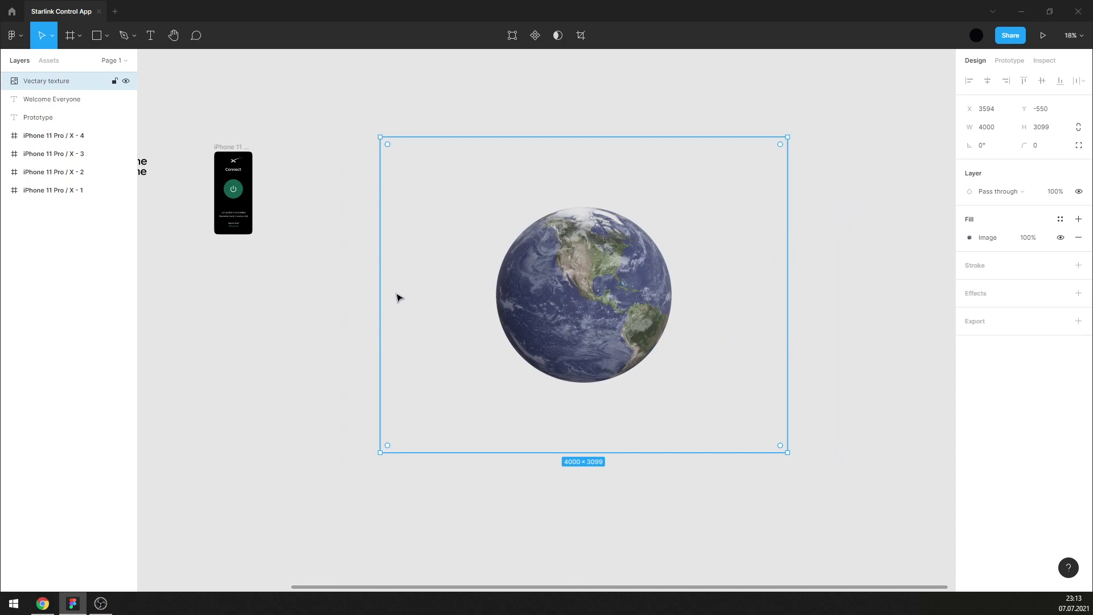
mouse_move(375, 276)
left_mouse_down()
mouse_move(486, 287)
mouse_move(576, 274)
left_mouse_up()
scroll(485, 282, "up", 10)
scroll(561, 299, "up", 8)
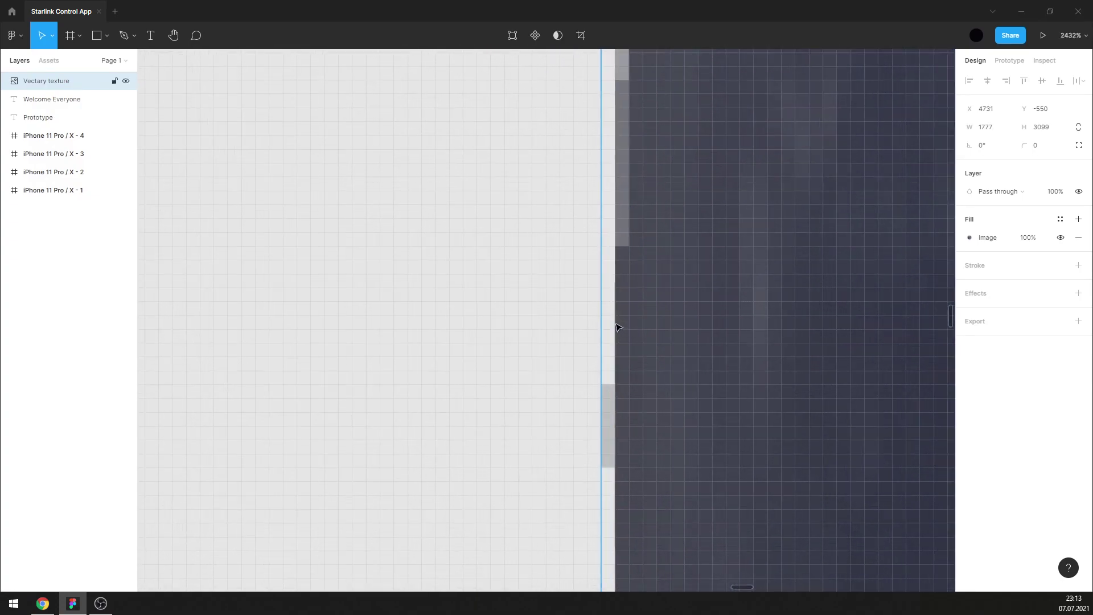
scroll(601, 322, "down", 5)
scroll(478, 349, "down", 5)
scroll(461, 358, "down", 3)
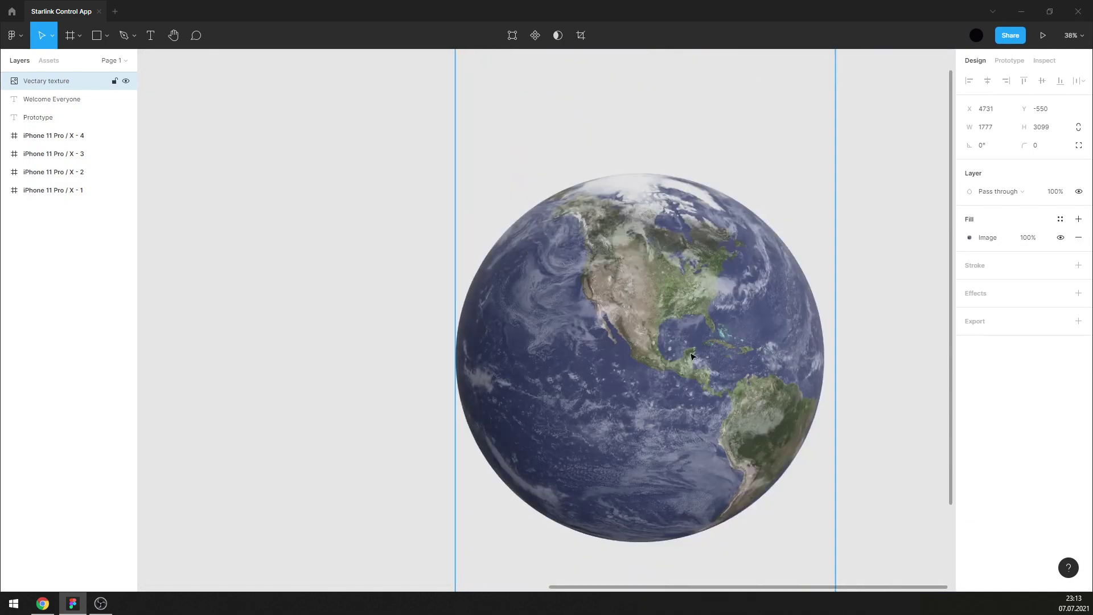
scroll(880, 350, "up", 3)
scroll(881, 350, "up", 8)
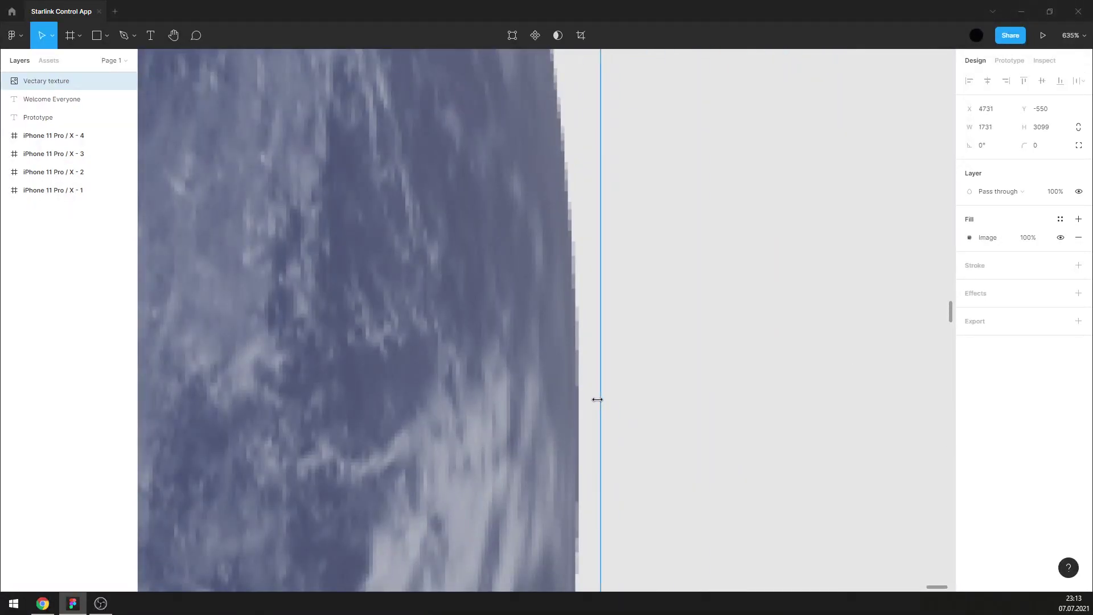
left_click_drag(745, 386, 579, 387)
scroll(775, 379, "down", 10)
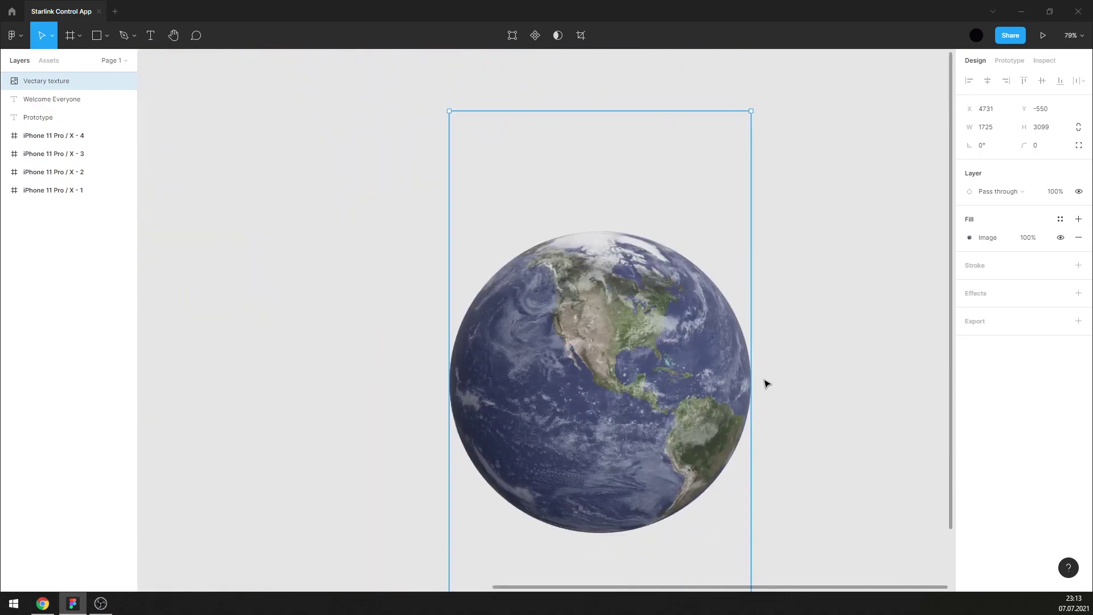
scroll(629, 235, "up", 2)
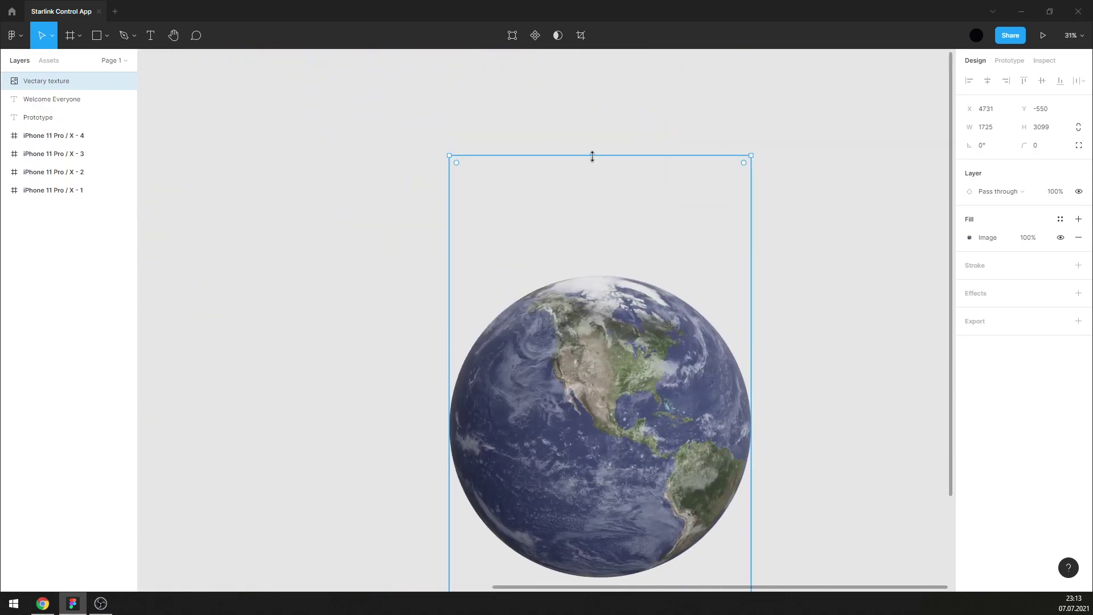
Trim the top and bottom edges to leave a 1725×1725 square around the globe.
left_click_drag(592, 155, 591, 268)
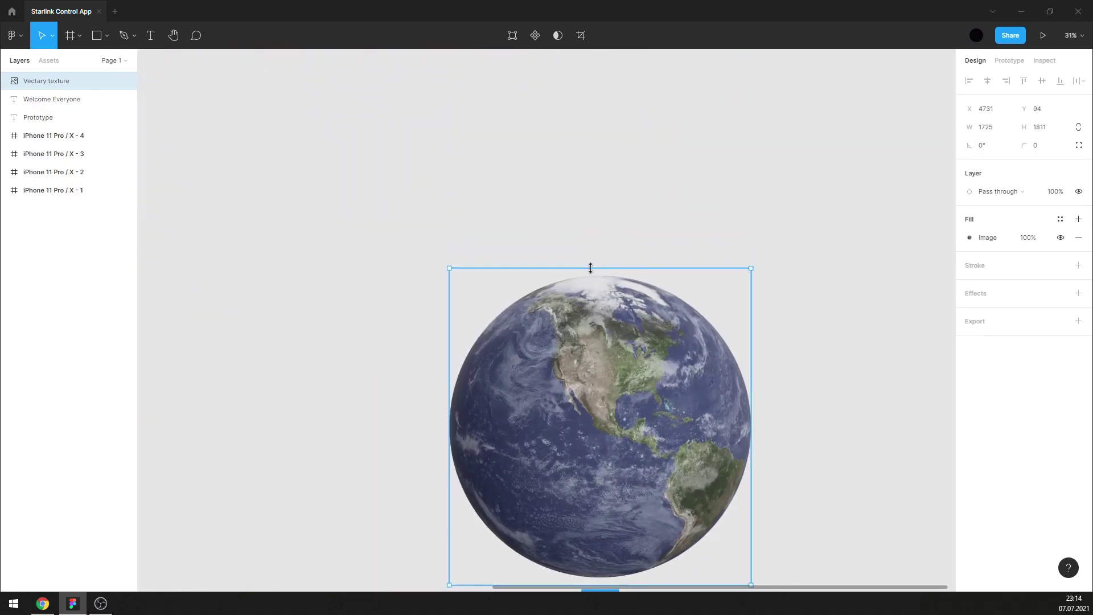
scroll(592, 267, "up", 10)
left_click_drag(590, 267, 574, 337)
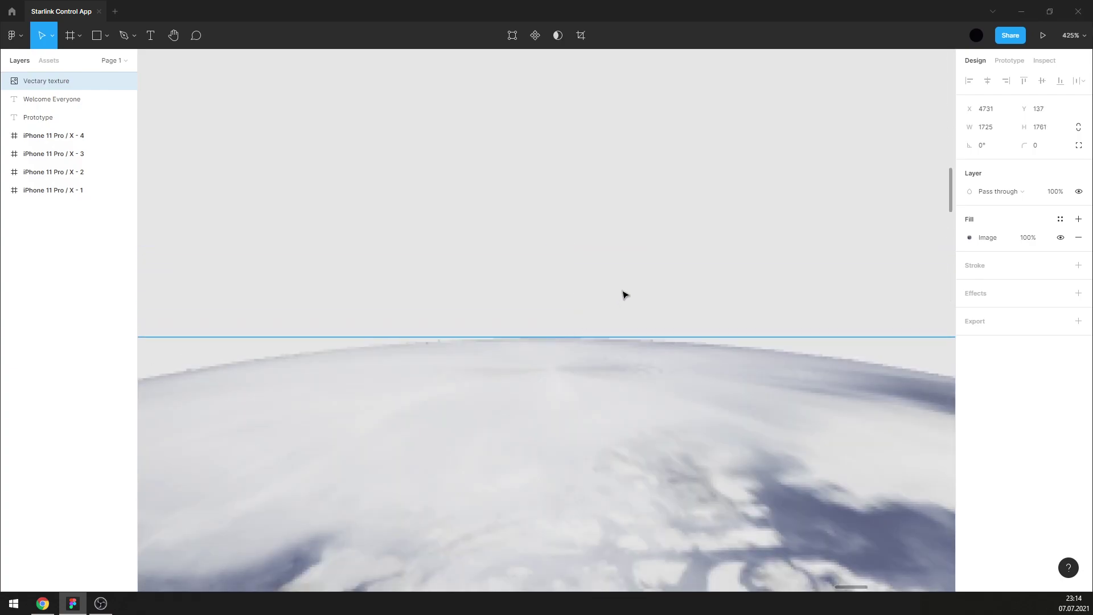
scroll(623, 294, "down", 5)
scroll(632, 318, "down", 5)
scroll(639, 349, "up", 5)
scroll(639, 374, "up", 3)
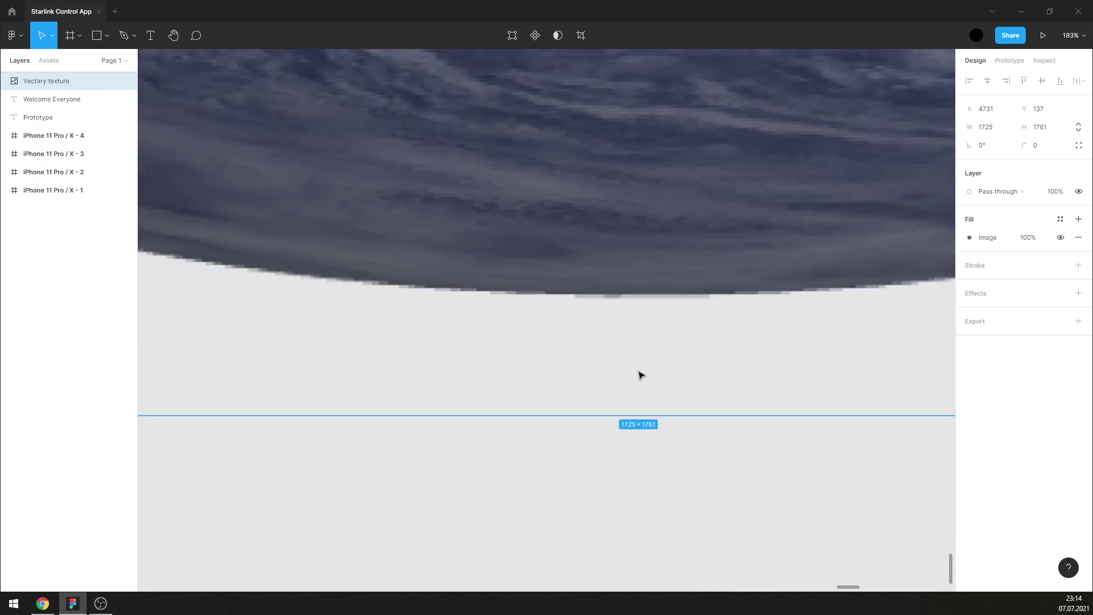
left_click_drag(612, 413, 597, 297)
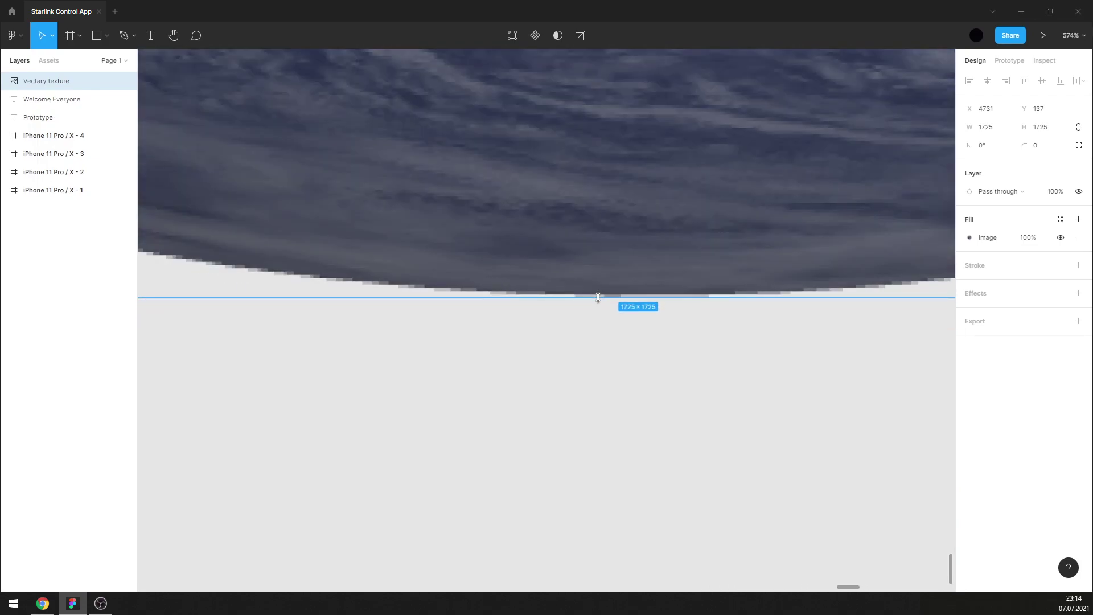
scroll(598, 296, "down", 3)
scroll(605, 381, "down", 3)
scroll(605, 434, "down", 10)
Scale the Earth image down to 302×302.
left_click(807, 383)
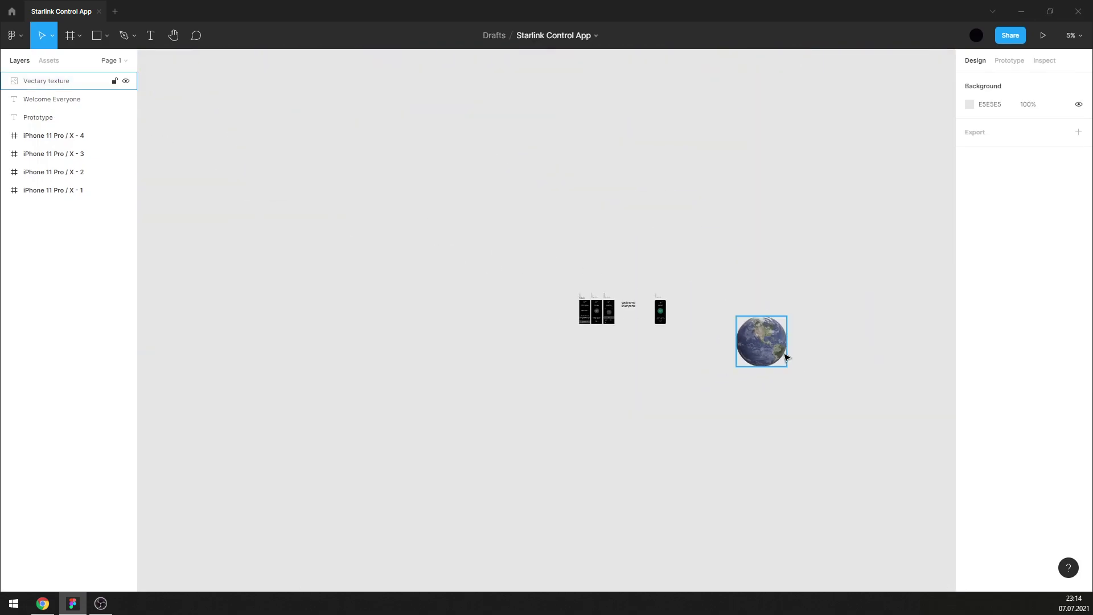
left_click(752, 342)
scroll(746, 330, "up", 3)
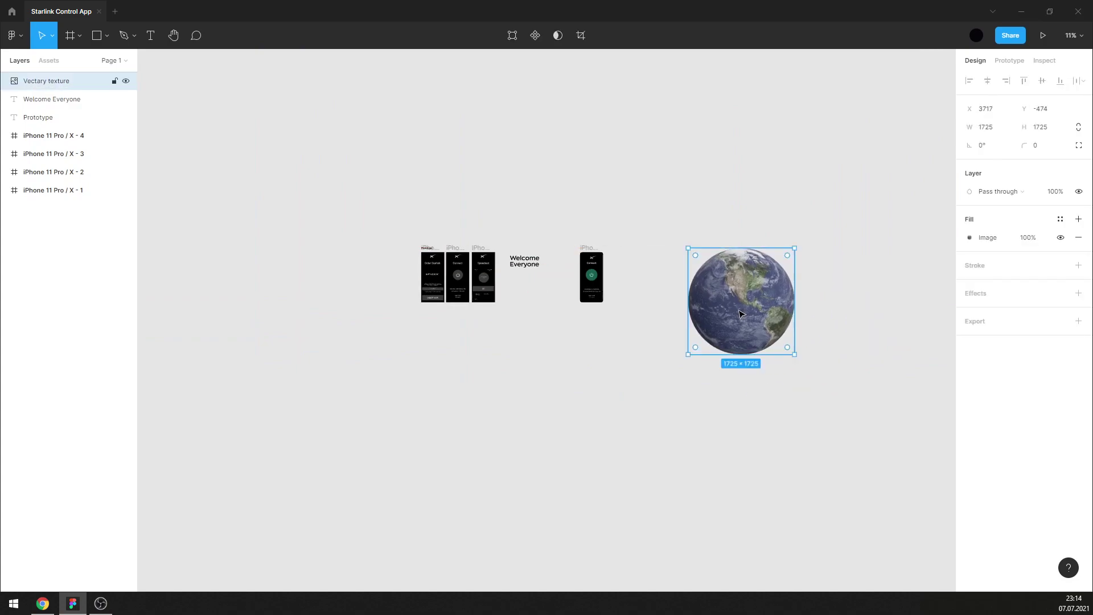
mouse_move(792, 355)
left_mouse_down()
mouse_move(722, 282)
mouse_move(661, 273)
left_mouse_up()
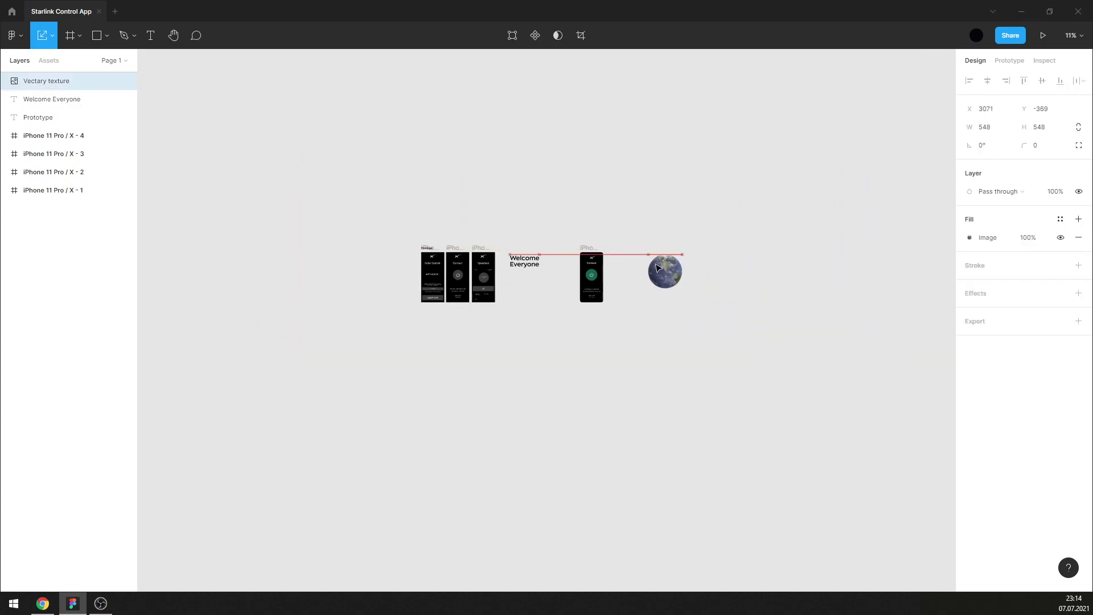
scroll(606, 273, "up", 5)
scroll(605, 273, "up", 5)
left_click_drag(766, 209, 834, 276)
Move the Earth image into the iPhone 11 Pro / X - 1 phone screen.
mouse_move(877, 317)
left_mouse_down()
mouse_move(296, 291)
mouse_move(238, 306)
left_mouse_up()
scroll(713, 289, "down", 5)
scroll(656, 292, "up", 2)
scroll(810, 305, "up", 3)
scroll(810, 305, "down", 3)
scroll(263, 297, "up", 3)
scroll(262, 296, "up", 2)
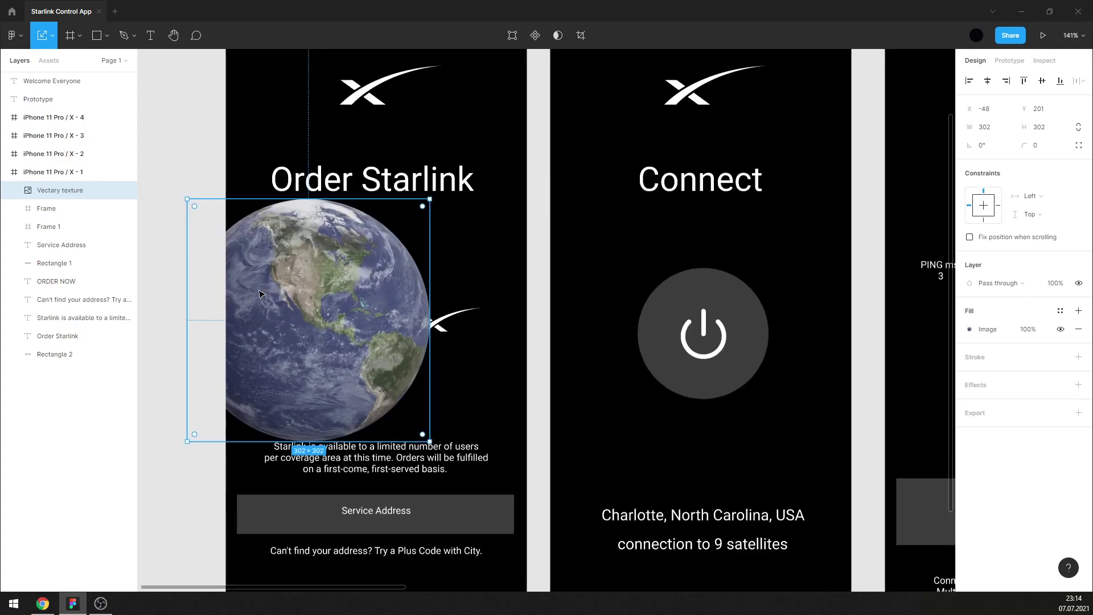
scroll(262, 296, "down", 5)
scroll(914, 307, "up", 4)
scroll(920, 300, "up", 2)
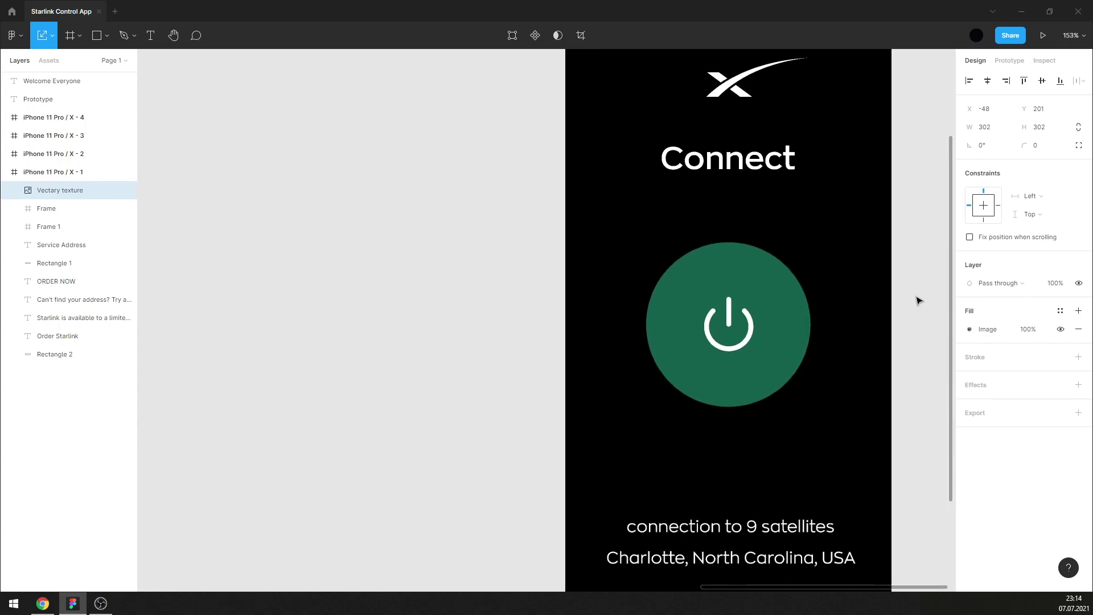
Set the Connect heading's font weight to Regular after trying Hairline.
left_click(917, 300)
scroll(740, 293, "down", 1)
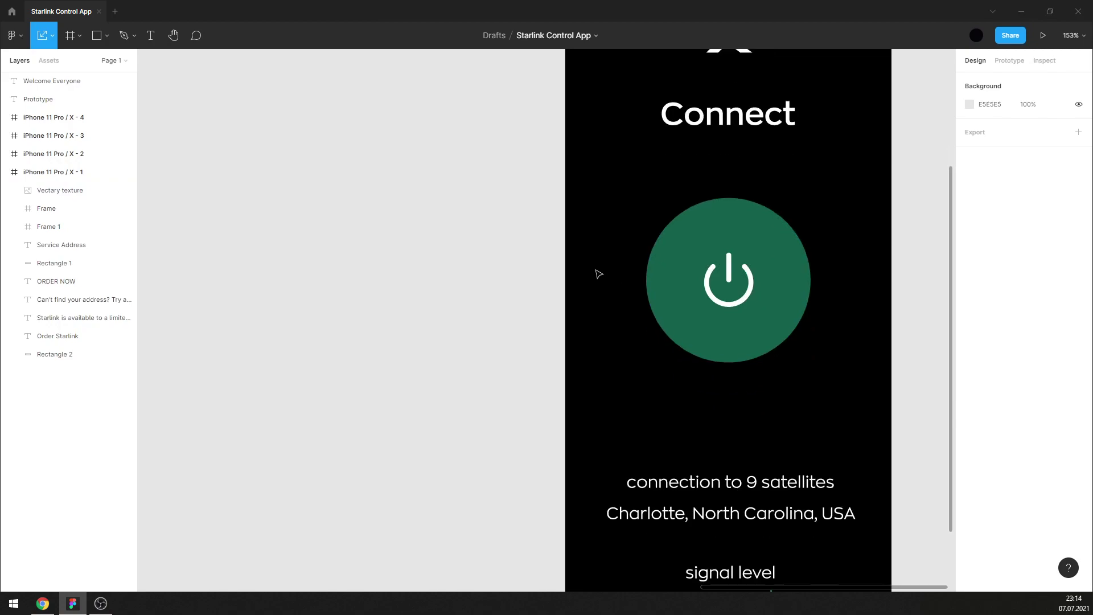
scroll(597, 273, "down", 3)
scroll(720, 298, "up", 2)
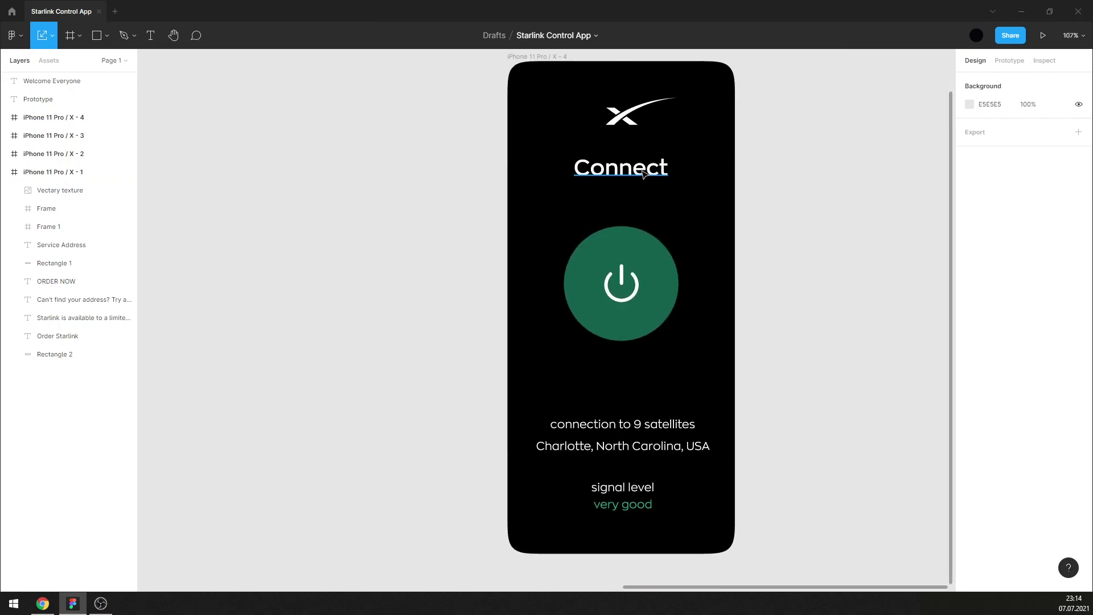
left_click(640, 171)
left_click(1013, 353)
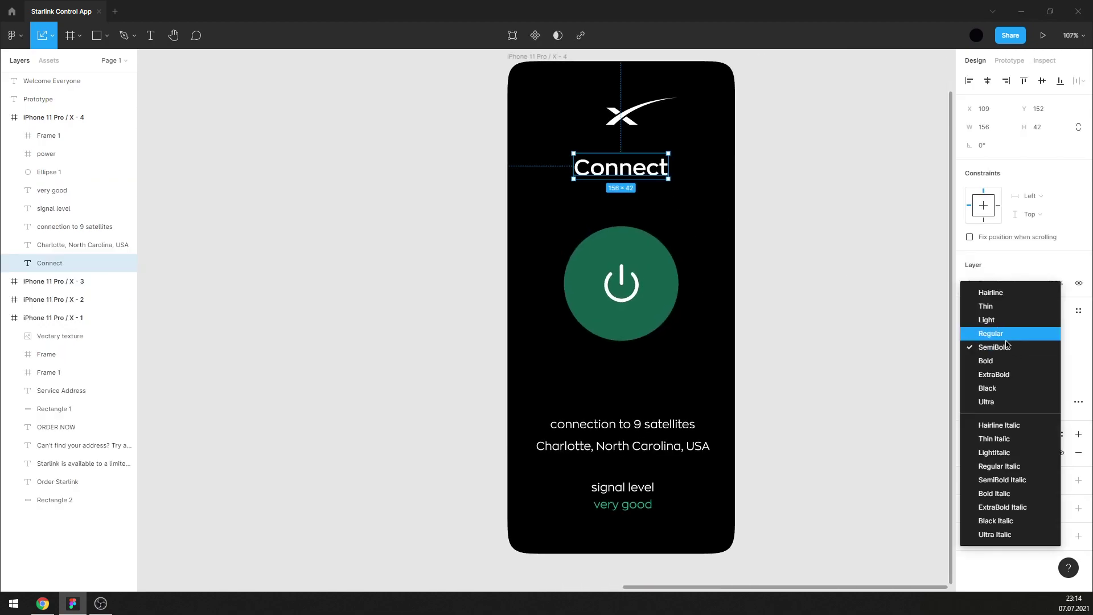
left_click(1009, 292)
left_click(991, 345)
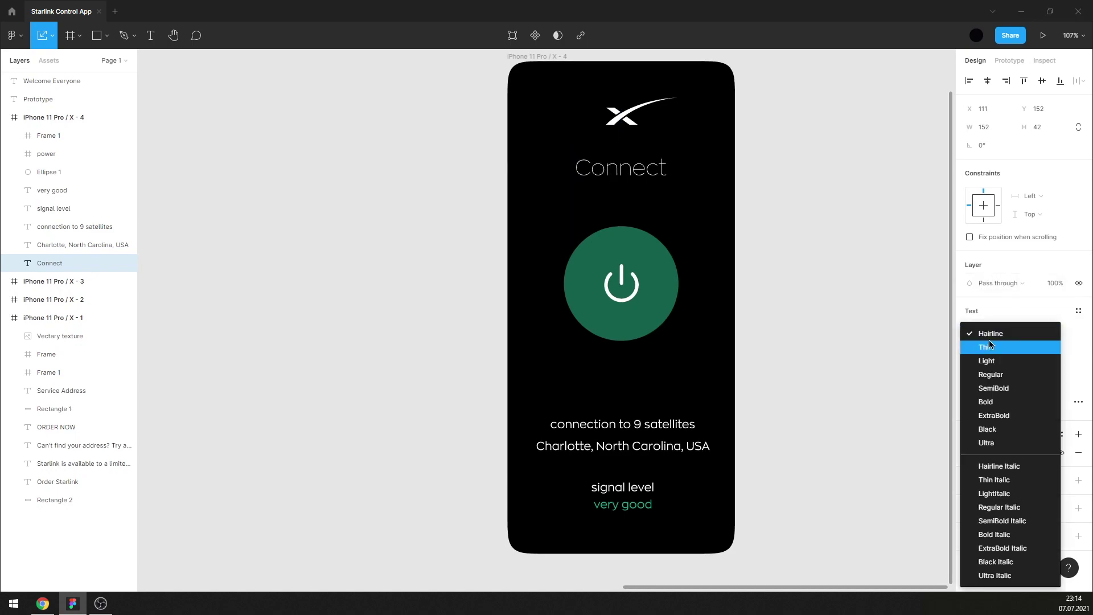
left_click(1003, 374)
left_click(809, 291)
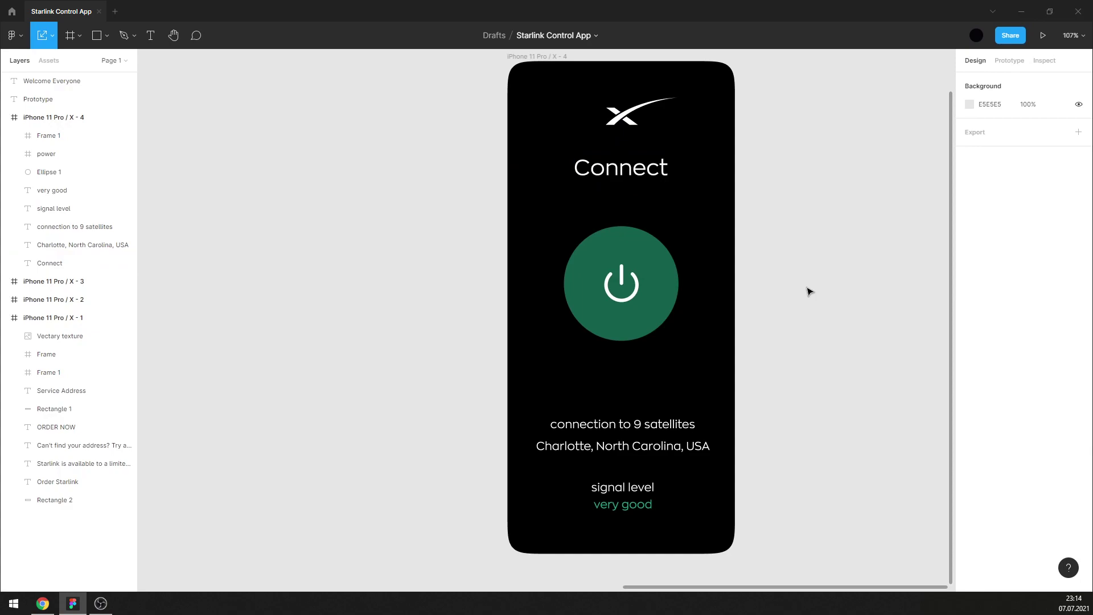
Capitalise the first letter so the line reads 'Connection to 9 satellites'.
key("v")
left_click(560, 424)
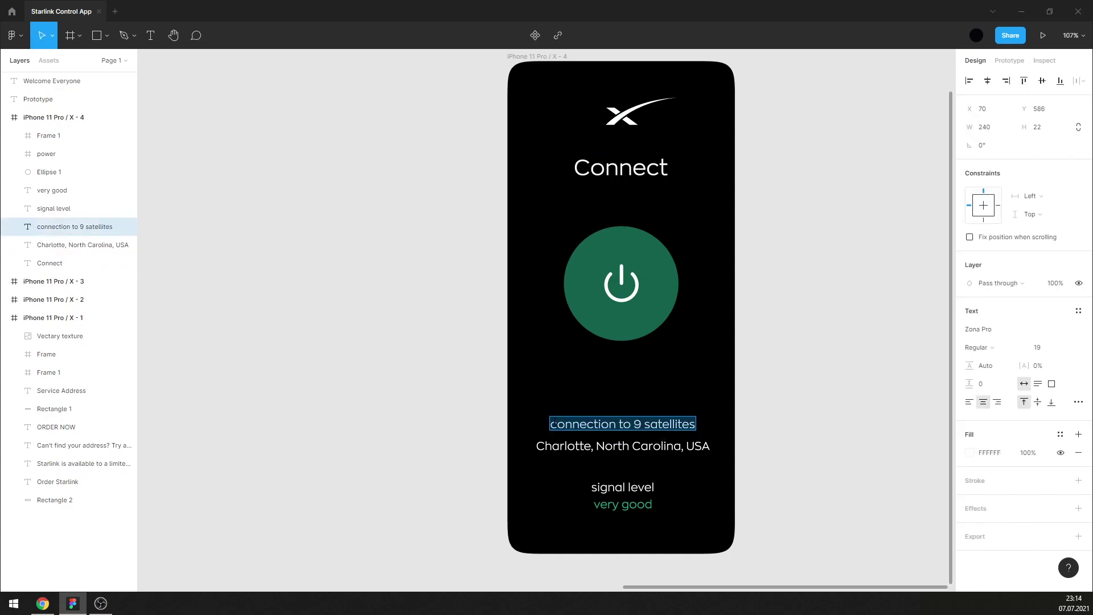
left_click(552, 424)
type("C")
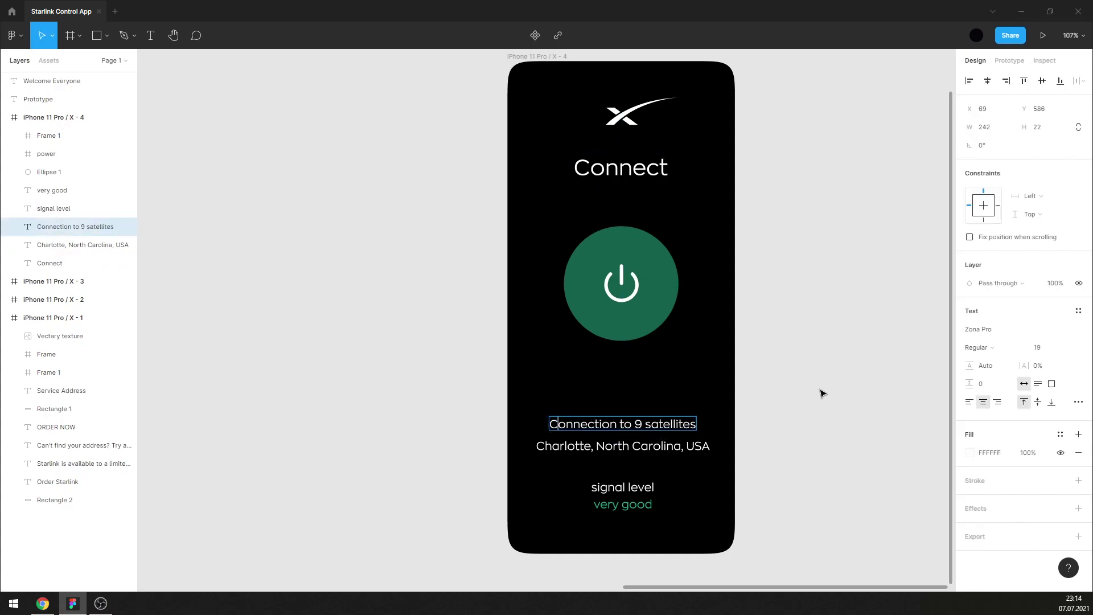
left_click(741, 416)
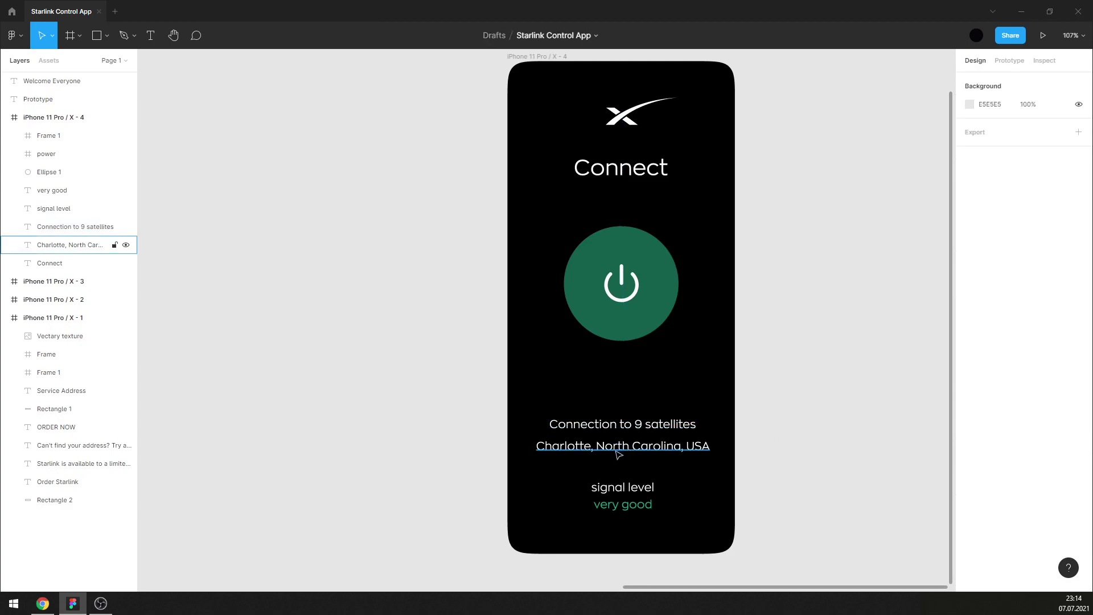
Change the 'signal level' label's lowercase l to a capital L.
left_click(604, 490)
type("S")
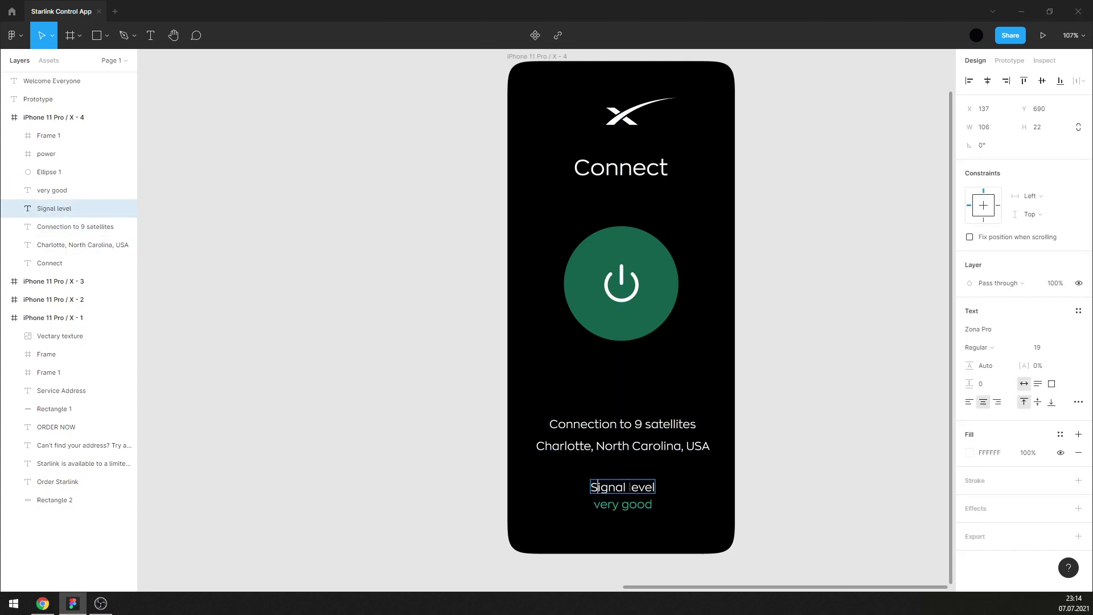
type("L")
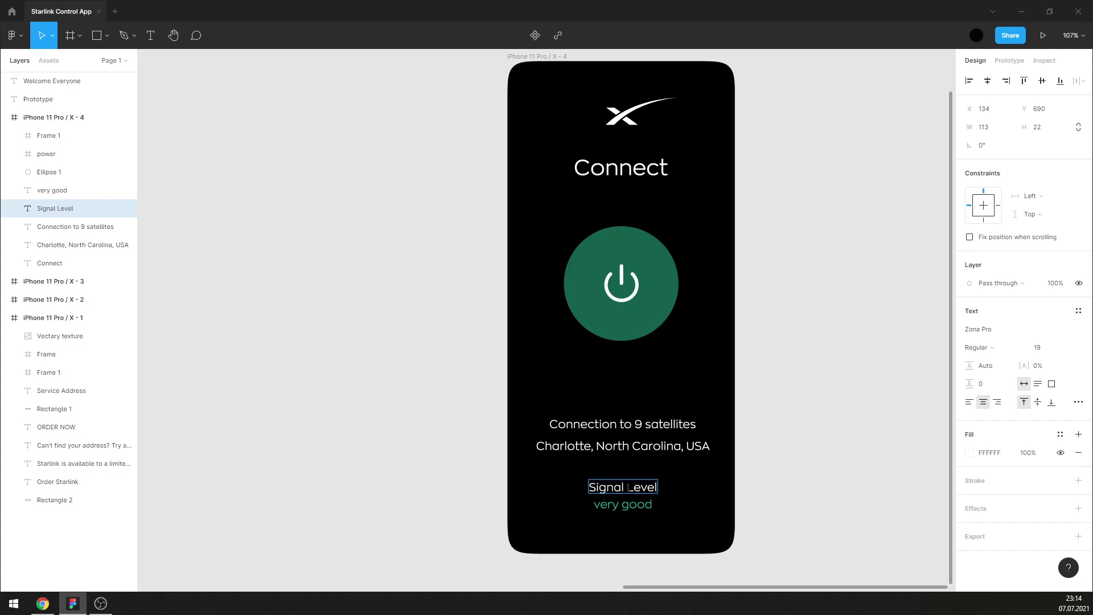
left_click(798, 432)
scroll(666, 244, "up", 3)
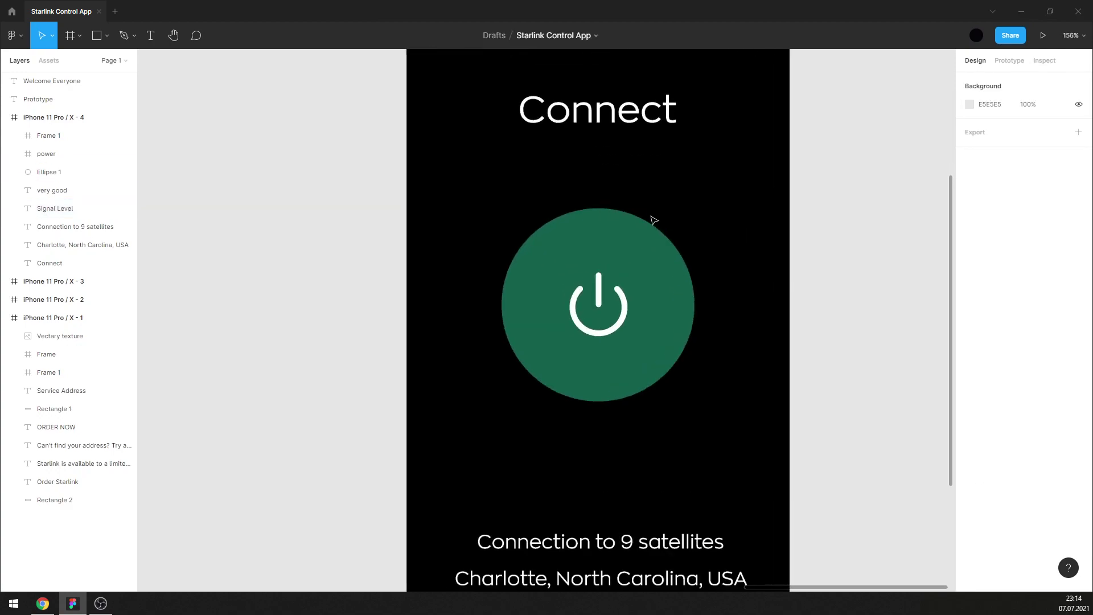
scroll(654, 221, "up", 2)
Enlarge the green power circle (Ellipse 1) to 207 around its centre.
left_click(605, 218)
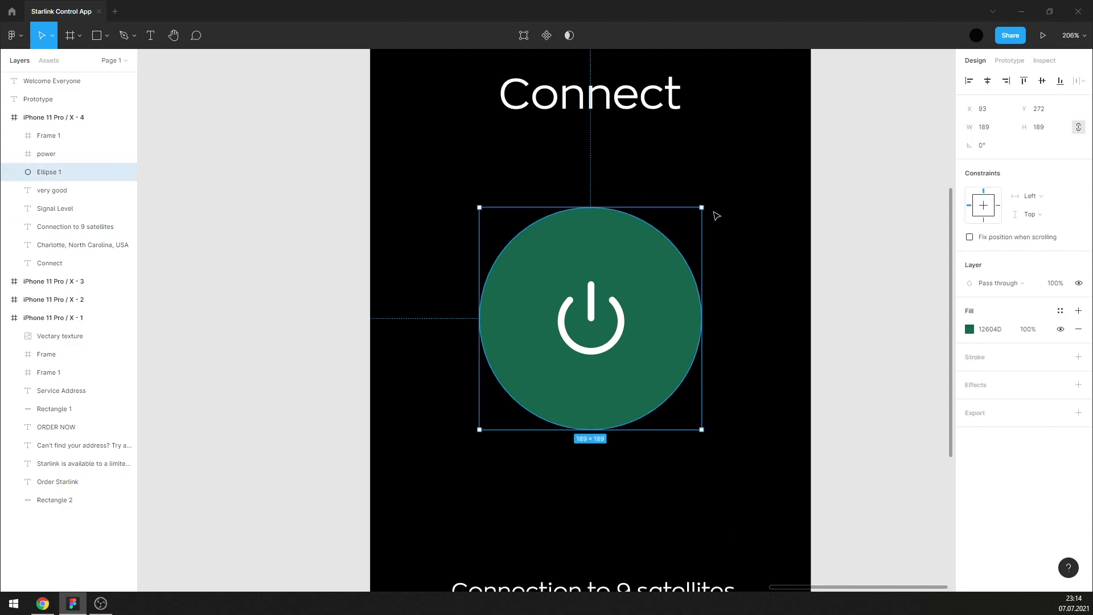
left_click_drag(701, 207, 712, 196)
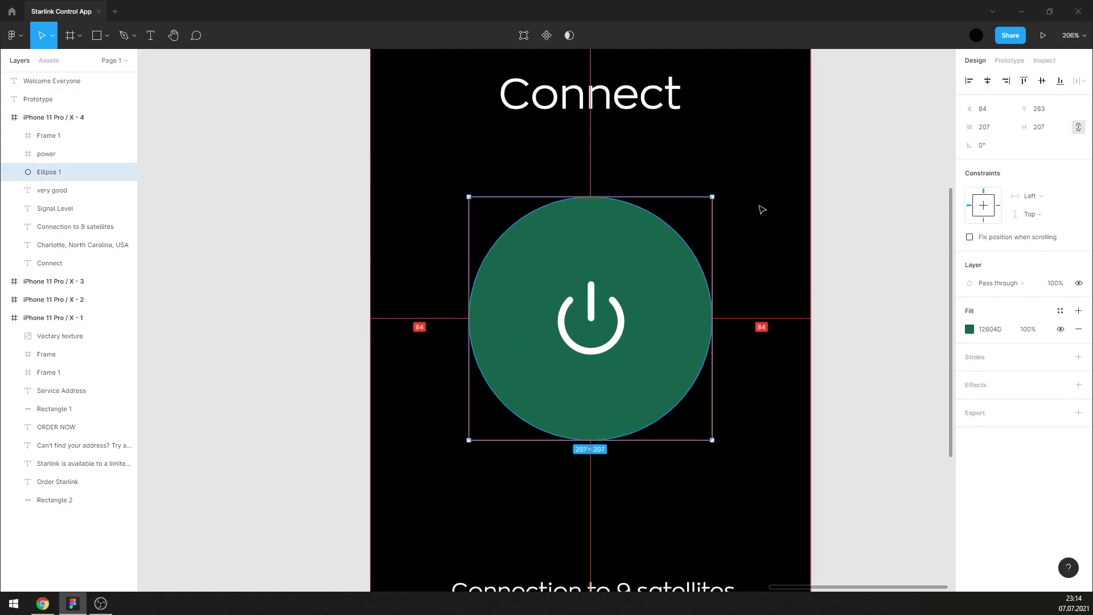
left_click(263, 159)
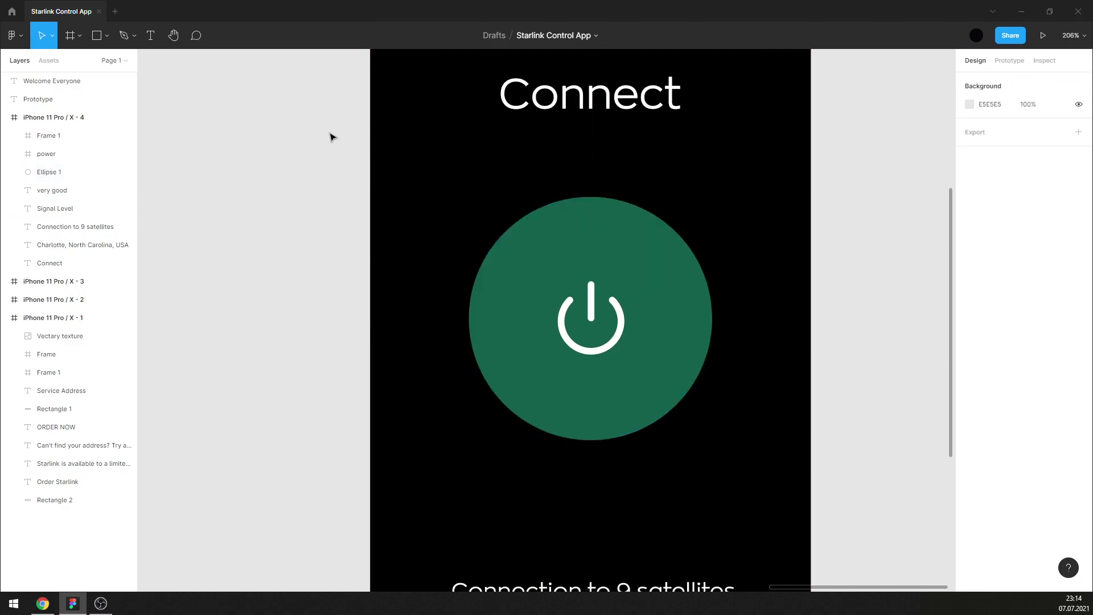
Draw a small ellipse dot left of the power circle with fill FFFFFF.
left_click(107, 36)
left_click(63, 103)
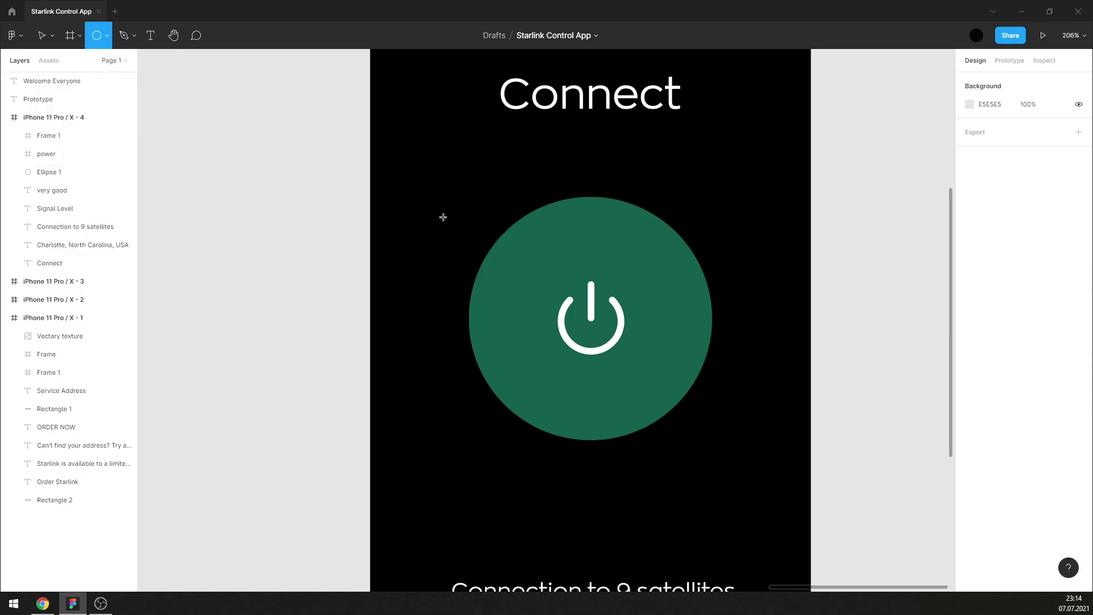
left_click_drag(444, 221, 455, 233)
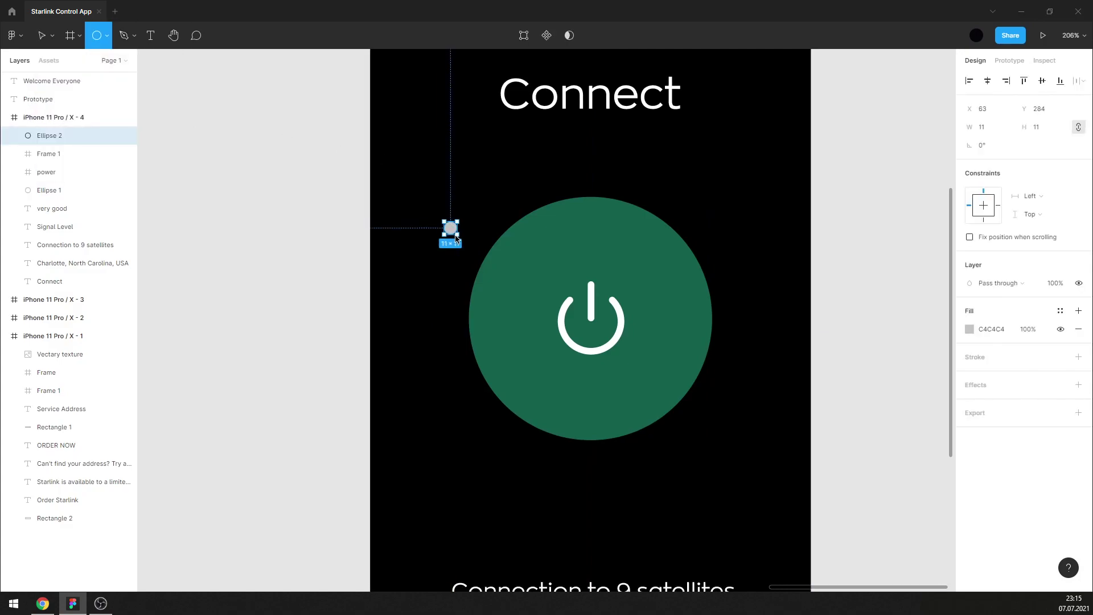
left_click(969, 329)
type("FFFFFF")
key("Return")
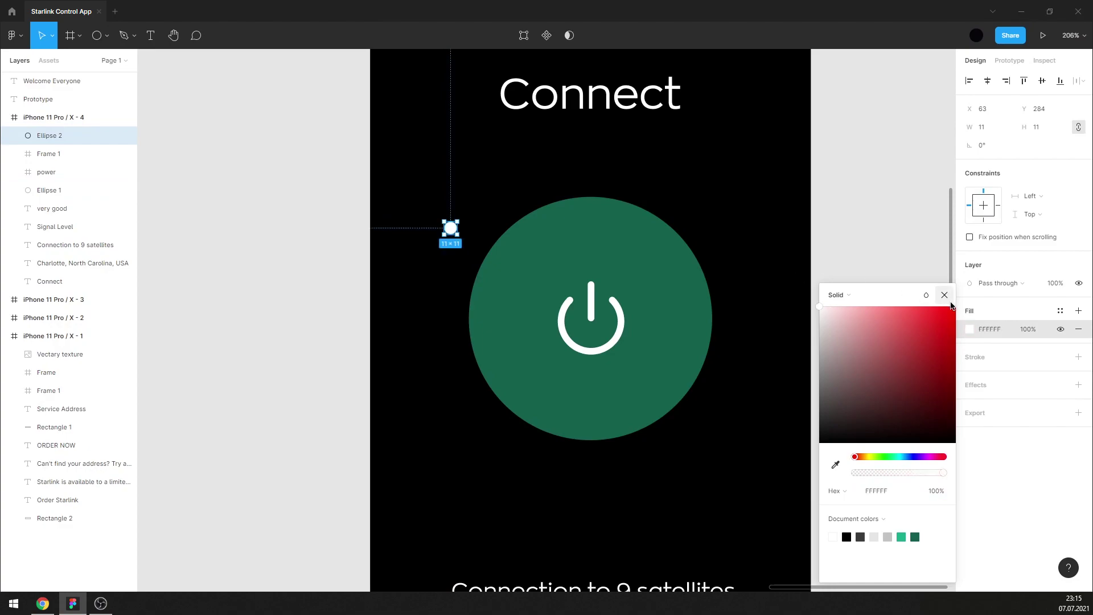
left_click(944, 295)
left_click(894, 242)
Paste a copy of the power circle scaled to 285, hide its fill, and give it a white FFFFFF stroke.
left_click(510, 246)
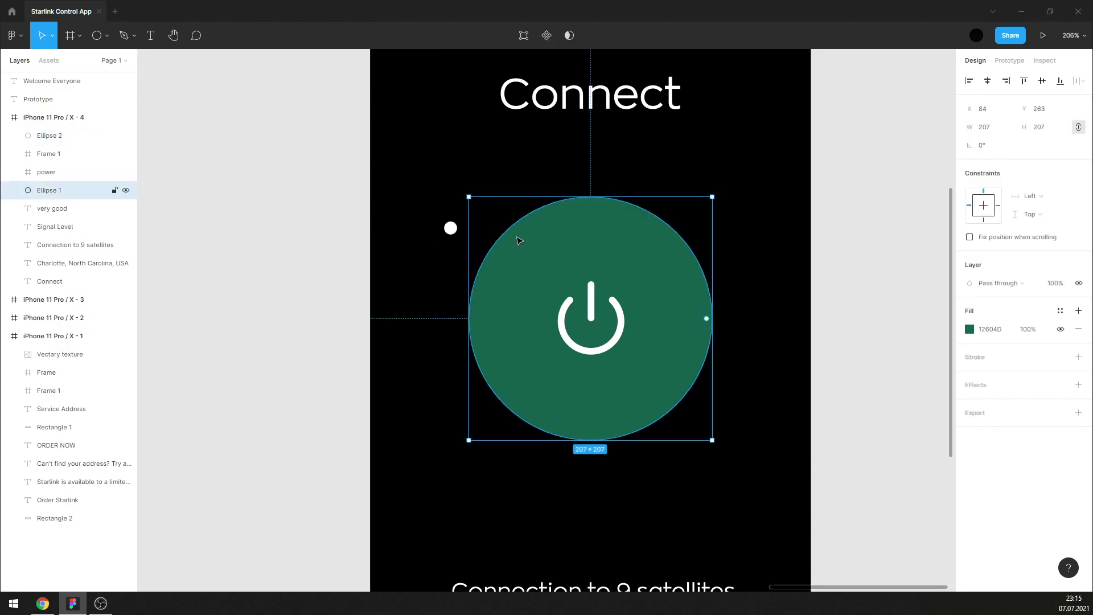
scroll(544, 224, "up", 3)
scroll(551, 226, "down", 1)
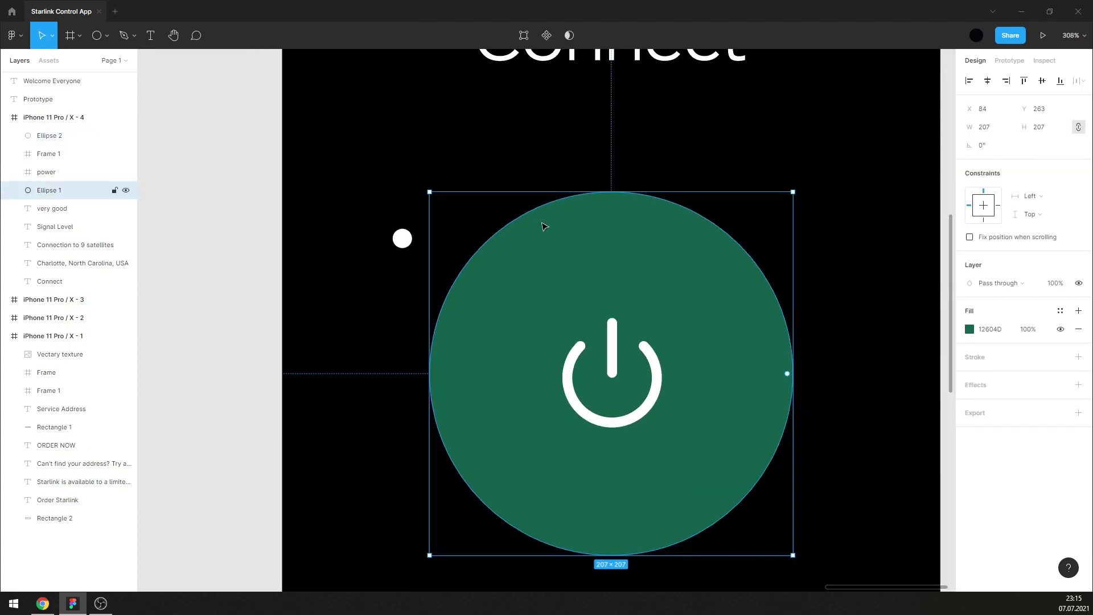
key("ctrl+v")
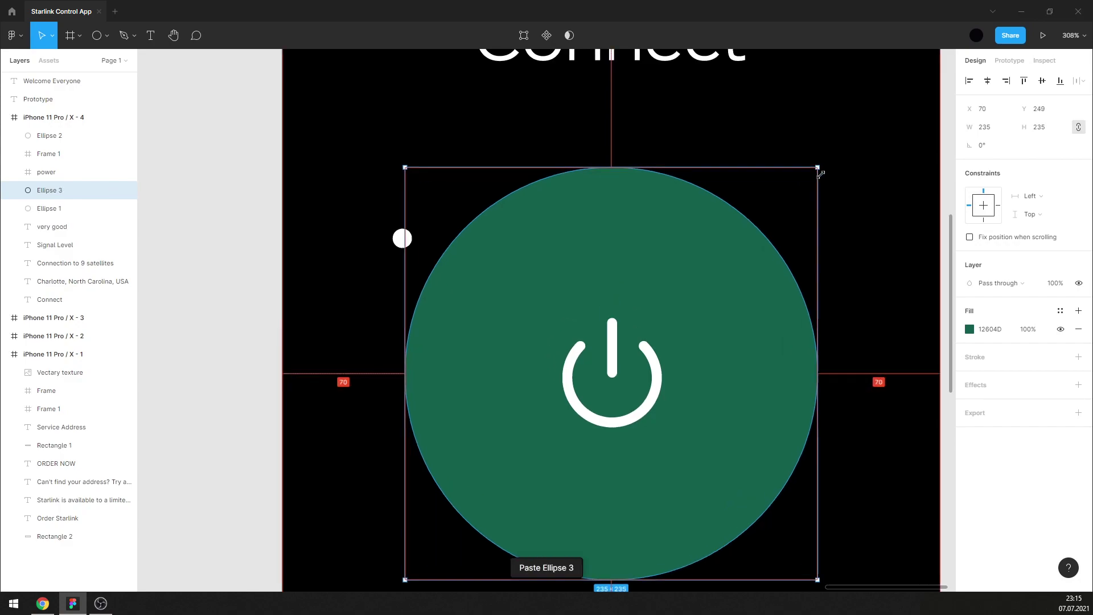
left_click_drag(792, 217, 862, 149)
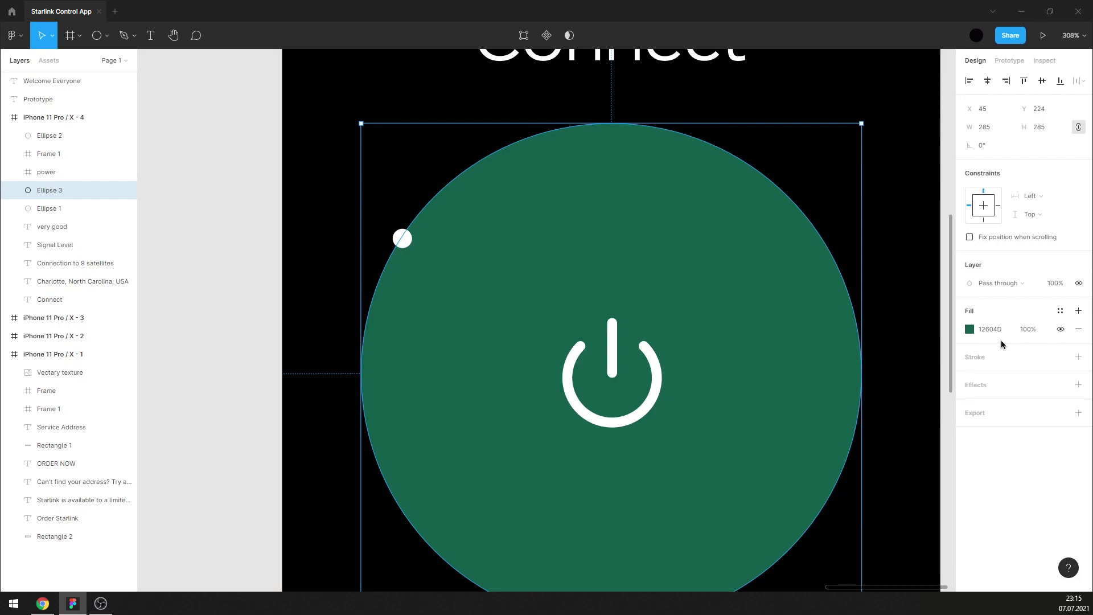
left_click(1060, 329)
left_click(1078, 358)
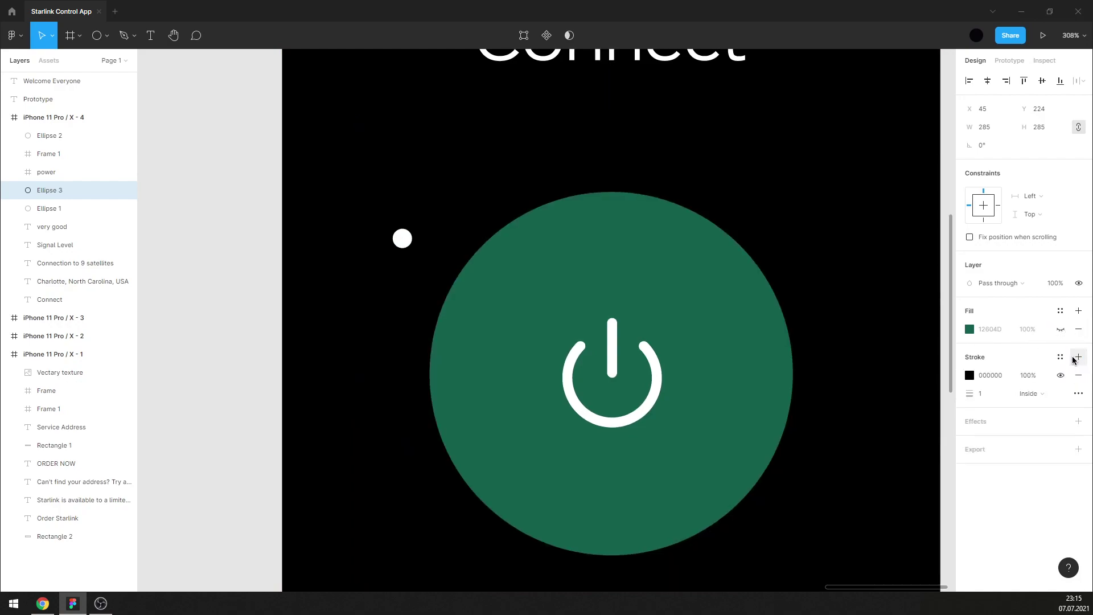
left_click(970, 374)
type("FFFFFF")
key("Return")
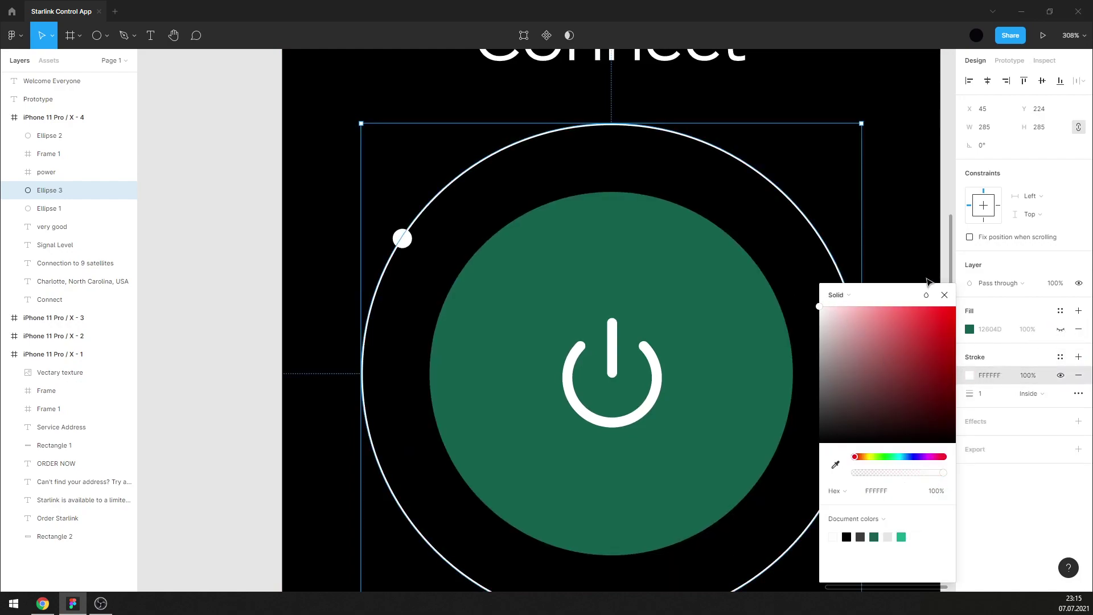
left_click(945, 295)
left_click(921, 264)
scroll(398, 216, "up", 5)
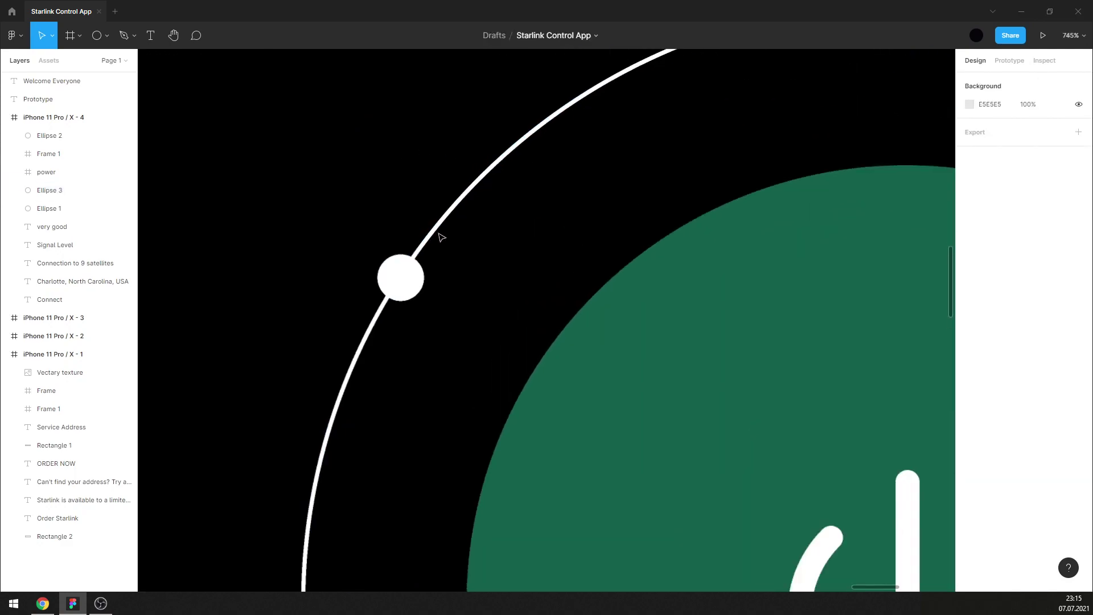
scroll(444, 245, "down", 5)
Duplicate the white dot lower down, at the top, and at the upper right of the ring.
left_click_drag(444, 266, 415, 317)
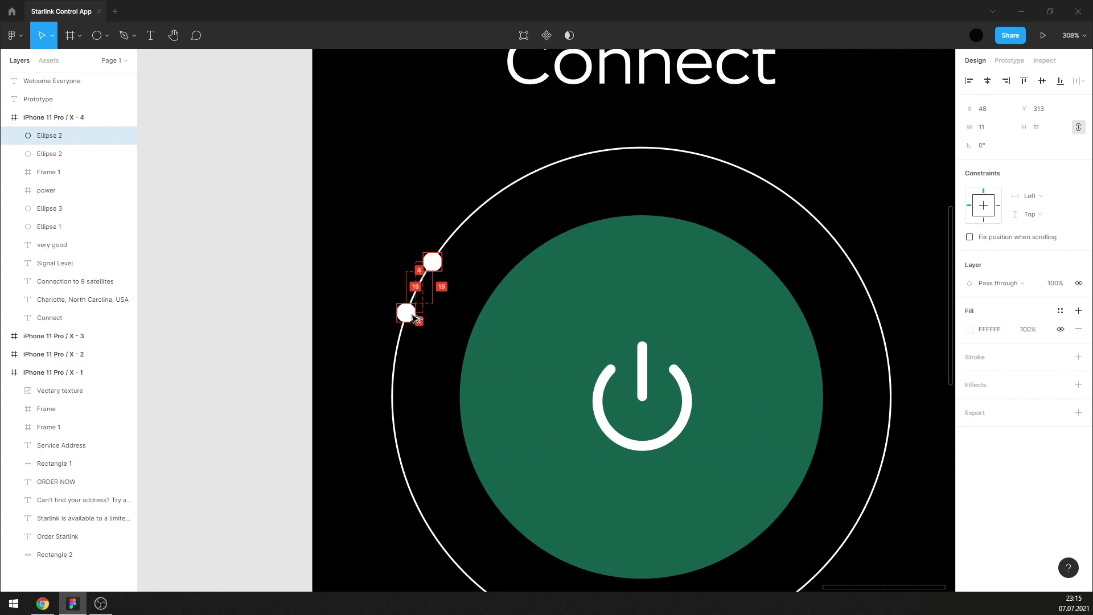
mouse_move(406, 313)
left_mouse_down()
mouse_move(617, 149)
mouse_move(834, 233)
mouse_move(857, 260)
left_mouse_up()
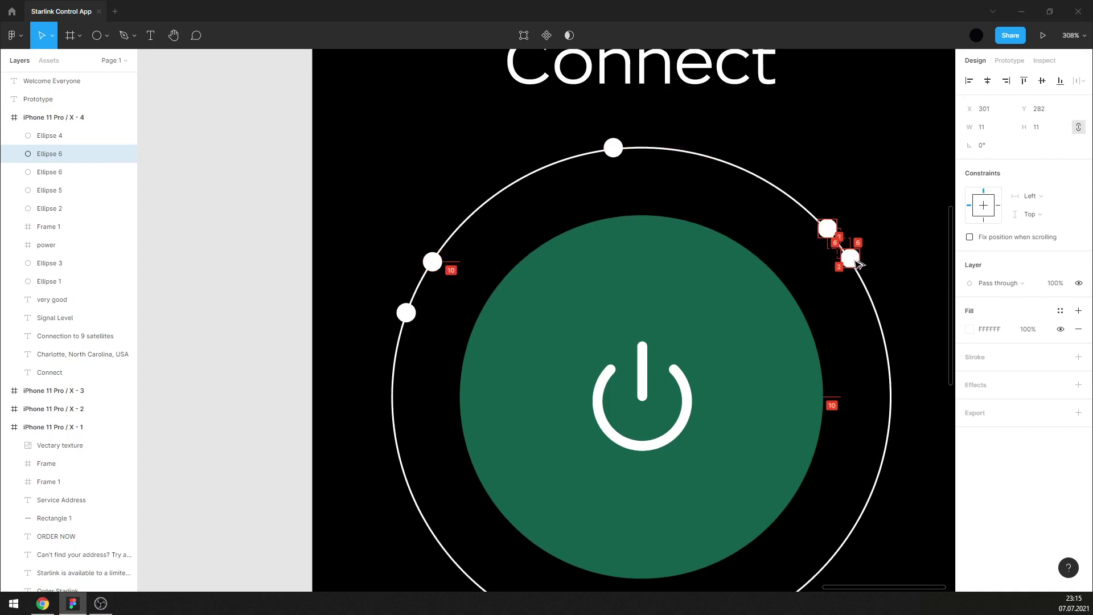
left_click_drag(857, 260, 871, 295)
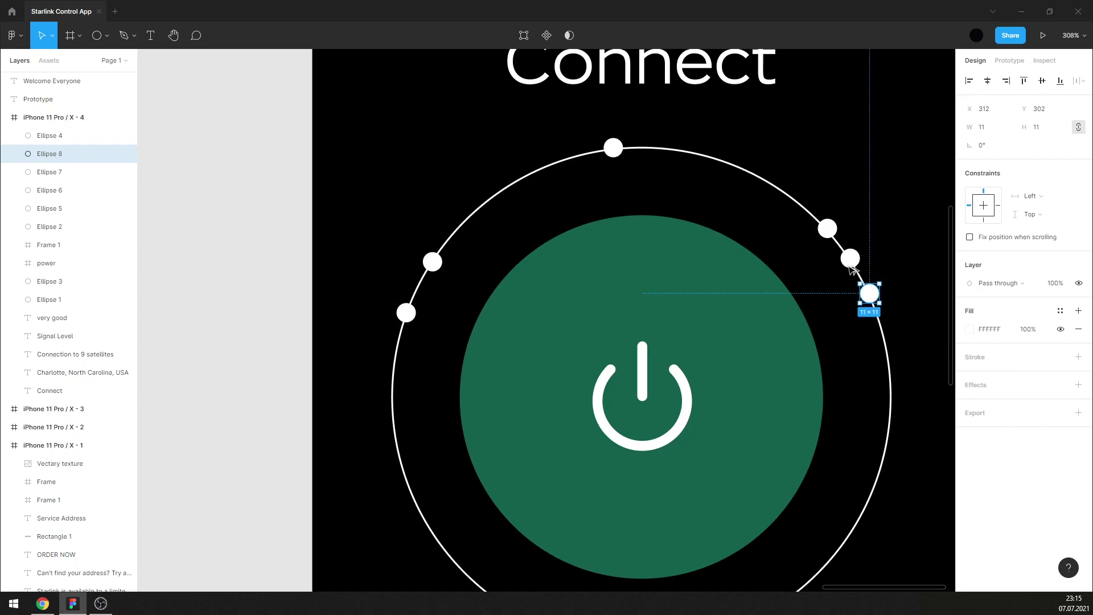
scroll(781, 242, "down", 2)
scroll(846, 234, "up", 1)
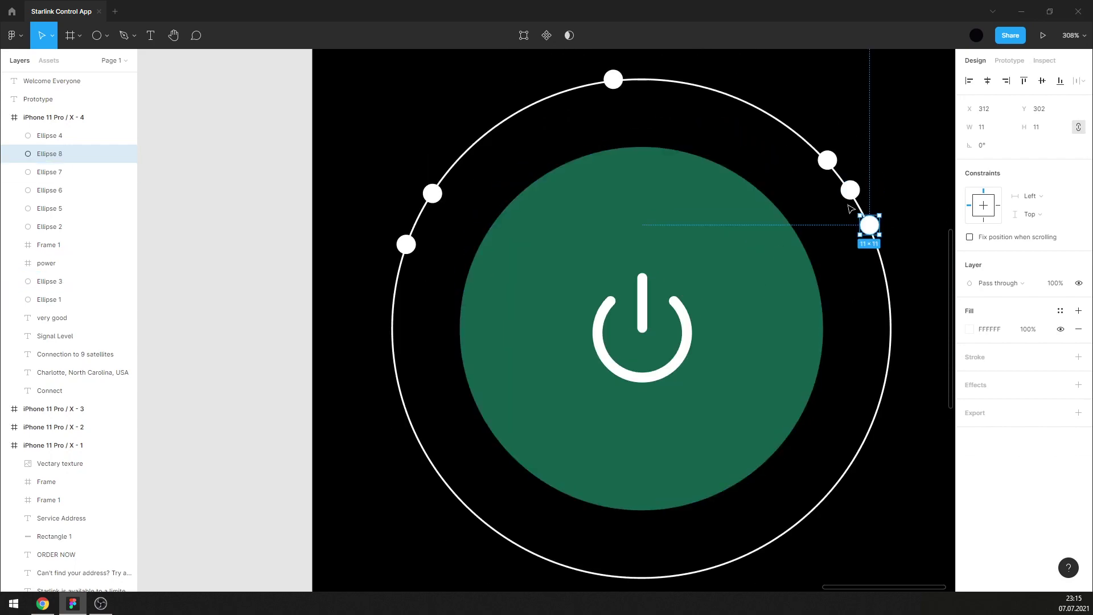
Copy the top dot to the lower left and along the lower part of the ring.
left_click(406, 244)
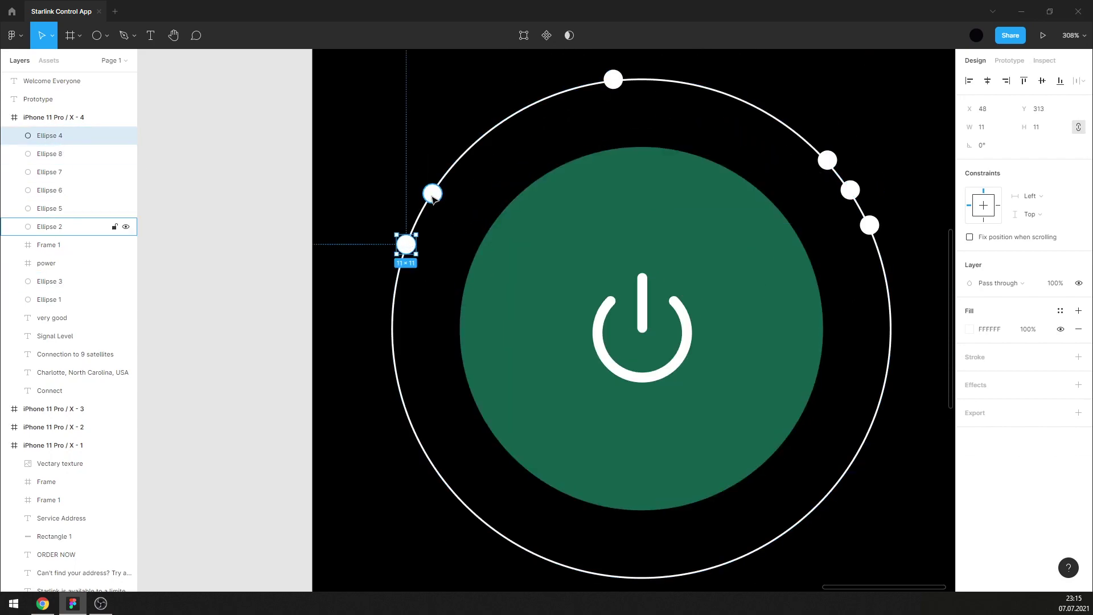
left_click(433, 193, "shift")
left_click(492, 196)
left_click_drag(613, 79, 467, 513)
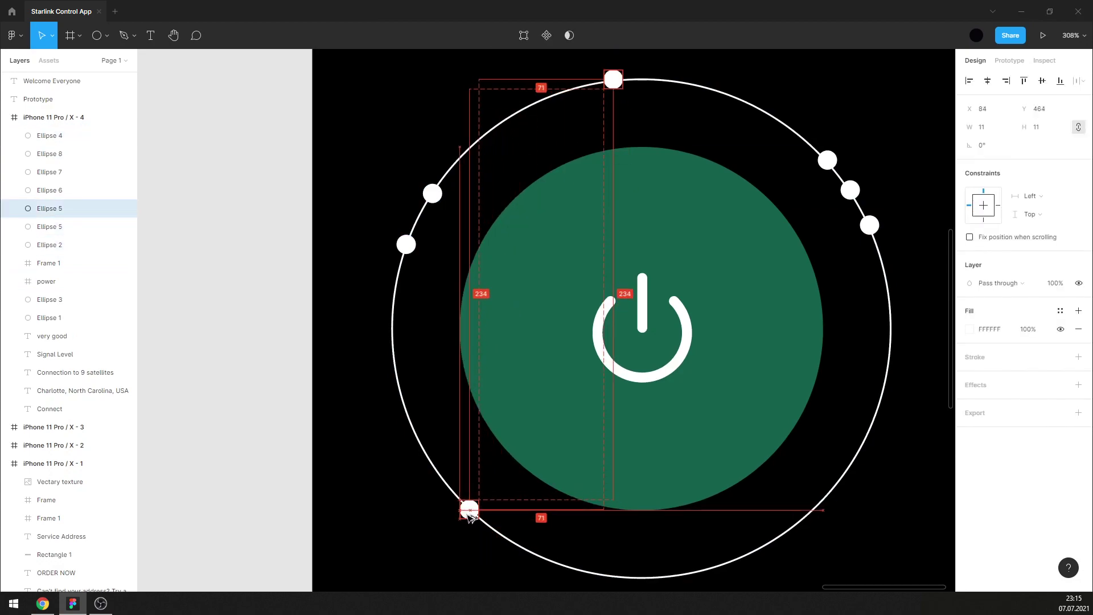
left_click_drag(467, 512, 521, 551)
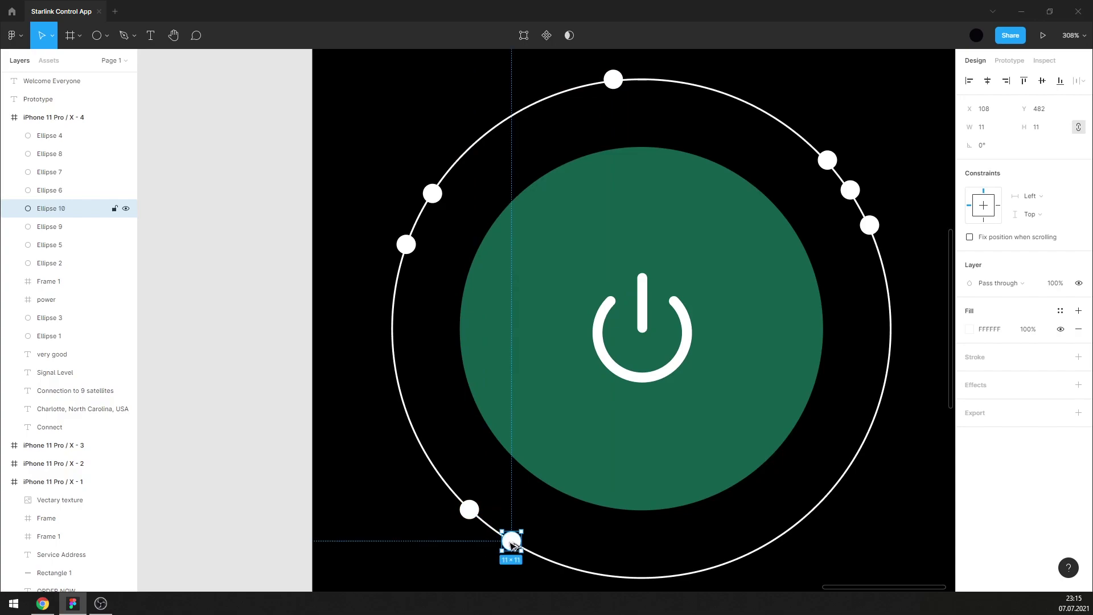
left_click_drag(512, 542, 784, 532)
scroll(740, 427, "down", 5)
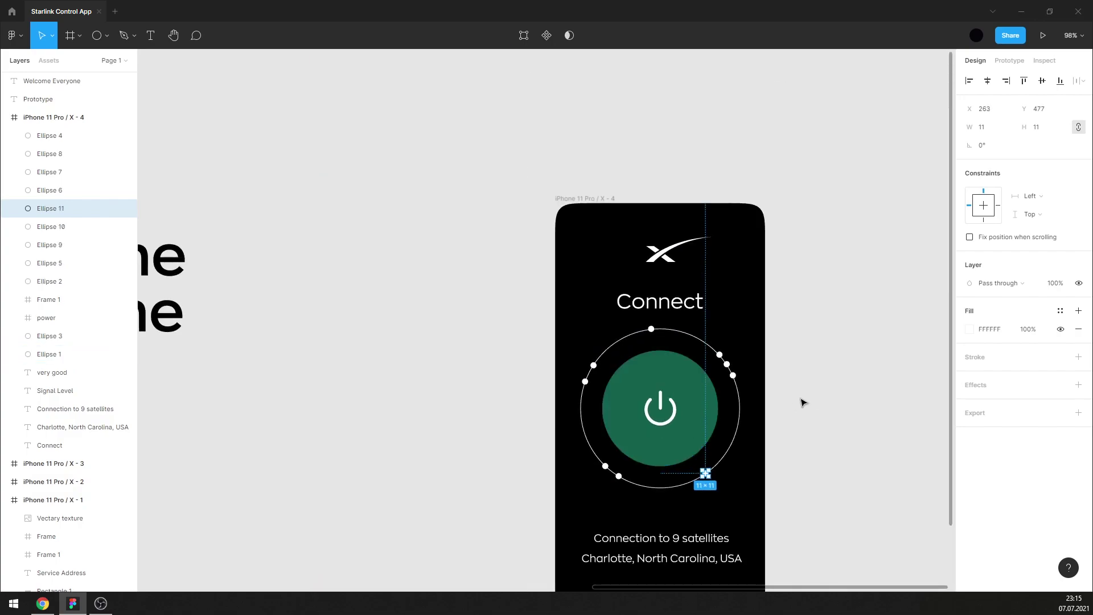
left_click(812, 381)
Nudge the lower dot so it sits exactly on the orbit ring.
scroll(740, 342, "down", 3)
scroll(608, 294, "up", 4)
scroll(608, 293, "up", 5)
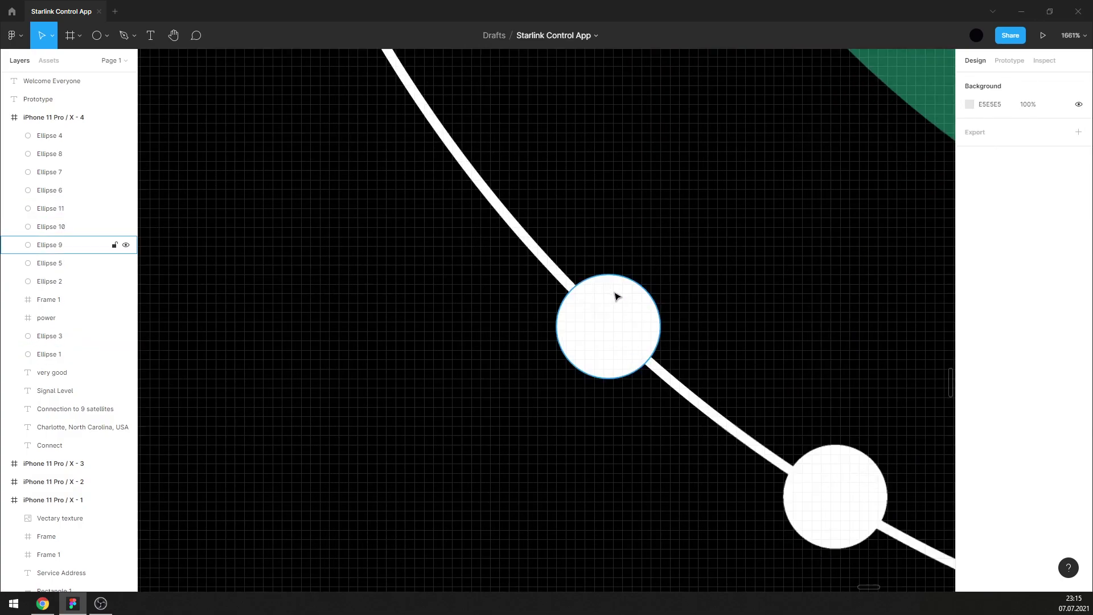
scroll(618, 295, "down", 3)
scroll(455, 362, "down", 2)
scroll(704, 359, "up", 5)
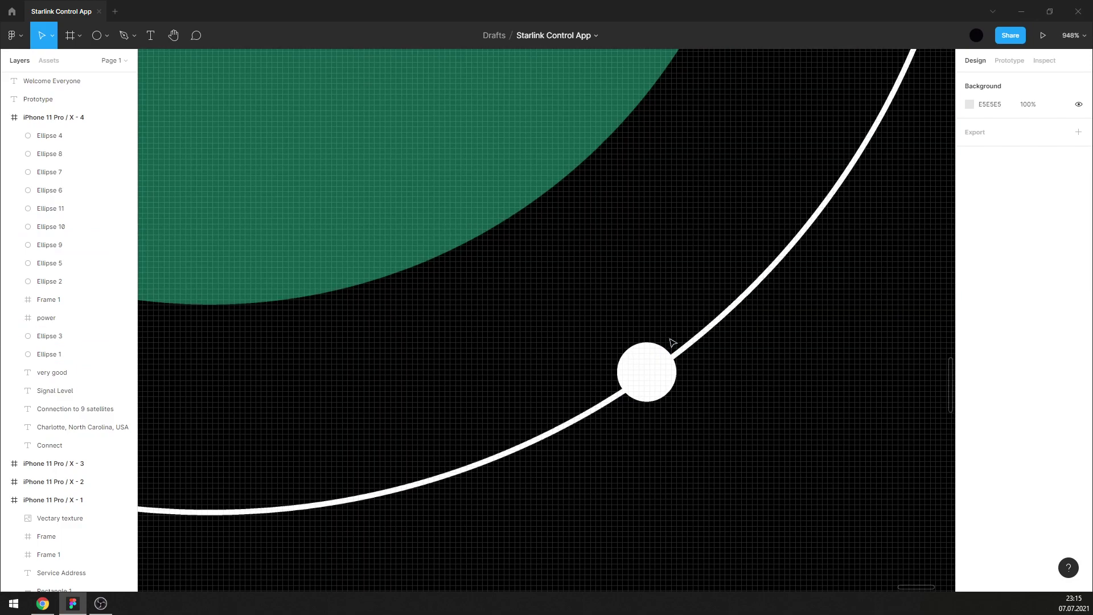
left_click_drag(664, 378, 672, 392)
scroll(673, 392, "down", 5)
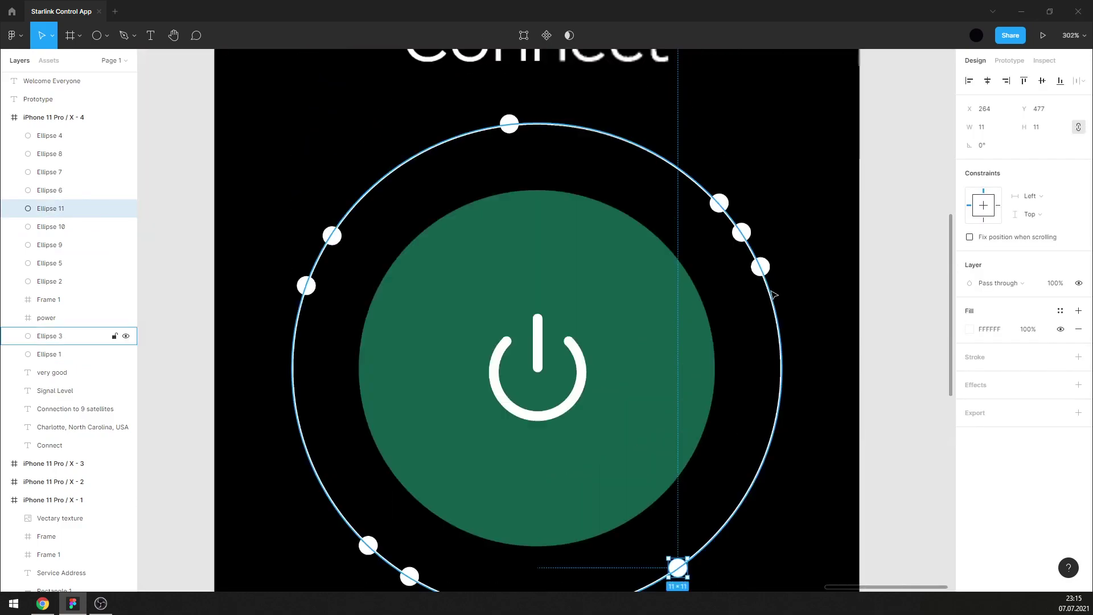
scroll(769, 353, "up", 5)
scroll(763, 402, "up", 1)
Shift the two upper-right dots slightly left onto the ring.
left_click(759, 404)
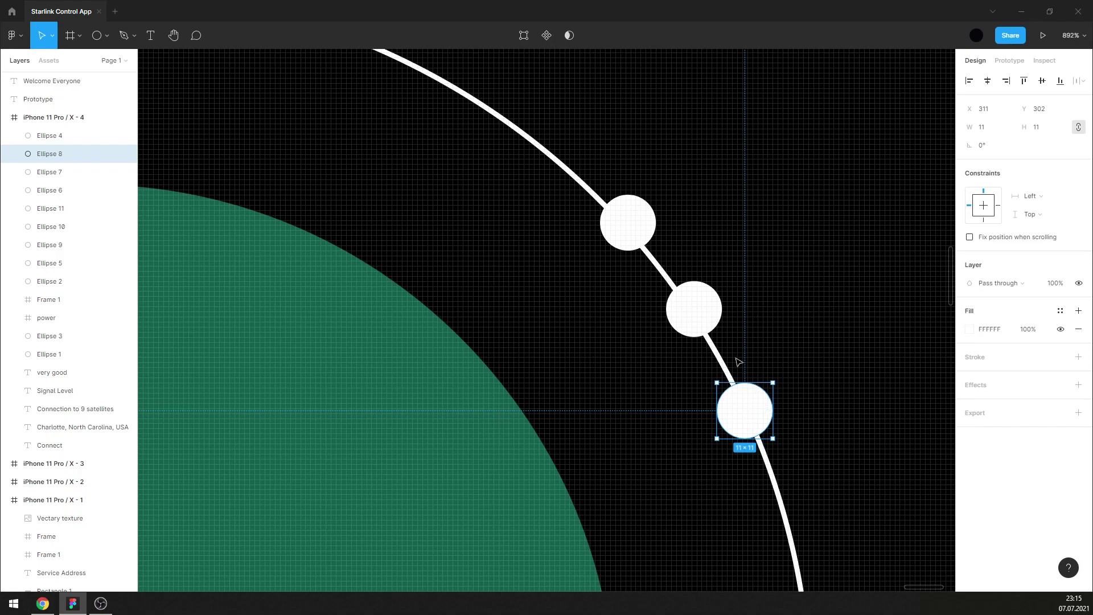
left_click_drag(694, 309, 688, 309)
left_click_drag(641, 236, 636, 236)
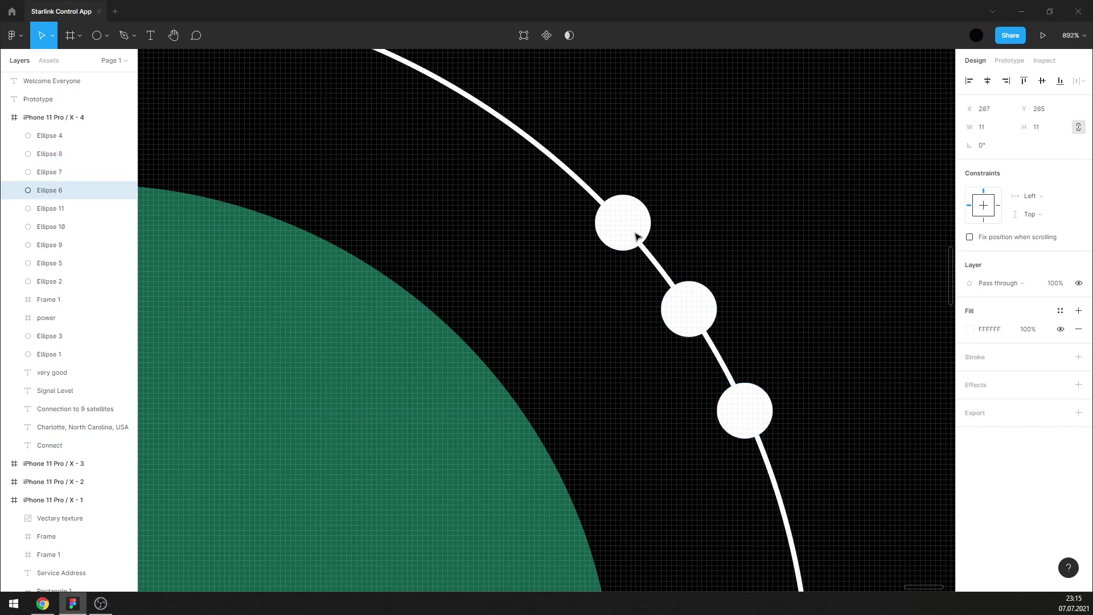
left_click(764, 246)
scroll(826, 320, "down", 5)
scroll(559, 213, "up", 4)
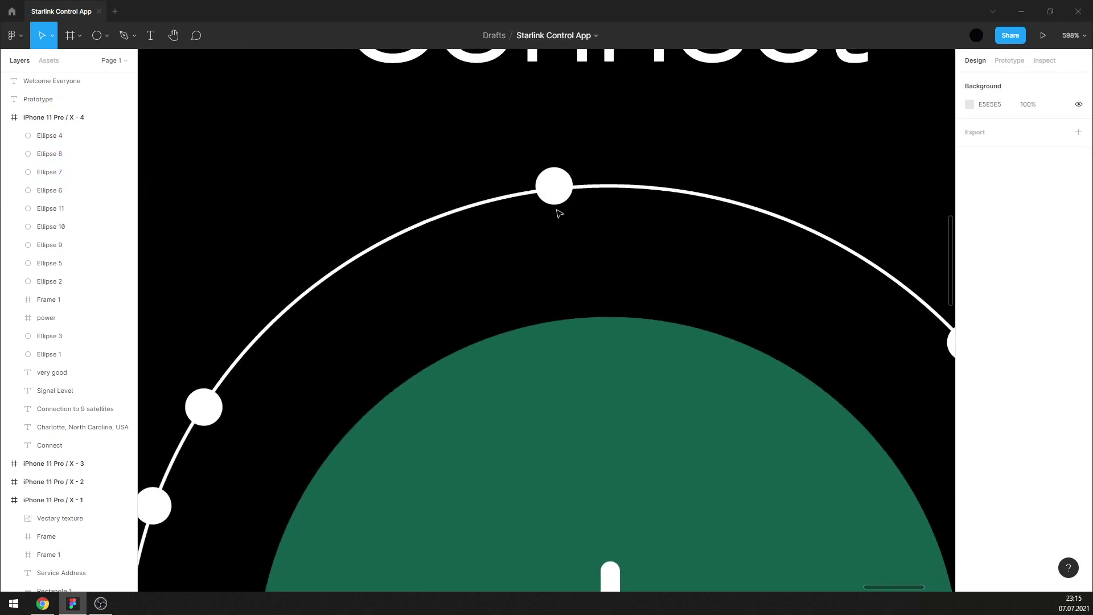
scroll(561, 185, "up", 1)
Nudge Ellipse 5 down 1 px onto the ring, then review all nine dots.
left_click(561, 185)
left_click_drag(560, 185, 566, 188)
scroll(566, 186, "down", 4)
scroll(420, 330, "up", 3)
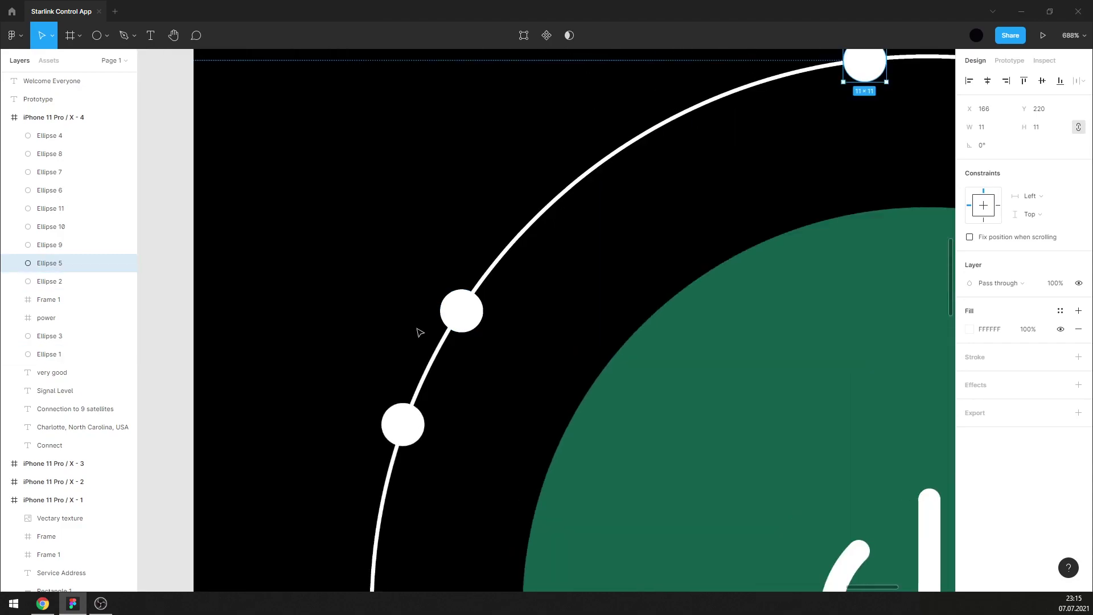
scroll(445, 341, "up", 2)
scroll(438, 347, "down", 5)
scroll(429, 347, "down", 2)
left_click(741, 280)
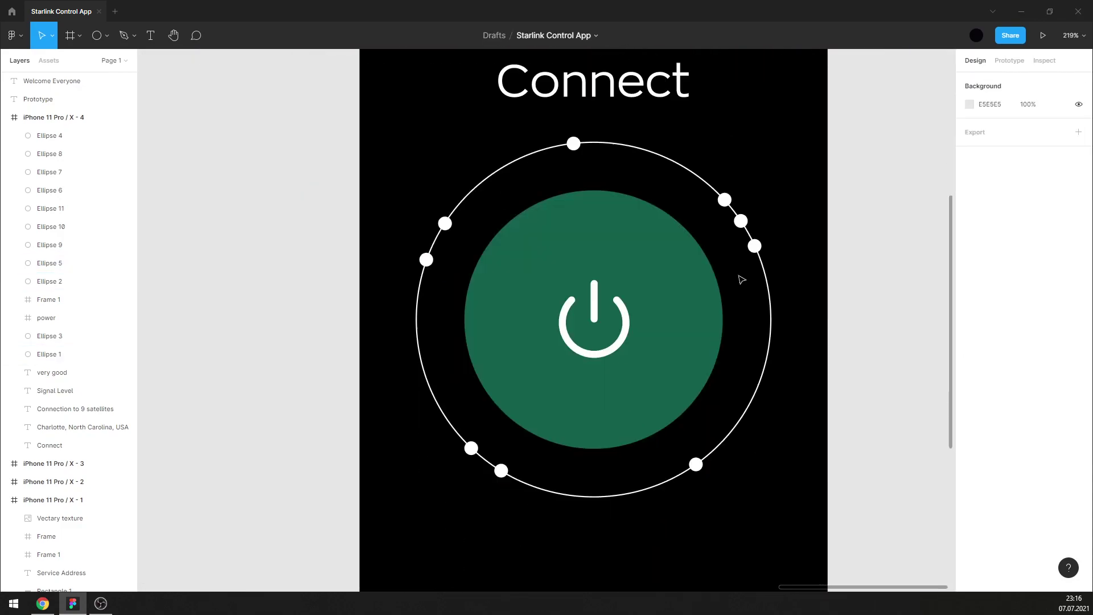
Give Ellipse 3, the orbit ring, a 0.5 stroke weight at 50% opacity.
left_click(772, 327)
left_click(986, 397)
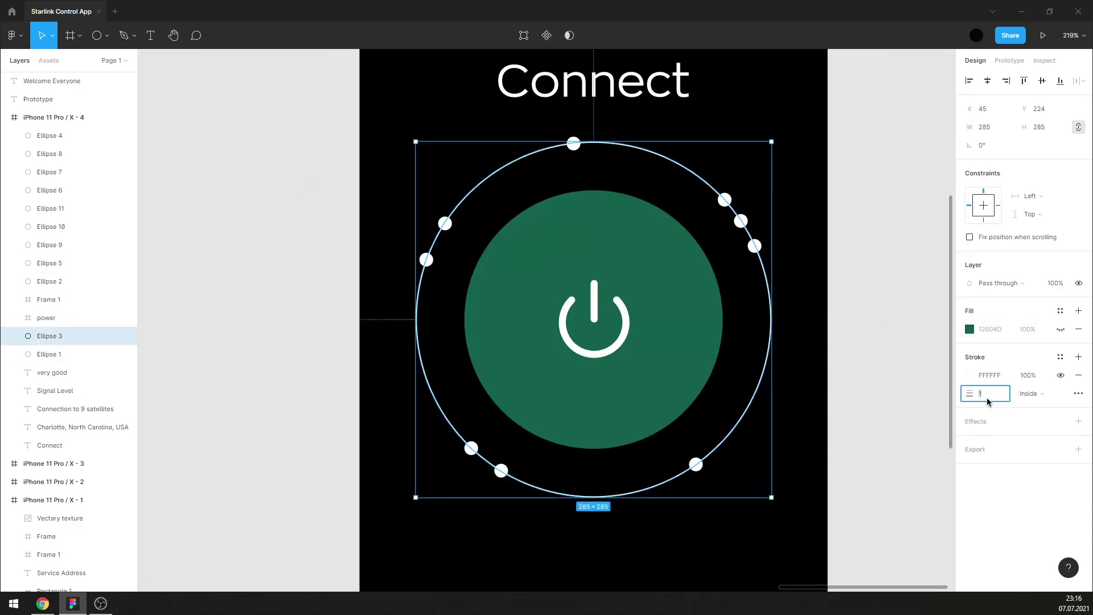
left_click(878, 365)
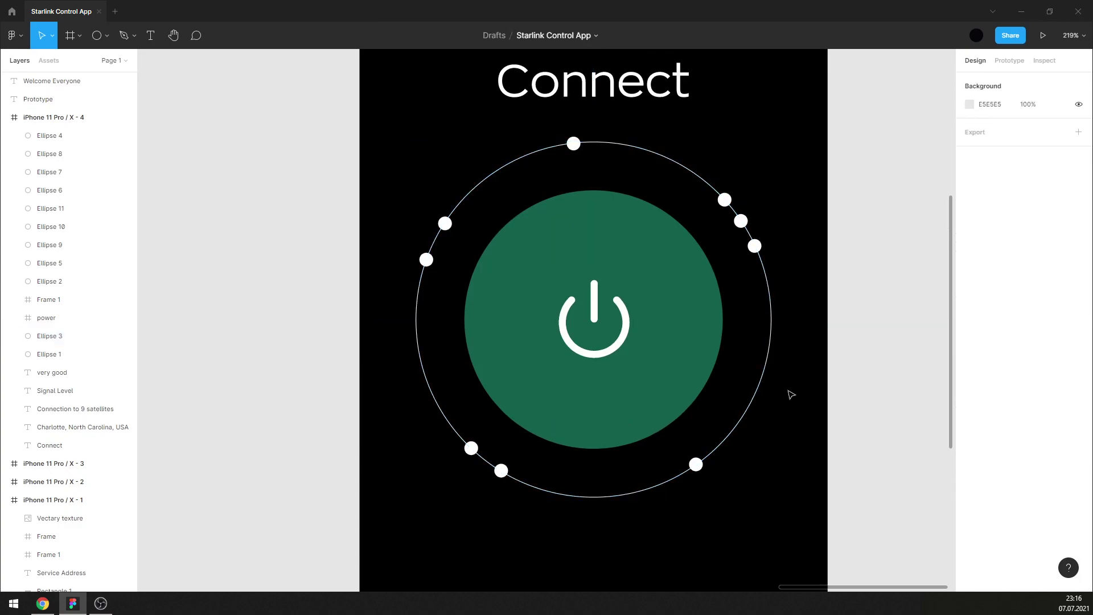
left_click(757, 374)
type("50")
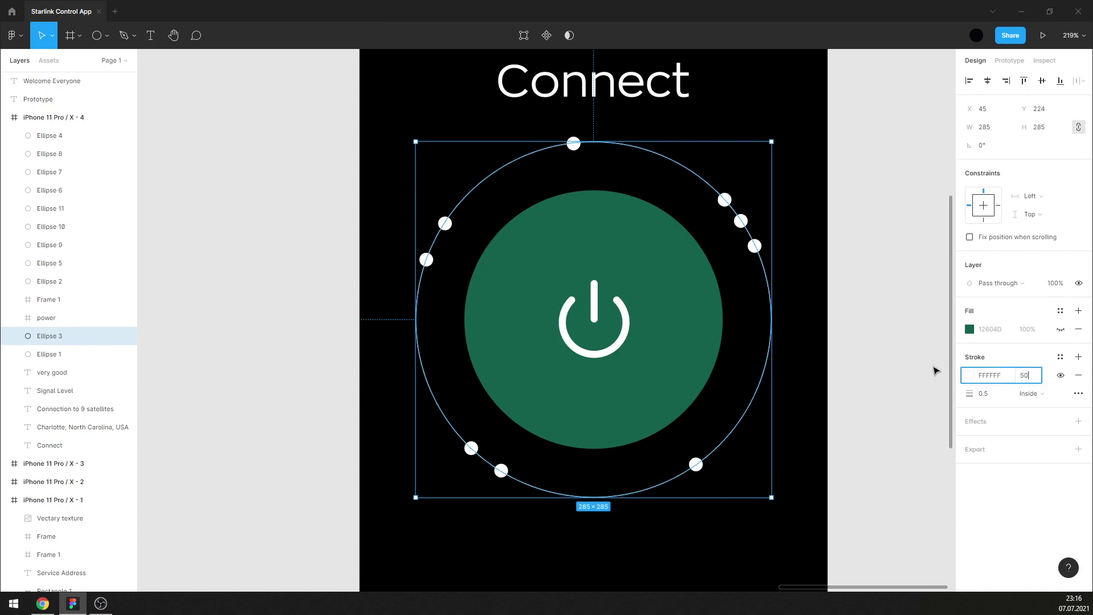
left_click(893, 353)
left_click(765, 369)
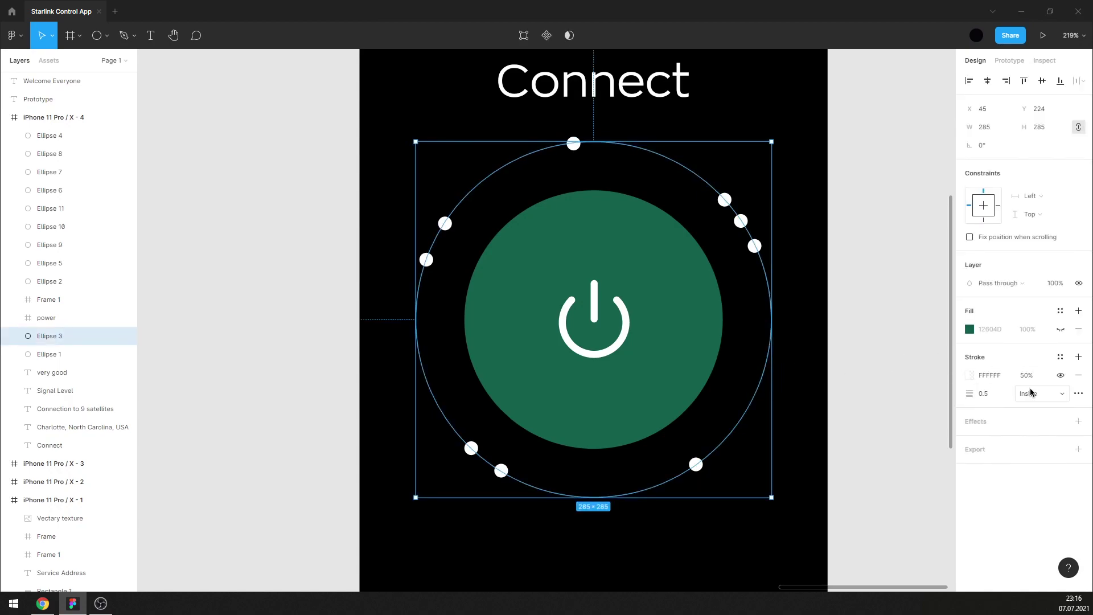
left_click(868, 354)
scroll(860, 357, "up", 1)
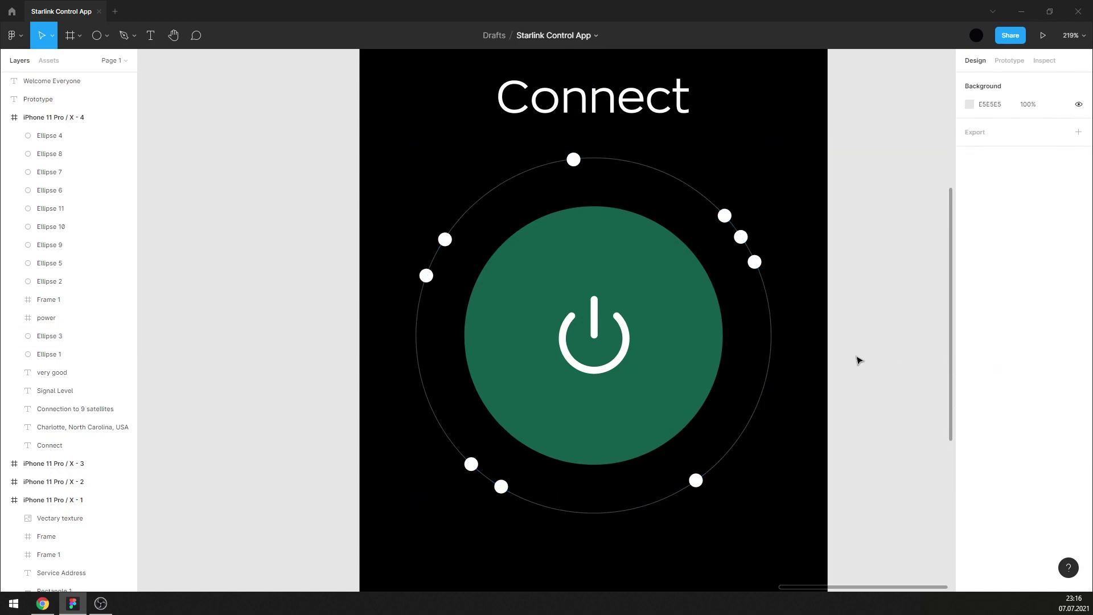
Change Ellipse 1's fill from Solid to a Radial gradient.
left_click(720, 337)
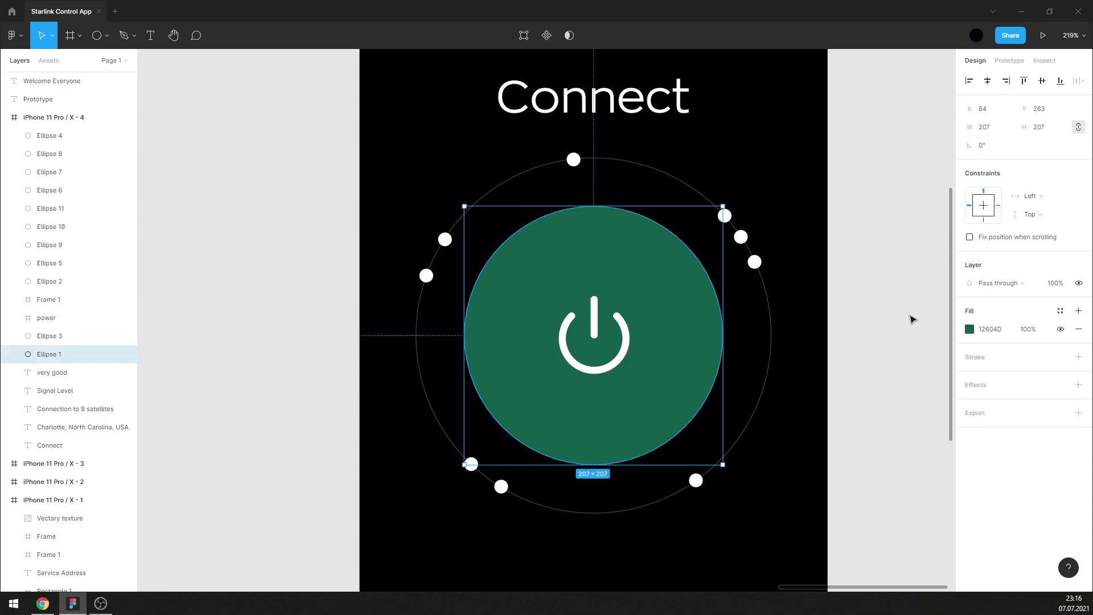
left_click(1060, 312)
left_click(996, 311)
left_click(970, 330)
left_click(838, 295)
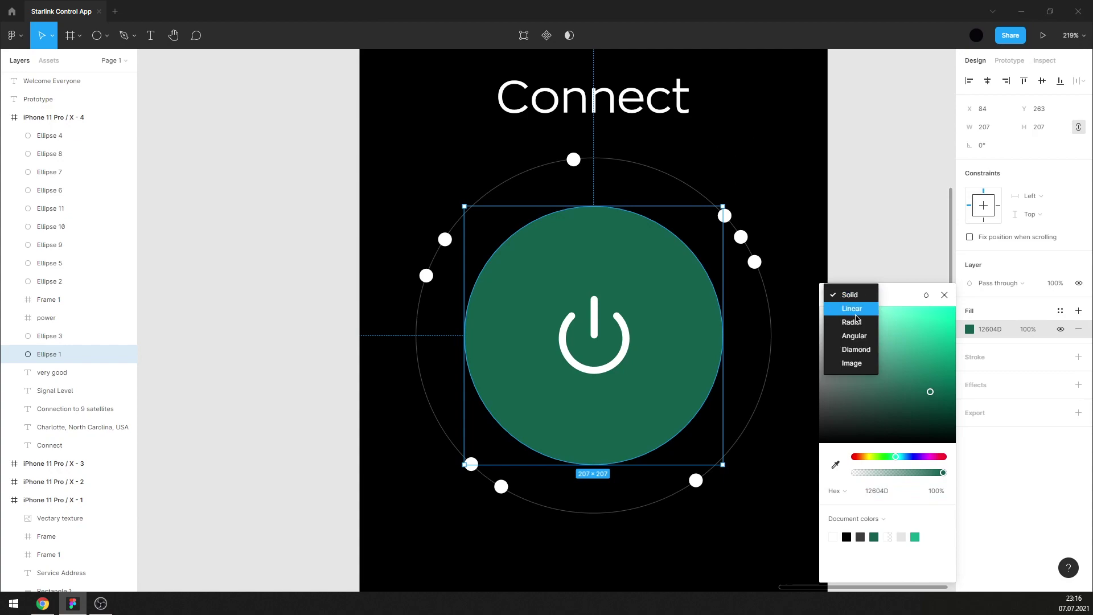
left_click(855, 319)
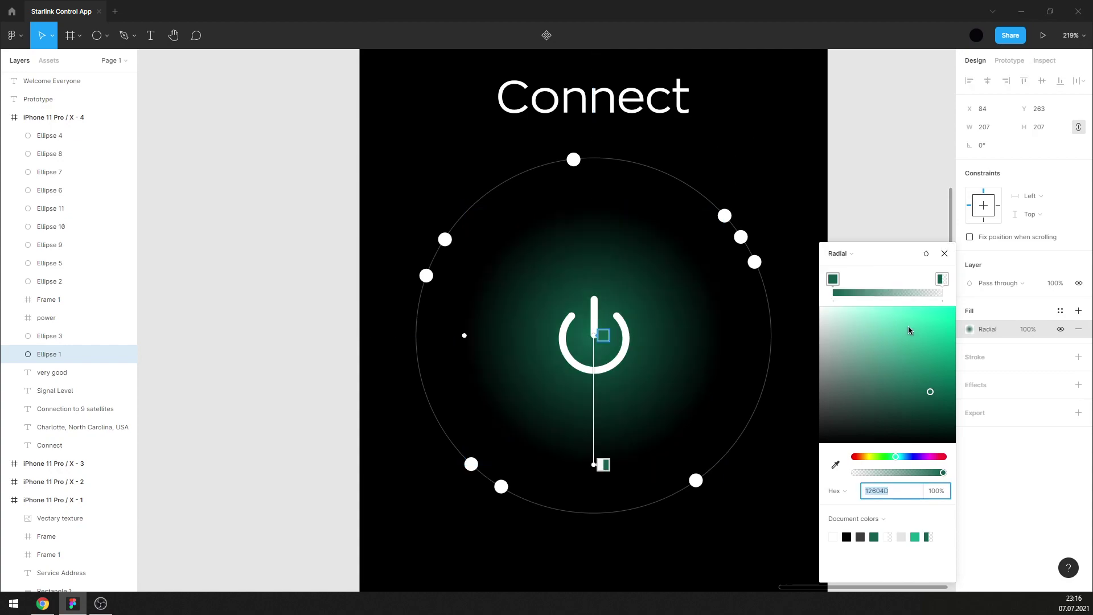
Set the gradient's outer colour stop to 0% opacity.
left_click(942, 279)
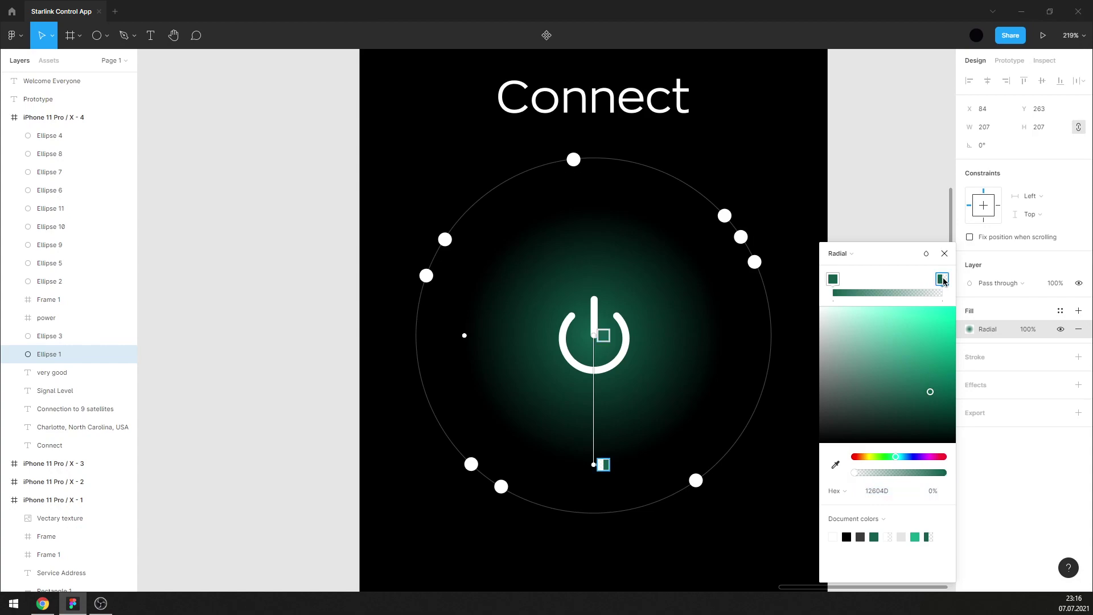
left_click(933, 491)
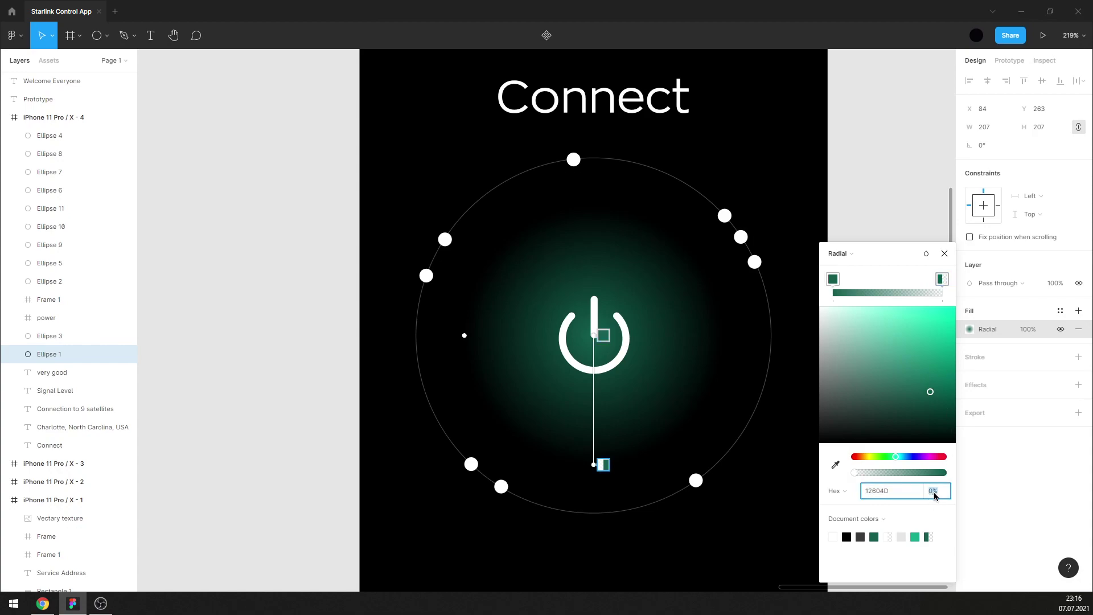
type("5")
key("Return")
left_click(934, 496)
type("5")
key("Return")
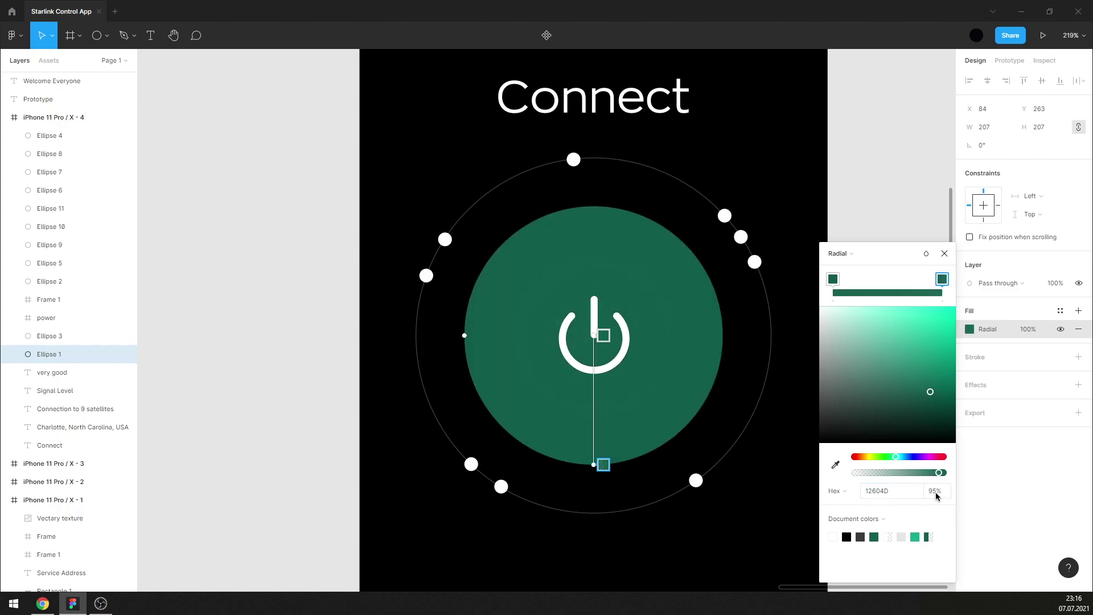
left_click(936, 496)
type("5")
key("Return")
type("50")
key("Return")
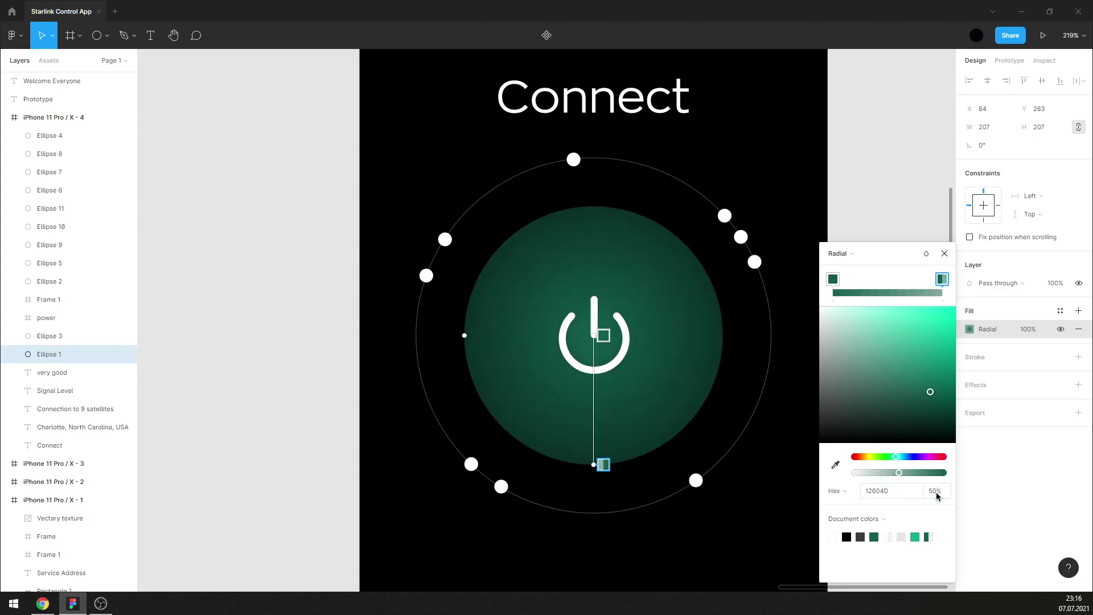
left_click(937, 496)
type("20")
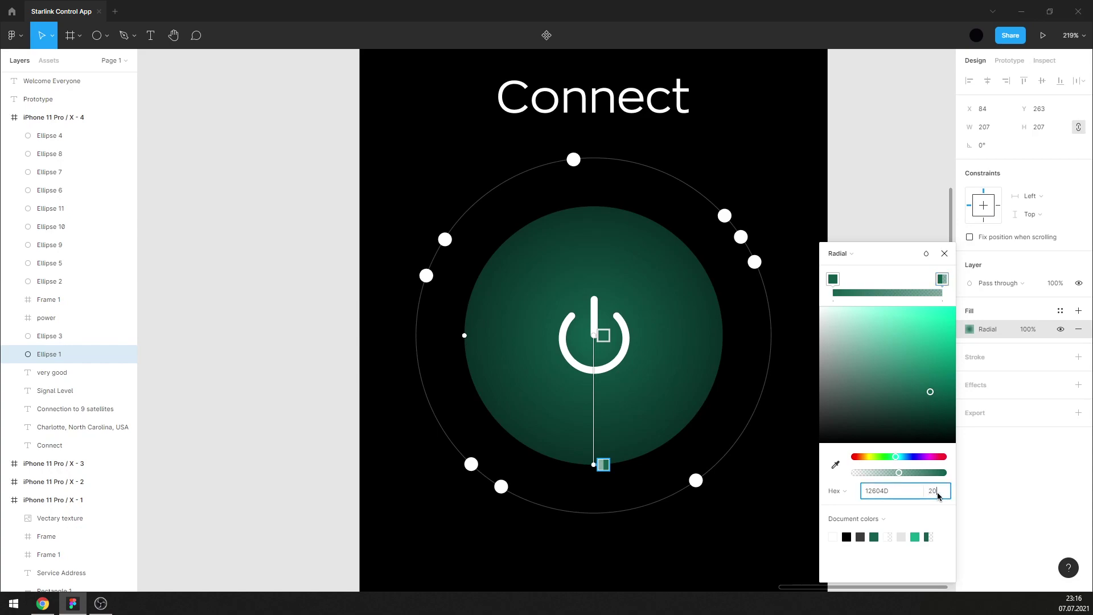
key("Return")
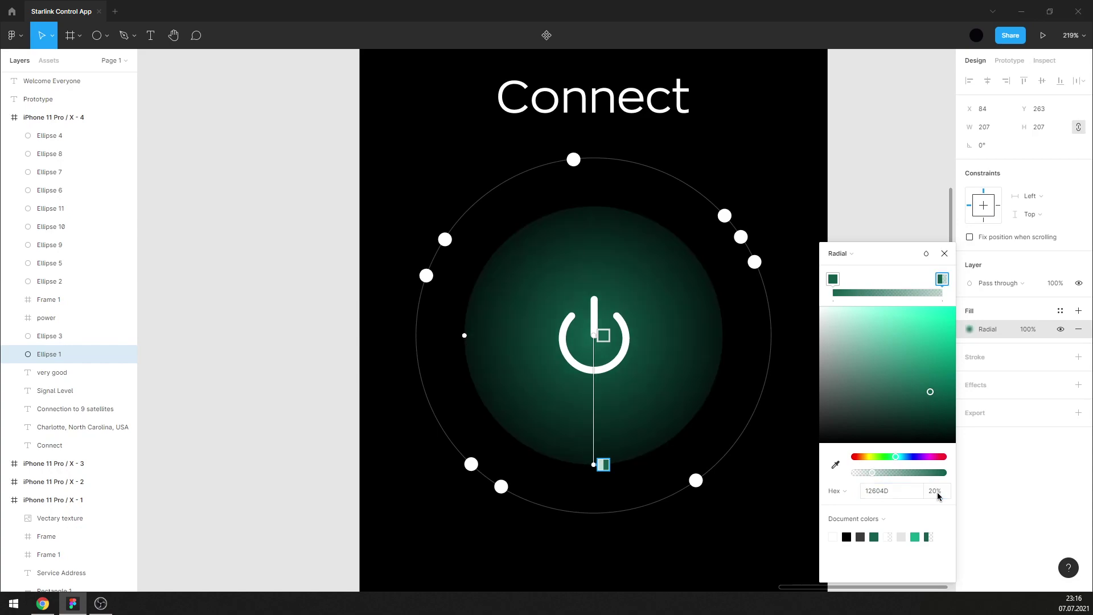
left_click(936, 490)
type("0")
key("Return")
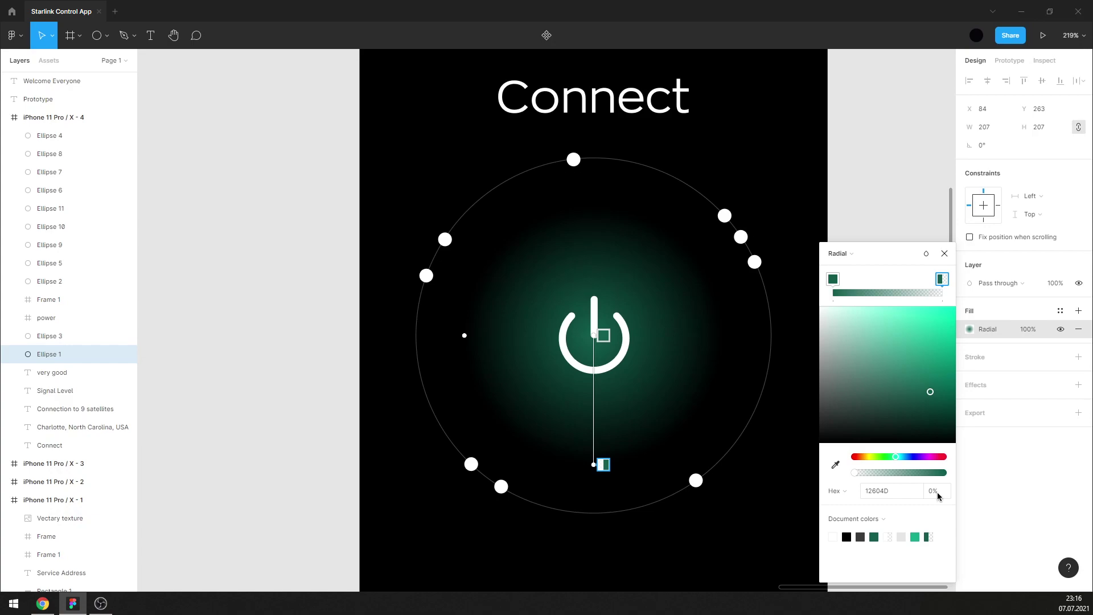
Drag the inner gradient stop outward to widen the glow.
left_click_drag(609, 334, 616, 404)
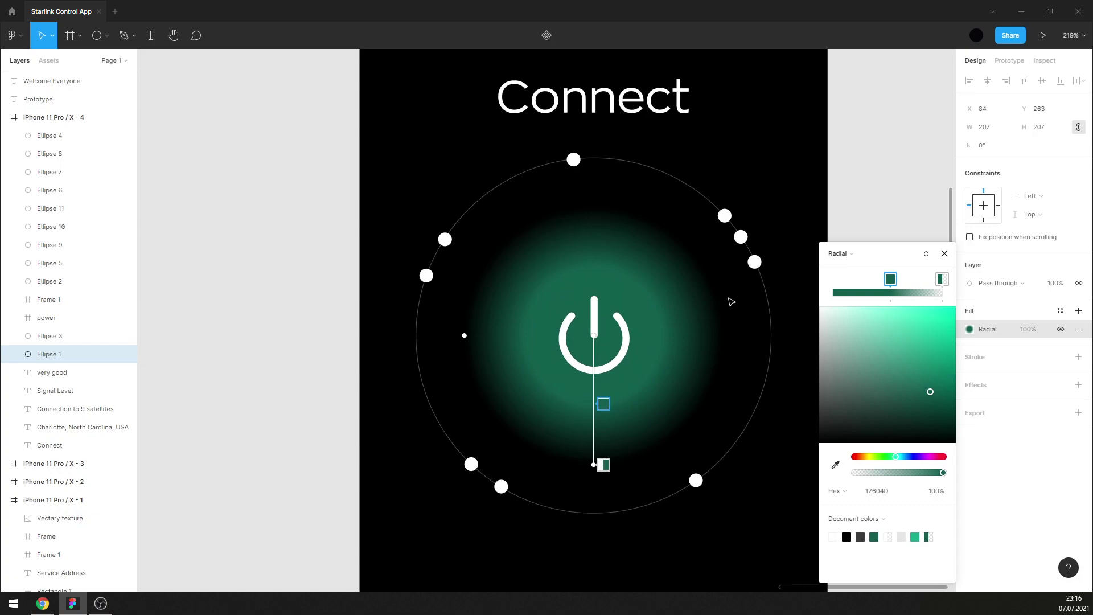
left_click(893, 225)
key("shift+1")
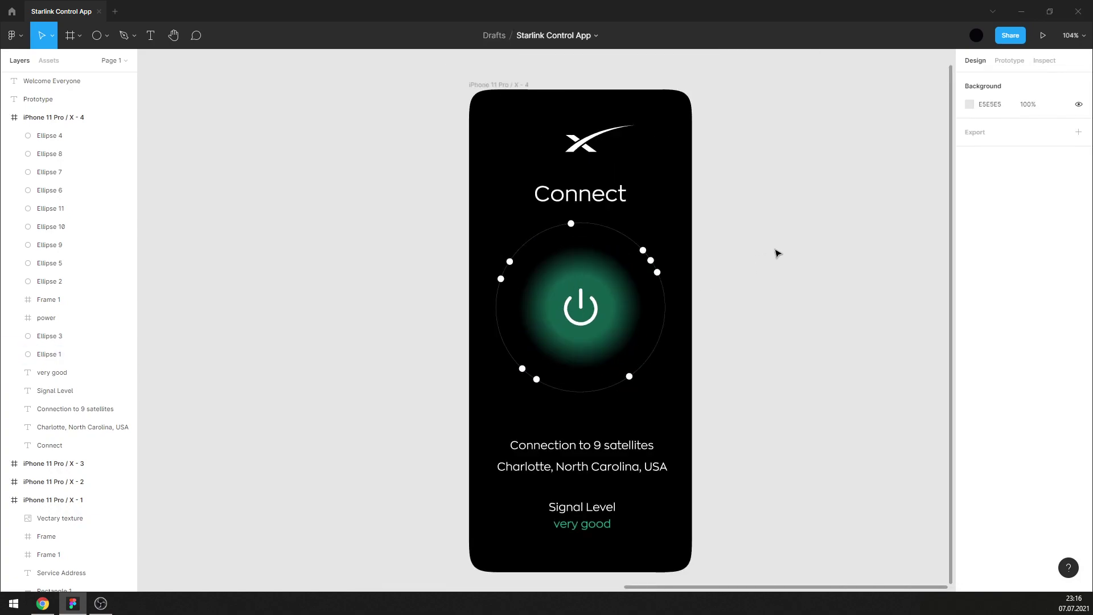
Move Ellipse 1's inner radial stop on the bar and canvas to enlarge the glow.
scroll(777, 253, "down", 2)
scroll(797, 250, "up", 5)
left_click(745, 283)
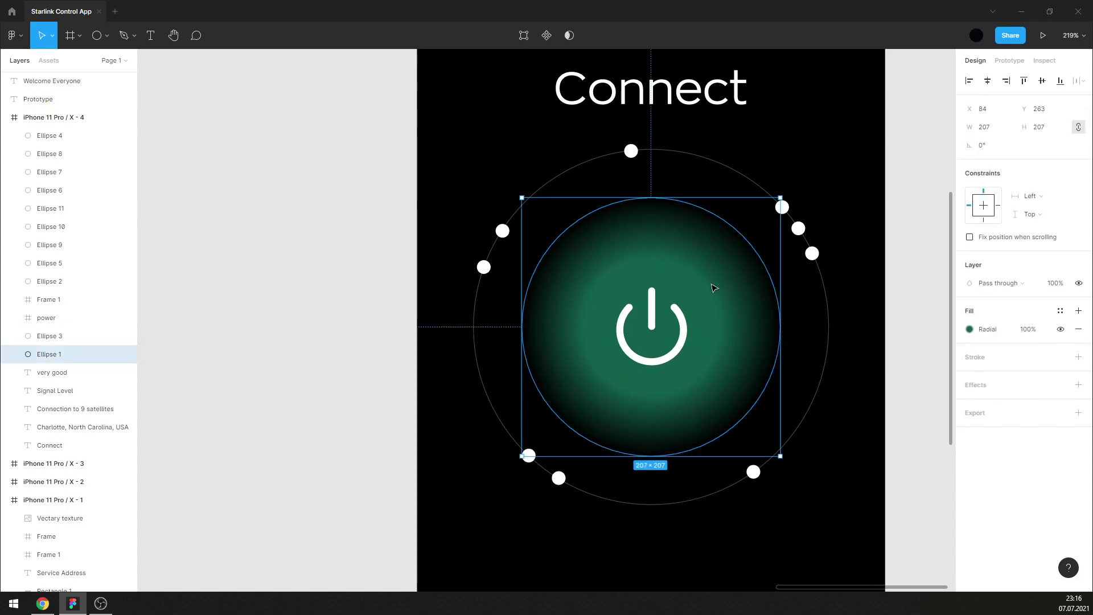
left_click(969, 329)
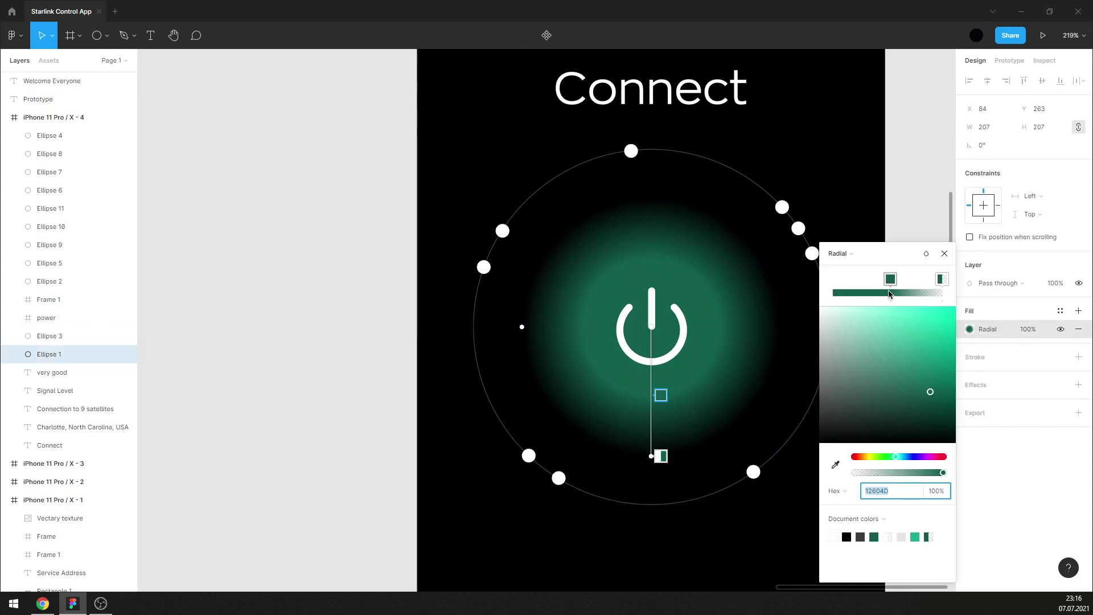
left_click(943, 278)
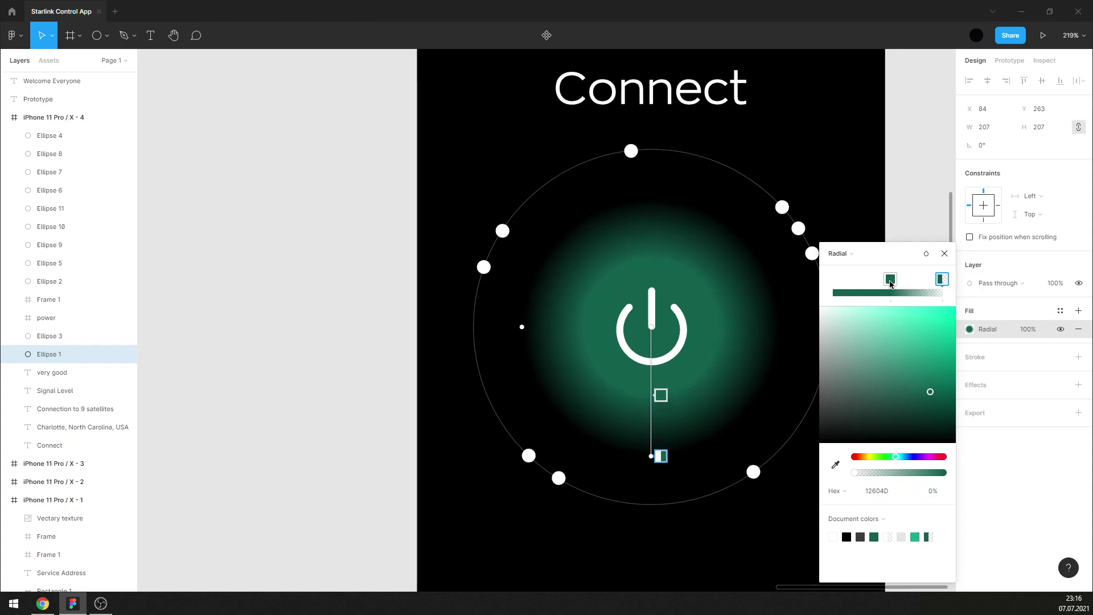
left_click_drag(891, 283, 861, 283)
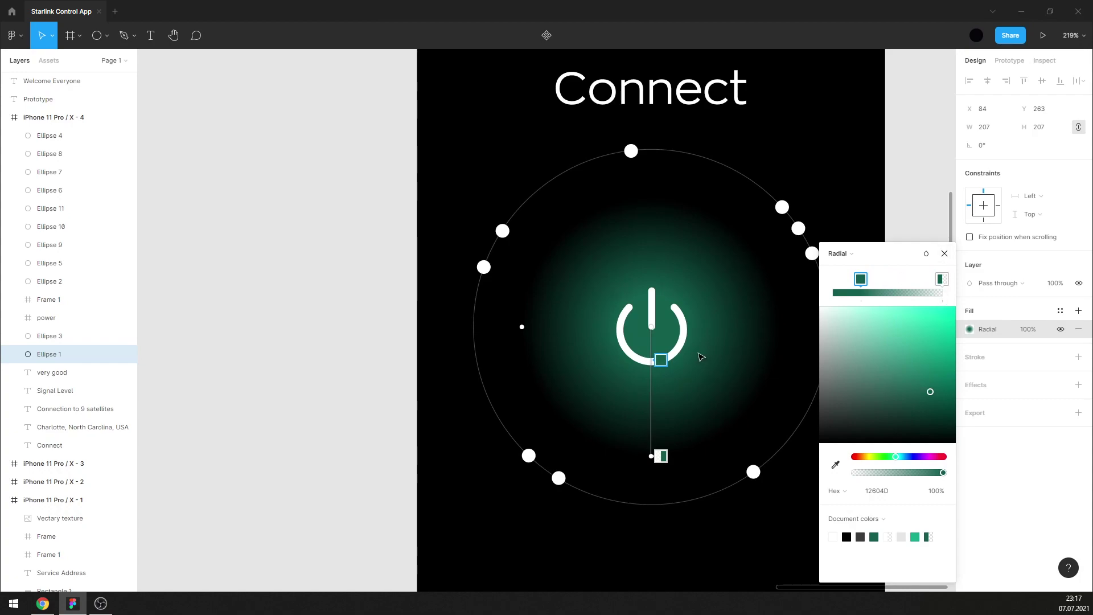
mouse_move(659, 359)
left_mouse_down()
mouse_move(657, 325)
mouse_move(655, 385)
mouse_move(647, 371)
left_mouse_up()
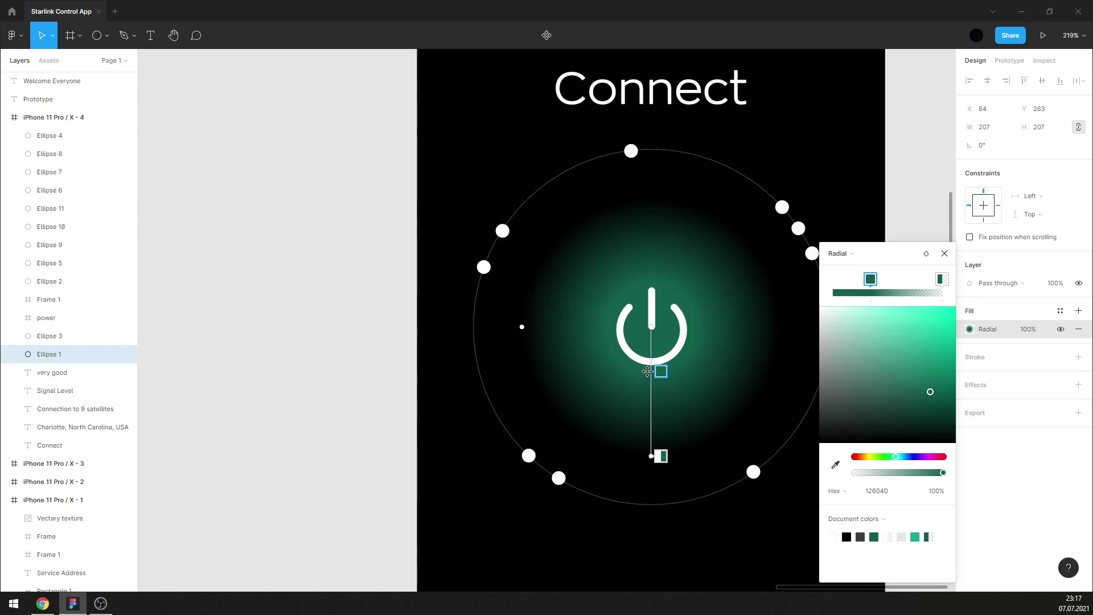
left_click(894, 283)
Nudge the 'Connection to 9 satellites' heading down; set heading and location text to 17.
scroll(655, 273, "down", 5)
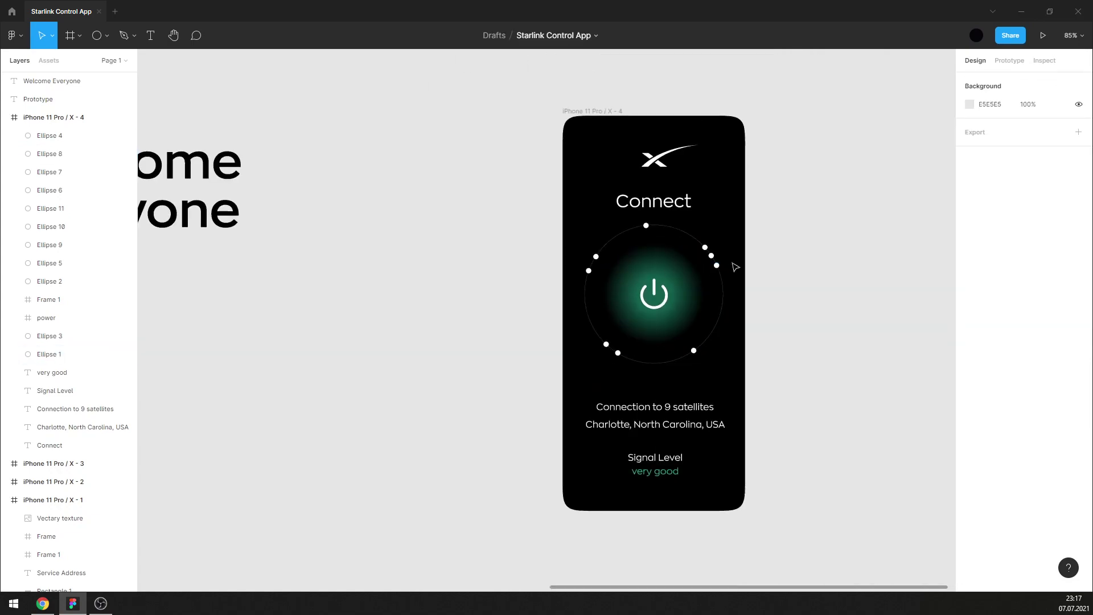
scroll(653, 342, "up", 1)
scroll(615, 371, "up", 1)
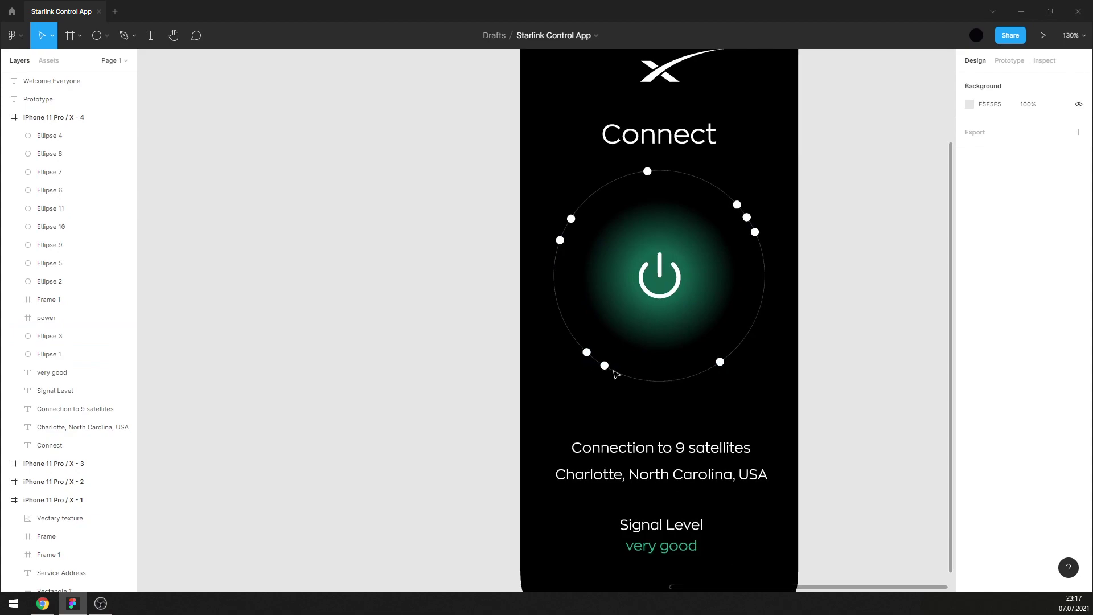
scroll(656, 404, "up", 1)
scroll(656, 405, "down", 1)
scroll(655, 409, "up", 1)
left_click(654, 410)
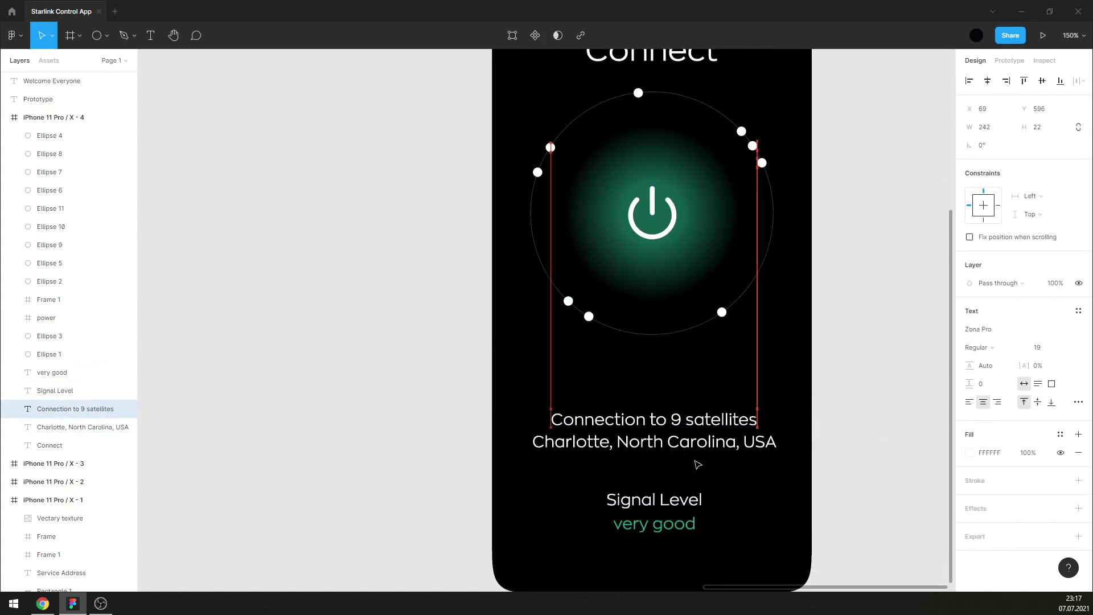
key("Down")
key("Down")
key("Down")
left_click(675, 527)
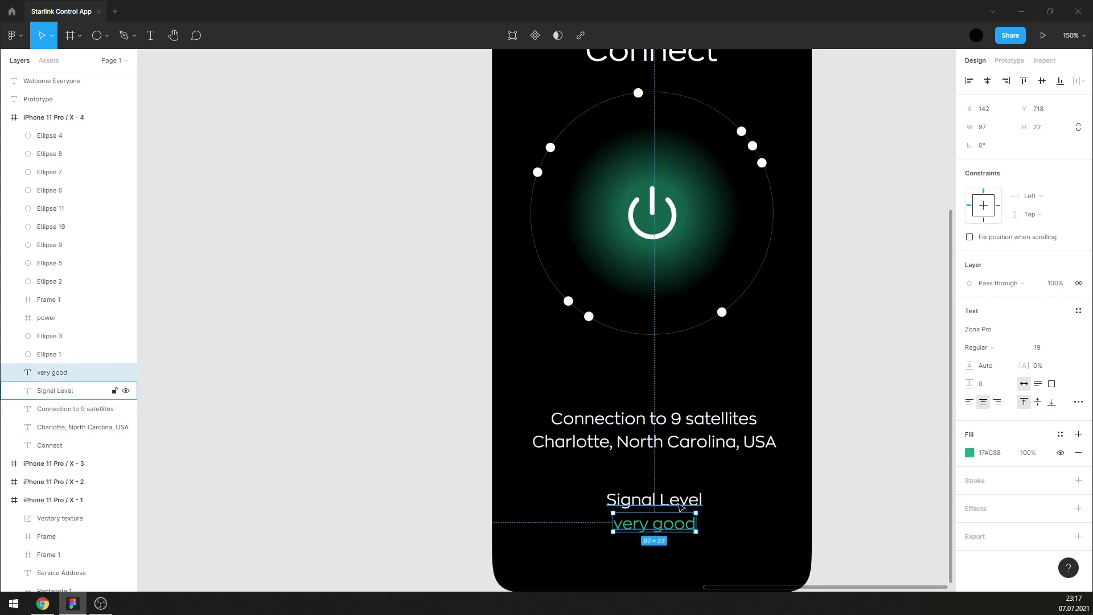
left_click(680, 505)
left_click(723, 444)
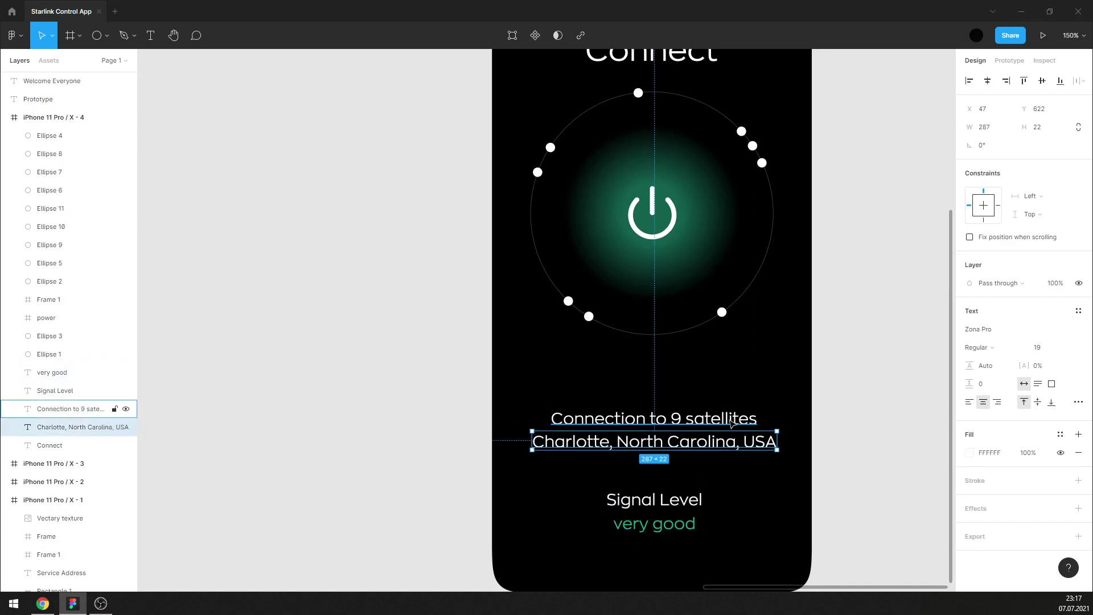
left_click(722, 420, "shift")
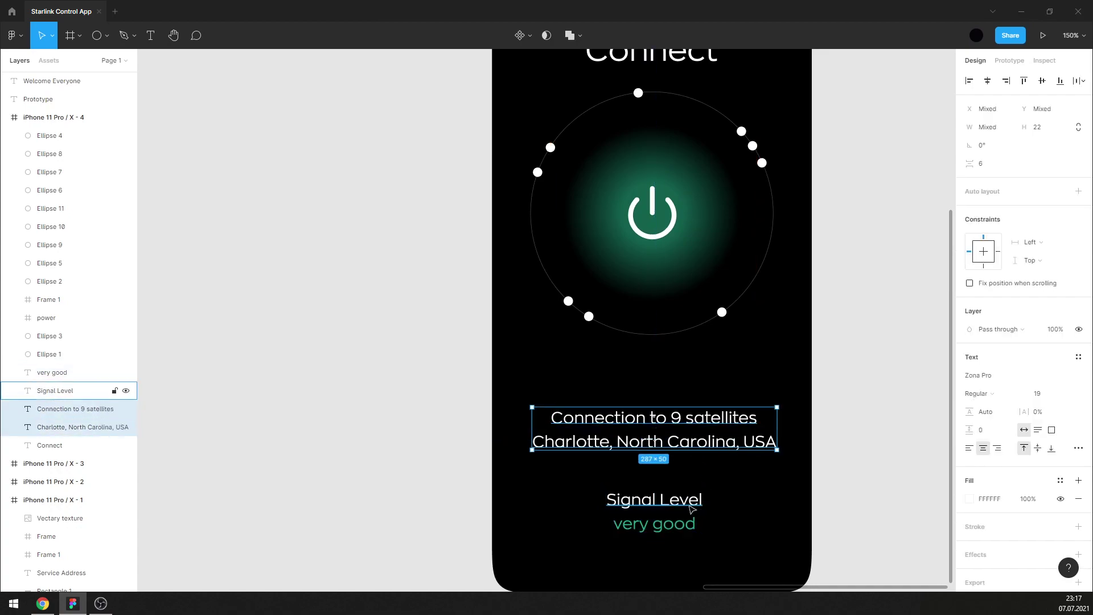
left_click(1044, 397)
type("17")
key("Return")
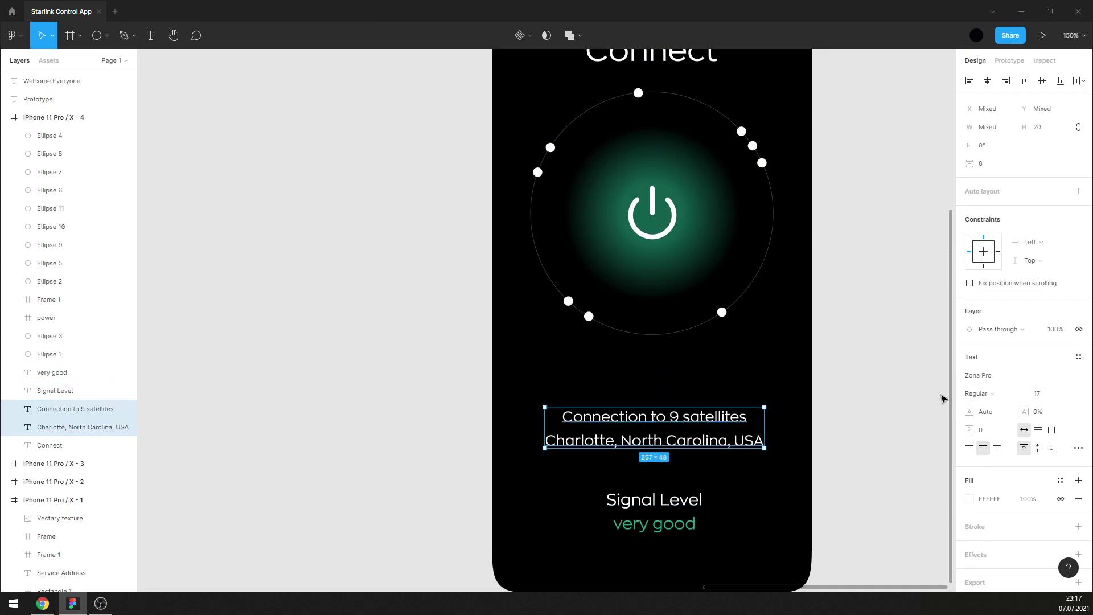
Make the 'Charlotte, North Carolina, USA' line size 12, Light weight, at 50% opacity.
left_click(850, 413)
left_click(729, 445)
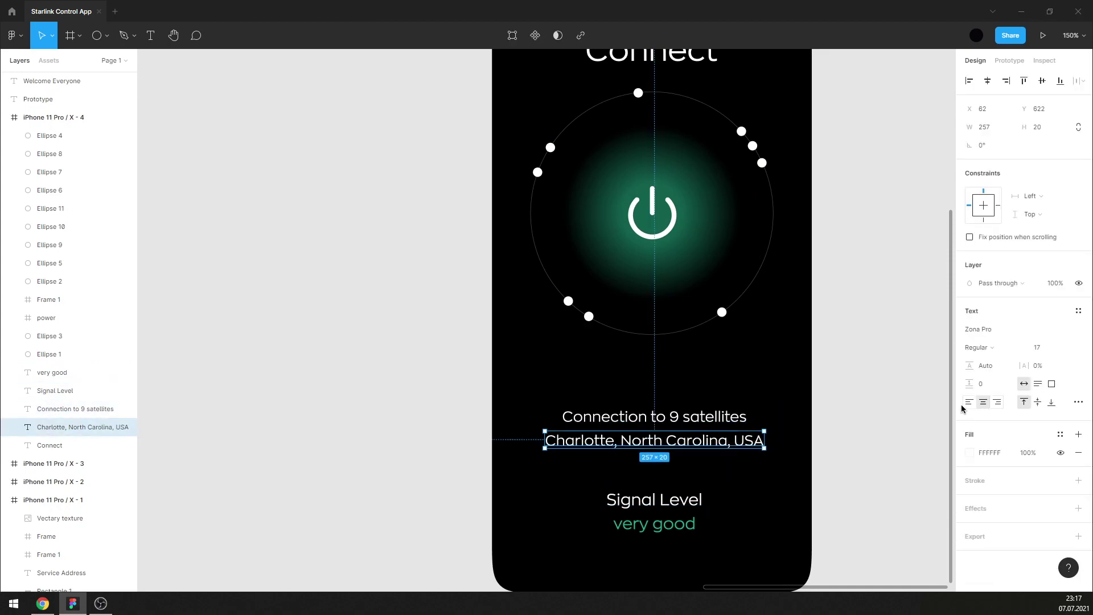
left_click(1048, 345)
type("12")
key("Return")
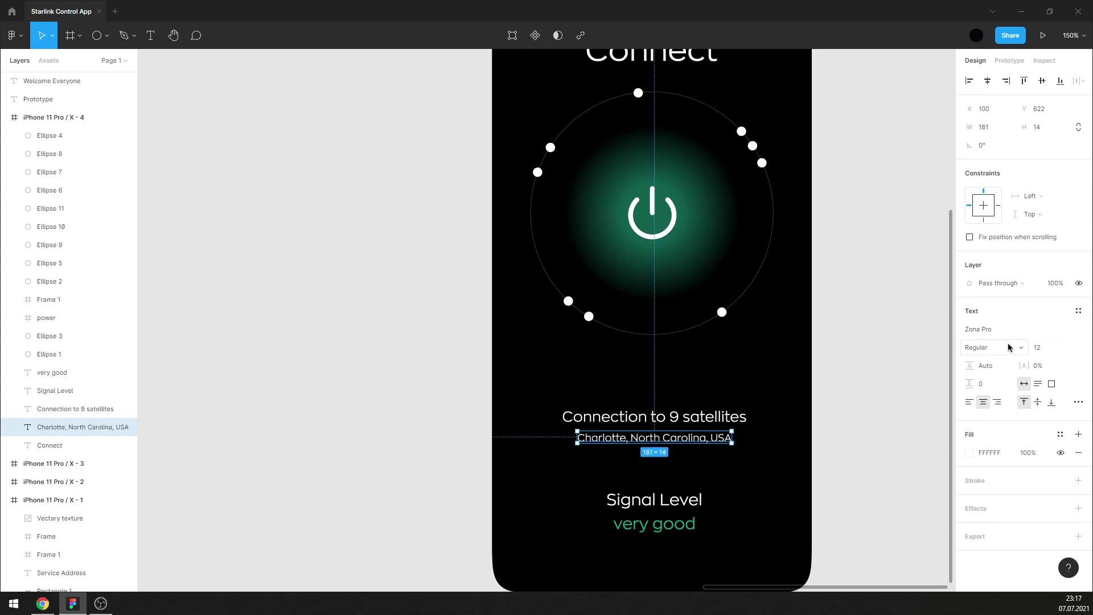
left_click(1001, 348)
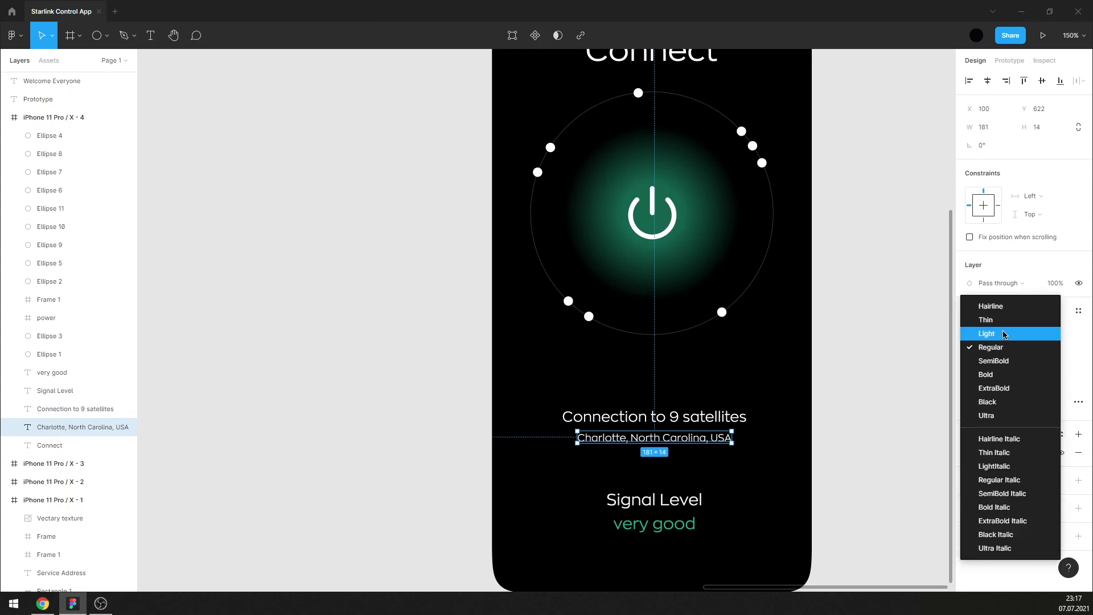
left_click(1001, 332)
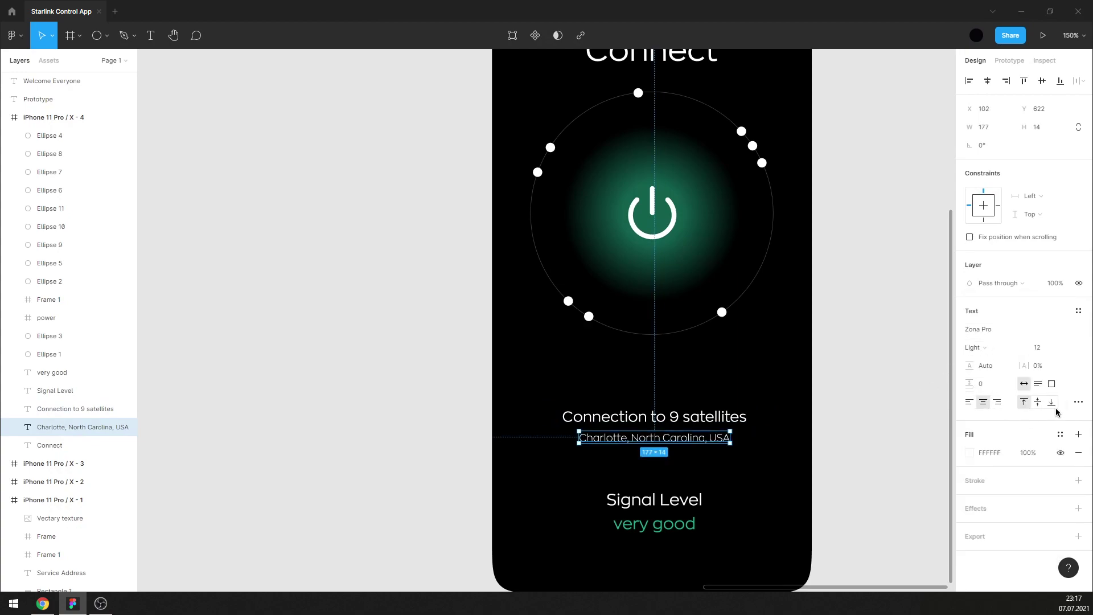
left_click(1055, 283)
type("50")
key("Return")
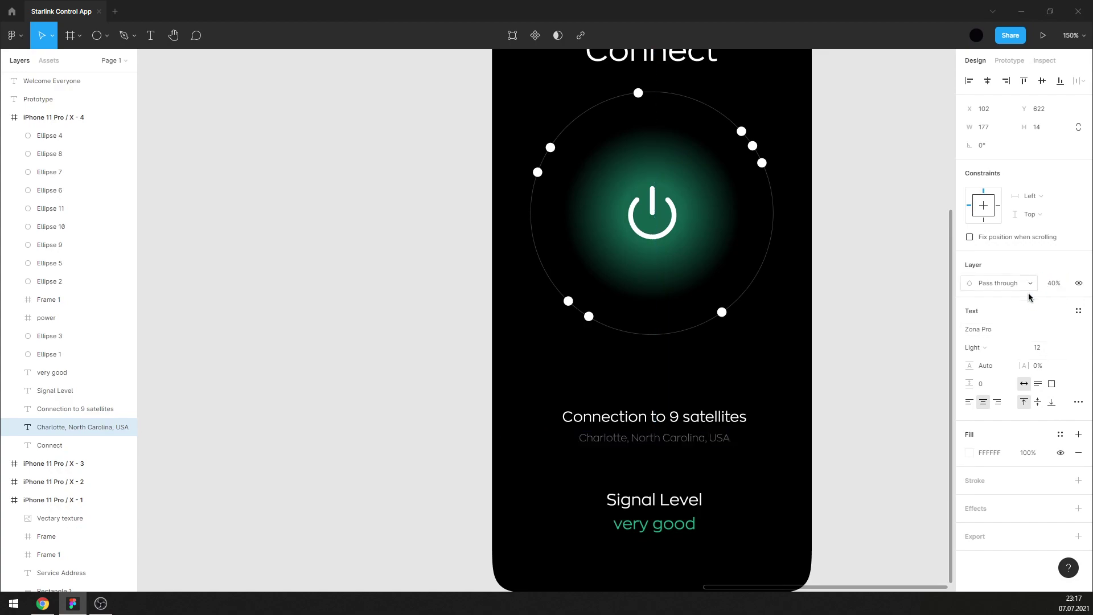
left_click(905, 348)
Enlarge the 'Connection to 9 satellites' heading to font size 19.
left_click(700, 415)
left_click(1043, 352)
type("17")
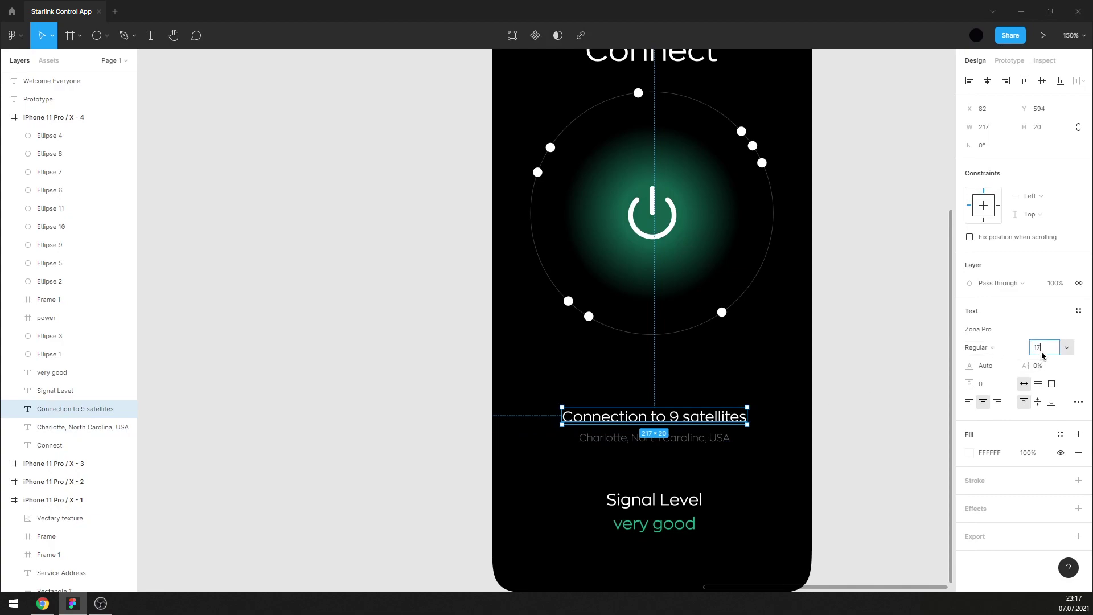
type("9")
key("Return")
left_click(890, 386)
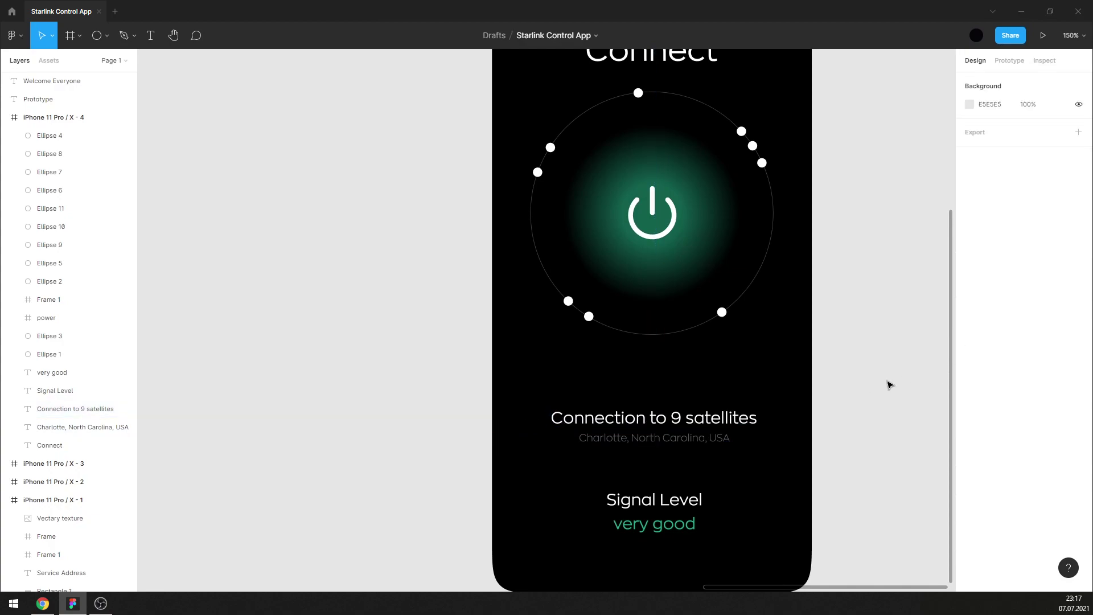
left_click(752, 424)
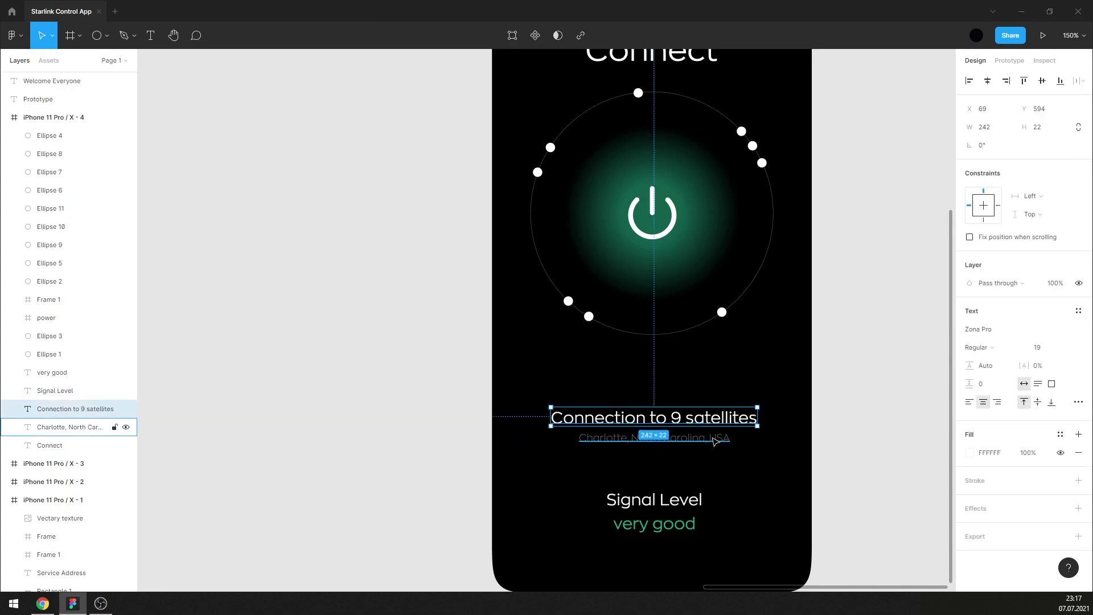
left_click(856, 409)
Set the 'very good' label to size 15 in Light weight.
scroll(691, 394, "down", 3)
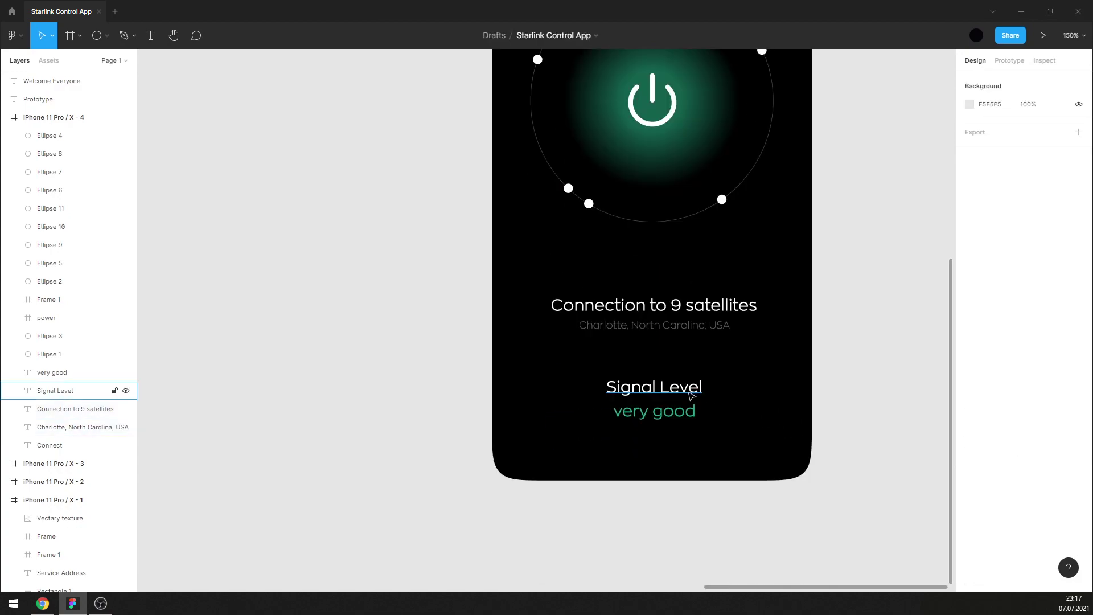
left_click(690, 395)
left_click(654, 411)
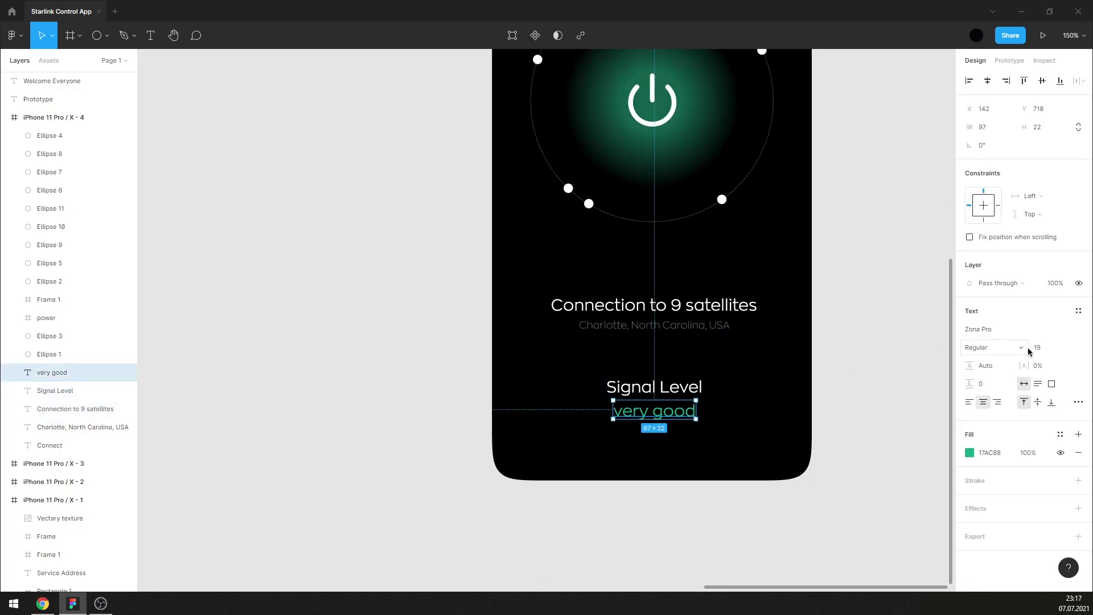
left_click(1042, 348)
type("17")
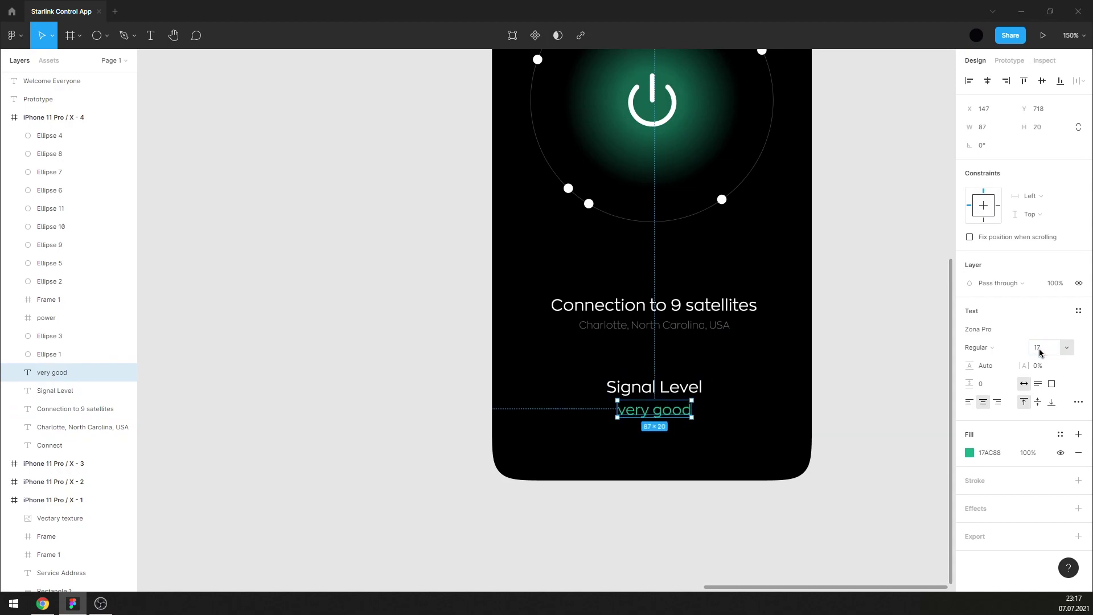
type("15")
key("Return")
left_click(994, 353)
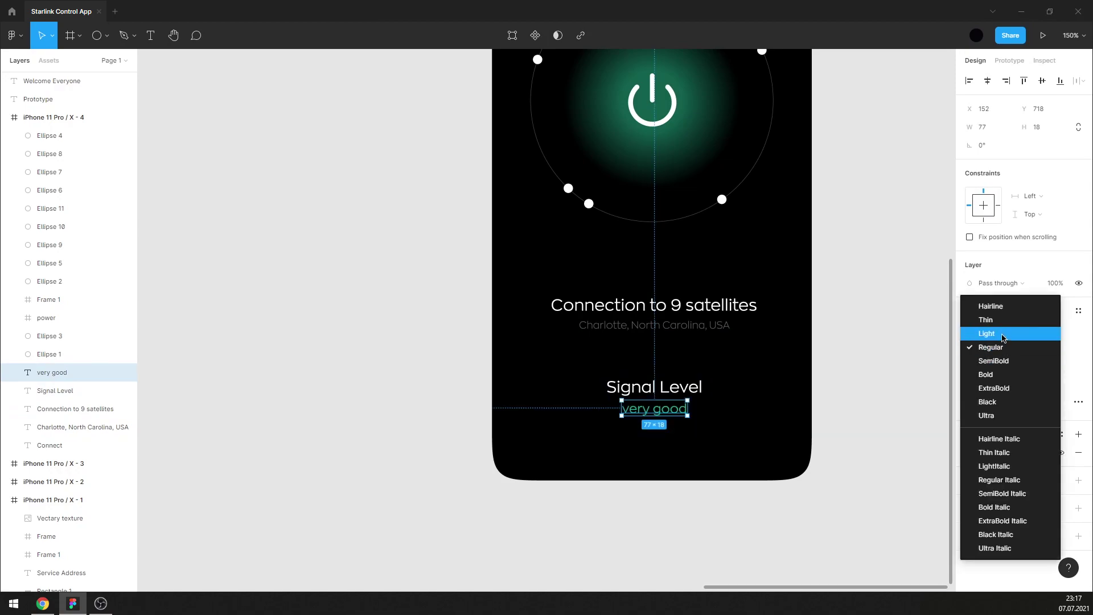
left_click(1002, 335)
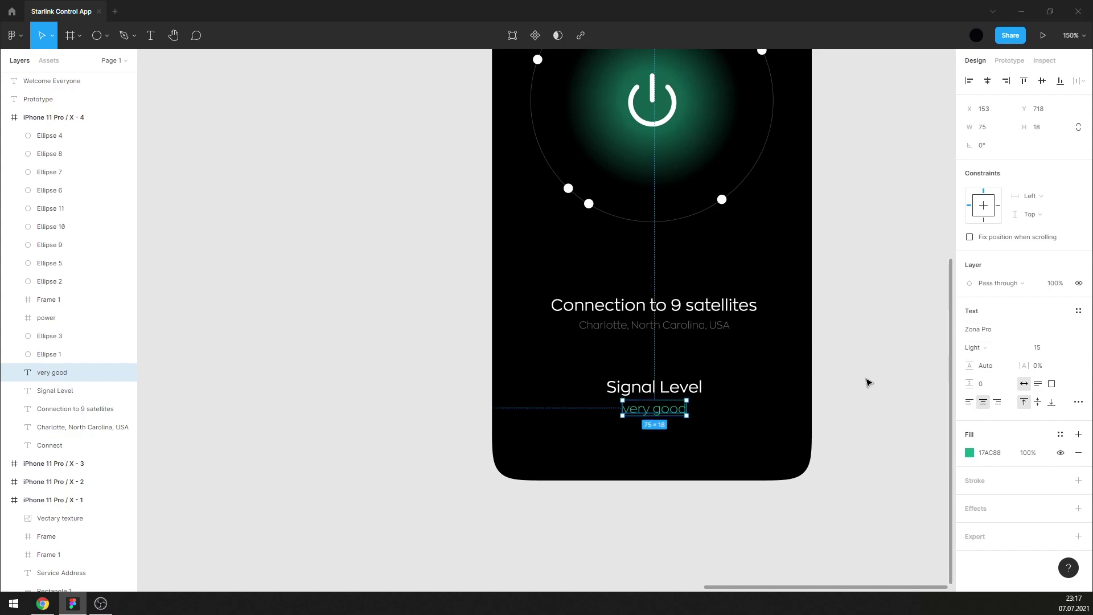
left_click(831, 388)
left_click(685, 410)
left_click(883, 391)
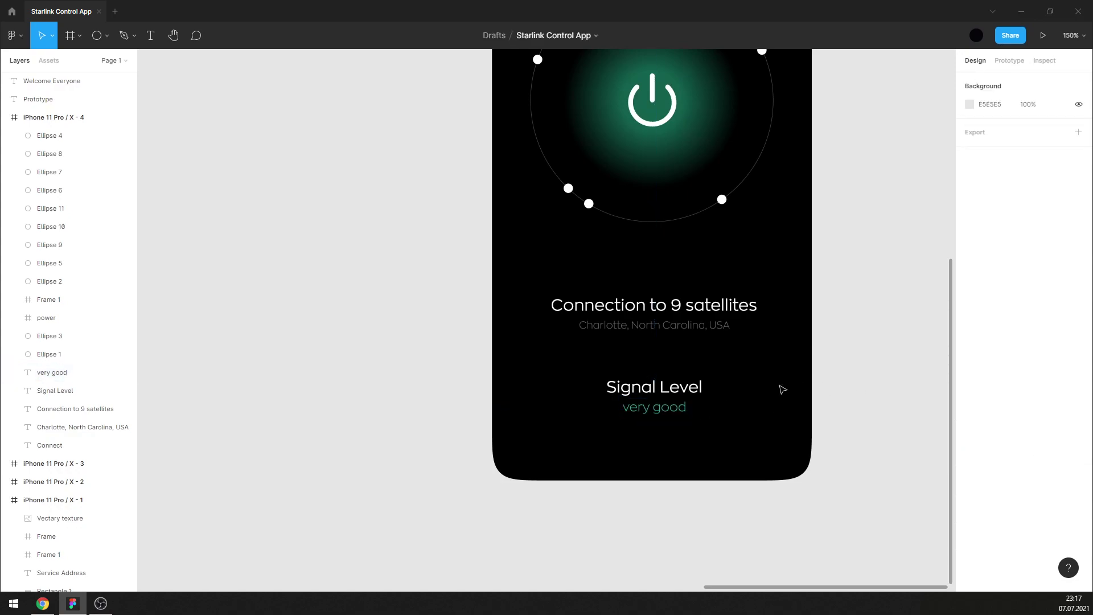
Centre the four status text lines horizontally on the phone screen.
left_click_drag(546, 270, 763, 438)
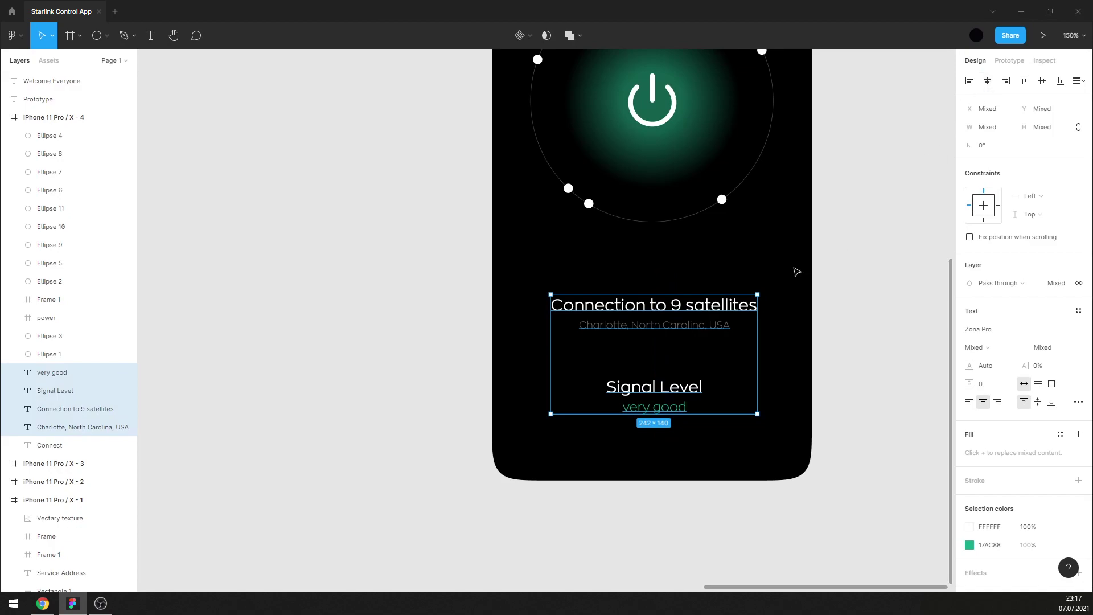
key("Down")
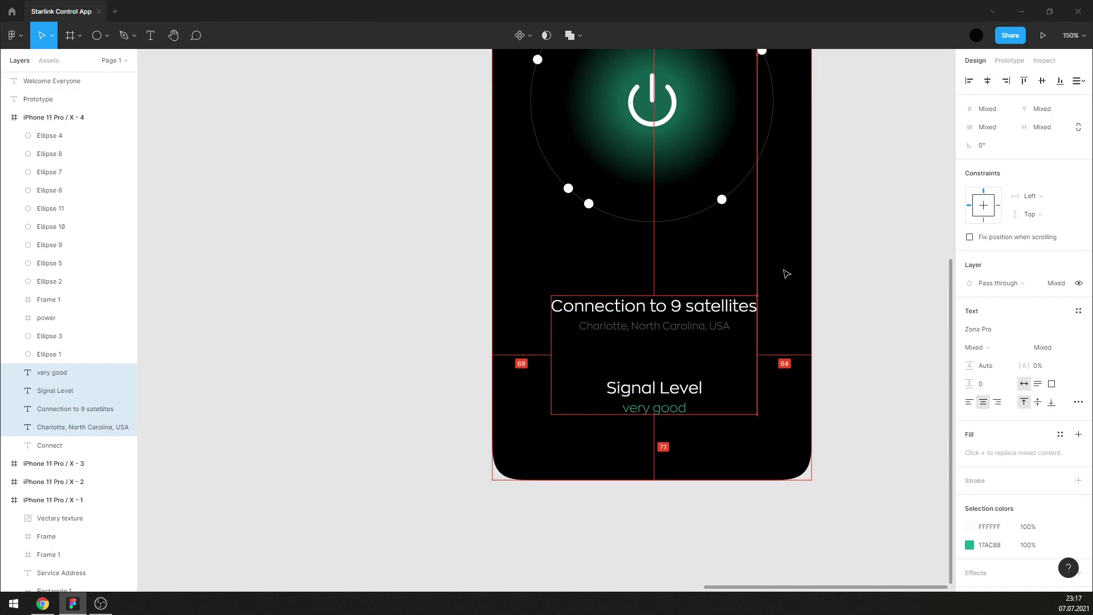
key("Up")
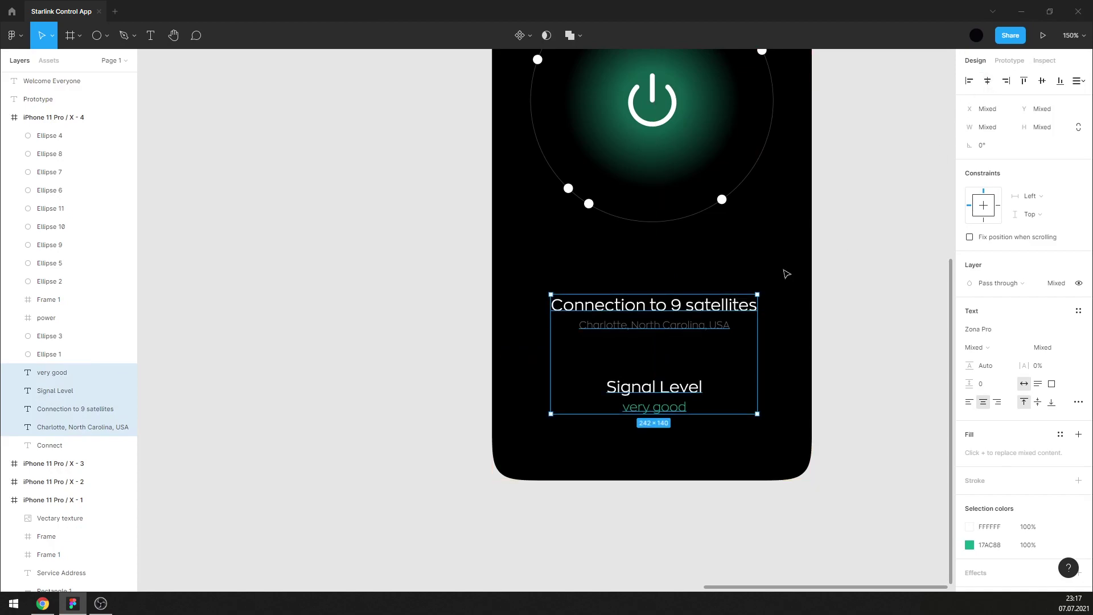
left_click(786, 274)
key("ctrl+z")
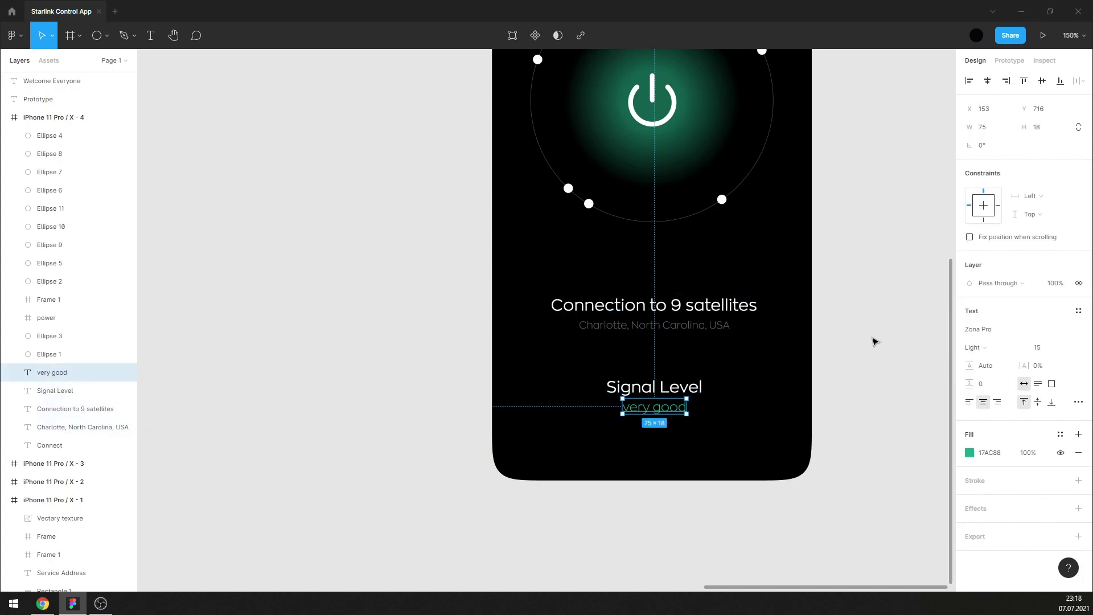
mouse_move(706, 428)
left_mouse_down()
mouse_move(695, 380)
mouse_move(626, 291)
left_mouse_up()
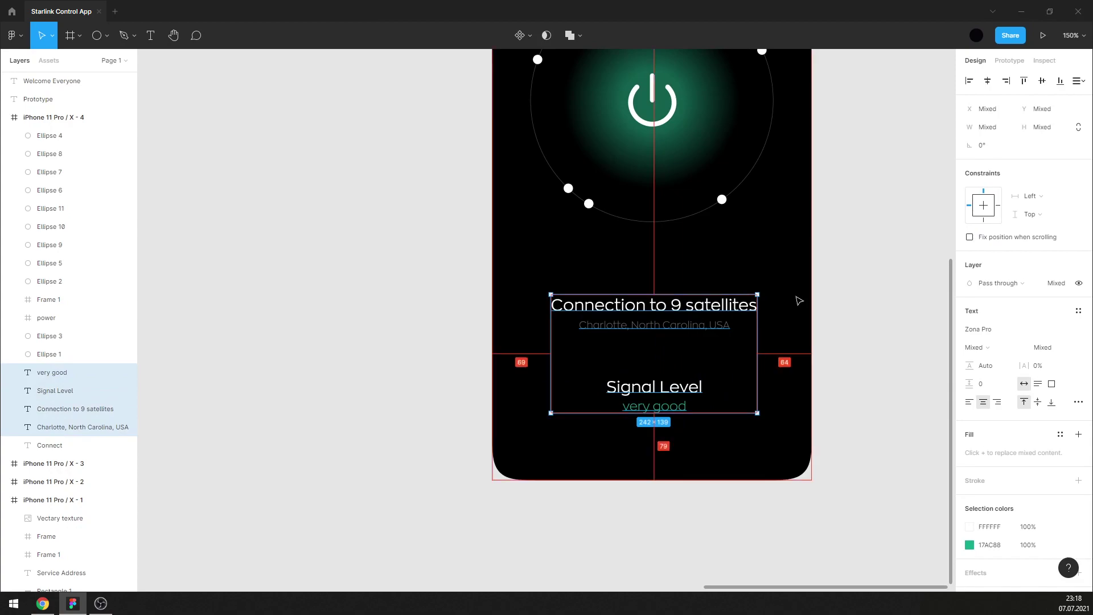
key("Left")
key("Left")
key("Left")
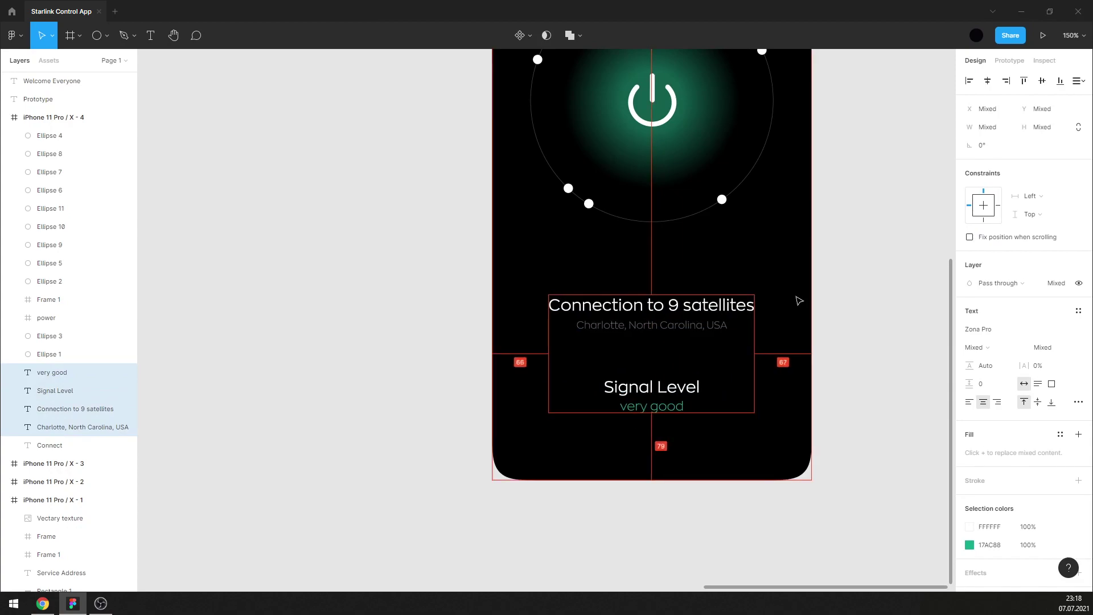
scroll(836, 293, "down", 3)
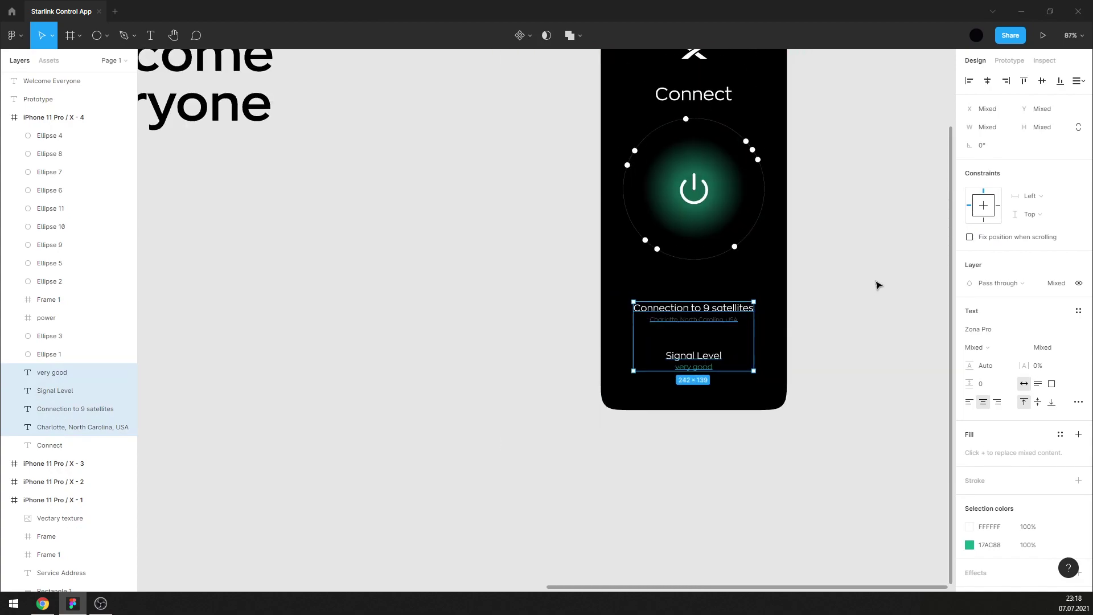
left_click(844, 346)
scroll(844, 345, "up", 2)
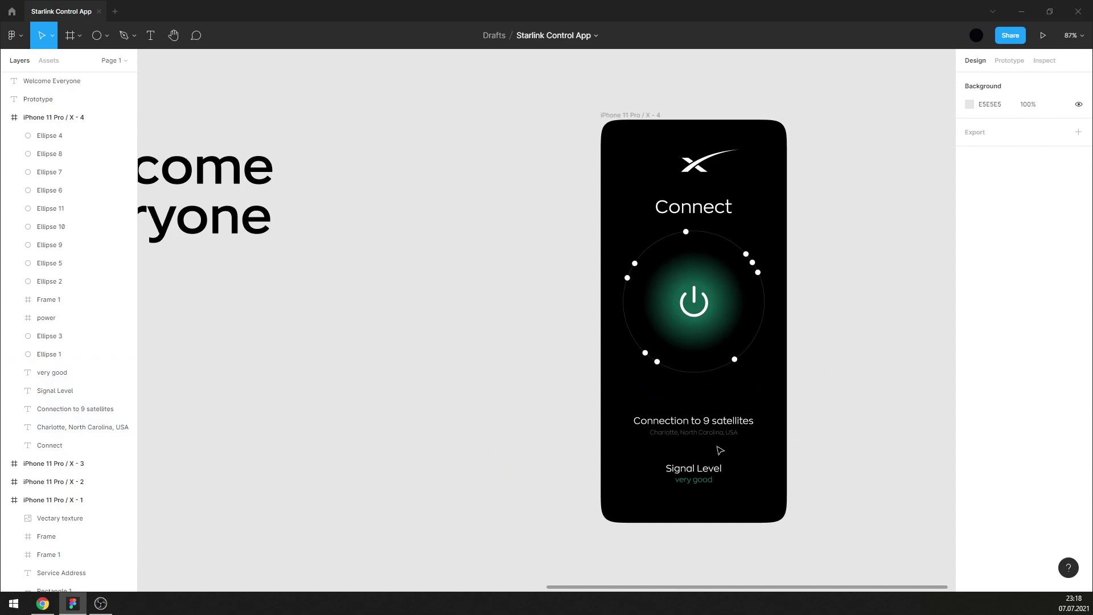
scroll(722, 467, "up", 3)
Shift the satellites and location text pair down toward Signal Level.
left_click_drag(749, 430, 724, 383)
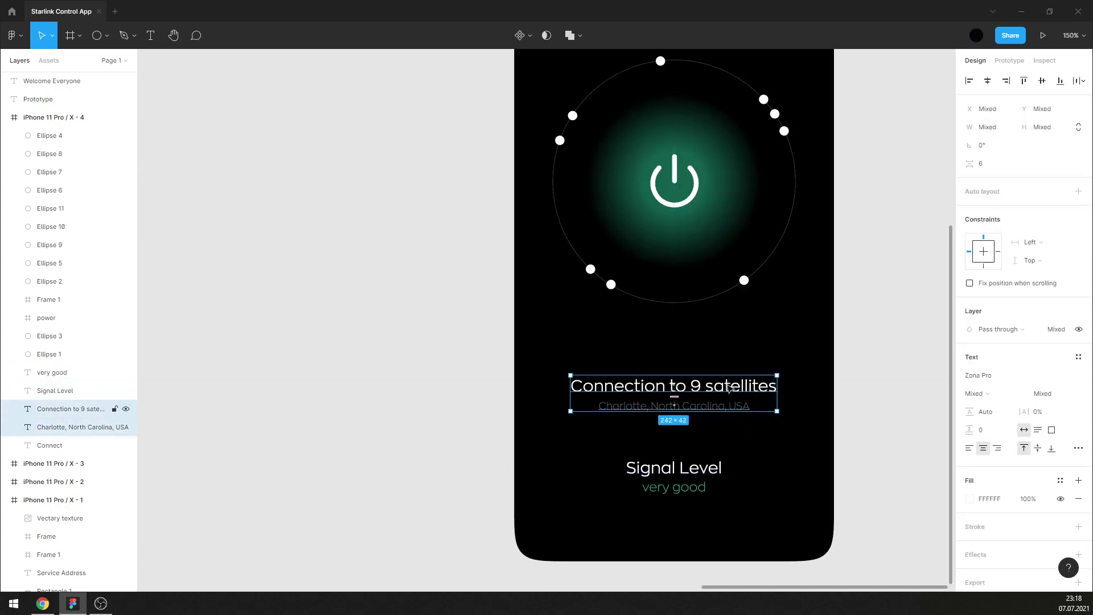
key("shift+Down")
left_click(881, 361)
left_click_drag(700, 517, 678, 447)
left_click(794, 452)
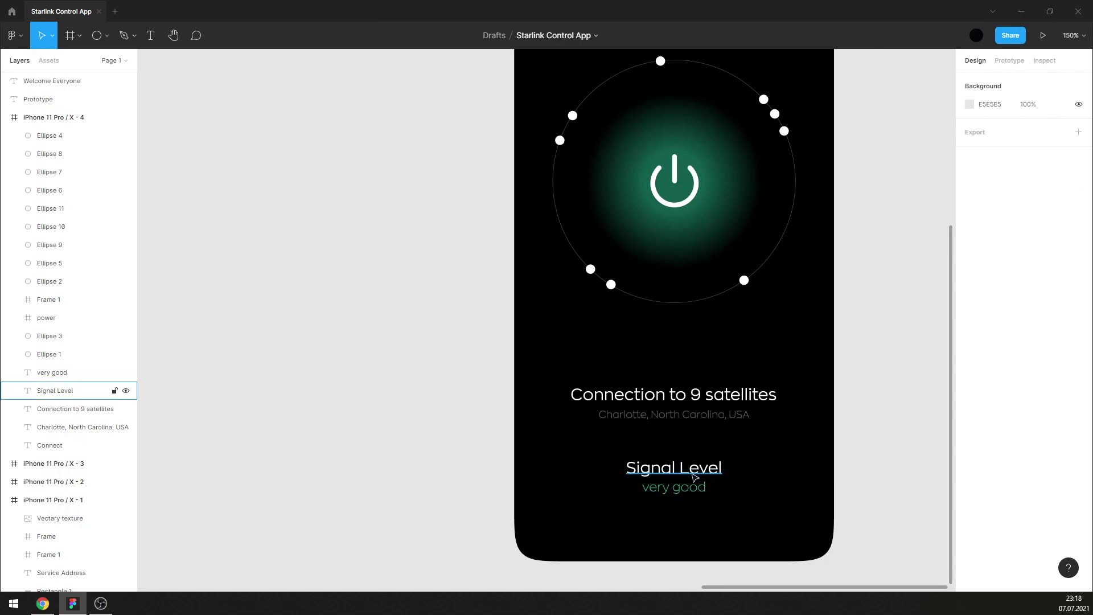
left_click(55, 390)
left_click(143, 102)
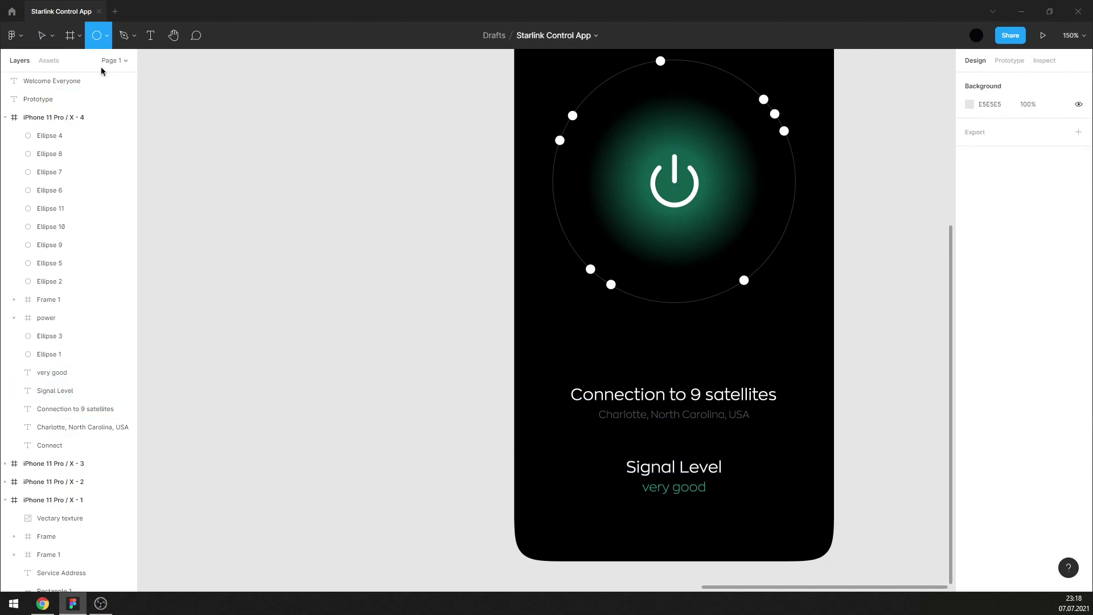
Draw a card rectangle over the Signal Level text and send it behind the texts.
left_click(107, 39)
left_click(90, 64)
left_click_drag(603, 510, 751, 444)
right_click(727, 466)
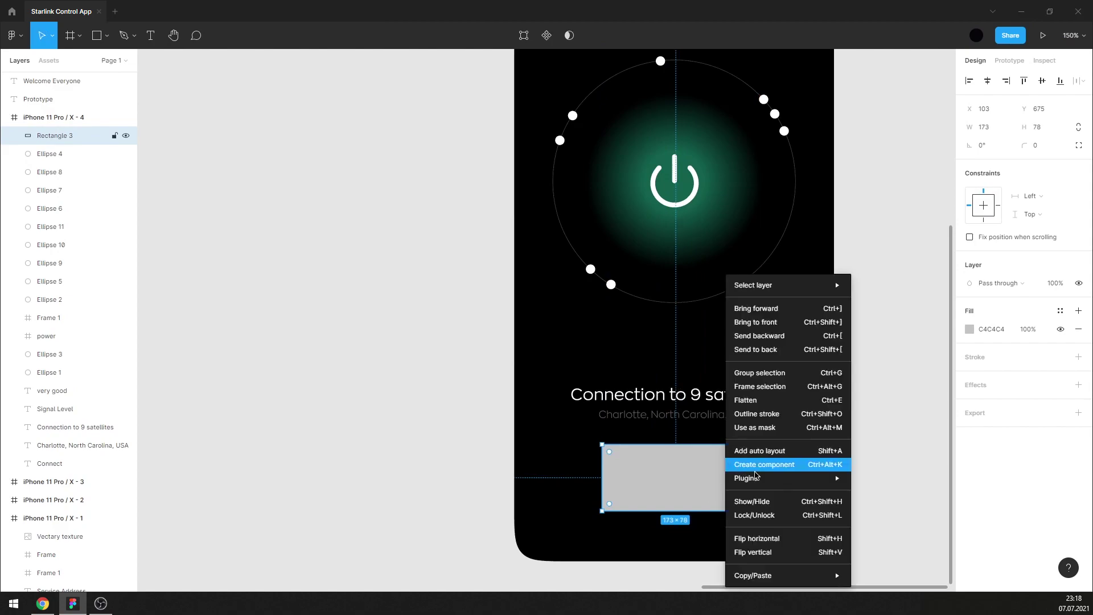
left_click(776, 349)
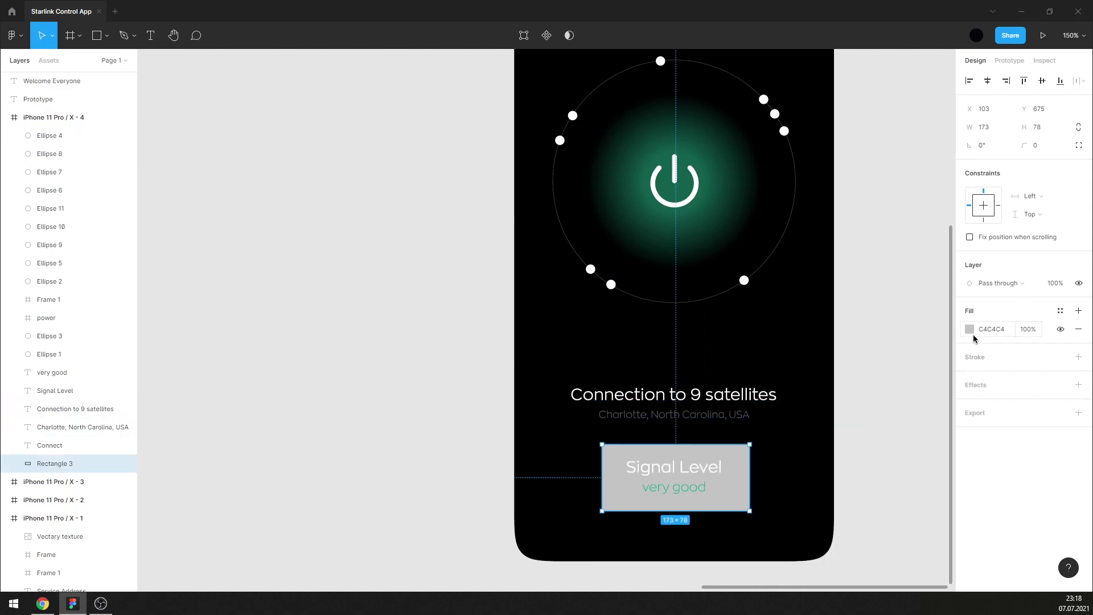
Fill the card with the design's dark green, adjusted slightly greener.
left_click(969, 331)
left_click(835, 464)
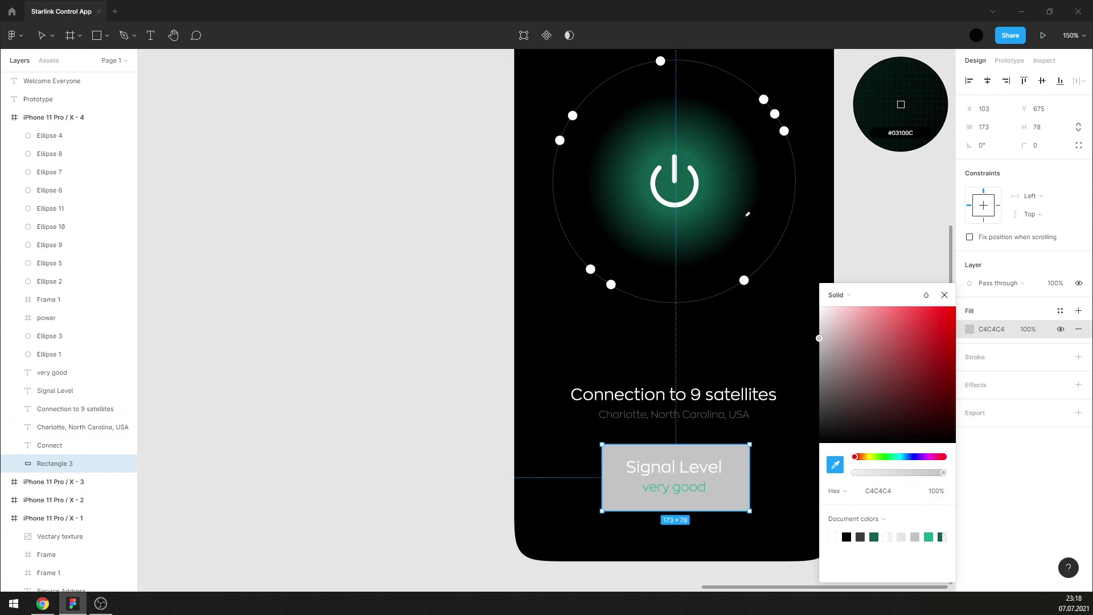
left_click(783, 227)
left_click(944, 294)
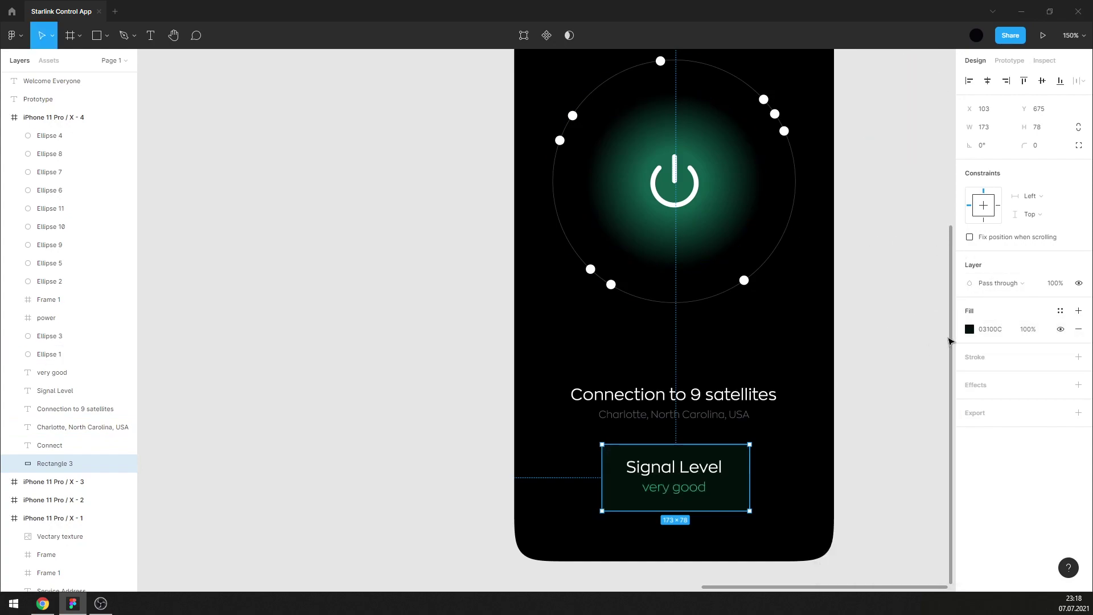
left_click(969, 329)
left_click_drag(931, 426, 932, 431)
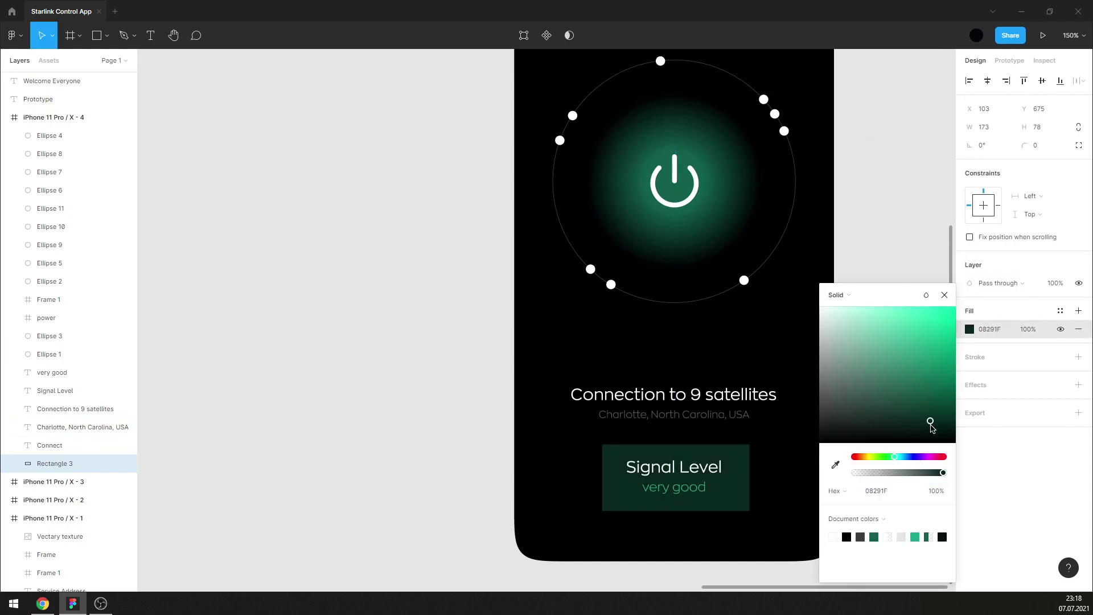
left_click(945, 294)
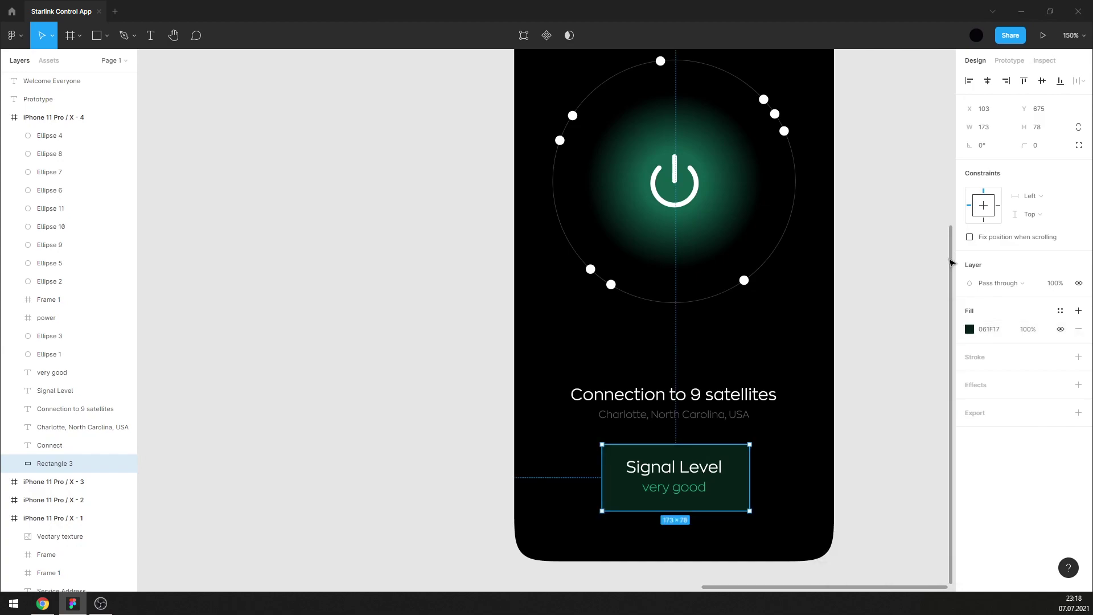
Give the card 21 px corners with 100% iOS smoothing and nudge it 2 px left.
left_click(1033, 145)
type("17")
key("Return")
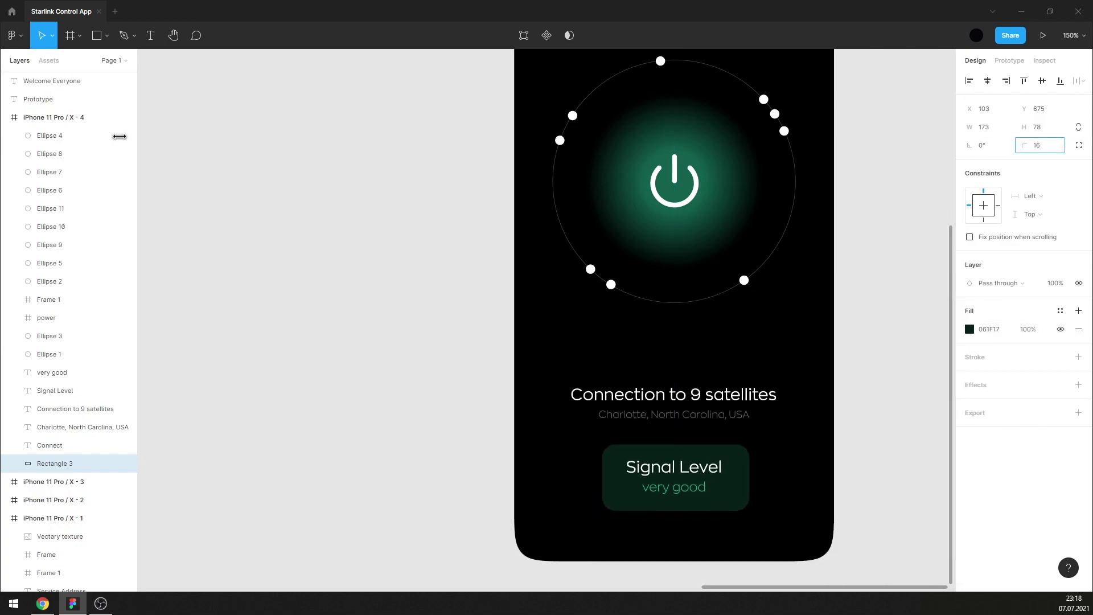
type("21")
key("Return")
left_click(1078, 145)
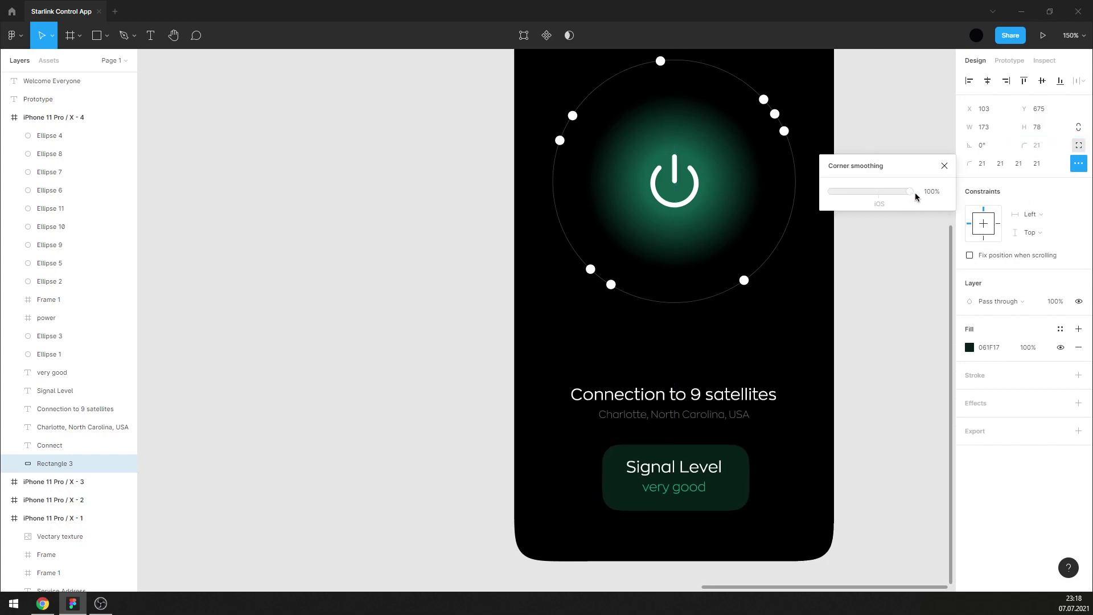
left_click(944, 166)
left_click(908, 226)
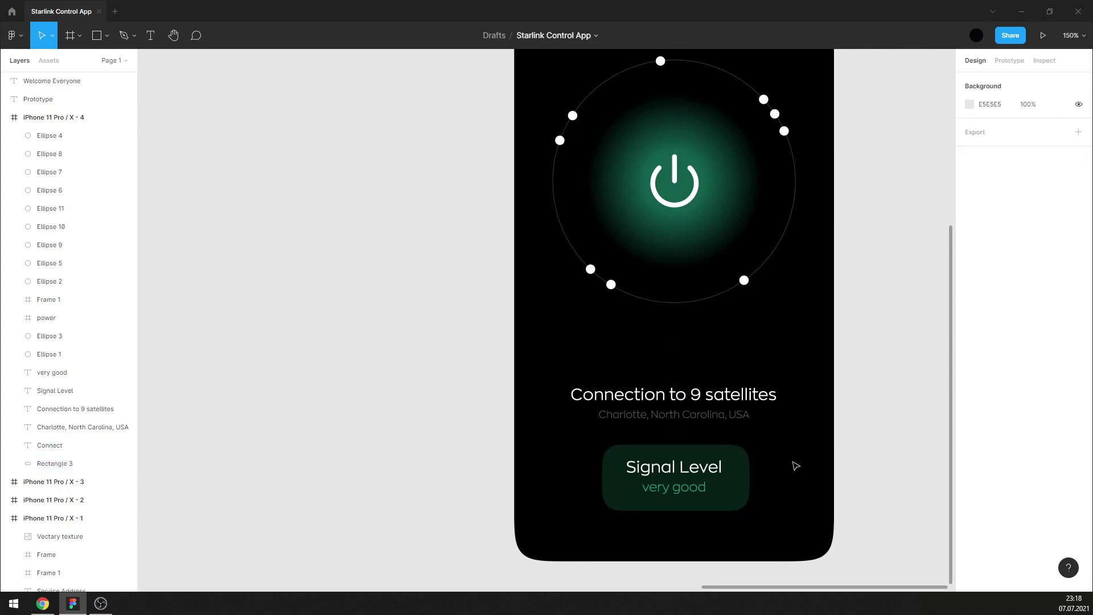
left_click(740, 472)
key("Left")
key("Left")
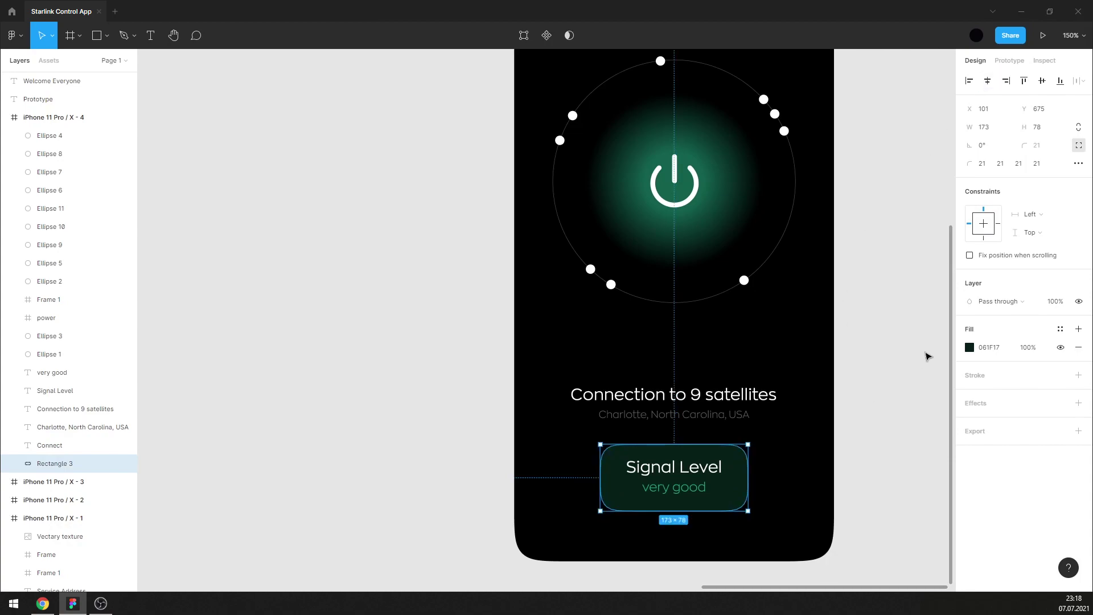
Nudge the Signal Level and very good texts down to centre them in the card.
left_click(794, 452)
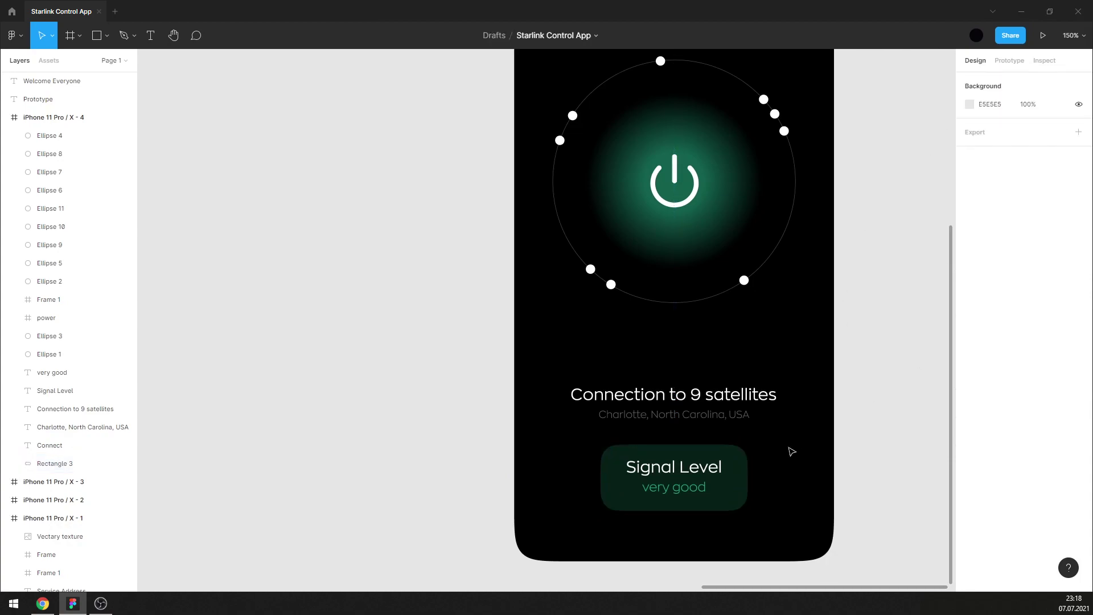
left_click(695, 474)
left_click(683, 487, "shift")
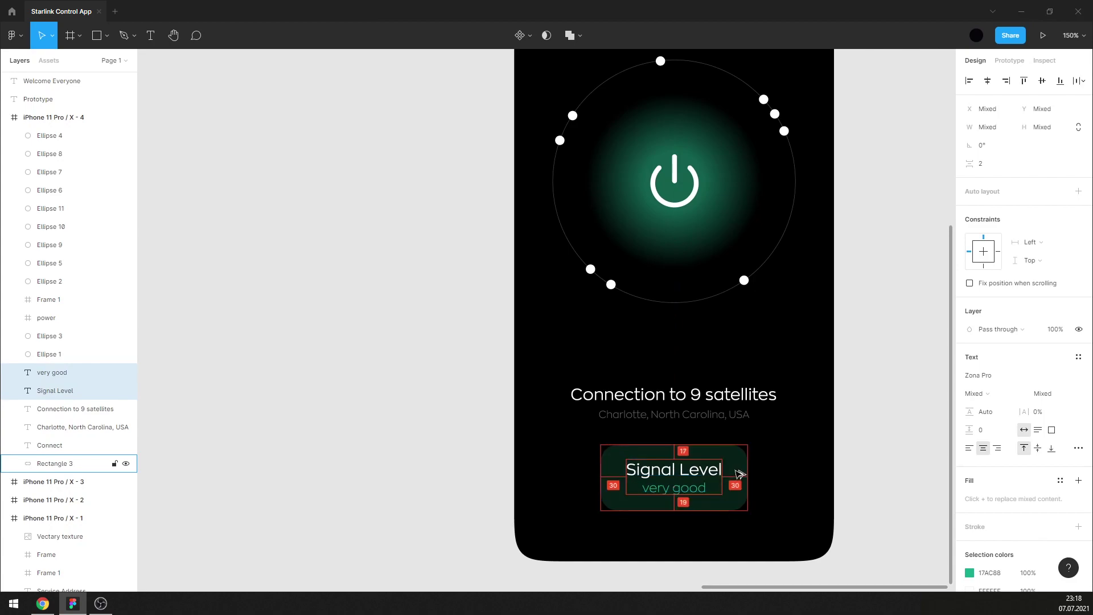
key("Down")
key("Down")
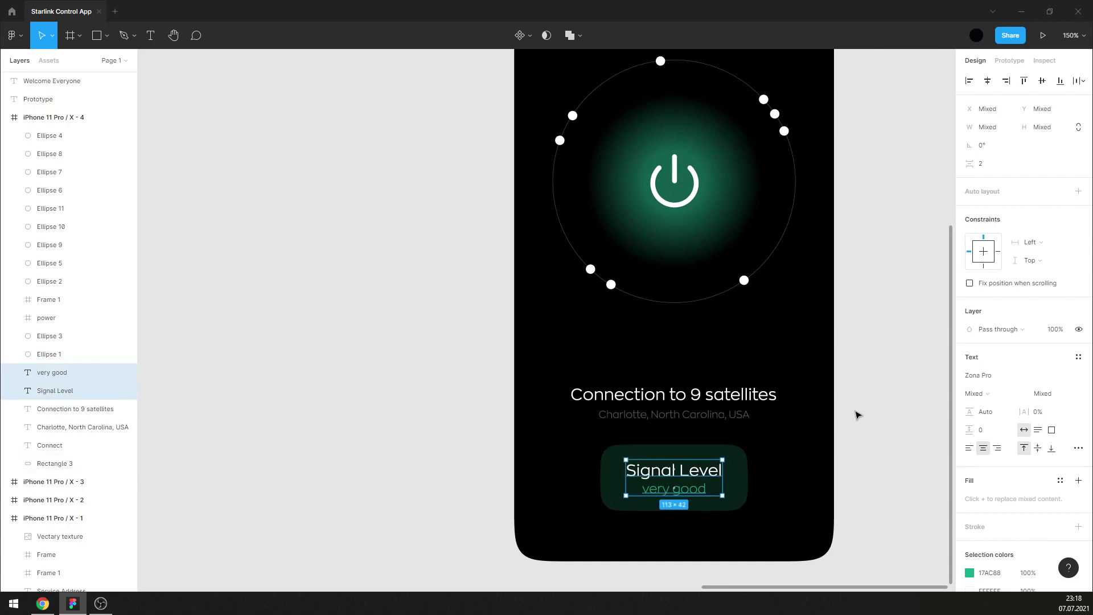
left_click(857, 415)
scroll(754, 426, "down", 3, "ctrl")
Darken the card's fill to hex 00150D.
left_click(747, 452)
scroll(747, 452, "up", 3, "ctrl")
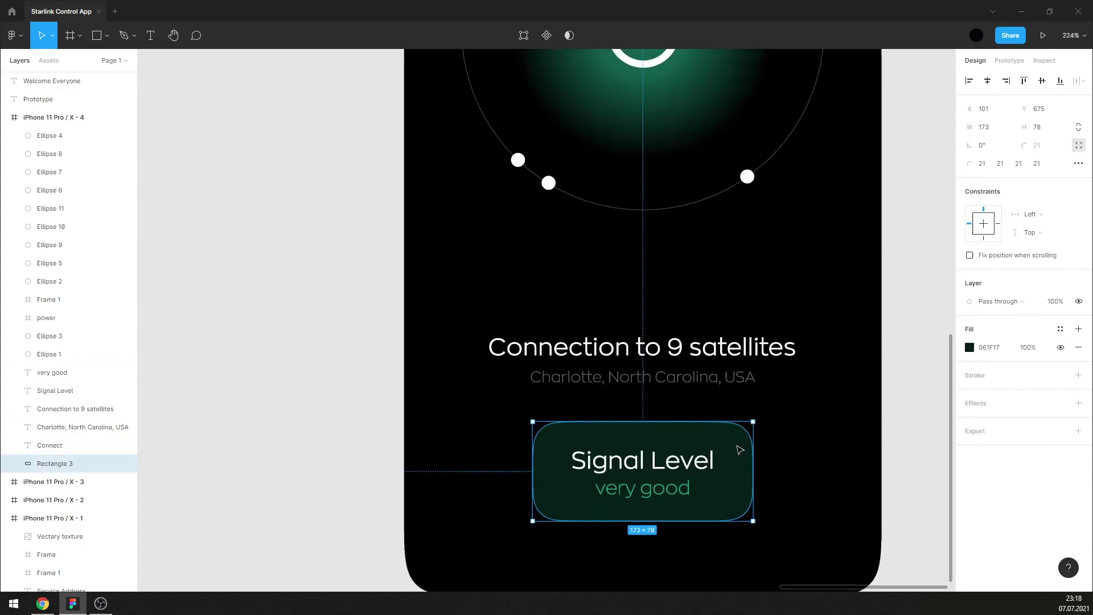
left_click(985, 352)
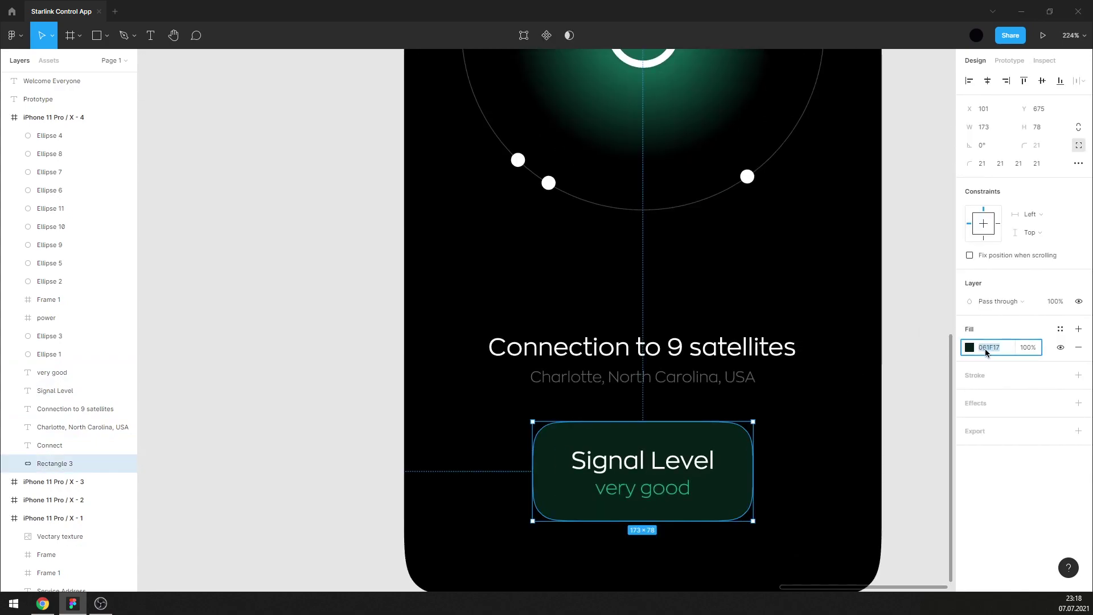
type("00160E")
key("Return")
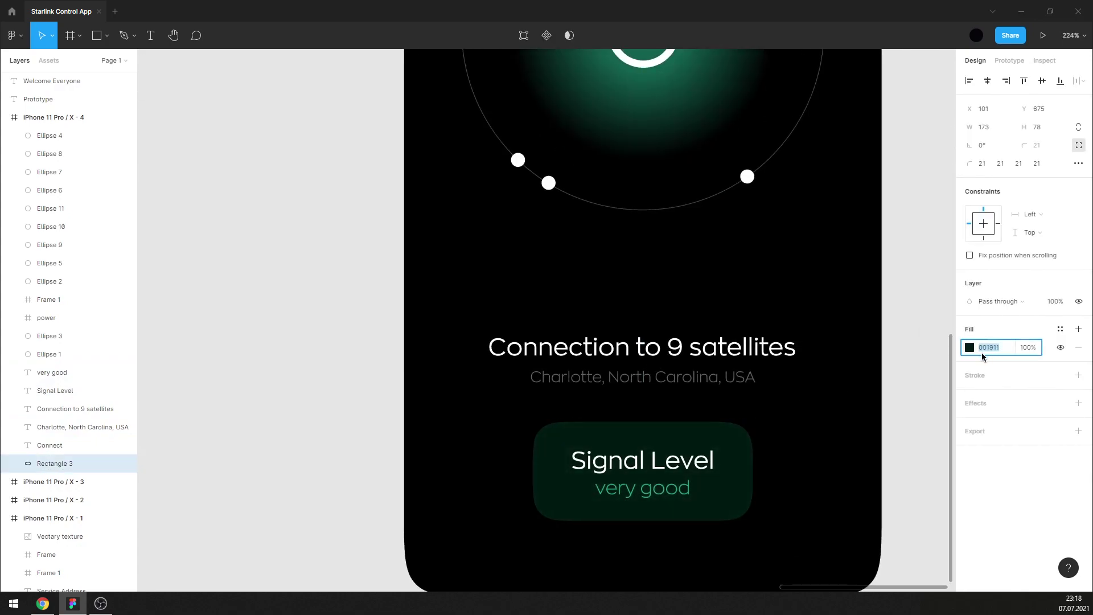
key("Down")
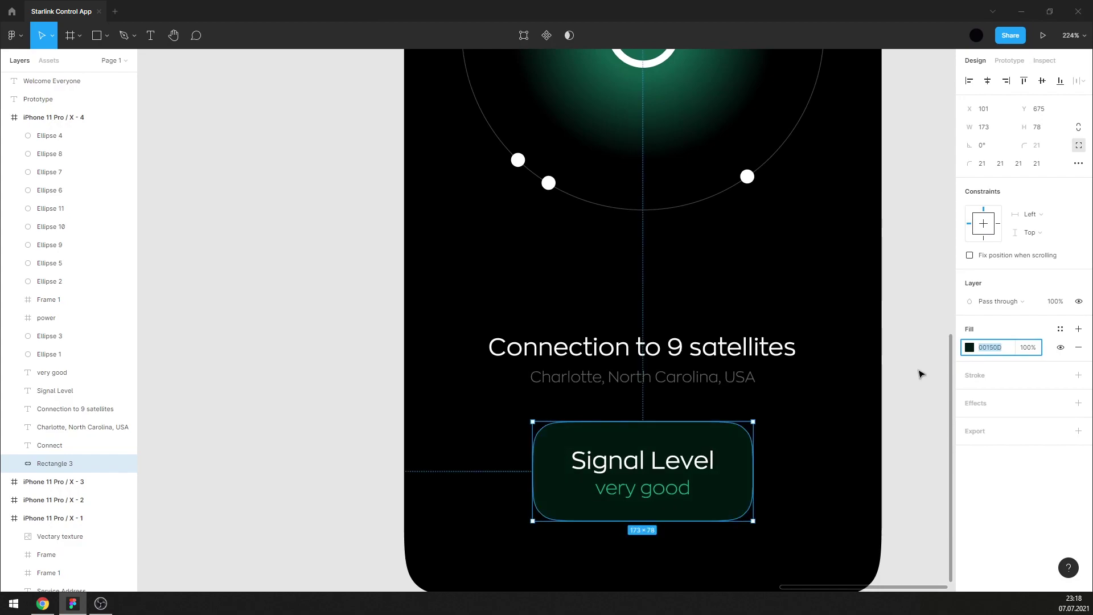
left_click(921, 374)
scroll(763, 371, "down", 5, "ctrl")
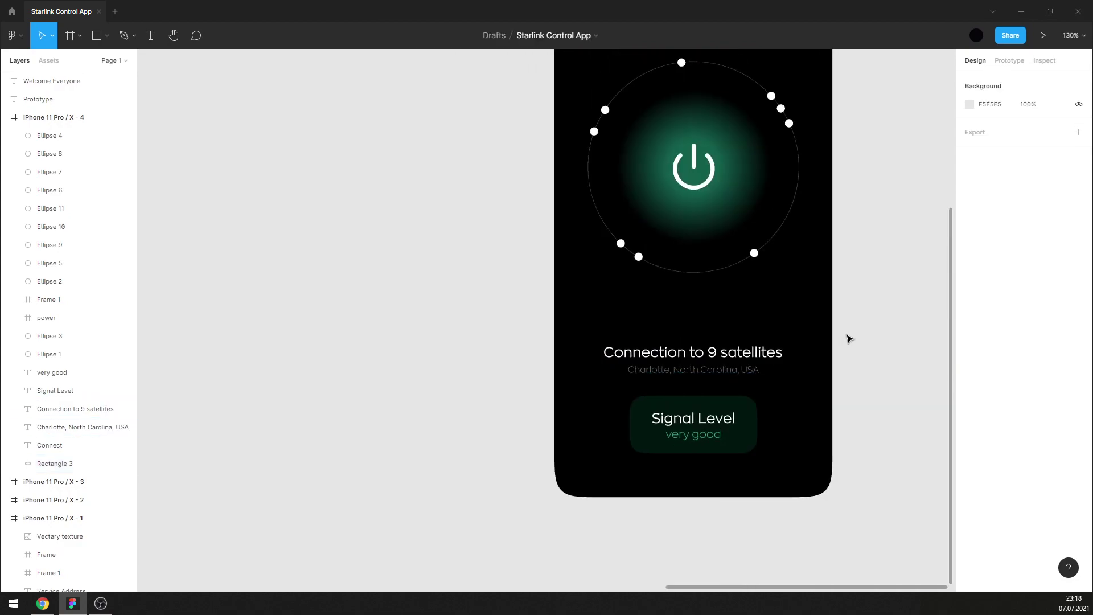
Move the Connection to 9 satellites and location texts up about 26 px.
scroll(740, 364, "down", 2, "ctrl")
scroll(753, 360, "up", 1)
scroll(774, 409, "up", 1, "ctrl")
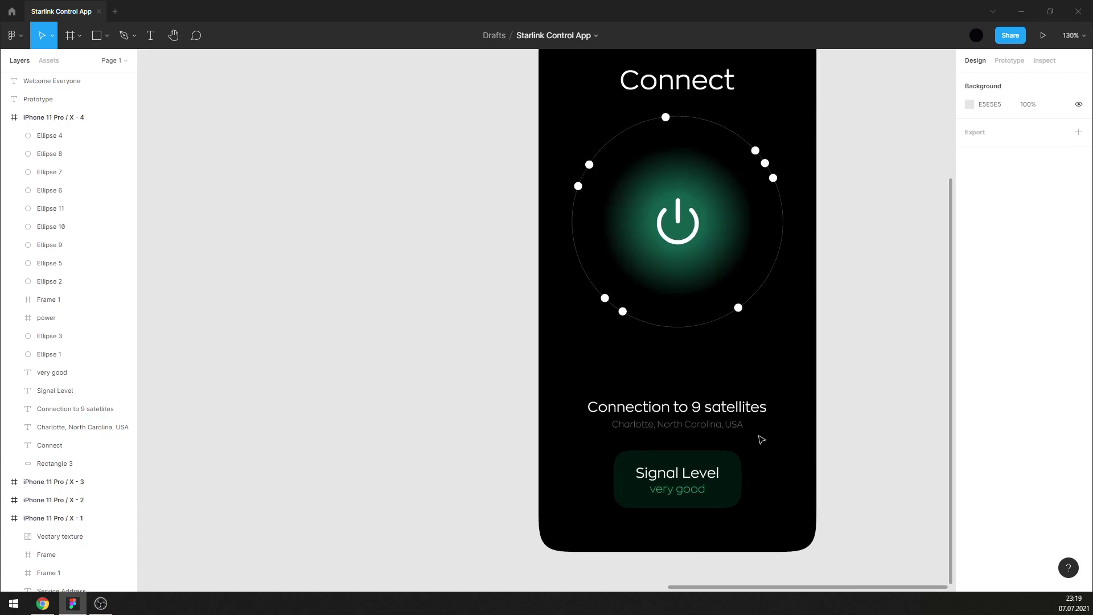
left_click(743, 426)
left_click(756, 410, "shift")
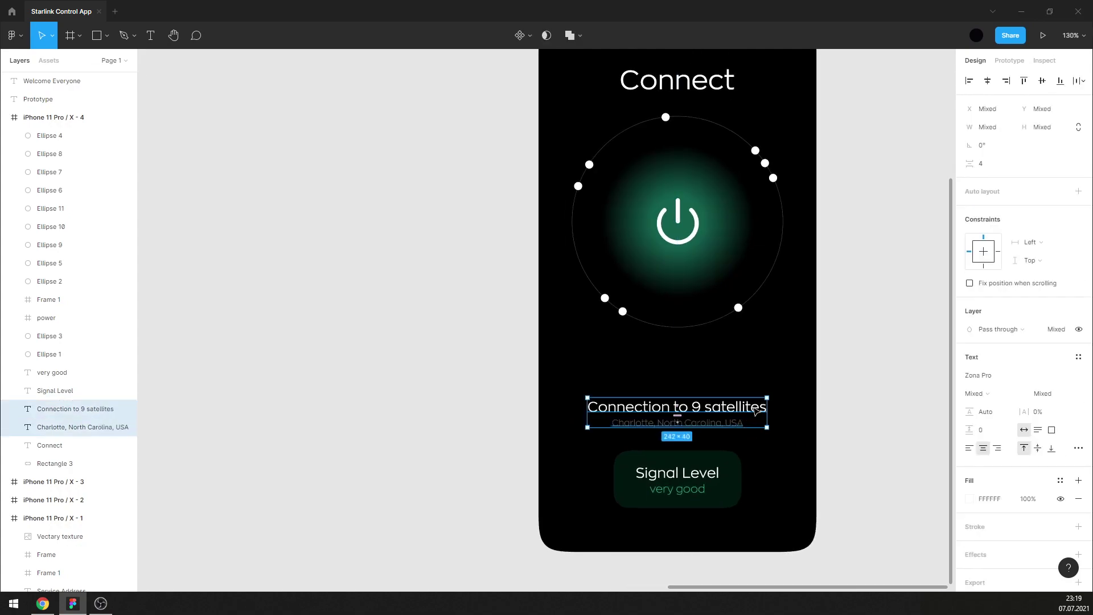
key("shift+Up")
key("shift+Up")
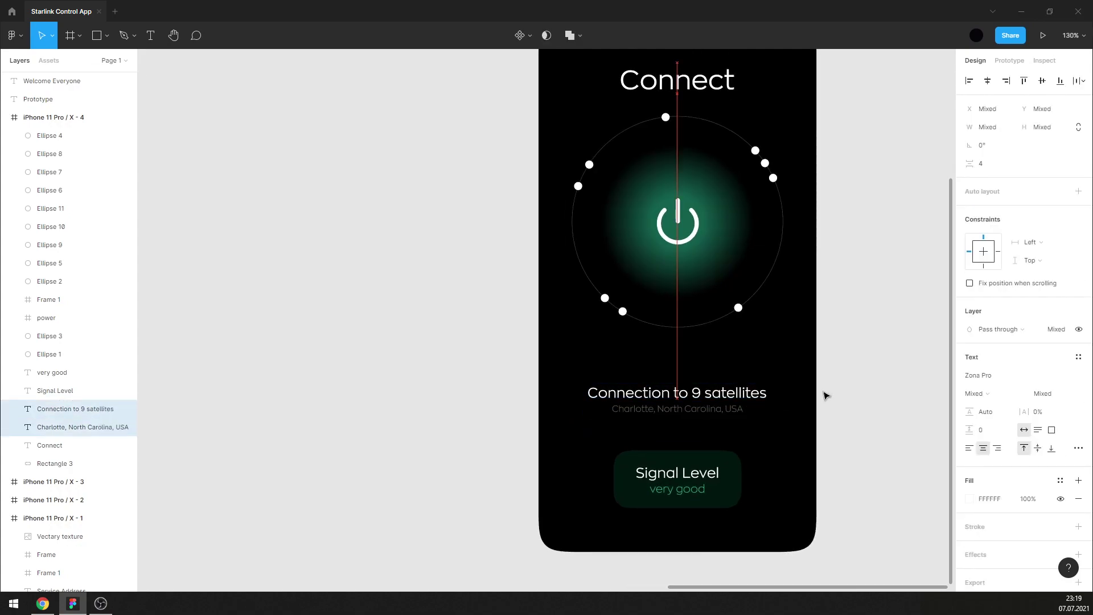
left_click(884, 390)
left_click(754, 402)
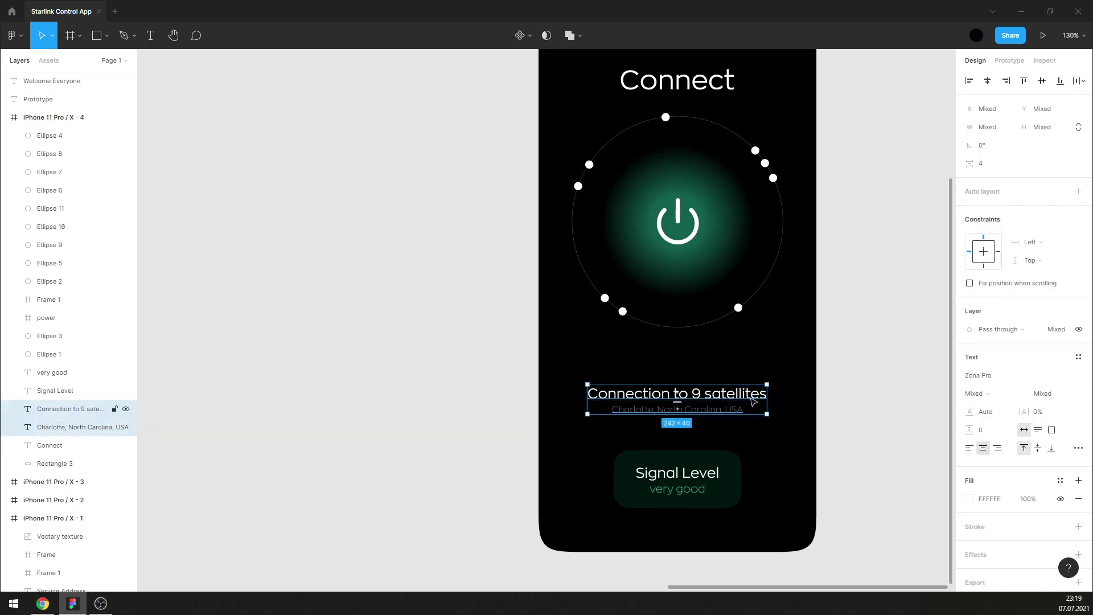
left_click(876, 372)
scroll(658, 376, "down", 3, "ctrl")
scroll(723, 295, "up", 1, "ctrl")
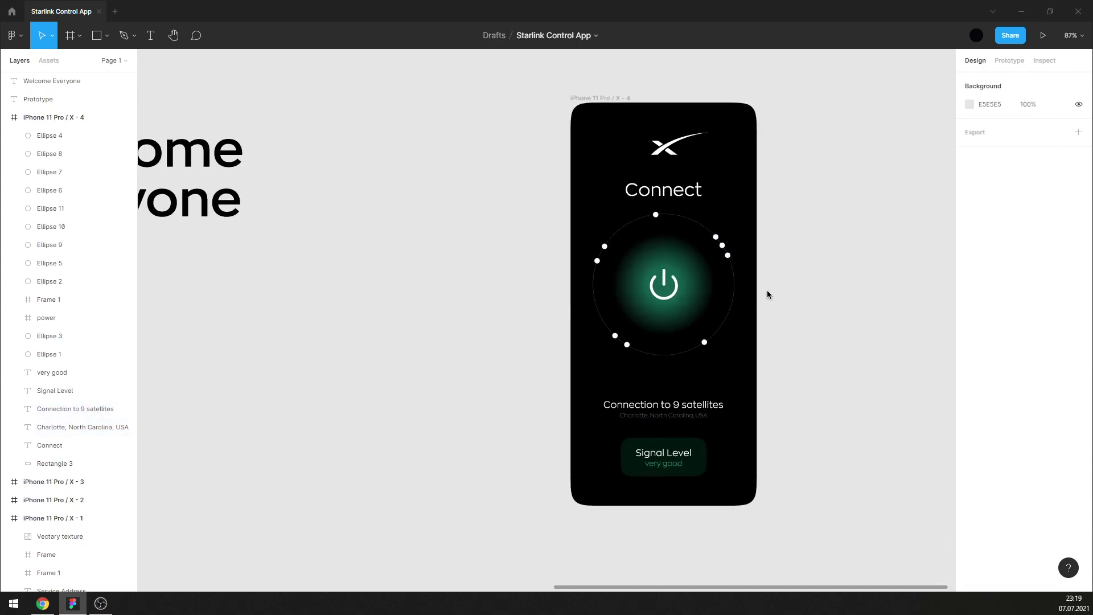
Move the power dial with its orbit ring and dots down about 9 px.
left_click_drag(742, 377, 581, 207)
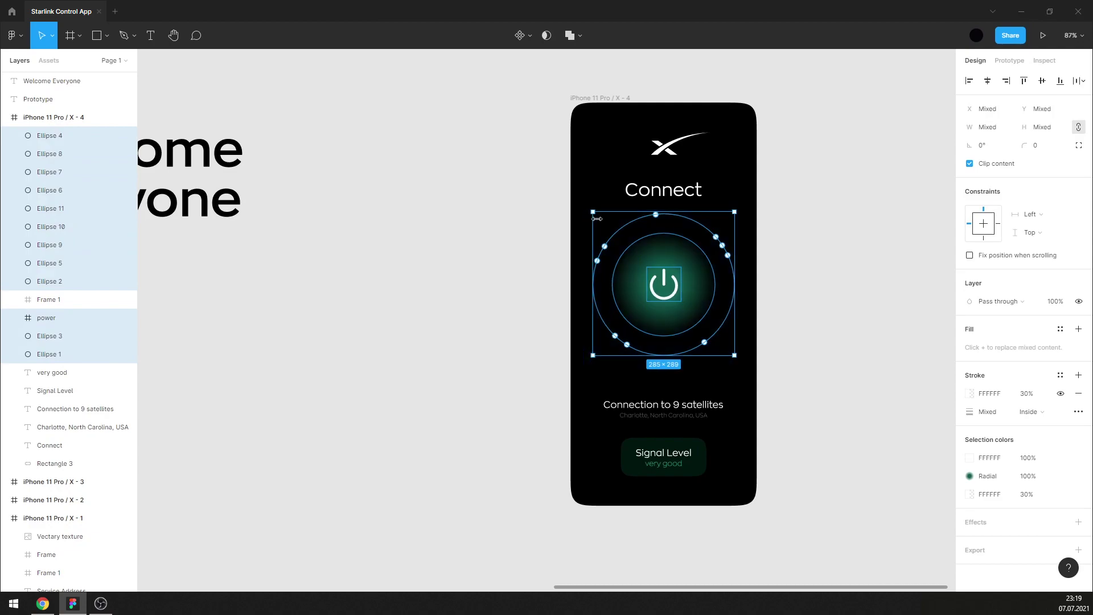
key("shift+Down")
key("Up")
key("Up")
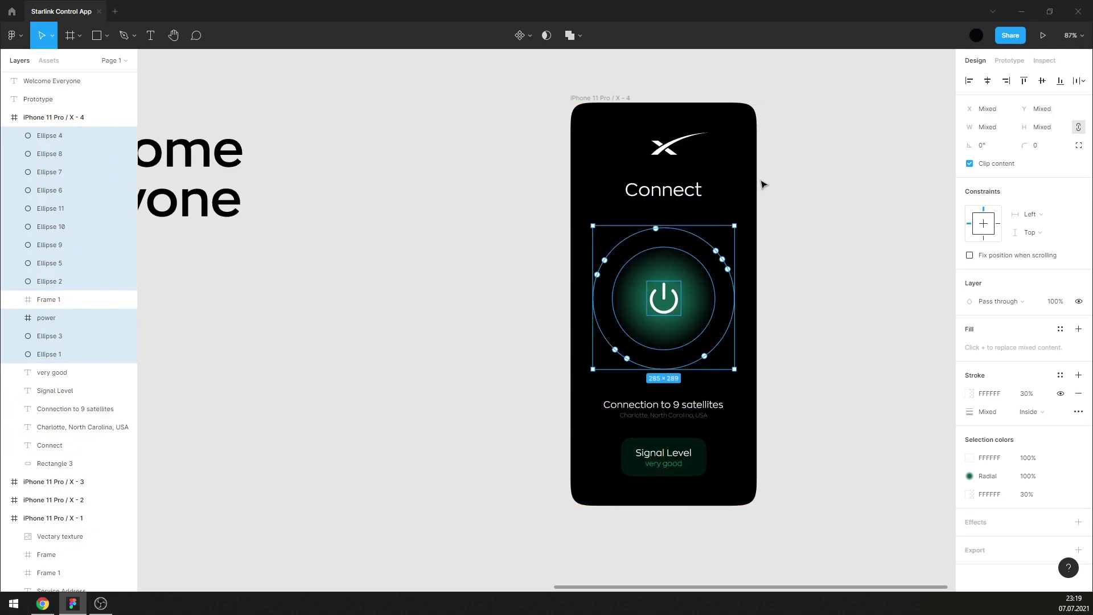
key("Down")
key("Down")
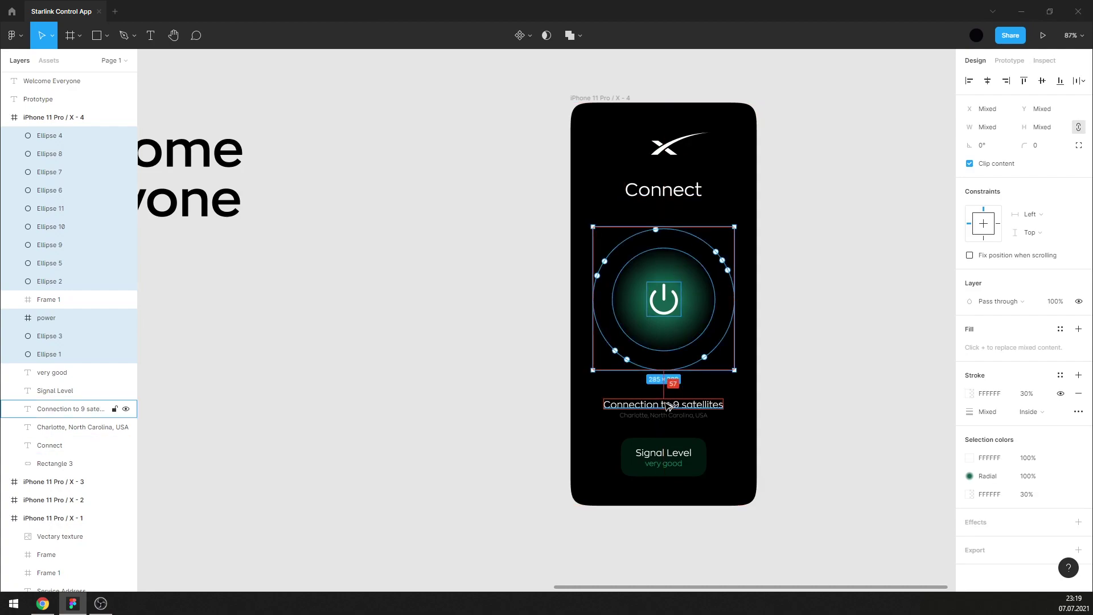
left_click(820, 356)
scroll(898, 310, "down", 5)
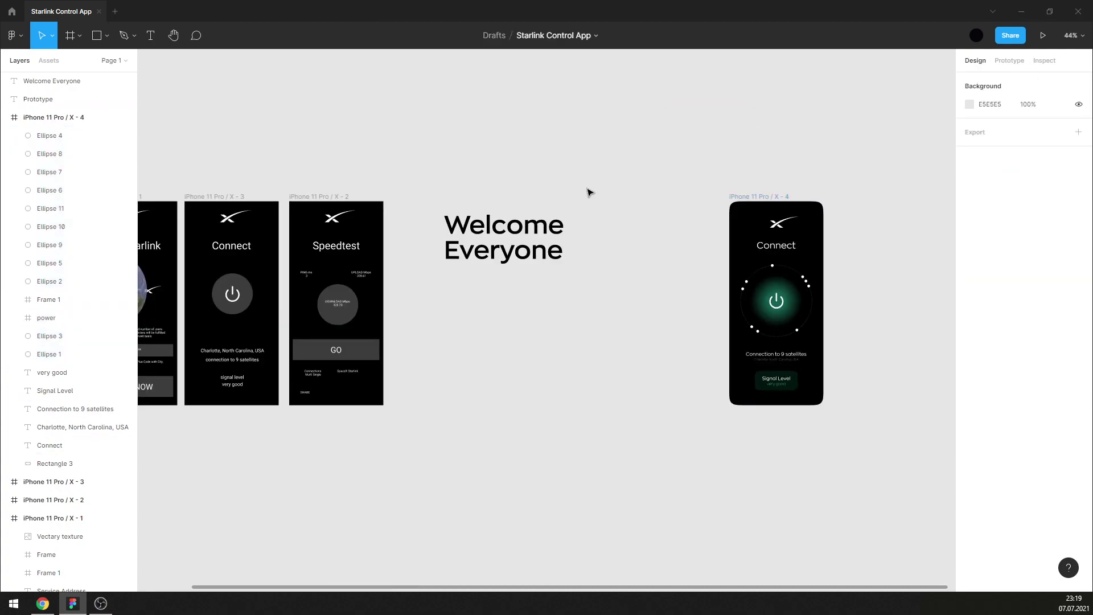
Delete the Welcome Everyone heading and duplicate the Connect frame beside it as X - 5.
left_click(512, 236)
key("Delete")
left_click_drag(778, 198, 669, 197)
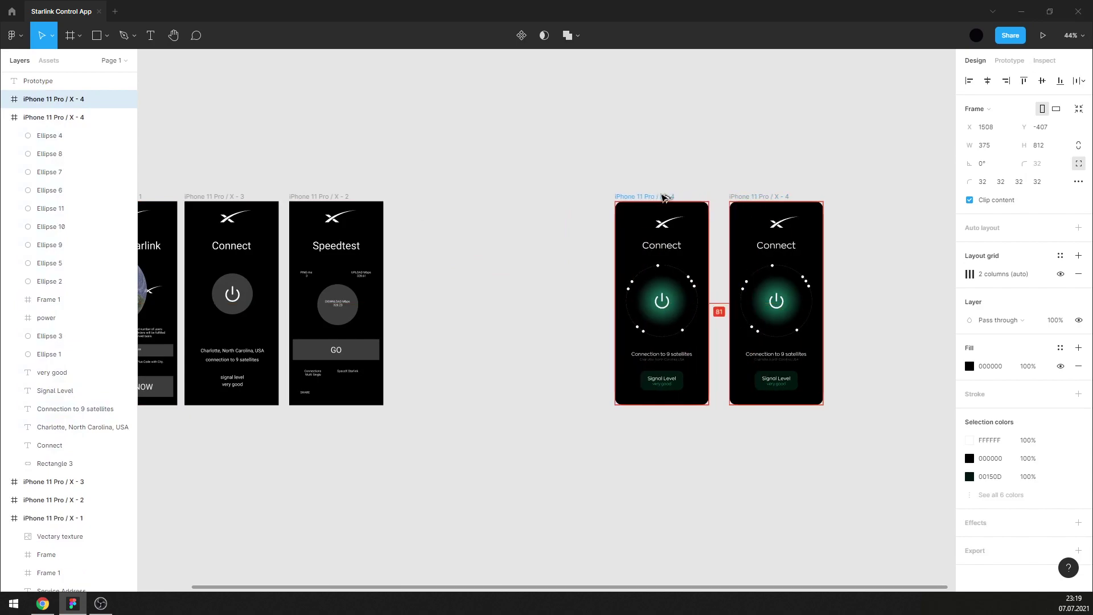
scroll(832, 298, "up", 1)
scroll(833, 298, "up", 6)
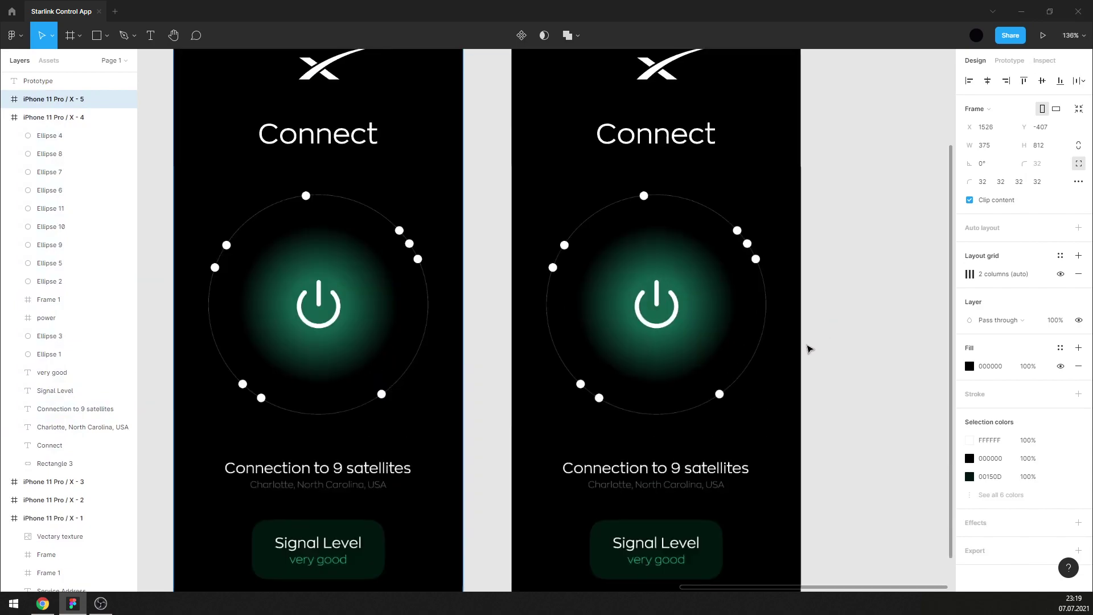
scroll(809, 346, "up", 2)
left_click(690, 409)
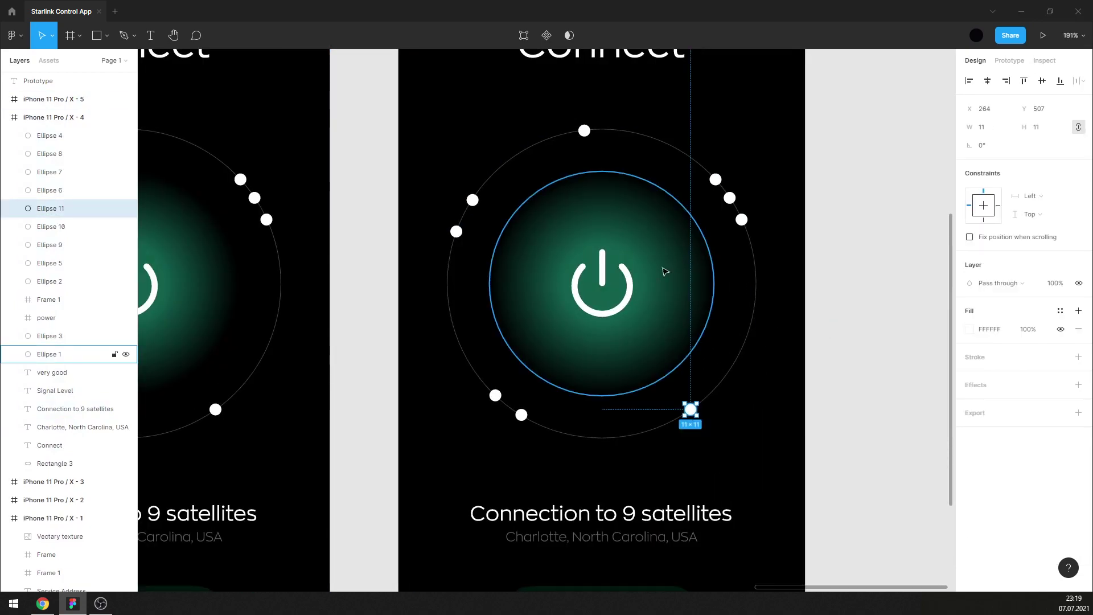
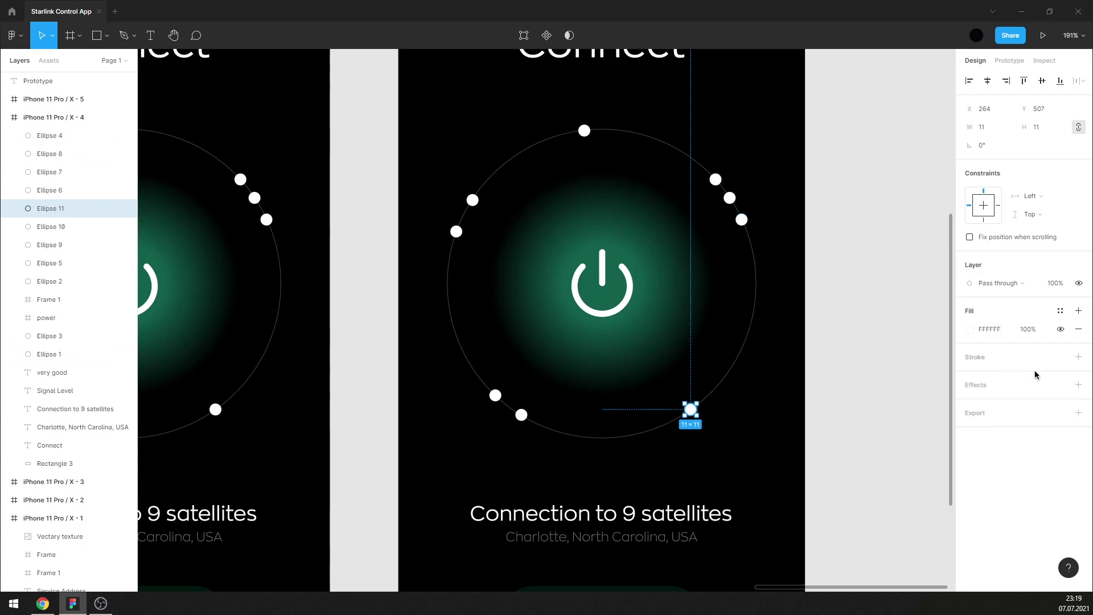
Add a white (FFFFFF) drop shadow to the small dot with a vertical offset of 0.
left_click(1077, 385)
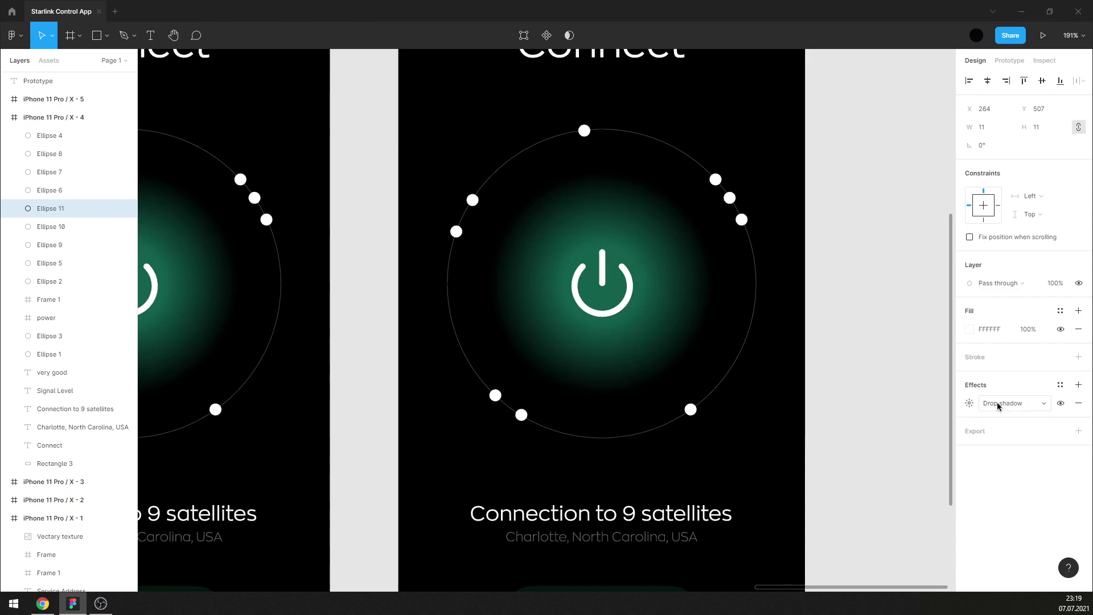
left_click(969, 403)
left_click(838, 469)
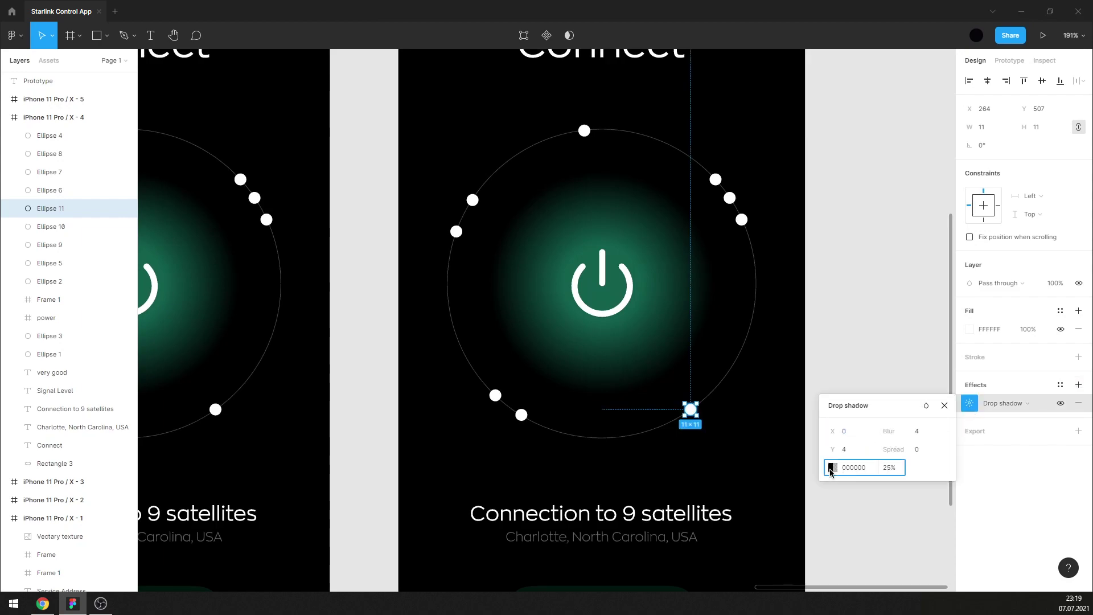
type("FFFFFF")
key("Return")
left_click(807, 294)
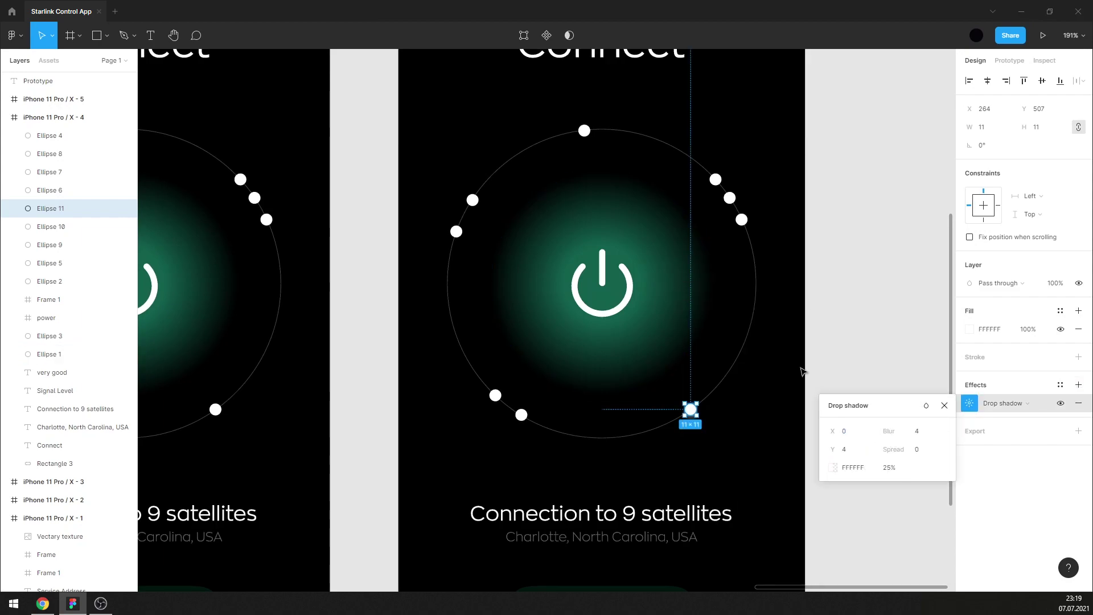
scroll(805, 370, "up", 3)
scroll(697, 453, "down", 3)
scroll(705, 369, "up", 5)
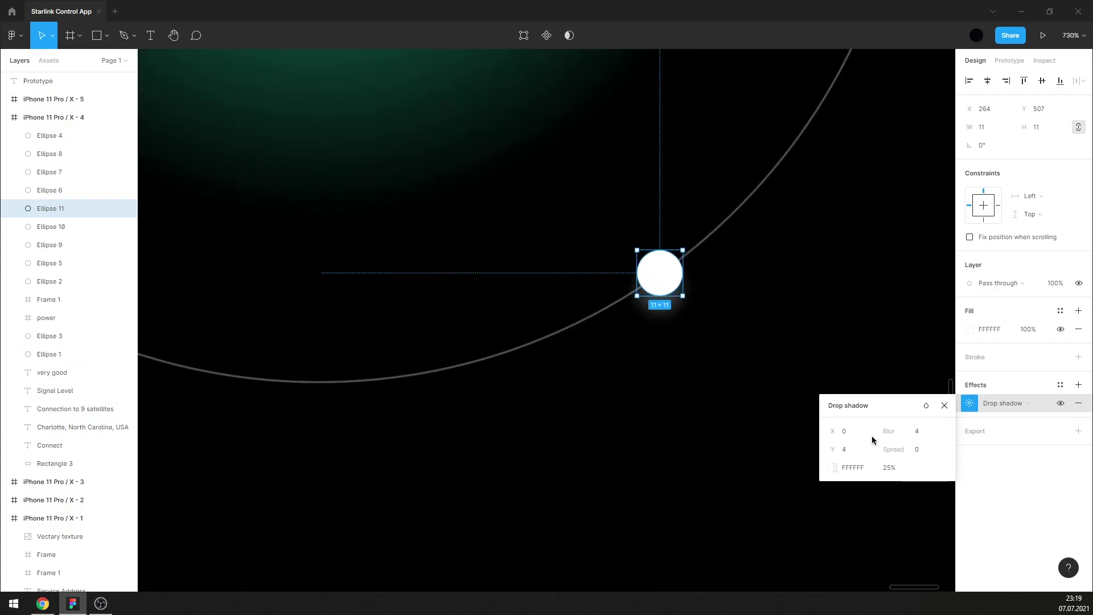
left_click(847, 453)
type("0")
key("Return")
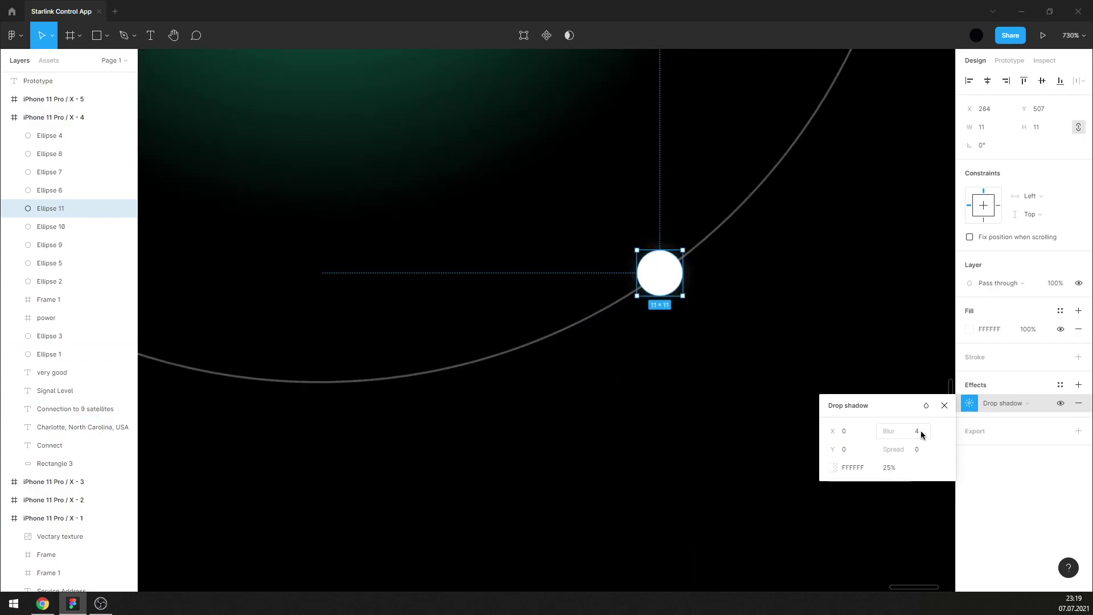
Set the dot's shadow to blur 10 at 100% opacity.
left_click(891, 468)
type("7")
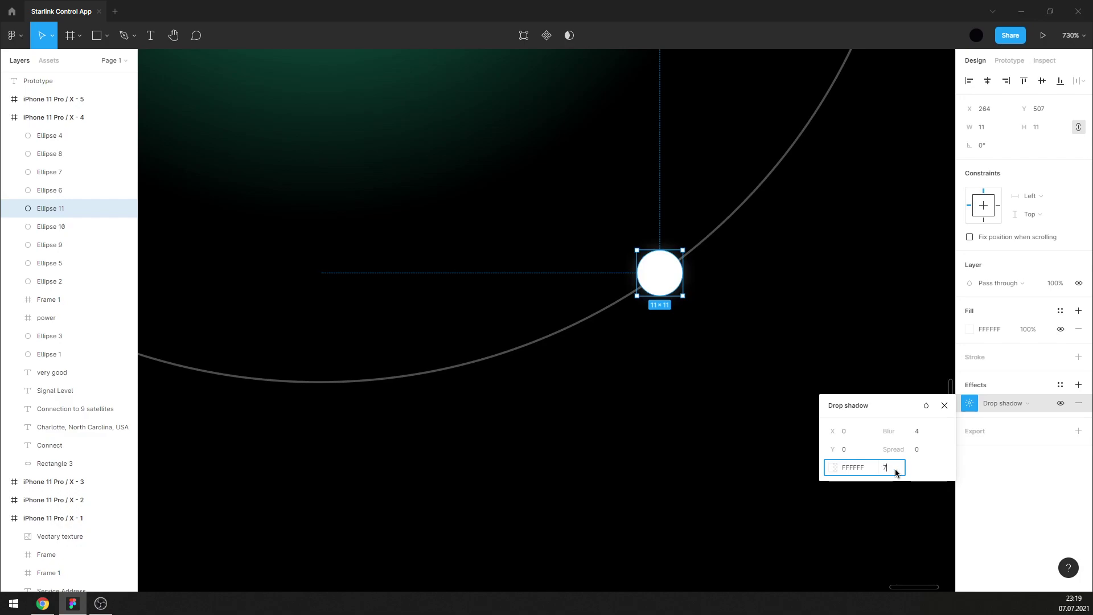
type("0")
key("Return")
left_click(916, 431)
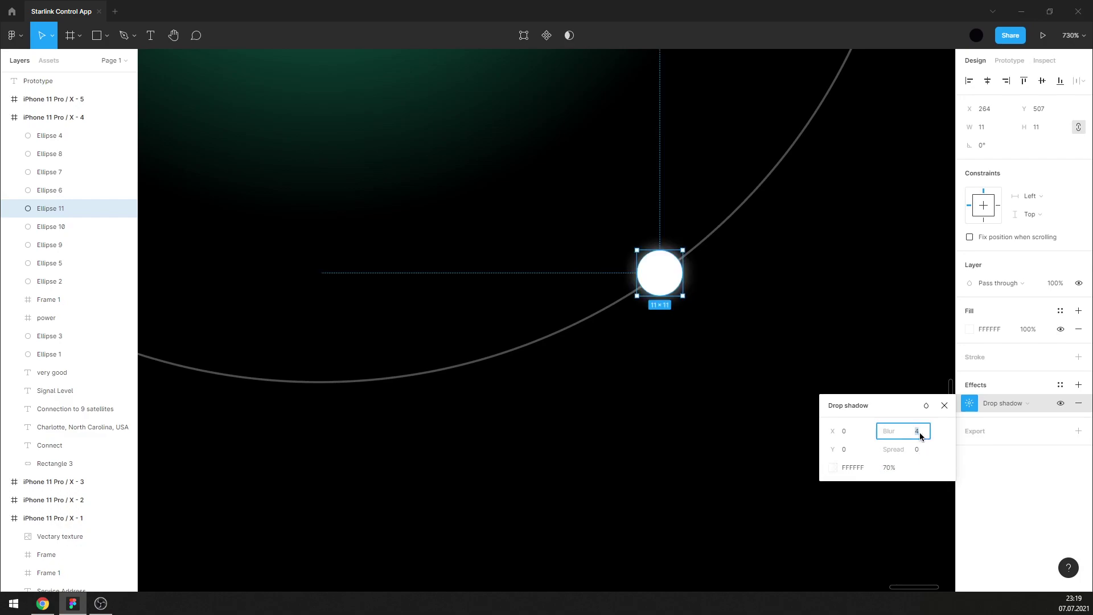
type("20")
key("Return")
left_click(920, 436)
type("10")
key("Return")
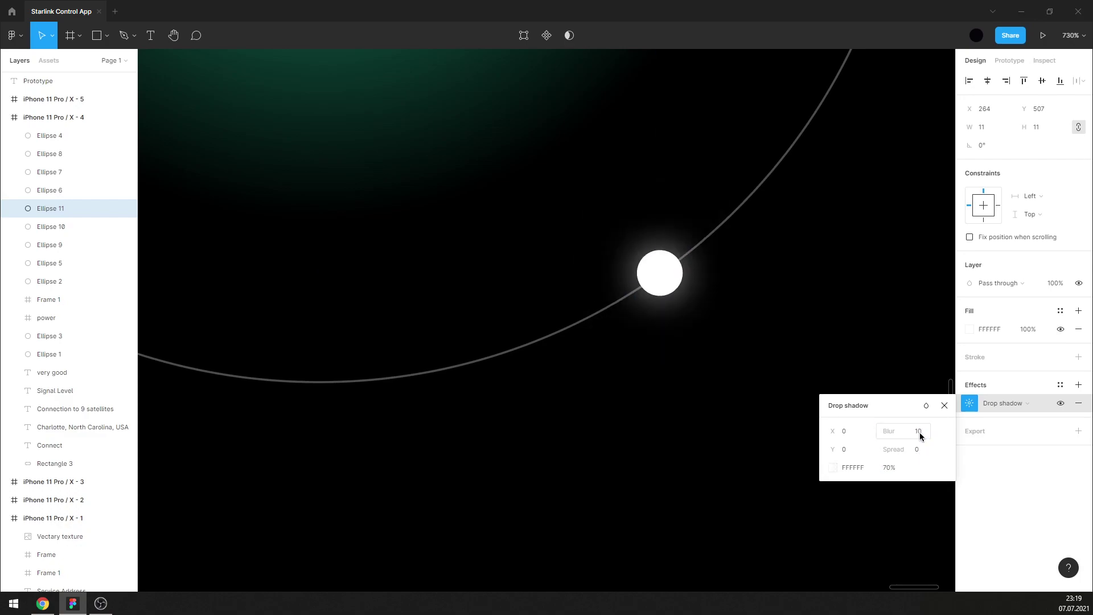
left_click(889, 467)
type("100")
key("Return")
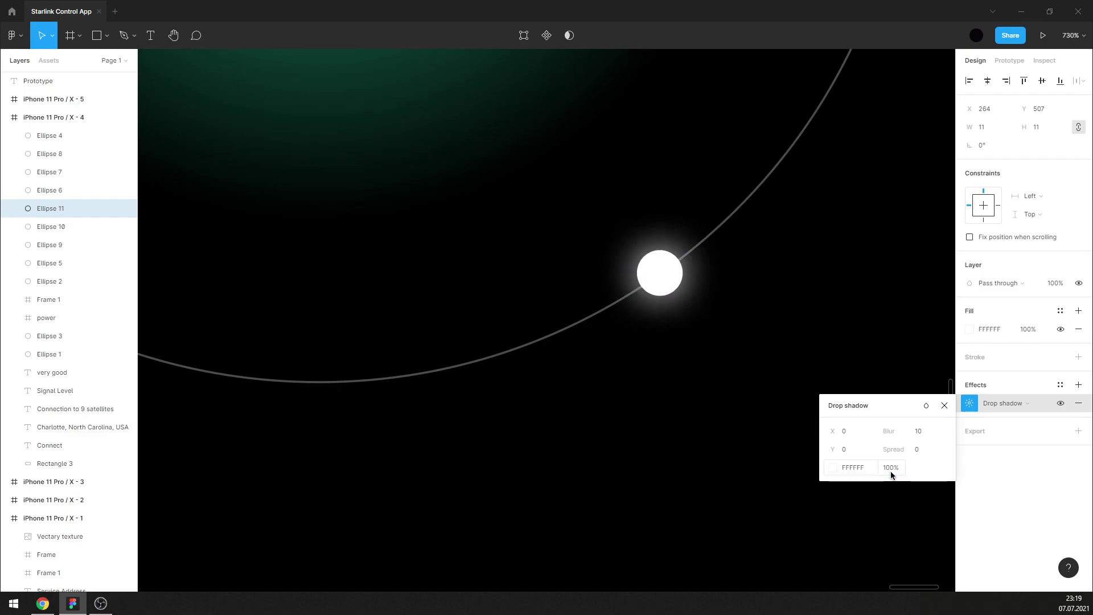
left_click(944, 405)
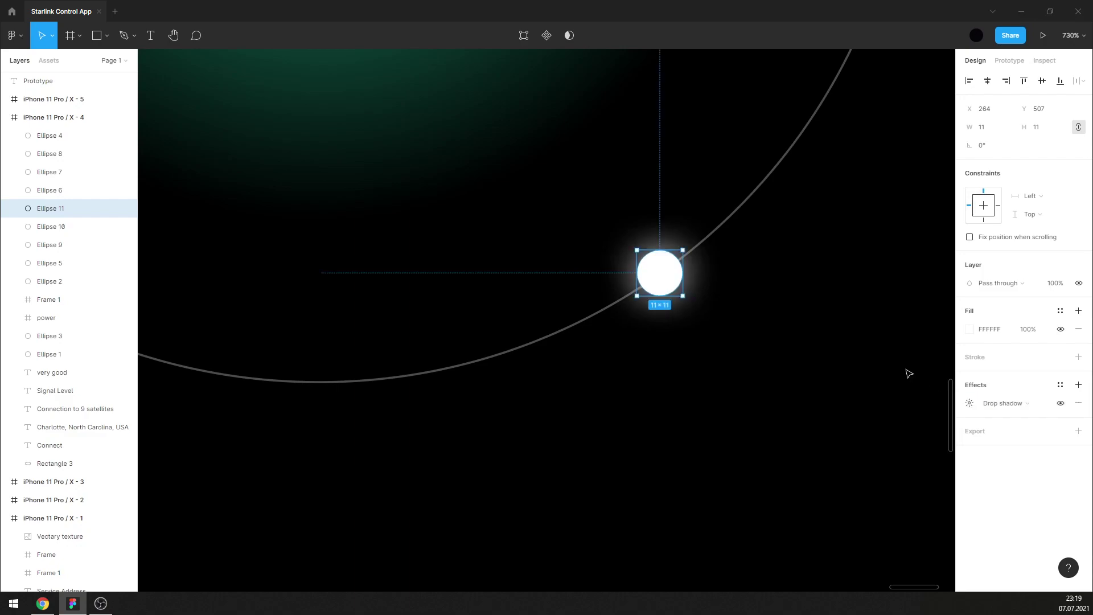
Shrink the glowing dot to 7×7 and settle its drop-shadow blur at 9.
left_click_drag(682, 250, 673, 257)
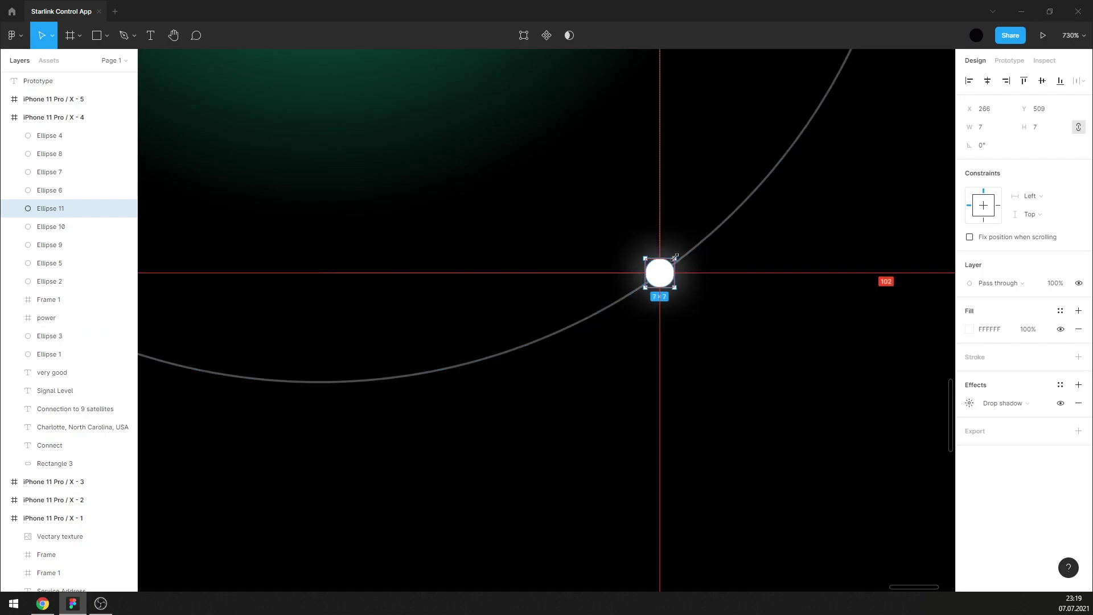
left_click(969, 404)
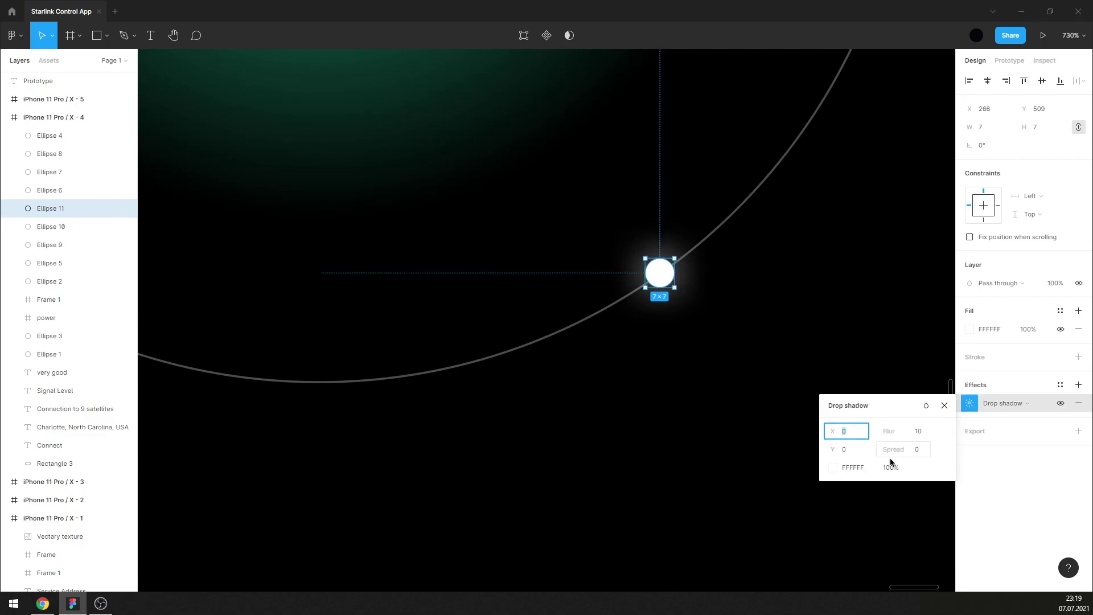
left_click(926, 431)
type("20")
key("Return")
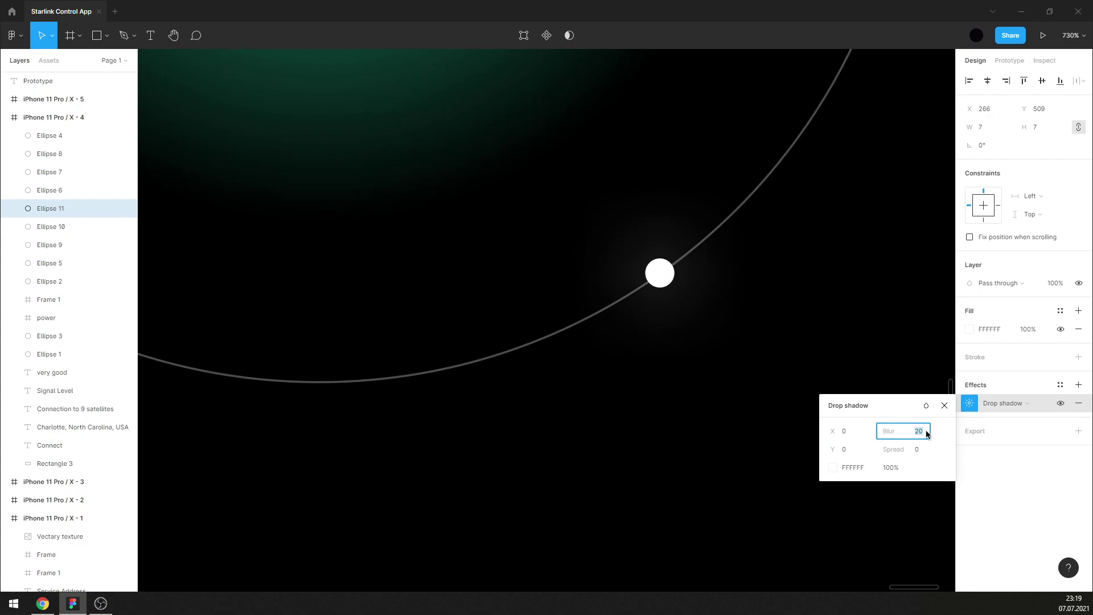
type("10")
key("Return")
key("Down")
key("Down")
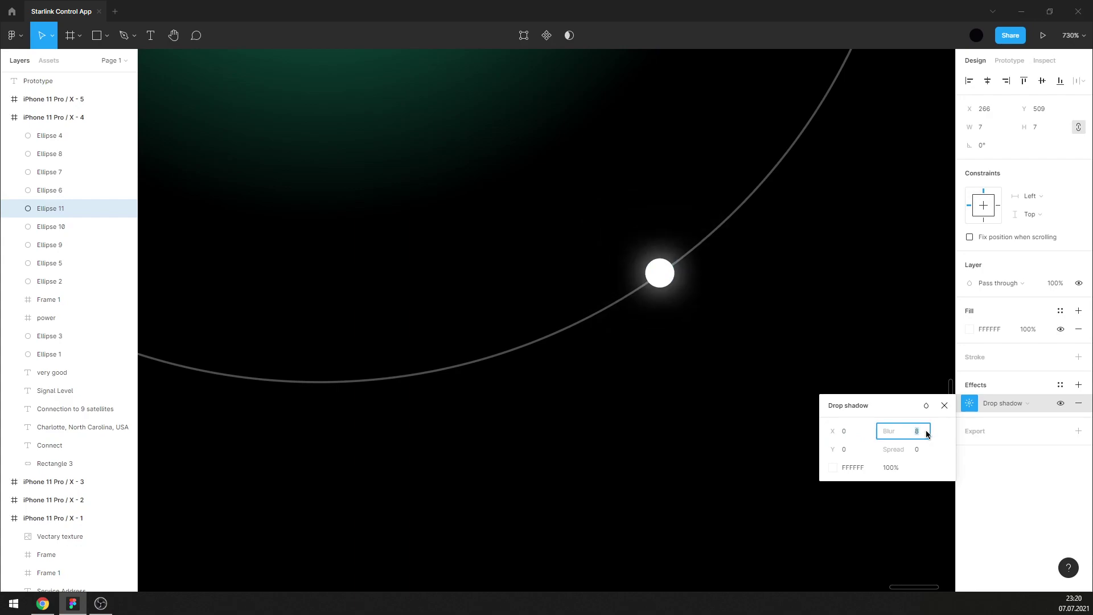
key("Up")
key("Up")
key("Down")
key("Return")
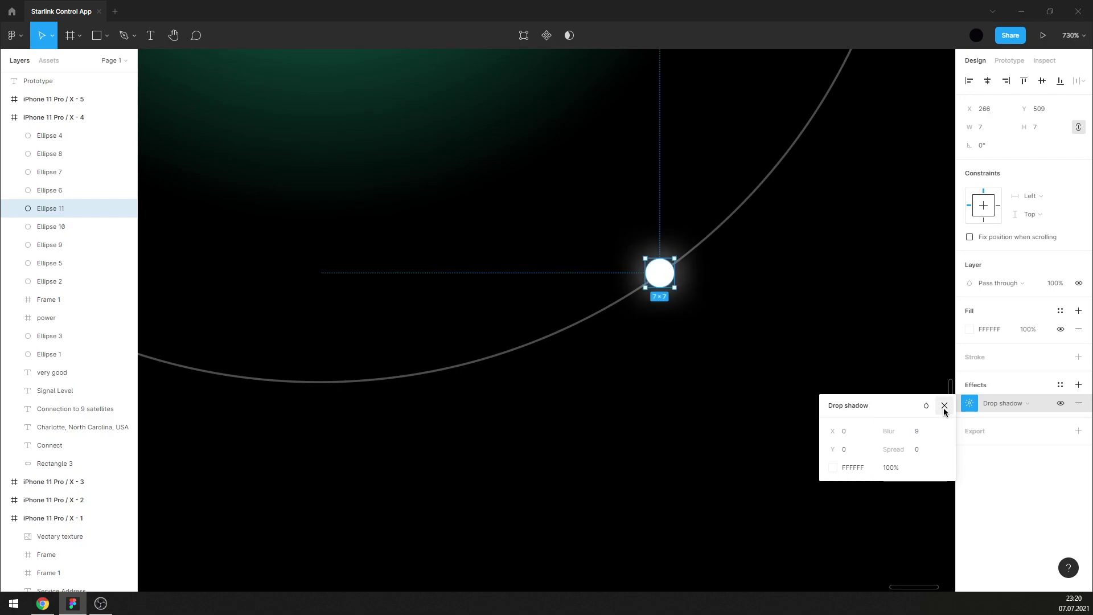
left_click(837, 341)
scroll(774, 387, "down", 5, "ctrl")
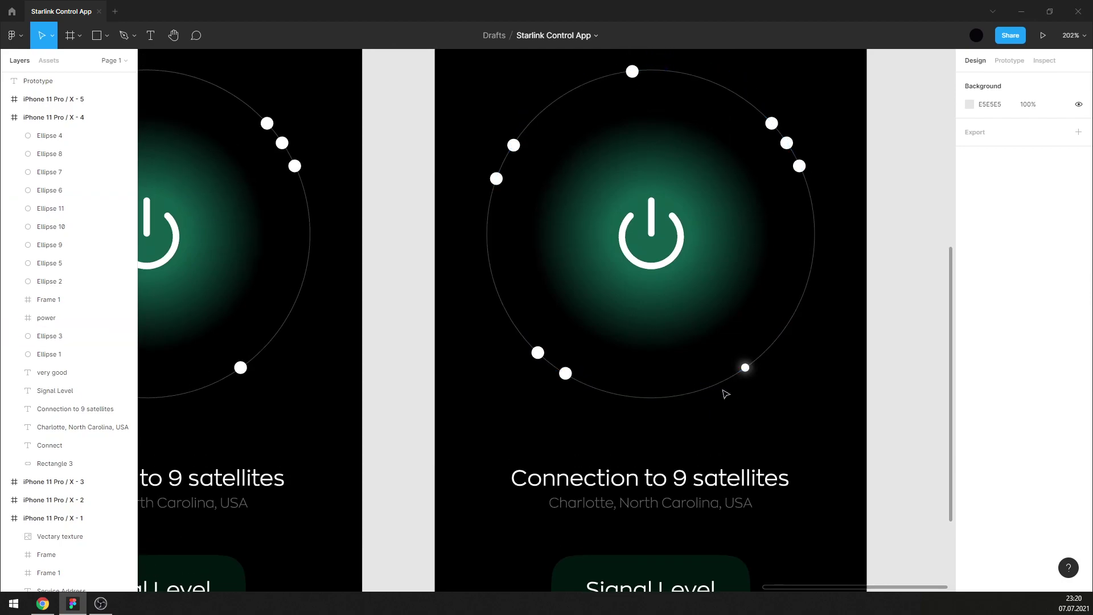
Add a second drop shadow to the dot, keeping the first one white at Y 0 with a wider blur.
scroll(729, 393, "up", 3, "ctrl")
scroll(747, 392, "up", 3, "ctrl")
scroll(747, 392, "down", 1, "ctrl")
left_click(716, 386)
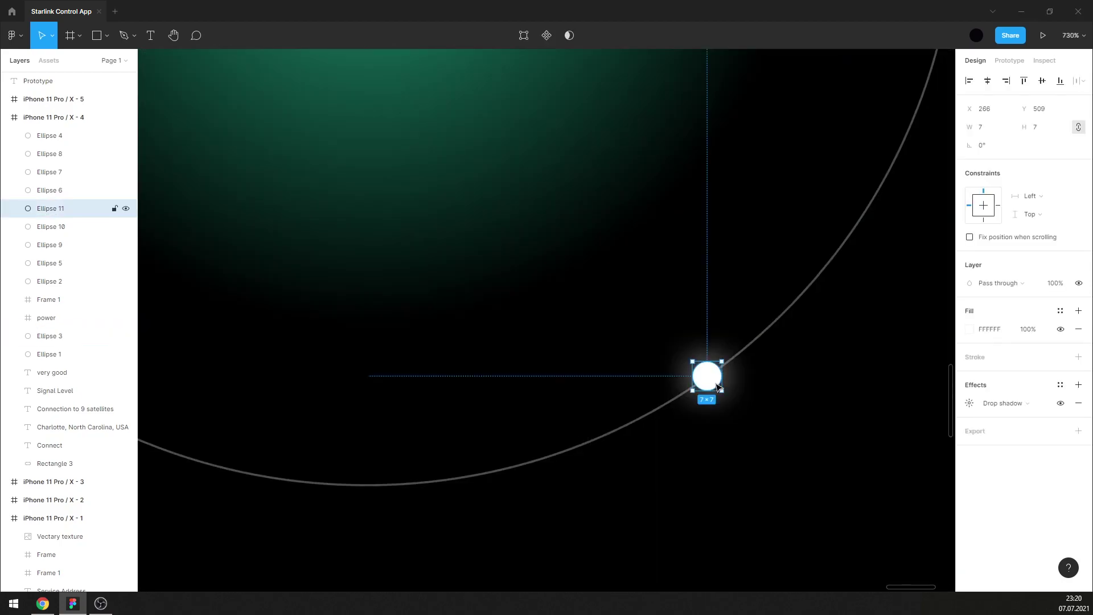
left_click(1078, 385)
left_click(1016, 405)
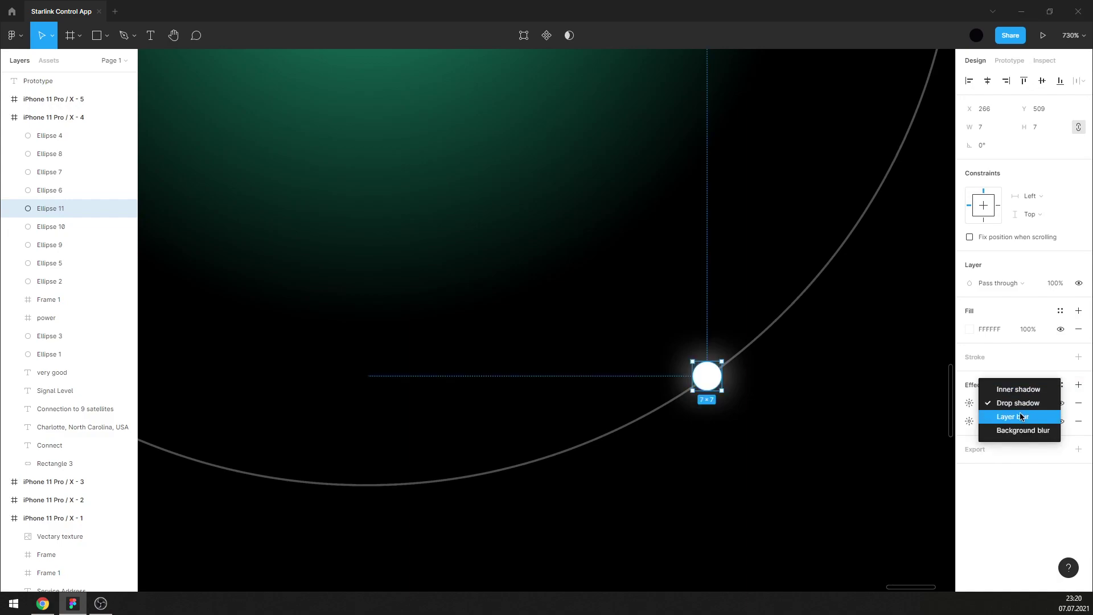
left_click(969, 406)
left_click(833, 467)
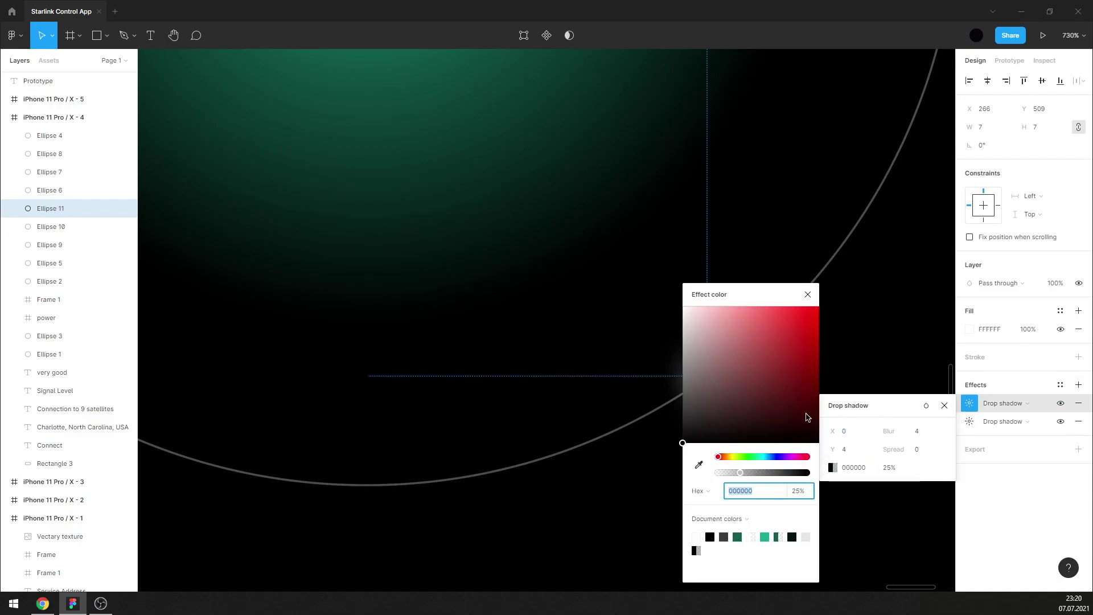
left_click(807, 294)
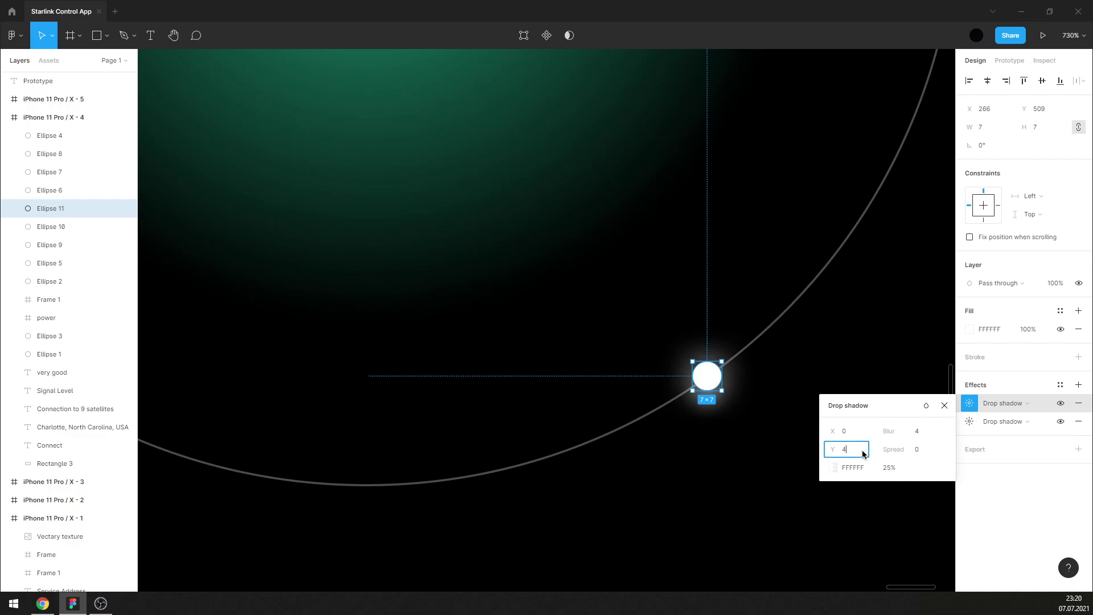
key("BackSpace")
type("0")
left_click(897, 467)
left_click(922, 433)
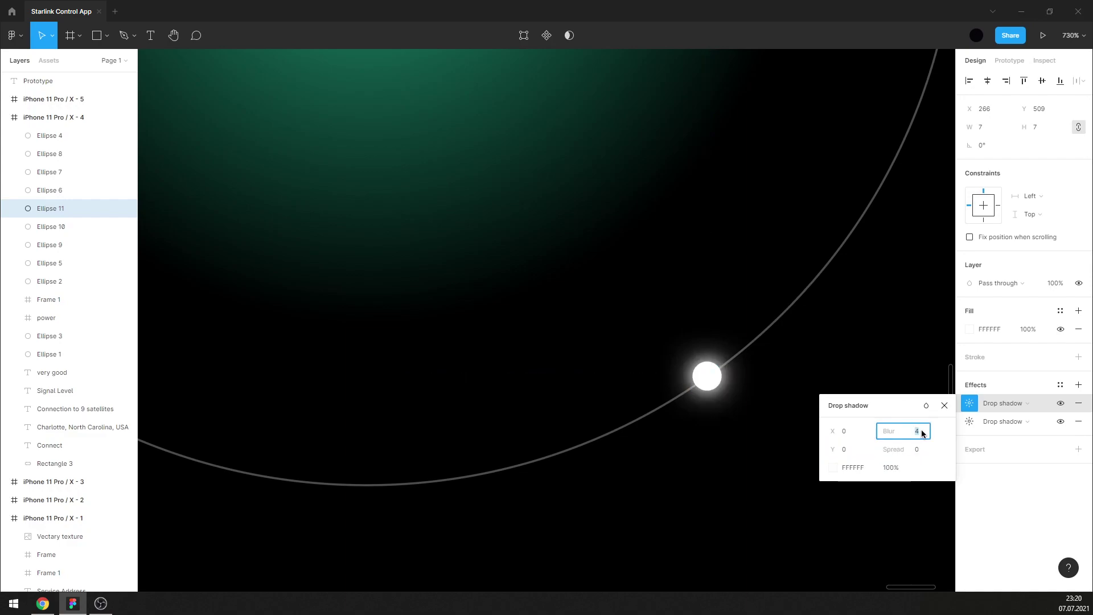
type("20")
key("Return")
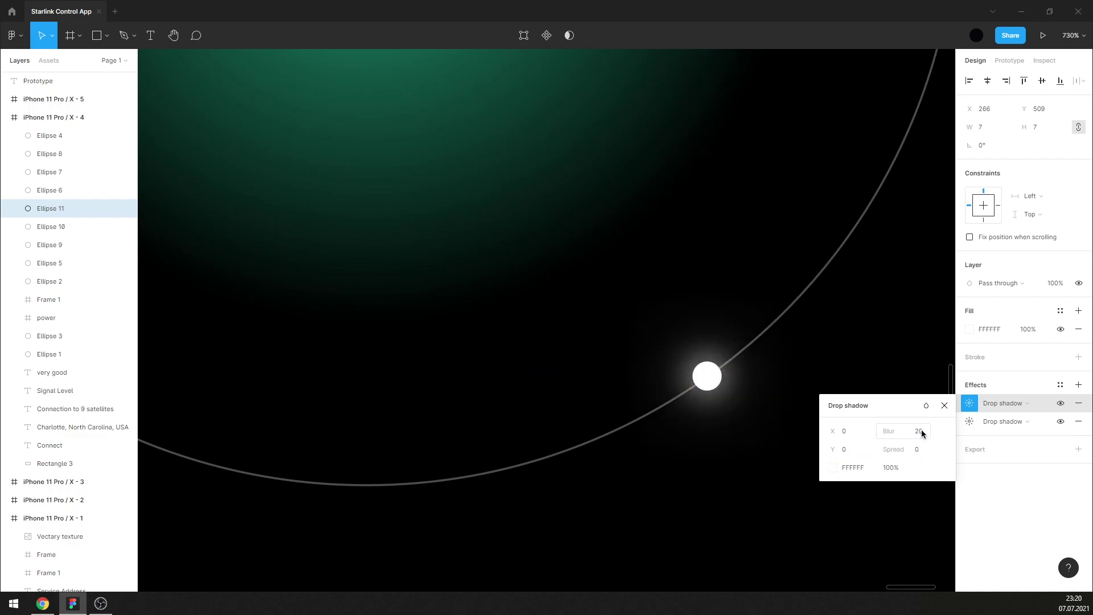
Give the second shadow a tight blur of 9 at 50% opacity.
left_click(970, 421)
left_click(917, 450)
type("9")
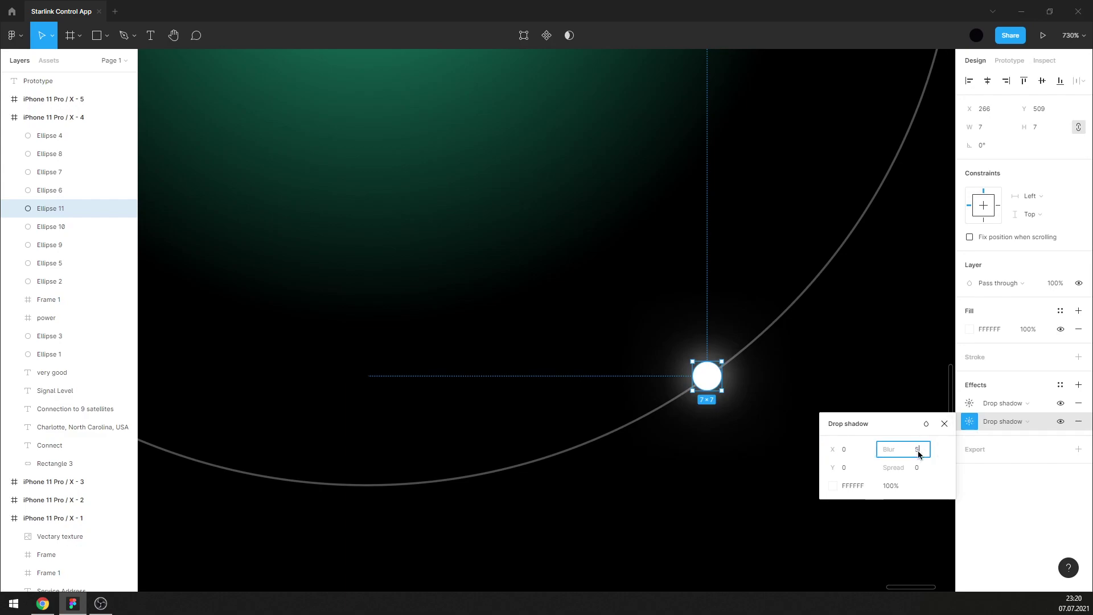
key("Return")
left_click(890, 485)
type("50")
key("Return")
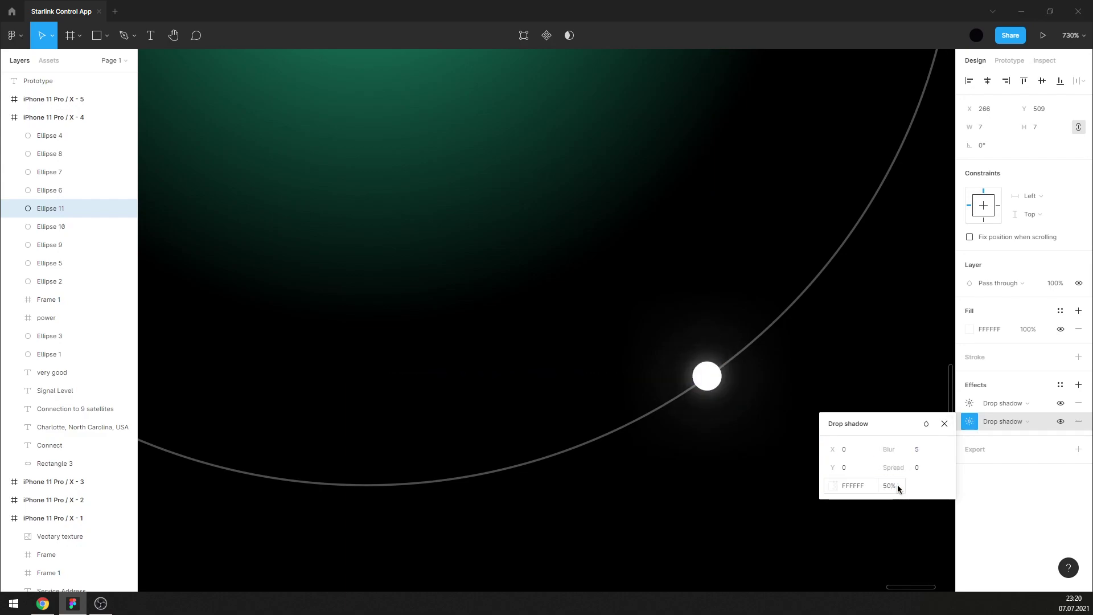
Reduce the outer glow's blur, settling it around 14.
left_click(977, 403)
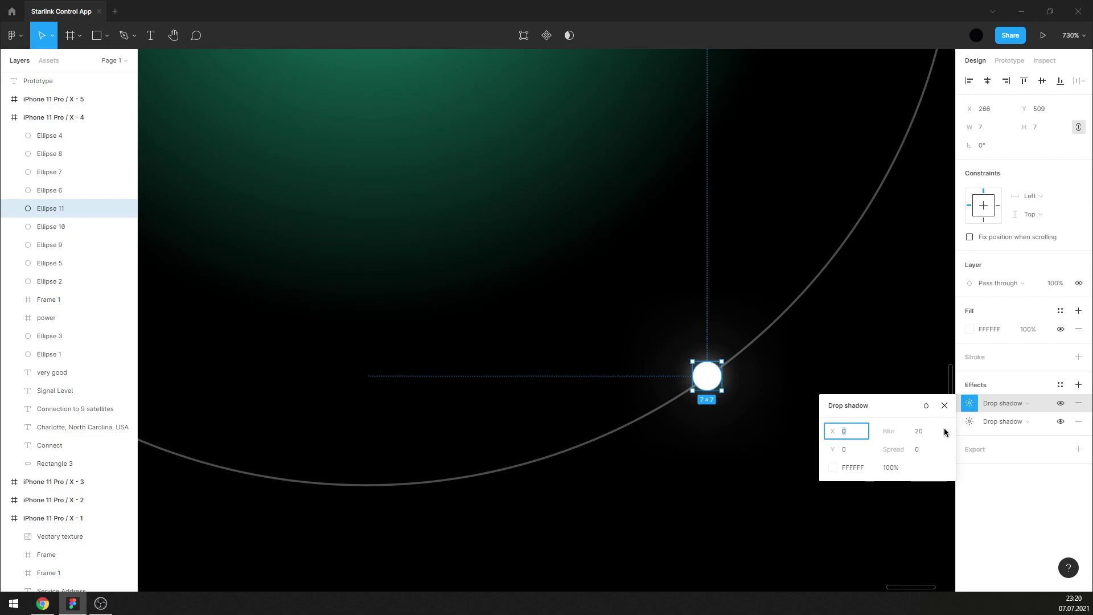
left_click(923, 432)
type("15")
key("Return")
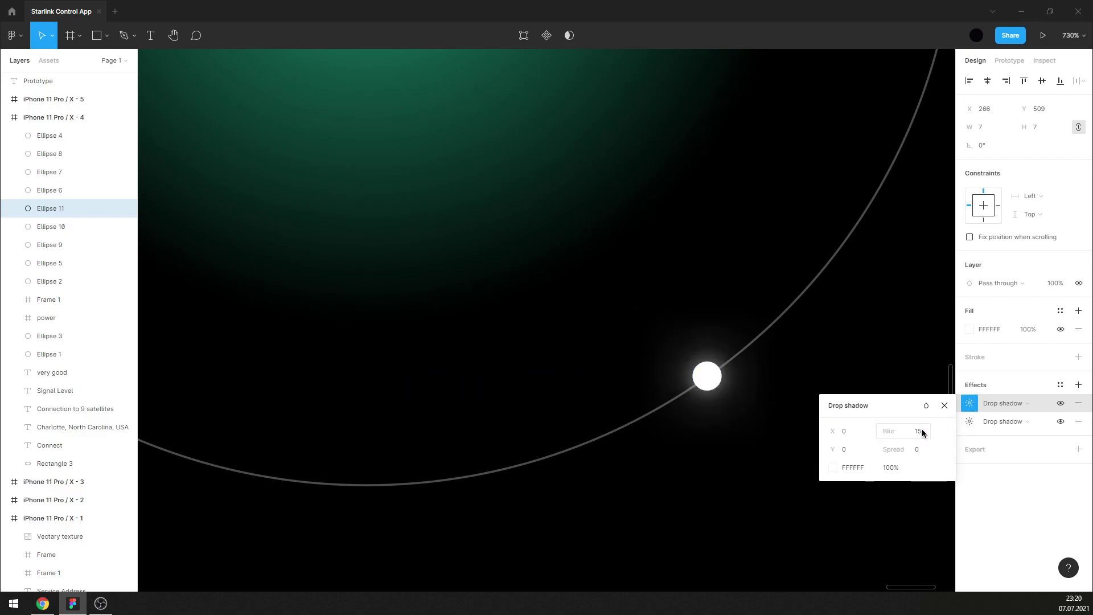
left_click(923, 432)
type("12")
key("Return")
left_click(922, 432)
Add a third white drop shadow to the satellite dot.
left_click(1075, 390)
left_click(969, 403)
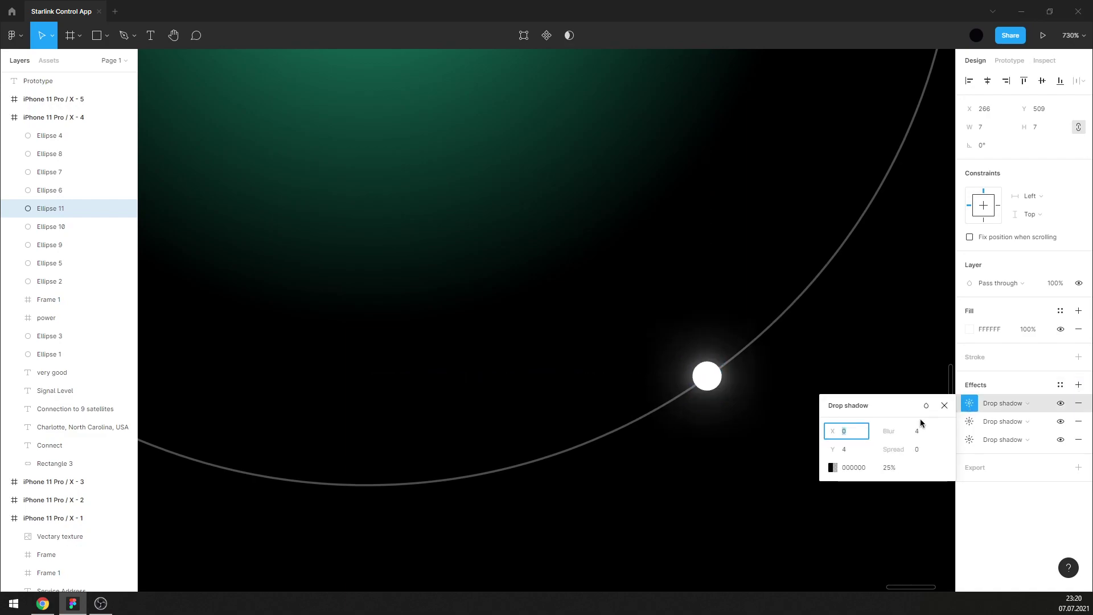
left_click(832, 468)
left_click_drag(803, 399, 678, 254)
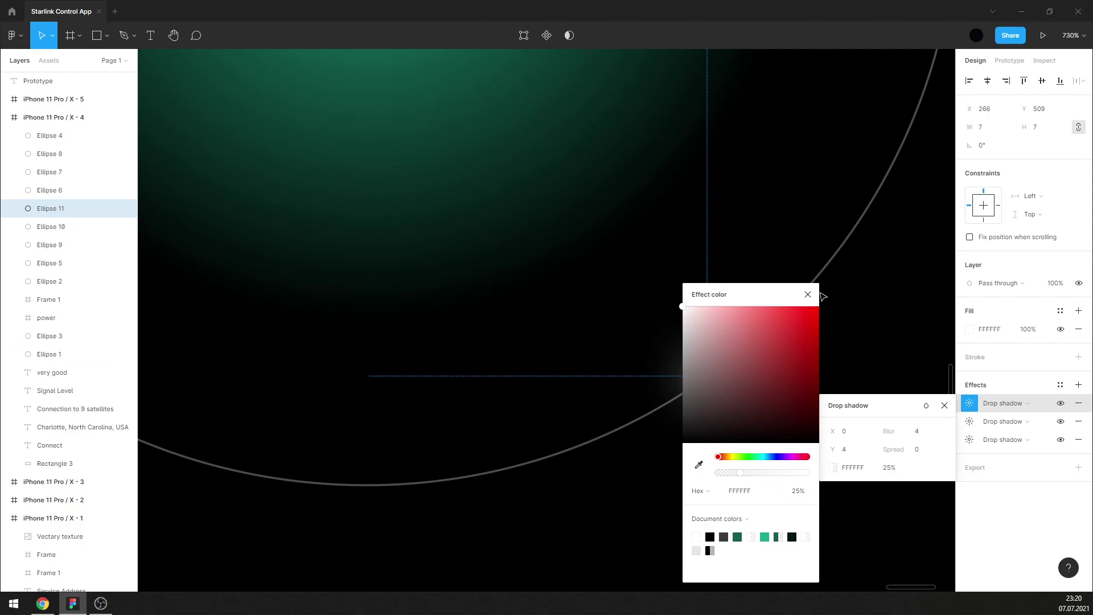
left_click(808, 294)
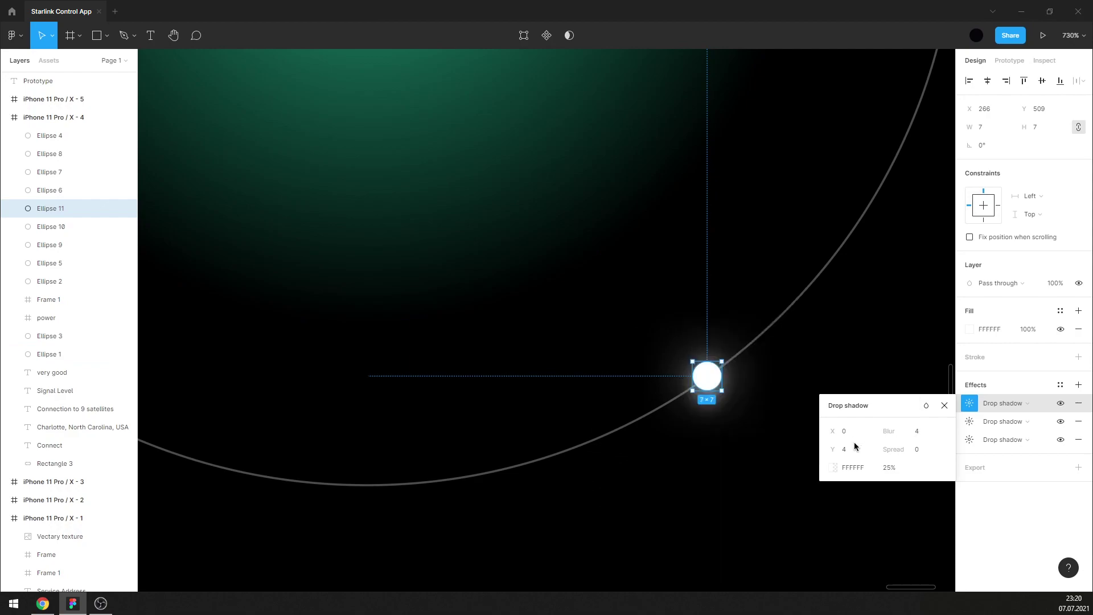
Set the first shadow to 80% opacity with a blur of 2.
left_click(895, 468)
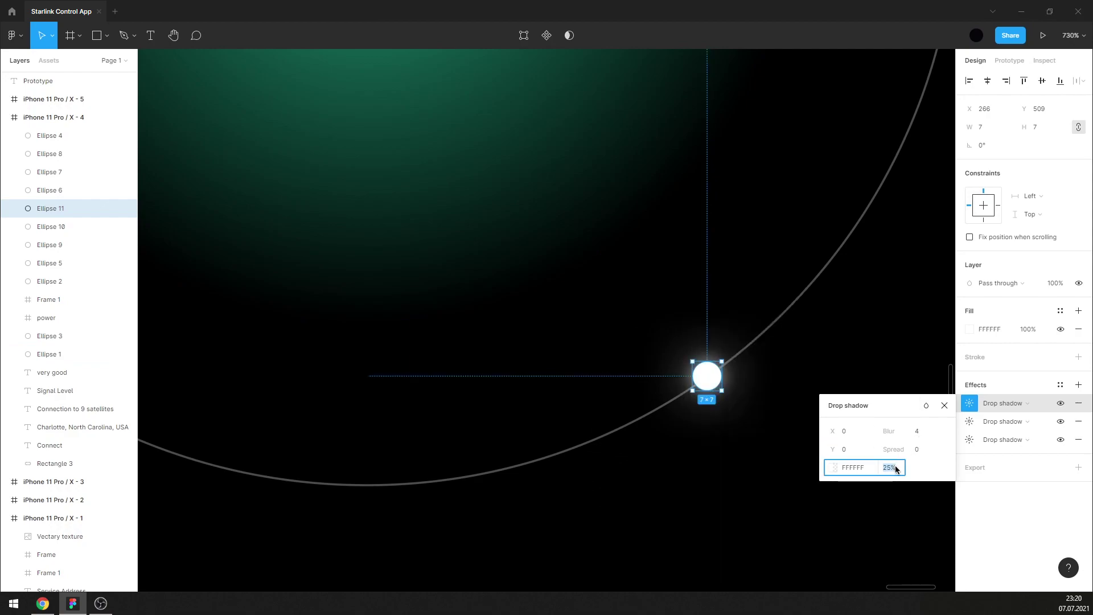
type("80")
key("Return")
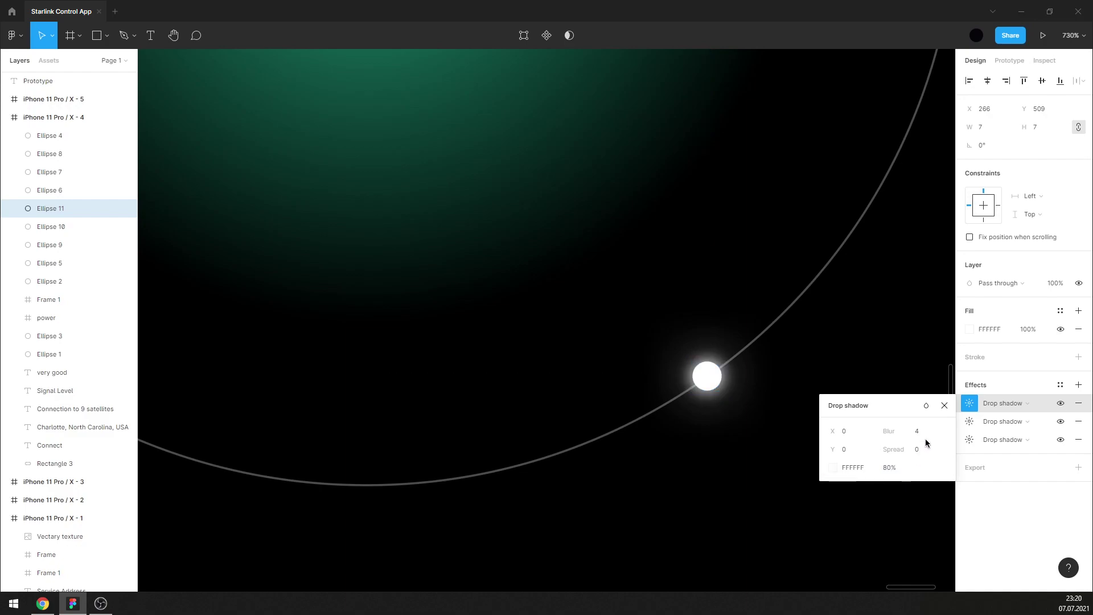
left_click(925, 432)
type("2")
key("Return")
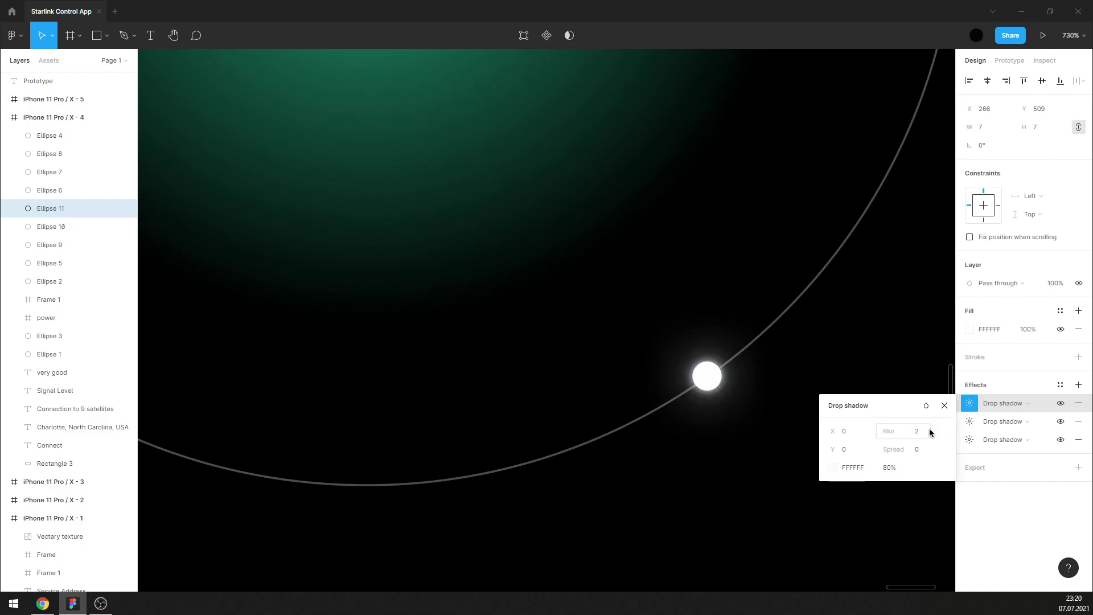
left_click(945, 406)
left_click(884, 359)
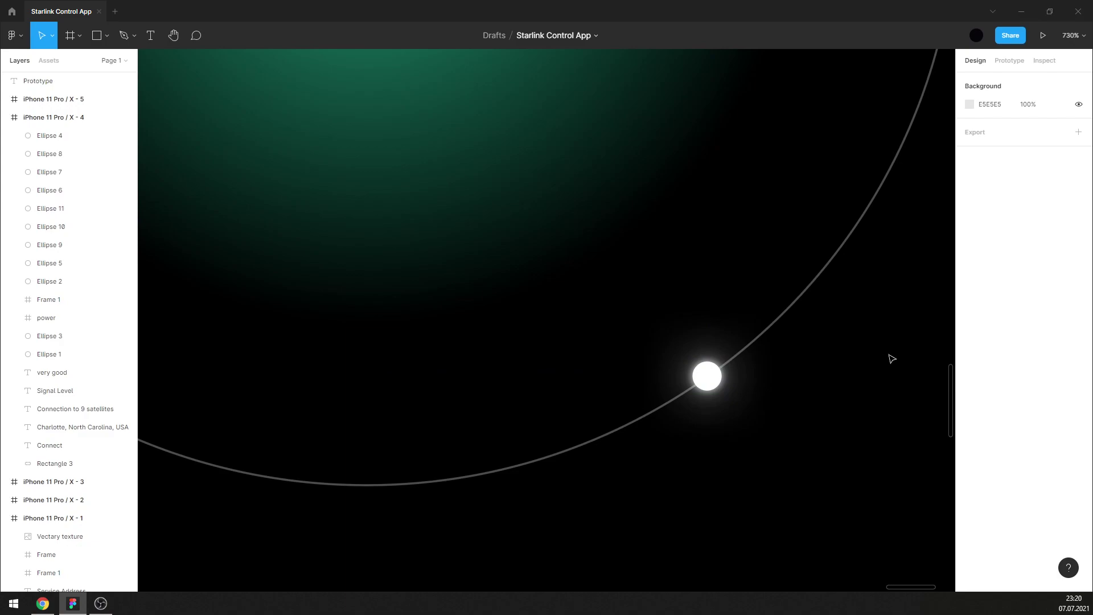
scroll(891, 359, "down", 2)
scroll(890, 359, "down", 2)
scroll(888, 359, "down", 3)
scroll(794, 370, "up", 5)
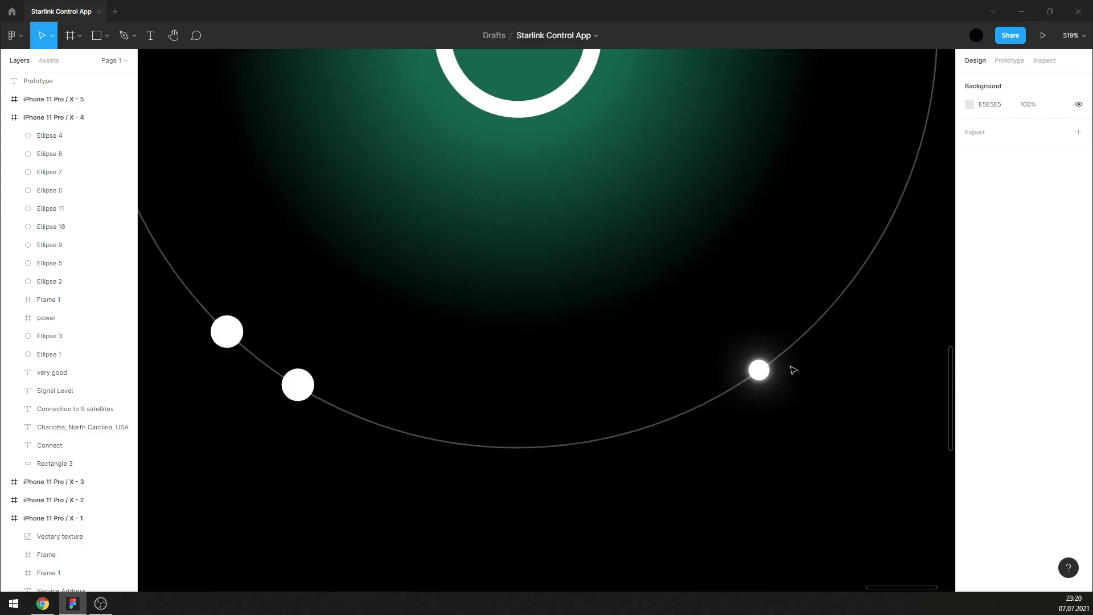
Set the third shadow's opacity to 70%.
left_click(760, 380)
left_click(968, 438)
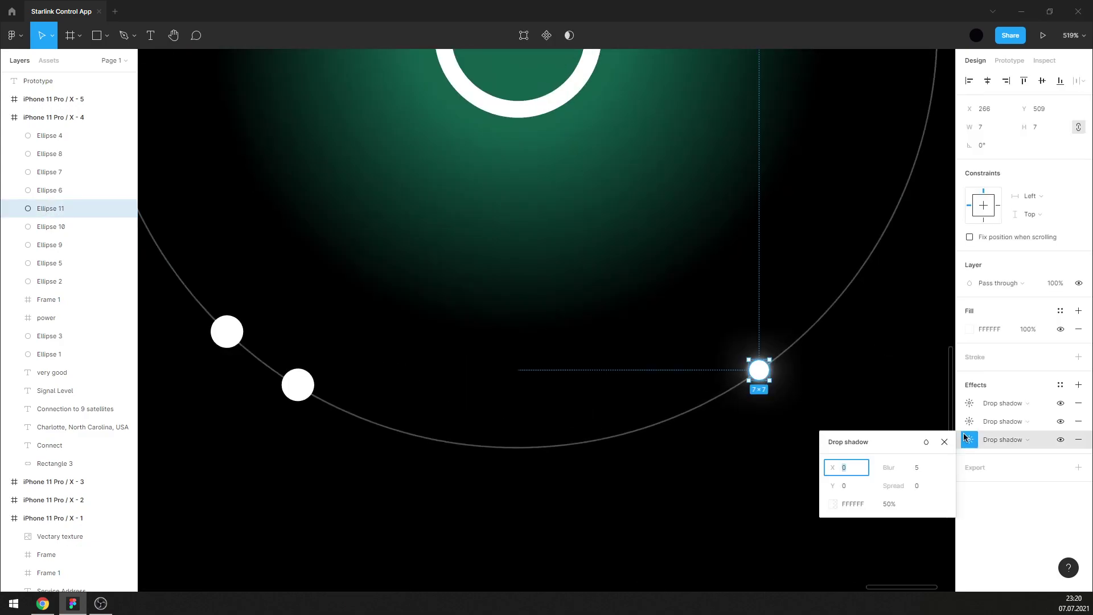
left_click(889, 504)
type("70")
key("Return")
left_click(966, 424)
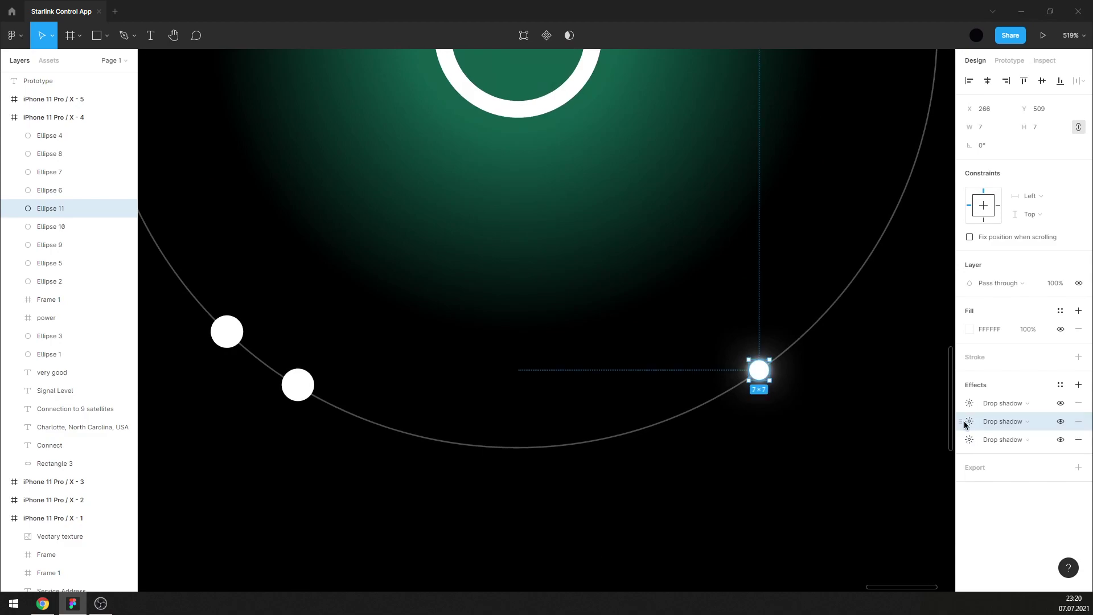
Increase the second shadow's blur to 20.
left_click(968, 423)
left_click(925, 449)
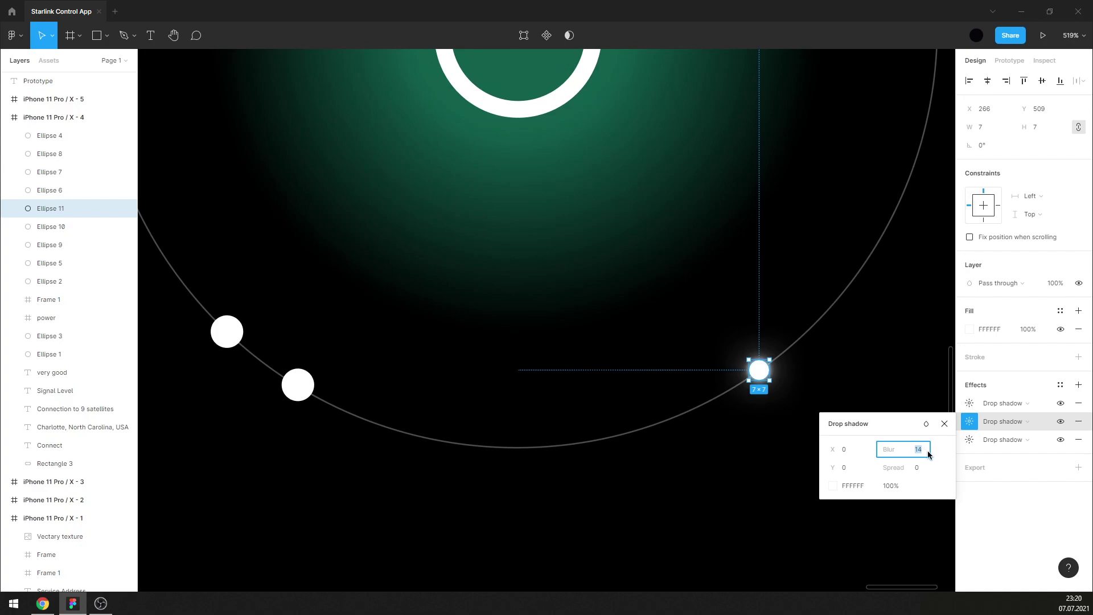
type("20")
key("Return")
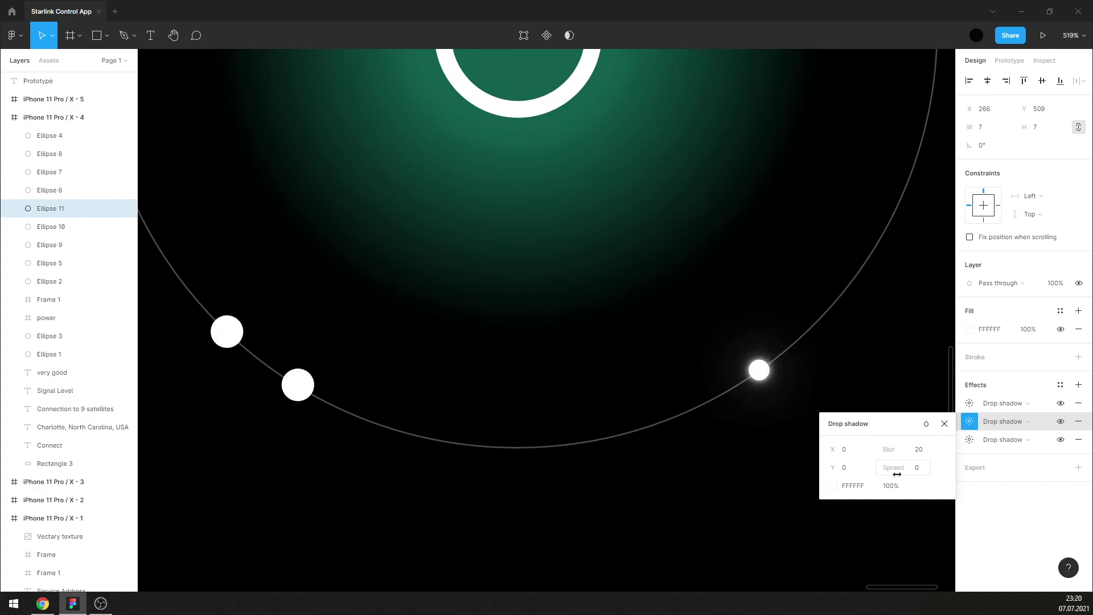
left_click(944, 424)
left_click(897, 403)
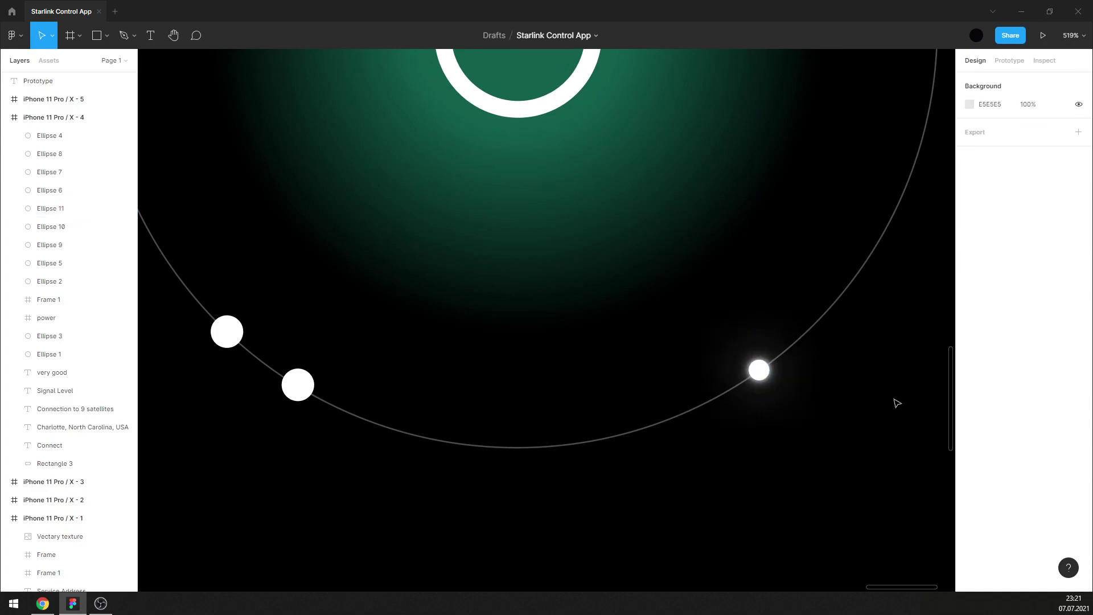
scroll(797, 387, "down", 5)
scroll(608, 366, "down", 2)
Replace the two plain lower-left ring dots with glowing copies.
scroll(627, 342, "up", 3)
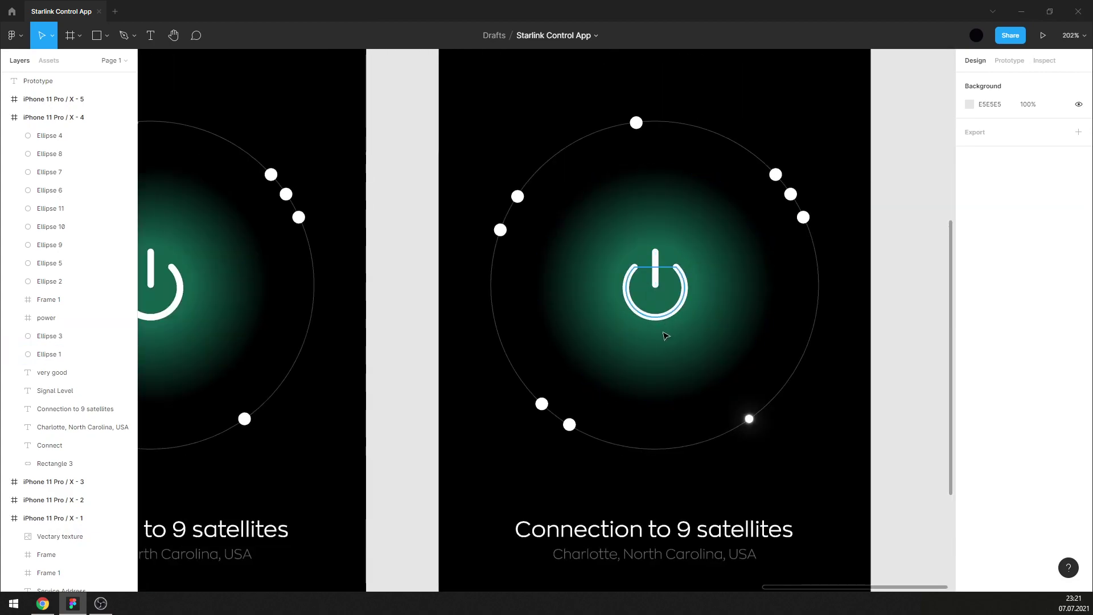
left_click(569, 424)
key("Delete")
left_click(541, 404)
key("Delete")
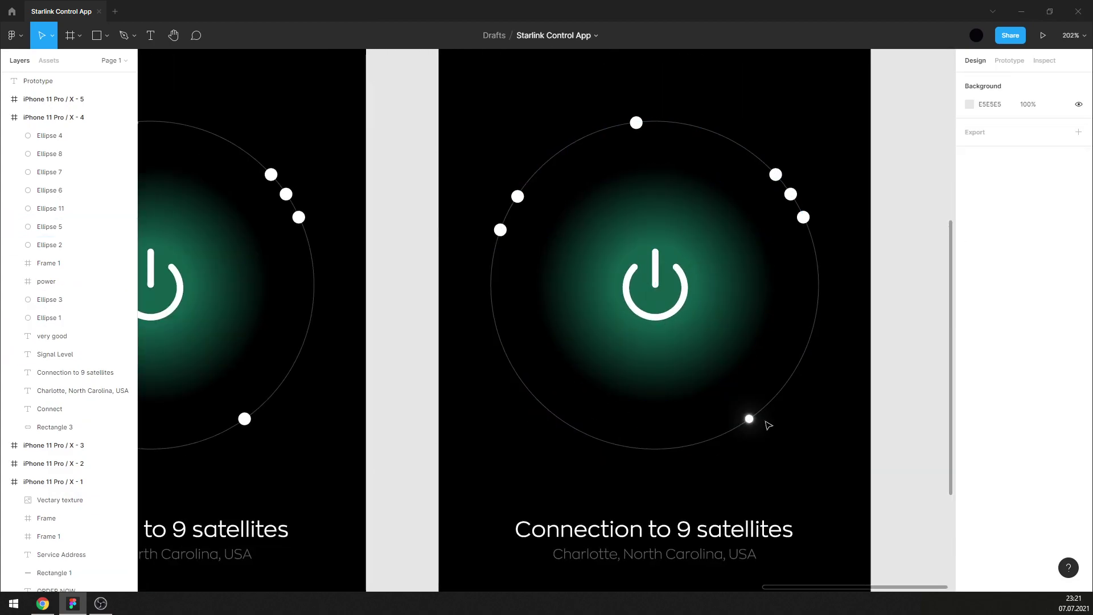
mouse_move(749, 419)
left_mouse_down()
mouse_move(548, 408)
mouse_move(564, 424)
mouse_move(530, 398)
left_mouse_up()
scroll(553, 413, "up", 5)
left_click_drag(593, 458, 596, 451)
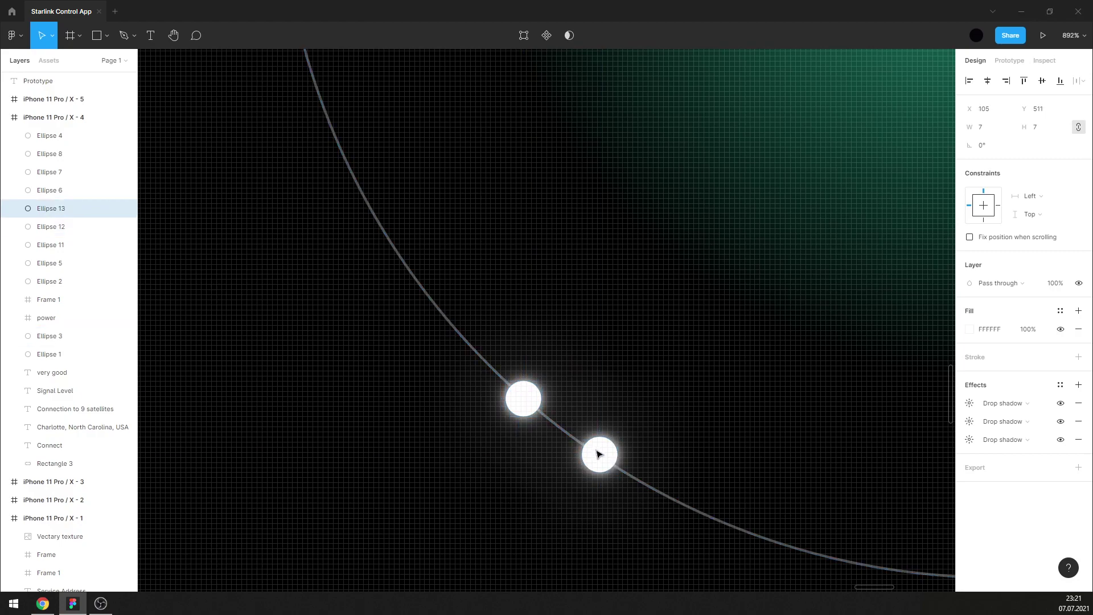
scroll(596, 451, "down", 10)
scroll(586, 444, "up", 5)
Replace the two plain upper-left ring dots with a pair of glowing copies.
left_click(493, 268)
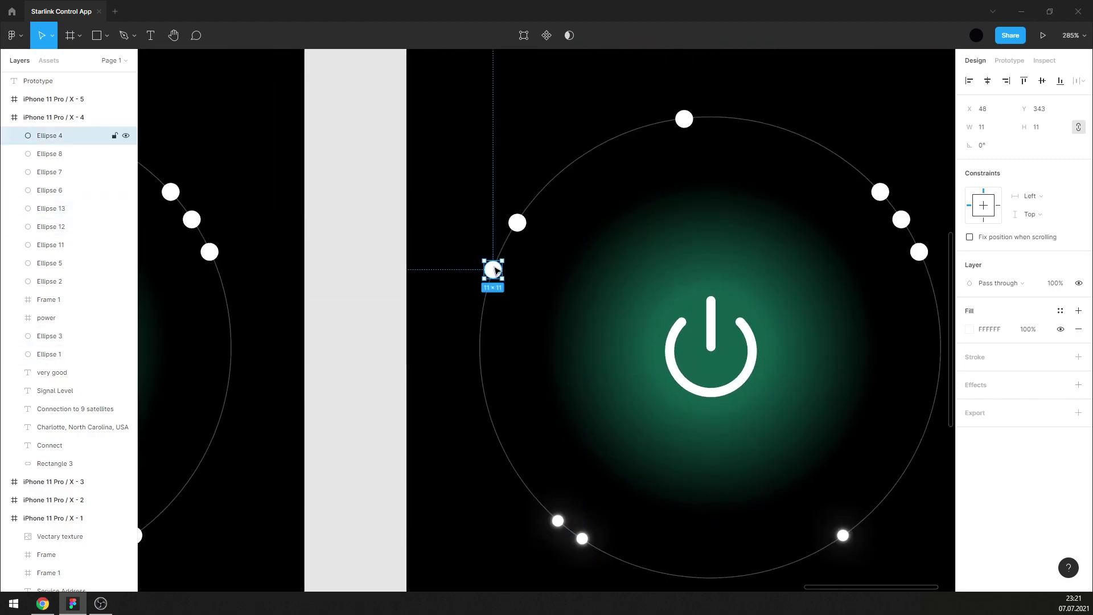
key("Delete")
left_click(517, 223)
key("Delete")
left_click_drag(583, 537, 515, 236)
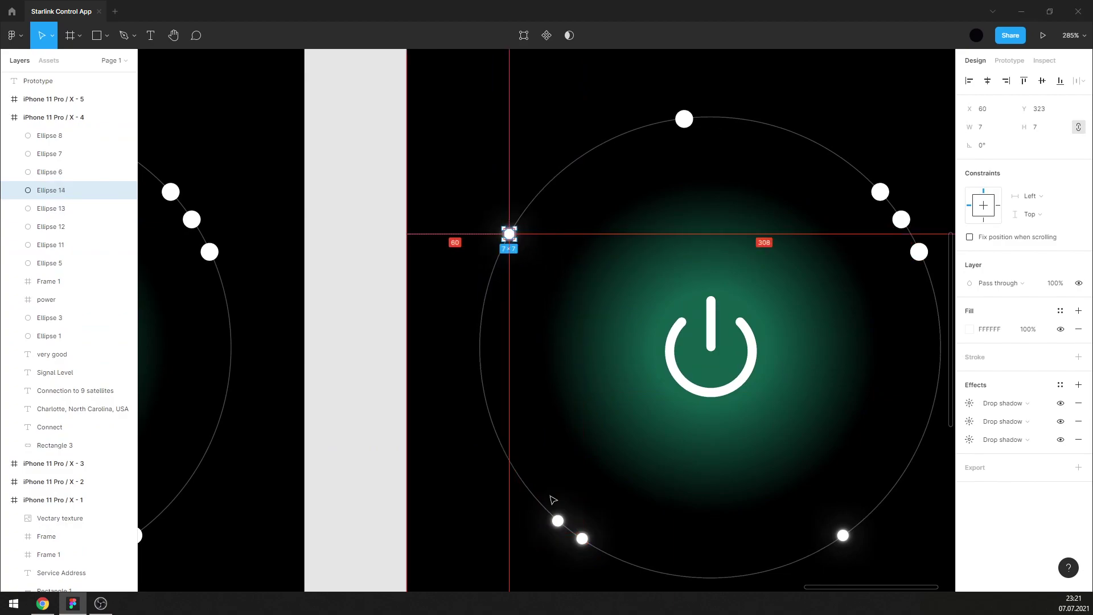
left_click_drag(559, 520, 497, 262)
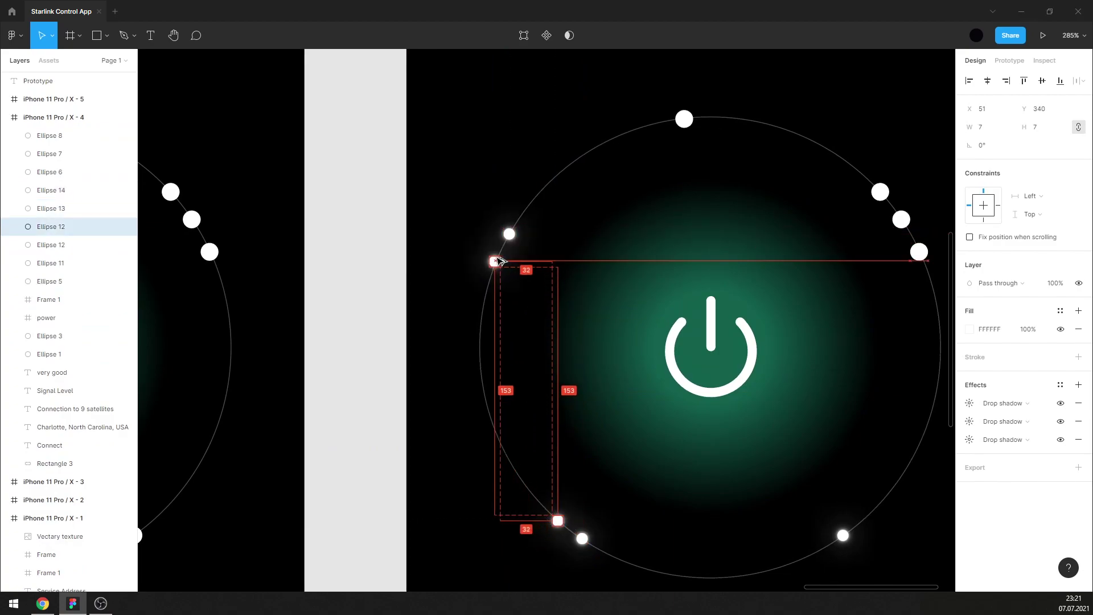
scroll(498, 242, "up", 5)
left_click_drag(490, 346, 501, 346)
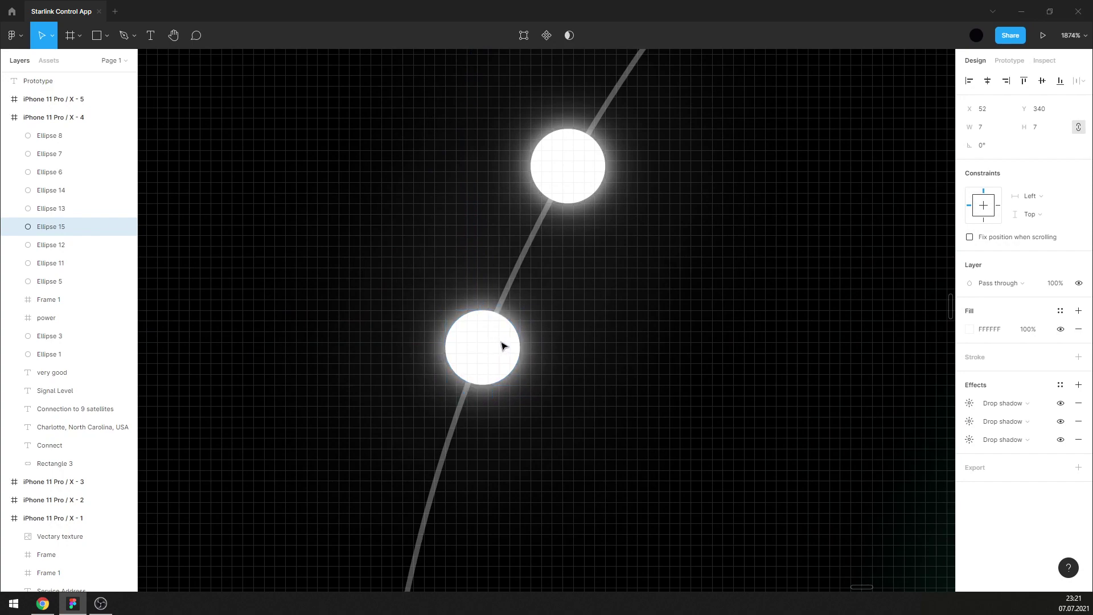
scroll(501, 244, "down", 5)
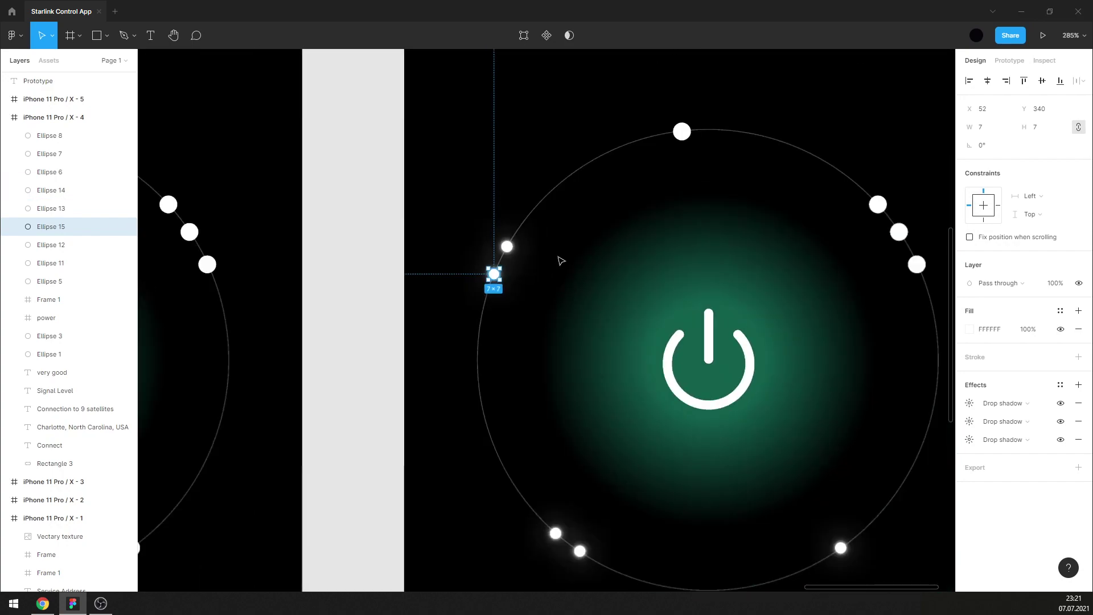
Delete the plain top dot and the three plain dots on the right arc.
left_click(681, 131)
key("Delete")
left_click(877, 204)
key("Delete")
left_click(899, 232)
key("Delete")
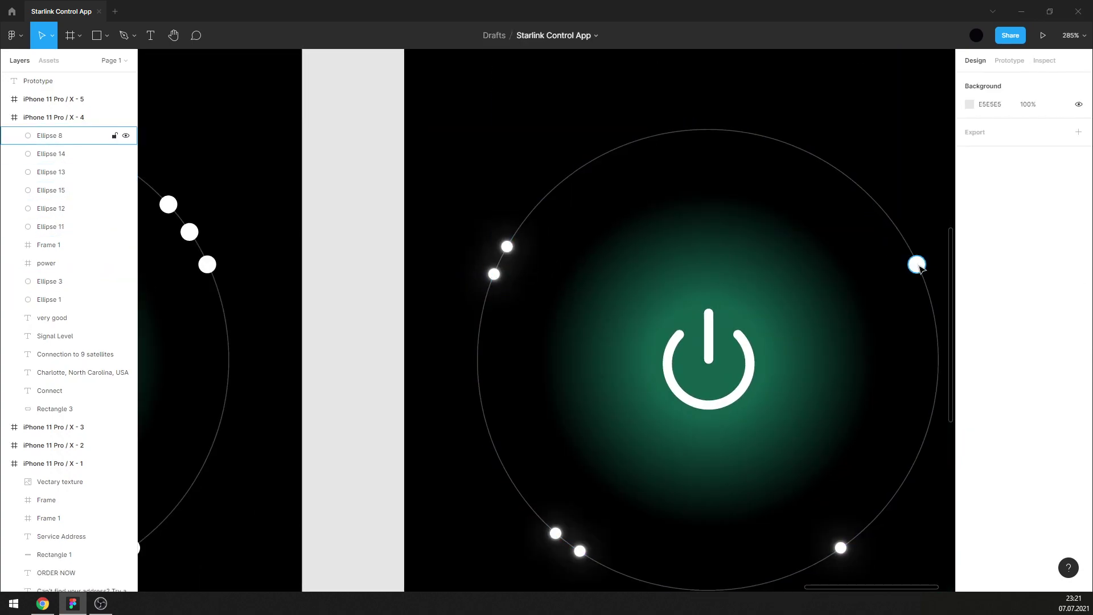
left_click(917, 265)
key("Delete")
Place glowing copies along the top and right of the ring, removing an extra top dot.
mouse_move(840, 547)
left_mouse_down()
mouse_move(888, 212)
mouse_move(917, 256)
mouse_move(643, 142)
left_mouse_up()
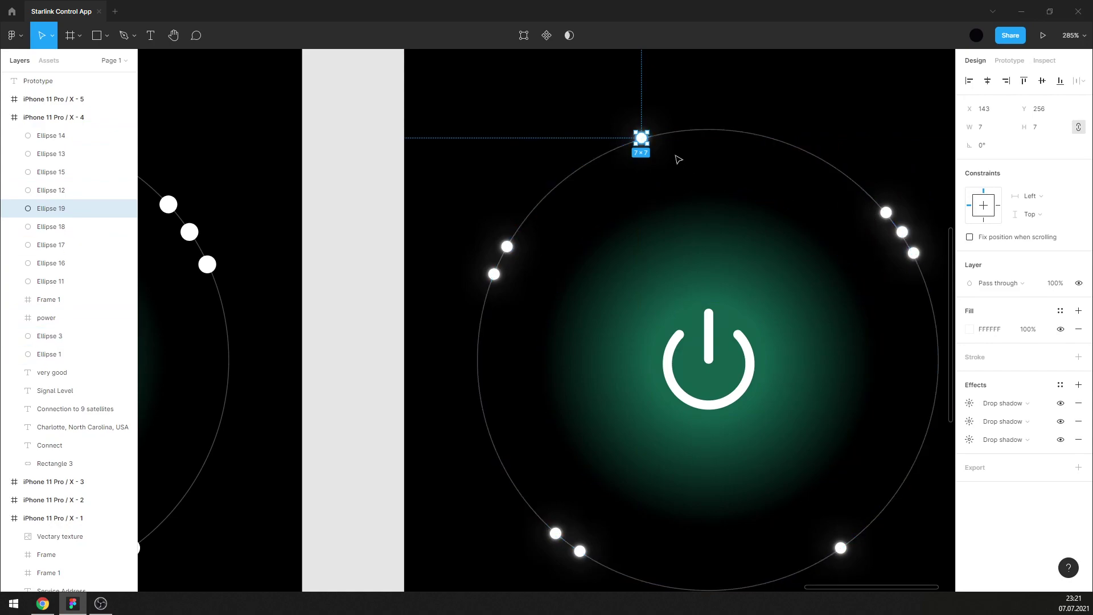
left_click_drag(644, 143, 675, 135)
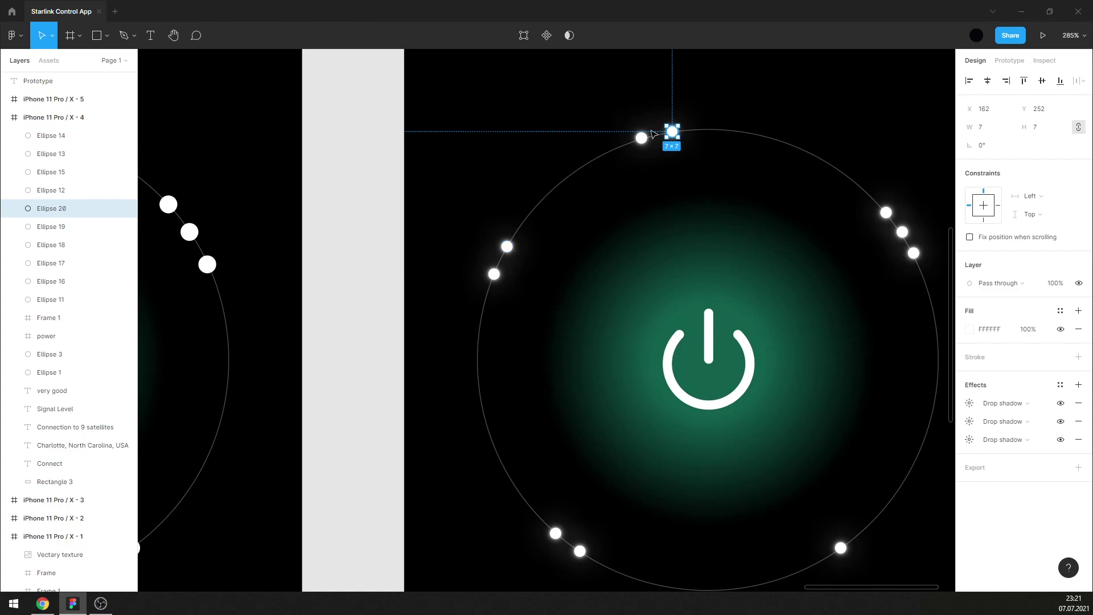
left_click(802, 128)
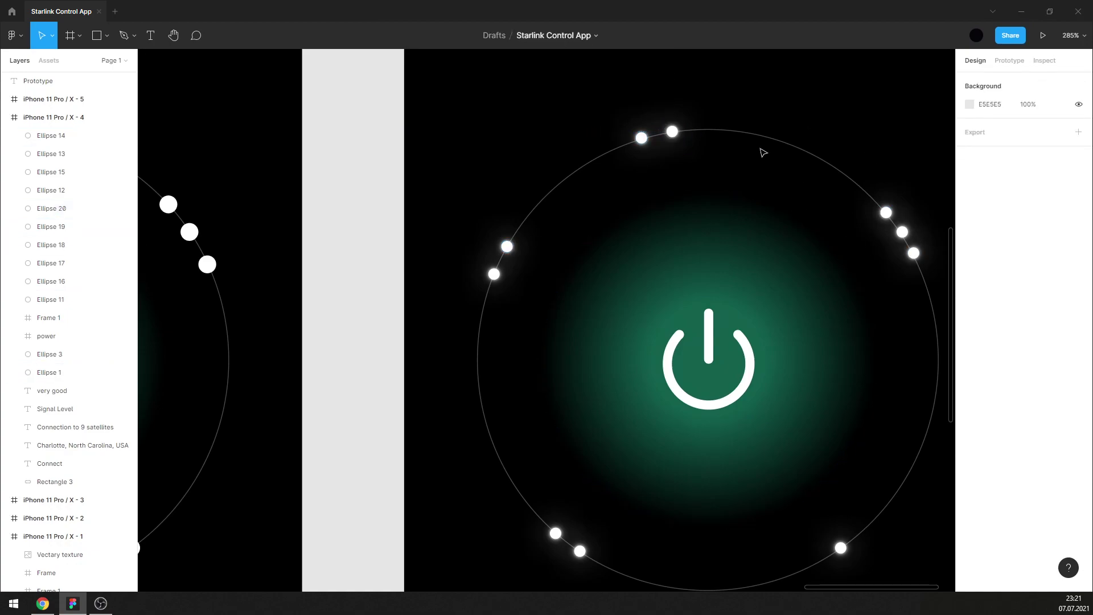
scroll(761, 151, "down", 1)
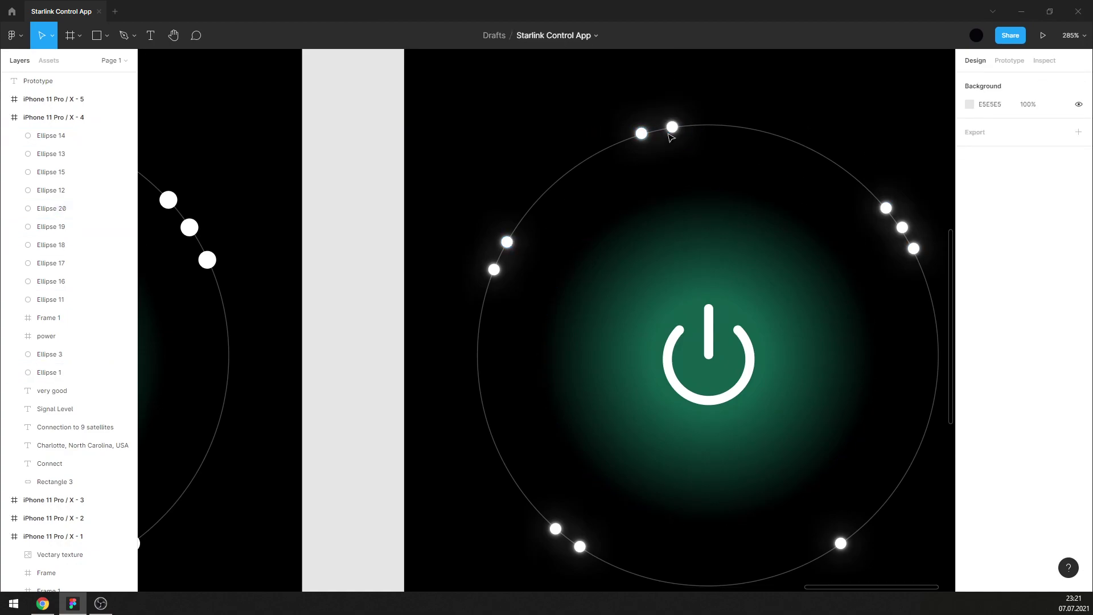
left_click(673, 127)
key("Delete")
scroll(642, 134, "up", 3)
Nudge the top satellite dot left so it sits on the orbit ring.
scroll(615, 250, "up", 5)
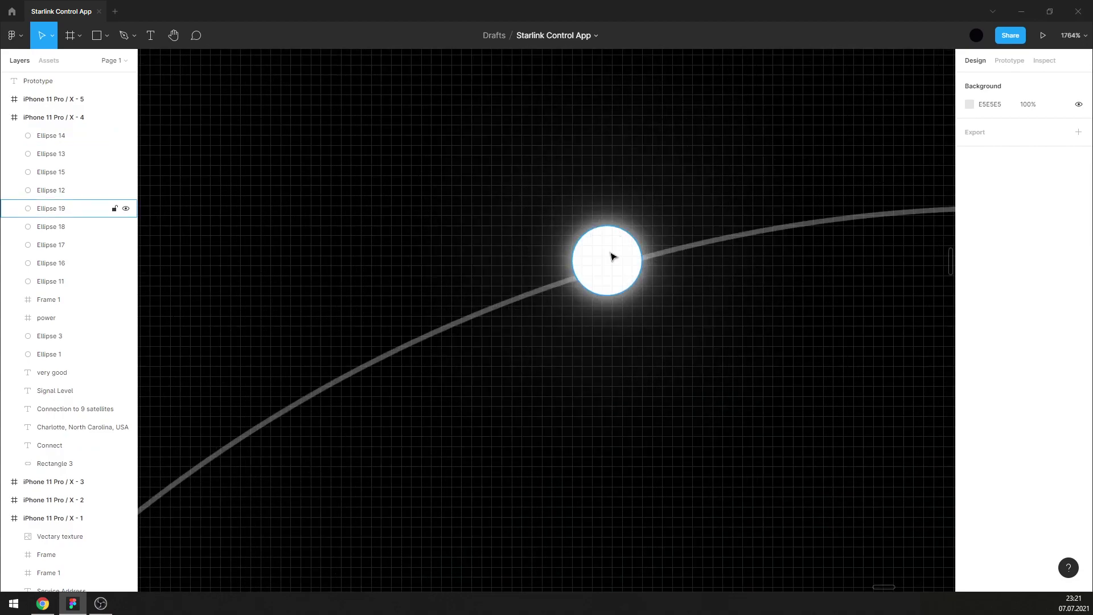
left_click(627, 266)
key("Left")
key("Left")
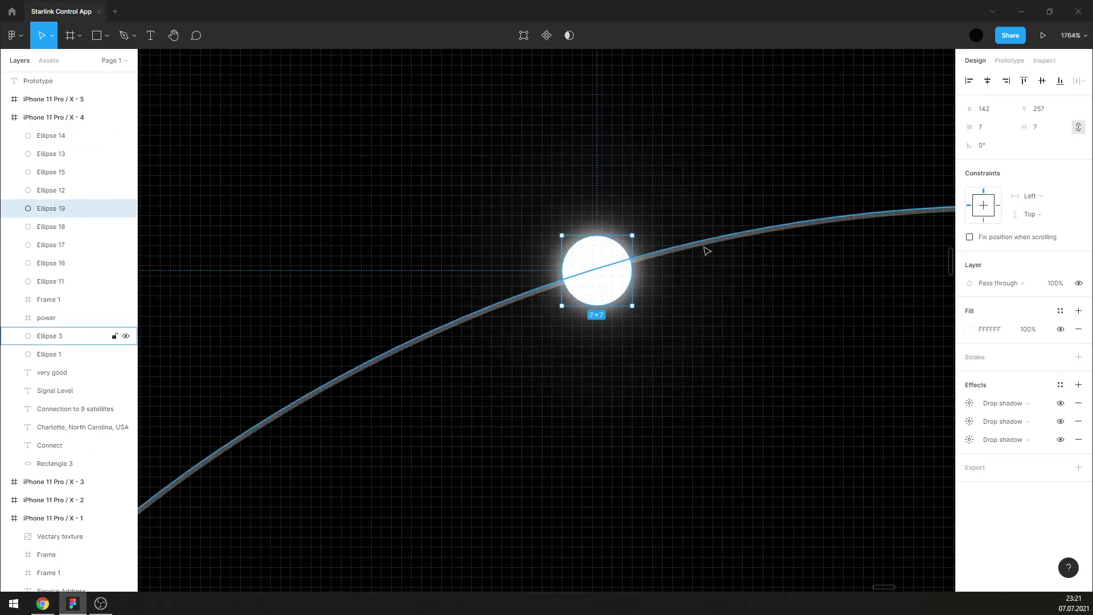
scroll(476, 398, "down", 3)
scroll(406, 410, "down", 1)
scroll(406, 410, "up", 3)
scroll(460, 210, "up", 3)
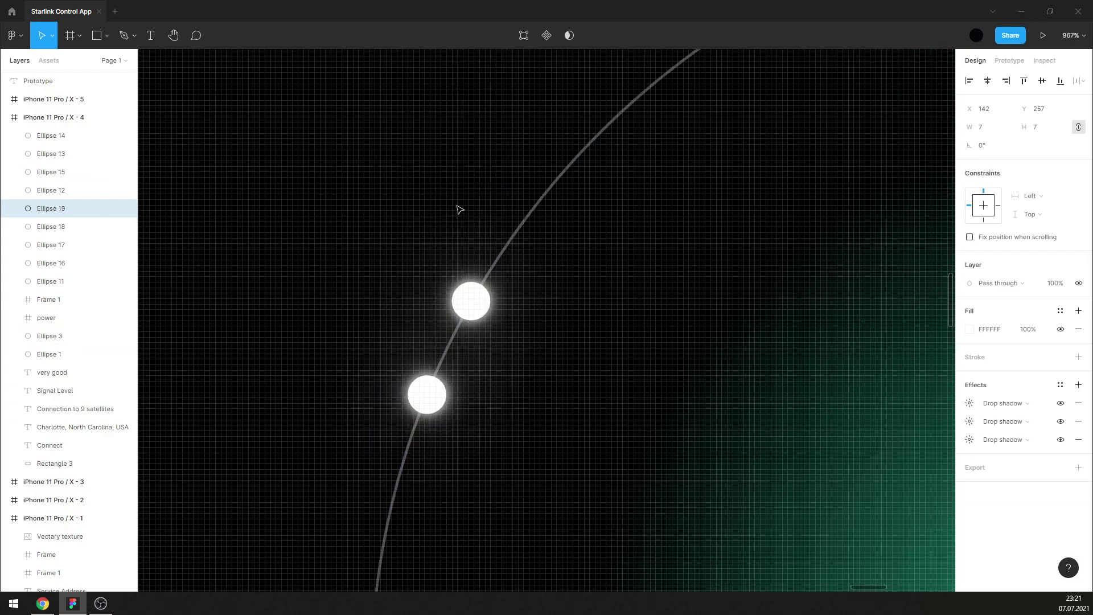
scroll(489, 296, "down", 3)
scroll(571, 324, "up", 2)
scroll(582, 341, "up", 1)
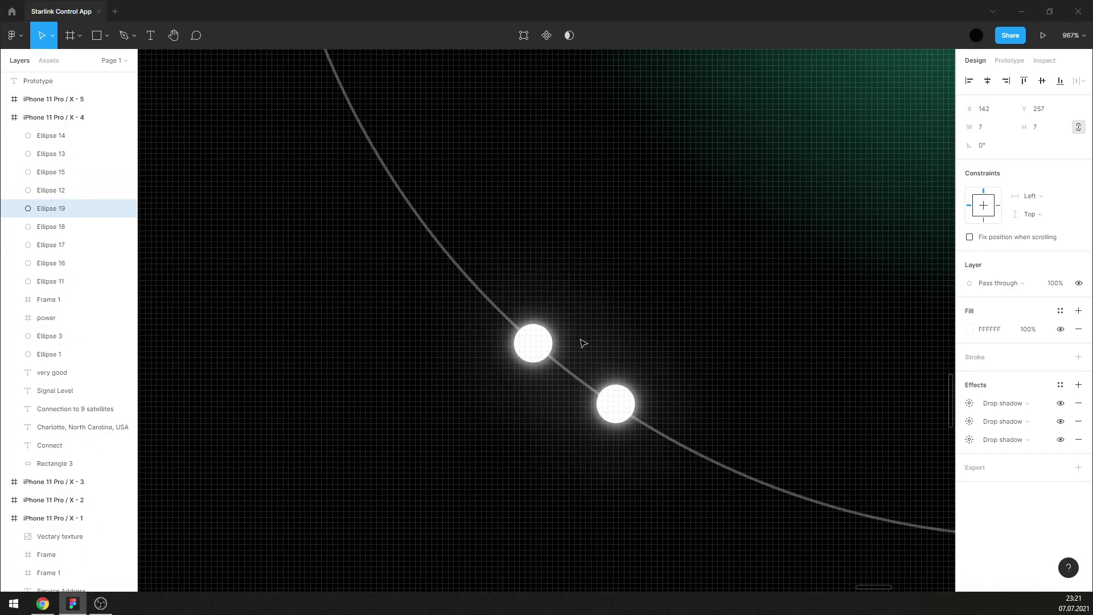
scroll(486, 330, "down", 5)
scroll(674, 330, "up", 5)
scroll(744, 370, "up", 5)
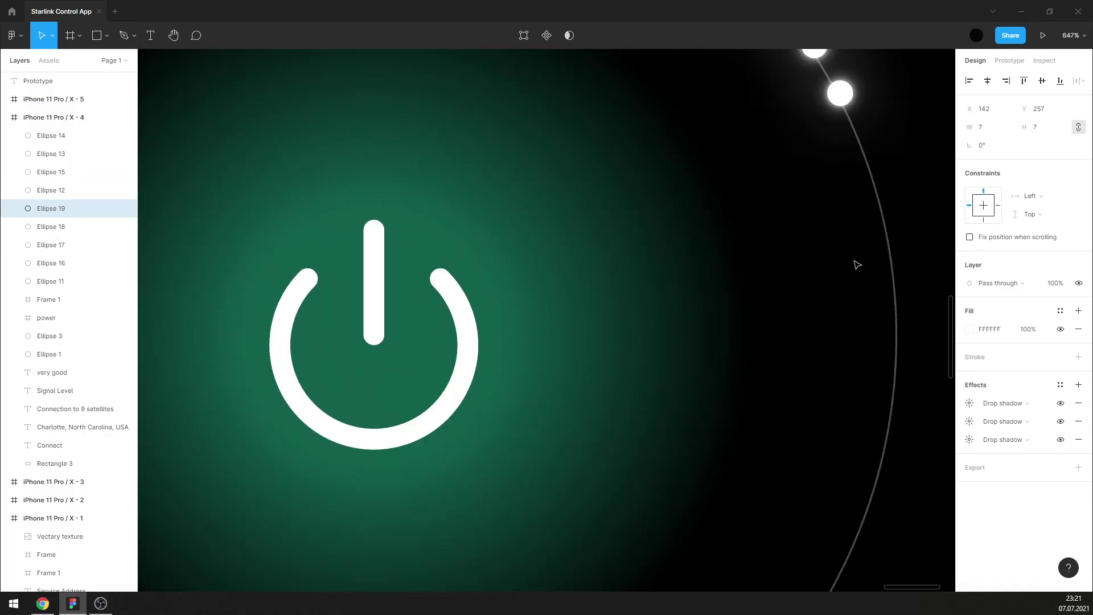
scroll(856, 263, "up", 3)
scroll(862, 249, "up", 1)
scroll(869, 313, "up", 3)
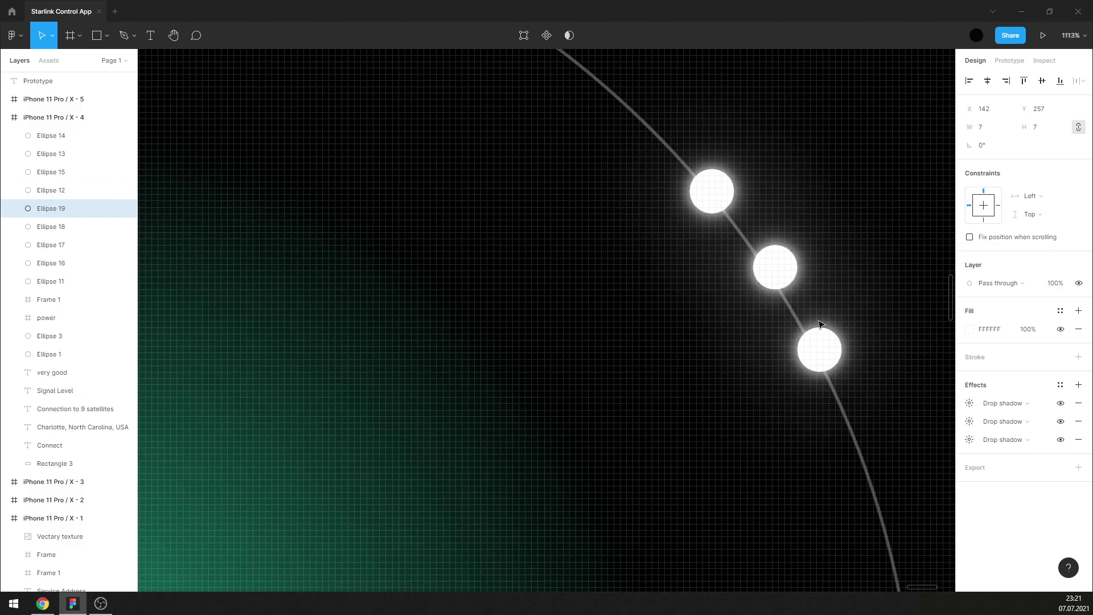
Drag the middle and lower satellite dots up-left, closer to the top dot.
left_click_drag(780, 275, 768, 268)
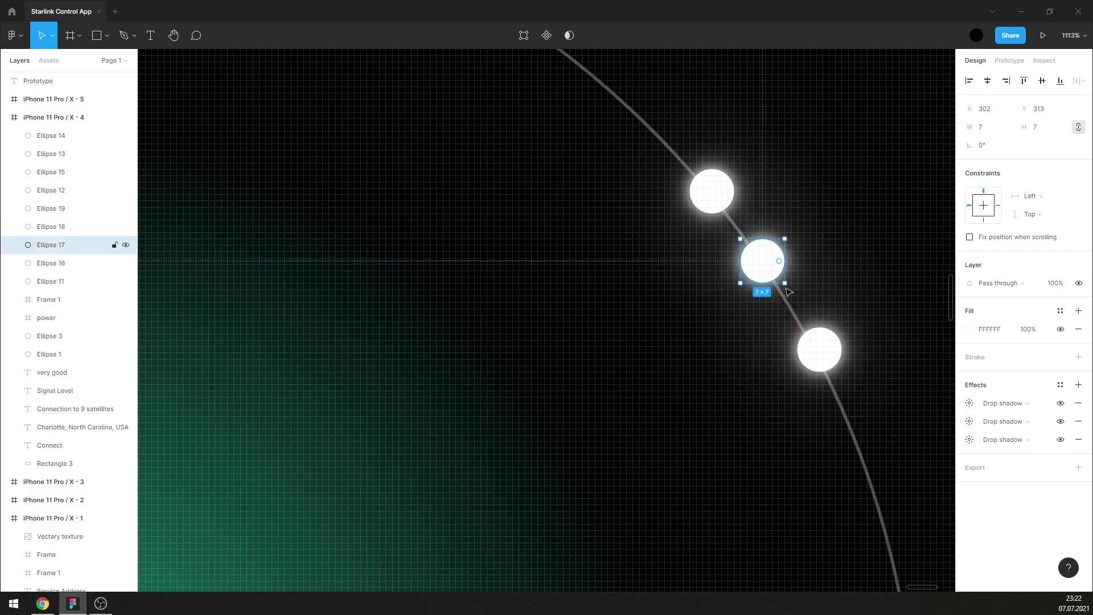
left_click_drag(828, 348, 815, 334)
left_click(871, 247)
scroll(863, 235, "down", 5)
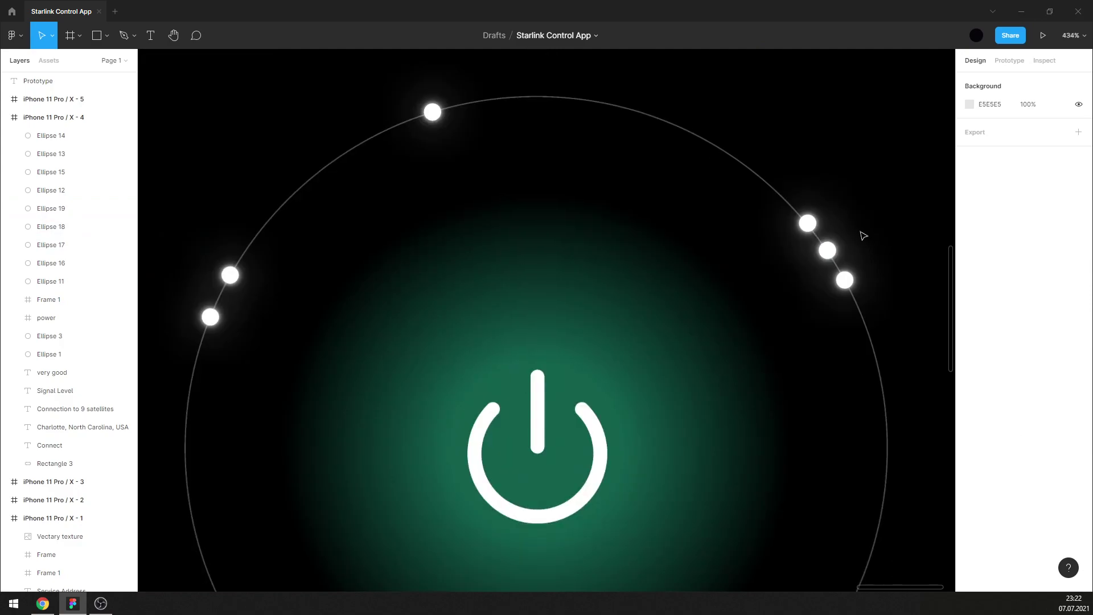
scroll(776, 171, "down", 3)
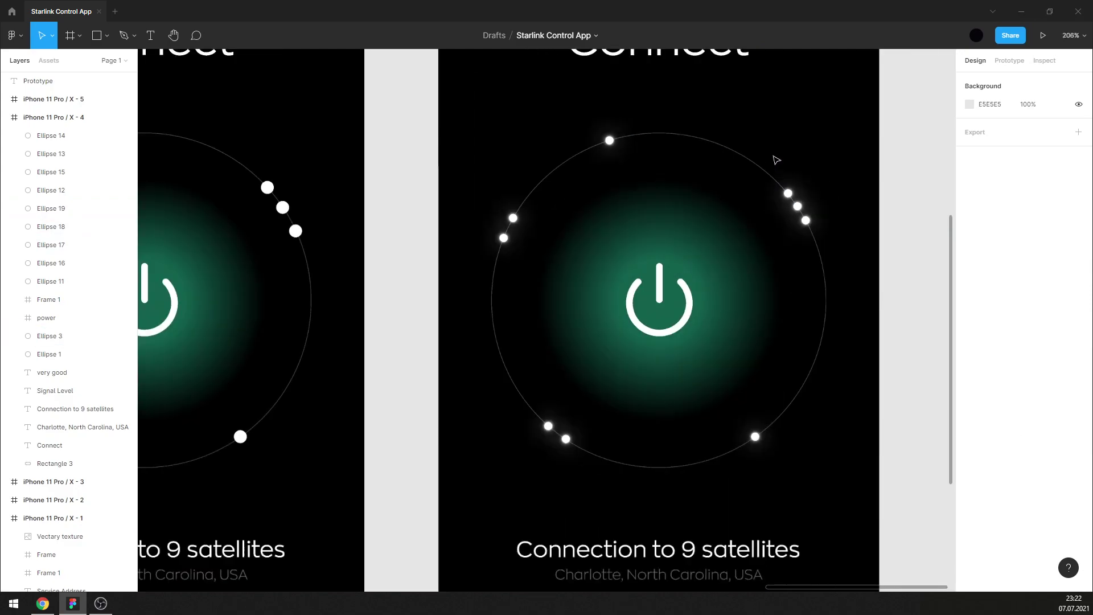
Set the big ring's stroke opacity to 20% and add a white FFFFFF drop shadow.
left_click(832, 300)
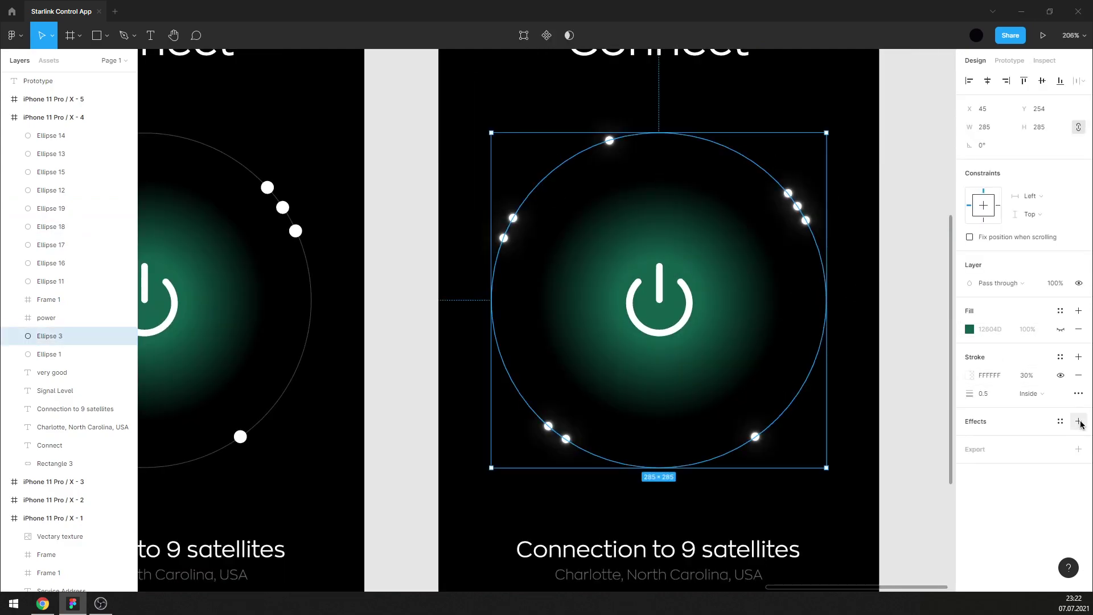
left_click(1033, 378)
type("20")
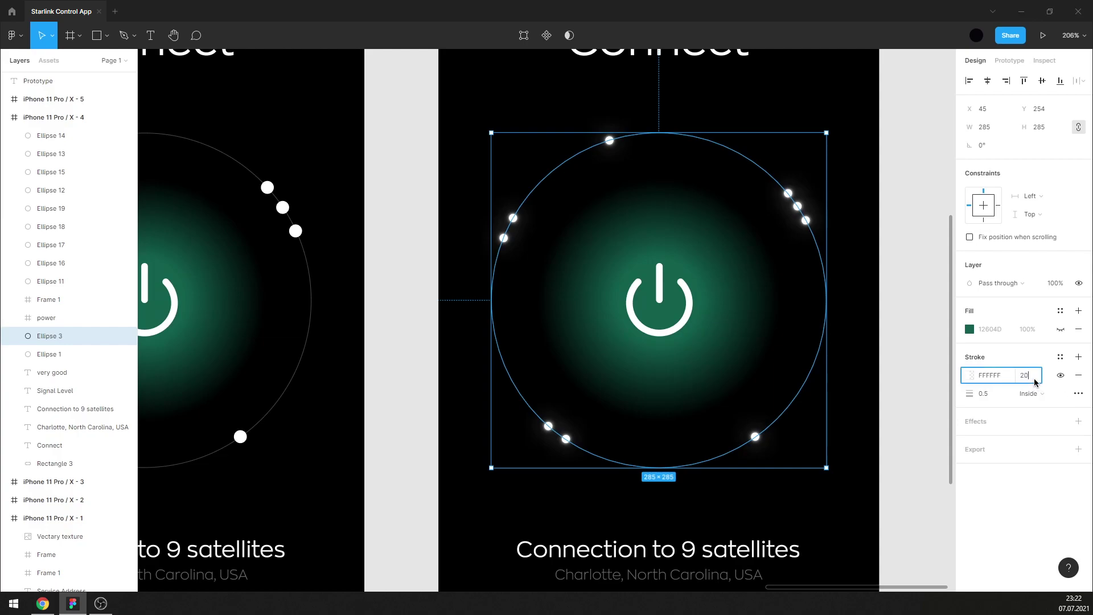
left_click(1078, 422)
left_click(969, 439)
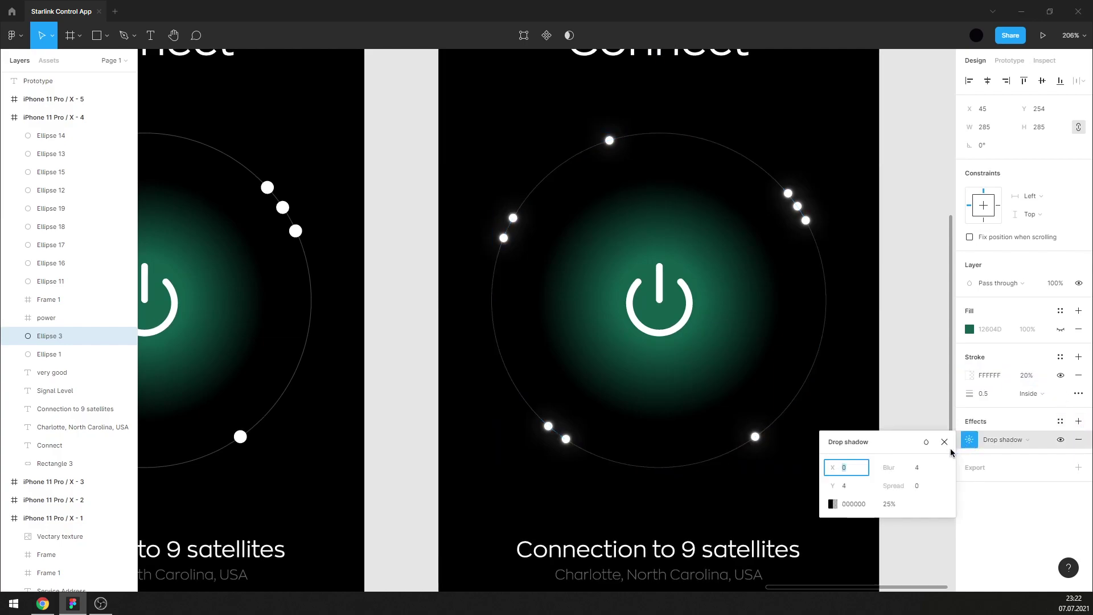
left_click(848, 504)
type("FFFFFF")
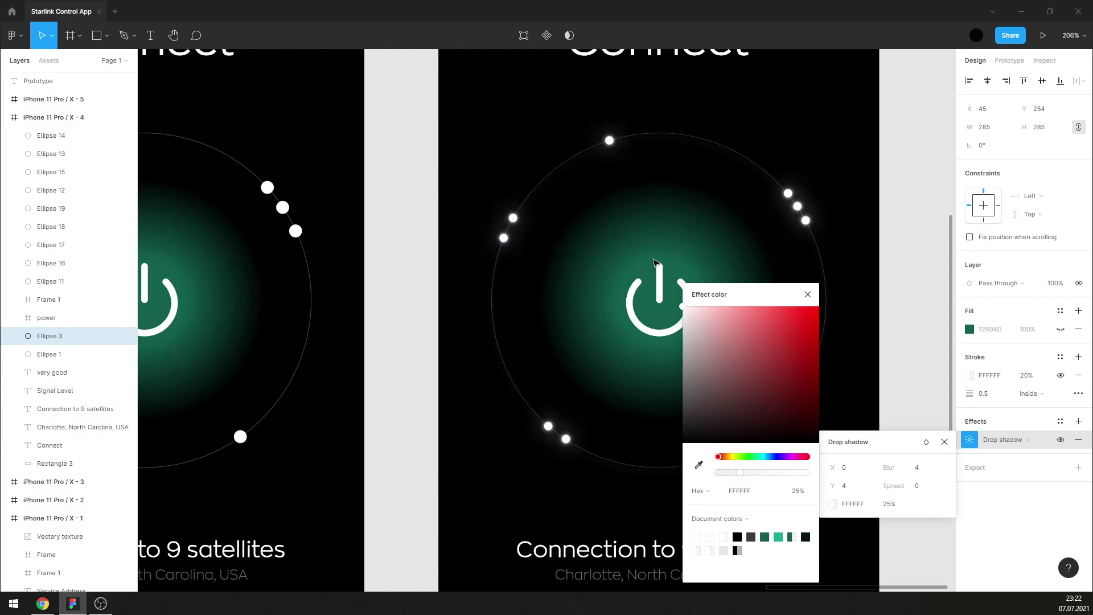
left_click(808, 295)
Tune the drop shadow to Y 0, blur 5 and 80% opacity for a soft glow.
left_click(848, 486)
type("0")
key("Return")
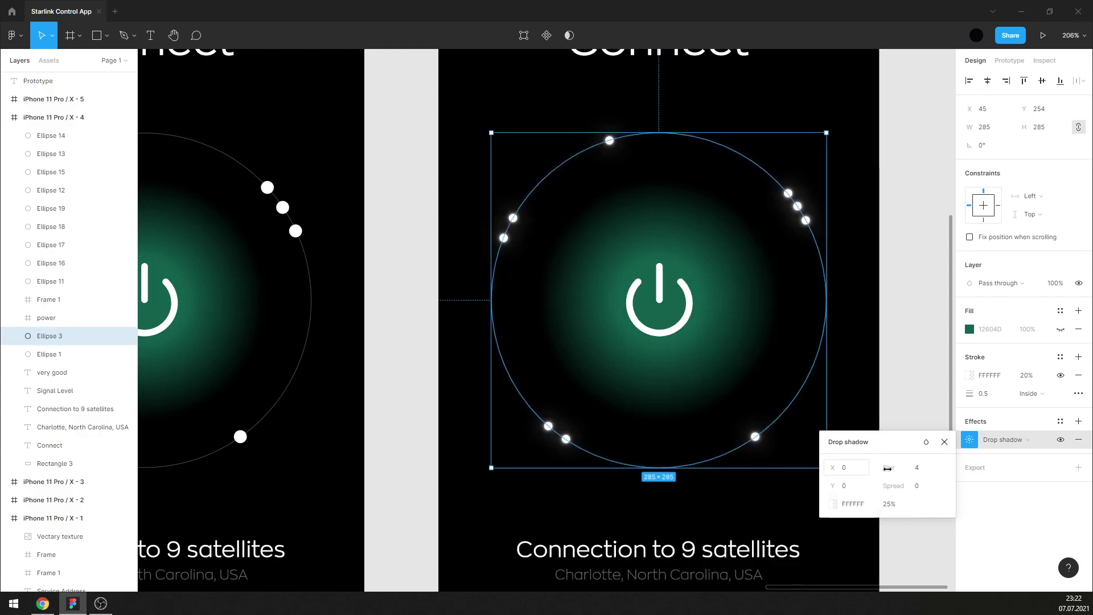
left_click(922, 468)
type("0")
left_click(893, 504)
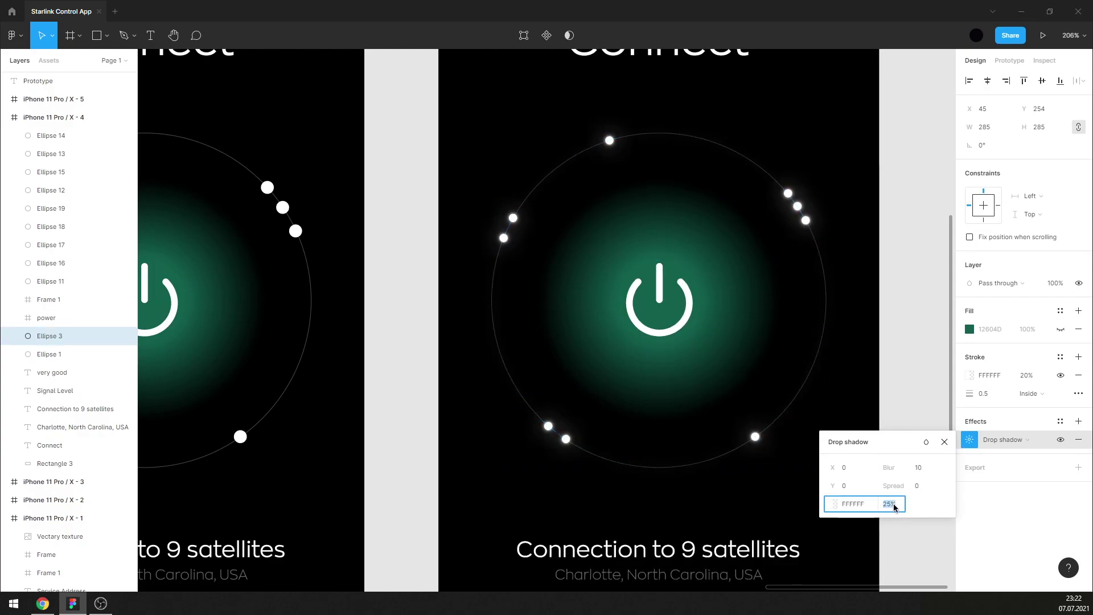
type("80")
key("Return")
left_click(920, 468)
key("Return")
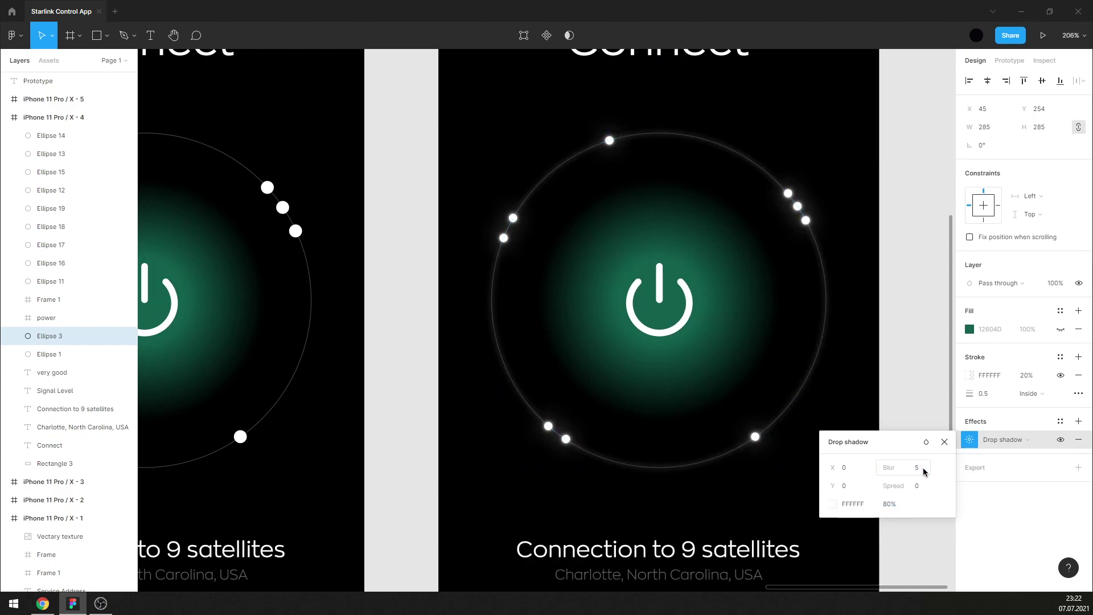
left_click(926, 401)
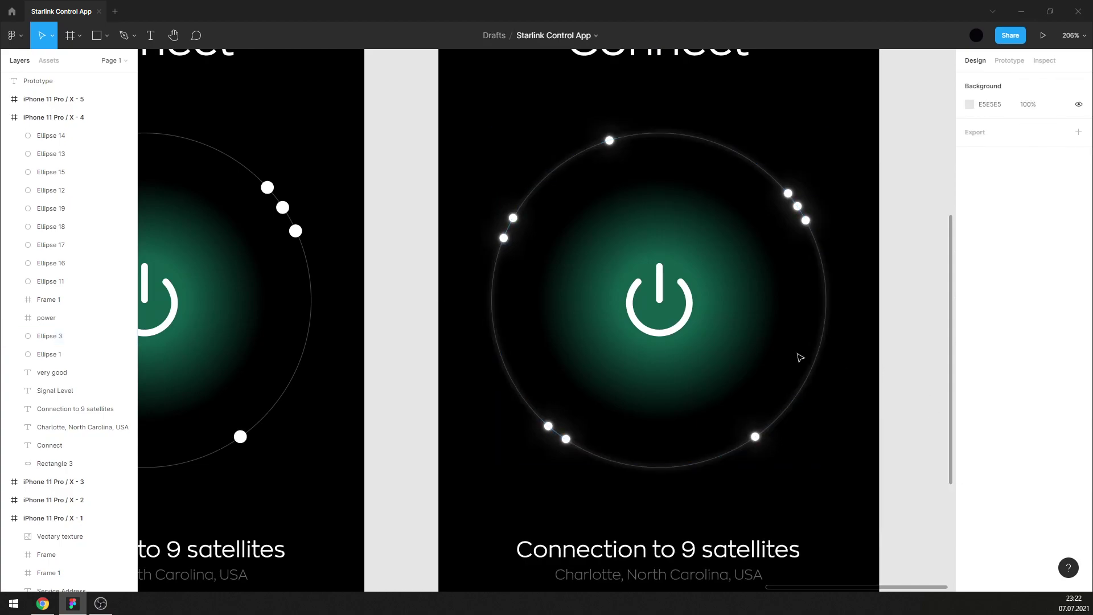
Remove the ring's green fill so only the glowing outline remains.
scroll(686, 320, "down", 5, "ctrl")
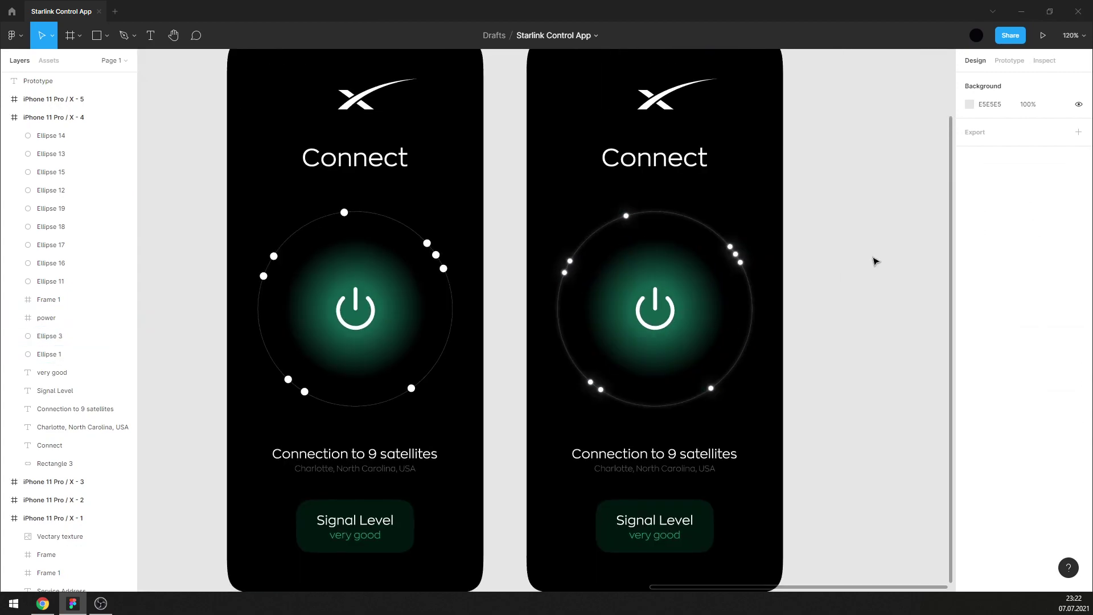
scroll(661, 201, "up", 2, "ctrl")
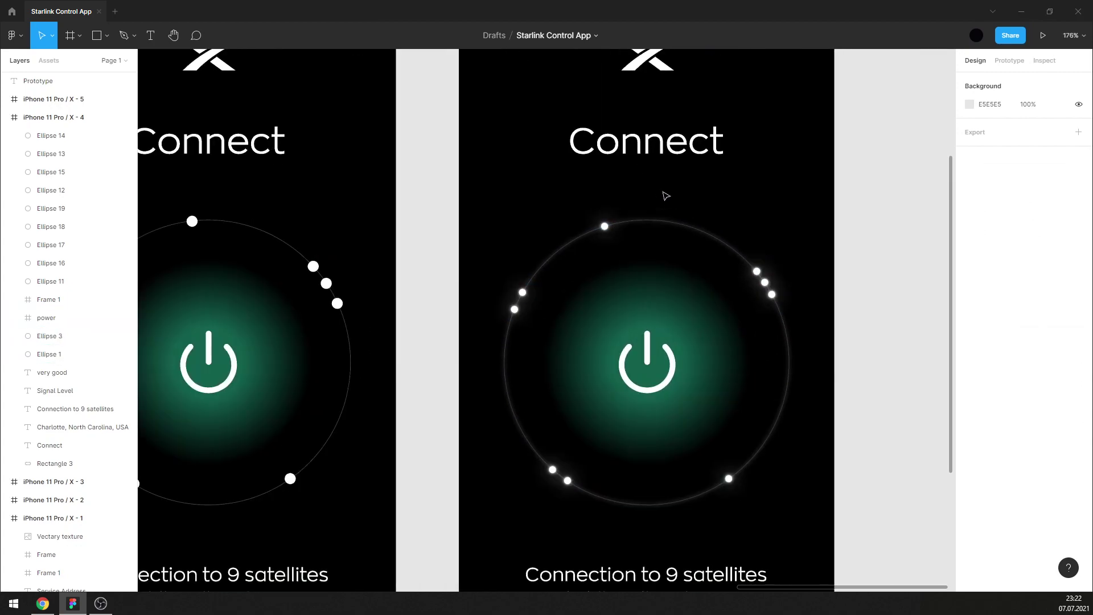
left_click(693, 230)
scroll(782, 259, "up", 1, "ctrl")
scroll(782, 259, "down", 2)
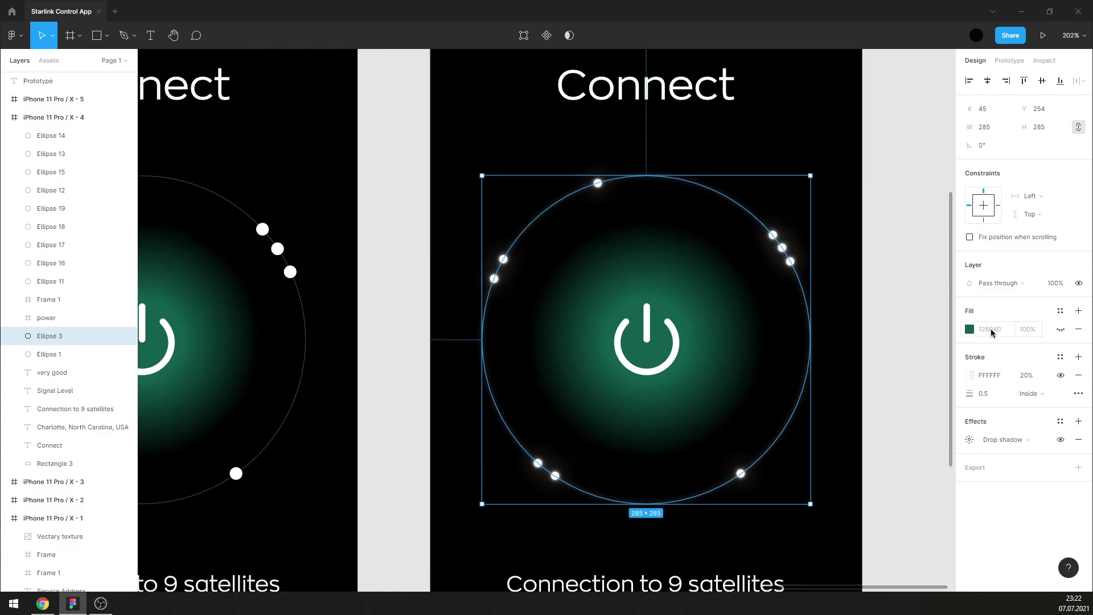
left_click(1078, 329)
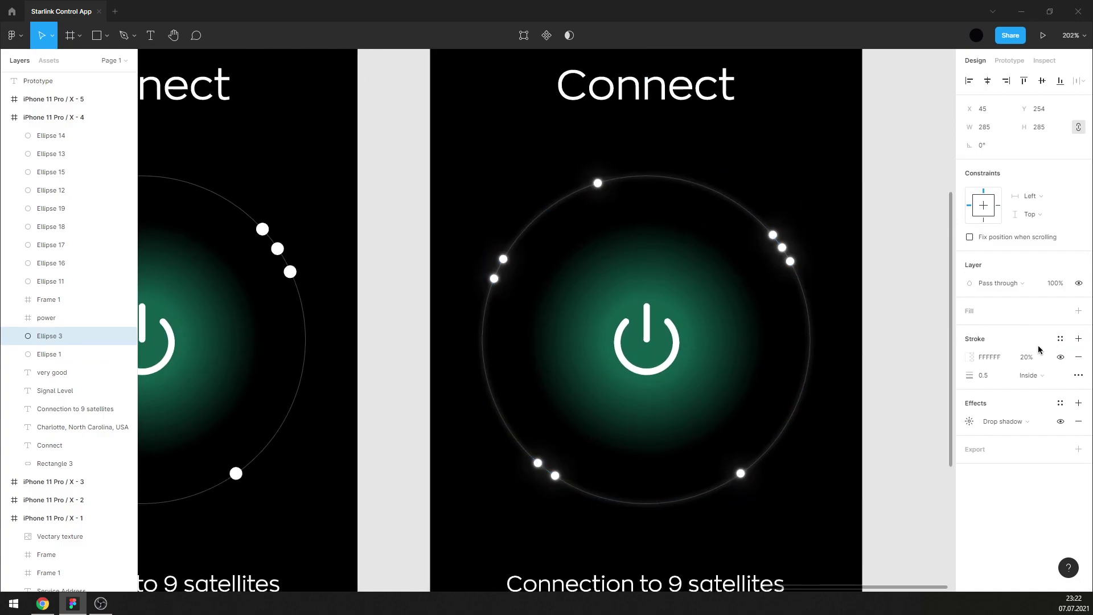
left_click(969, 357)
Try radial, then angular gradient paint on the ring's stroke, stretching the gradient.
left_click(838, 295)
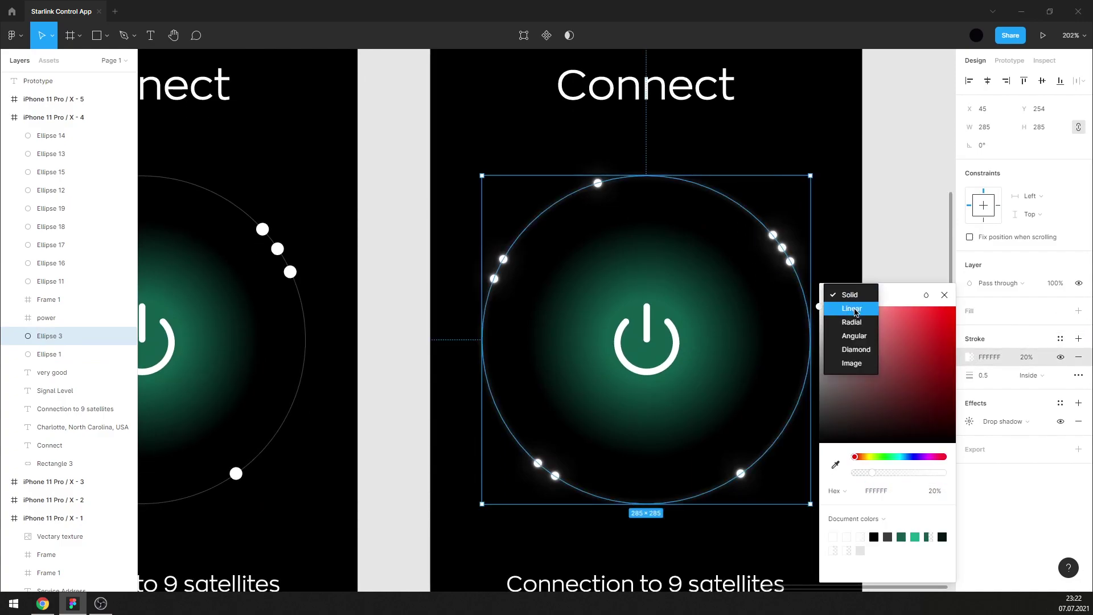
left_click(852, 323)
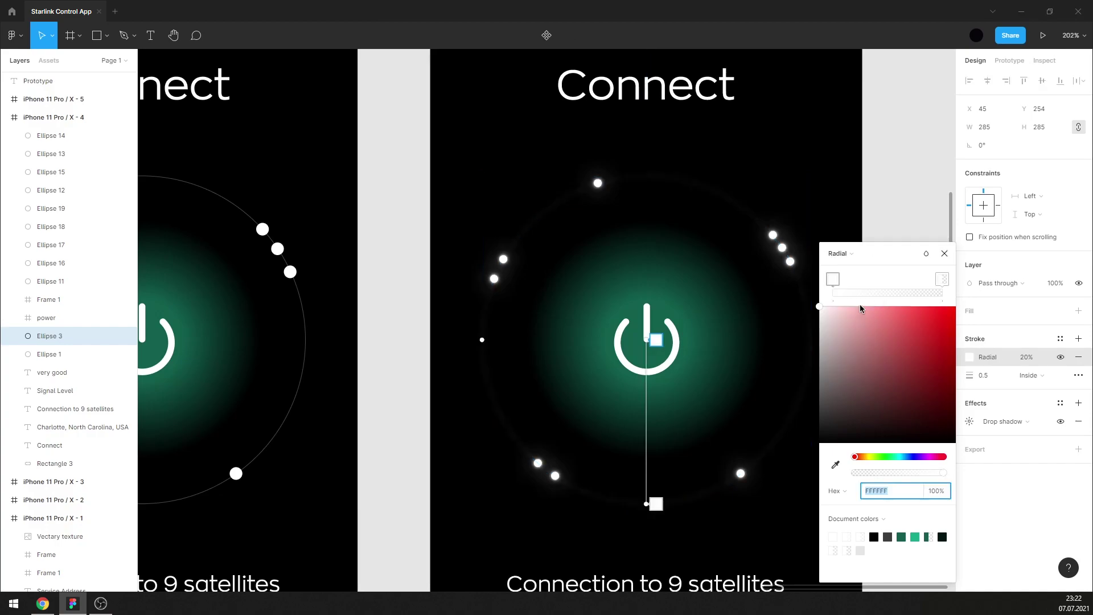
left_click(842, 258)
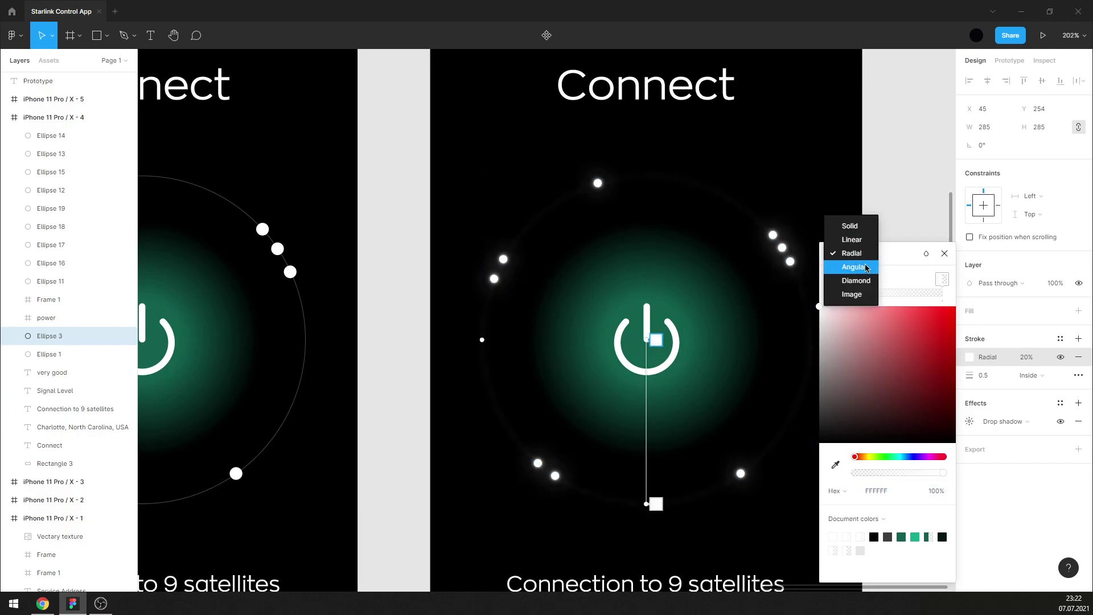
left_click(863, 266)
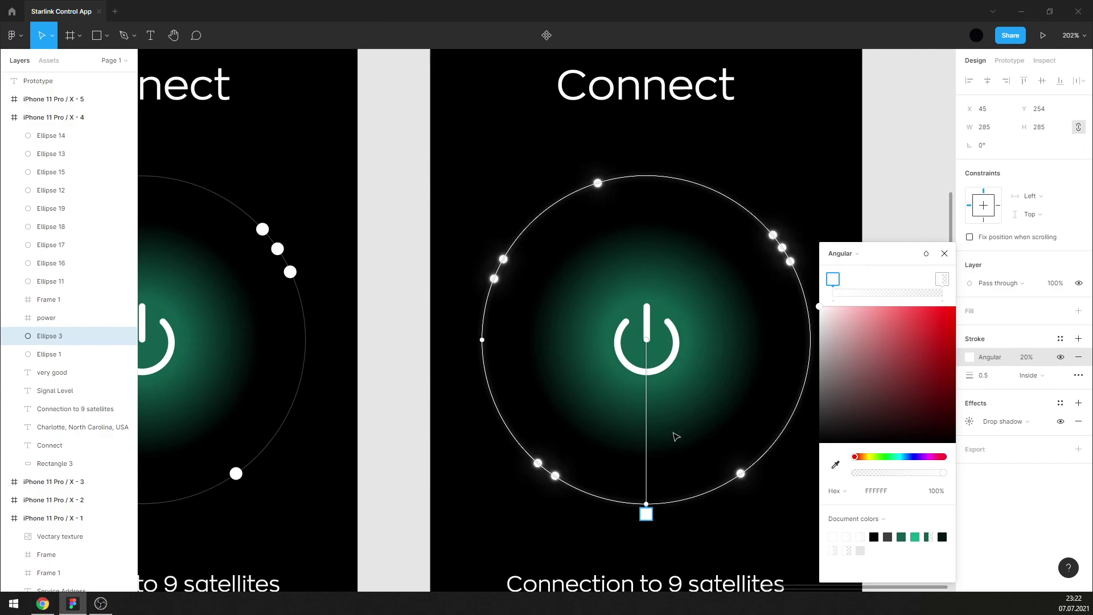
left_click_drag(646, 512, 541, 239)
left_click_drag(646, 505, 646, 523)
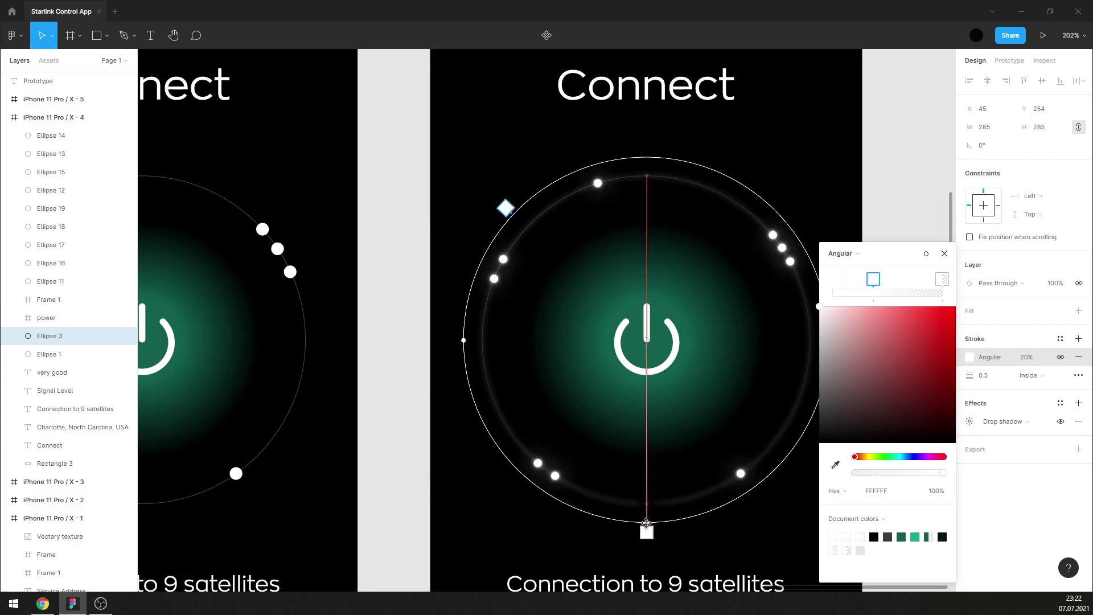
left_click_drag(646, 523, 645, 520)
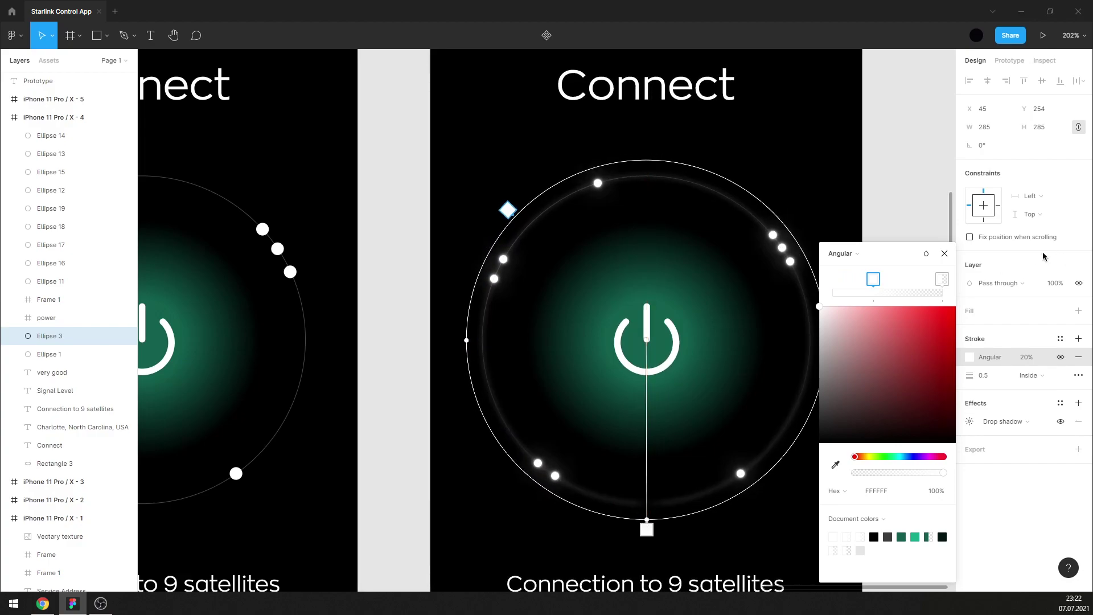
Reposition the angular gradient's stops, including the transparent stop, around the ring.
left_click(942, 281)
left_click_drag(647, 517, 503, 378)
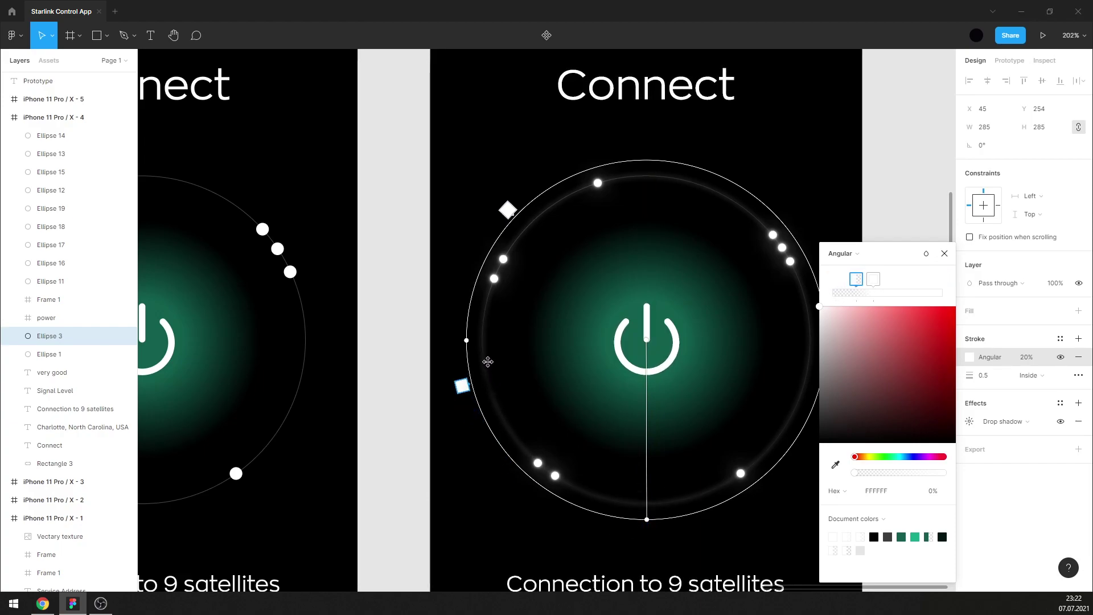
mouse_move(503, 378)
left_mouse_down()
mouse_move(552, 244)
mouse_move(623, 228)
left_mouse_up()
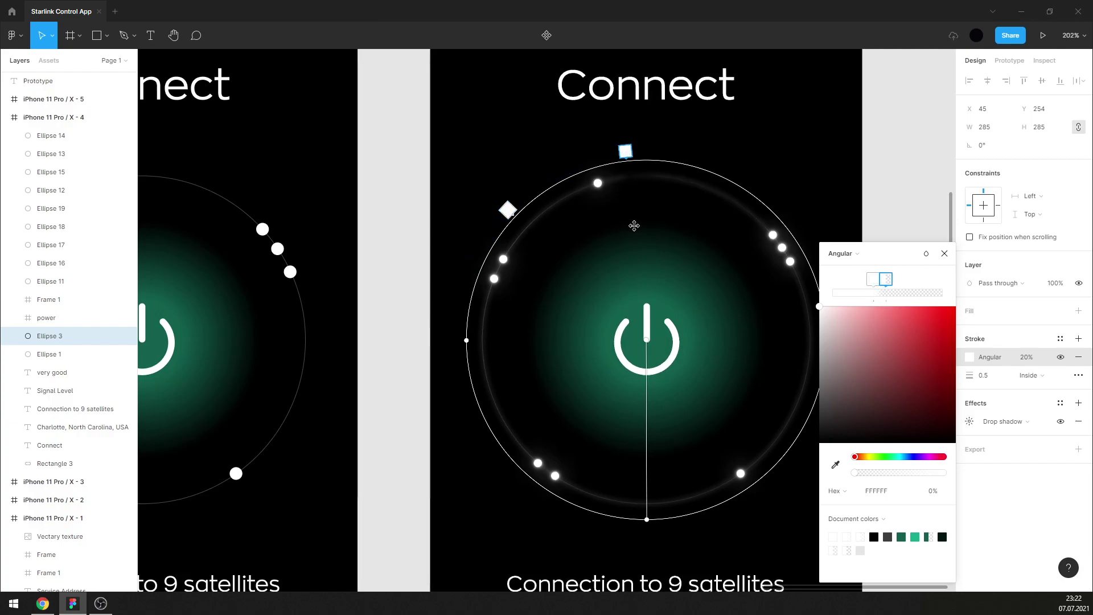
left_click_drag(513, 206, 489, 238)
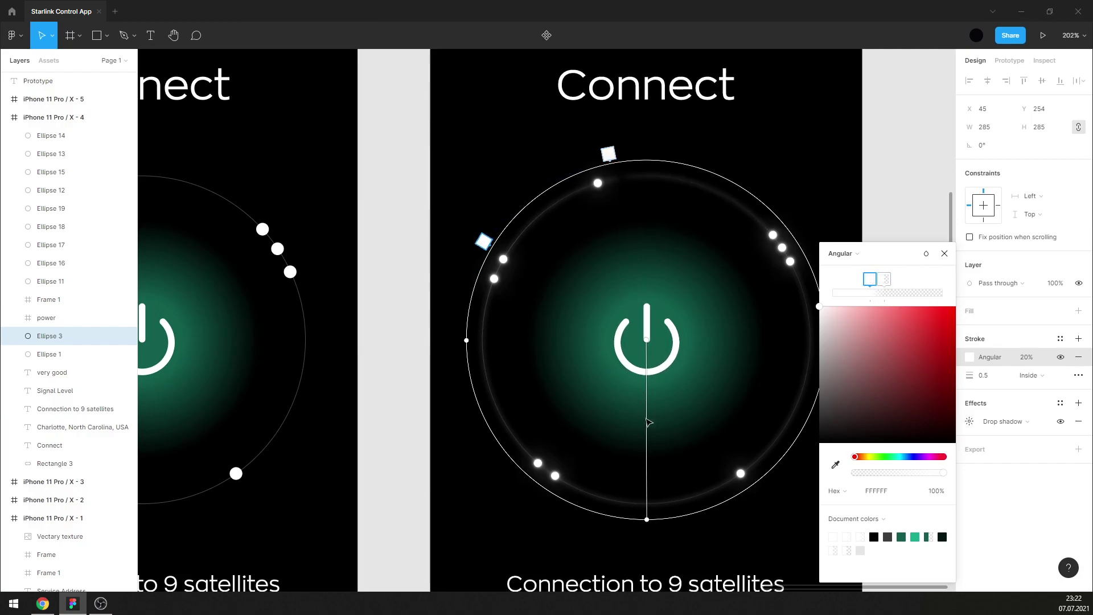
left_click_drag(645, 517, 651, 515)
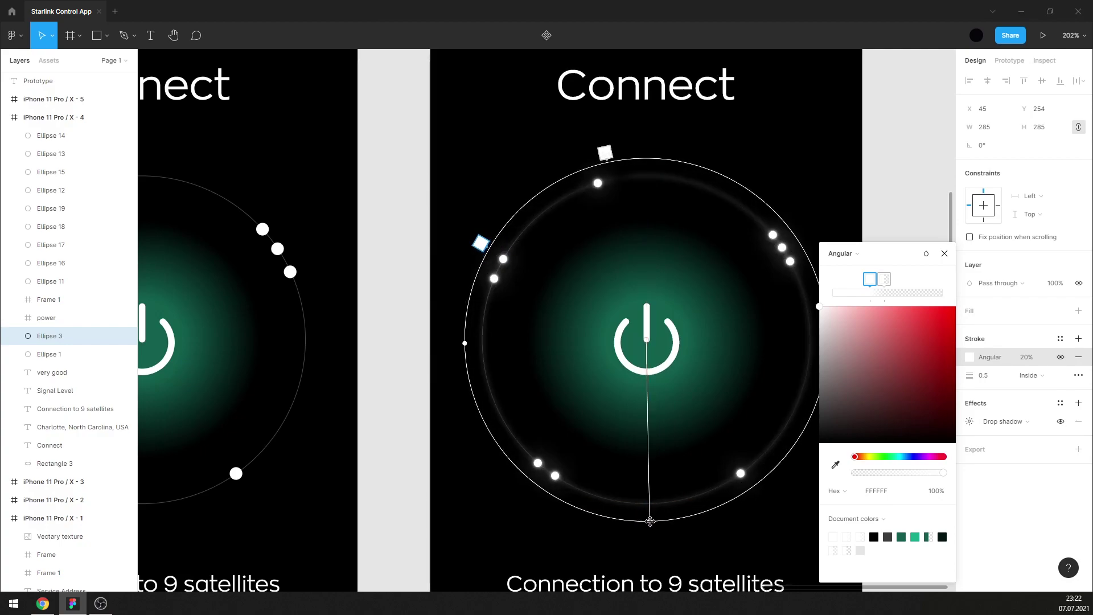
left_click_drag(611, 157, 569, 169)
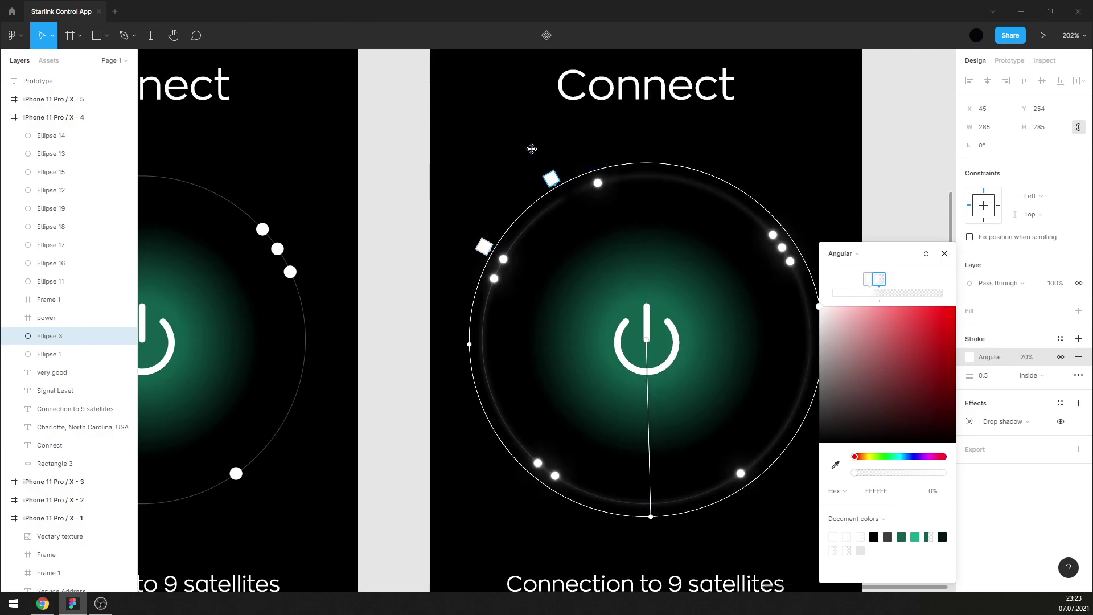
left_click_drag(484, 246, 496, 451)
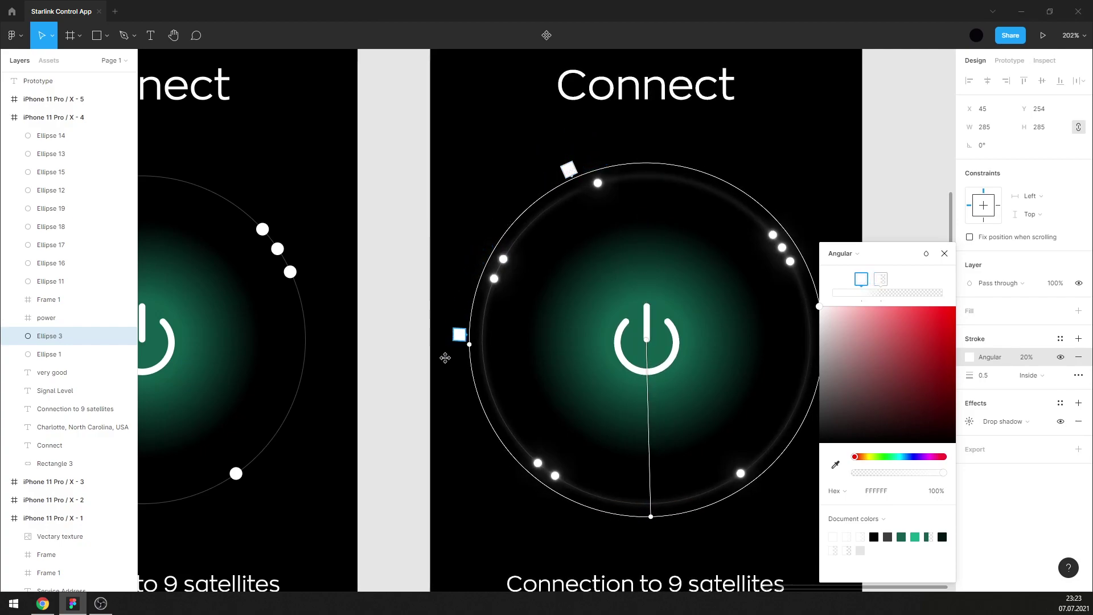
left_click_drag(881, 279, 942, 278)
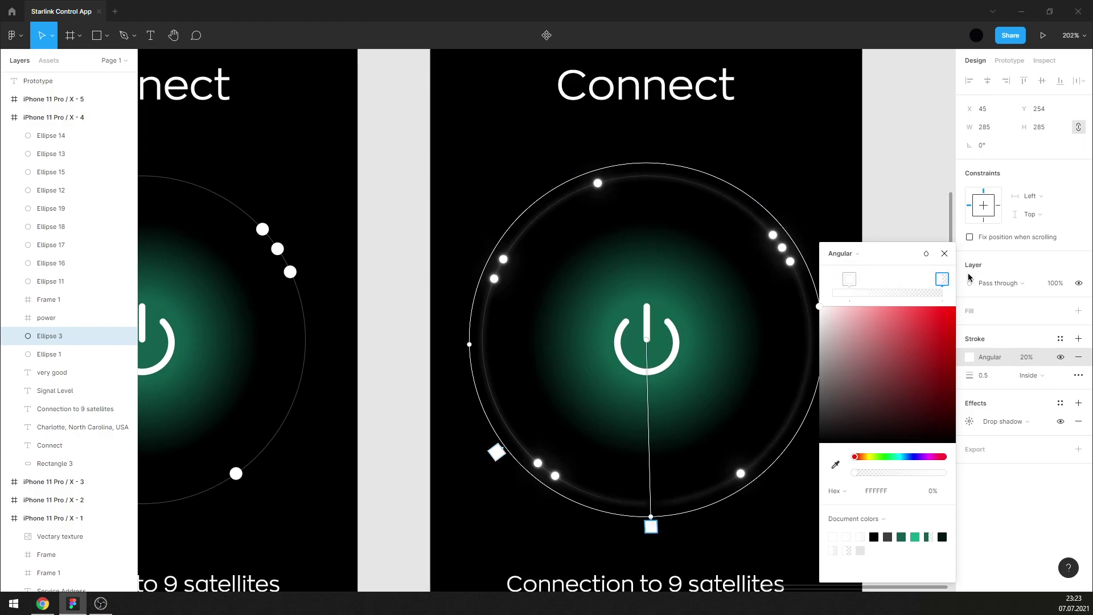
Try a diamond gradient, then settle on a solid FFFFFF stroke at 20%.
left_click(858, 254)
left_click(868, 267)
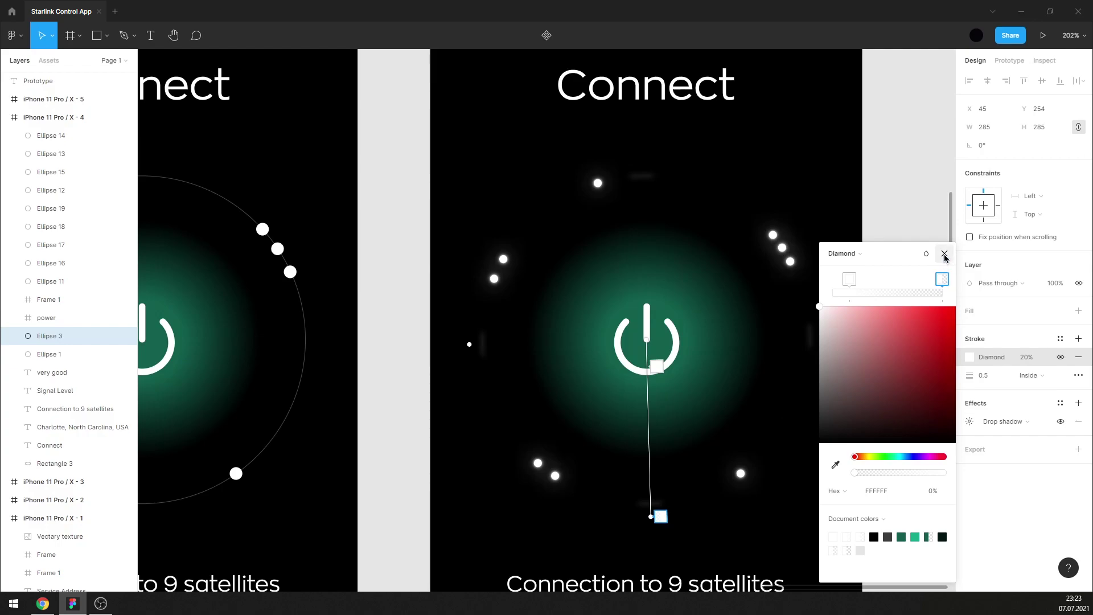
left_click(845, 254)
left_click(849, 199)
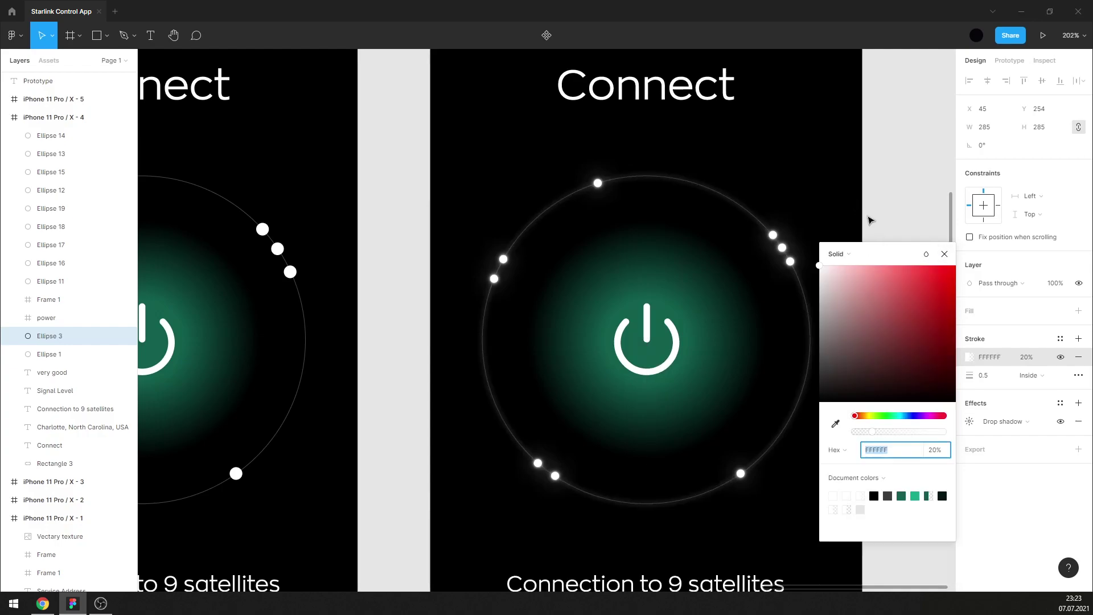
left_click(944, 254)
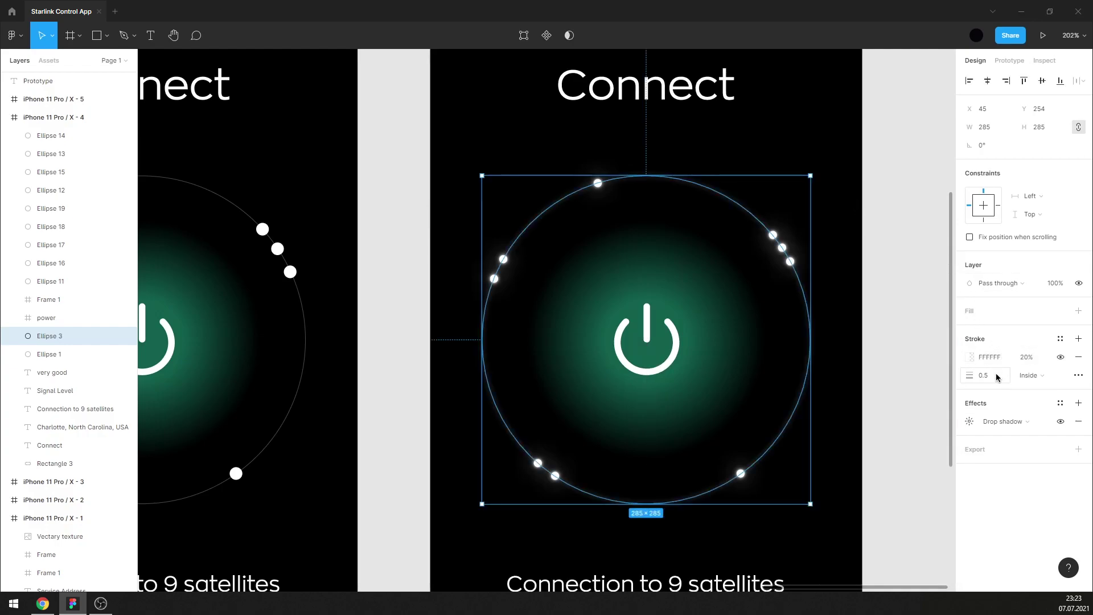
left_click(1028, 363)
left_click(913, 317)
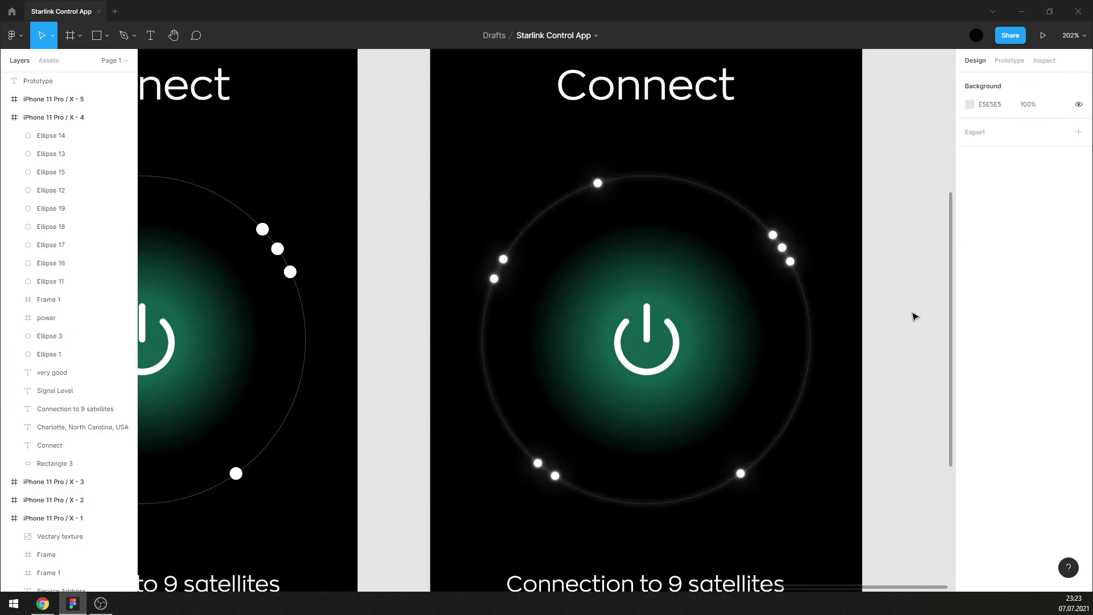
left_click(812, 355)
left_click(916, 317)
Paste an enlarged copy of the ring with 10% stroke opacity.
left_click(808, 318)
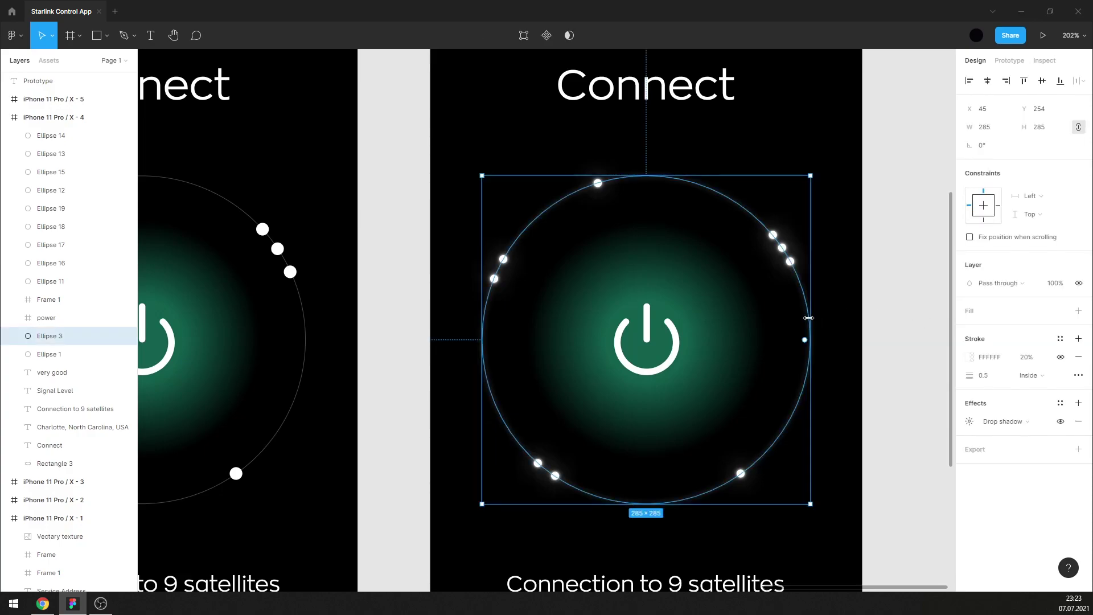
key("ctrl+v")
left_click_drag(810, 175, 824, 162)
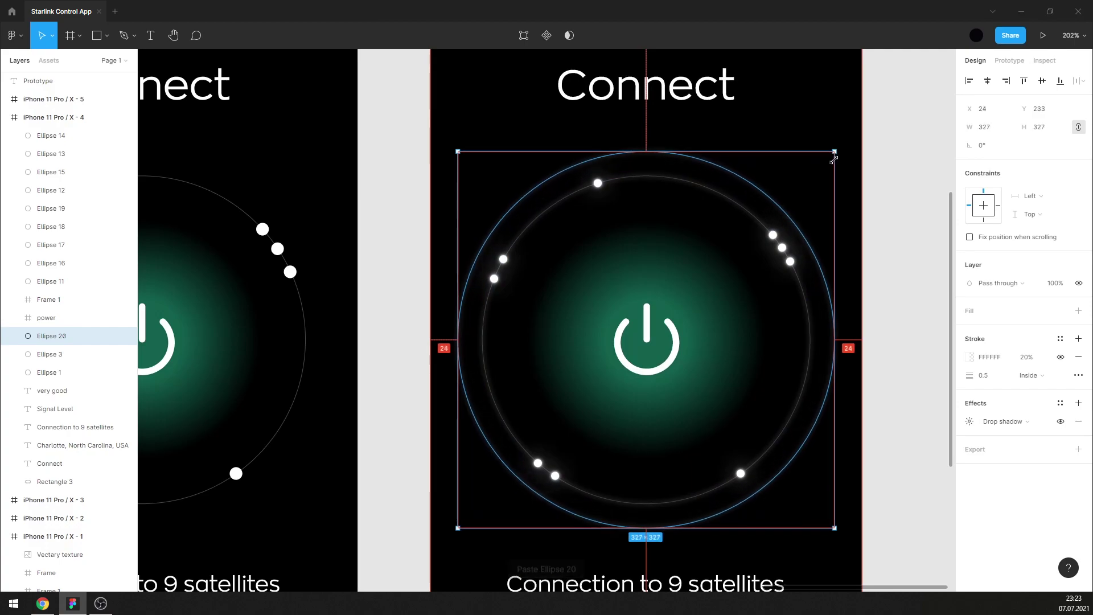
left_click_drag(825, 163, 834, 162)
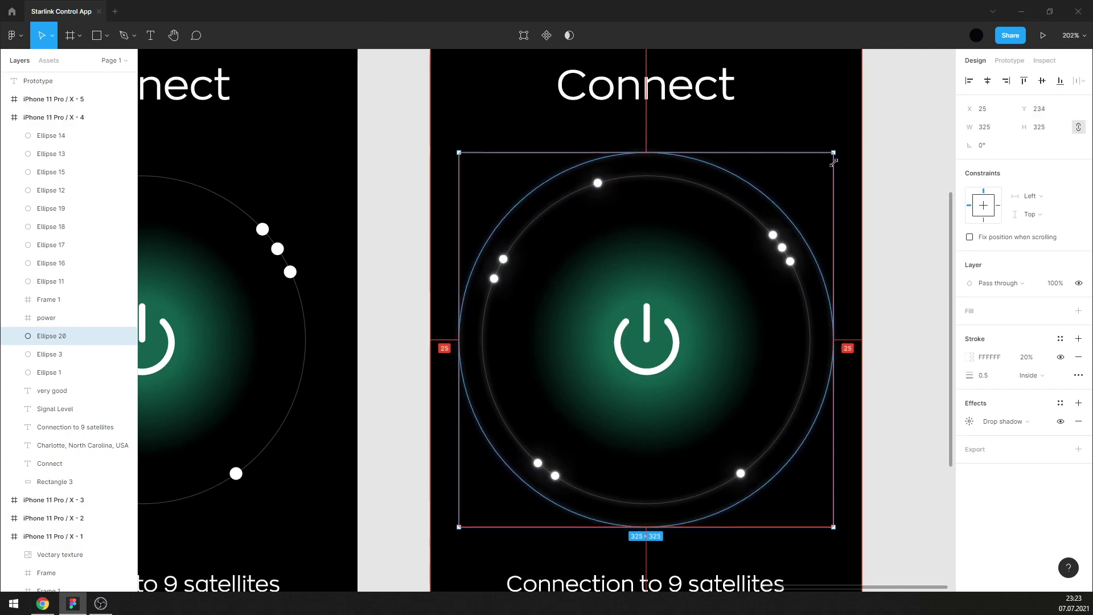
left_click(1029, 360)
type("10")
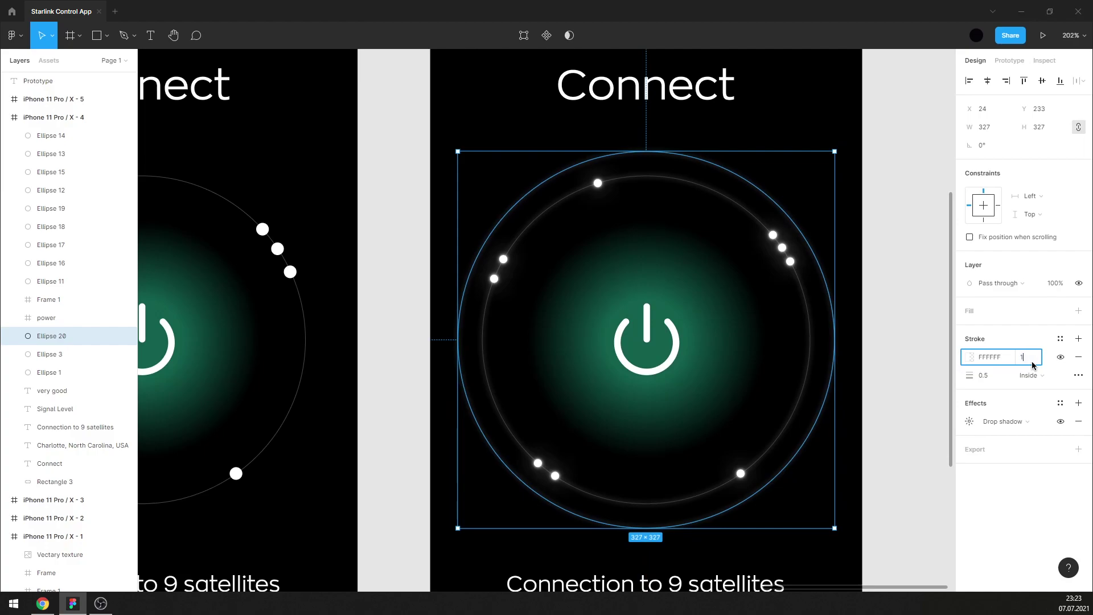
key("Return")
left_click_drag(836, 150, 856, 132)
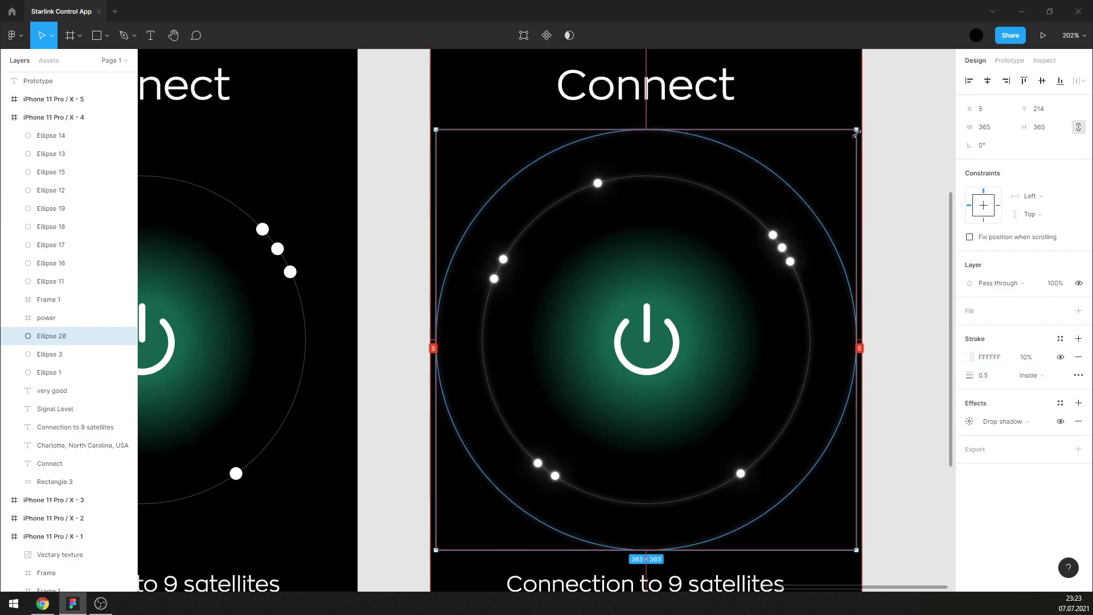
left_click(834, 292)
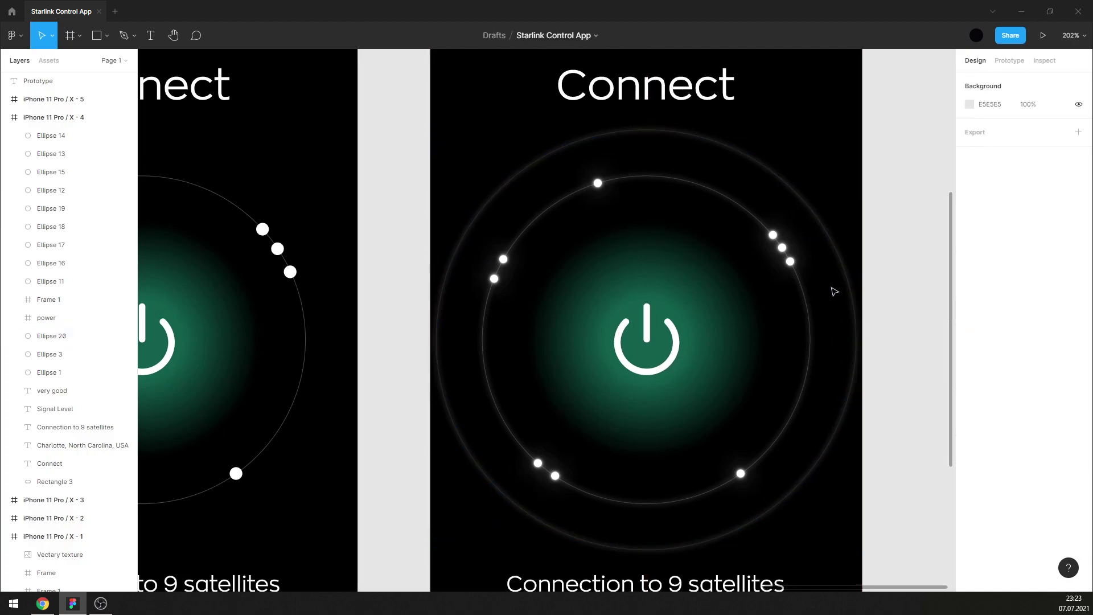
key("ctrl+z")
key("ctrl+z")
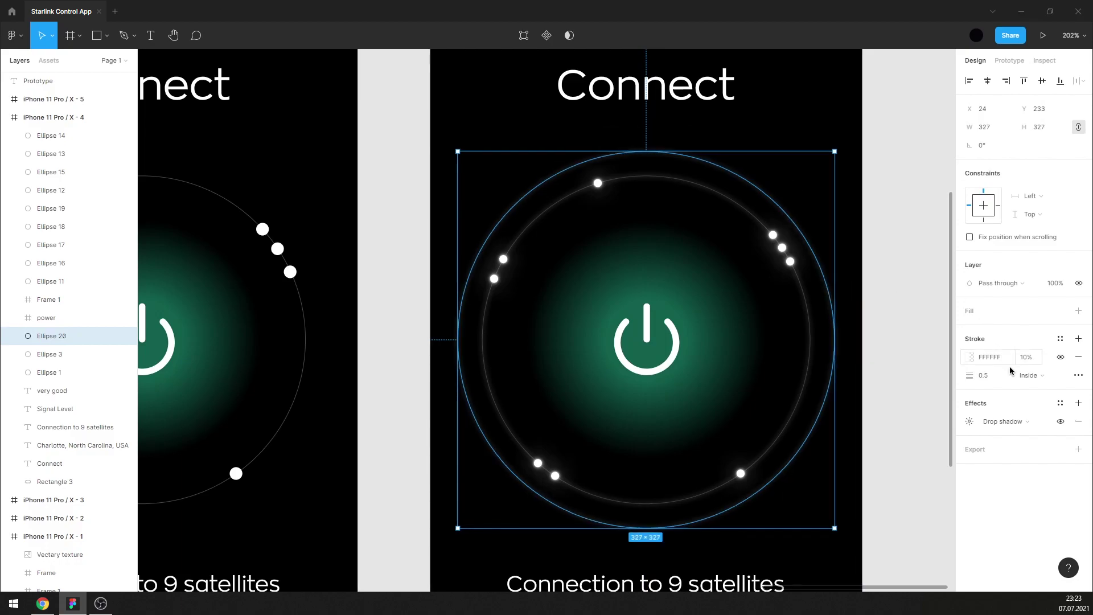
left_click(899, 276)
Paste another ring copy scaled to 323 wide with 10% drop shadow opacity.
left_click(811, 312)
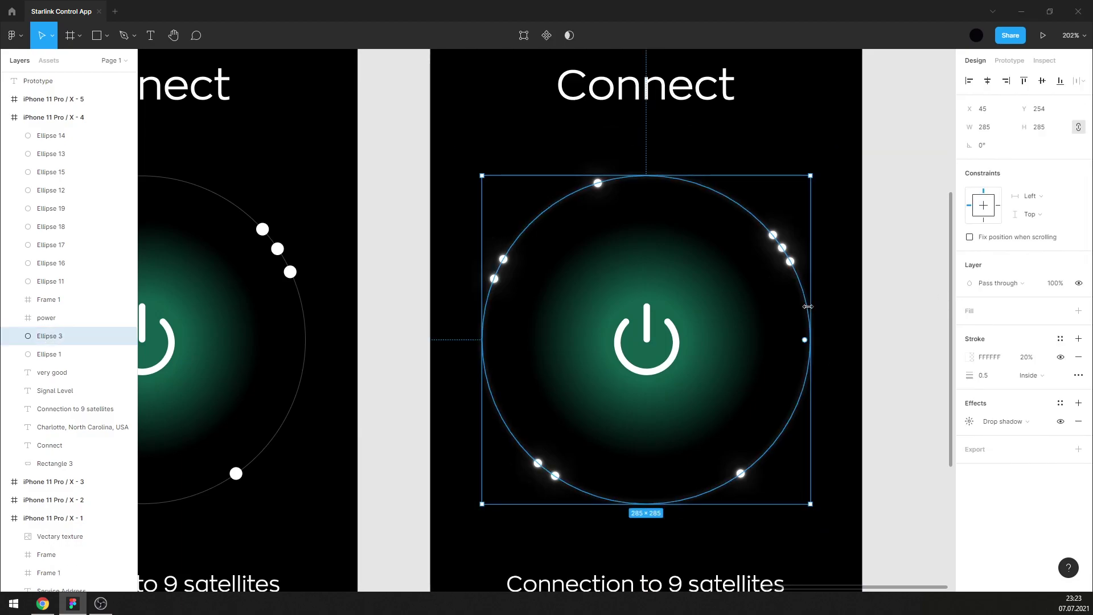
key("ctrl+v")
left_click_drag(808, 306, 832, 306)
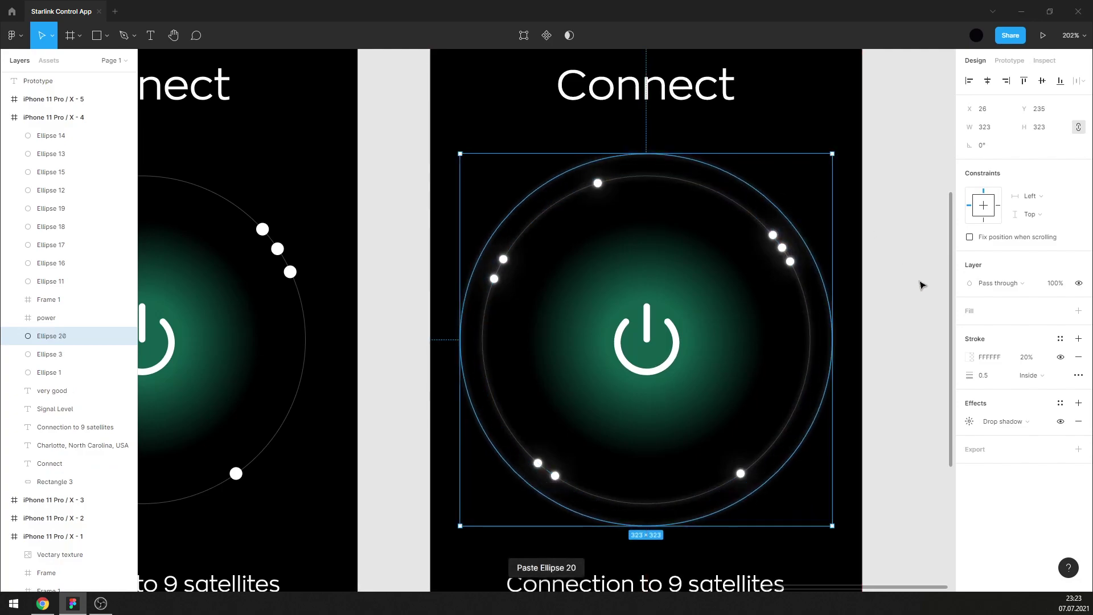
left_click(969, 422)
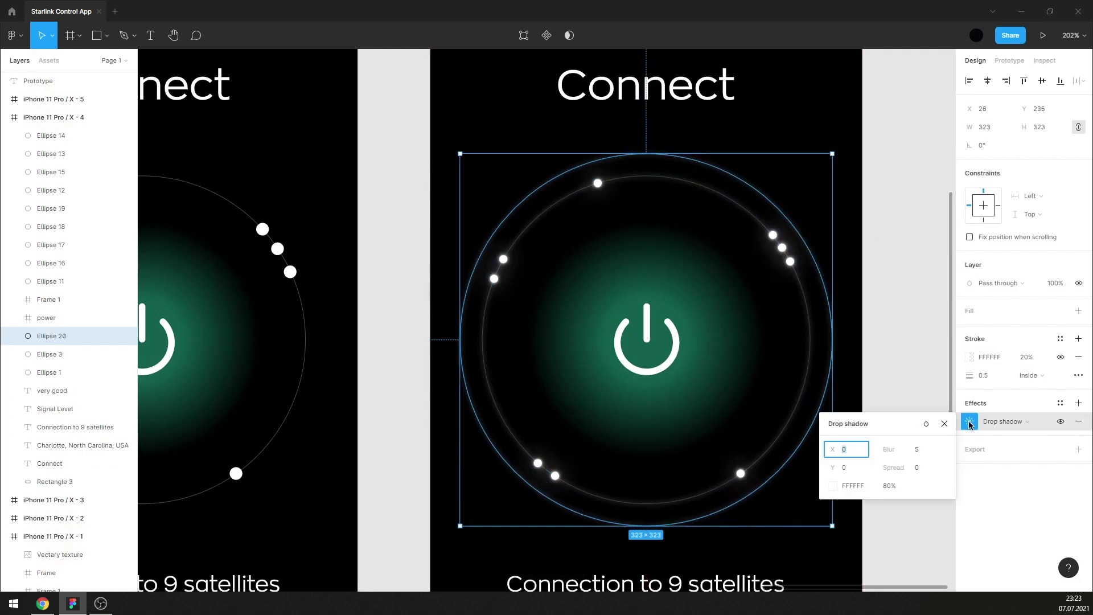
left_click(899, 486)
type("10")
key("Return")
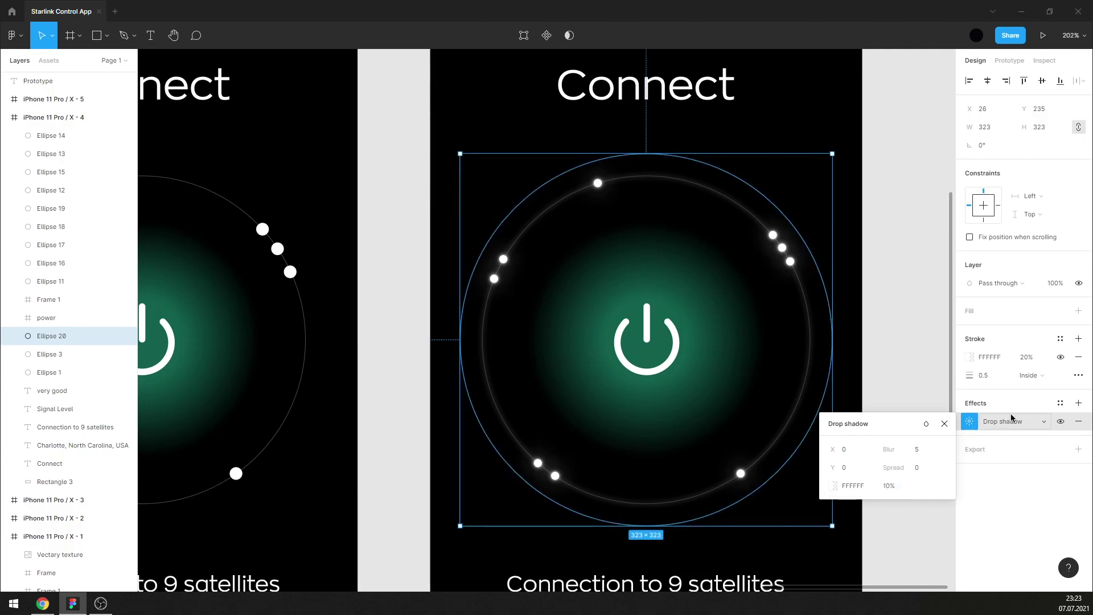
left_click(1034, 357)
left_click(924, 357)
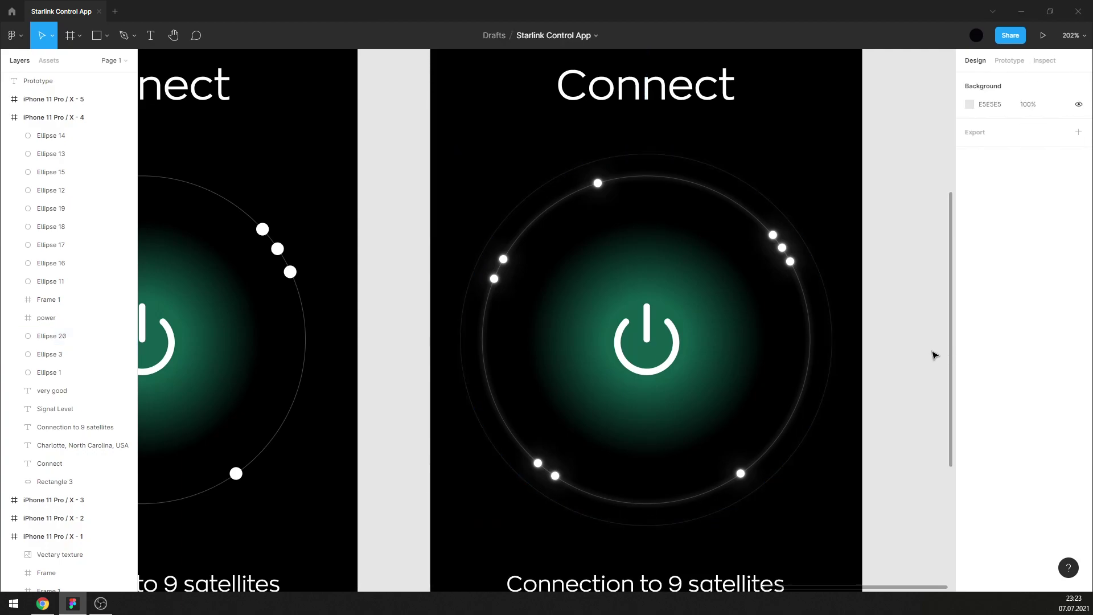
Add an outermost 365-wide ring with 4% stroke and 2% shadow opacity.
left_click(830, 310)
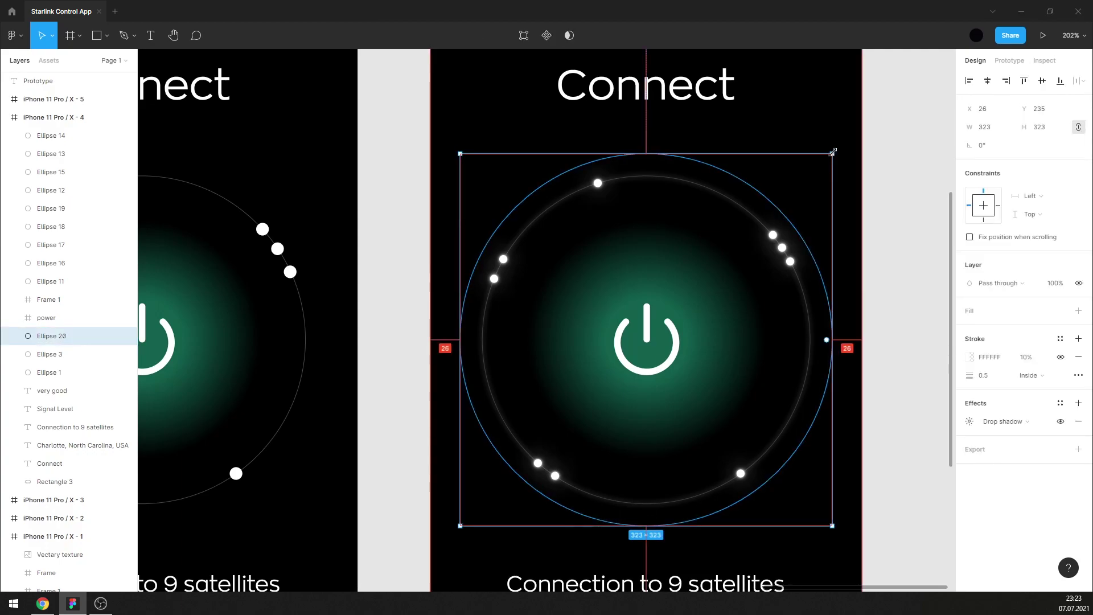
left_click_drag(833, 152, 857, 129)
key("ctrl+v")
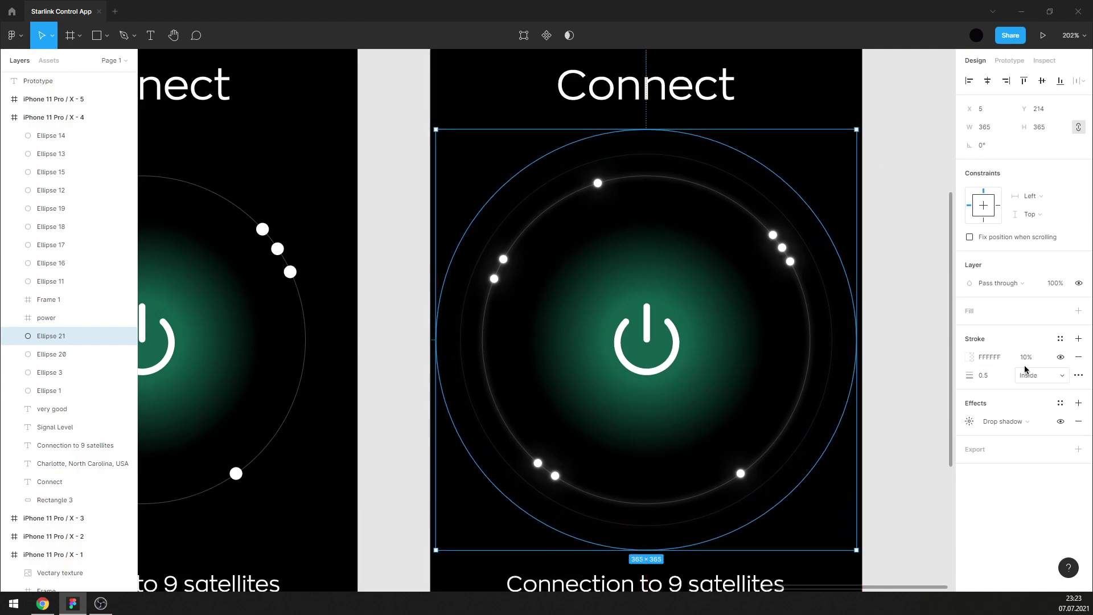
left_click(1022, 363)
type("4")
key("Return")
left_click(969, 421)
left_click(896, 486)
type("2")
key("Return")
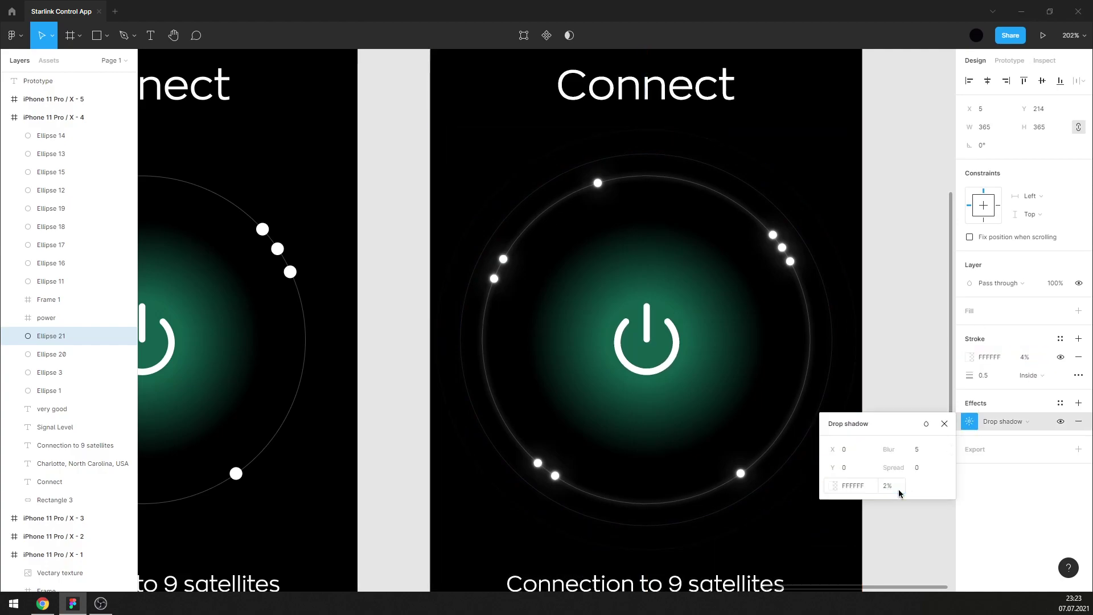
left_click(1027, 358)
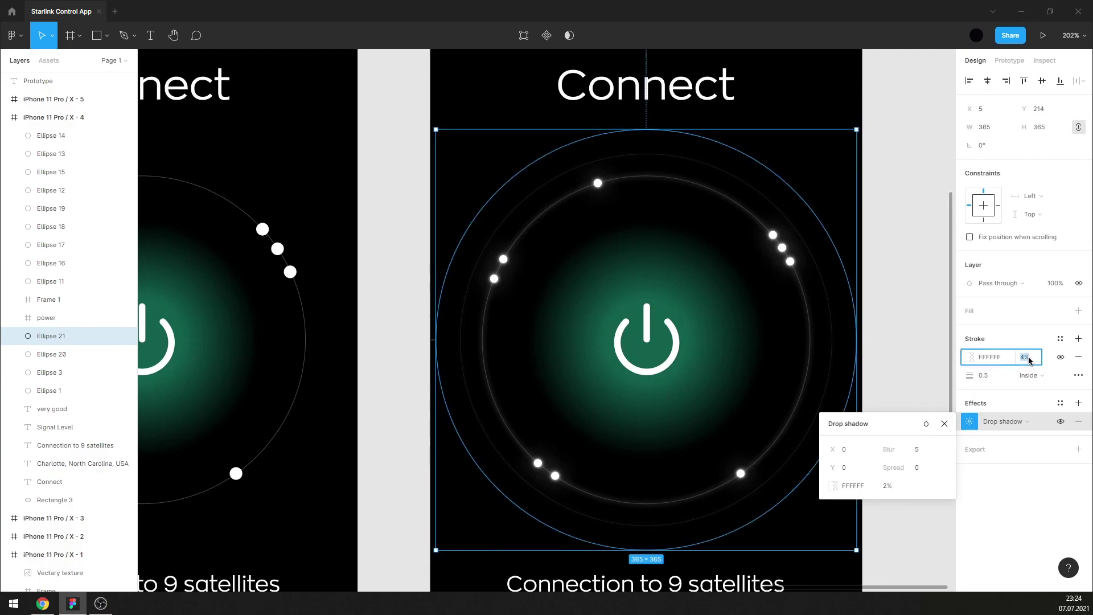
type("7")
left_click(944, 423)
left_click(920, 364)
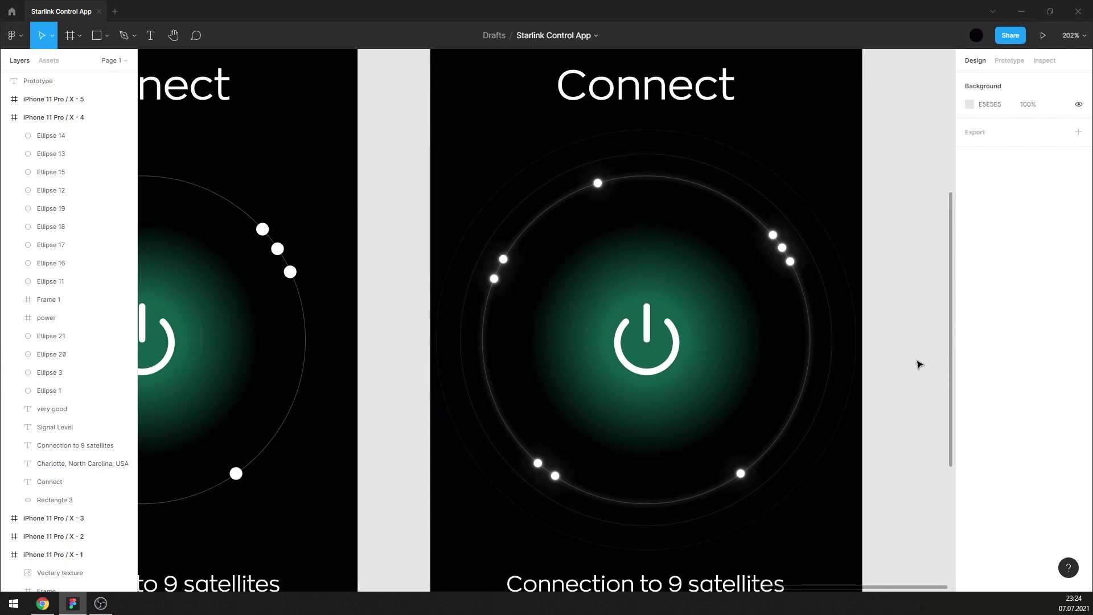
Paste a ring copy shrunk to sit inside the ring around the power button.
scroll(814, 310, "down", 2)
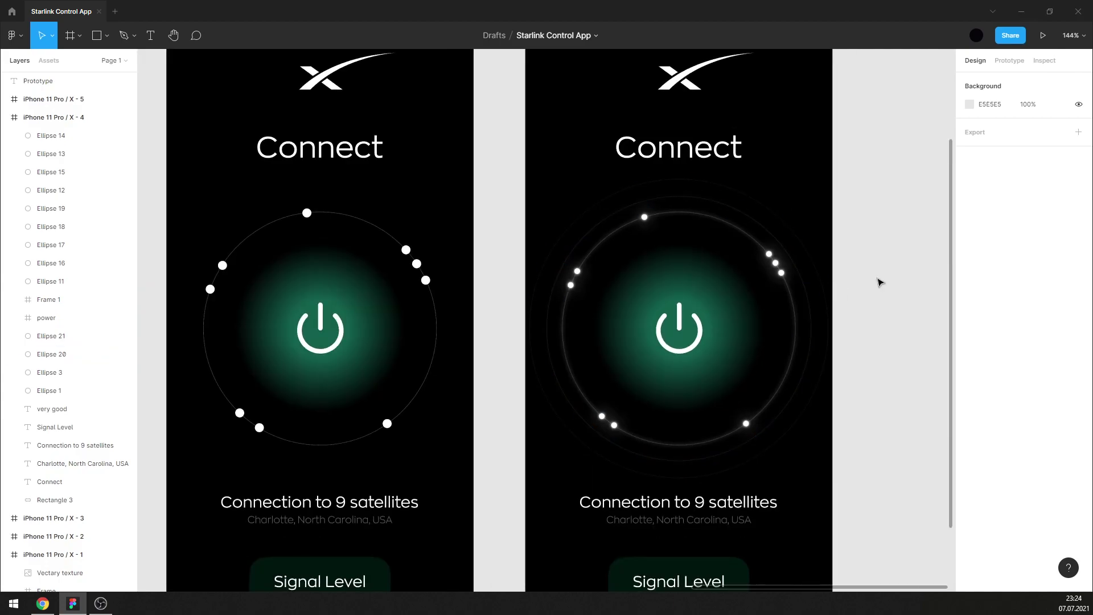
scroll(879, 281, "down", 2)
scroll(928, 287, "down", 1)
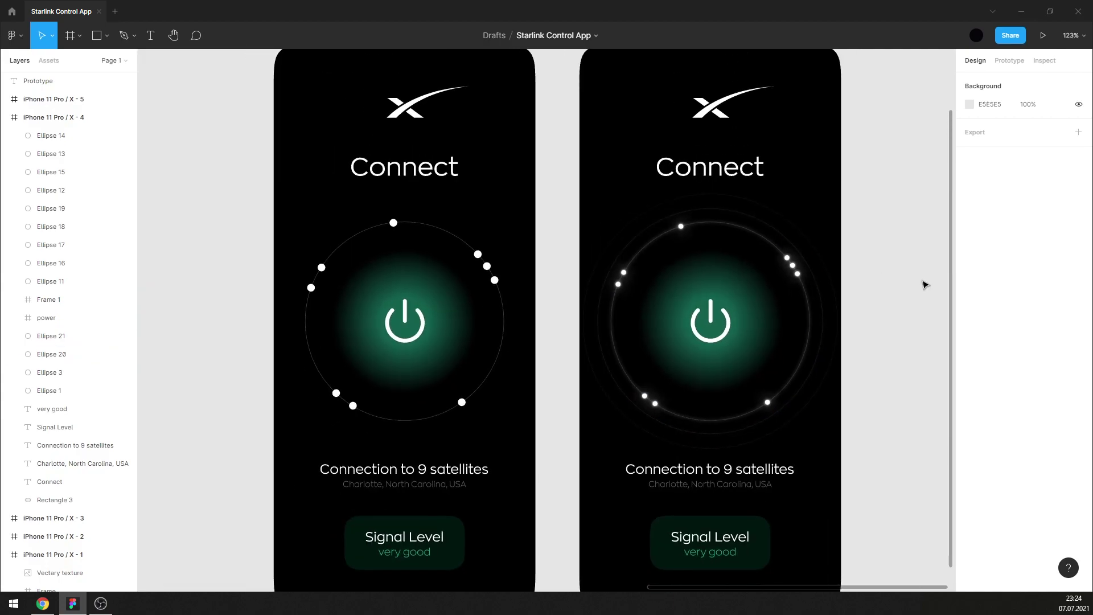
scroll(859, 274, "down", 2)
scroll(721, 288, "up", 3)
scroll(749, 217, "up", 3)
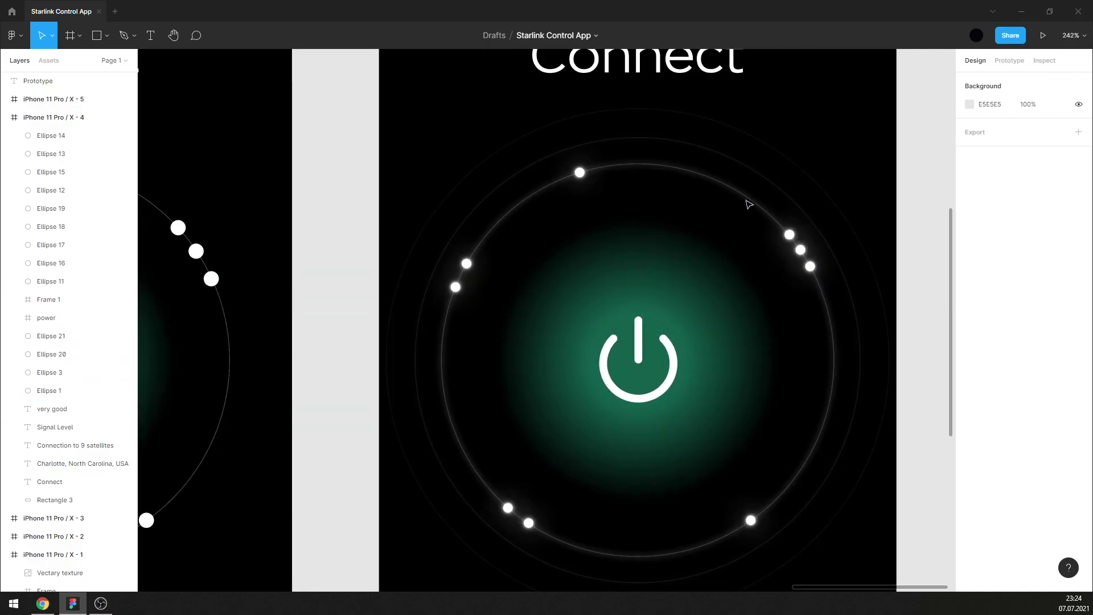
left_click(750, 203)
key("ctrl+v")
left_click_drag(834, 163, 802, 188)
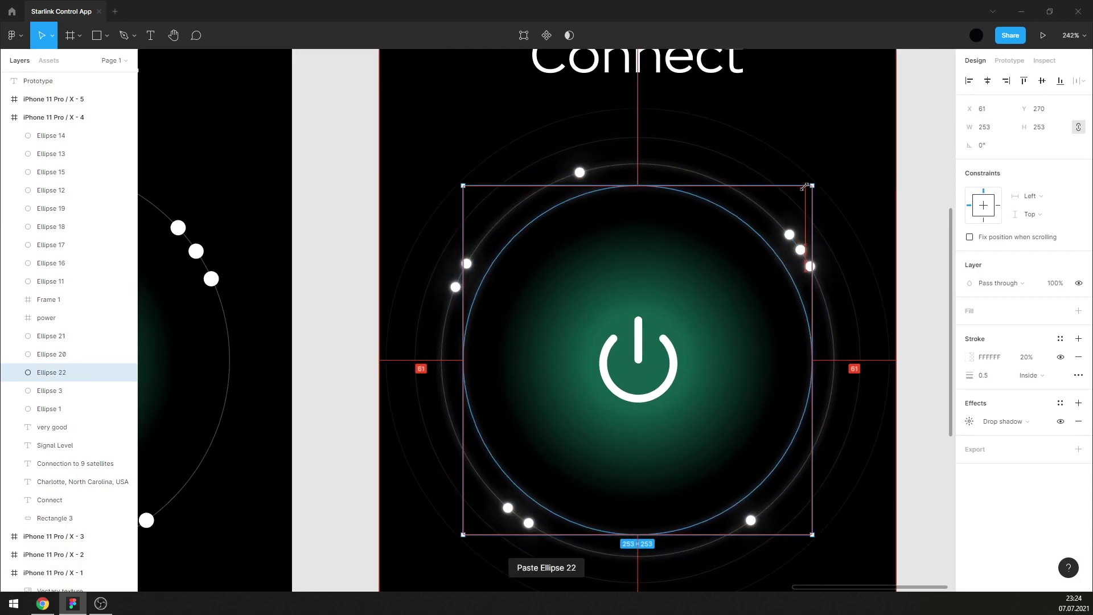
left_click(922, 183)
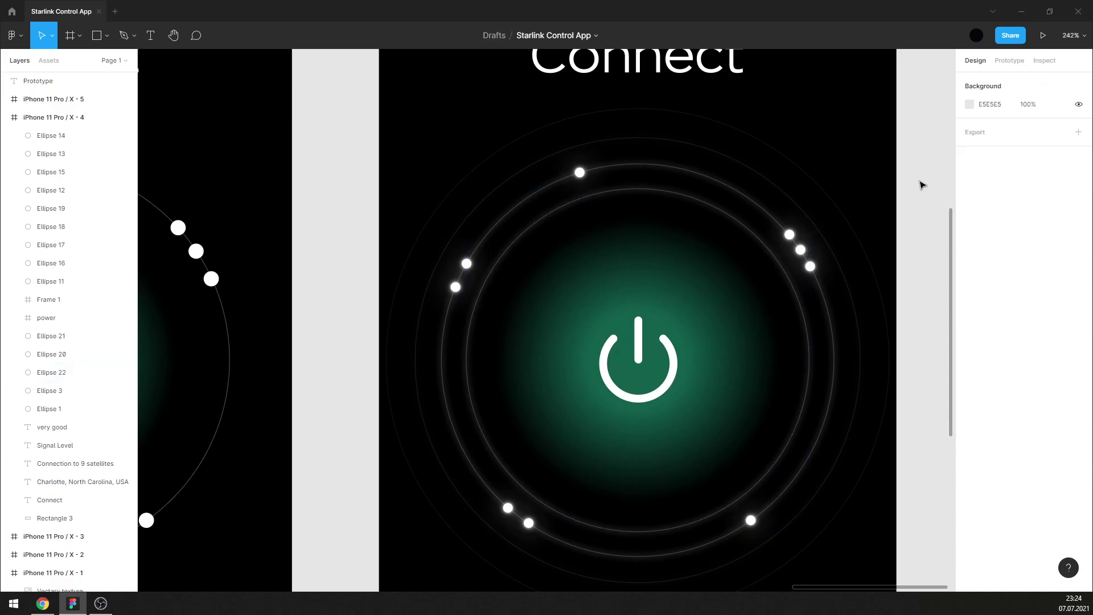
left_click(767, 246)
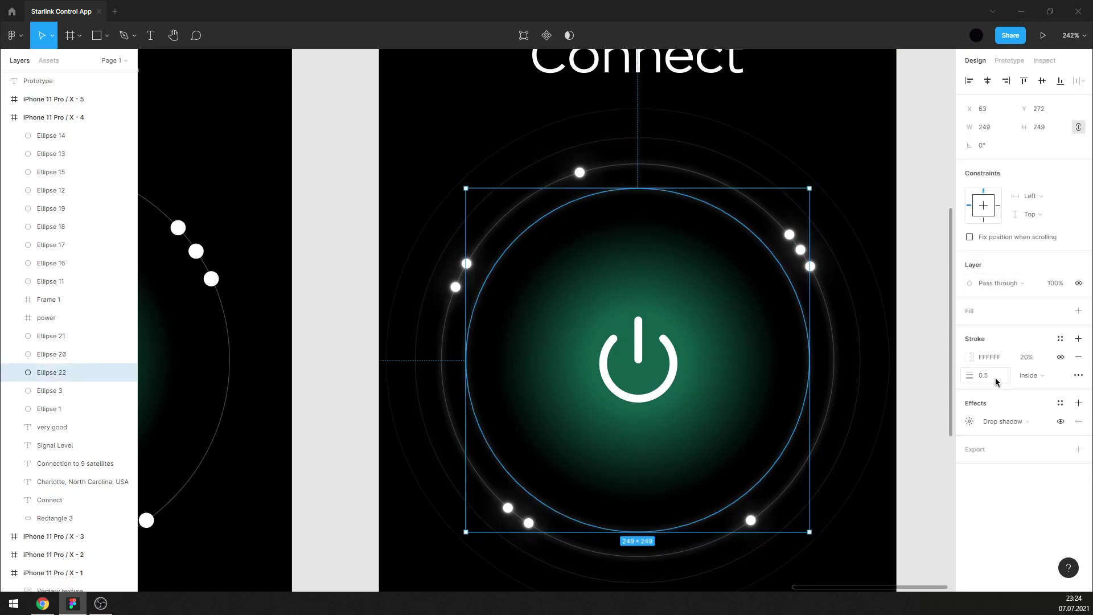
left_click(1026, 357)
left_click(919, 308)
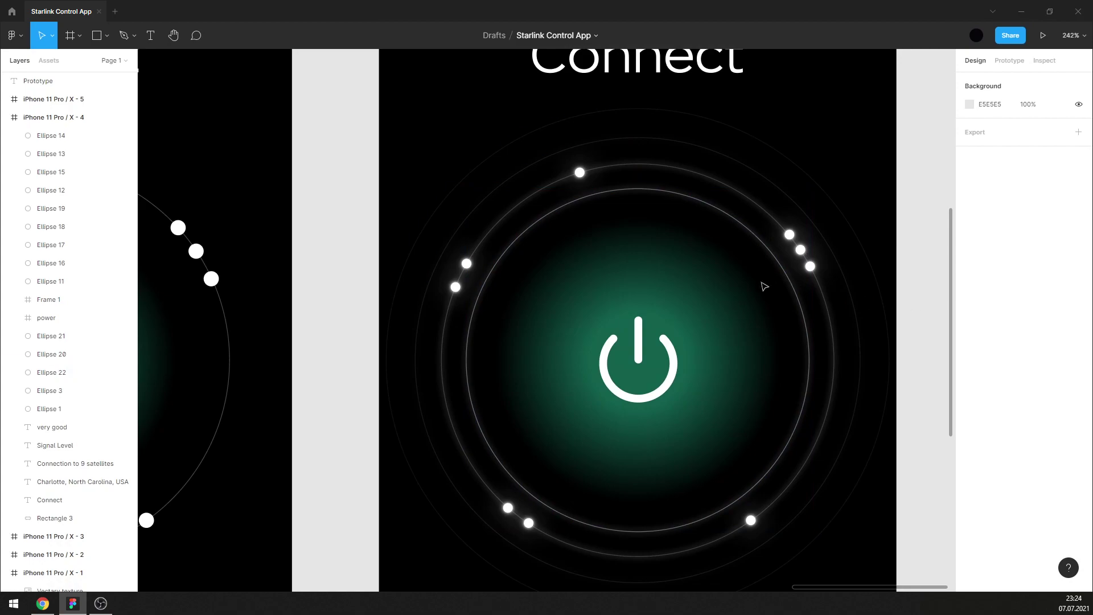
Shrink the innermost ring slightly and enlarge the faint outer ring to about 453 wide.
scroll(763, 286, "down", 3)
scroll(735, 244, "up", 3)
left_click(733, 239)
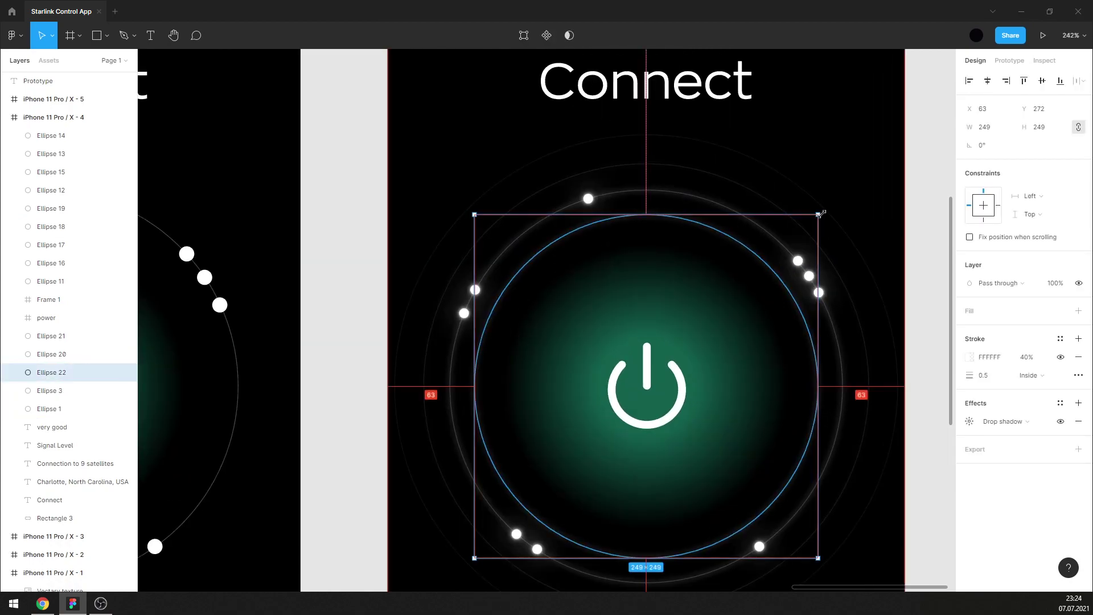
left_click_drag(821, 212, 805, 225)
left_click(935, 187)
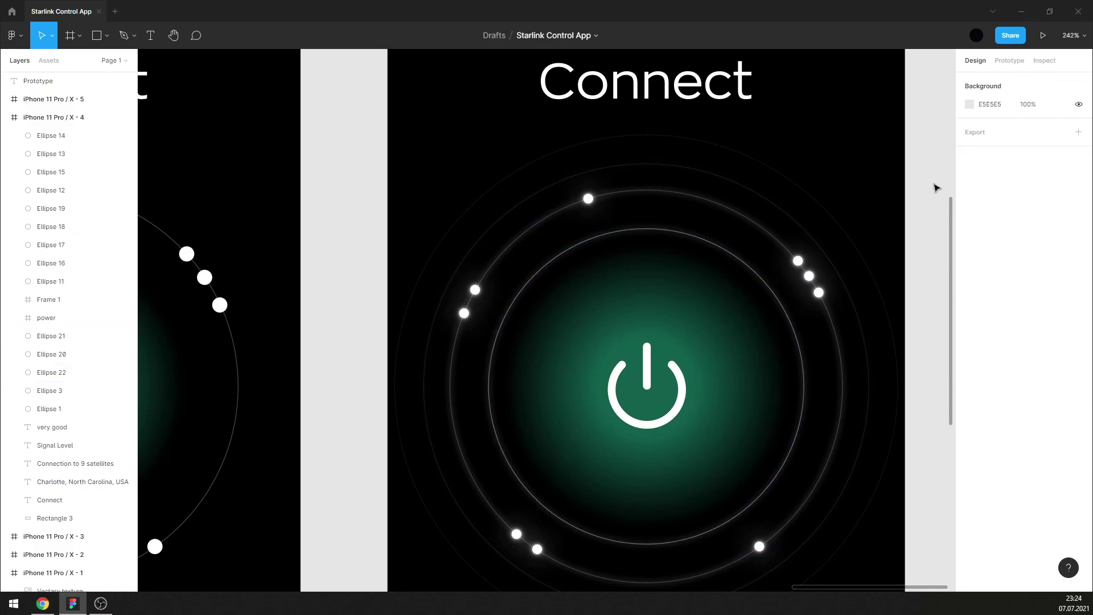
left_click(844, 236)
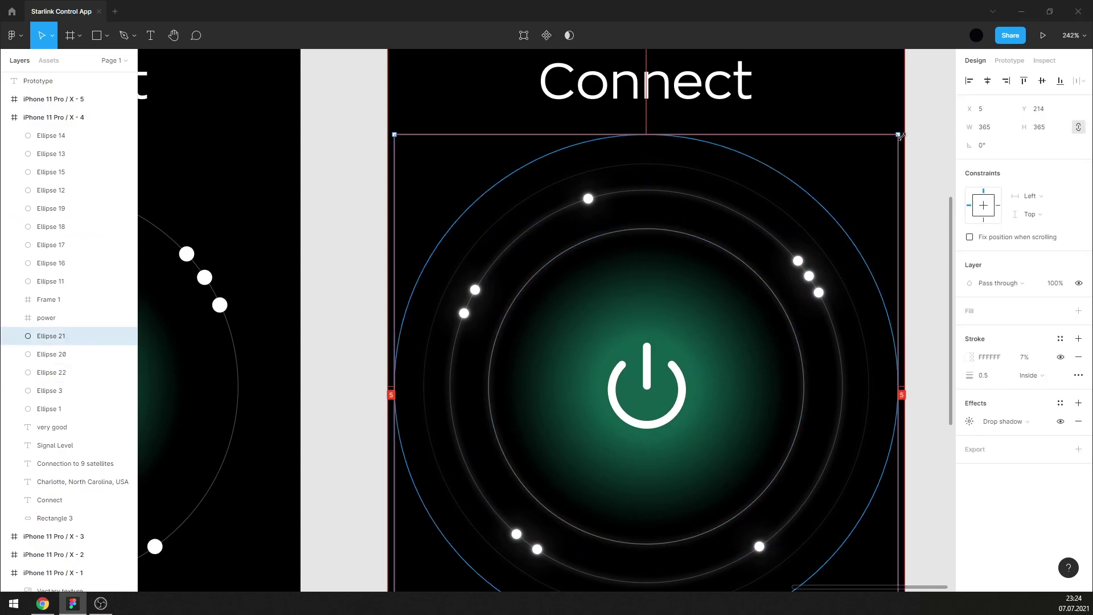
mouse_move(900, 135)
left_mouse_down()
mouse_move(922, 113)
mouse_move(914, 127)
mouse_move(832, 151)
left_mouse_up()
Enlarge the middle ring (Ellipse 20) around the power button to 363 px across.
left_click(845, 254)
scroll(844, 257, "down", 2)
scroll(843, 258, "down", 3)
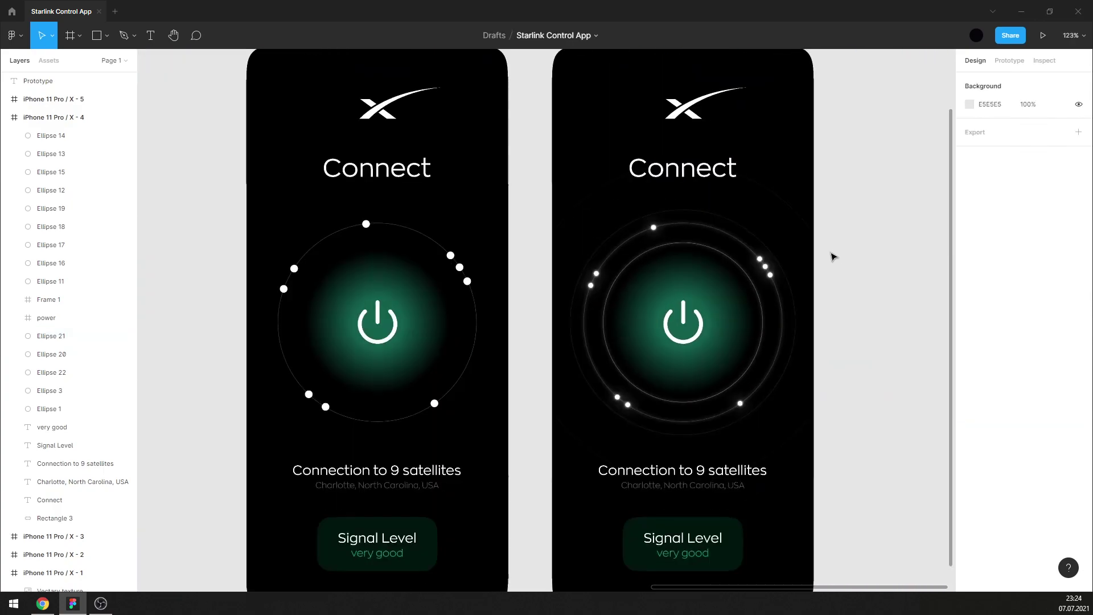
scroll(705, 212, "up", 2)
left_click(706, 212)
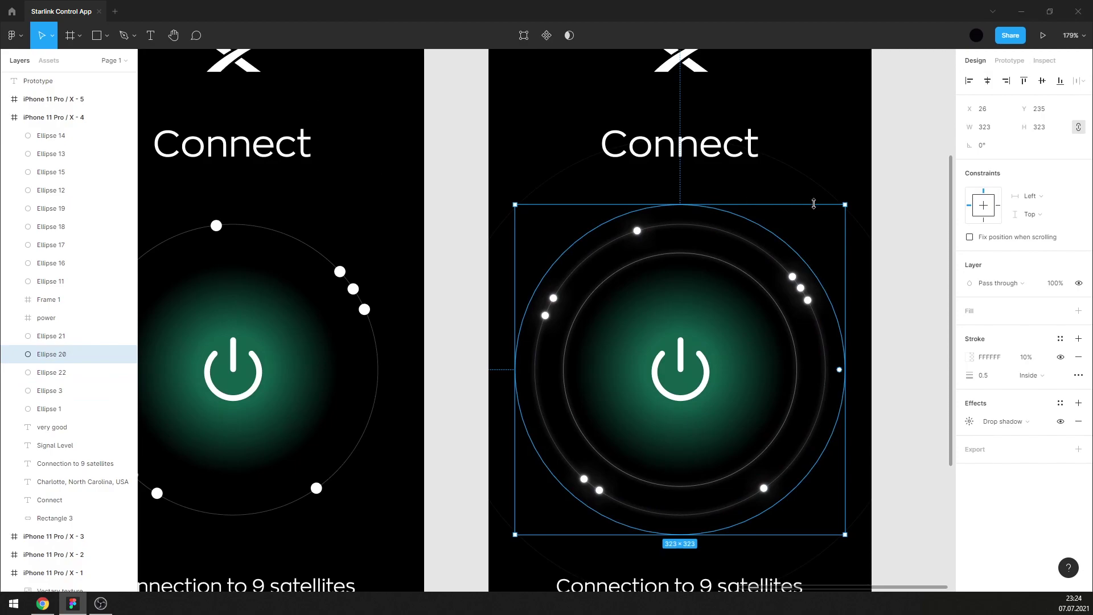
left_click_drag(846, 205, 890, 168)
Duplicate the middle ring as outer Ellipse 23; set stroke opacities to 15% (middle) and 10% (outer).
key("ctrl+c")
key("ctrl+v")
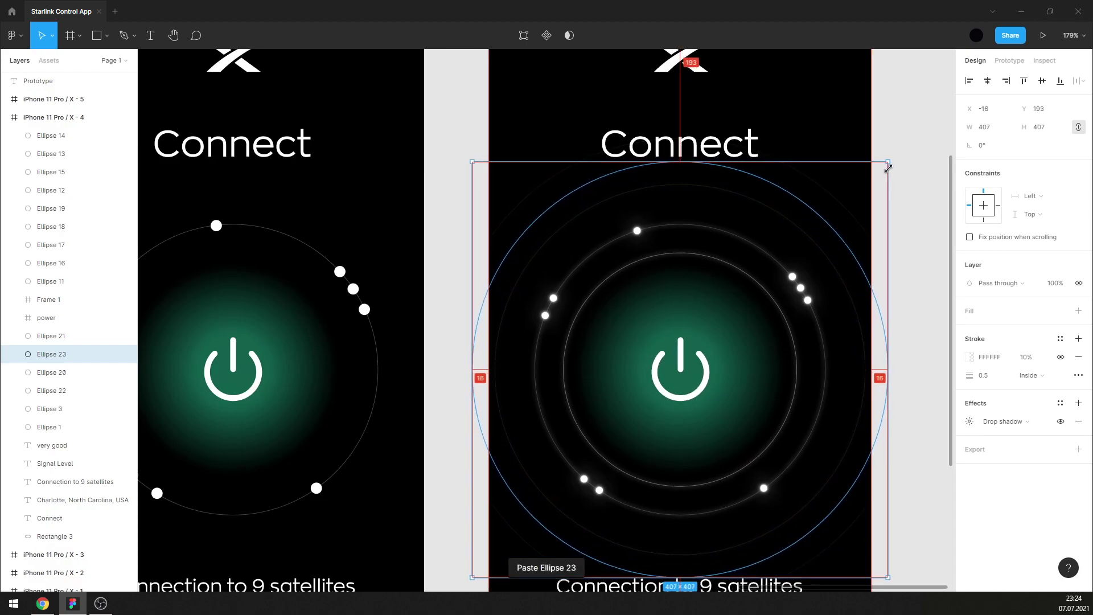
left_click(922, 214)
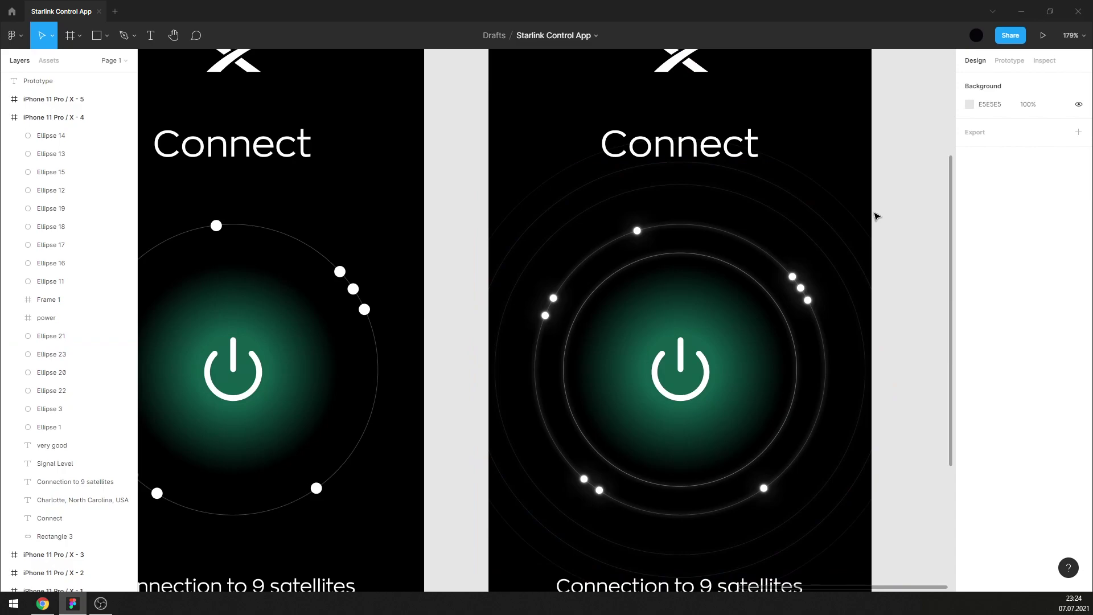
left_click(831, 232)
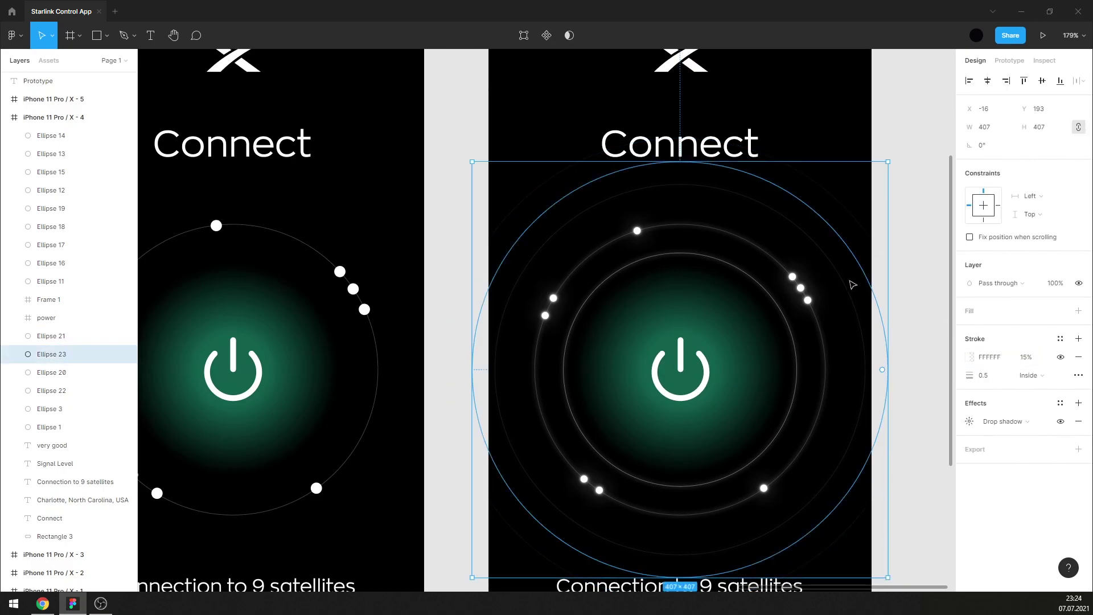
left_click(915, 255)
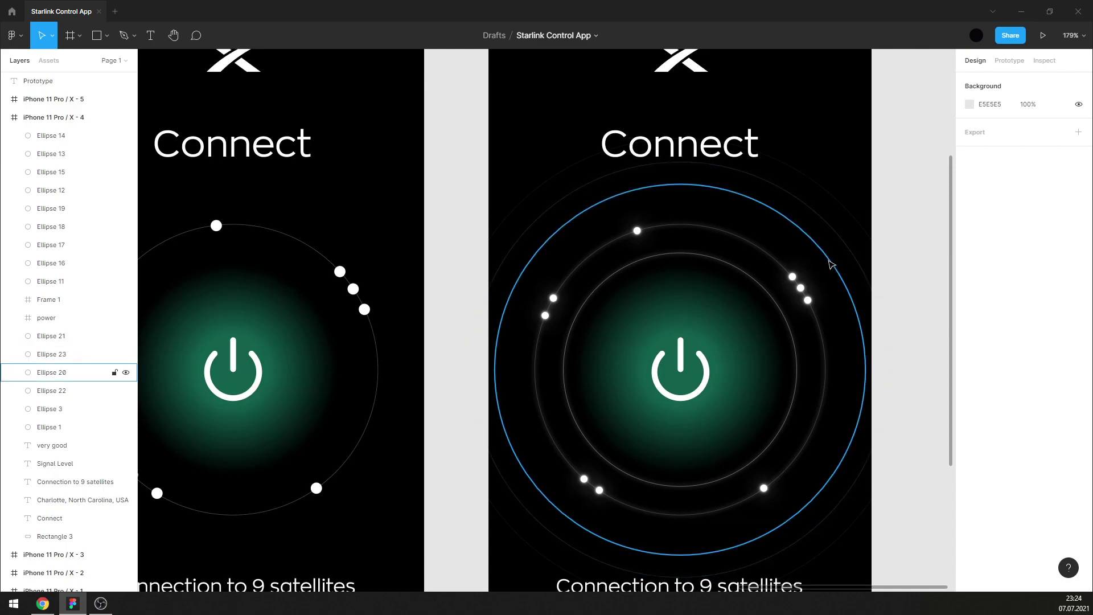
left_click(834, 263)
key("Return")
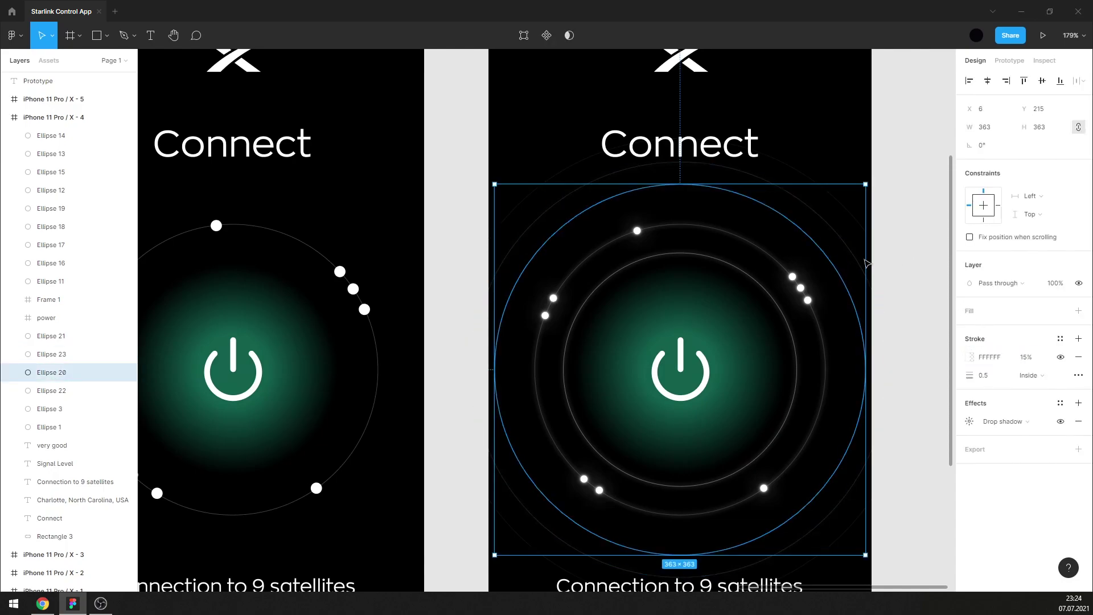
left_click(842, 242)
left_click(1025, 357)
type("10")
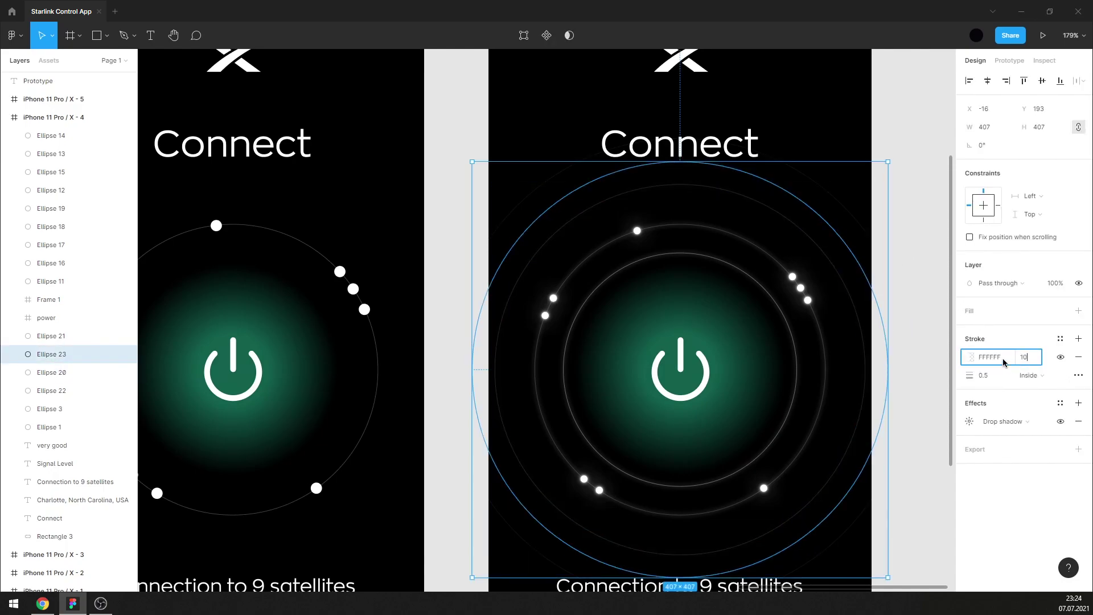
key("Return")
left_click(923, 304)
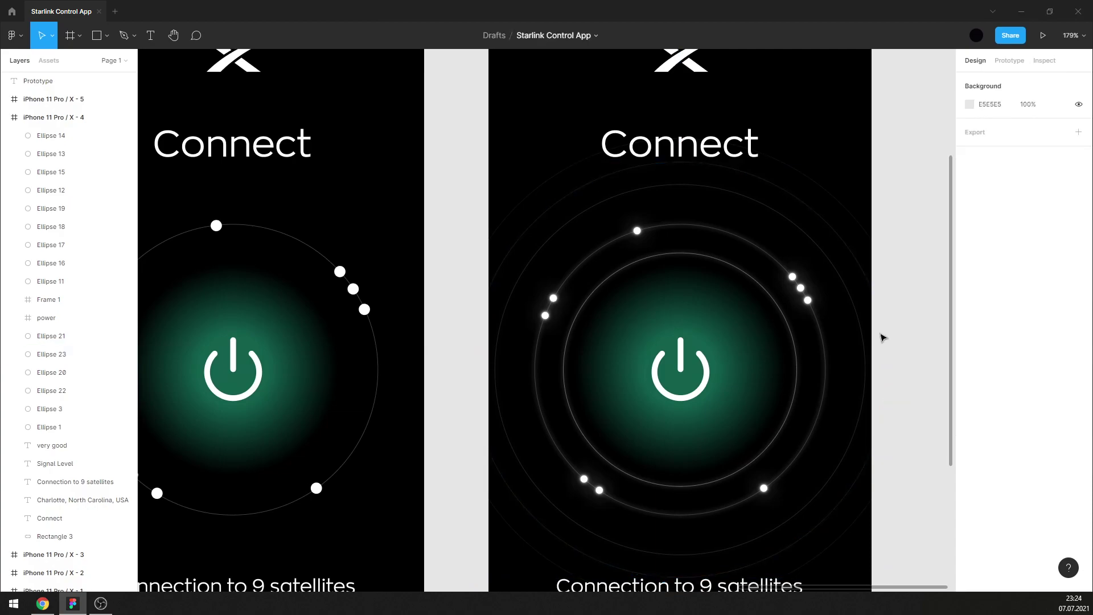
Give the inner ring (Ellipse 22) a stroke width of 1.
left_click(775, 303)
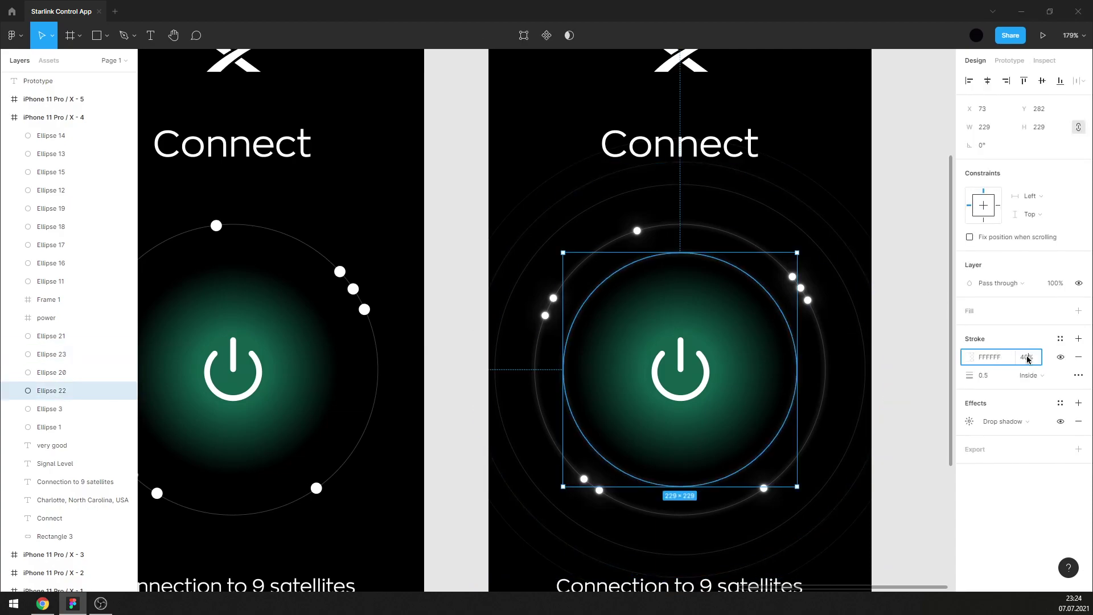
left_click(913, 291)
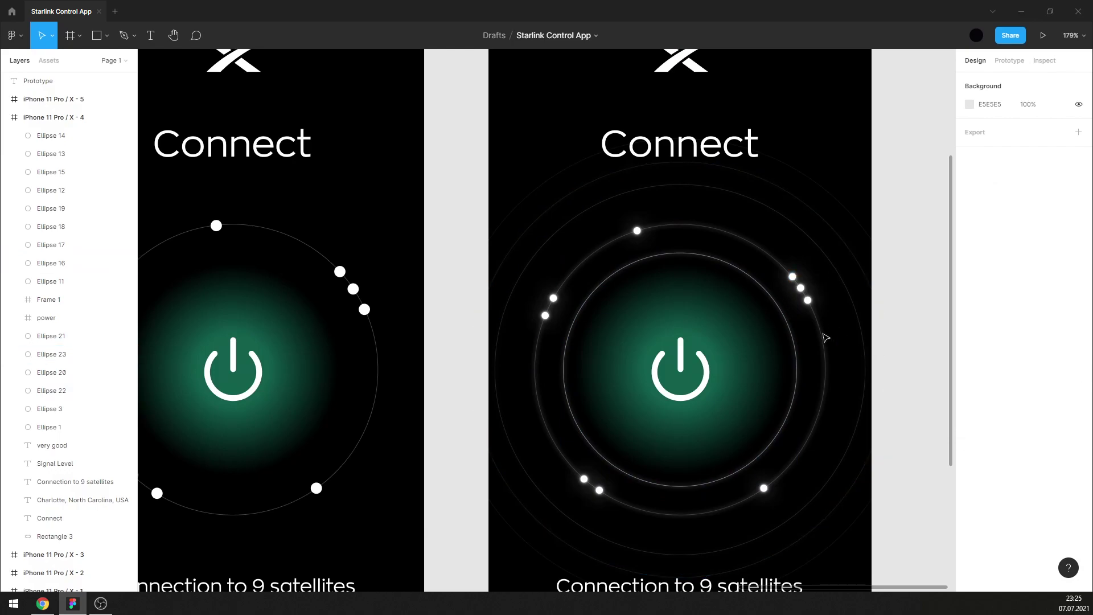
left_click(793, 333)
left_click(997, 382)
key("Return")
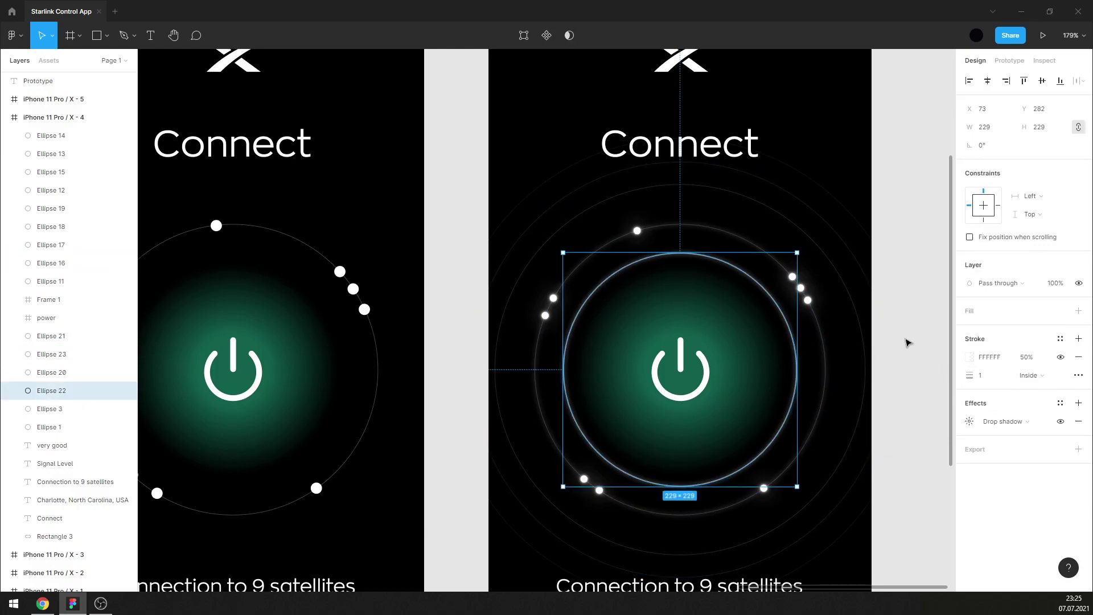
left_click(905, 336)
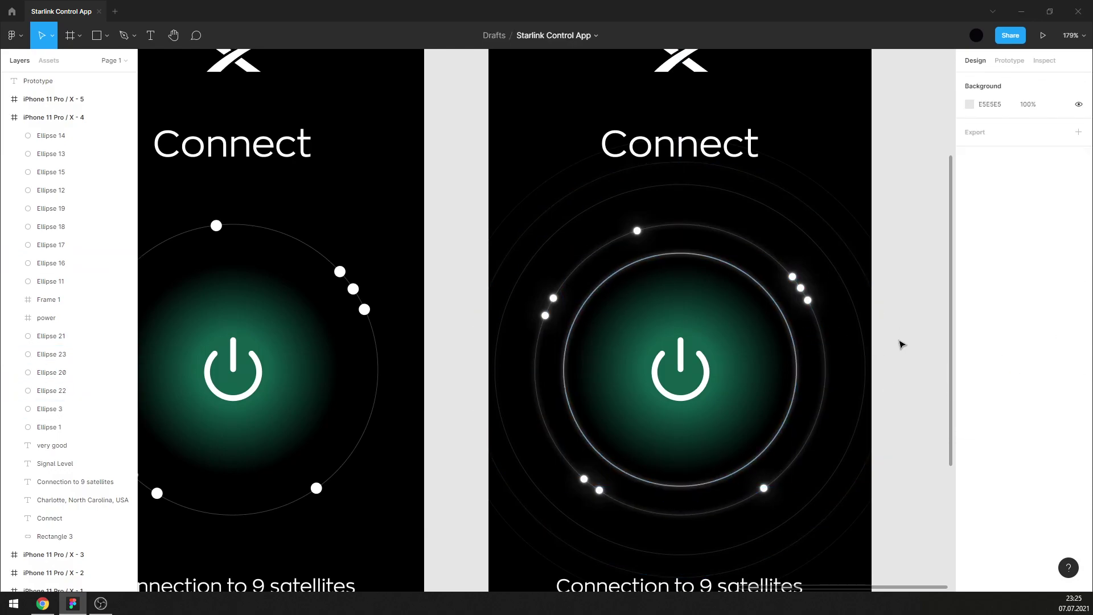
scroll(901, 344, "down", 2)
scroll(901, 344, "down", 3)
Shrink the inner ring to 207 px and raise its stroke opacity to 70%.
left_click(797, 242)
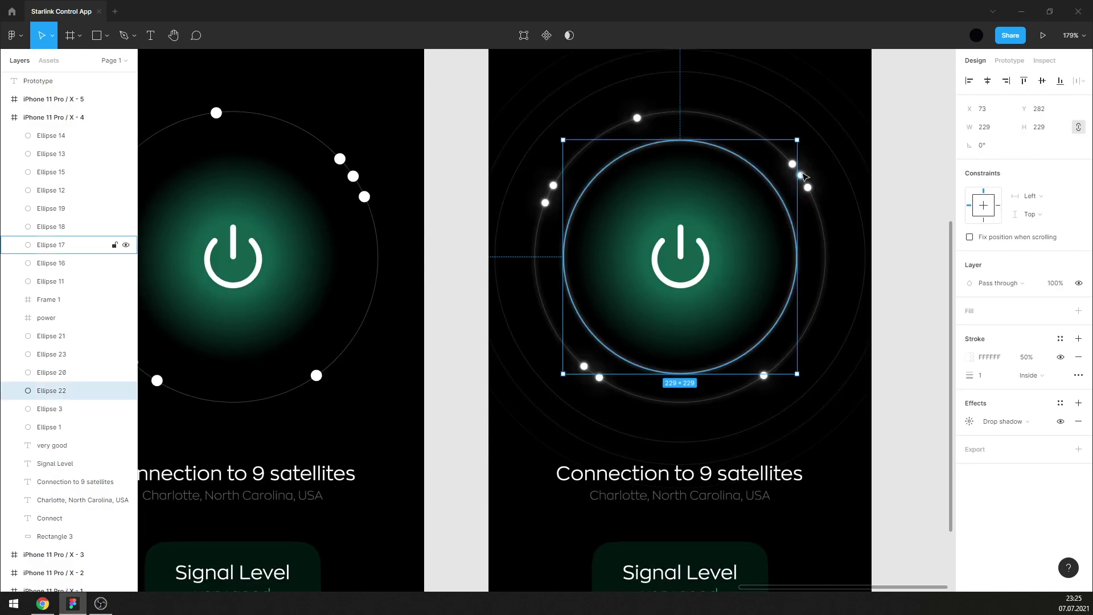
left_click_drag(796, 140, 779, 149)
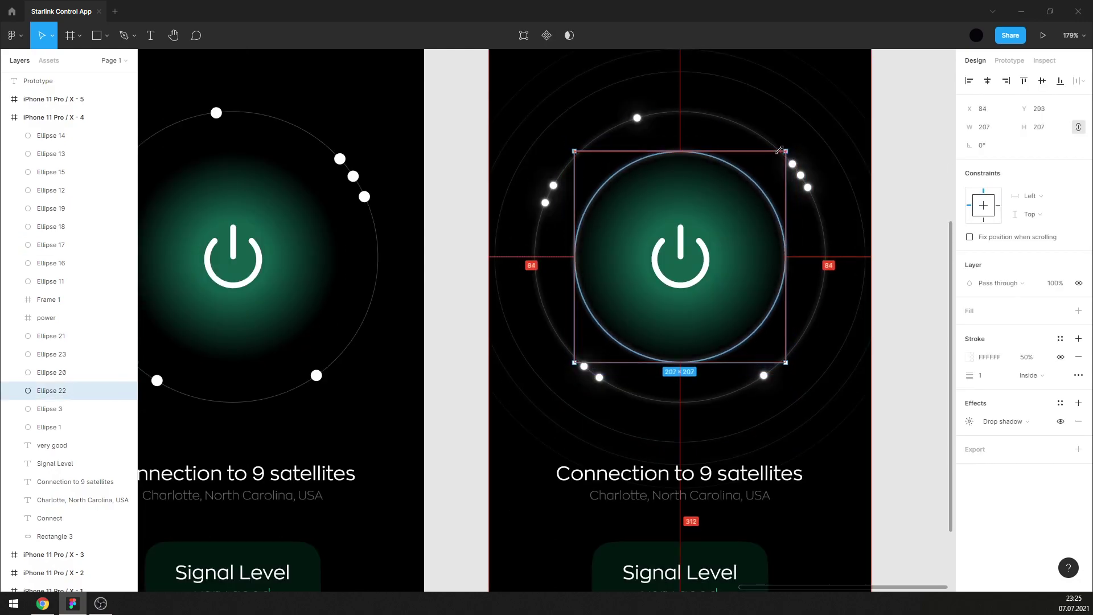
left_click(1028, 362)
type("70")
key("Return")
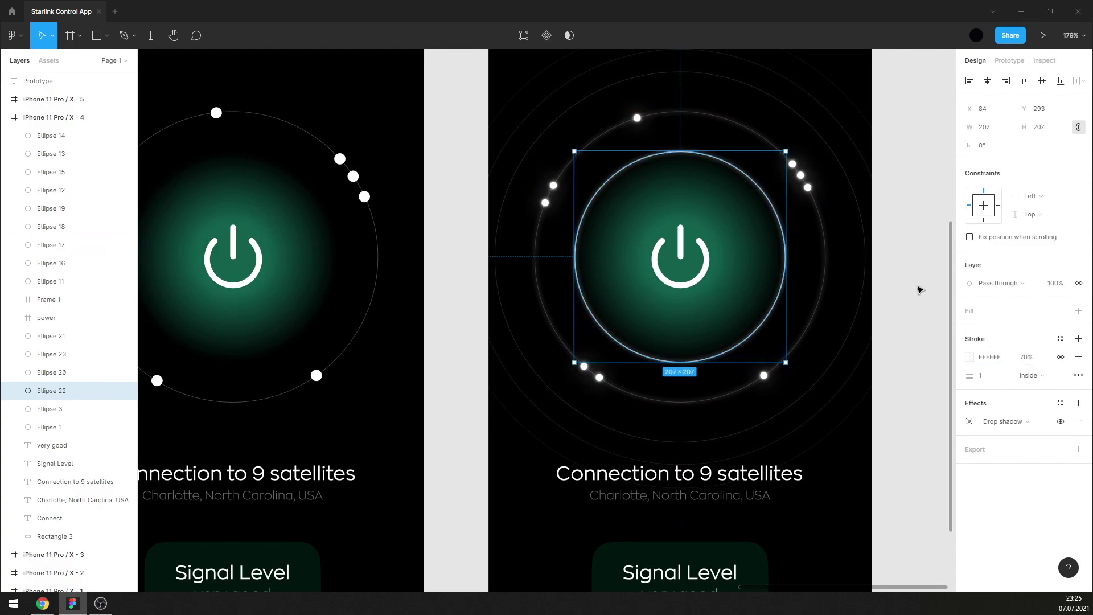
left_click(922, 290)
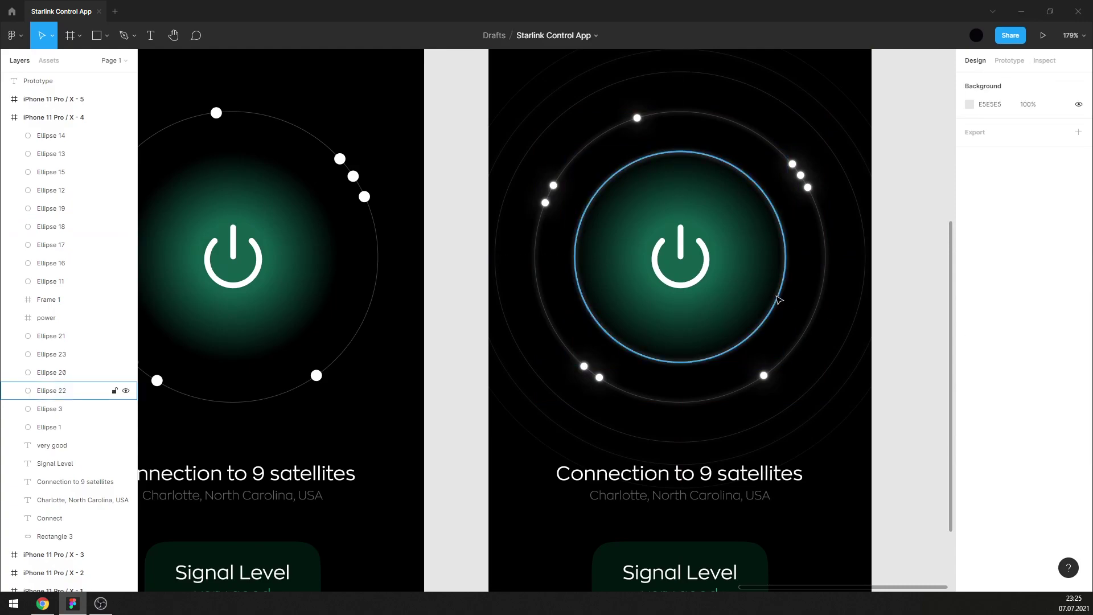
Make the inner ring's white drop shadow 100% opaque.
left_click(783, 301)
left_click(970, 420)
left_click(891, 486)
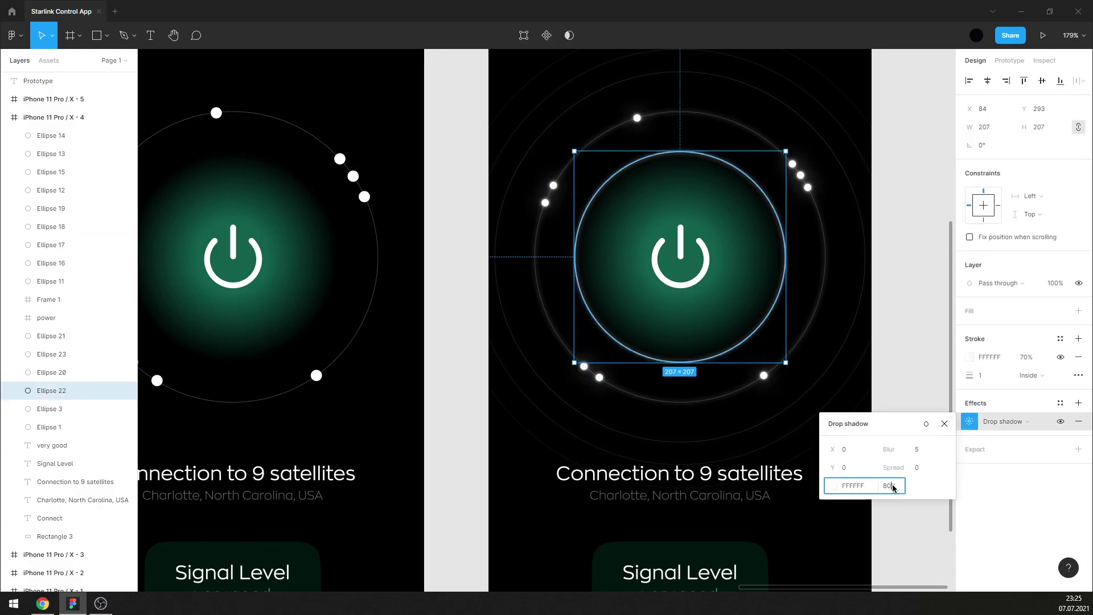
key("Return")
left_click(944, 424)
left_click(923, 364)
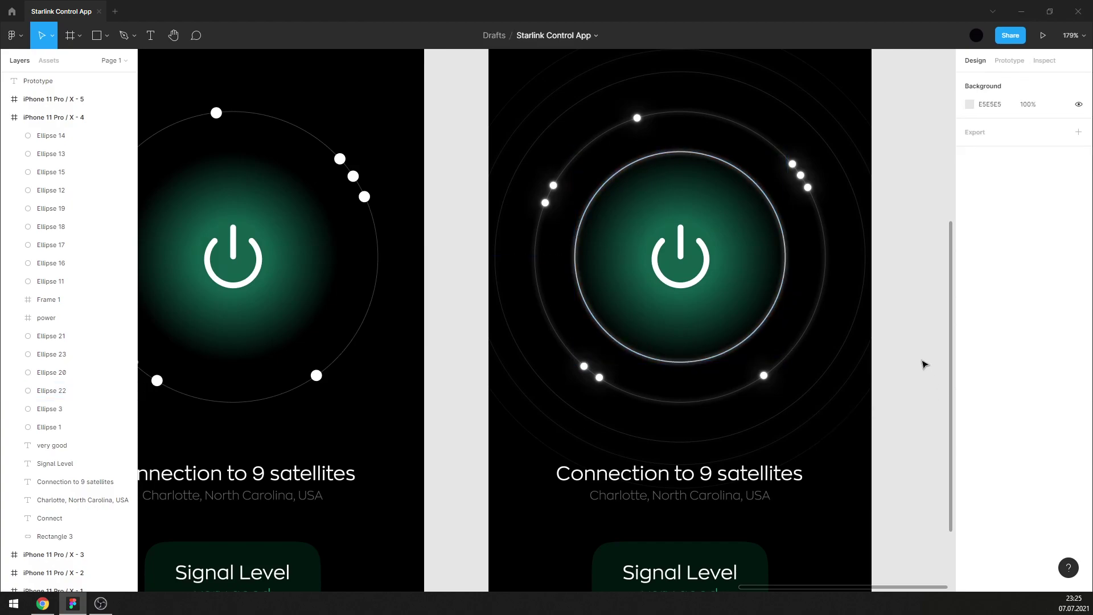
scroll(795, 212, "up", 3)
Set Ellipse 22's drop-shadow blur to 4, then zoom out to view both phone screens.
scroll(765, 188, "up", 3)
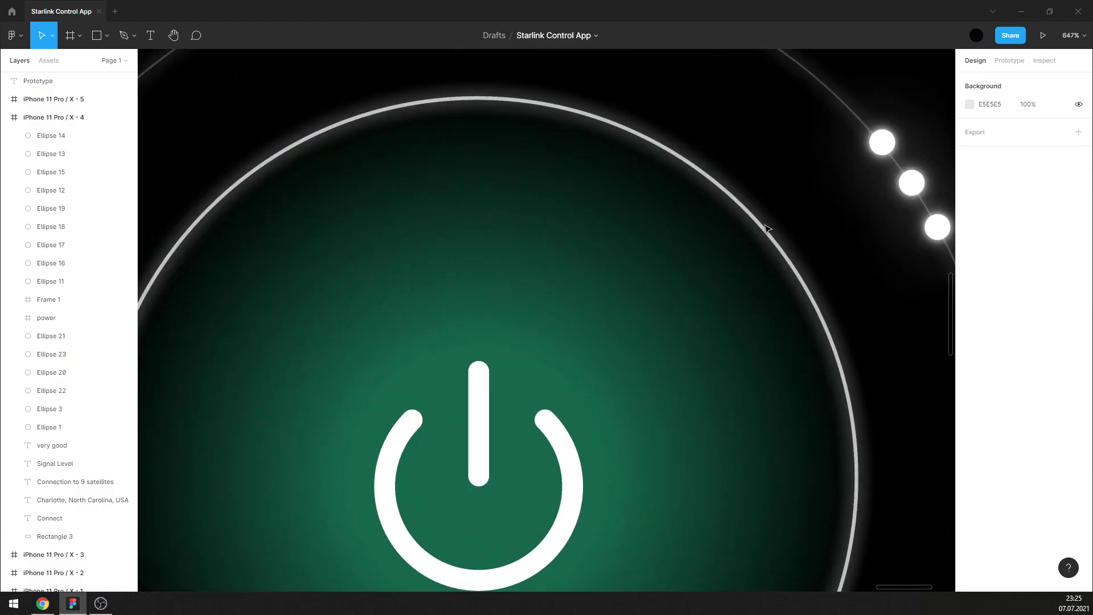
left_click(814, 255)
left_click(970, 421)
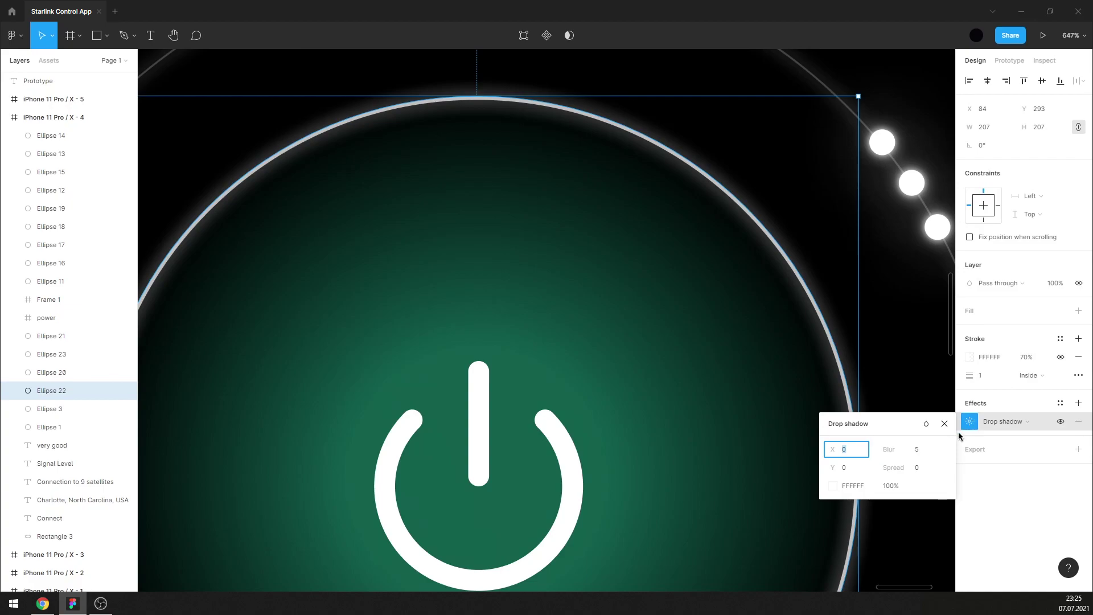
left_click(922, 454)
type("2")
key("Return")
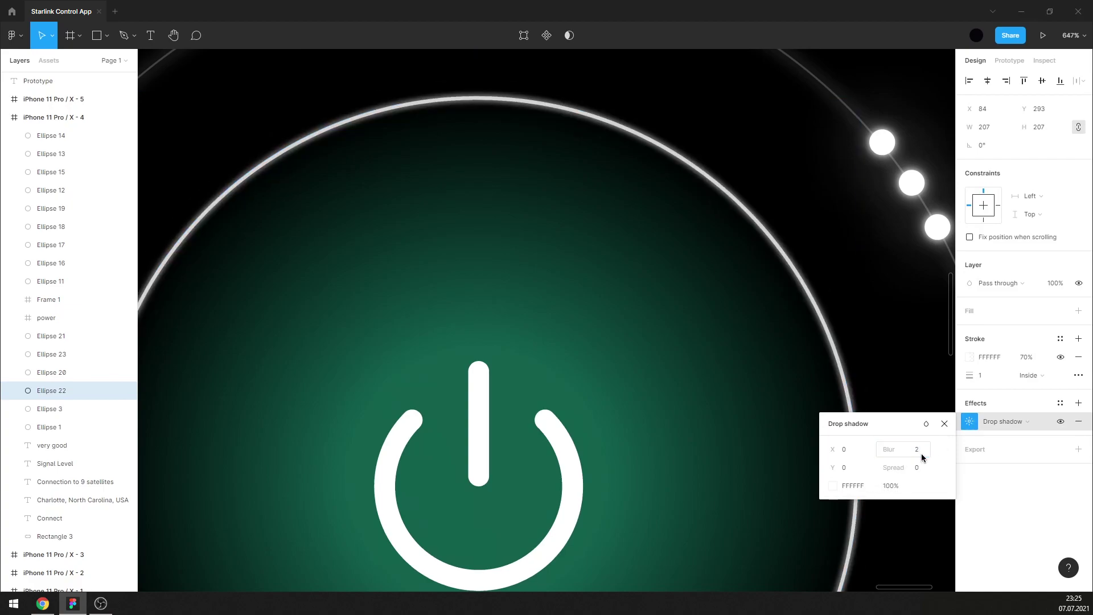
left_click(921, 453)
type("4")
key("Return")
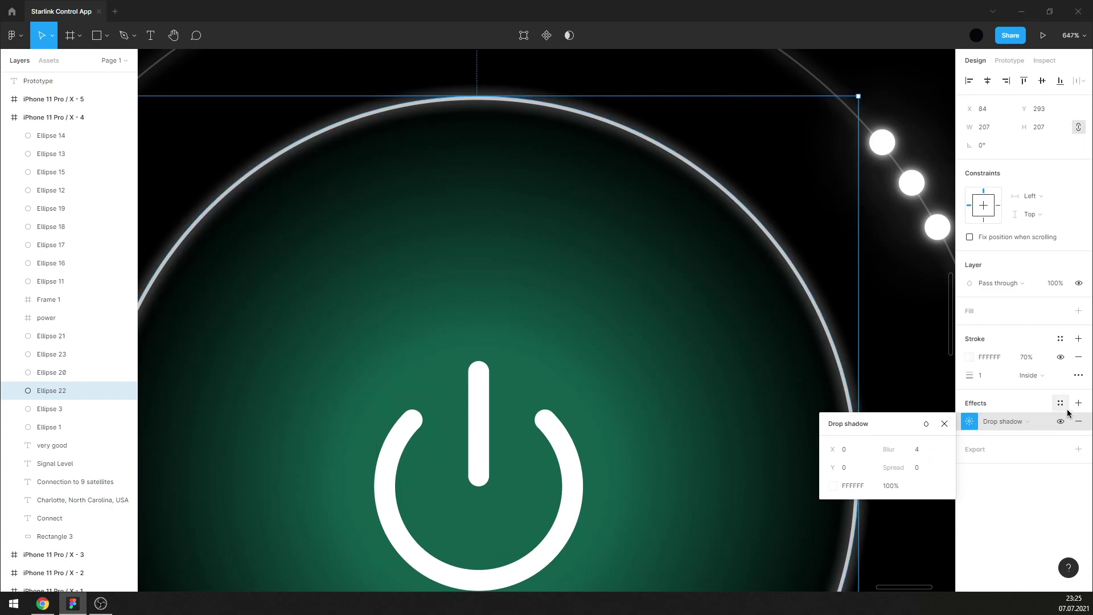
left_click(944, 423)
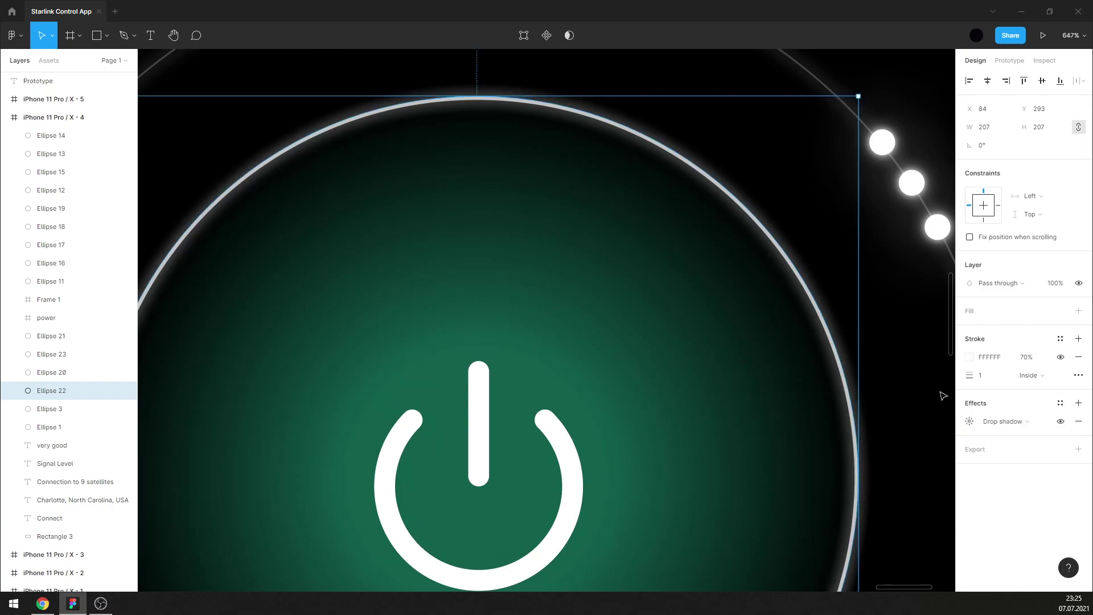
key("Escape")
scroll(797, 365, "down", 5)
scroll(875, 312, "down", 5)
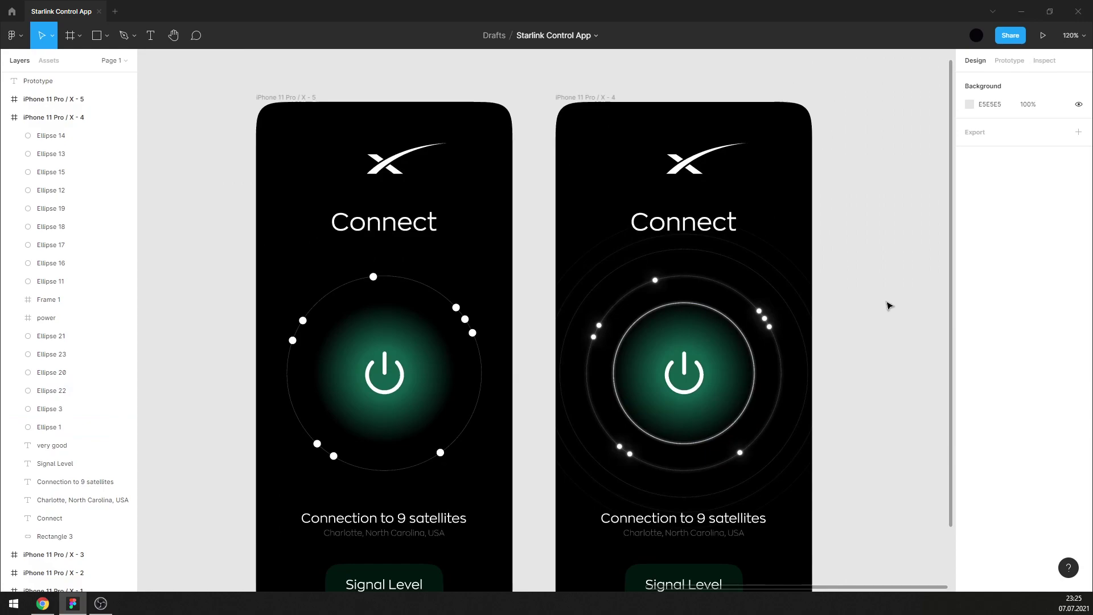
Extend Ellipse 1's green radial gradient outward so the glow fills the inner ring.
scroll(875, 313, "down", 3)
scroll(725, 220, "up", 1)
left_click(726, 258)
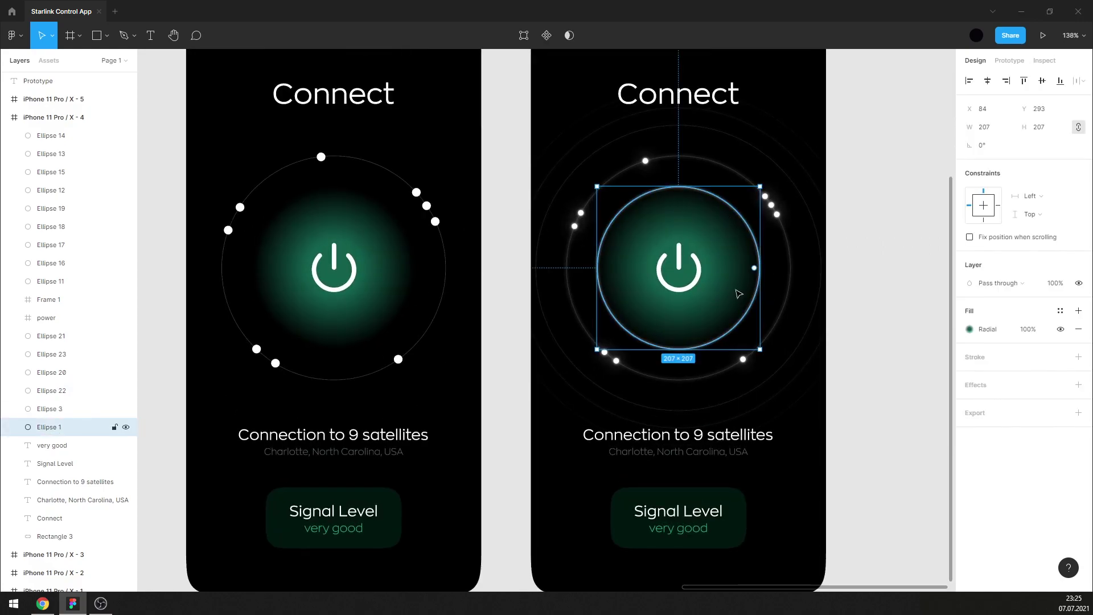
left_click(969, 329)
left_click(689, 295)
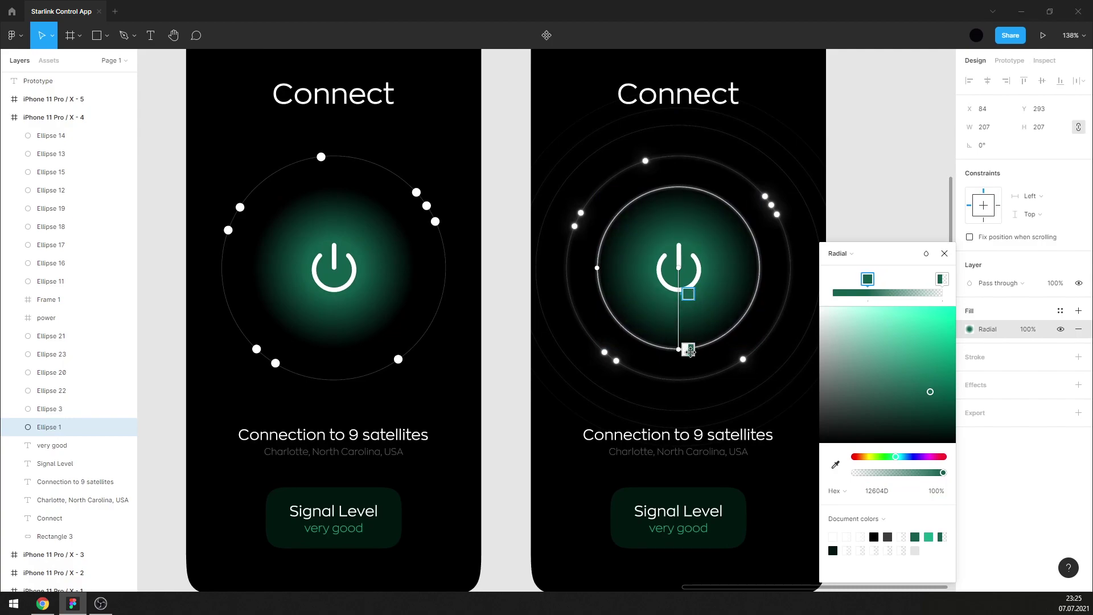
mouse_move(678, 349)
left_mouse_down()
mouse_move(680, 364)
mouse_move(686, 356)
left_mouse_up()
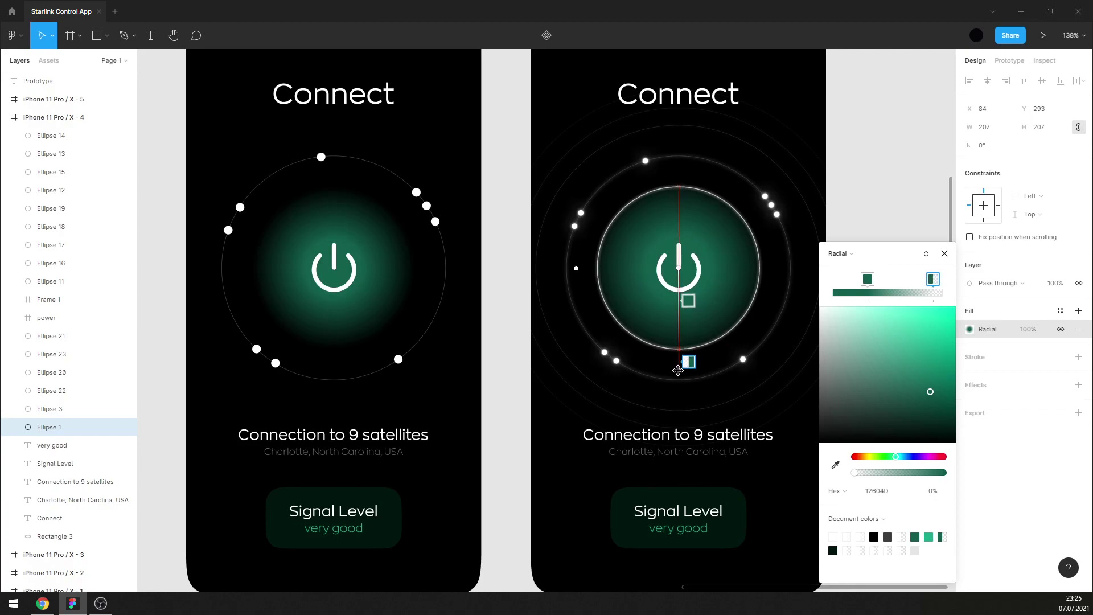
left_click(943, 254)
left_click(907, 247)
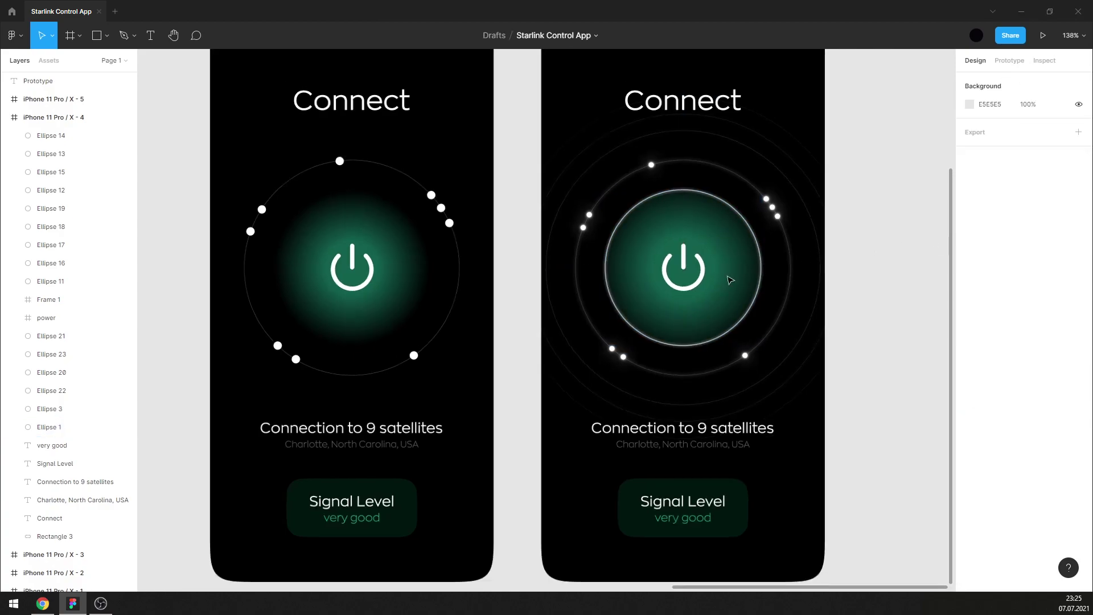
scroll(727, 279, "down", 5)
scroll(787, 276, "up", 2)
Nudge the right screen's location text, satellite text and Signal Level box slightly lower.
scroll(749, 395, "up", 1)
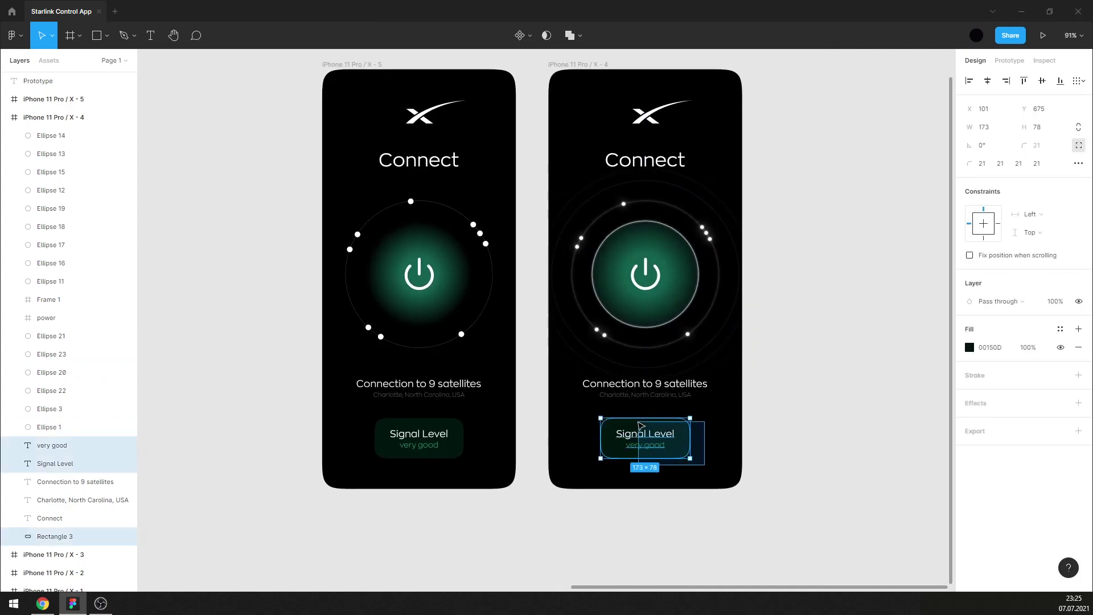
left_click_drag(708, 470, 654, 393)
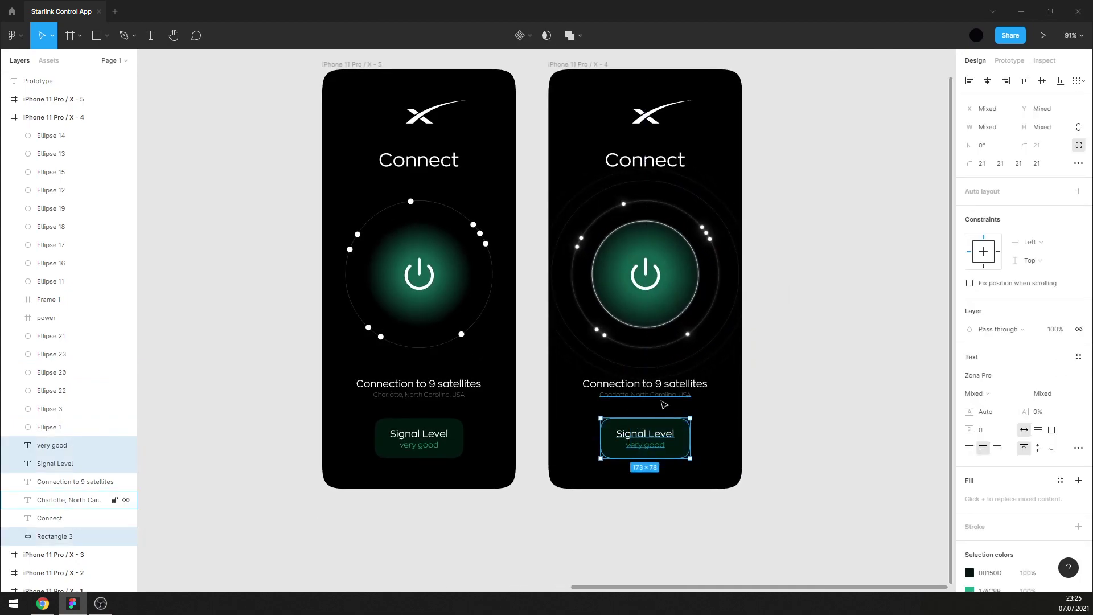
left_click(703, 385, "shift")
key("shift+Down")
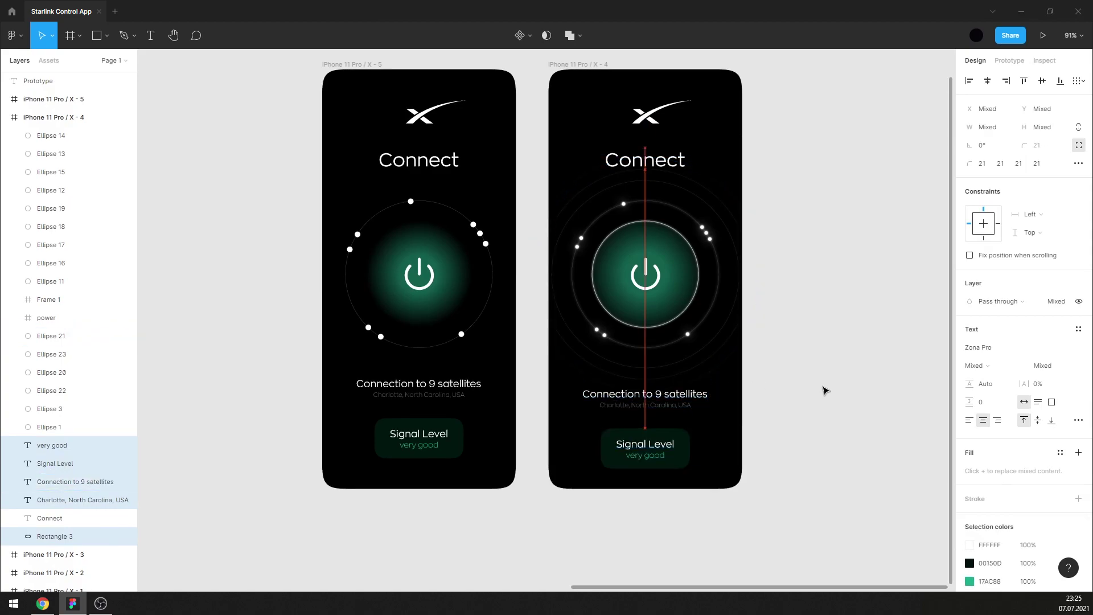
key("shift+Down")
key("shift+Up")
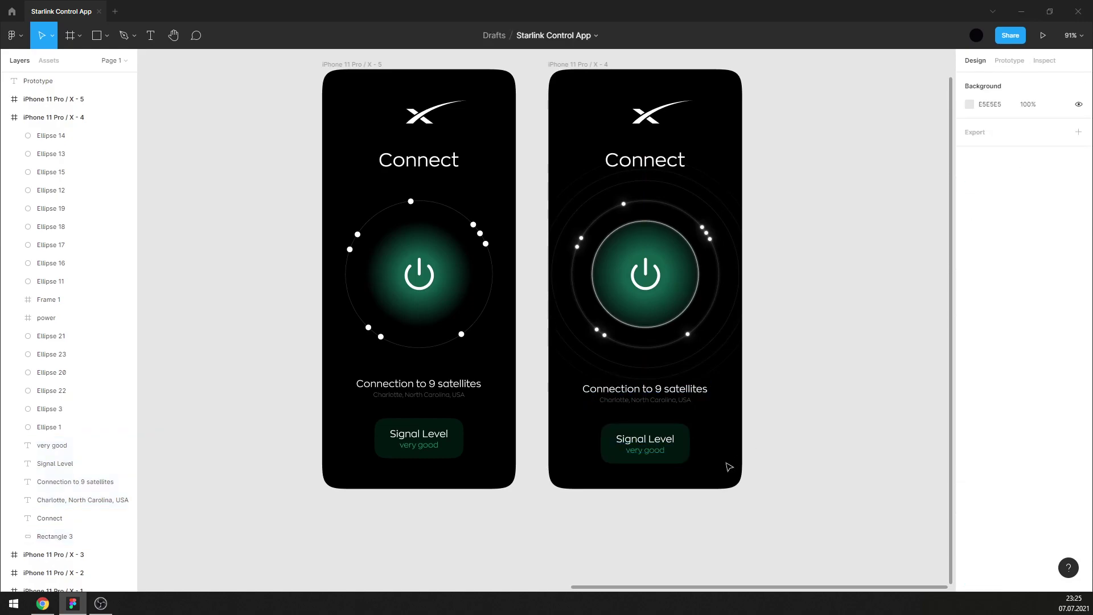
left_click_drag(727, 463, 655, 443)
key("Up")
key("Up")
key("Up")
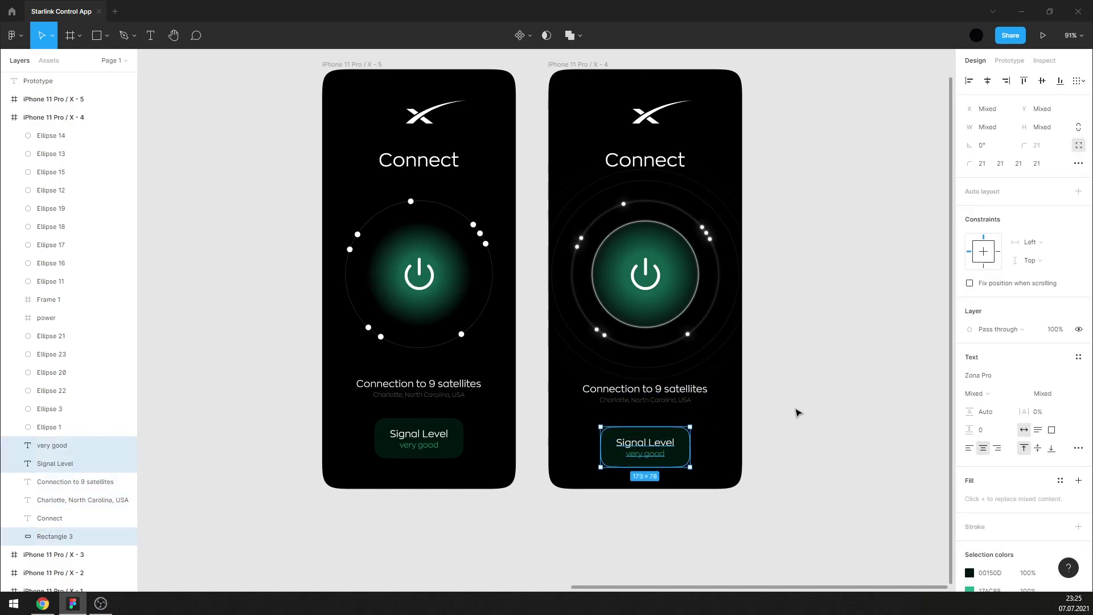
key("Up")
key("Up")
key("Up")
left_click(797, 328)
scroll(795, 313, "up", 1)
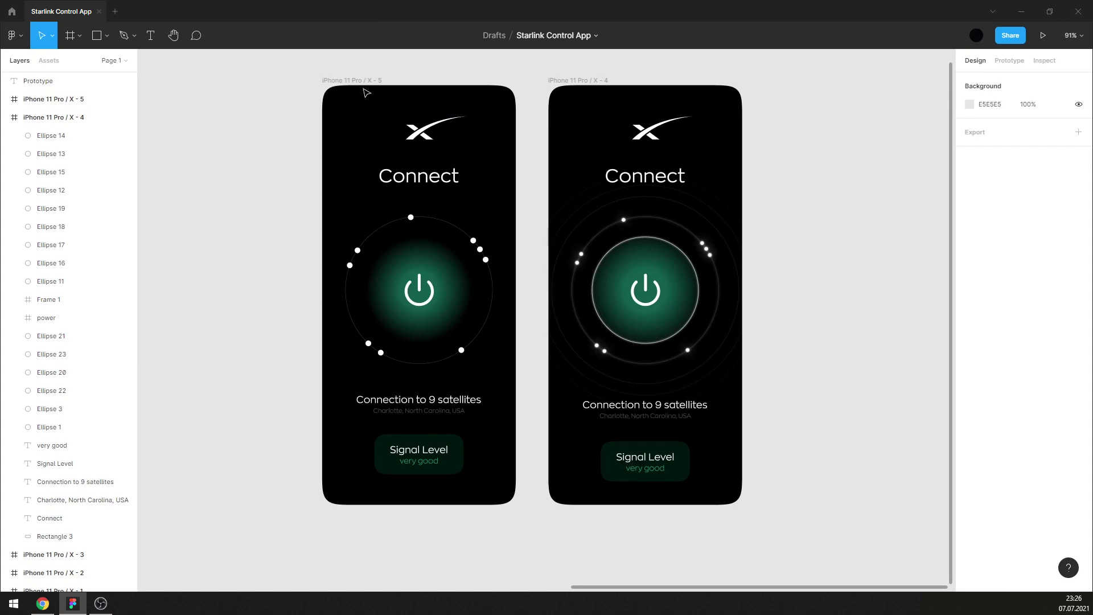
Delete the left screen's power button, rings and satellite dots, keeping the X logo.
left_click(435, 128)
key("Delete")
key("ctrl+z")
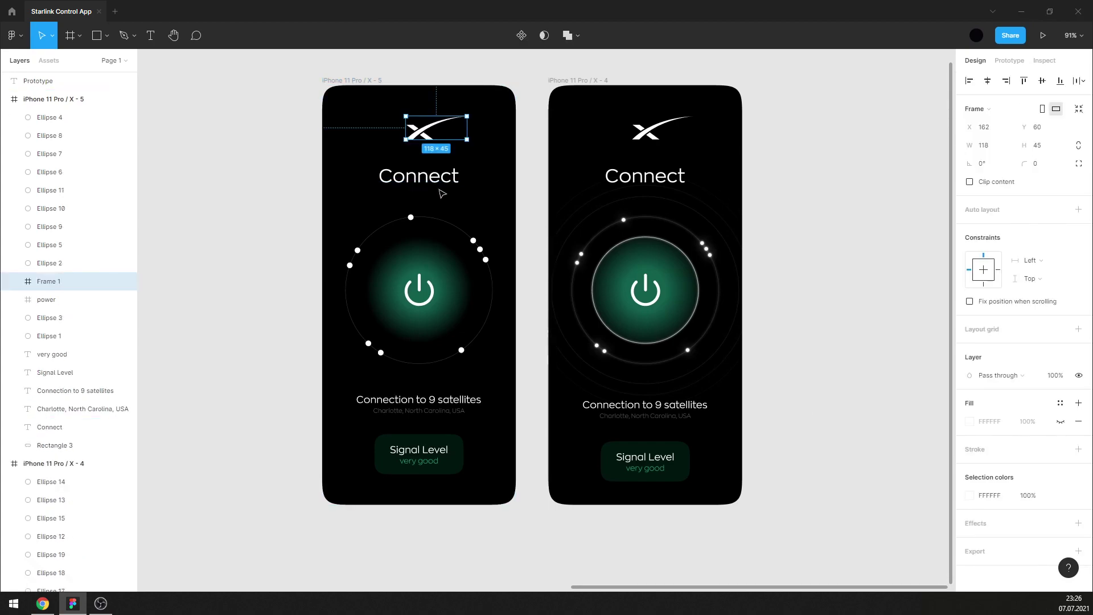
left_click_drag(342, 211, 501, 394)
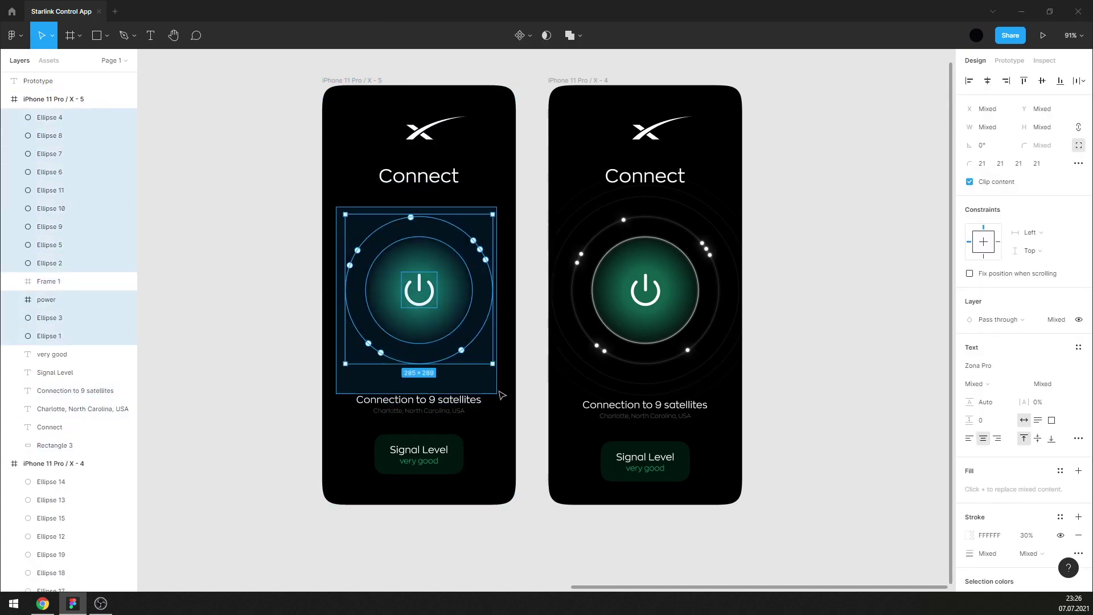
key("Delete")
scroll(825, 271, "down", 3)
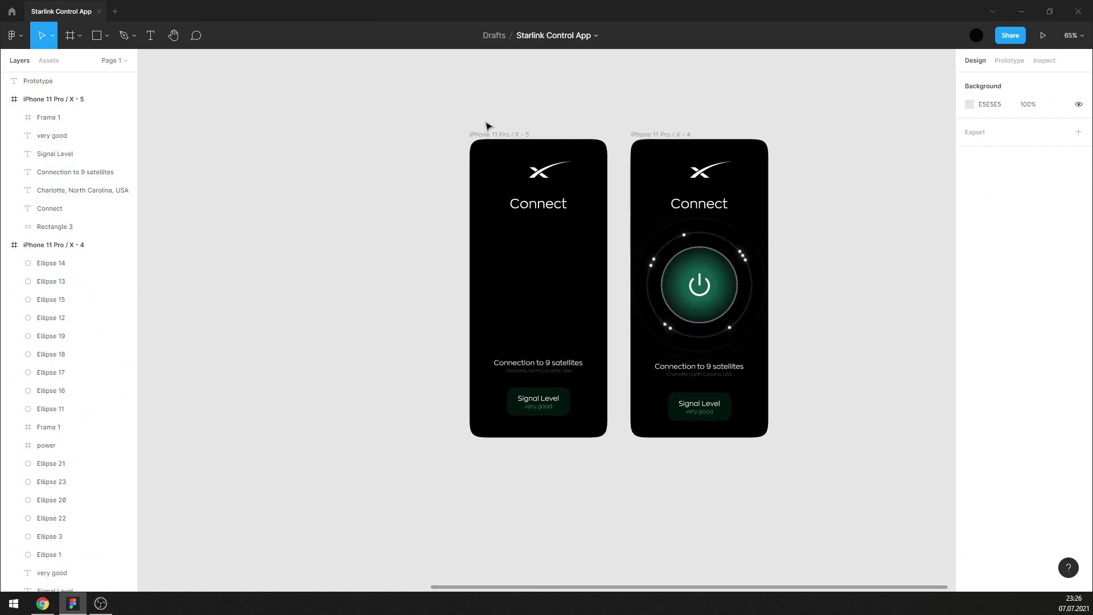
scroll(822, 157, "down", 2)
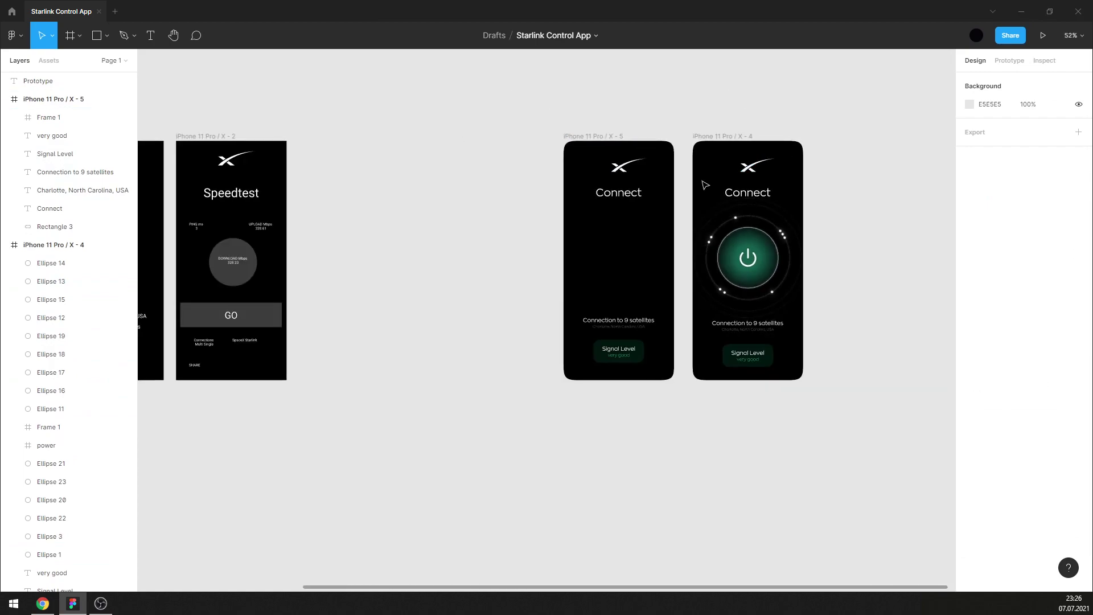
scroll(736, 228, "up", 3)
scroll(740, 240, "down", 2)
Add a second FFFFFF drop shadow to the inner ring, trying vertical offsets 0 and 4.
scroll(769, 251, "up", 6)
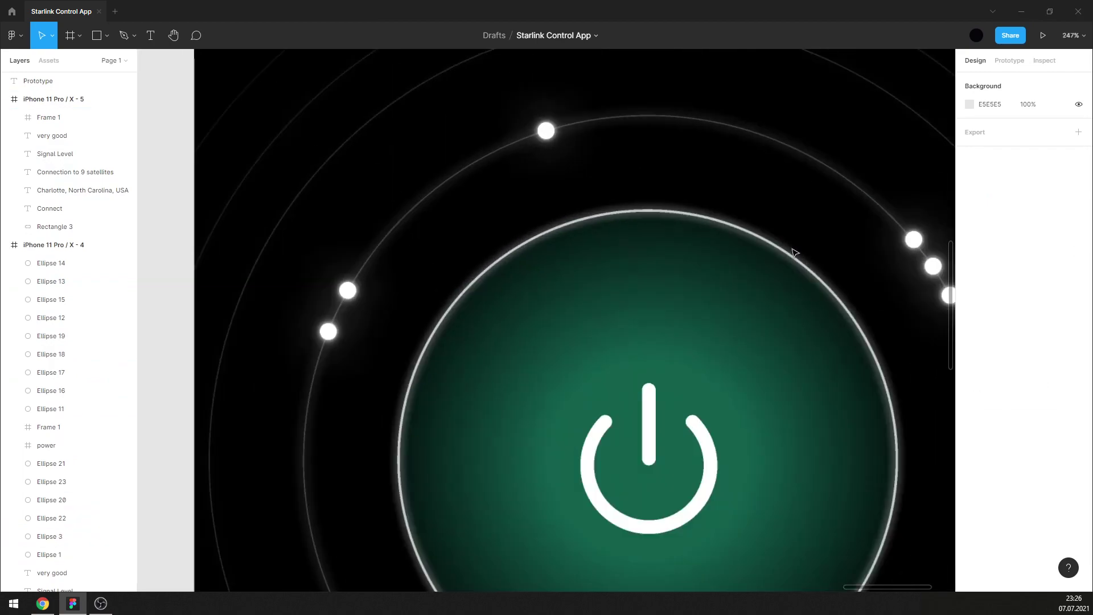
left_click(797, 262)
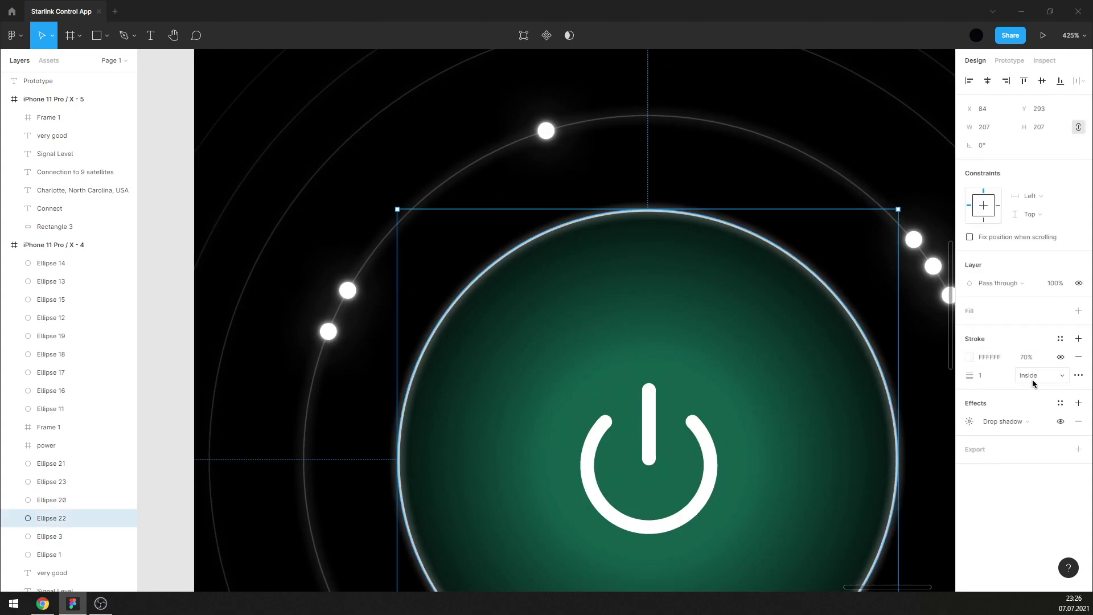
left_click(970, 422)
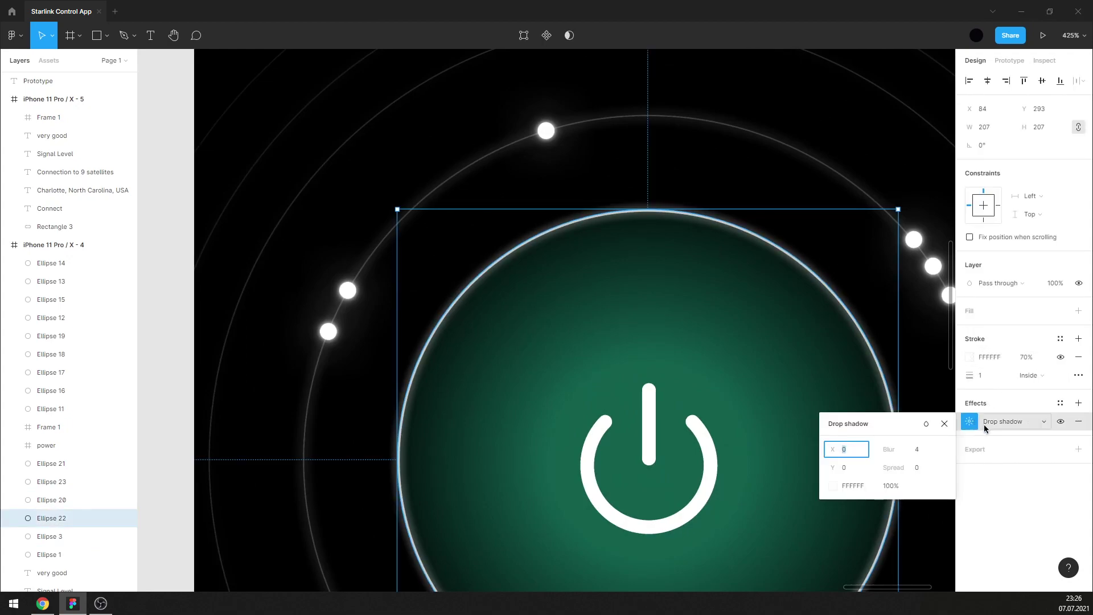
left_click(924, 453)
left_click(1078, 402)
left_click(969, 421)
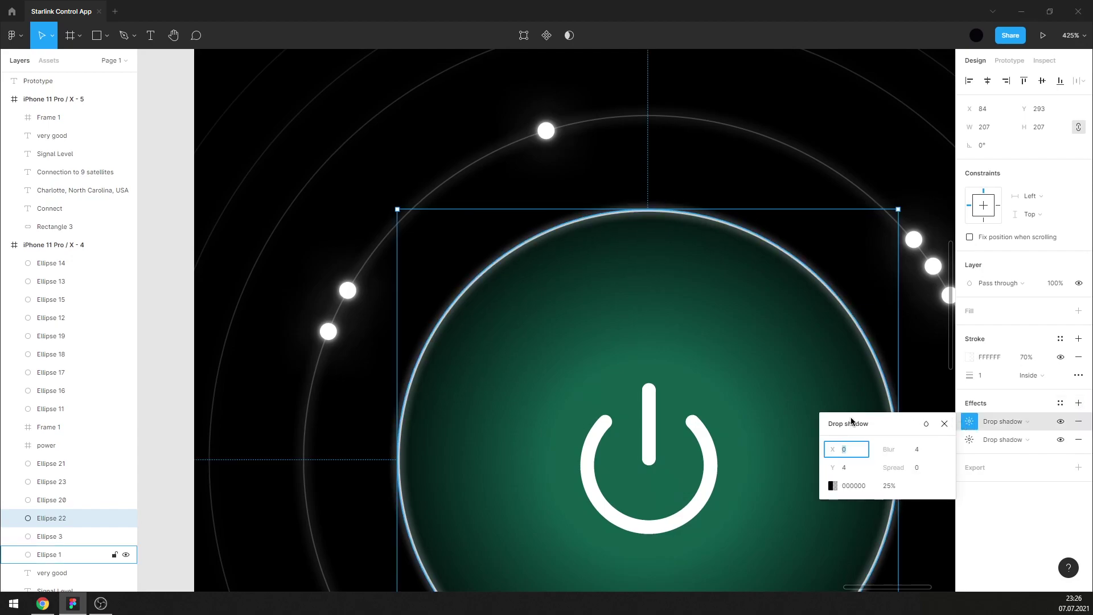
left_click(832, 485)
type("FFFFFF")
key("Return")
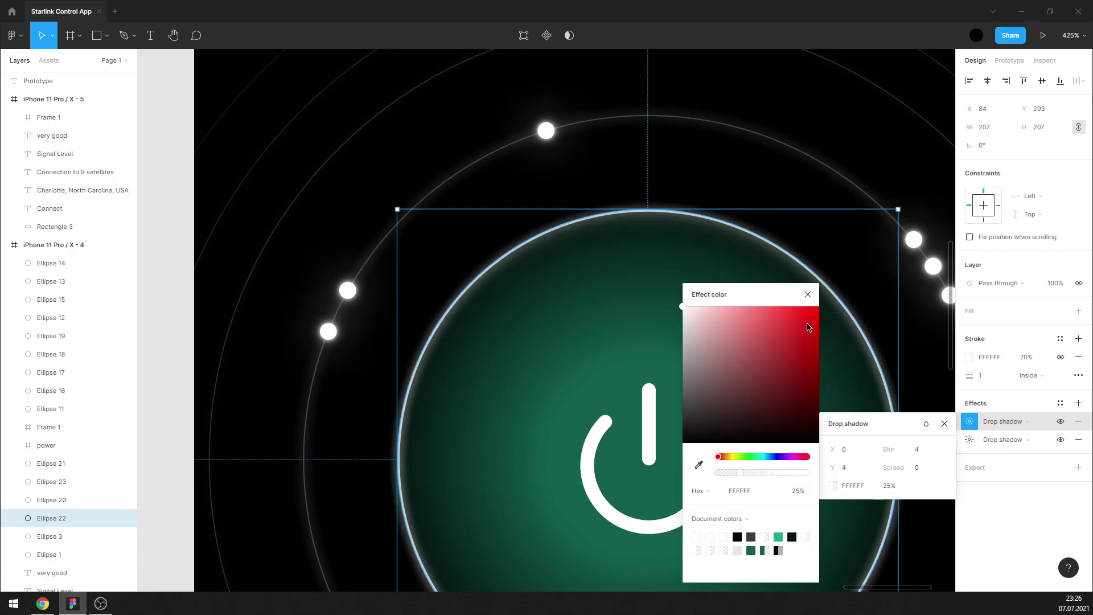
left_click(861, 468)
type("0")
key("Return")
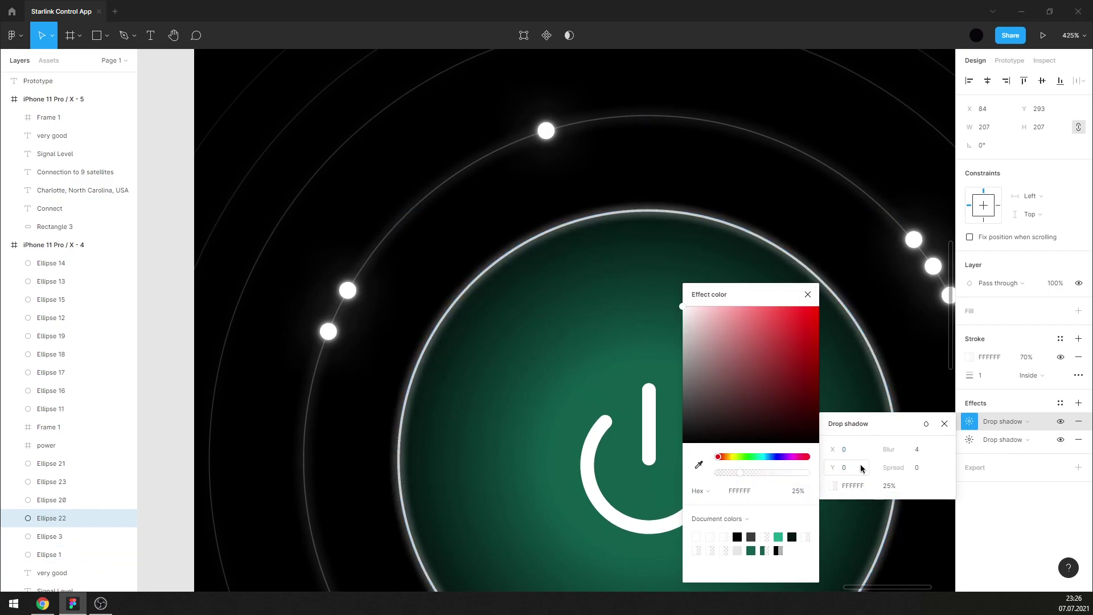
left_click(848, 468)
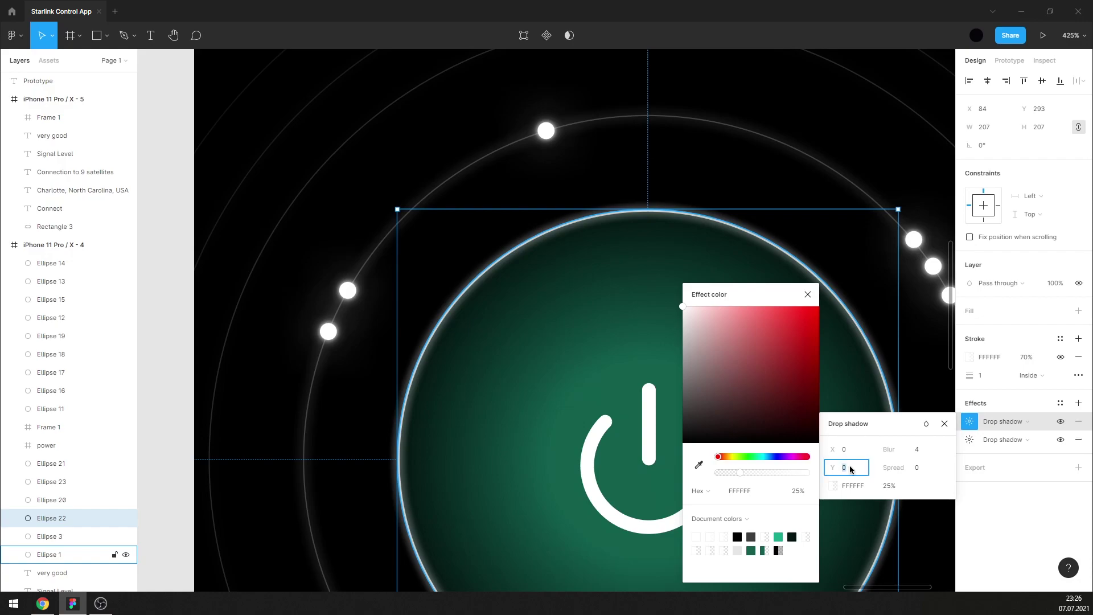
type("4")
key("Return")
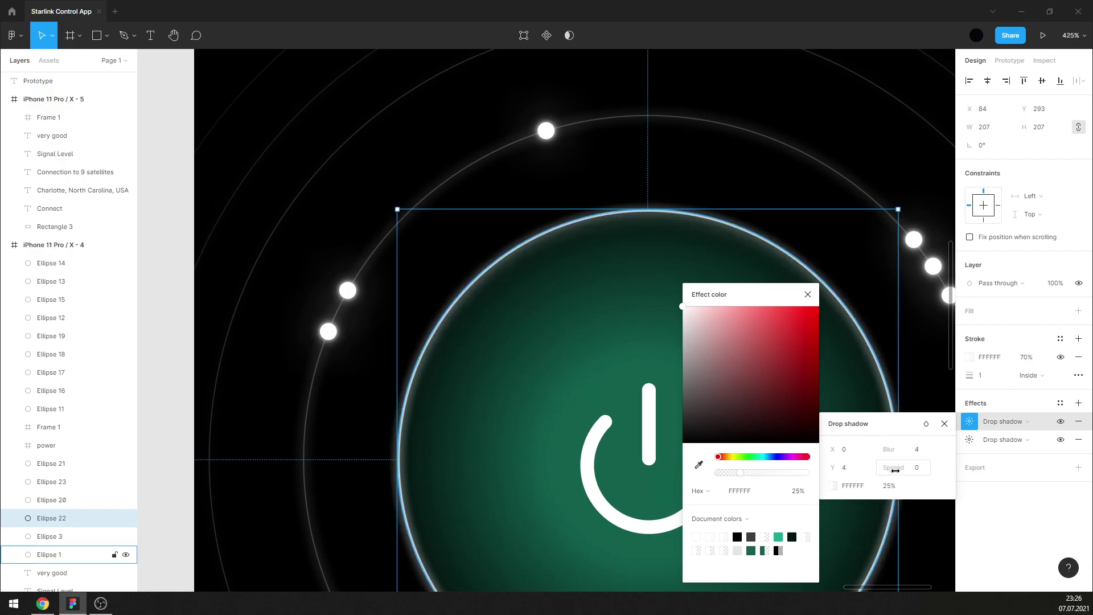
Make the white shadow 100% opaque with a blur of 10.
left_click(900, 487)
left_click(926, 454)
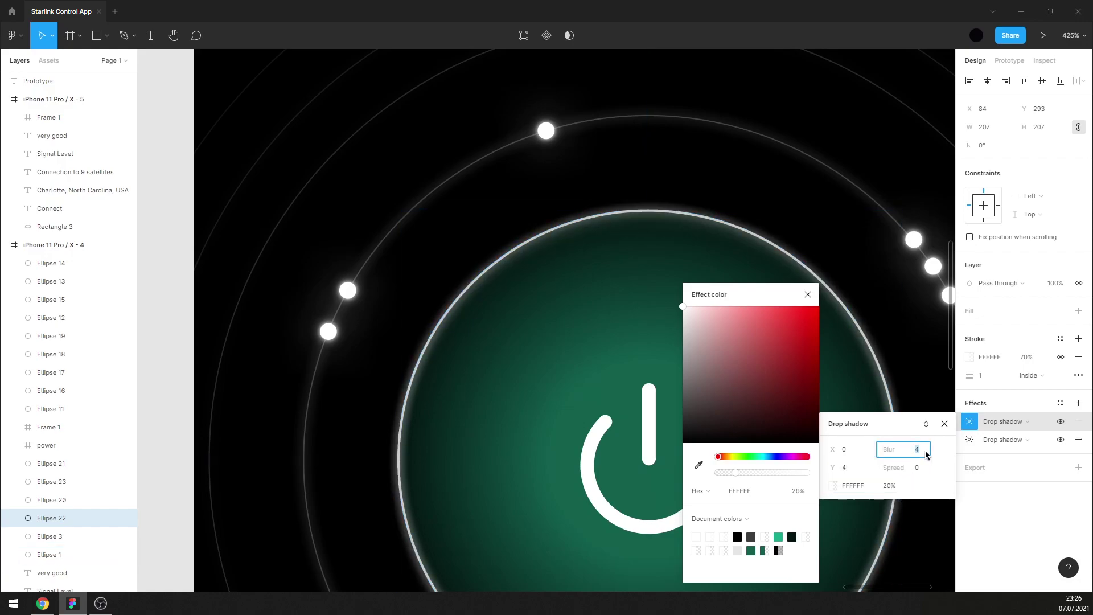
type("10")
key("Return")
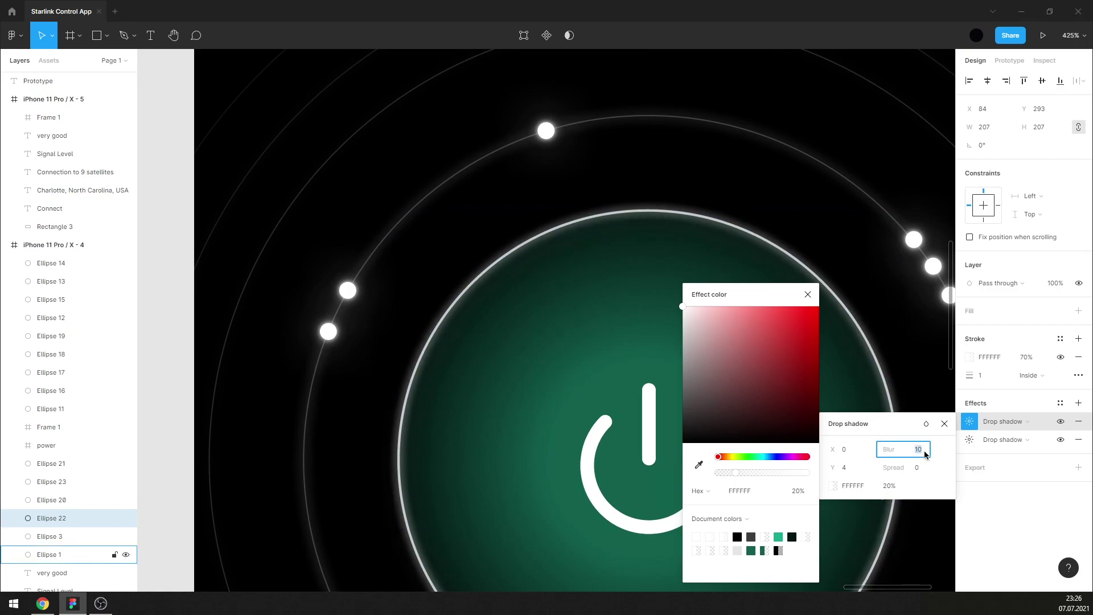
type("20")
key("Return")
left_click(886, 488)
type("100")
left_click(926, 450)
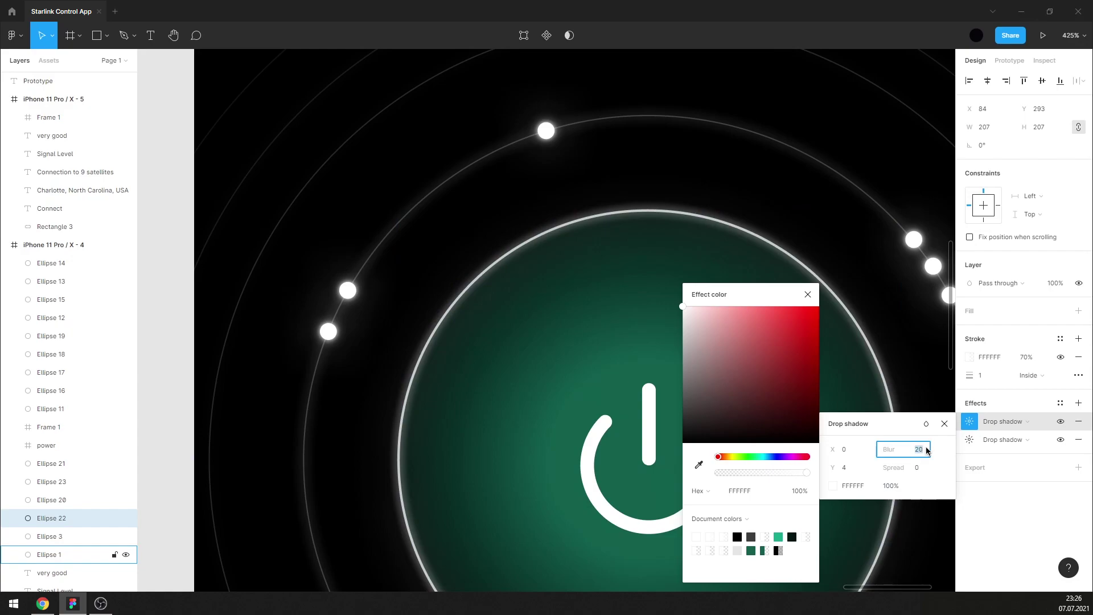
type("10")
key("Return")
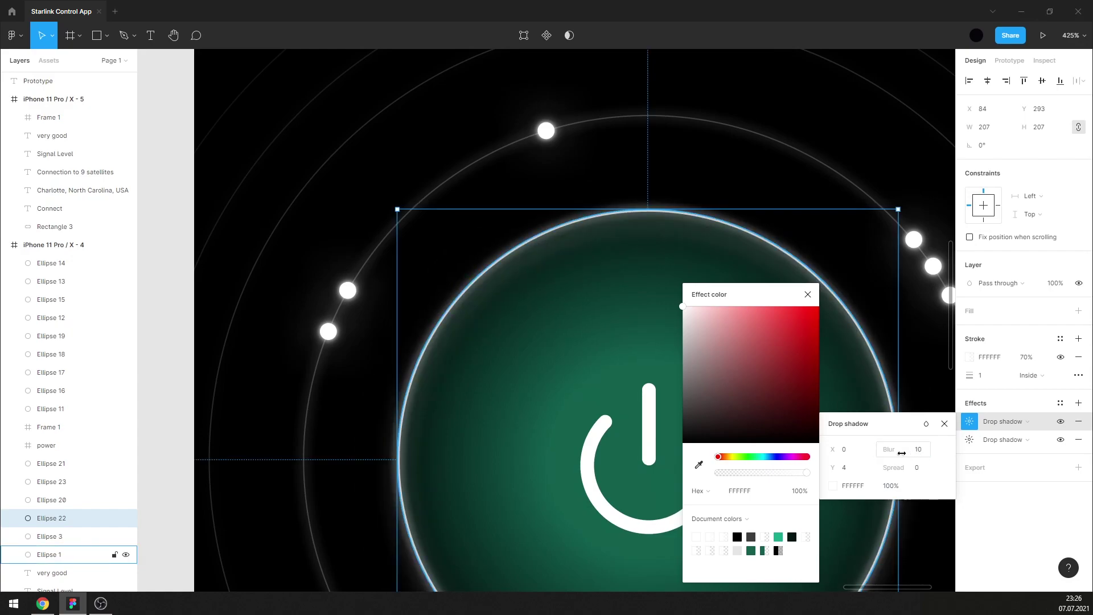
Set the glow's vertical offset to 2 and settle its blur at 10 after trying 8, 6, 4.
left_click(853, 468)
type("0")
key("Return")
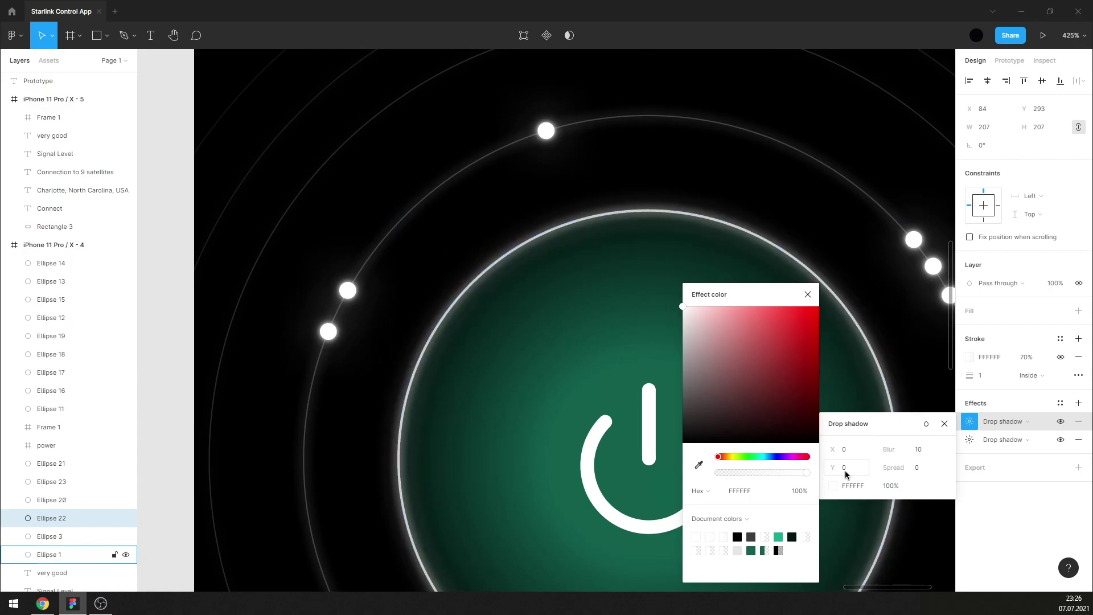
type("2")
key("Return")
left_click(924, 455)
type("8")
key("Return")
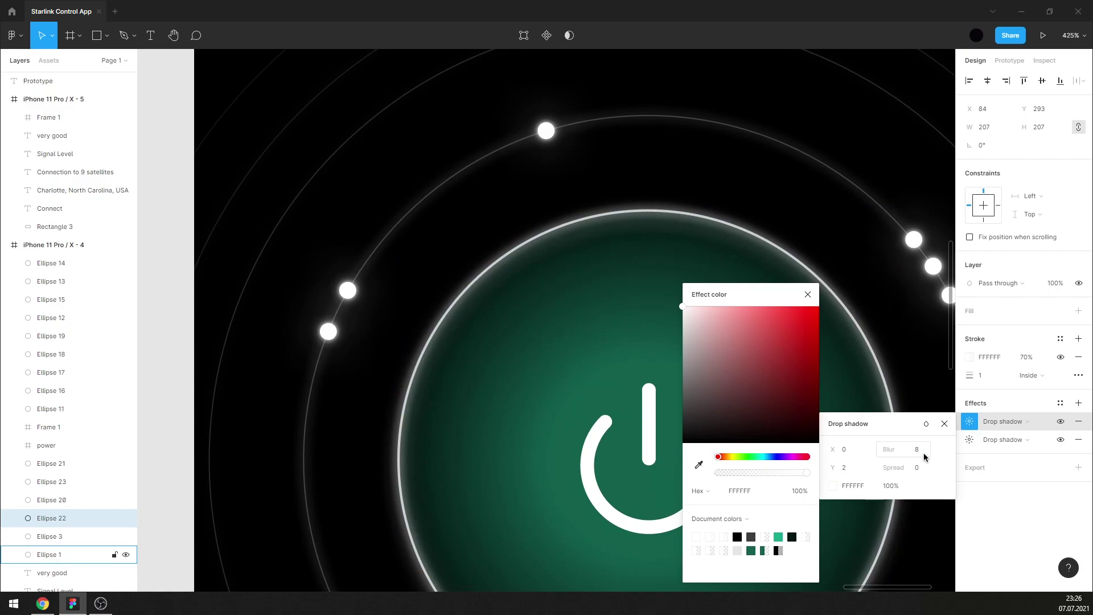
left_click(924, 454)
type("6")
key("Return")
type("4")
key("Return")
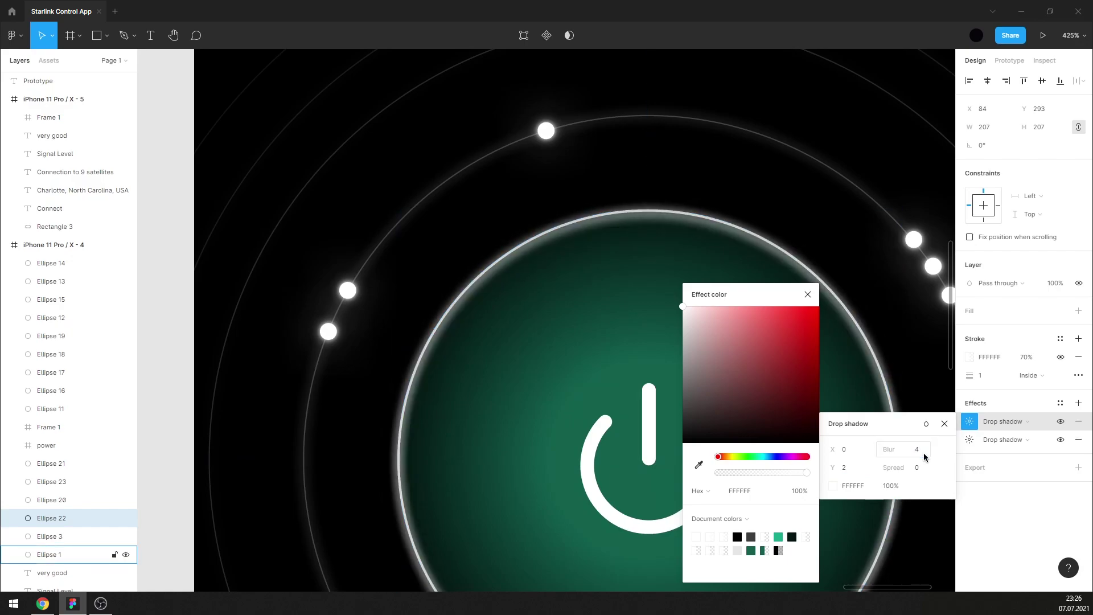
left_click(923, 456)
type("10")
key("Return")
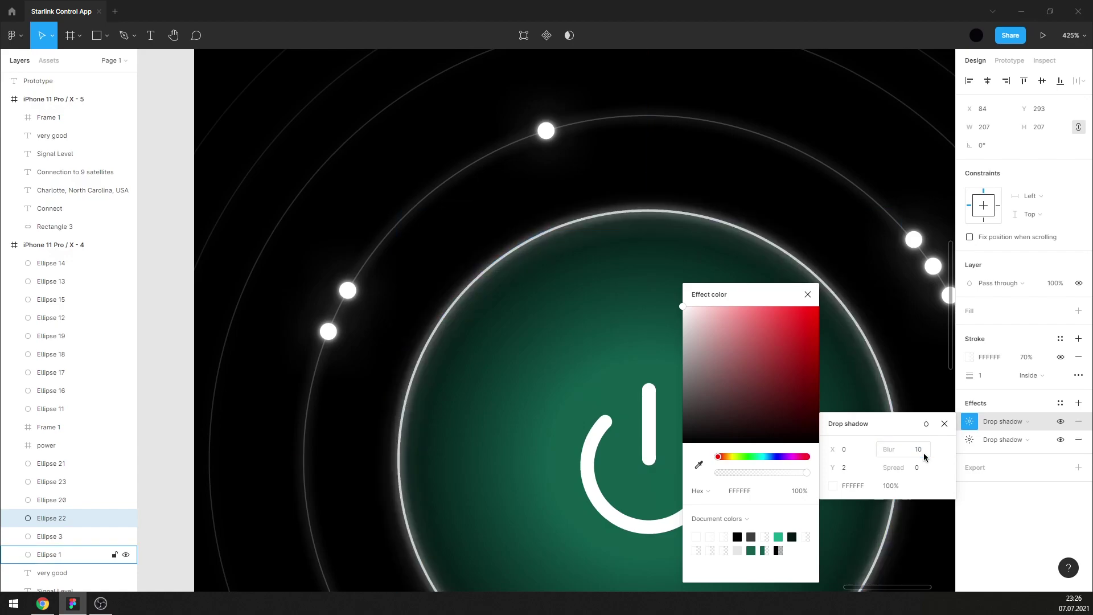
key("Escape")
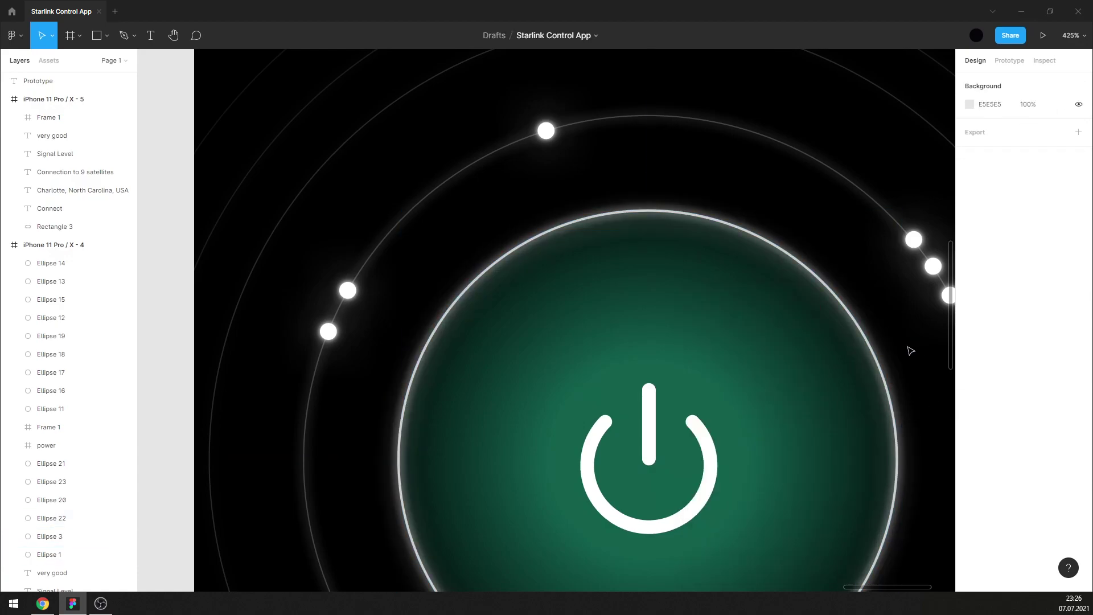
scroll(906, 344, "down", 3)
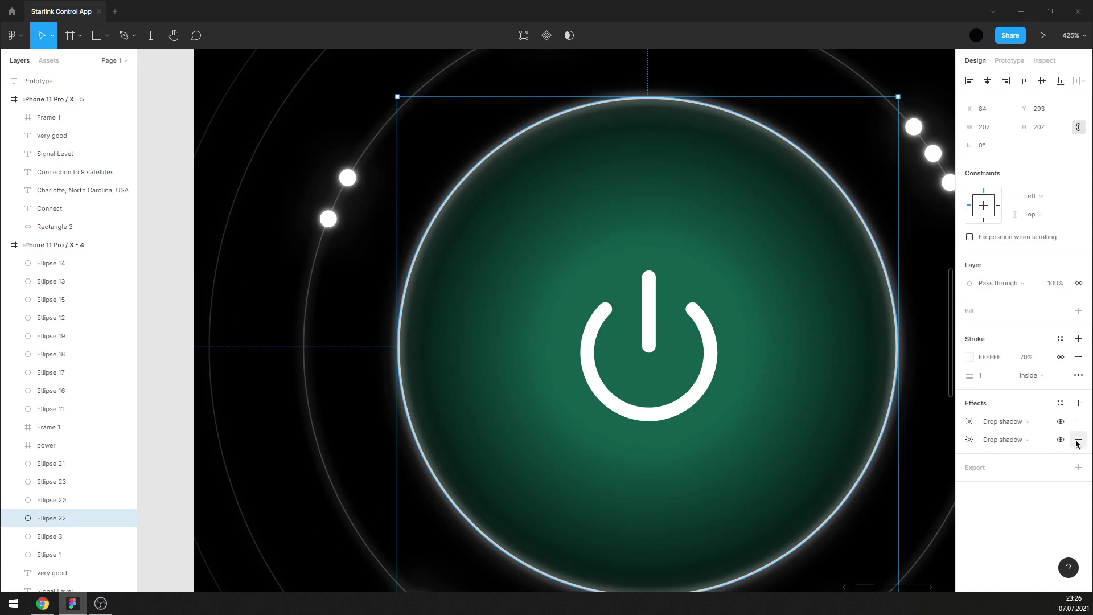
Remove both drop shadows and start the SmoothShadow plugin on the ring with white colour.
left_click(1078, 438)
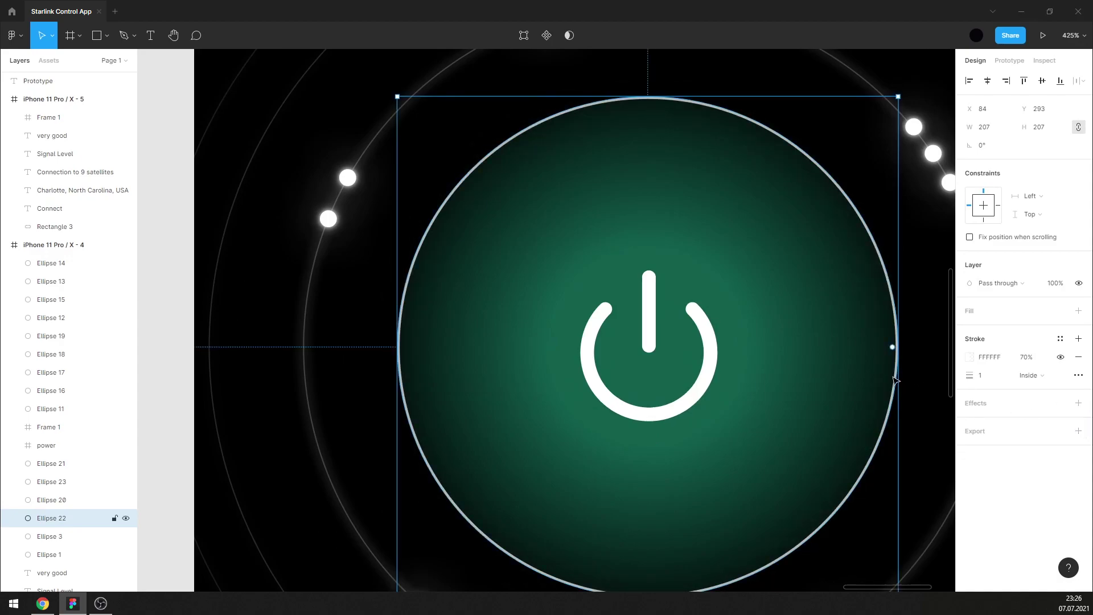
right_click(871, 233)
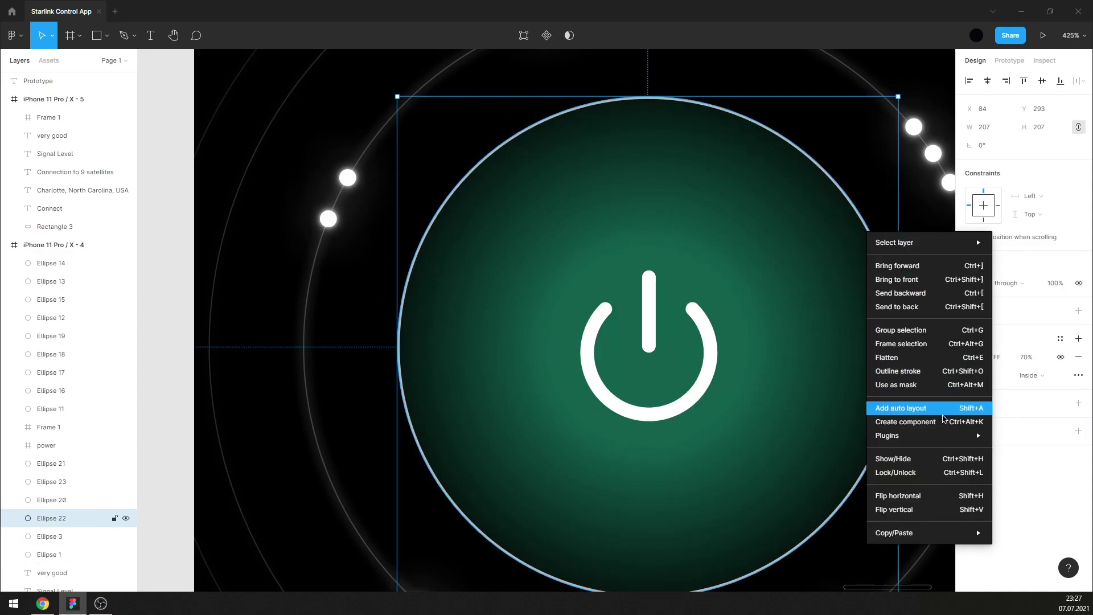
mouse_move(887, 436)
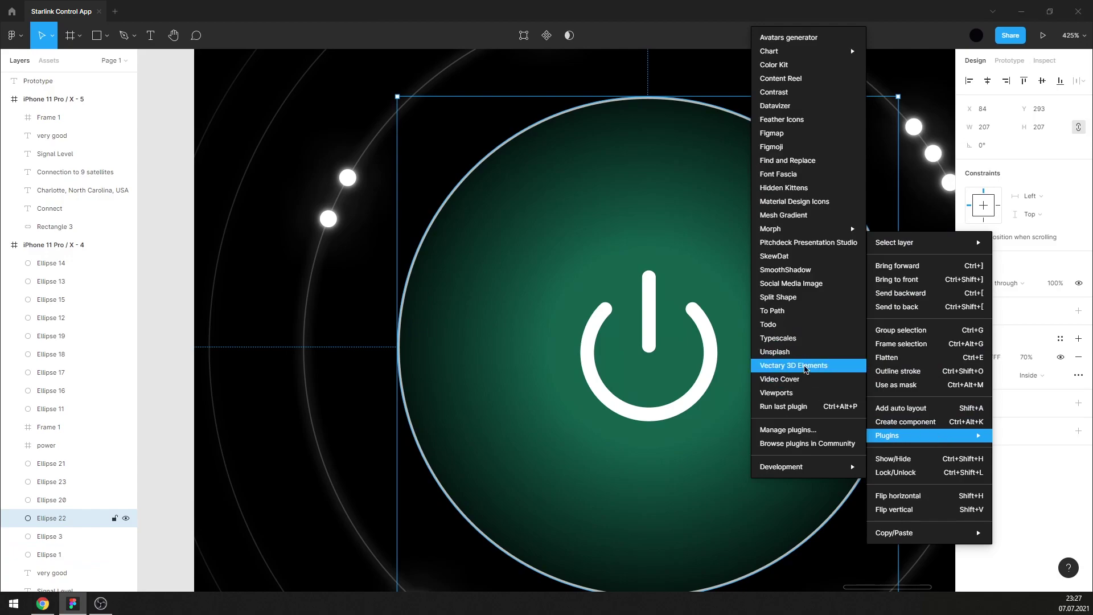
left_click(815, 270)
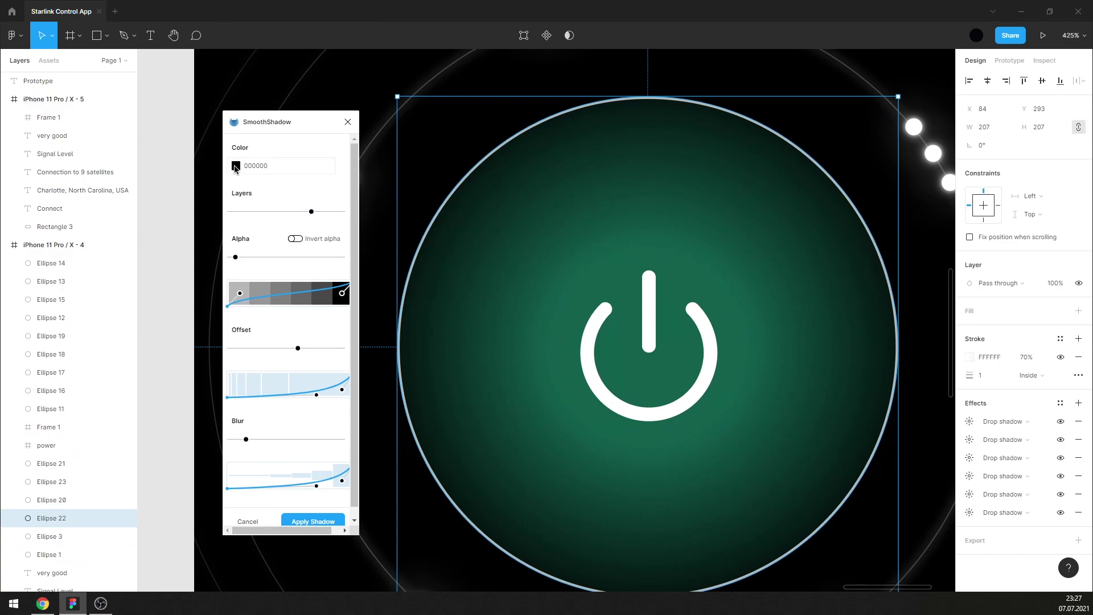
left_click(235, 166)
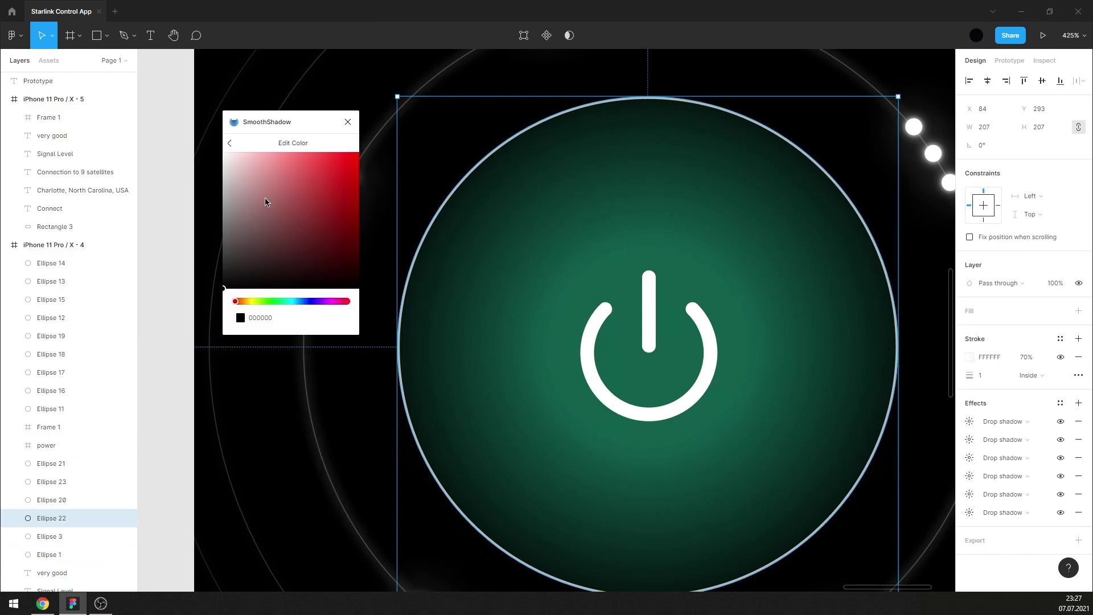
left_click(232, 143)
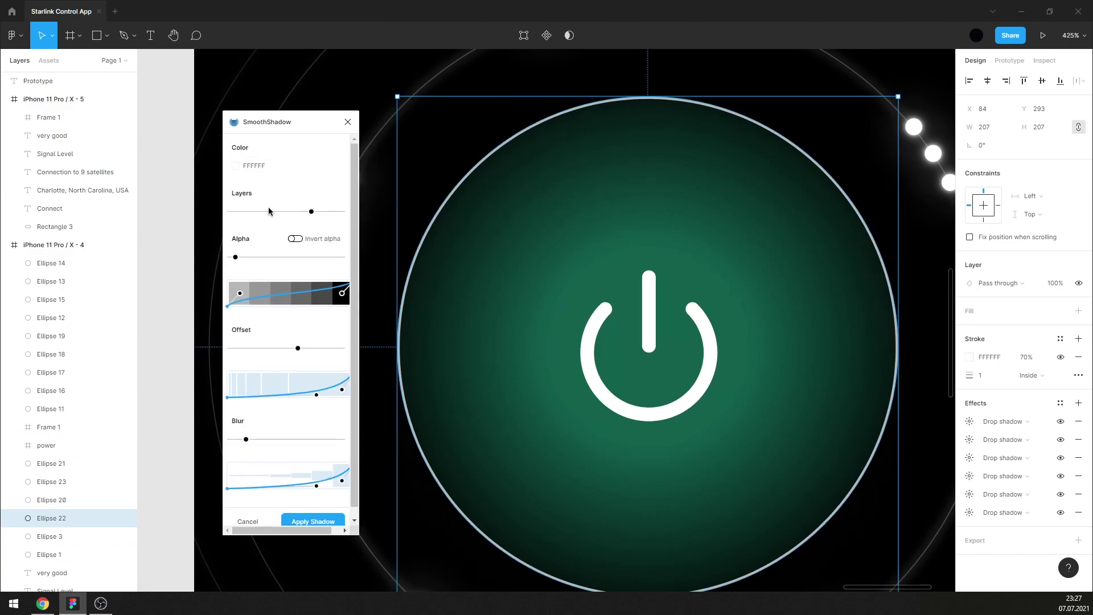
Tune SmoothShadow's alpha, offset and blur curves, then apply the layered white glow.
left_click(269, 256)
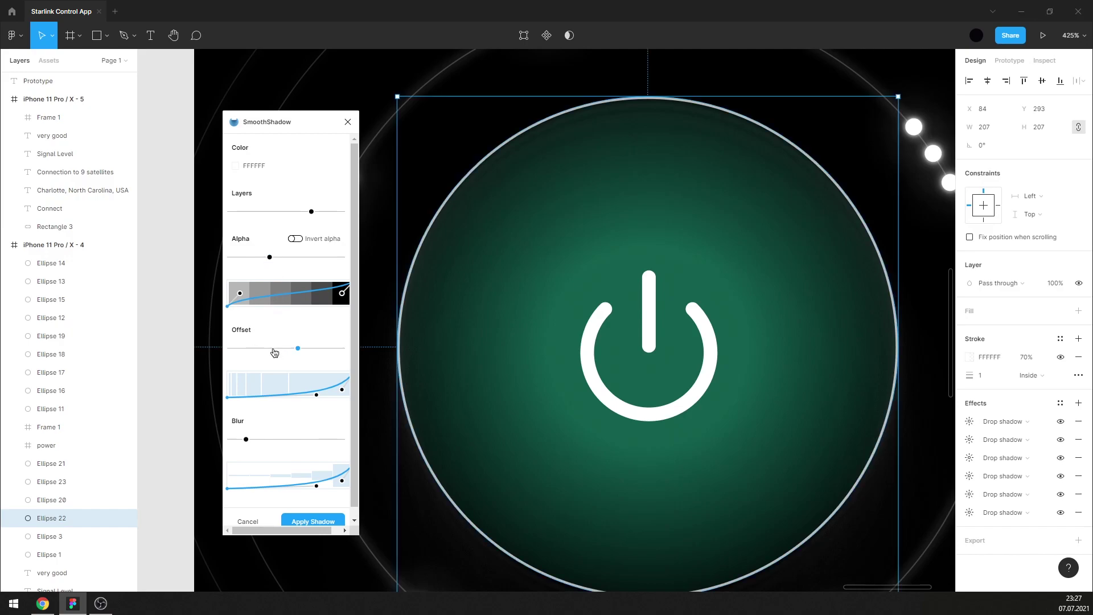
mouse_move(272, 348)
left_mouse_down()
mouse_move(249, 344)
mouse_move(278, 348)
left_mouse_up()
left_click_drag(246, 439, 226, 438)
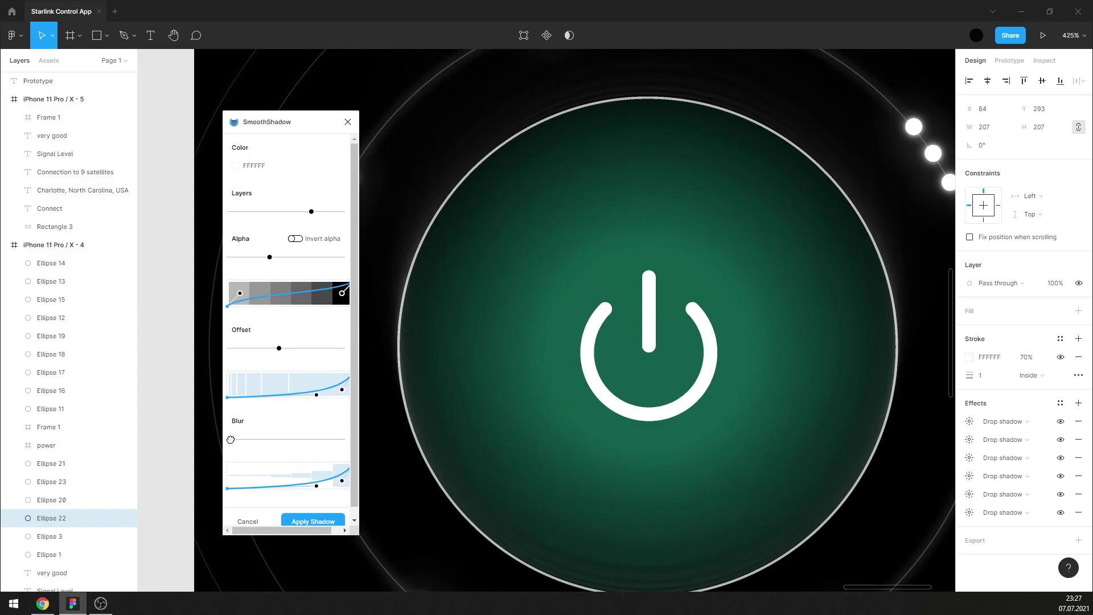
left_click_drag(278, 348, 285, 349)
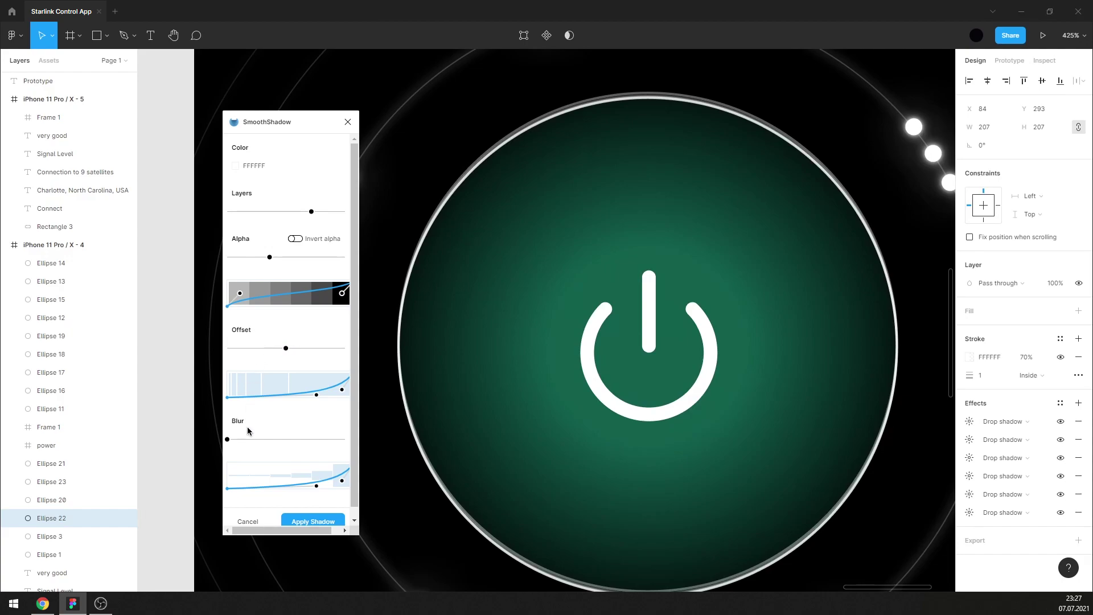
left_click_drag(249, 439, 257, 439)
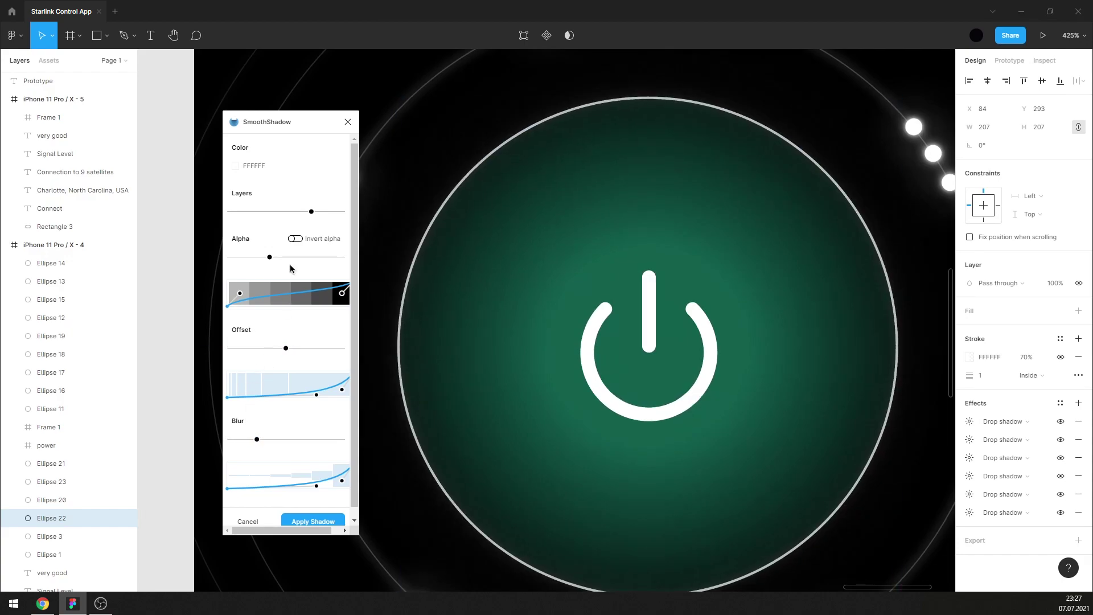
left_click_drag(281, 261, 301, 257)
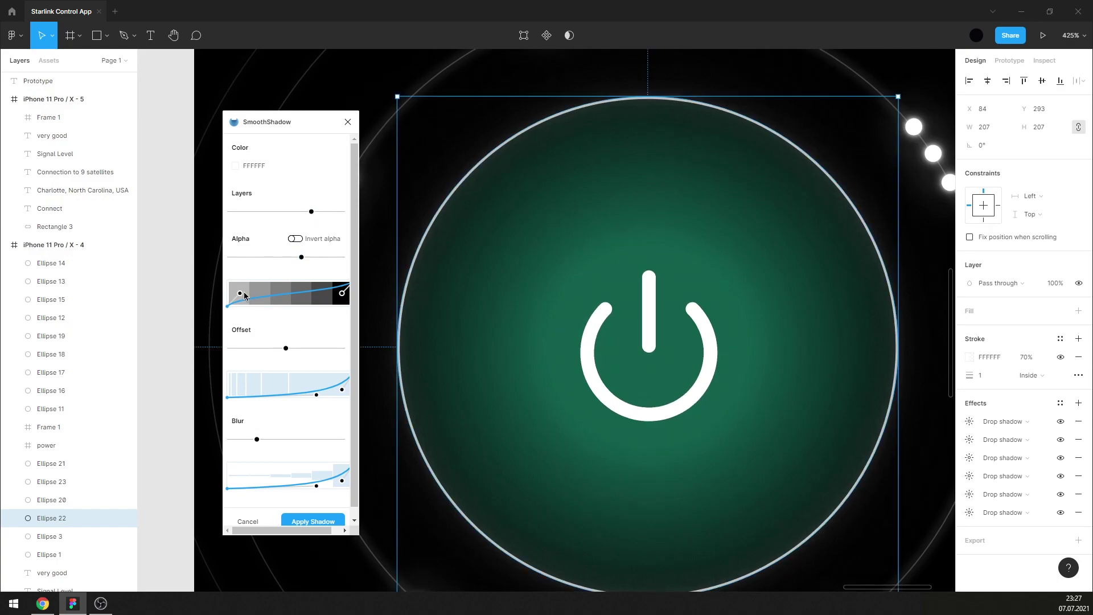
mouse_move(240, 293)
left_mouse_down()
mouse_move(213, 269)
mouse_move(226, 275)
left_mouse_up()
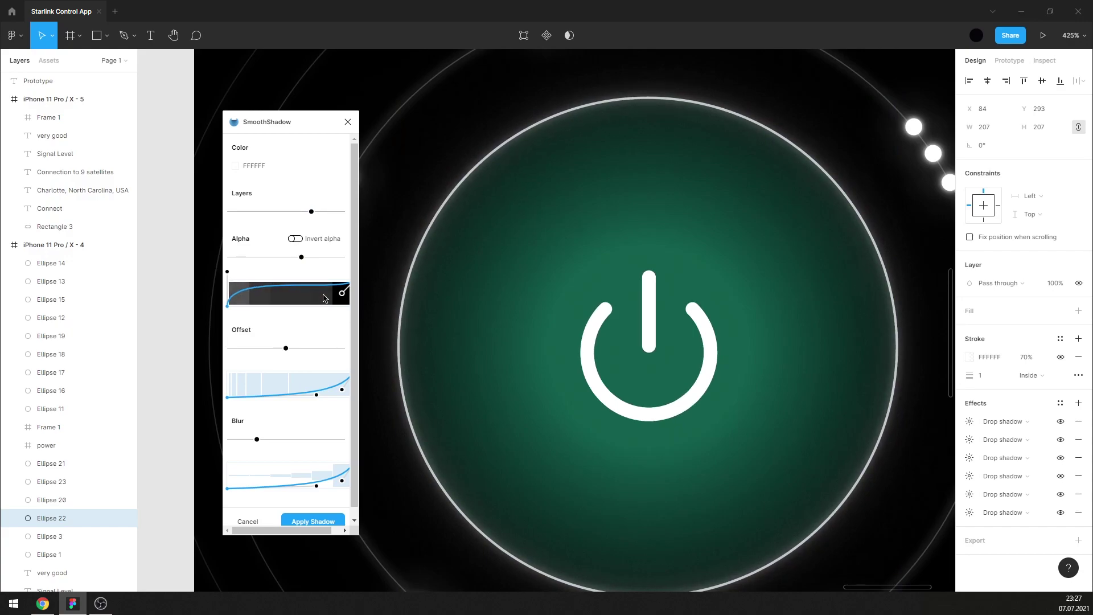
left_click_drag(341, 292, 312, 293)
mouse_move(317, 487)
left_mouse_down()
mouse_move(326, 494)
mouse_move(321, 466)
left_mouse_up()
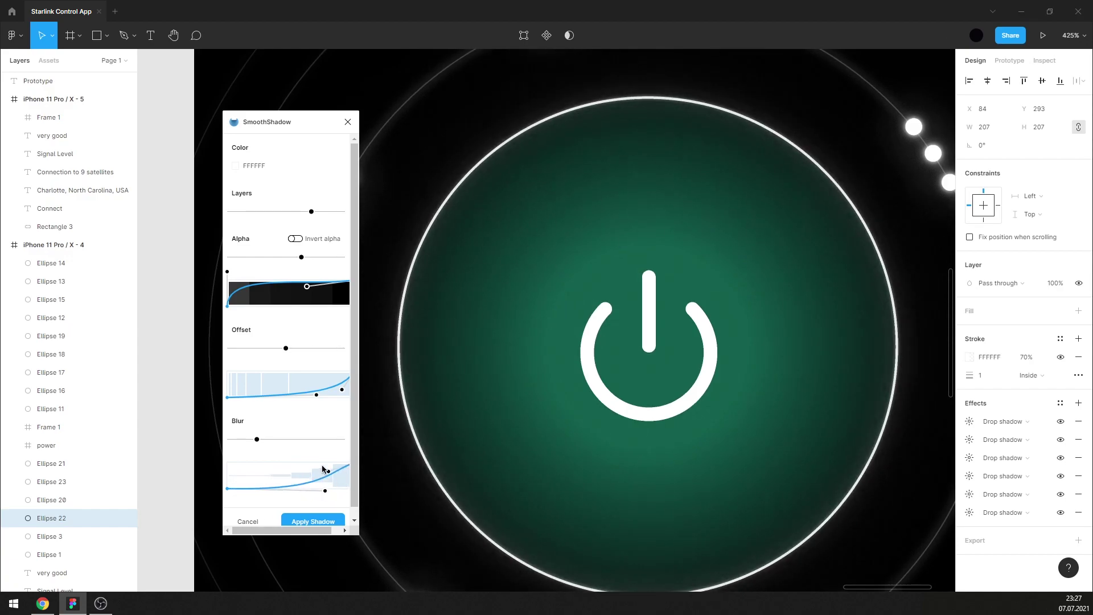
mouse_move(317, 397)
left_mouse_down()
mouse_move(283, 382)
mouse_move(358, 435)
left_mouse_up()
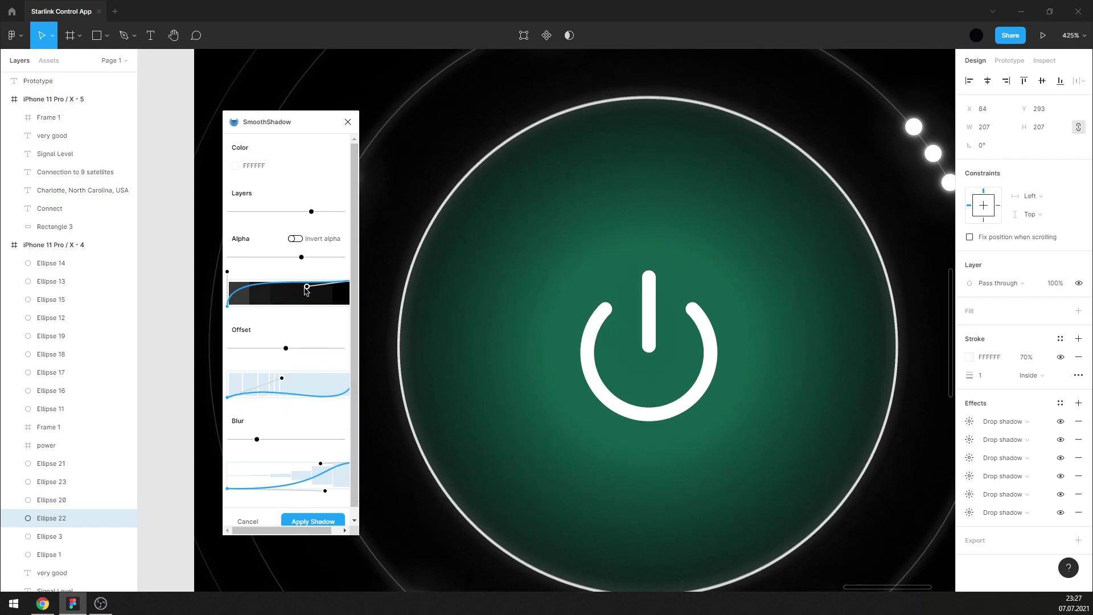
left_click_drag(307, 287, 304, 283)
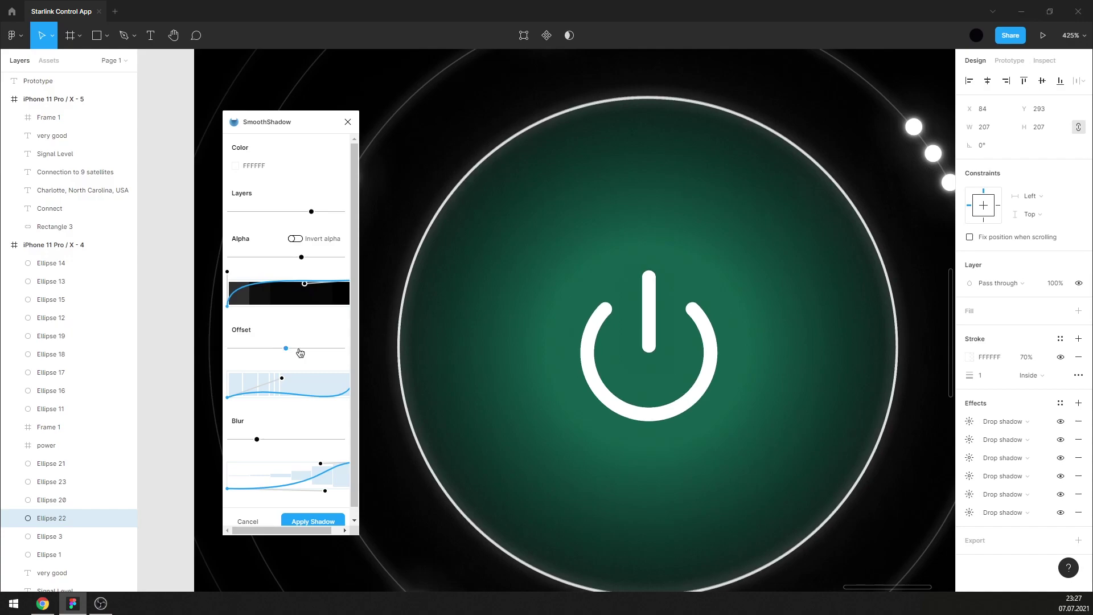
left_click_drag(322, 260, 321, 256)
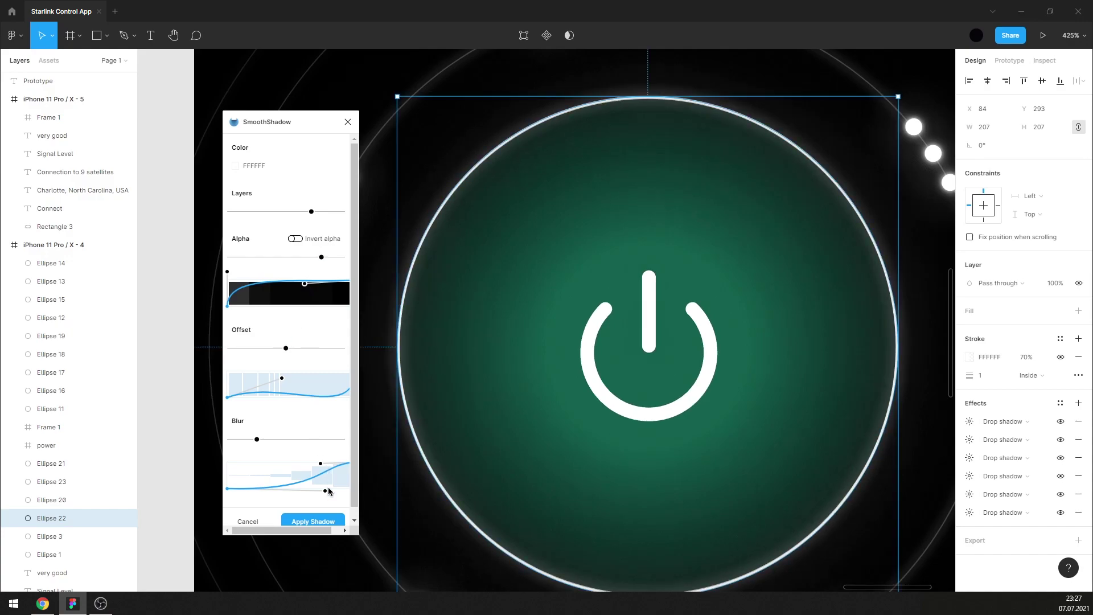
left_click(323, 521)
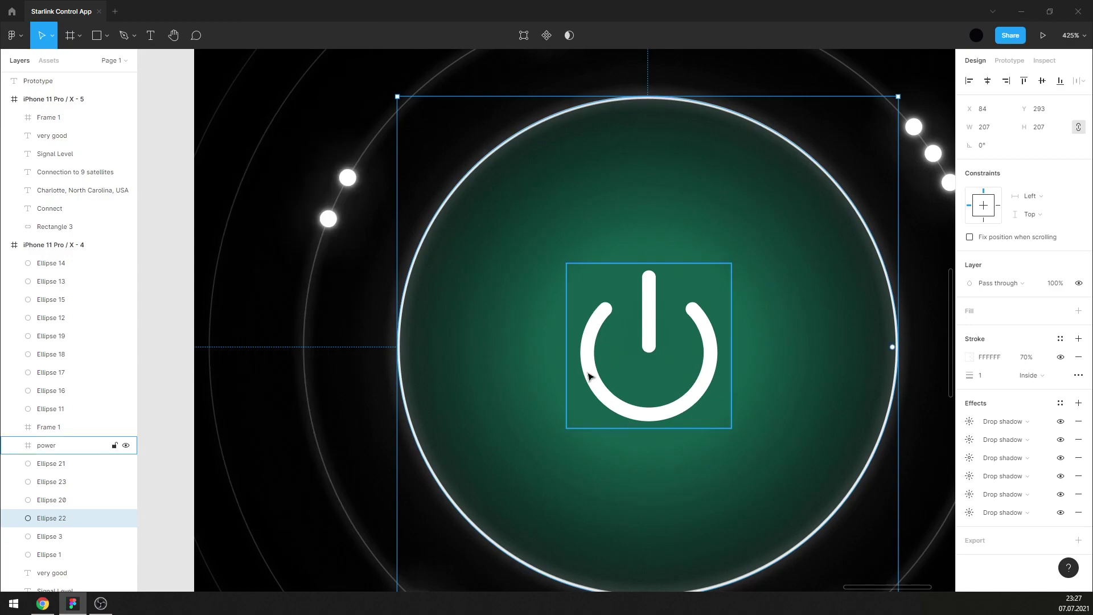
Preview the power button glow and the ring circle's effects on the Connect screen.
scroll(504, 312, "down", 5, "ctrl")
left_click(913, 247)
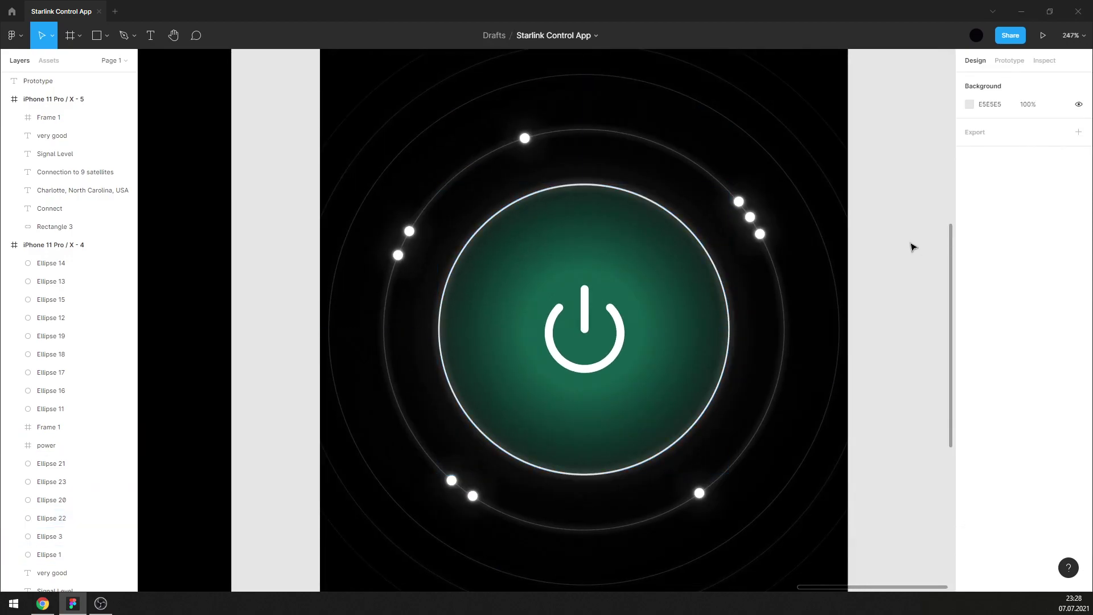
left_click(730, 291)
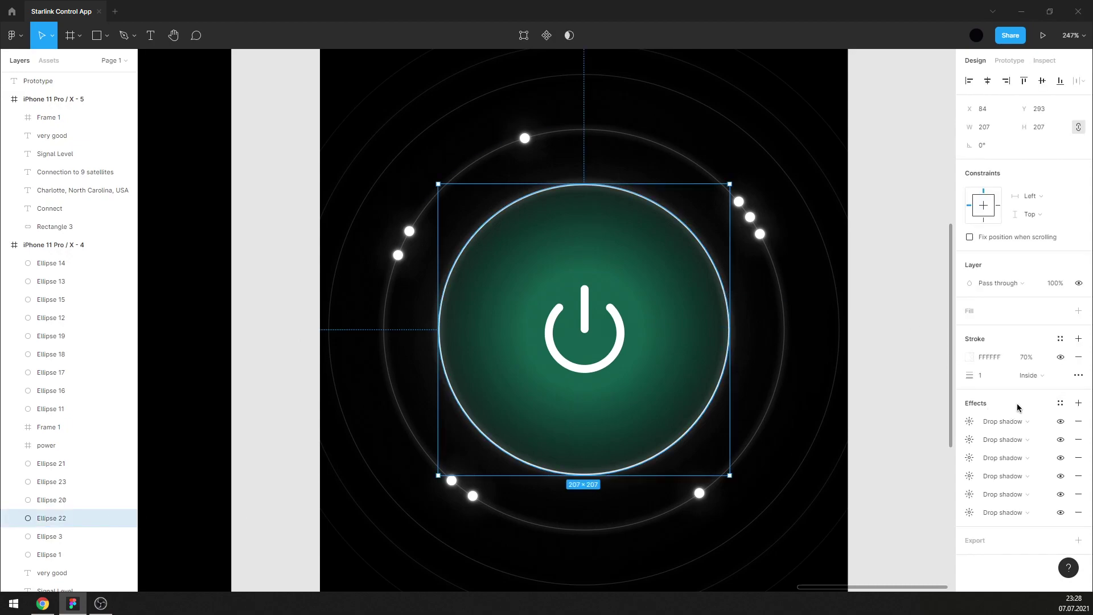
left_click(900, 387)
scroll(877, 371, "down", 3, "ctrl")
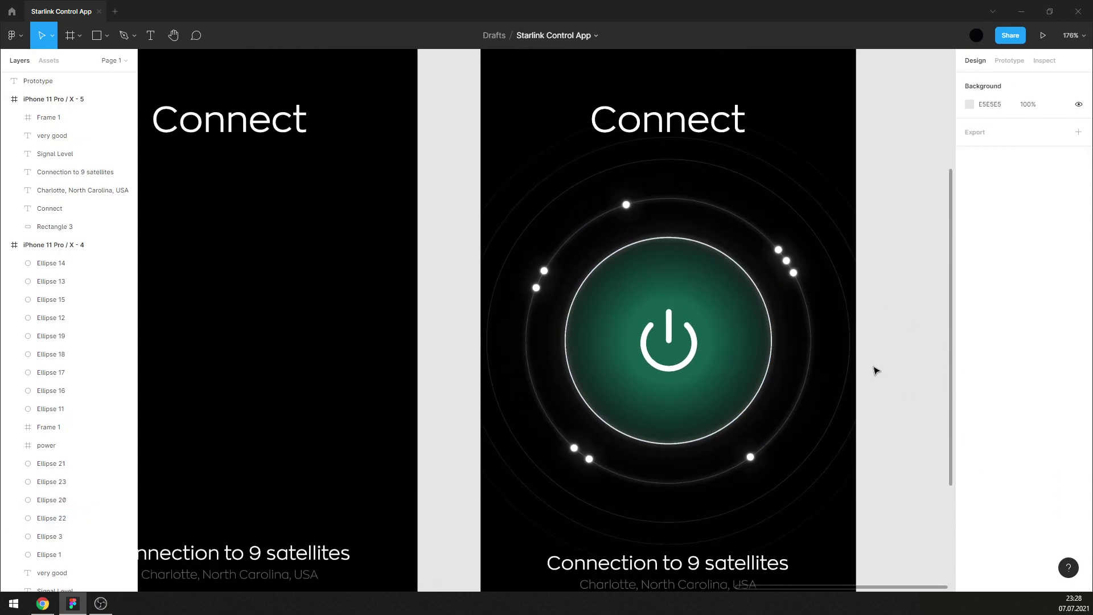
scroll(876, 371, "down", 2, "ctrl")
Move the green power circle's radial gradient centre slightly upward.
left_click(764, 369)
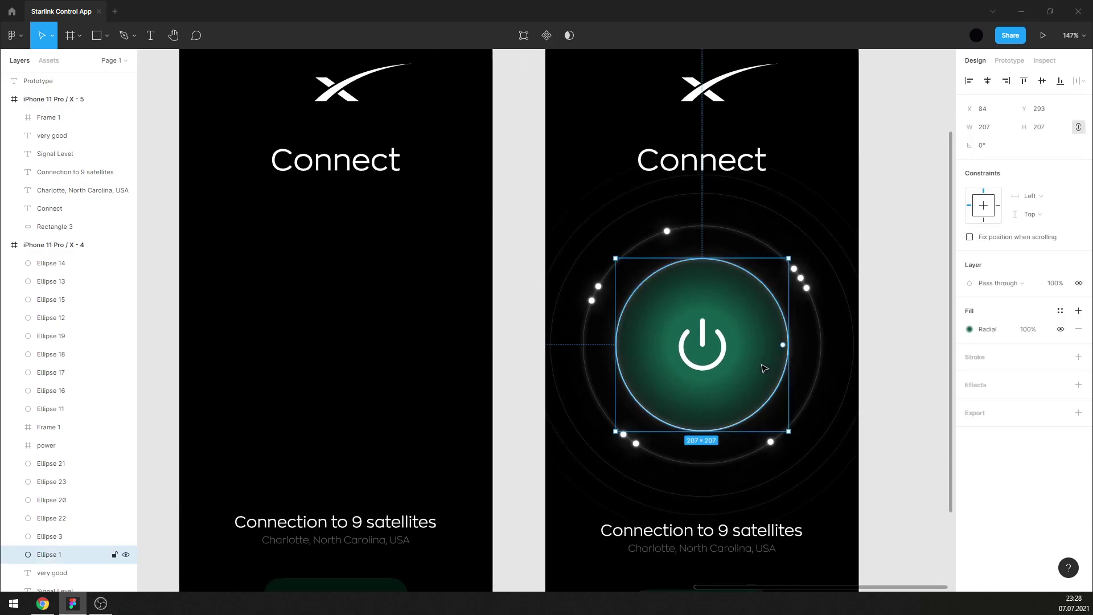
left_click(971, 329)
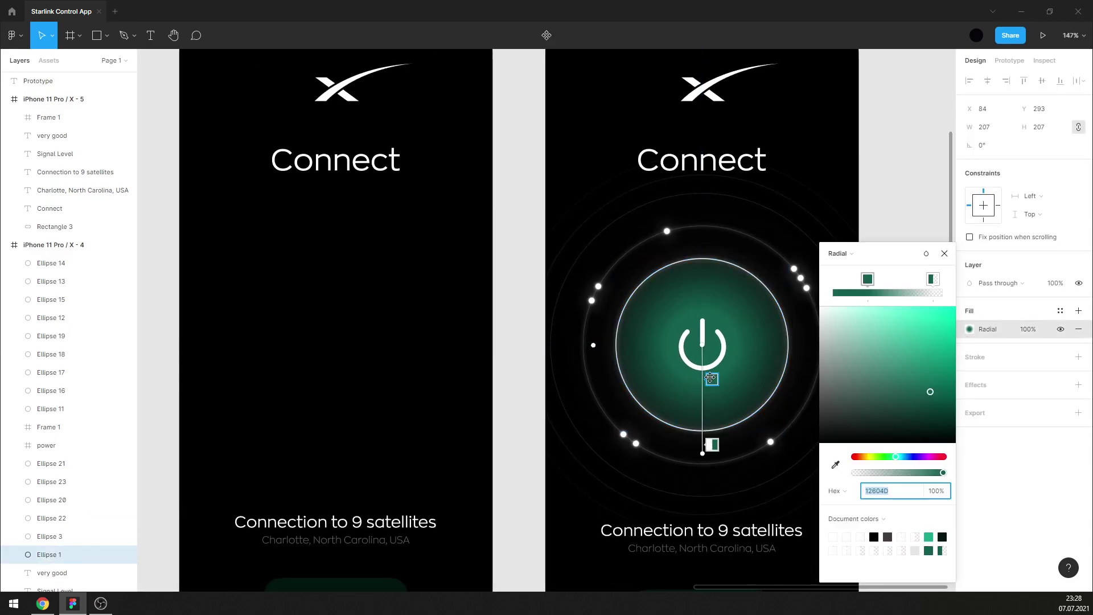
left_click_drag(710, 377, 708, 371)
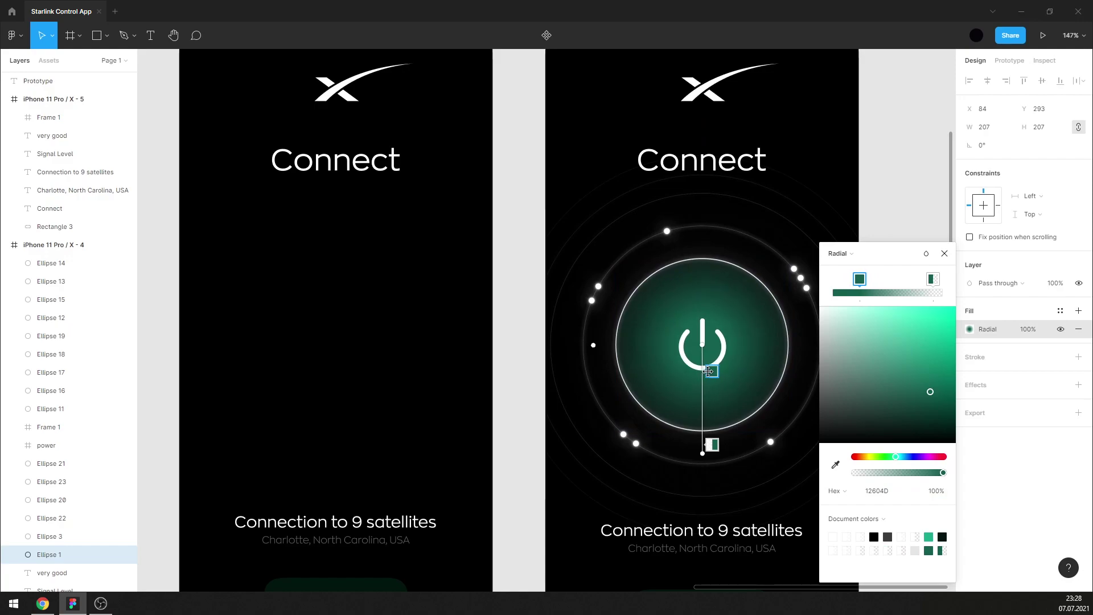
left_click(944, 253)
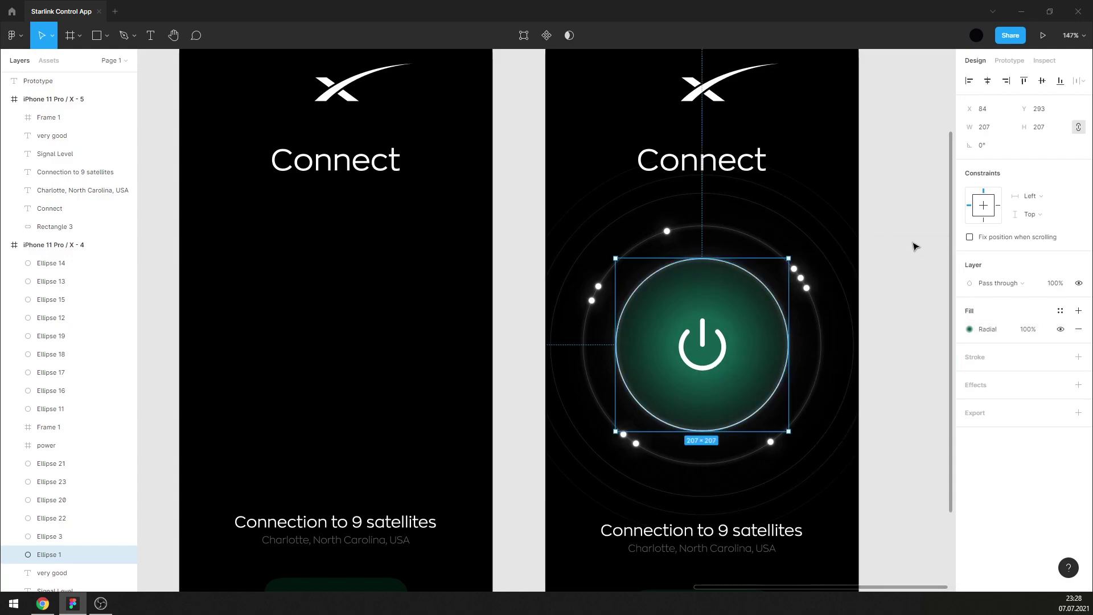
left_click(900, 244)
scroll(862, 246, "down", 2)
scroll(862, 246, "down", 3)
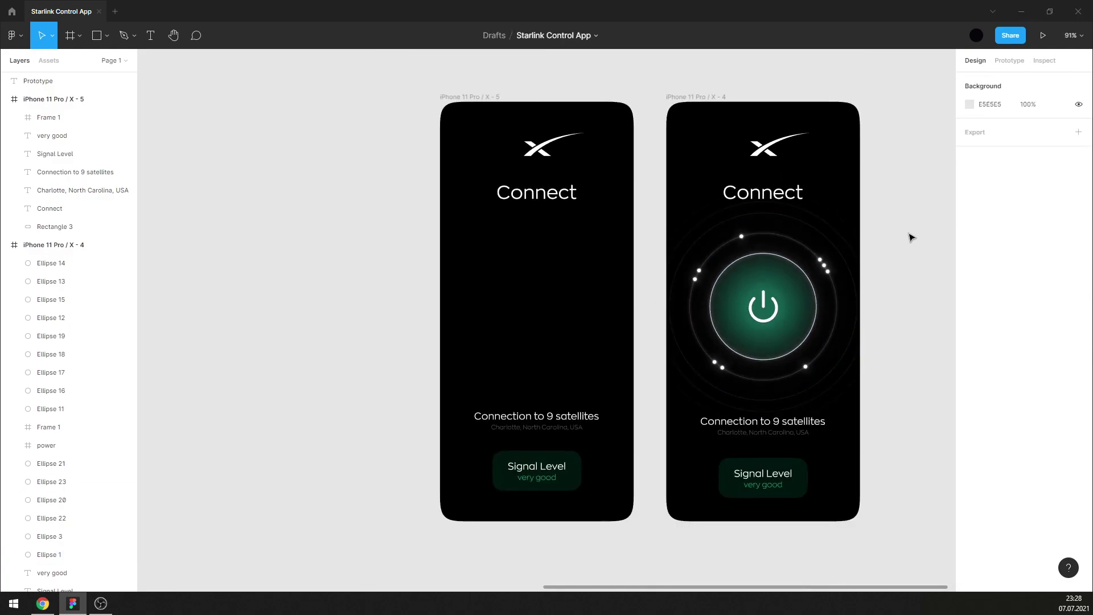
scroll(564, 287, "down", 3)
Delete the old Connect screen frame and place the original Order Starlink screen beside the Connect screens.
left_click(213, 194)
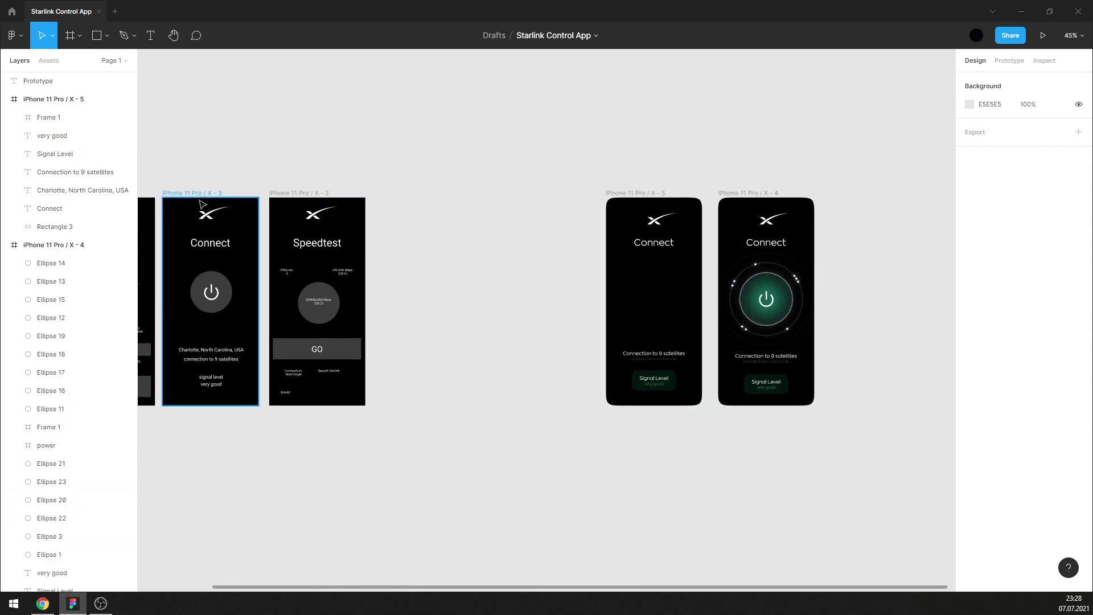
key("Delete")
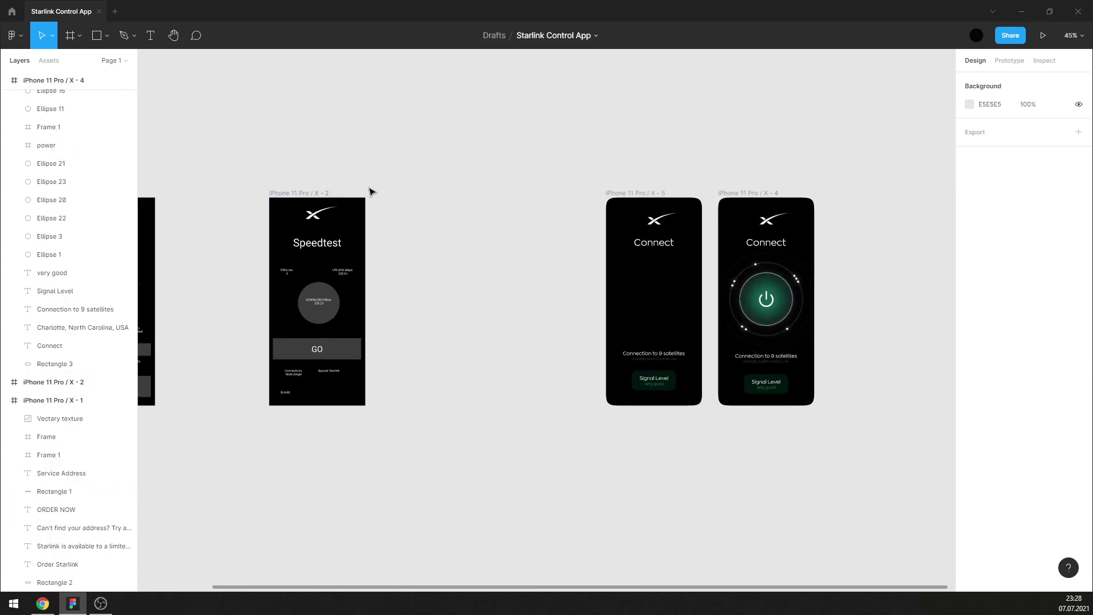
scroll(371, 189, "down", 1)
left_click_drag(154, 192, 524, 192)
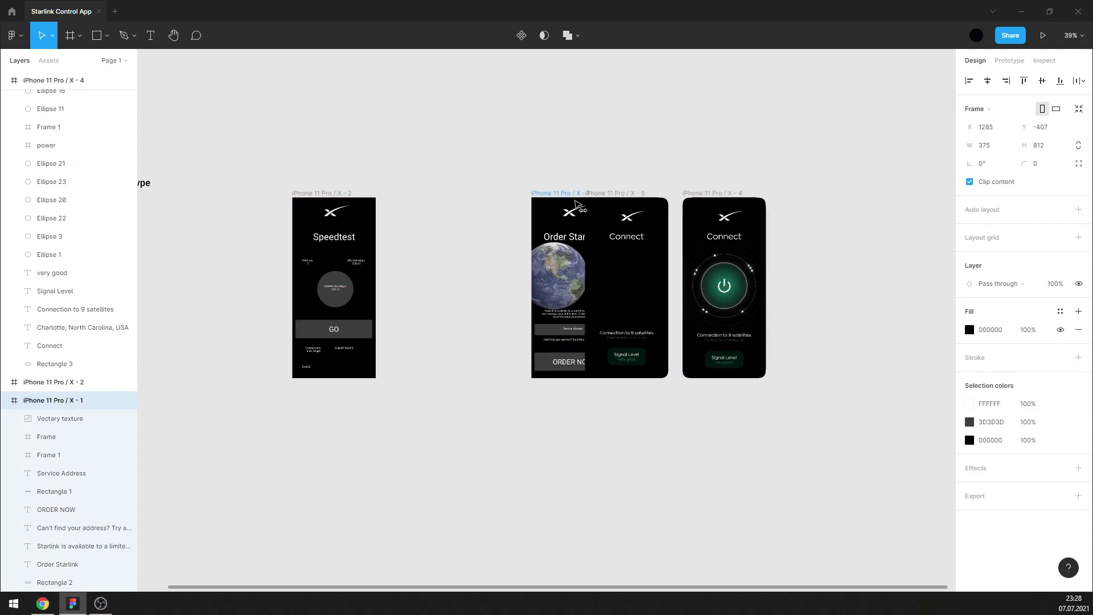
left_click(446, 144)
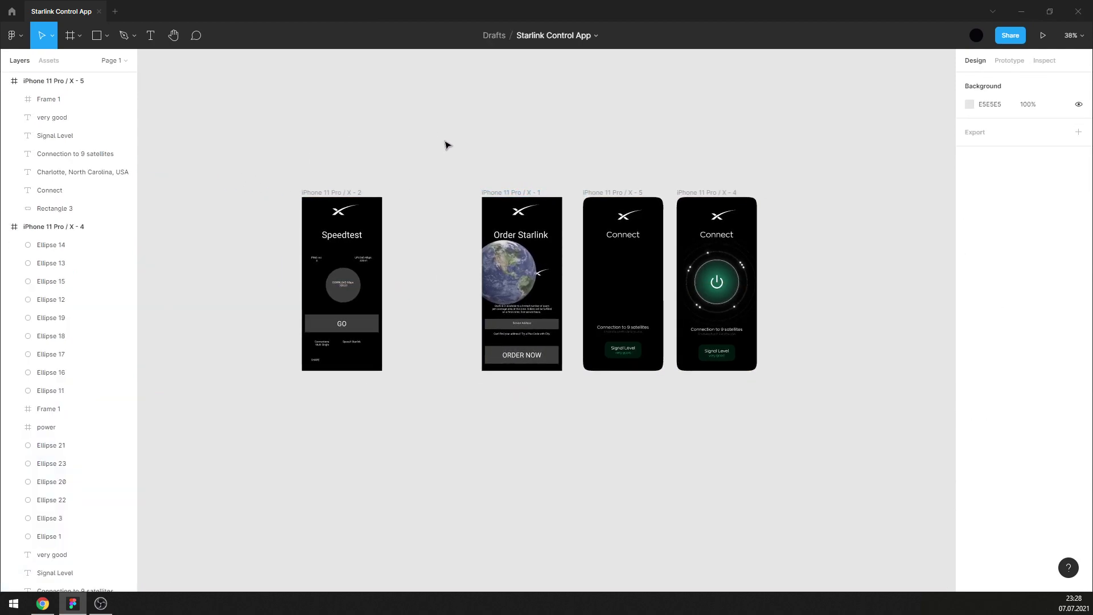
Paste 'Order Starlink' as the middle Connect screen's title.
scroll(605, 241, "up", 3)
left_click(450, 268)
left_click(481, 229)
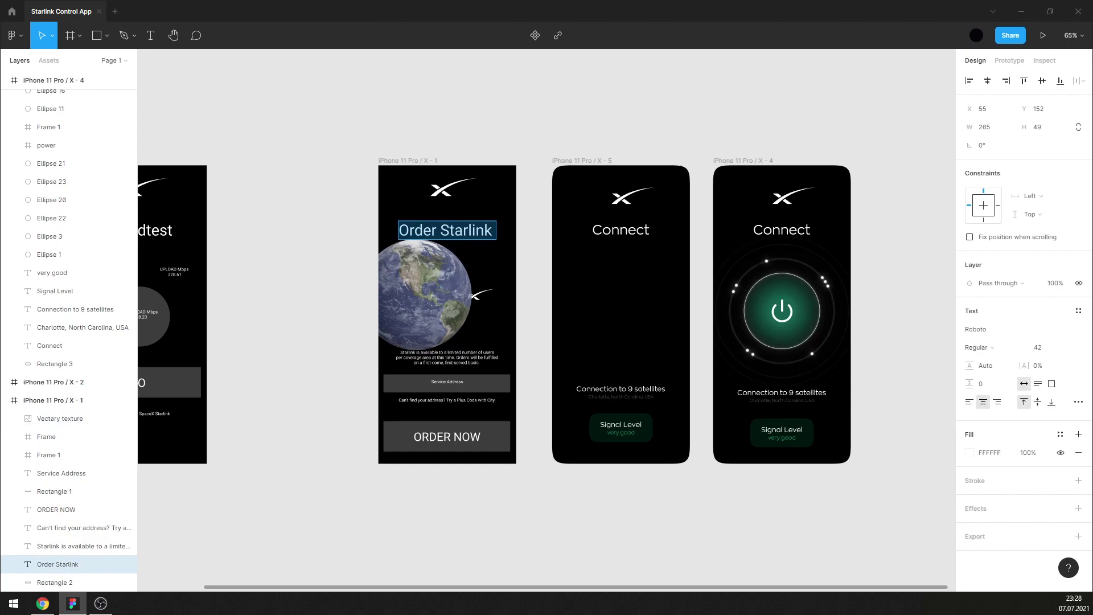
scroll(599, 227, "up", 3)
double_click(623, 233)
type("Order Starlink")
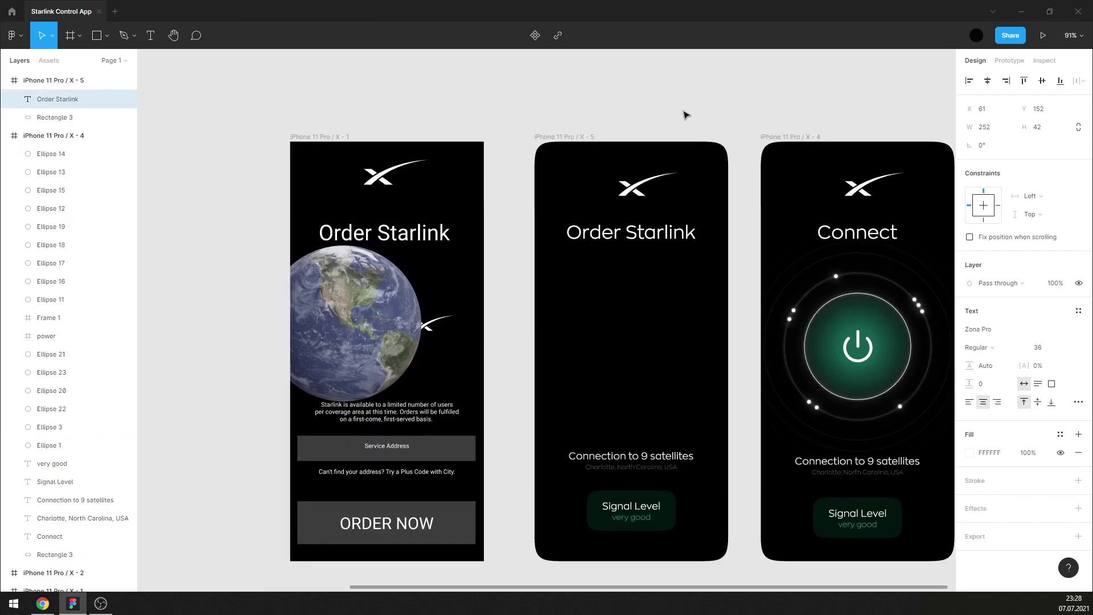
left_click(687, 115)
Select the original screen's Earth image, top logo and Order Starlink title.
scroll(683, 170, "down", 1)
left_click(403, 334)
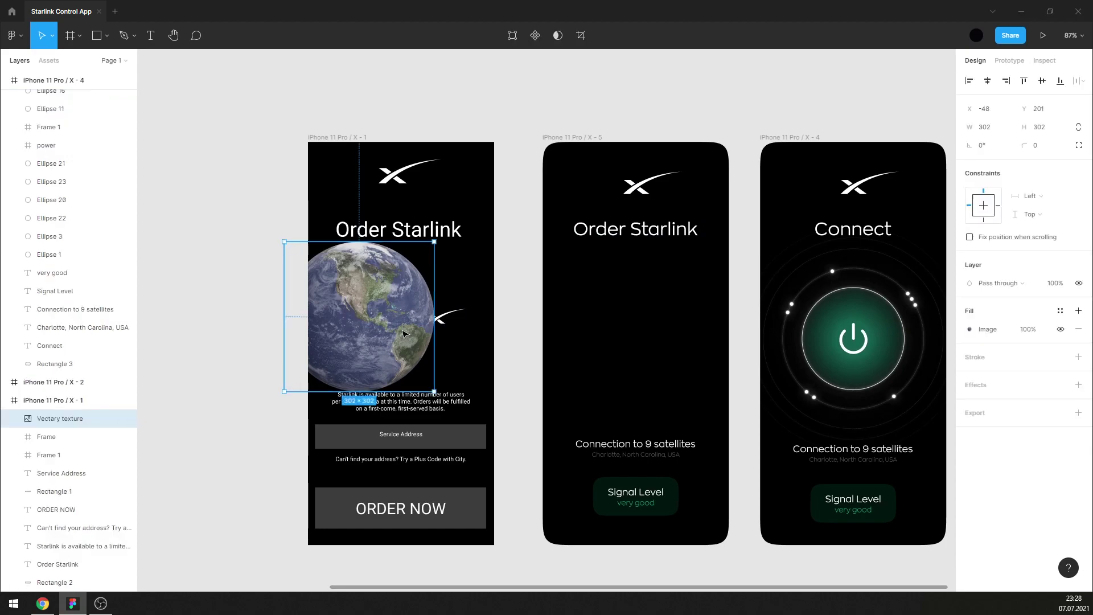
left_click(449, 316)
left_click(399, 229)
Delete the old title and logo, and move the Earth image, enlarged to about 477 px, to the new screen's top.
left_click(409, 171, "shift")
key("Delete")
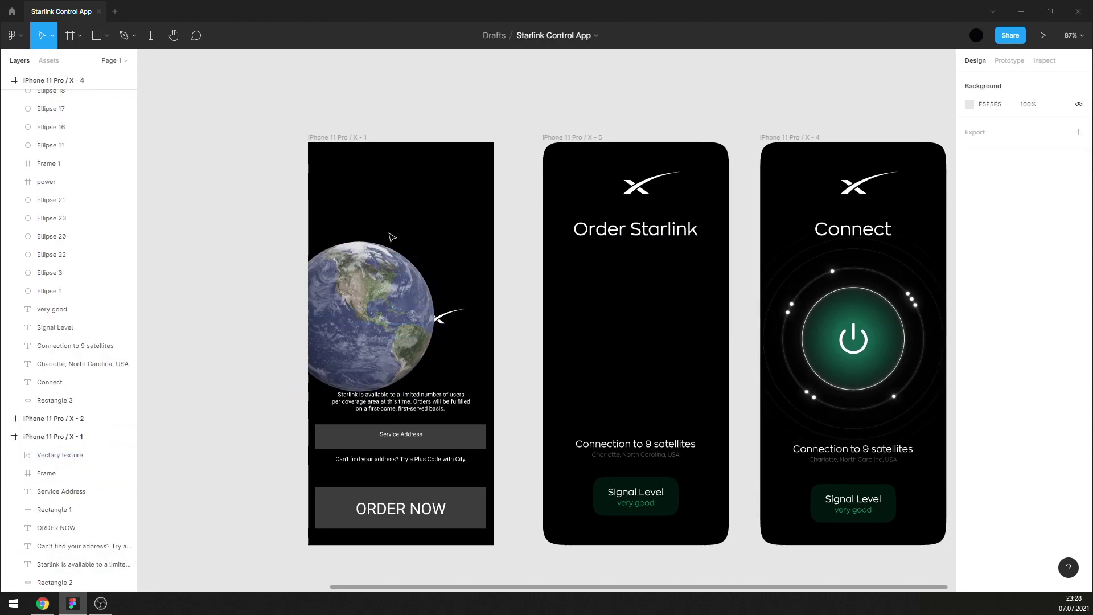
left_click_drag(375, 277, 650, 291)
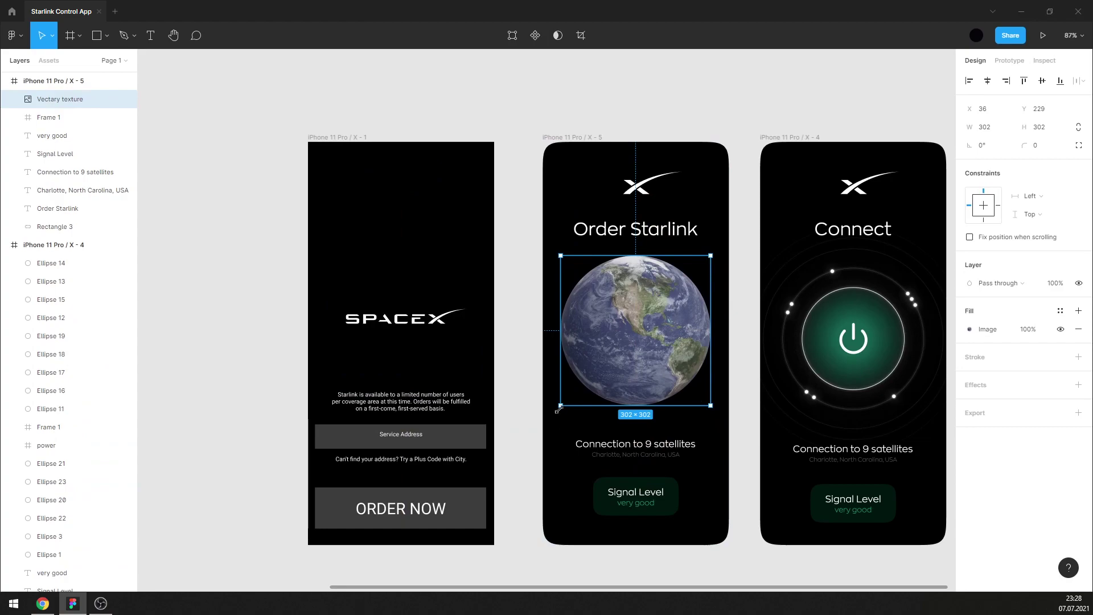
left_click_drag(559, 408, 498, 464)
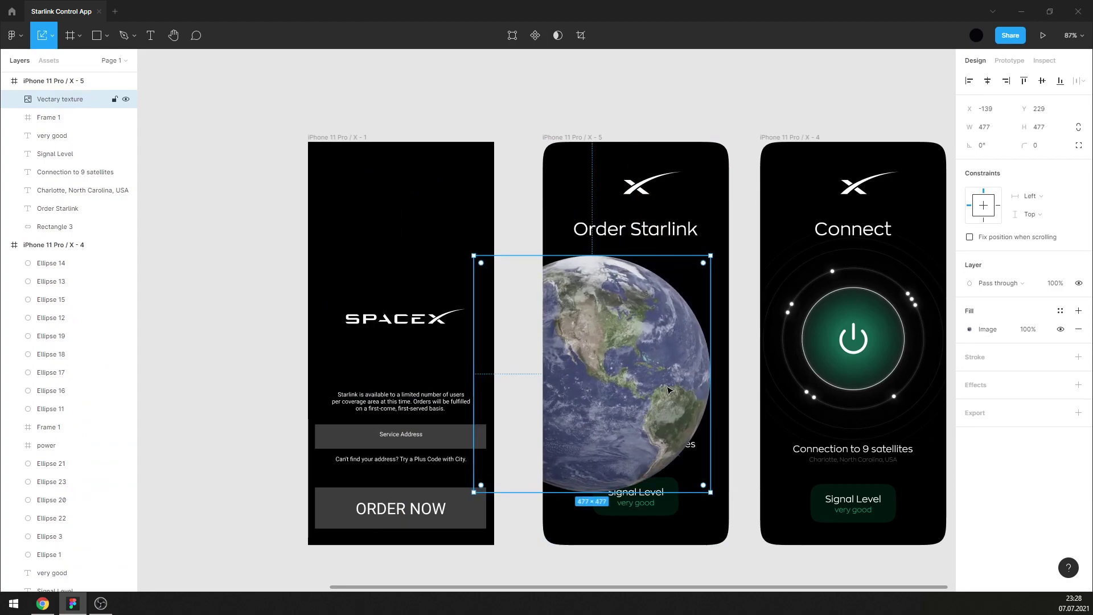
left_click_drag(668, 390, 668, 298)
Send the Earth image behind the text, fade it to 30% opacity and shift it higher.
right_click(657, 273)
left_click(756, 342)
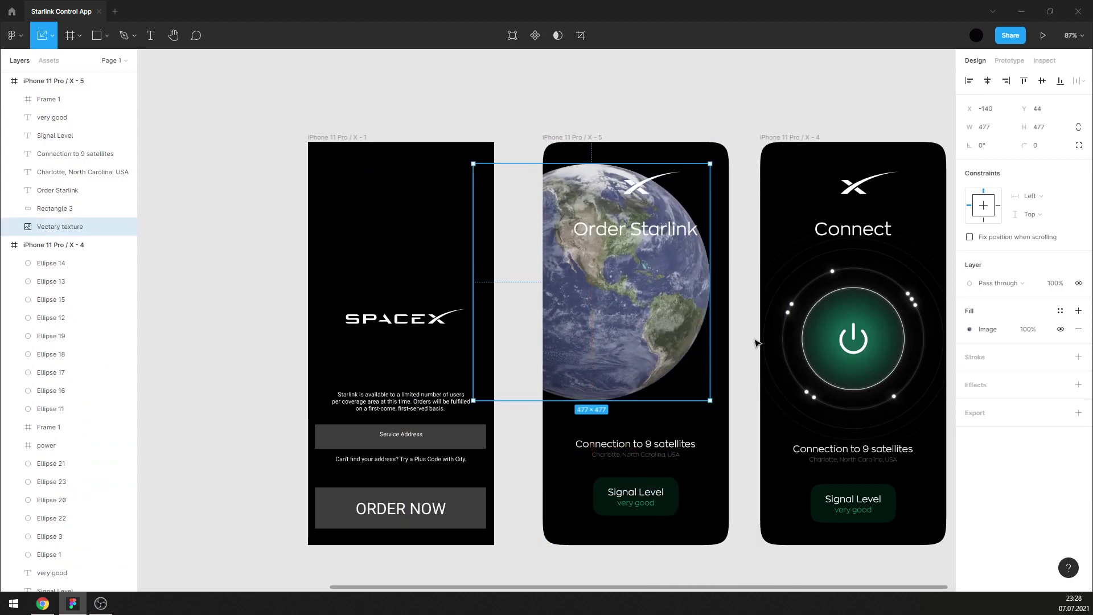
left_click(1038, 330)
type("1")
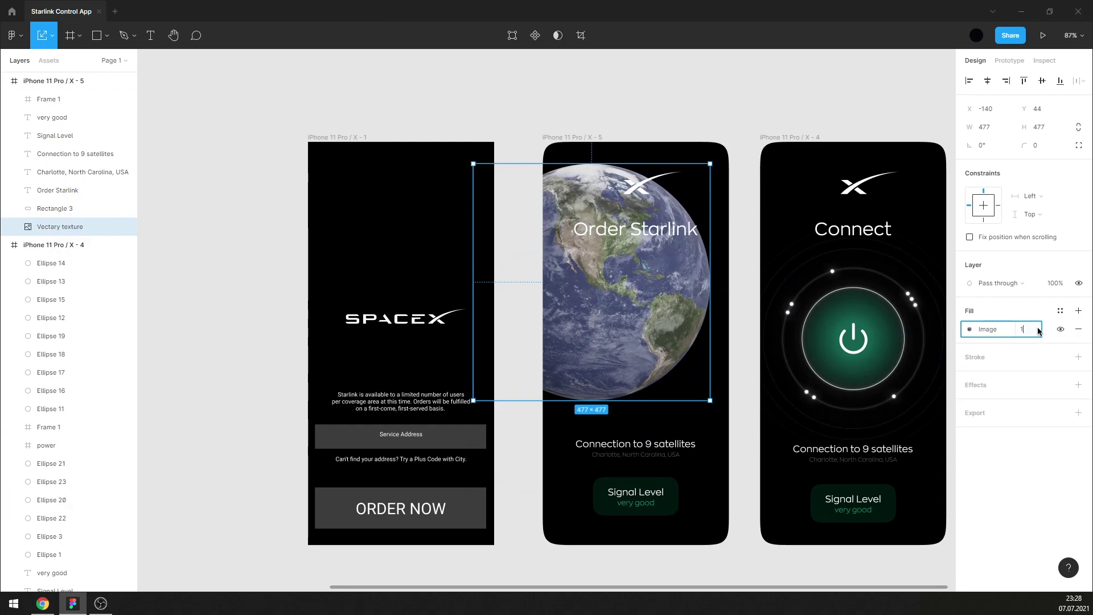
type("0")
key("Return")
type("0")
key("Return")
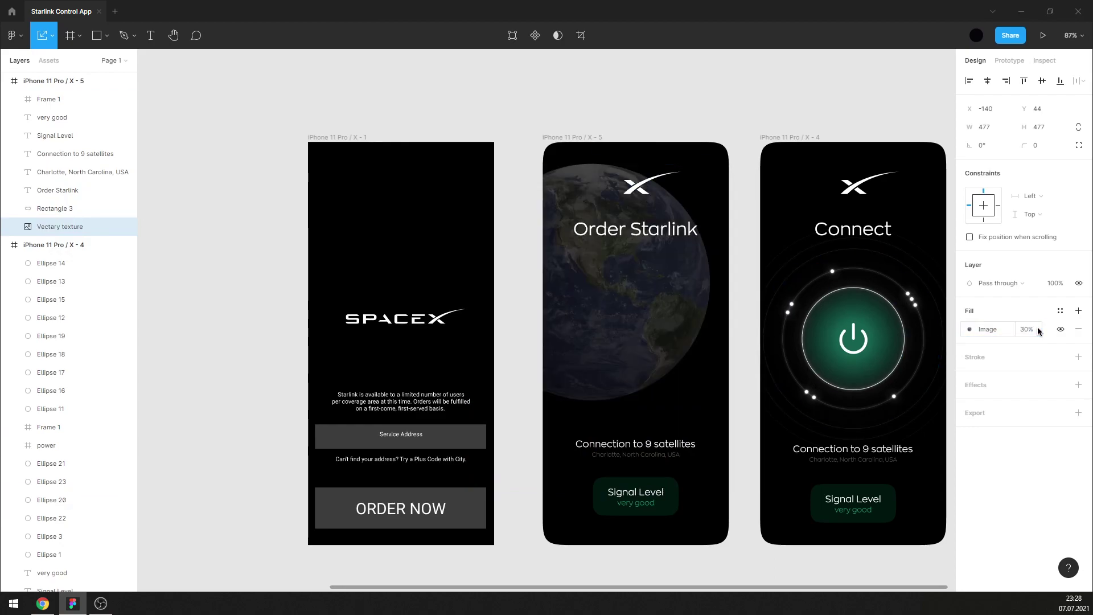
left_click(734, 97)
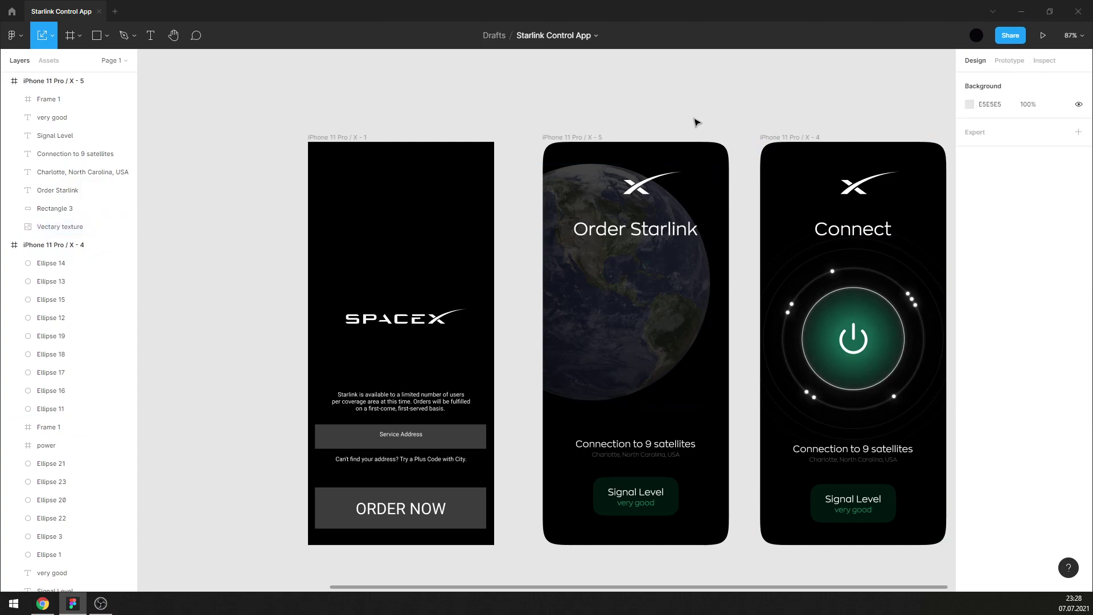
left_click_drag(626, 319, 669, 207)
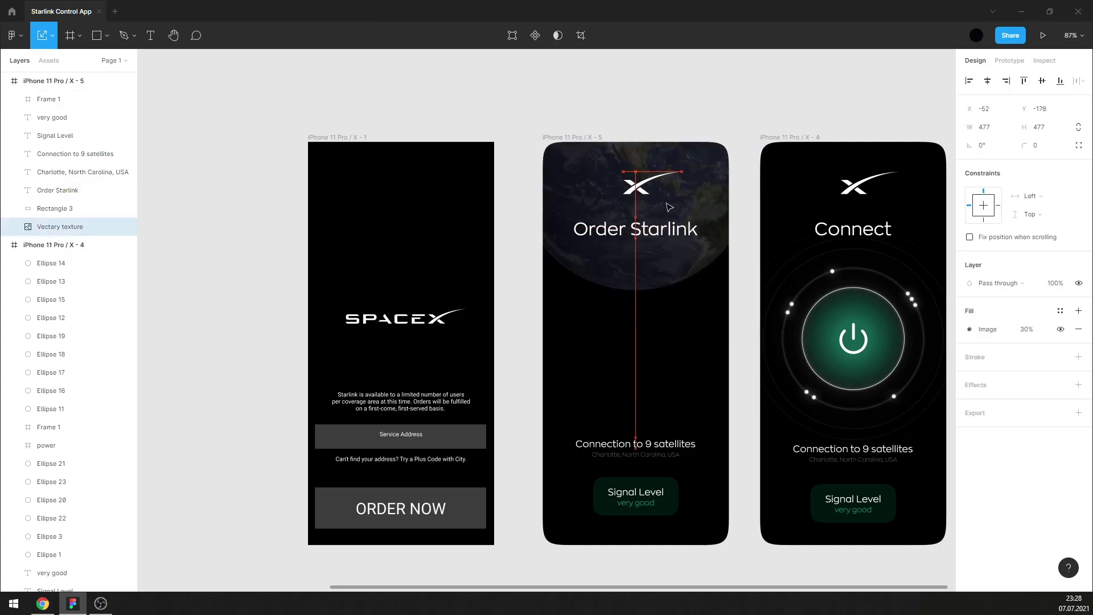
left_click(791, 94)
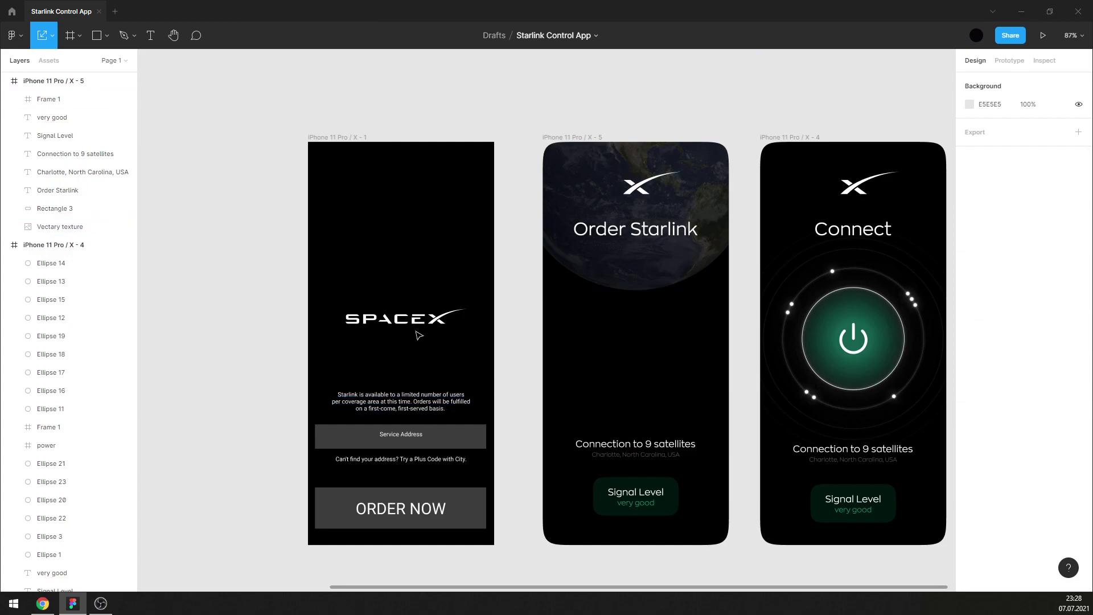
Delete the new screen's connection text and Signal Level box, leaving the SPACEX logo on the original screen.
mouse_move(415, 330)
left_mouse_down()
mouse_move(642, 360)
mouse_move(658, 329)
left_mouse_up()
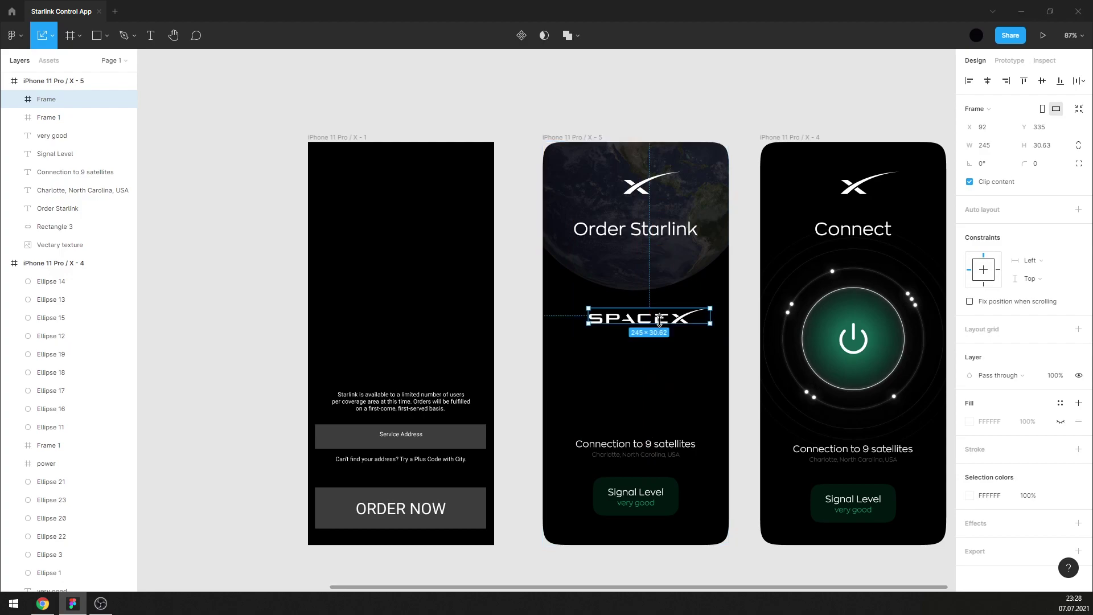
left_click_drag(660, 328, 407, 297)
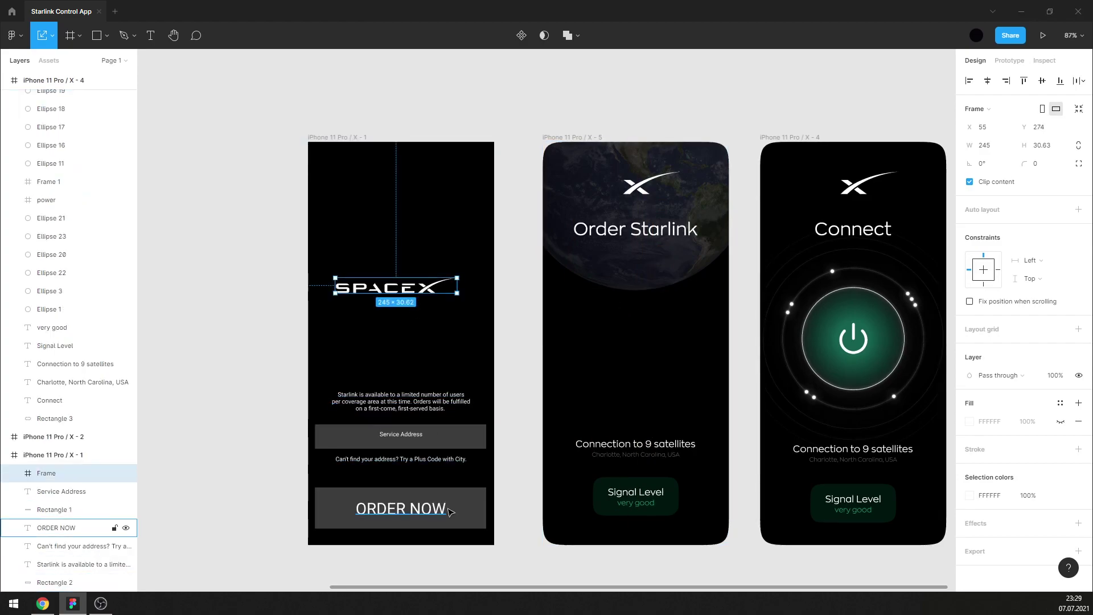
left_click_drag(586, 472, 696, 498)
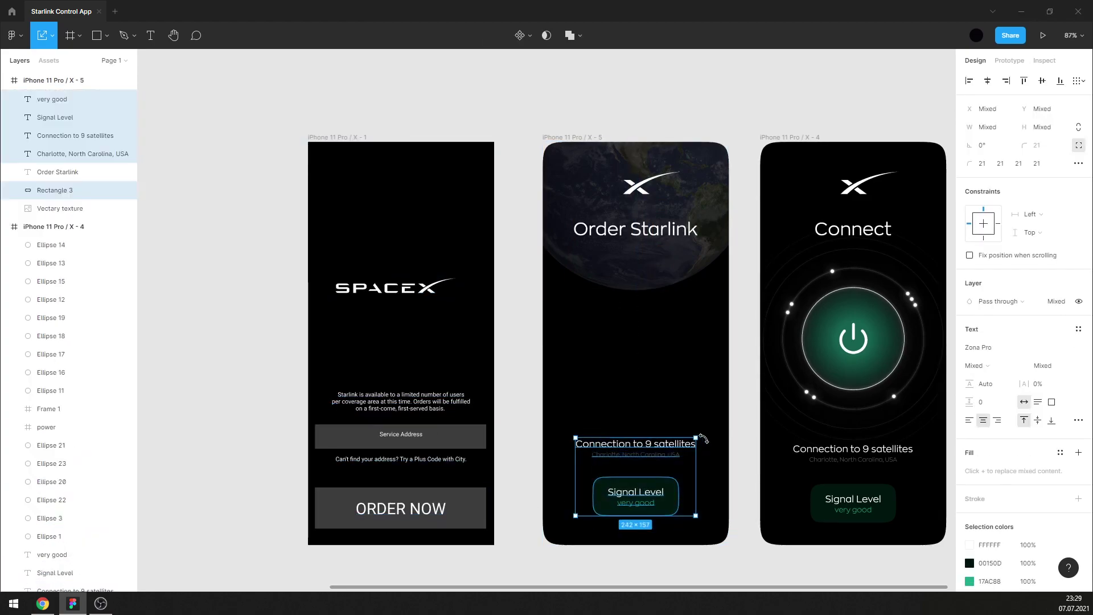
key("Delete")
Bring over the availability, Service Address and ORDER NOW text, setting it in Zona Pro.
mouse_move(380, 371)
left_mouse_down()
mouse_move(415, 515)
mouse_move(661, 501)
left_mouse_up()
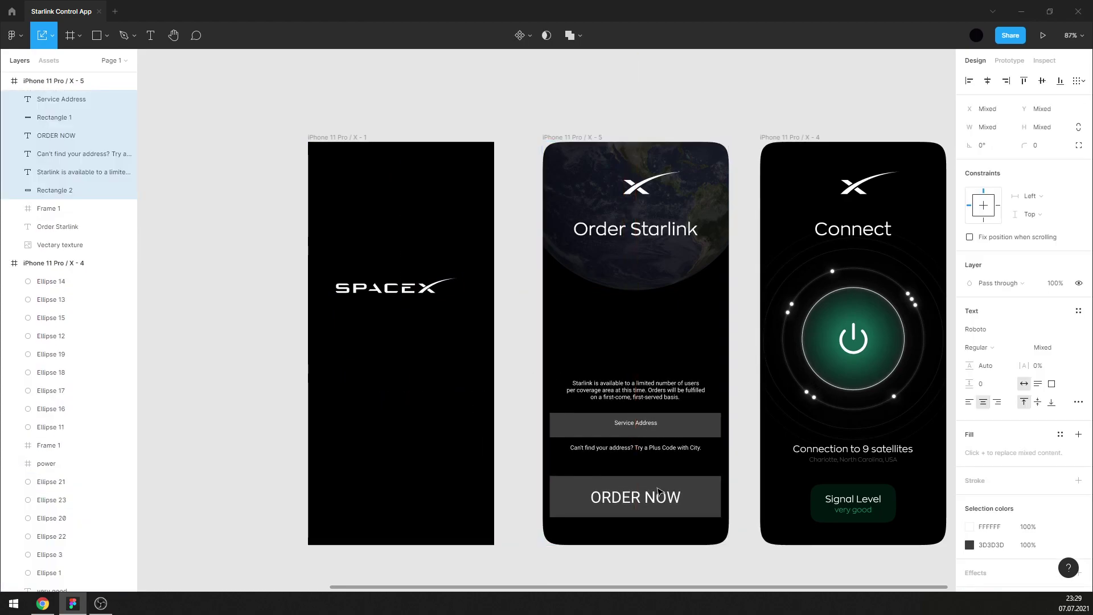
left_click(688, 339)
left_click(649, 498)
left_click(673, 448, "shift")
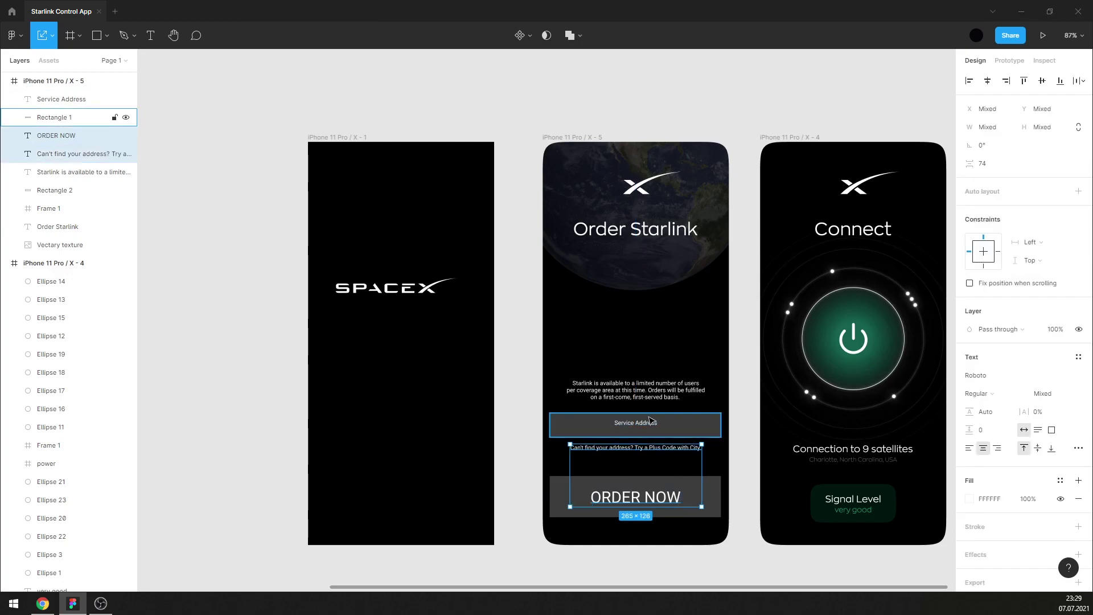
left_click(635, 423, "shift")
left_click(635, 390, "shift")
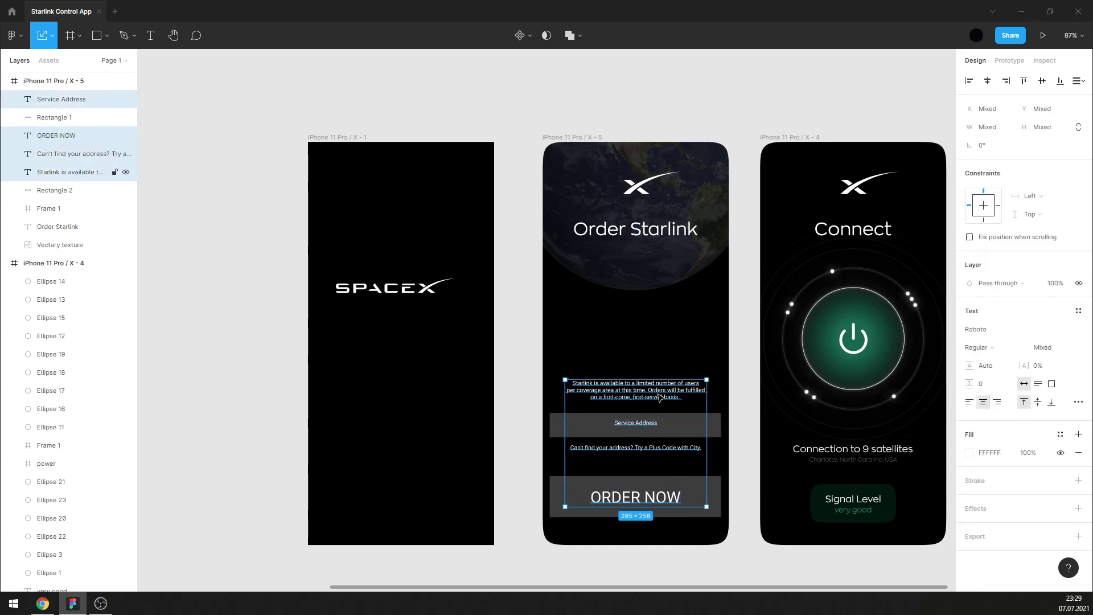
left_click(996, 330)
type("Zona")
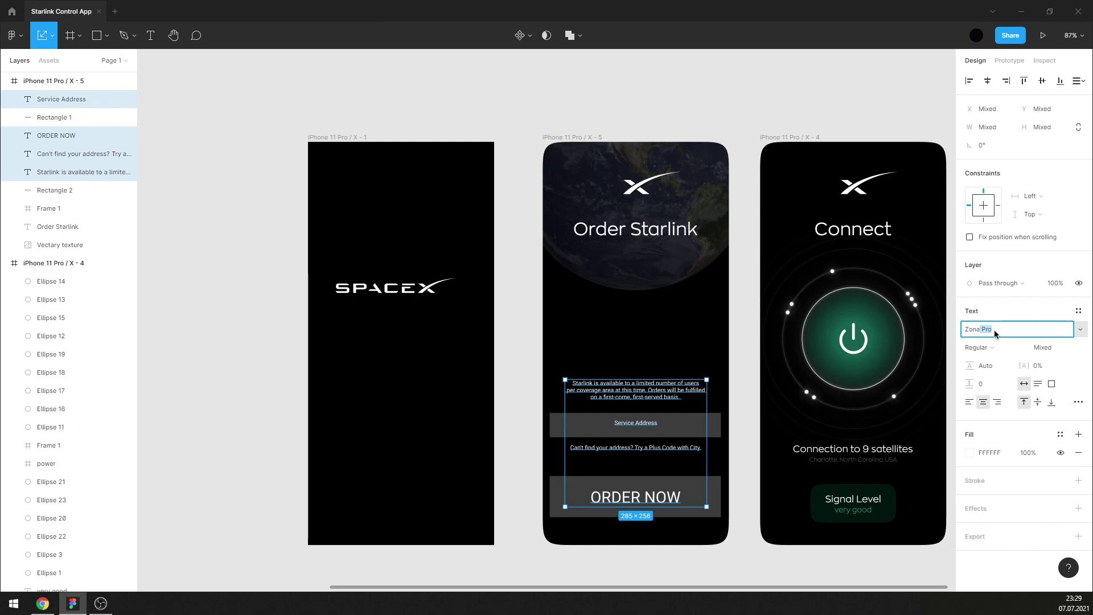
key("Return")
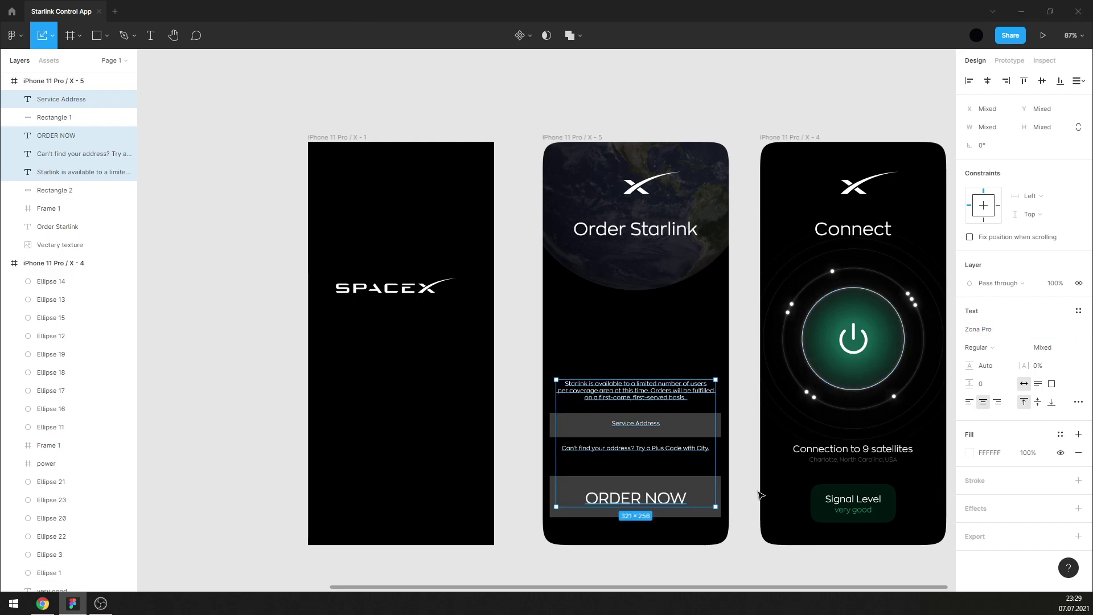
Select the Service Address field and ORDER NOW button backgrounds.
left_click(746, 499)
scroll(747, 499, "up", 2)
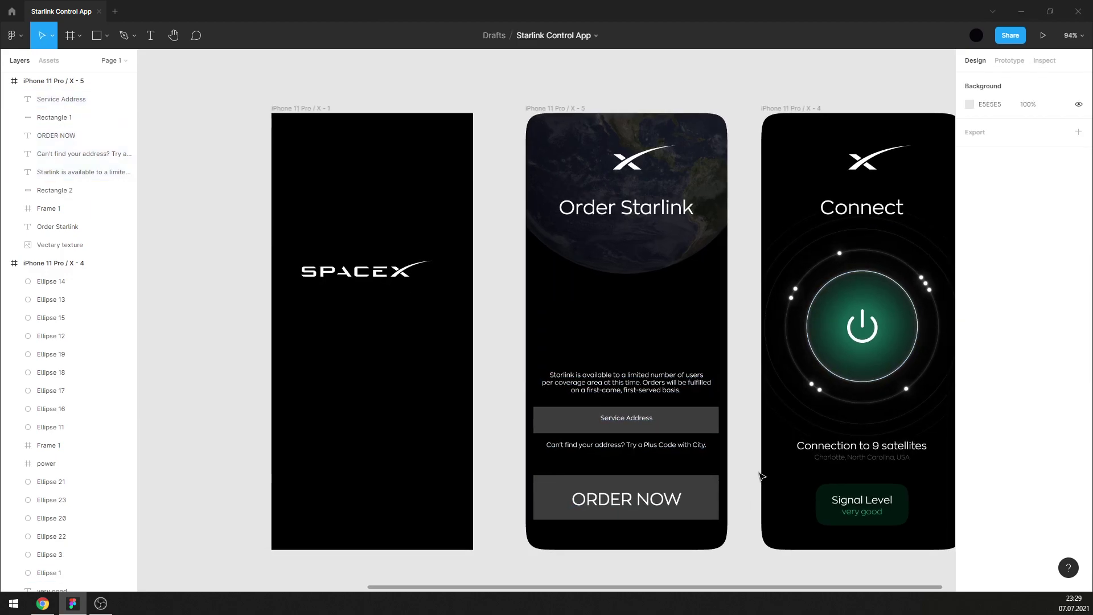
scroll(761, 477, "up", 1)
scroll(761, 477, "up", 2)
scroll(761, 477, "up", 1)
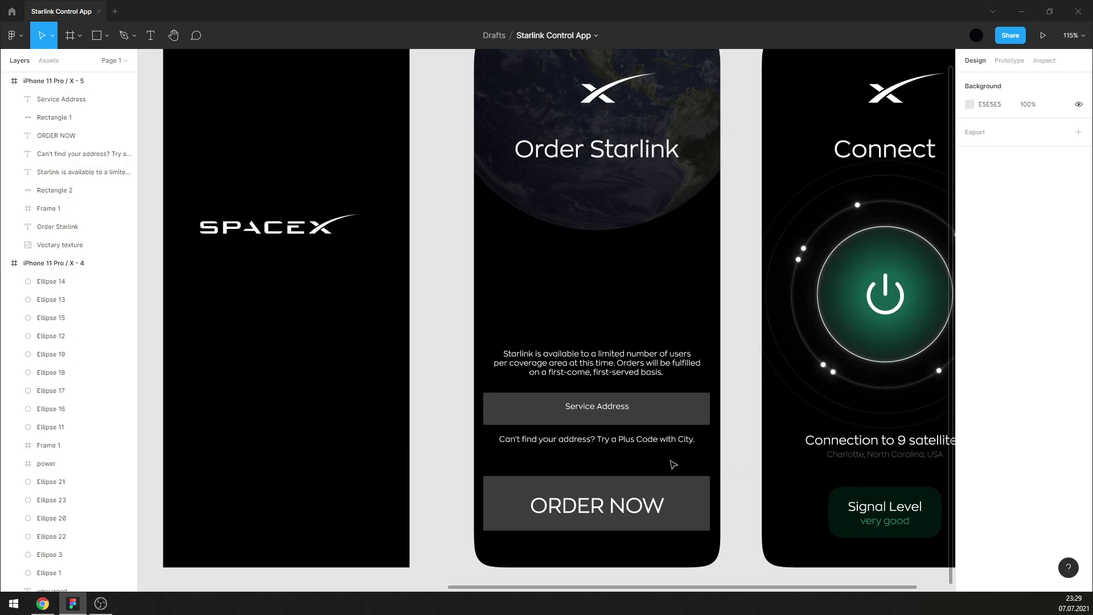
left_click(692, 418)
left_click(707, 502, "shift")
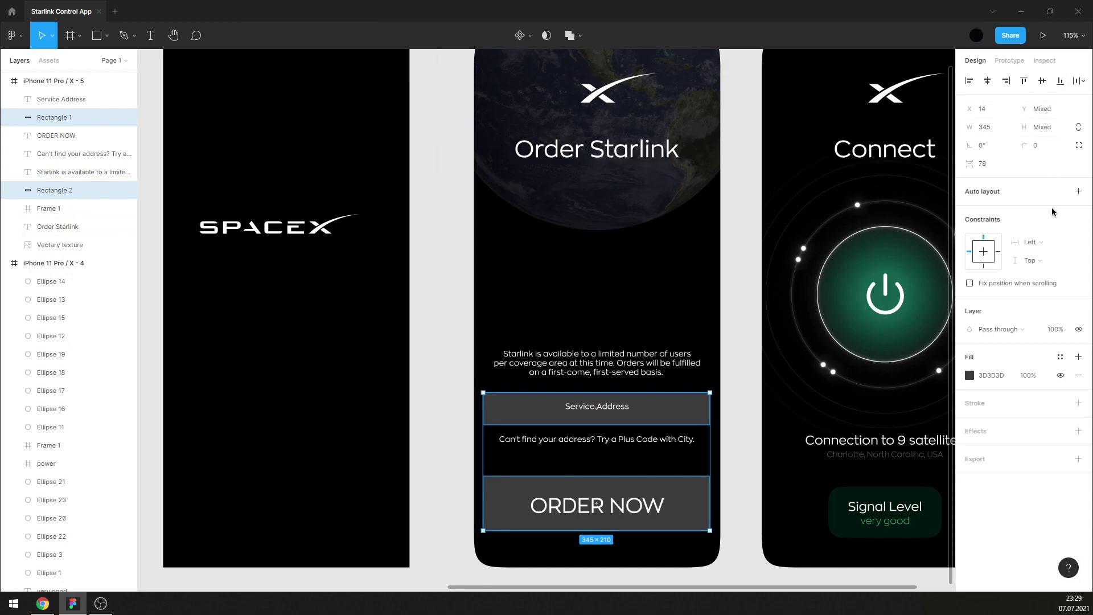
Round the Service Address and Order Now boxes with corner radius and smoothing set to 1.
left_click(1046, 149)
type("16")
left_click(1077, 146)
left_click(930, 192)
type("1")
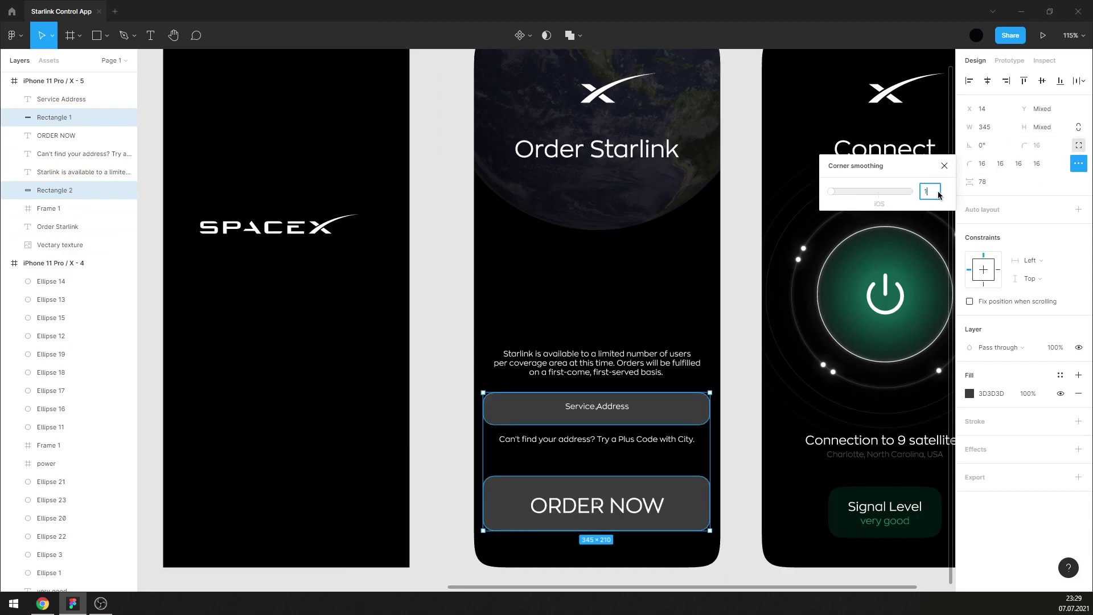
left_click(944, 166)
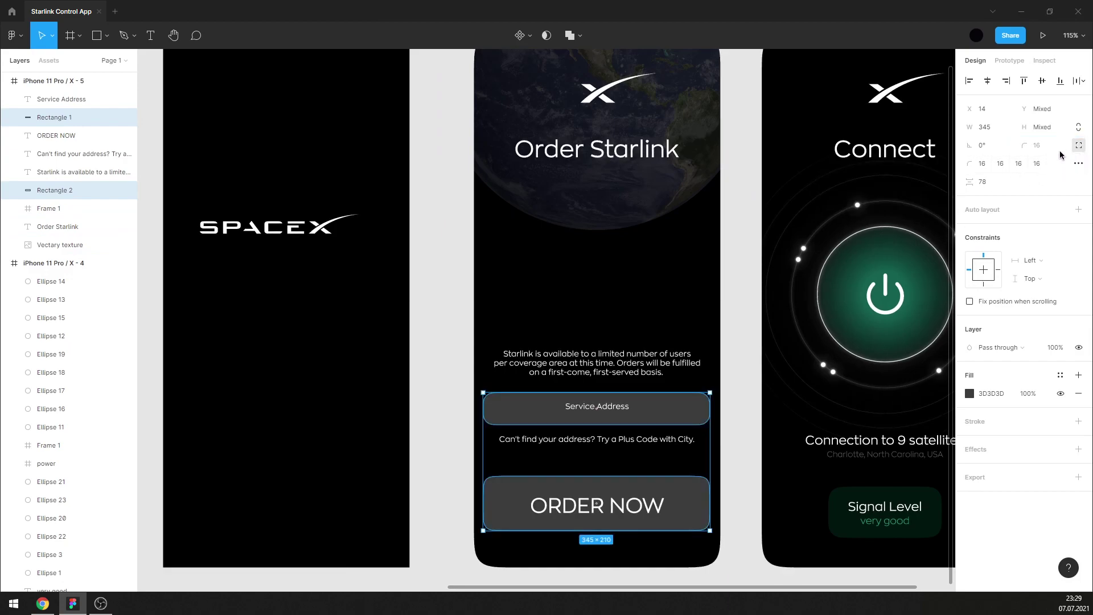
left_click(740, 450)
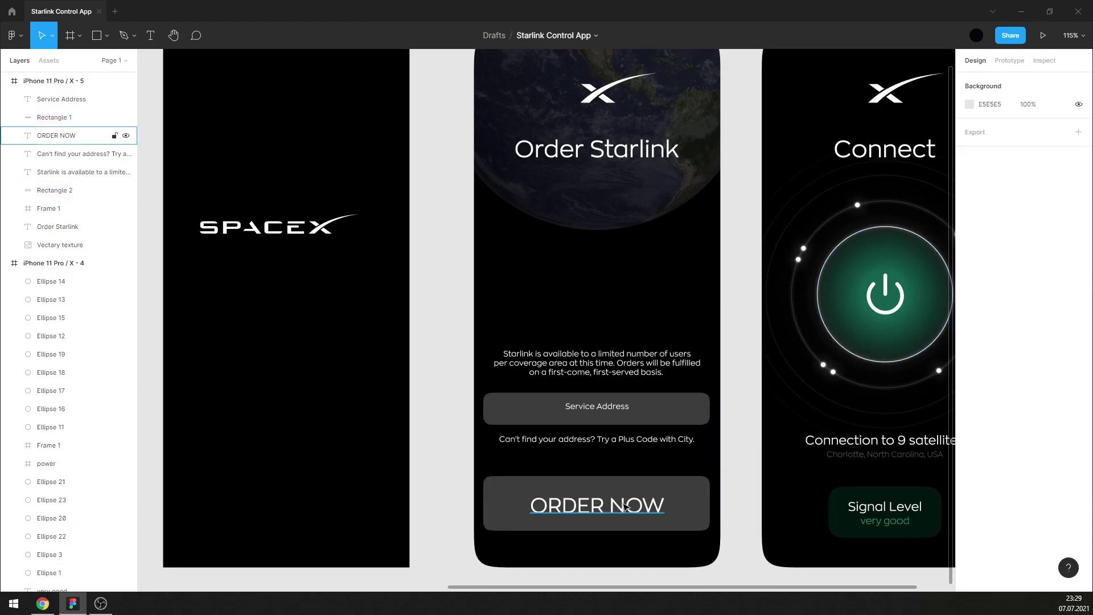
Set the ORDER NOW label to font size 21 and SemiBold weight.
left_click(625, 506)
left_click(1039, 348)
type("21")
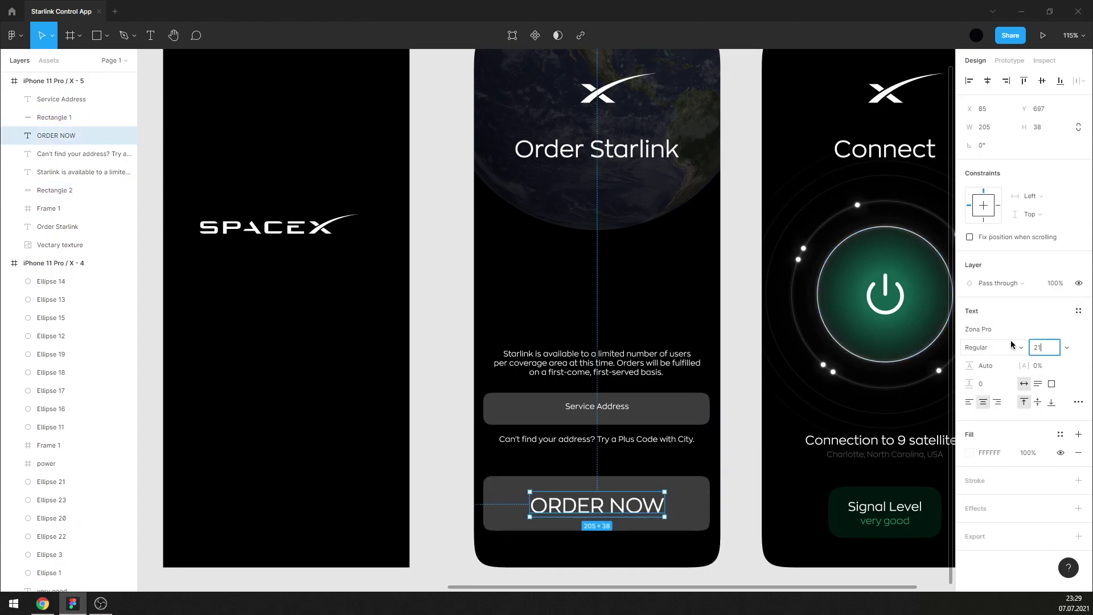
left_click(1010, 346)
left_click(992, 356)
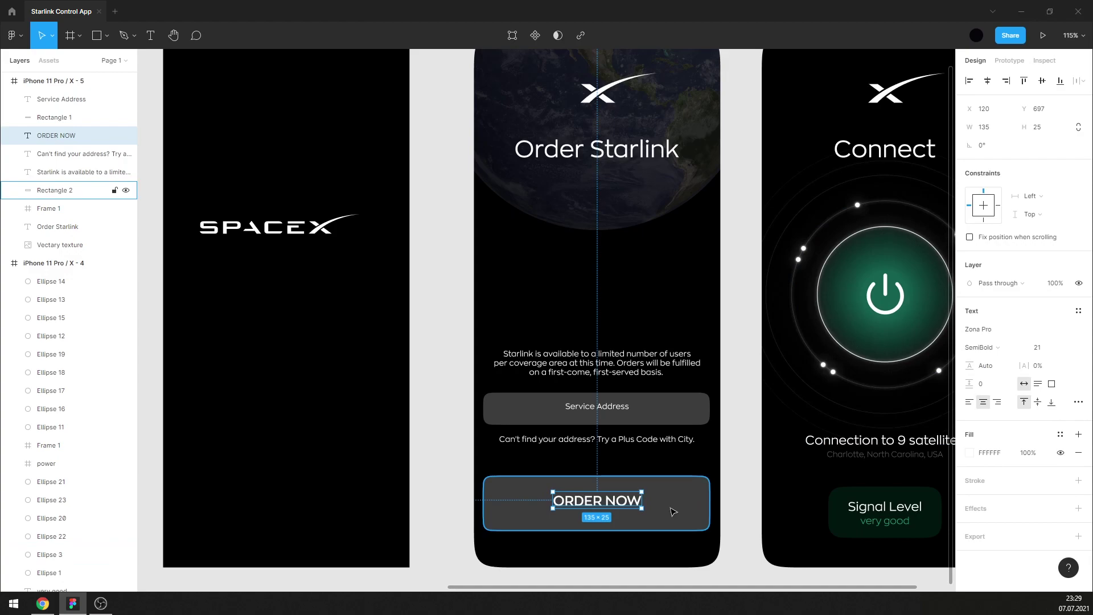
Inspect the Order Now box's fill colour and individual corner radii.
left_click(673, 512)
left_click(969, 330)
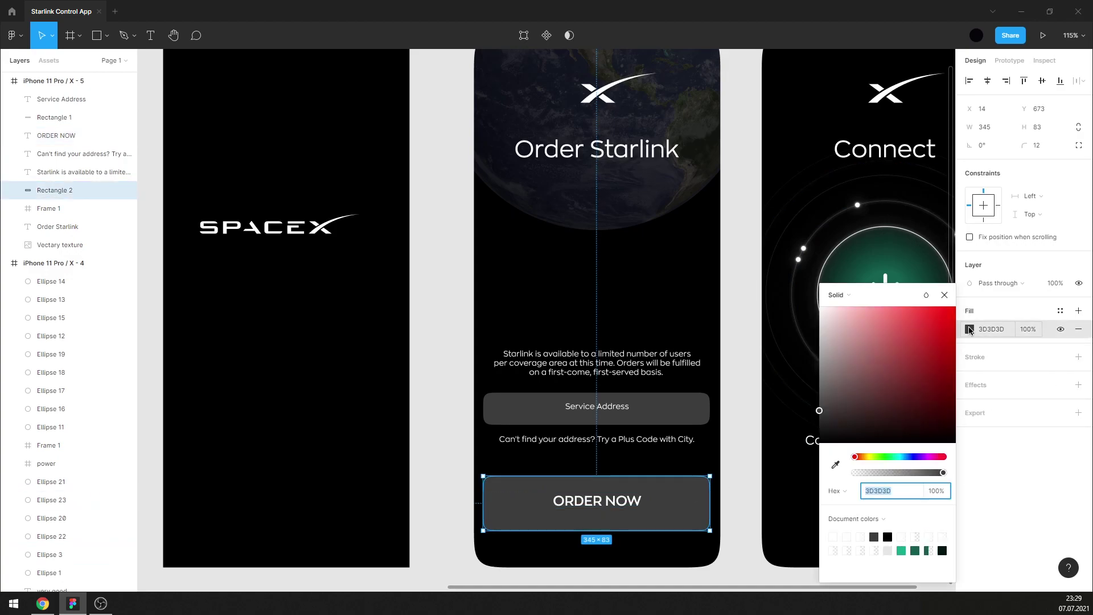
left_click(691, 488)
left_click(1079, 145)
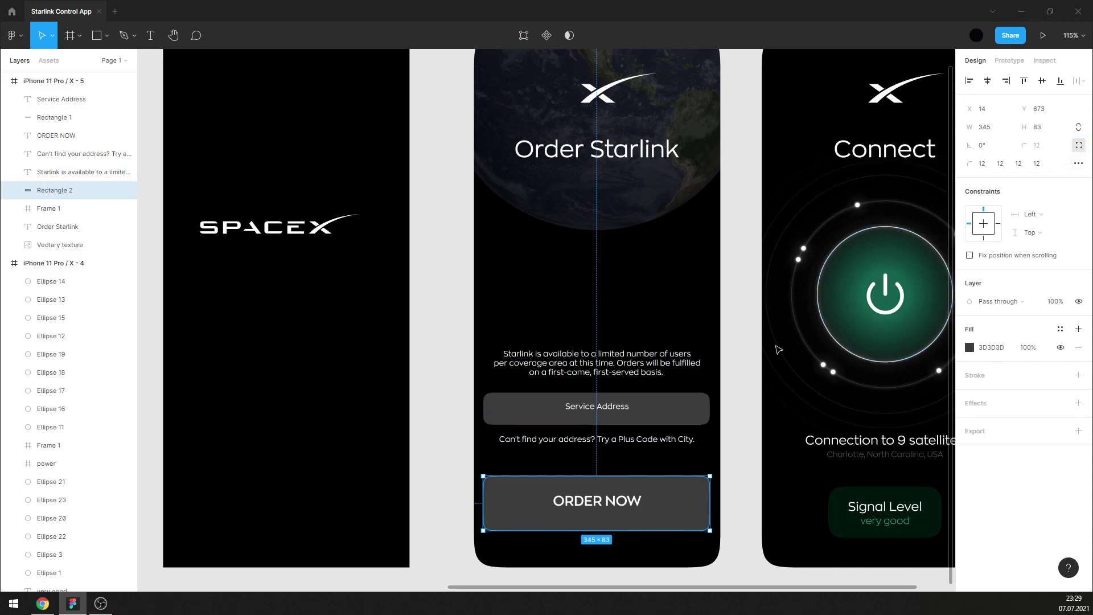
scroll(734, 370, "down", 1)
scroll(754, 341, "down", 1)
scroll(753, 340, "down", 1)
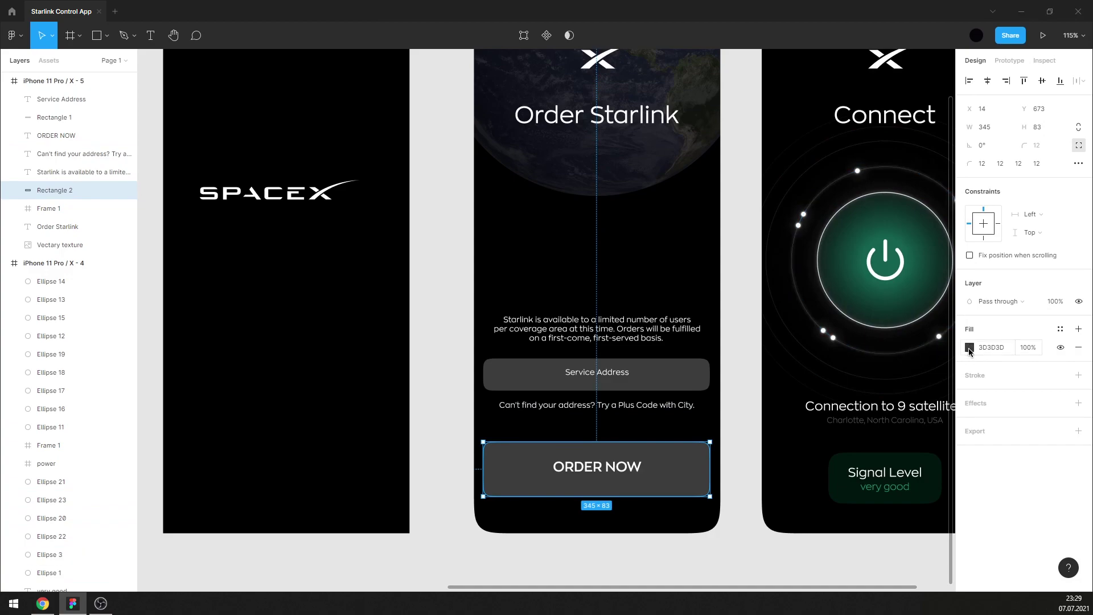
Save the power circle's green gradient as a colour style named green_gr.
left_click(901, 298)
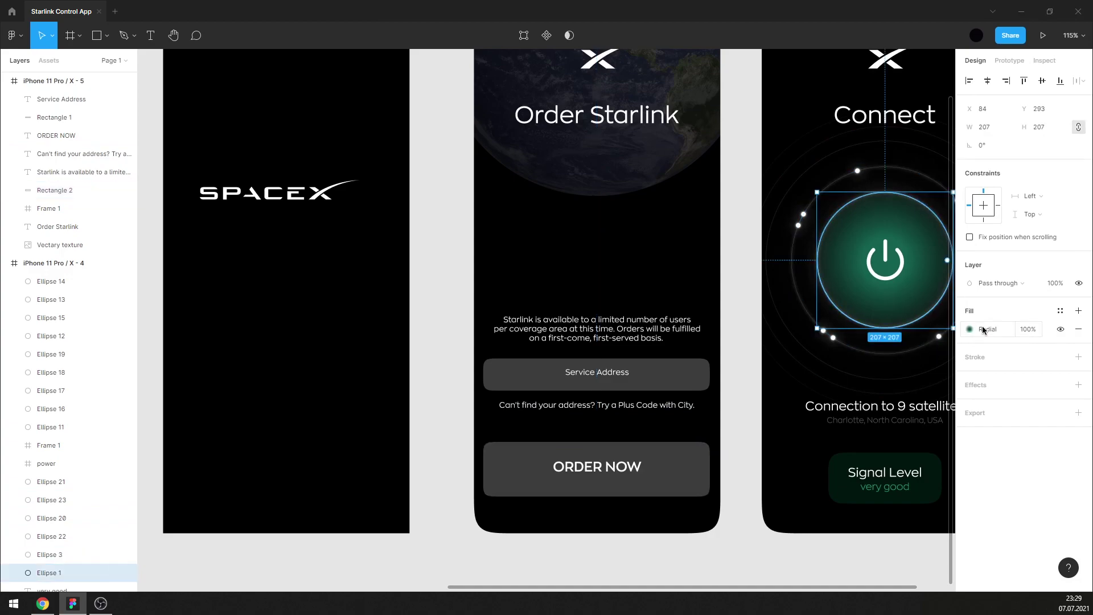
left_click(1060, 311)
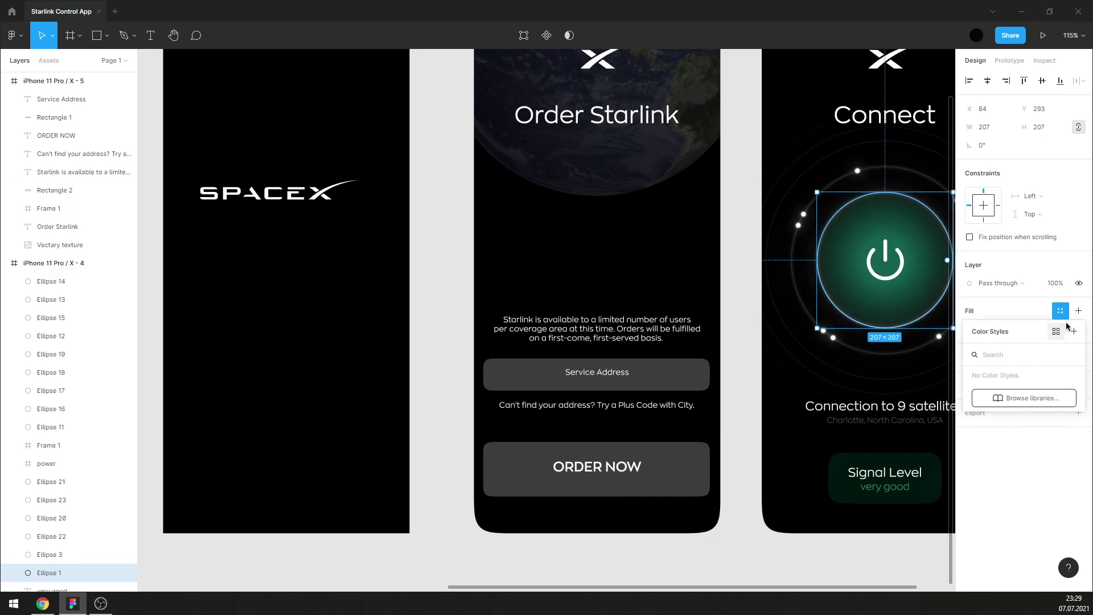
left_click(1032, 483)
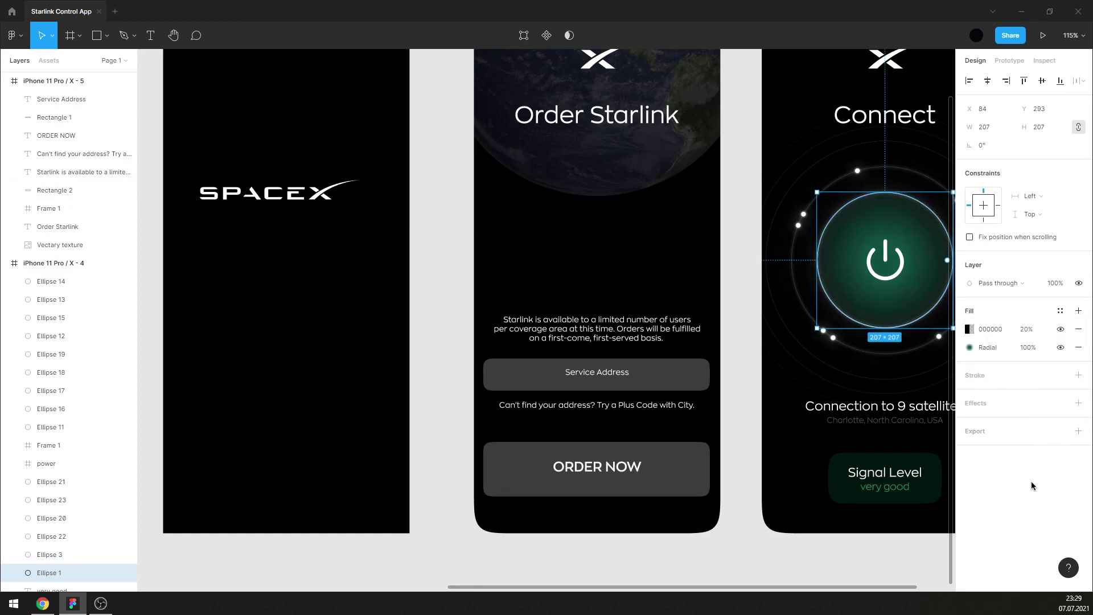
left_click(1060, 311)
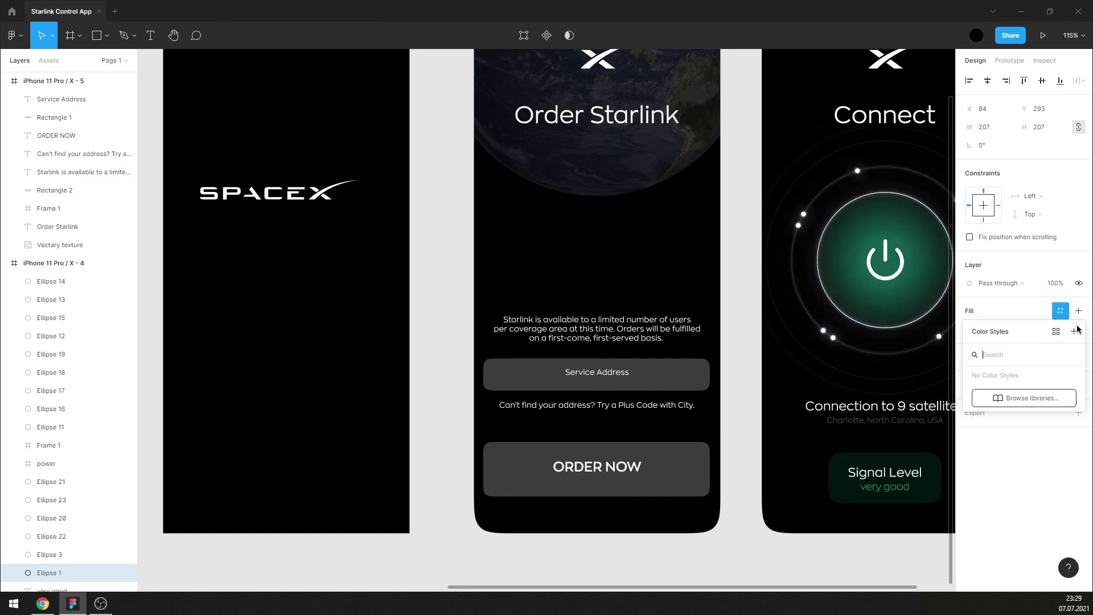
left_click(1073, 332)
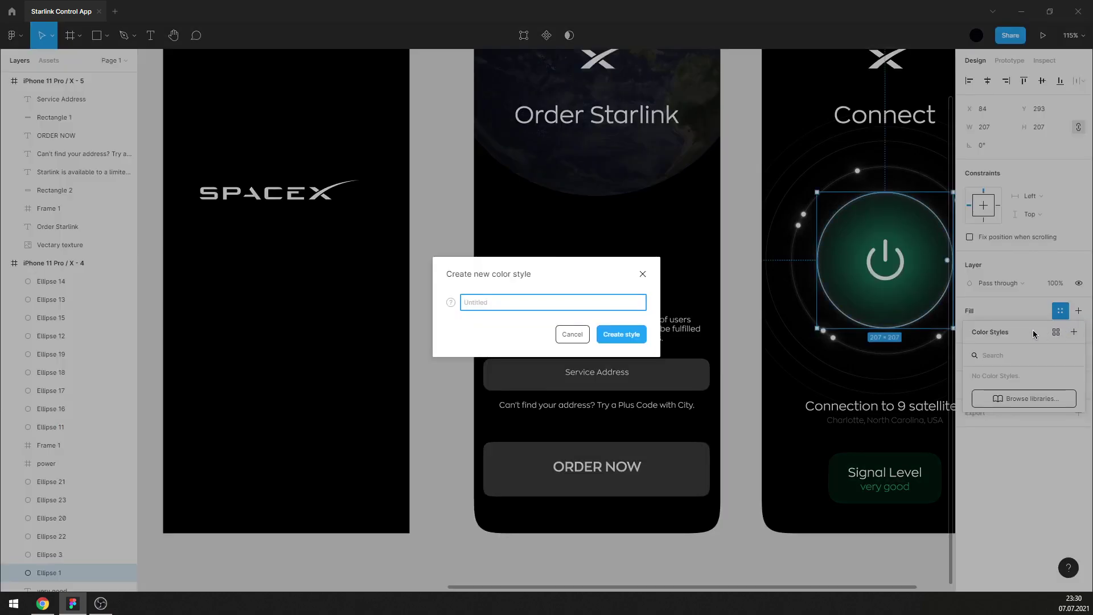
type("gree")
type("n_gr")
key("Return")
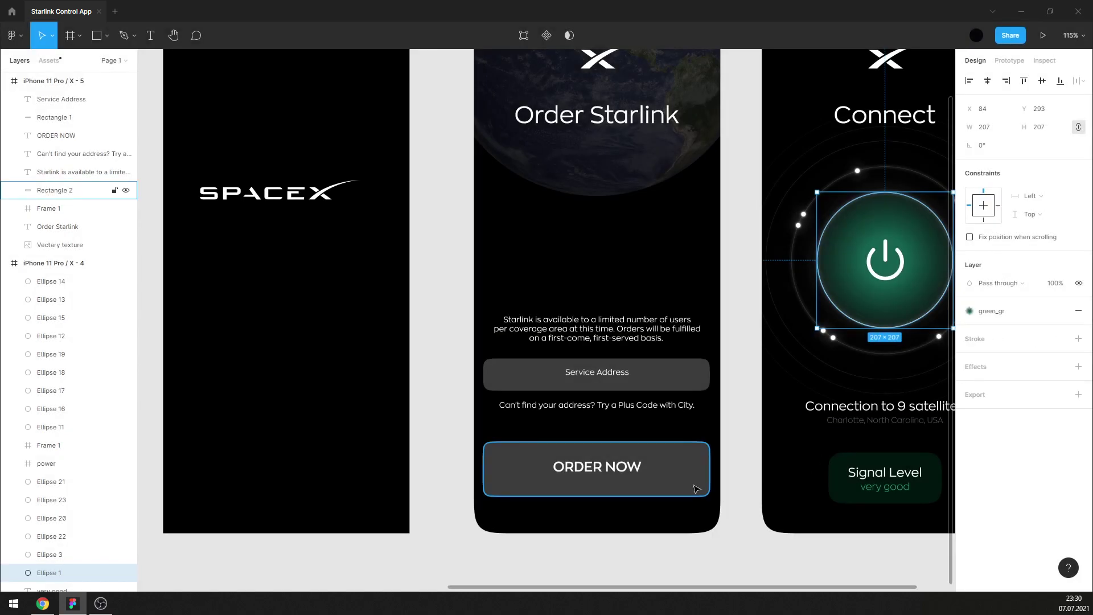
Fill the Order Now box with the green_gr style.
left_click(695, 485)
left_click(1060, 329)
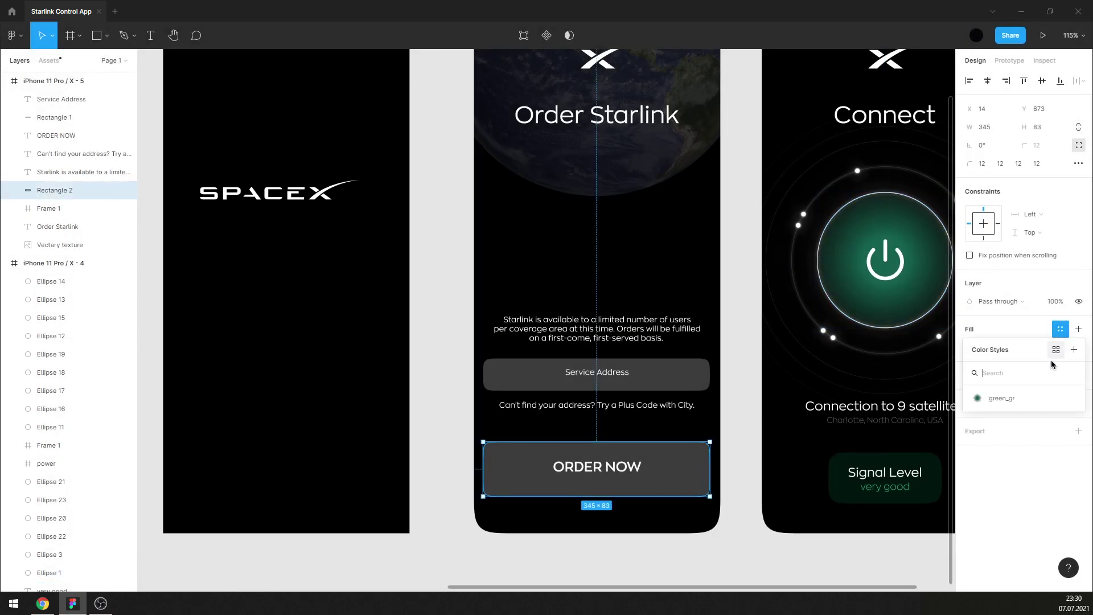
left_click(1042, 396)
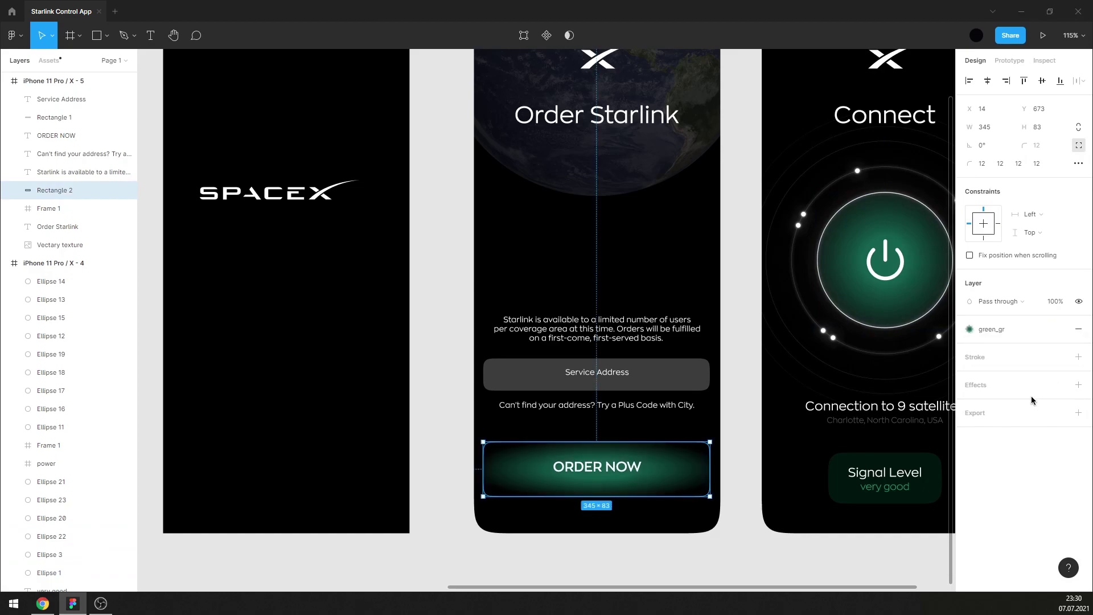
Save the power circle's shadow as an effect style named glow.
left_click(933, 307)
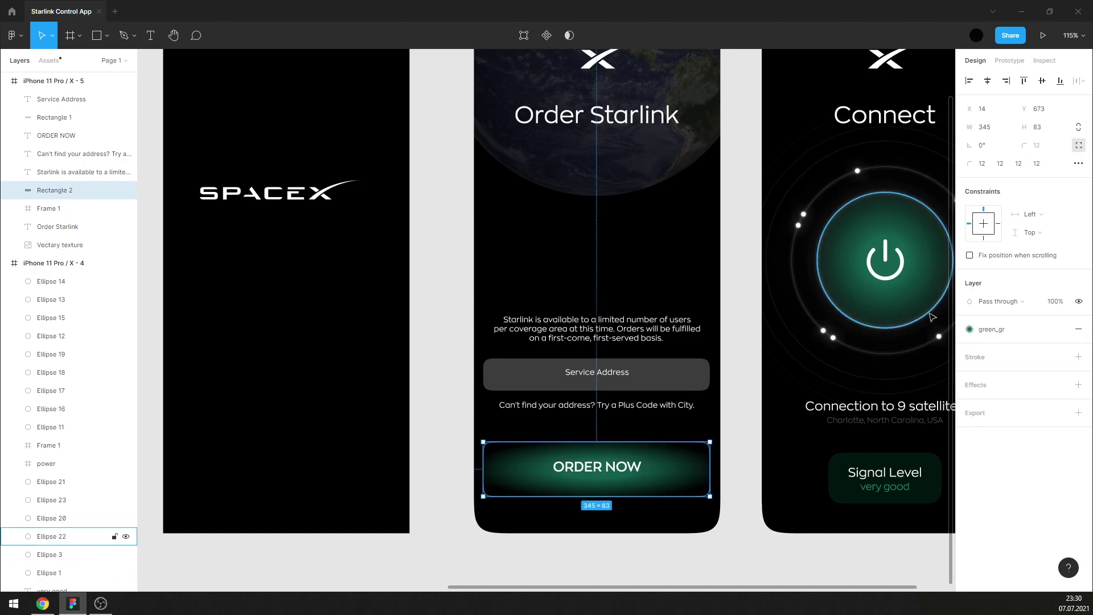
left_click(1059, 402)
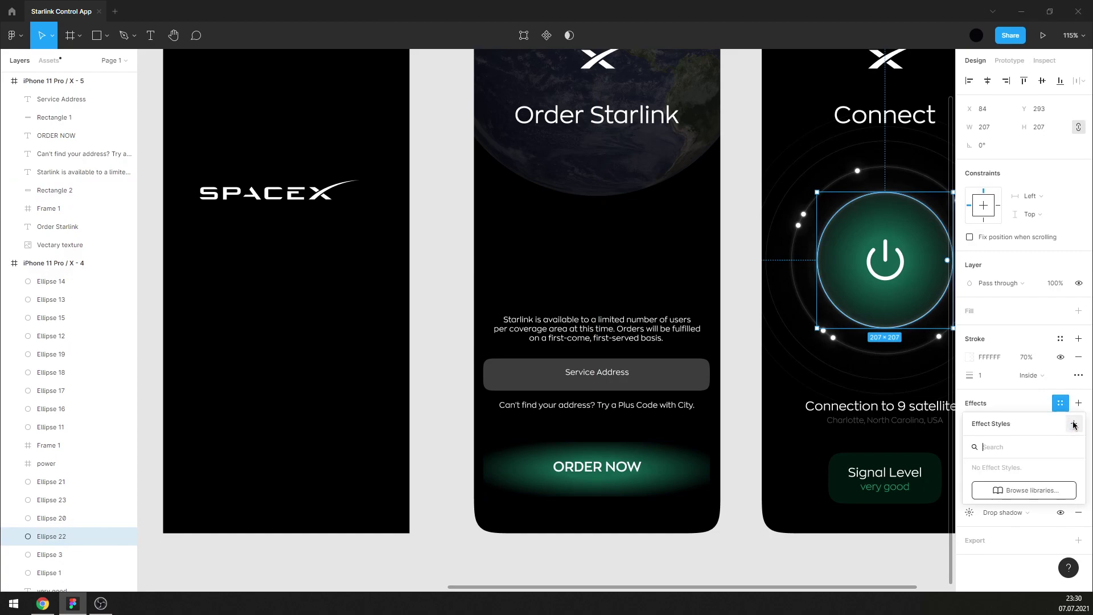
left_click(1073, 424)
type("glow")
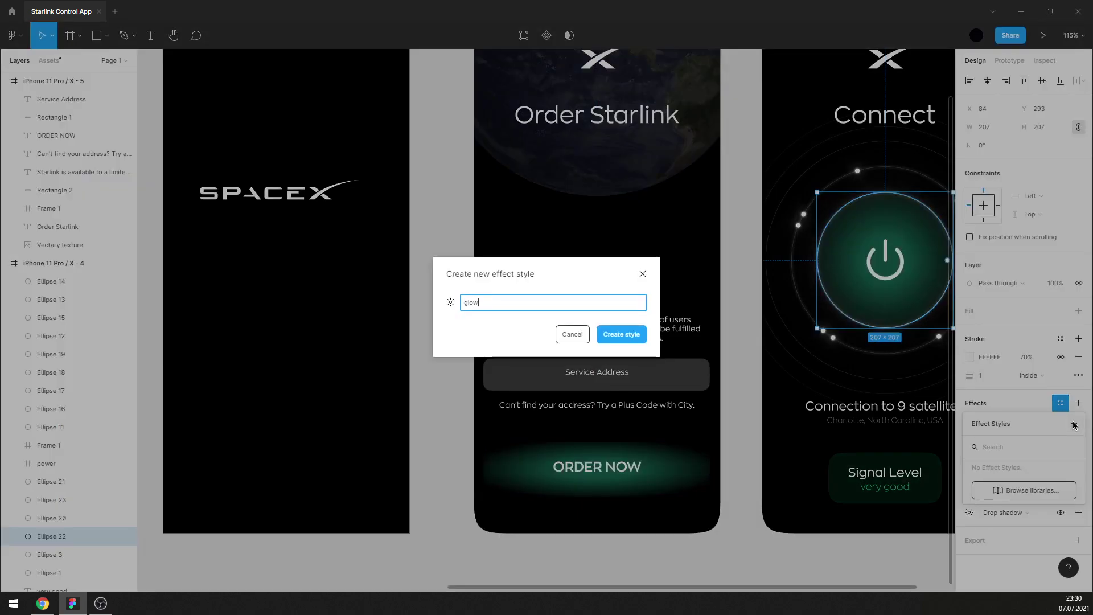
key("Return")
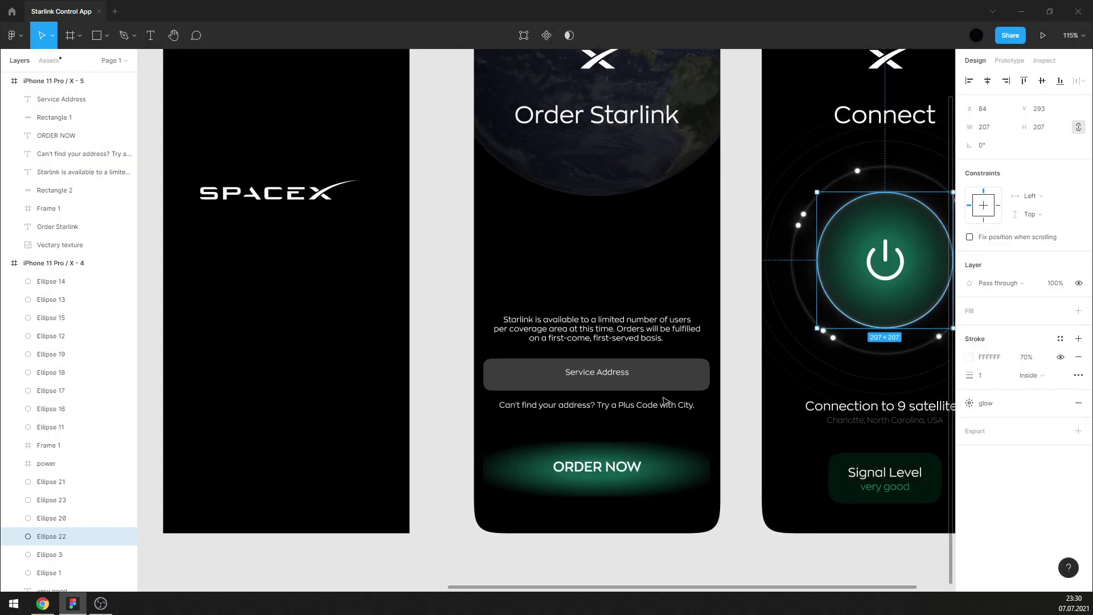
Give the Order Now box a white FFFFFF outline, trying then removing the glow effect.
left_click(662, 467)
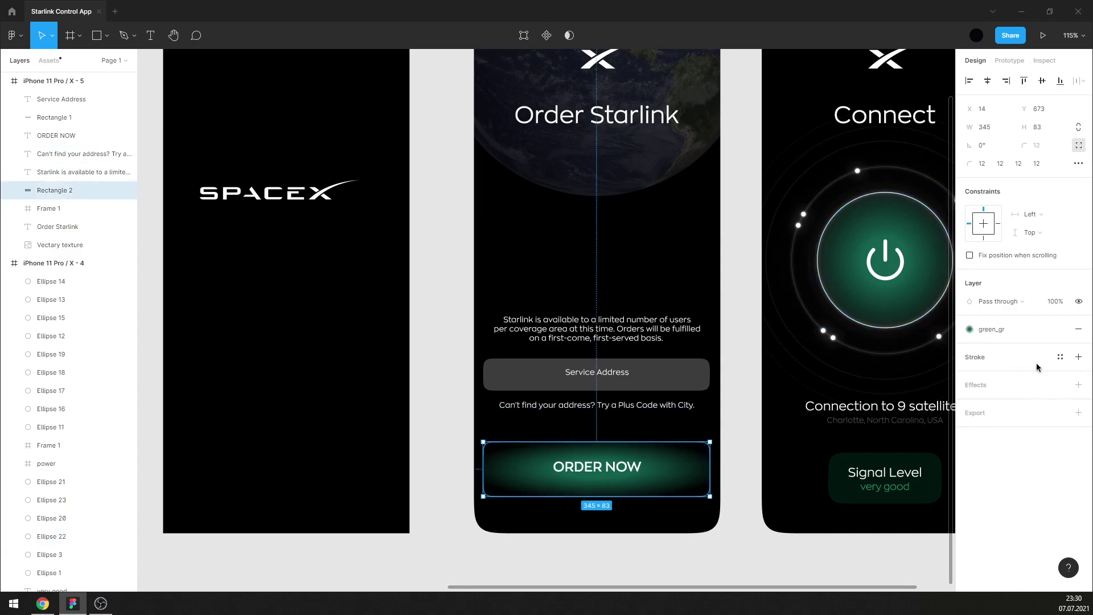
mouse_move(1060, 357)
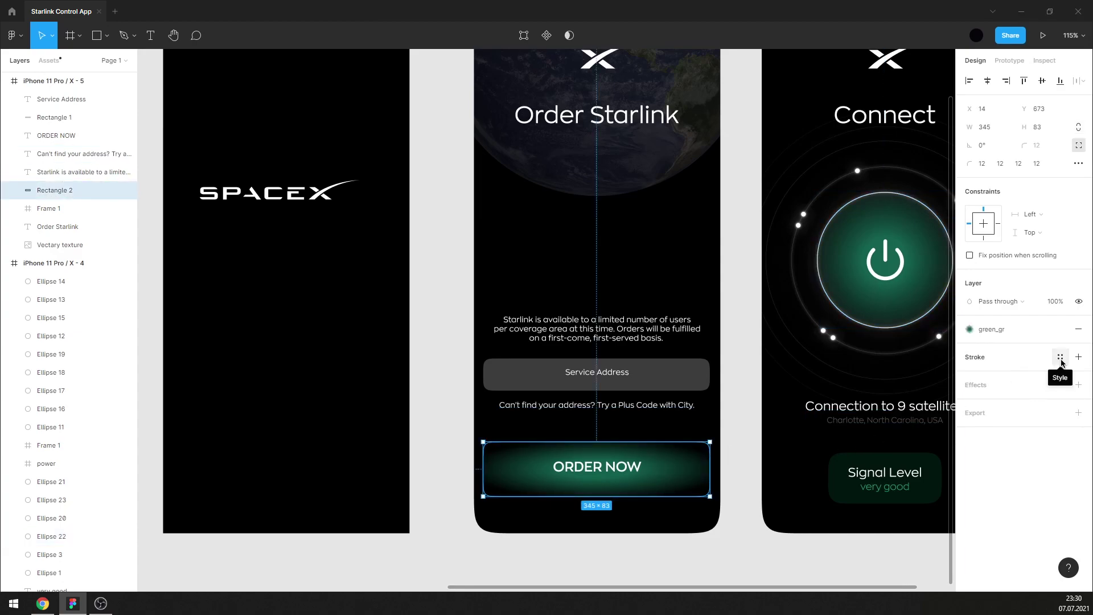
left_click(1078, 357)
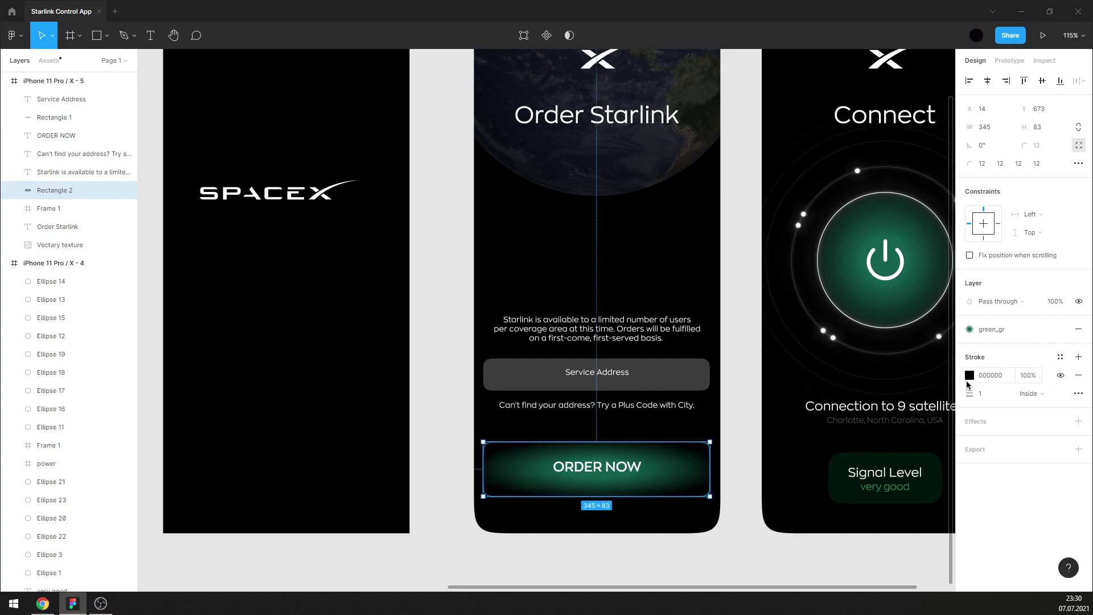
left_click(969, 375)
left_click(820, 302)
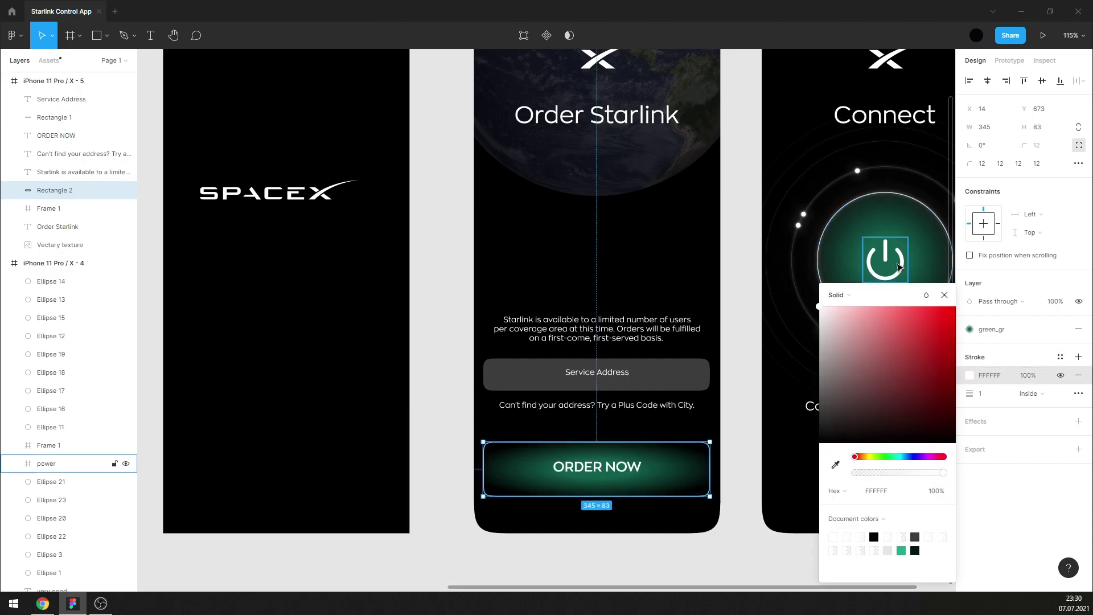
left_click(950, 294)
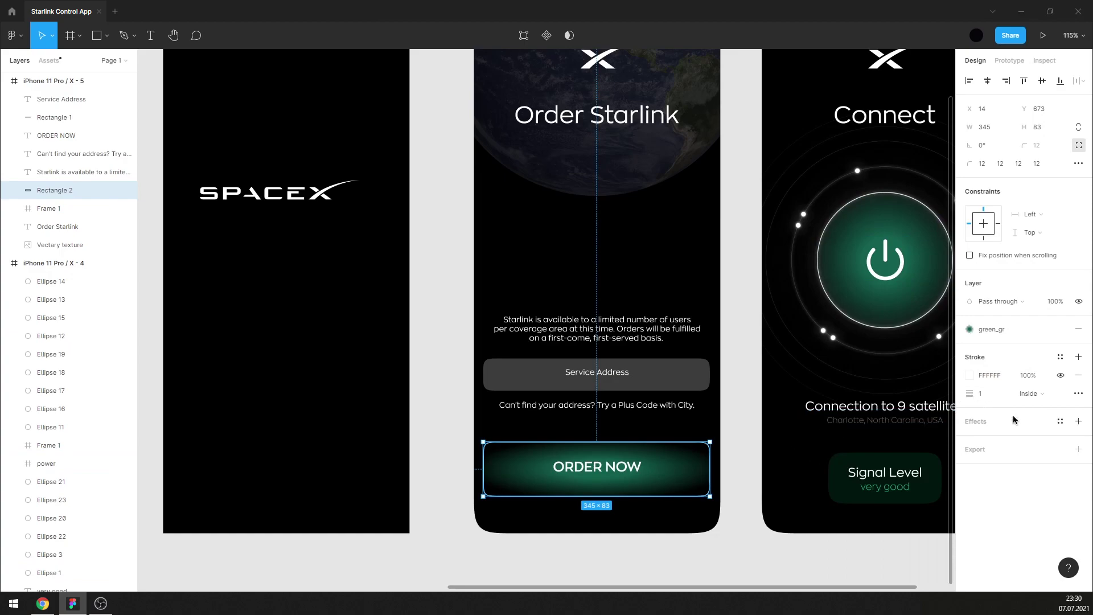
left_click(1060, 424)
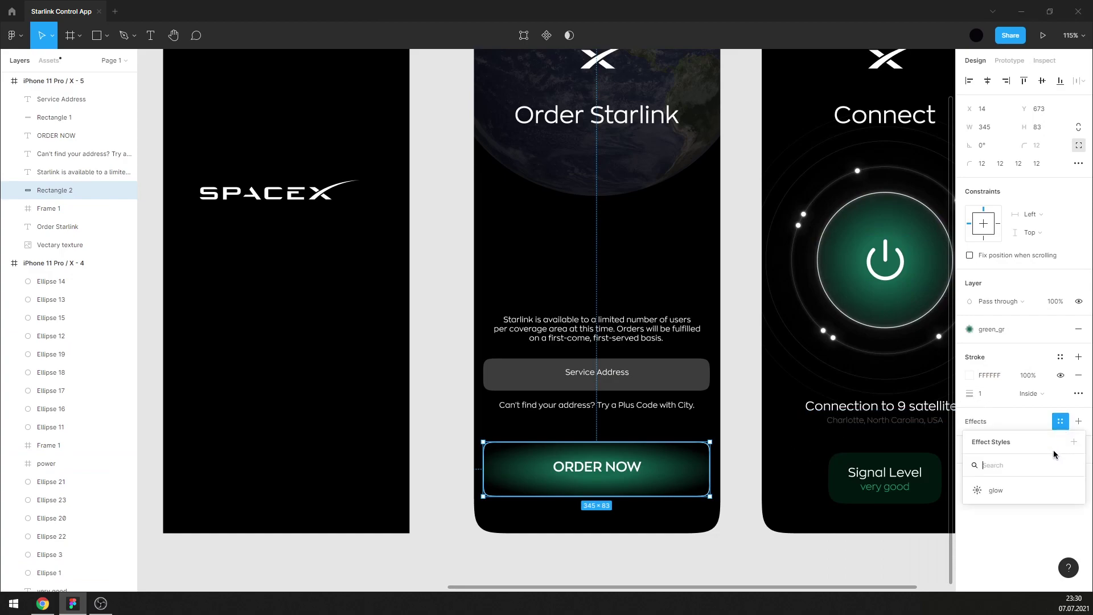
left_click(1033, 487)
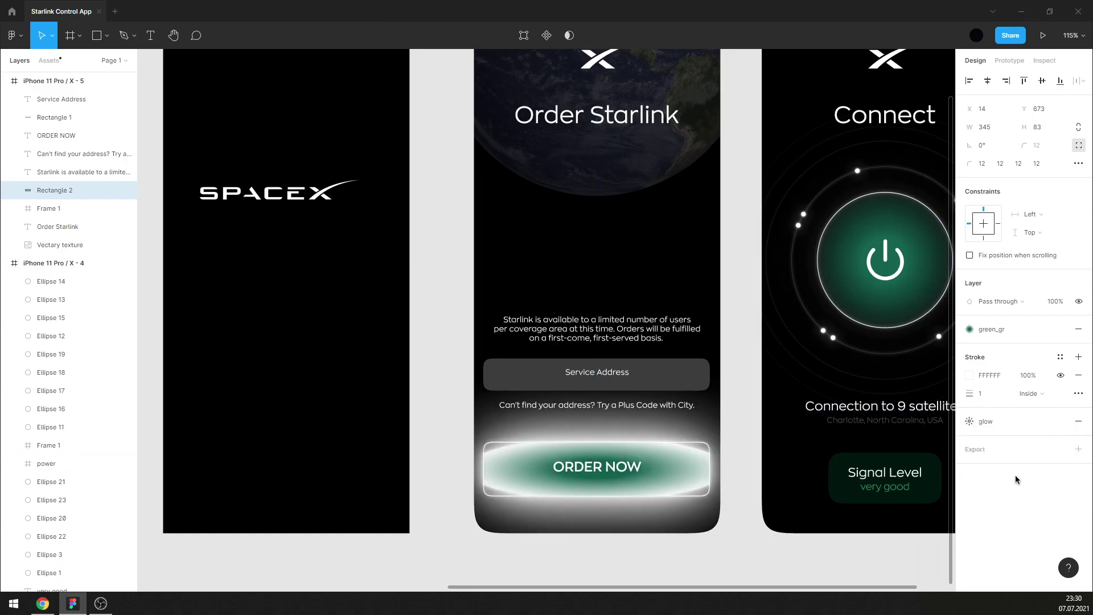
mouse_move(1020, 421)
left_click(1078, 421)
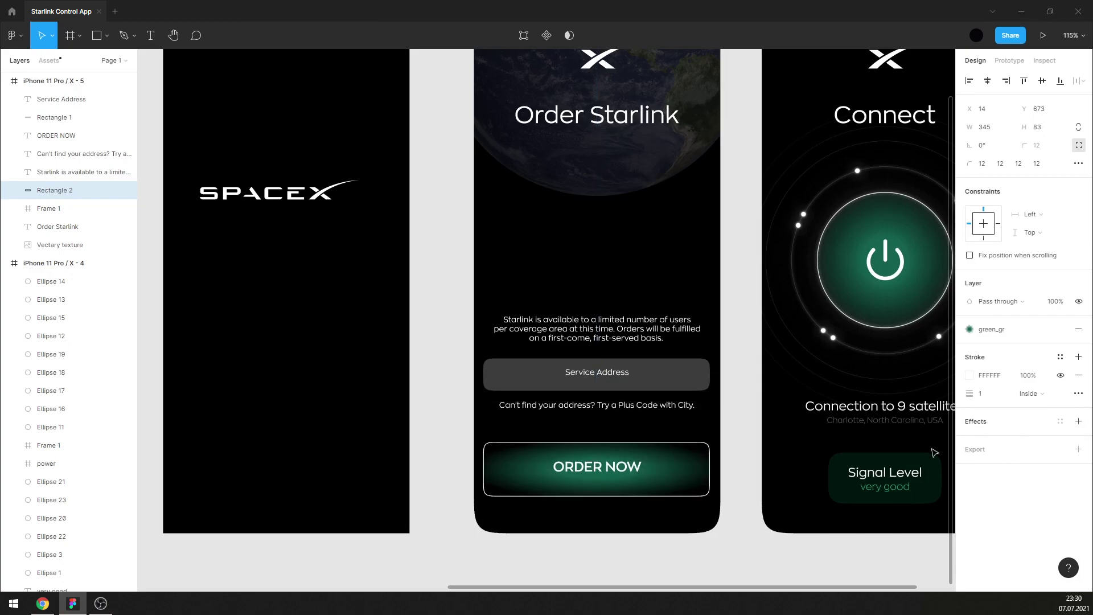
Reduce the ORDER NOW label's font size to 18.
left_click(586, 519)
scroll(604, 520, "up", 5)
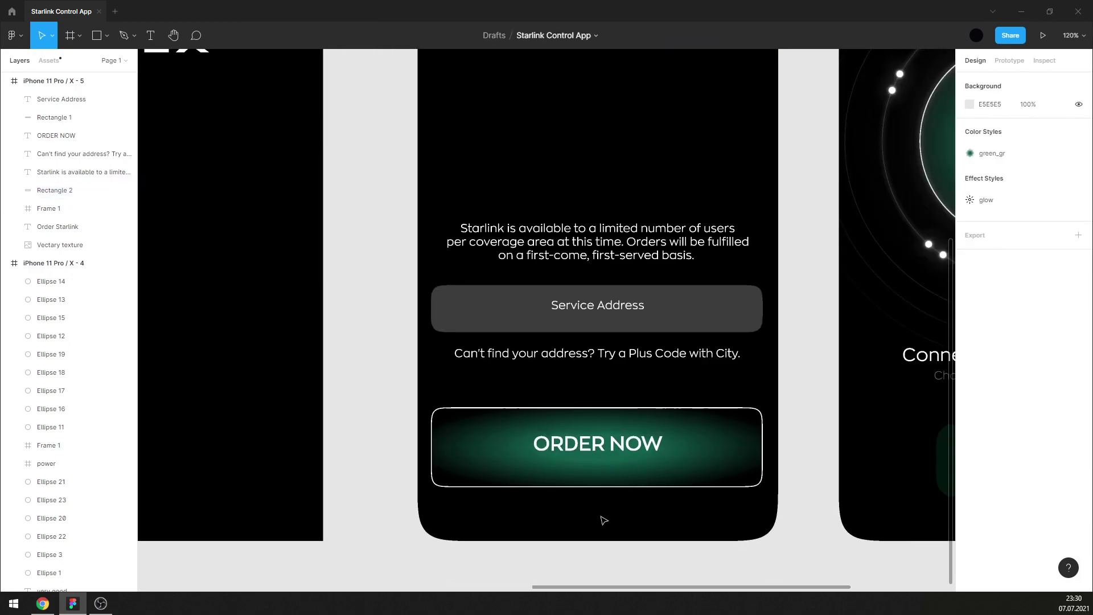
left_click(623, 444)
left_click(646, 518)
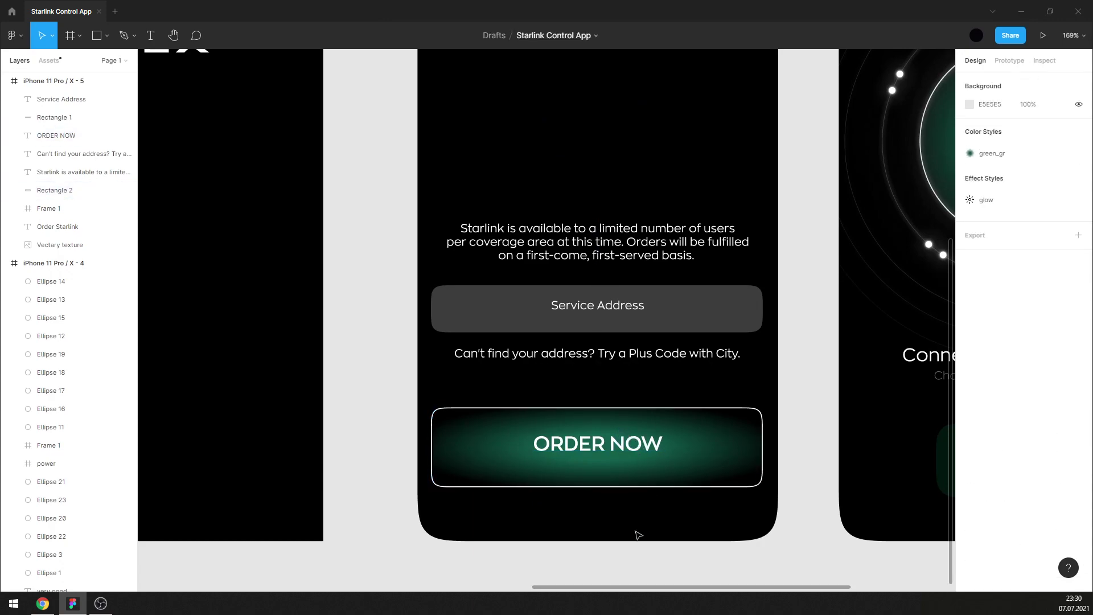
left_click(626, 467)
left_click(631, 510)
left_click(598, 444)
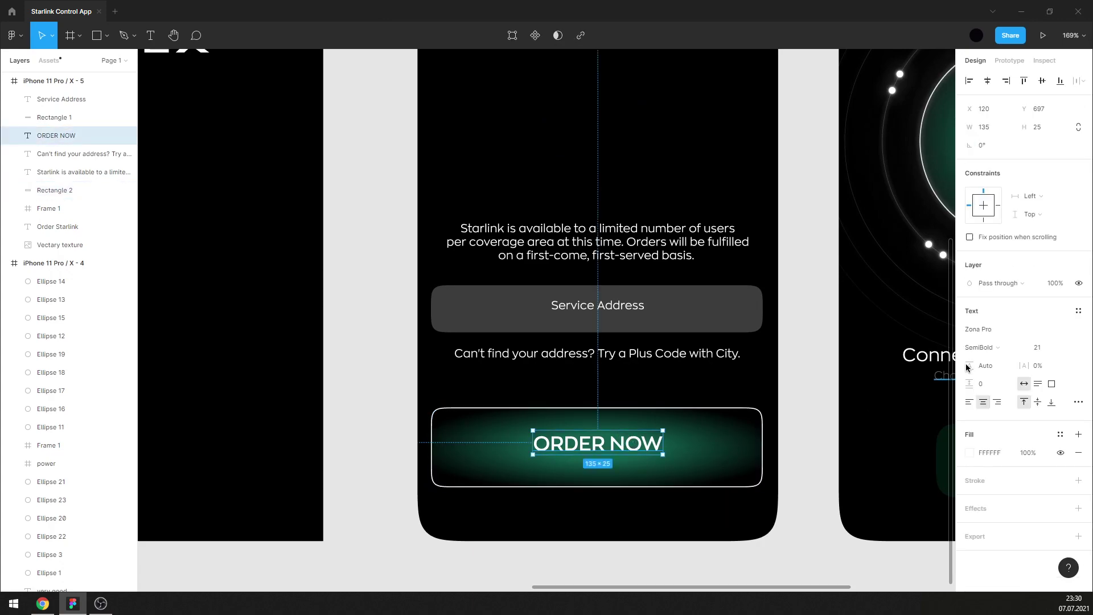
left_click(1038, 348)
type("18")
key("Return")
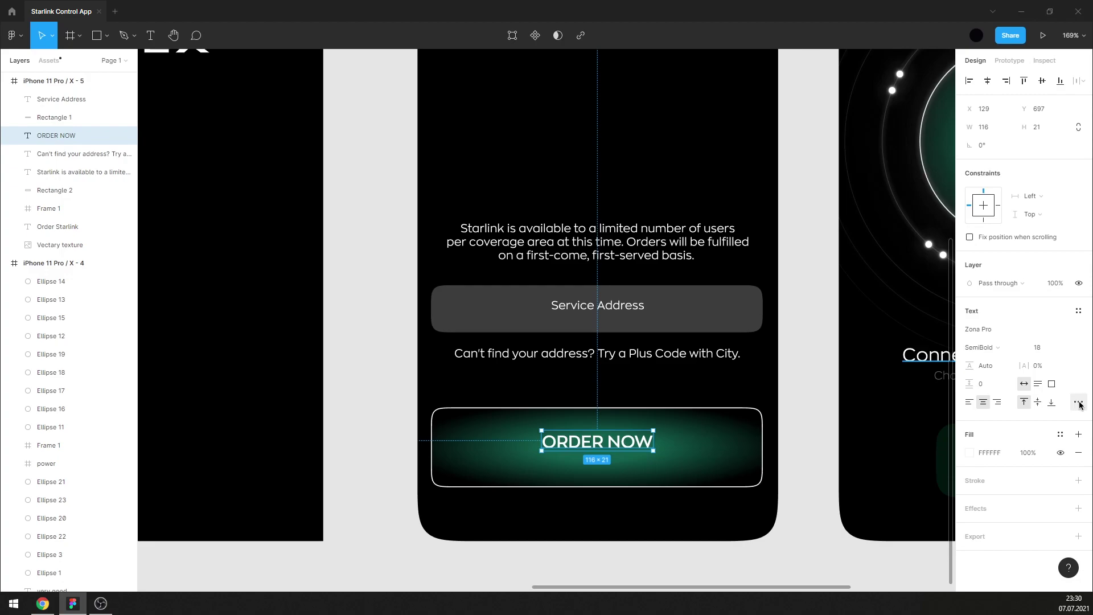
left_click(1076, 403)
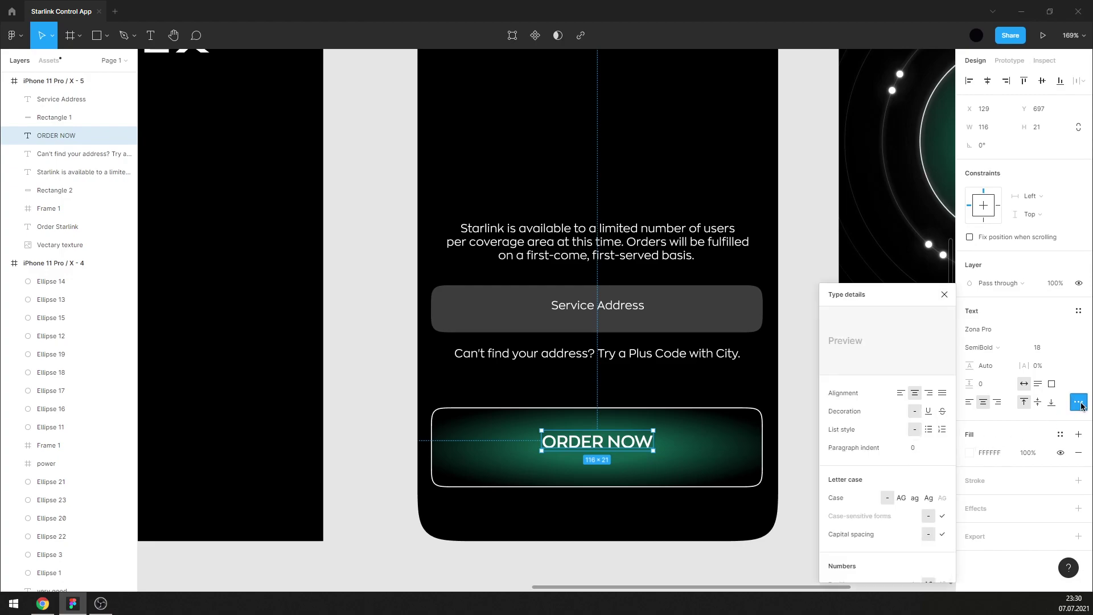
left_click(1077, 402)
Remove the button's white outline and set its height to 60.
left_click(639, 533)
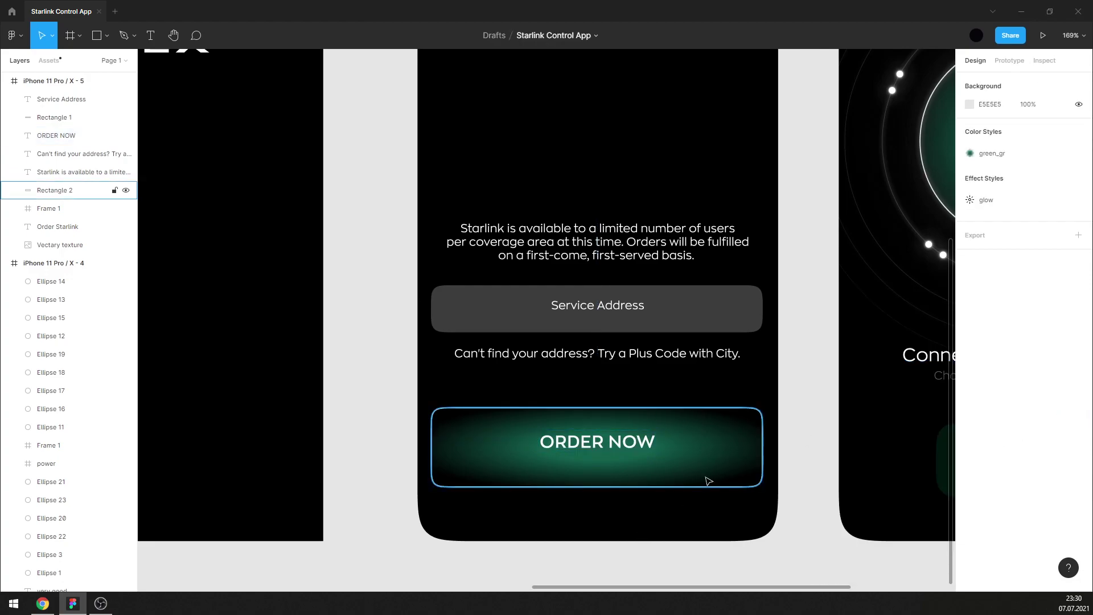
left_click(709, 481)
left_click(1078, 377)
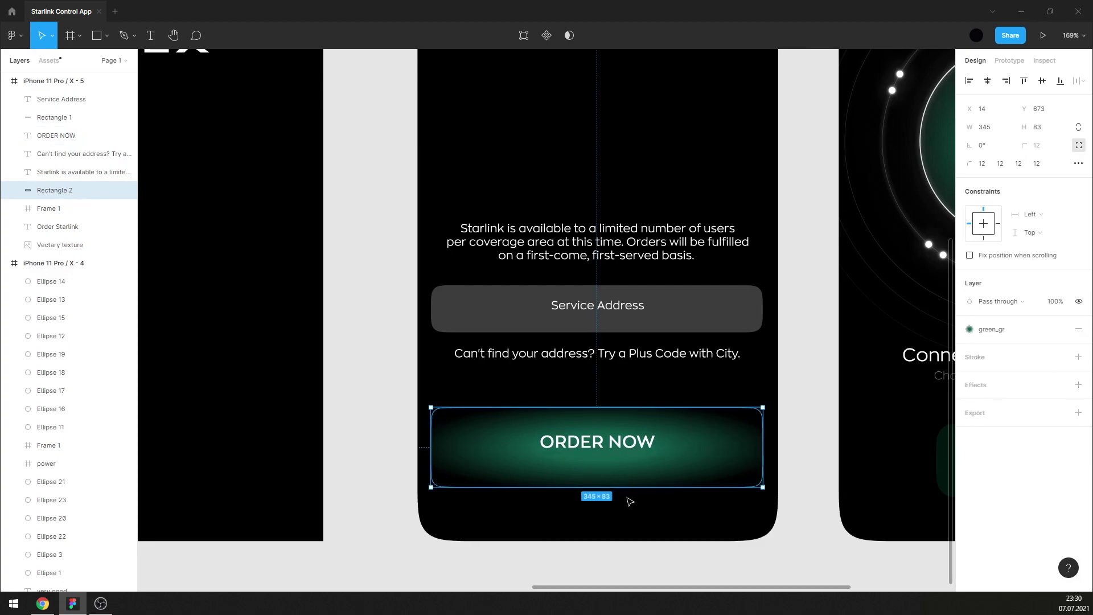
left_click(629, 501)
left_click(1042, 132)
type("60")
key("Return")
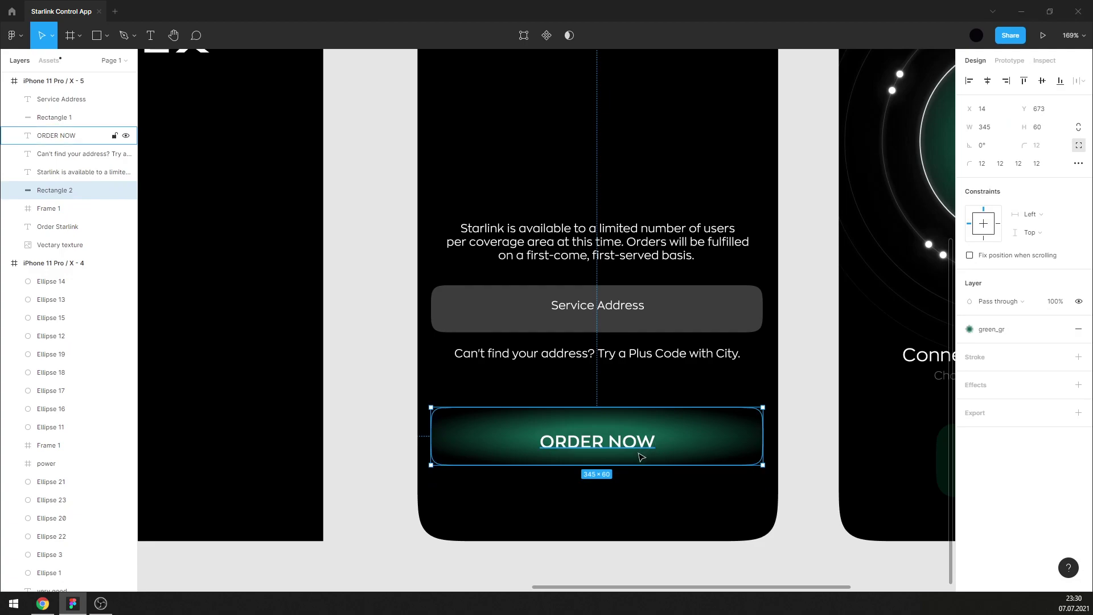
key("alt")
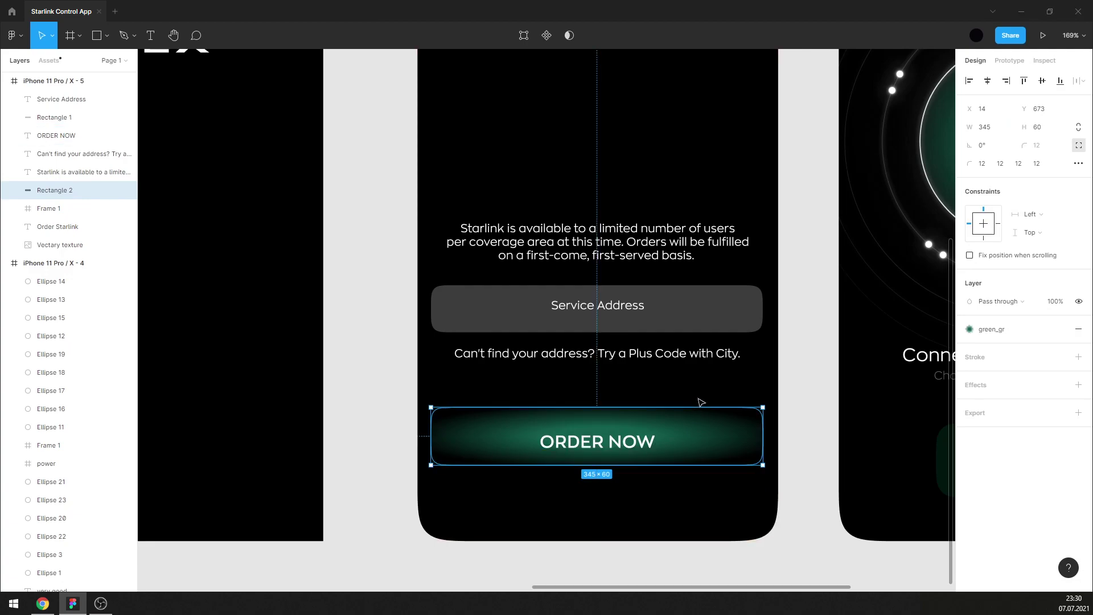
Pull the button's left edge in, then move button and label further down.
scroll(414, 465, "up", 10, "ctrl")
left_click_drag(547, 393, 559, 385)
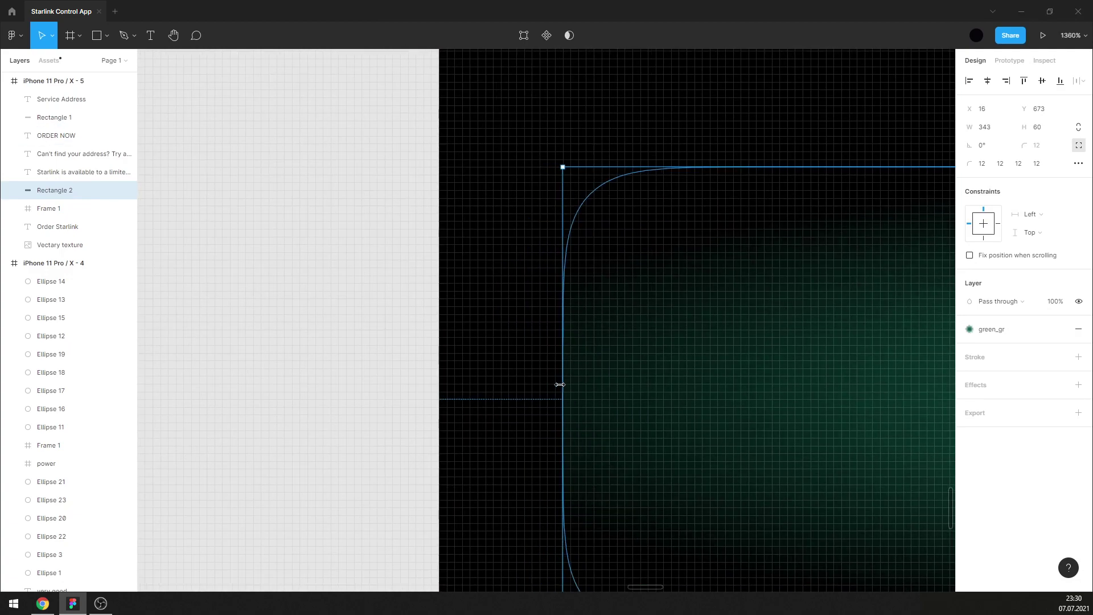
scroll(530, 378, "down", 10, "ctrl")
left_click(654, 326, "shift")
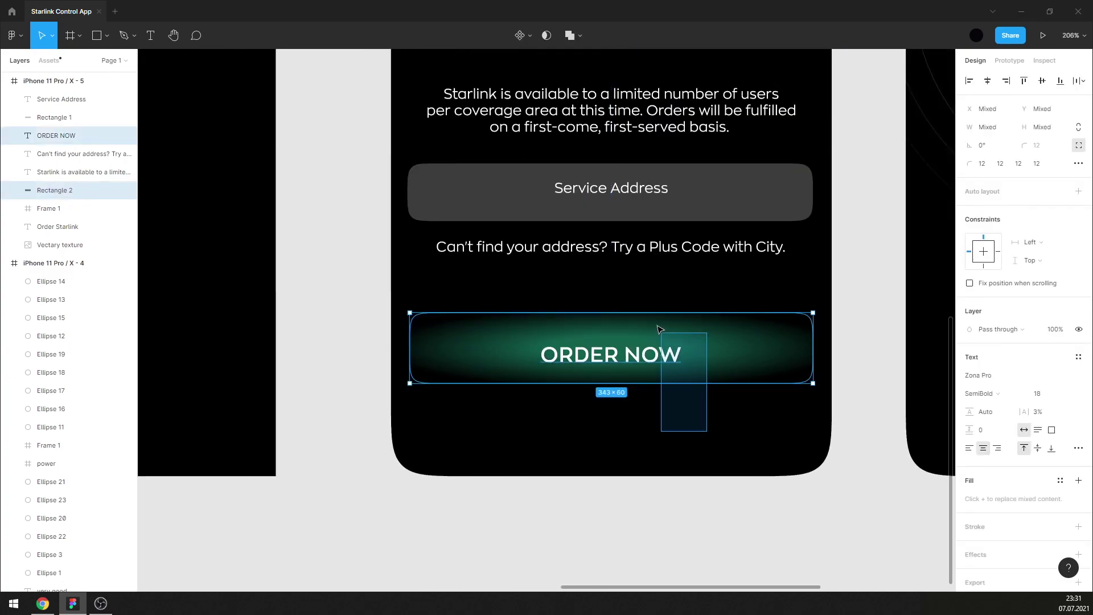
left_click_drag(754, 350, 761, 412)
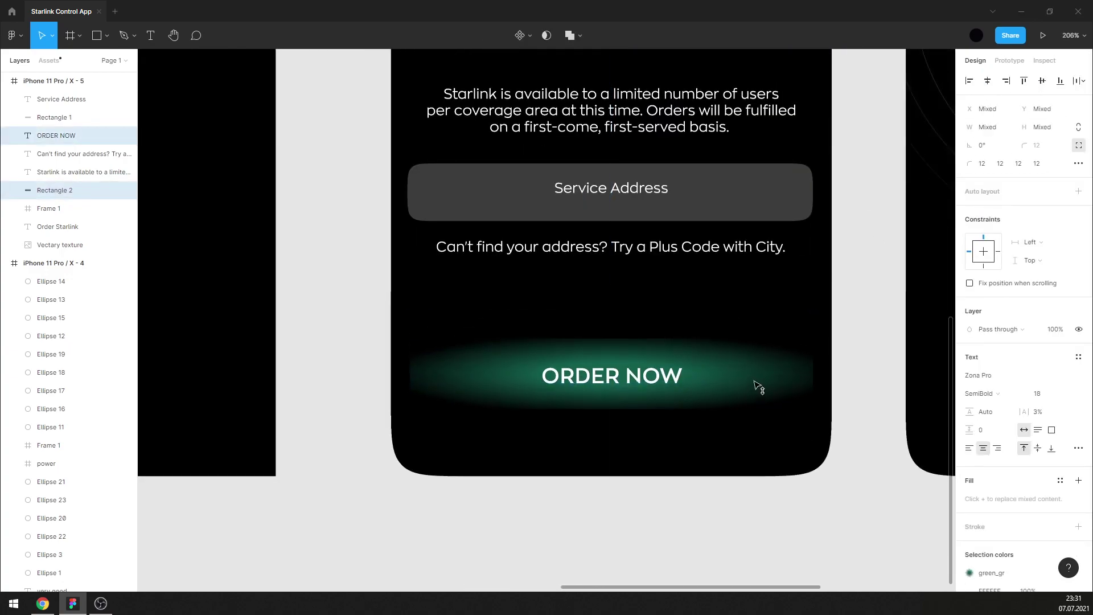
Detach green_gr and reshape the button's radial green gradient with a transparent stop.
left_click(753, 393)
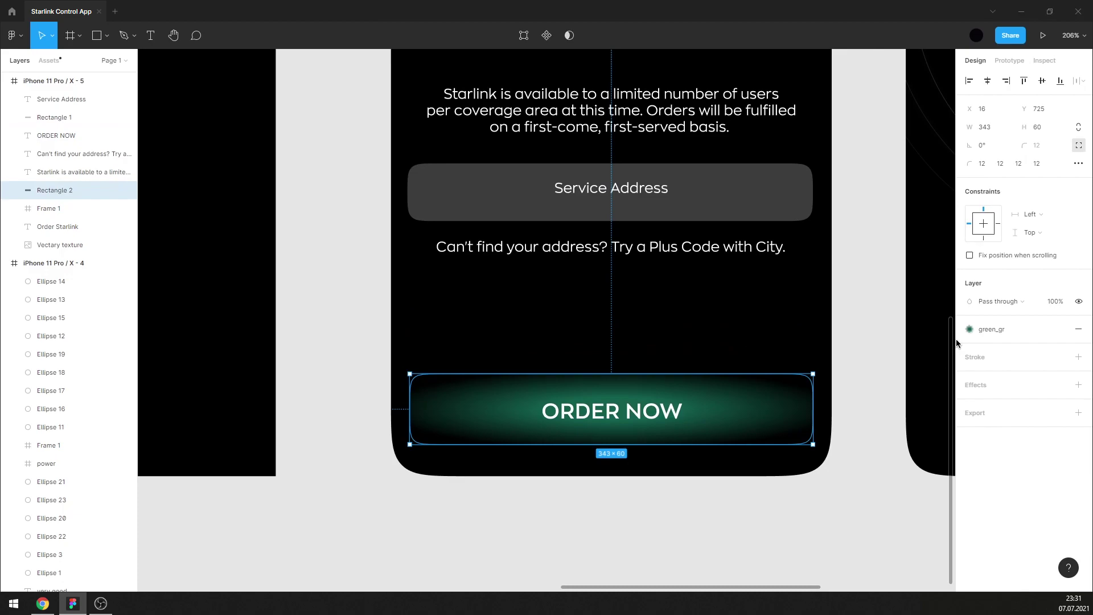
left_click(1060, 329)
left_click(970, 347)
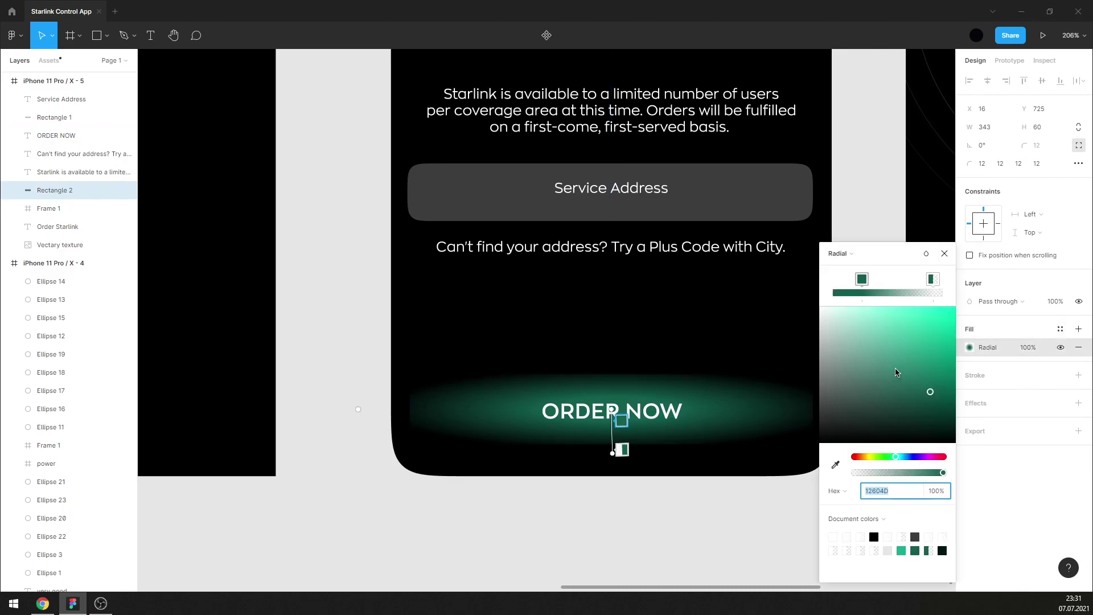
mouse_move(609, 448)
left_mouse_down()
mouse_move(437, 526)
mouse_move(440, 535)
left_mouse_up()
left_click_drag(571, 449, 617, 416)
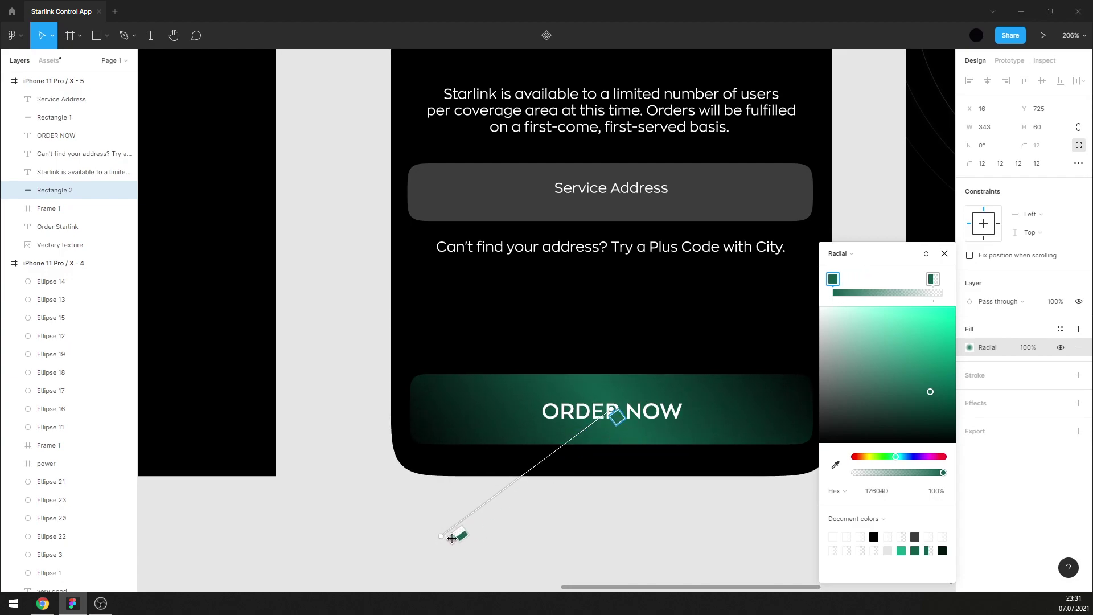
mouse_move(439, 546)
left_mouse_down()
mouse_move(519, 556)
mouse_move(536, 581)
left_mouse_up()
scroll(540, 569, "down", 1)
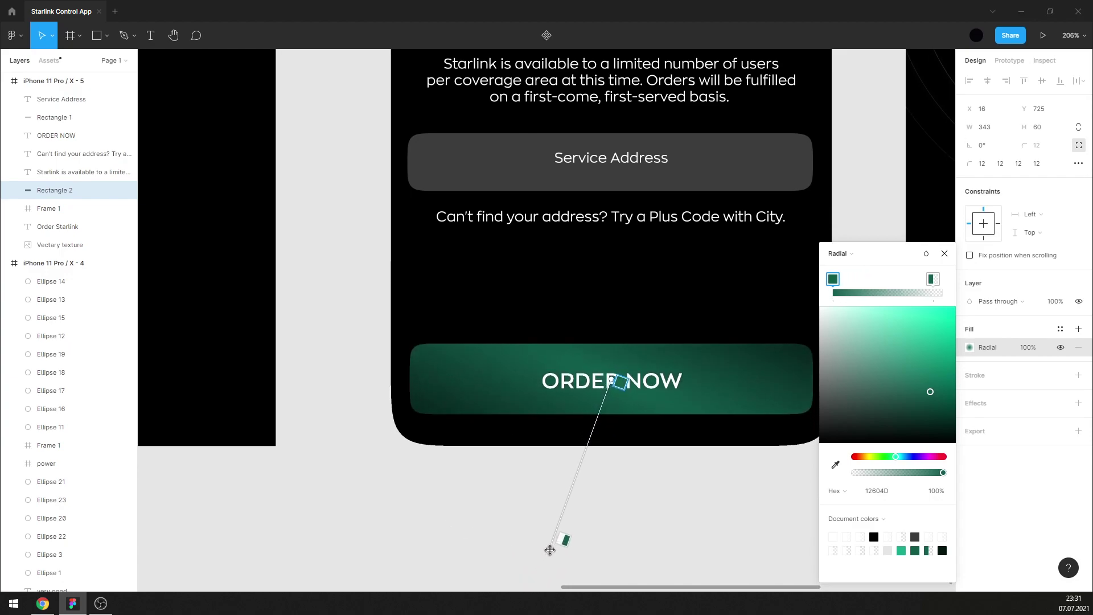
left_click_drag(565, 536, 587, 474)
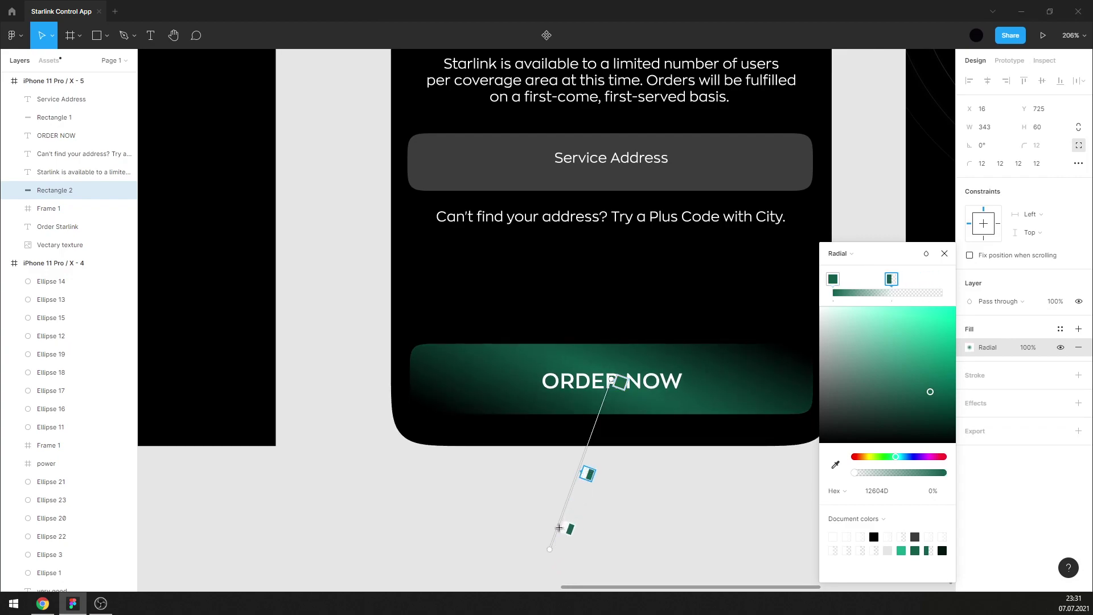
left_click_drag(549, 549, 582, 560)
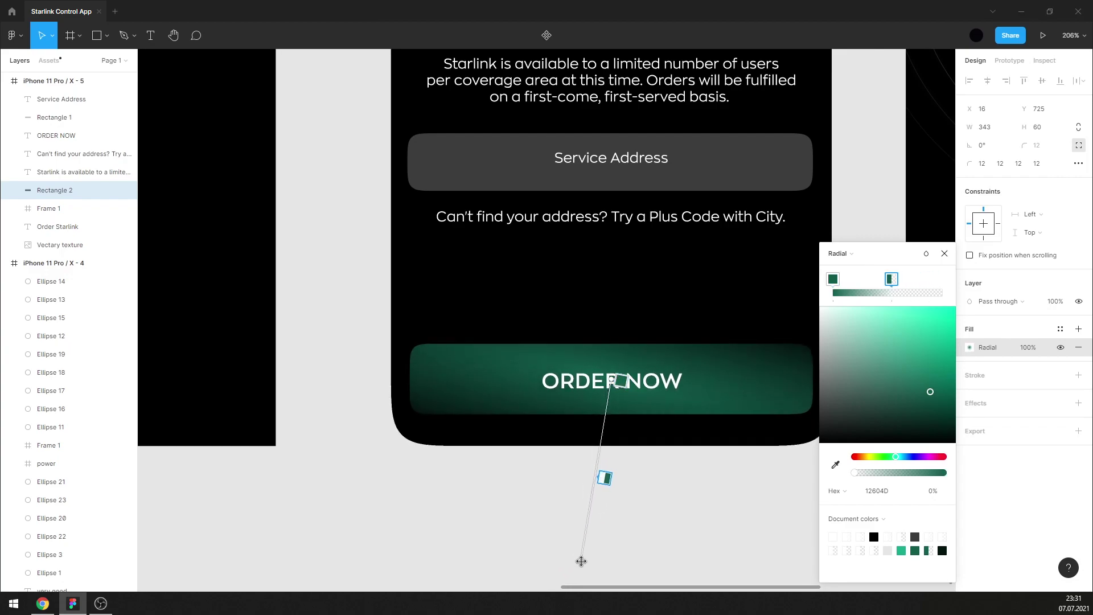
left_click_drag(607, 478, 613, 468)
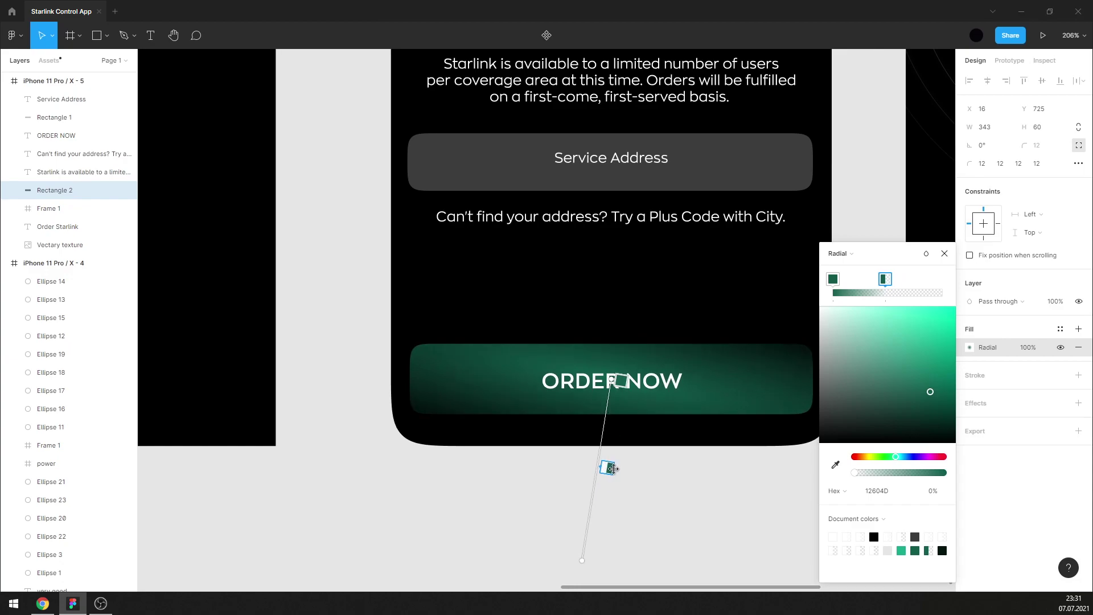
left_click(945, 254)
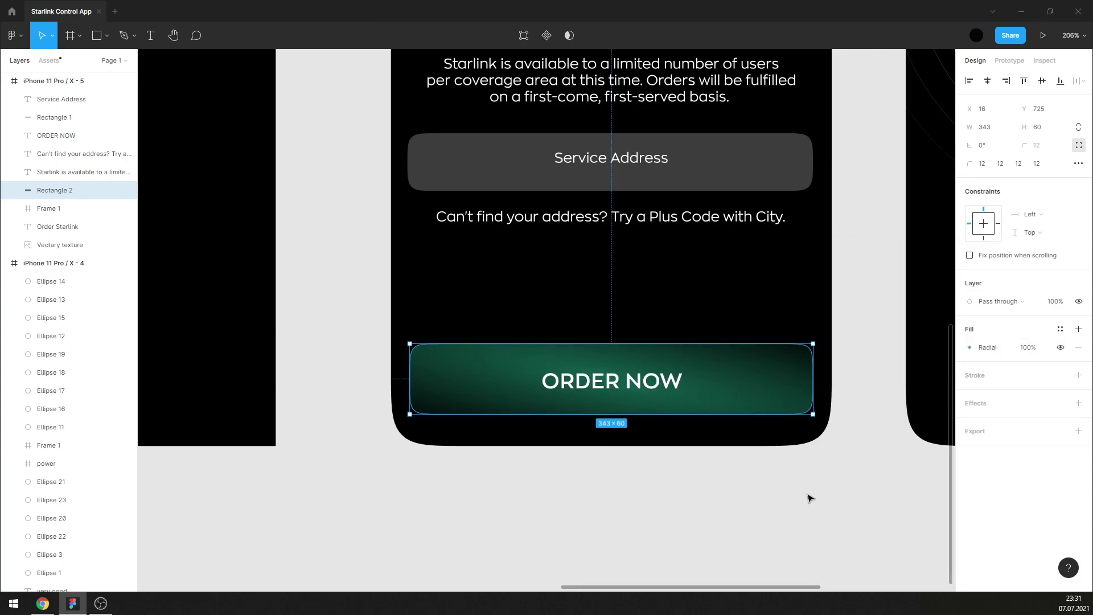
Paste a copy of the button with no fill and a 0.5 white FFFFFF outline.
key("ctrl+v")
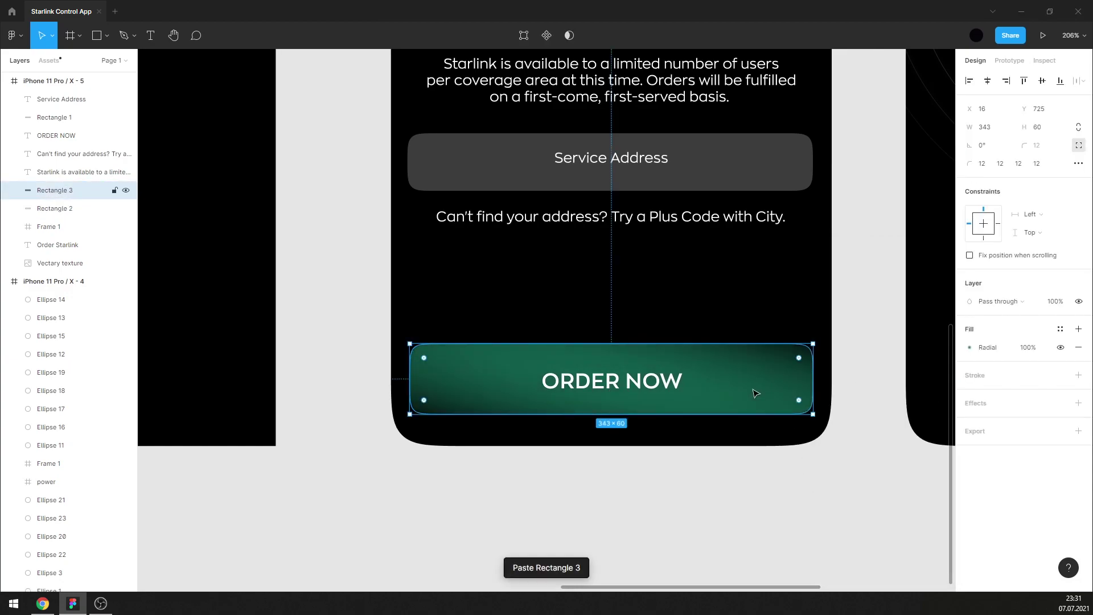
left_click(1078, 347)
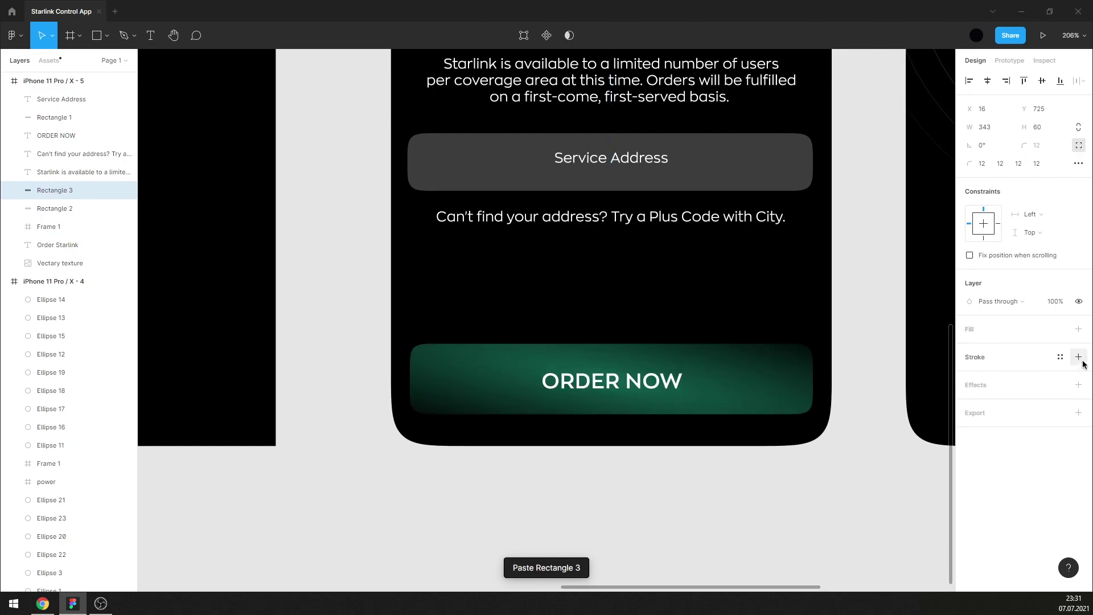
left_click(1078, 356)
left_click(969, 375)
type("ffffff")
key("Return")
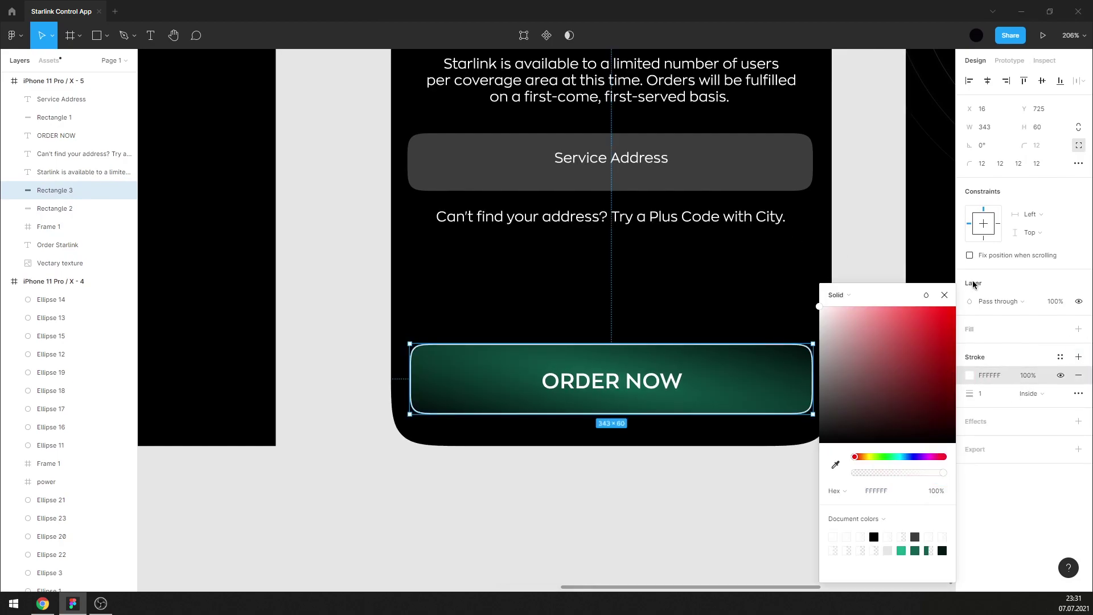
key("Escape")
left_click(989, 392)
type("0.5")
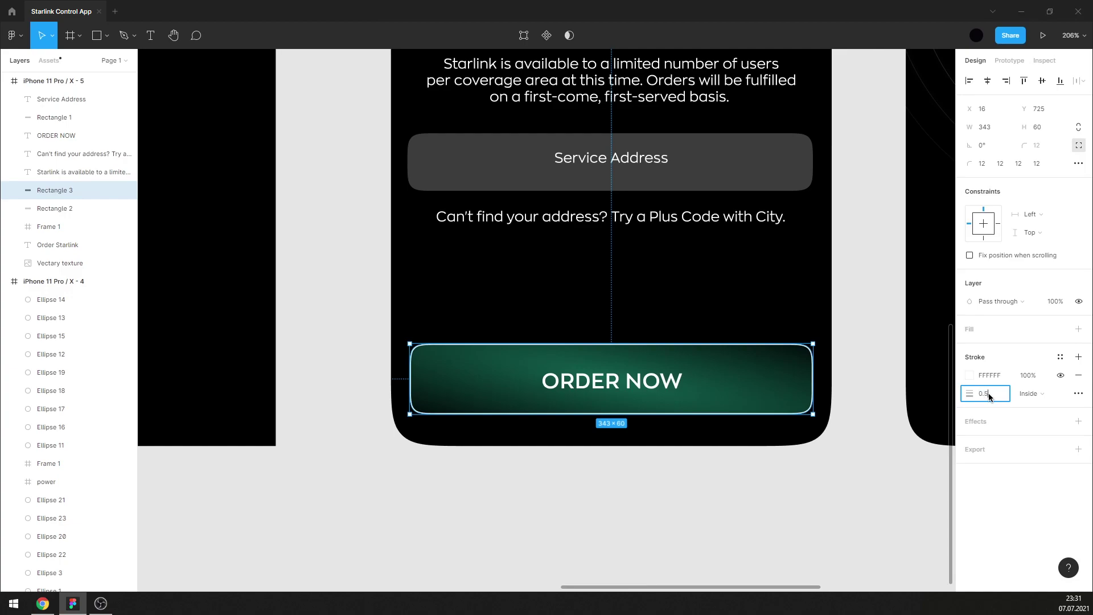
key("Return")
Apply the glow effect style to the outlined copy.
left_click(1060, 421)
left_click(1050, 492)
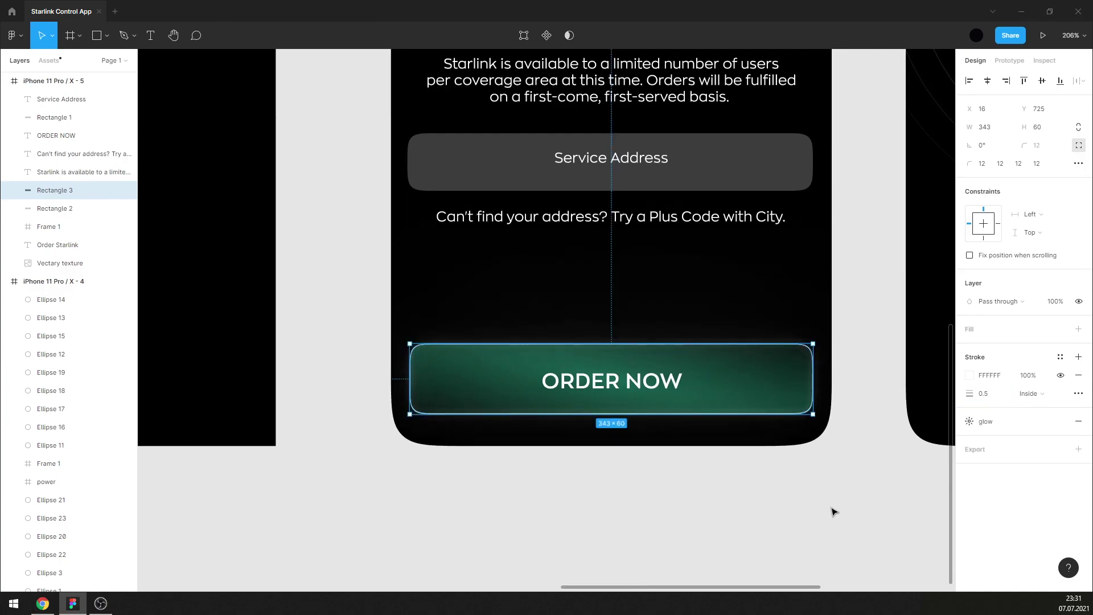
left_click(832, 511)
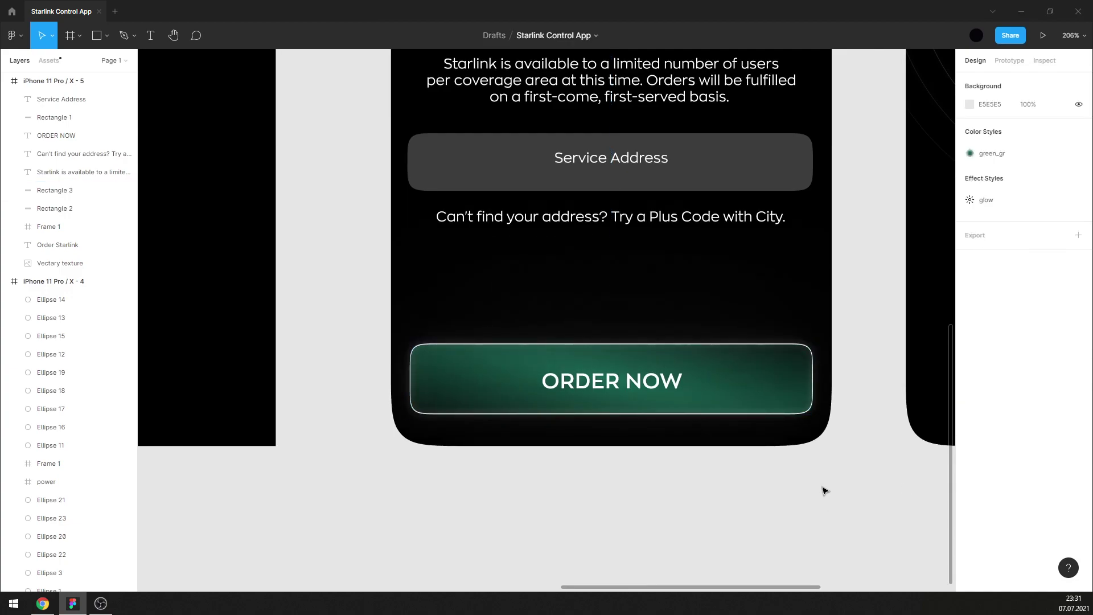
Adjust the copy's outline opacity, settling on 20%.
left_click(799, 349)
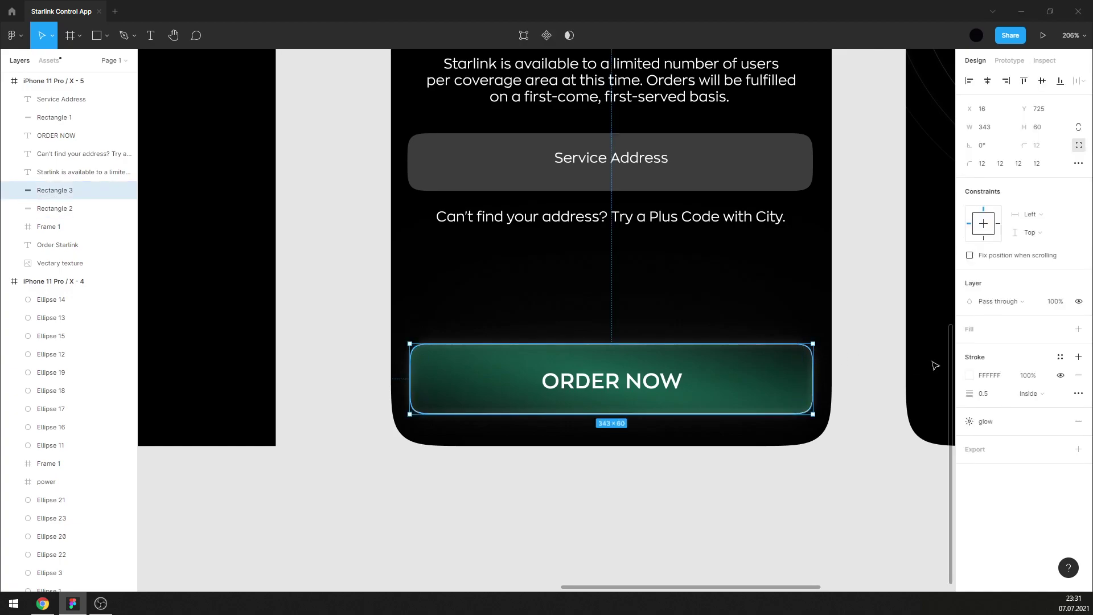
left_click(1038, 375)
type("0")
left_click(882, 460)
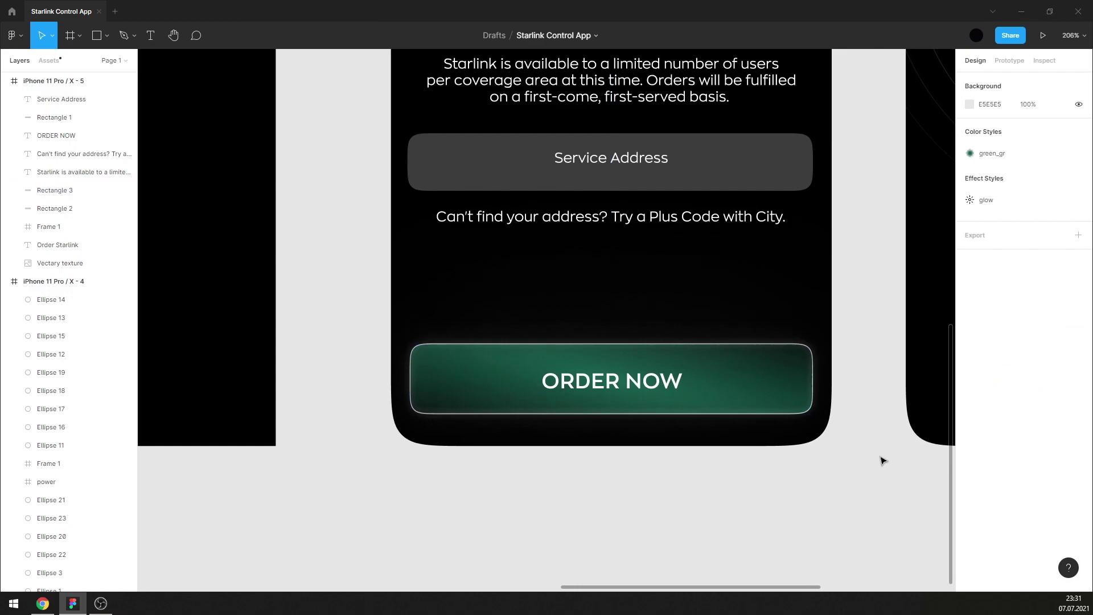
left_click(809, 411)
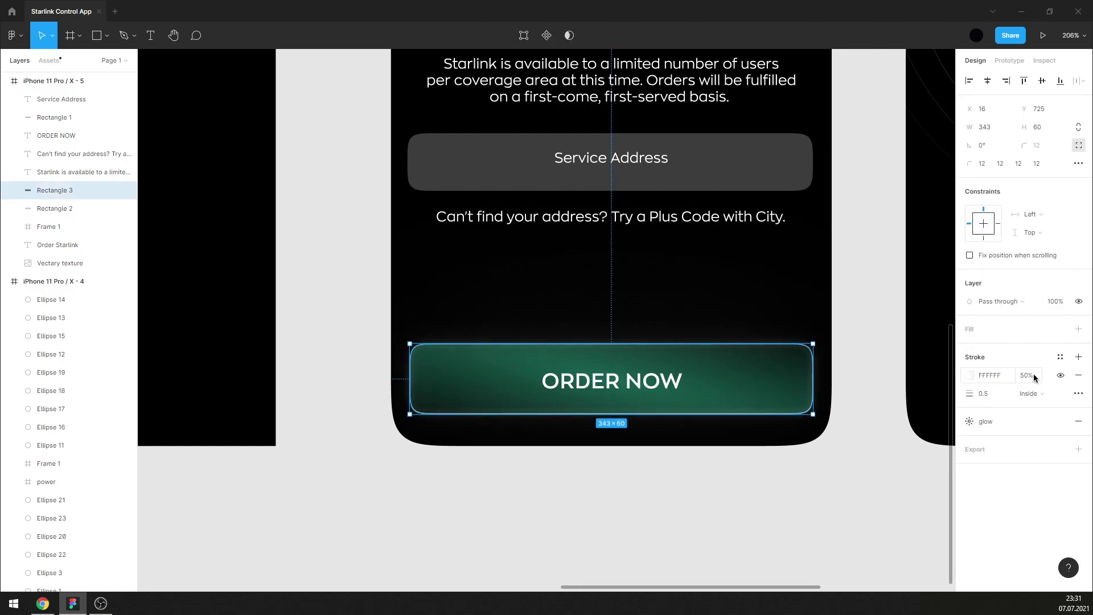
left_click(1034, 378)
left_click(853, 493)
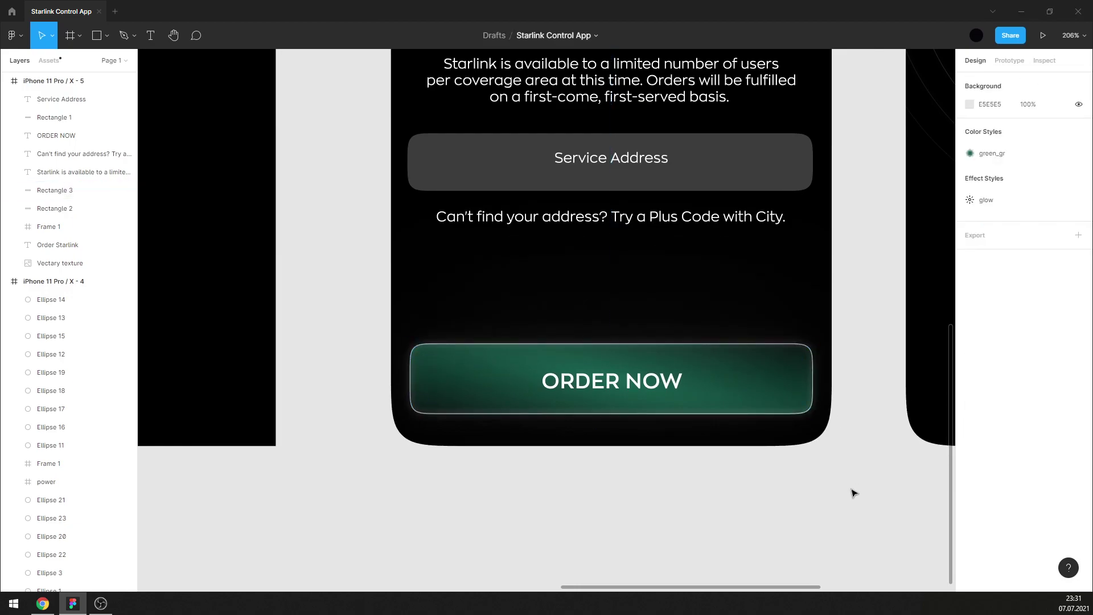
left_click(814, 407)
type("20")
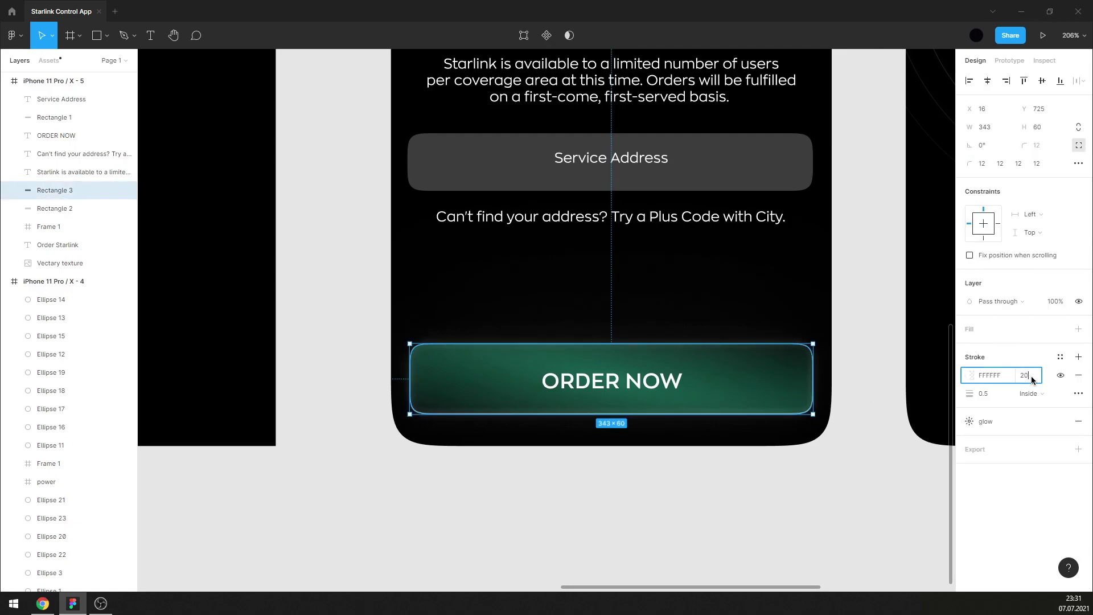
left_click(882, 493)
left_click(808, 411)
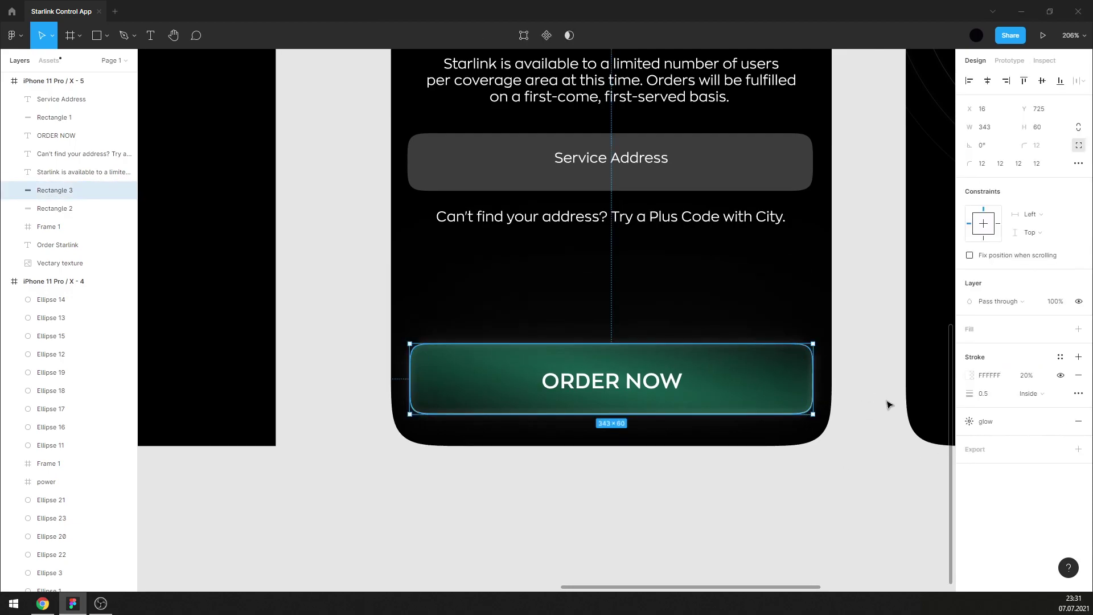
left_click(1032, 377)
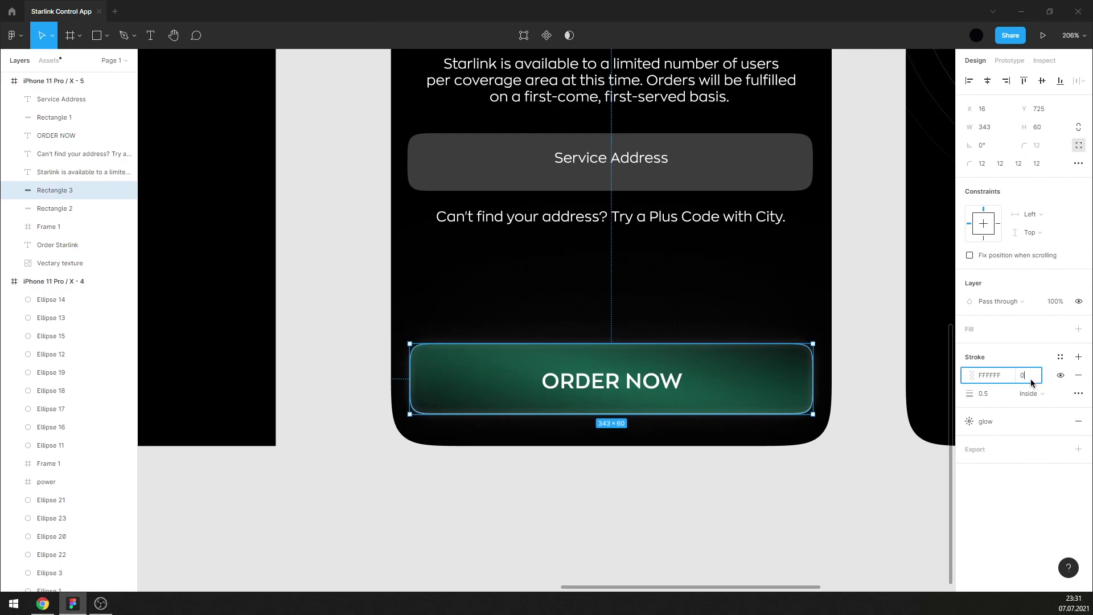
type("0")
key("Return")
left_click(1032, 376)
type("20")
key("Return")
left_click(849, 474)
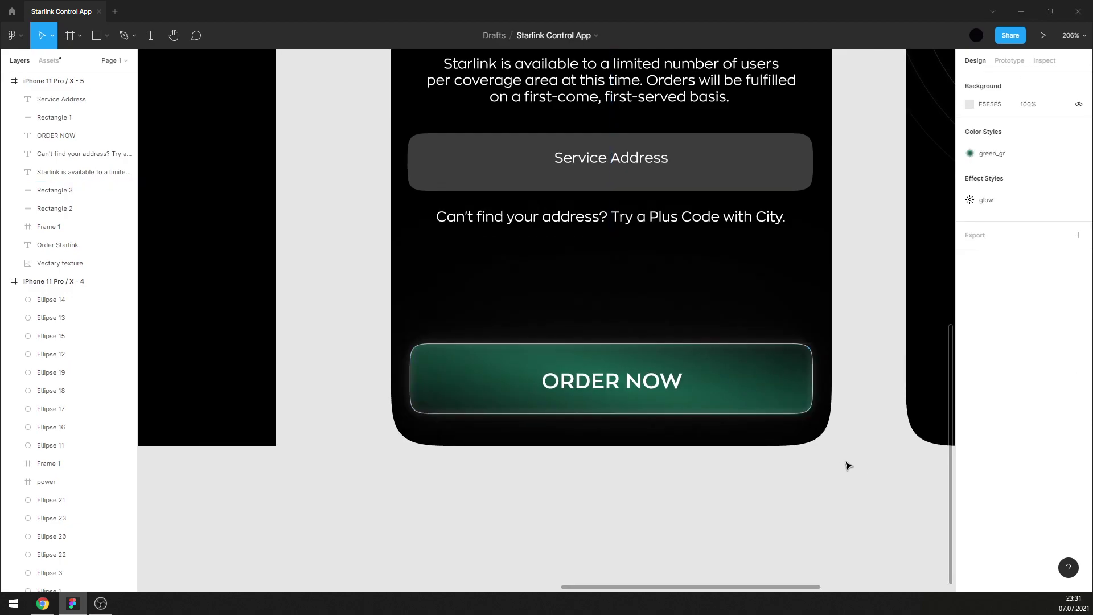
left_click(777, 395)
Move the radial gradient's end handle and stops so the green glow runs vertically and brighter.
left_click(969, 351)
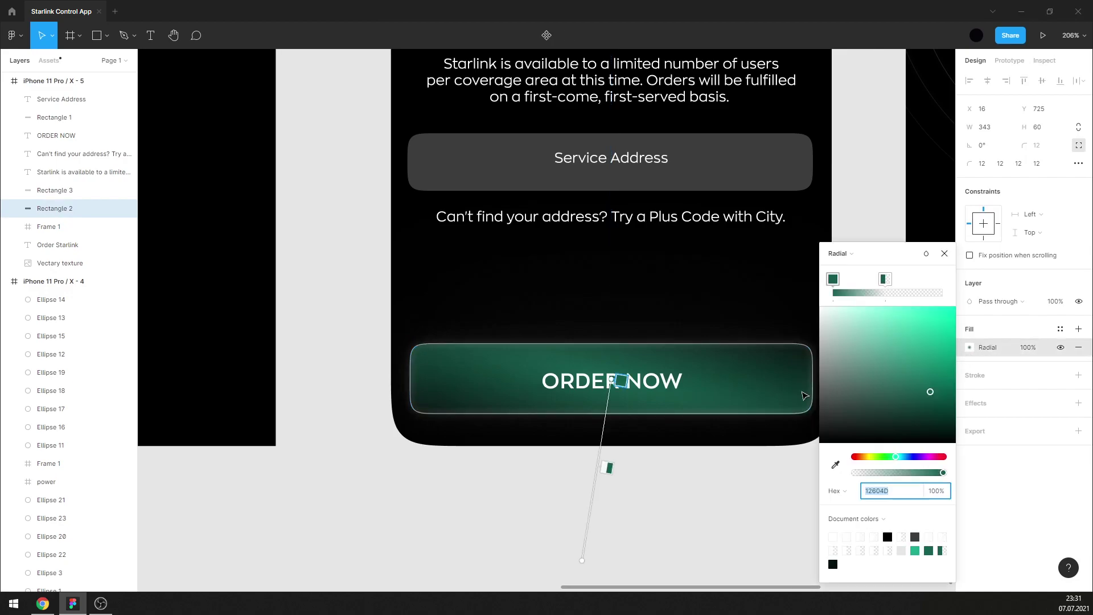
left_click_drag(580, 563, 599, 564)
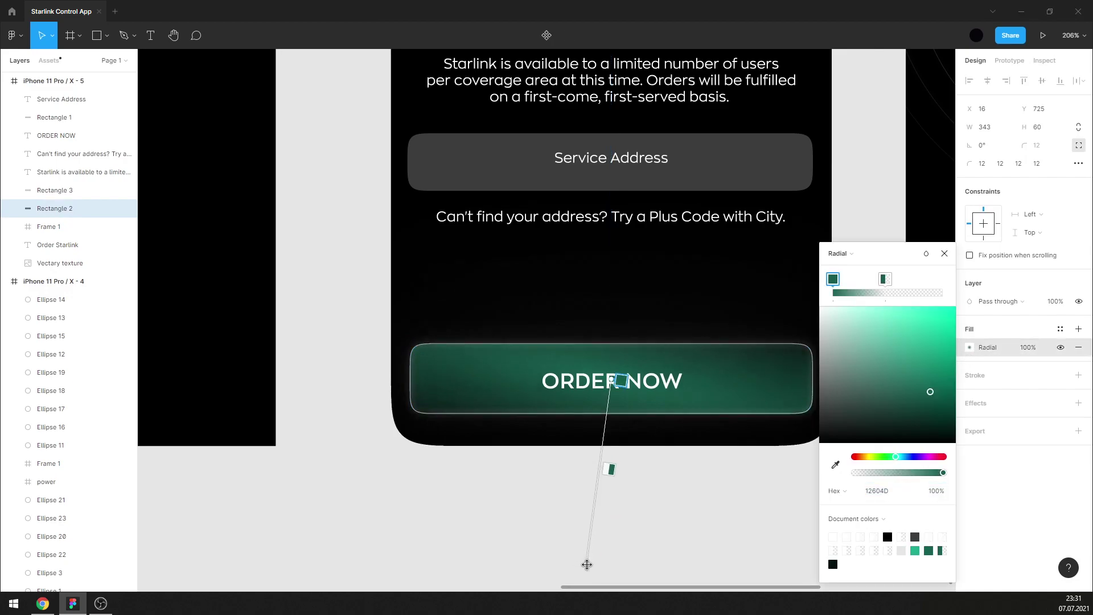
left_click_drag(621, 468, 618, 425)
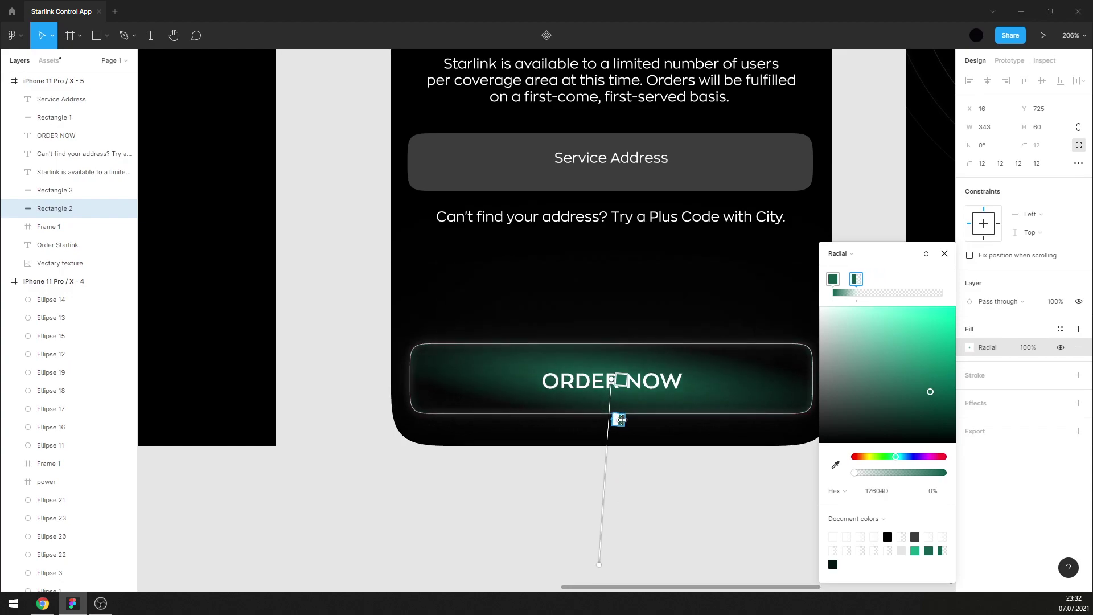
left_click_drag(600, 564, 612, 565)
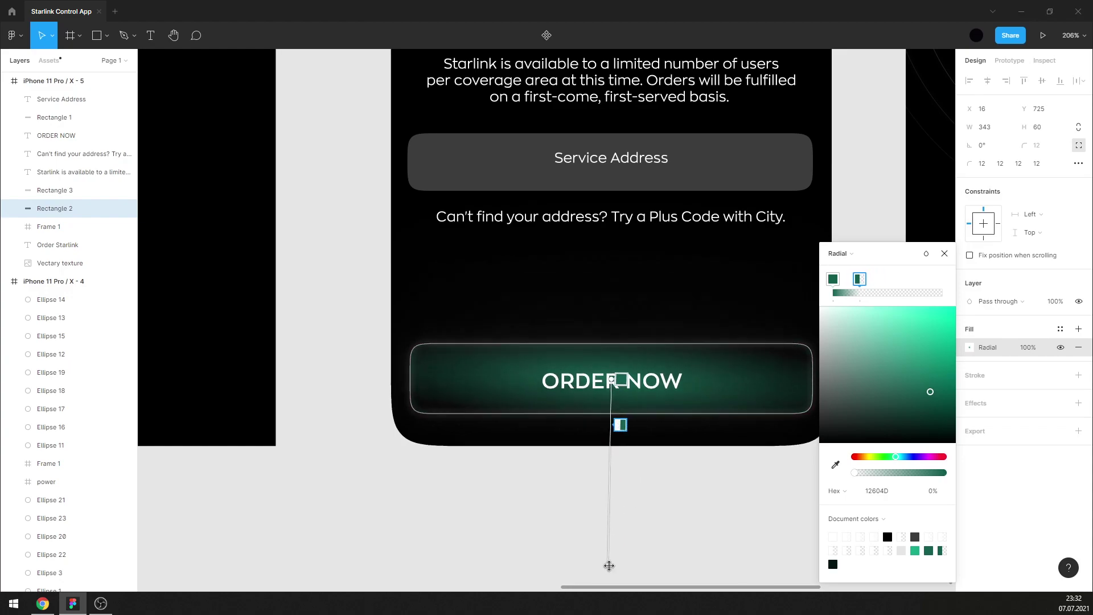
left_click_drag(617, 418, 618, 437)
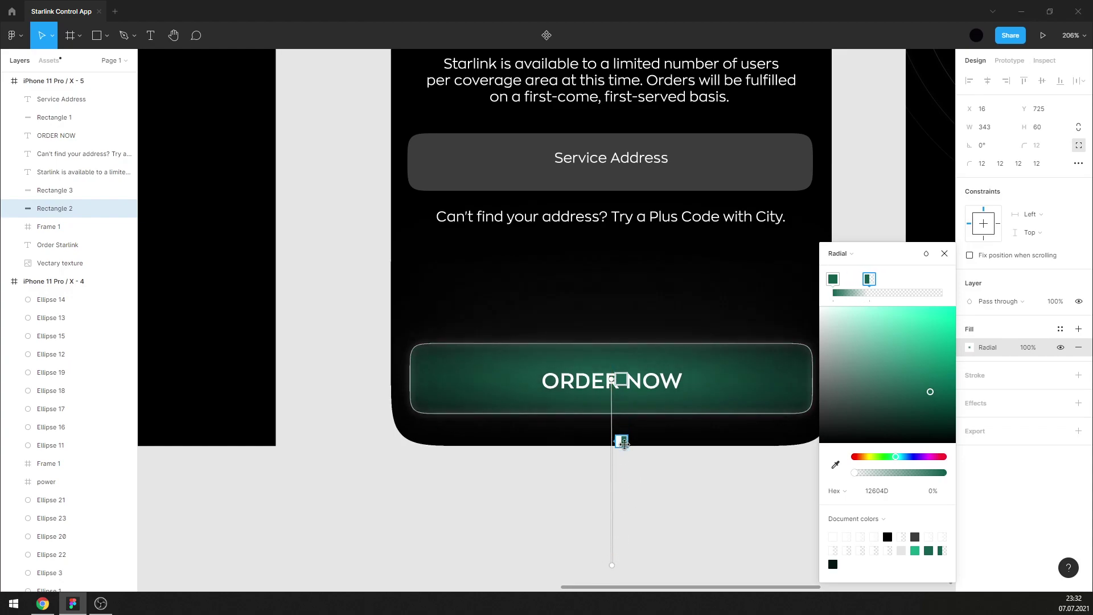
left_click(620, 381)
left_click_drag(620, 385, 622, 391)
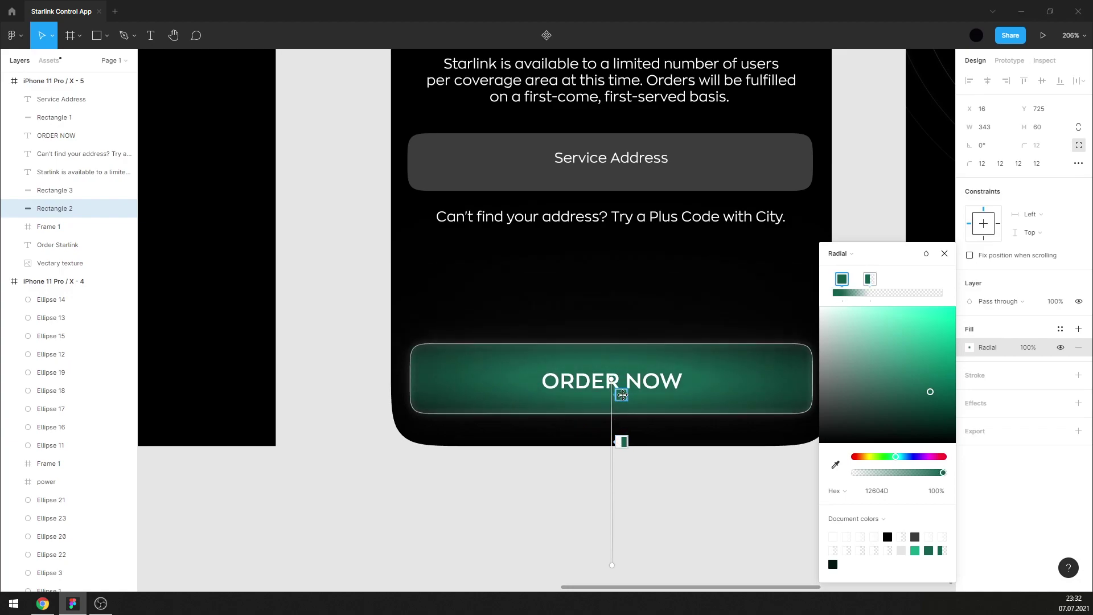
left_click_drag(625, 443, 624, 437)
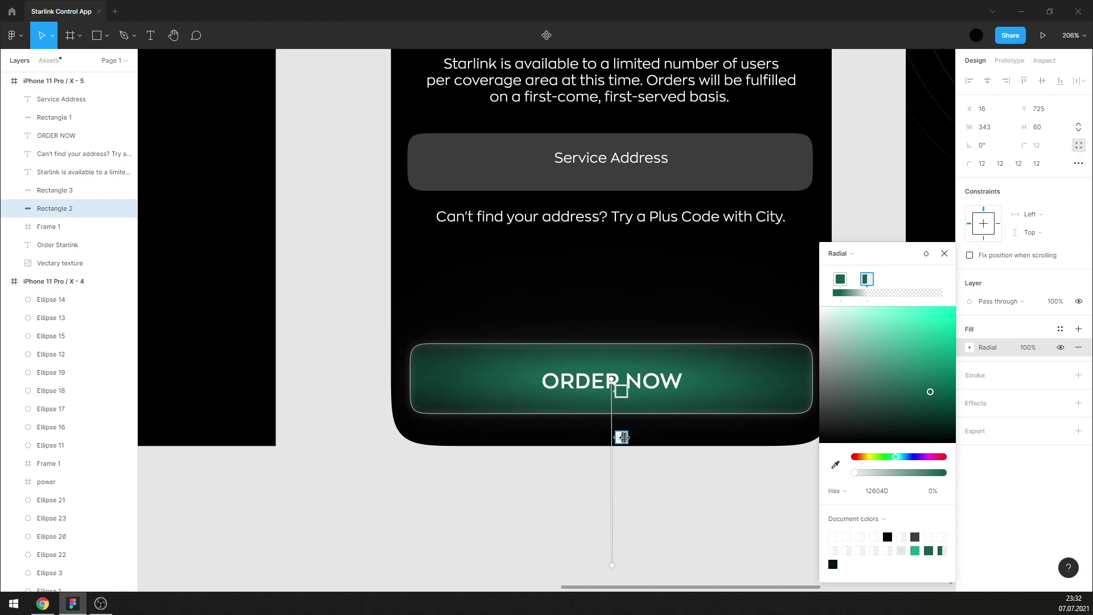
left_click(944, 253)
Apply the glow effect style to both vector parts of the Connect screen's power icon.
left_click(871, 268)
scroll(467, 406, "down", 5, "ctrl")
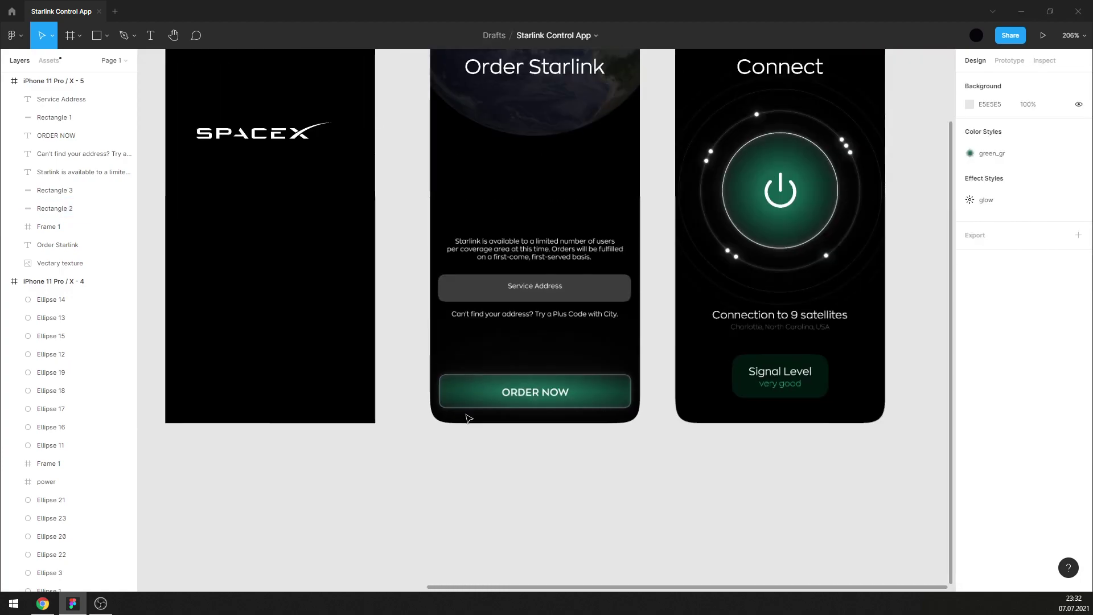
scroll(564, 504, "up", 2)
scroll(556, 498, "up", 1)
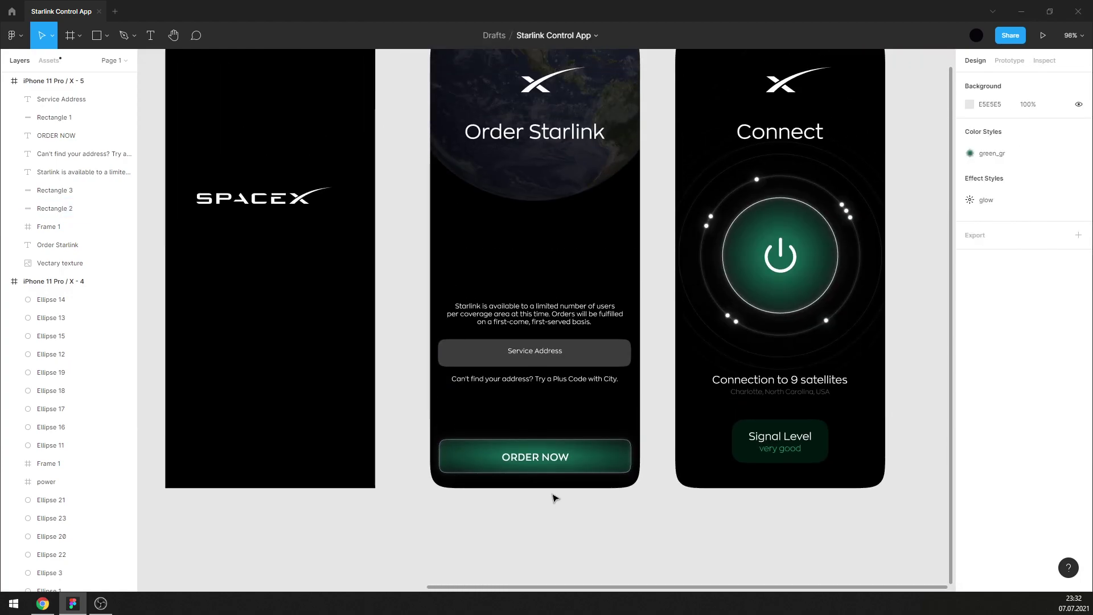
scroll(592, 464, "up", 2, "ctrl")
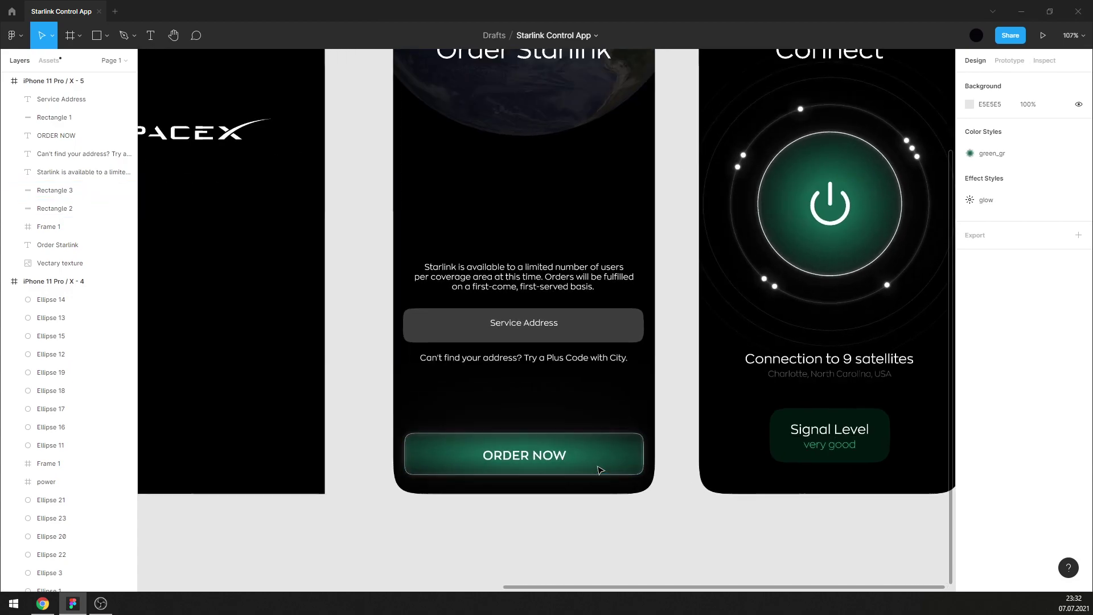
left_click(830, 216)
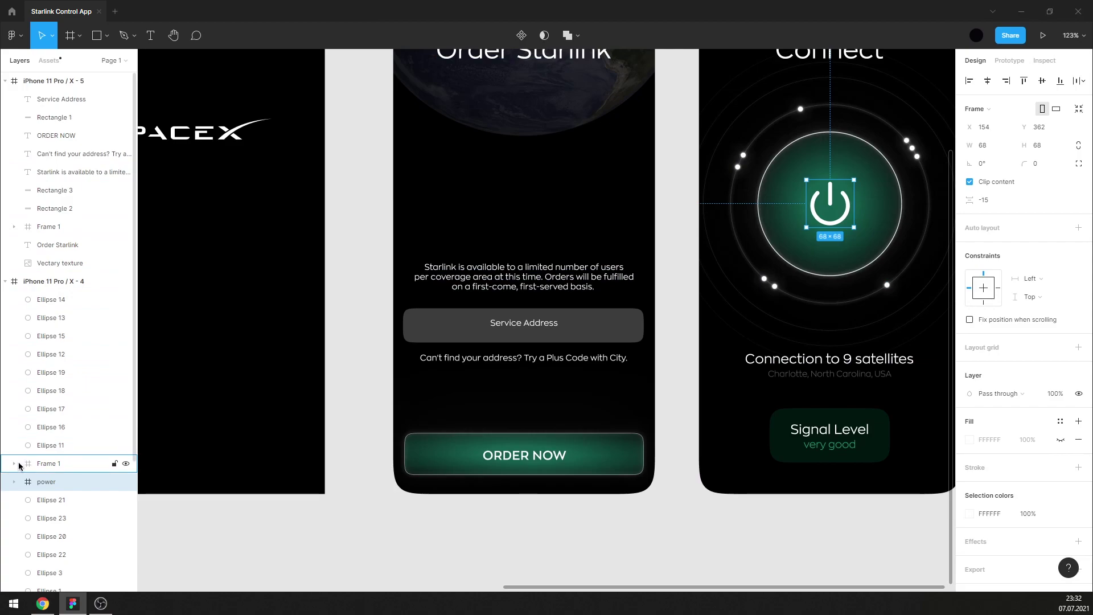
left_click(16, 482)
left_click(67, 523, "shift")
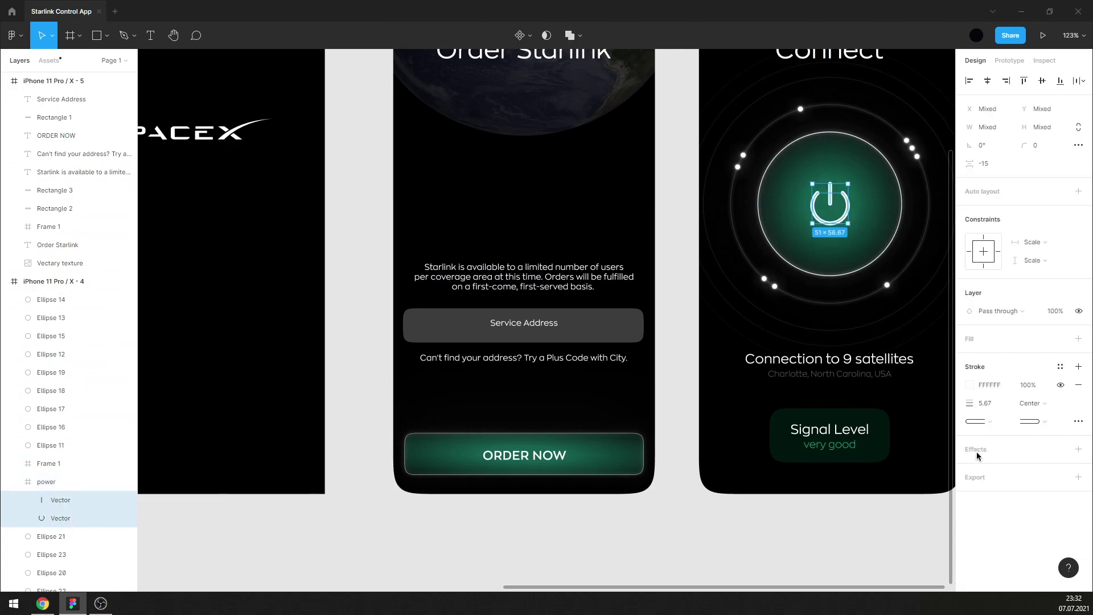
left_click(1060, 449)
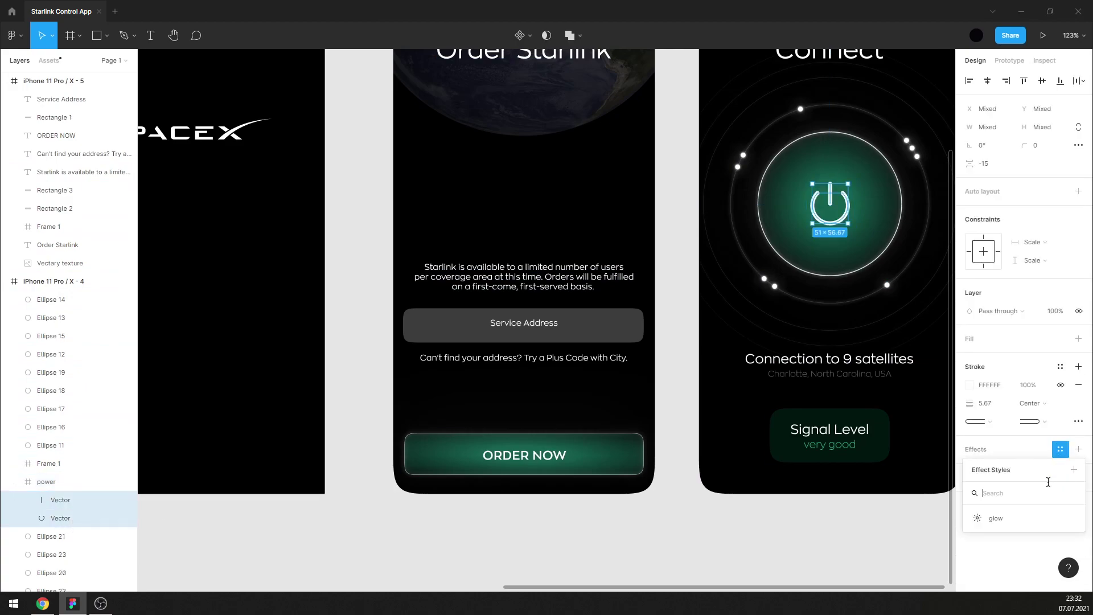
left_click(1035, 518)
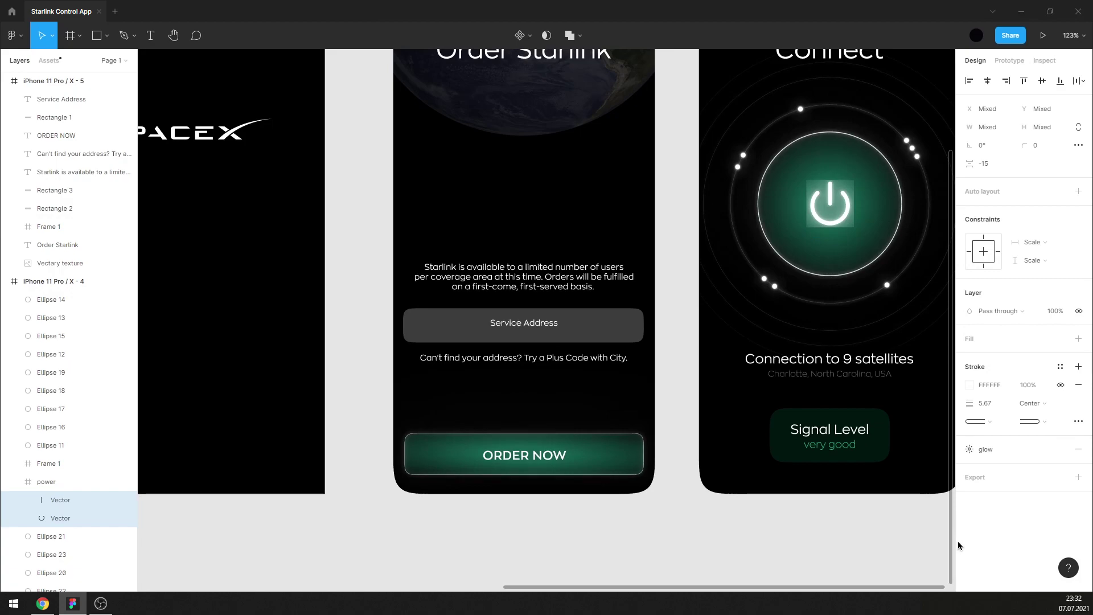
left_click(655, 500)
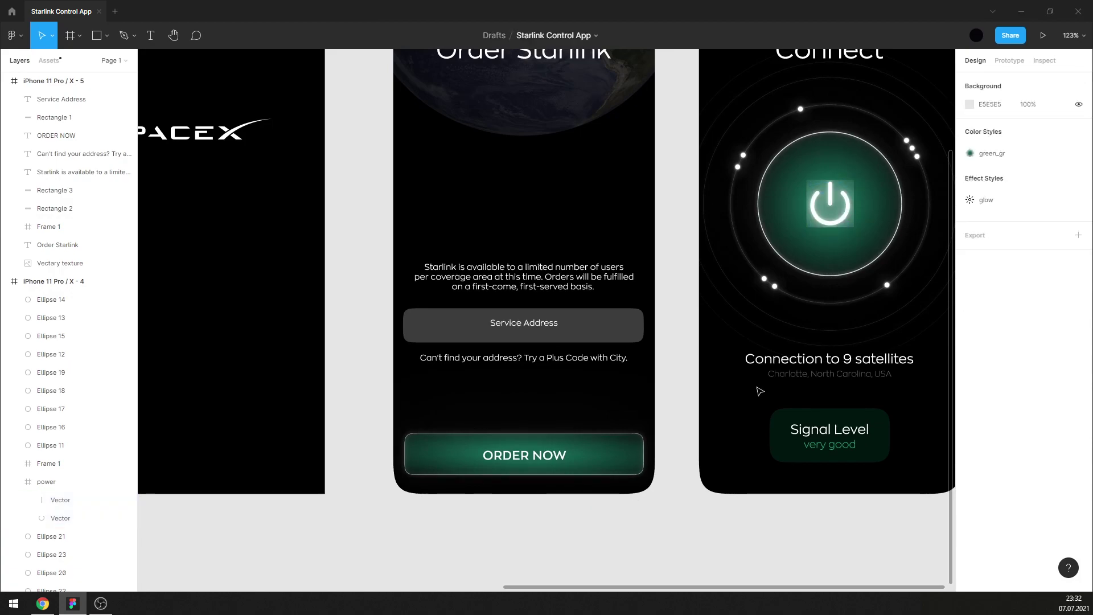
Undo, then apply the glow style only to the power icon's ring.
key("ctrl+z")
left_click(78, 518)
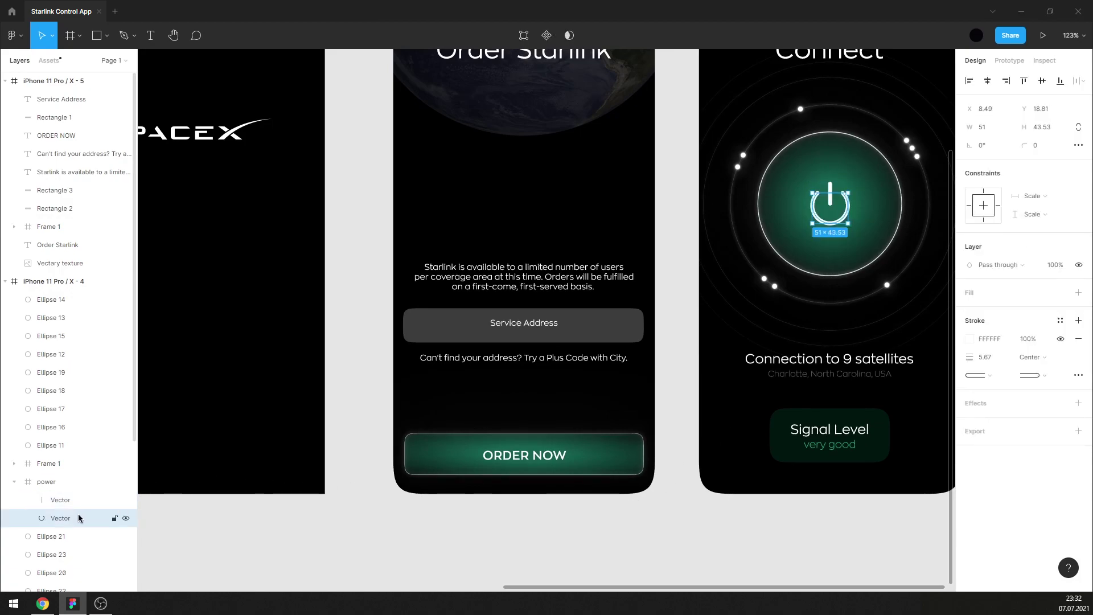
left_click(1059, 403)
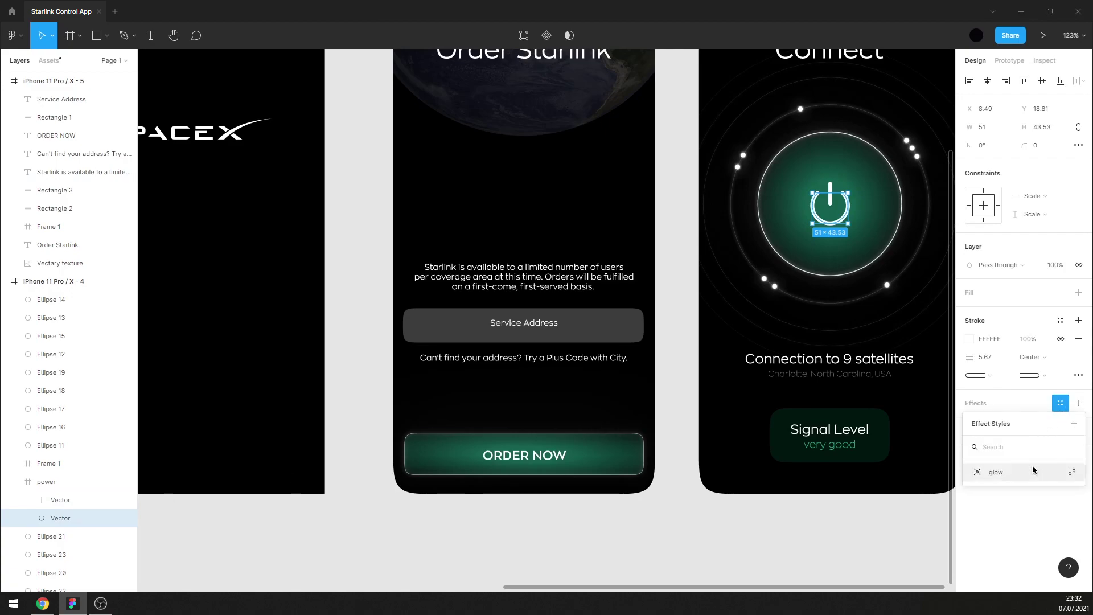
left_click(1013, 472)
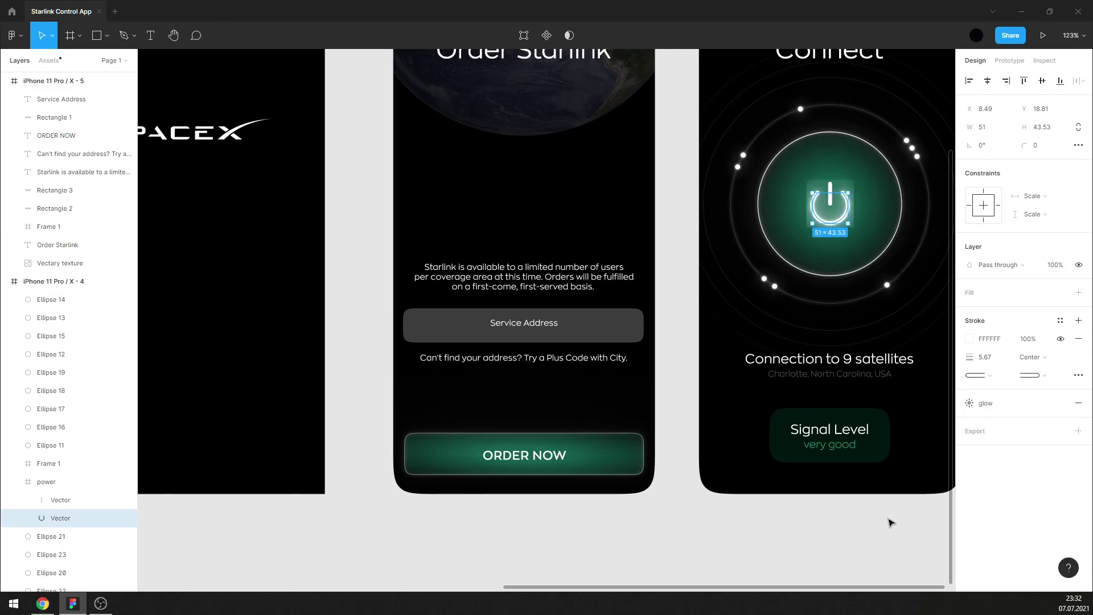
left_click(904, 533)
Widen the power icon's frame to 198×206 so its glow is no longer clipped.
scroll(887, 145, "up", 5)
scroll(839, 240, "down", 3)
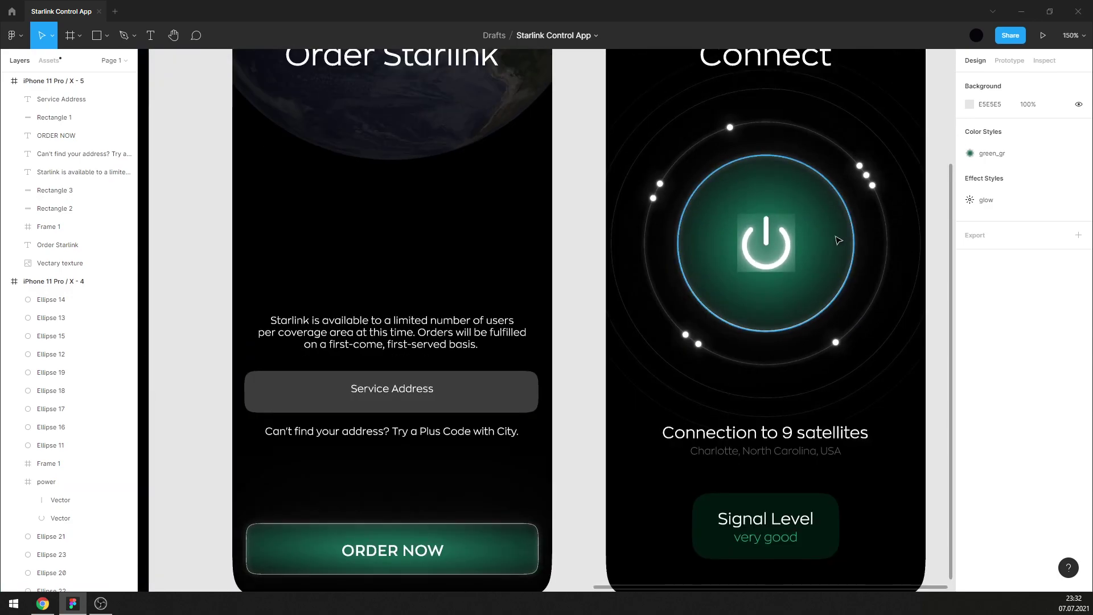
scroll(839, 240, "down", 1)
left_click(46, 482)
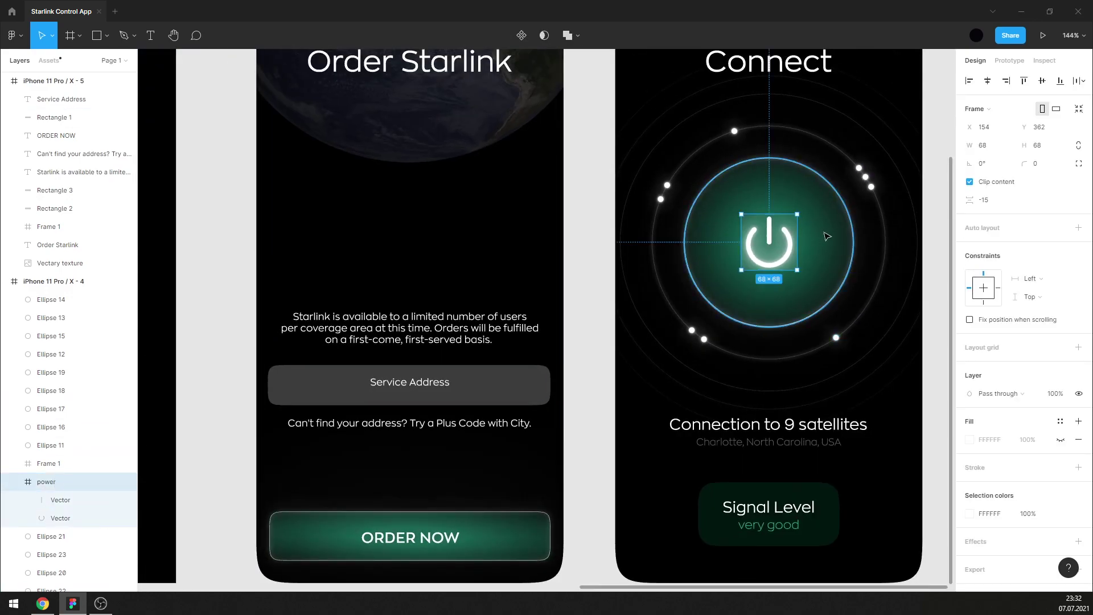
mouse_move(801, 238)
left_mouse_down()
mouse_move(850, 231)
mouse_move(811, 159)
left_mouse_up()
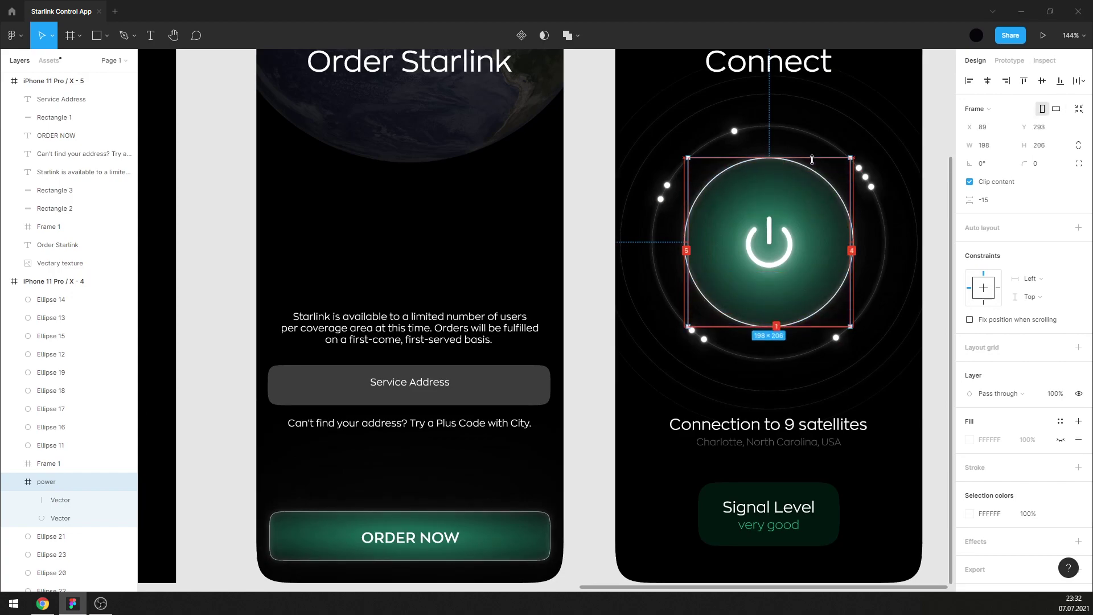
left_click(598, 290)
scroll(607, 288, "down", 5)
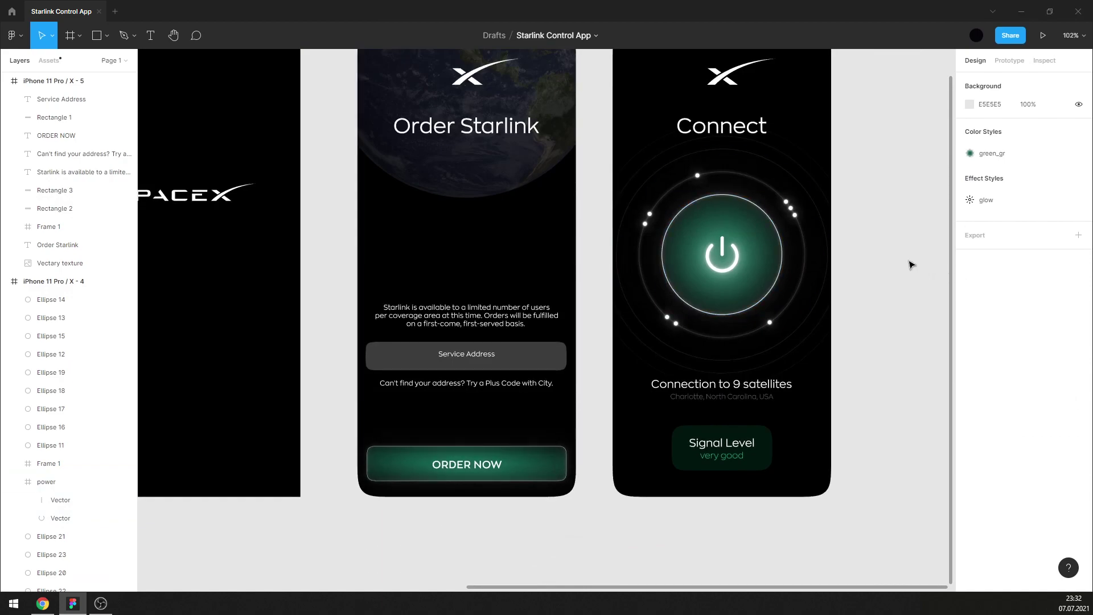
scroll(905, 256, "down", 2)
scroll(683, 228, "up", 5)
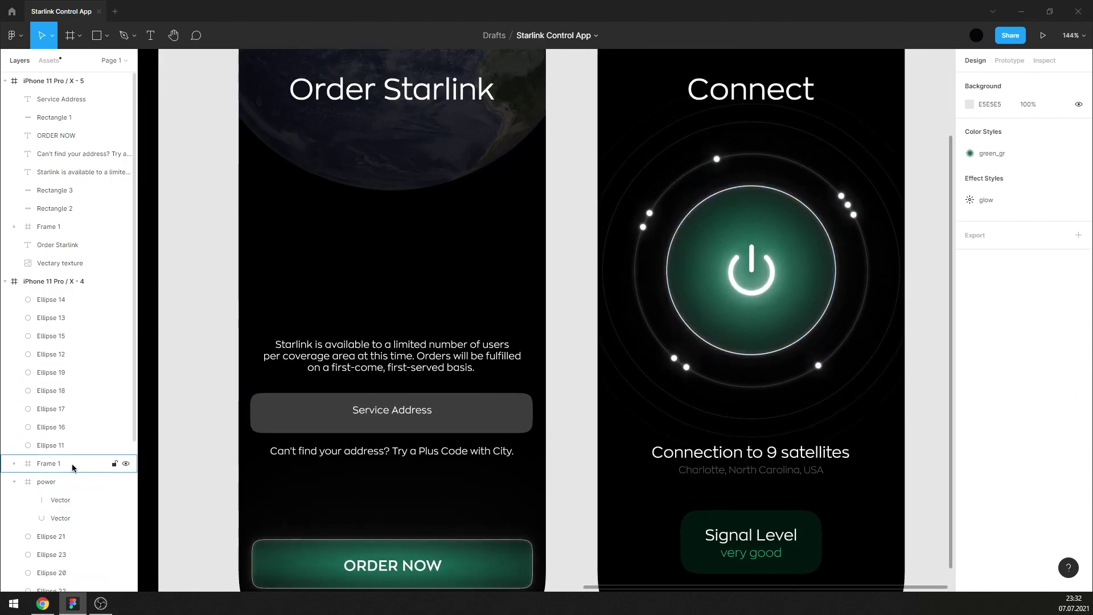
Apply the glow effect style to the power icon's vertical line.
left_click(65, 500)
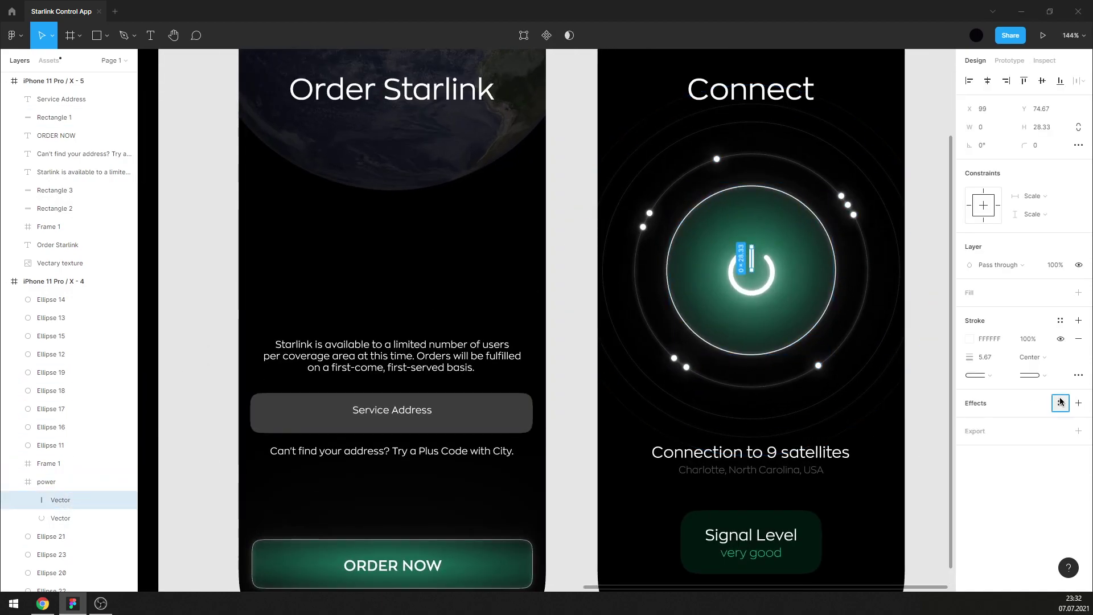
left_click(1059, 402)
left_click(987, 471)
left_click(923, 390)
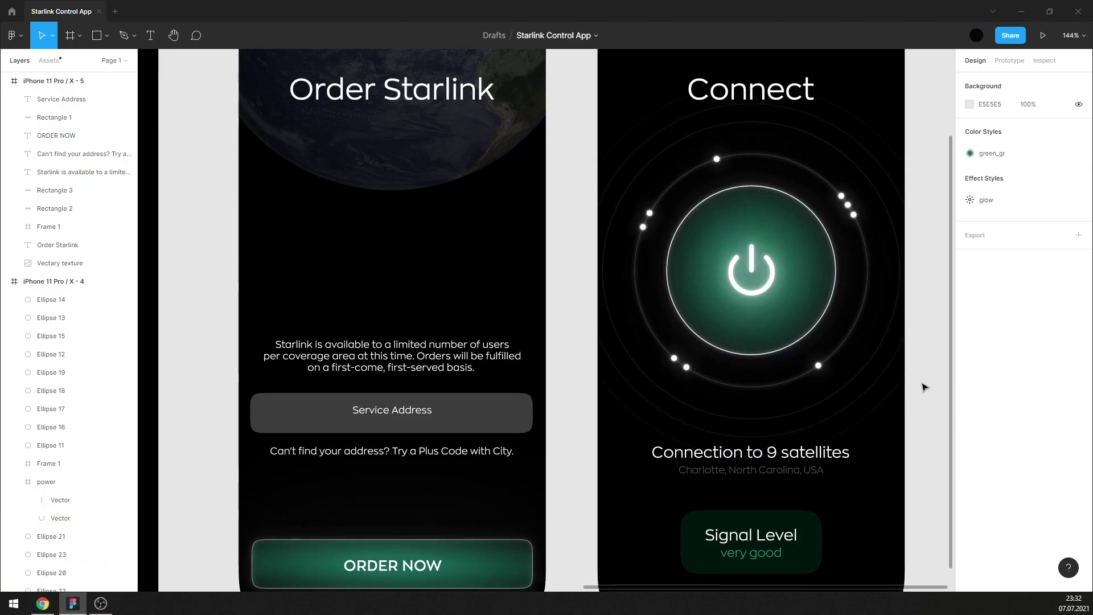
scroll(904, 362, "down", 2)
scroll(849, 340, "down", 2)
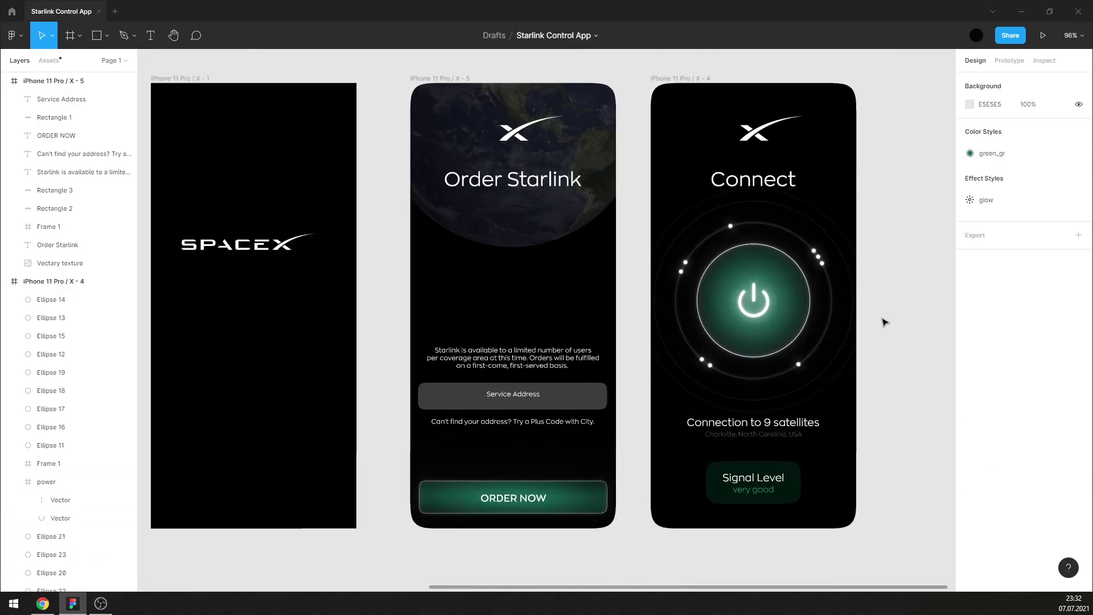
scroll(884, 320, "down", 2)
key("ctrl+z")
left_click(882, 295)
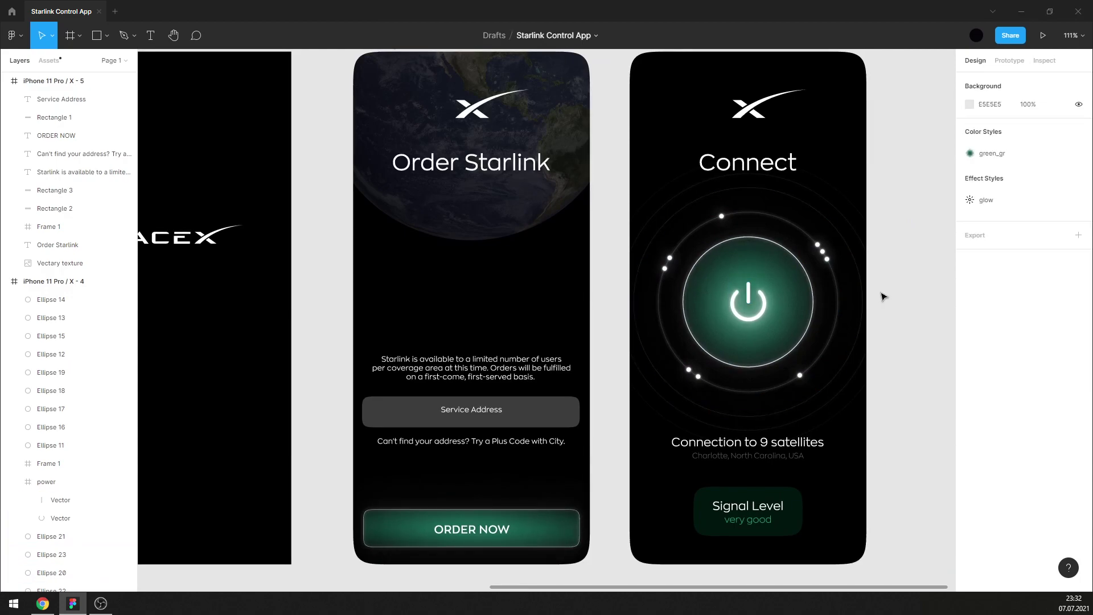
scroll(759, 282, "up", 2)
scroll(759, 282, "up", 2)
scroll(746, 293, "up", 3)
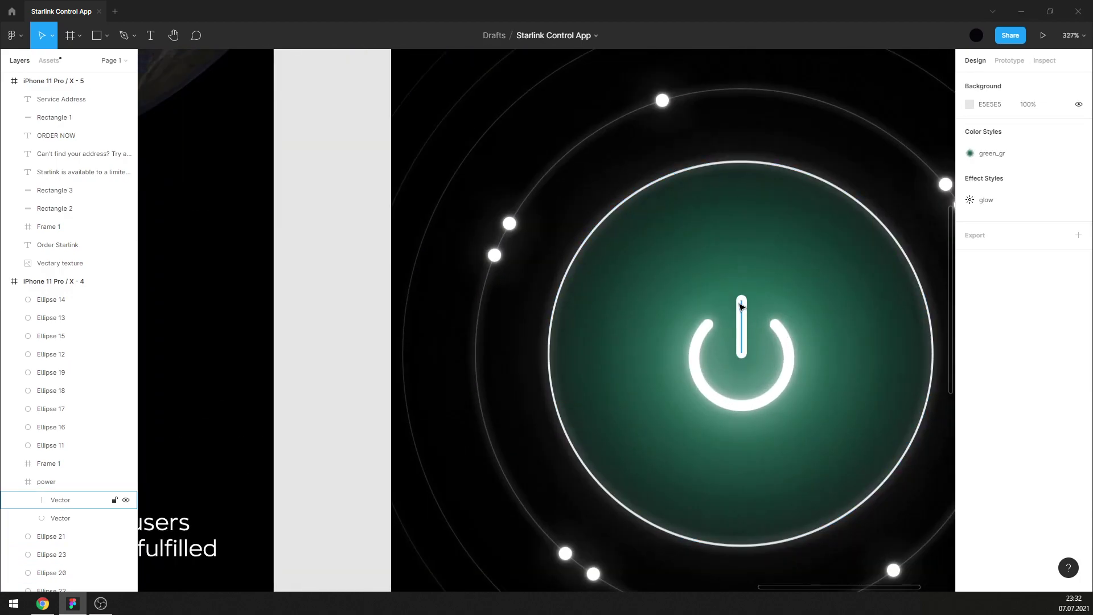
scroll(741, 306, "down", 3)
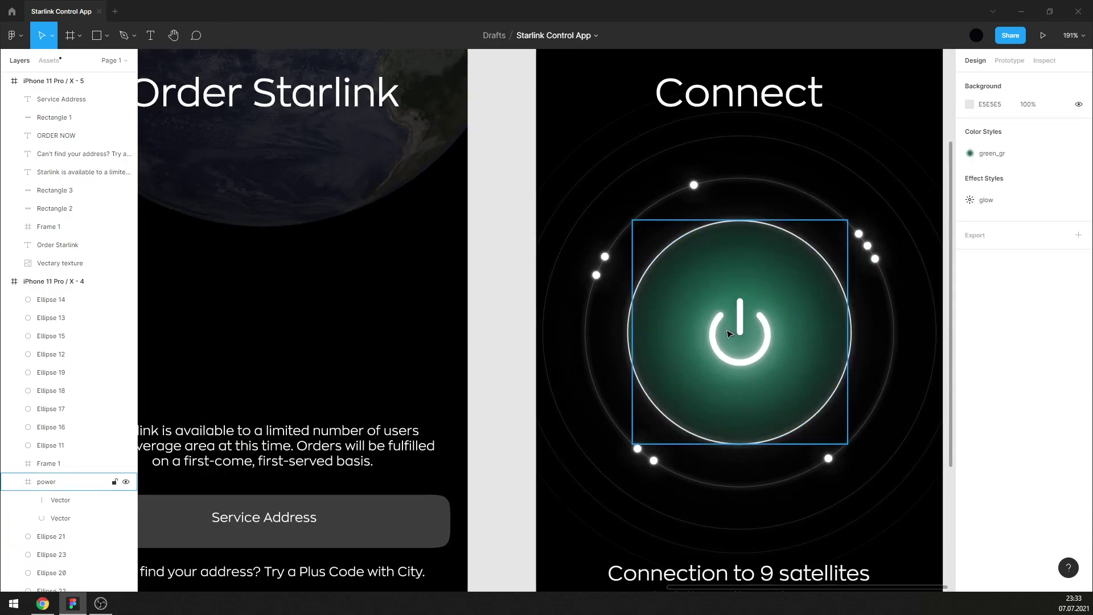
Duplicate the power icon's ring and replace the copy's glow with a drop shadow.
left_click(61, 518)
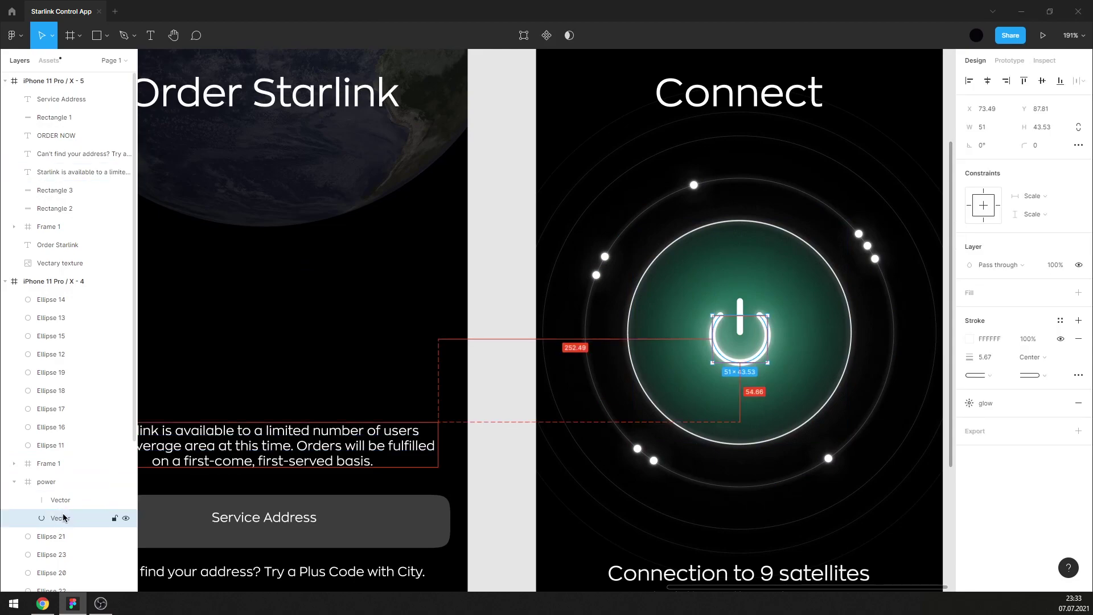
key("ctrl+d")
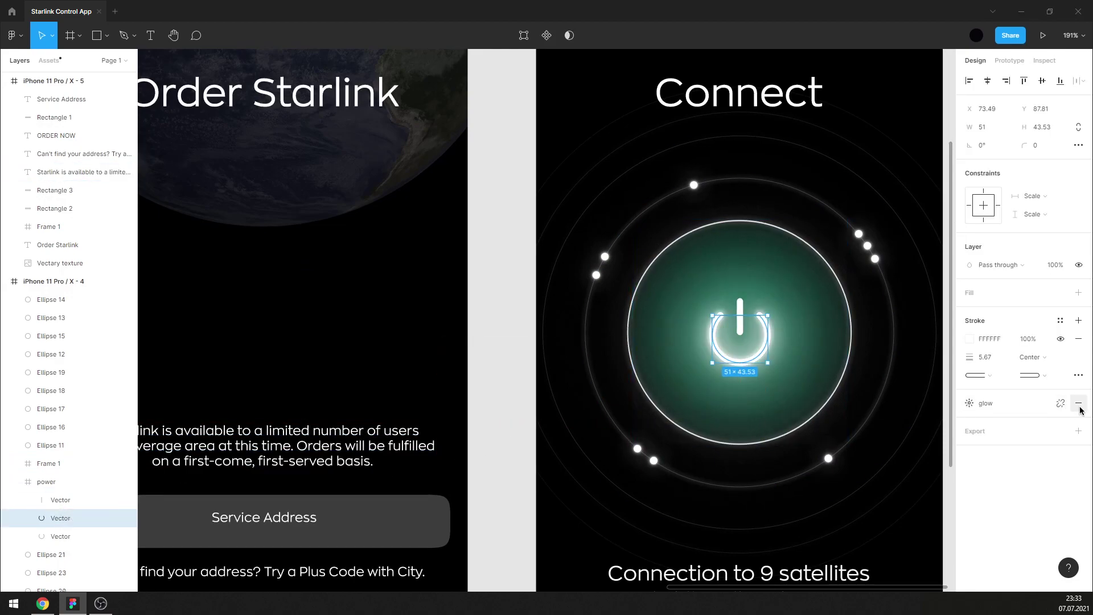
left_click(1079, 404)
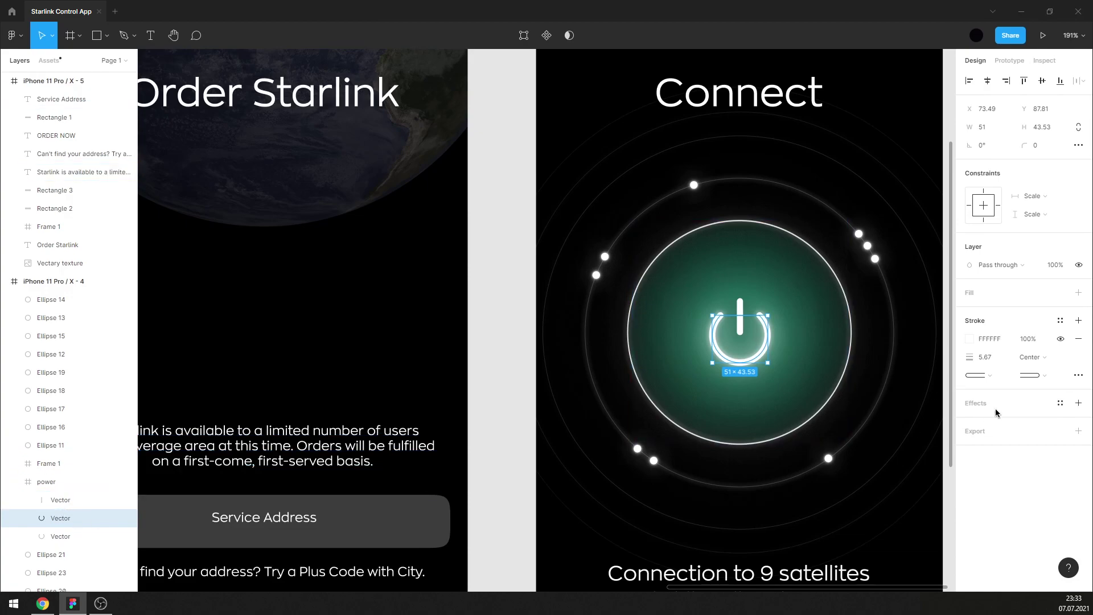
scroll(768, 364, "up", 3)
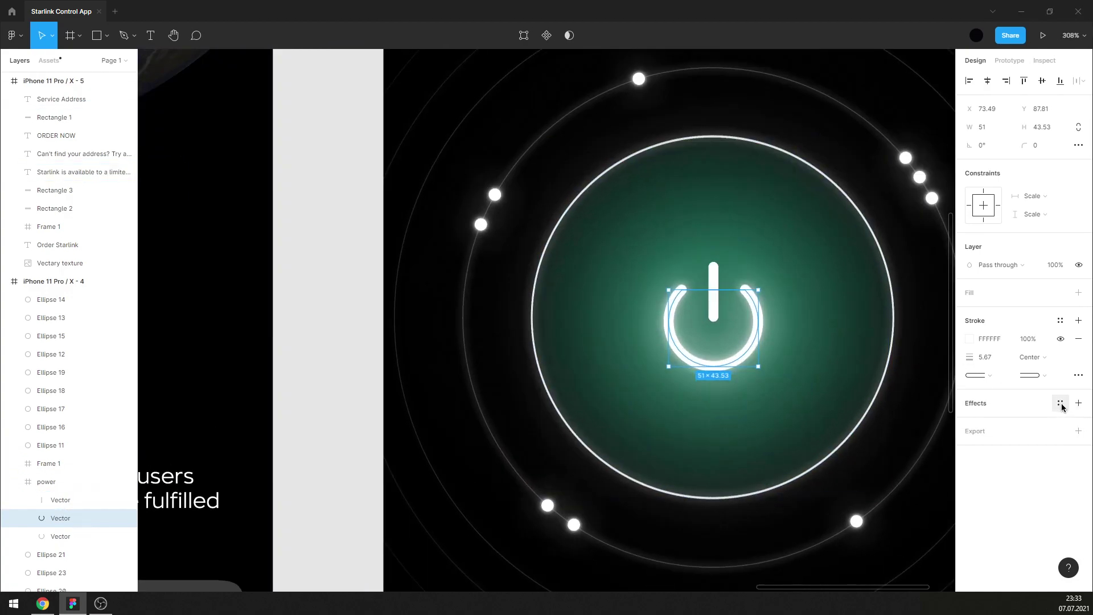
left_click(1059, 403)
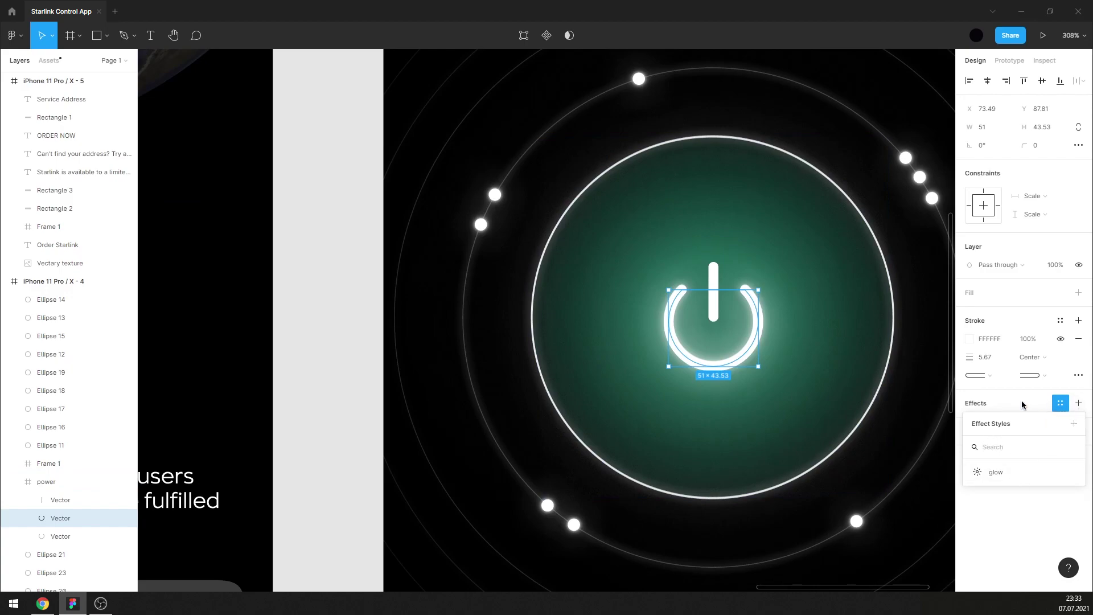
left_click(1029, 545)
left_click(1078, 403)
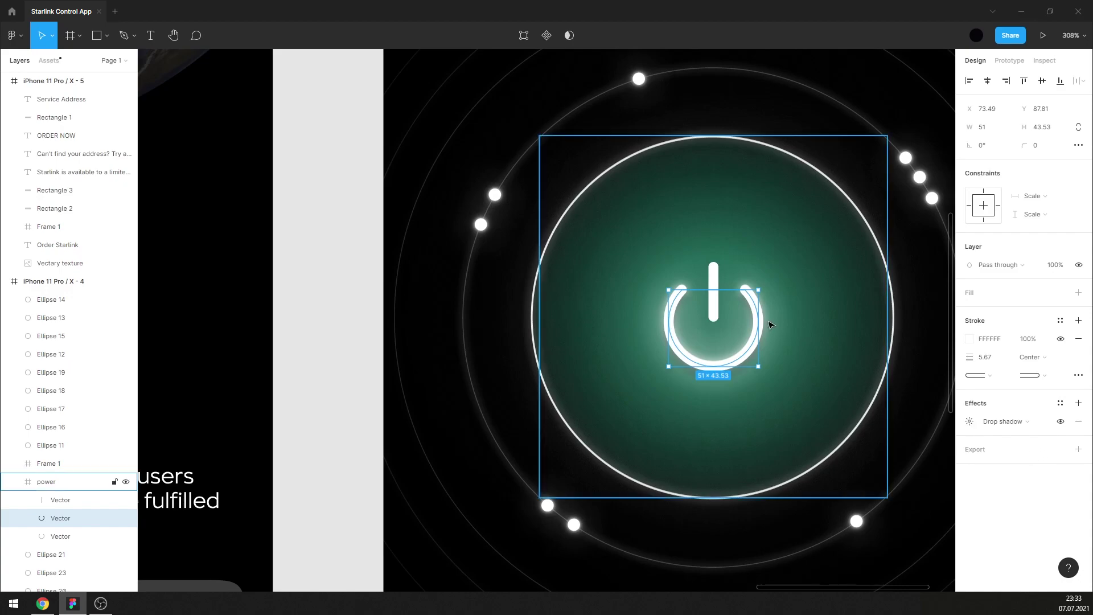
Glow and duplicate the vertical line, detaching the style to keep a single drop shadow.
left_click(713, 287)
left_click(1078, 403)
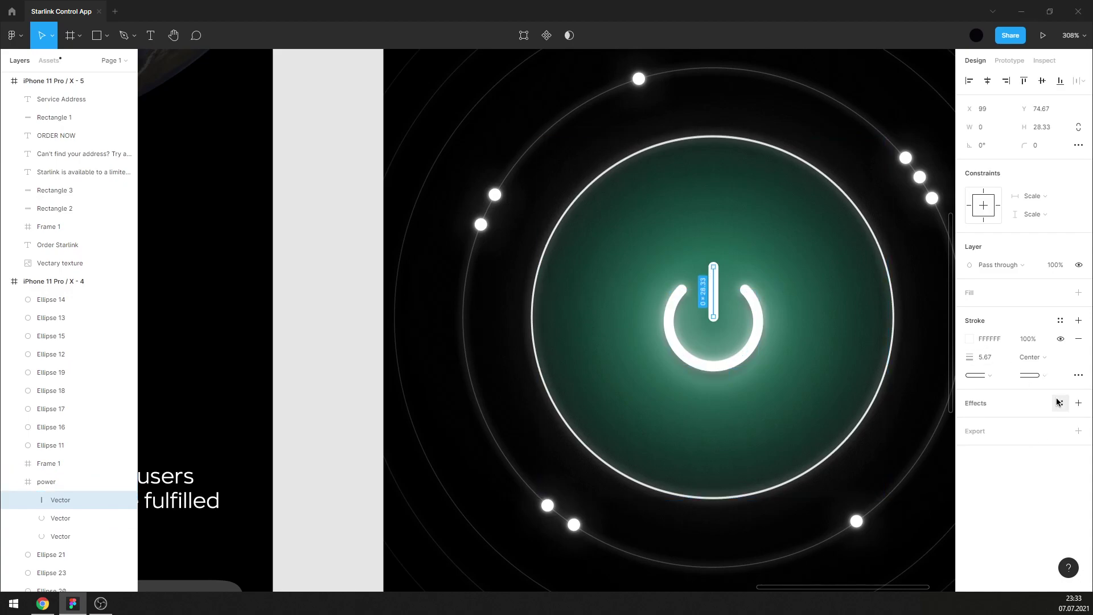
left_click(1044, 477)
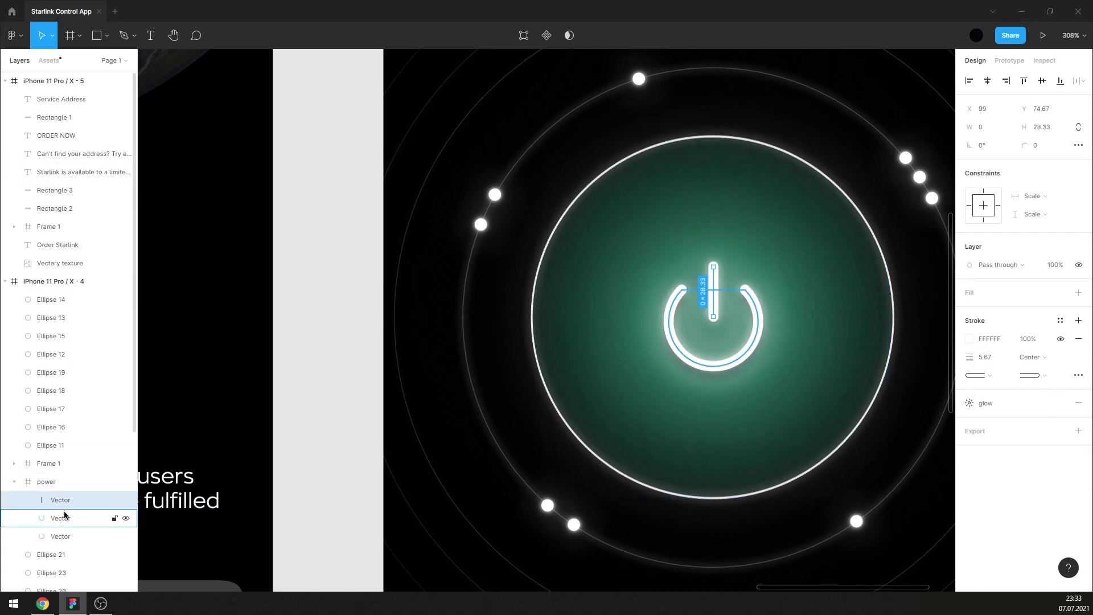
key("ctrl+d")
mouse_move(1016, 403)
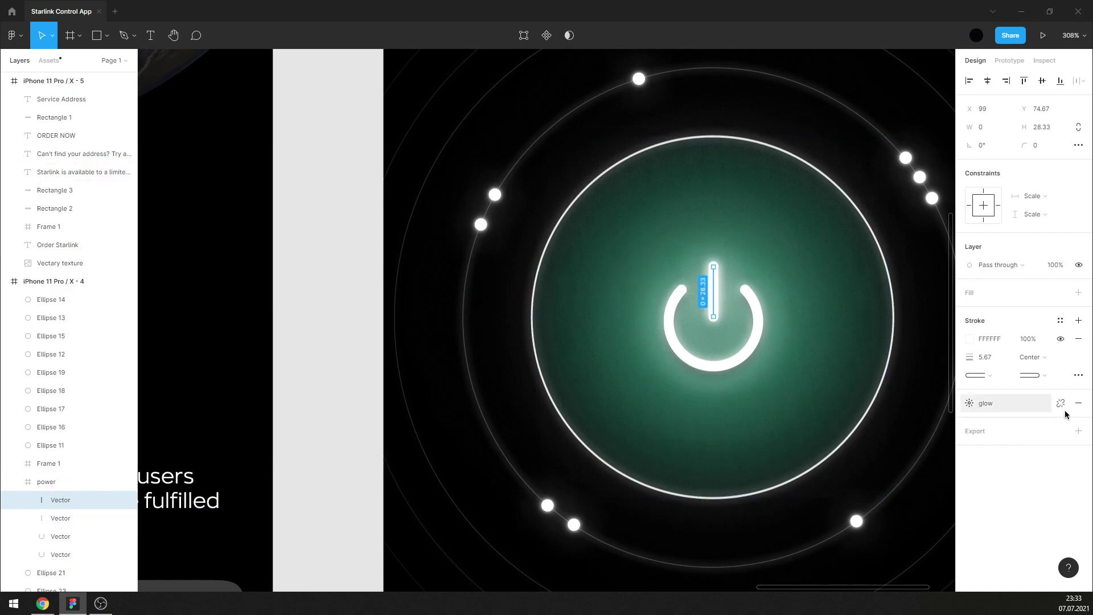
left_click(1061, 404)
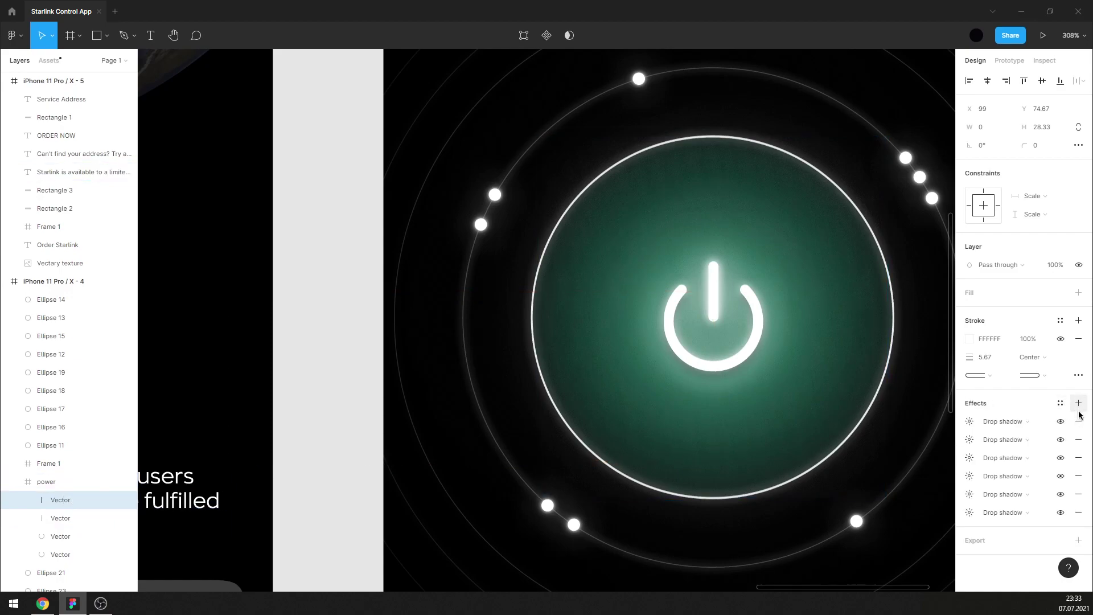
left_click(1079, 421)
left_click(1078, 422)
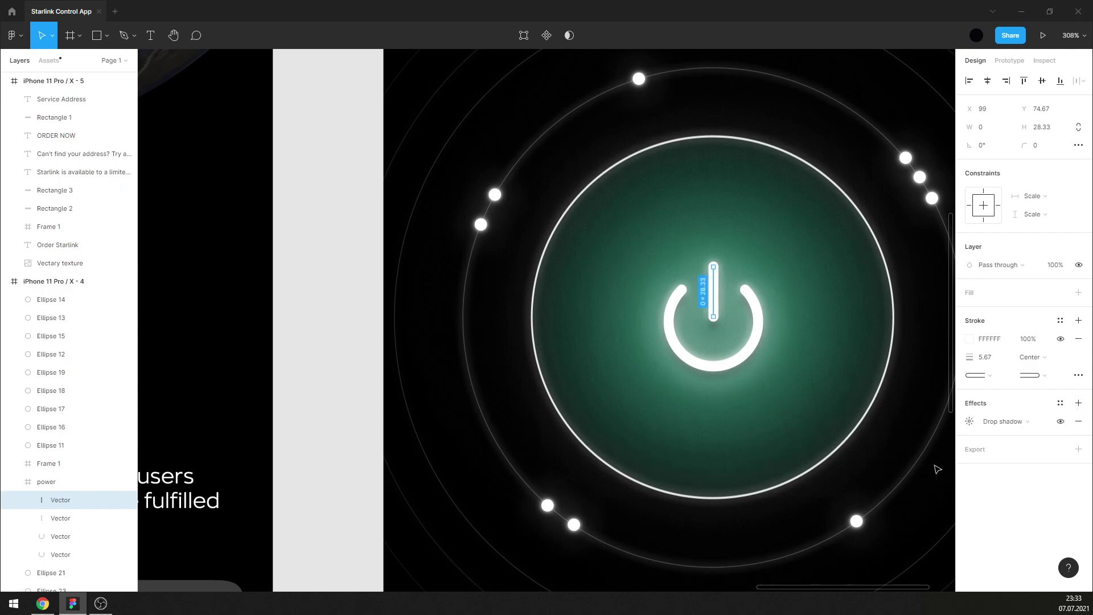
key("Escape")
Reposition the ORDER NOW button's radial gradient stops and rotate it into diagonal bands.
scroll(633, 387, "down", 3)
left_click(914, 310)
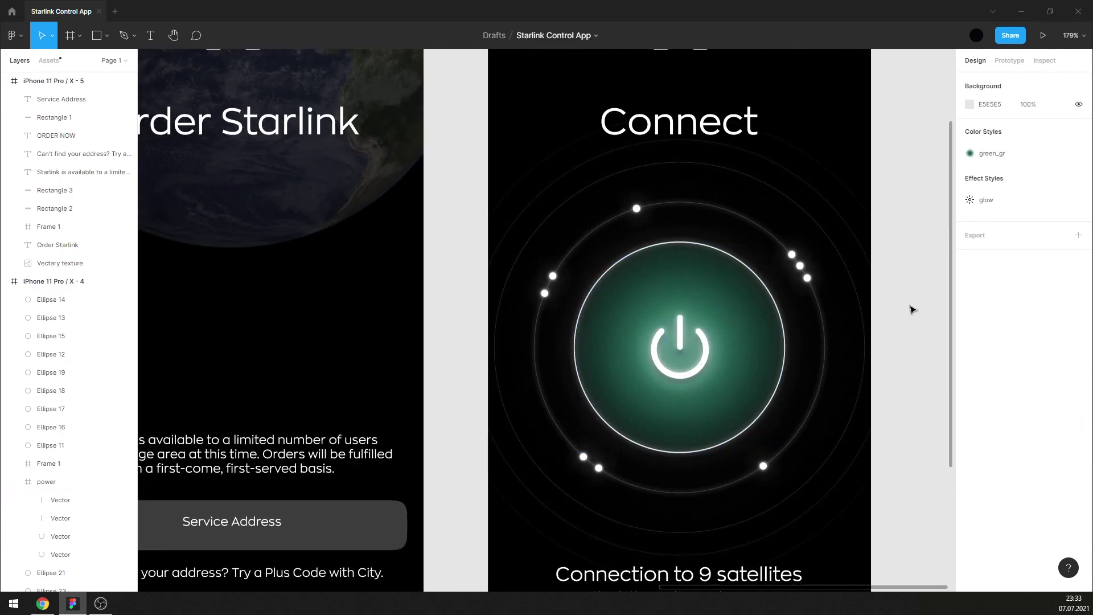
scroll(911, 309, "down", 3)
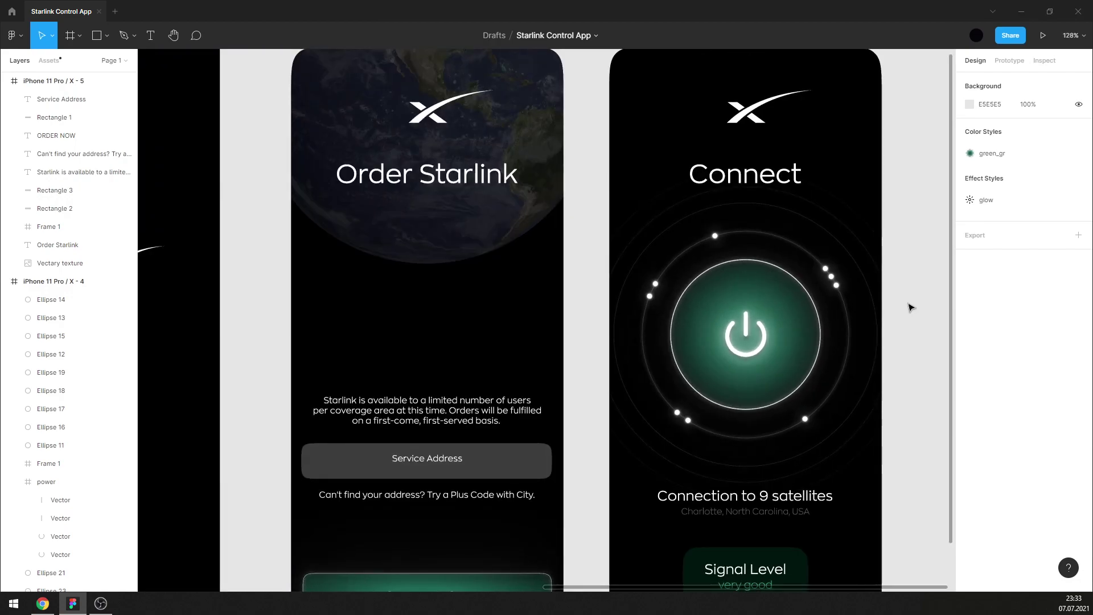
scroll(911, 306, "down", 1)
scroll(888, 319, "down", 1)
scroll(845, 340, "up", 3)
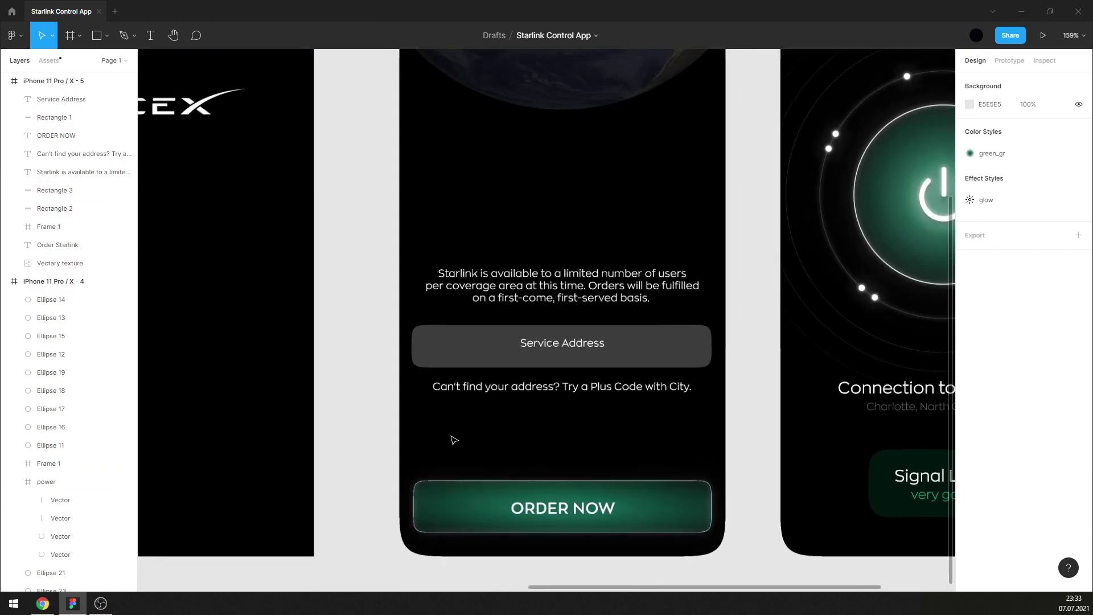
scroll(451, 439, "down", 2)
scroll(588, 459, "up", 3)
left_click(588, 458)
scroll(436, 408, "down", 2)
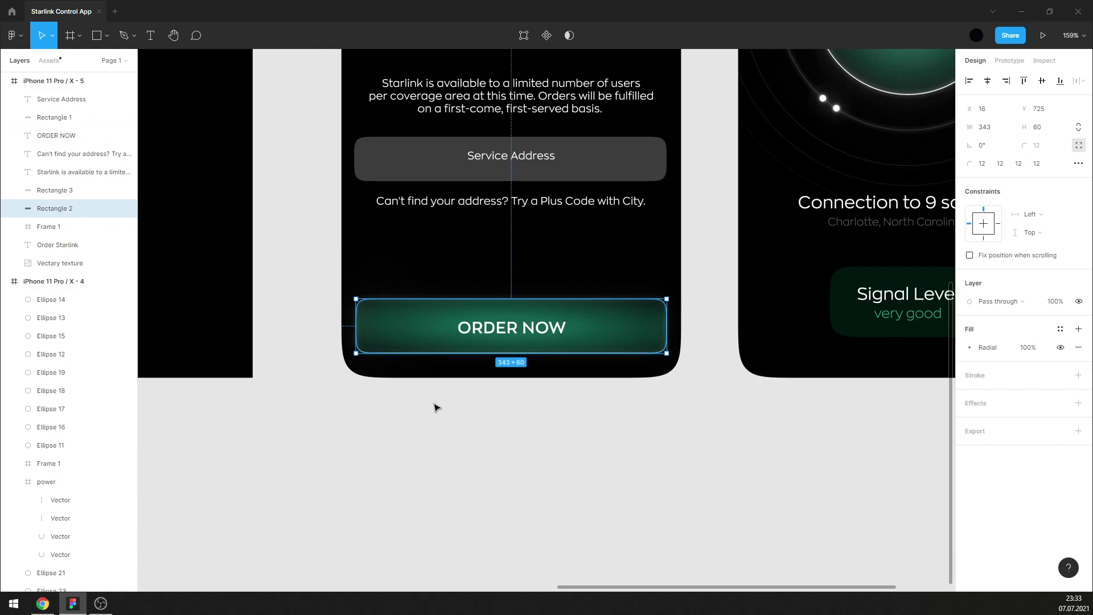
left_click(969, 347)
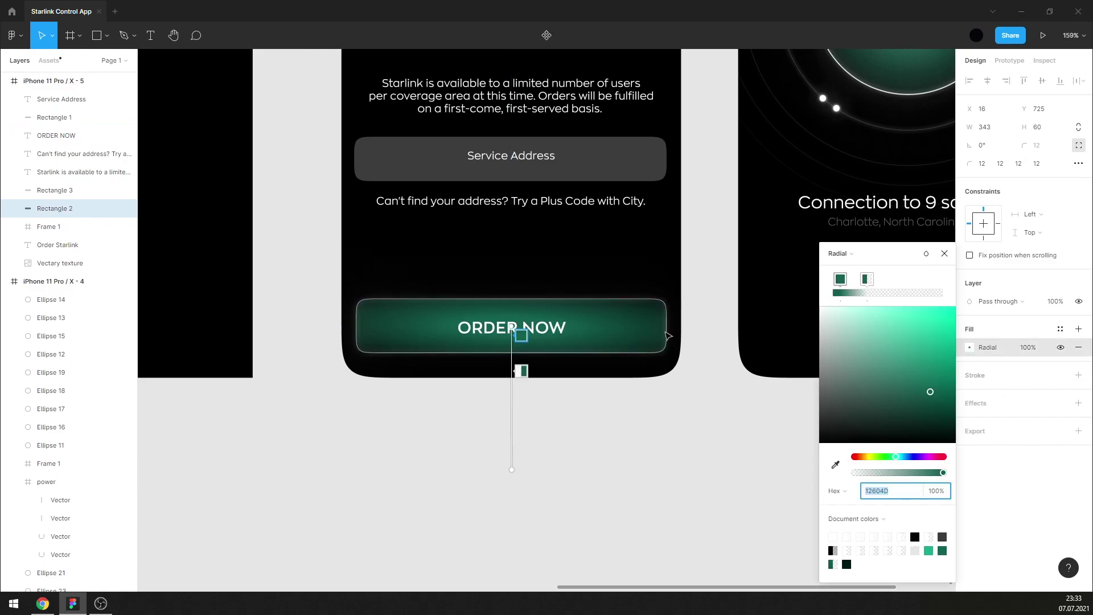
left_click_drag(516, 365, 521, 392)
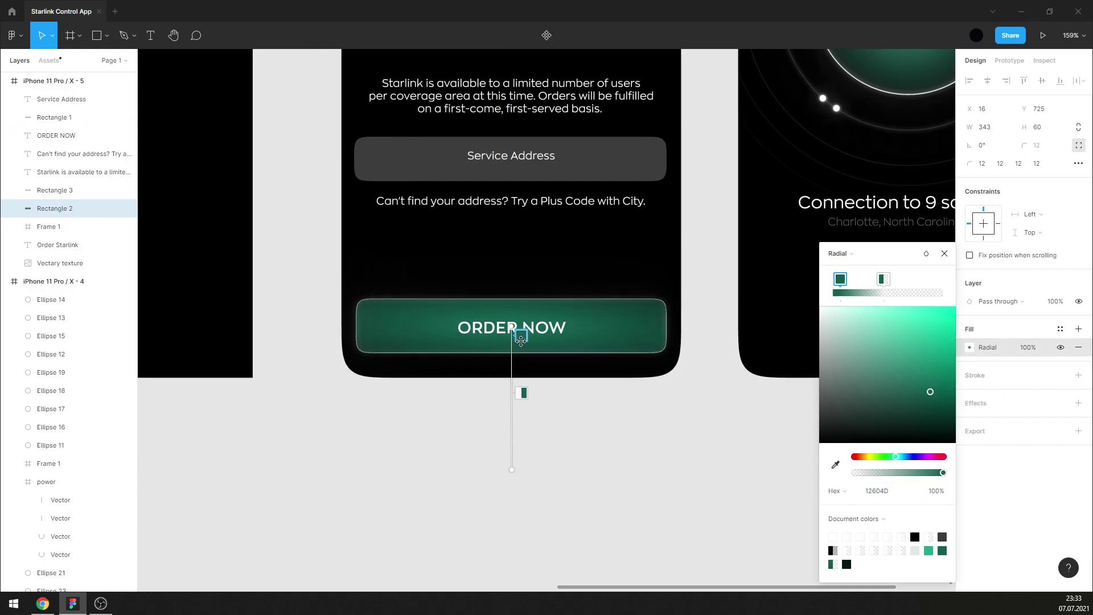
left_click_drag(520, 335, 519, 348)
left_click_drag(522, 393, 520, 367)
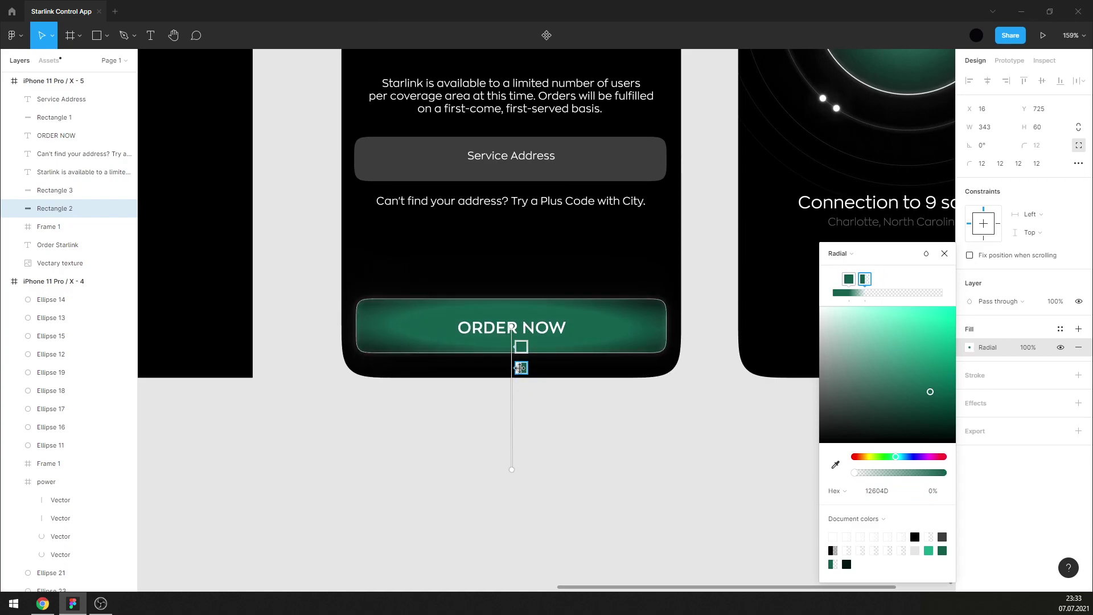
left_click_drag(509, 469, 421, 504)
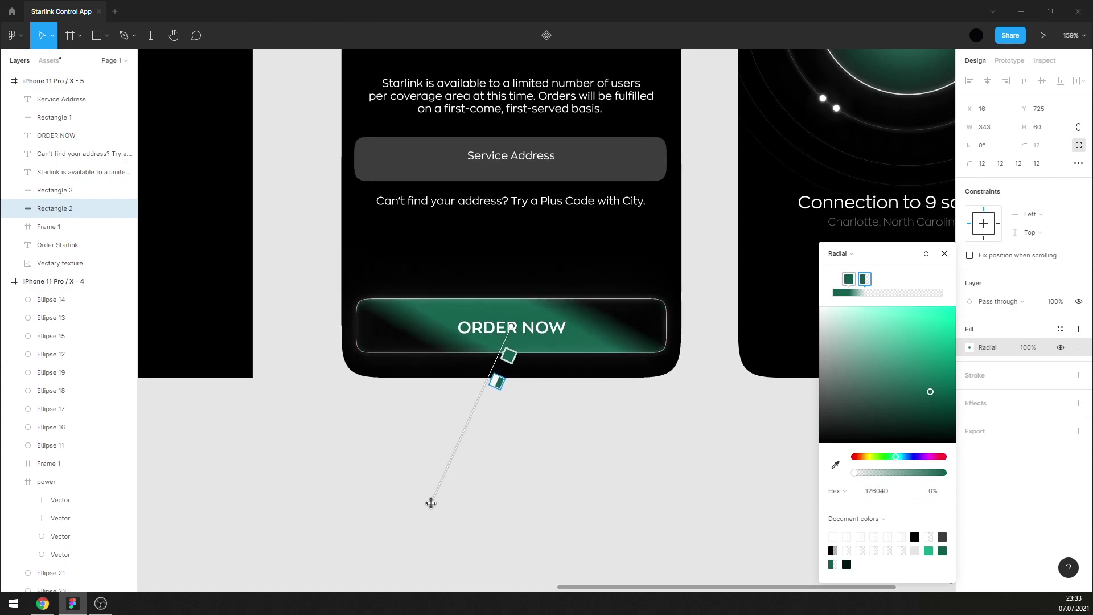
left_click_drag(498, 377, 463, 433)
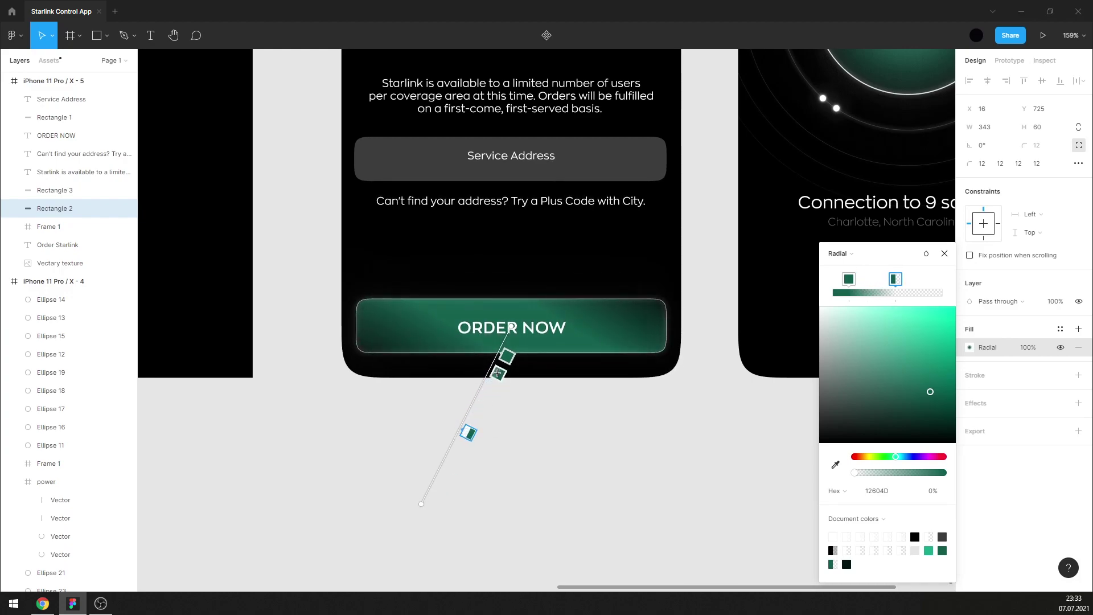
left_click_drag(421, 504, 433, 506)
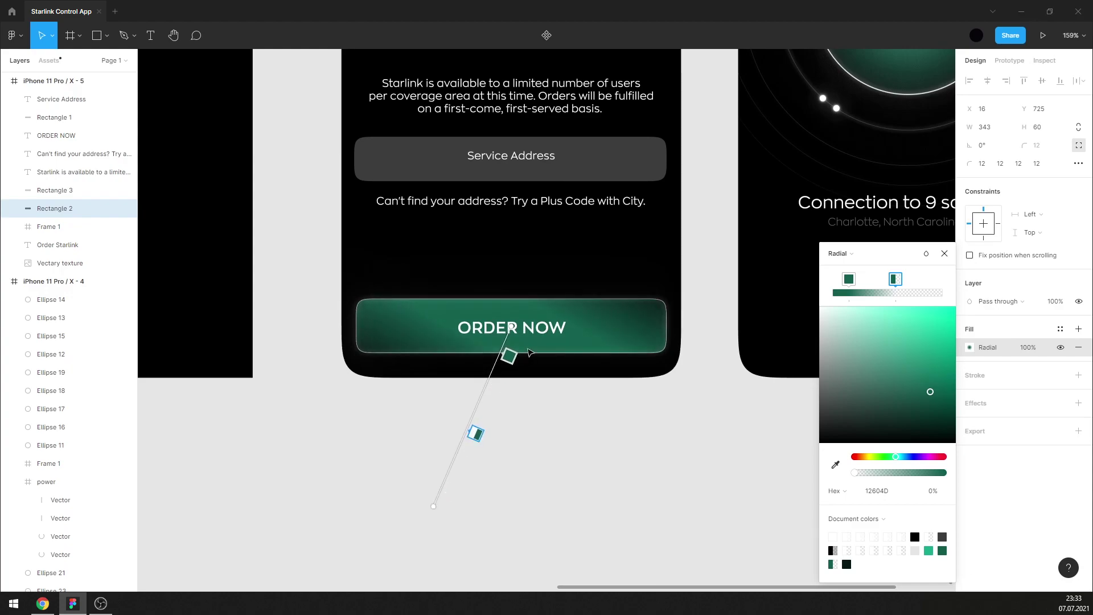
Add a brighter, opaque green gradient stop near the top of the button.
left_click(519, 342)
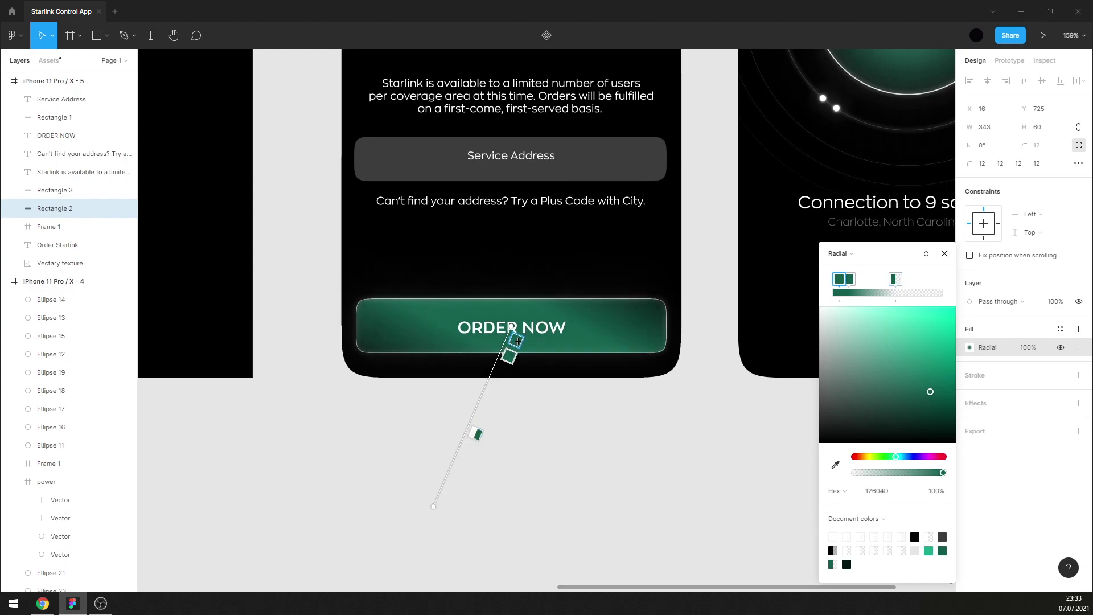
left_click_drag(921, 386, 931, 377)
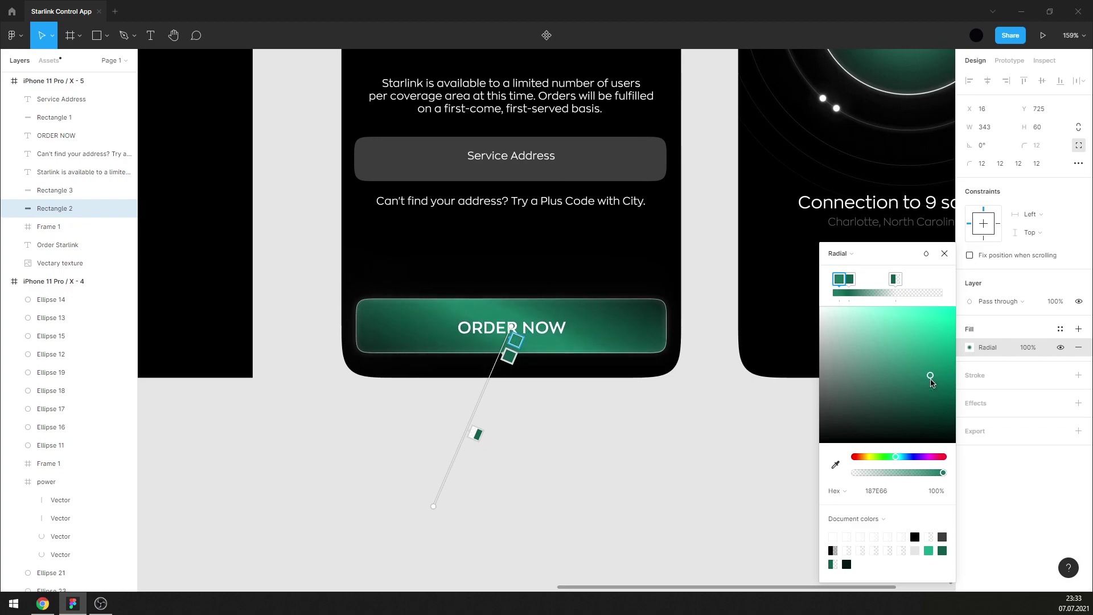
mouse_move(511, 357)
left_mouse_down()
mouse_move(519, 331)
mouse_move(514, 353)
left_mouse_up()
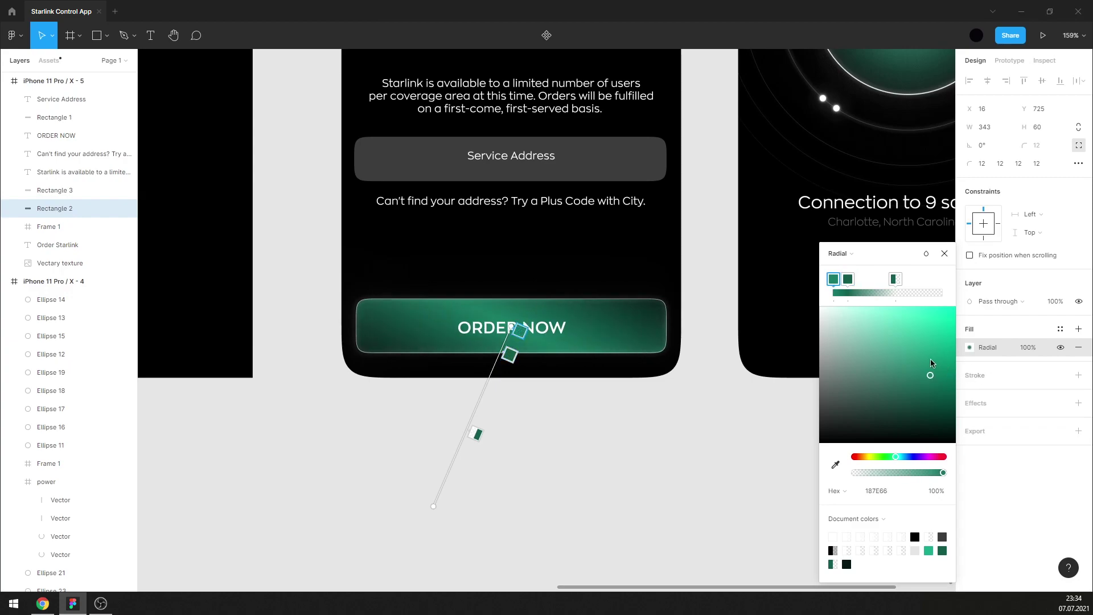
left_click_drag(931, 363, 931, 368)
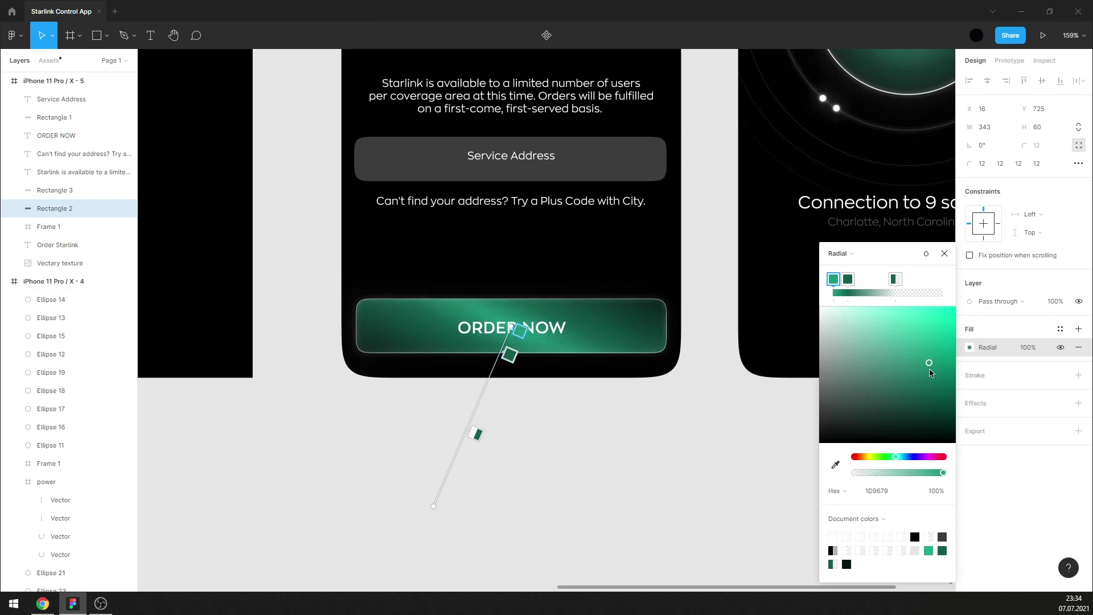
Give the ORDER NOW button a uniform corner radius of 16.
left_click(945, 253)
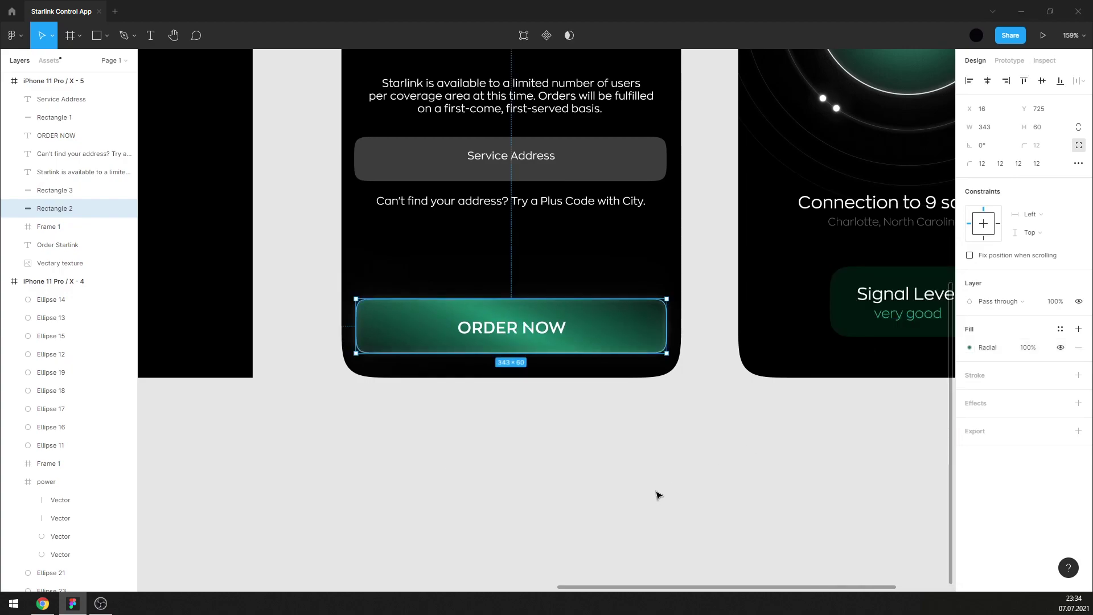
left_click(654, 495)
scroll(630, 454, "down", 5)
scroll(617, 456, "up", 1)
scroll(600, 435, "up", 3)
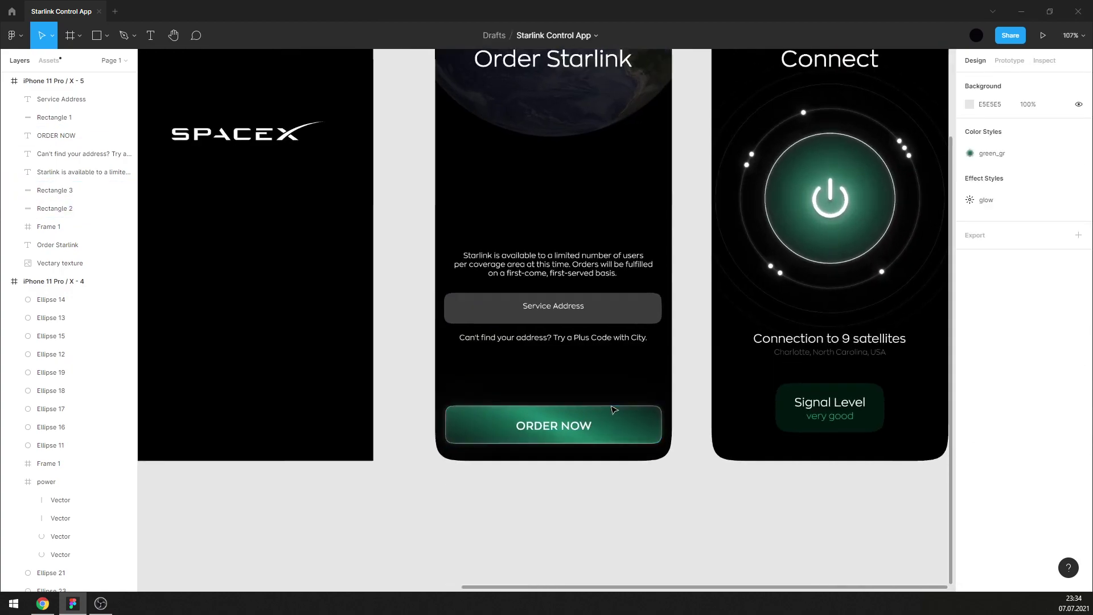
left_click(601, 432)
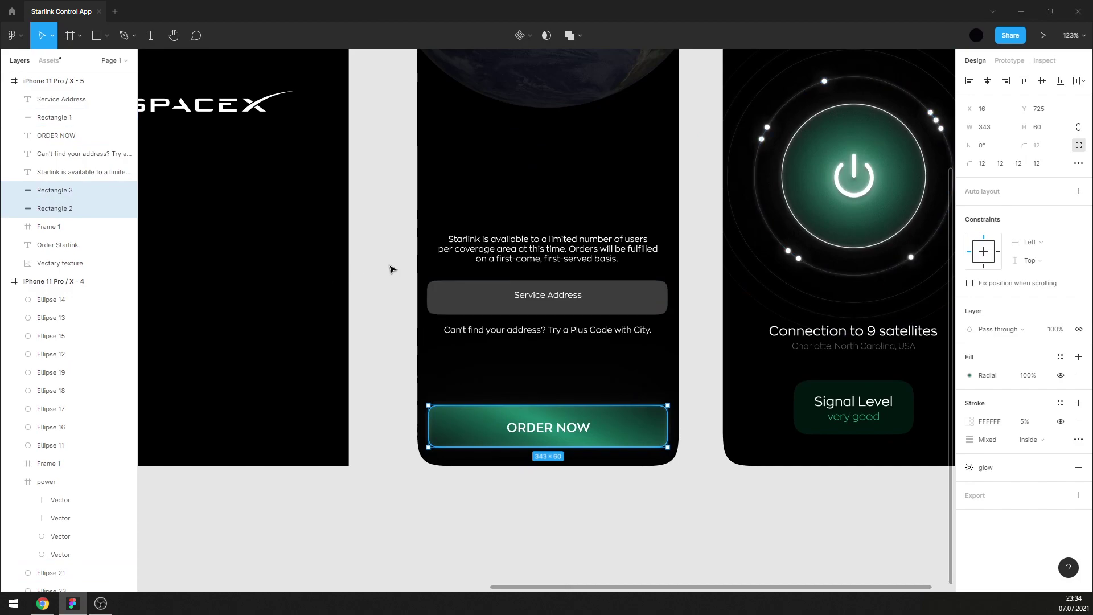
left_click(1078, 145)
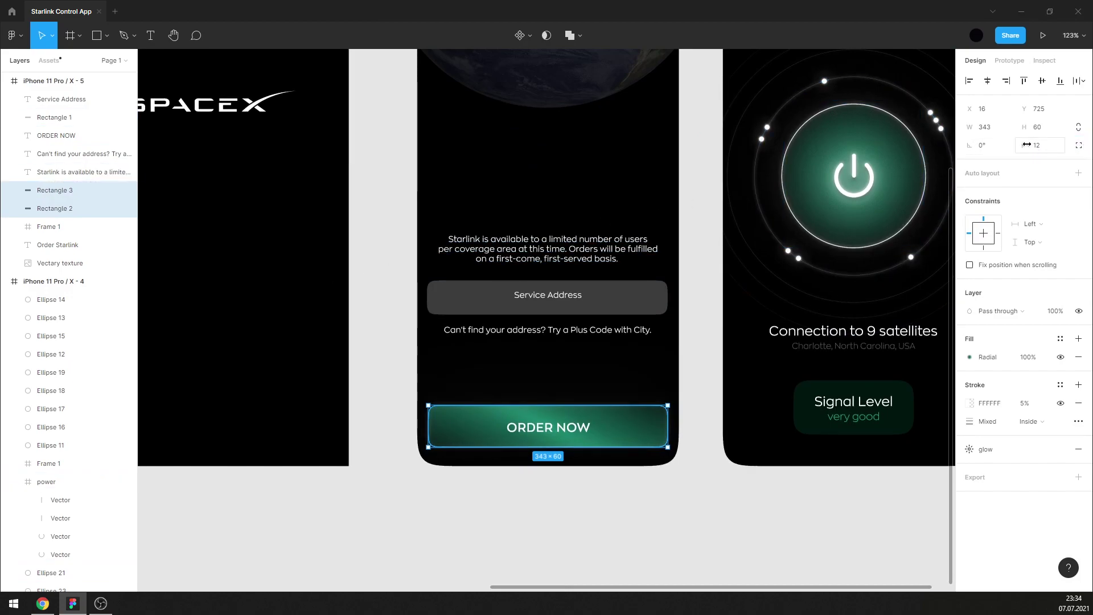
left_click(1038, 147)
type("17")
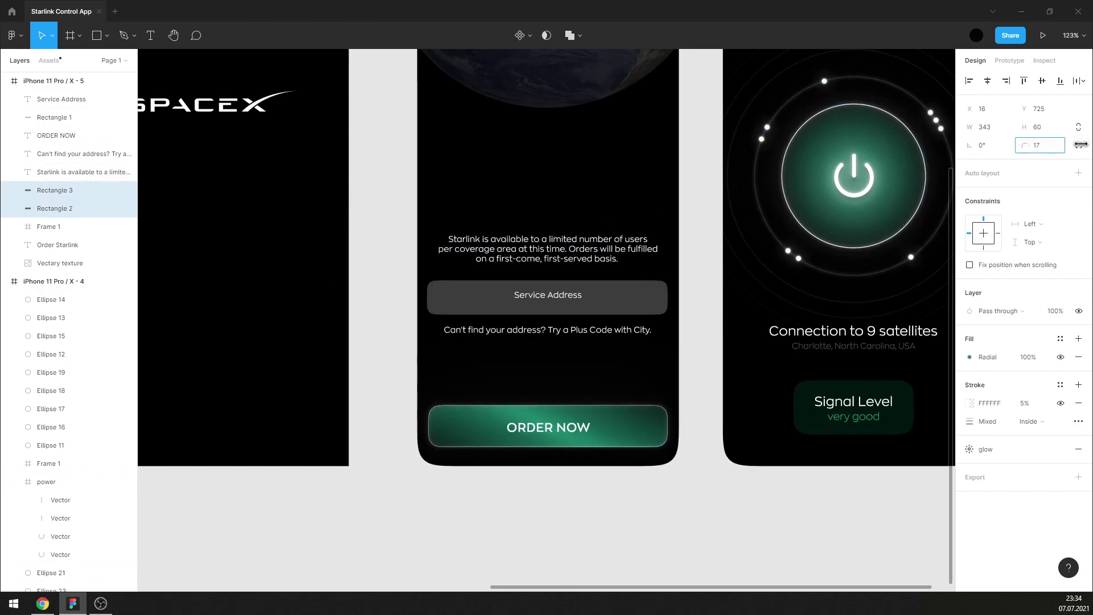
left_click_drag(1081, 145, 1074, 144)
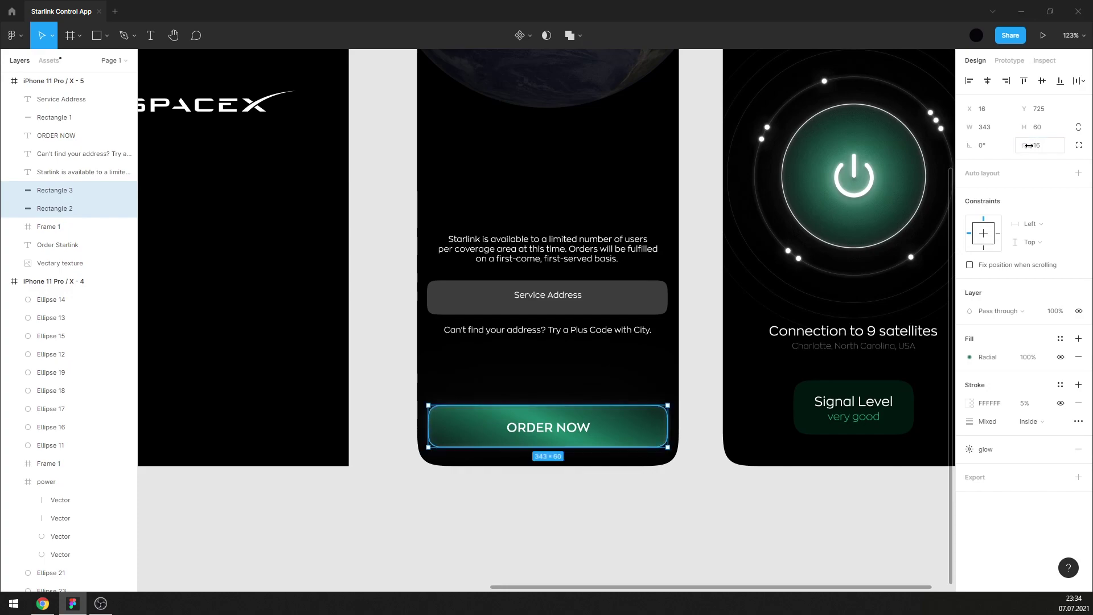
left_click(695, 338)
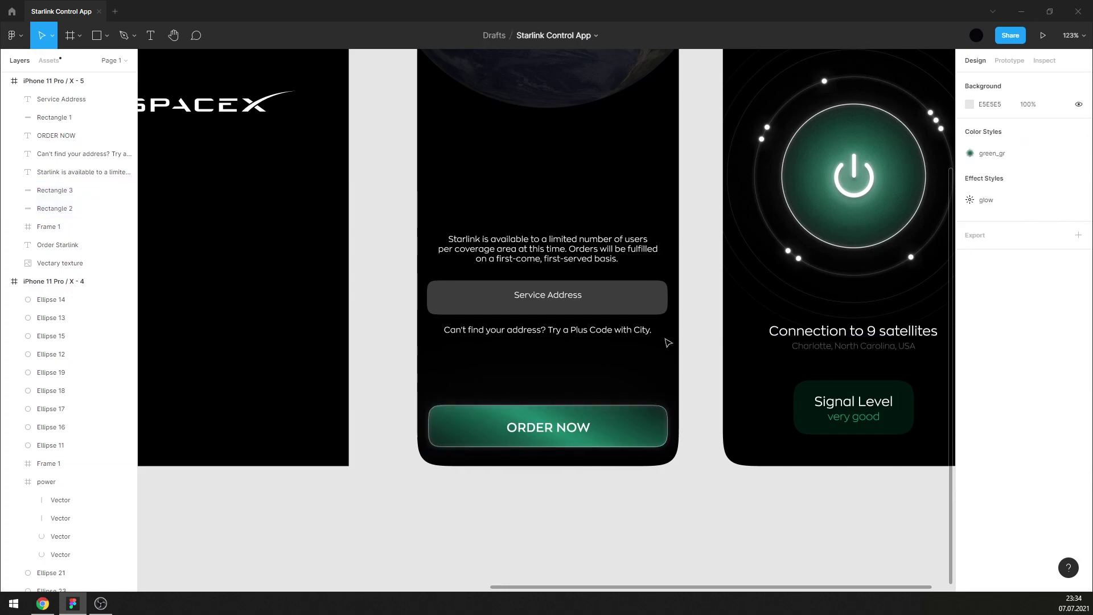
Set the button label to size 17 and retype it as 'Order Now' in title case.
left_click(554, 430)
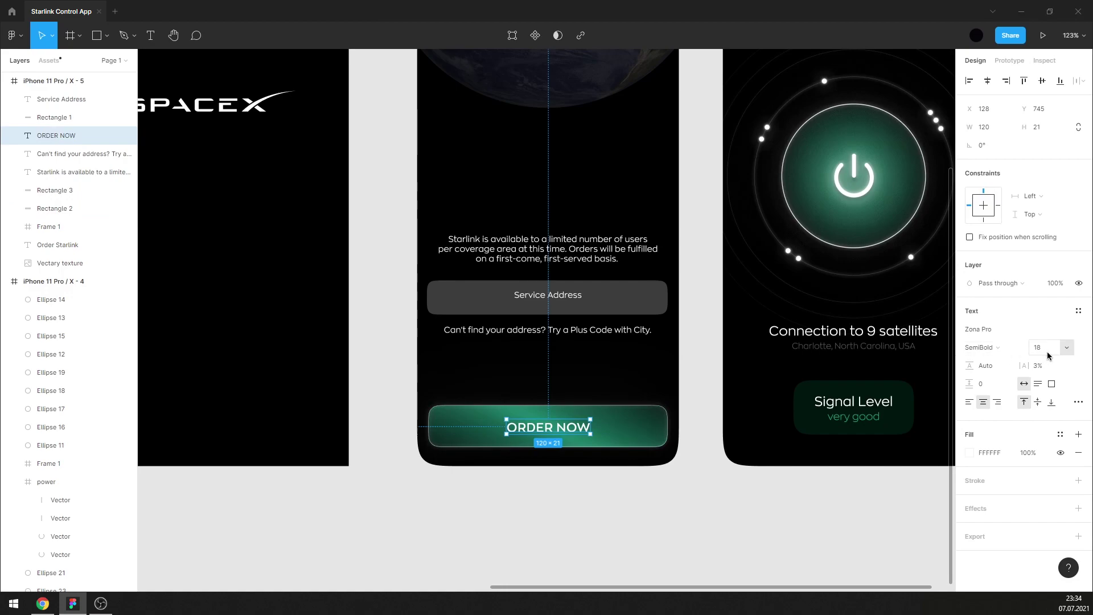
type("17")
key("Return")
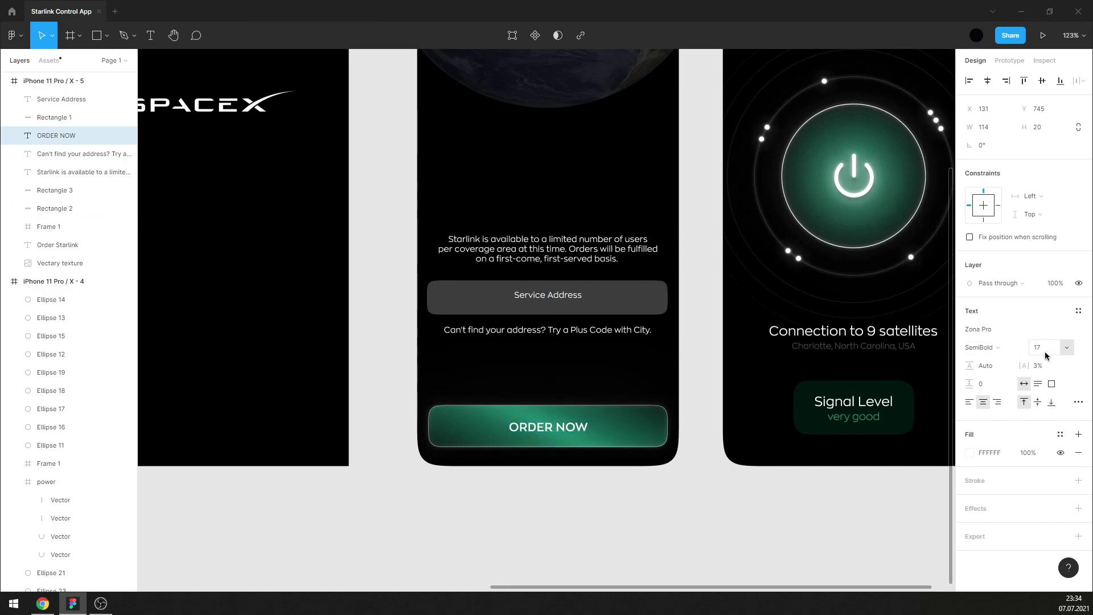
double_click(534, 428)
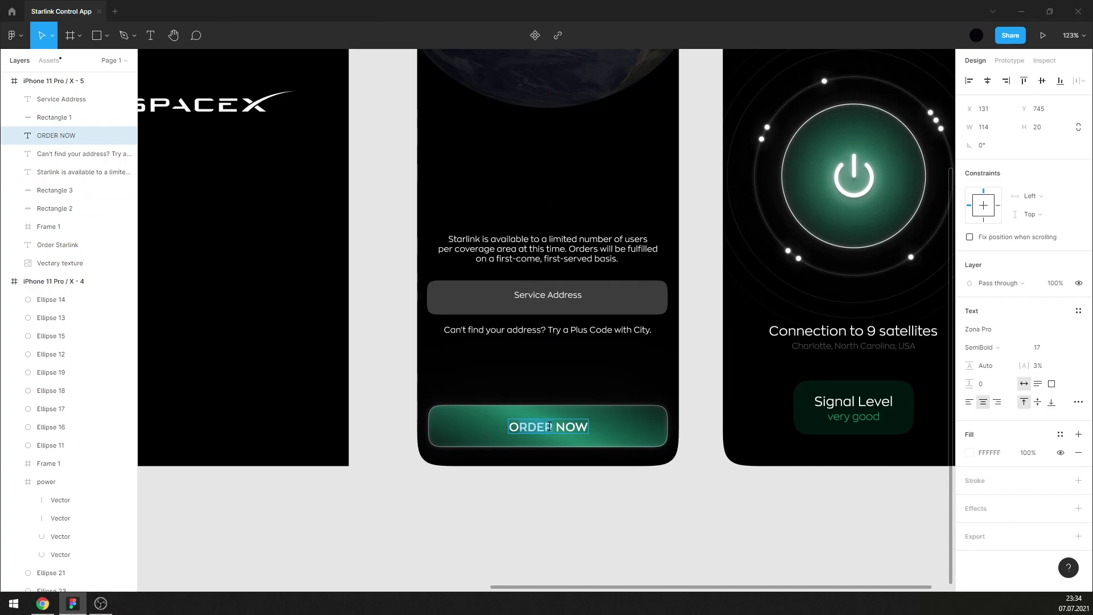
type("Orf")
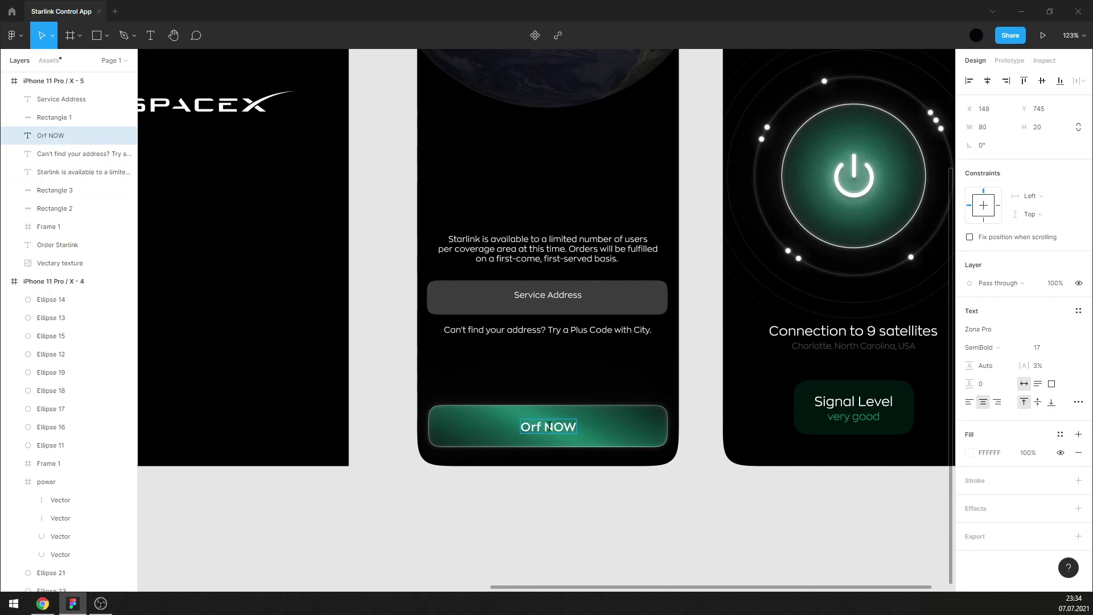
key("BackSpace")
type("der N")
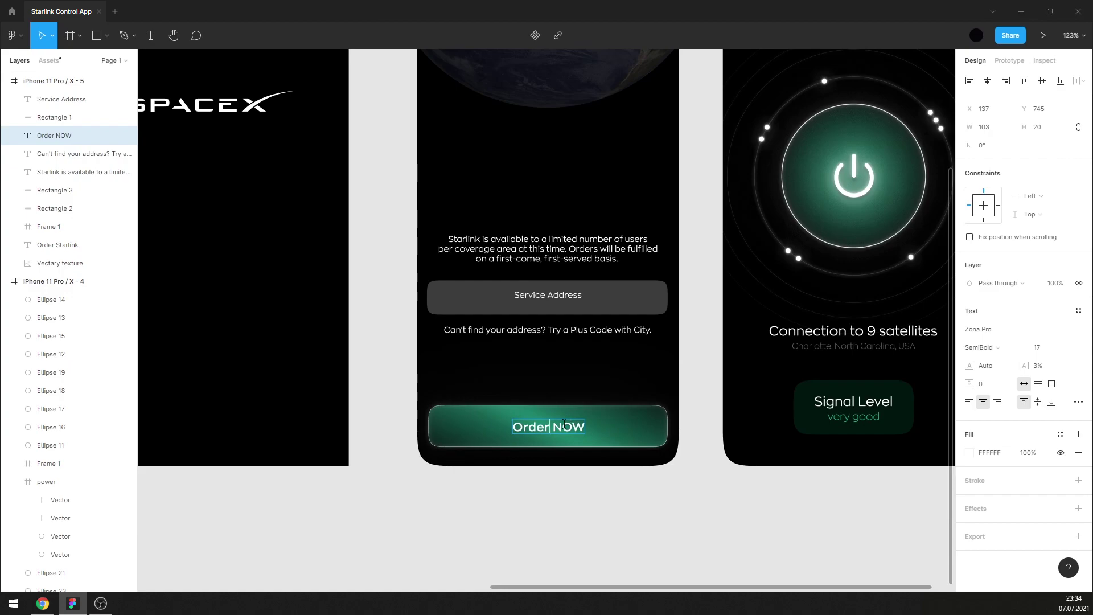
type("ow")
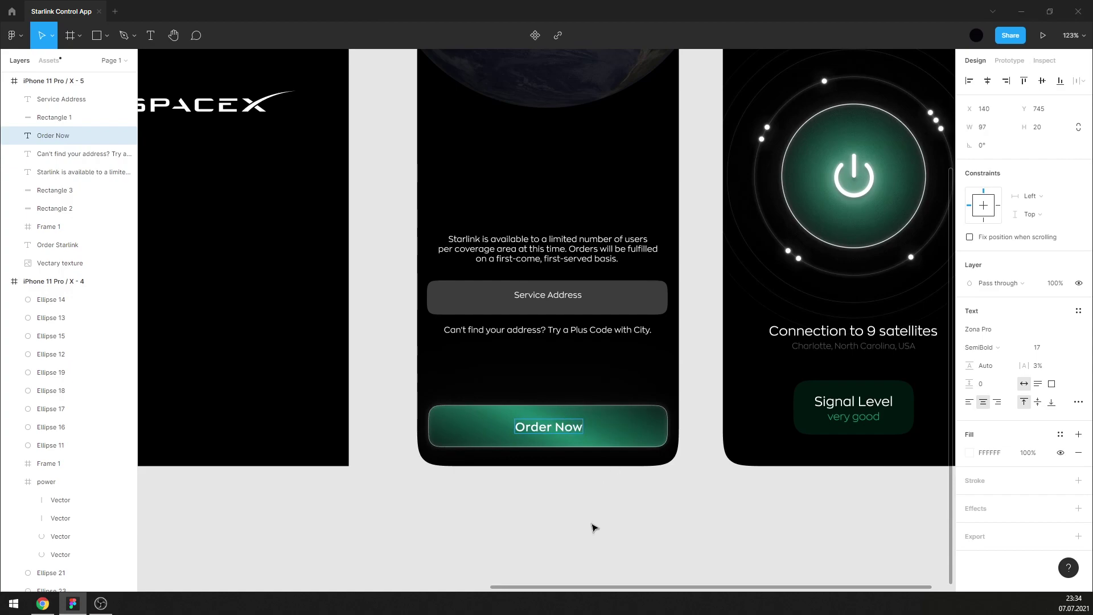
left_click(595, 527)
left_click(548, 427)
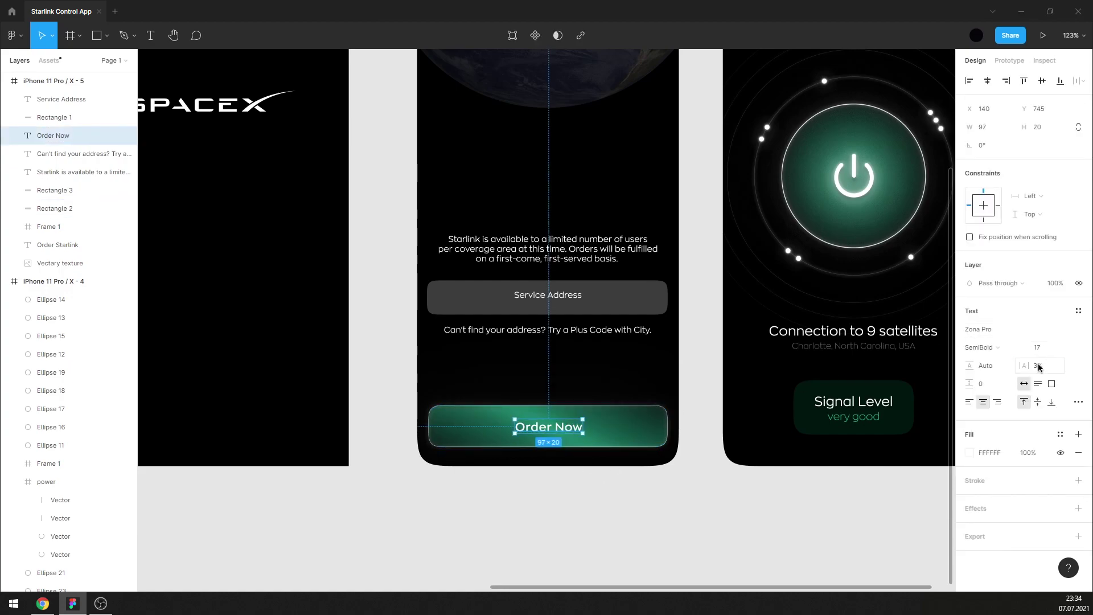
type("0")
left_click(725, 508)
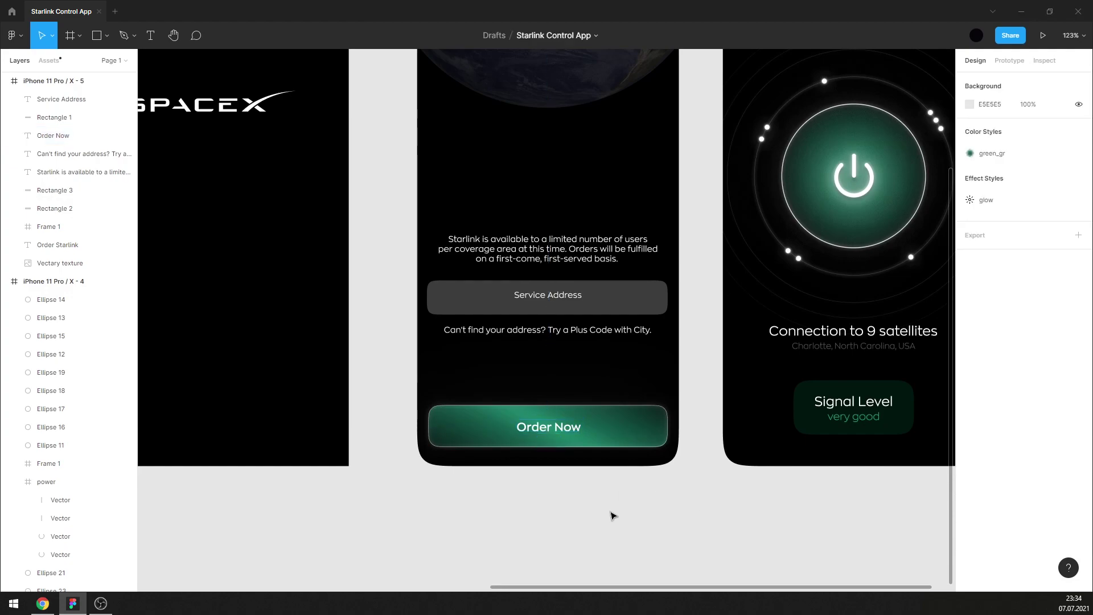
scroll(612, 515, "up", 1)
scroll(598, 522, "up", 1)
scroll(594, 456, "up", 1)
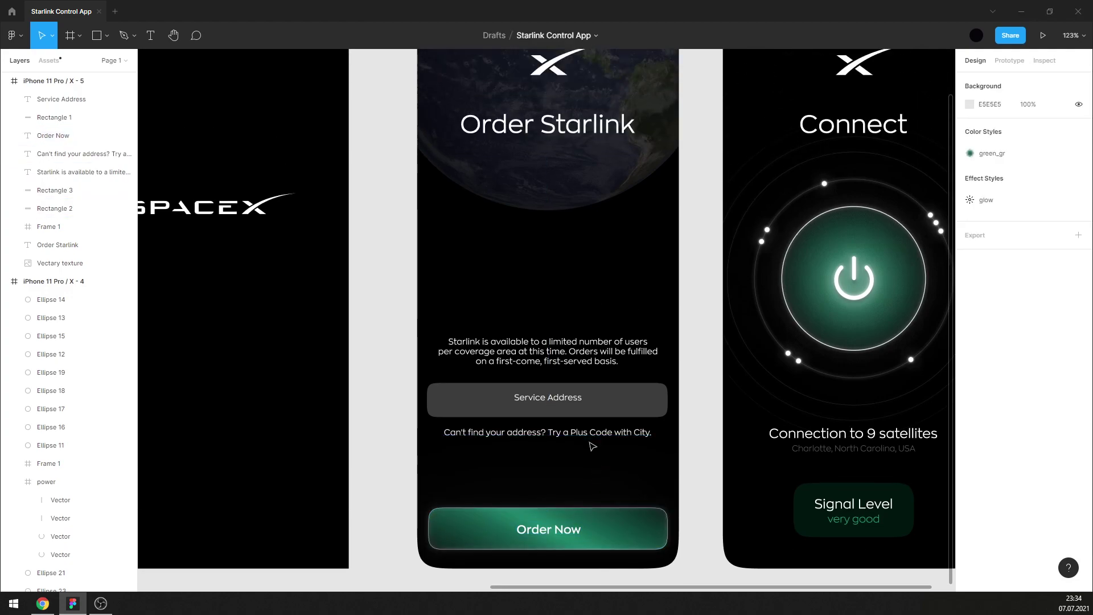
Change the Charlotte, North Carolina, USA location text from Light to Regular weight.
left_click(816, 451)
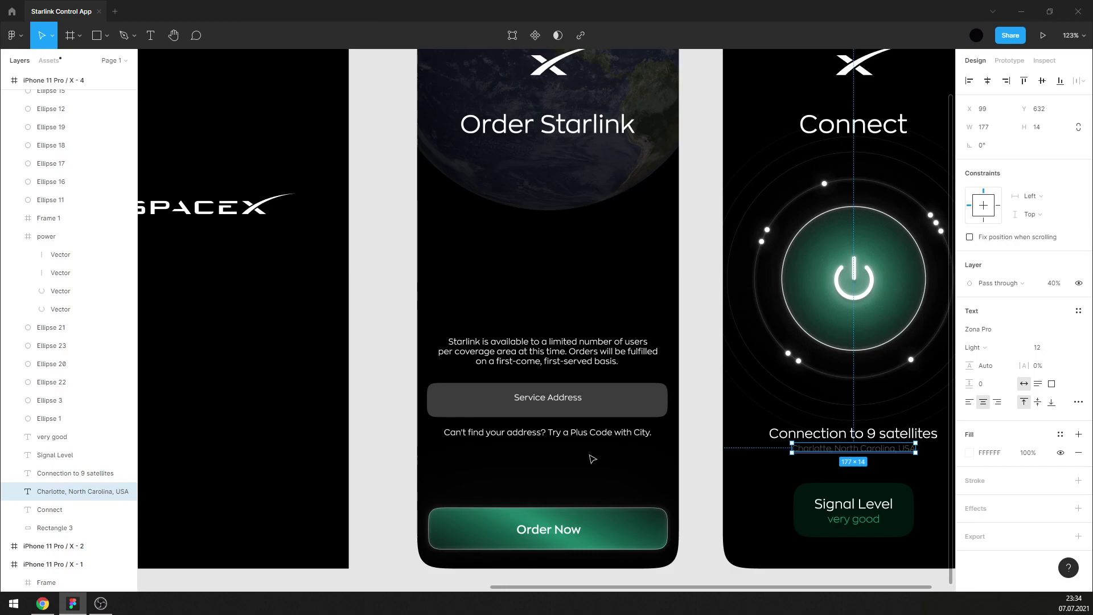
left_click(1000, 352)
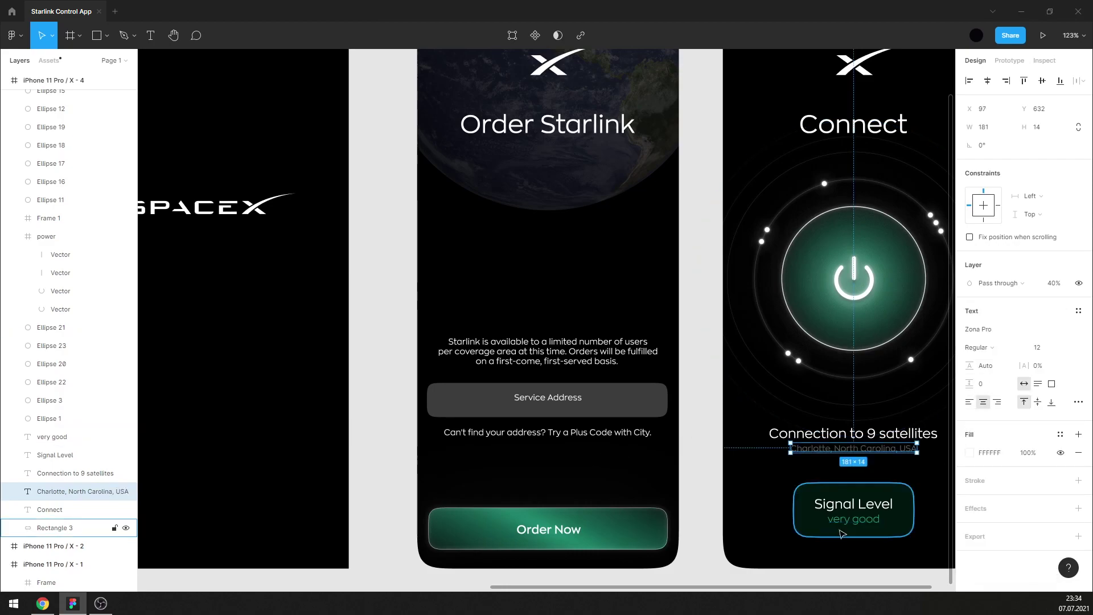
left_click(711, 524)
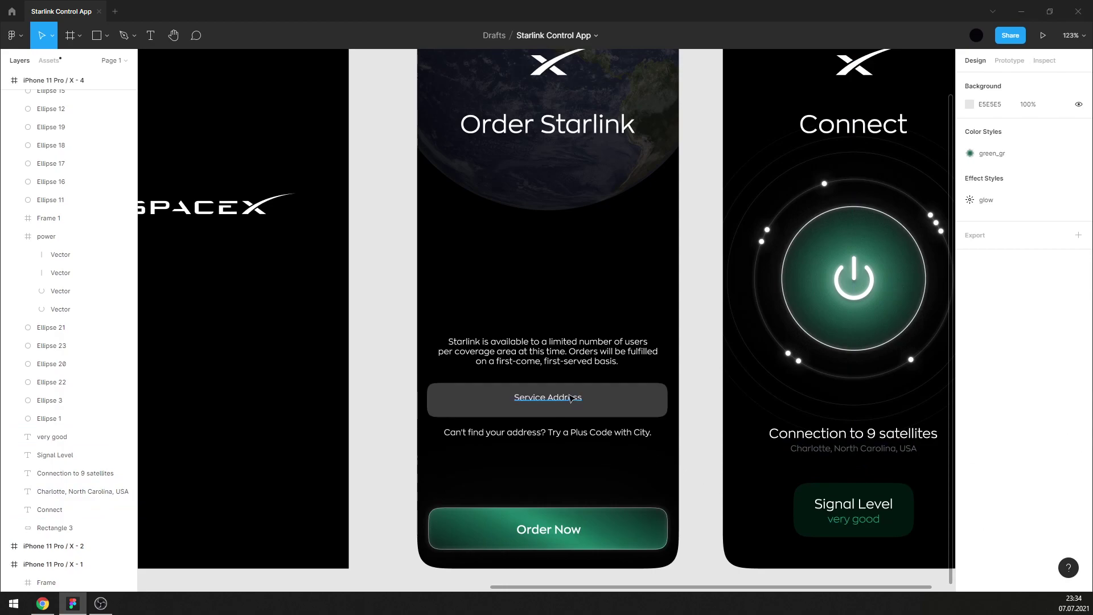
left_click(563, 358)
Set the availability paragraph to size 14 and rework its line breaks.
left_click(1047, 348)
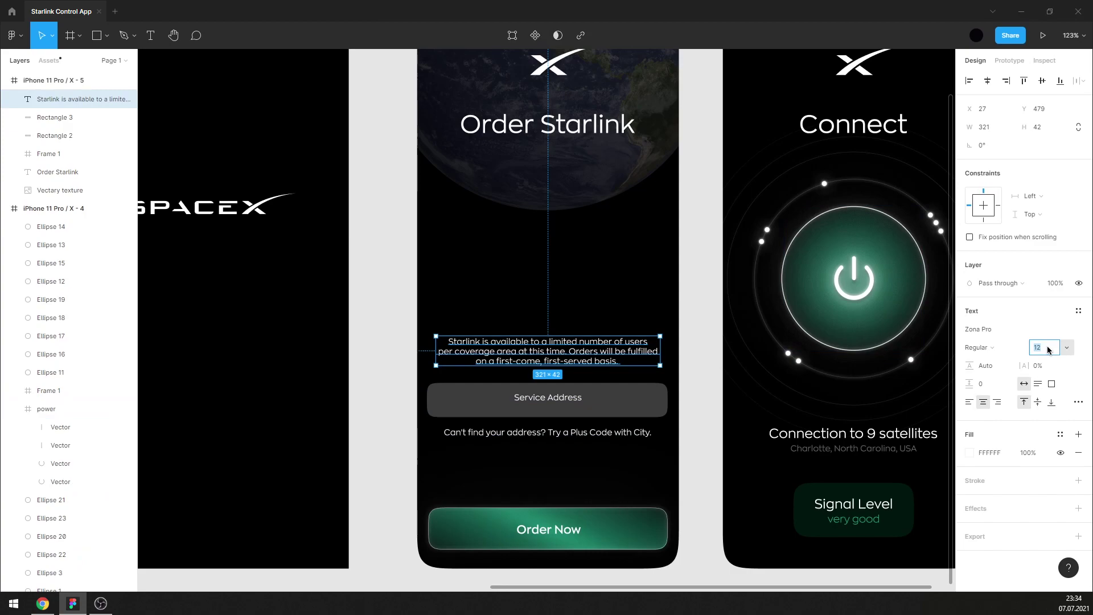
type("14")
key("Return")
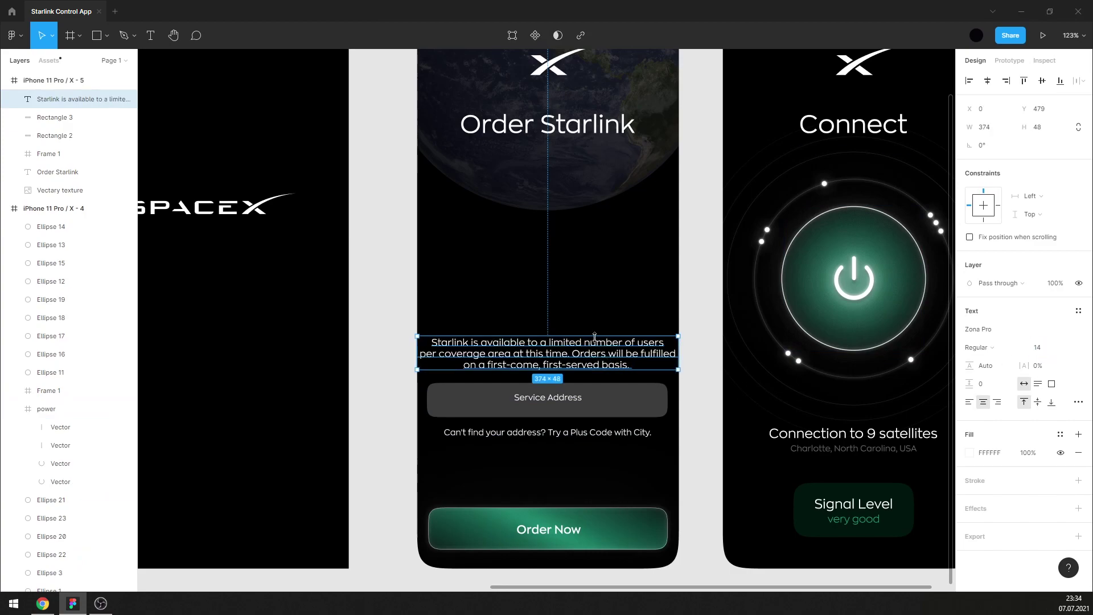
key("Return")
left_click(629, 343)
key("Return")
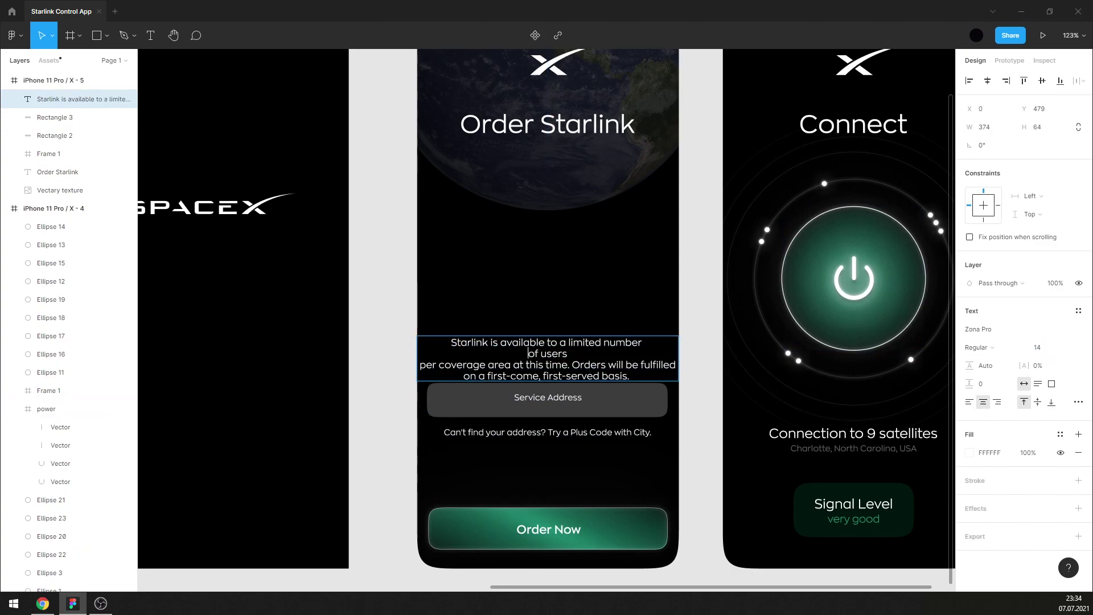
key("Delete")
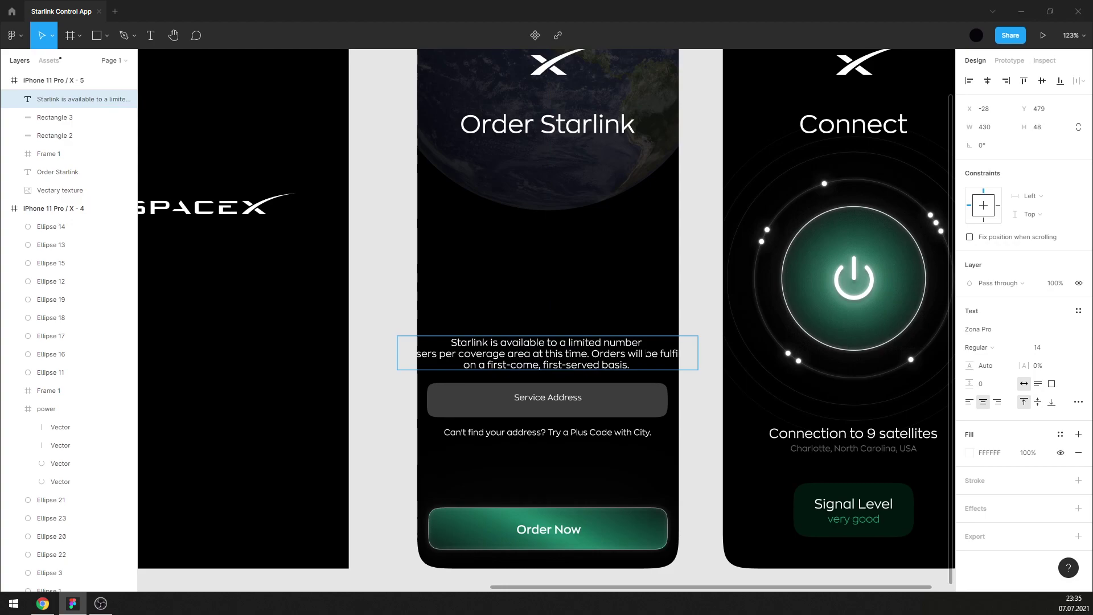
left_click(647, 353)
key("Return")
key("Delete")
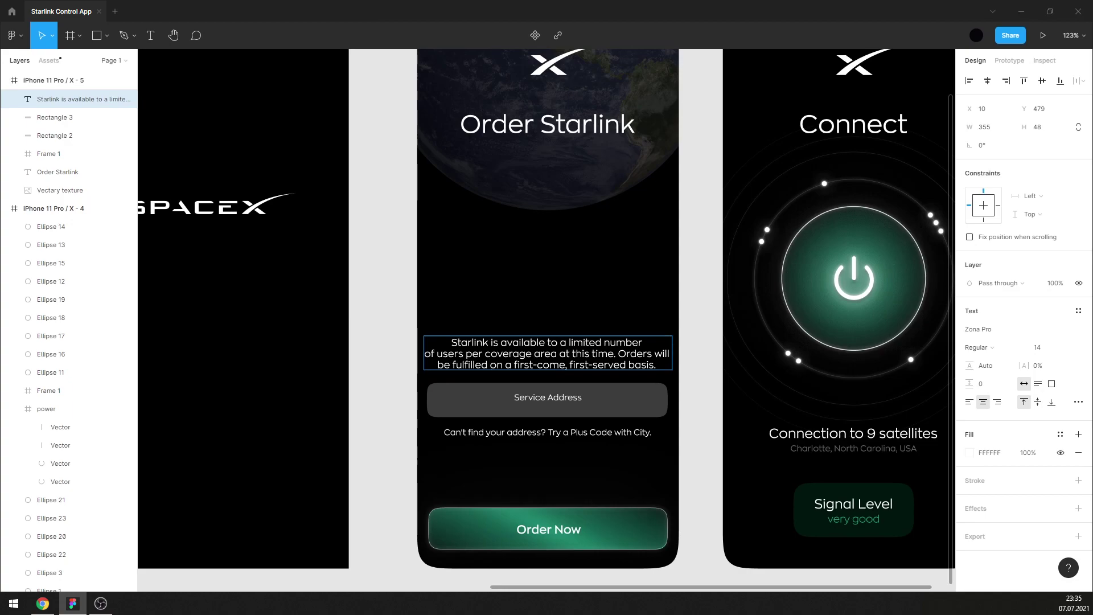
key("Return")
key("End")
key("Delete")
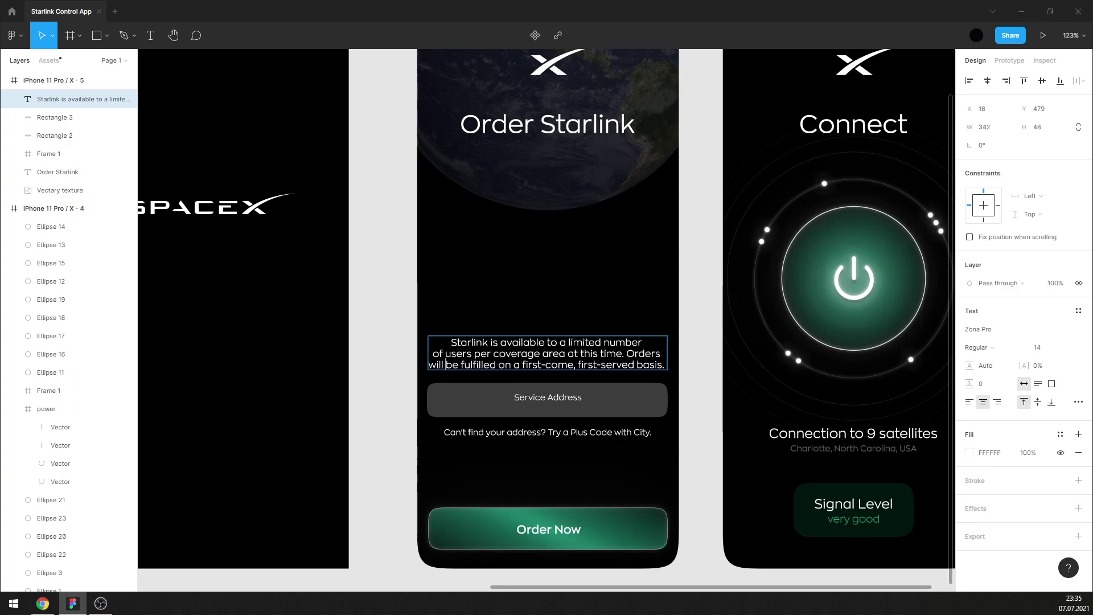
key("Return")
key("Return")
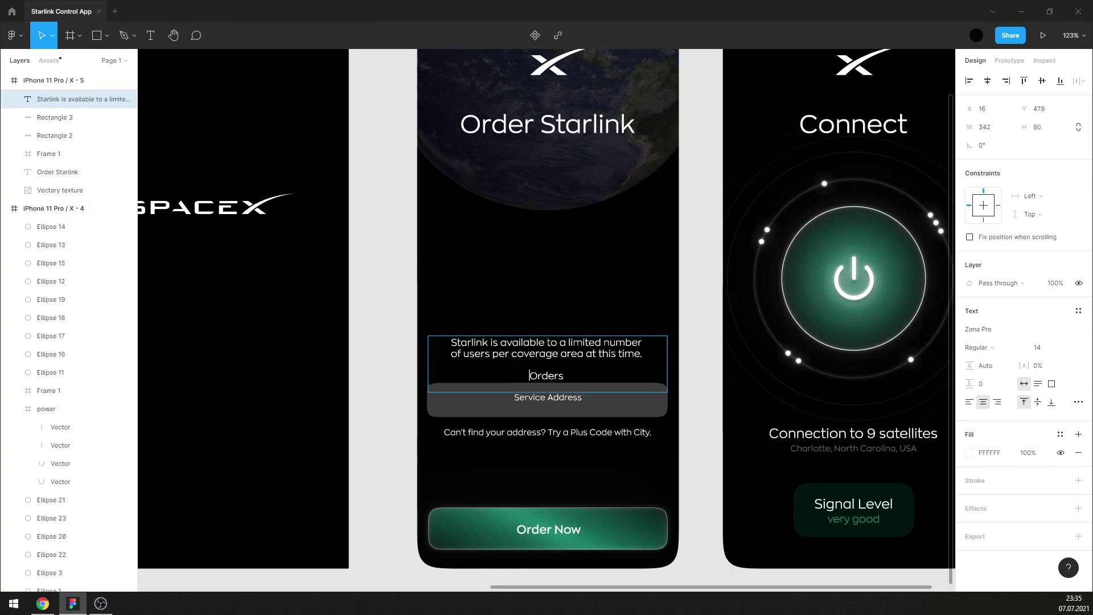
Nudge the paragraph up and split it into two centred paragraphs.
key("Escape")
key("shift+Up")
key("shift+Up")
key("shift+Up")
key("Up")
key("Up")
key("Up")
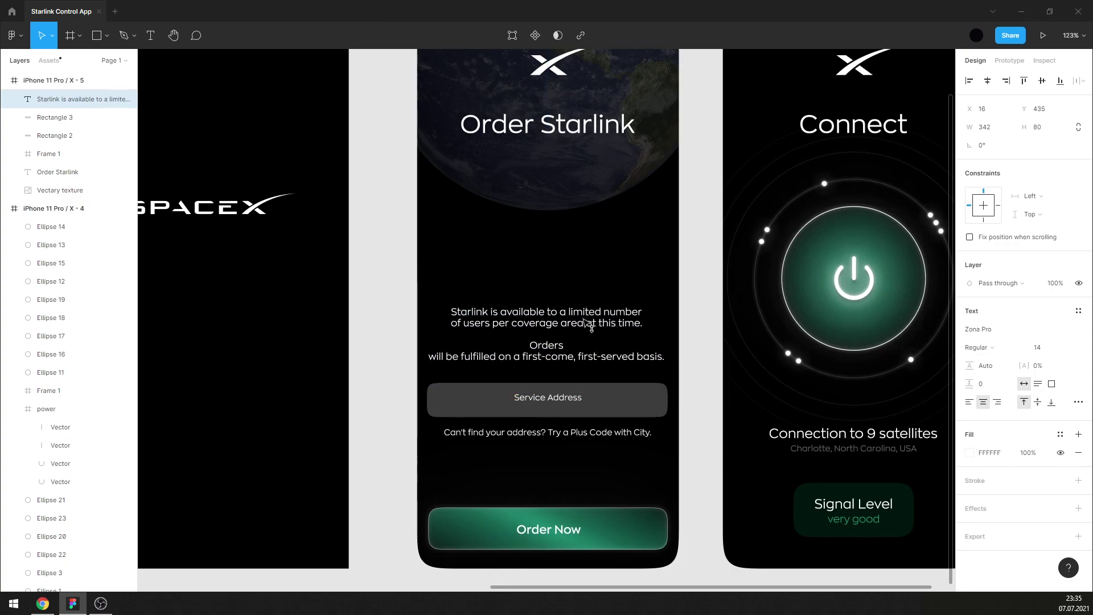
key("Return")
key("Home")
key("BackSpace")
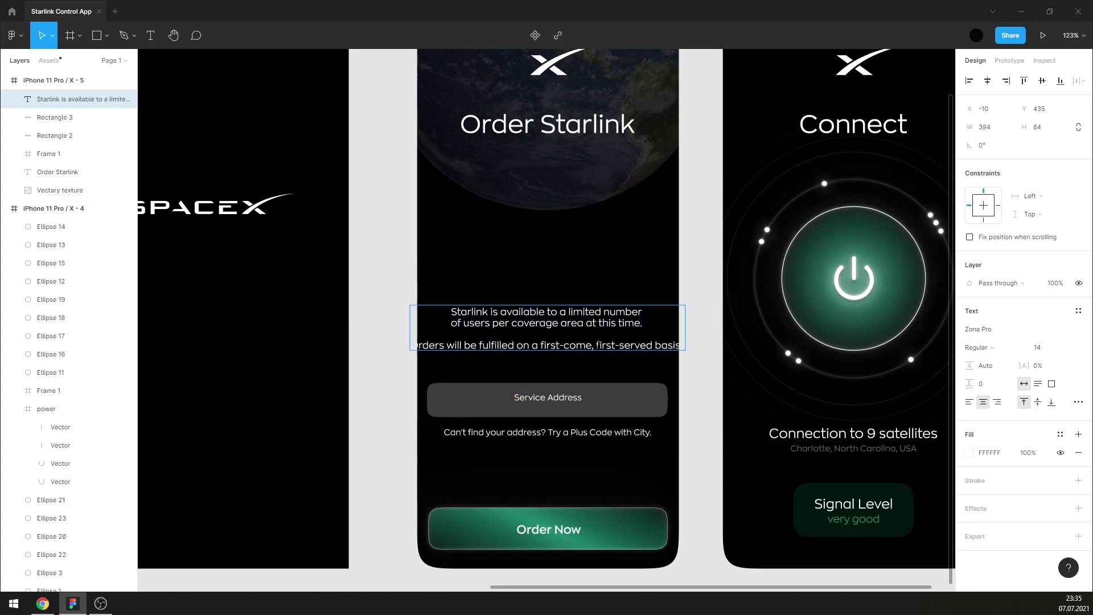
left_click(596, 345)
key("Return")
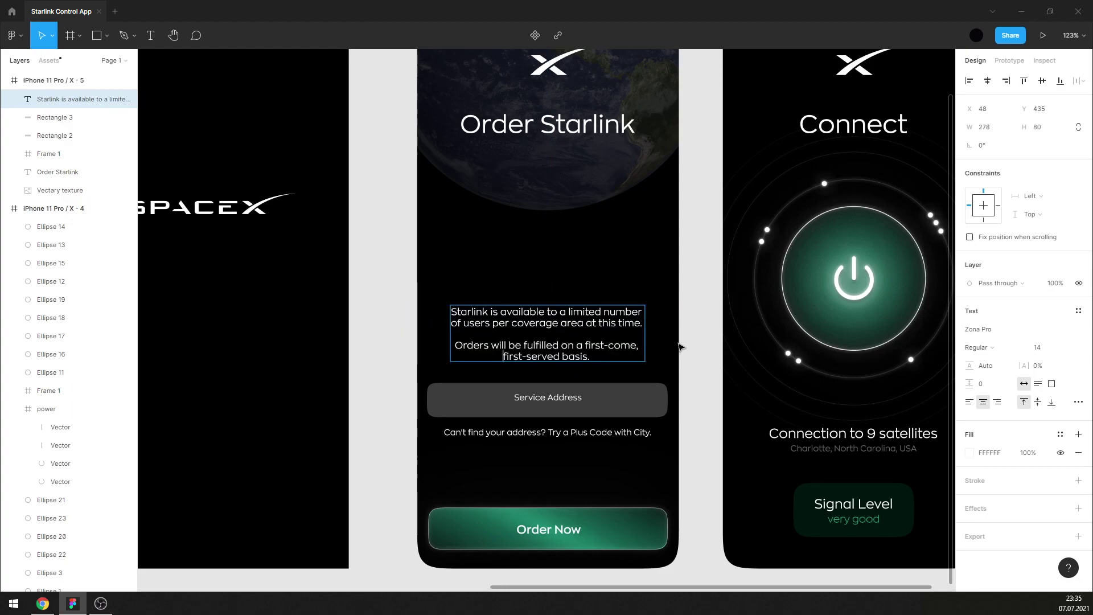
left_click(681, 347)
key("ctrl+z")
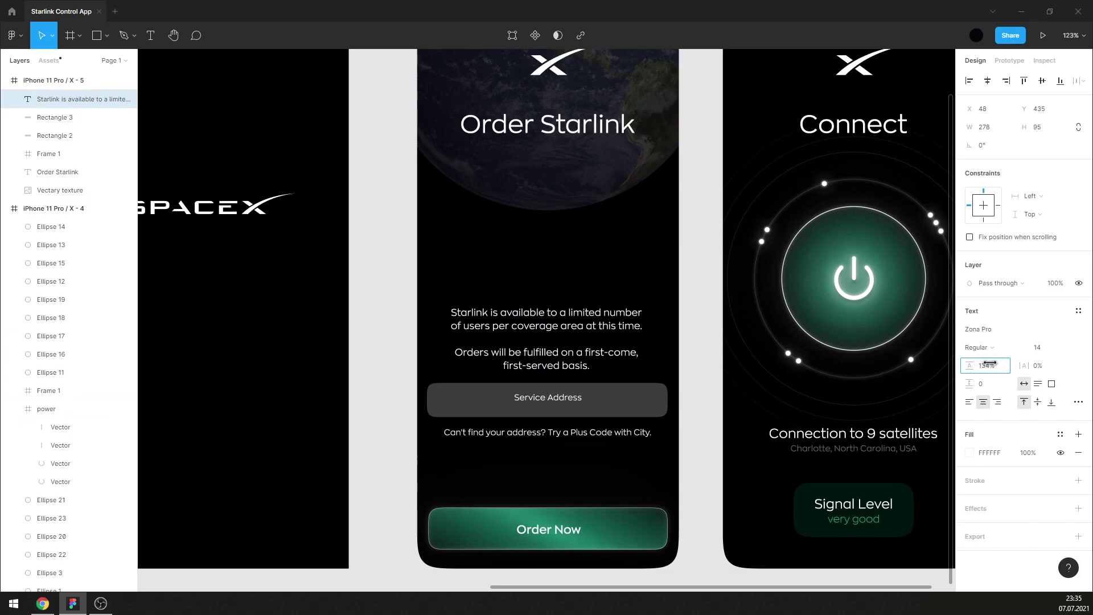
Set the paragraph to Light weight at size 16.
left_click(977, 348)
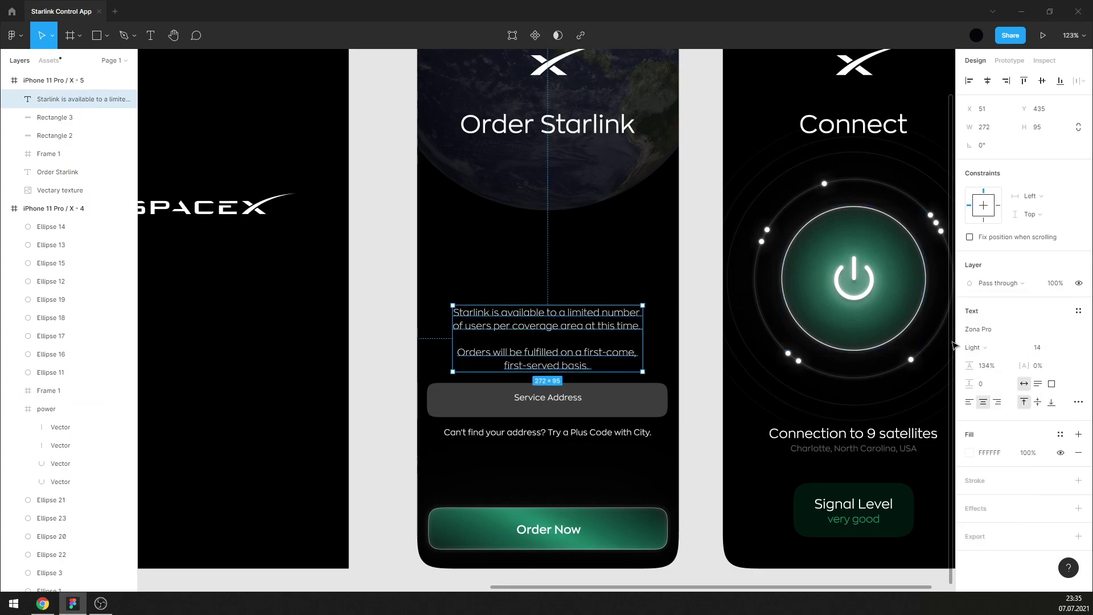
left_click(1039, 348)
type("12")
type("16")
key("Return")
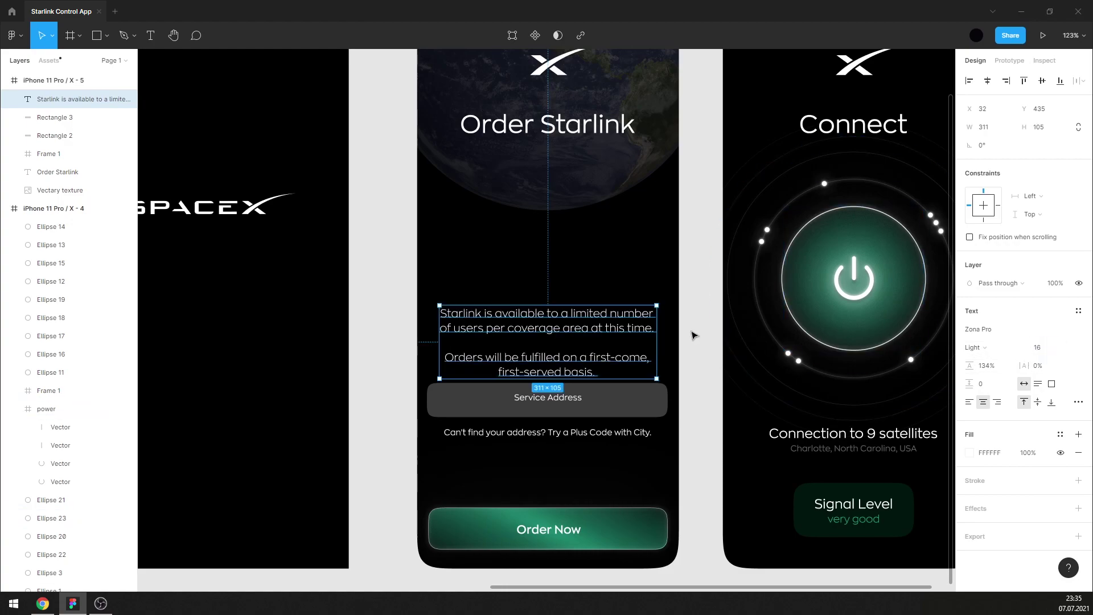
left_click(693, 335)
Set the address hint and Charlotte location text to Light weight, and move the hint slightly lower.
left_click(547, 432)
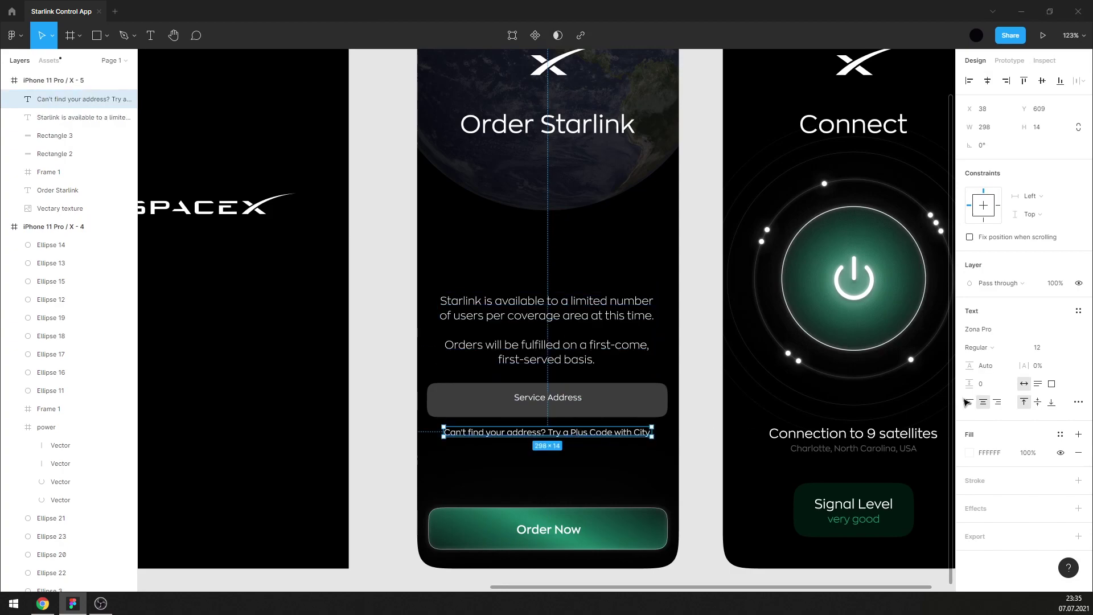
left_click(1047, 349)
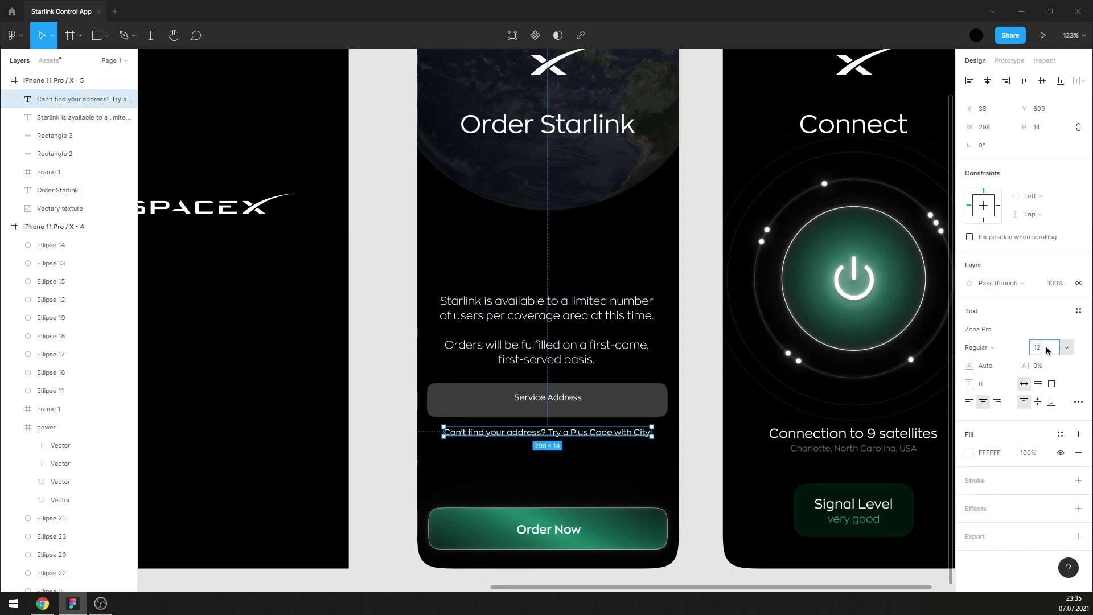
left_click(978, 347)
left_click(838, 448)
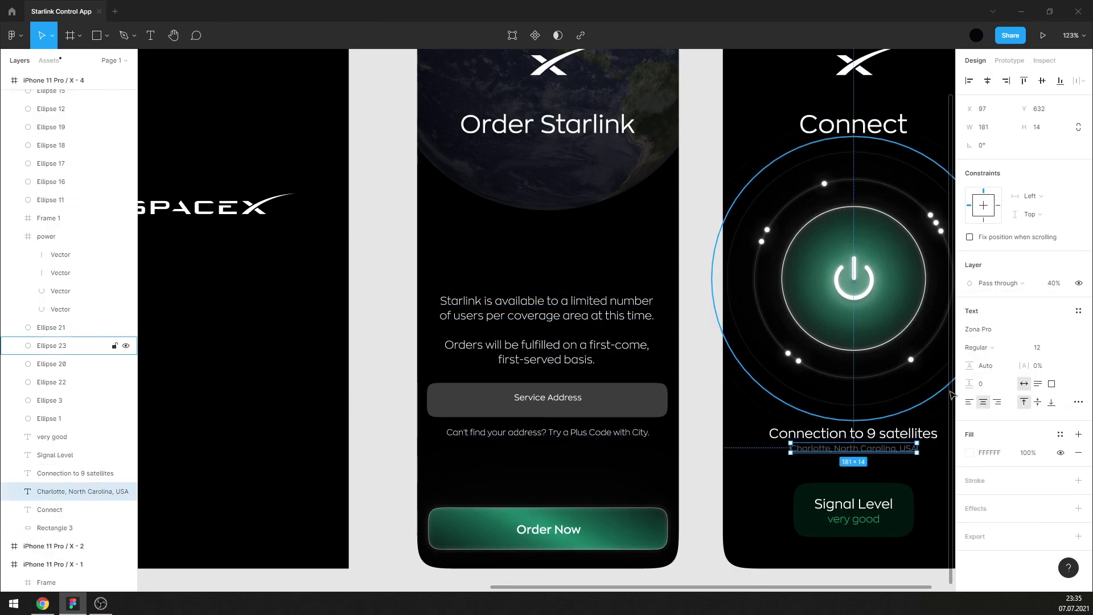
left_click(978, 347)
left_click(980, 333)
left_click(712, 423)
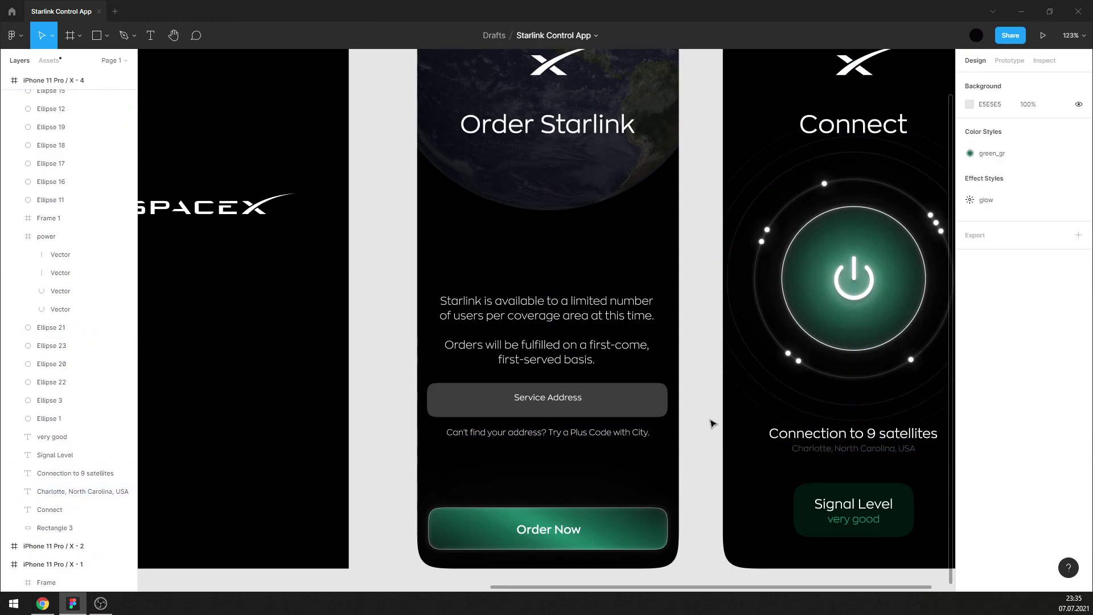
left_click(797, 449)
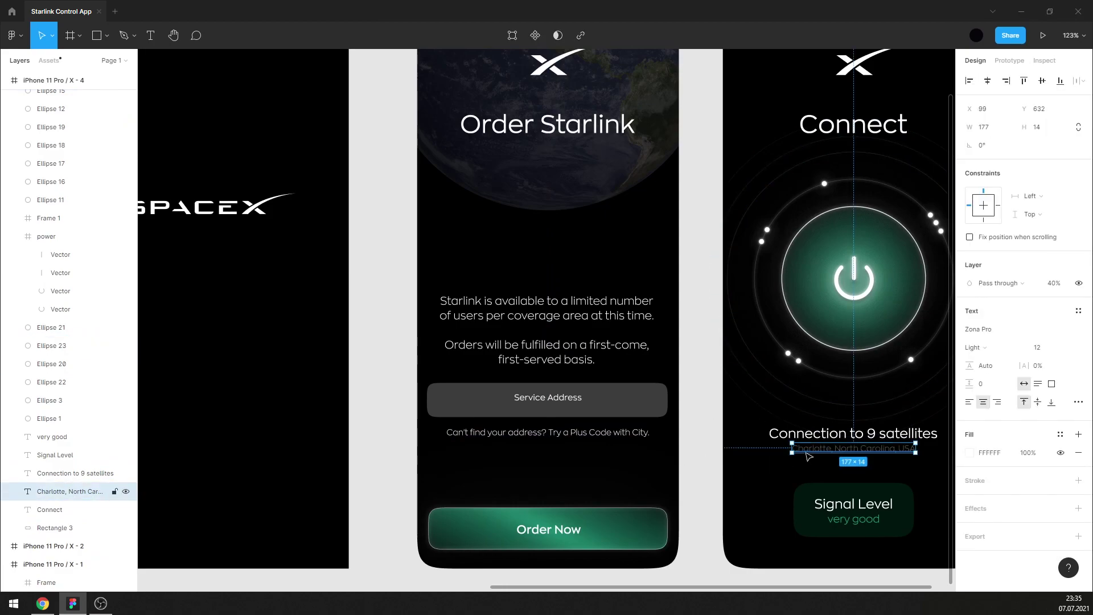
left_click(634, 459)
left_click_drag(605, 436, 605, 448)
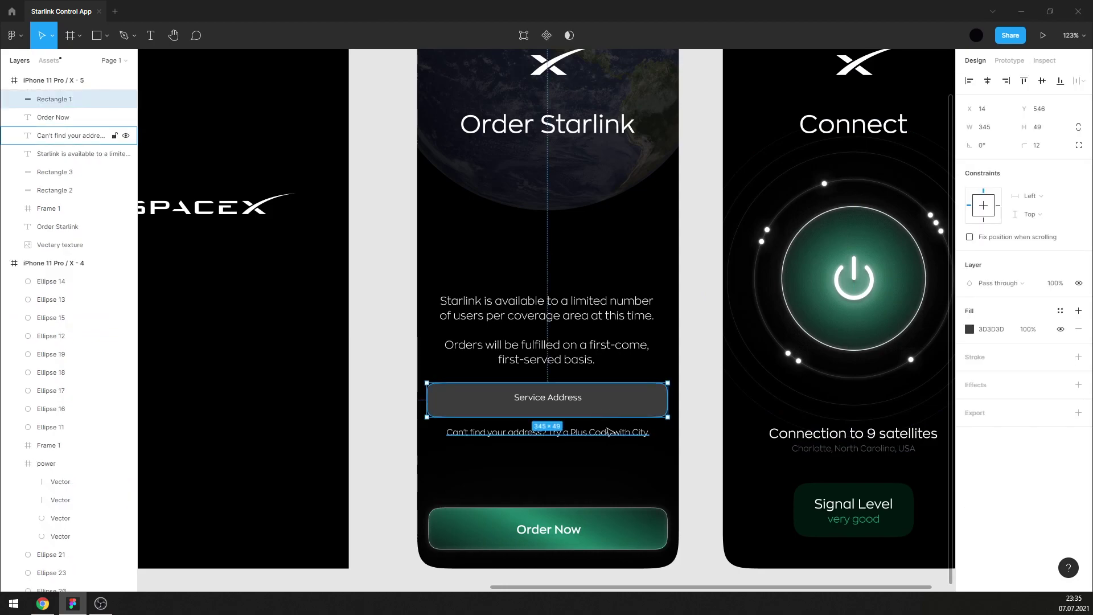
Make the Service Address field taller, at height 63, with a 14 corner radius.
left_click(609, 409)
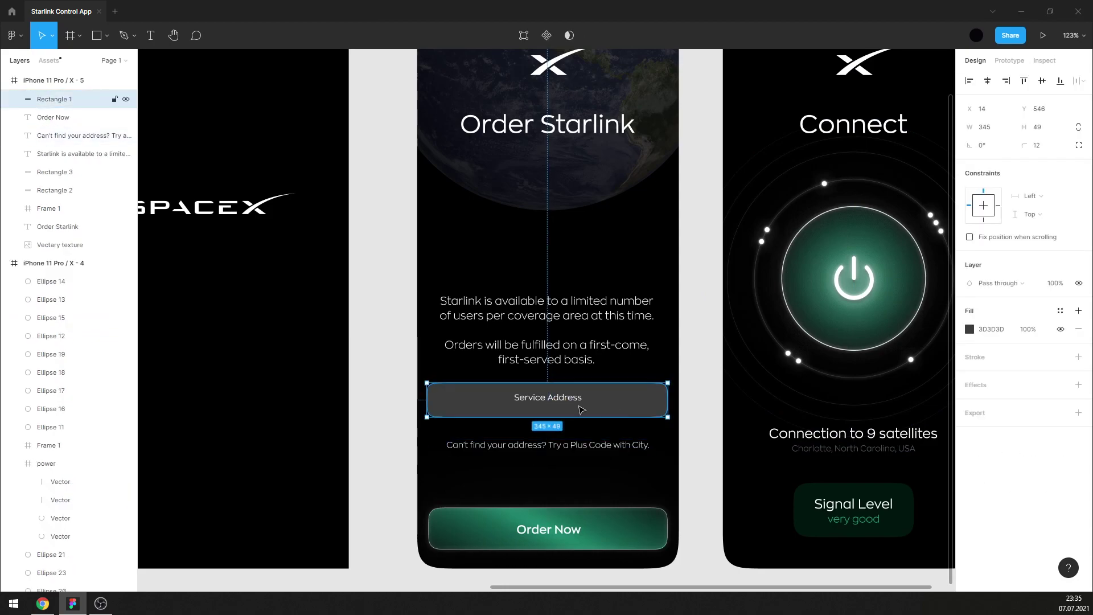
left_click_drag(571, 418, 569, 427)
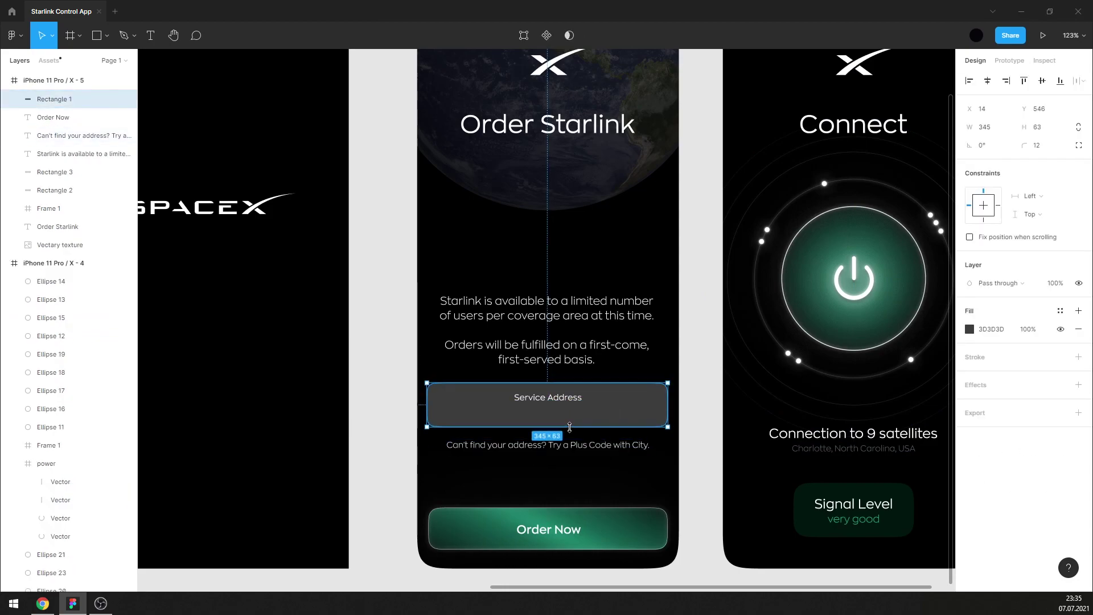
left_click(1037, 145)
type("14")
key("Return")
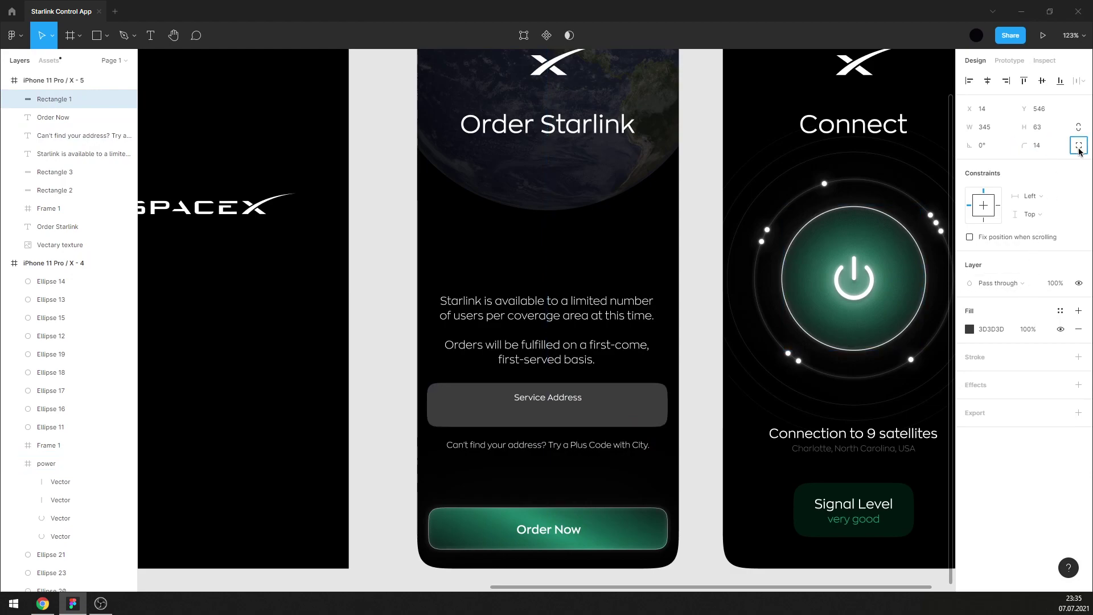
left_click(1079, 146)
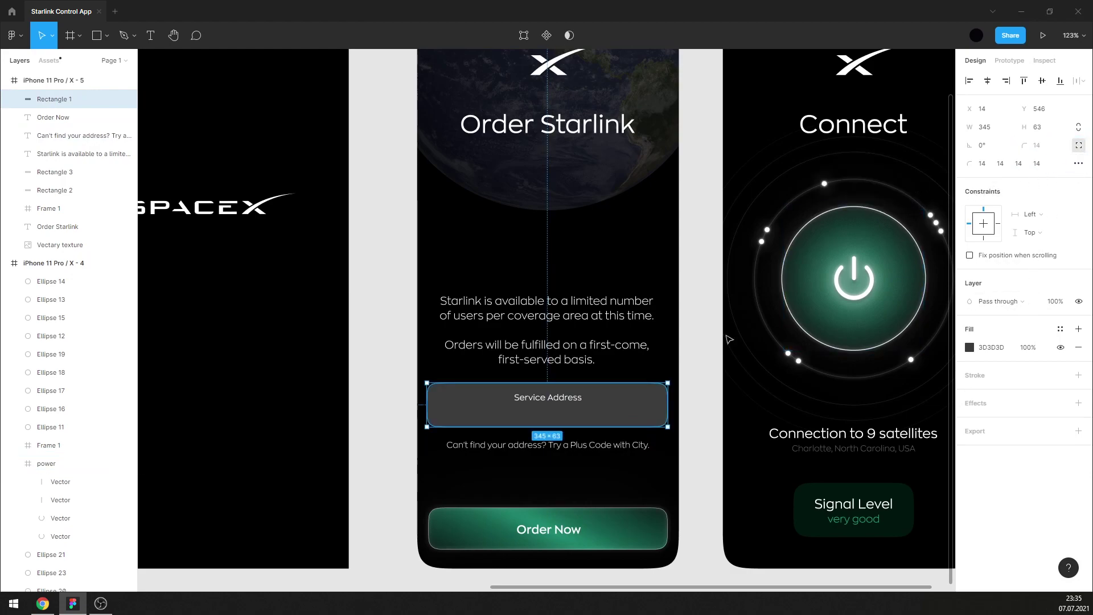
Give the address field a near-black fill, settling on 141414, then deselect it.
left_click(969, 347)
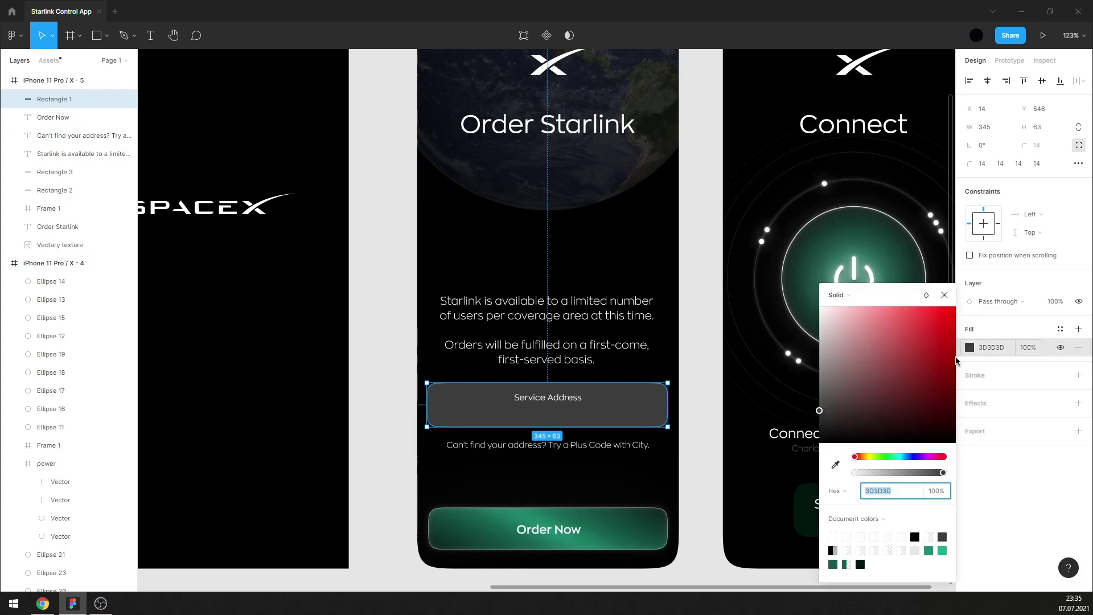
left_click(837, 463)
left_click(898, 108)
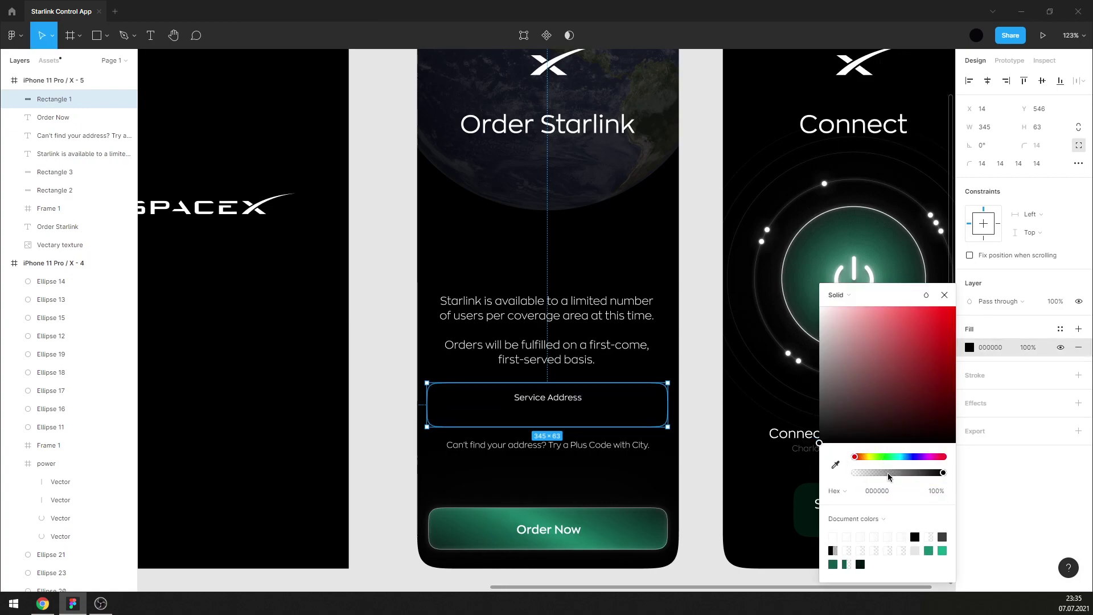
left_click(891, 490)
type("0A0A0A")
key("Return")
type("141414")
key("Return")
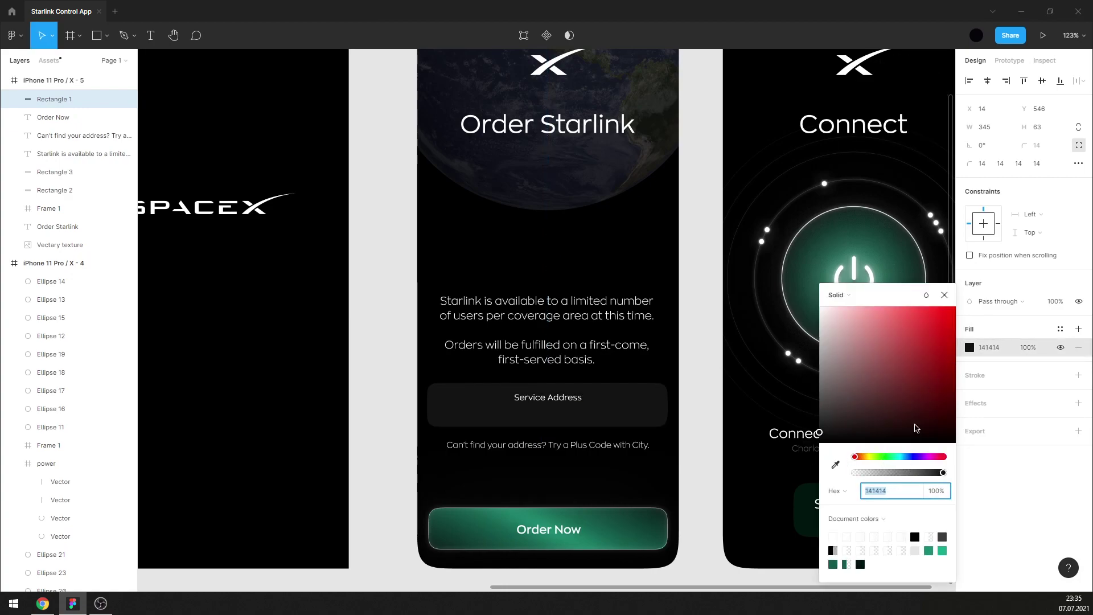
left_click(944, 295)
left_click(715, 321)
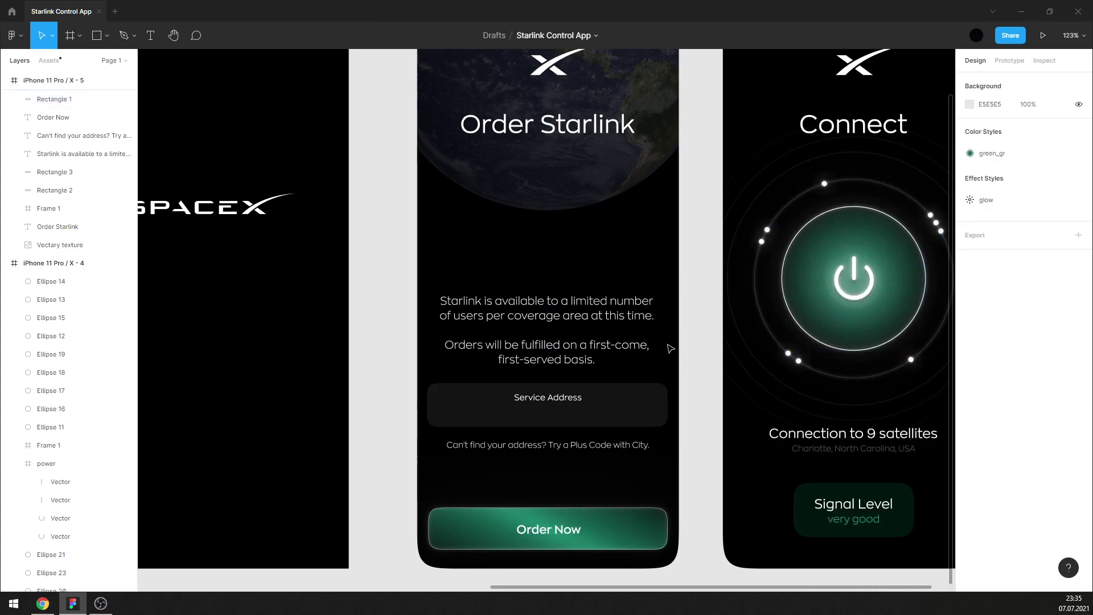
Reposition the Service Address label within its field and set its font size to 14.
left_click_drag(568, 401, 568, 411)
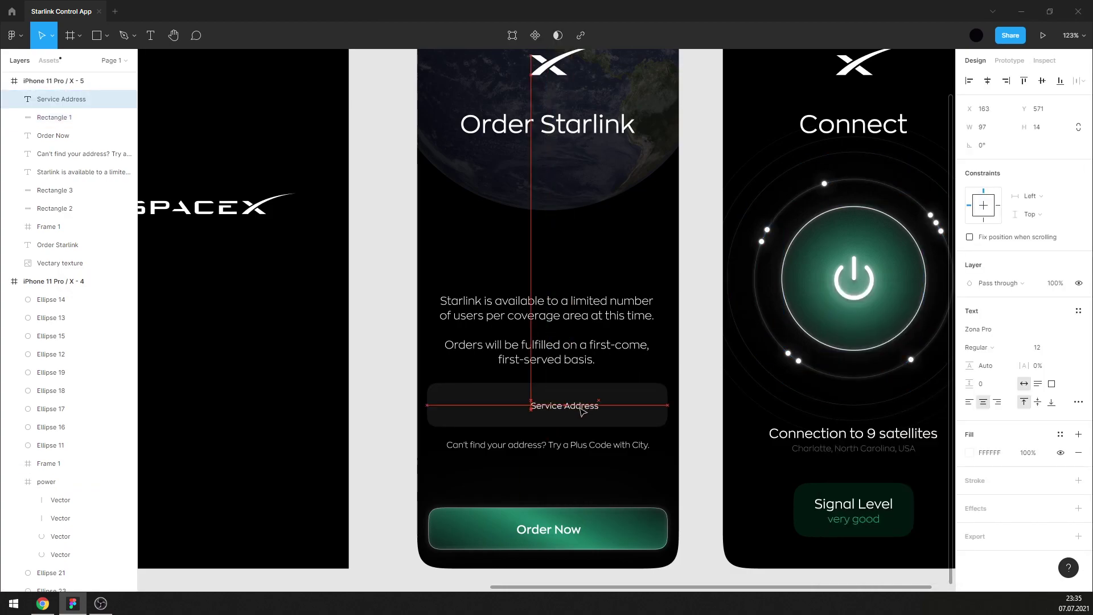
left_click(1037, 347)
type("14")
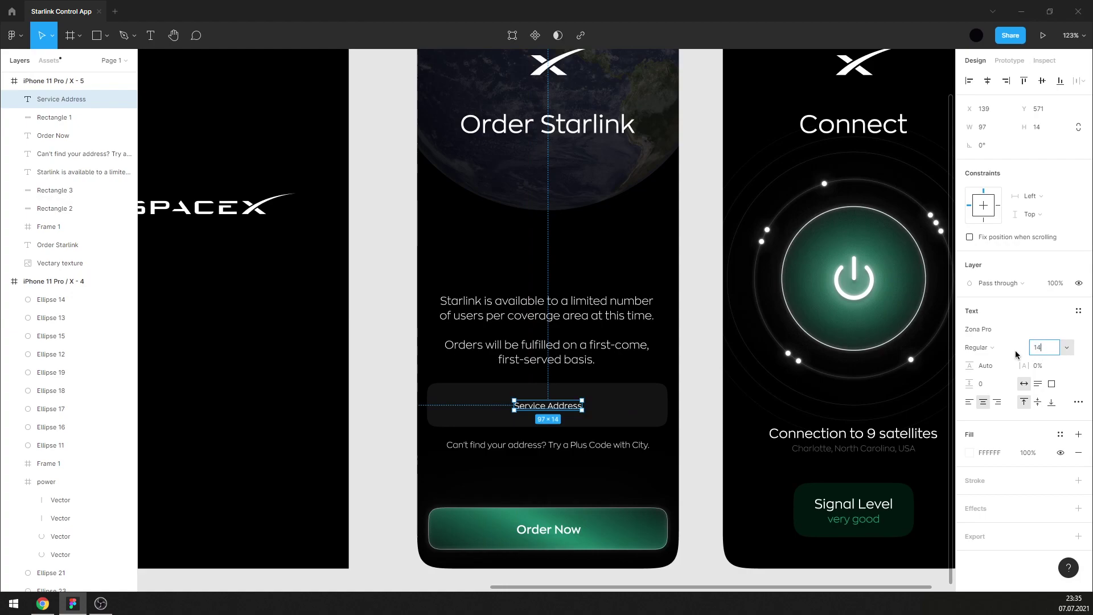
key("Return")
left_click(797, 447)
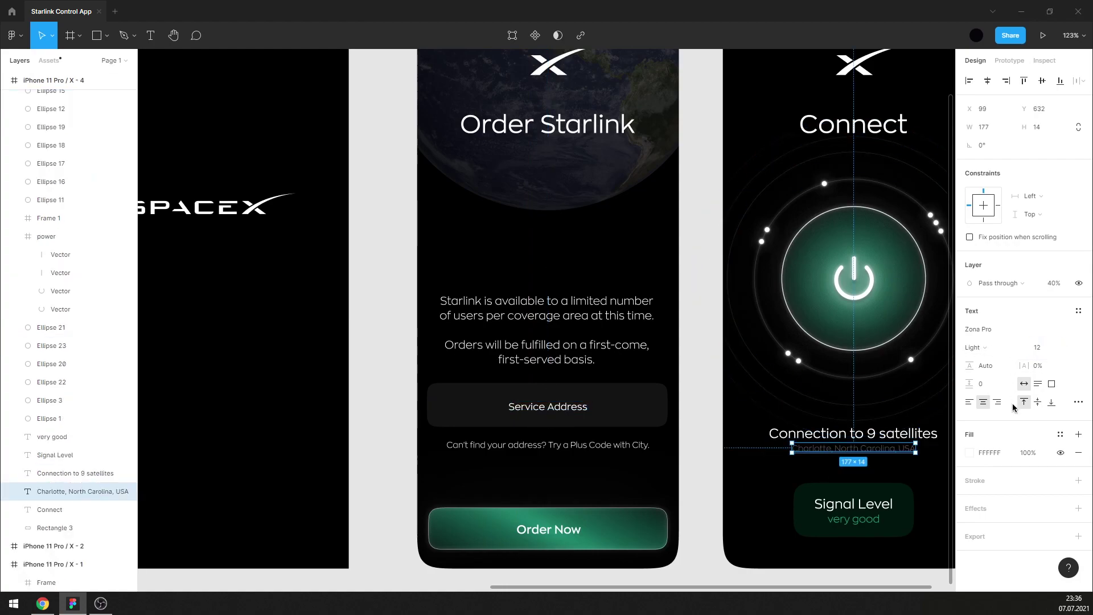
left_click(564, 411)
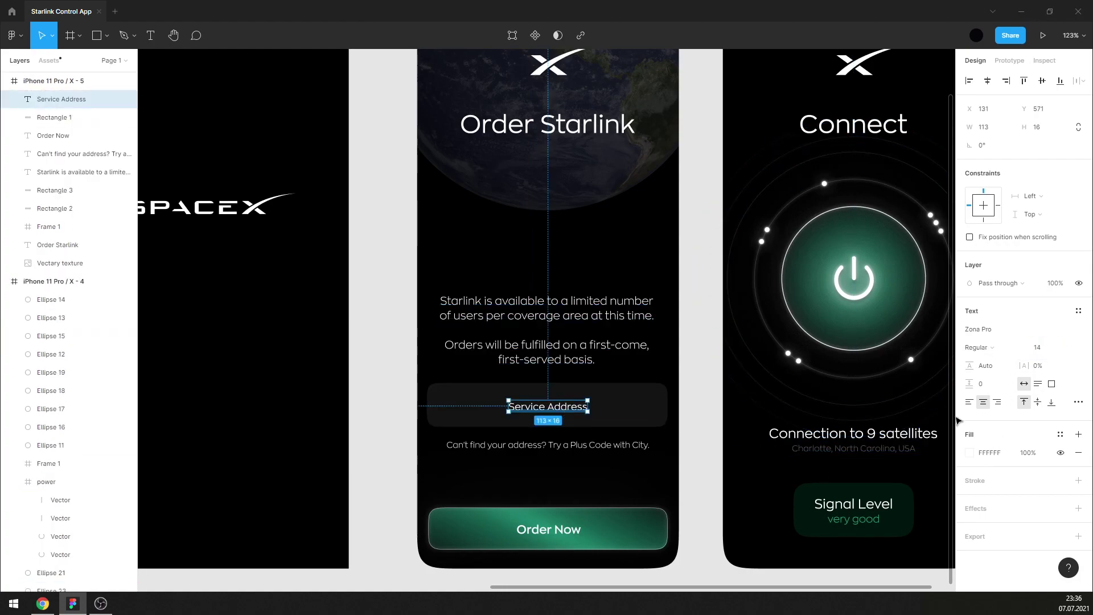
Nudge the address hint line up three pixels.
left_click(645, 443)
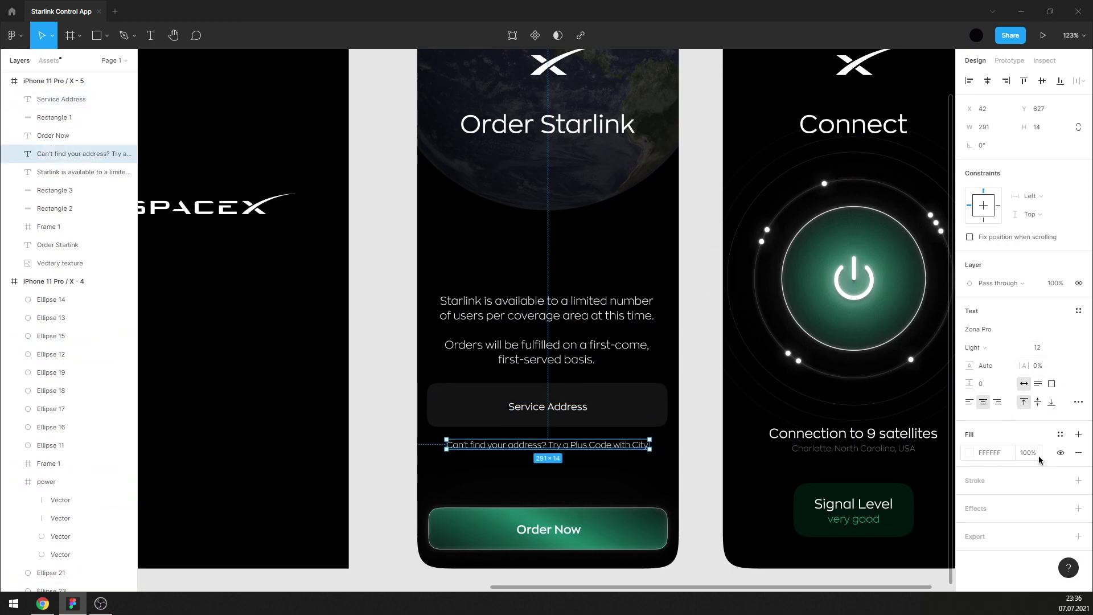
type("50")
key("Escape")
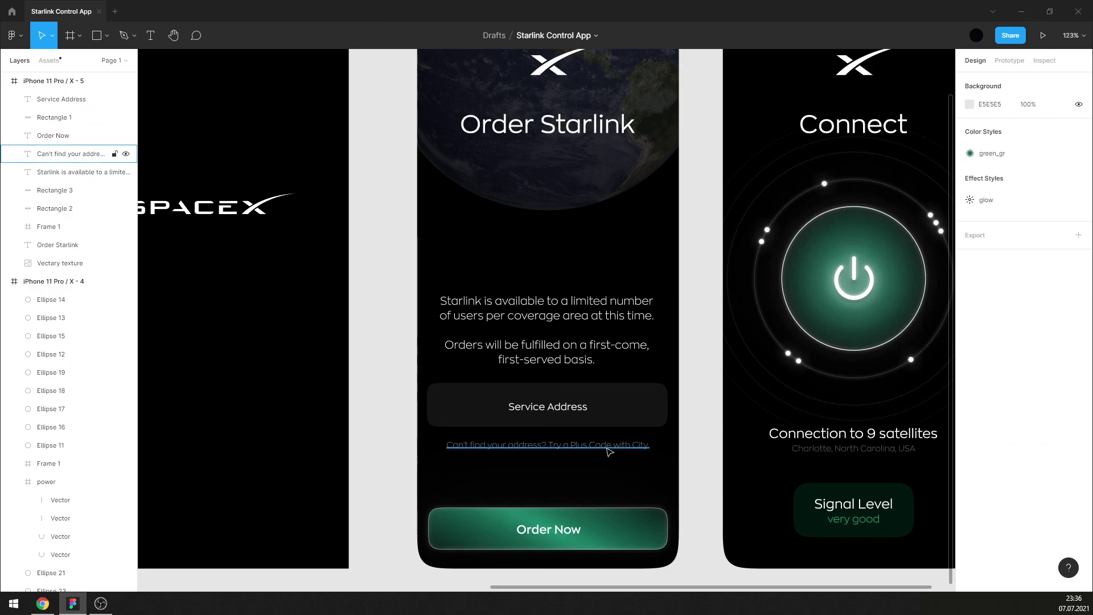
left_click(609, 452)
key("Up")
key("Up")
key("Up")
key("Up")
key("Up")
key("Up")
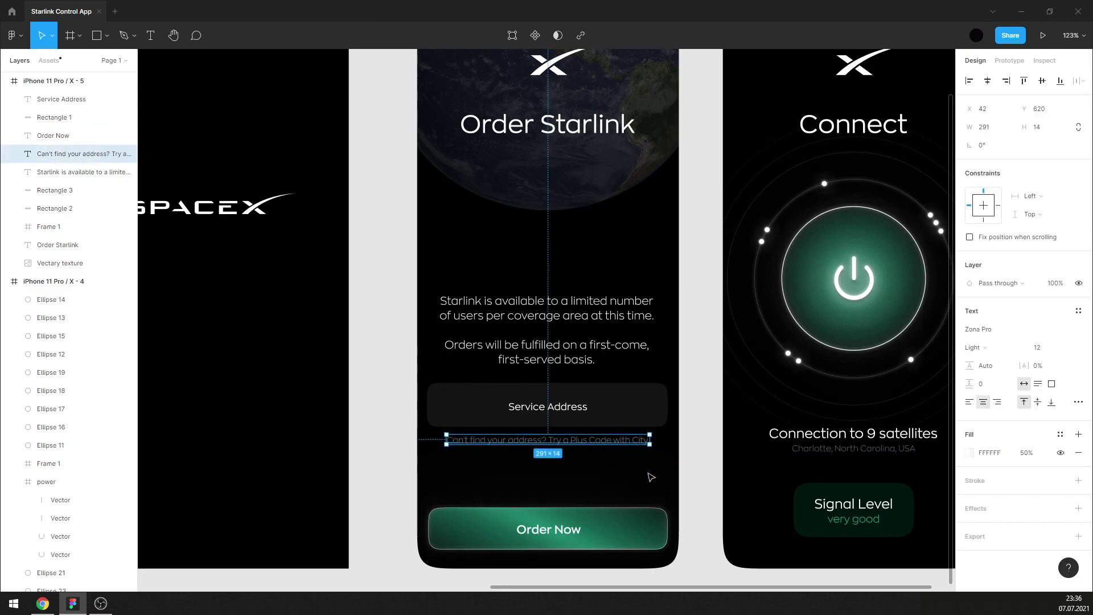
key("Up")
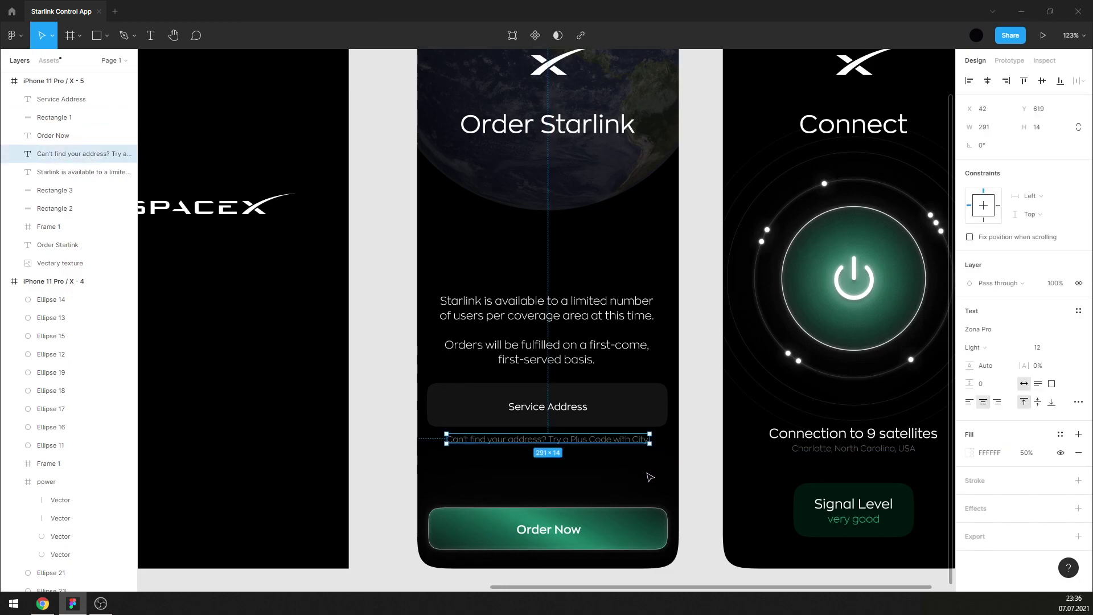
key("Up")
Centre the Service Address label horizontally on its field and paste in the green fill colour.
left_click(547, 406)
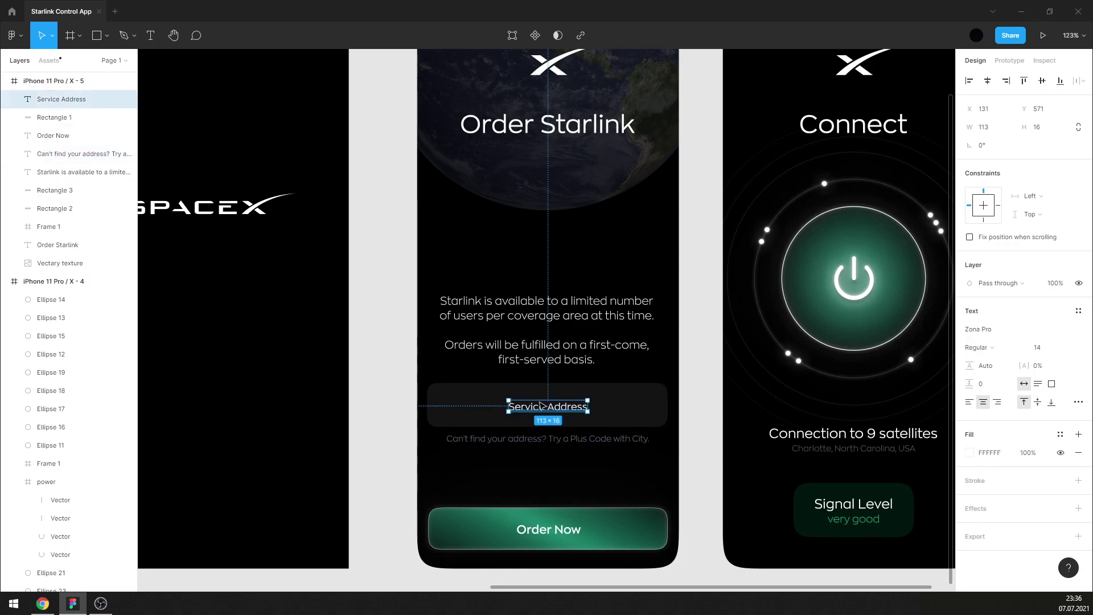
left_click(638, 414, "shift")
left_click(987, 80)
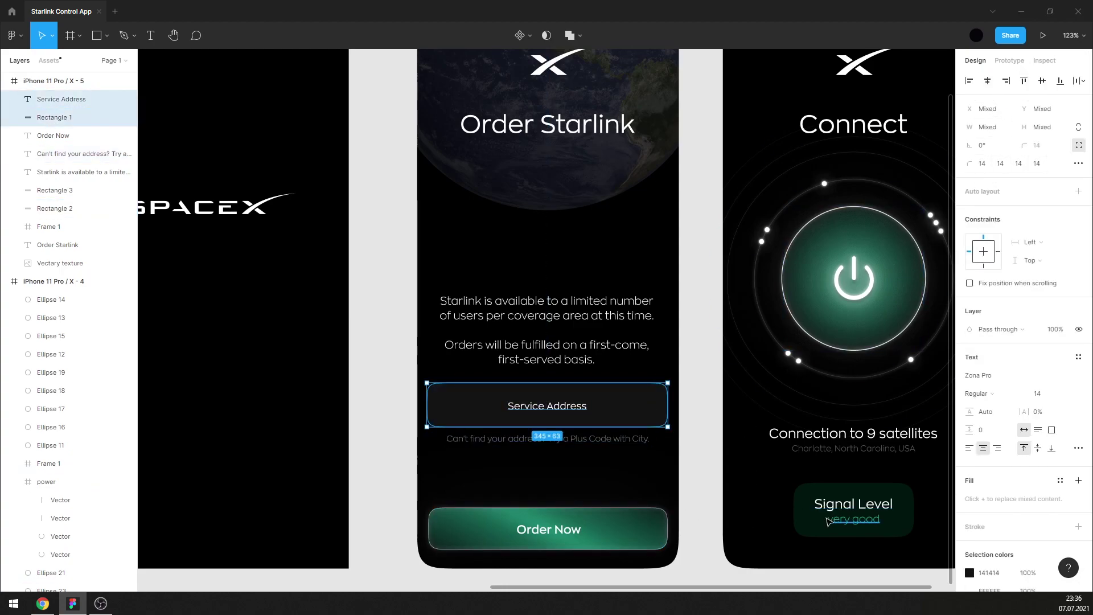
left_click(835, 520)
left_click(547, 405)
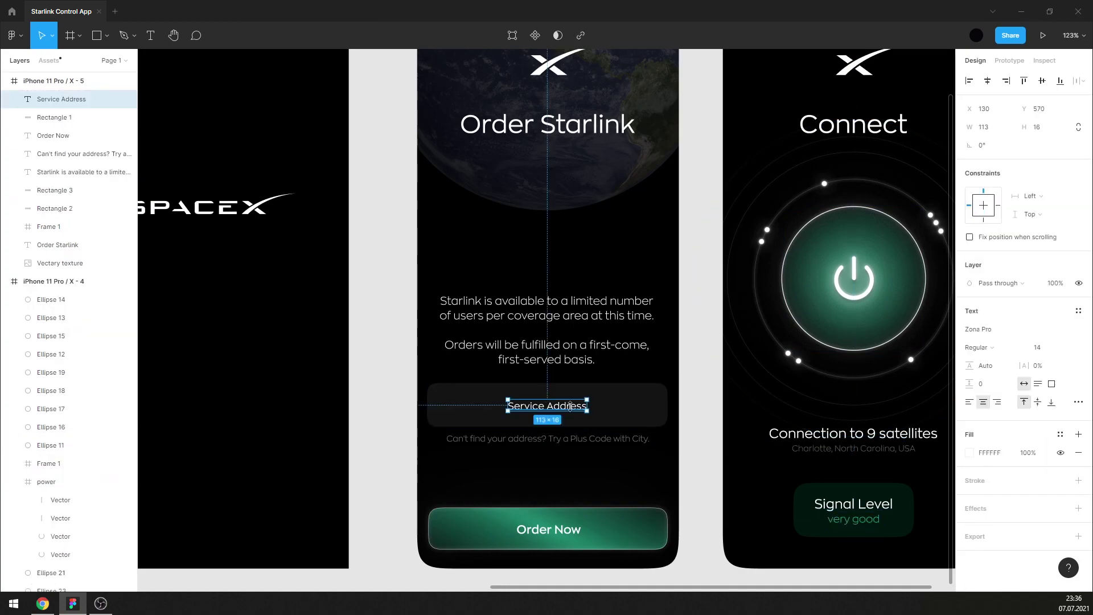
left_click(1004, 452)
type("17AC88")
Move the Service Address label to the field's left side, with size 16 and a white FFFFFF fill.
left_click(698, 396)
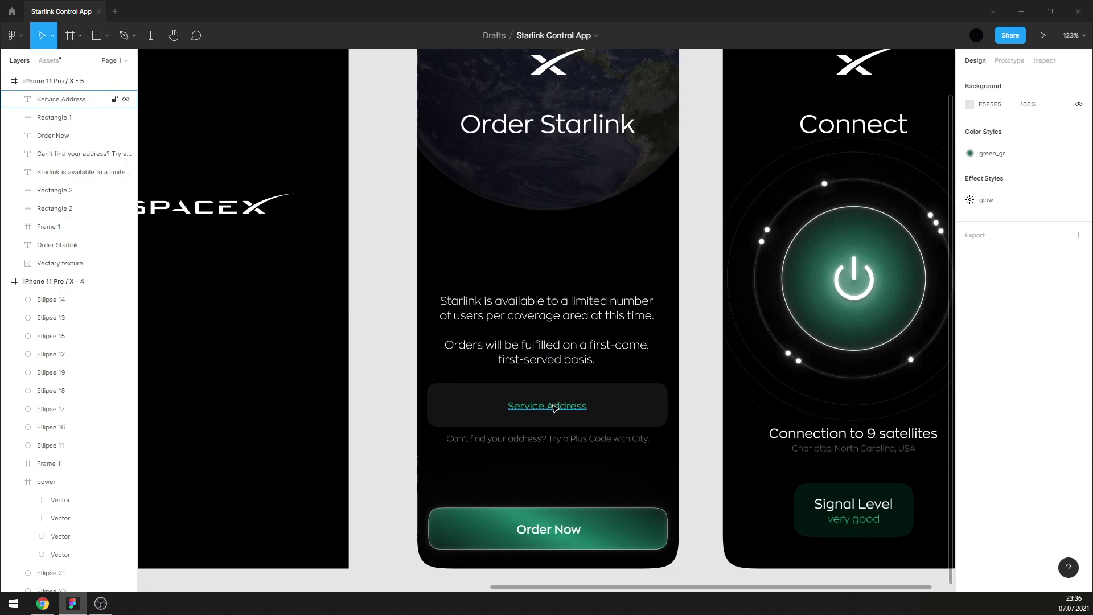
left_click_drag(553, 408, 496, 408)
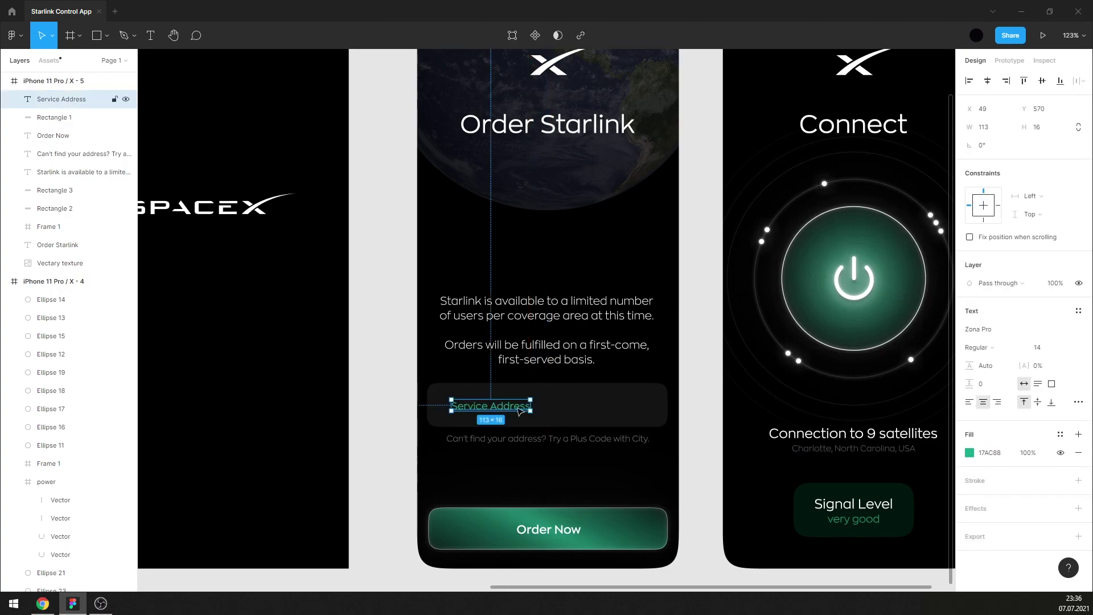
left_click(1046, 347)
type("16")
key("Return")
left_click(979, 347)
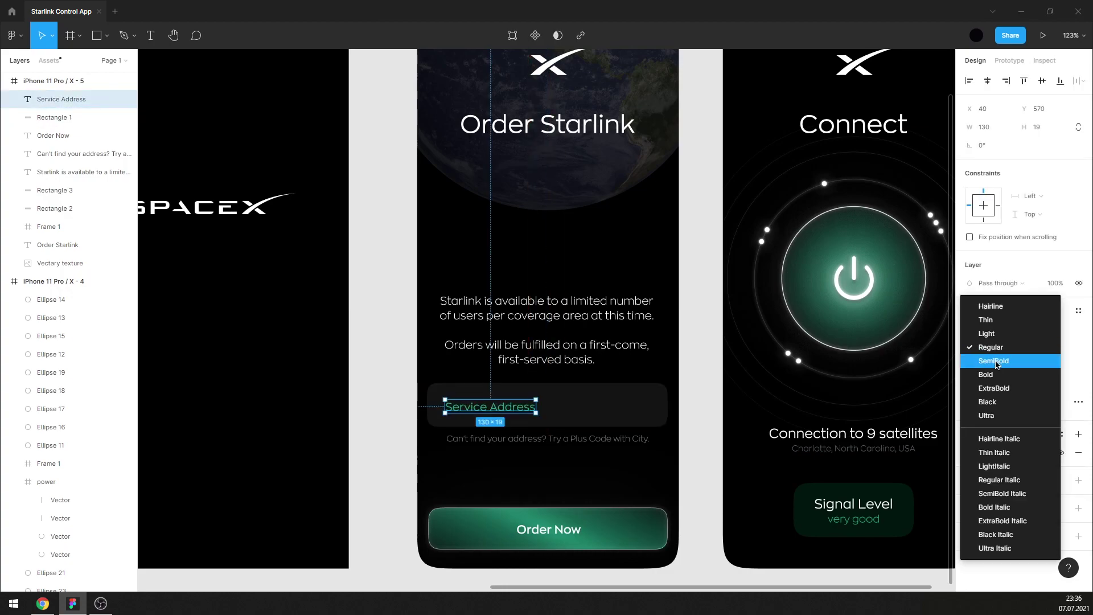
left_click(970, 453)
type("ffffff")
key("Return")
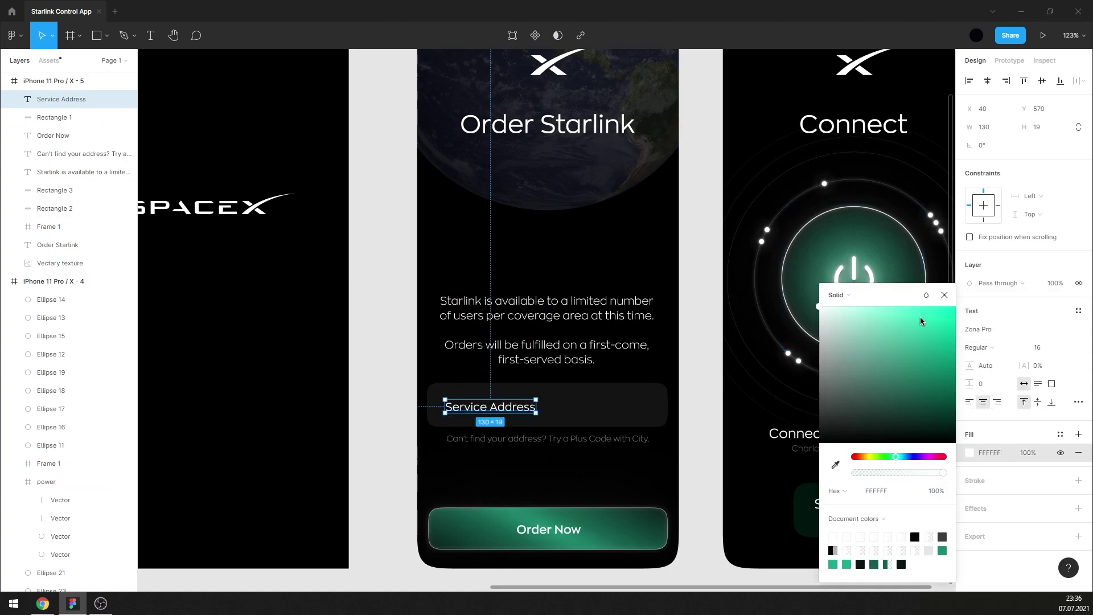
left_click(1036, 453)
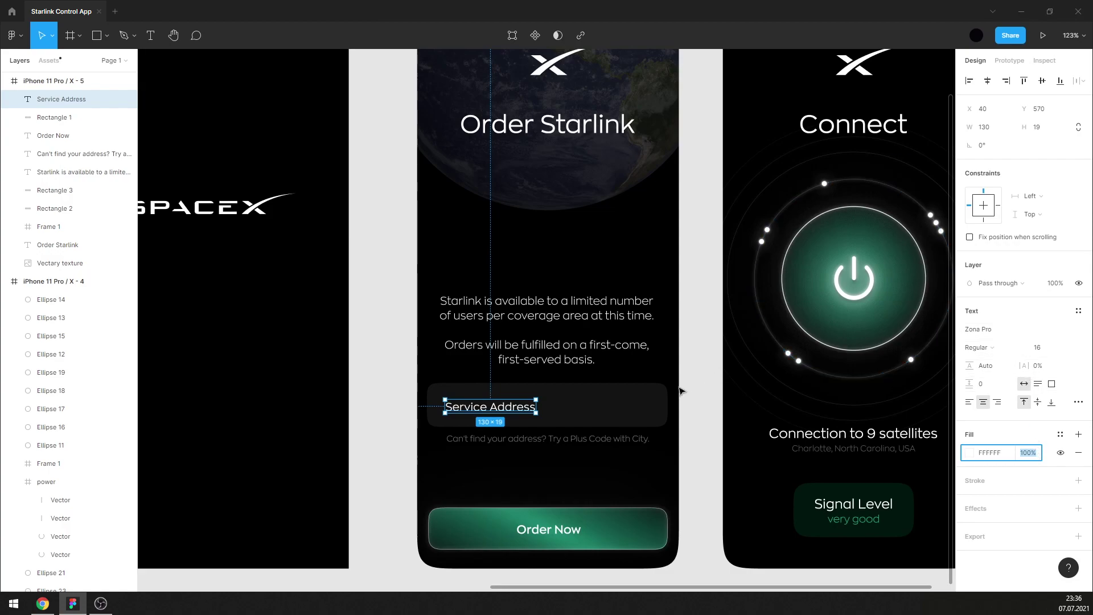
Switch the Starlink paragraph, address hint and Charlotte text from Light to Regular weight.
left_click(597, 371)
left_click(615, 439, "shift")
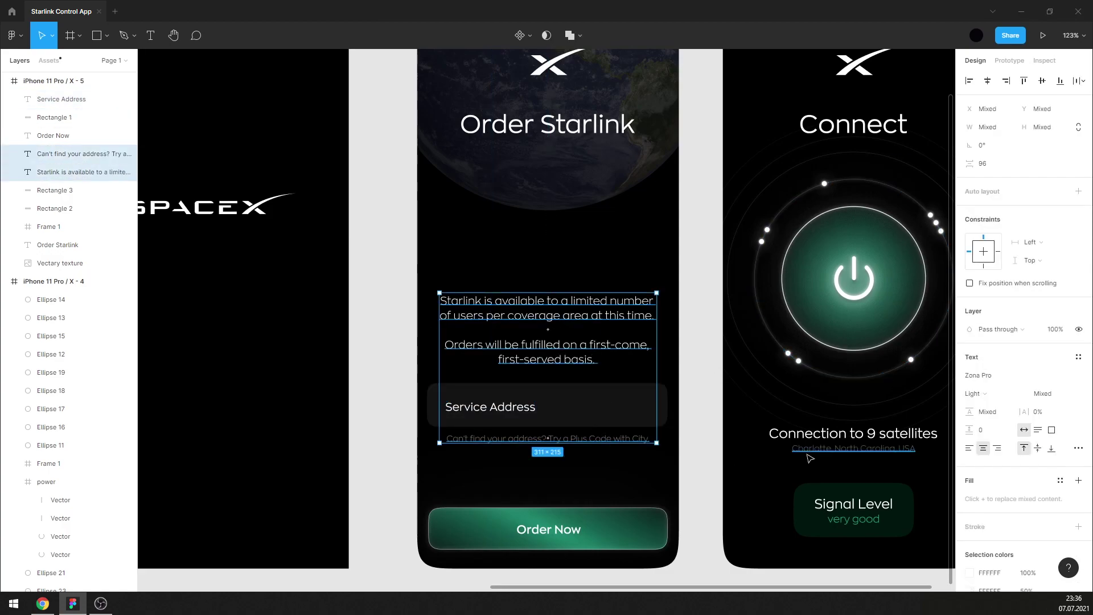
left_click(808, 454, "shift")
left_click(976, 347)
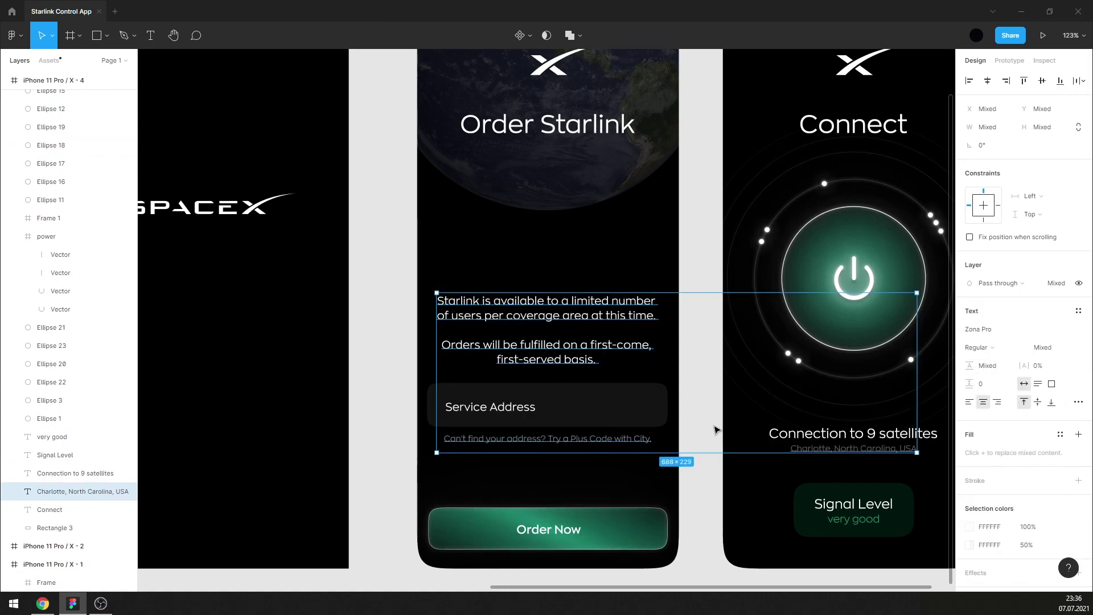
left_click(693, 476)
scroll(693, 472, "up", 1)
scroll(692, 463, "down", 1)
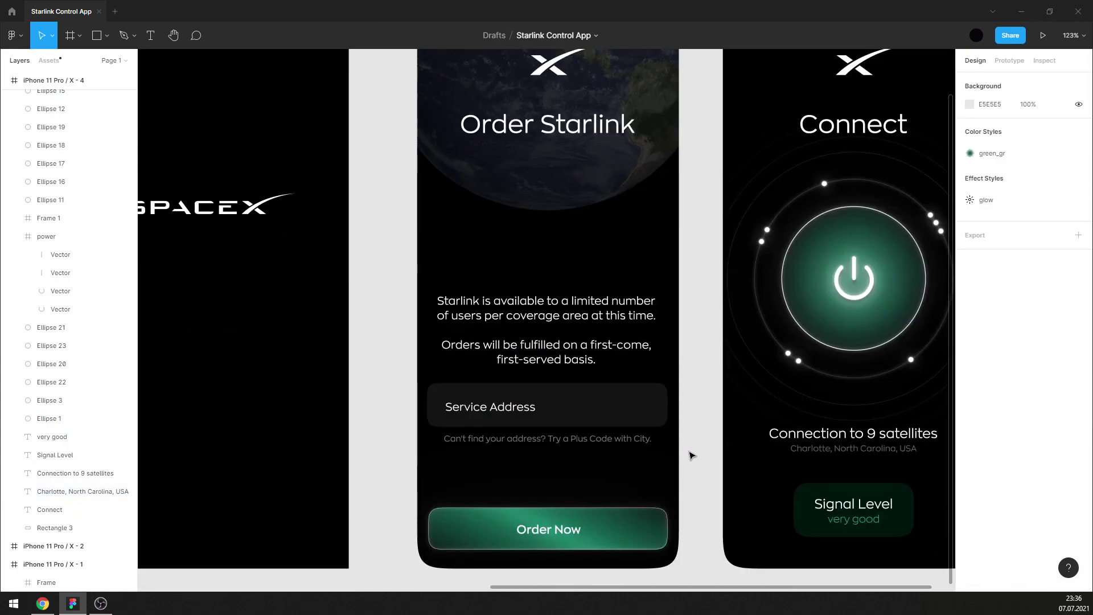
Re-break the Starlink paragraph's lines so it wraps as four centred lines.
left_click_drag(569, 325, 570, 307)
double_click(586, 294)
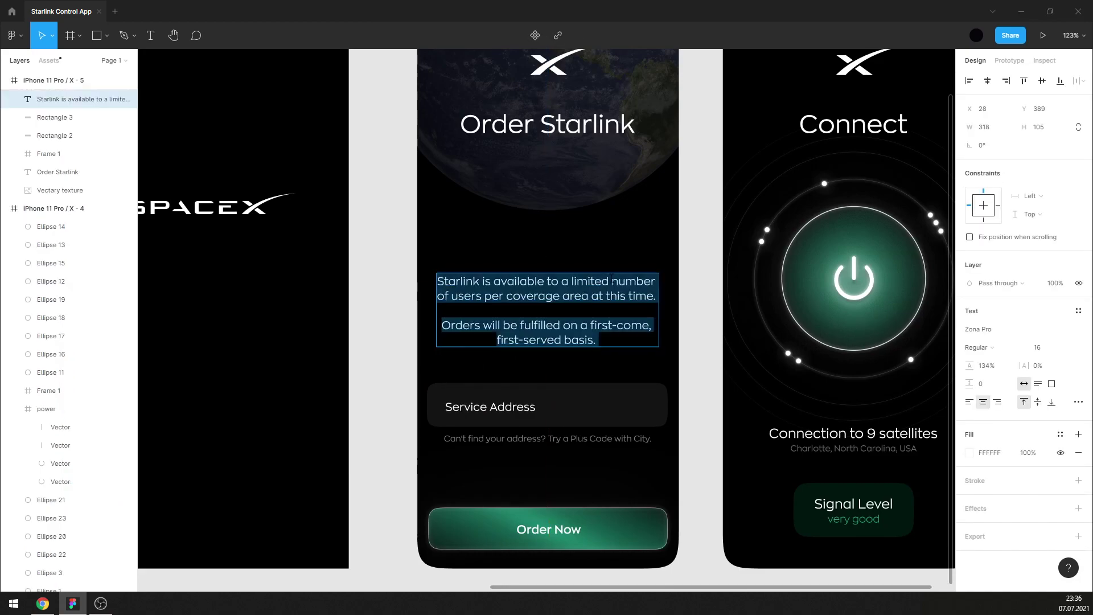
left_click(610, 281)
key("Return")
key("End")
key("Delete")
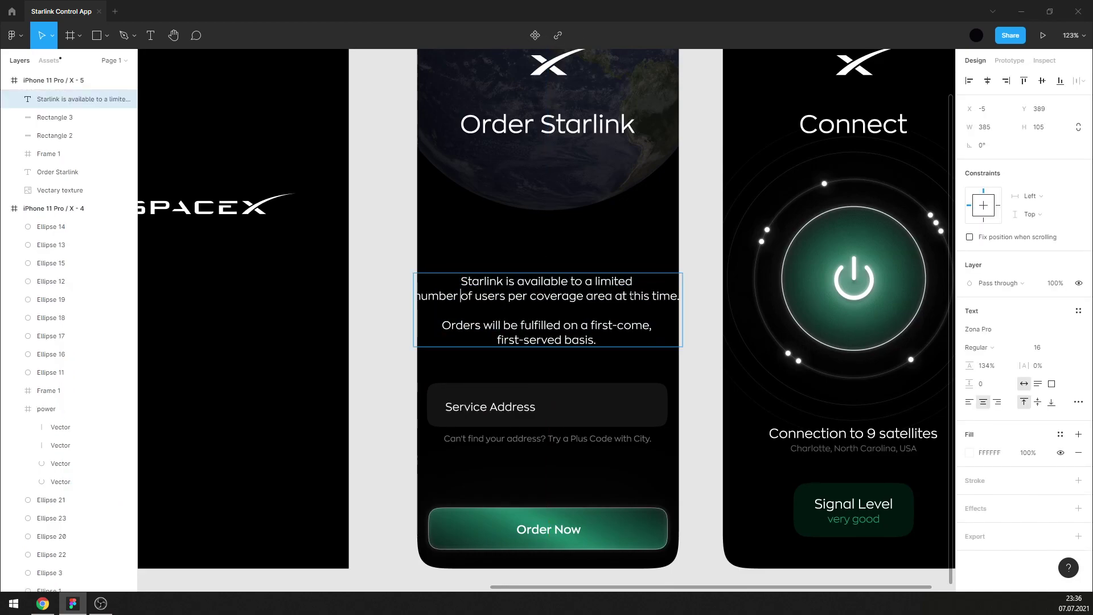
left_click(643, 295)
key("Return")
key("Delete")
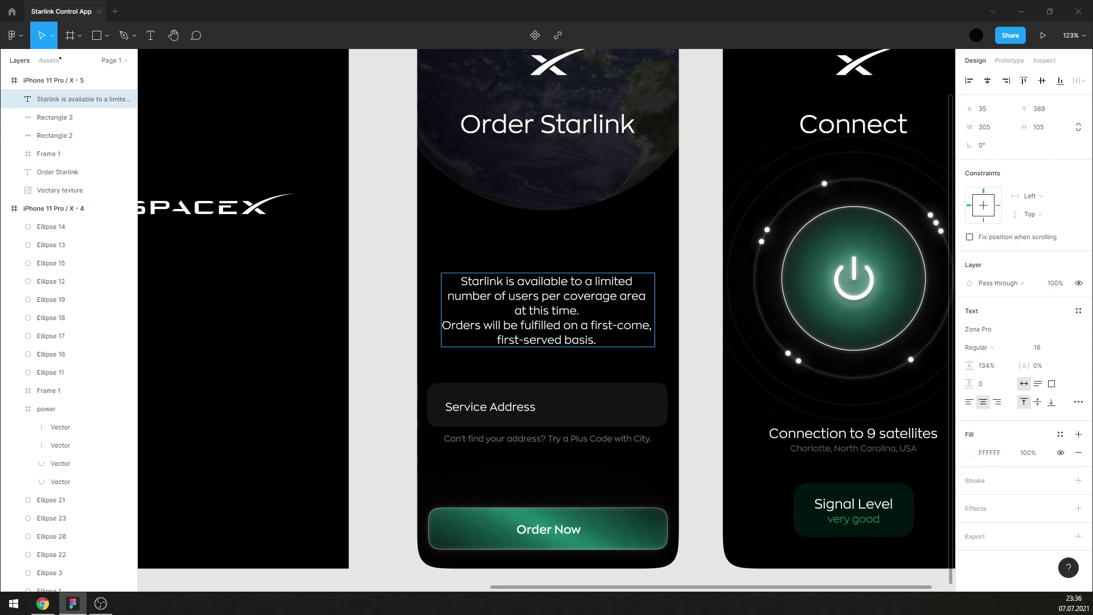
key("Delete")
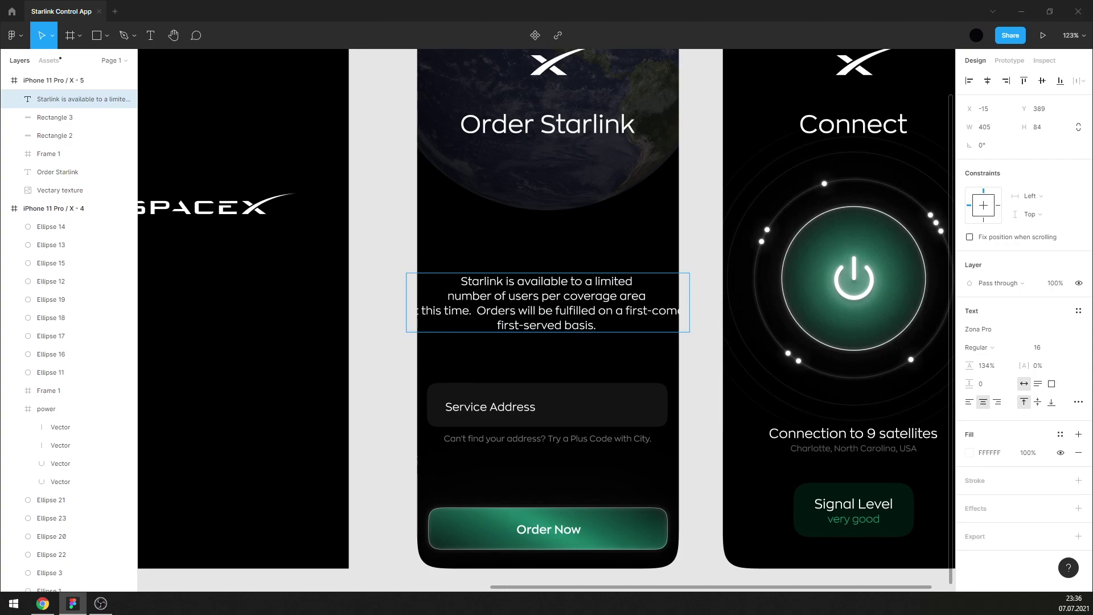
key("BackSpace")
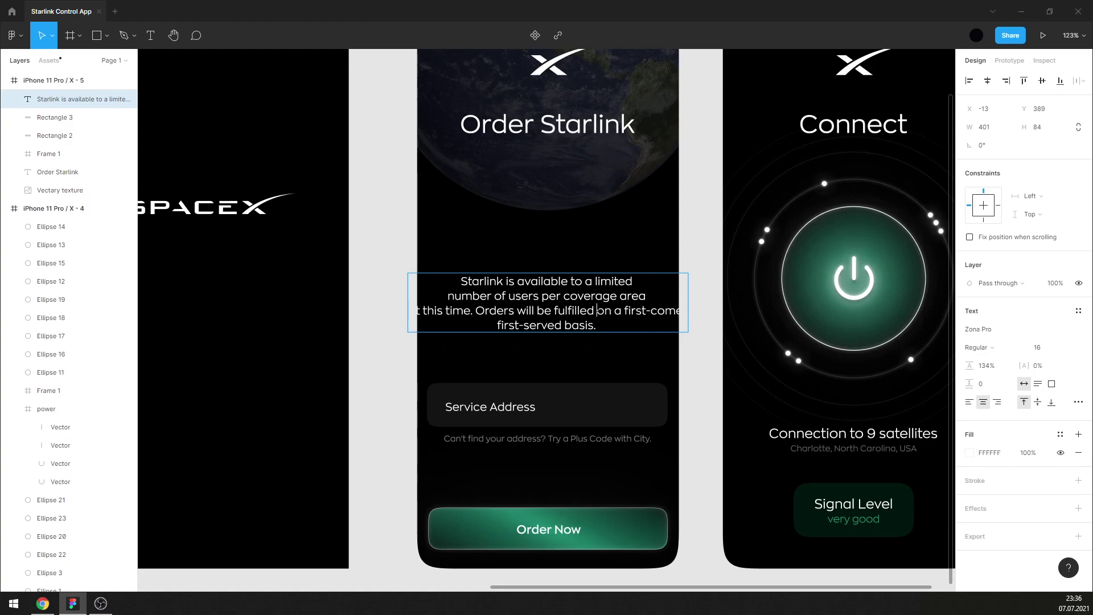
key("Return")
key("Delete")
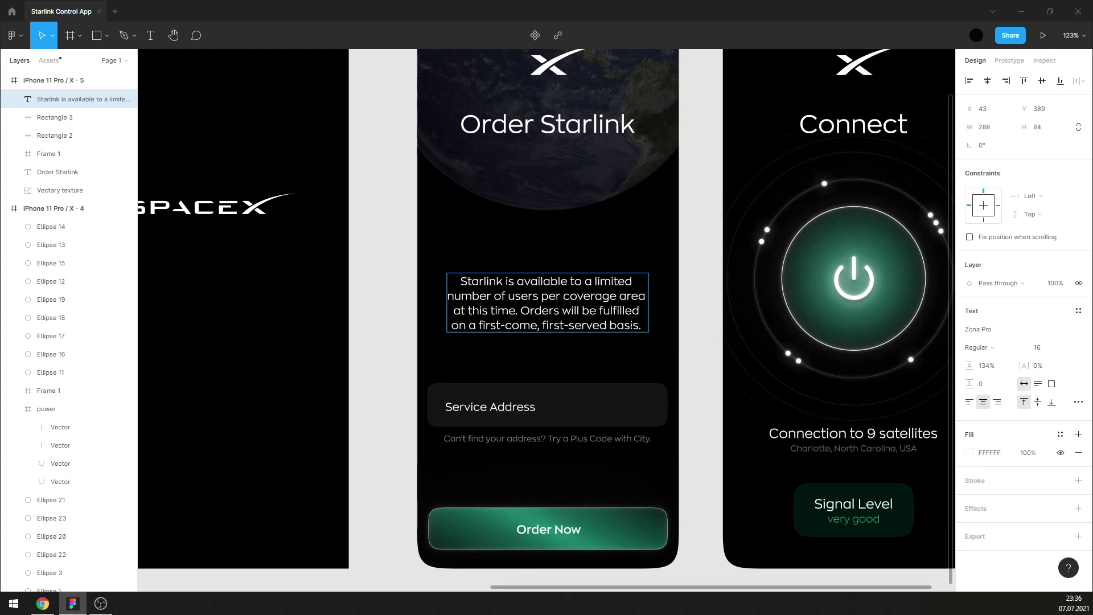
key("Escape")
Set the paragraph's line height to 140% and move it down toward the address field.
left_click(687, 317)
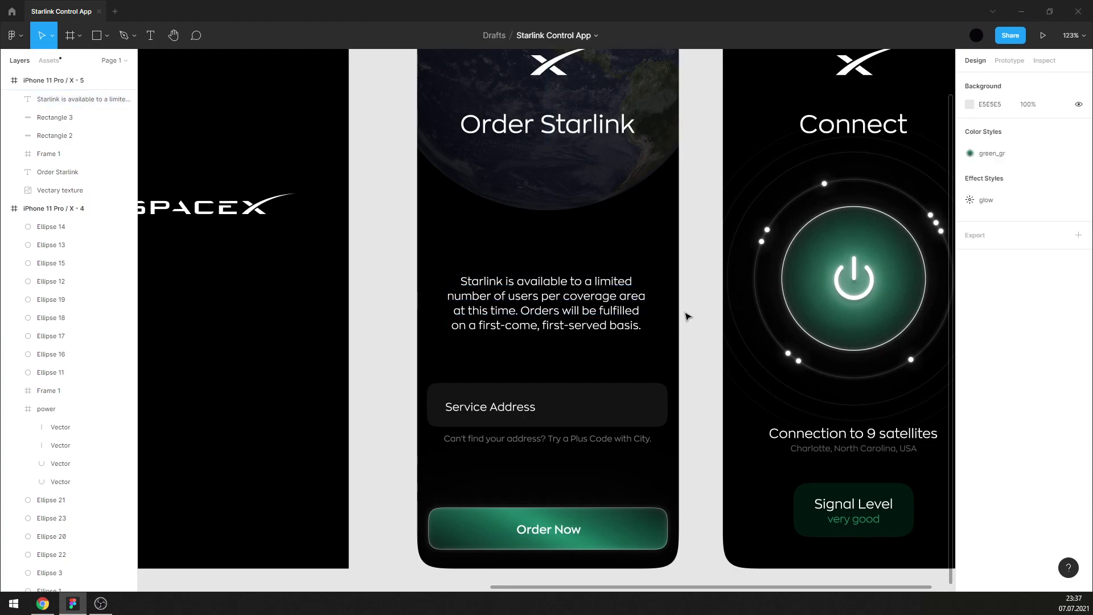
left_click(633, 317)
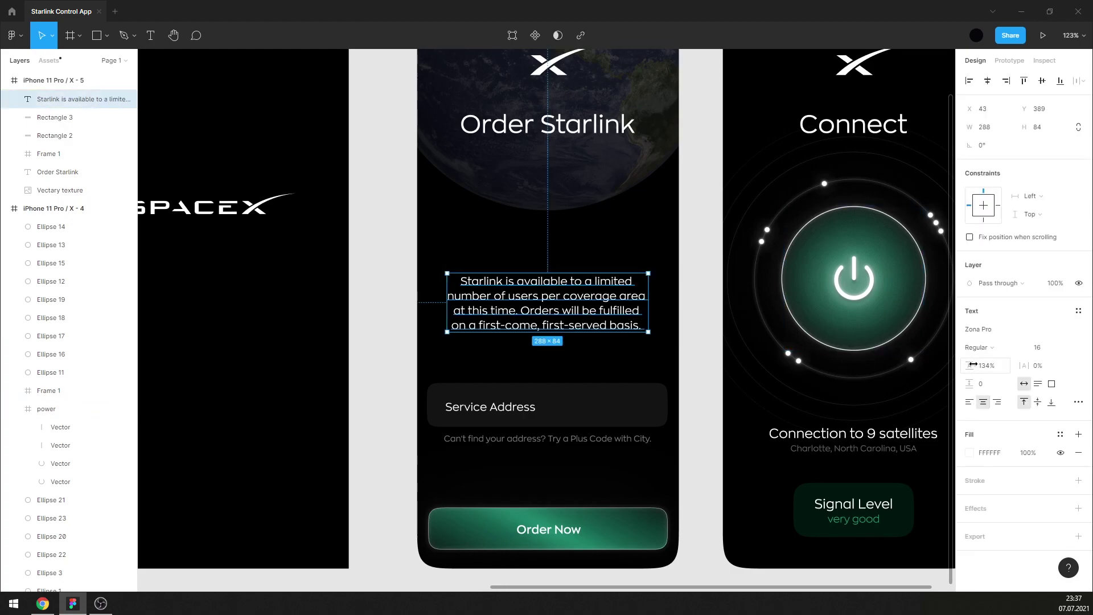
left_click_drag(973, 364, 981, 368)
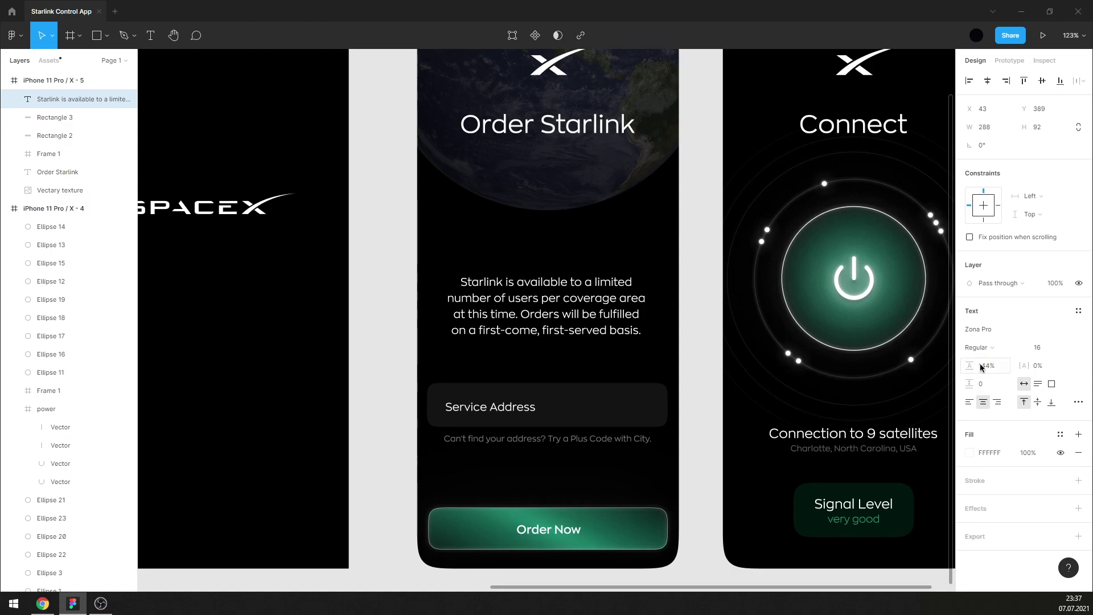
left_click(986, 370)
type("40")
key("Return")
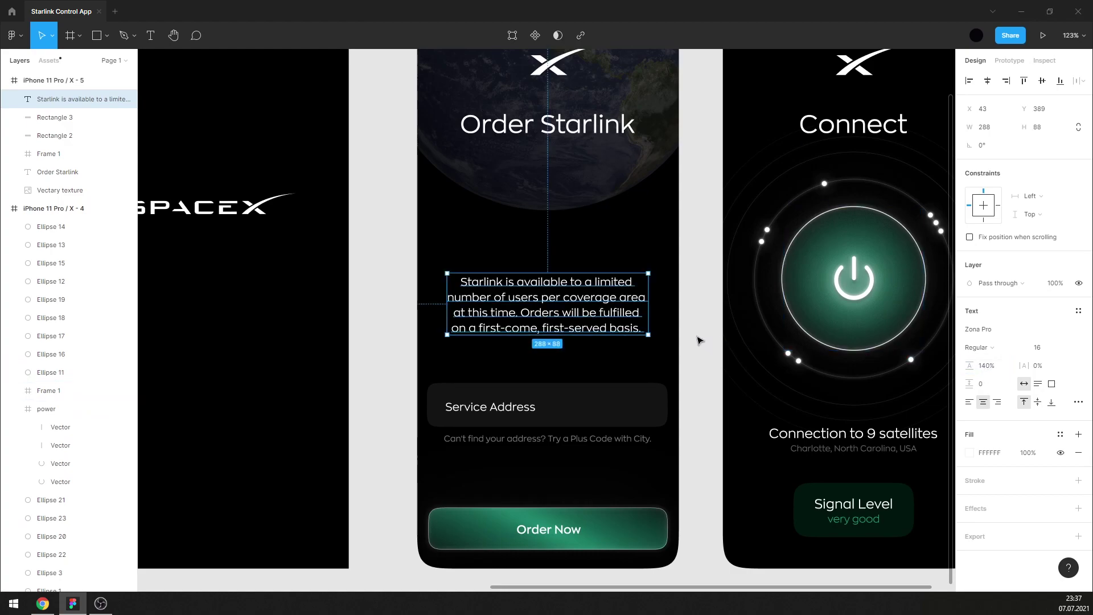
left_click_drag(622, 318, 621, 340)
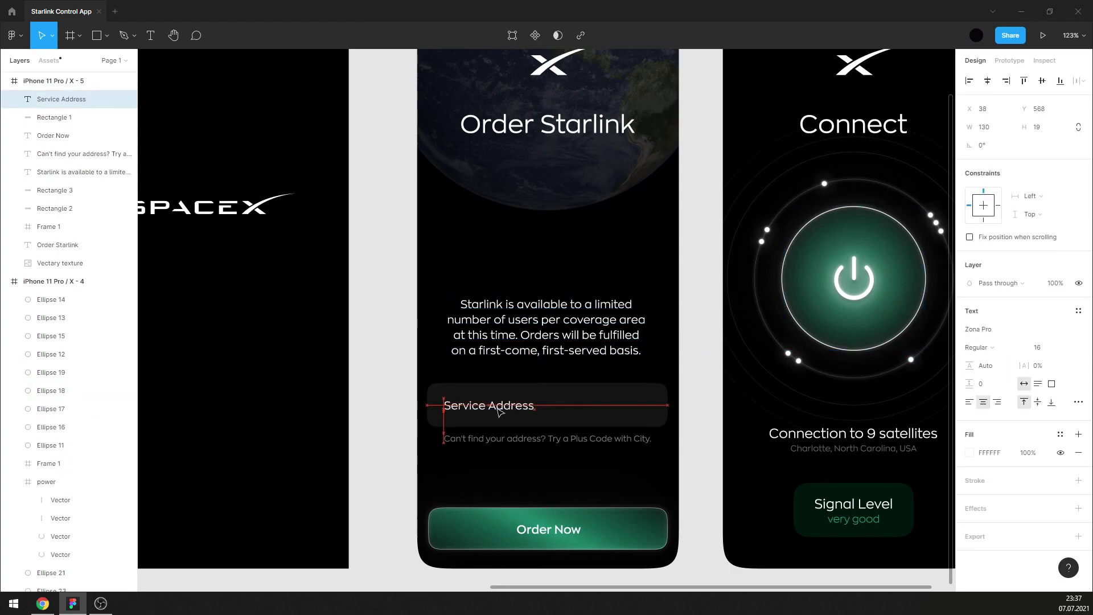
Shift the Service Address label slightly left and dim its fill opacity to 70%.
left_click_drag(505, 420, 499, 419)
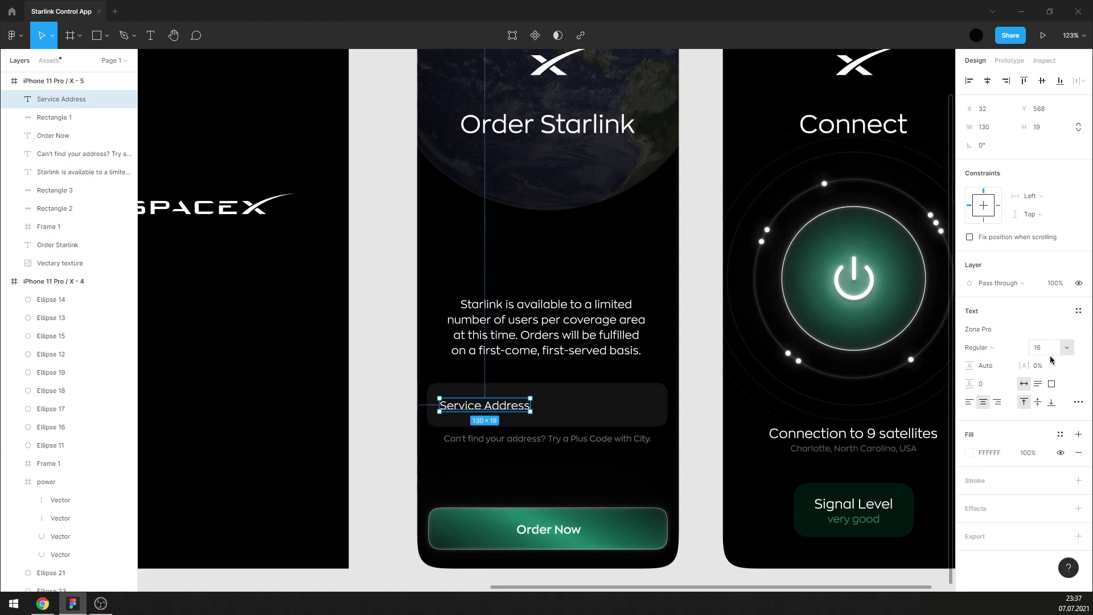
left_click(1028, 452)
type("70")
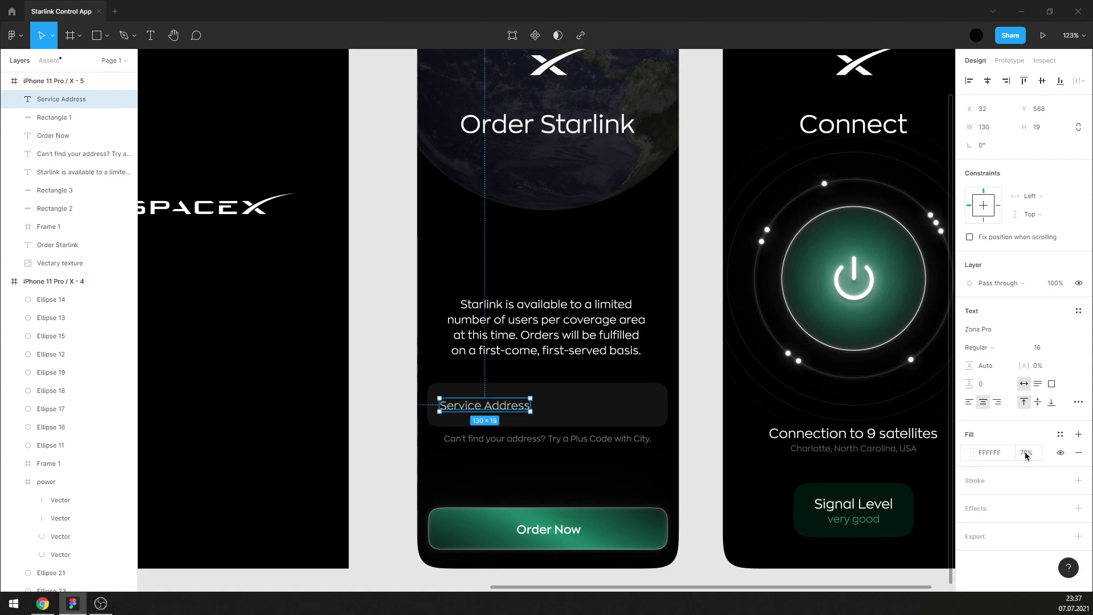
key("Return")
left_click(695, 408)
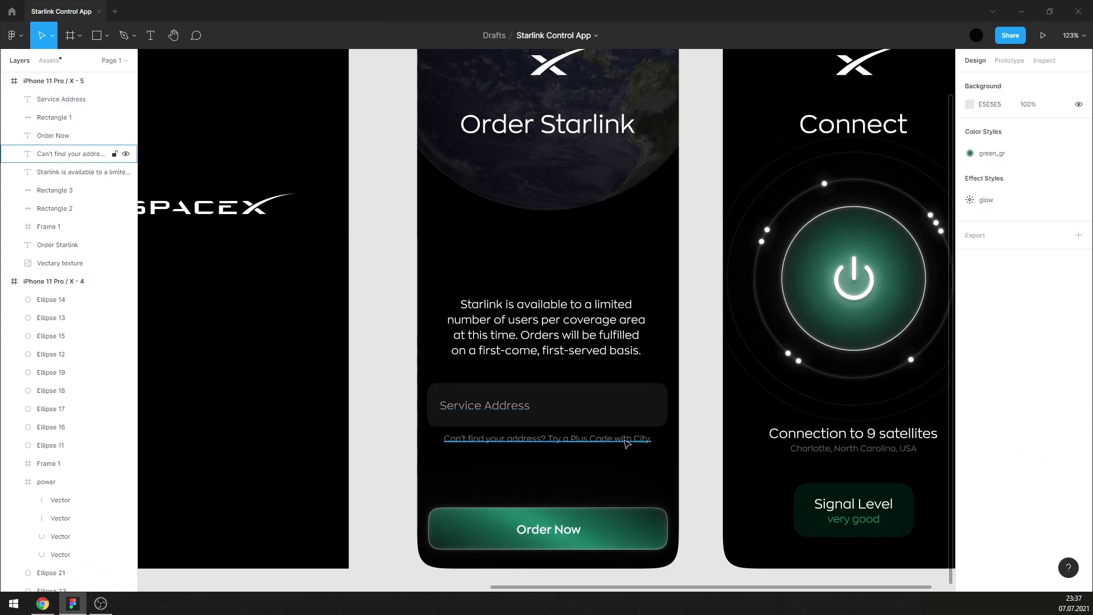
Set the address hint and Charlotte location text to Light weight.
left_click(548, 438)
left_click(997, 346)
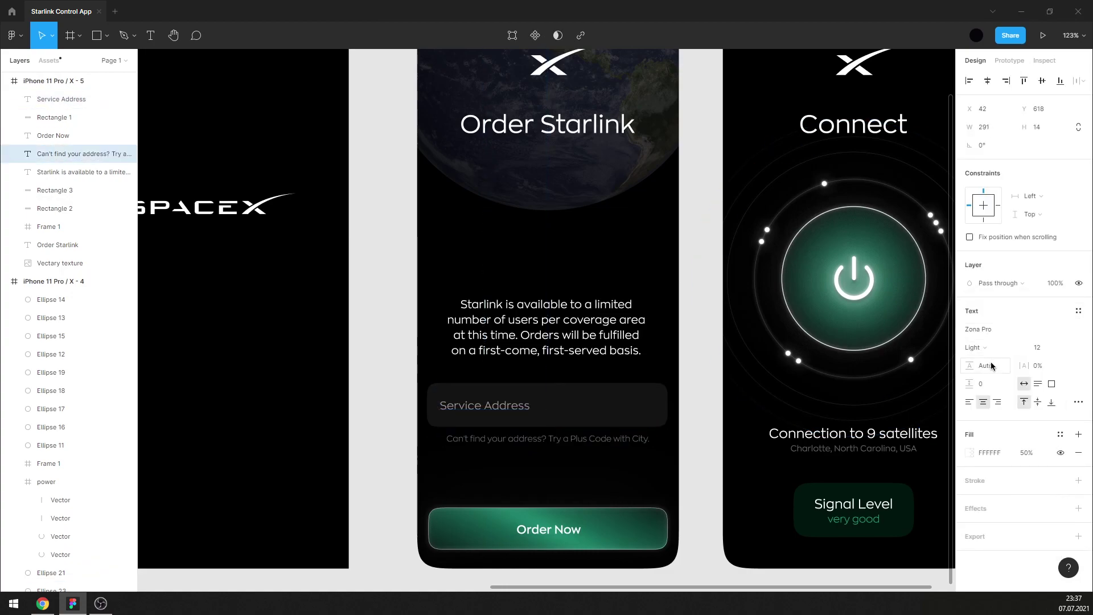
left_click(853, 448)
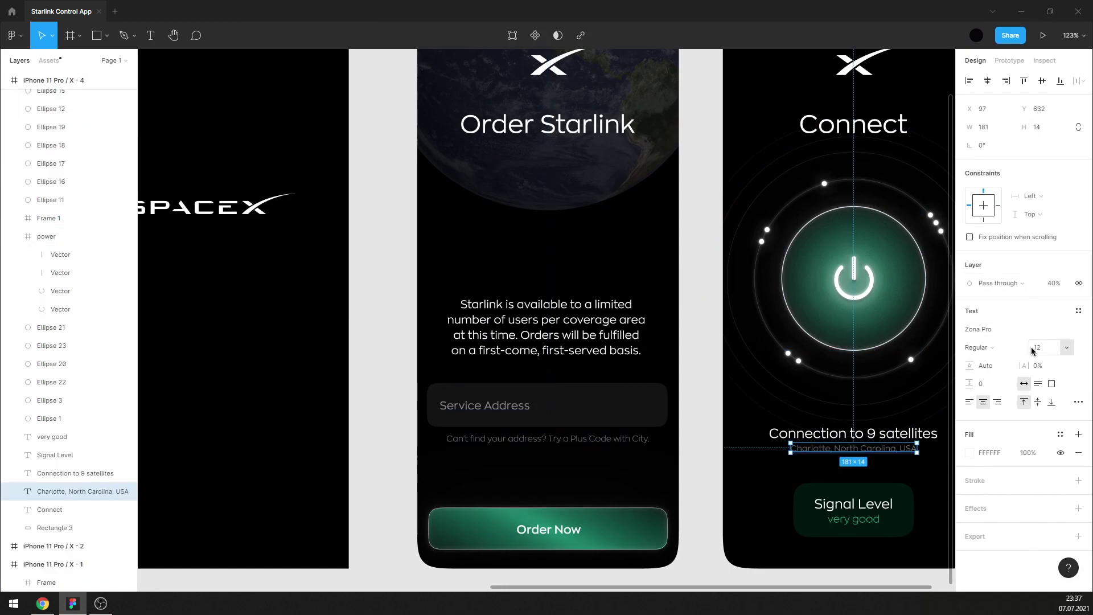
left_click(995, 347)
left_click(998, 333)
key("alt")
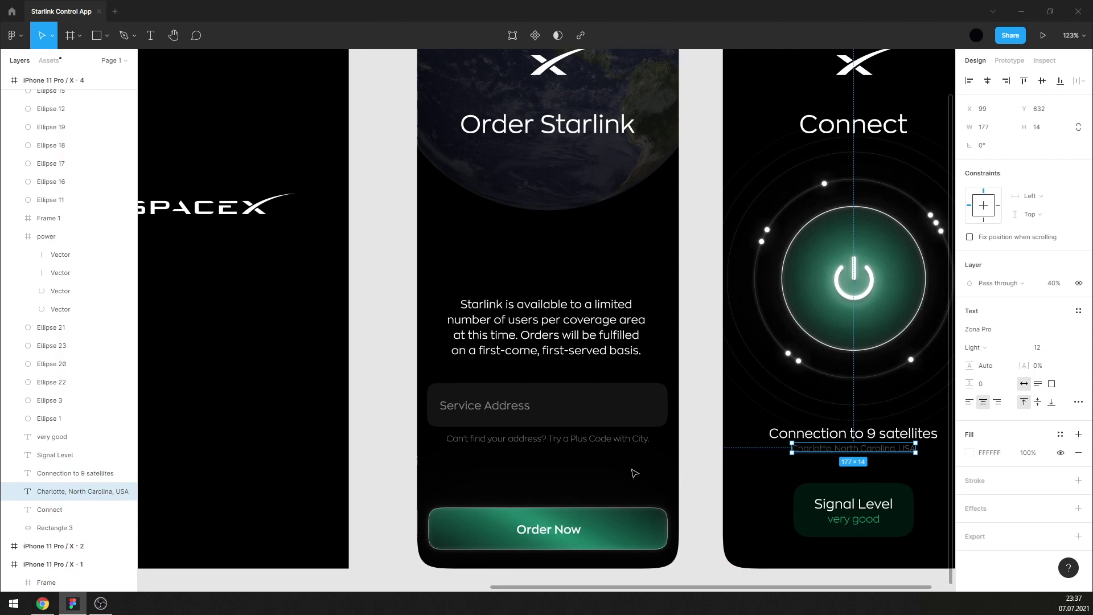
Nudge the paragraph, address field and hint down together, level with the Connect screen's location line.
left_click_drag(630, 473, 543, 291)
key("alt")
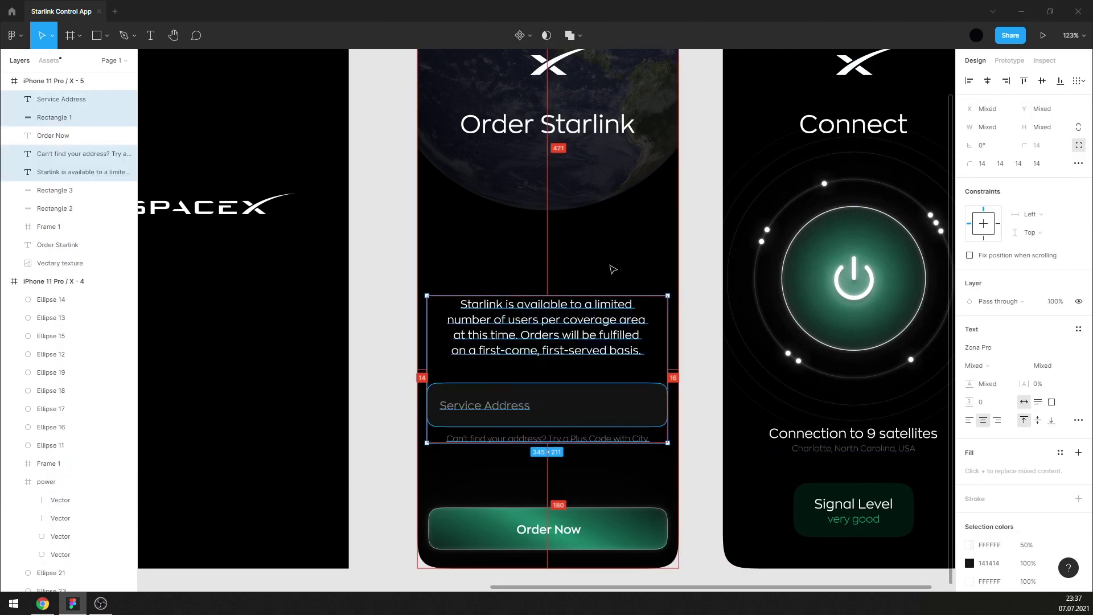
key("shift+Down")
key("Down")
key("Down")
key("Down")
key("Down")
key("Down")
key("Down")
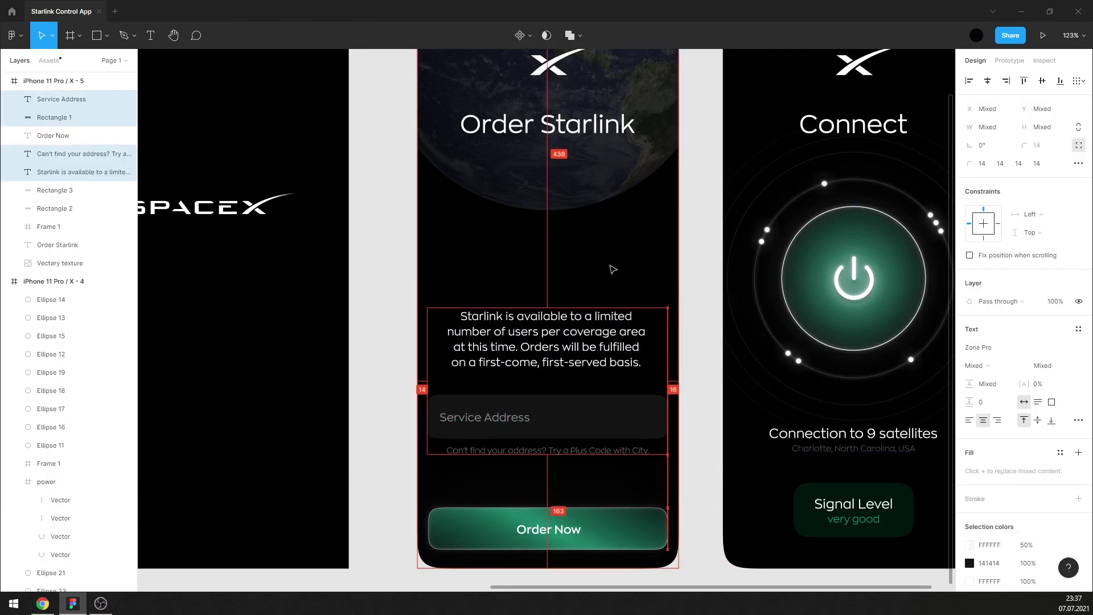
key("Up")
key("Up")
key("Up")
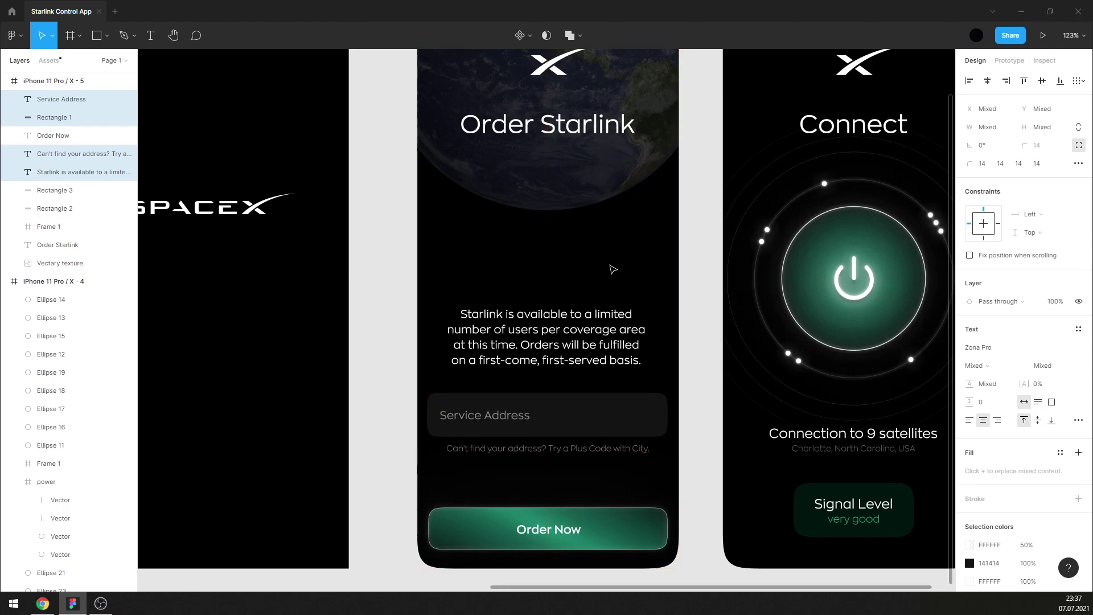
left_click(712, 414)
left_click(653, 449)
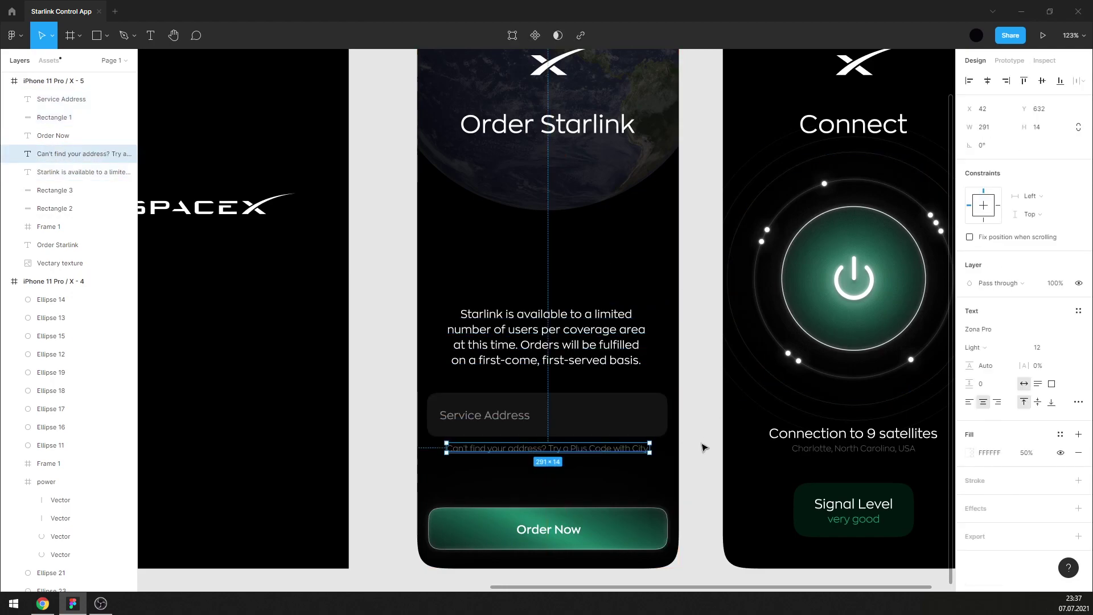
key("alt")
left_click(745, 457)
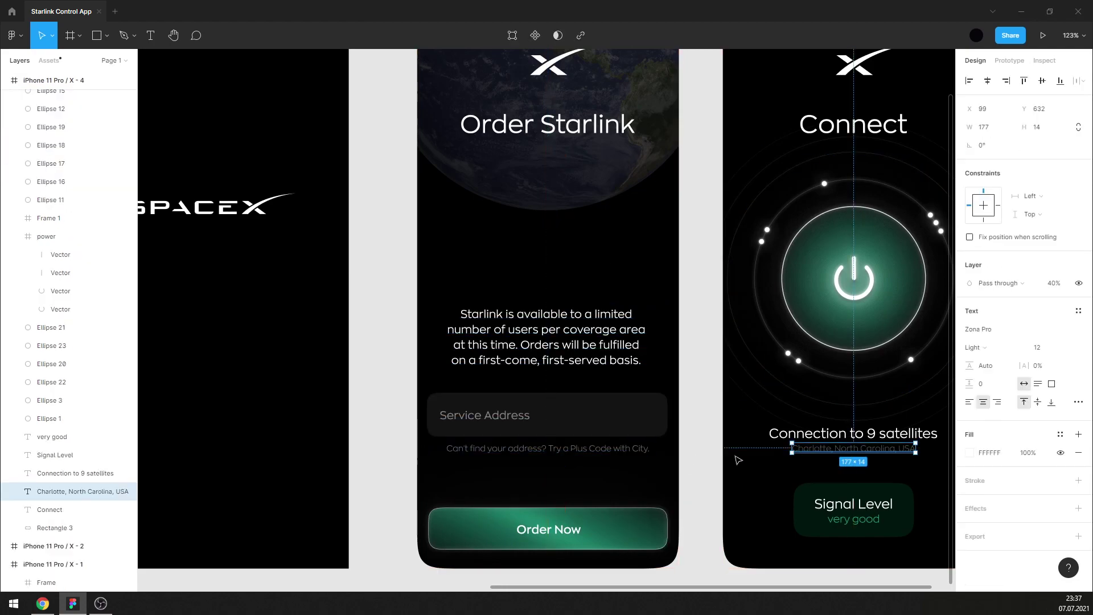
left_click(700, 445)
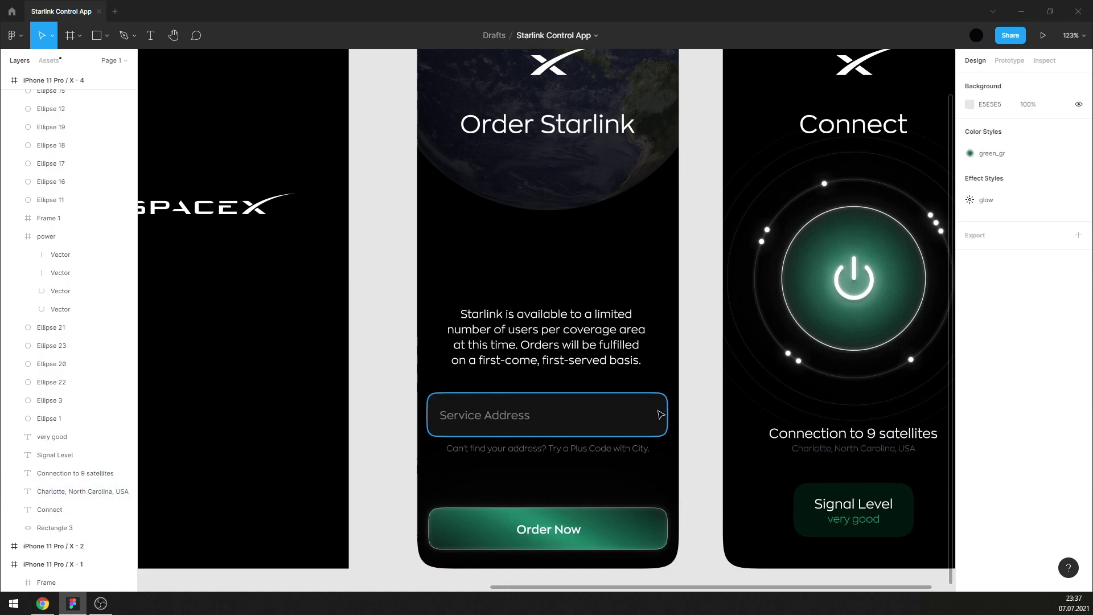
Move the earth texture image lower within the Order screen frame.
scroll(581, 432, "down", 5, "ctrl")
scroll(568, 384, "up", 3, "ctrl")
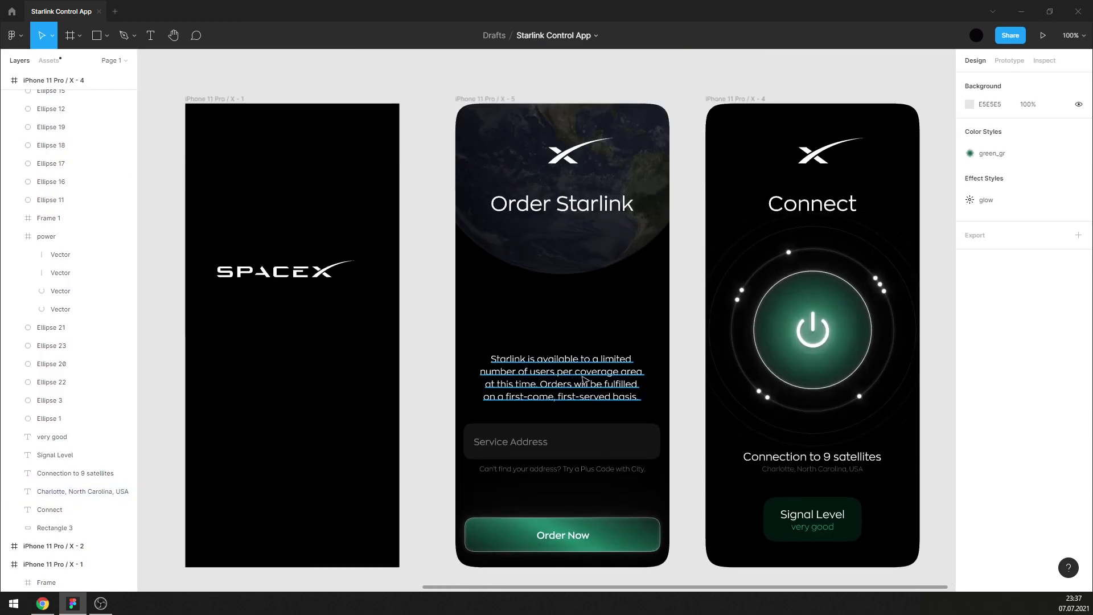
left_click(568, 385)
left_click(615, 322)
left_click_drag(592, 250, 602, 293)
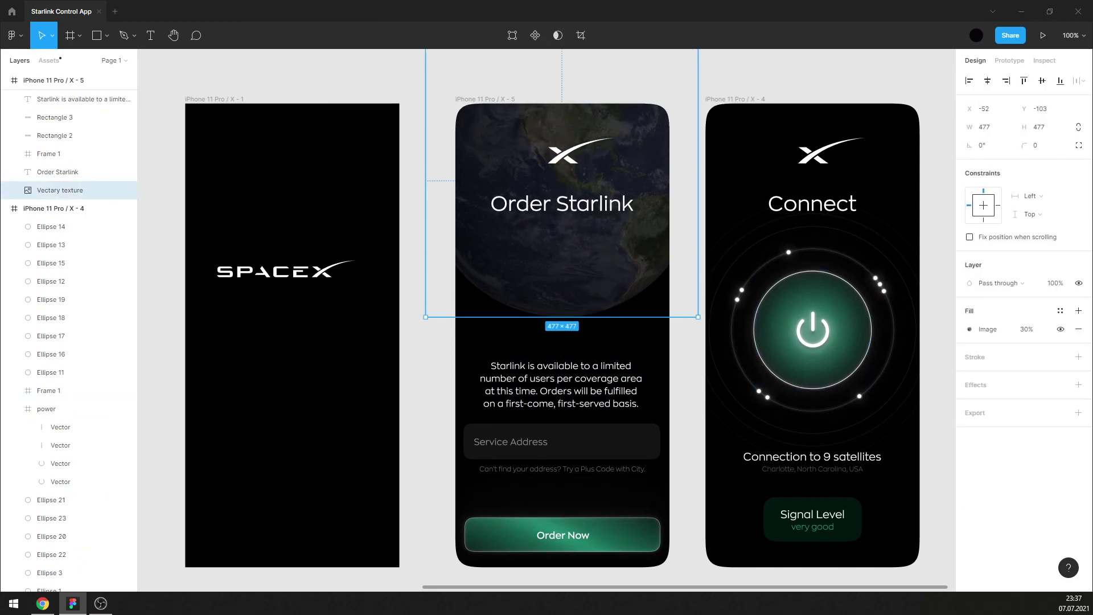
mouse_move(596, 286)
left_click(674, 347)
left_click(614, 374)
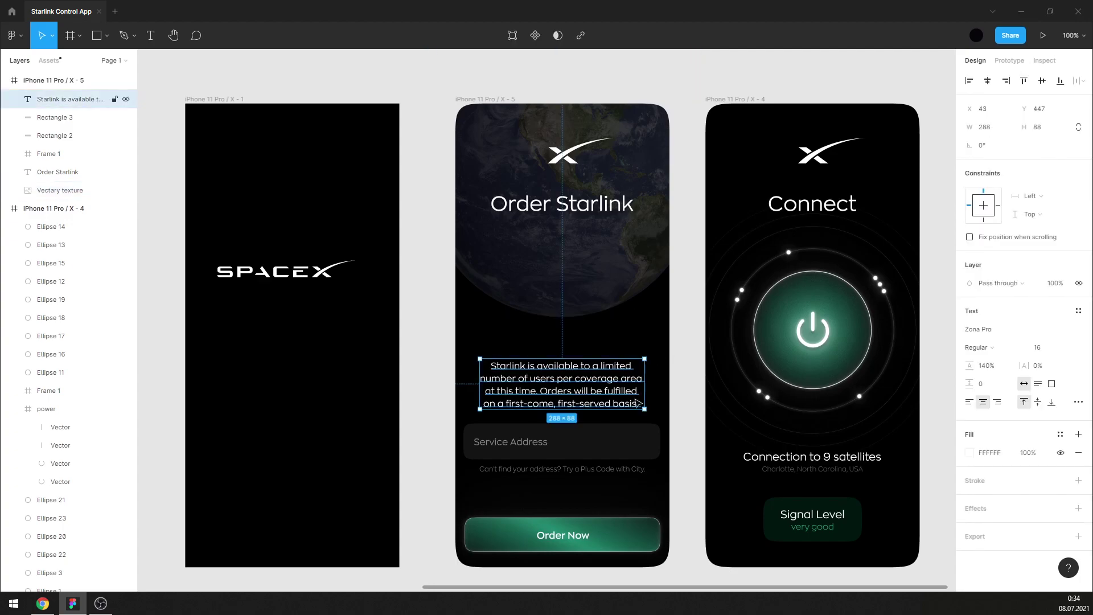
left_click(601, 508)
Apply the saved glow effect style to the Order Now label text.
scroll(629, 508, "up", 2)
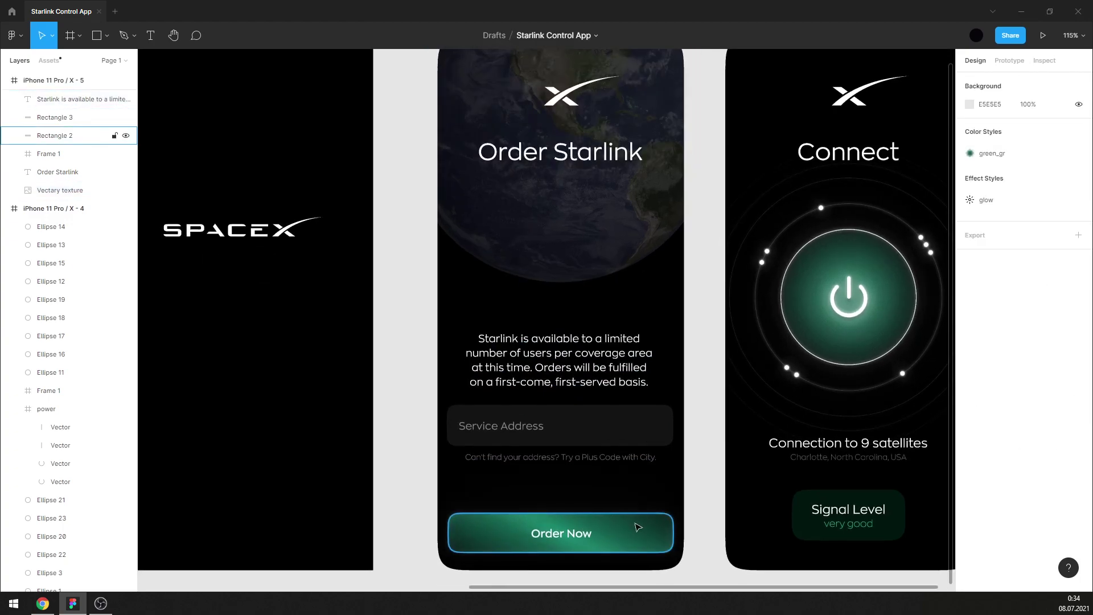
left_click(634, 502)
left_click(577, 488)
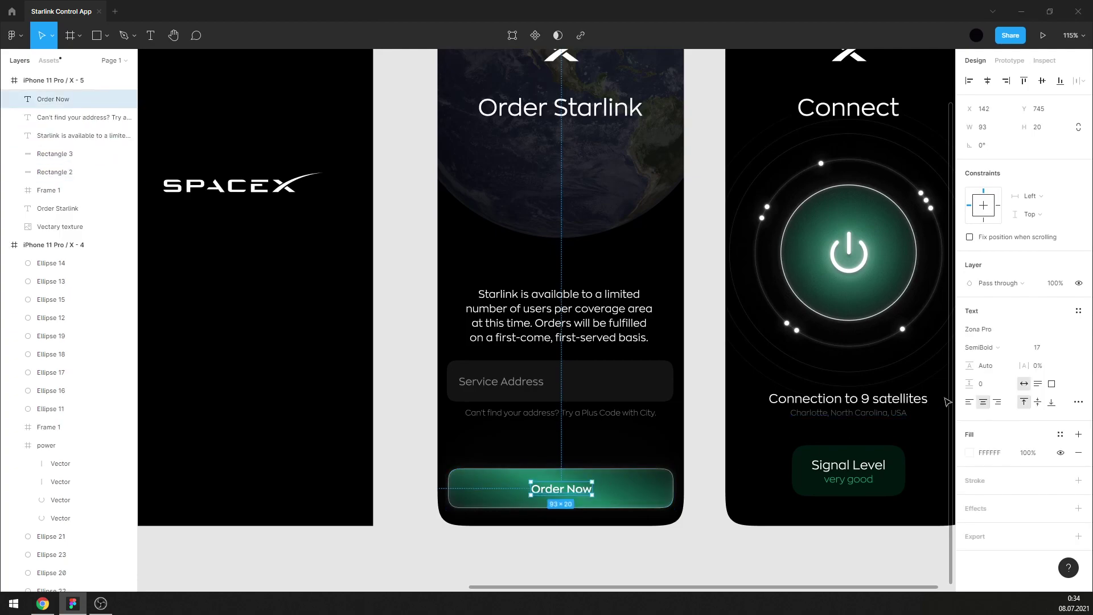
left_click(1059, 435)
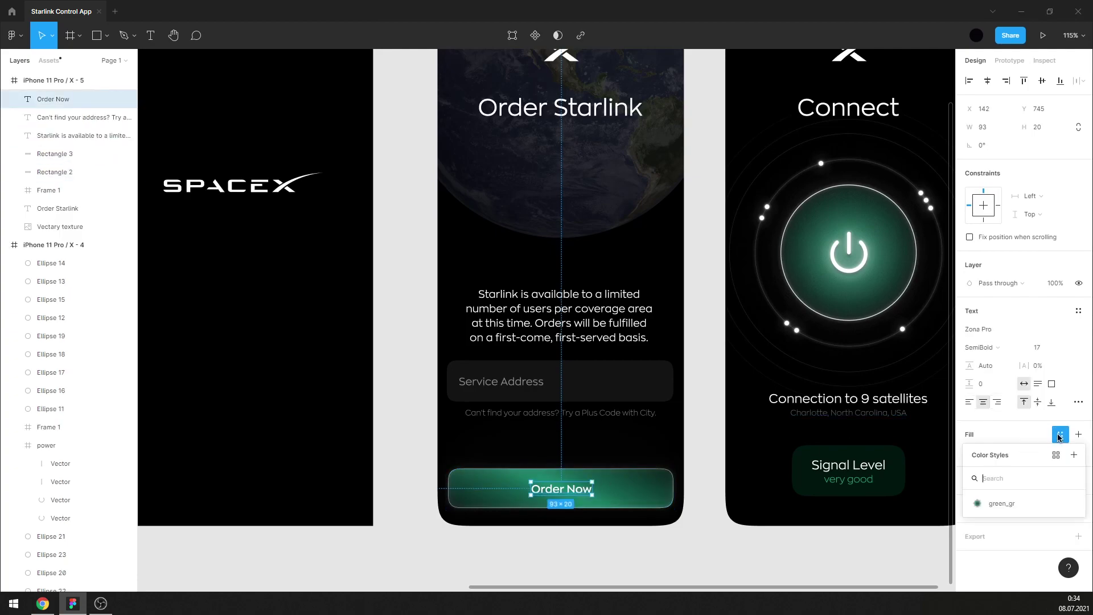
left_click(1010, 571)
left_click(1059, 507)
left_click(1017, 575)
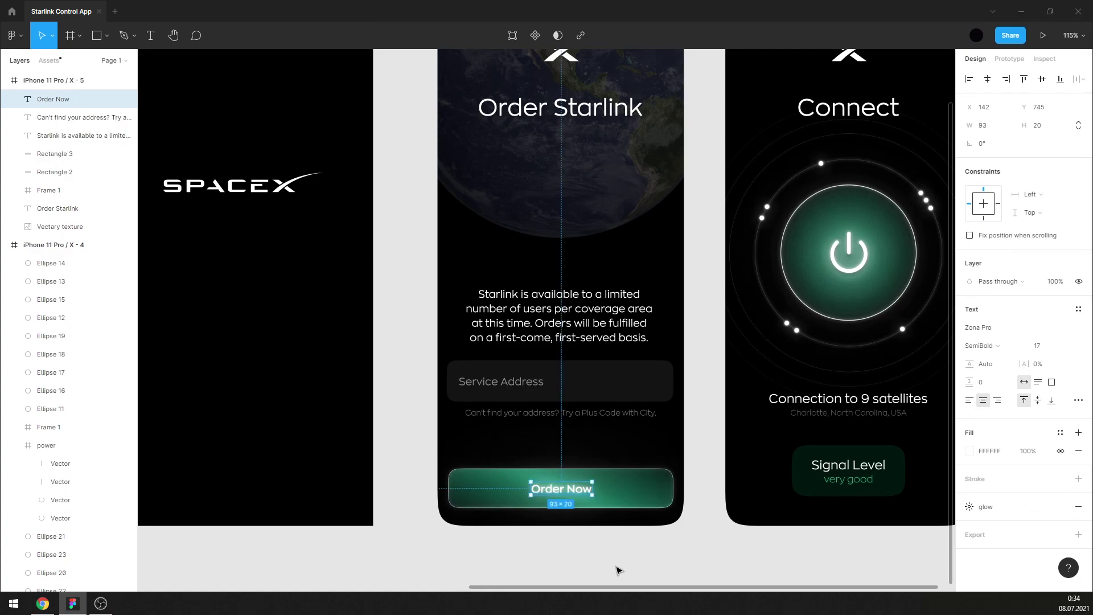
scroll(569, 557, "up", 5, "ctrl")
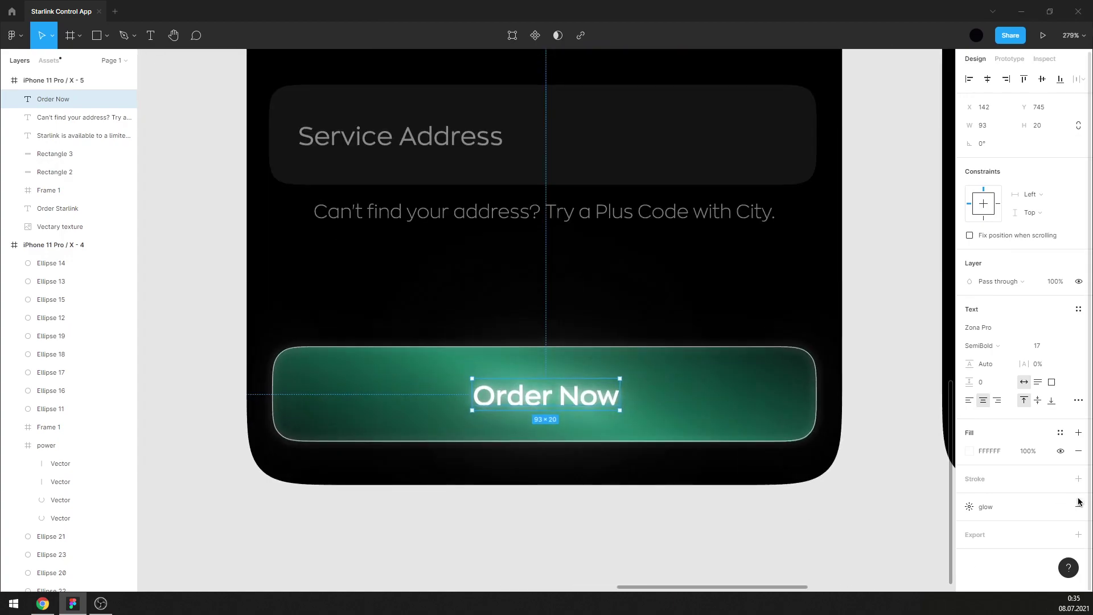
Reselect the Order Now label and paste a copy of it.
mouse_move(1024, 506)
left_click(761, 541)
left_click(580, 401)
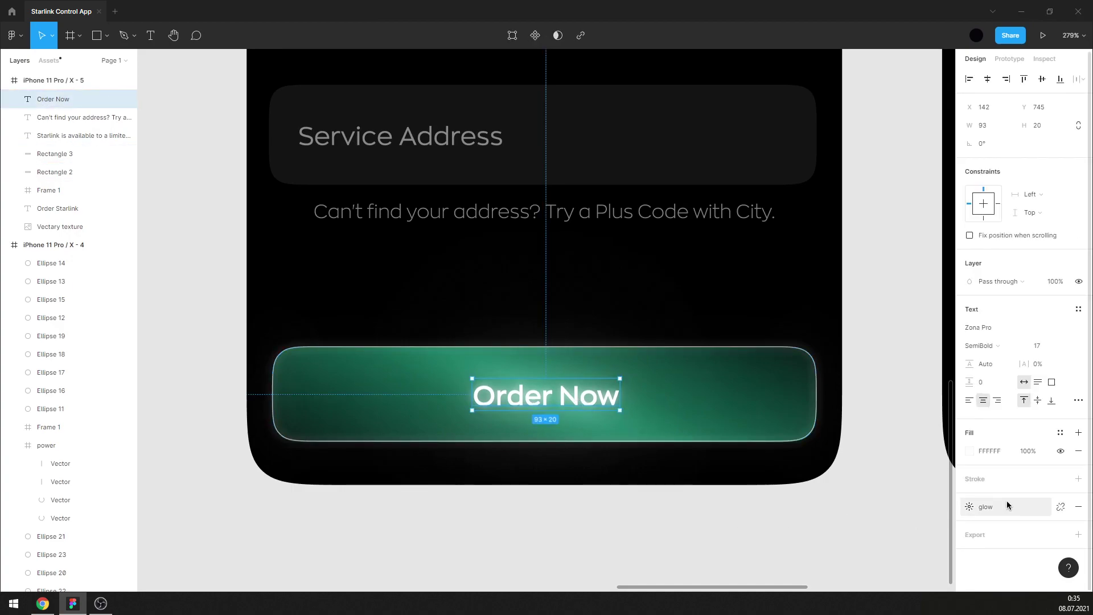
scroll(515, 507, "down", 3)
scroll(552, 523, "up", 2)
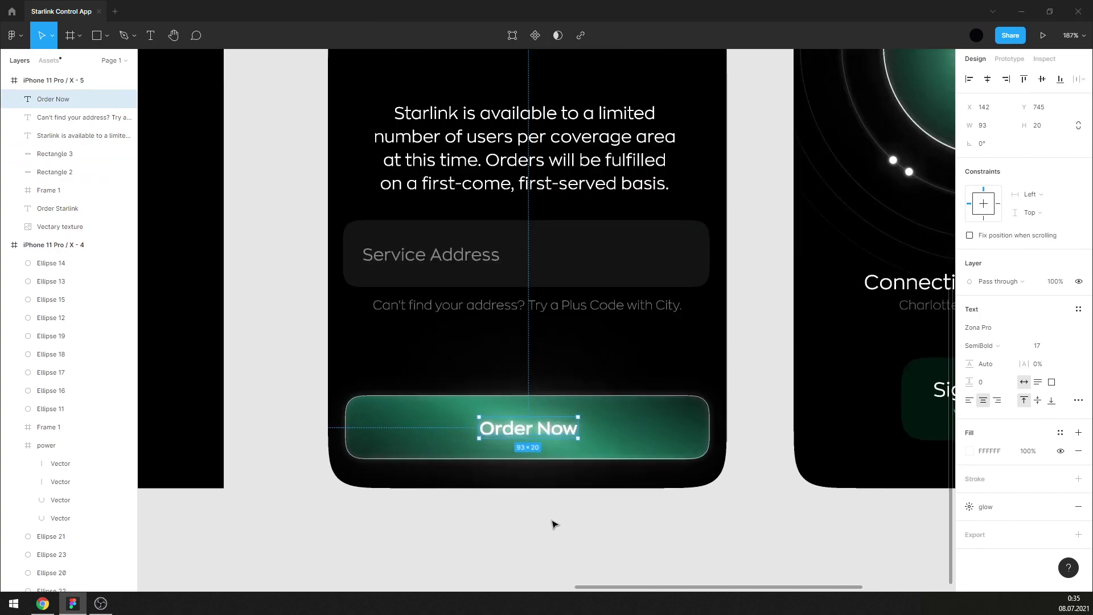
scroll(552, 518, "up", 2)
key("ctrl+v")
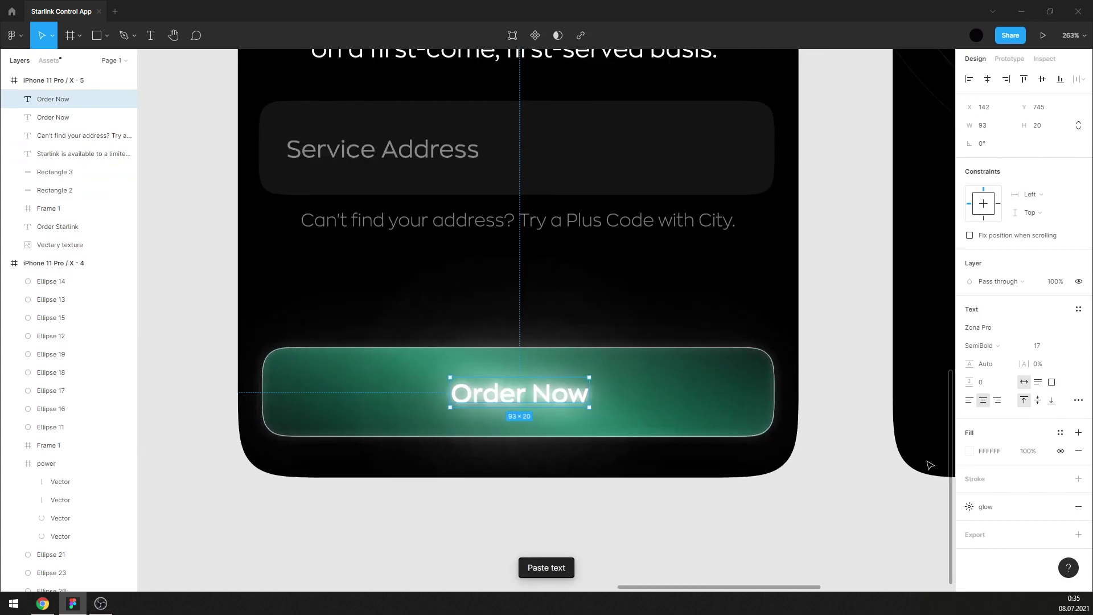
Detach the glow style, remove its three drop shadows and add one new drop shadow.
left_click(1058, 509)
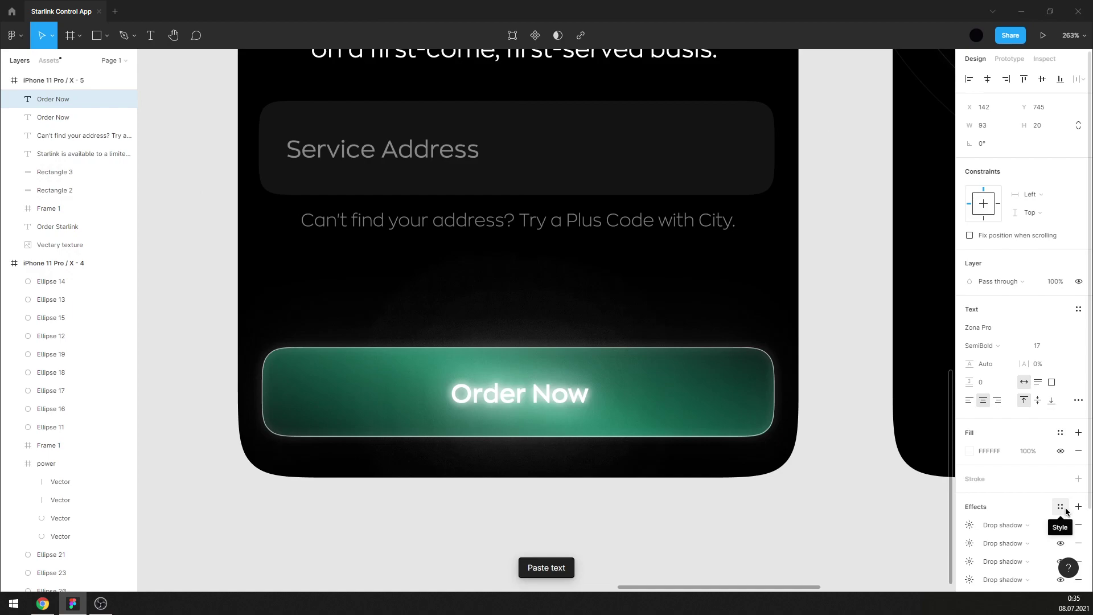
left_click(1078, 525)
left_click(1079, 524)
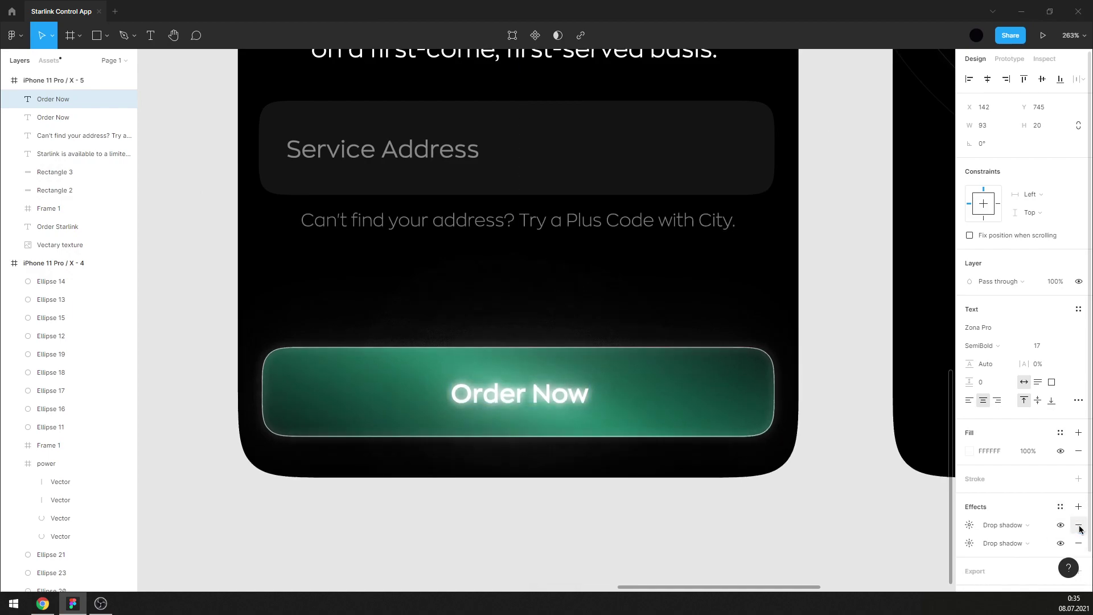
left_click(1078, 524)
left_click(1078, 507)
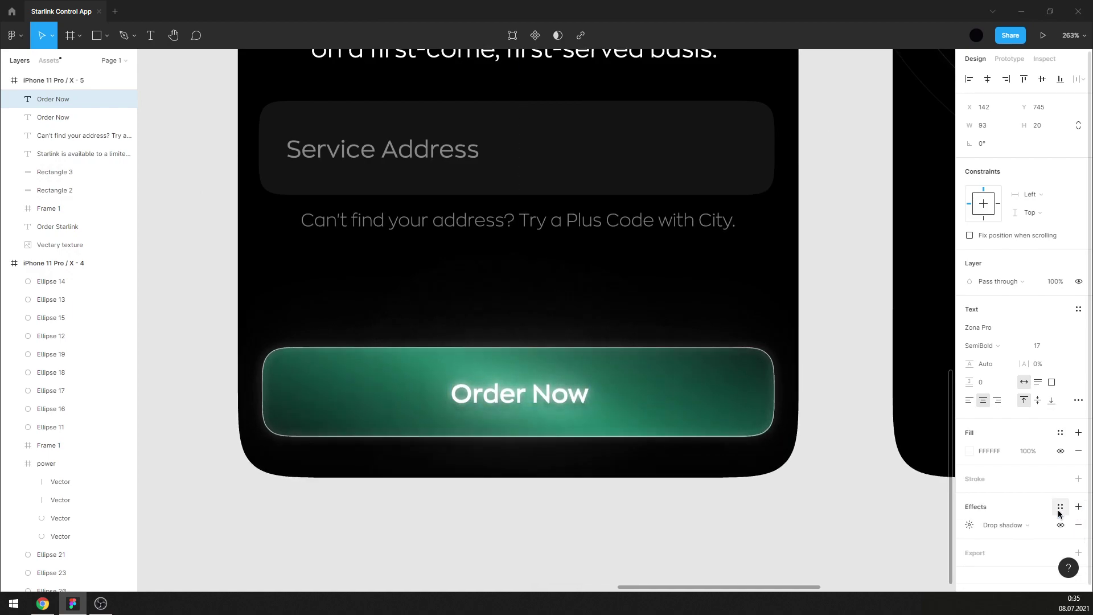
Review the Order Now label's softened shadow, leaving the label selected.
left_click(722, 532)
scroll(541, 478, "up", 5, "ctrl")
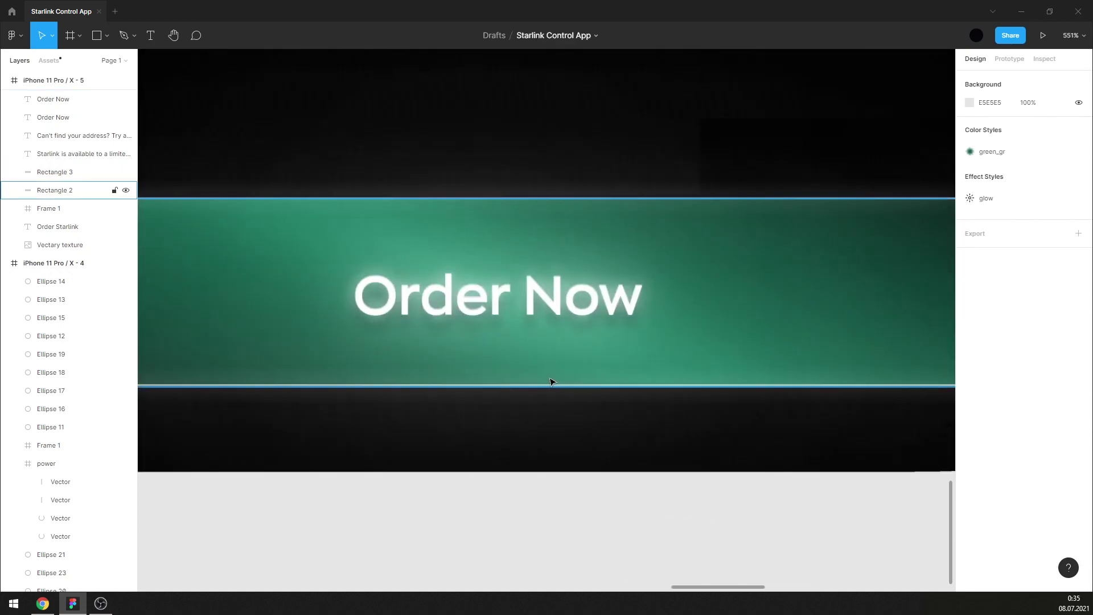
left_click(555, 296)
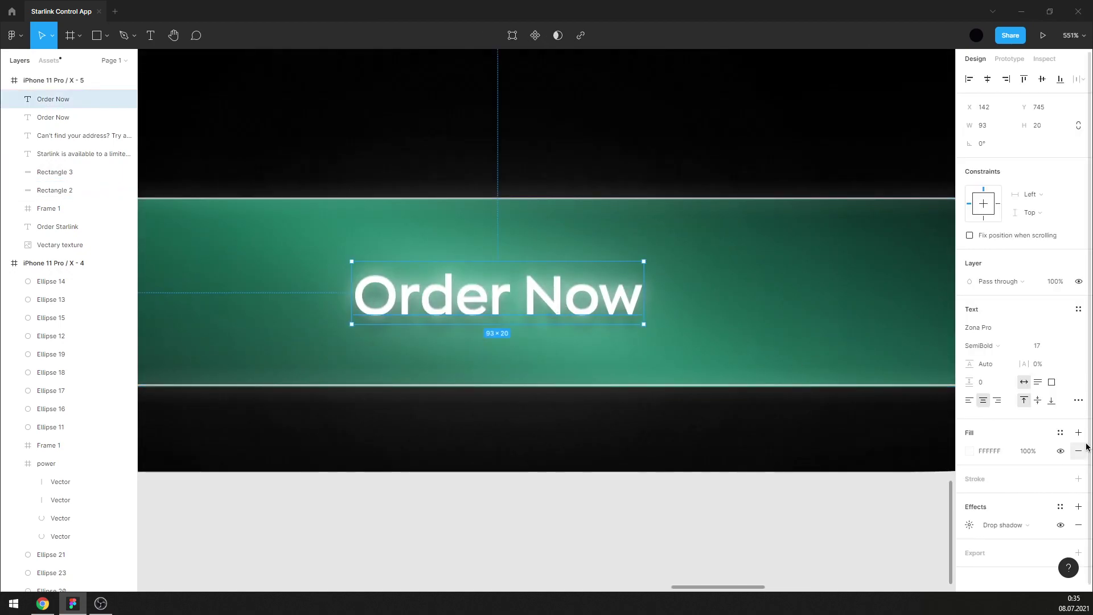
left_click(687, 557)
scroll(646, 239, "up", 5, "ctrl")
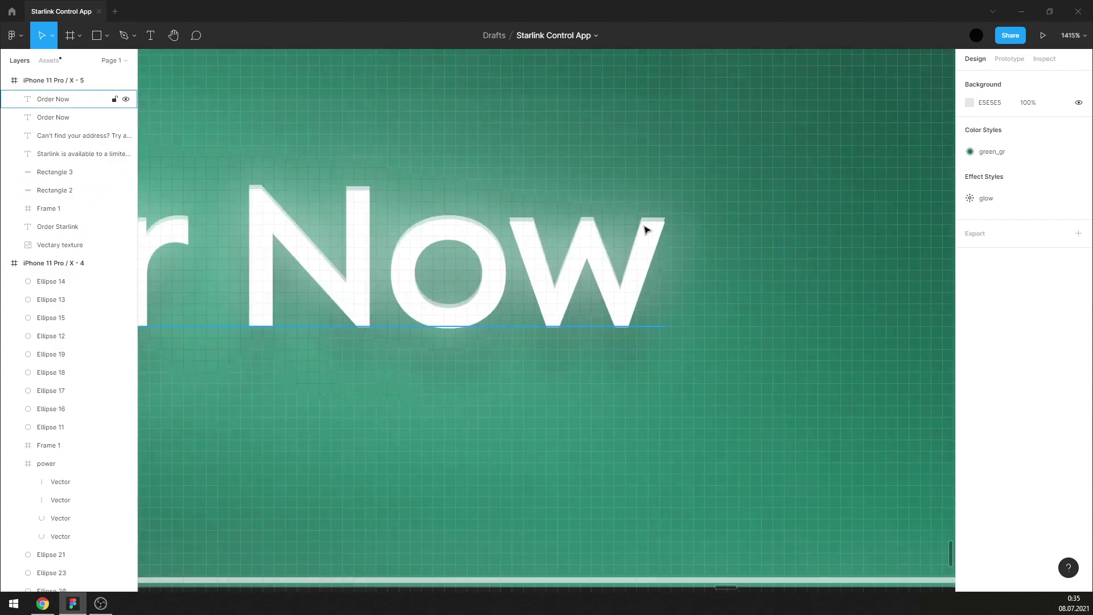
scroll(644, 239, "up", 3, "ctrl")
scroll(645, 262, "up", 1, "ctrl")
left_click(651, 280)
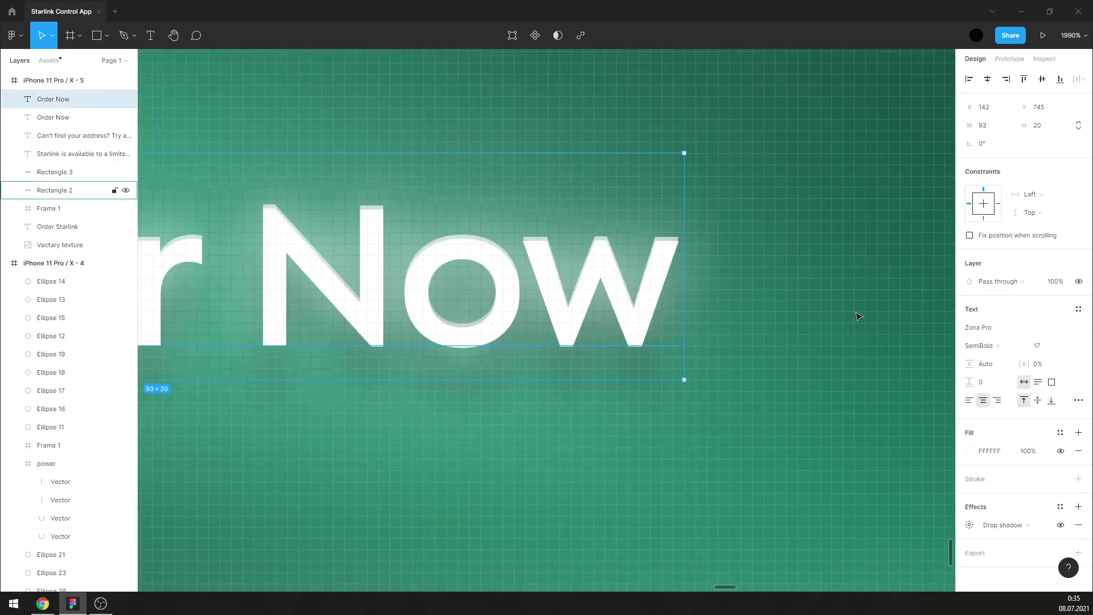
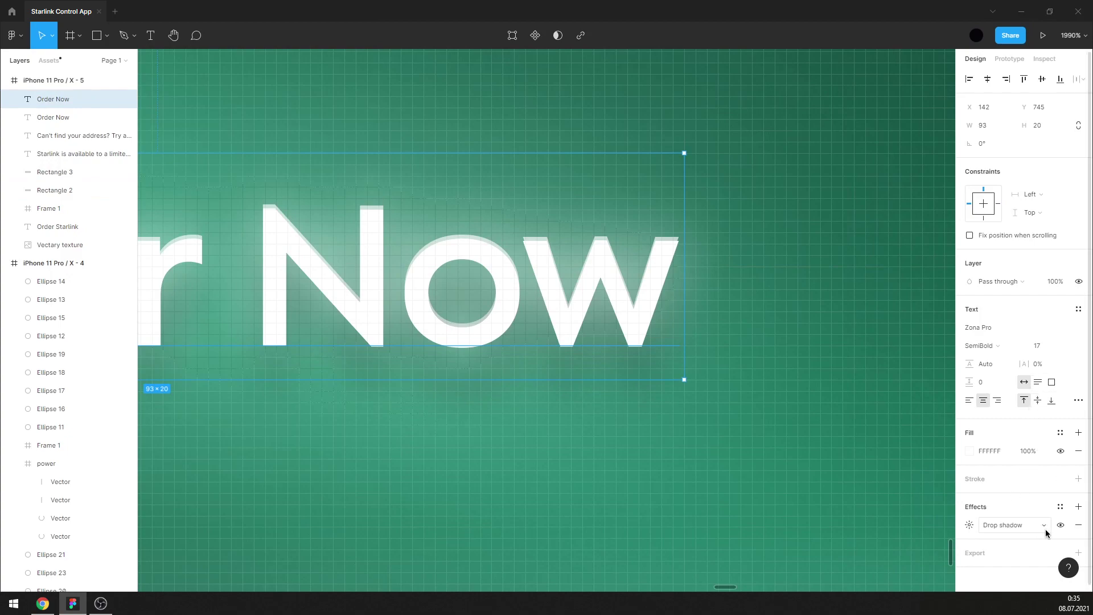
Try the Order Now text's drop-shadow Y offset at 0, then return it to 4.
left_click(968, 524)
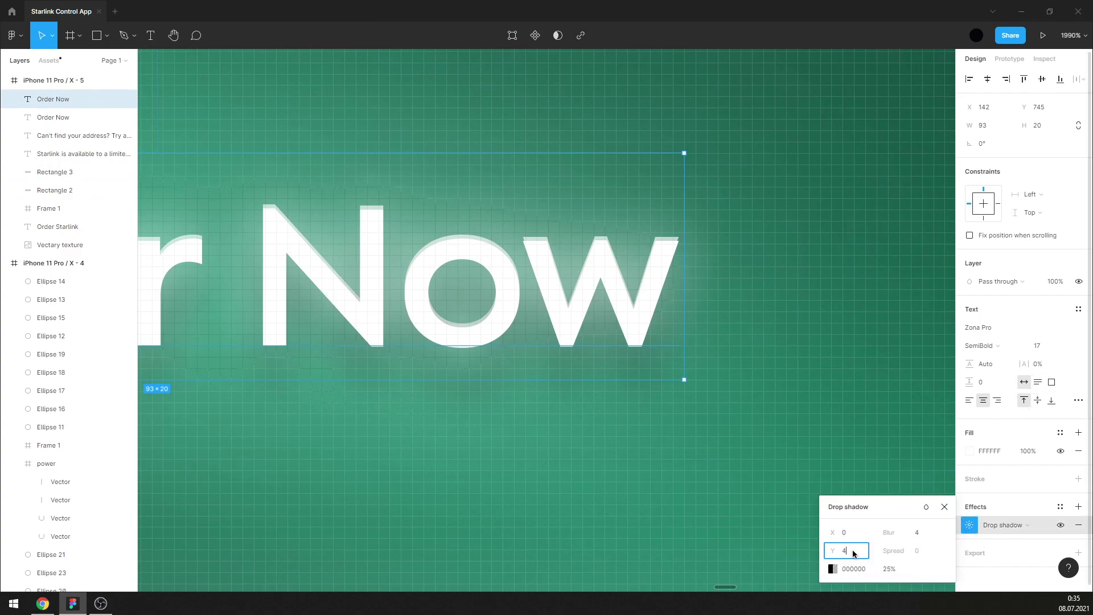
type("0")
key("Return")
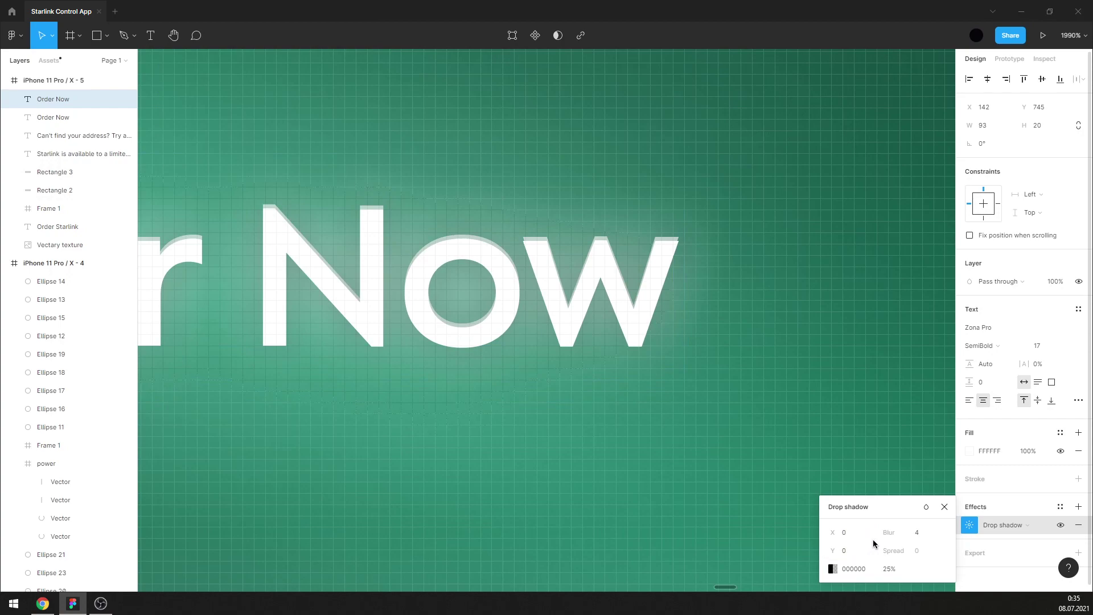
left_click(855, 550)
type("4")
key("Return")
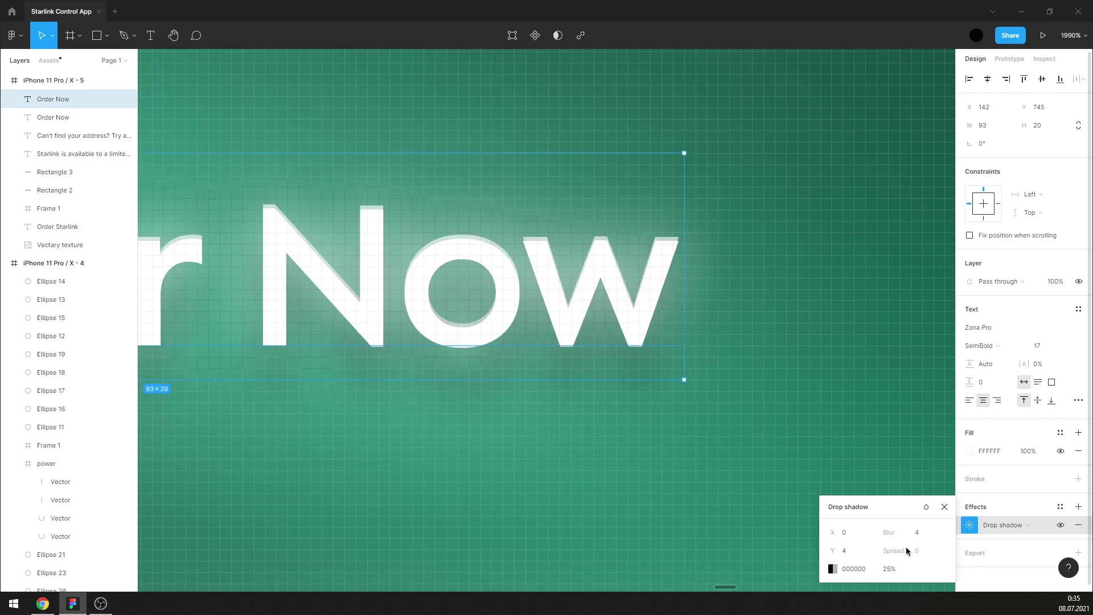
Settle the drop shadow on a soft blur of 4 with a Y offset of 2.
left_click(918, 534)
type("0")
key("Return")
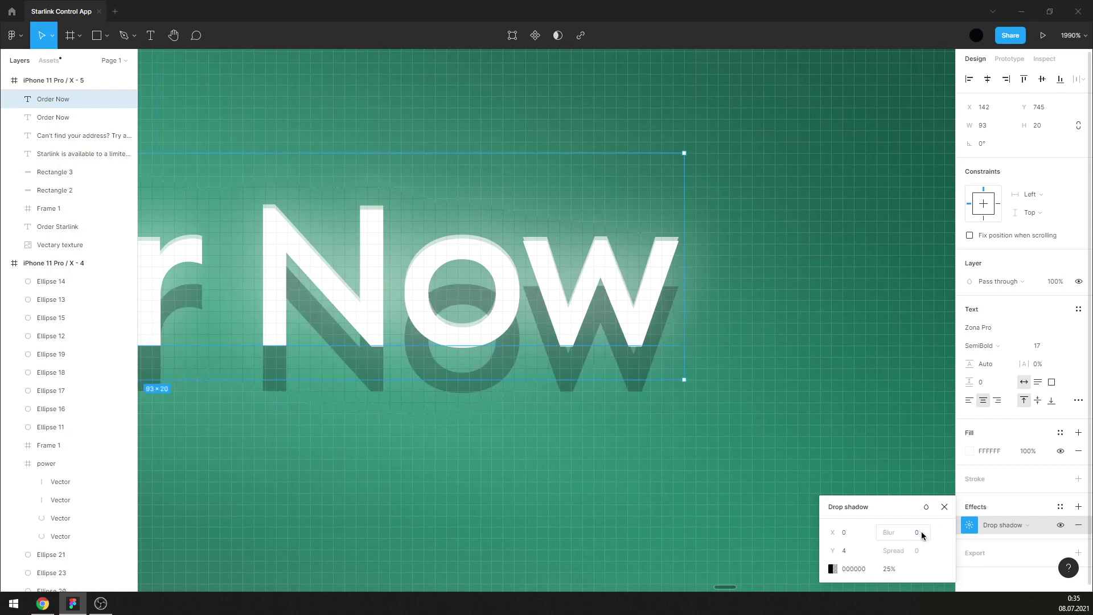
left_click(921, 535)
key("Return")
left_click(860, 553)
type("2")
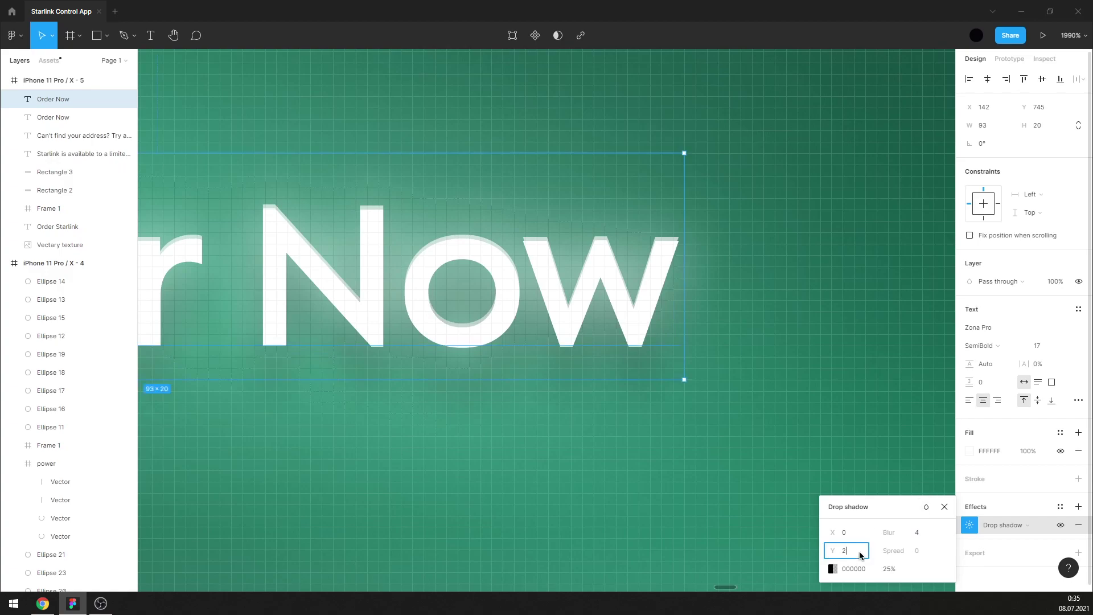
left_click(945, 507)
Select the Order Now button shape and bring up its radial gradient fill.
scroll(660, 455, "down", 5)
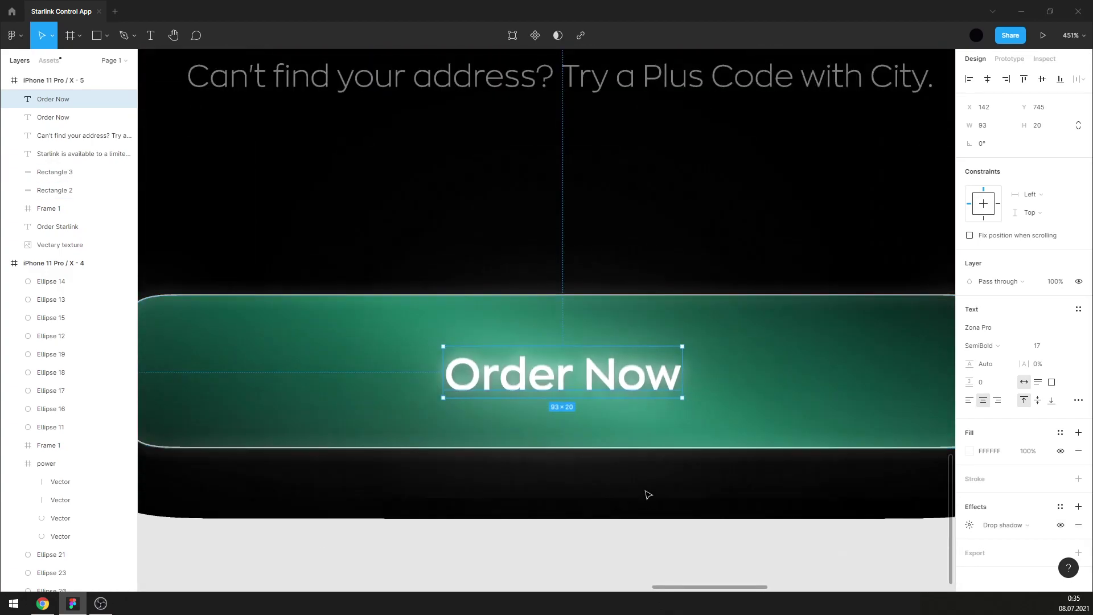
left_click(647, 494)
scroll(637, 493, "down", 2)
scroll(566, 503, "down", 2)
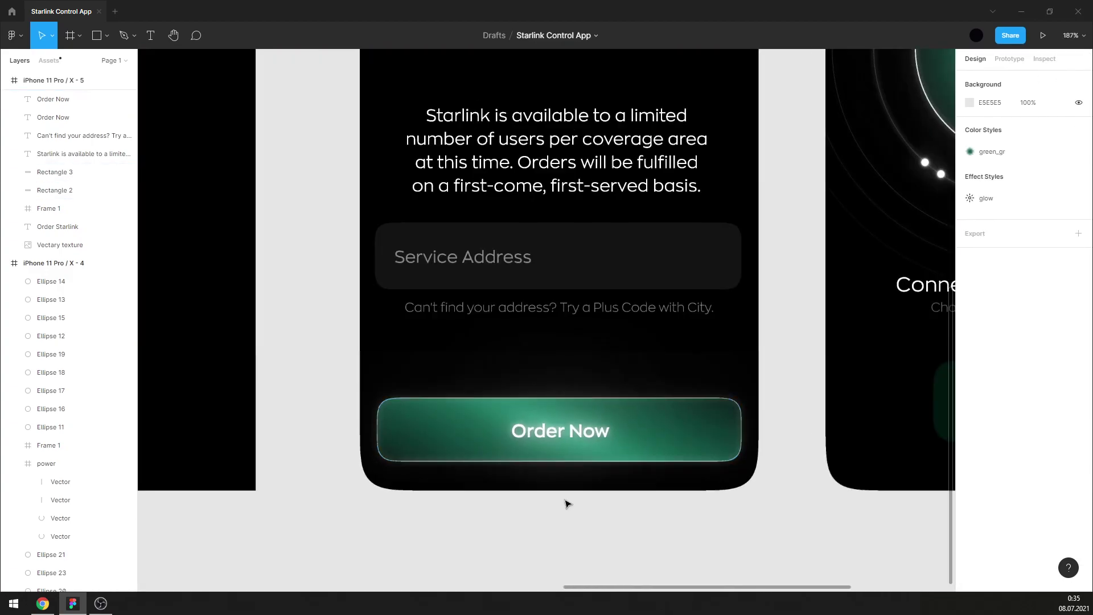
scroll(566, 499, "down", 3)
scroll(569, 504, "up", 1)
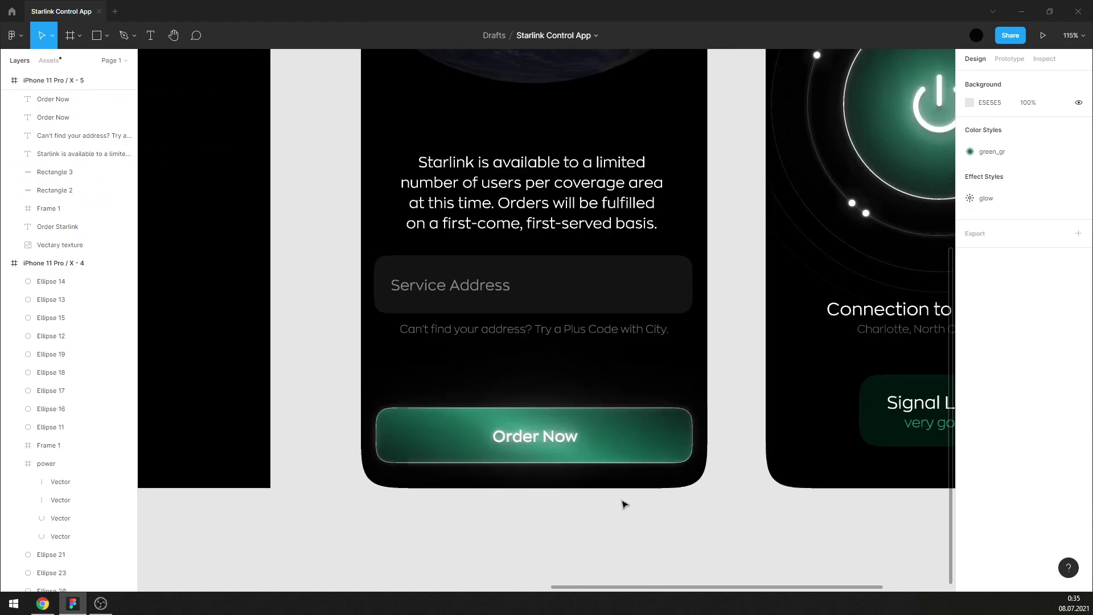
left_click(627, 463)
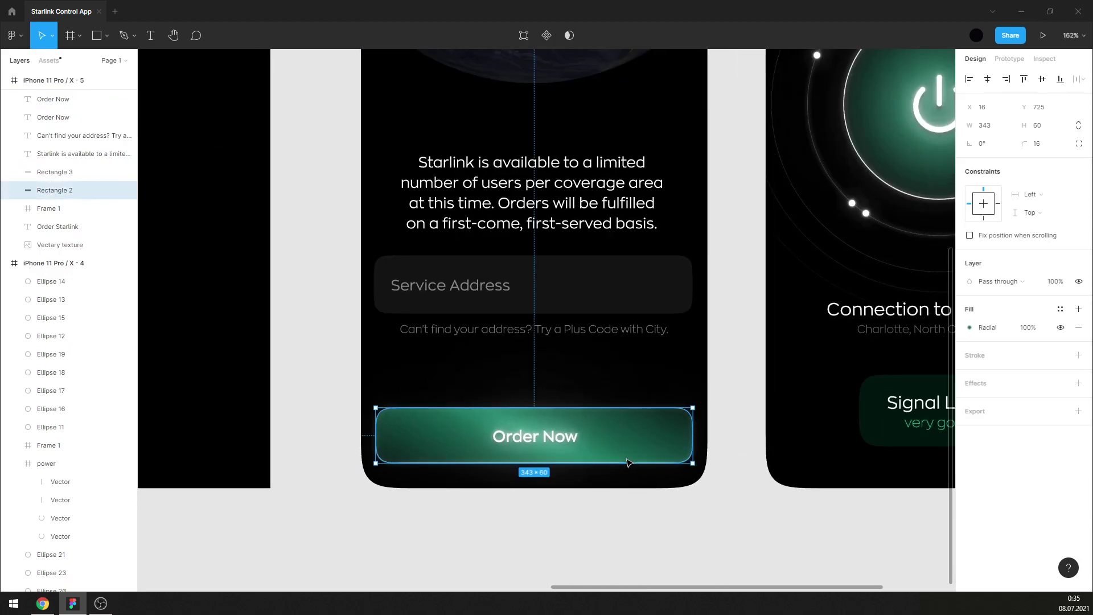
left_click(970, 328)
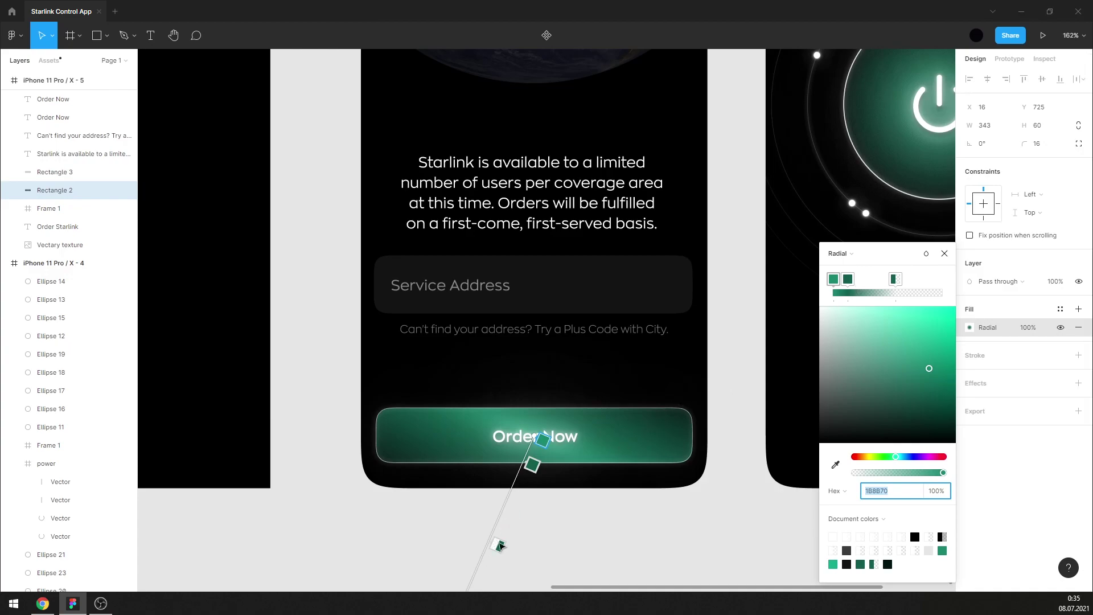
scroll(539, 501, "down", 1)
scroll(465, 432, "down", 5)
Make the gradient run straight down, adjust the second stop, and pull the transparent outer stop closer.
left_click_drag(454, 423, 535, 408)
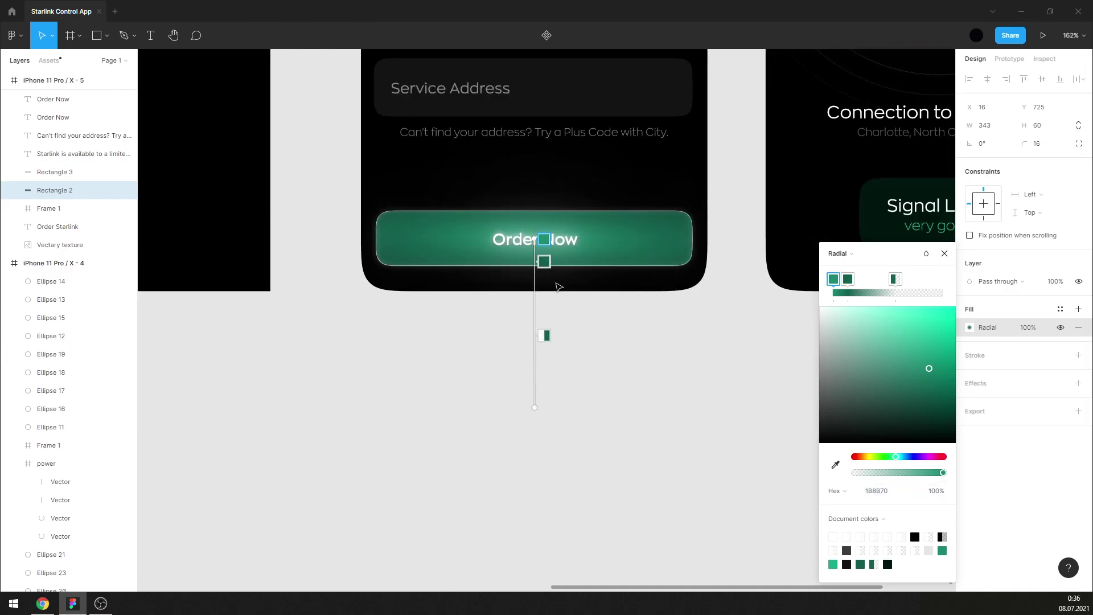
left_click_drag(550, 262, 547, 277)
left_click_drag(547, 265, 548, 261)
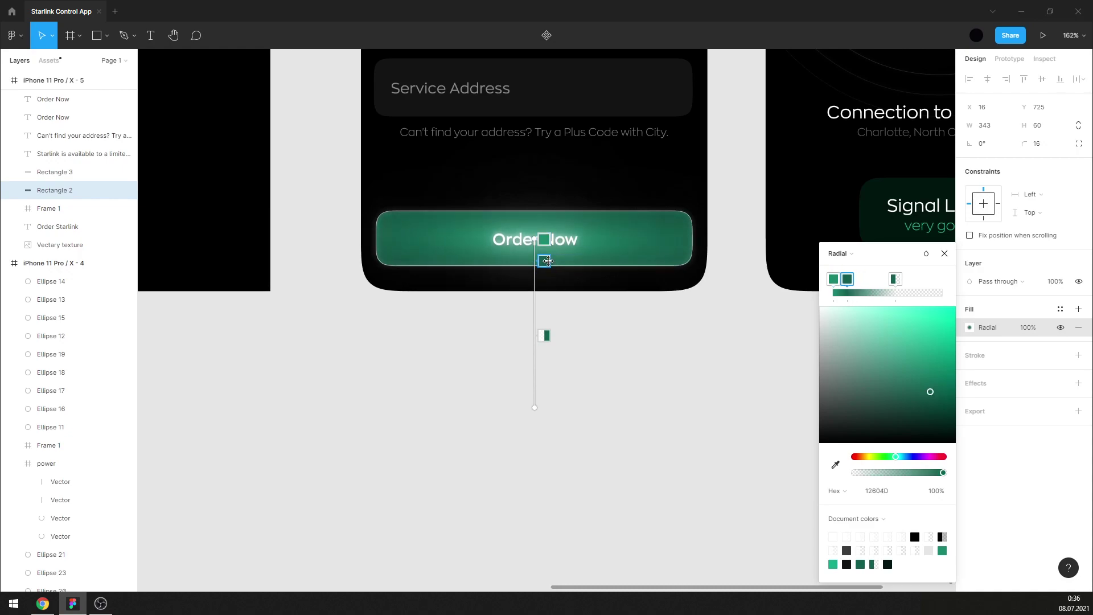
left_click_drag(545, 336, 544, 293)
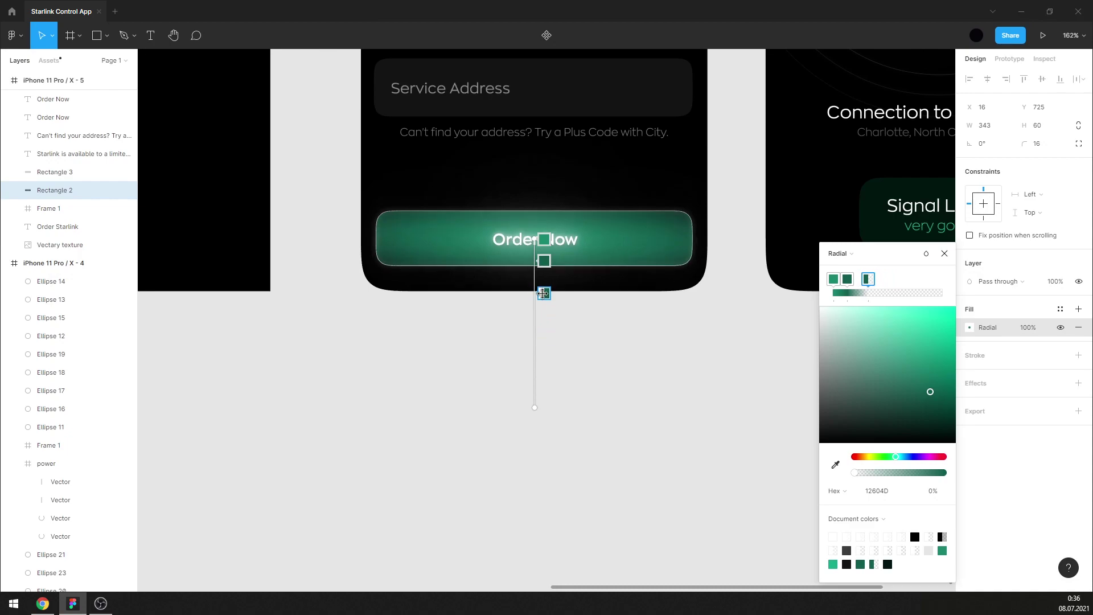
scroll(544, 294, "up", 2)
scroll(544, 342, "up", 1)
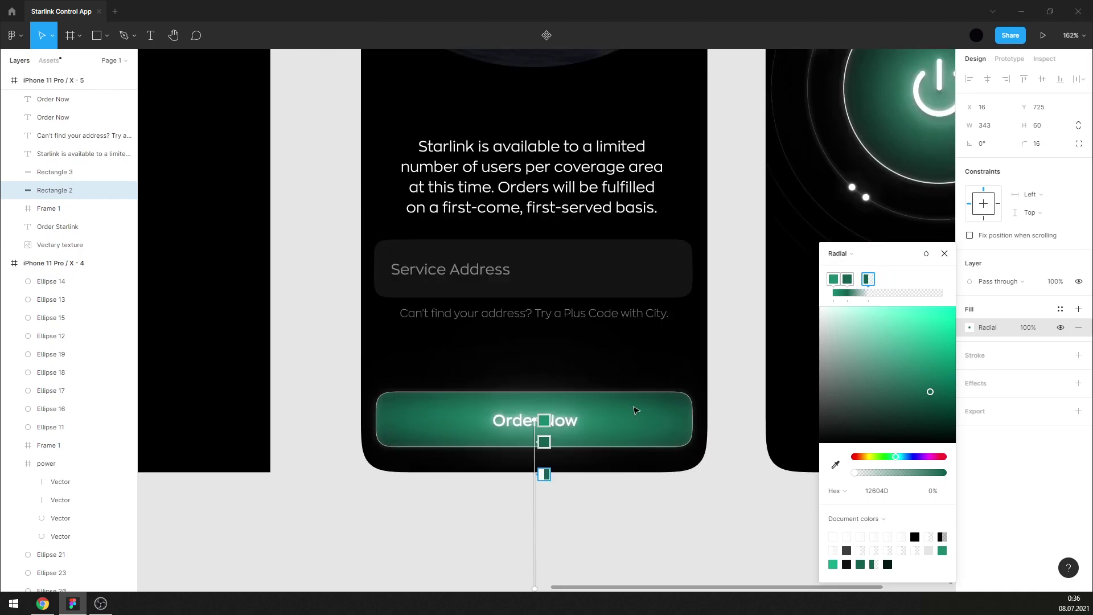
left_click(944, 253)
key("Escape")
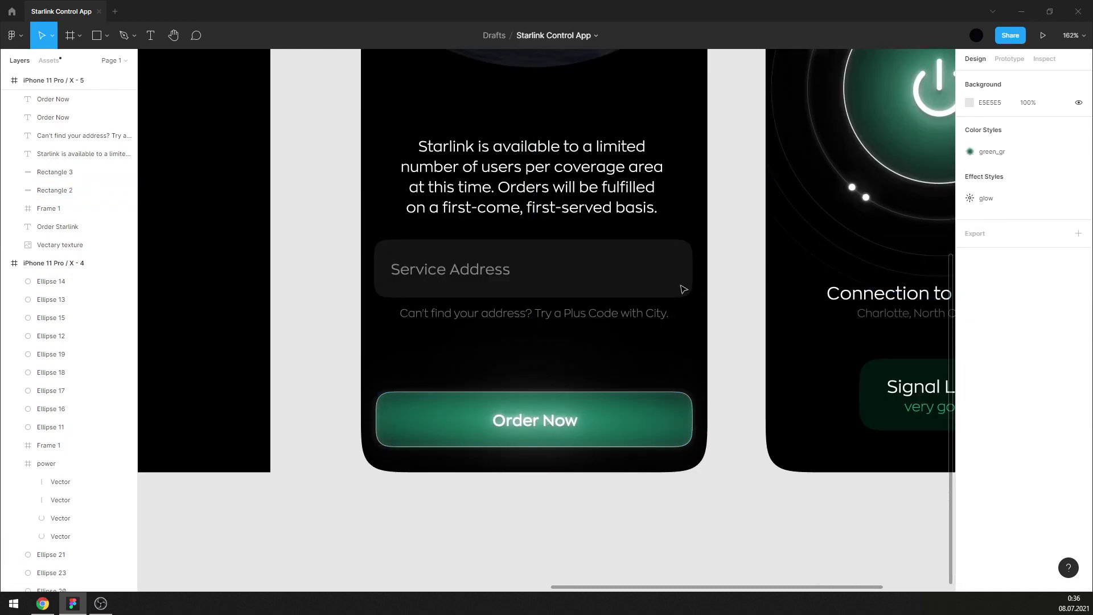
scroll(510, 349, "down", 3)
scroll(639, 397, "up", 1)
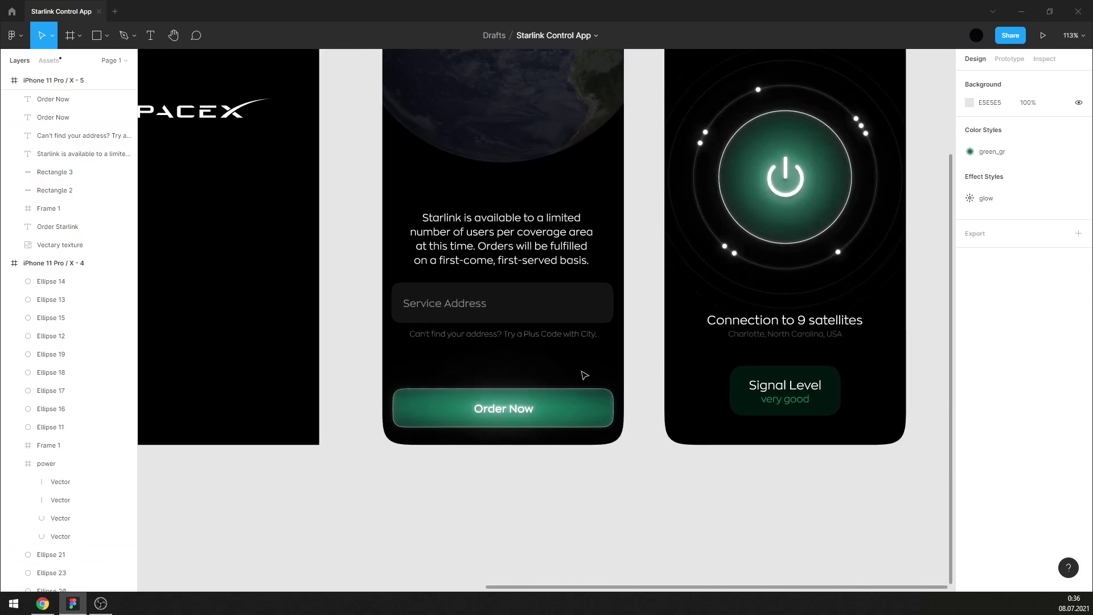
scroll(586, 374, "up", 1)
scroll(587, 375, "up", 1)
scroll(593, 380, "up", 1)
scroll(595, 395, "up", 1)
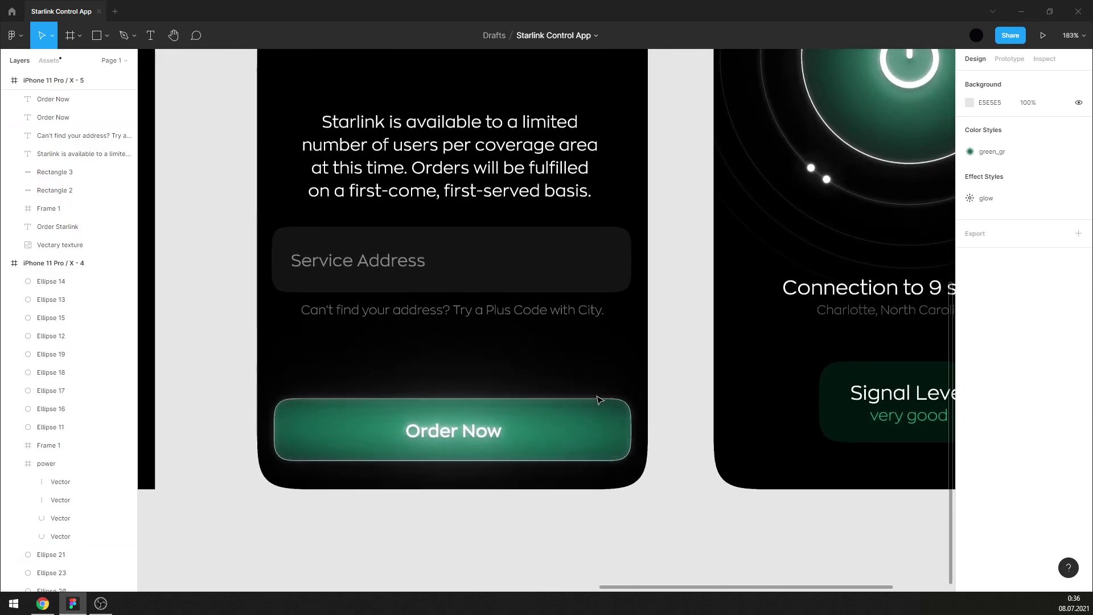
left_click(599, 401)
key("ctrl+c")
key("ctrl+v")
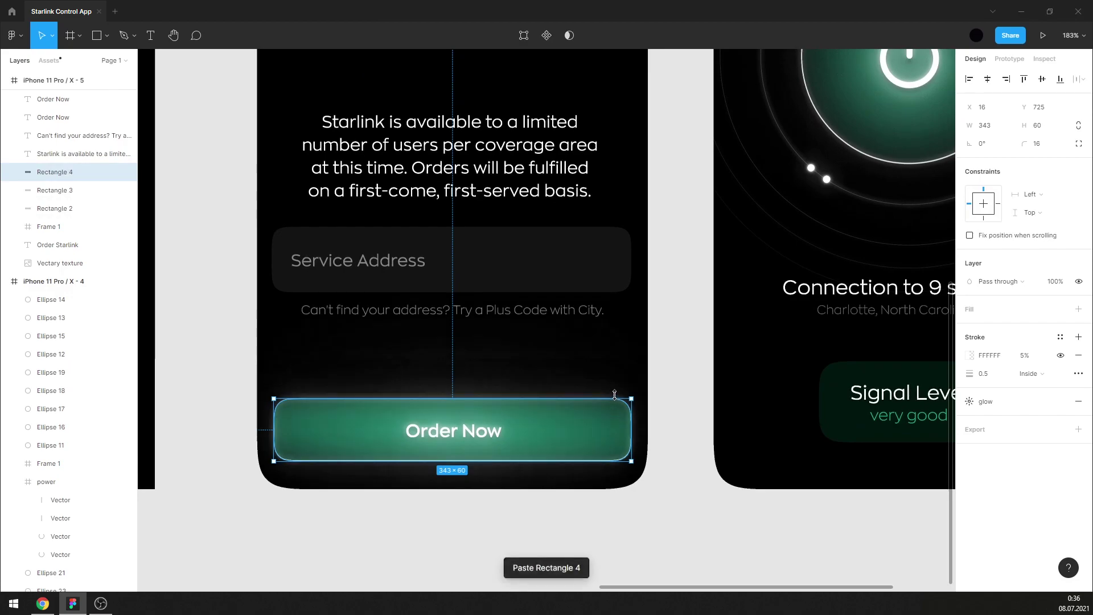
mouse_move(638, 399)
left_mouse_down()
mouse_move(645, 390)
mouse_move(642, 414)
left_mouse_up()
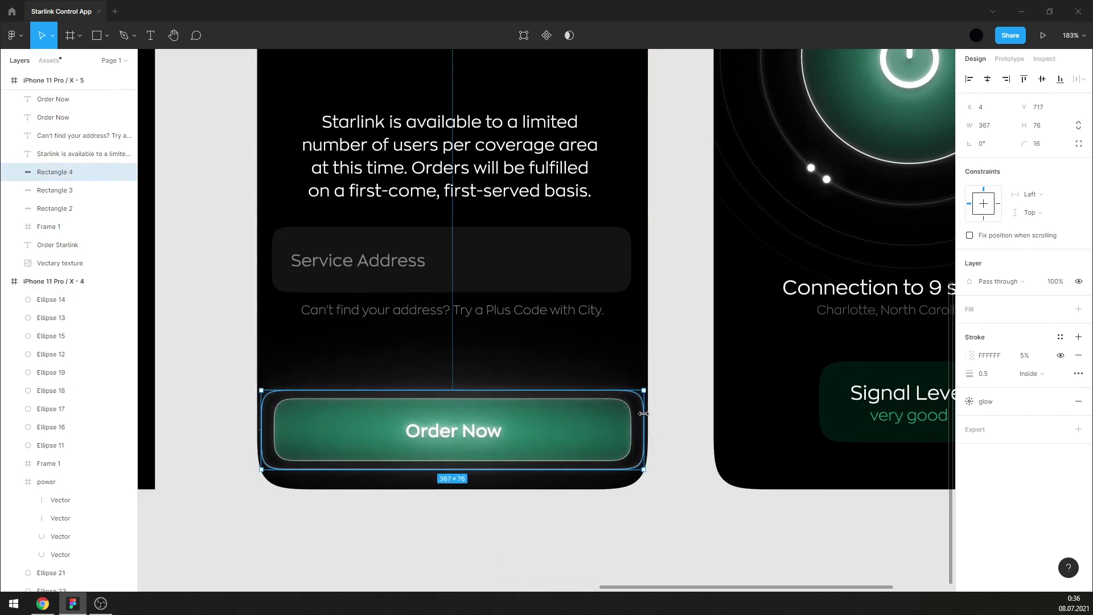
left_click(670, 412)
scroll(625, 396, "down", 3, "ctrl")
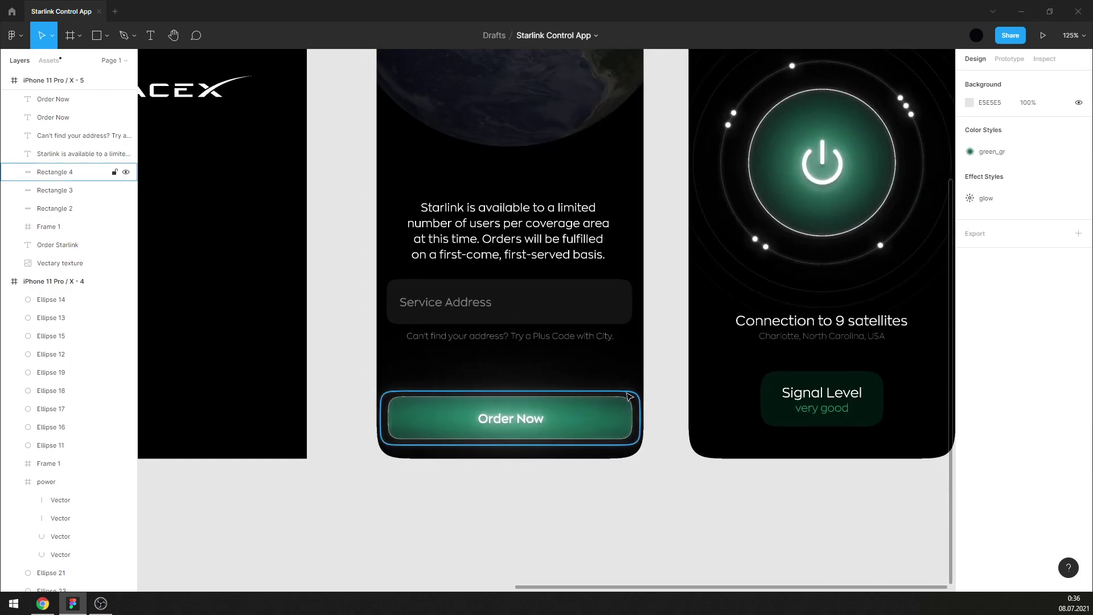
scroll(625, 396, "down", 2, "ctrl")
left_click(635, 403)
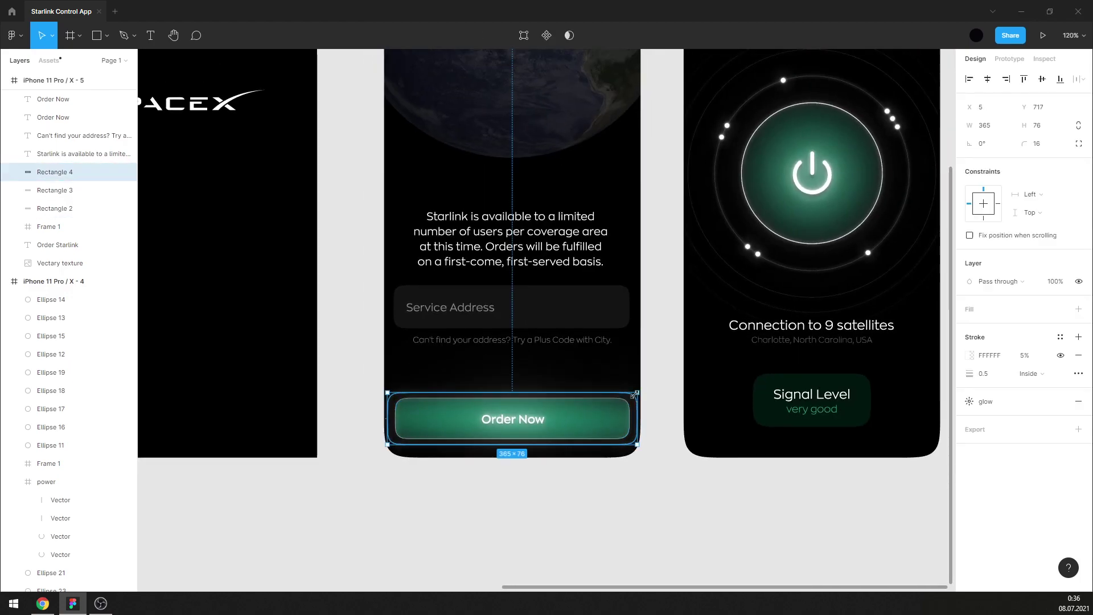
key("Delete")
scroll(649, 364, "up", 1)
left_click(604, 428)
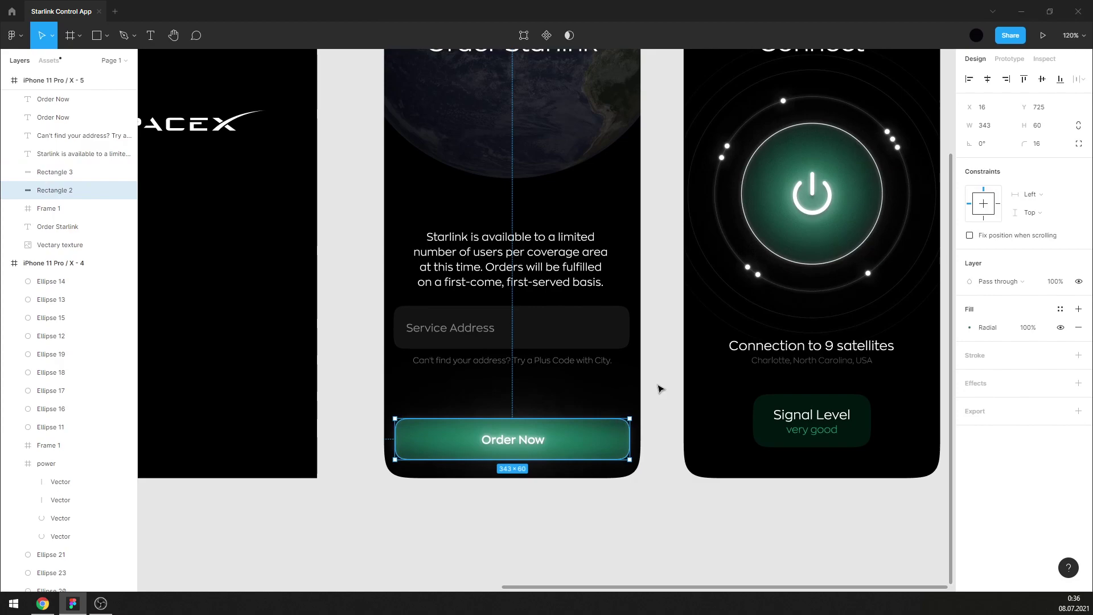
Set the button gradient's first stop colour to 07775C.
left_click(969, 329)
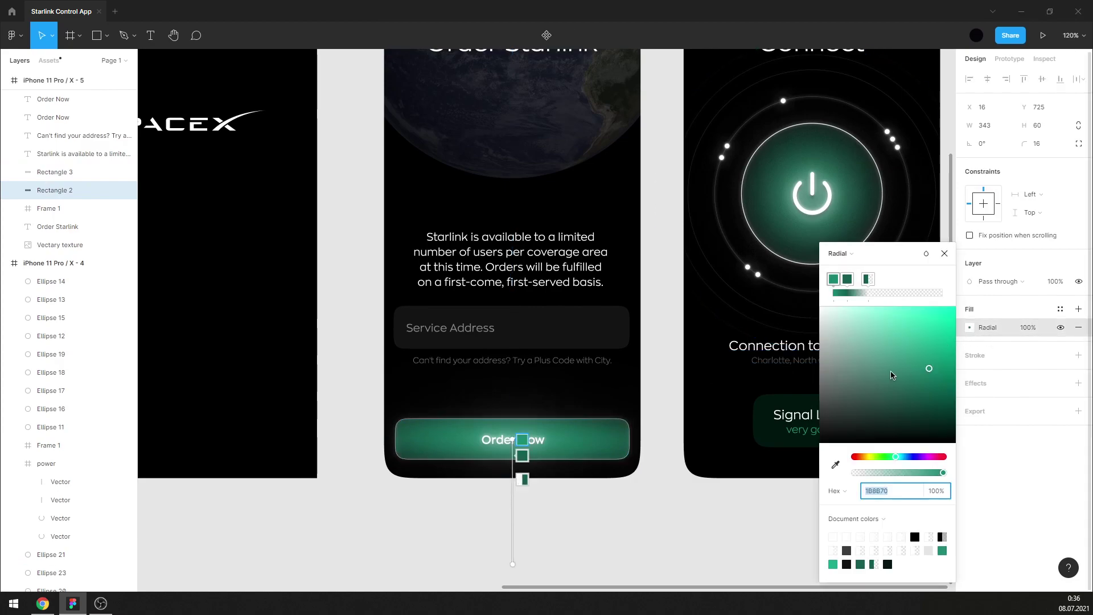
left_click(839, 281)
left_click(876, 491)
type("07775C")
key("Return")
Darken the second gradient stop, trying 004C35 and settling on 00422F.
left_click(848, 283)
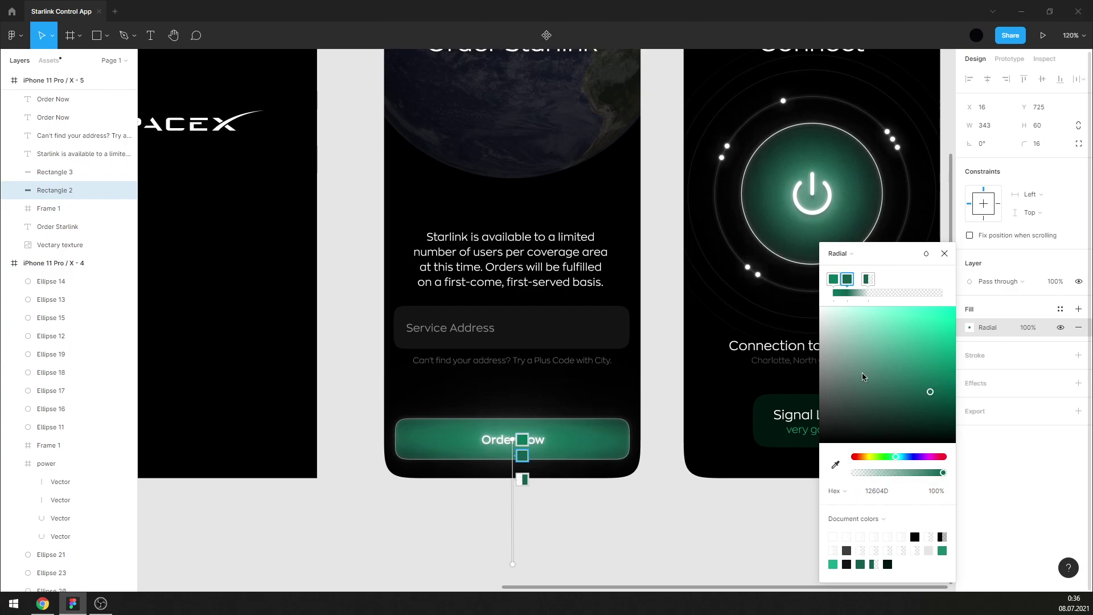
left_click(877, 491)
type("004C35")
key("Return")
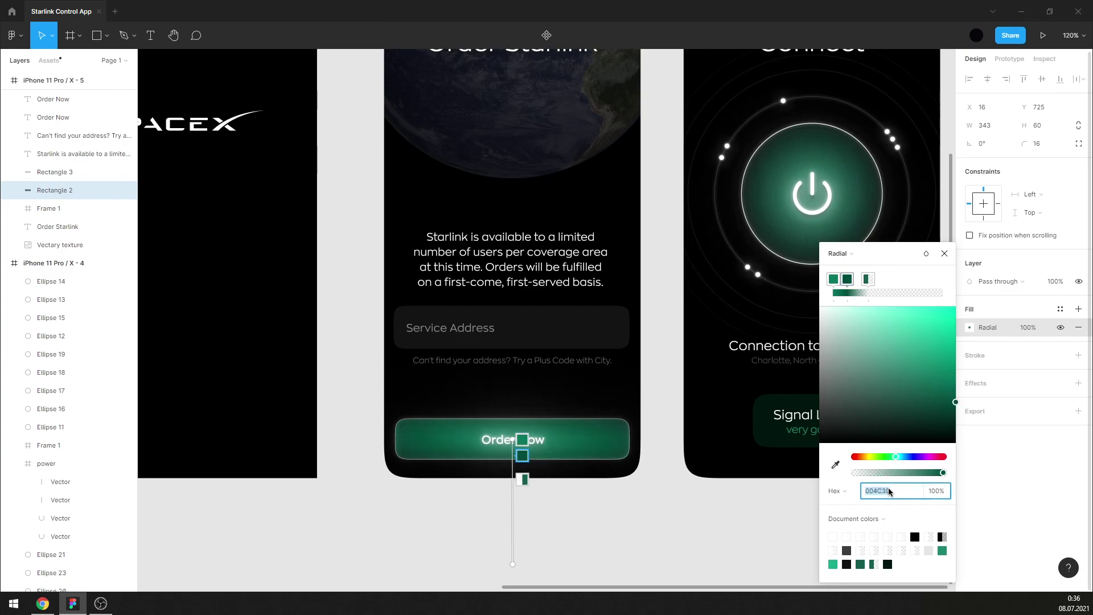
type("00422F")
key("Return")
Recolour the transparent outer stop to 00422F and pull it slightly closer in.
left_click(869, 280)
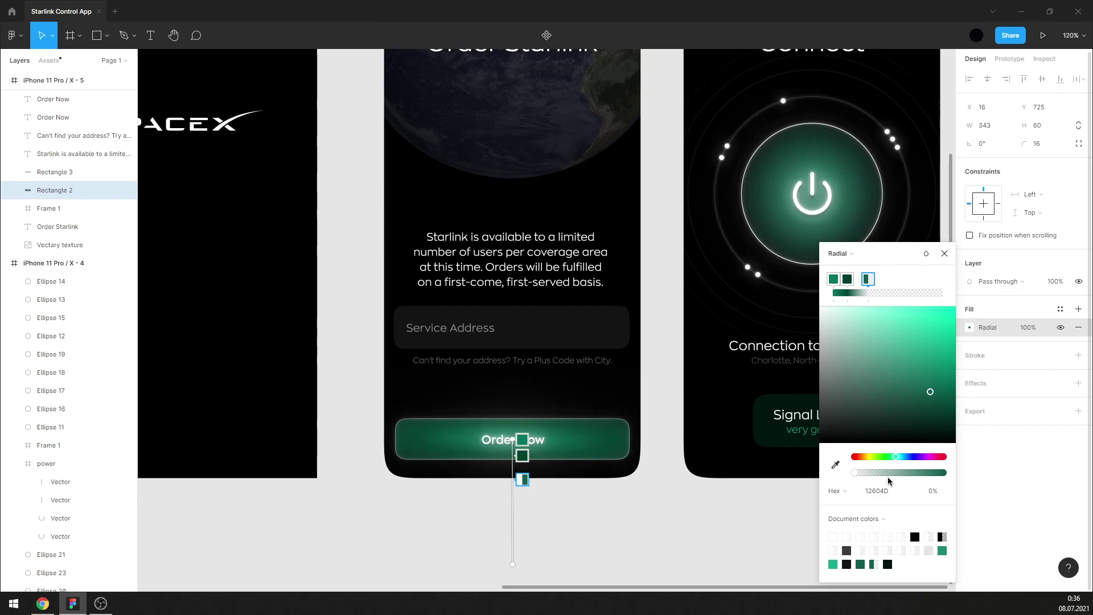
left_click(893, 495)
type("004C39")
key("Return")
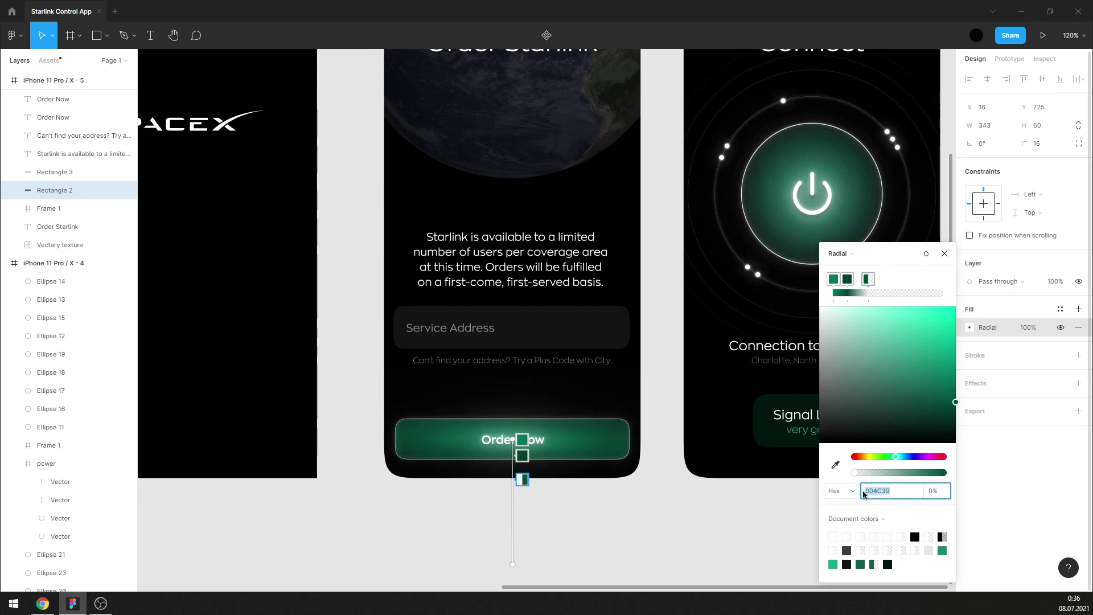
type("00422F")
key("Return")
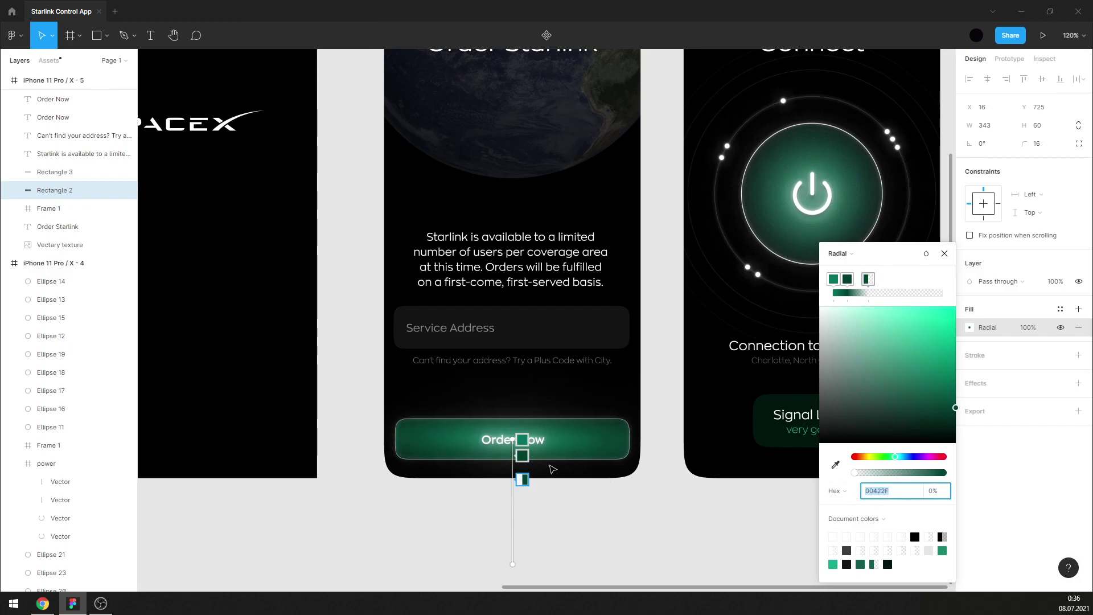
left_click_drag(523, 476, 519, 477)
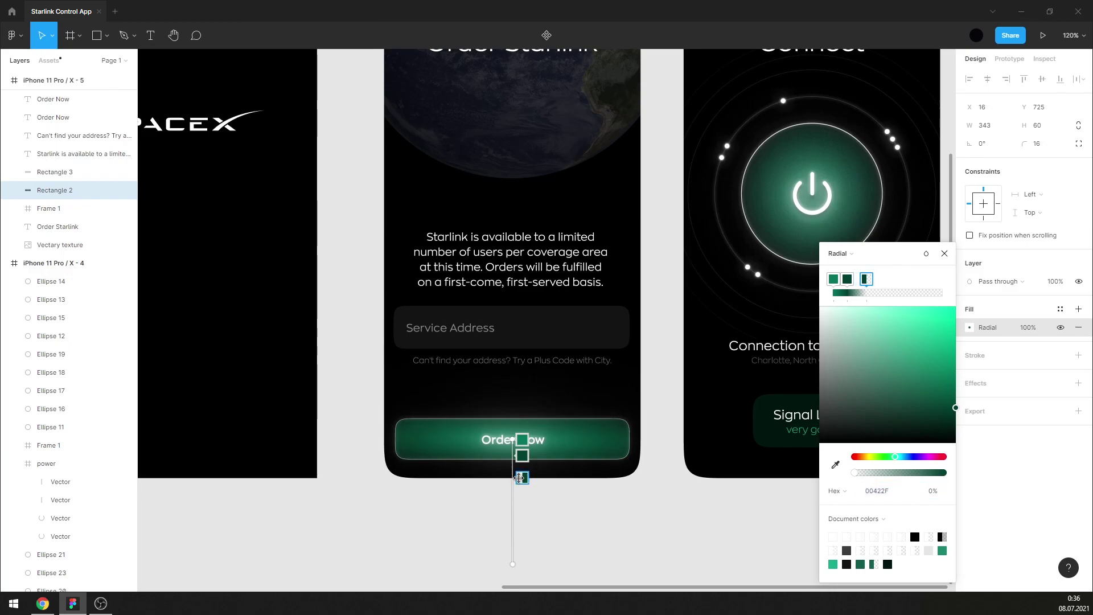
key("Escape")
key("Escape")
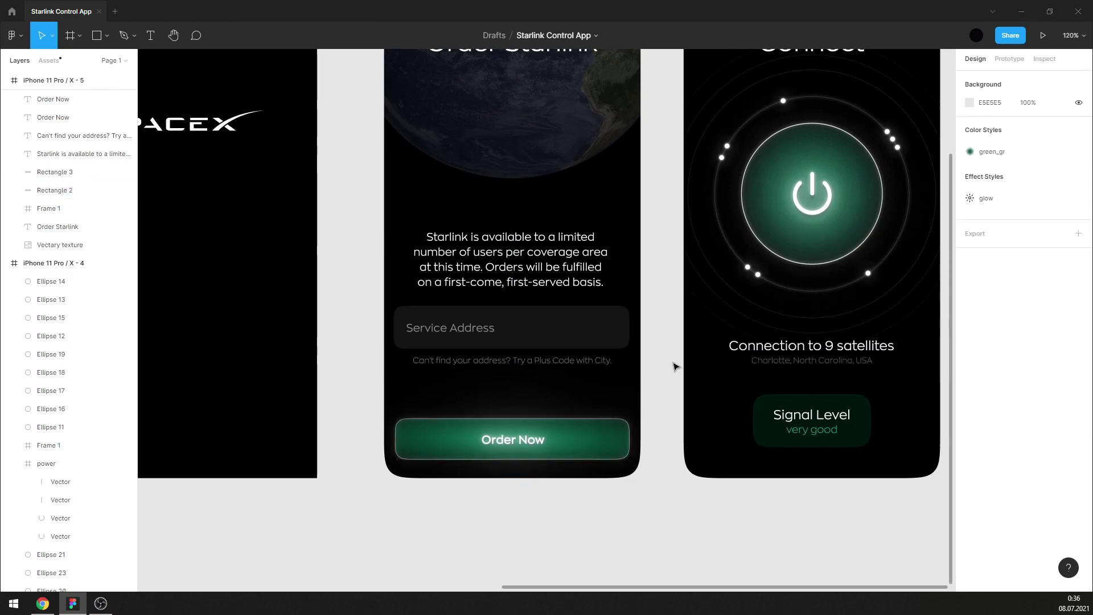
Darken the first gradient colour to 07635C.
scroll(580, 375, "down", 2)
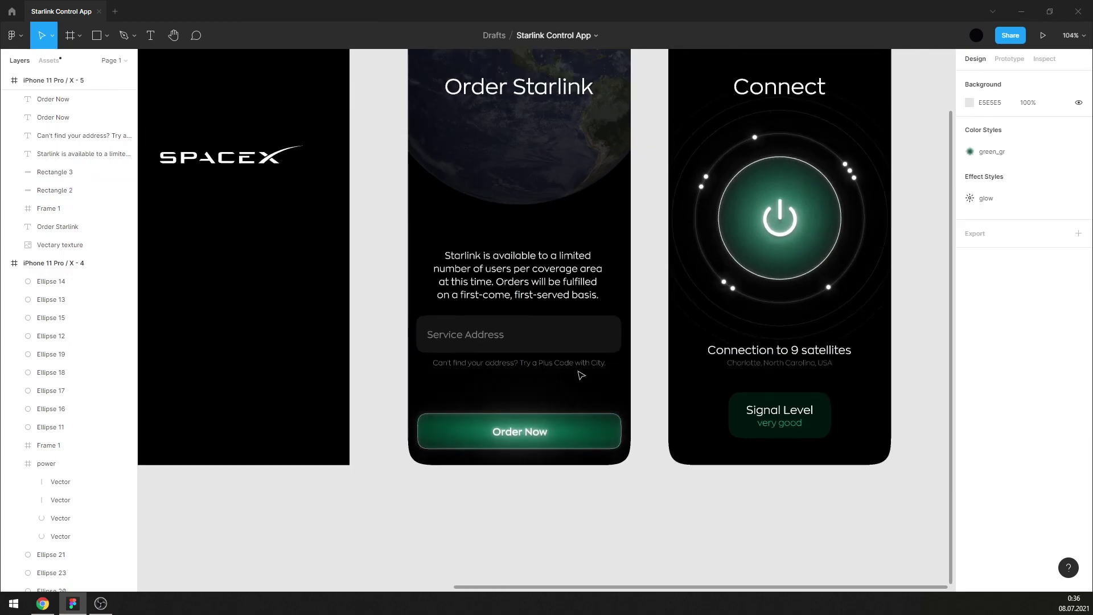
left_click(576, 433)
left_click(968, 328)
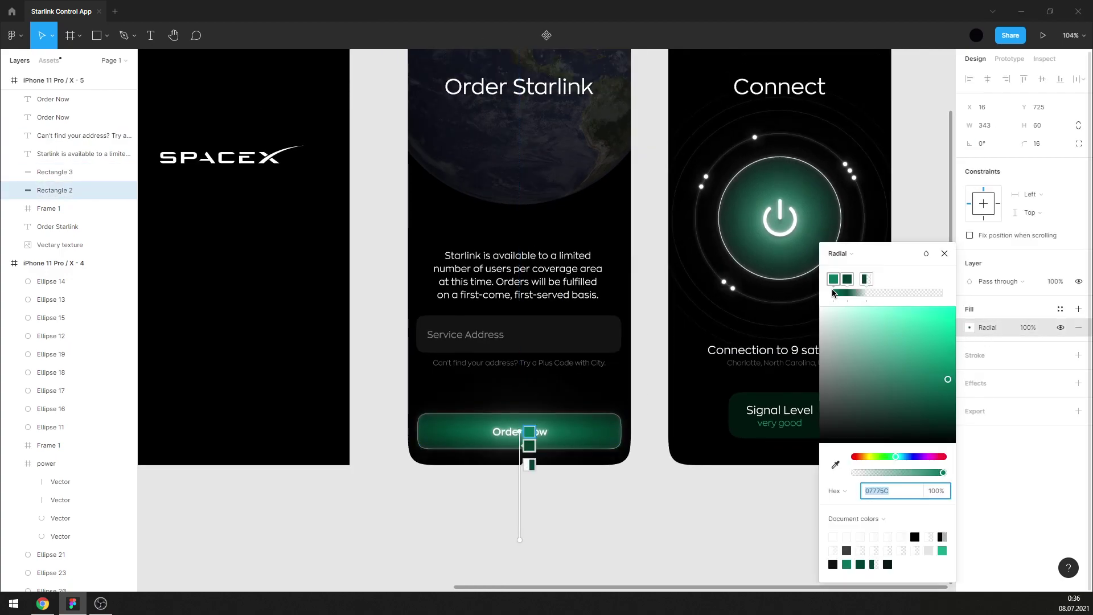
left_click(878, 491)
type("61")
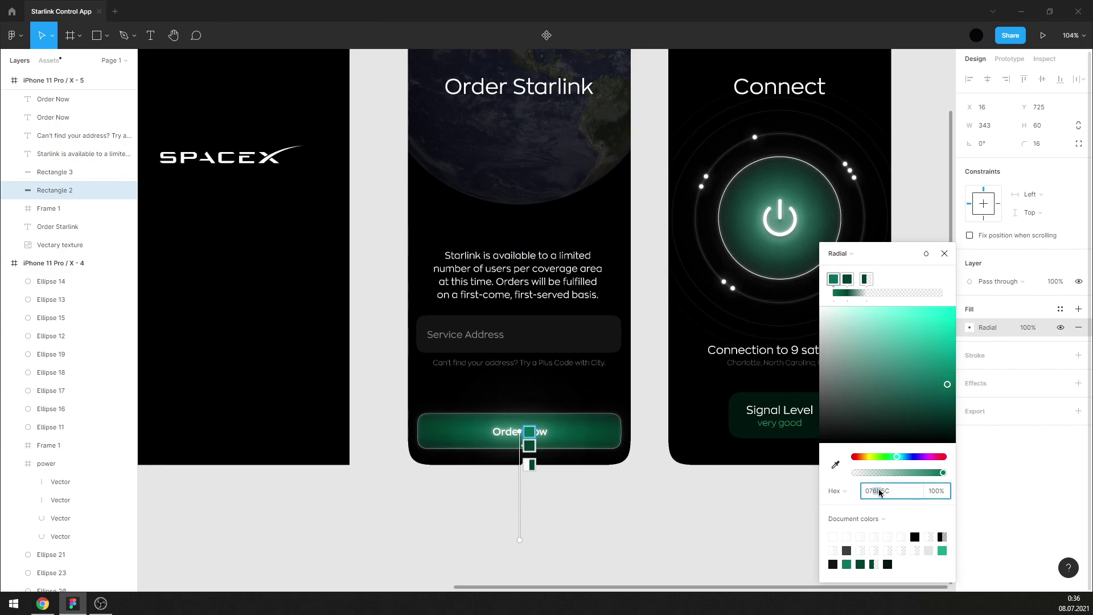
key("Return")
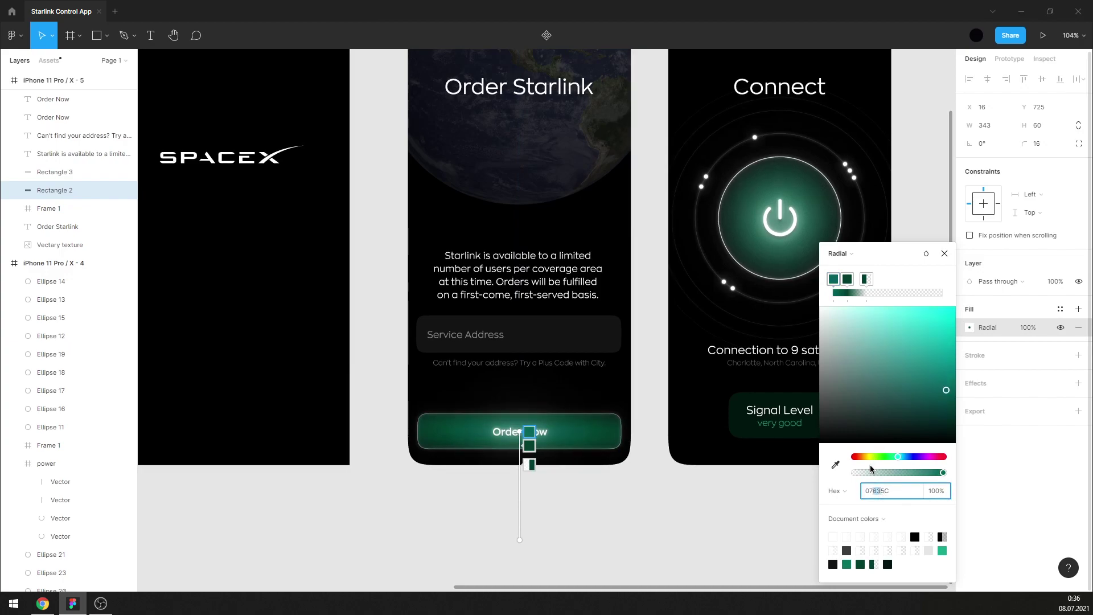
Darken the second gradient colour to 002E1B.
left_click(846, 281)
left_click(895, 488)
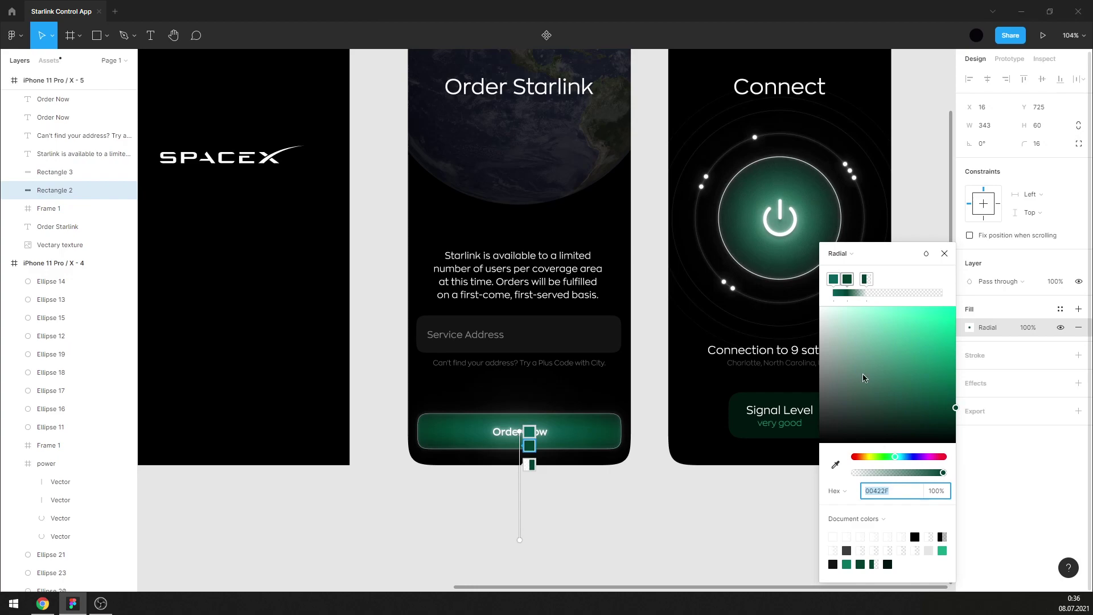
left_click(837, 282)
left_click(886, 494)
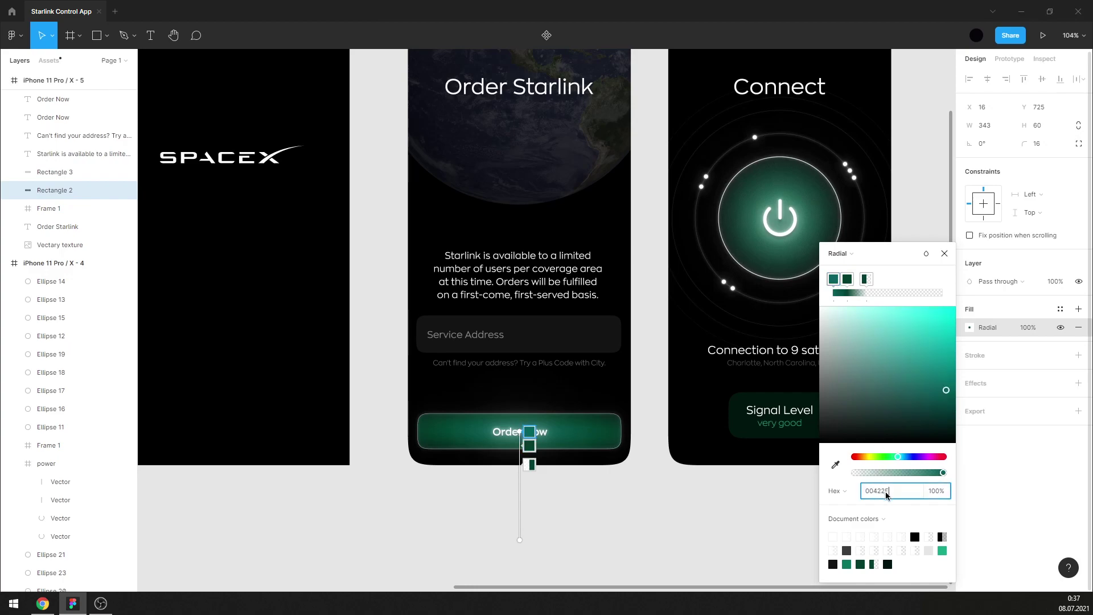
key("Return")
left_click(847, 281)
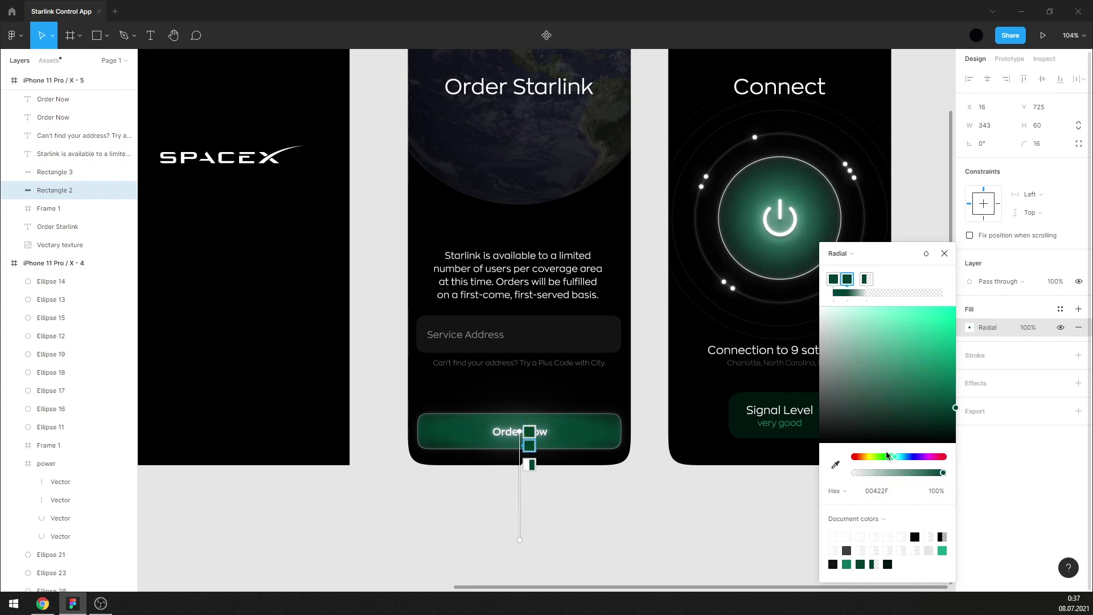
left_click(889, 491)
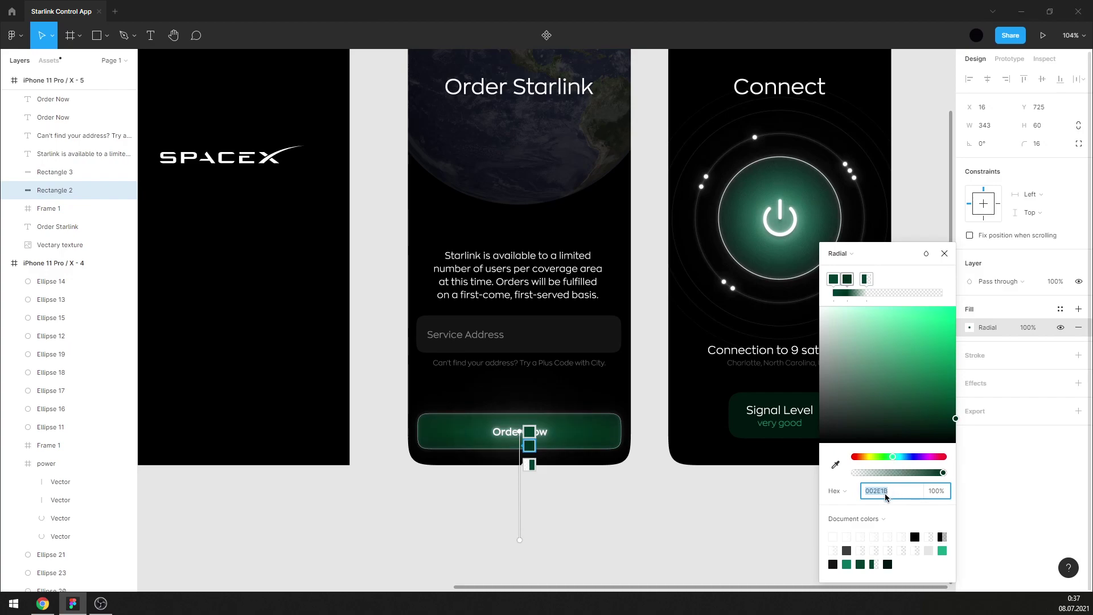
left_click(945, 253)
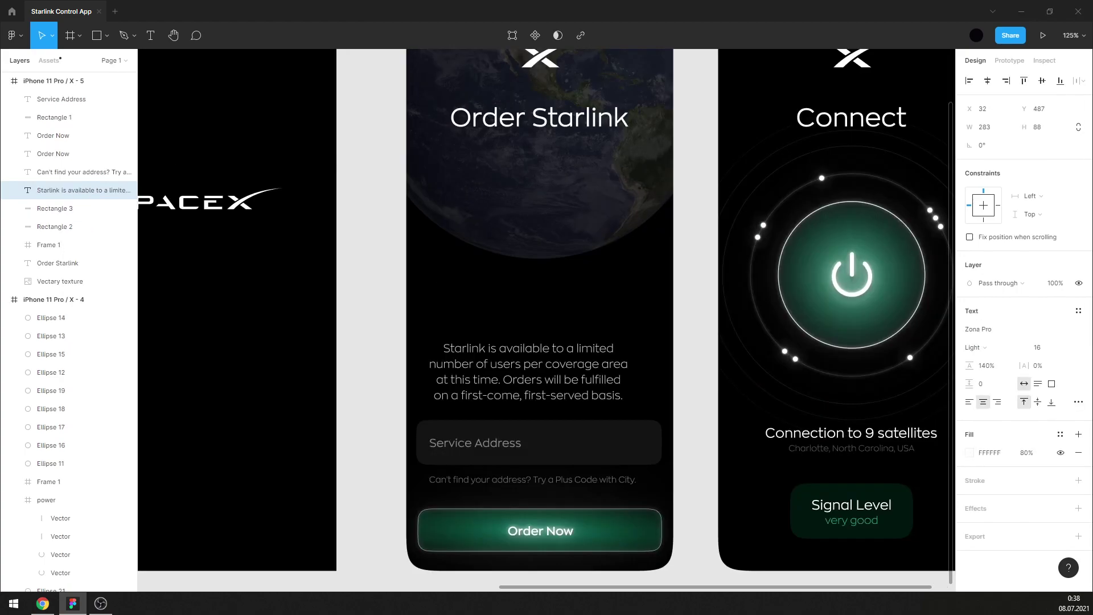
left_click(1032, 453)
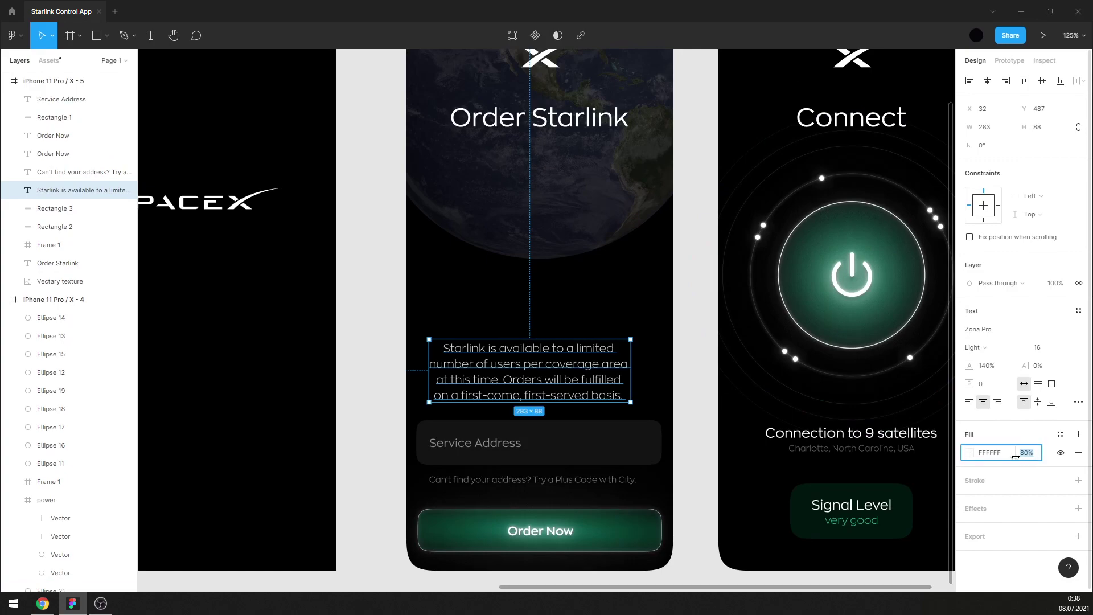
type("50")
key("Return")
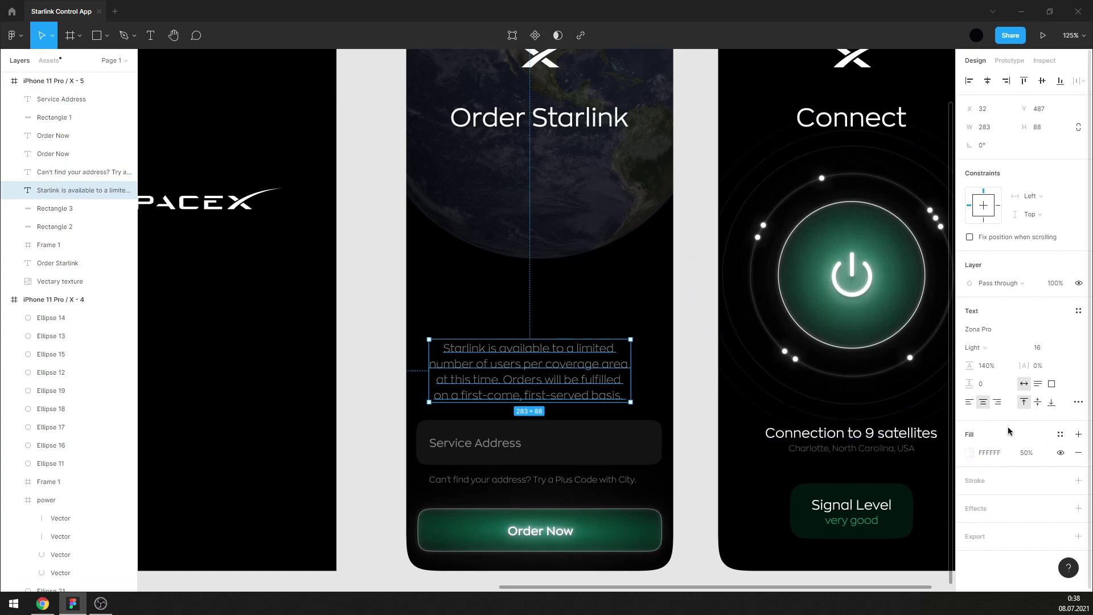
left_click(1032, 453)
type("80")
key("Return")
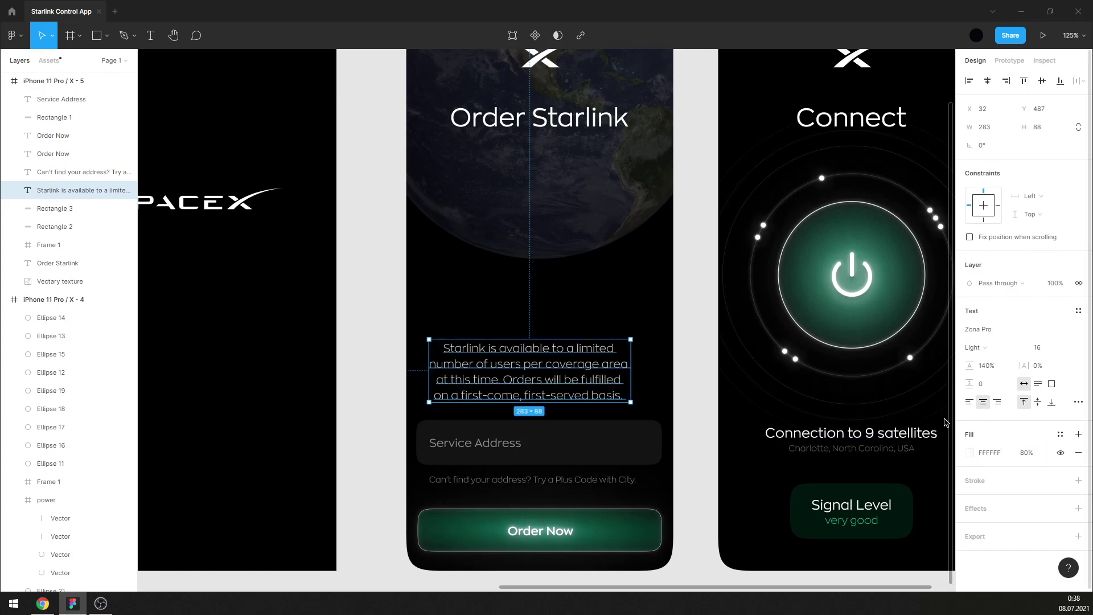
mouse_move(588, 364)
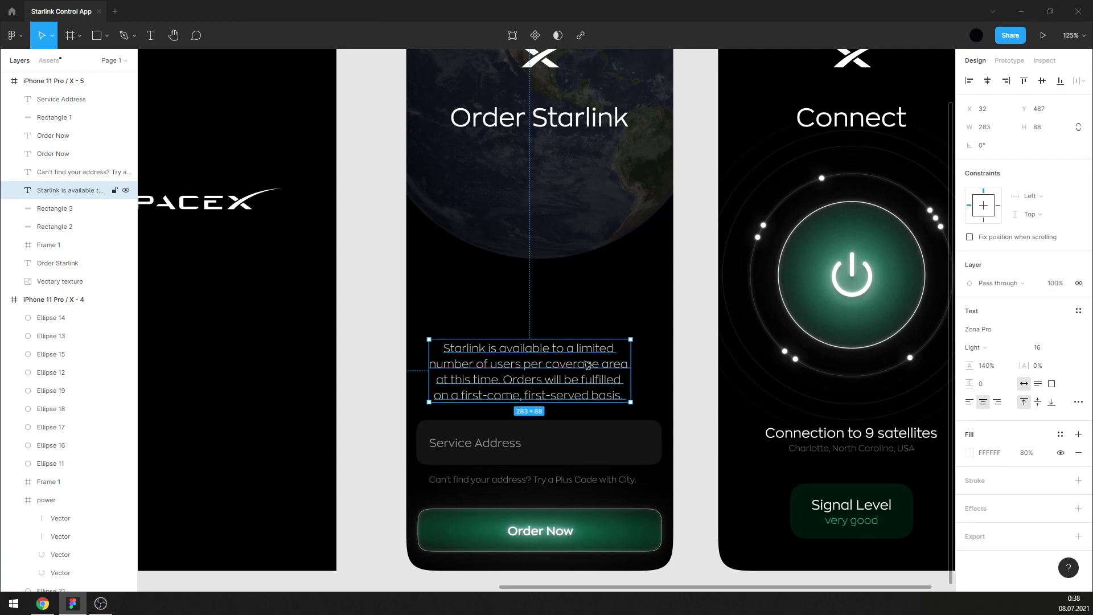
left_click(892, 117)
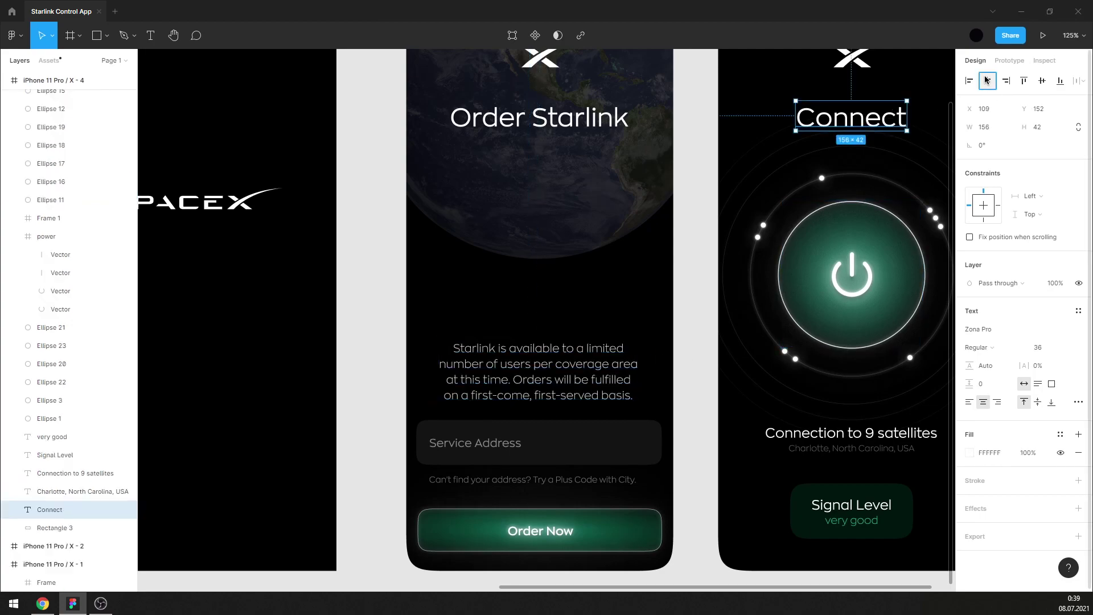
left_click(569, 118)
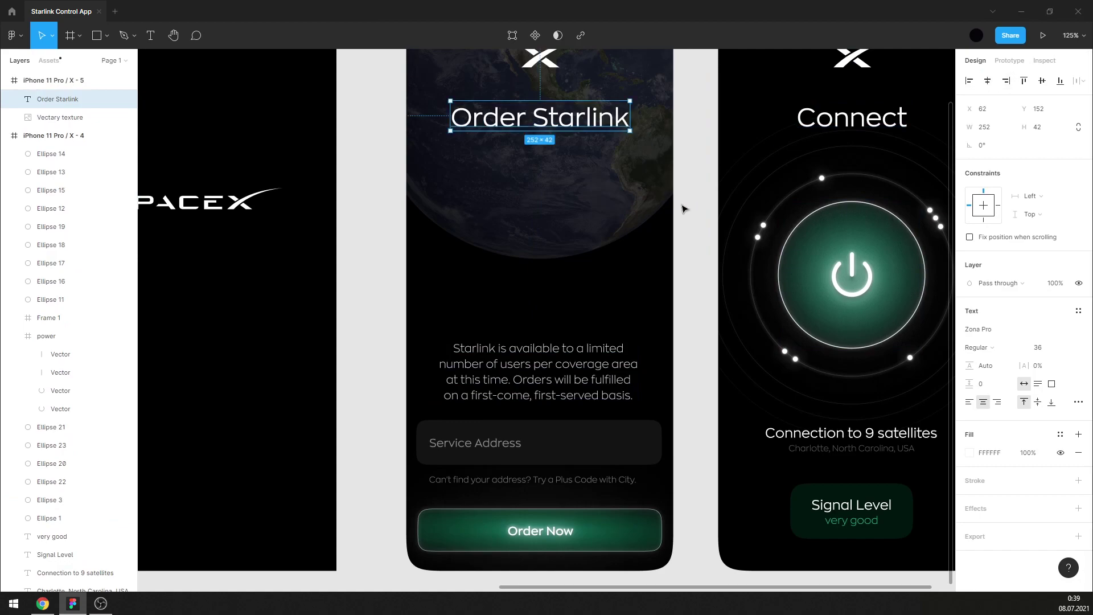
left_click(538, 371)
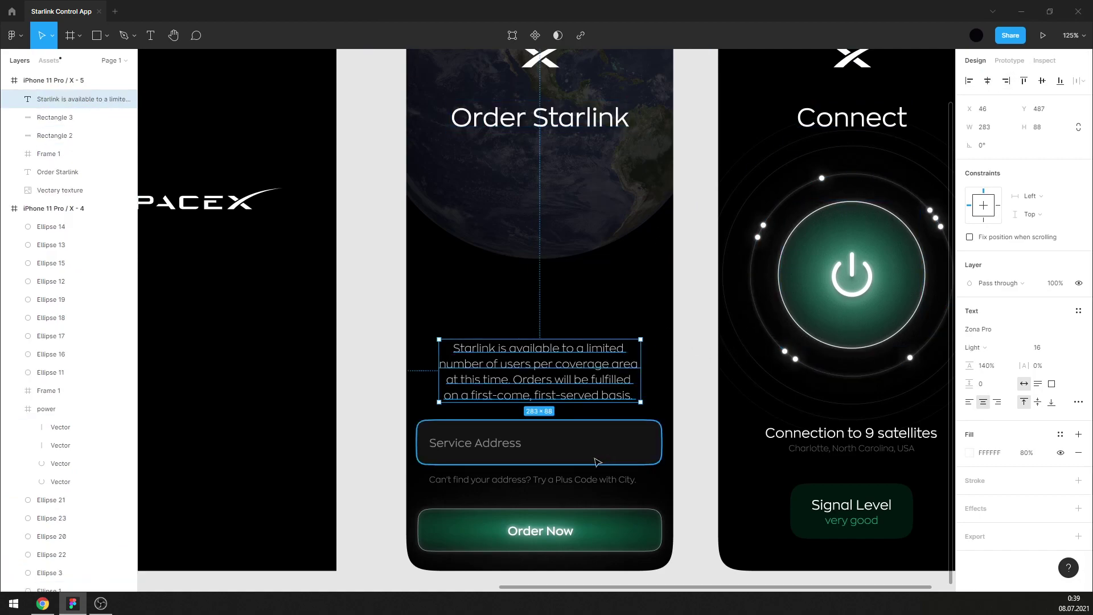
left_click(475, 442)
left_click(573, 480)
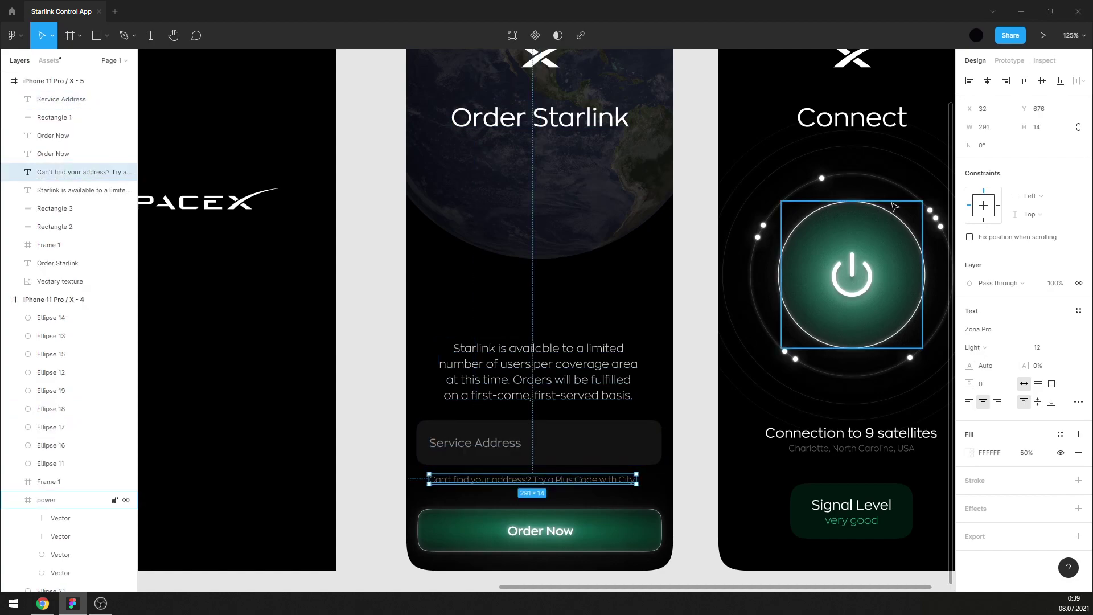
left_click(709, 298)
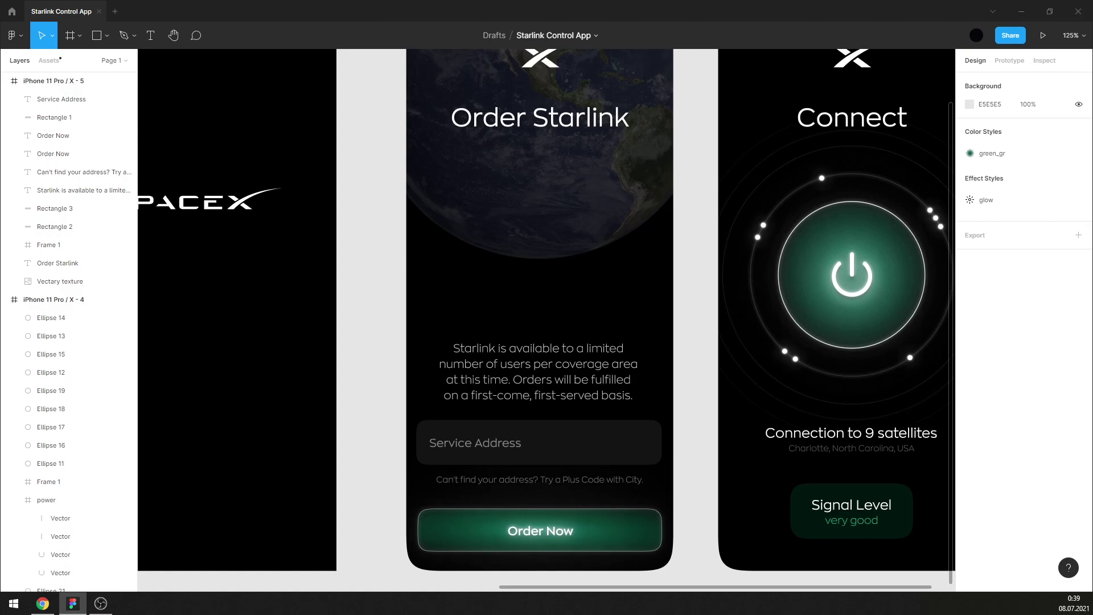
Set the Order Now button's outline layer to 3% stroke opacity.
left_click(596, 431)
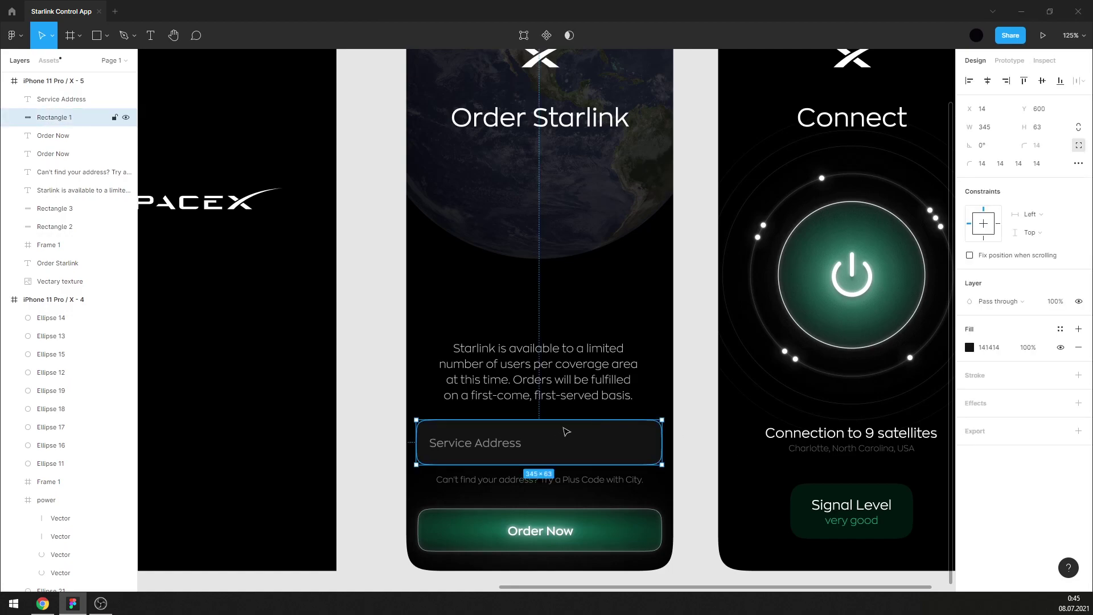
scroll(528, 451, "up", 2, "ctrl")
scroll(512, 464, "up", 3, "ctrl")
scroll(512, 476, "down", 3)
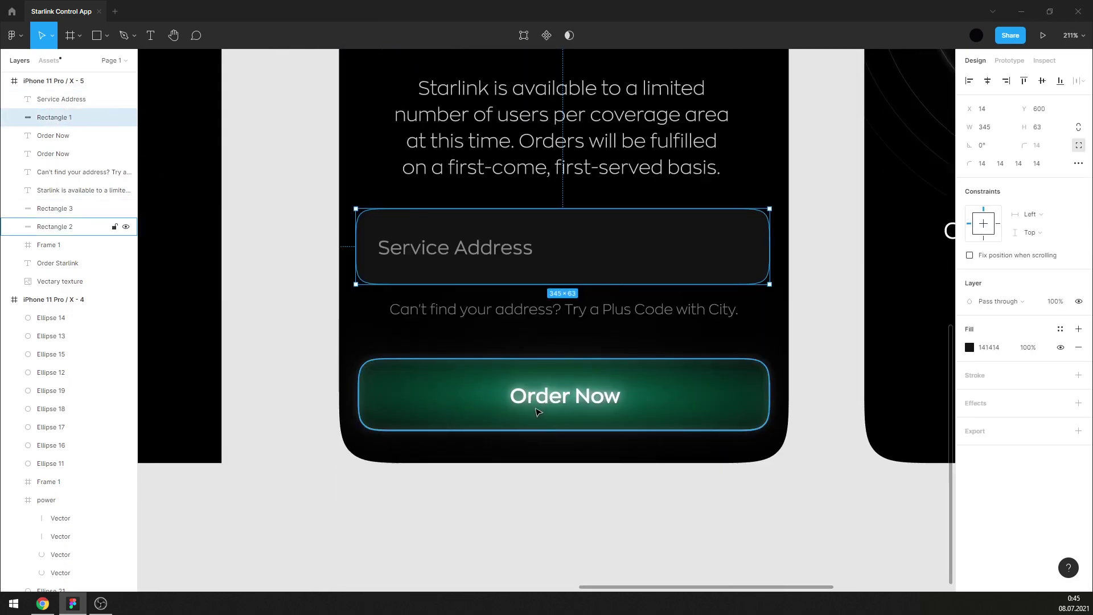
scroll(547, 410, "up", 1)
scroll(569, 439, "up", 2)
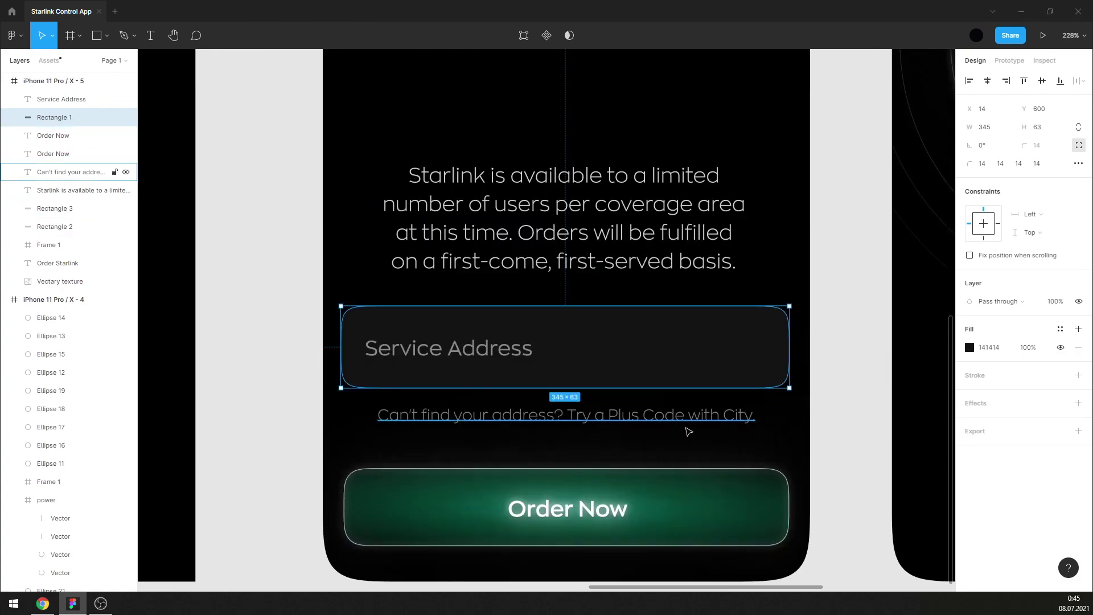
left_click(784, 475)
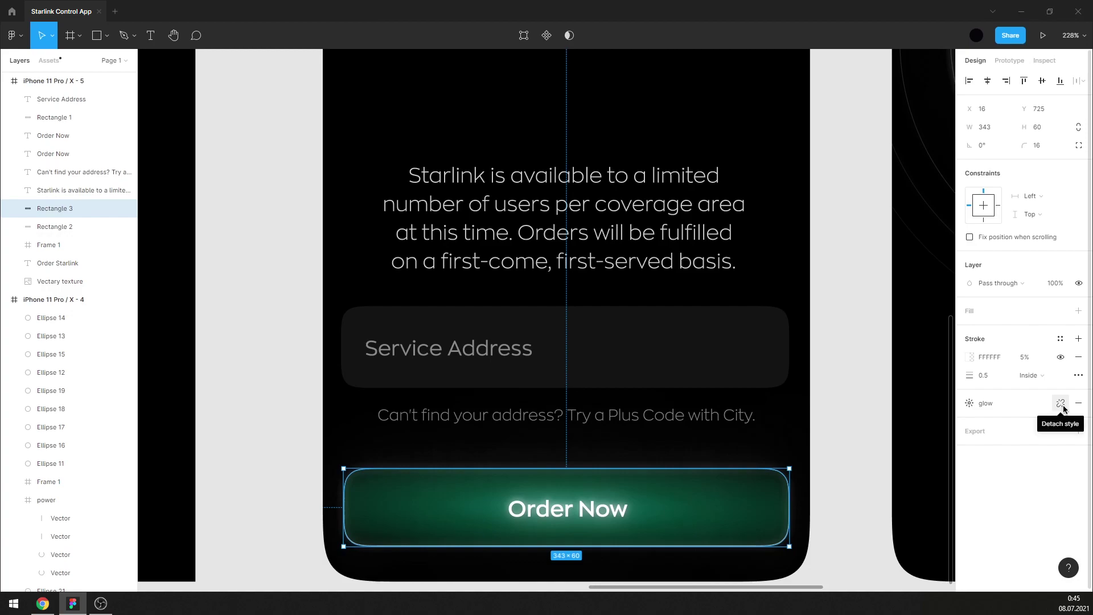
left_click(1025, 357)
type("3")
key("Return")
Compare the button outline at 1% opacity and at 0% opacity.
left_click(858, 404)
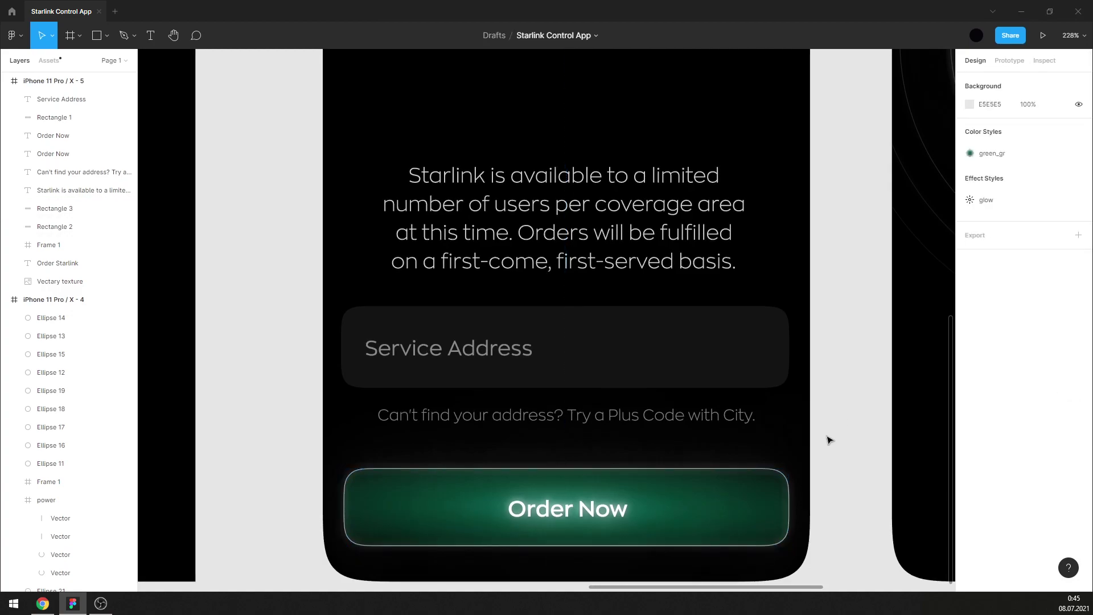
left_click(789, 477)
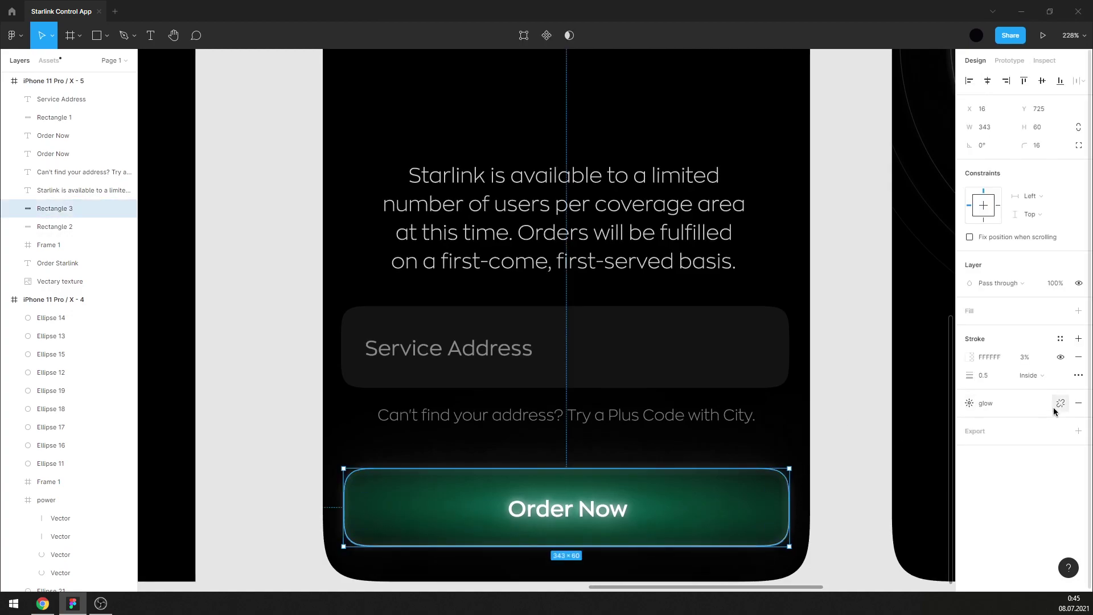
left_click(1028, 358)
left_click(866, 421)
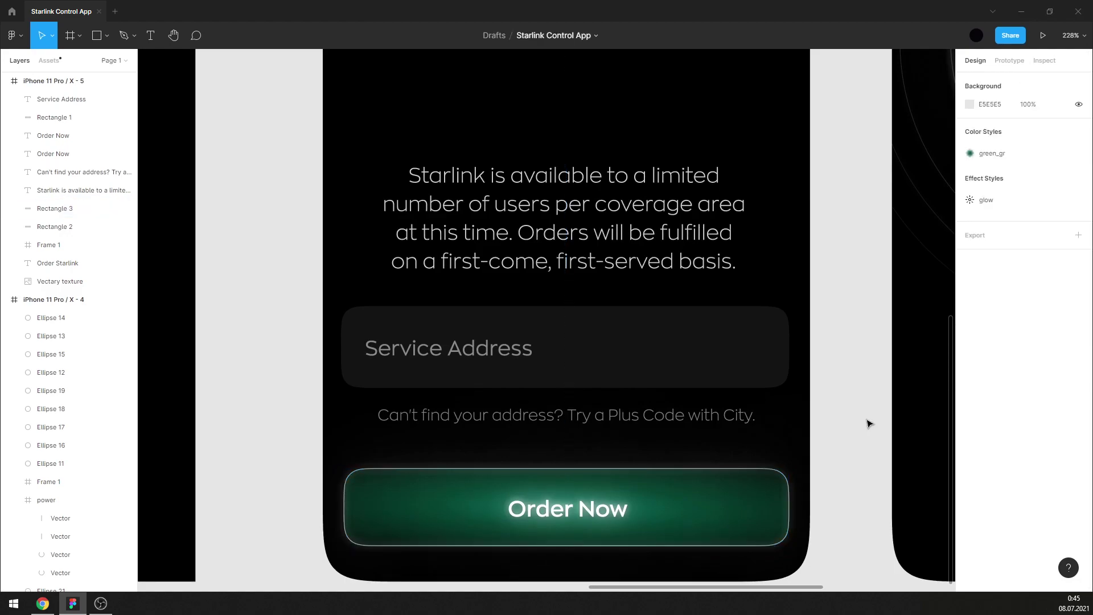
left_click(781, 476)
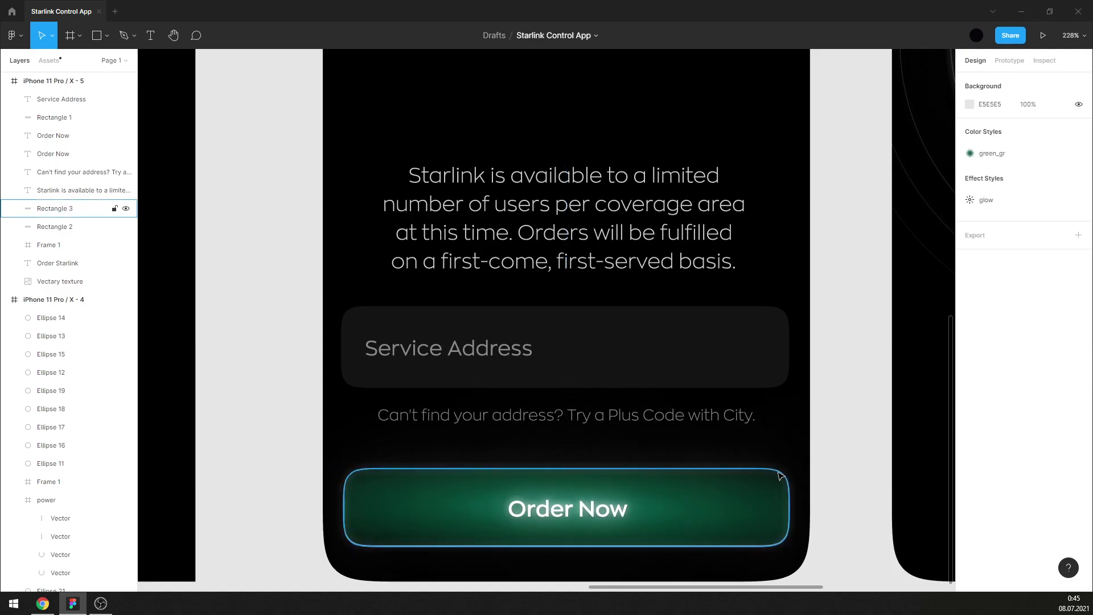
left_click(825, 419)
left_click(780, 476)
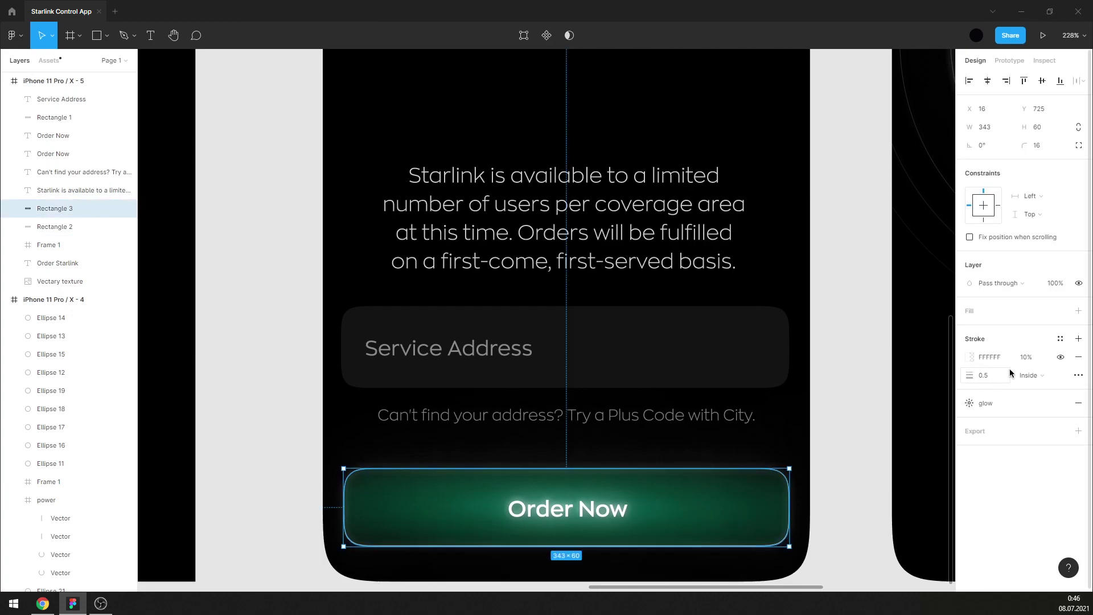
left_click(1025, 357)
type("0")
key("Return")
left_click(860, 427)
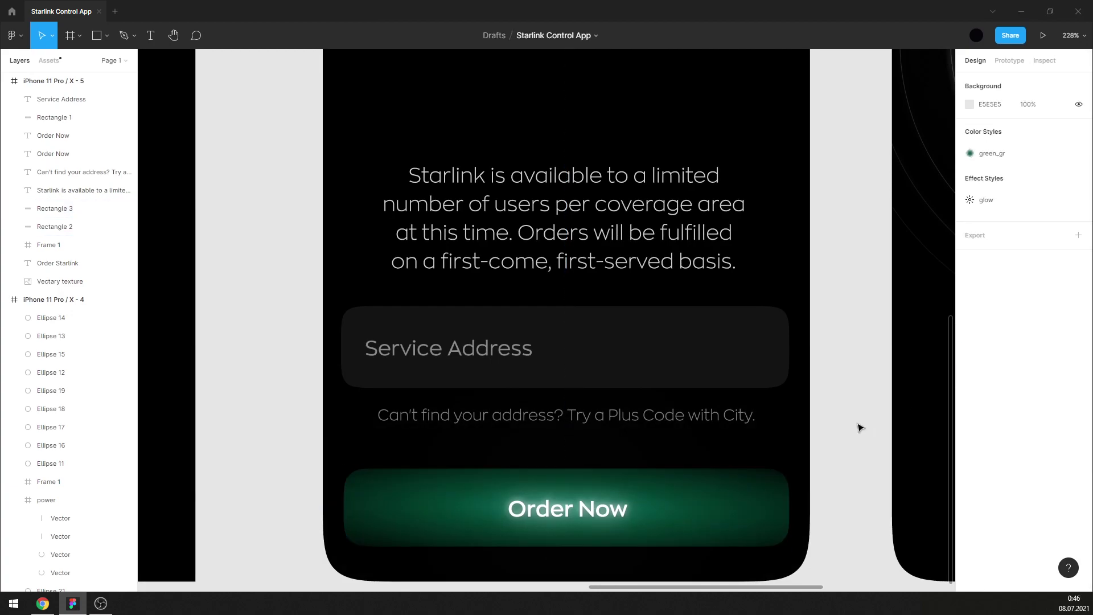
Set the button outline back to 1% opacity with a 0.3 stroke weight.
left_click(781, 477)
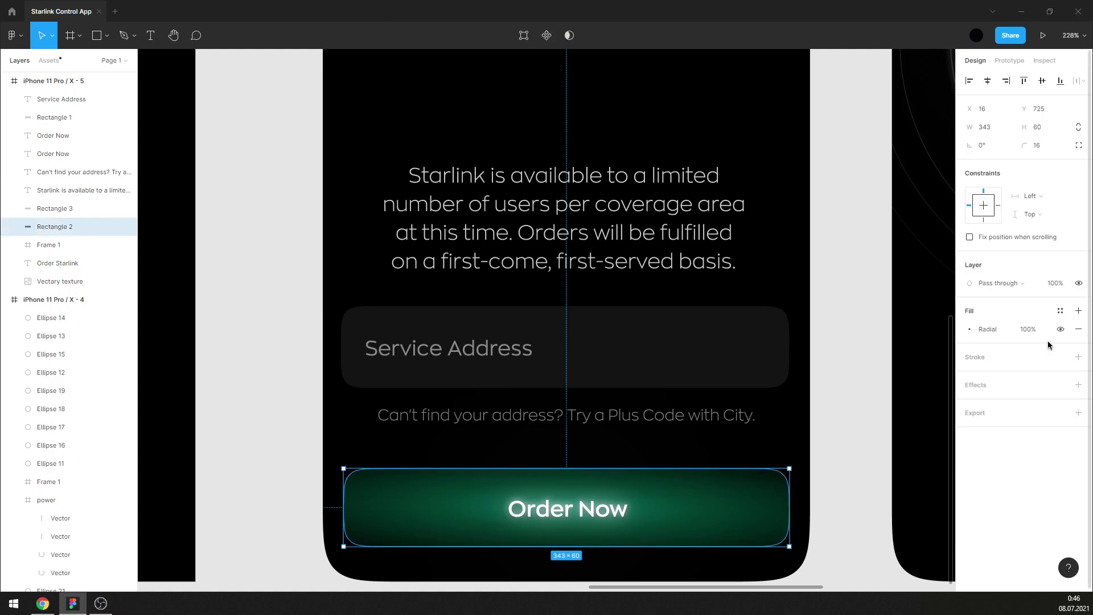
left_click(56, 209)
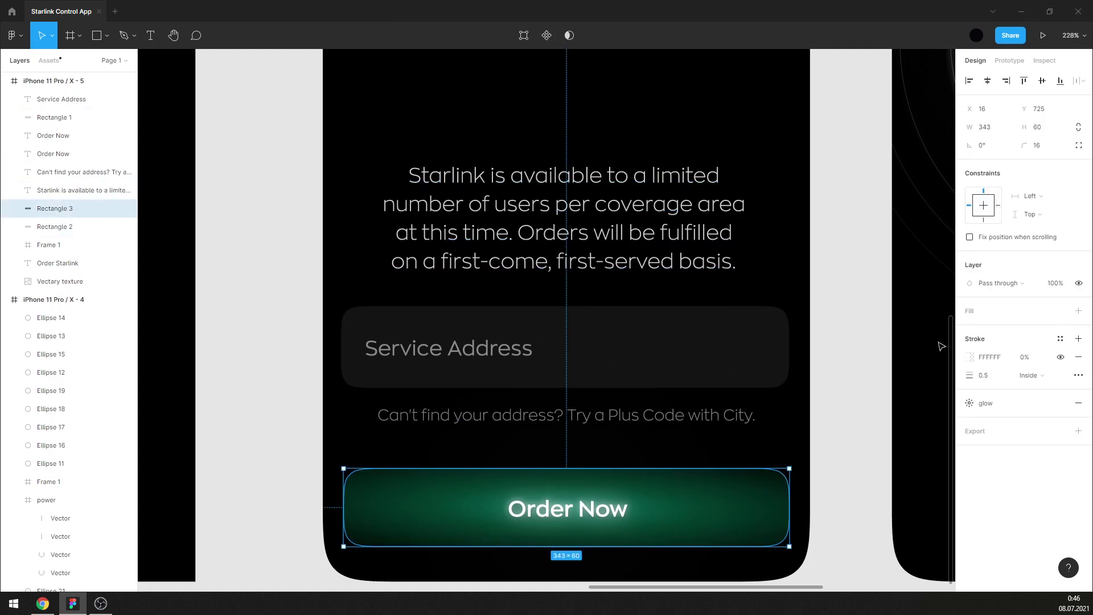
left_click(1031, 364)
type("1")
key("Return")
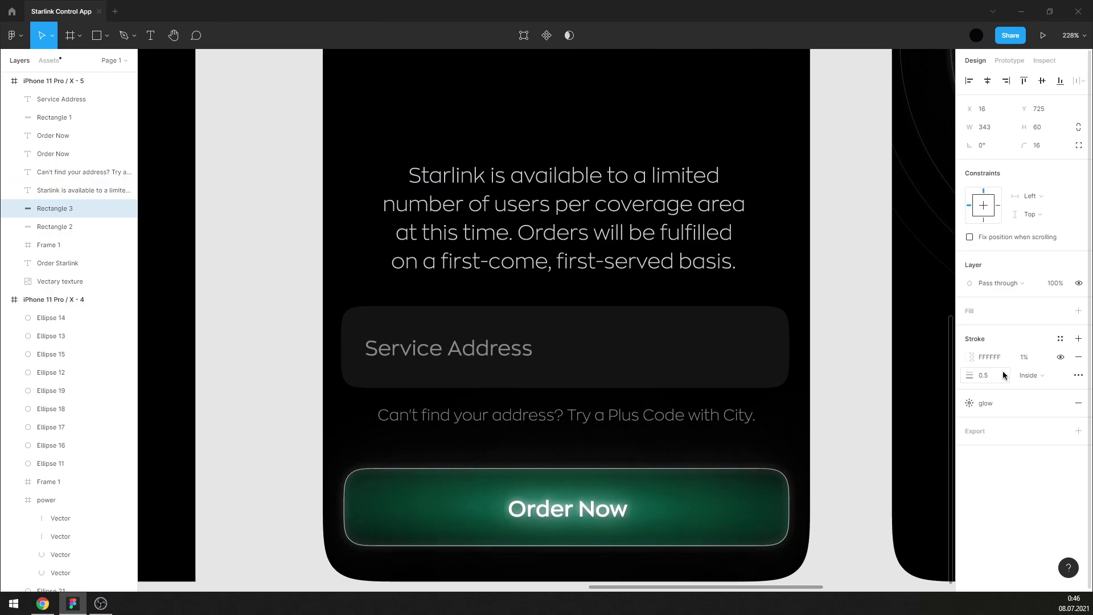
left_click(990, 376)
type("0.3")
key("Return")
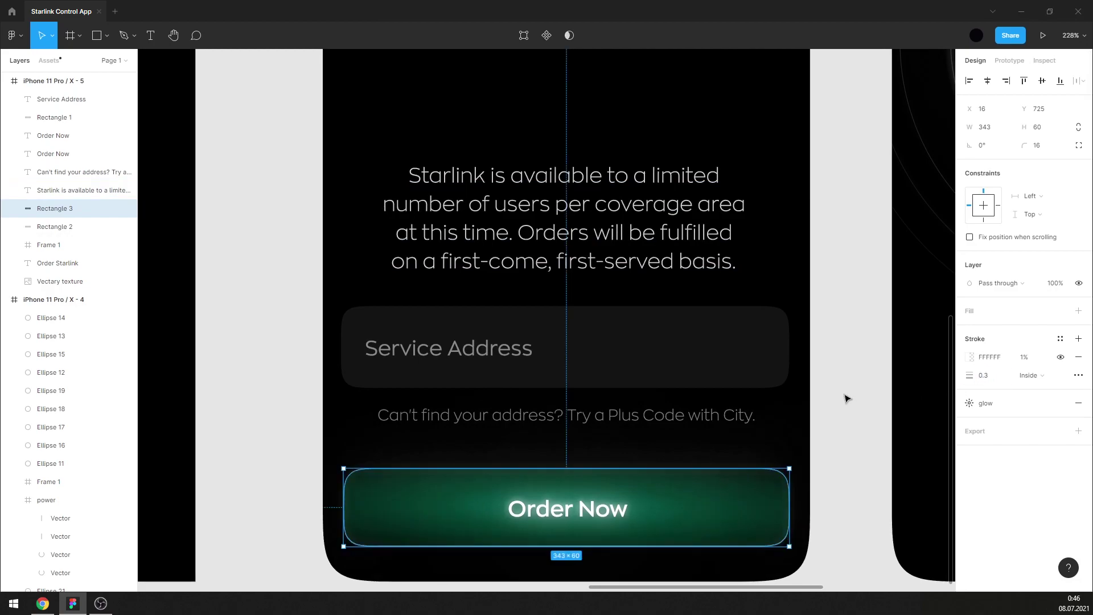
left_click(846, 397)
Zoom and pan so the Order Now button sits centred in view.
scroll(756, 414, "down", 3)
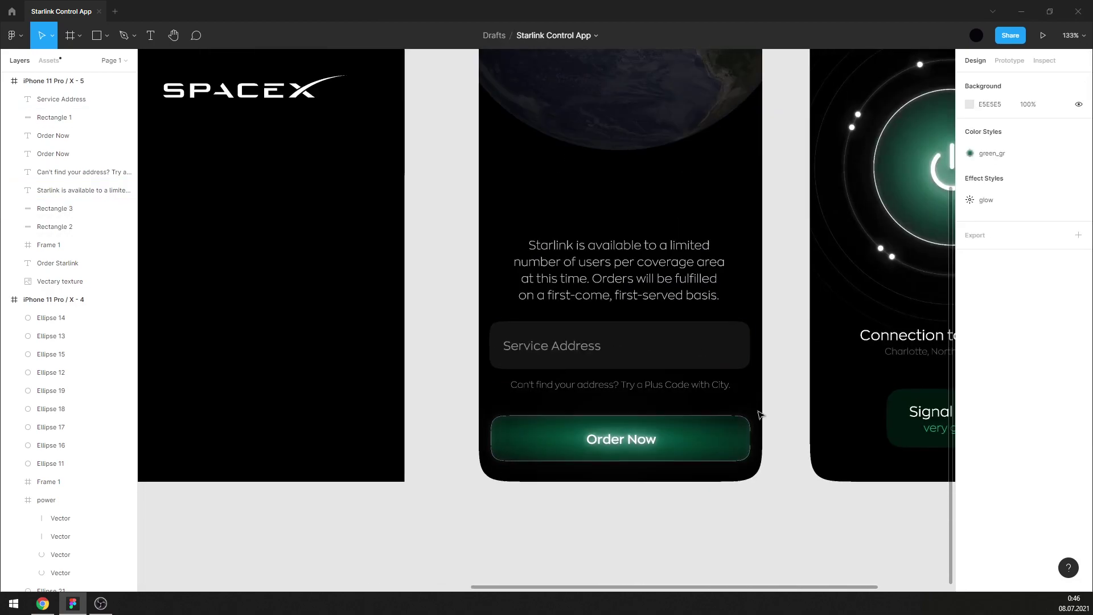
scroll(744, 434, "up", 3)
scroll(744, 423, "up", 2)
scroll(744, 423, "down", 3)
scroll(779, 415, "up", 1)
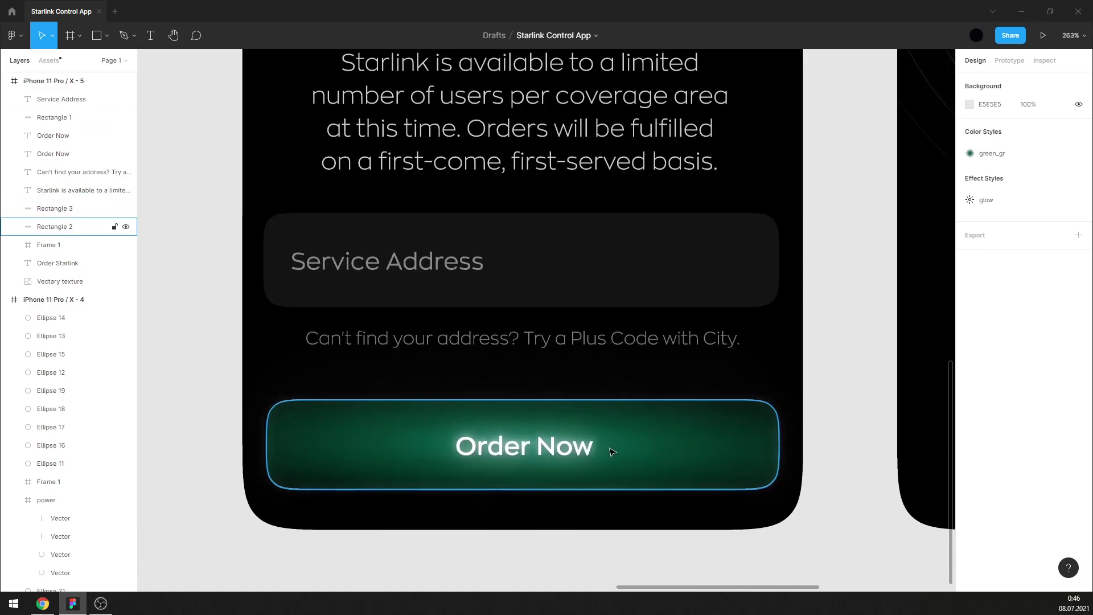
scroll(740, 444, "up", 2)
left_click_drag(866, 427, 910, 347)
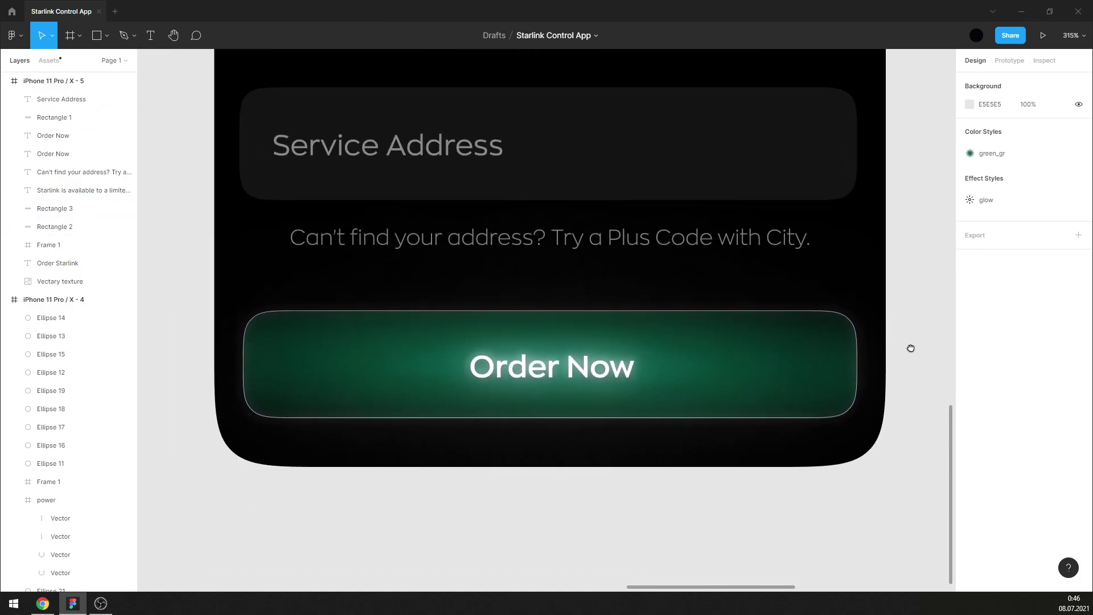
Hide the Order Now button's sixth drop shadow, toggling it to compare.
left_click(848, 320)
left_click(1057, 403)
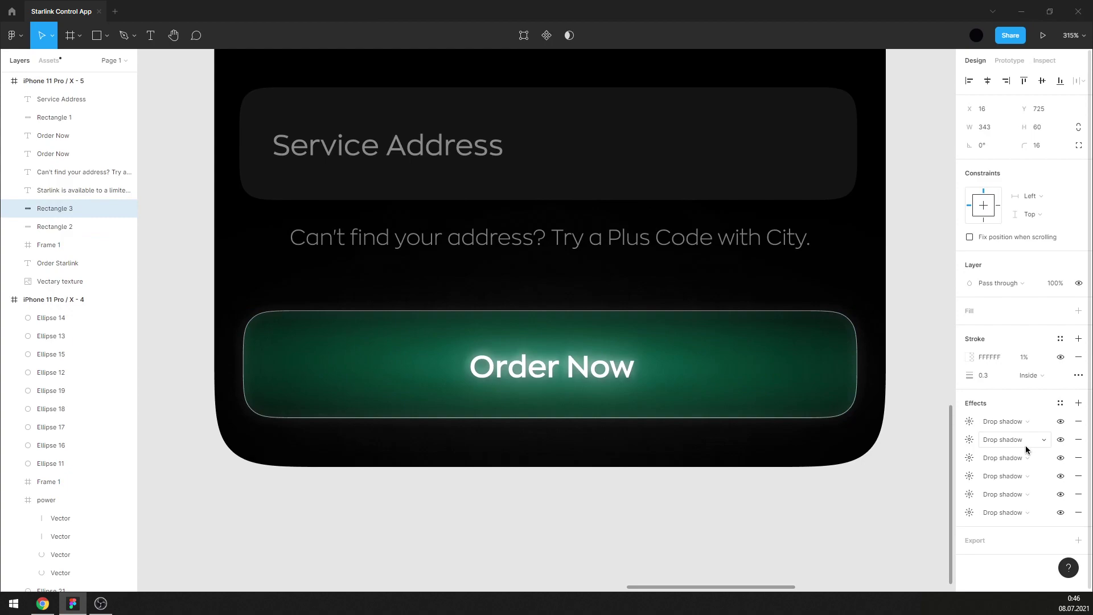
left_click(969, 512)
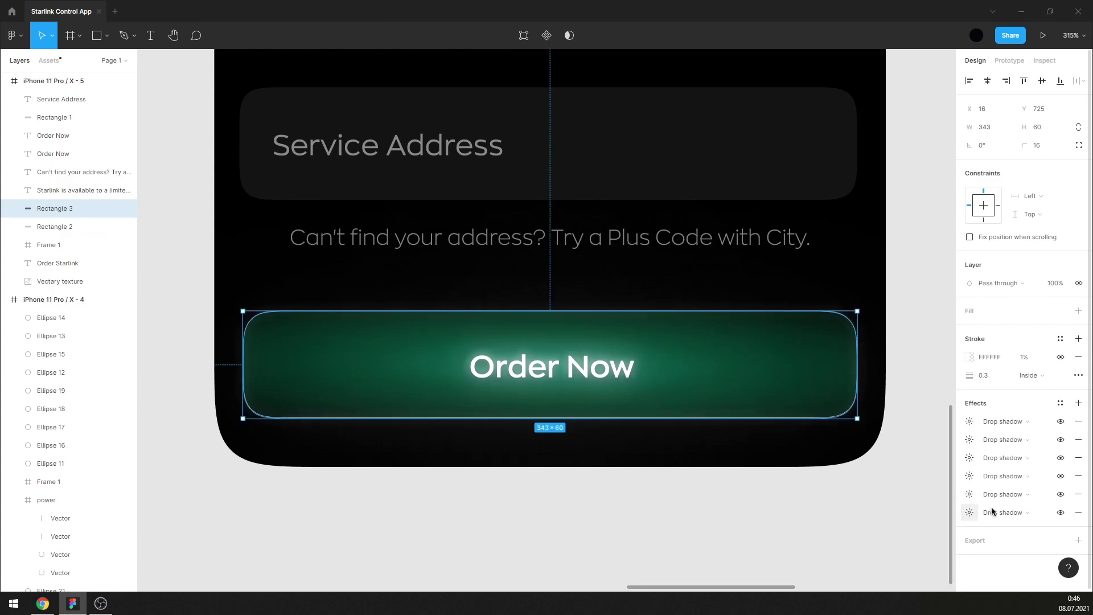
left_click(1061, 513)
left_click(1060, 512)
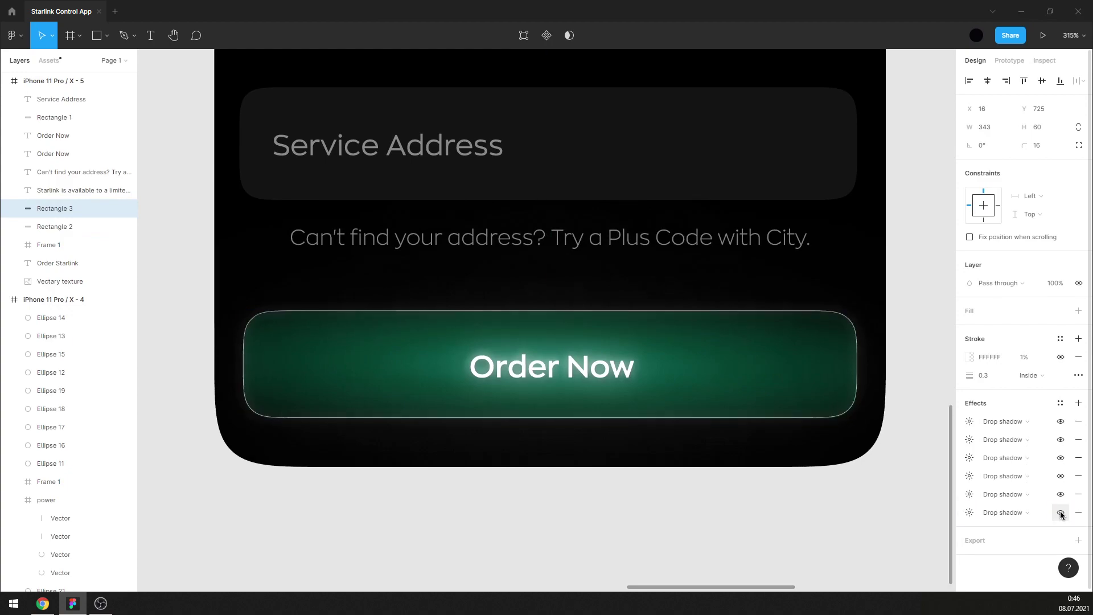
left_click(1061, 512)
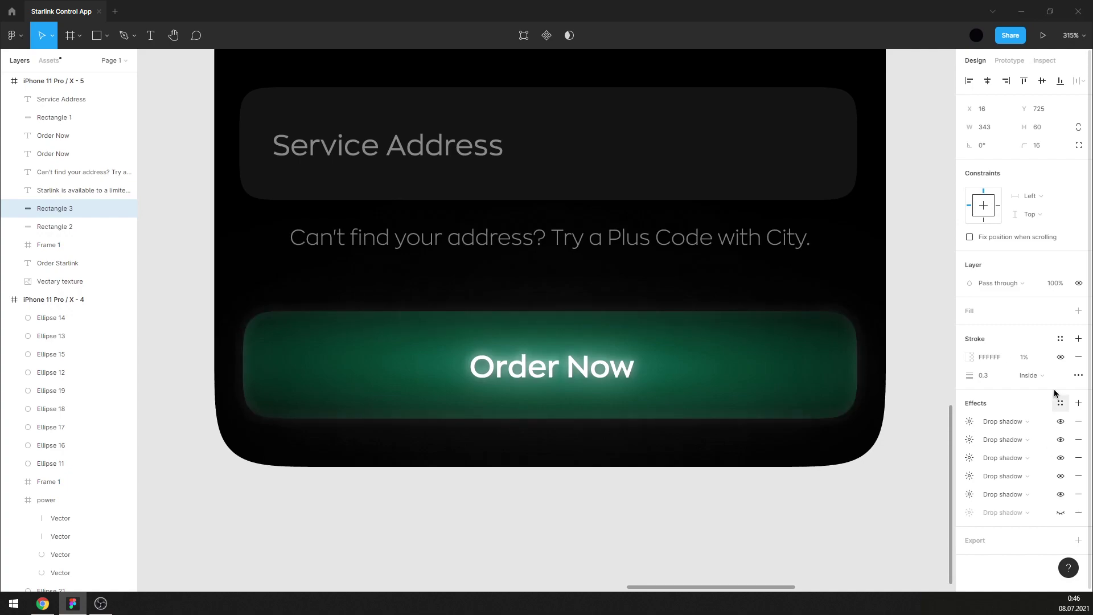
Raise the white outline's stroke opacity to 10% and preview it.
left_click(1035, 362)
type("5")
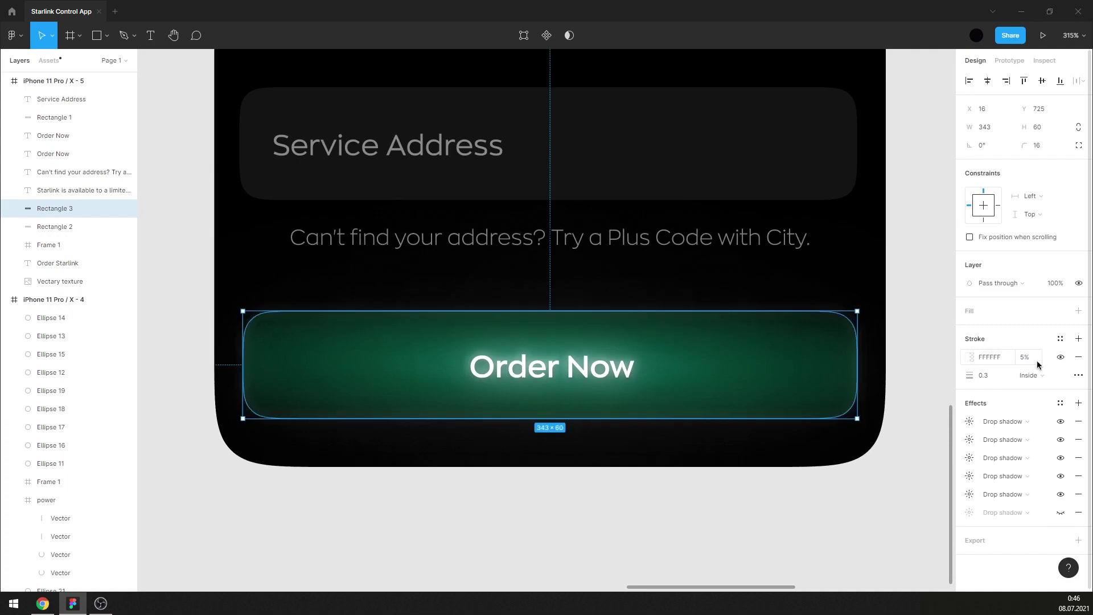
key("Return")
left_click(914, 455)
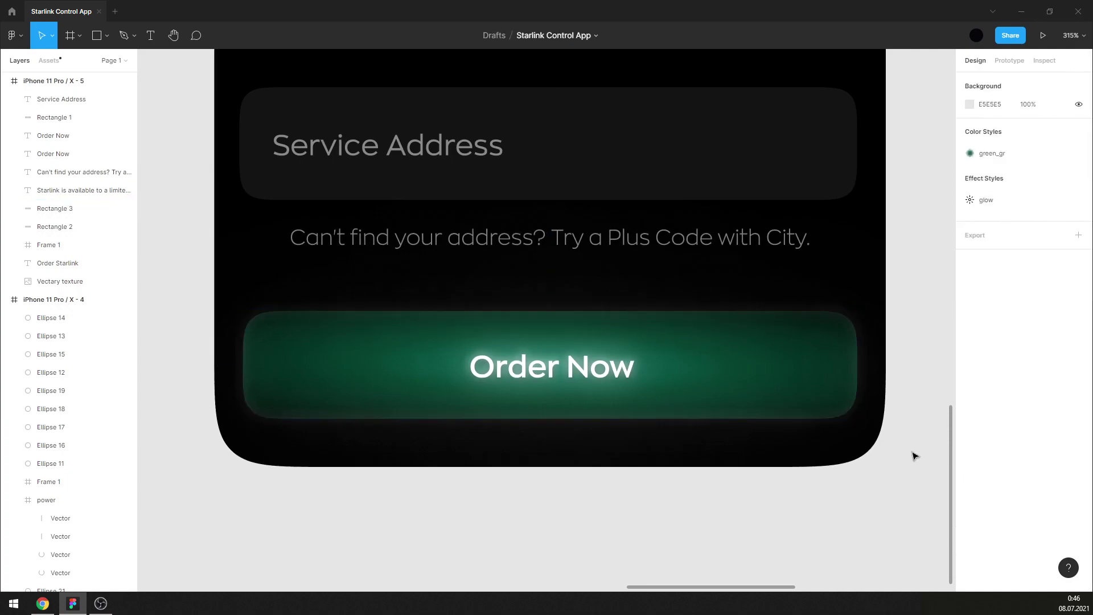
left_click(857, 328)
left_click(930, 408)
left_click(858, 332)
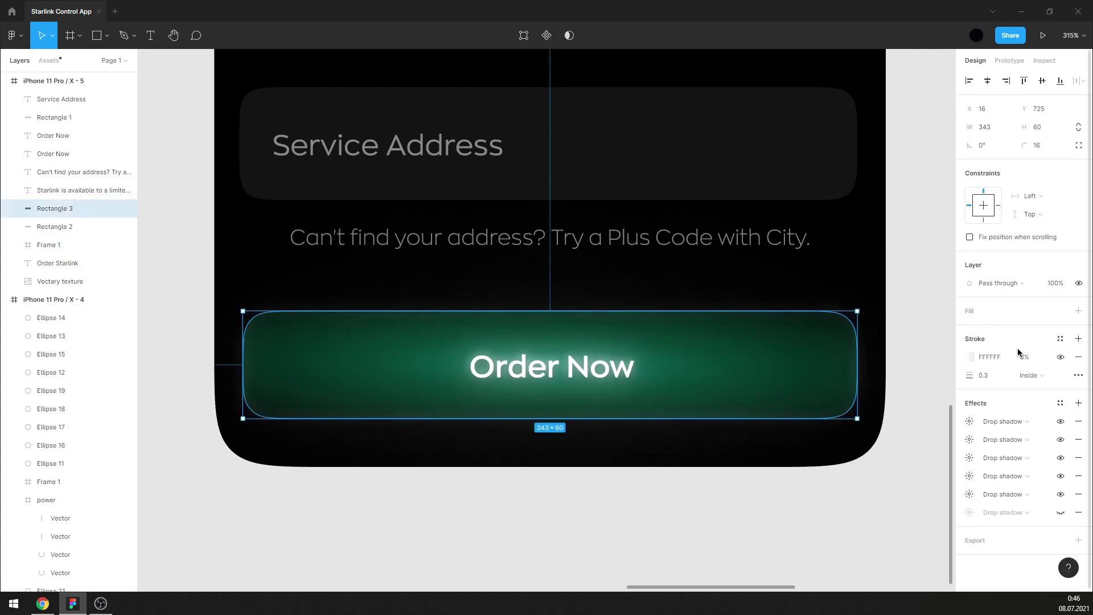
left_click(909, 352)
Toggle the outline layer's selection to compare the button's look.
left_click(858, 327)
type("100")
left_click(925, 336)
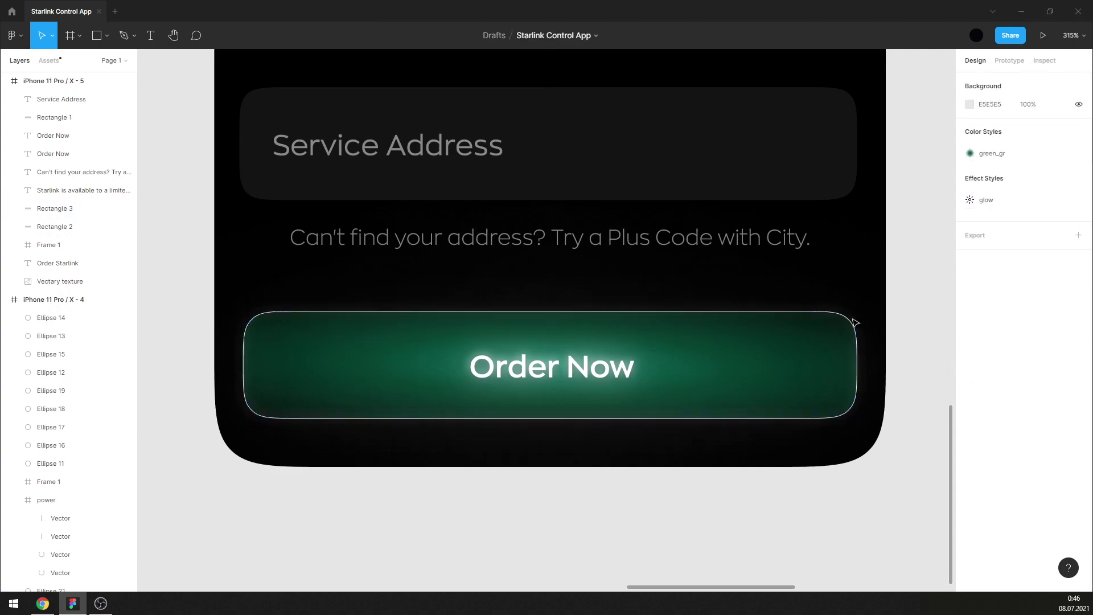
left_click(854, 322)
left_click(915, 336)
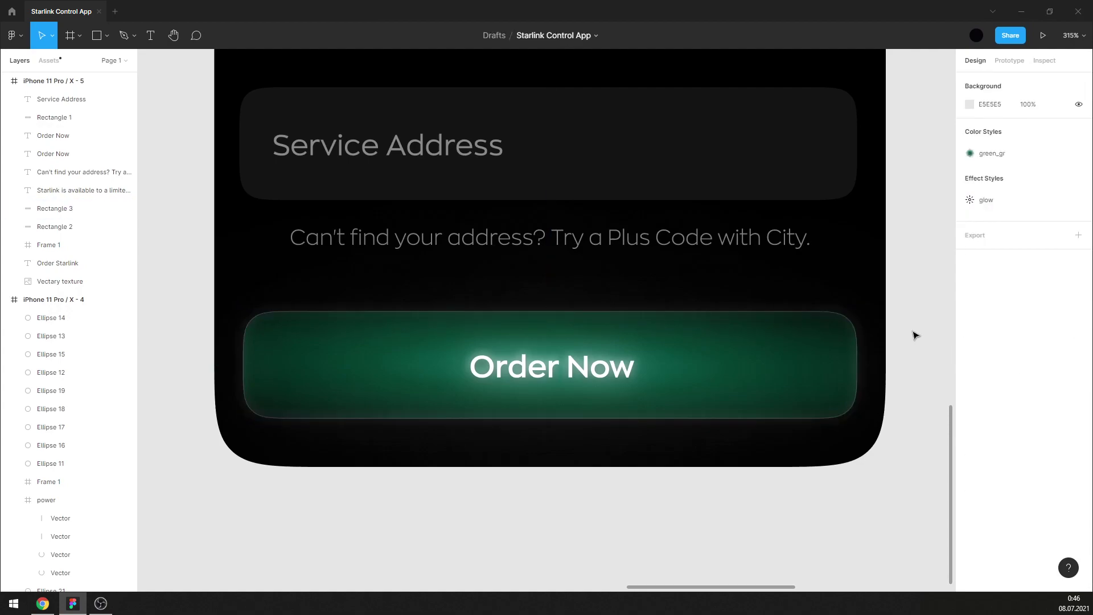
scroll(740, 353, "down", 5)
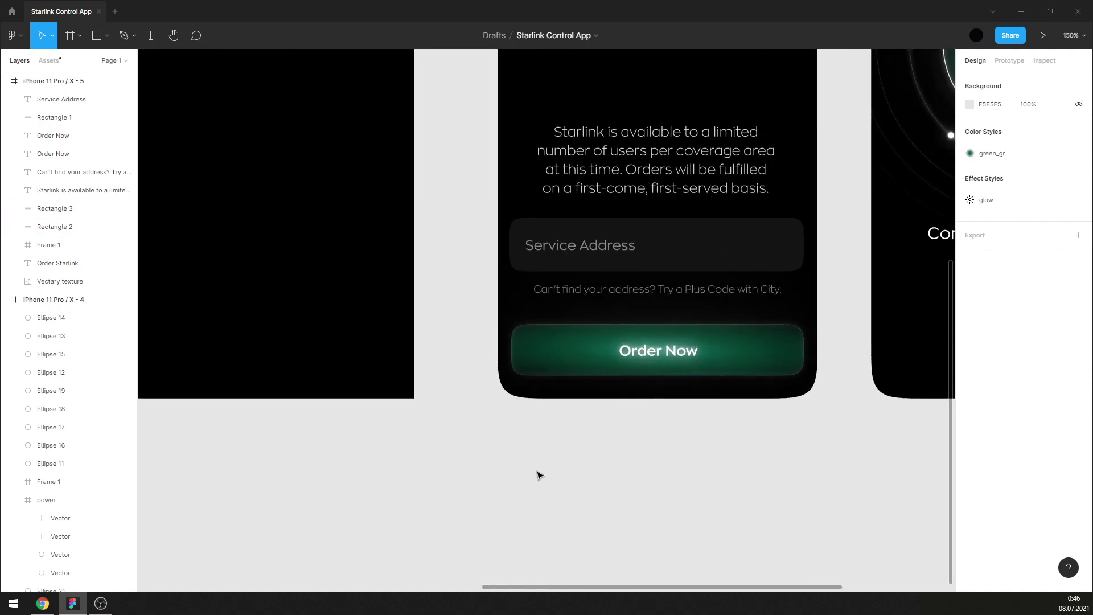
scroll(626, 466, "down", 2)
scroll(759, 461, "up", 3)
Reposition the middle and outer stops of the button's radial green fill.
scroll(707, 419, "up", 1)
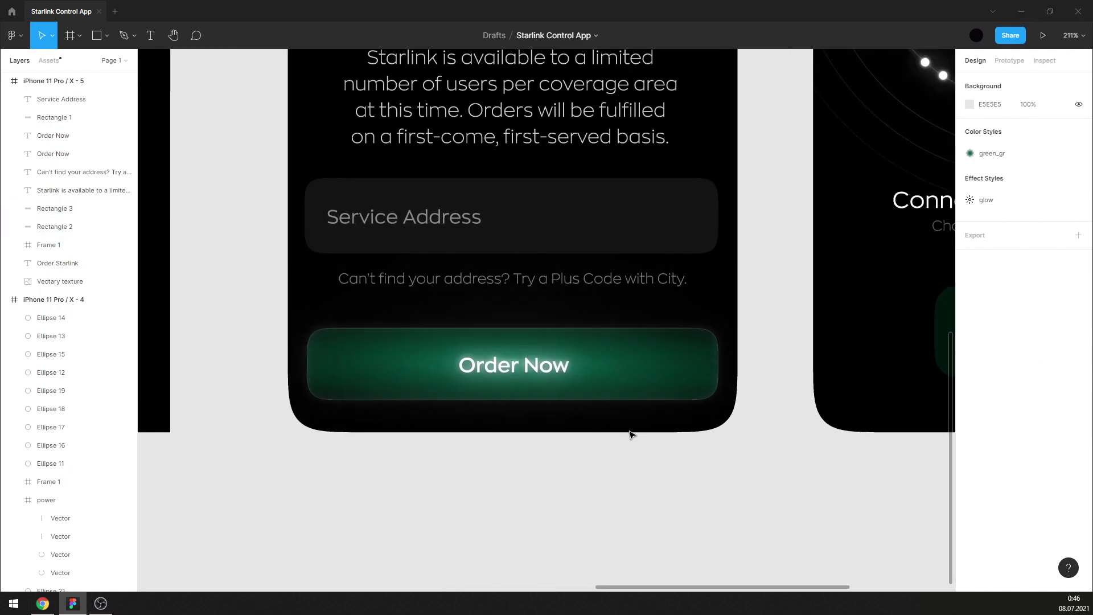
left_click(632, 376)
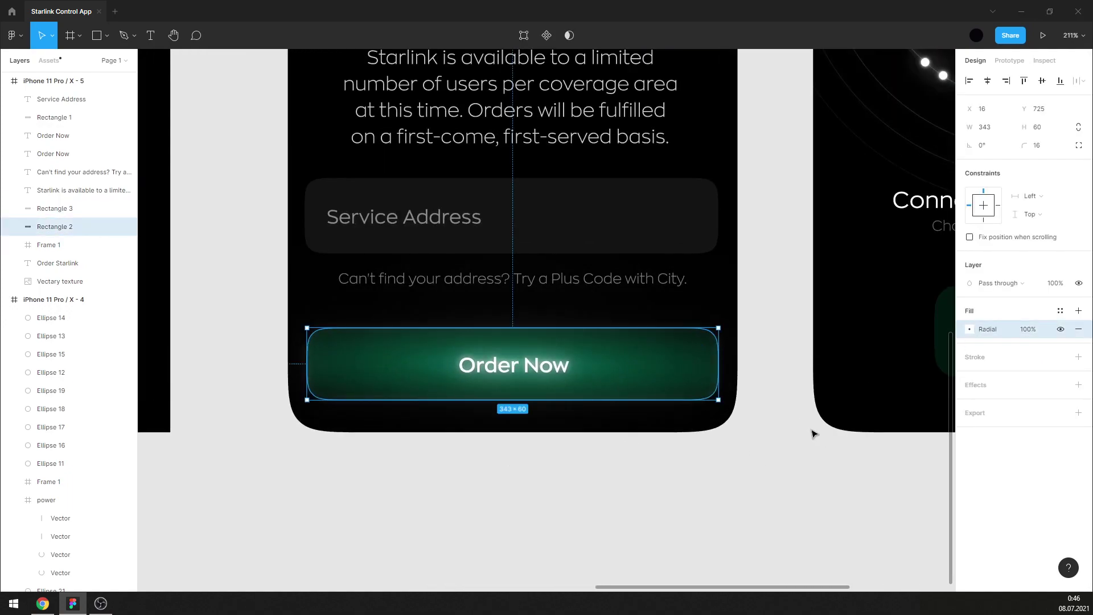
left_click(969, 329)
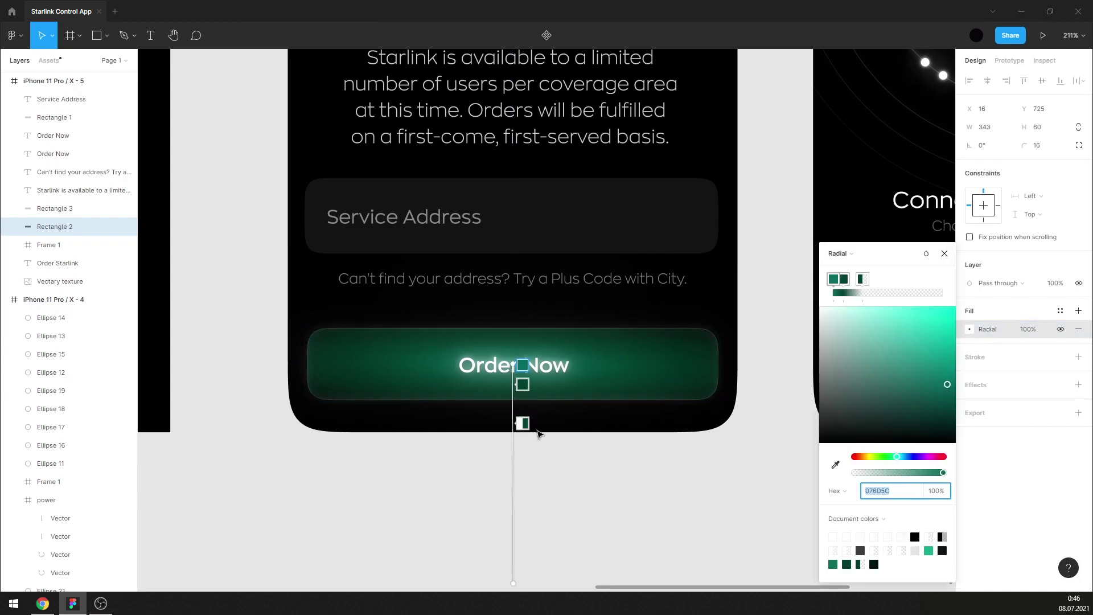
left_click_drag(527, 425, 527, 434)
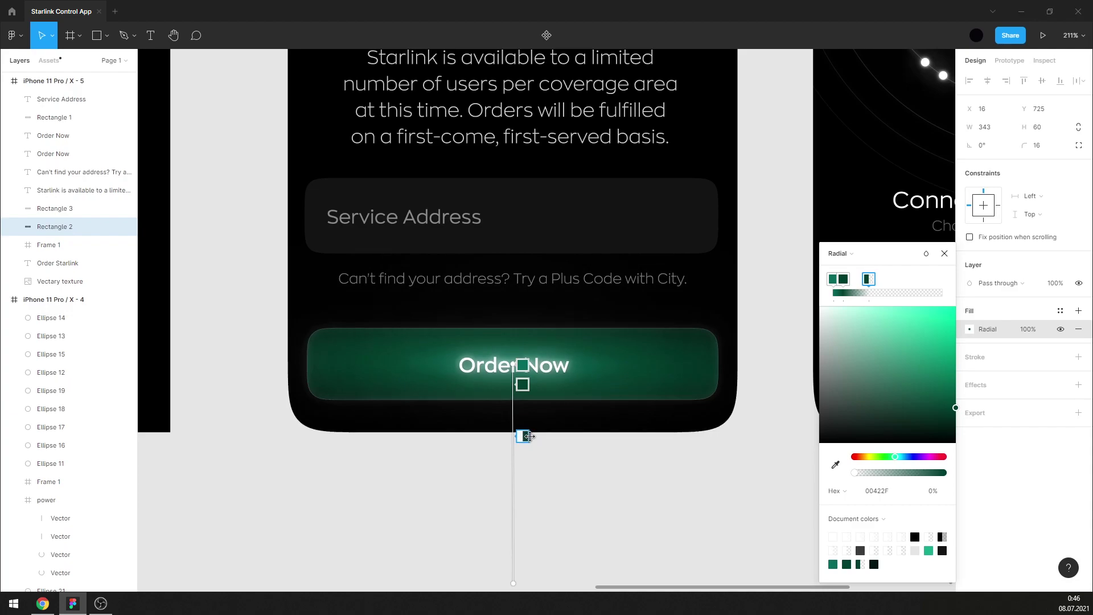
left_click_drag(522, 384, 522, 393)
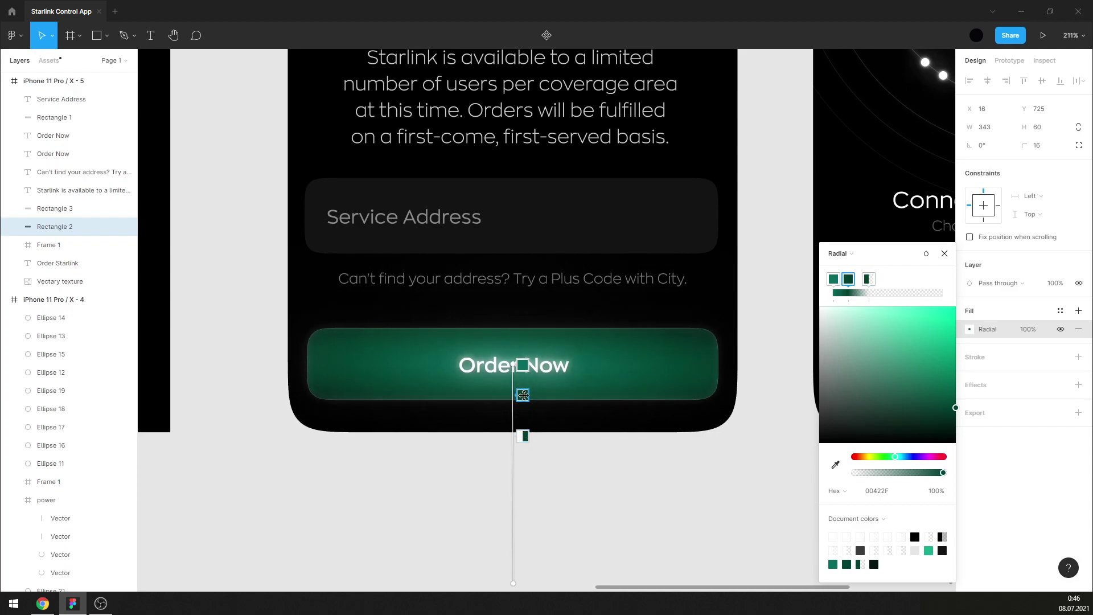
left_click(523, 365)
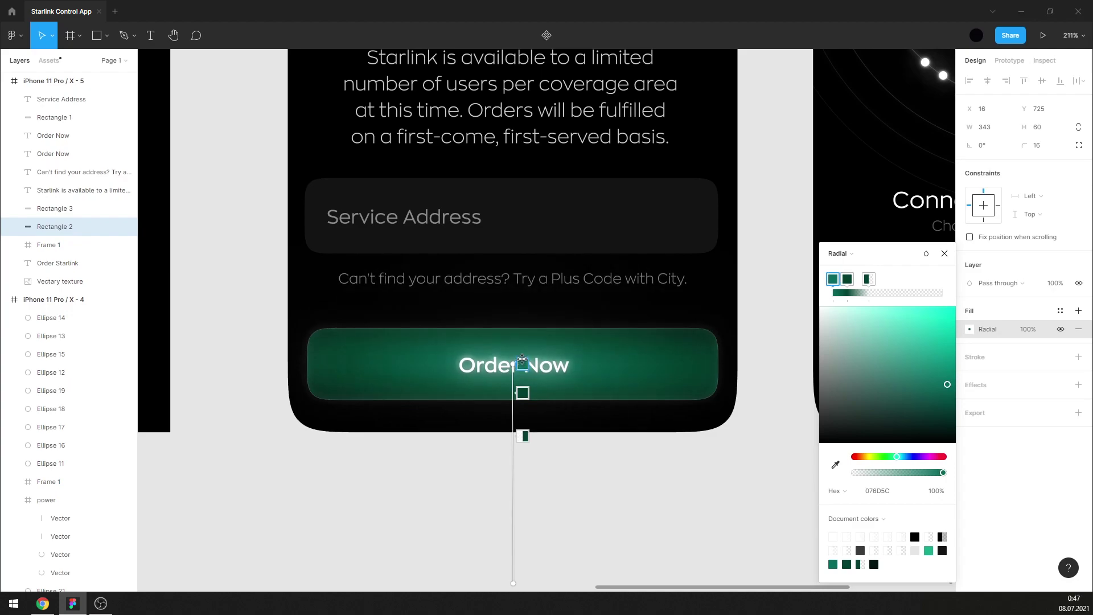
left_click_drag(529, 393, 524, 389)
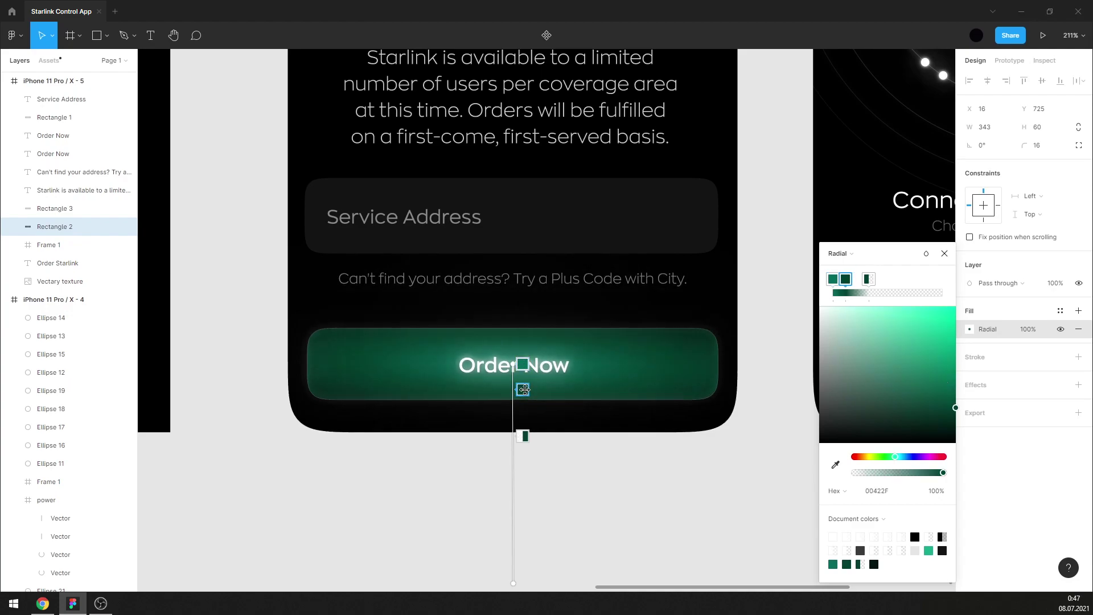
left_click_drag(522, 431, 523, 427)
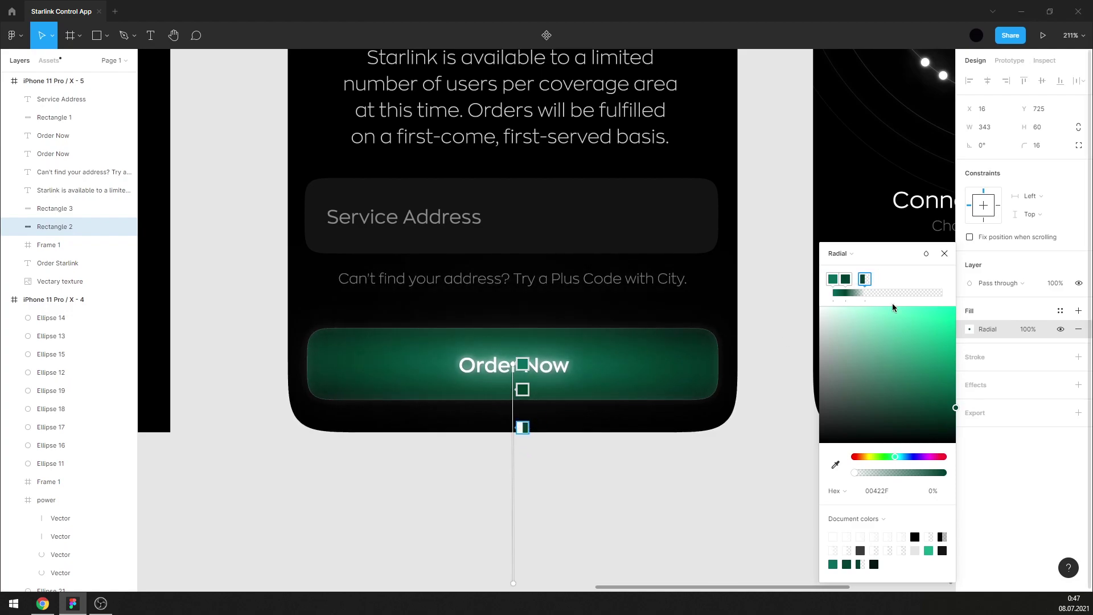
Preview the reworked button outline, then select the Service Address field box.
left_click(943, 254)
left_click(786, 297)
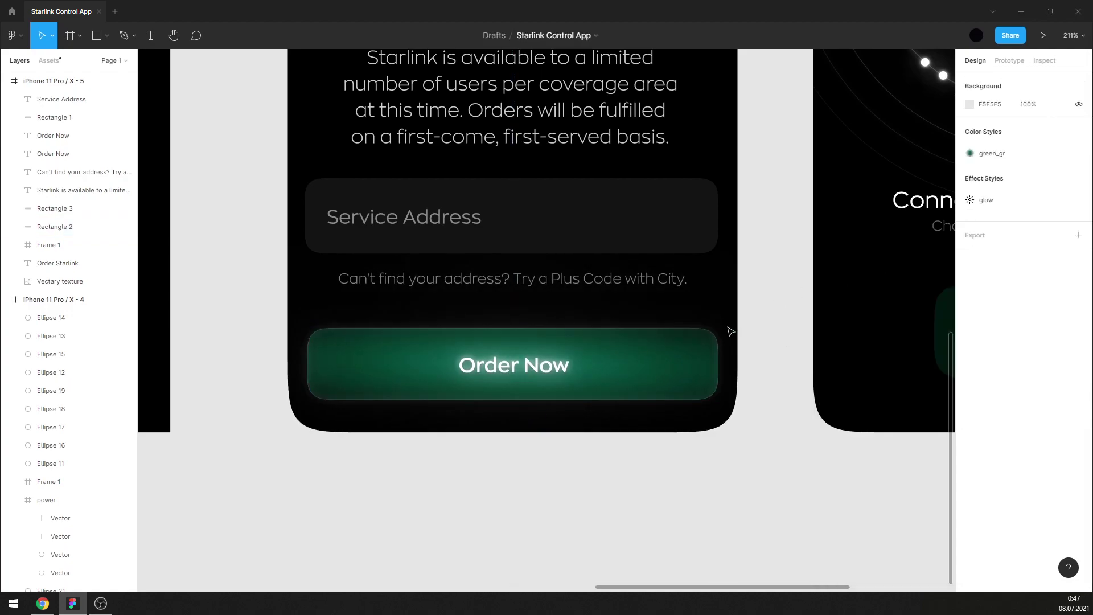
left_click(714, 334)
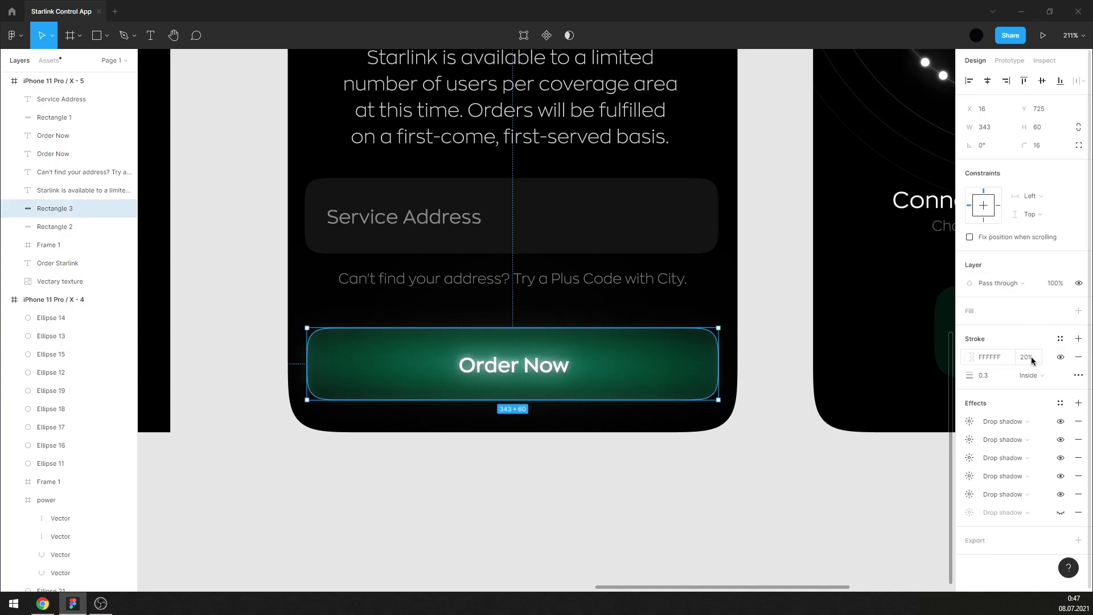
left_click(773, 342)
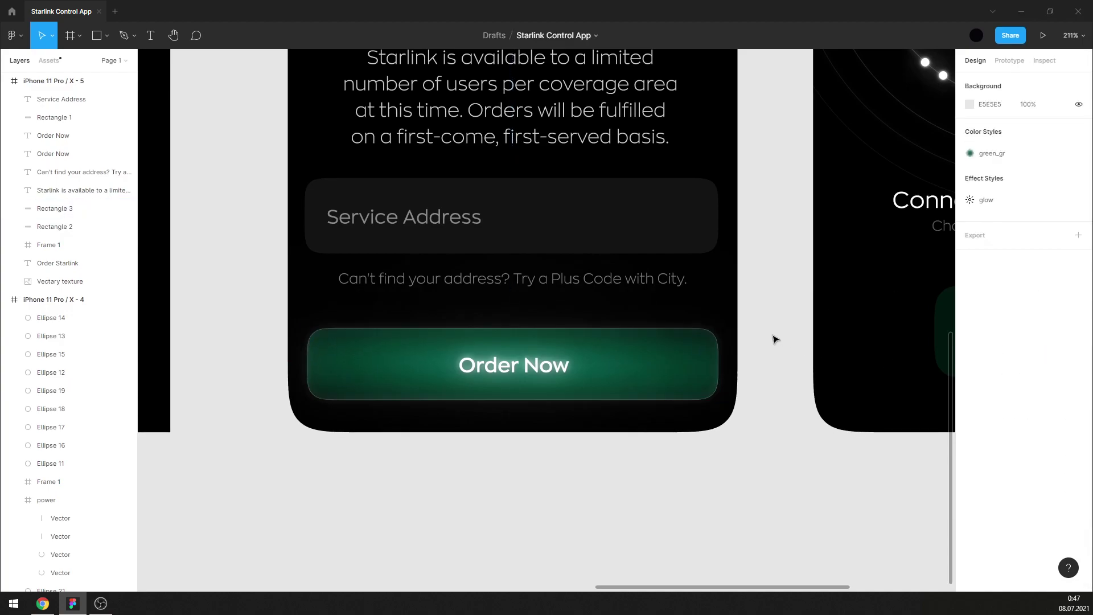
scroll(774, 341, "up", 2)
scroll(770, 342, "up", 2)
left_click(629, 315)
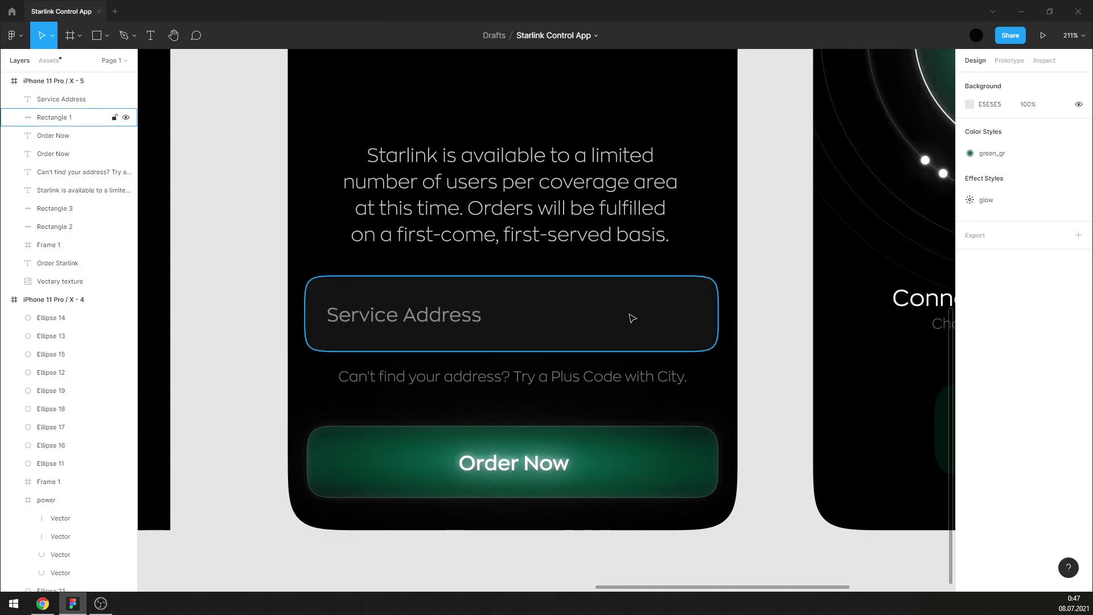
mouse_move(77, 118)
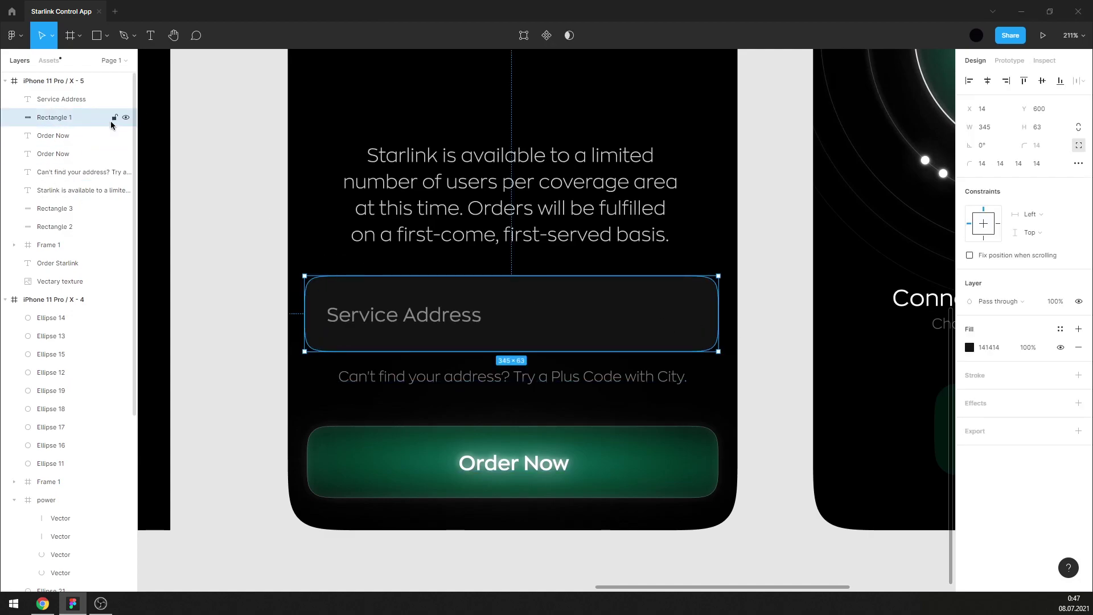
Hide Rectangle 1 and draw an underline spanning the Service Address field's width.
left_click(125, 118)
left_click(100, 44)
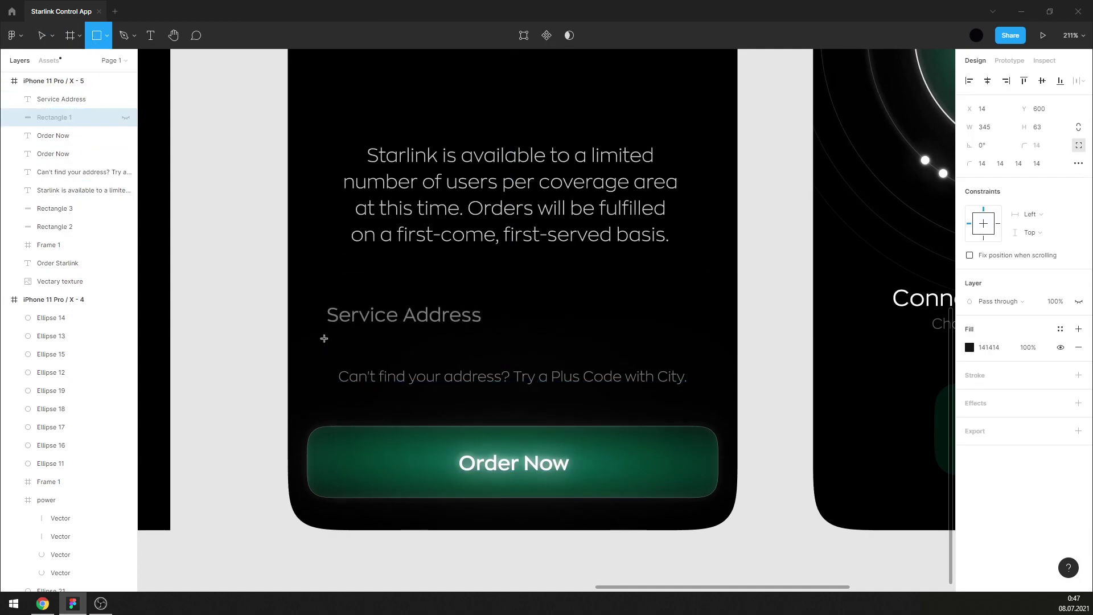
left_click_drag(315, 335, 712, 336)
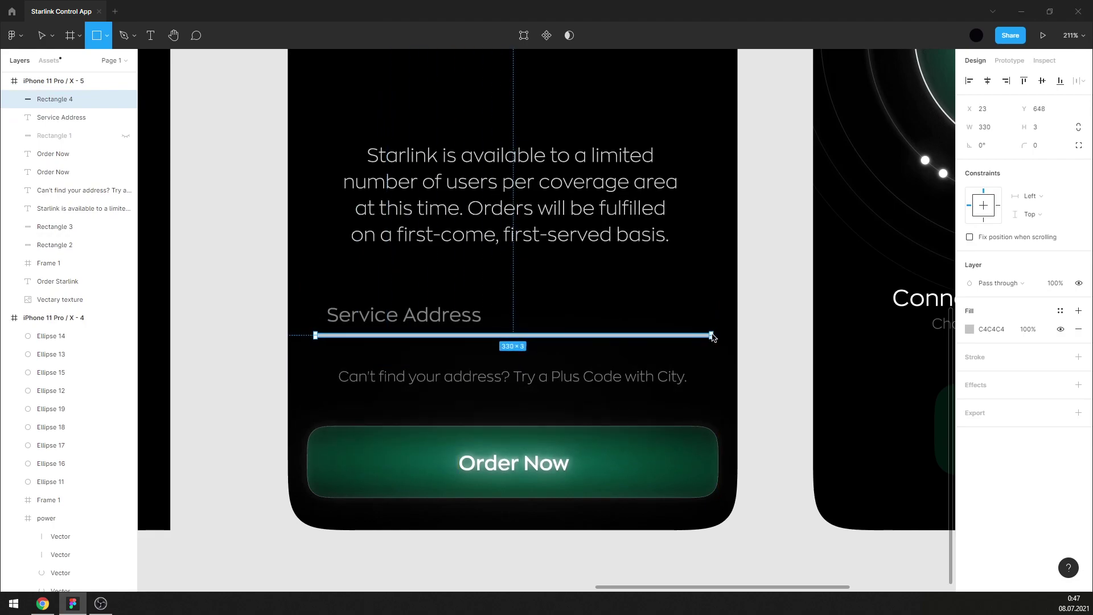
left_click_drag(712, 337, 719, 336)
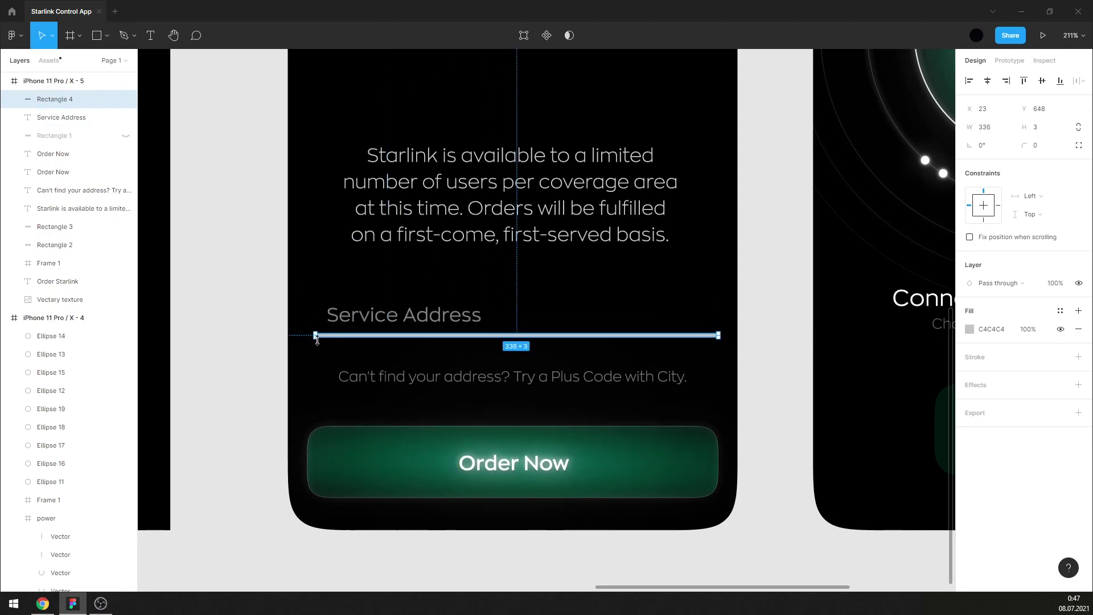
left_click_drag(315, 335, 307, 336)
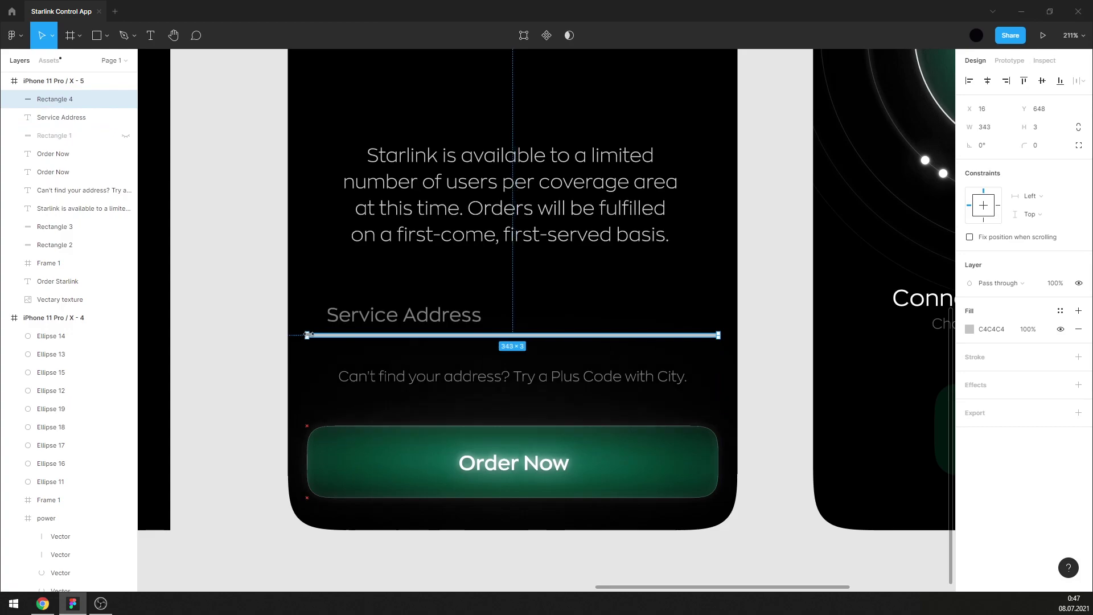
Make the underline white (FFFFFF) and 0.7 high.
left_click(969, 331)
left_click(827, 309)
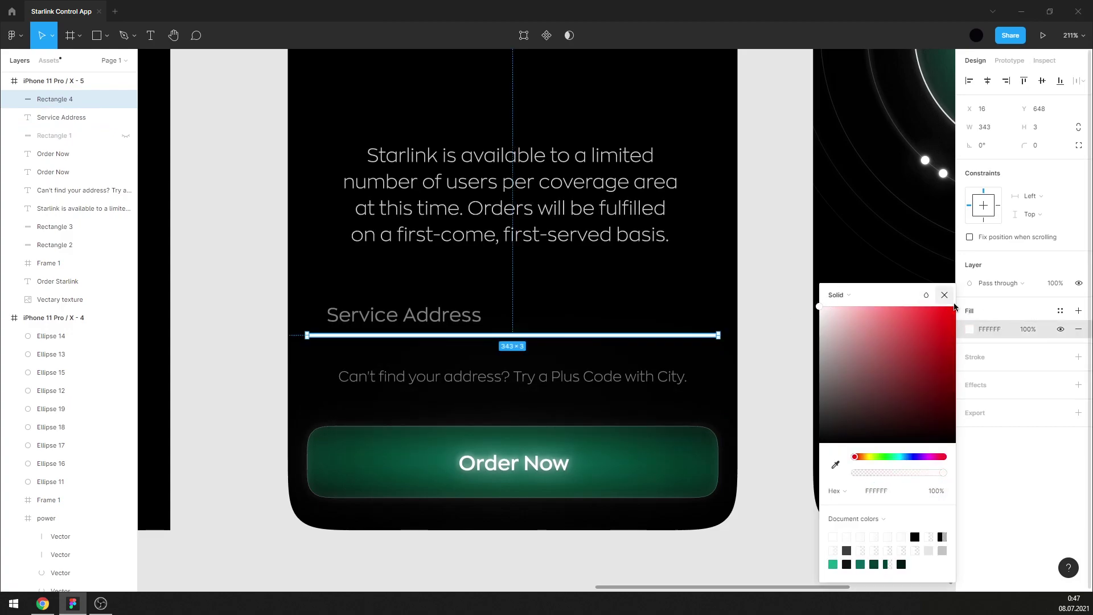
left_click(961, 285)
left_click(784, 266)
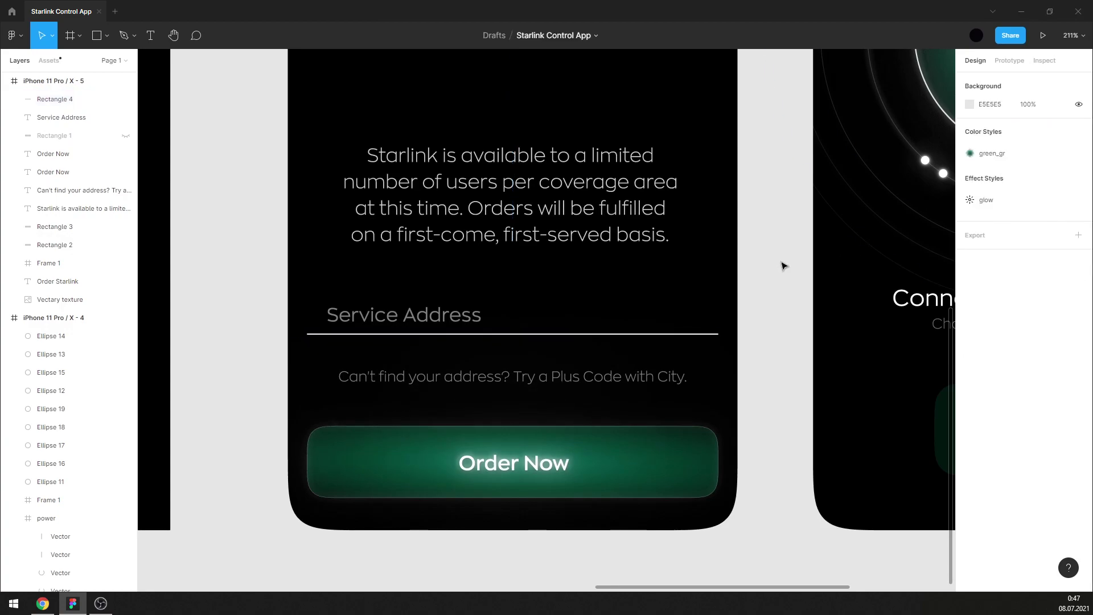
left_click(677, 333)
type("0.7")
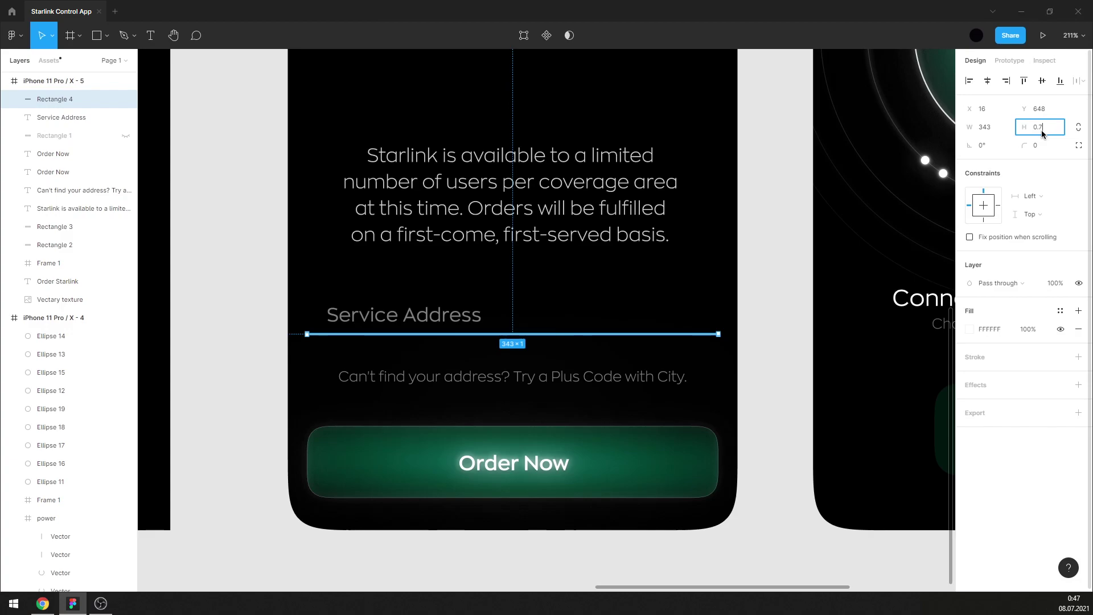
key("Return")
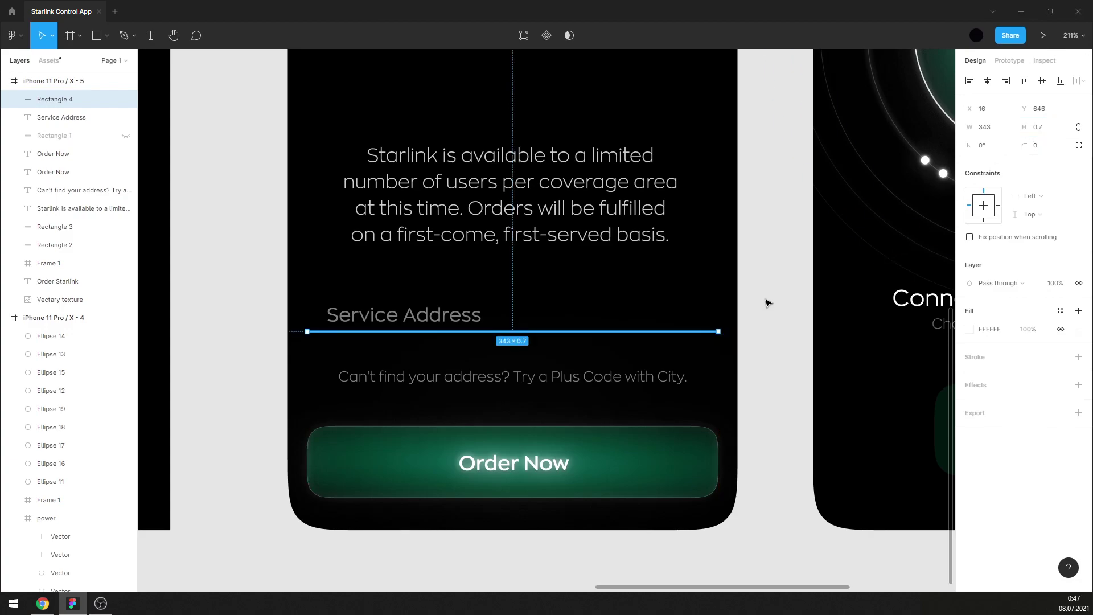
left_click(766, 303)
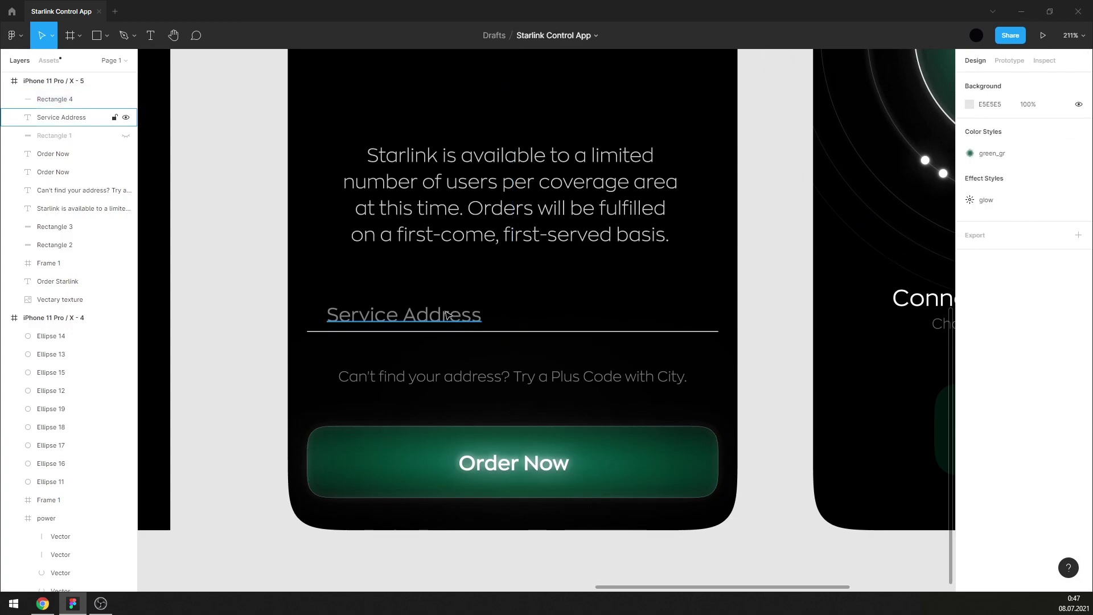
Set the Service Address placeholder to font size 14 and nudge it left.
left_click(447, 315)
left_click(1045, 348)
type("1")
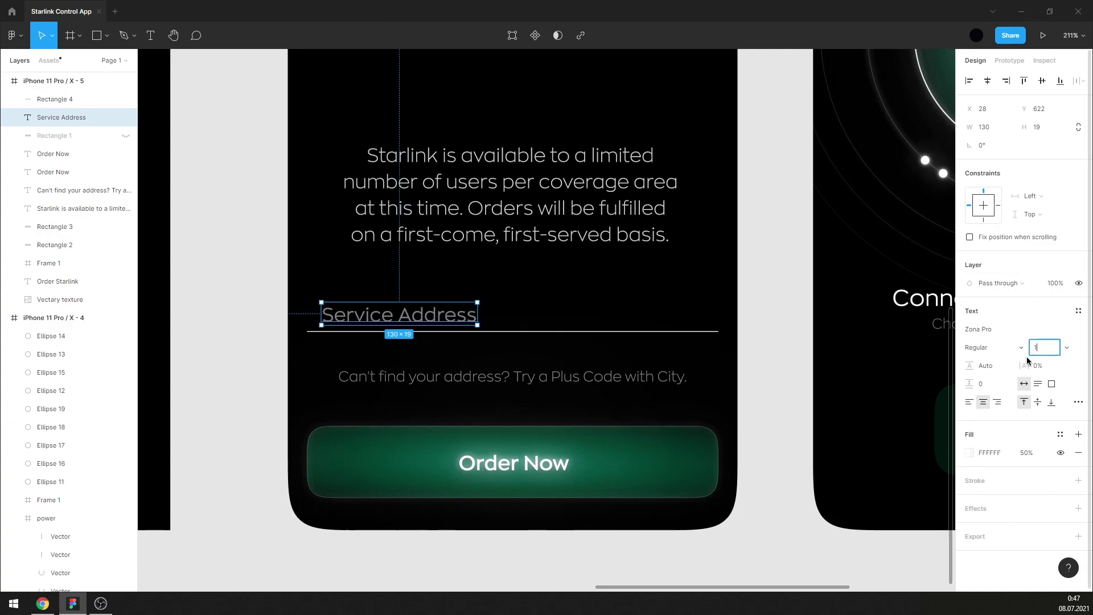
type("4")
key("Return")
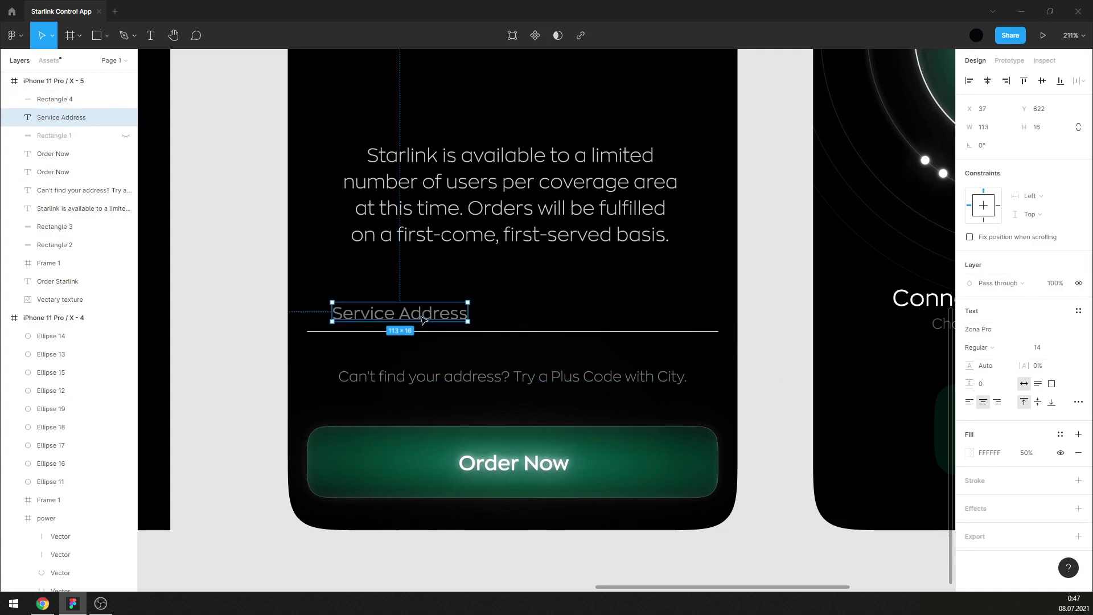
left_click_drag(422, 320, 413, 322)
Move the 'Can't find your address' line up closer to the underline.
double_click(437, 314)
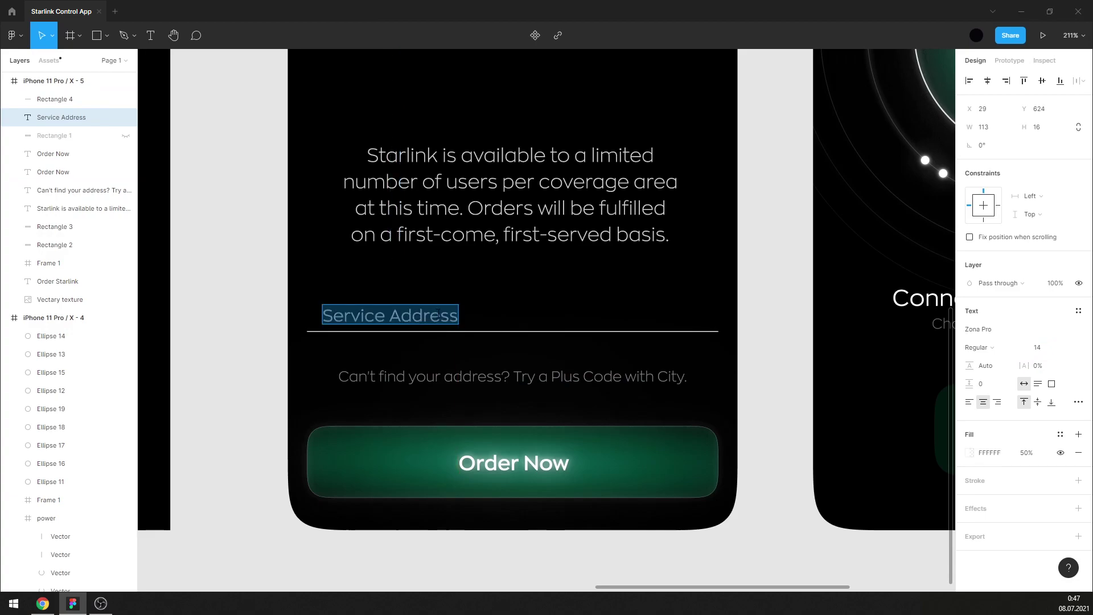
key("Escape")
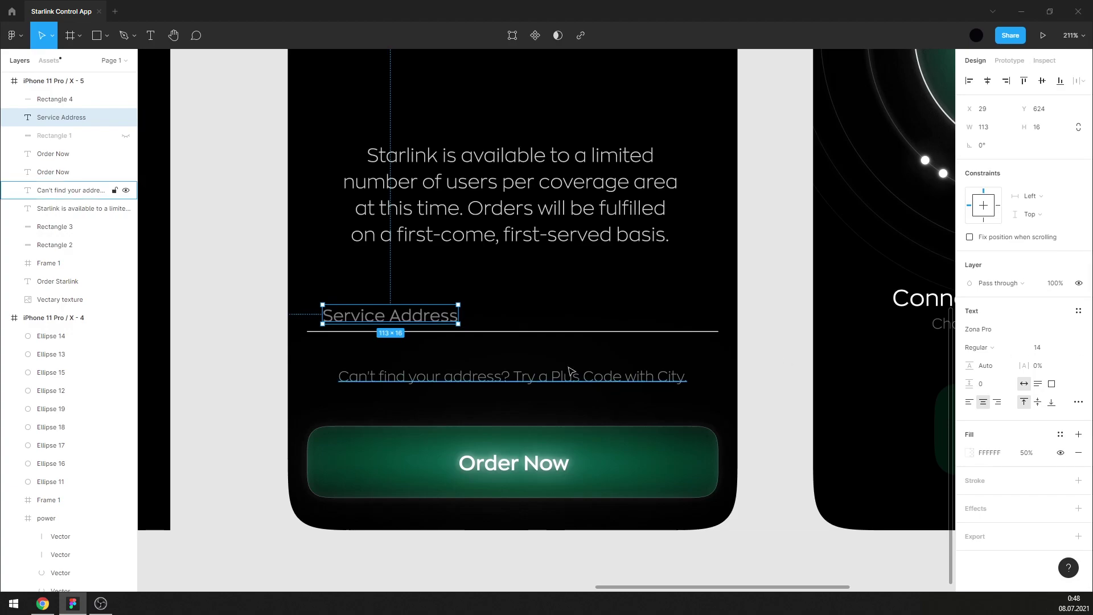
key("Escape")
scroll(637, 392, "down", 3, "ctrl")
left_click_drag(620, 389, 558, 367)
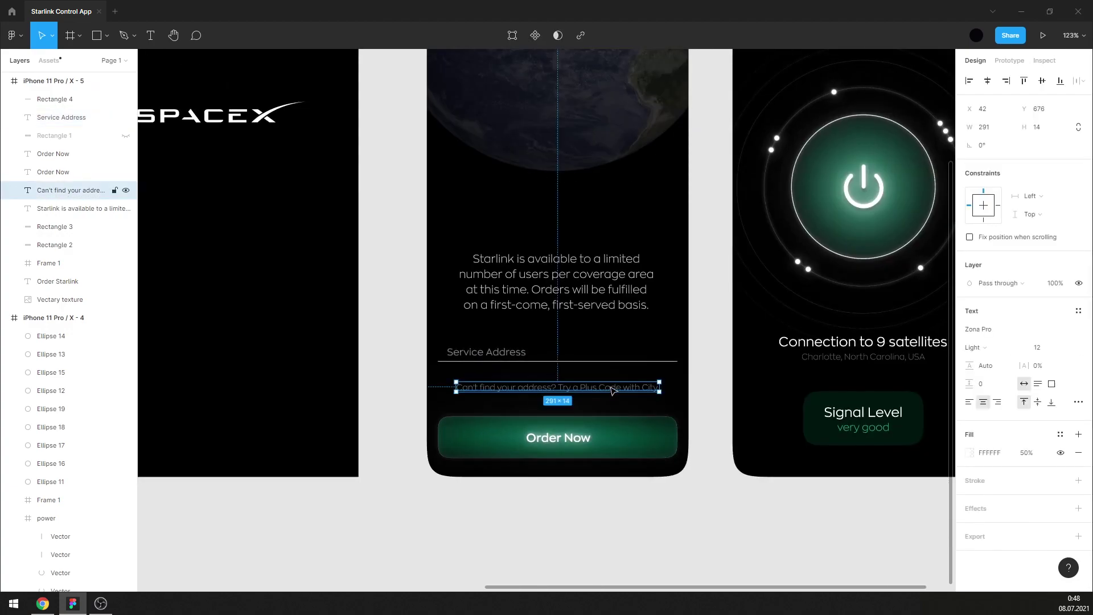
Check the Service Address text and zoom out to show all three phone screens.
left_click(514, 353)
left_click(706, 335)
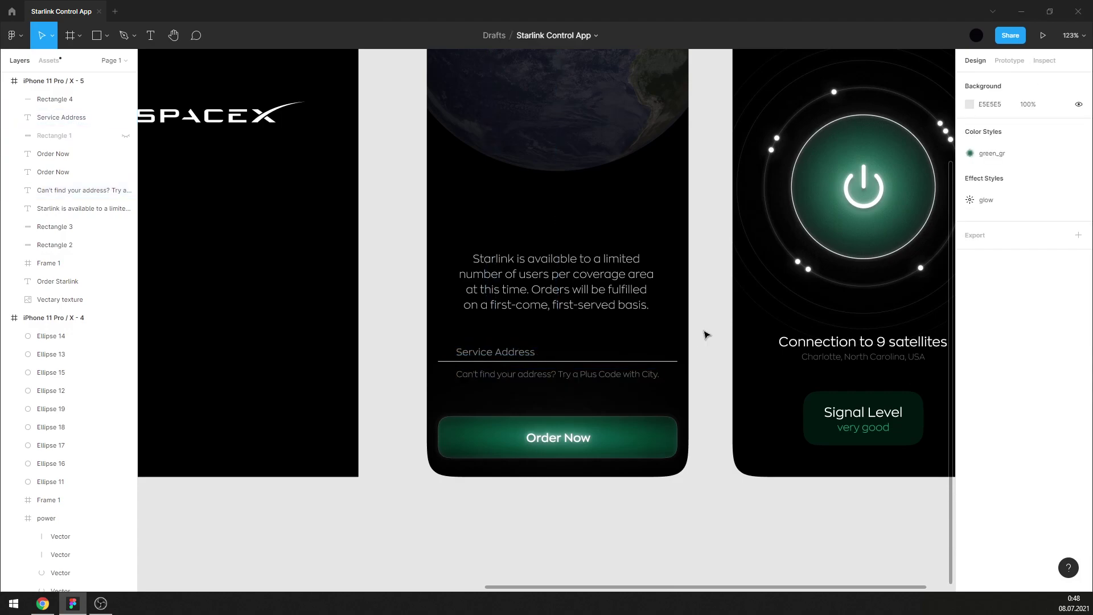
left_click(495, 352)
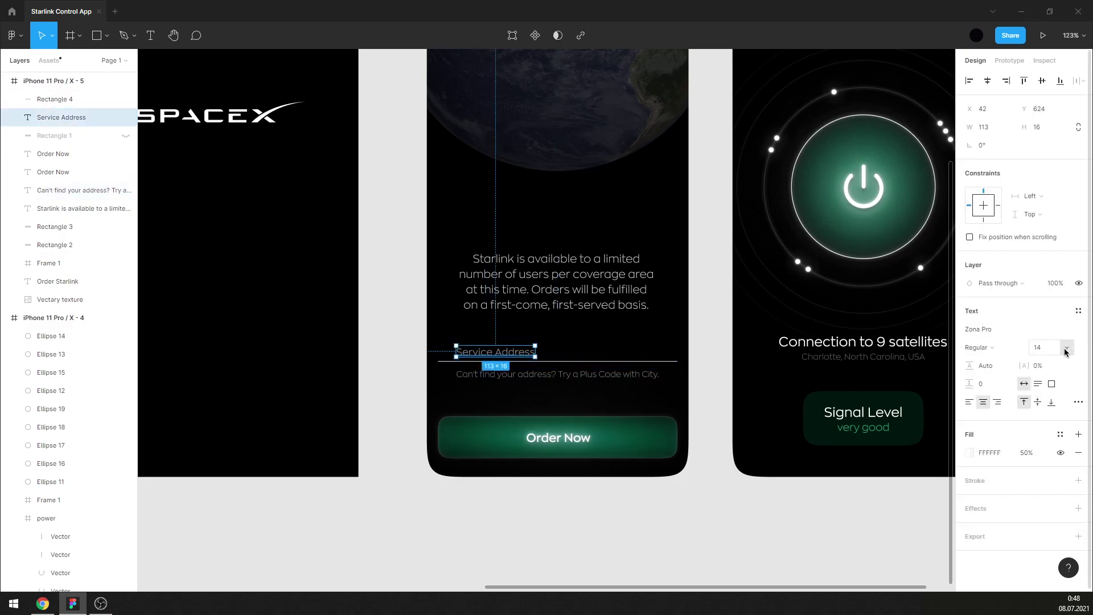
left_click(712, 343)
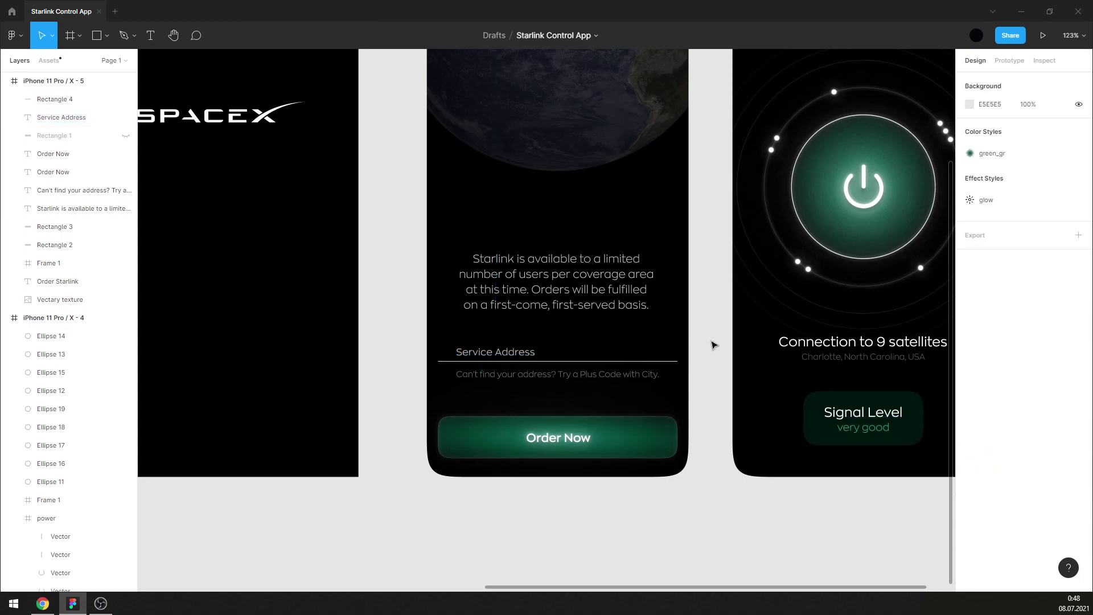
scroll(700, 347, "up", 2)
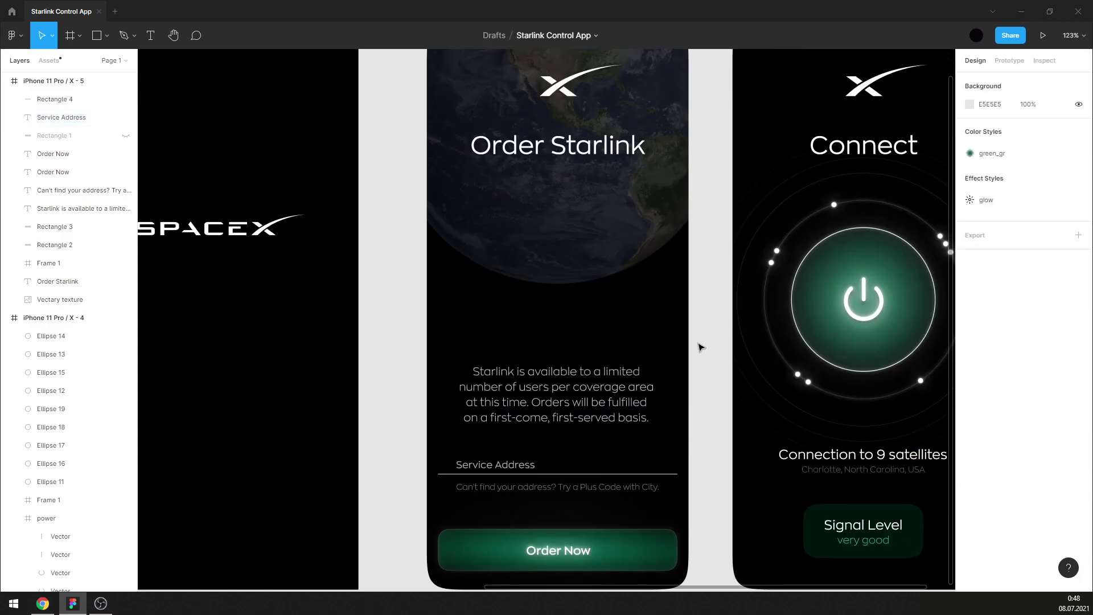
scroll(582, 330, "down", 3)
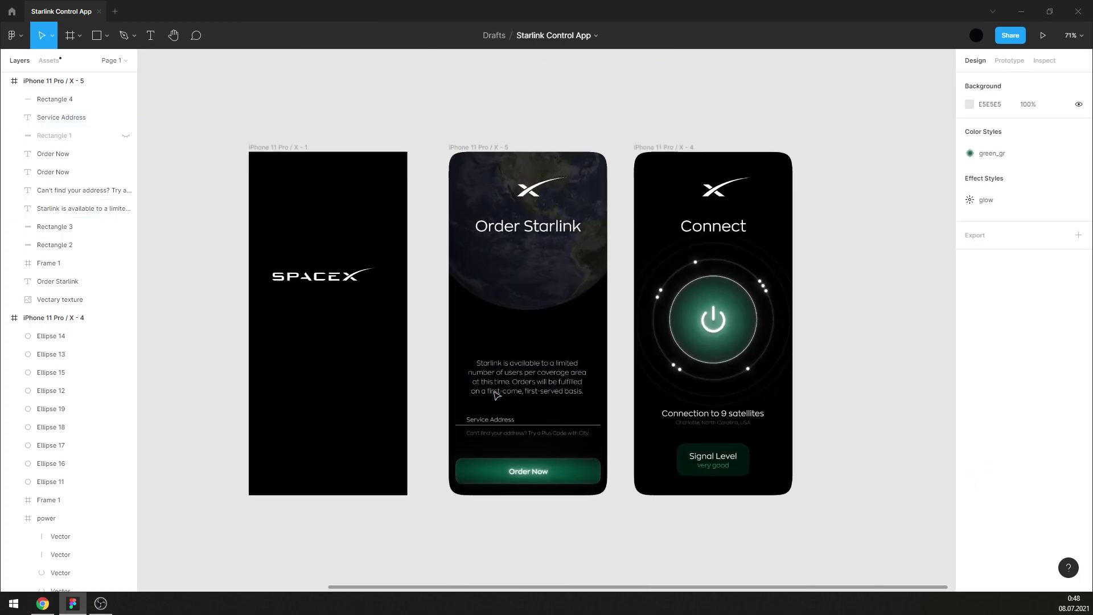
scroll(500, 390, "up", 1)
scroll(522, 444, "up", 2)
Switch both Order Now button labels from SemiBold to a lighter font weight.
left_click(532, 493)
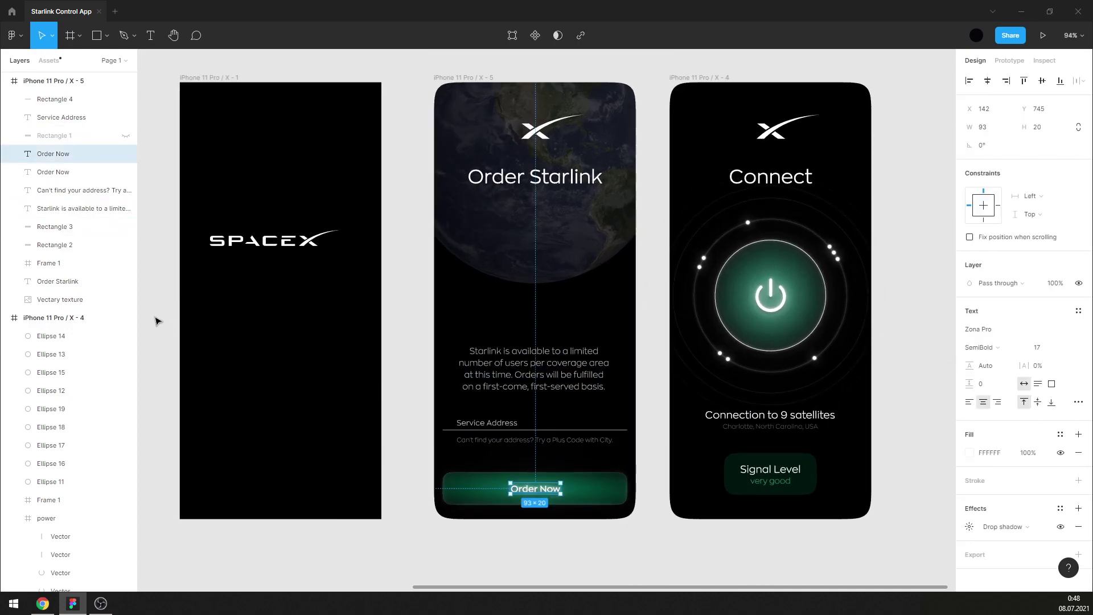
left_click(66, 170, "shift")
left_click(1001, 348)
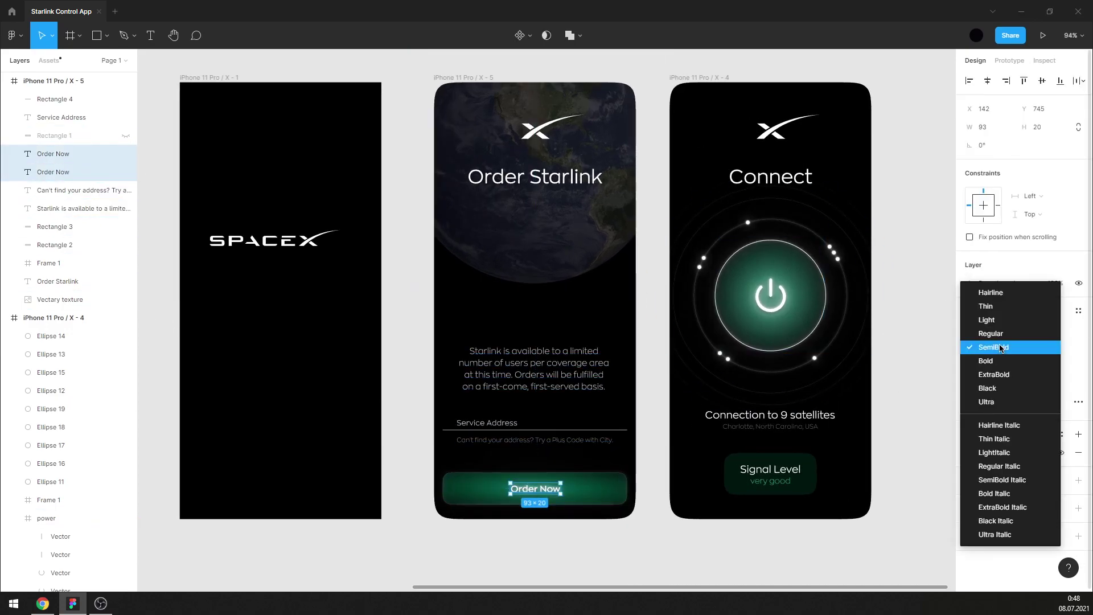
left_click(654, 447)
scroll(632, 460, "up", 1)
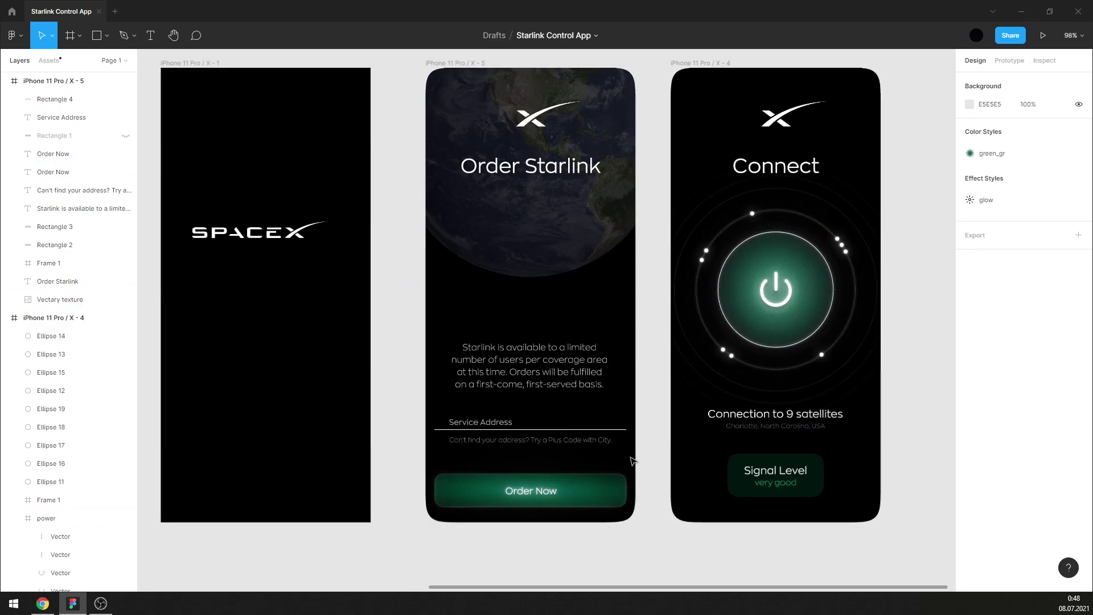
scroll(631, 460, "up", 2)
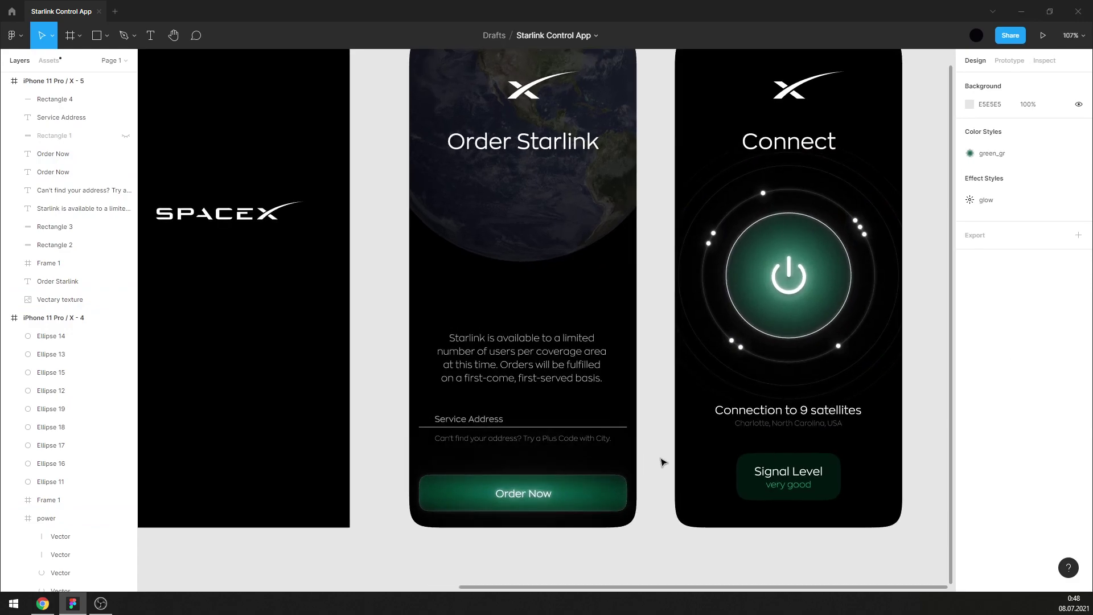
scroll(664, 462, "up", 1)
scroll(664, 462, "down", 1)
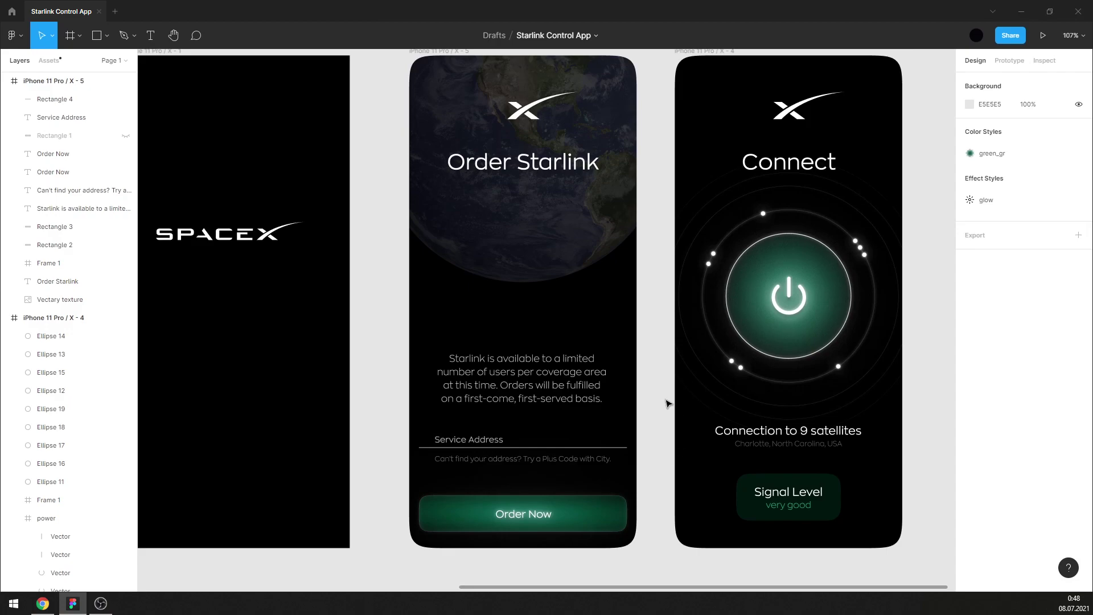
Move the 'Starlink is available…' paragraph up beneath the Order Starlink heading over the earth image.
left_click(562, 386)
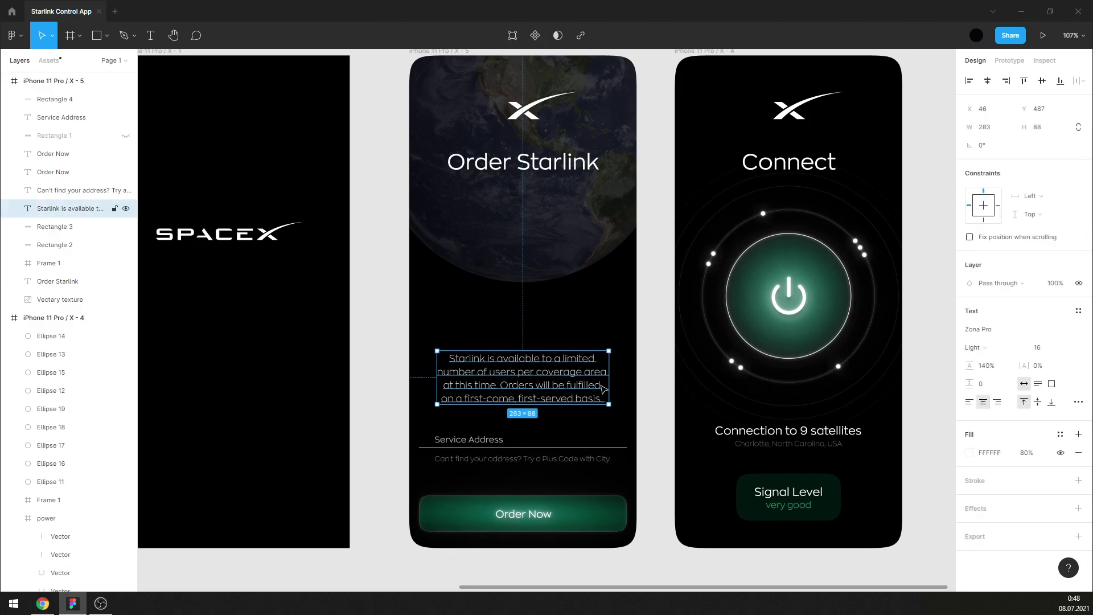
left_click(574, 288)
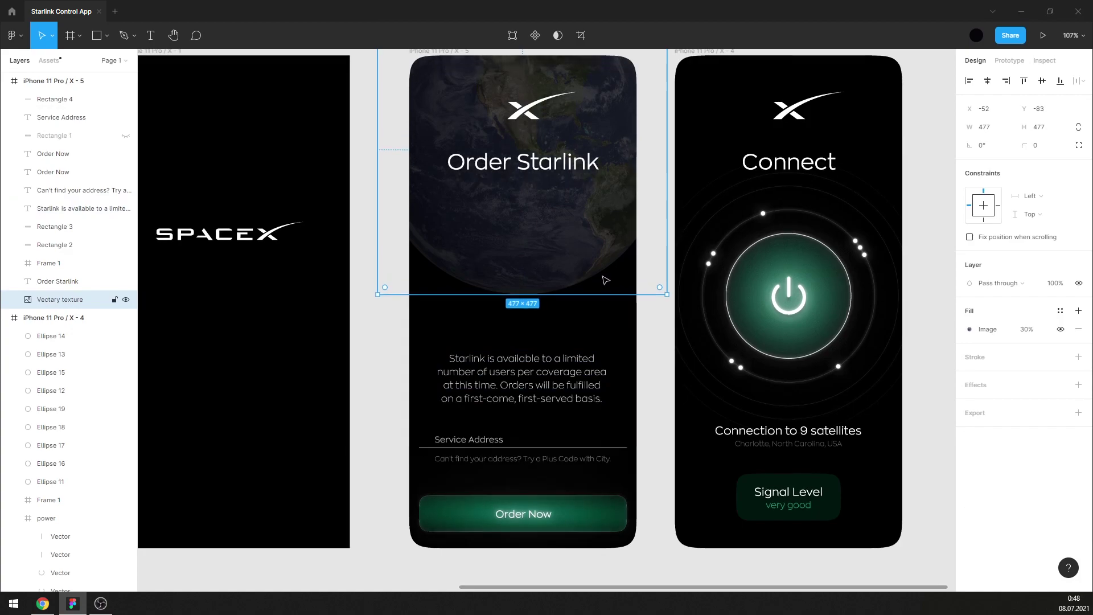
left_click(655, 360)
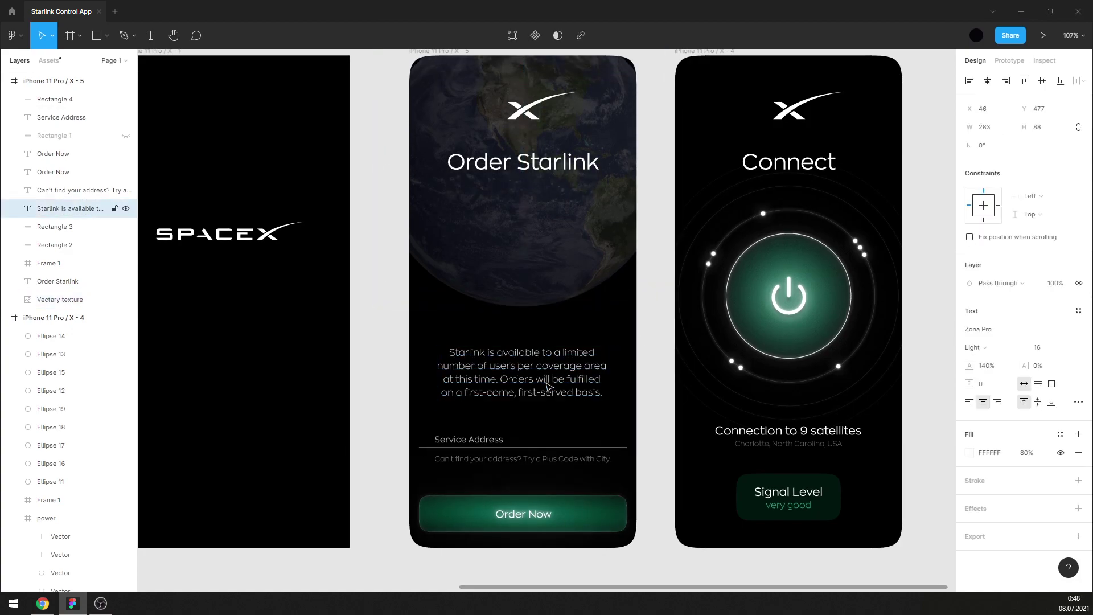
left_click_drag(548, 386, 562, 229)
left_click(648, 375)
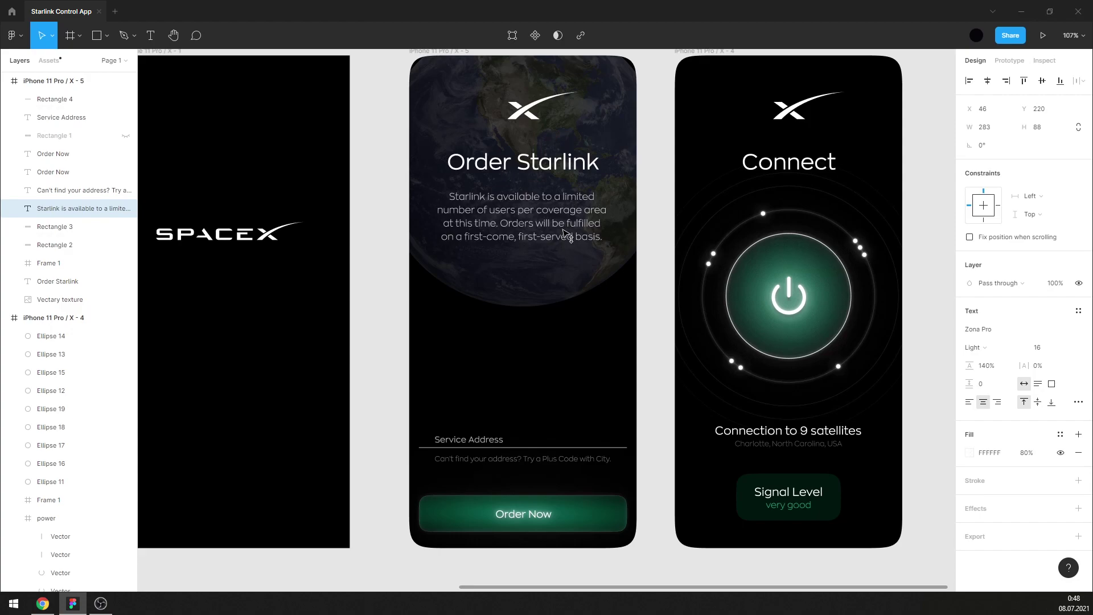
Centre the Service Address placeholder horizontally on the screen.
left_click(495, 440)
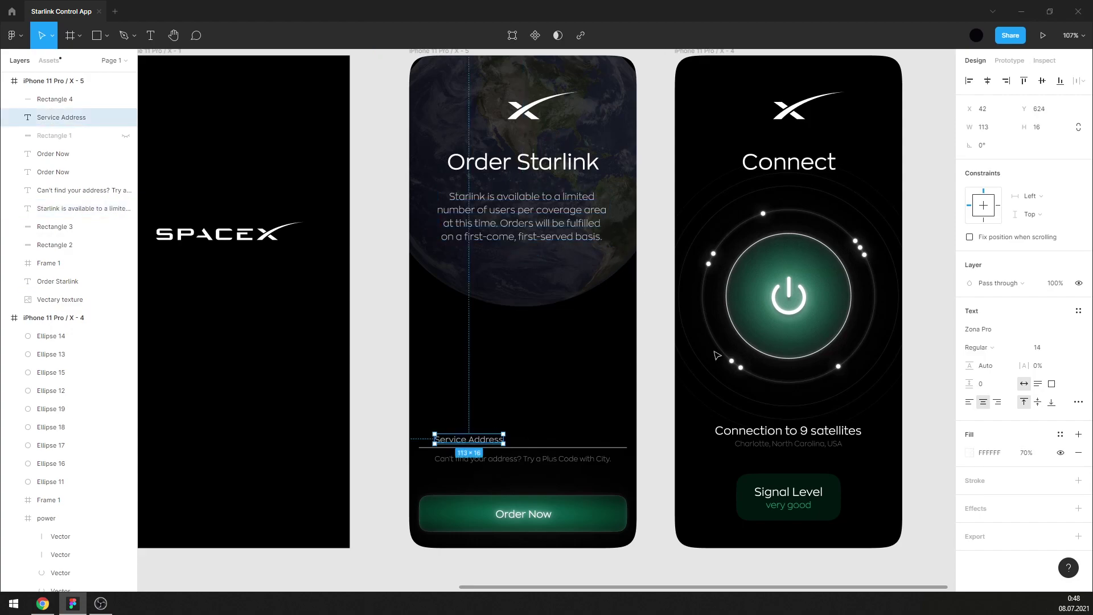
left_click(987, 80)
left_click(659, 356)
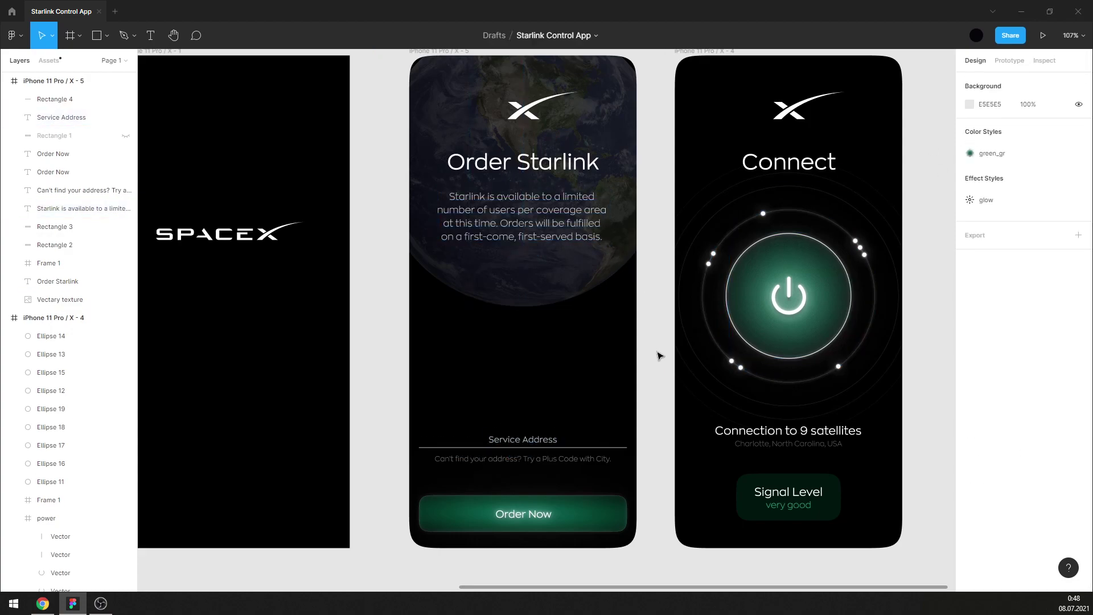
left_click(584, 448)
left_click(547, 441, "shift")
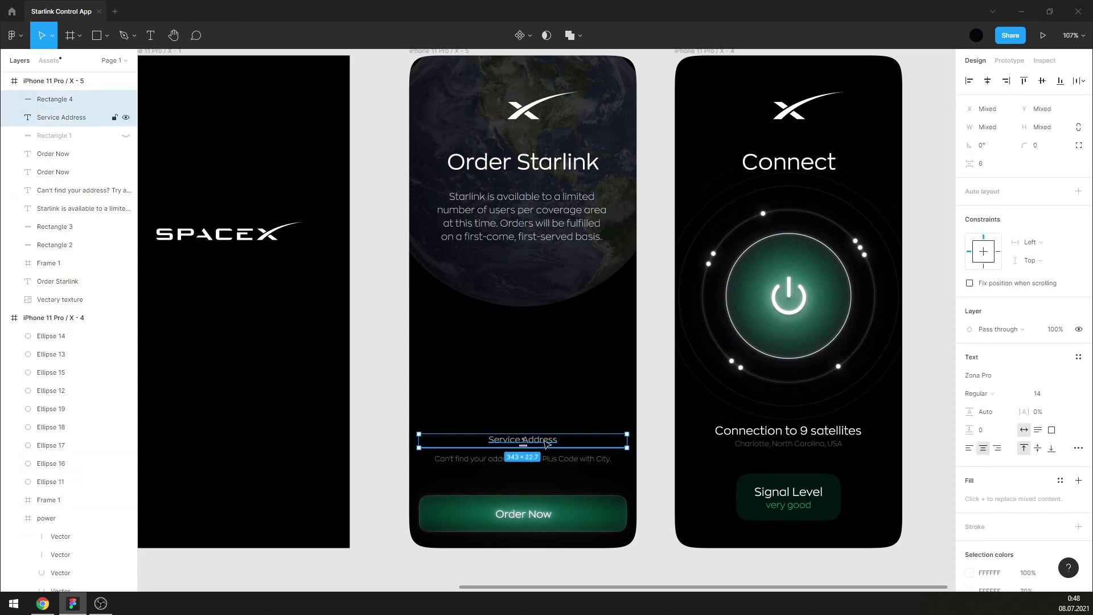
left_click(658, 464)
left_click(624, 448)
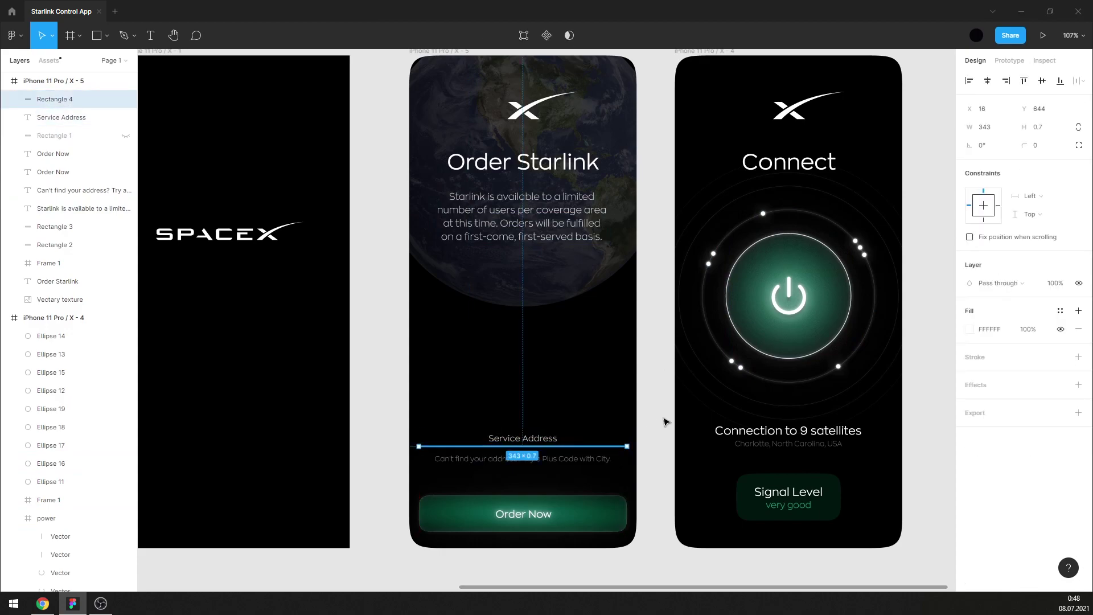
Zoom to 100% and nudge the address block with its hint line down.
left_click(1072, 35)
left_click(1021, 152)
left_click(653, 385)
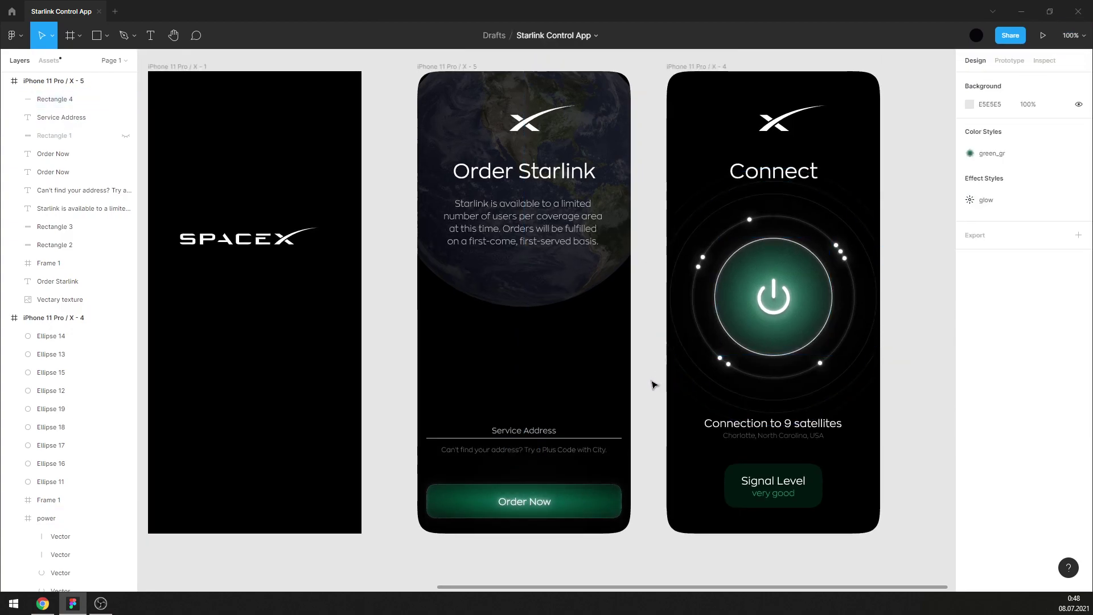
left_click(598, 450)
left_click(620, 469)
left_click_drag(569, 450, 559, 441)
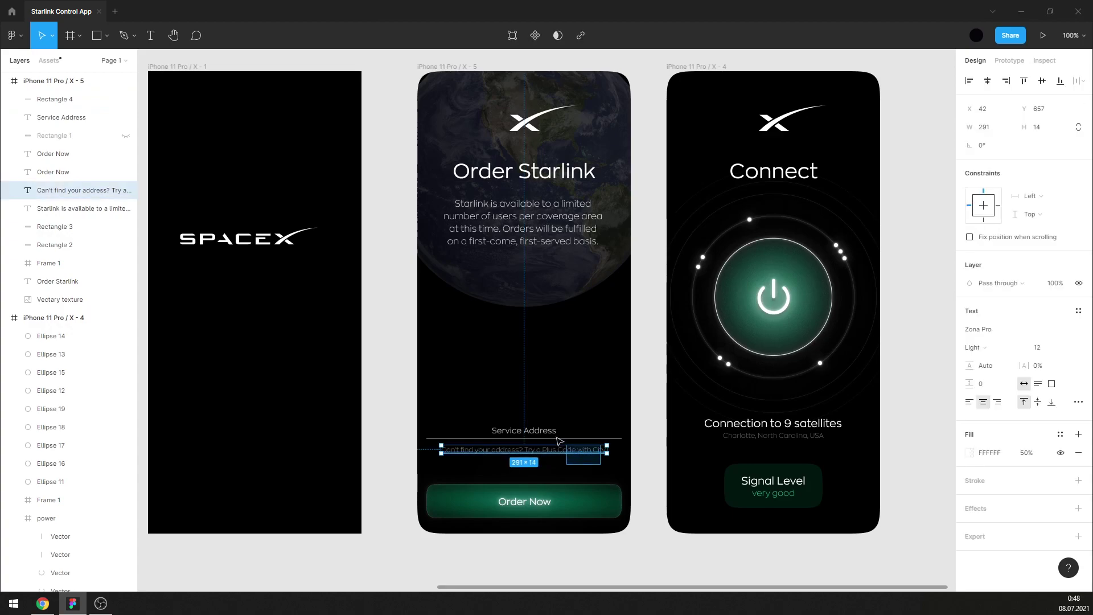
left_click(560, 438, "shift")
key("shift+Down")
key("shift+Down")
key("Escape")
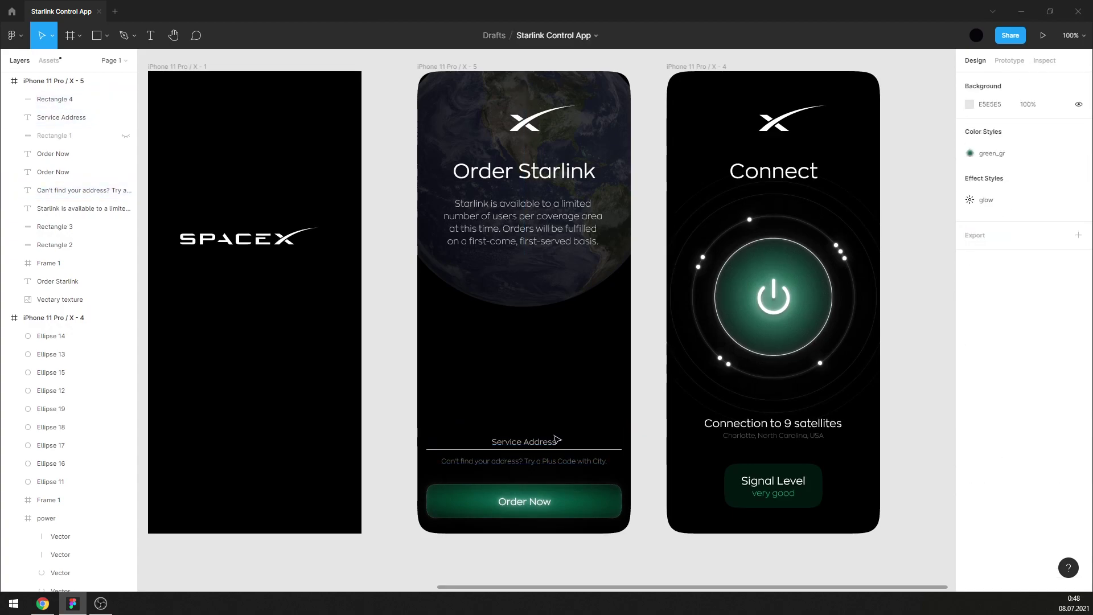
Set the Service Address placeholder to size 18 and nudge it up two steps.
left_click(557, 439)
left_click(1041, 348)
type("8")
key("Return")
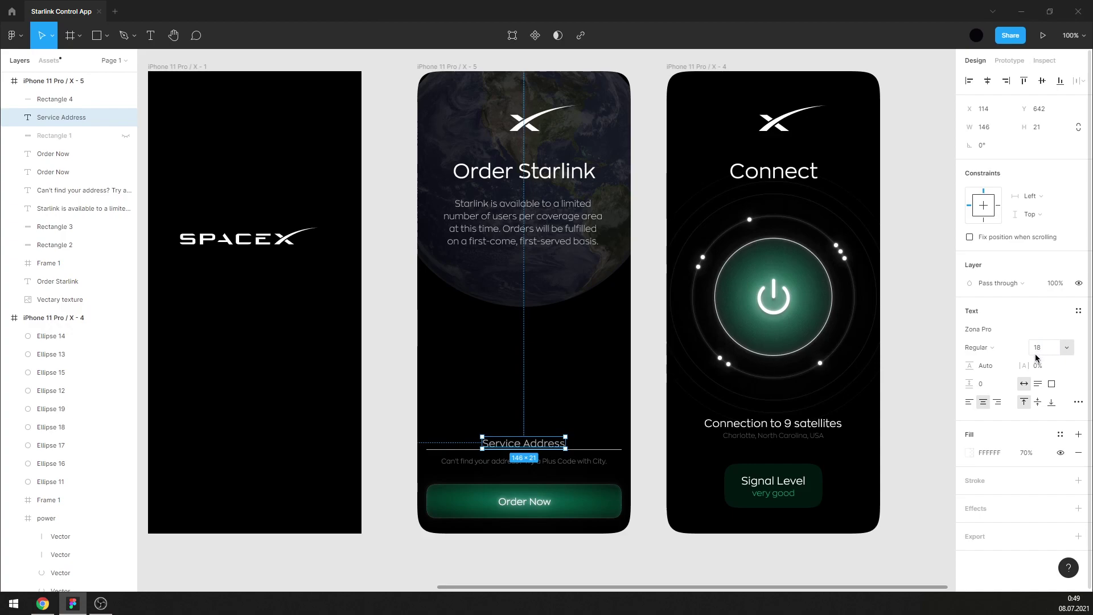
key("Up")
key("Up")
key("Up")
key("Up")
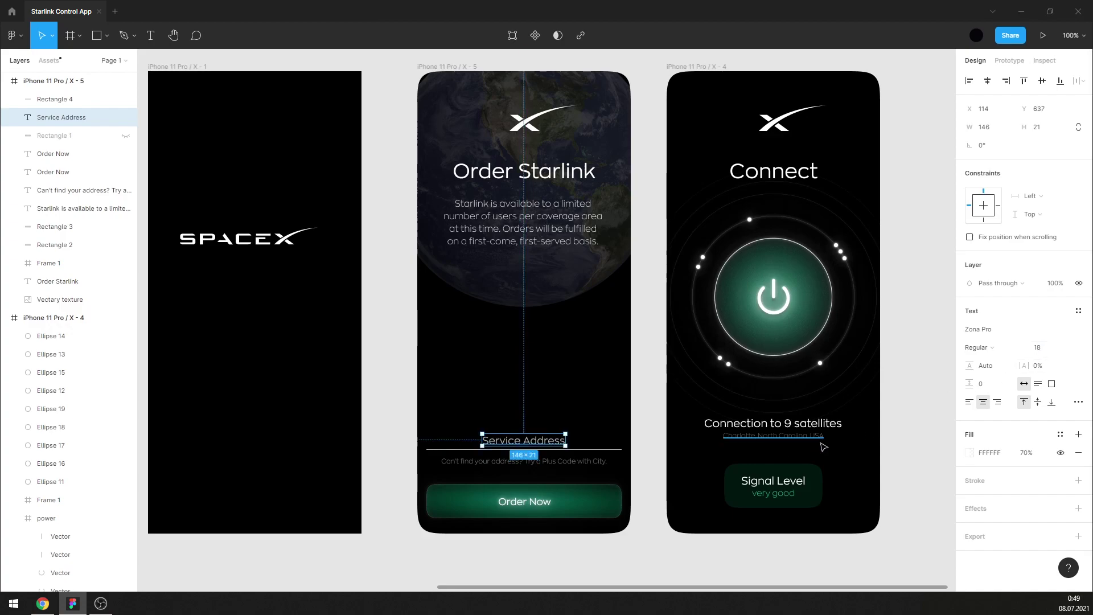
key("Up")
key("Up")
key("Up")
left_click(901, 433)
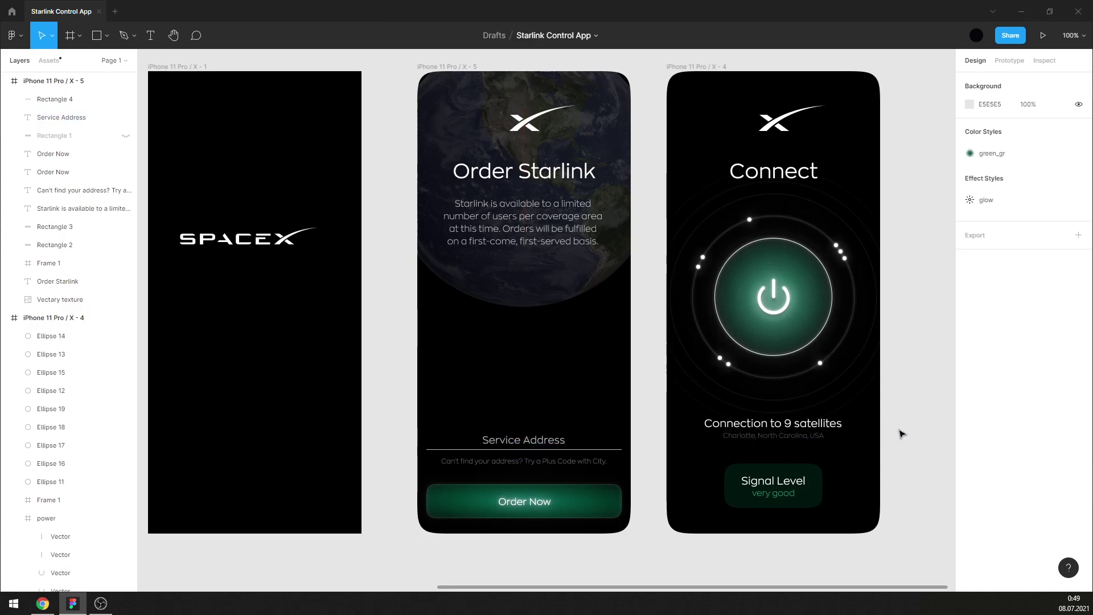
Enlarge the Vectary earth texture to 537×537 and reposition it on the screen.
left_click(578, 449)
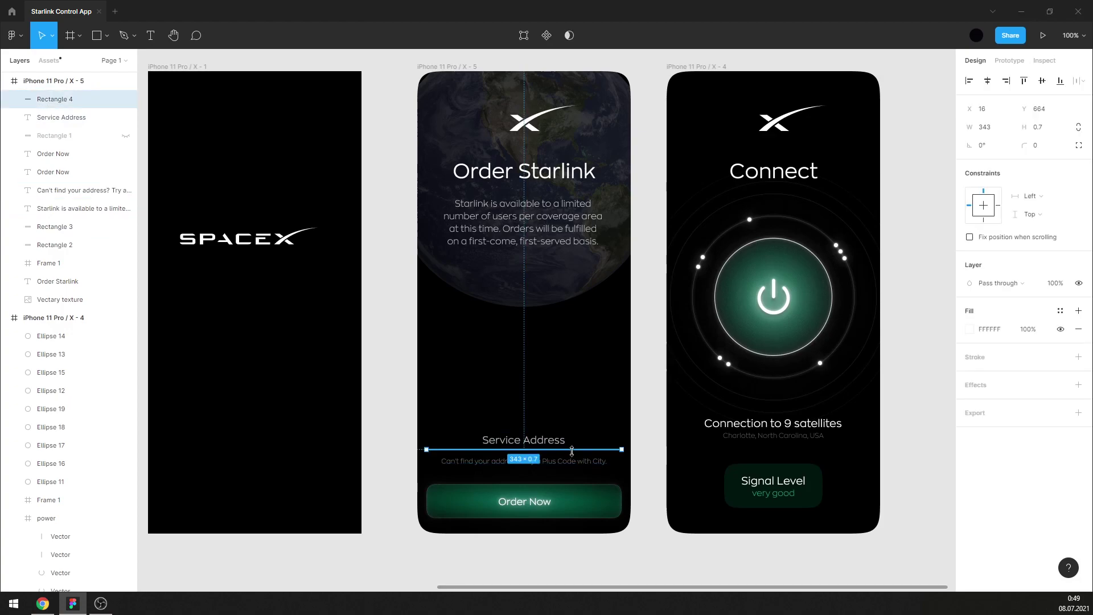
left_click(649, 454)
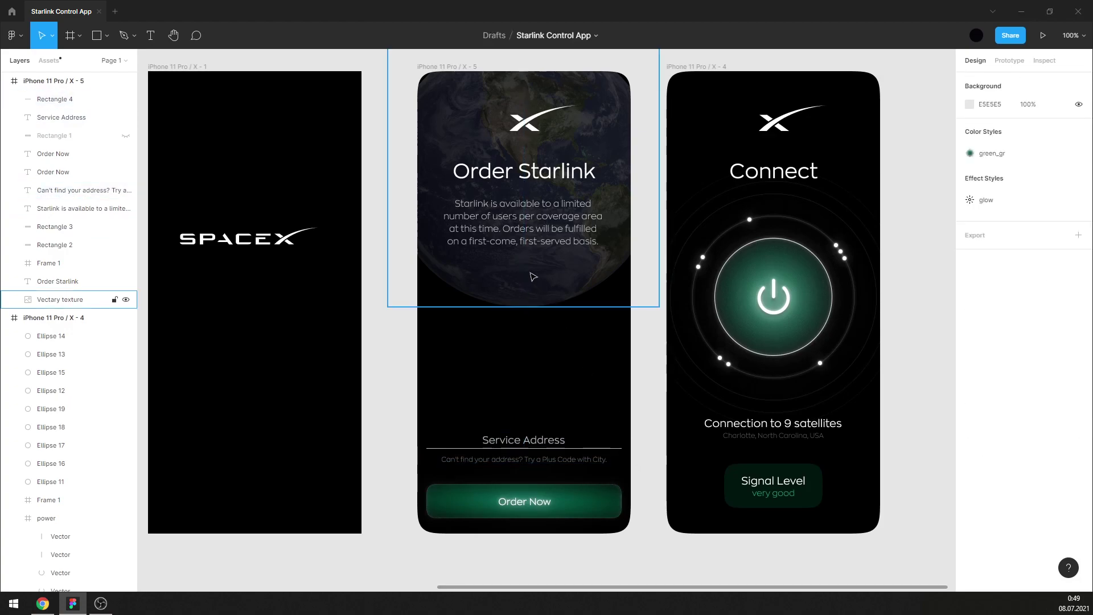
left_click_drag(531, 276, 535, 333)
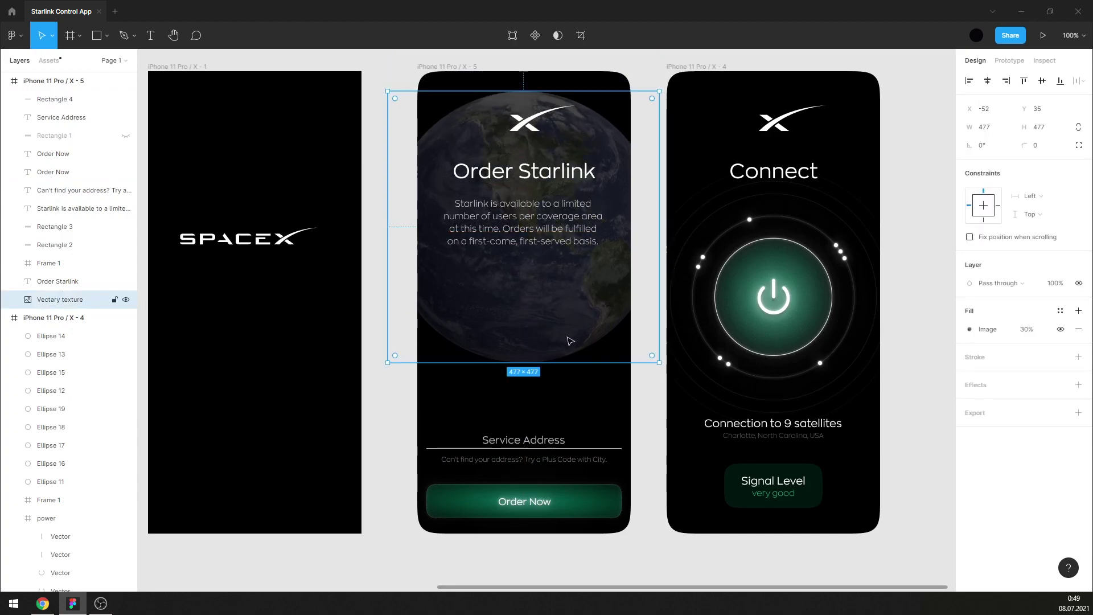
left_click_drag(659, 362, 699, 385)
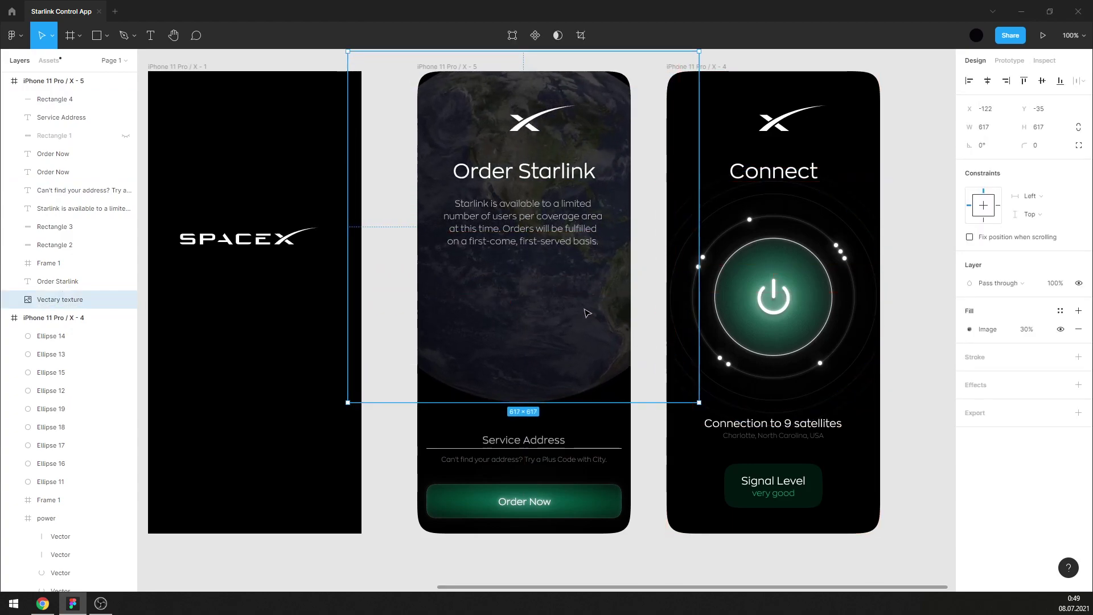
mouse_move(585, 310)
left_mouse_down()
mouse_move(583, 262)
mouse_move(604, 315)
left_mouse_up()
left_click(906, 266)
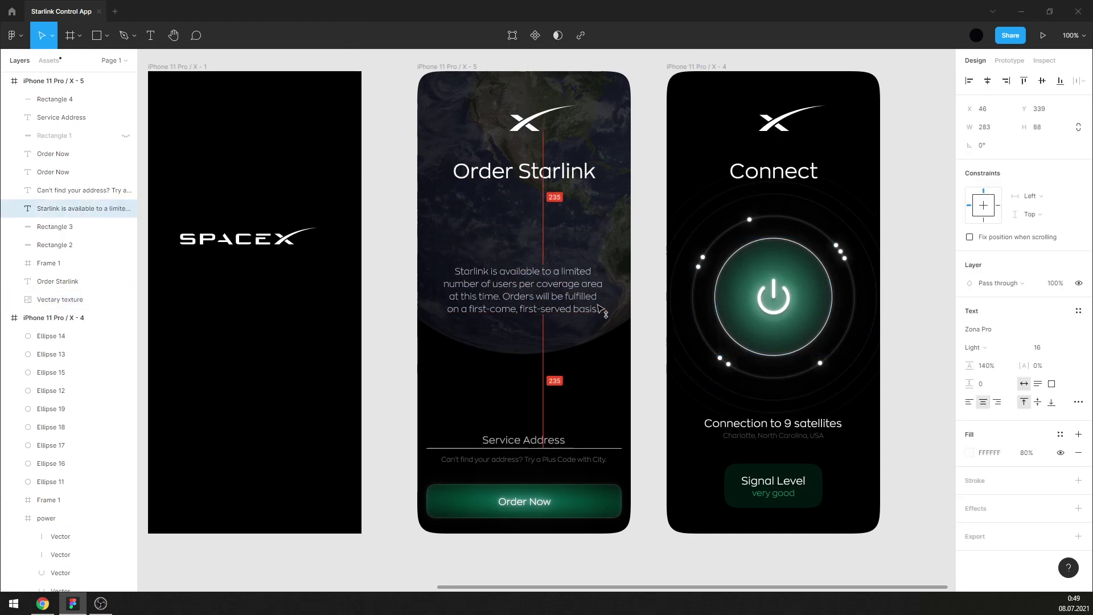
left_click(921, 244)
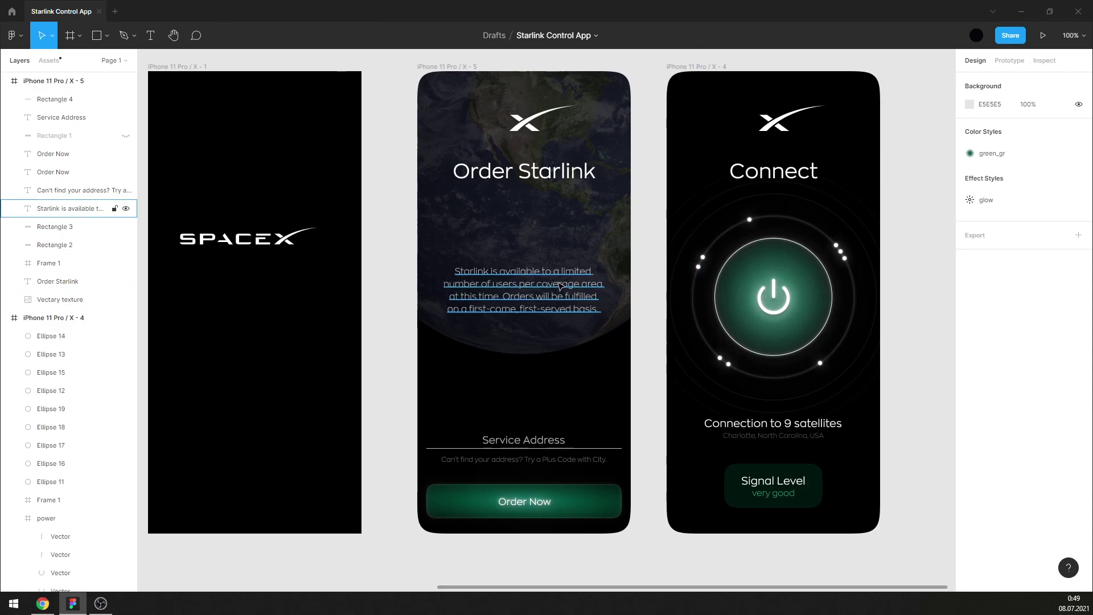
Drag the availability paragraph down above Service Address and readjust the earth image.
left_click_drag(557, 290, 557, 379)
left_click_drag(544, 283, 543, 243)
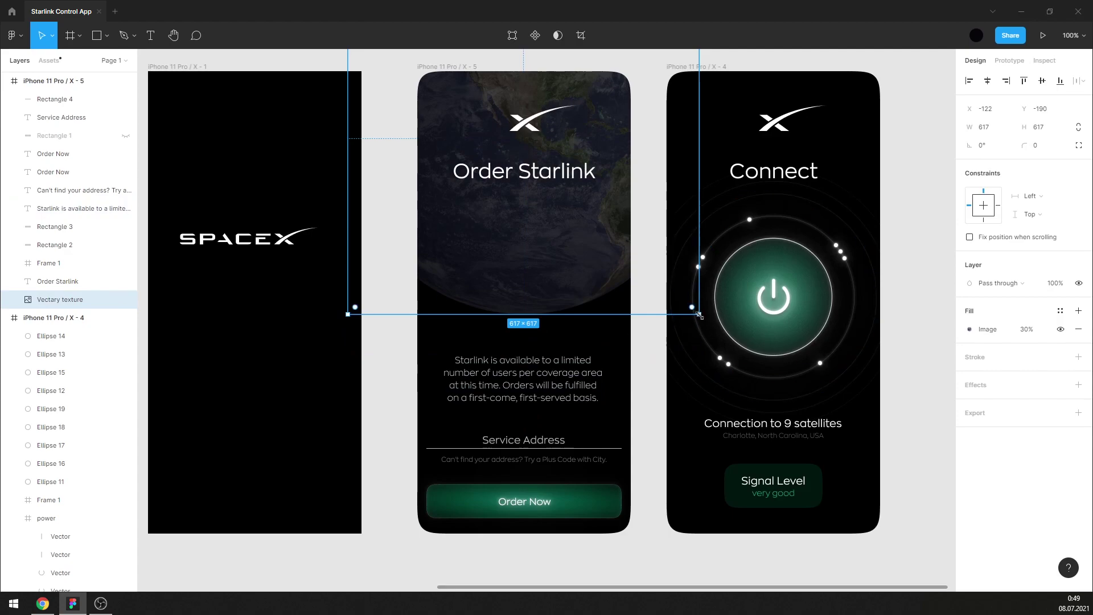
left_click_drag(699, 314, 676, 292)
left_click_drag(572, 273, 572, 310)
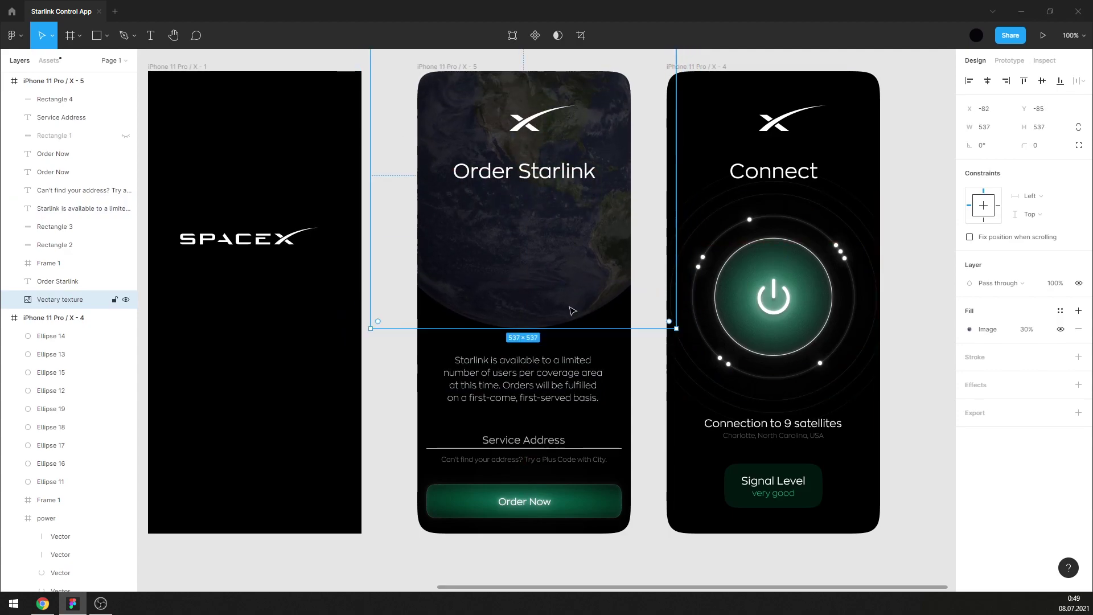
Nudge the availability paragraph slightly up, leaving more space above Service Address.
left_click_drag(544, 396, 540, 393)
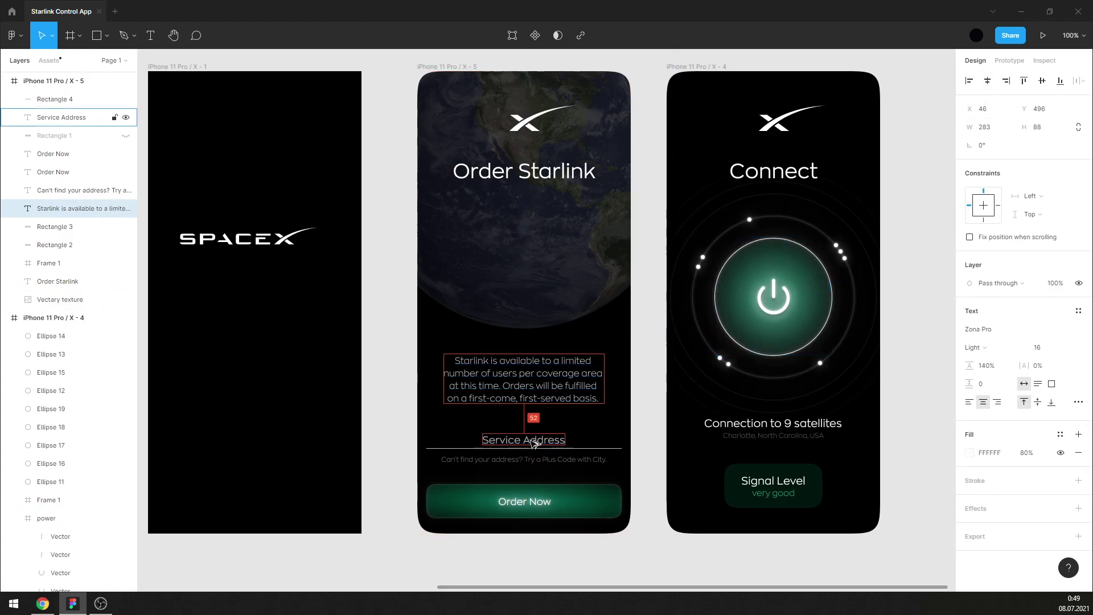
key("Down")
key("Down")
key("Down")
key("shift+Up")
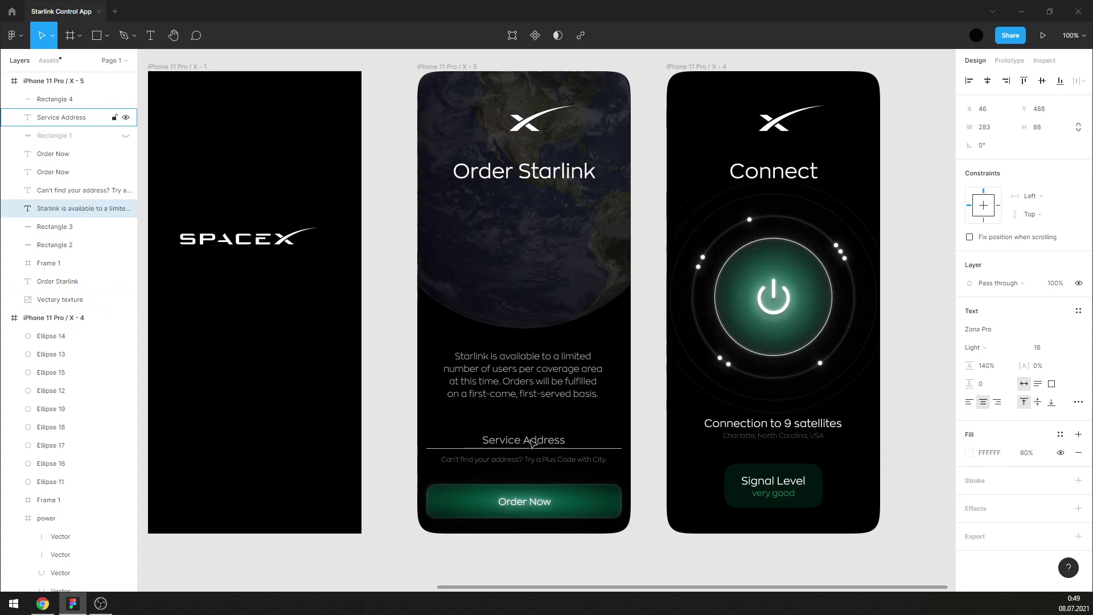
left_click(660, 427)
scroll(661, 427, "down", 1)
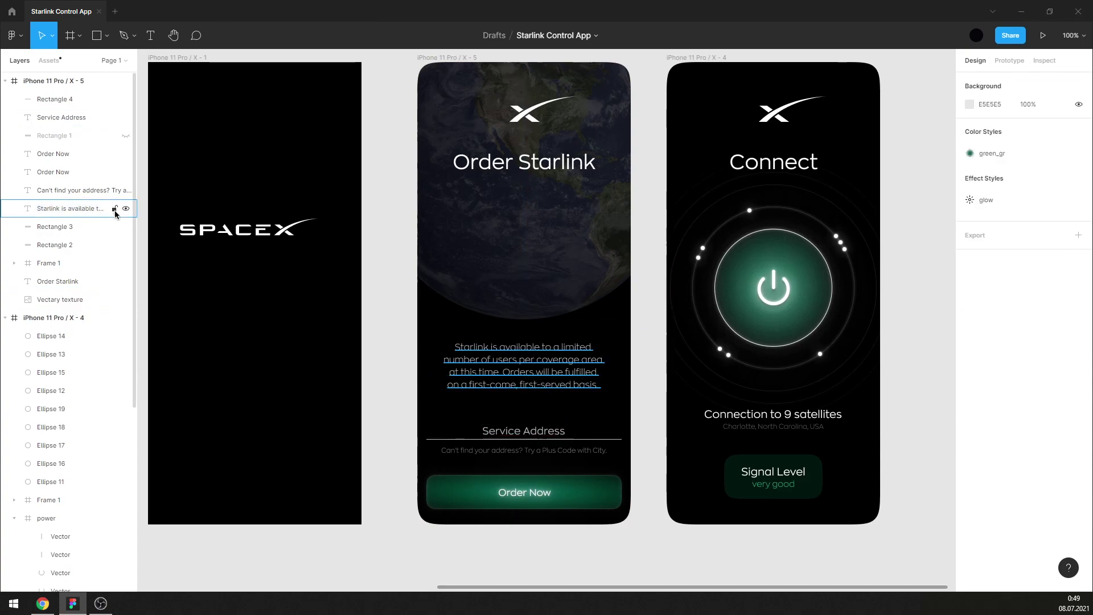
left_click(474, 437)
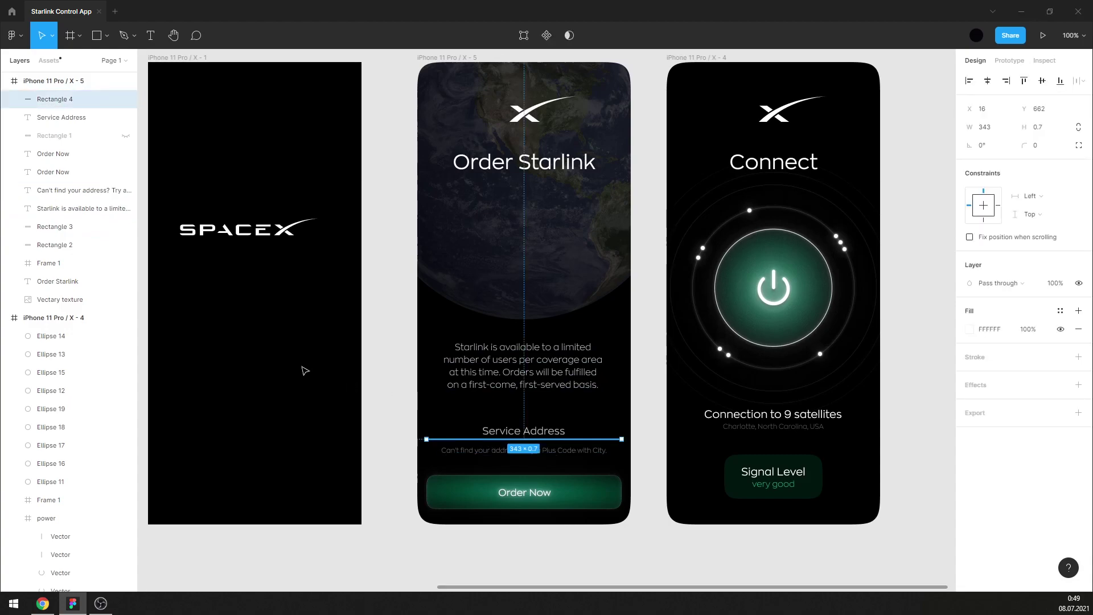
Replace the underline with the shortened dark Rectangle 1 box, Service Address centred in it.
left_click(126, 99)
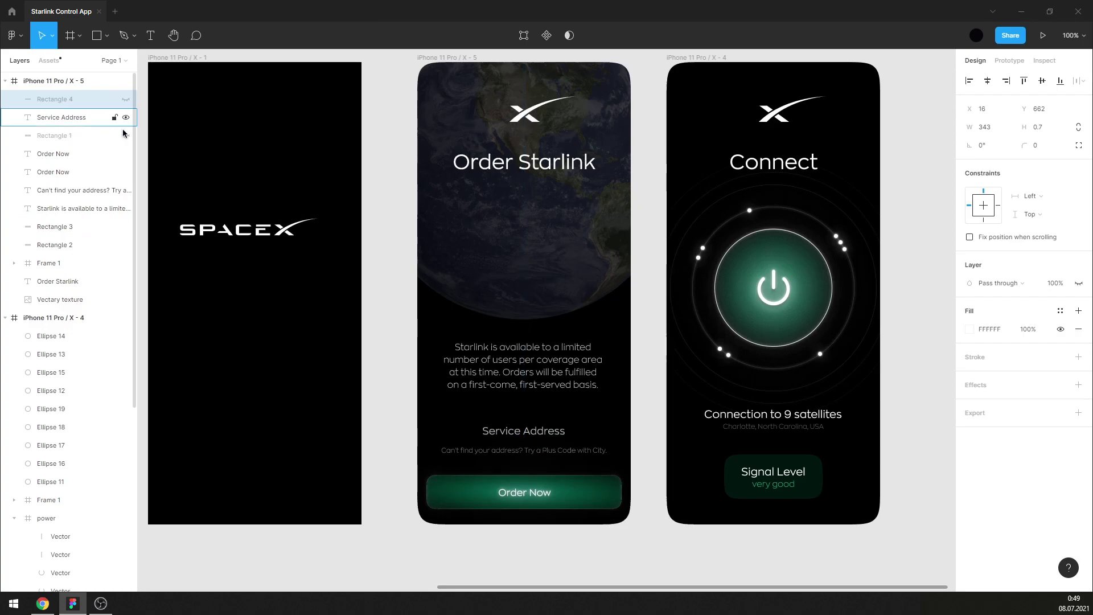
left_click(126, 135)
left_click(654, 434)
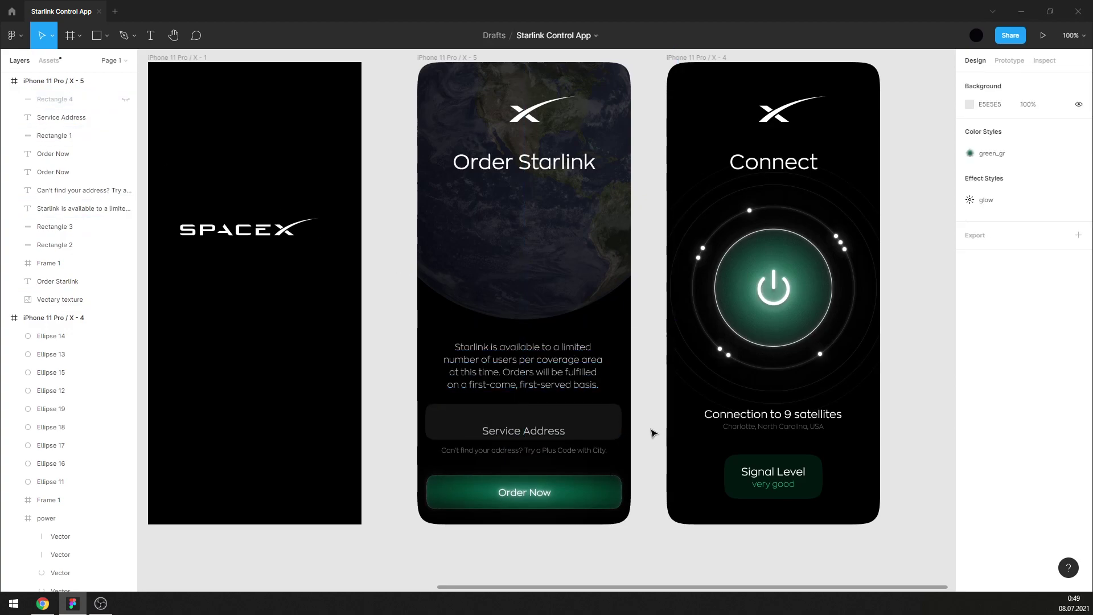
scroll(520, 480, "up", 5)
left_click(593, 359)
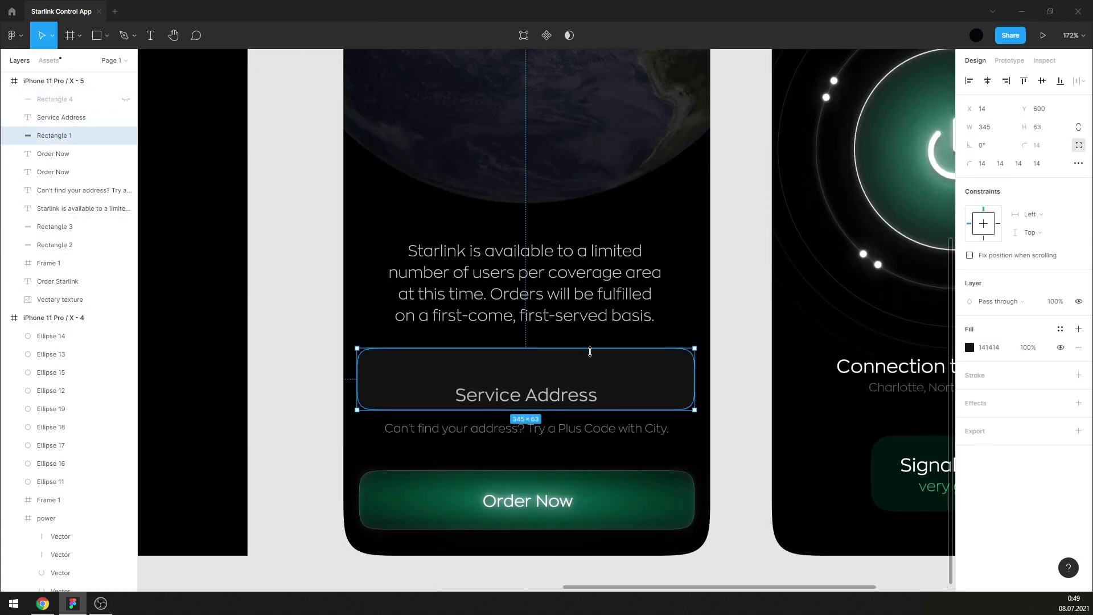
left_click_drag(589, 351, 597, 366)
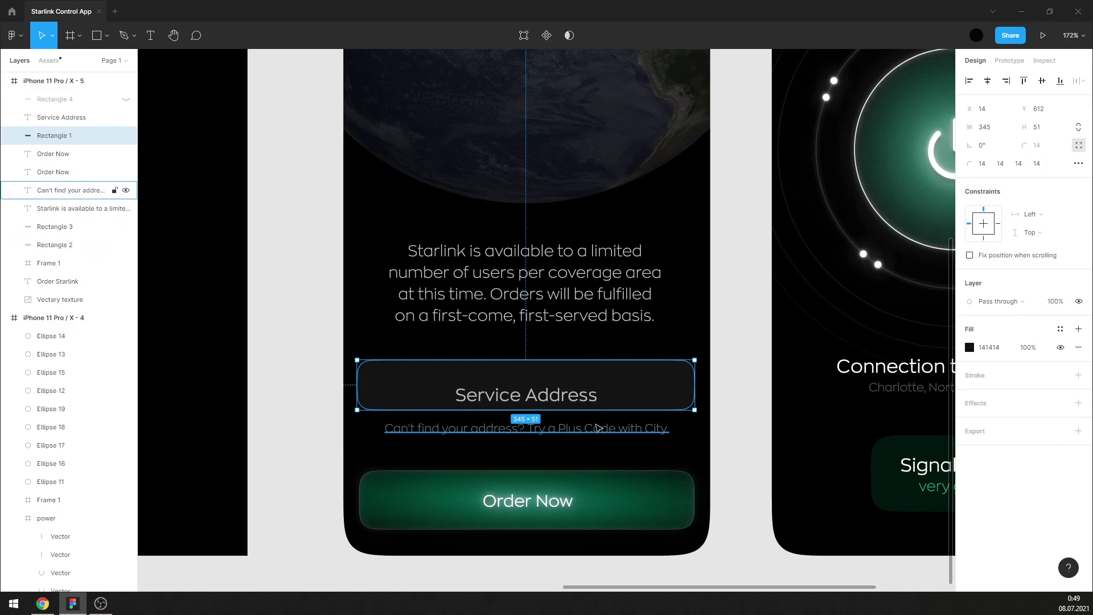
left_click(521, 397, "shift")
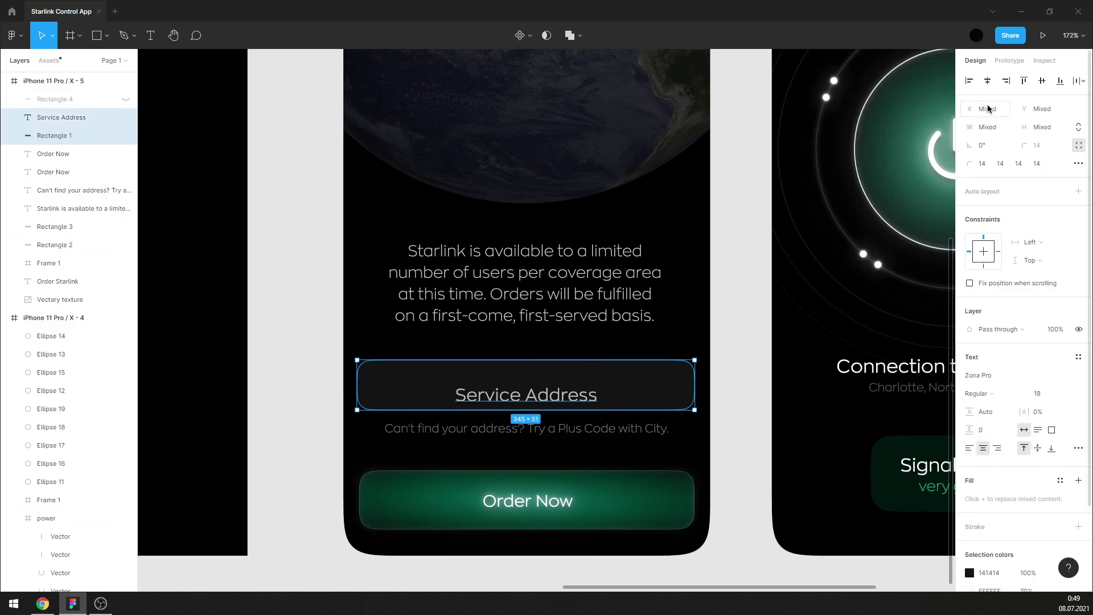
left_click(1042, 80)
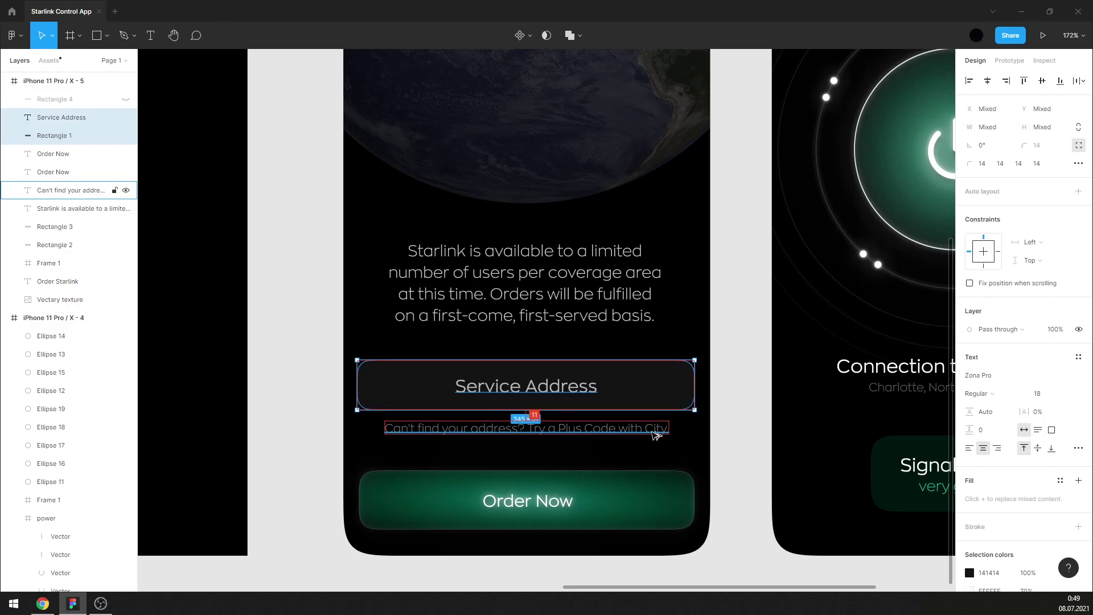
Nudge the address box, label and hint text group down two steps.
left_click(650, 431)
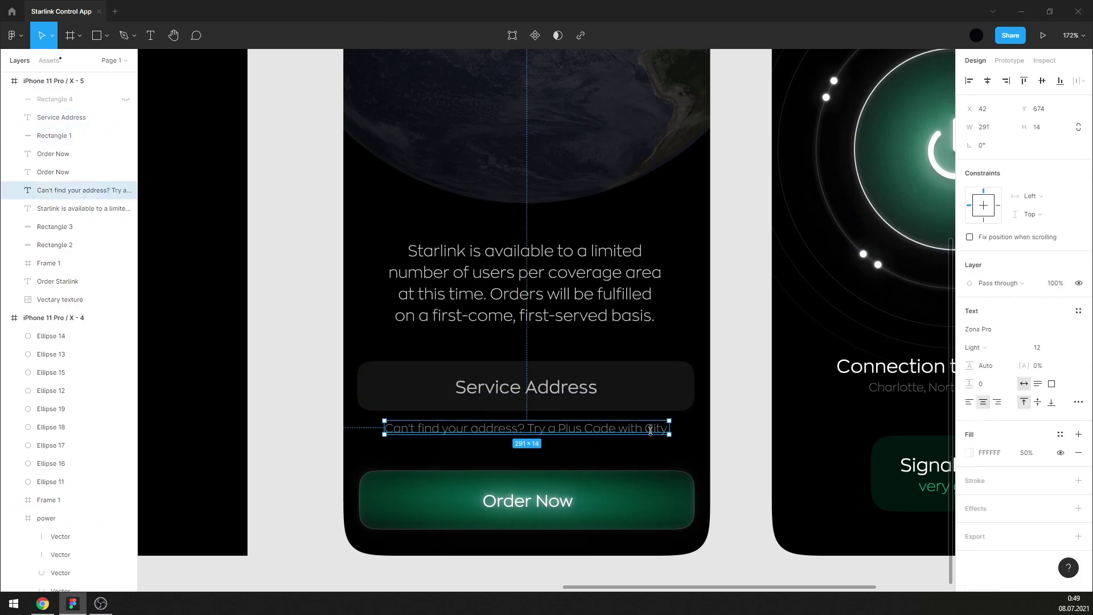
left_click(658, 398, "shift")
left_click(594, 391, "shift")
key("alt")
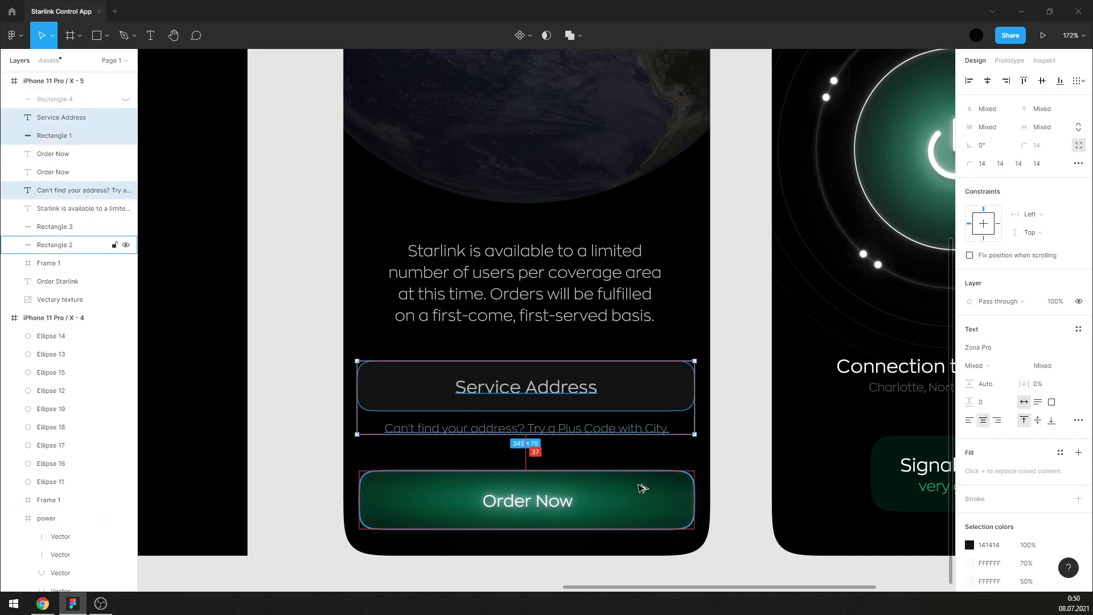
key("Down")
key("Down")
key("Down")
key("Down")
key("Down")
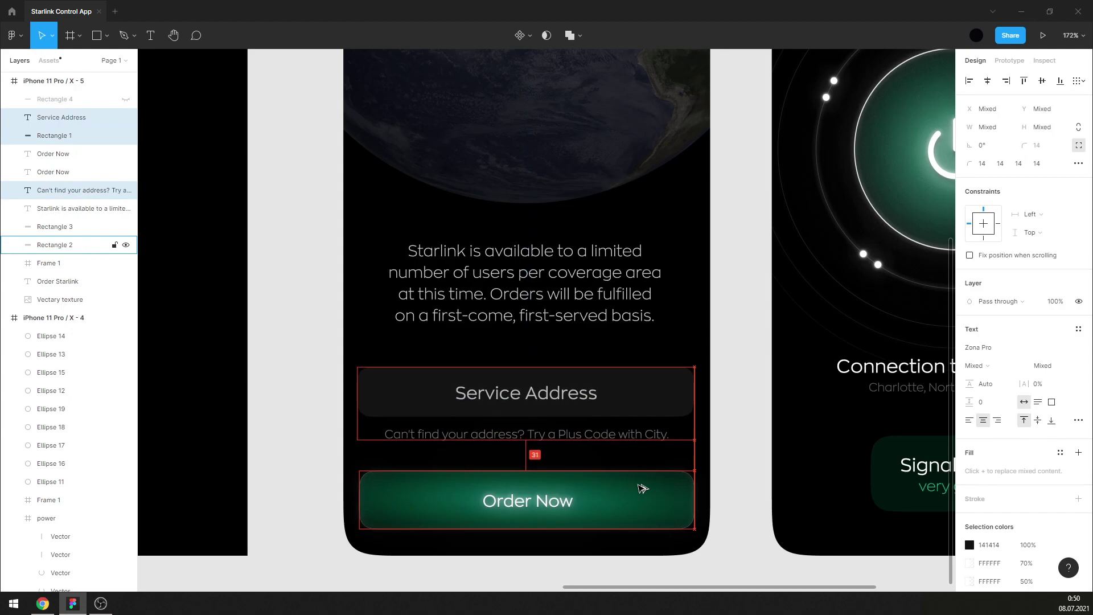
key("Down")
left_click(736, 441)
Set the 'Can't find your address' hint text to font size 9.
left_click(664, 436)
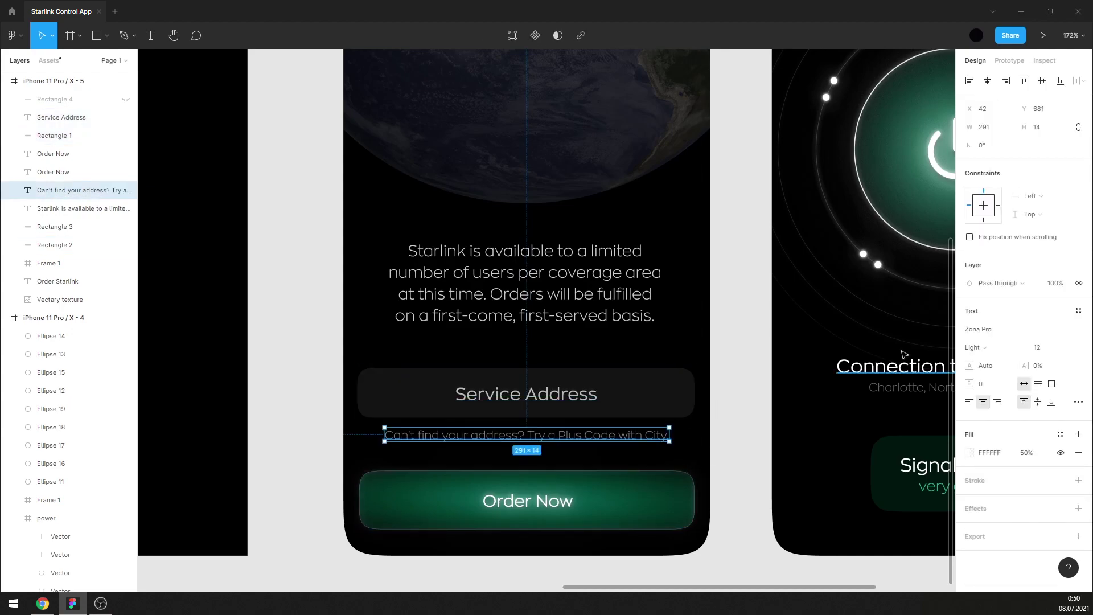
type("9")
key("Return")
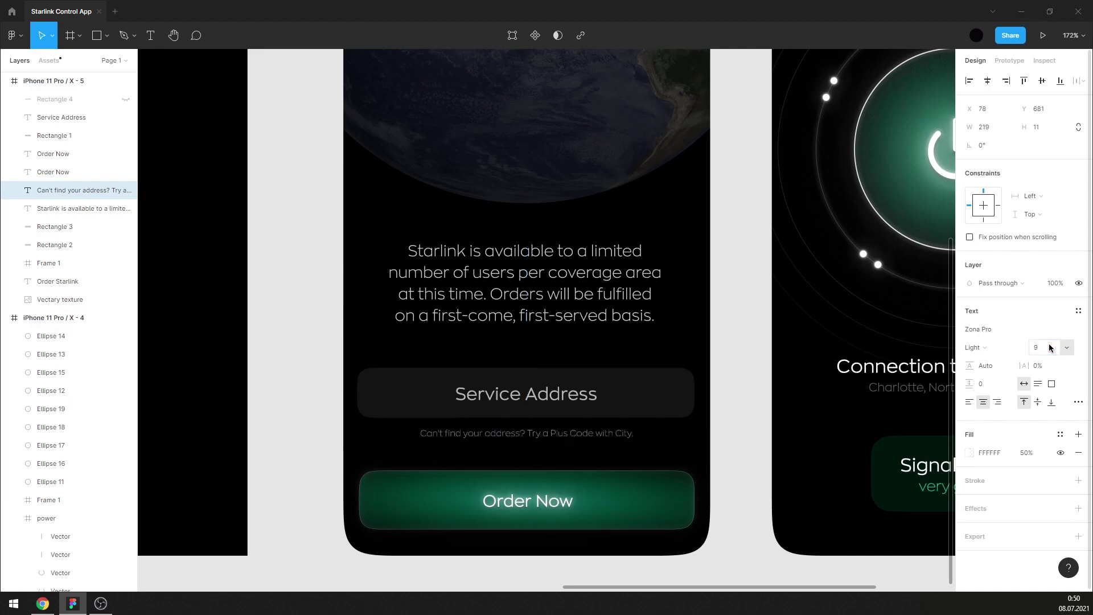
left_click(738, 406)
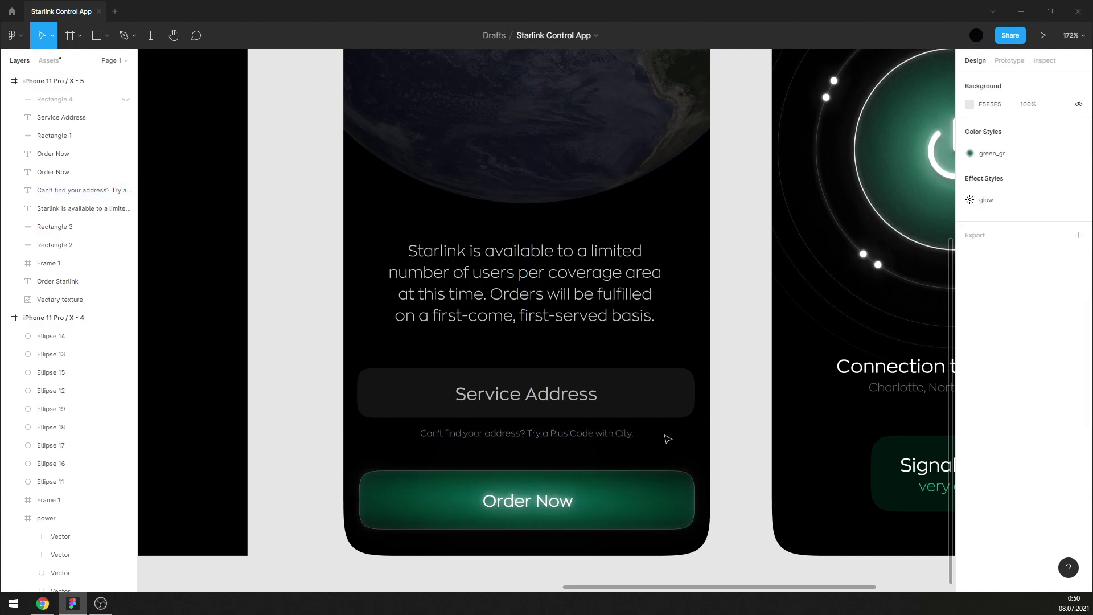
left_click(629, 434)
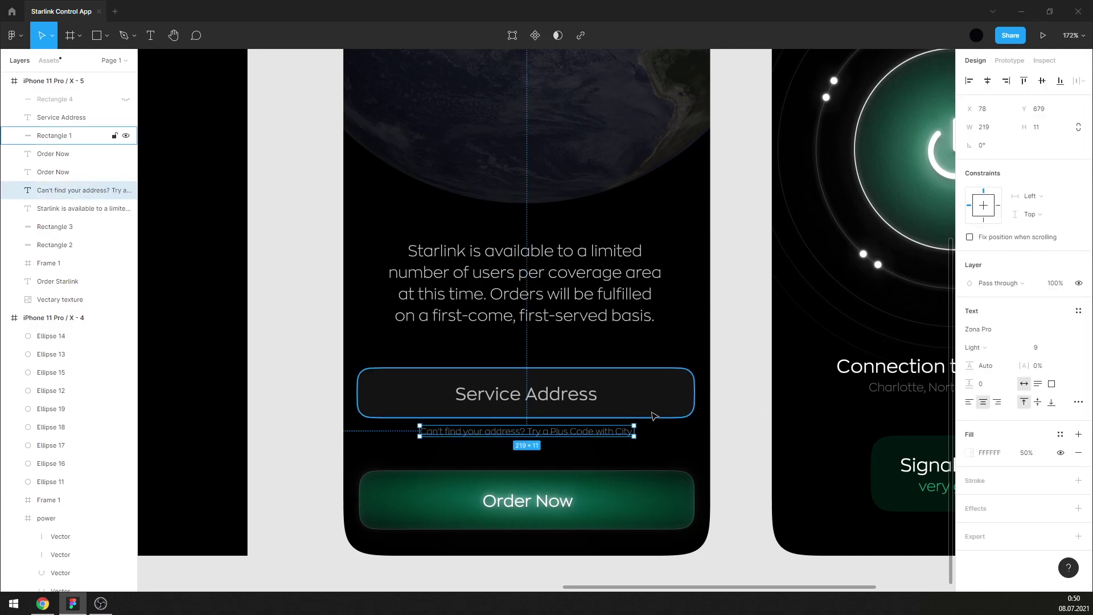
left_click(652, 347)
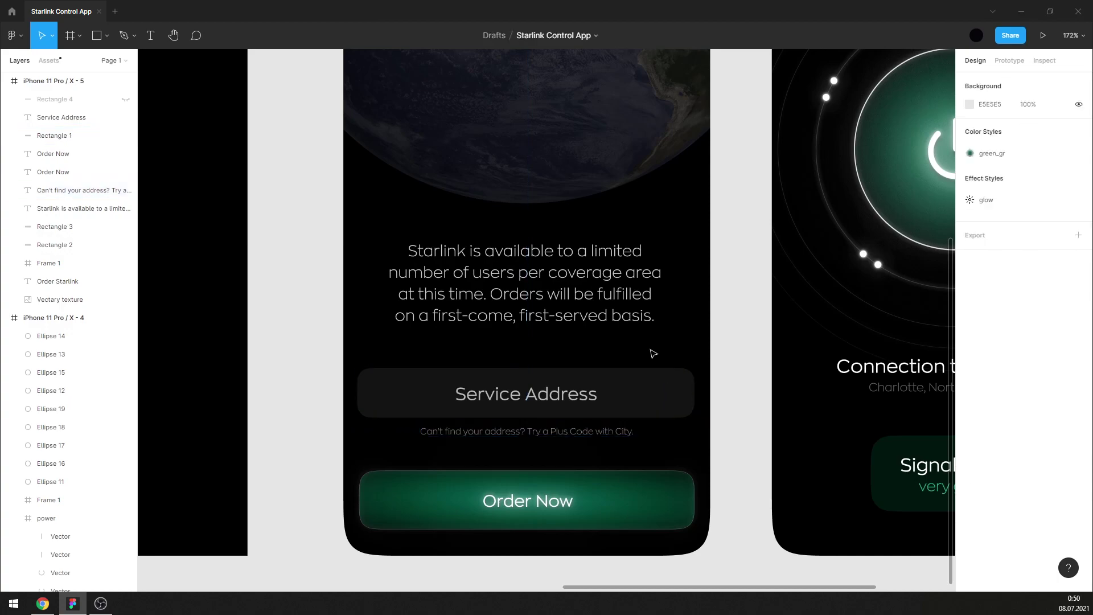
scroll(590, 367, "down", 3)
scroll(627, 439, "down", 3)
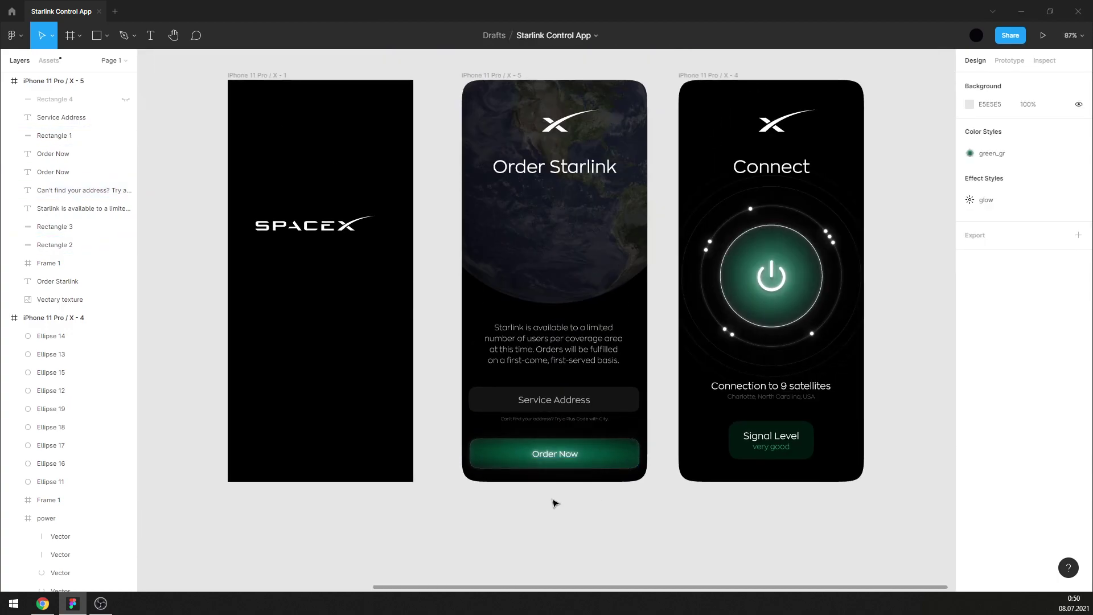
Compare the Order Now, Service Address and Signal Level boxes across the screens.
scroll(499, 508, "up", 2)
scroll(551, 520, "up", 1)
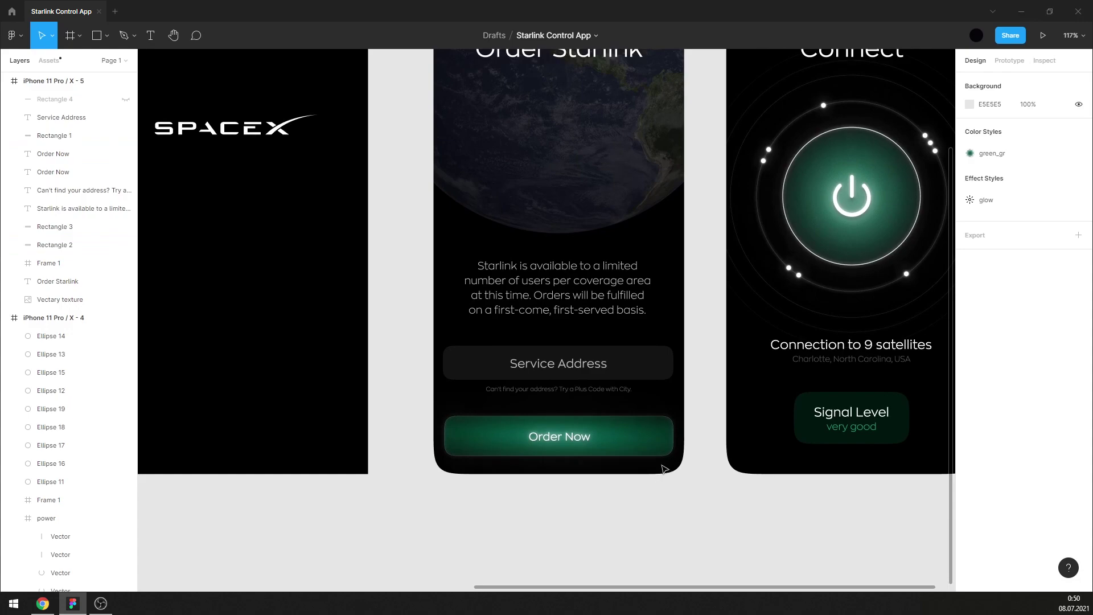
left_click(659, 448)
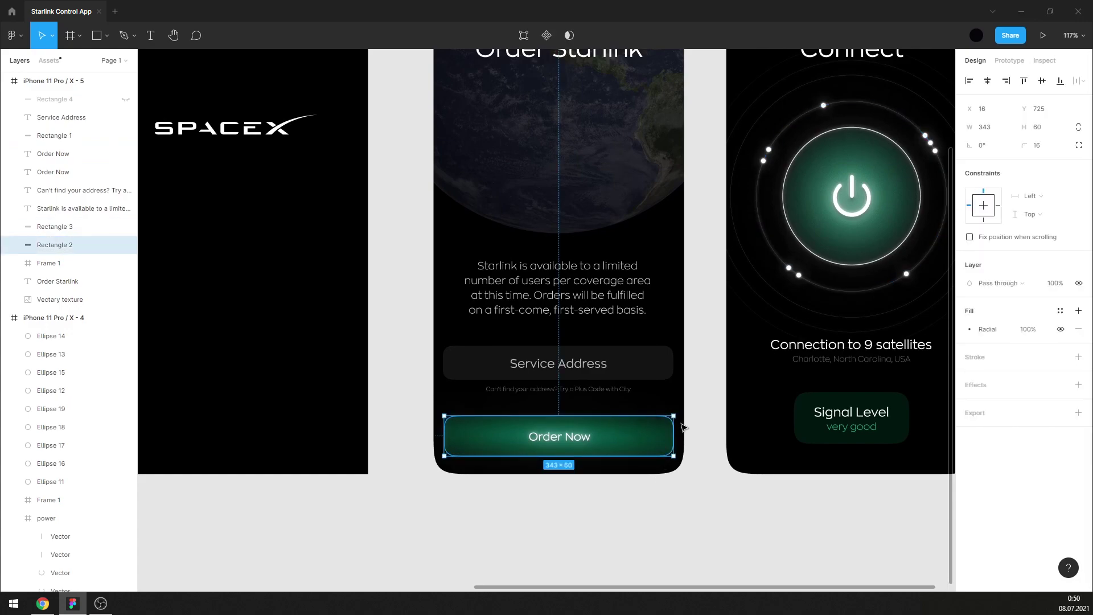
left_click(672, 369)
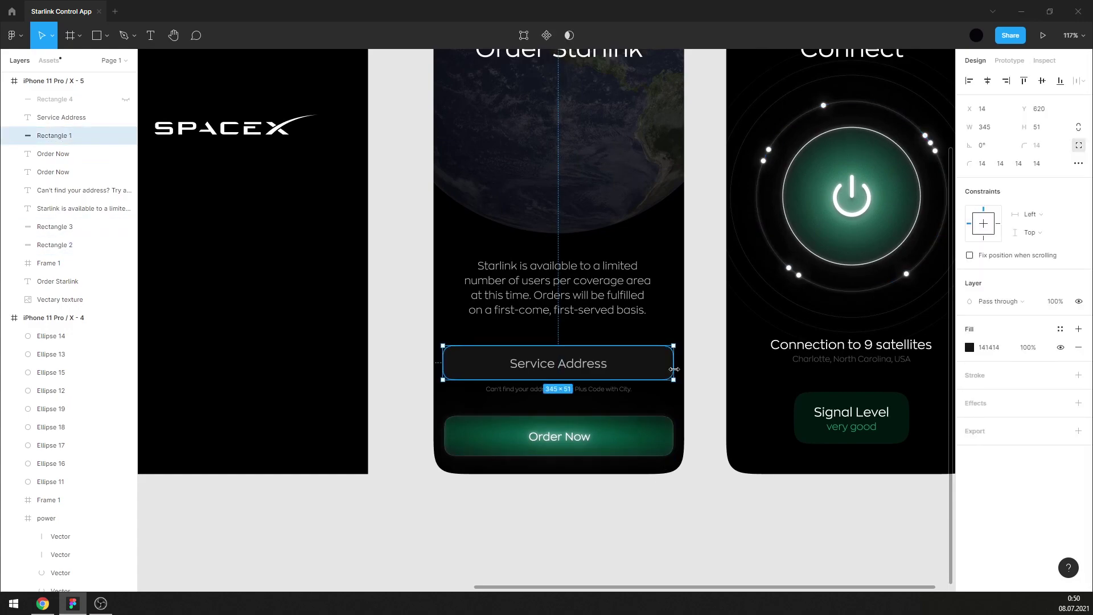
left_click(708, 370)
left_click(814, 399)
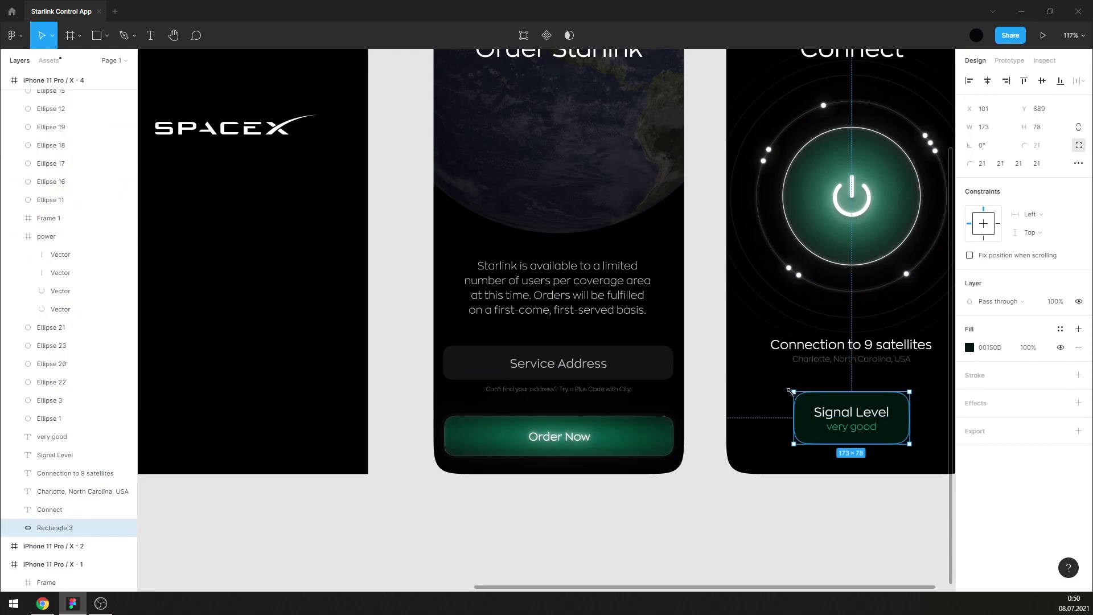
left_click(715, 373)
scroll(706, 404, "down", 3)
scroll(688, 453, "up", 1)
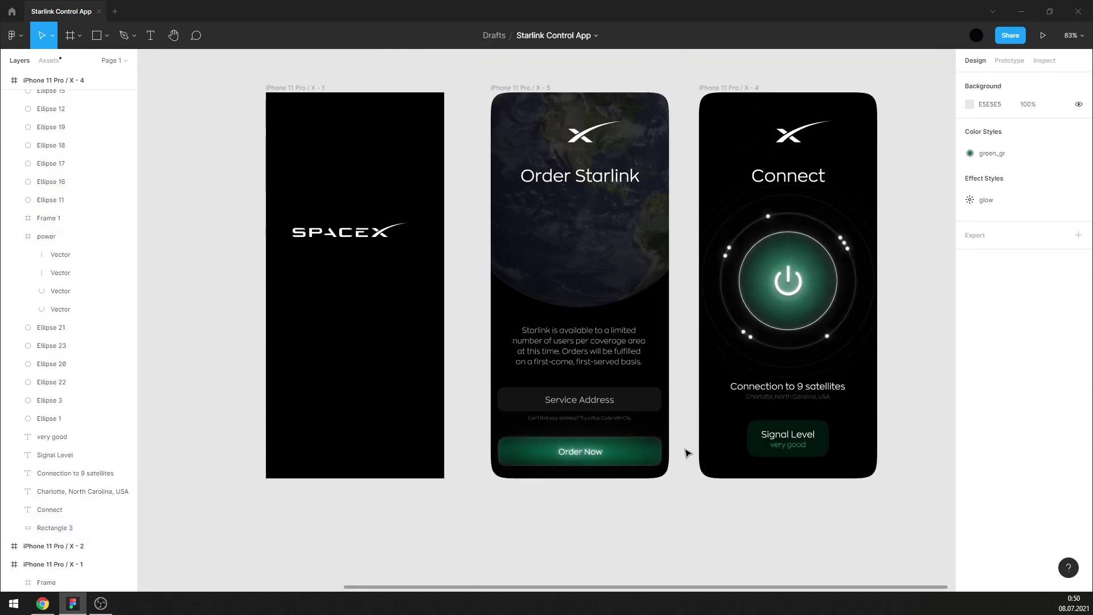
scroll(686, 452, "up", 1)
scroll(683, 450, "up", 1)
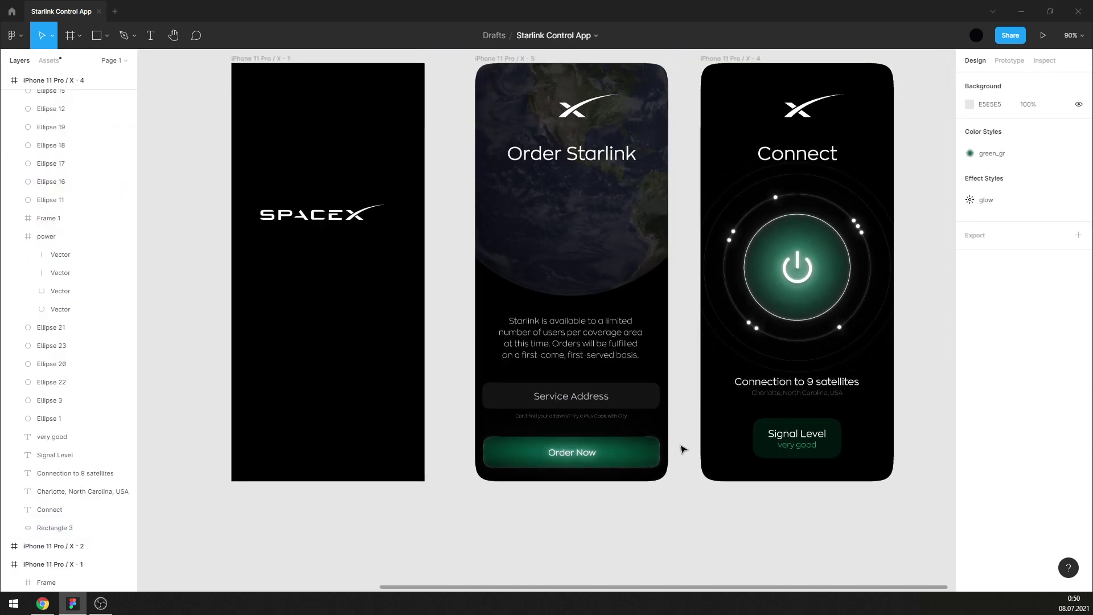
scroll(683, 449, "down", 1)
Delete the SpaceX splash screen frame and move the Order Starlink screen into its place.
left_click(334, 117)
key("Delete")
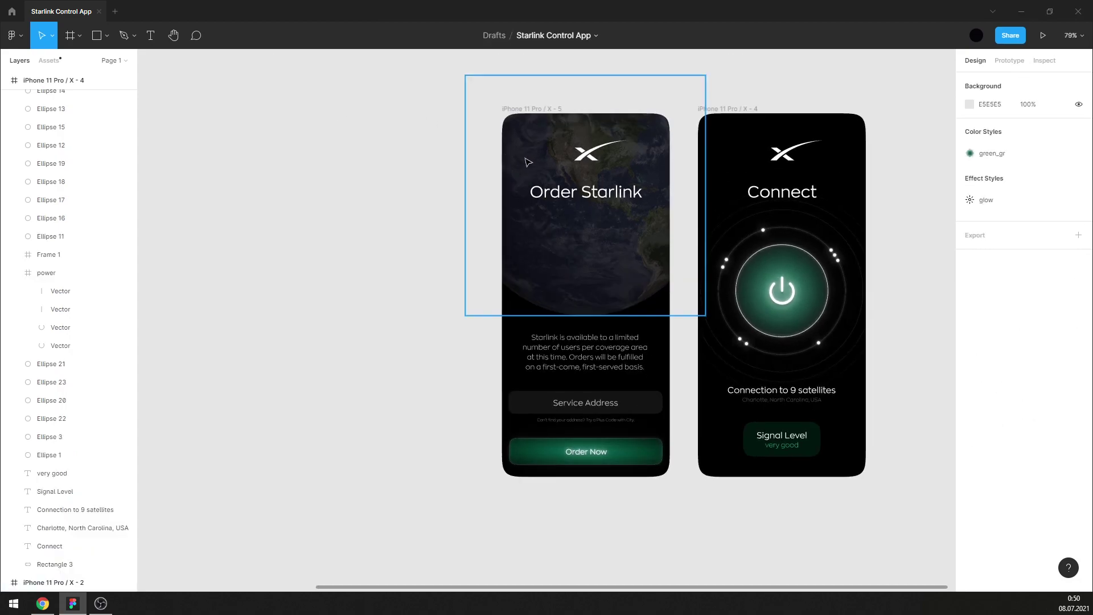
mouse_move(543, 109)
left_mouse_down()
mouse_move(341, 110)
mouse_move(542, 109)
left_mouse_up()
Set the first screen's earth texture fill opacity to 50% and nudge the address group down.
left_click(370, 251)
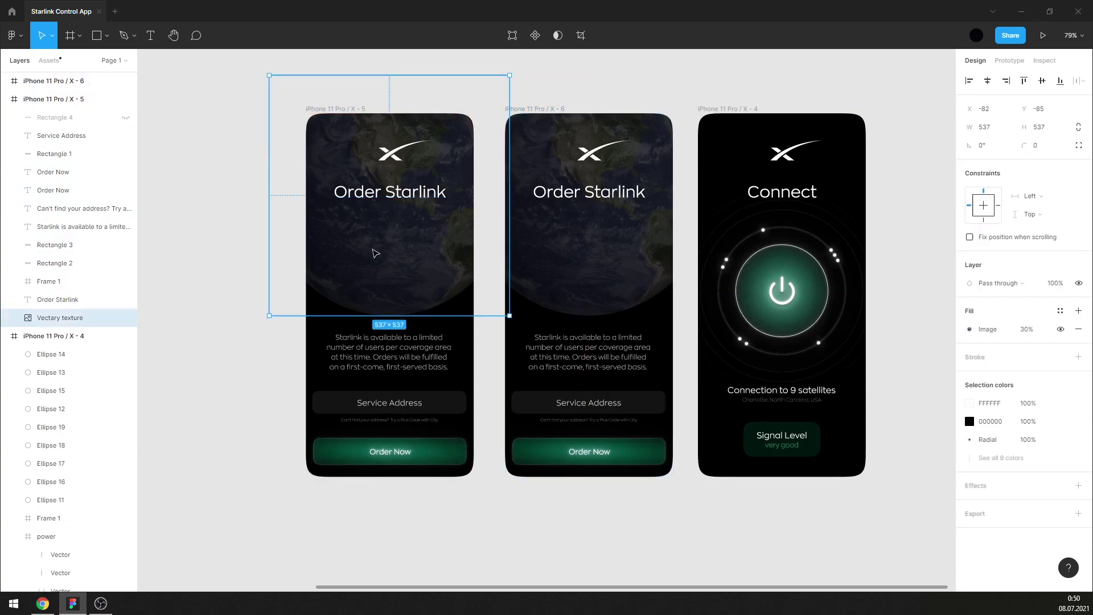
left_click(1036, 329)
type("50")
key("Return")
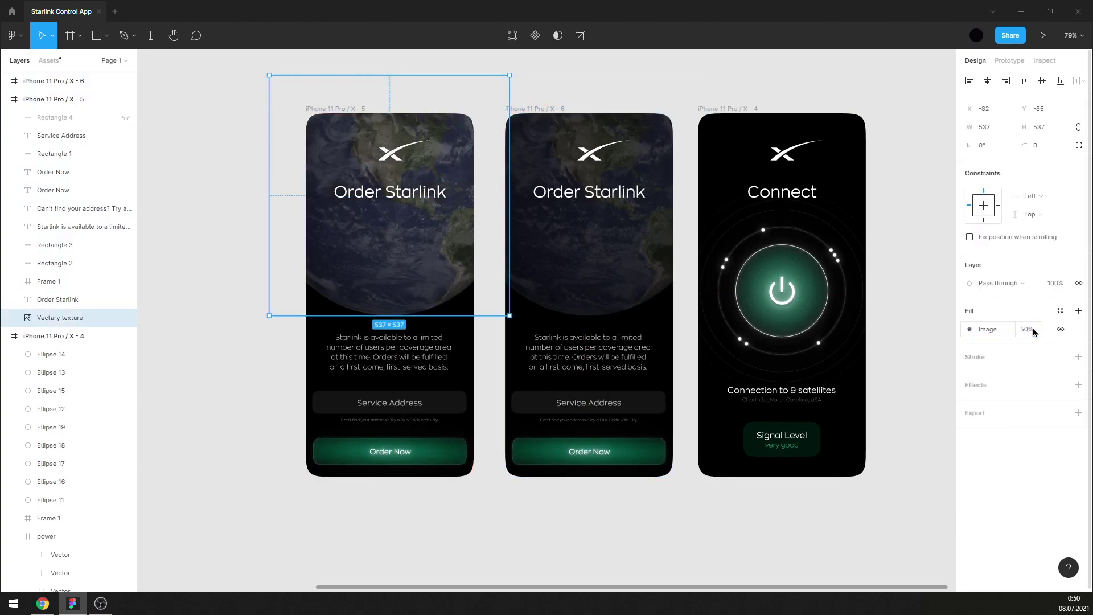
left_click(901, 341)
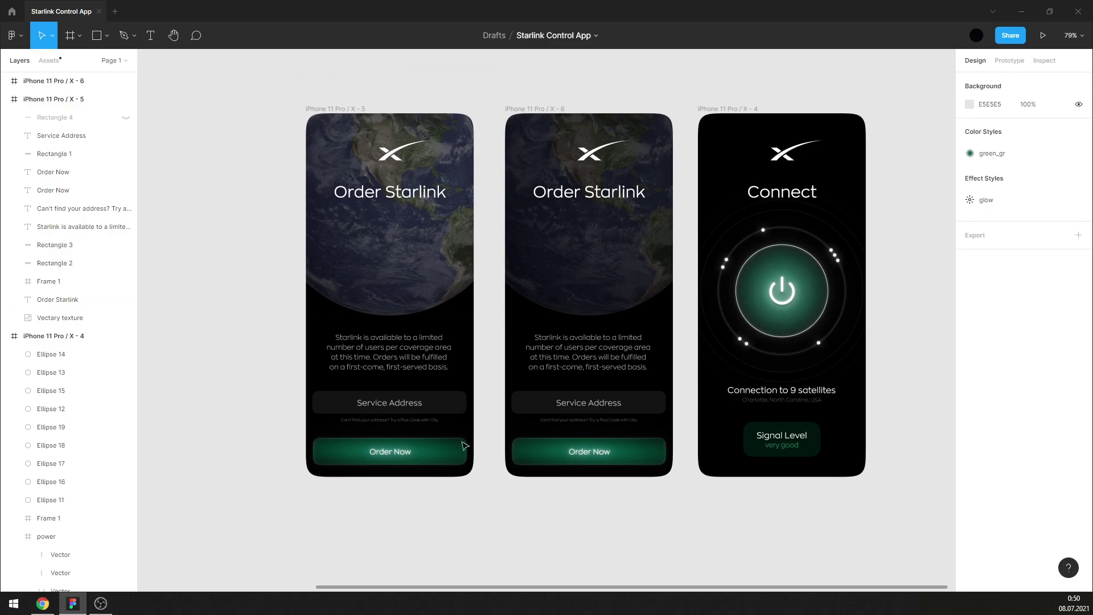
left_click_drag(449, 427, 396, 391)
key("shift+Down")
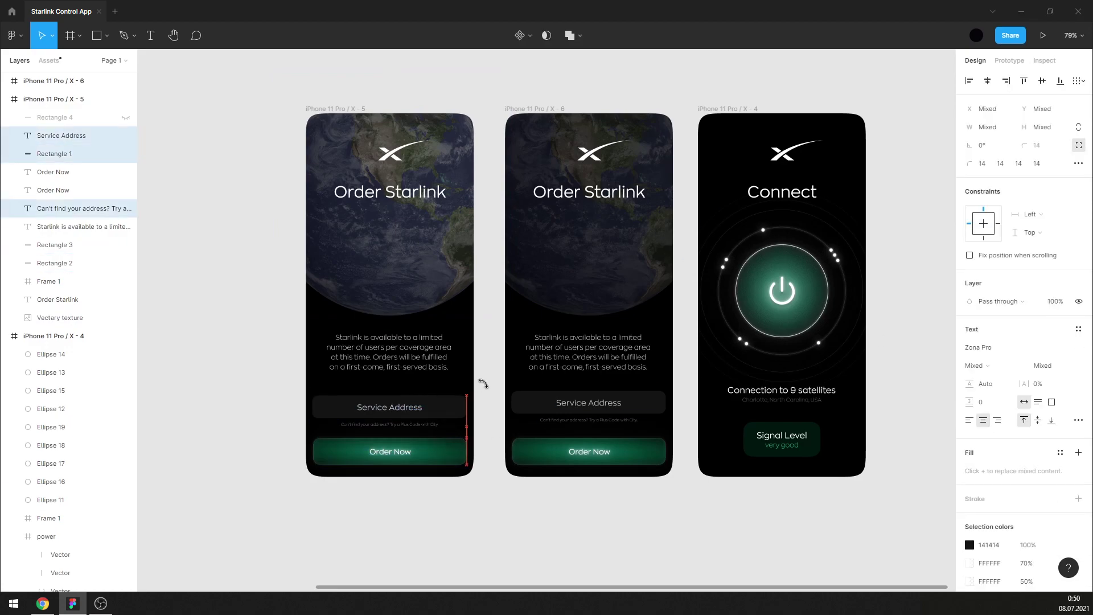
Delete the earth image and description text from the middle screen.
left_click(590, 229)
key("Delete")
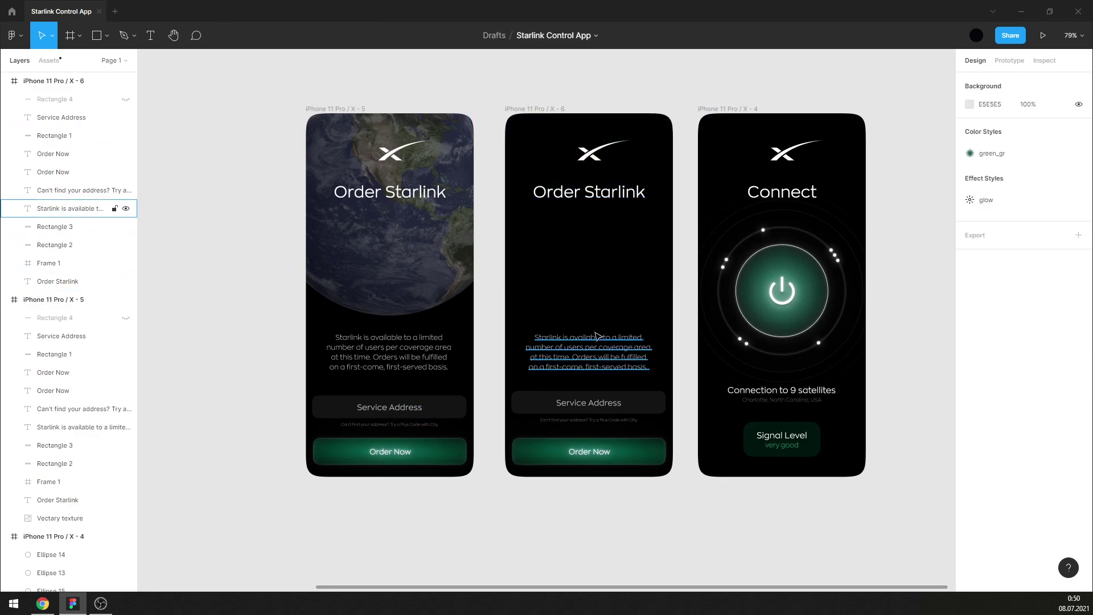
left_click(596, 336)
key("Delete")
left_click(604, 405)
left_click(537, 313)
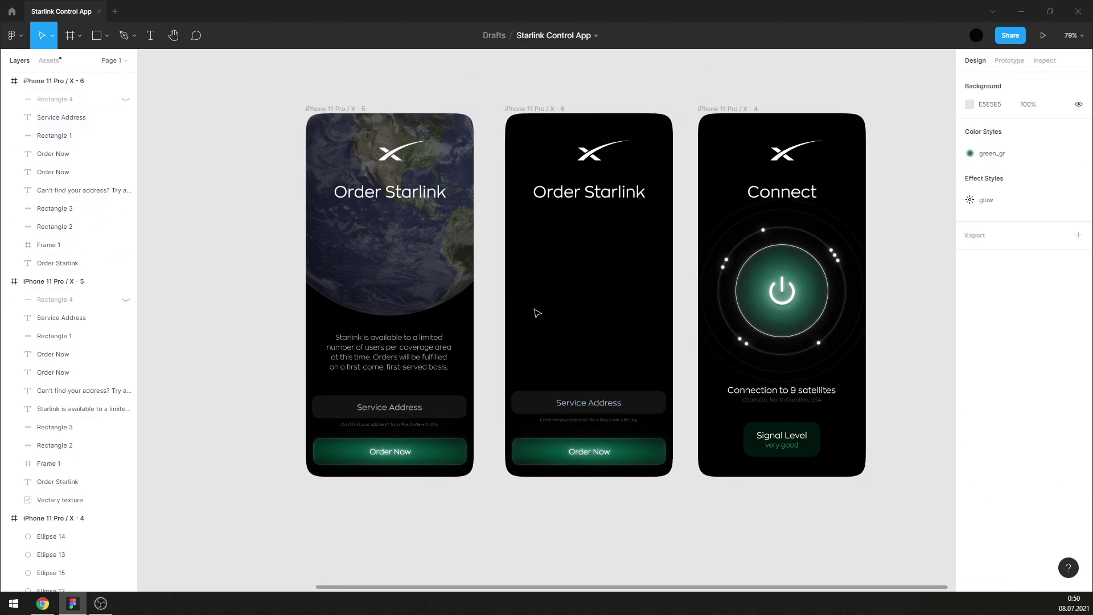
Nudge the Service Address field and hint group down two more steps.
left_click_drag(410, 392, 393, 427)
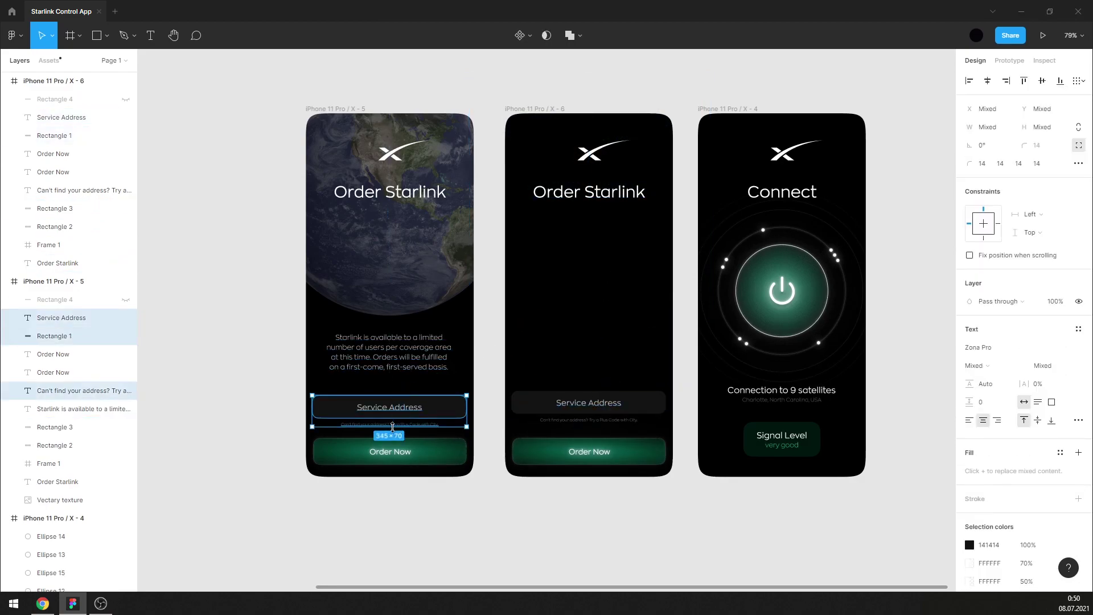
key("Down")
key("Down")
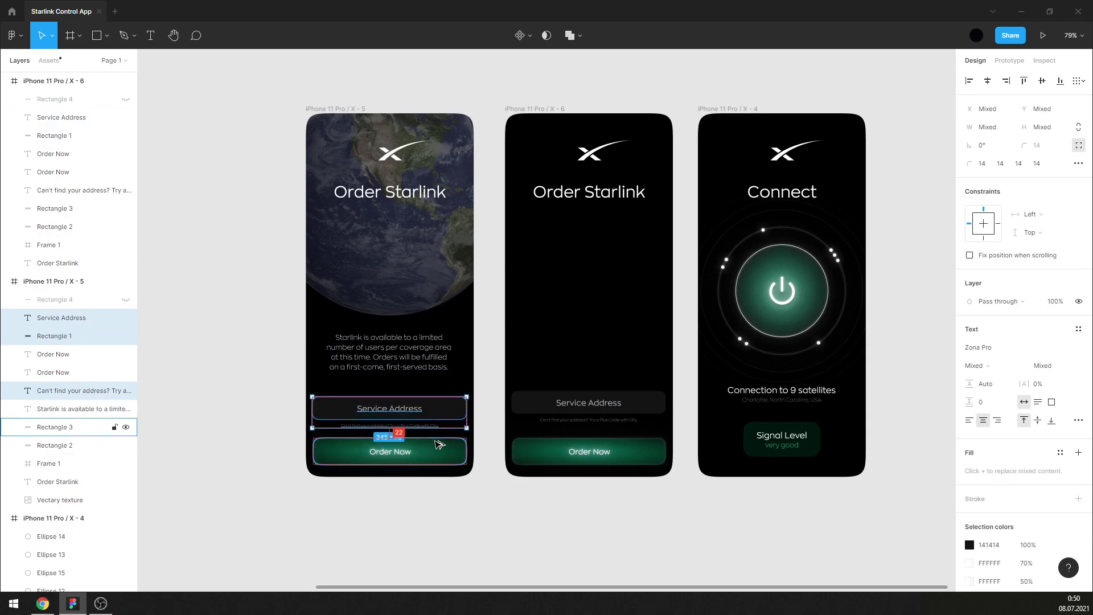
key("Down")
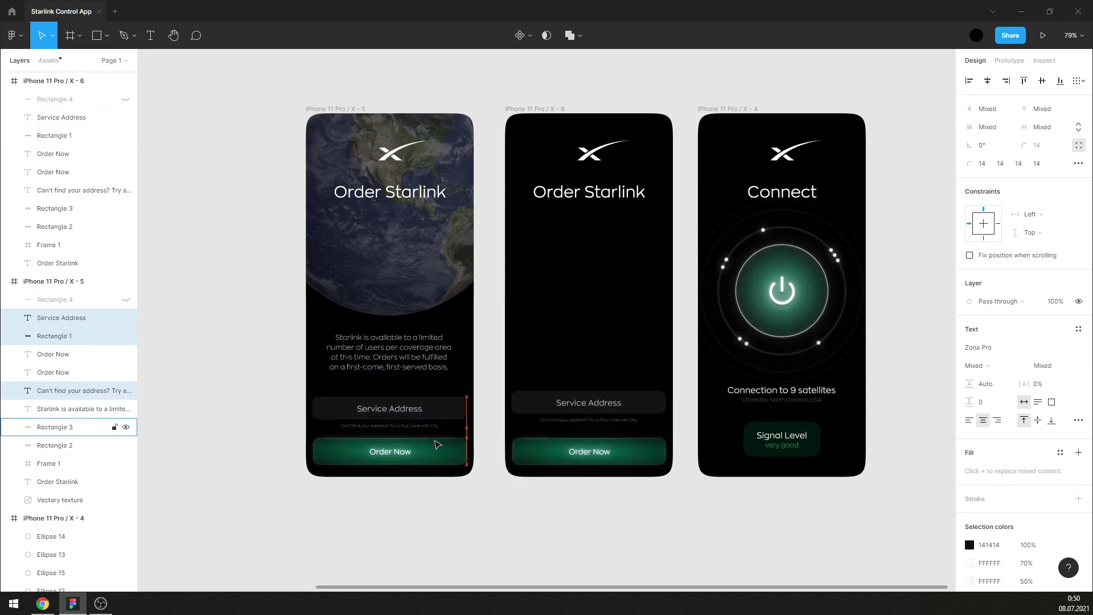
Nudge the Service Address field, hint and Order Now button to tighten their spacing.
key("Up")
key("Up")
key("Up")
left_click(487, 502)
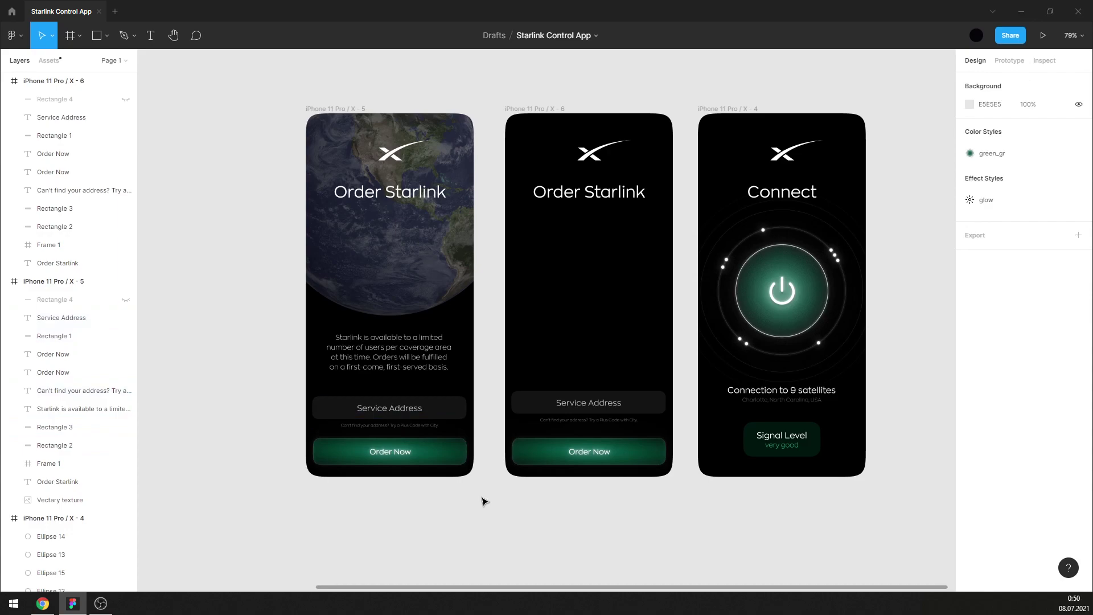
left_click_drag(477, 490, 330, 392)
key("Down")
key("Down")
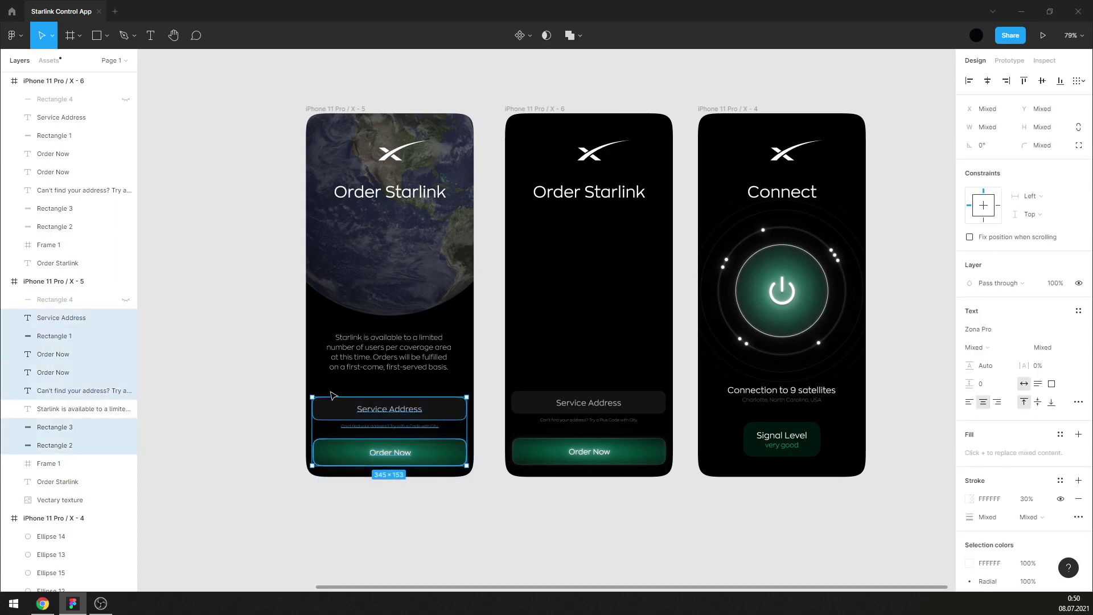
key("Down")
key("Down")
key("Down")
key("Down")
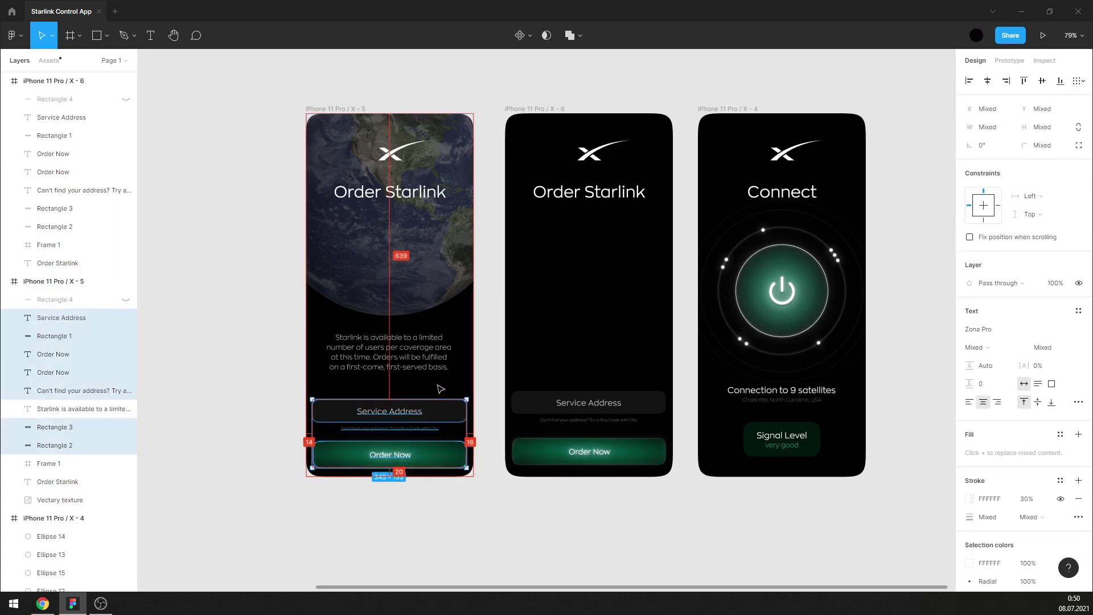
left_click(270, 373)
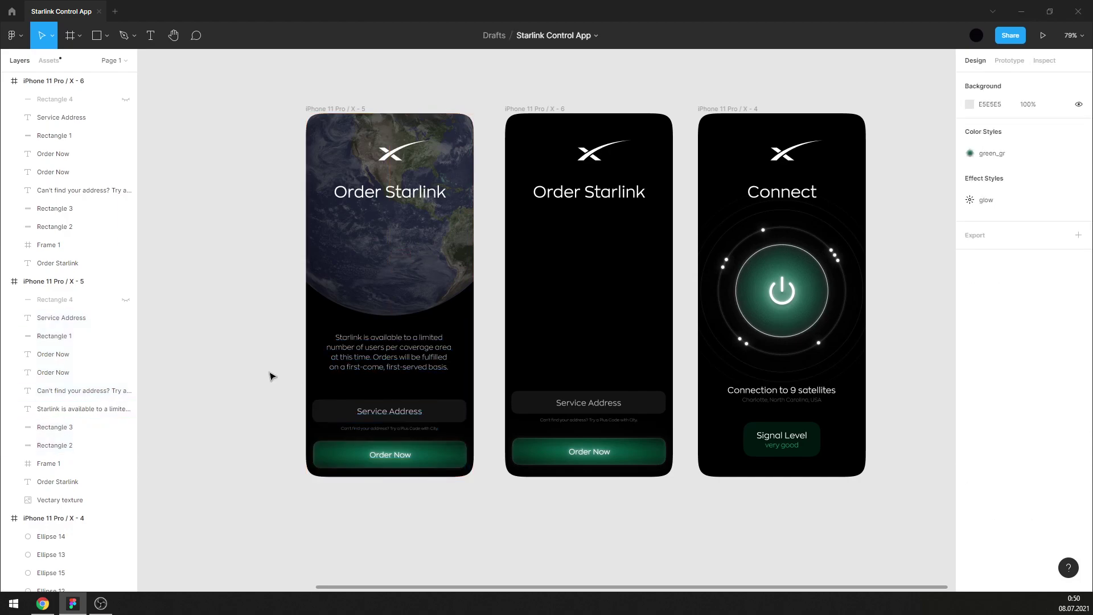
Trim the Service Address box's (Rectangle 1) left edge slightly inward.
left_click(347, 402)
scroll(331, 398, "up", 3)
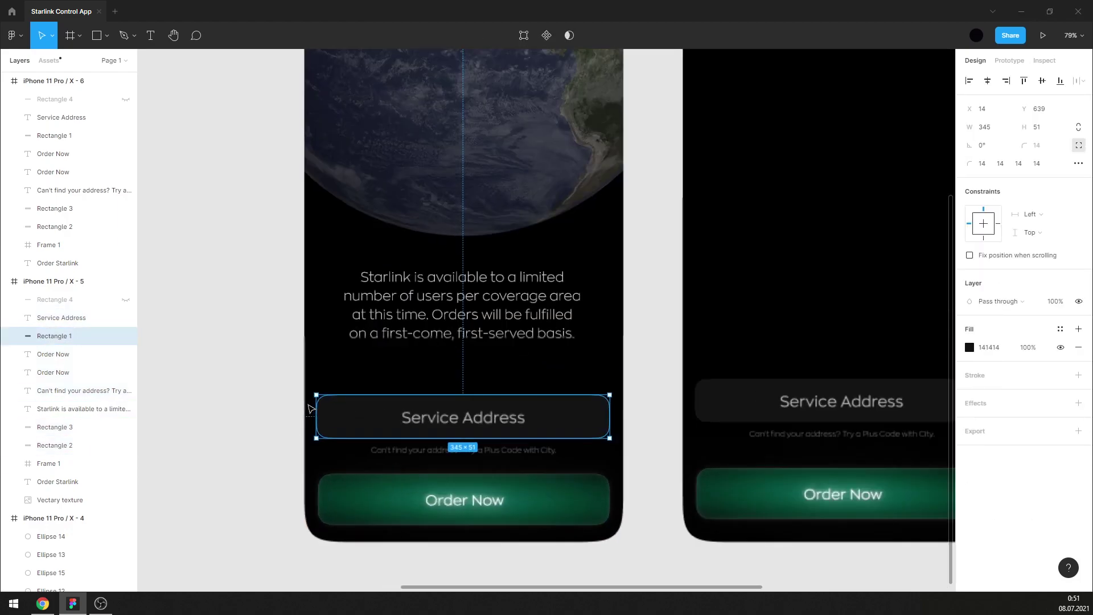
scroll(327, 410, "up", 5)
scroll(332, 423, "up", 2)
left_click_drag(335, 419, 344, 418)
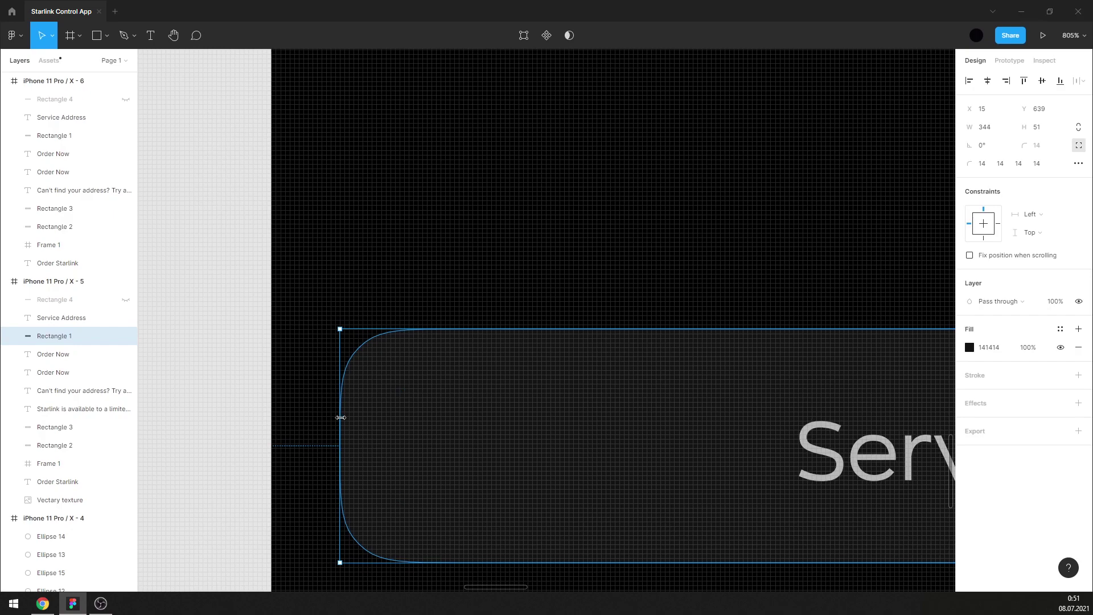
scroll(353, 398, "down", 3)
scroll(364, 370, "down", 2)
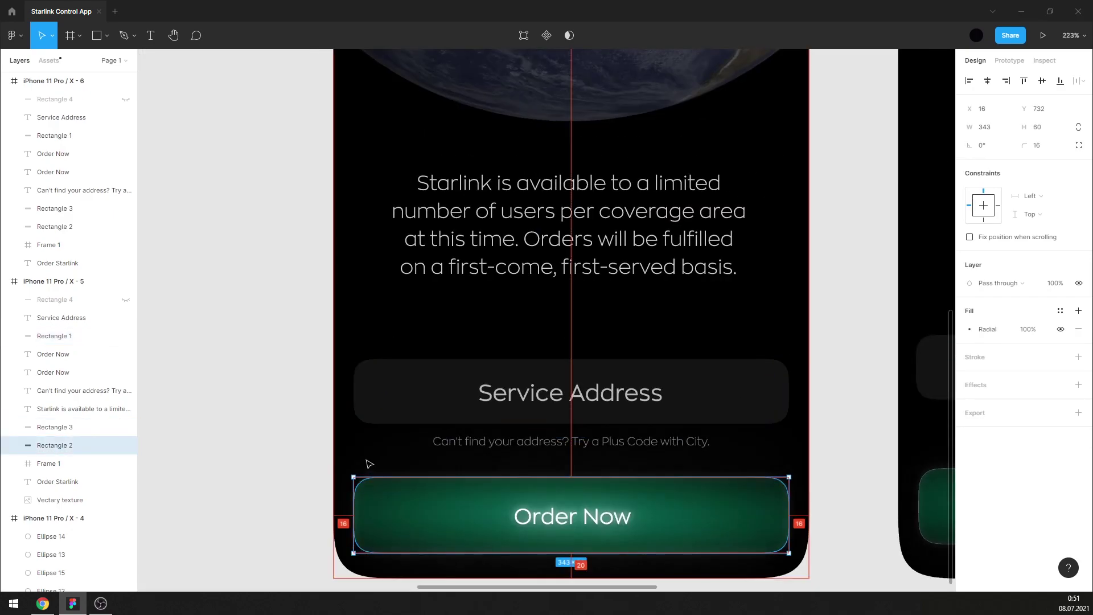
scroll(365, 462, "down", 2)
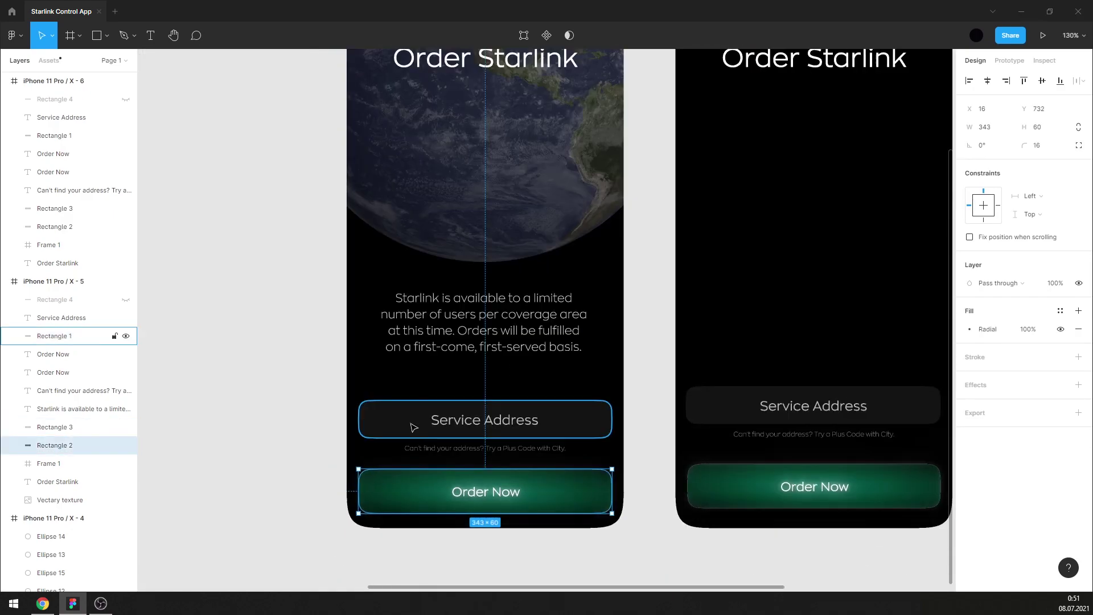
left_click(329, 383)
Raise the availability description text fill from 80% to 100% opacity.
scroll(214, 373, "down", 2)
scroll(569, 319, "up", 1)
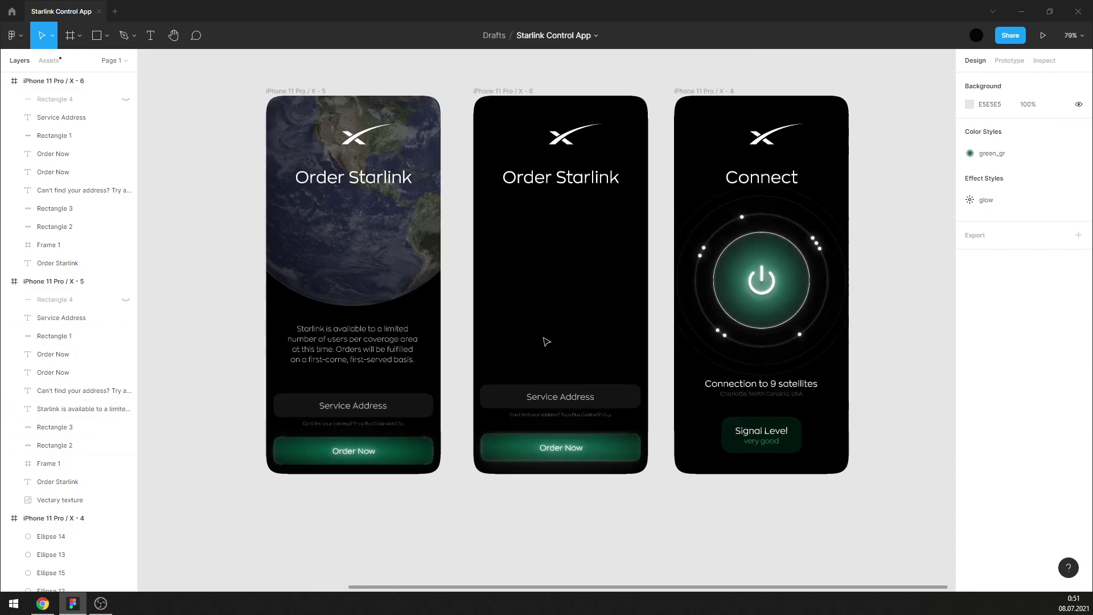
left_click(62, 317)
left_click(1028, 452)
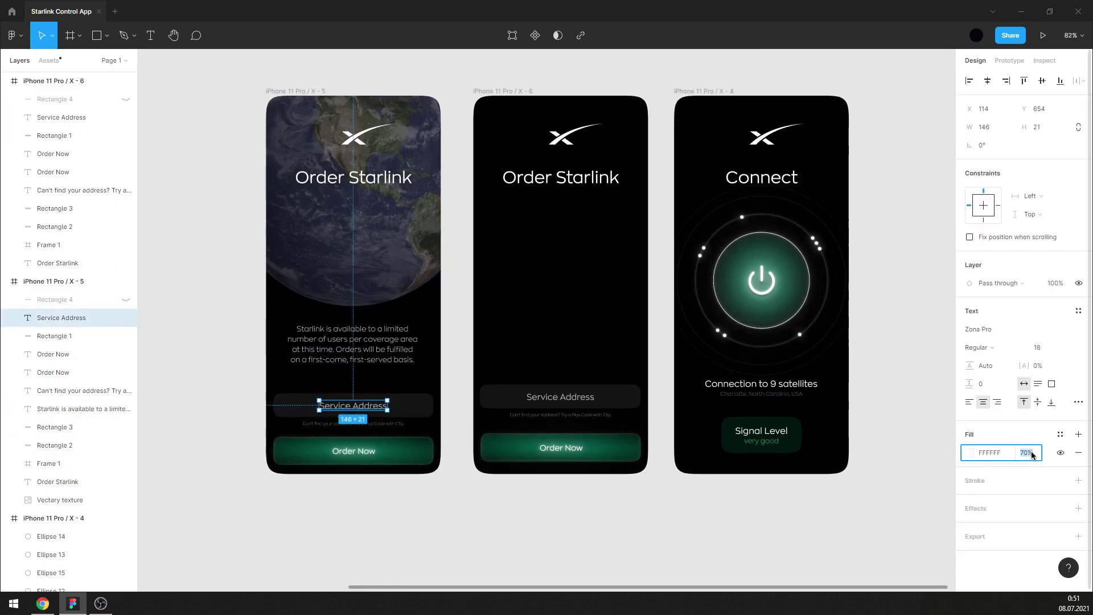
left_click(847, 507)
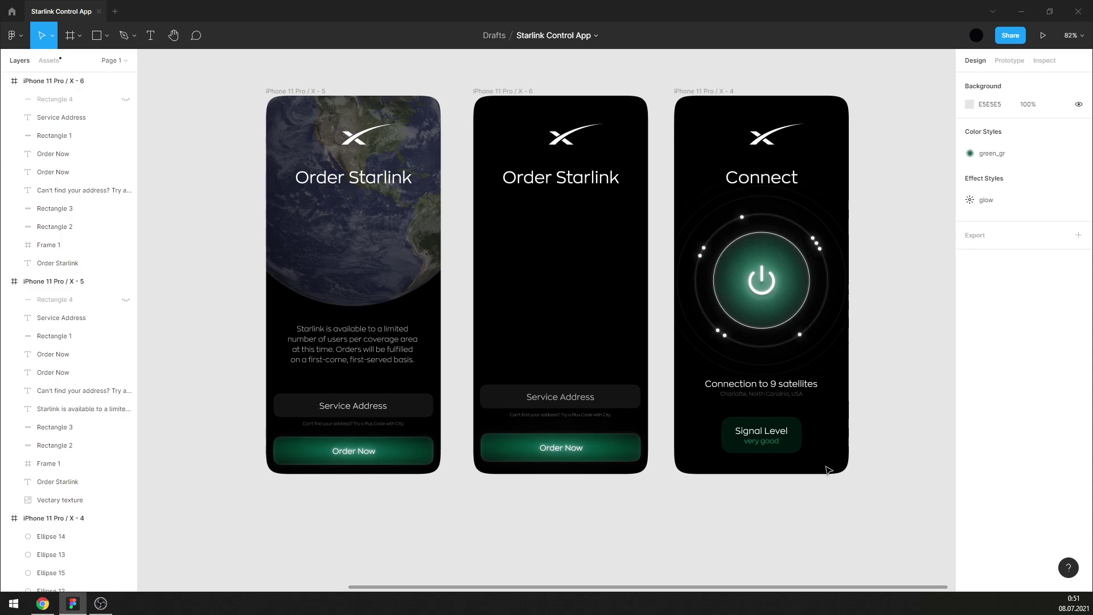
left_click(314, 351)
left_click(1038, 453)
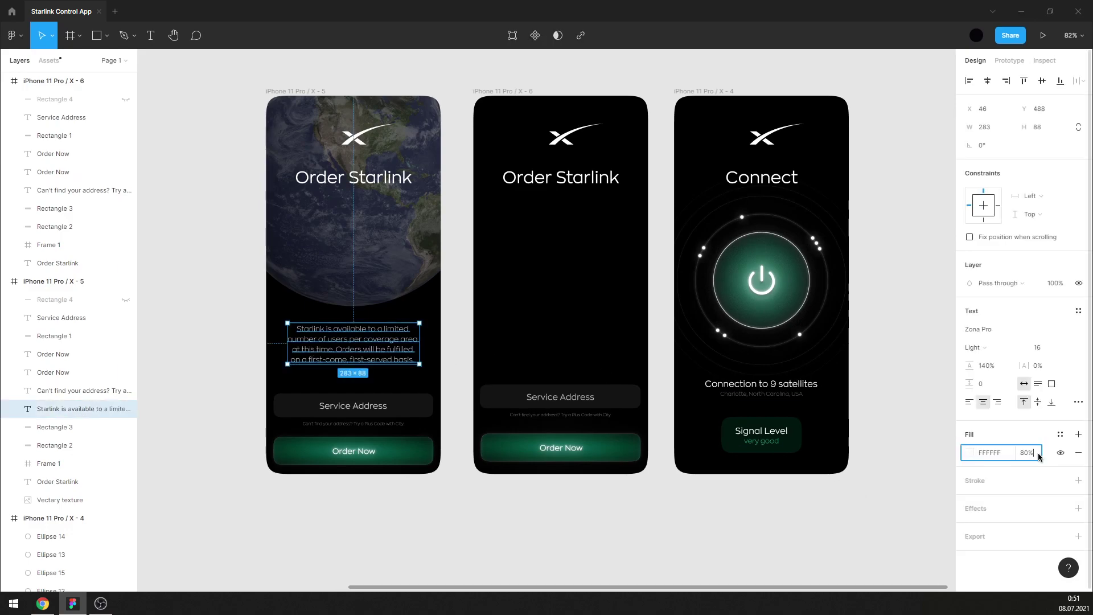
key("Return")
left_click(871, 491)
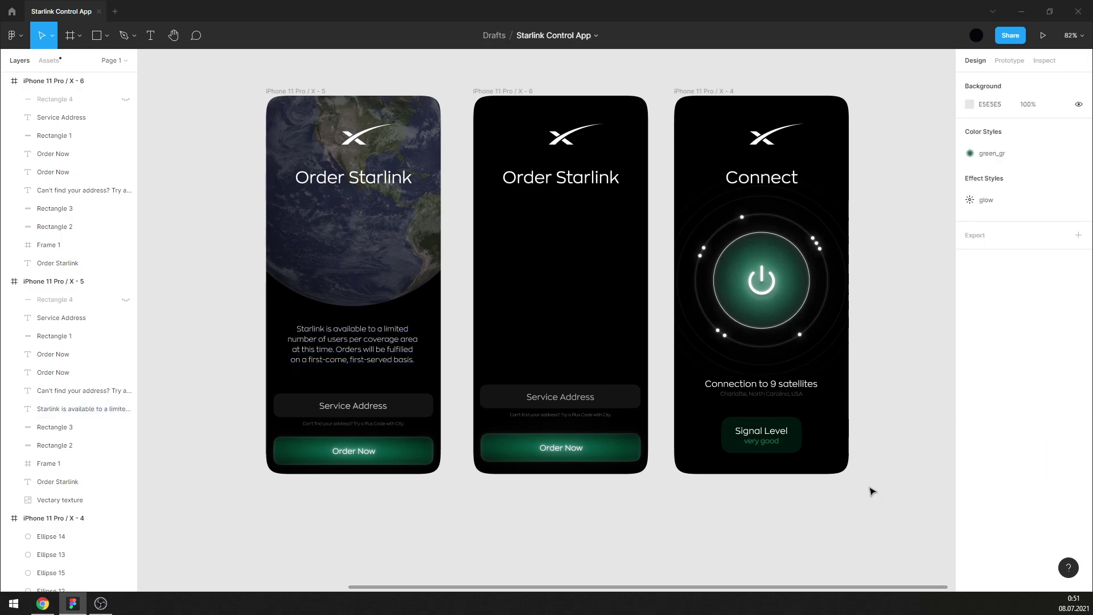
left_click(333, 343)
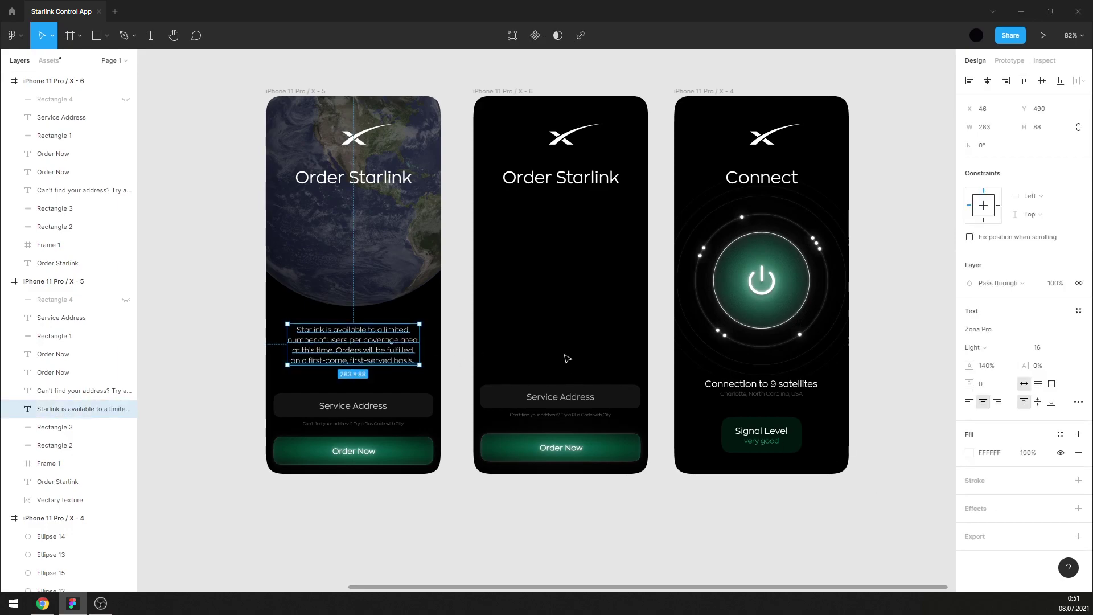
Paste the copied Speedtest title into frame X-6, replacing its Order Starlink heading.
left_click(899, 300)
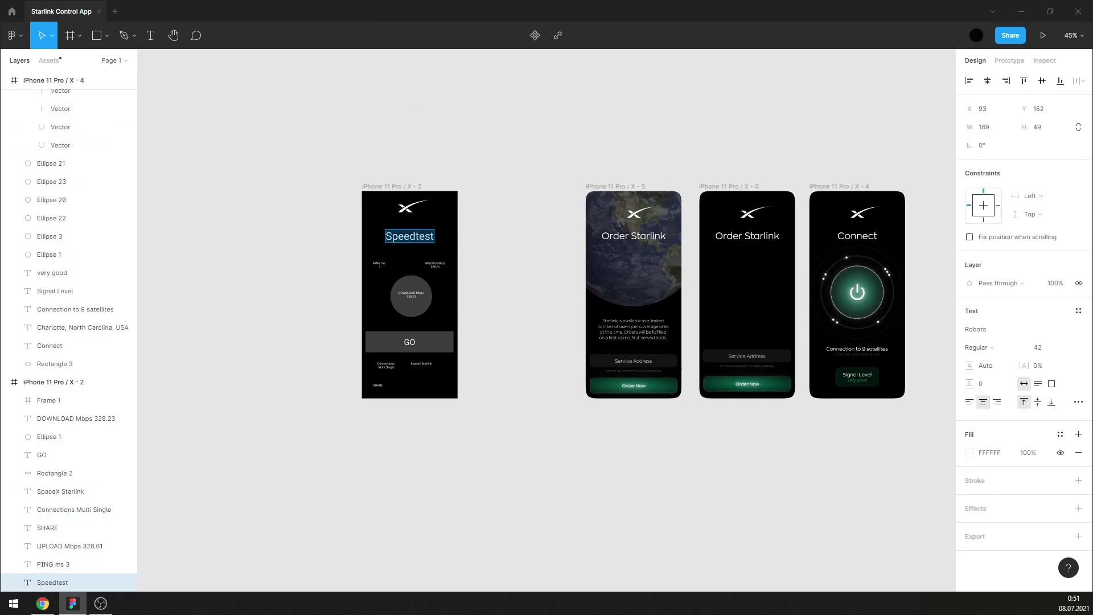
scroll(772, 137, "up", 3)
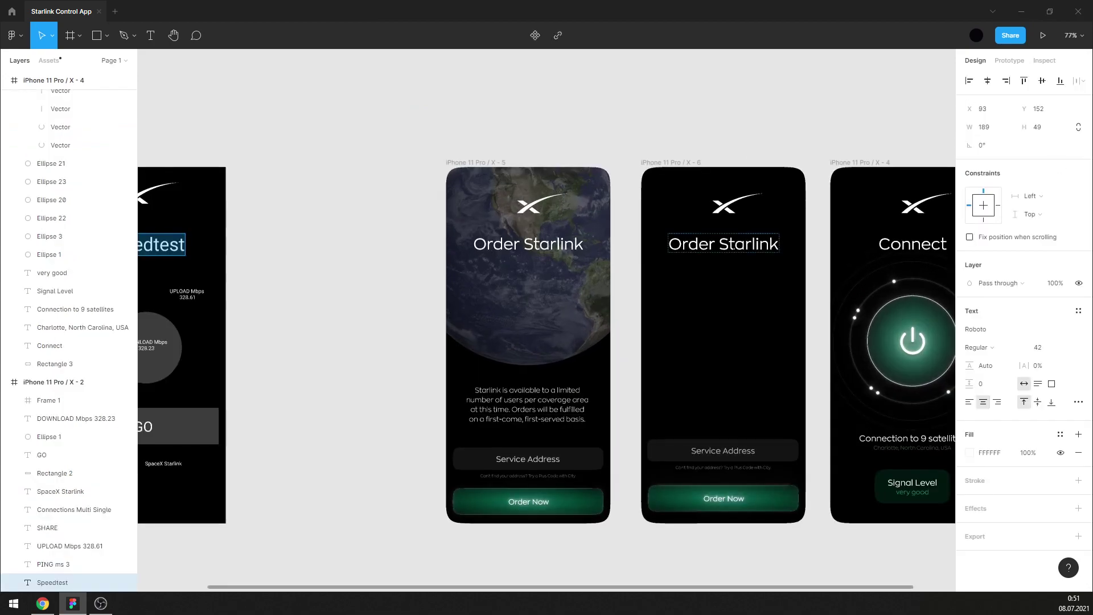
type("Speedtest")
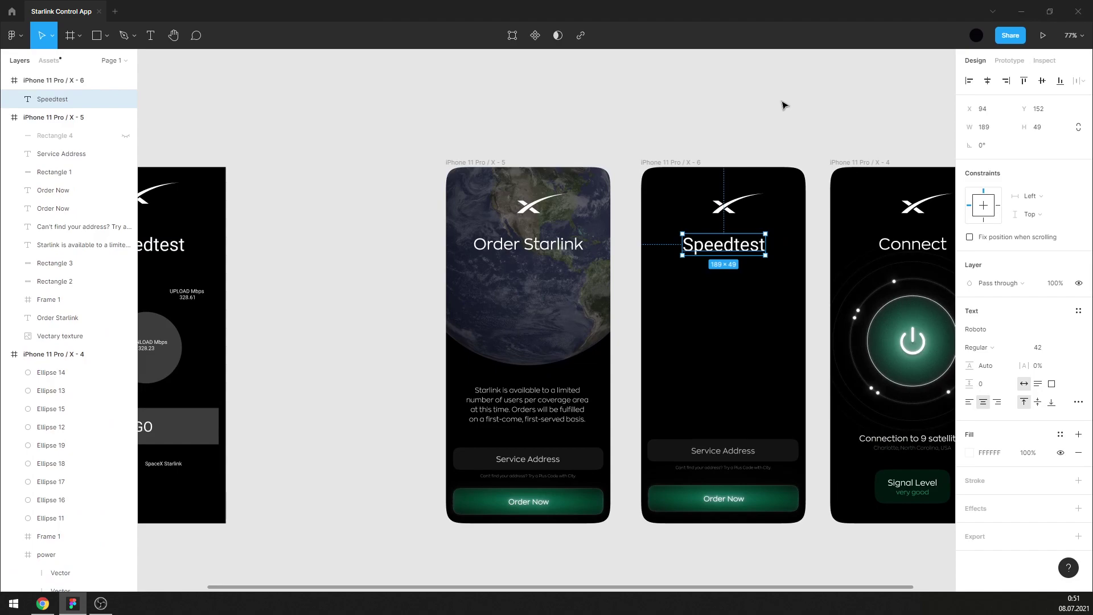
double_click(719, 247)
key("ctrl+z")
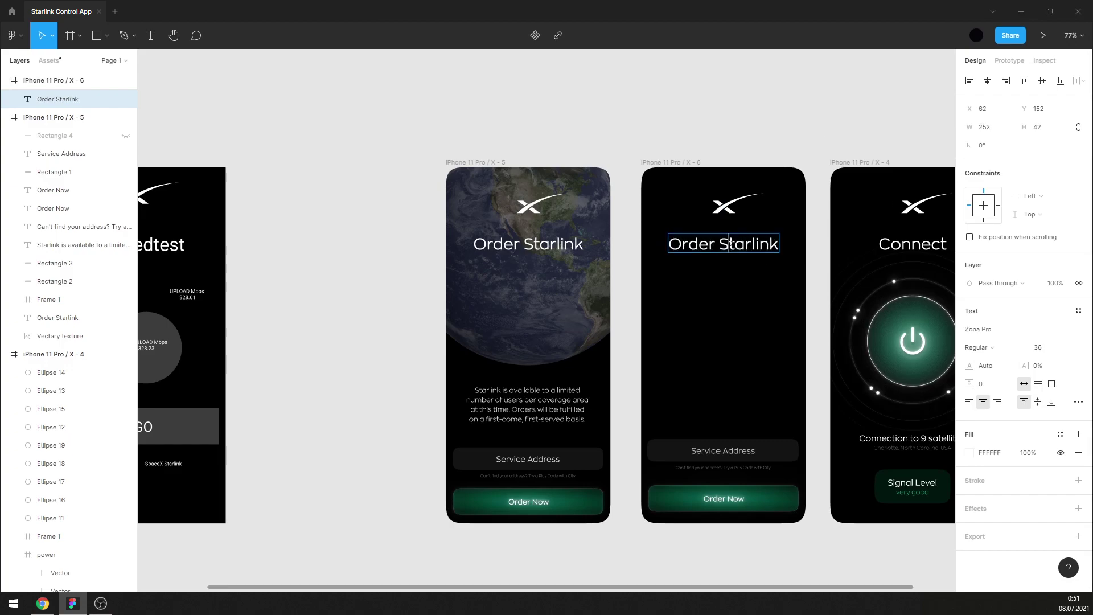
key("ctrl+z")
key("Escape")
key("Escape")
scroll(355, 200, "down", 3)
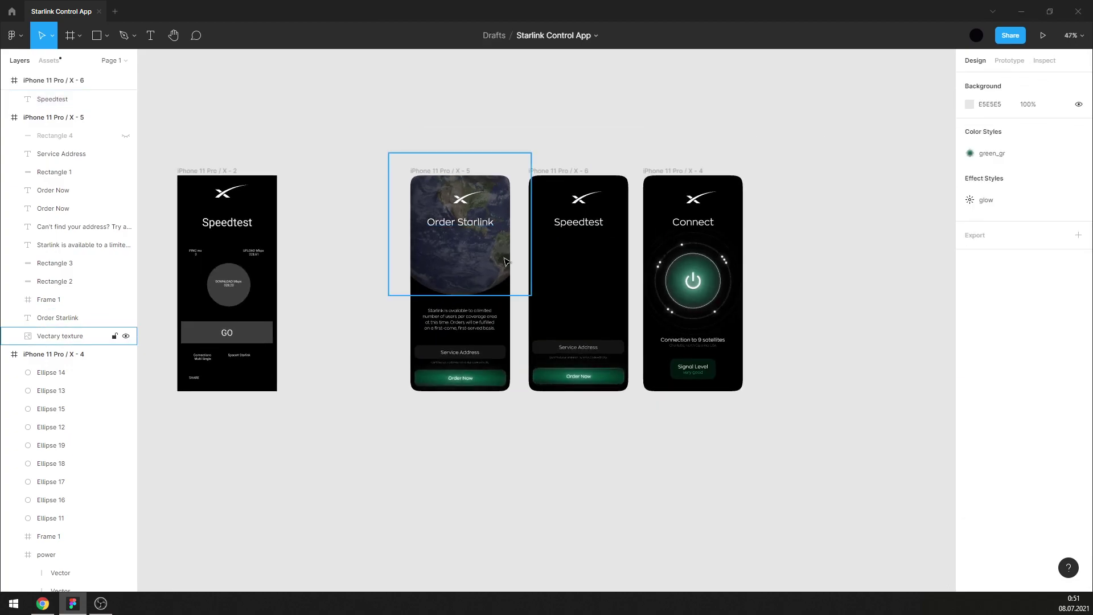
scroll(505, 360, "up", 3)
scroll(569, 410, "up", 2)
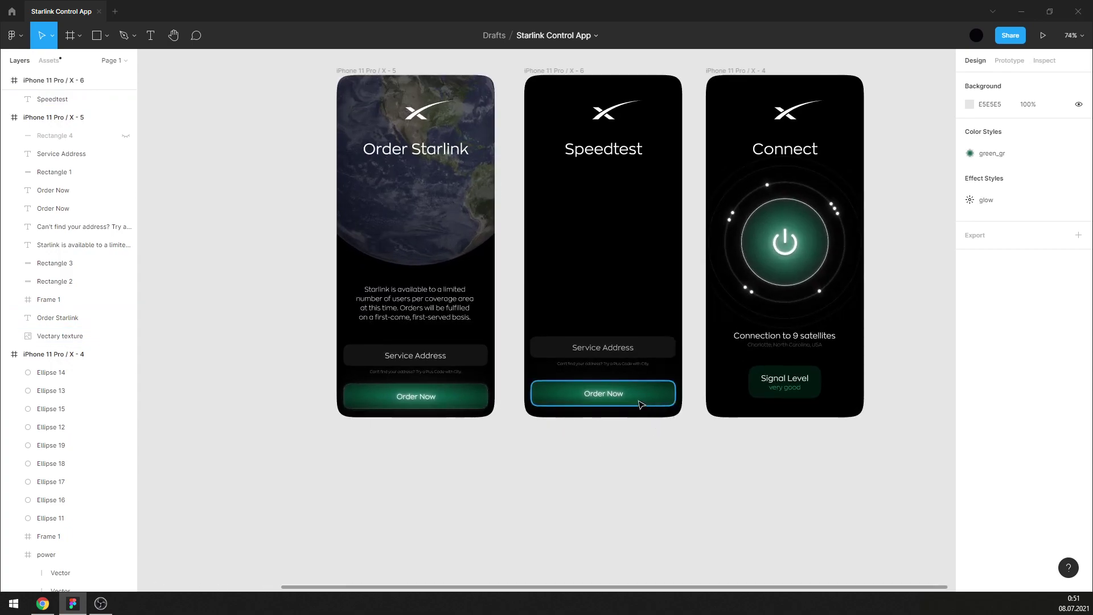
scroll(666, 421, "down", 3)
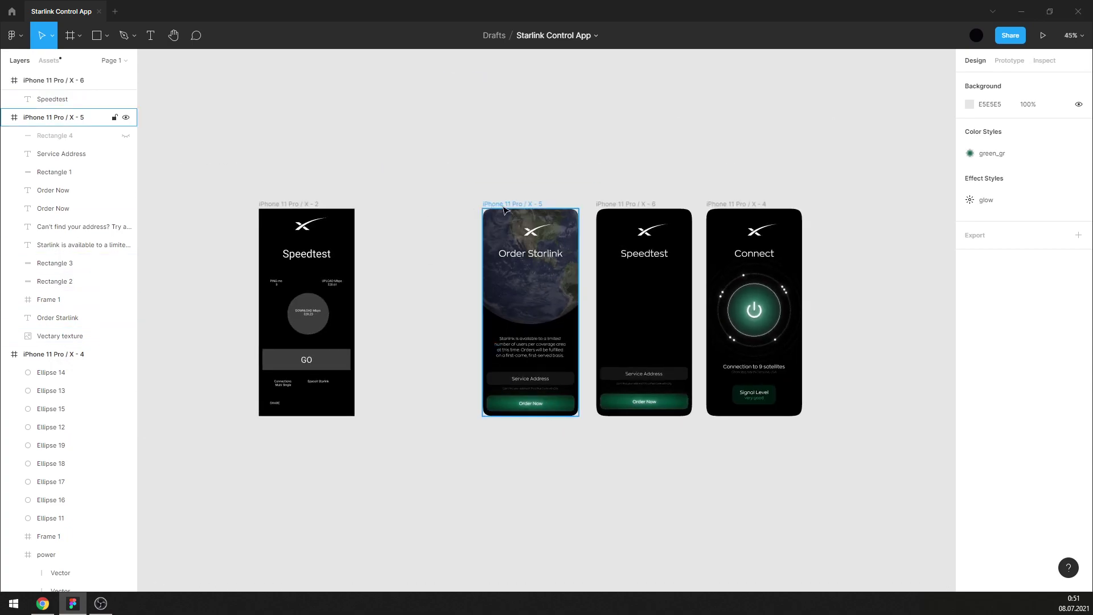
Move the Order Starlink screen right of Connect and the Speedtest screen further left.
mouse_move(522, 205)
left_mouse_down()
mouse_move(868, 193)
mouse_move(859, 191)
left_mouse_up()
left_click_drag(642, 204, 517, 203)
left_click(544, 186)
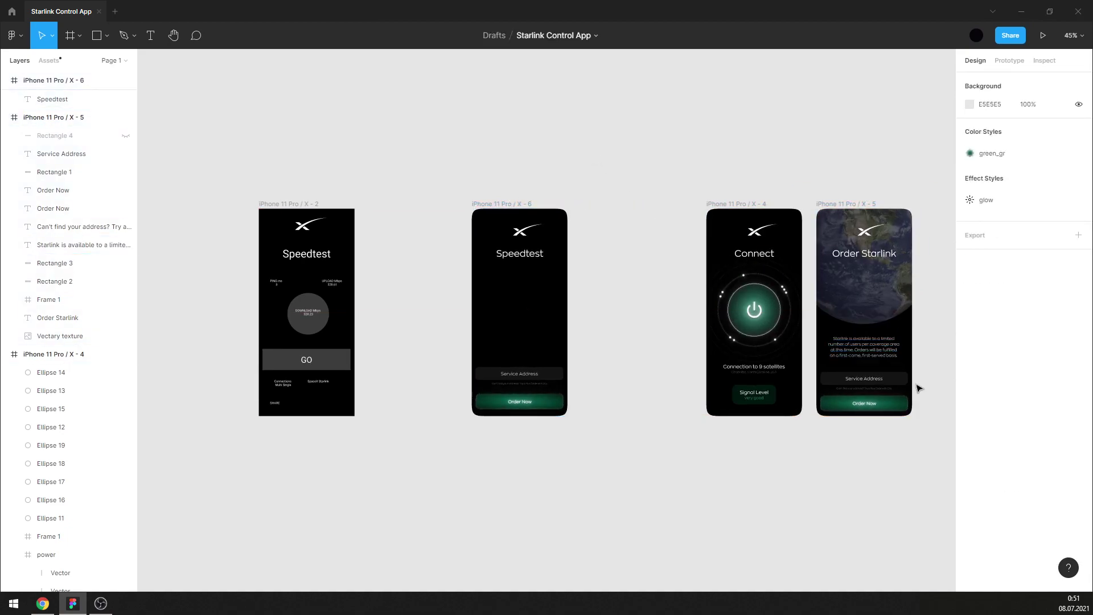
left_click(945, 366)
scroll(936, 373, "up", 5, "ctrl")
Set the Starlink availability paragraph's font size to 14.
left_click(809, 307)
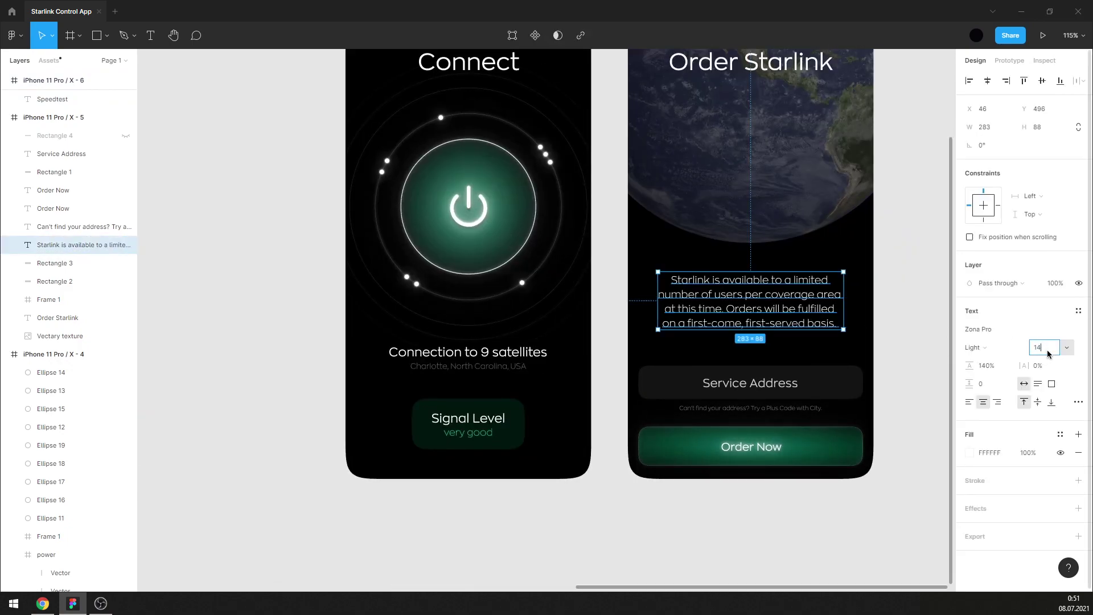
key("Return")
left_click(917, 327)
scroll(917, 325, "up", 2)
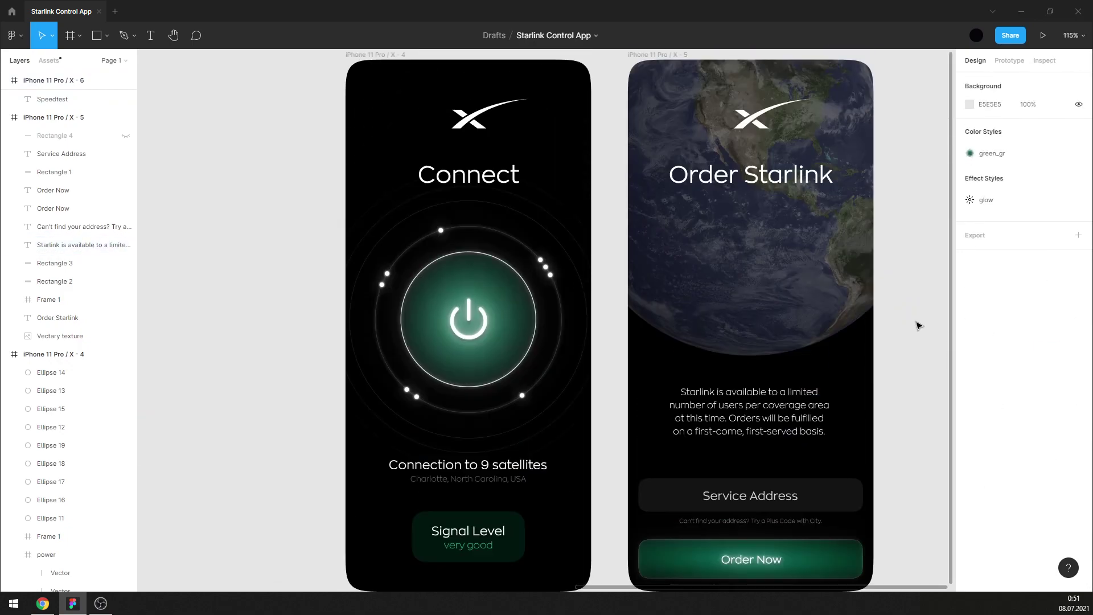
scroll(918, 326, "down", 1)
left_click(829, 356)
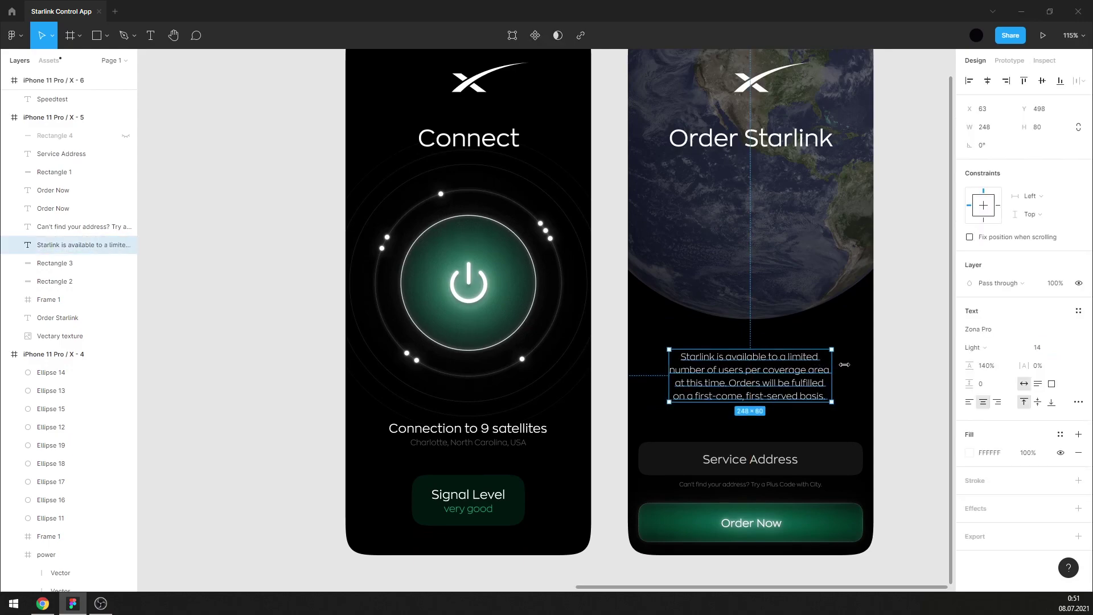
left_click(897, 355)
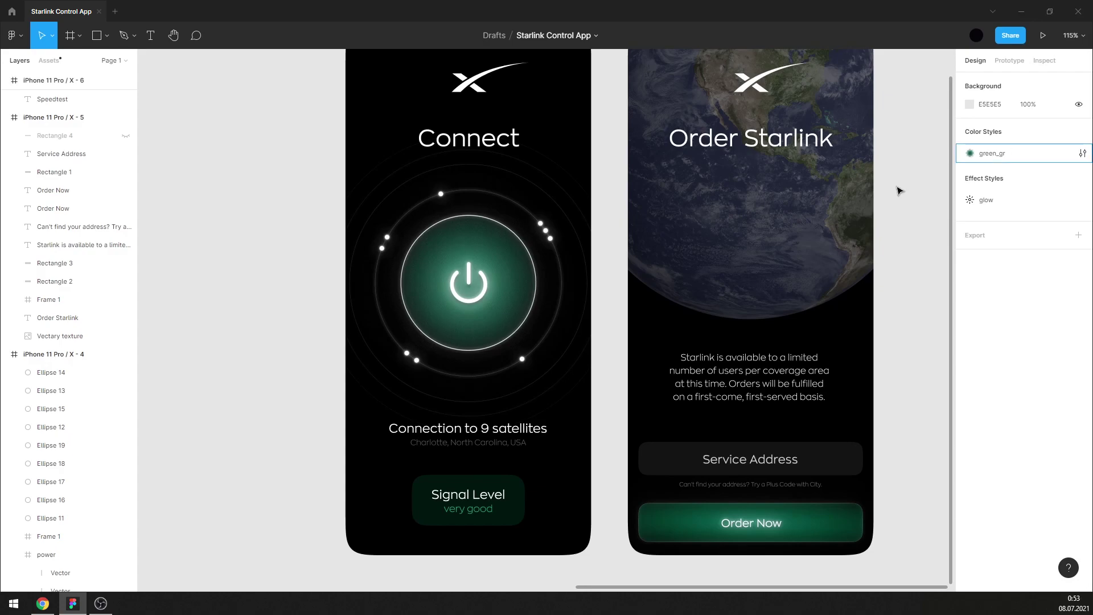
Zoom and pan the canvas to the two Speedtest frames.
scroll(898, 188, "down", 5)
scroll(565, 237, "up", 2)
scroll(490, 278, "up", 2)
scroll(490, 278, "up", 1)
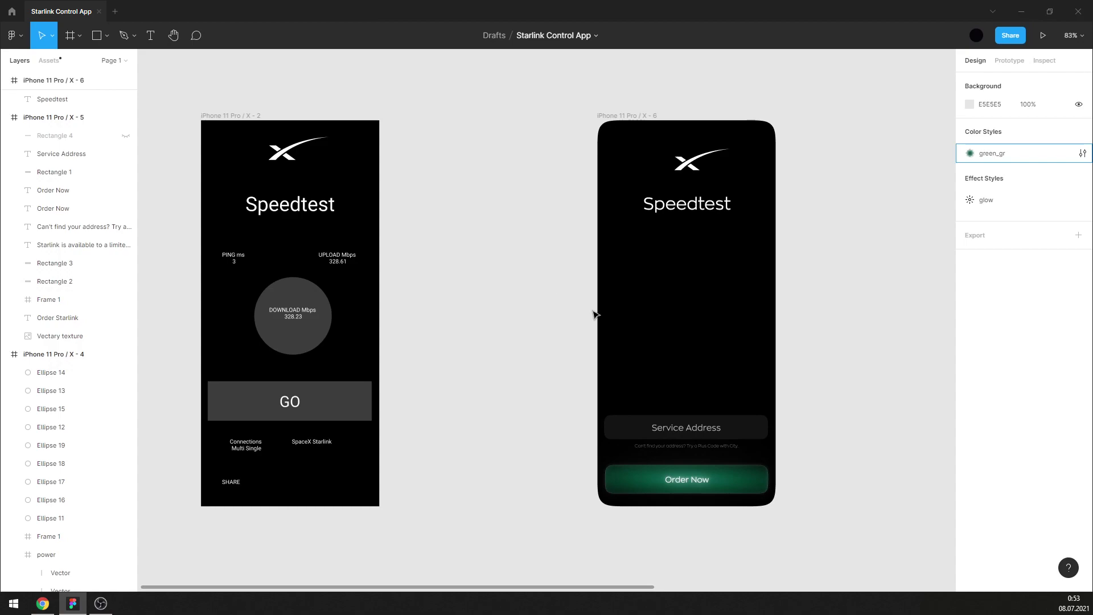
Delete the Service Address field and hint, plus the old grey GO button and label.
scroll(683, 389, "up", 1)
left_click_drag(639, 394, 758, 452)
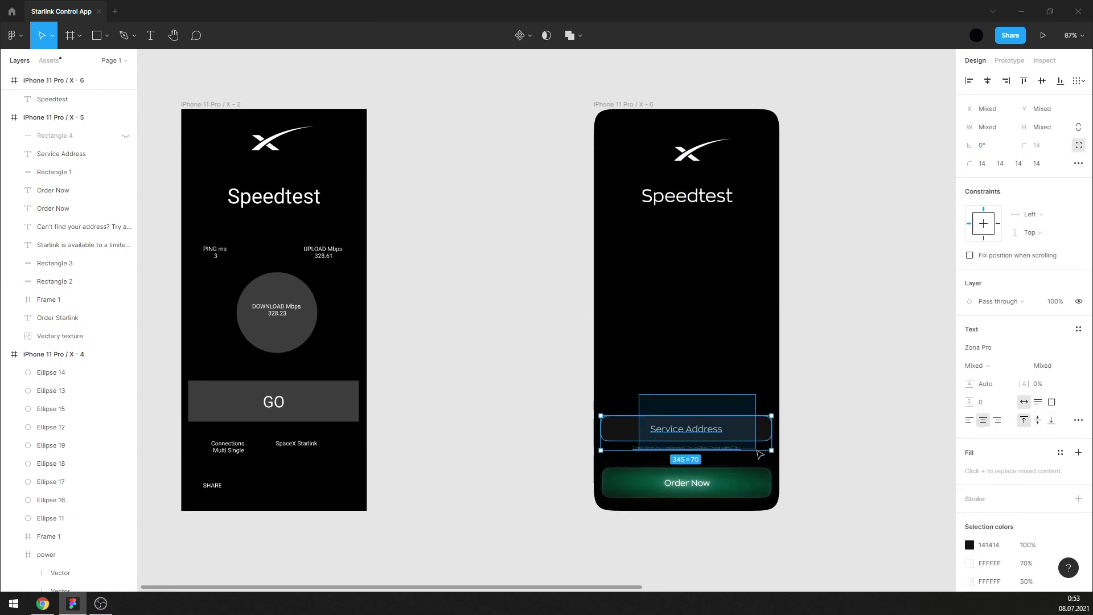
key("Delete")
double_click(279, 403)
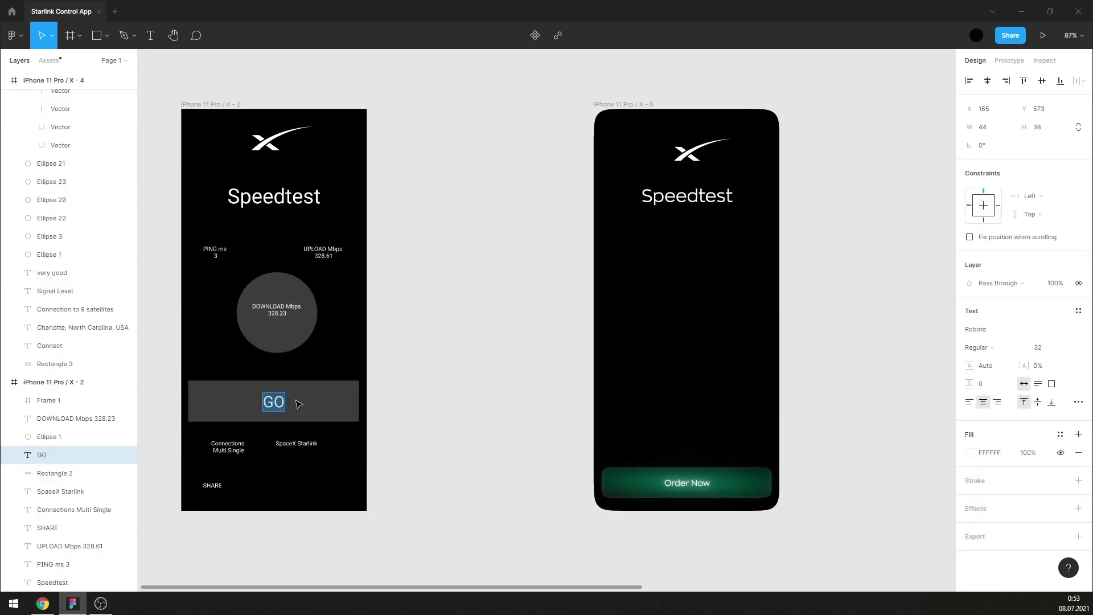
left_click(350, 401)
key("Delete")
left_click(285, 403)
key("Delete")
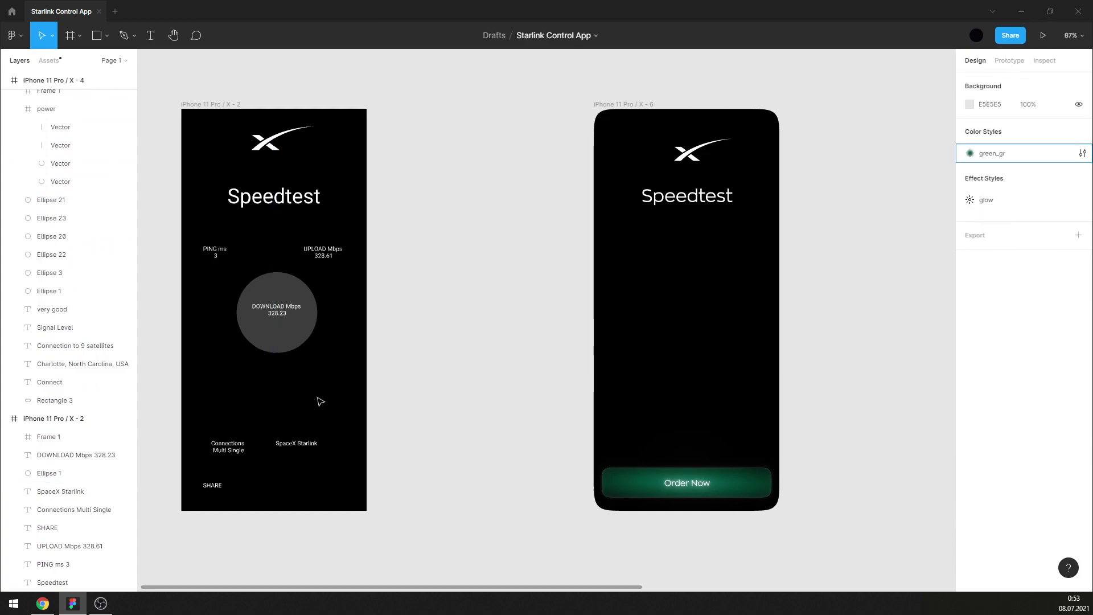
Relabel the green Order Now button as 'Go'.
scroll(628, 445, "up", 5)
left_click(643, 438)
double_click(643, 437)
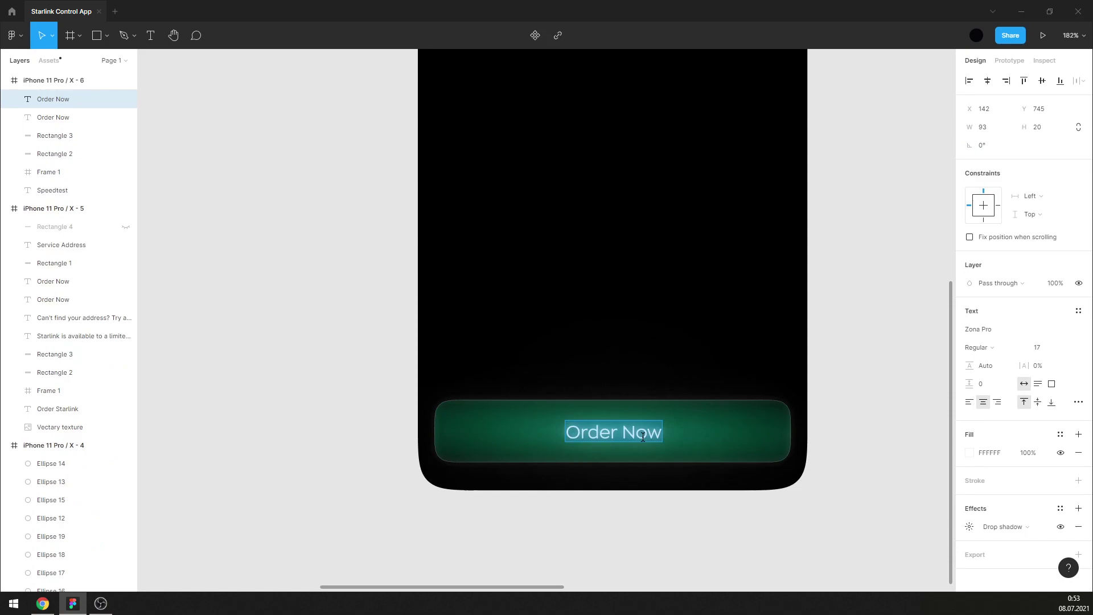
type("Go")
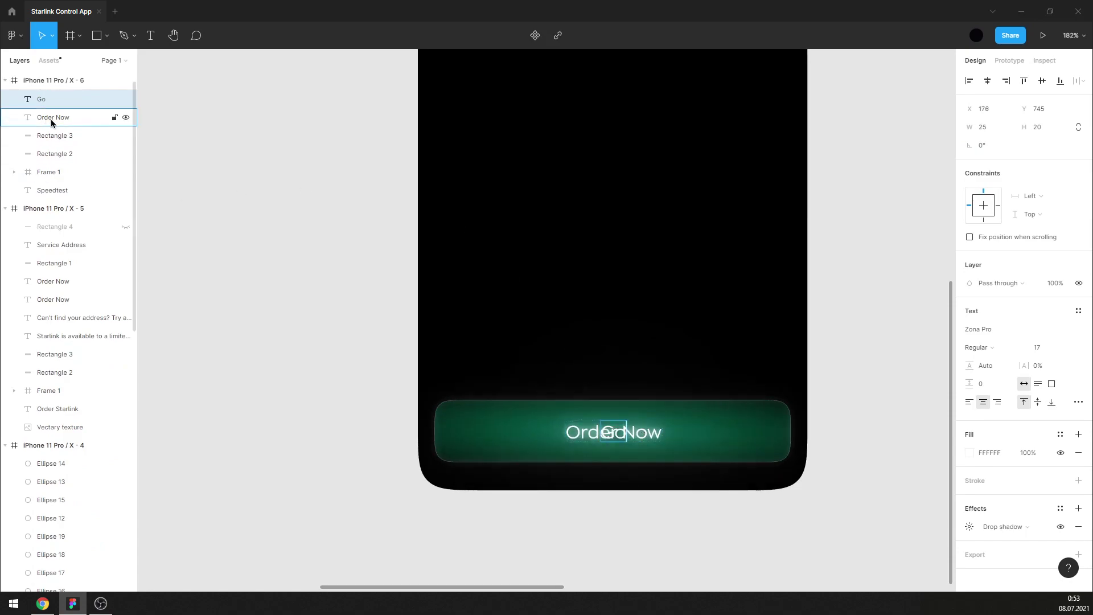
scroll(25, 128, "up", 1)
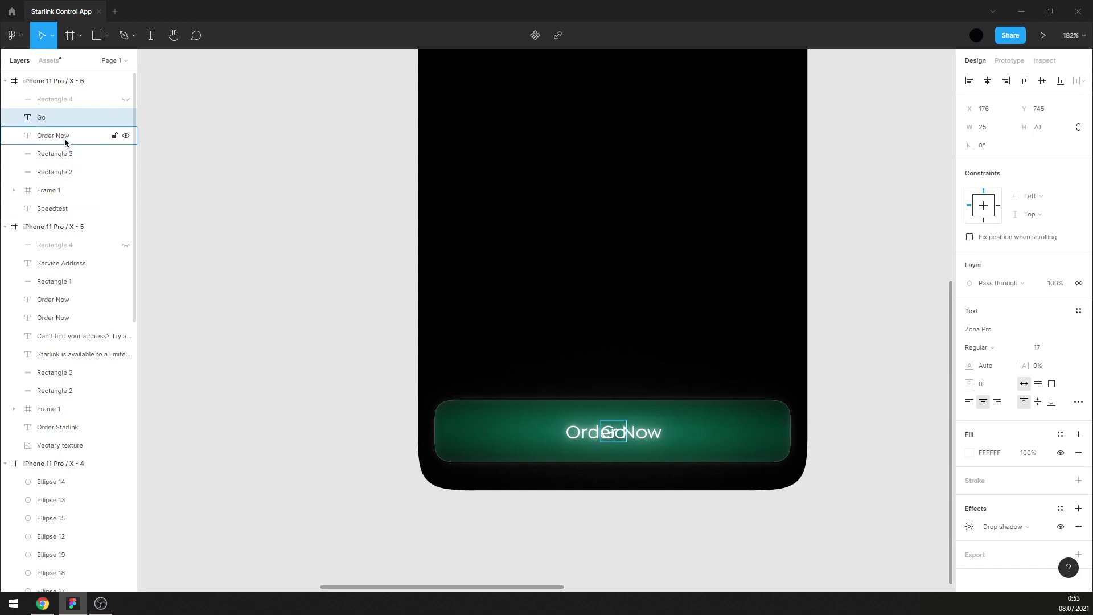
left_click(64, 137)
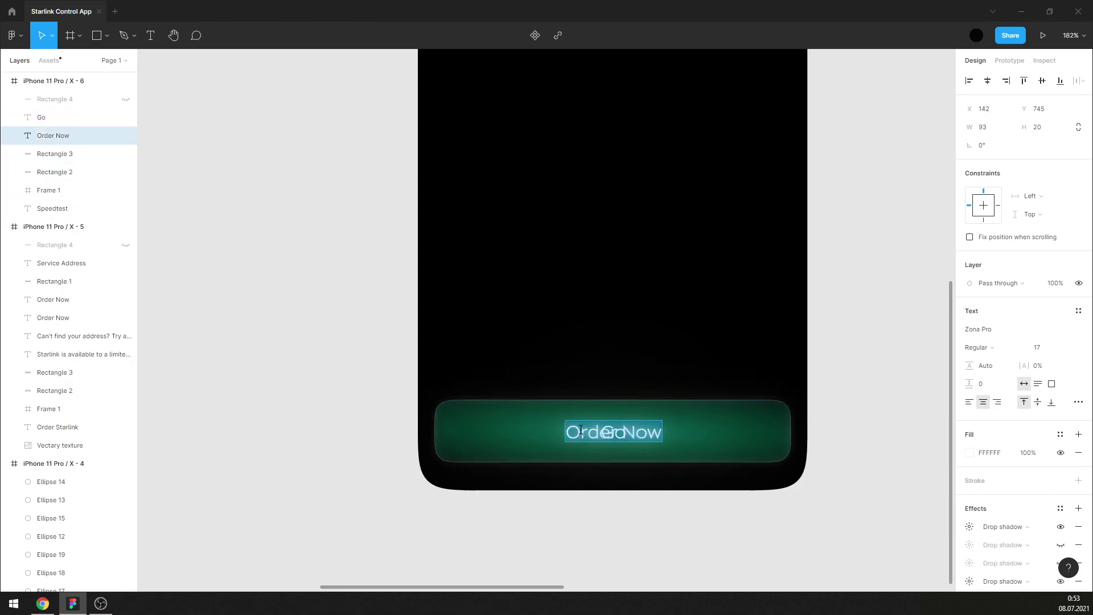
type("Gp")
key("BackSpace")
type("o")
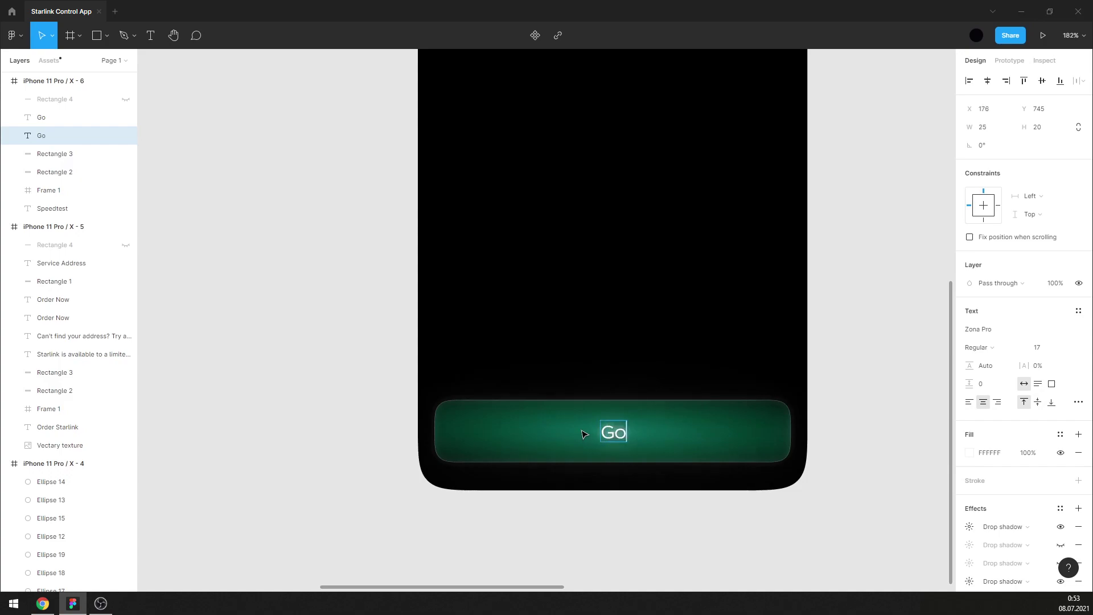
key("Escape")
left_click(864, 362)
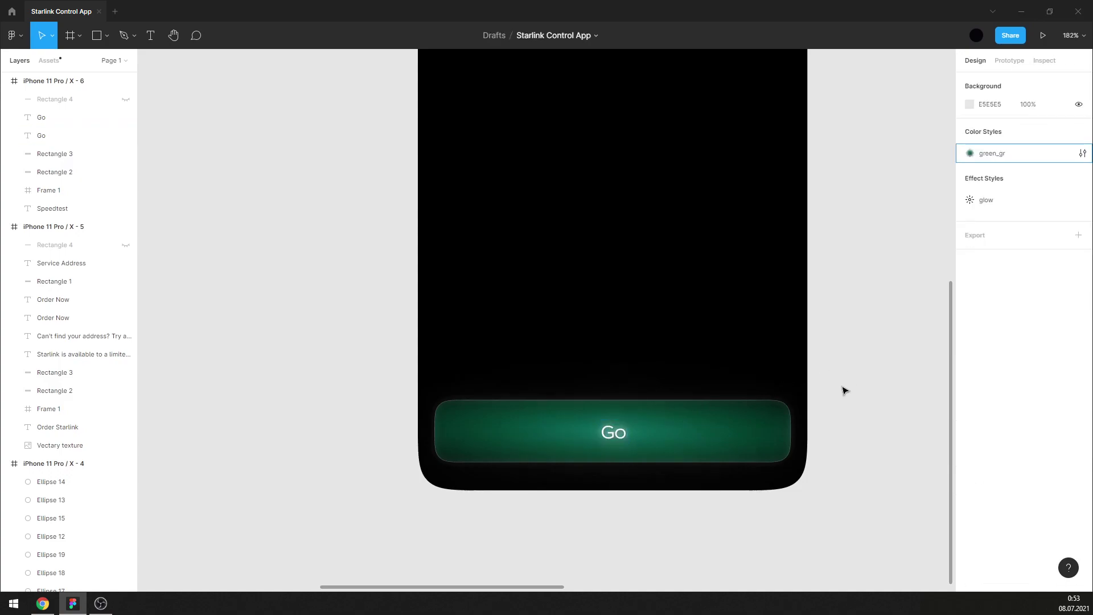
Delete the hidden Rectangle 4 line from the Speedtest screen.
left_click(73, 101)
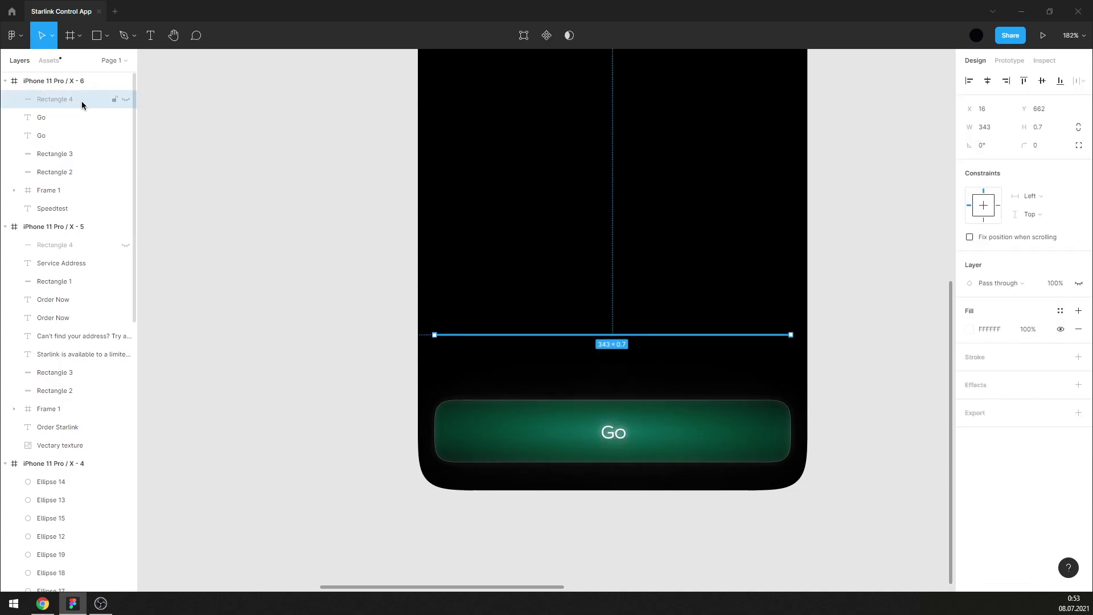
key("Delete")
scroll(529, 424, "down", 3)
scroll(579, 366, "up", 3)
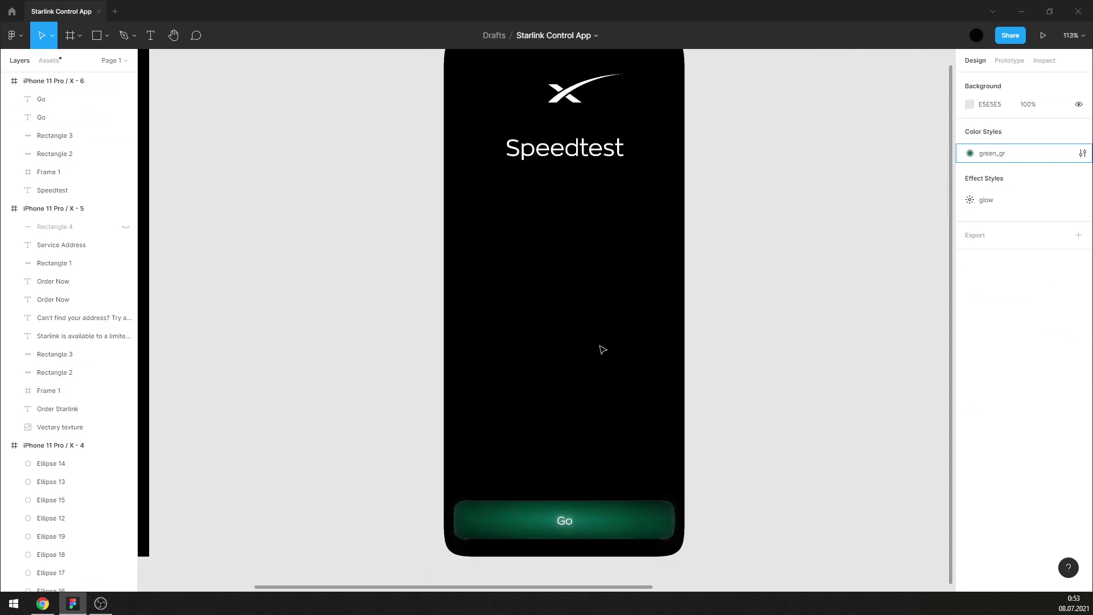
scroll(603, 350, "down", 3)
scroll(614, 288, "down", 2)
scroll(557, 309, "up", 1)
scroll(487, 298, "up", 1)
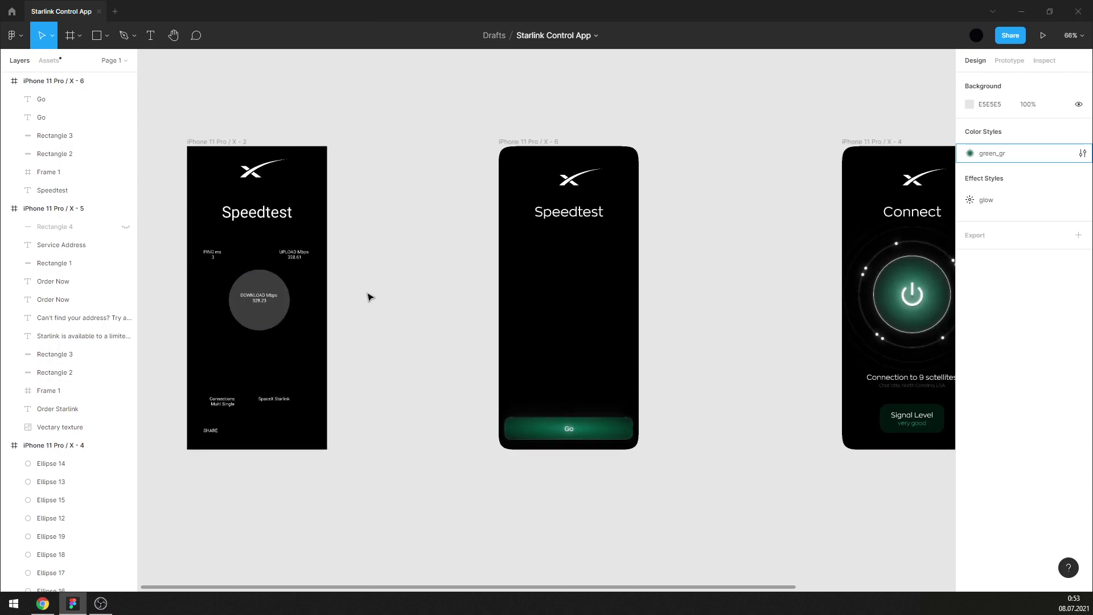
scroll(507, 298, "right", 5)
scroll(853, 287, "up", 1)
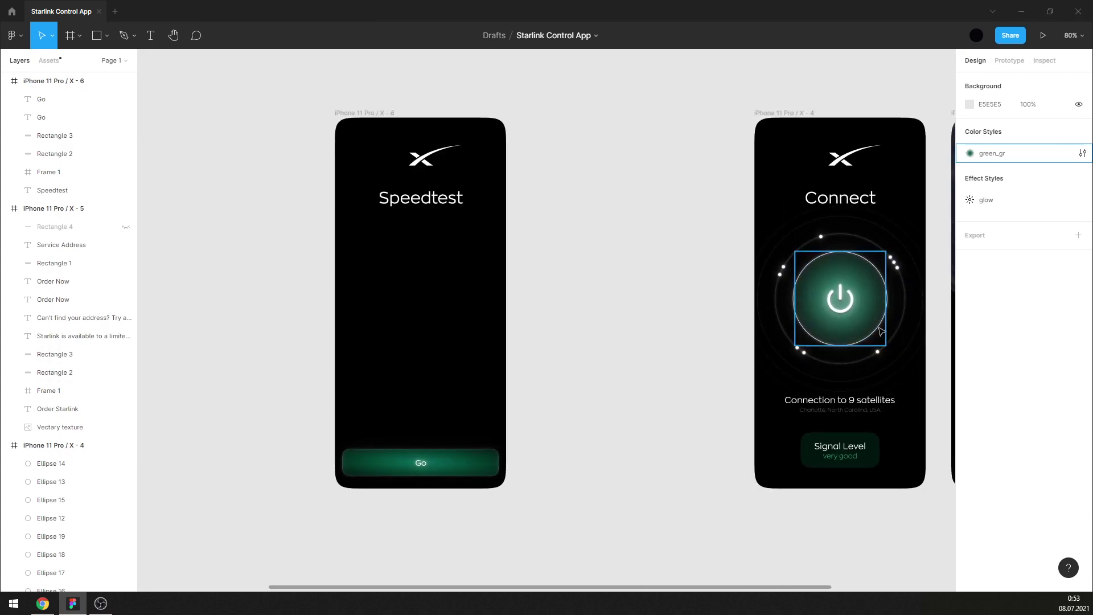
scroll(572, 313, "down", 3)
scroll(228, 296, "up", 1)
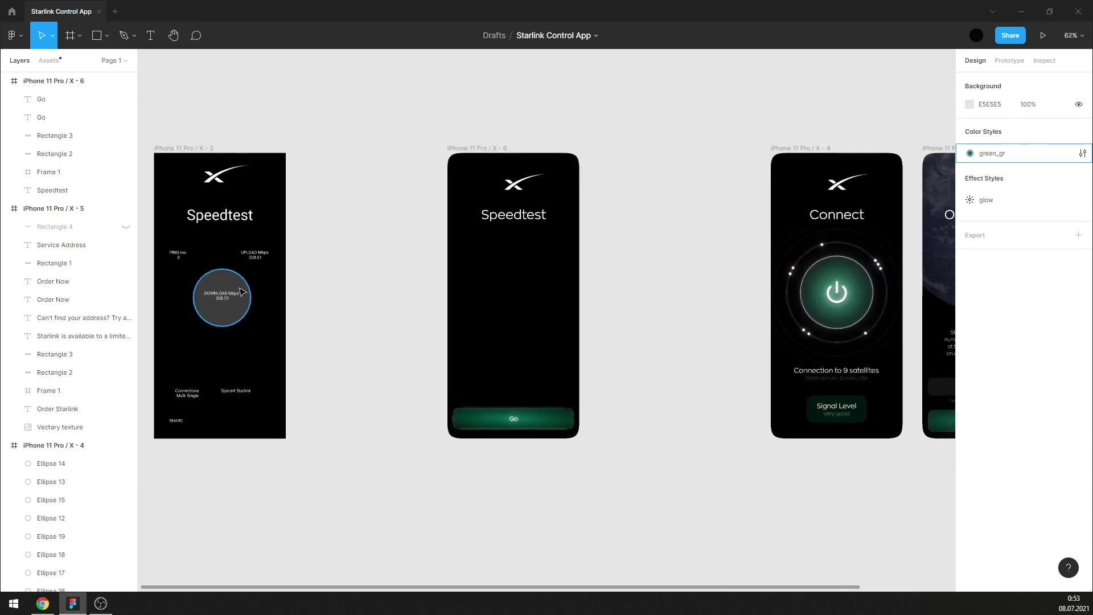
Delete the grey download circle (Ellipse 1) and set the Speedtest text labels to Zona Pro.
left_click(222, 322)
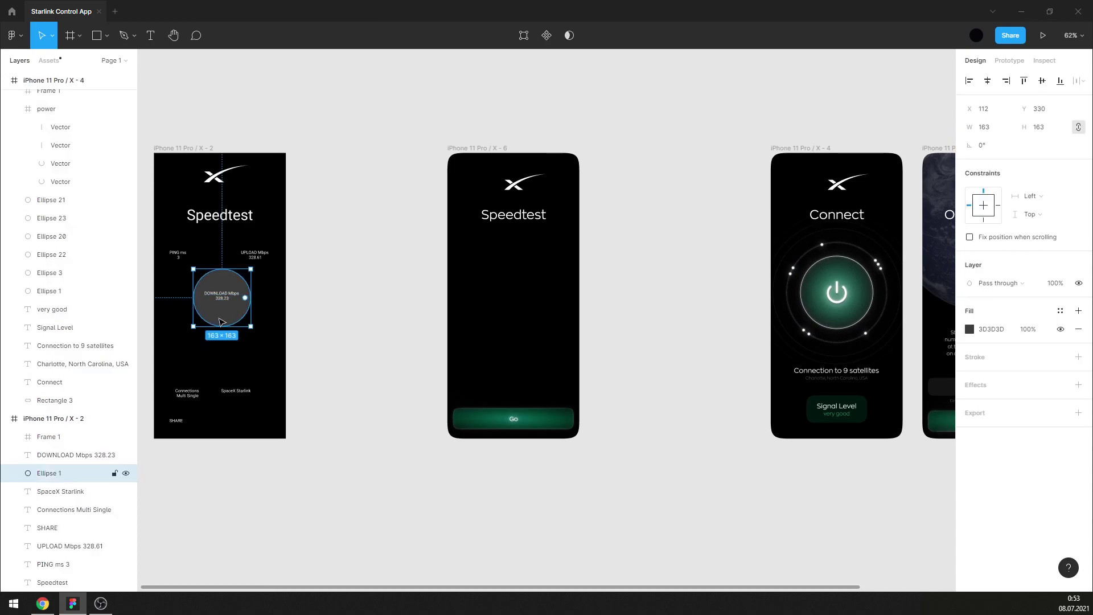
key("Delete")
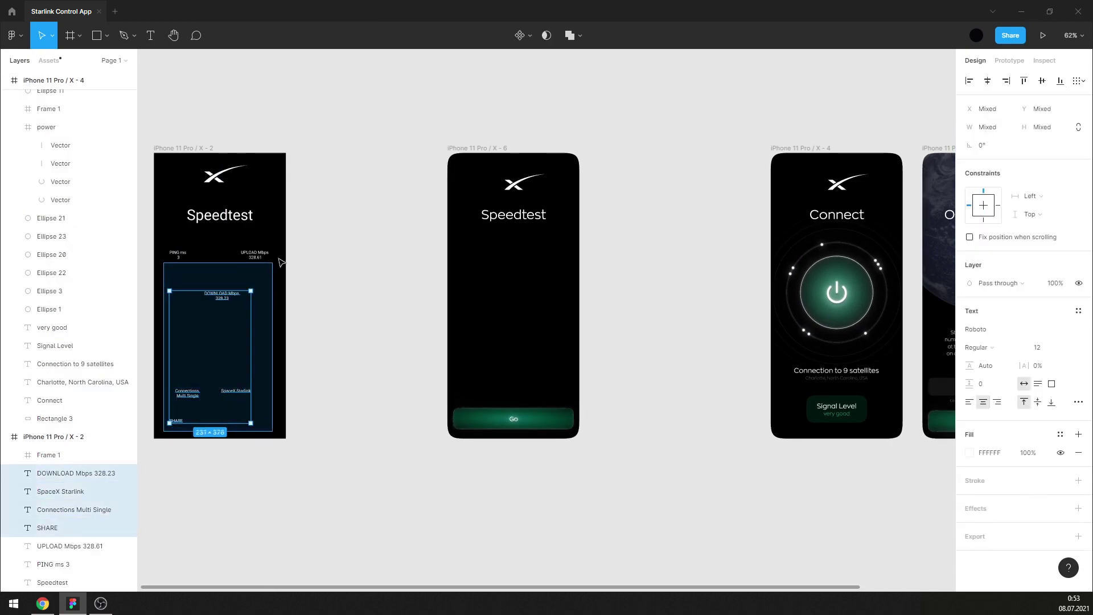
left_click_drag(166, 428, 293, 238)
left_click(997, 329)
type("Zona Pro")
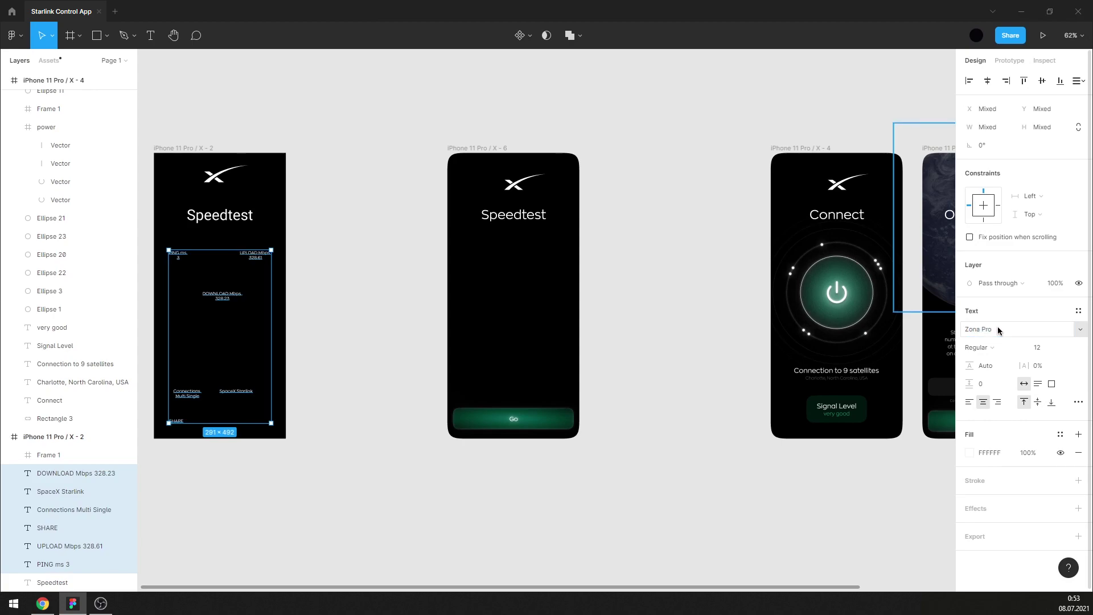
left_click(351, 296)
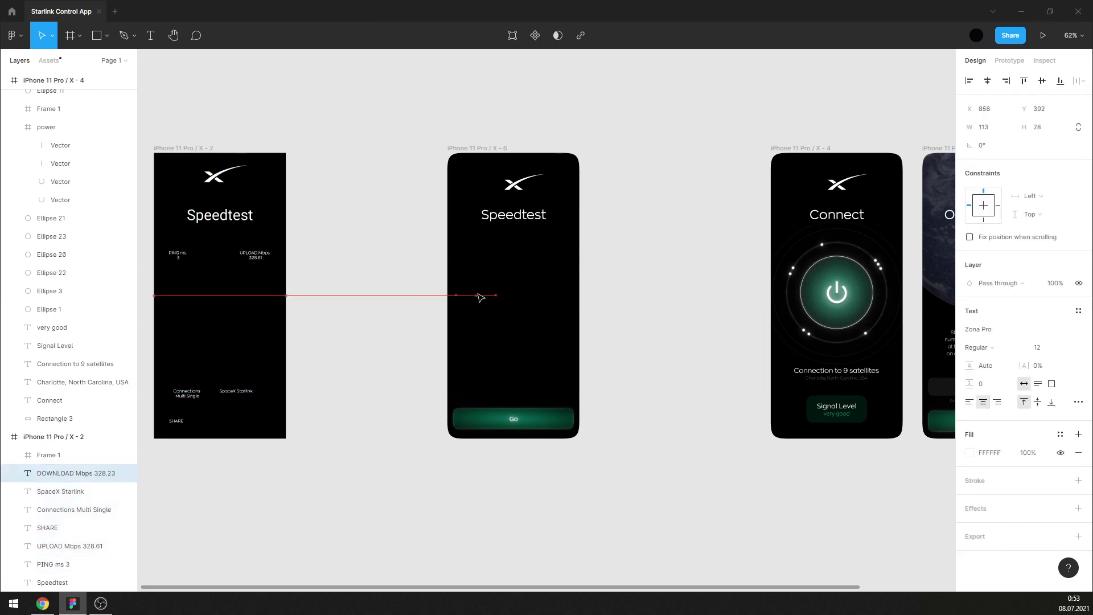
Move the DOWNLOAD 328.23 Mbps reading into frame X-6, keeping Mbps after the number.
left_click_drag(225, 297, 520, 300)
scroll(519, 300, "up", 5)
key("Return")
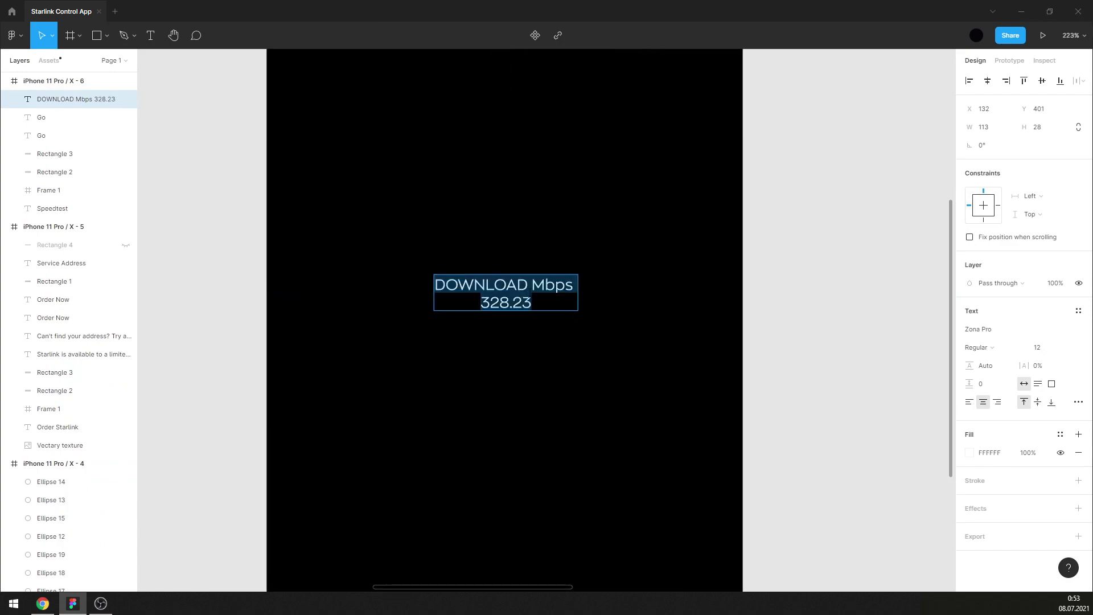
double_click(552, 285)
key("BackSpace")
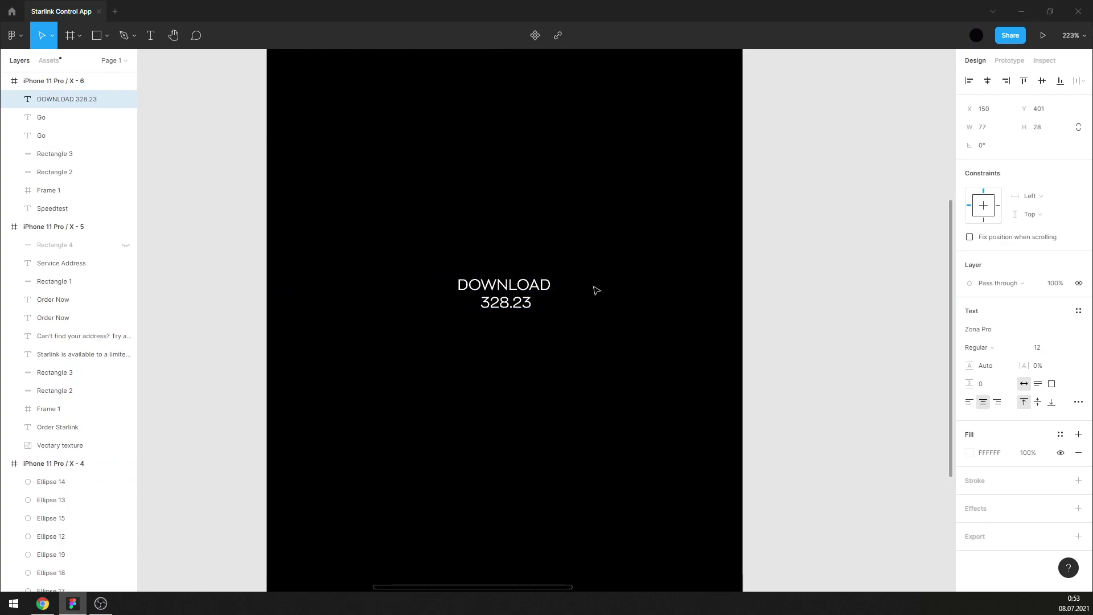
key("ctrl+z")
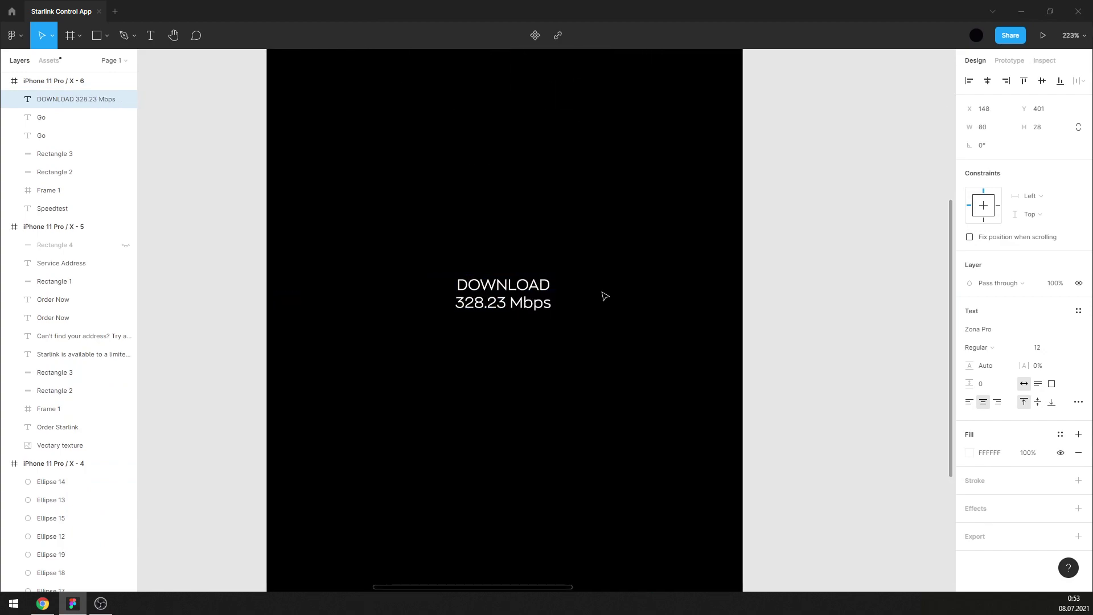
key("Escape")
Re-edit the DOWNLOAD readout's text after the word DOWNLOAD and check its placement.
scroll(589, 323, "down", 5)
left_click(604, 309)
scroll(603, 309, "up", 5)
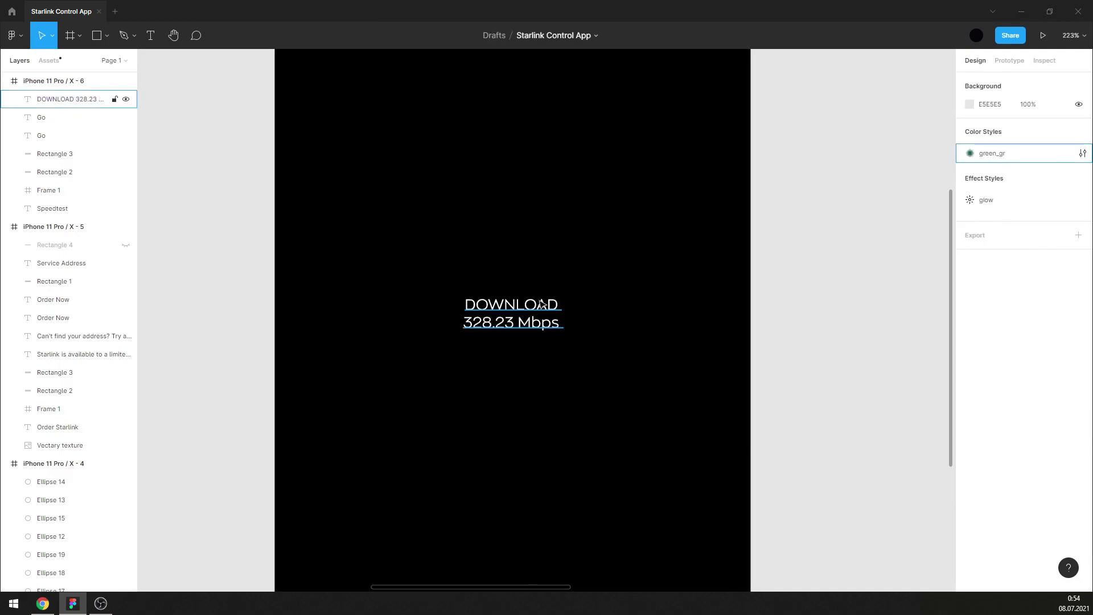
double_click(571, 307)
left_click(572, 307)
key("Escape")
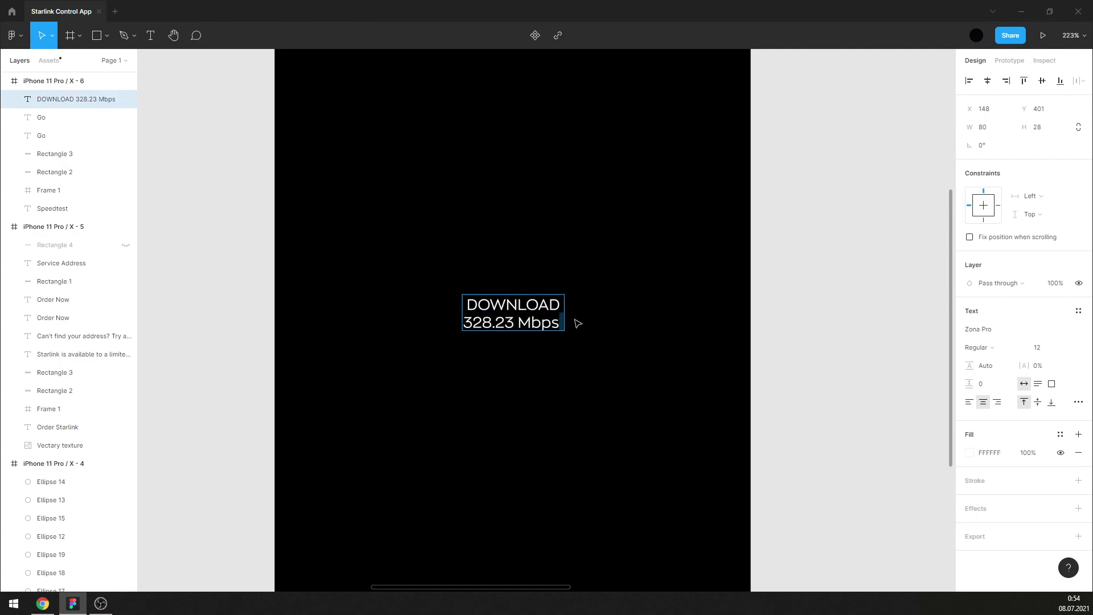
left_click(794, 311)
scroll(616, 362, "down", 5)
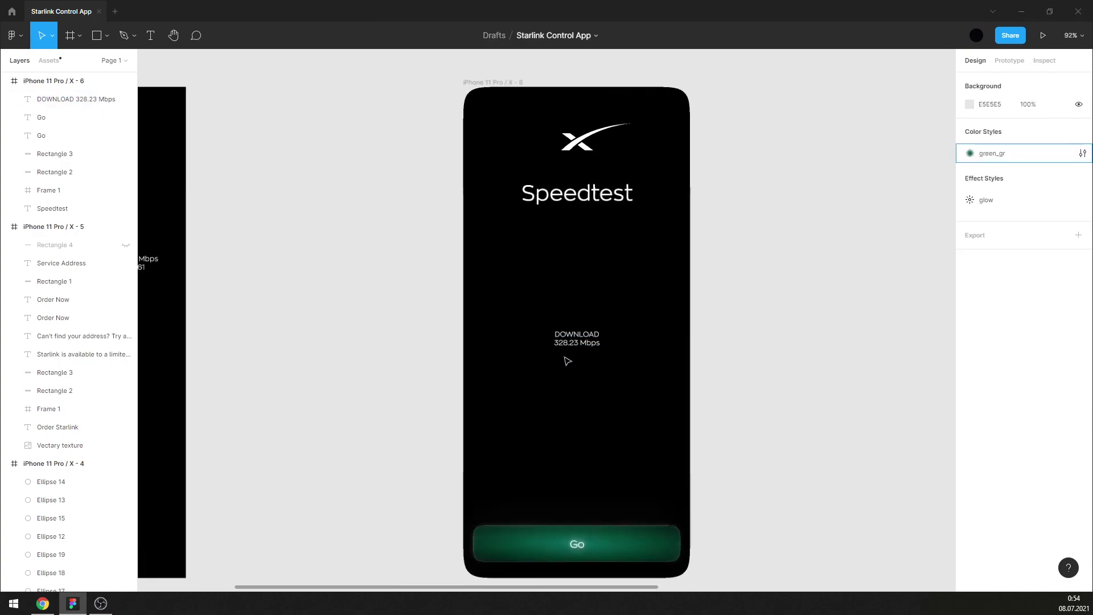
scroll(569, 358, "up", 5)
Copy the Connect screen's power frame and surrounding glowing ellipses.
left_click(604, 360)
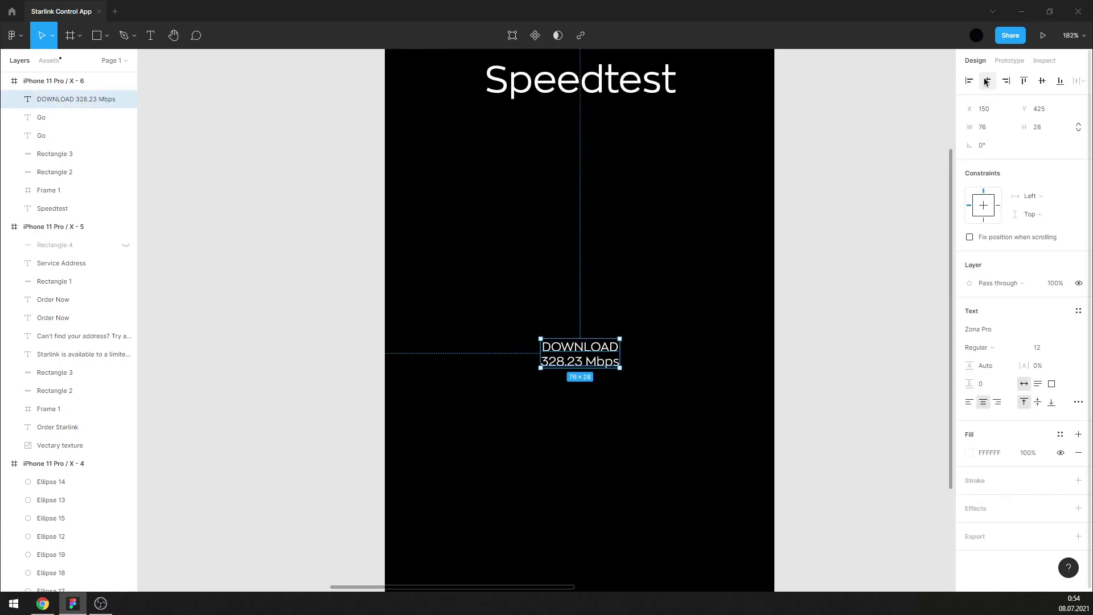
left_click(796, 336)
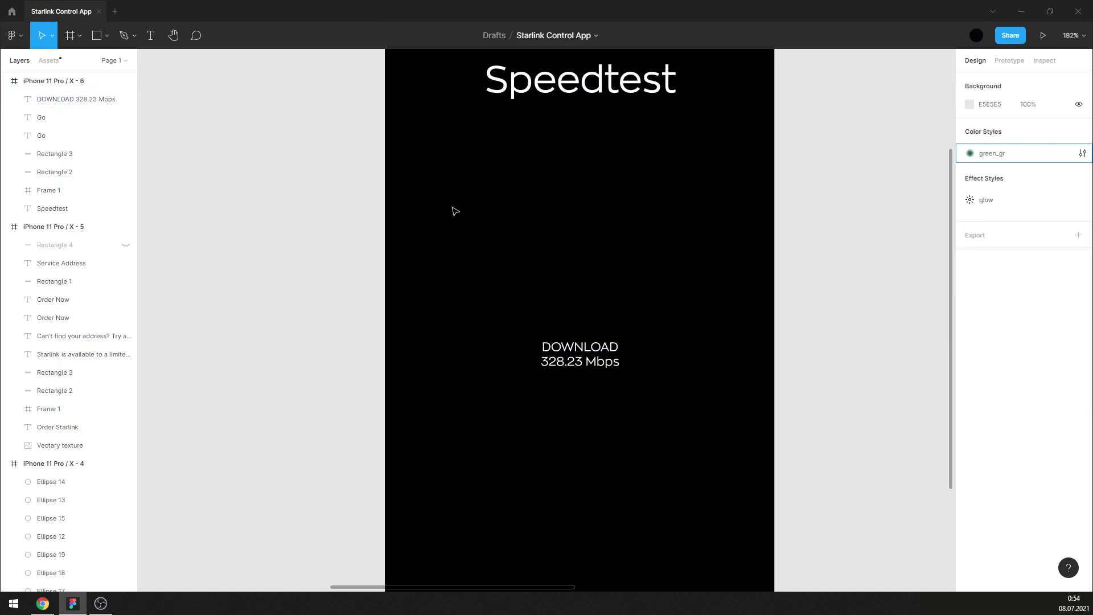
left_click(96, 35)
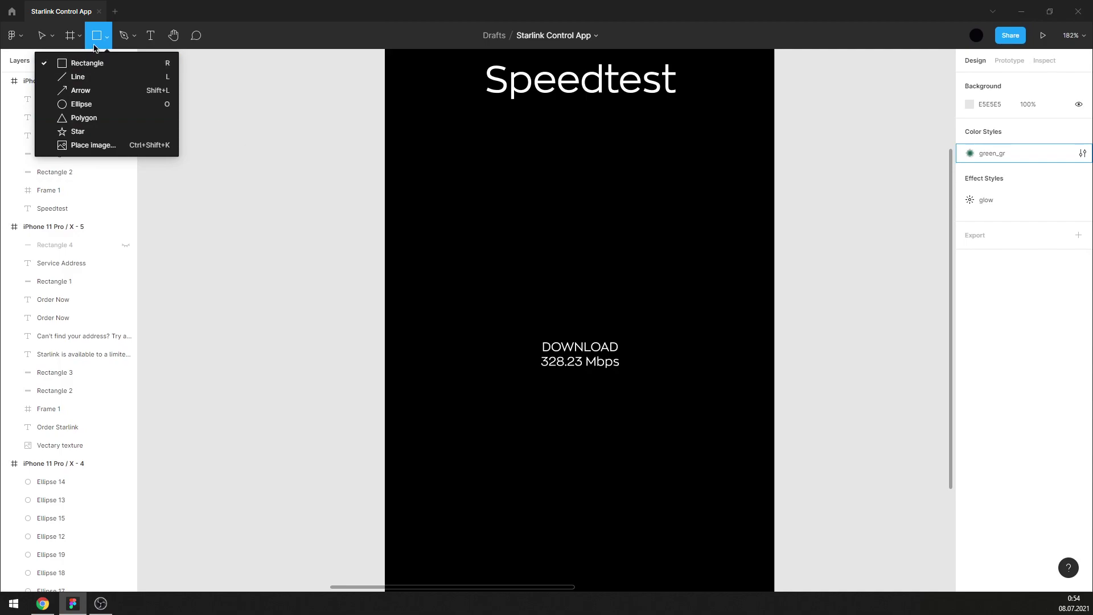
left_click(43, 38)
scroll(681, 288, "down", 5)
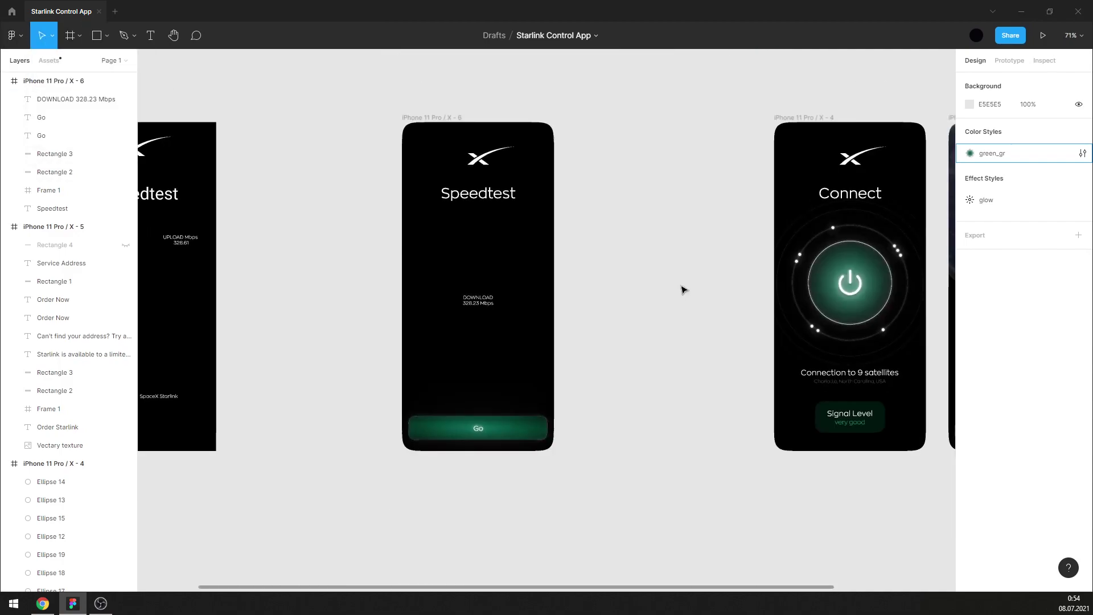
scroll(879, 244, "up", 5)
left_click(850, 215)
left_click_drag(850, 215, 847, 225)
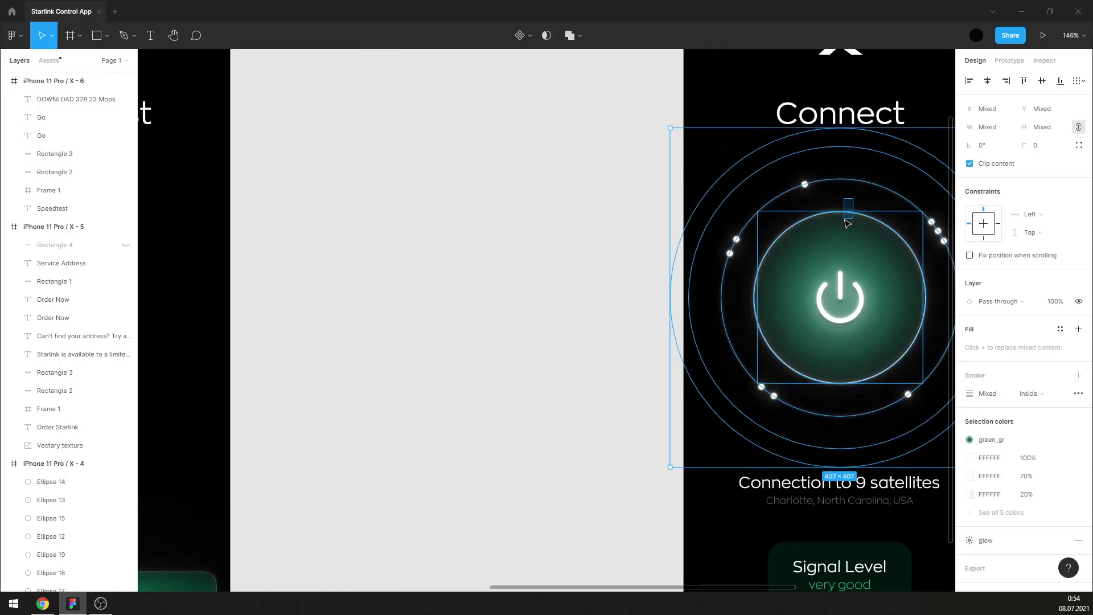
key("ctrl+c")
left_click(664, 256)
Paste the circle group into the Speedtest frame and delete outer rings Ellipse 23, 20 and 3.
scroll(457, 259, "down", 3)
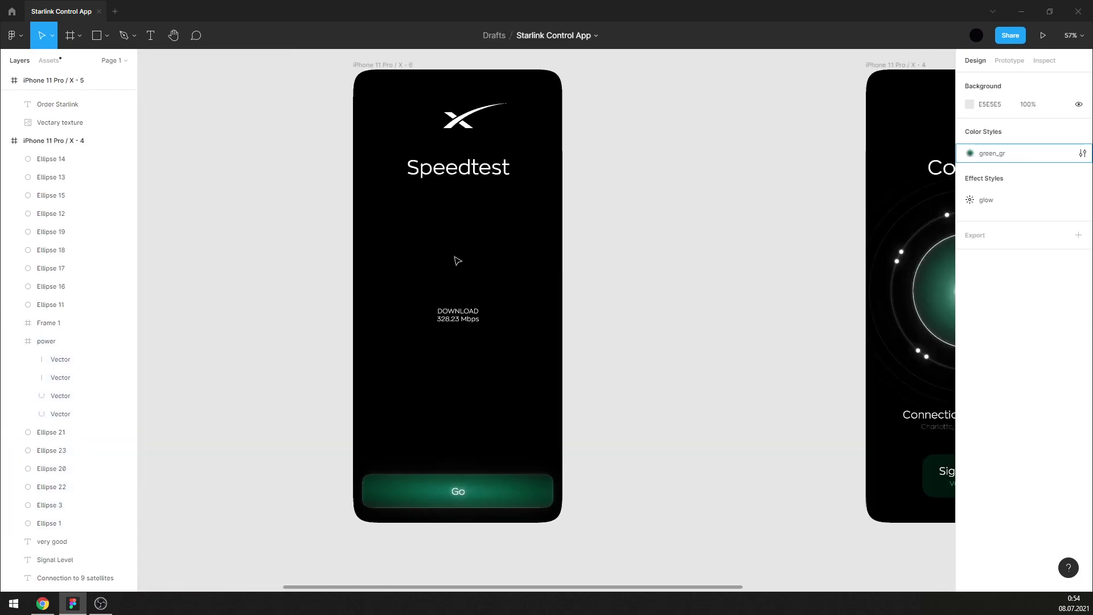
left_click(378, 66)
key("ctrl+v")
scroll(409, 239, "up", 5)
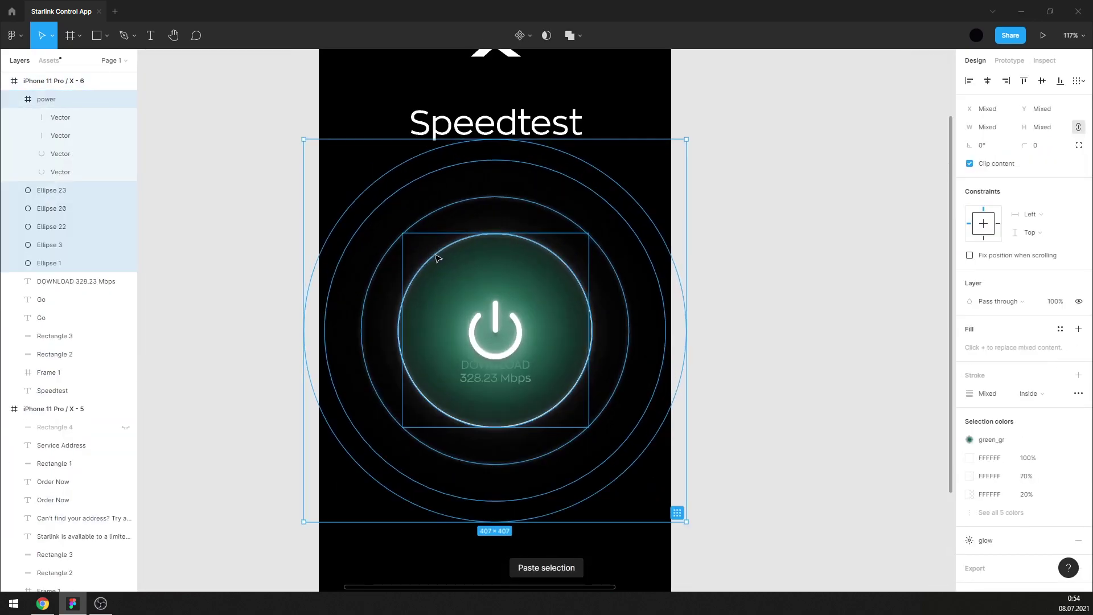
left_click(722, 474)
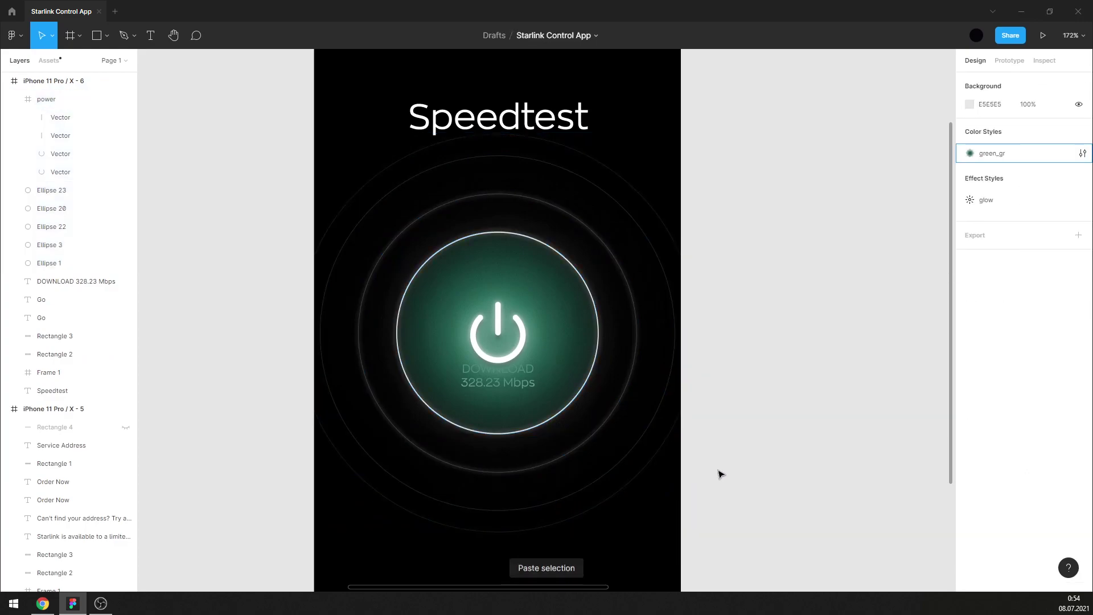
left_click_drag(656, 510, 575, 444)
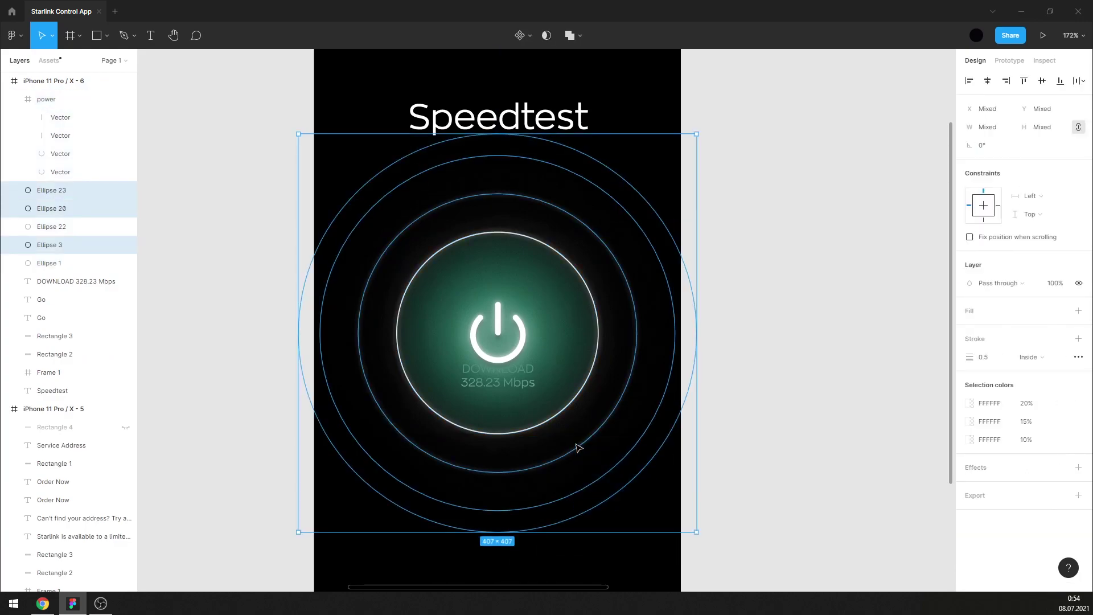
key("Delete")
Delete the pasted power icon frame, leaving only the glowing green circle.
scroll(519, 365, "up", 3)
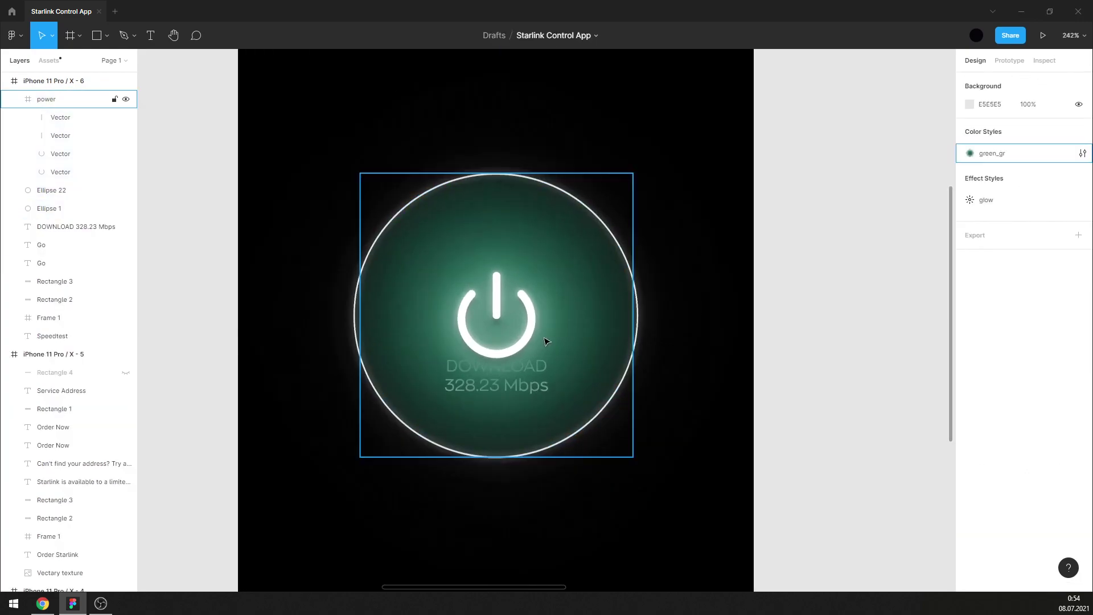
left_click(533, 319)
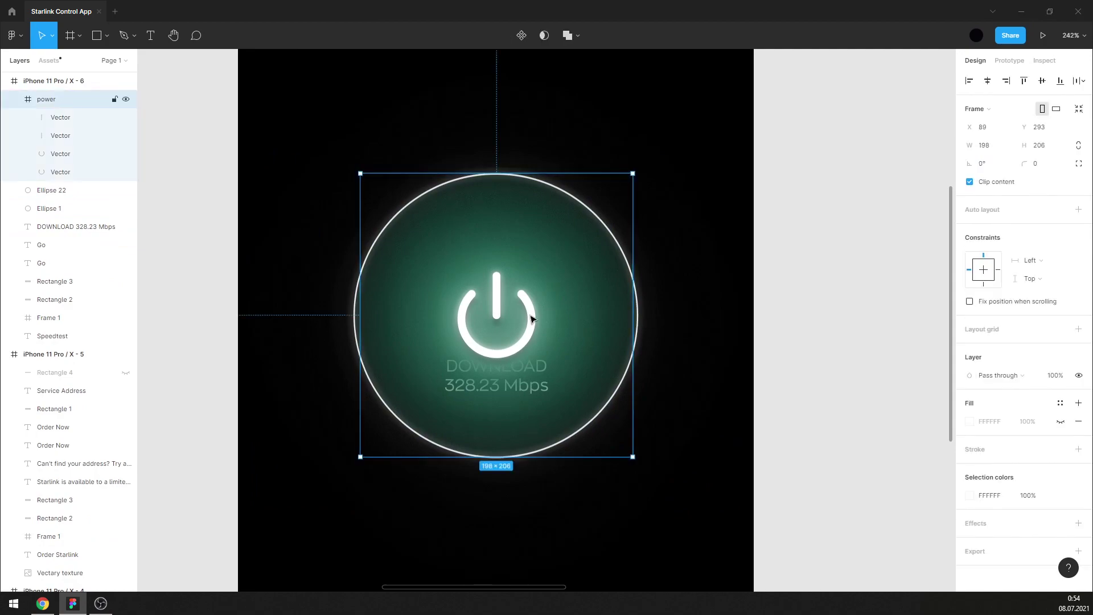
key("Delete")
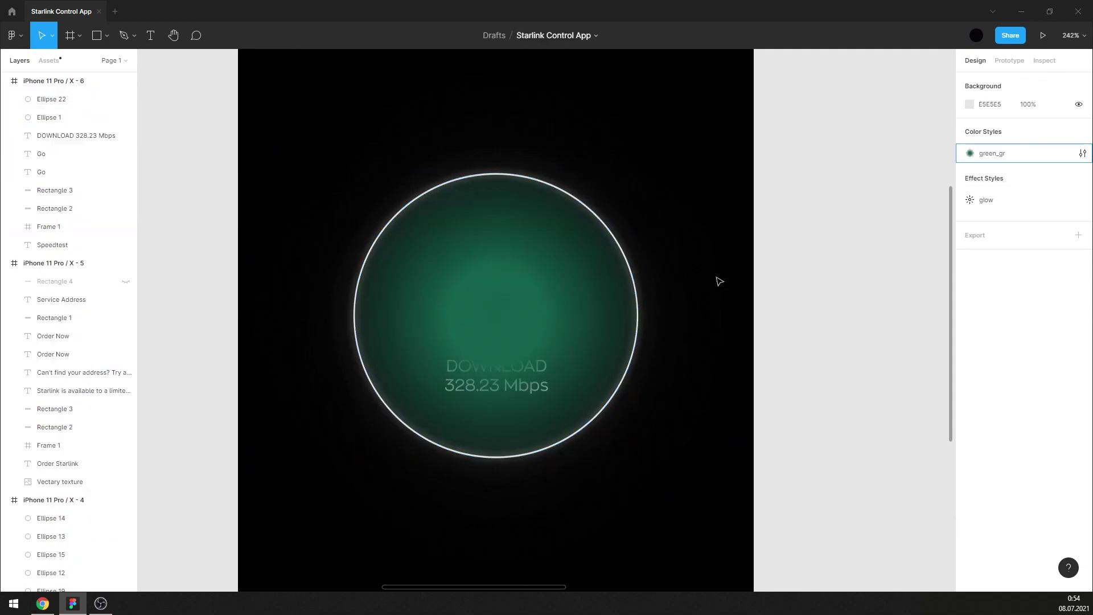
key("ctrl+z")
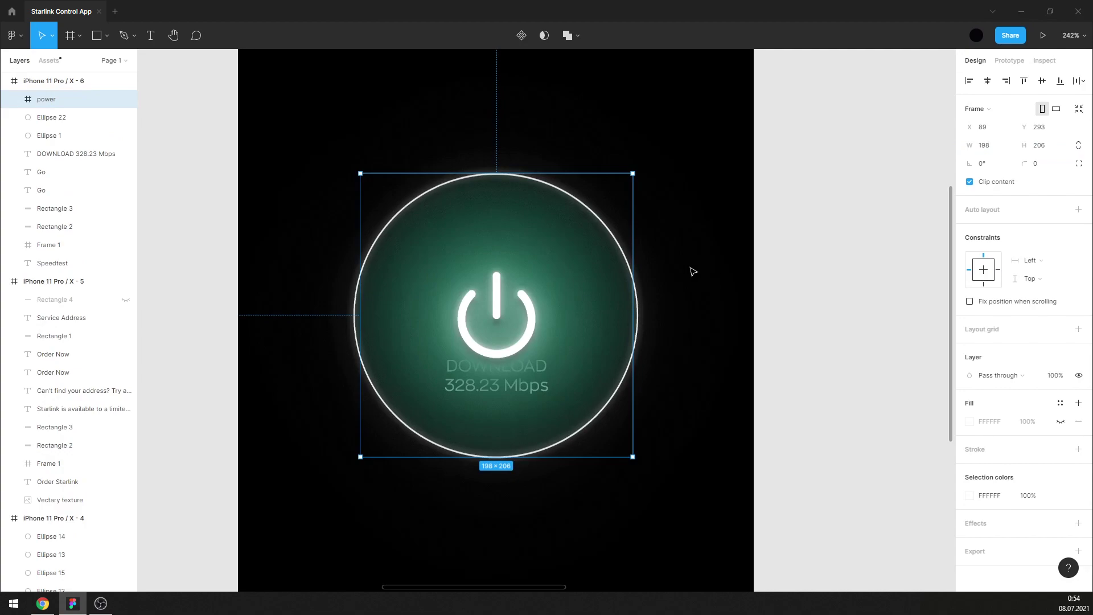
key("Delete")
Sweep Ellipse 1's arc to -50% so green fills only the circle's top half.
left_click(607, 303)
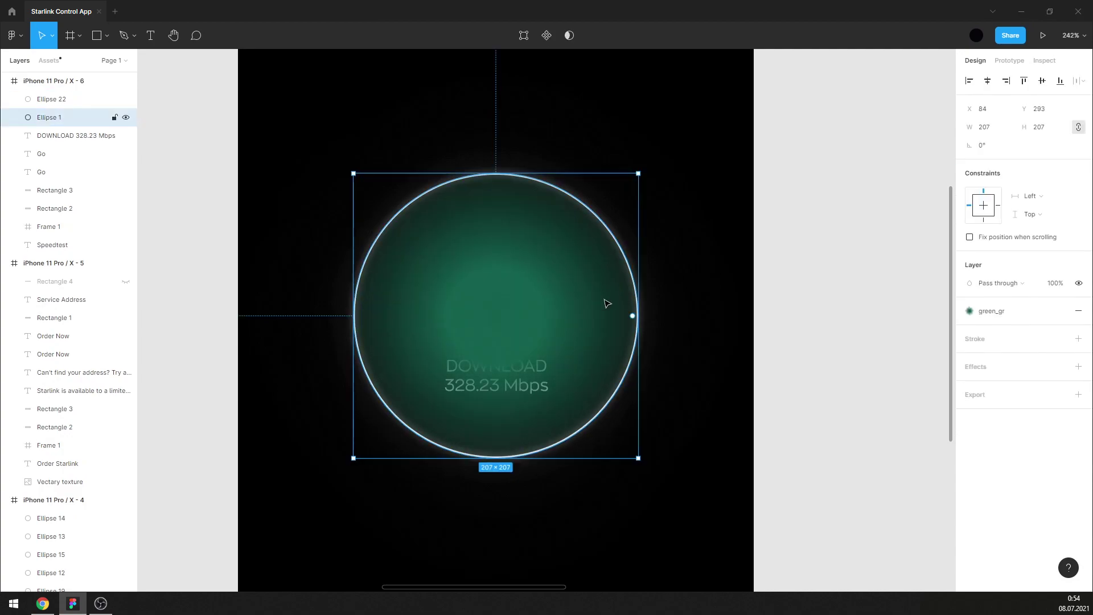
mouse_move(633, 316)
left_mouse_down()
mouse_move(380, 365)
mouse_move(365, 317)
left_mouse_up()
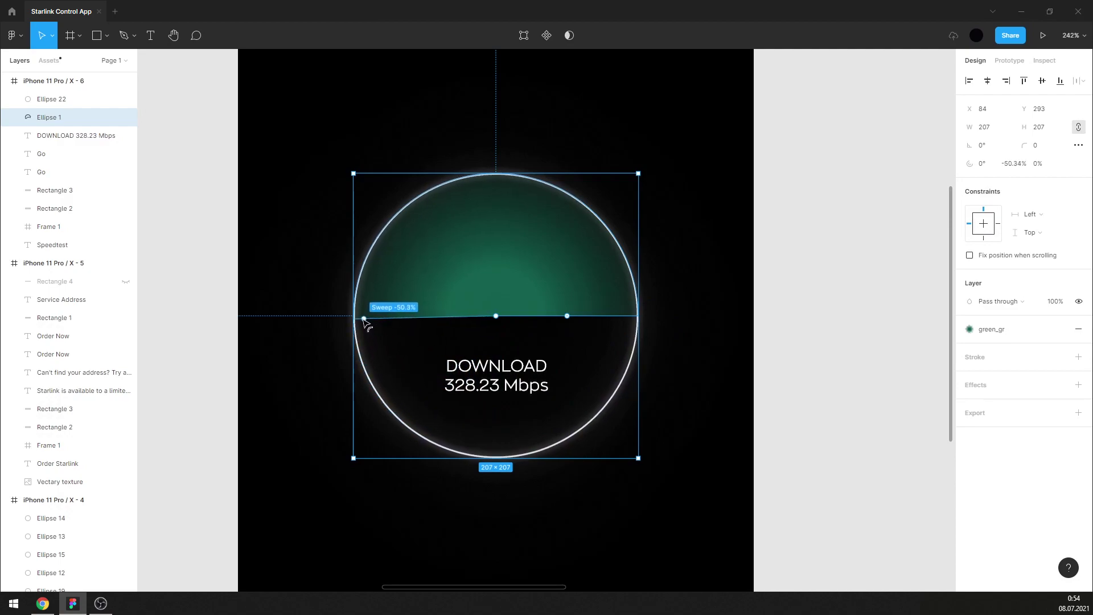
left_click(695, 296)
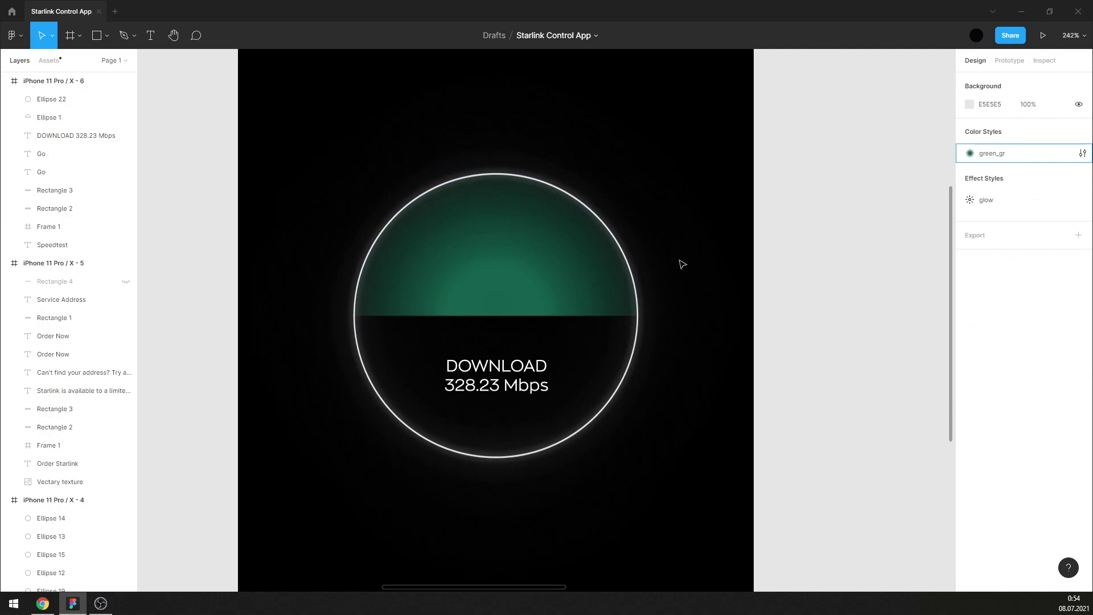
left_click_drag(652, 216, 545, 273)
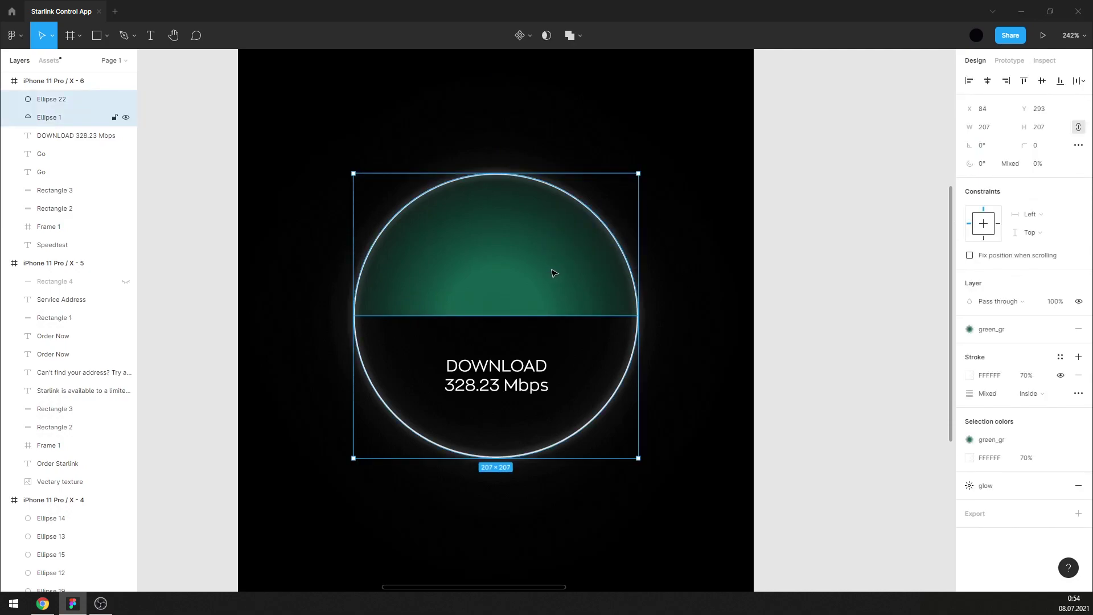
left_click(527, 372)
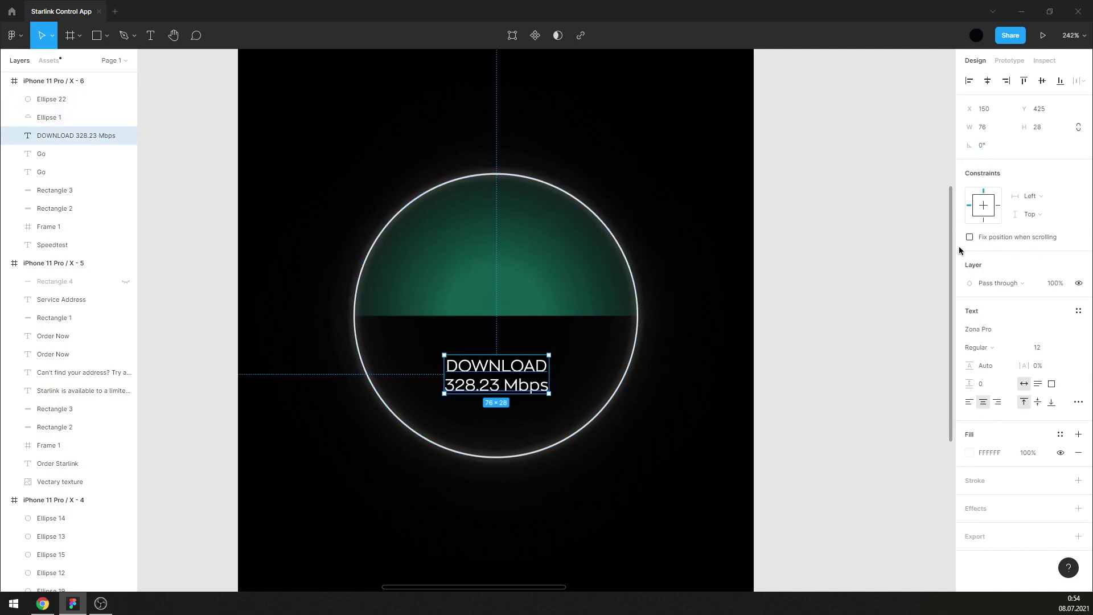
Make the readout text block size 16 SemiBold.
left_click(1049, 348)
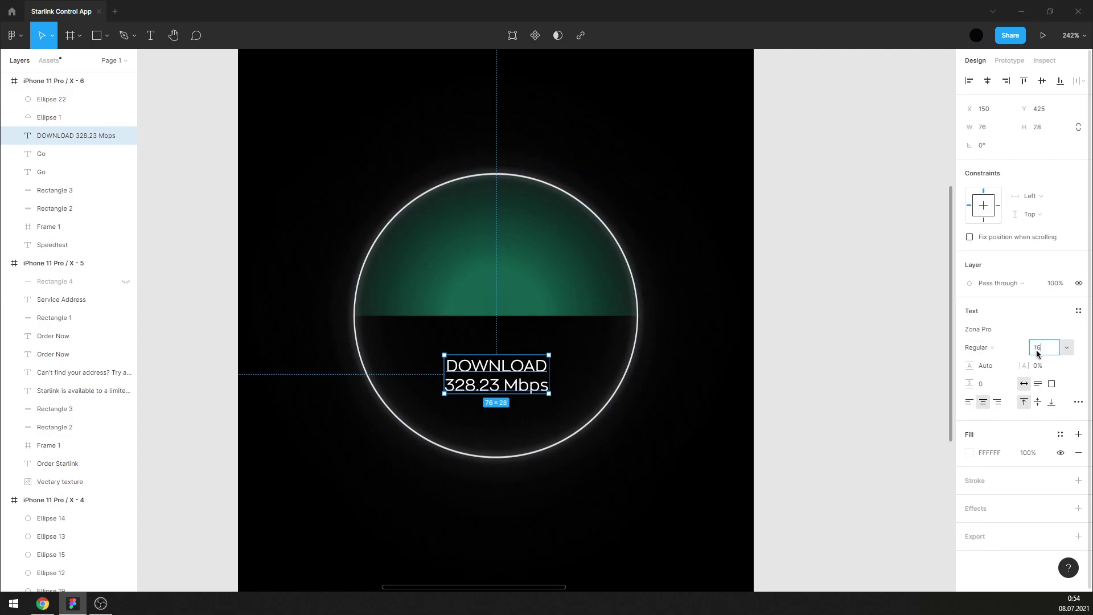
key("Return")
left_click(978, 347)
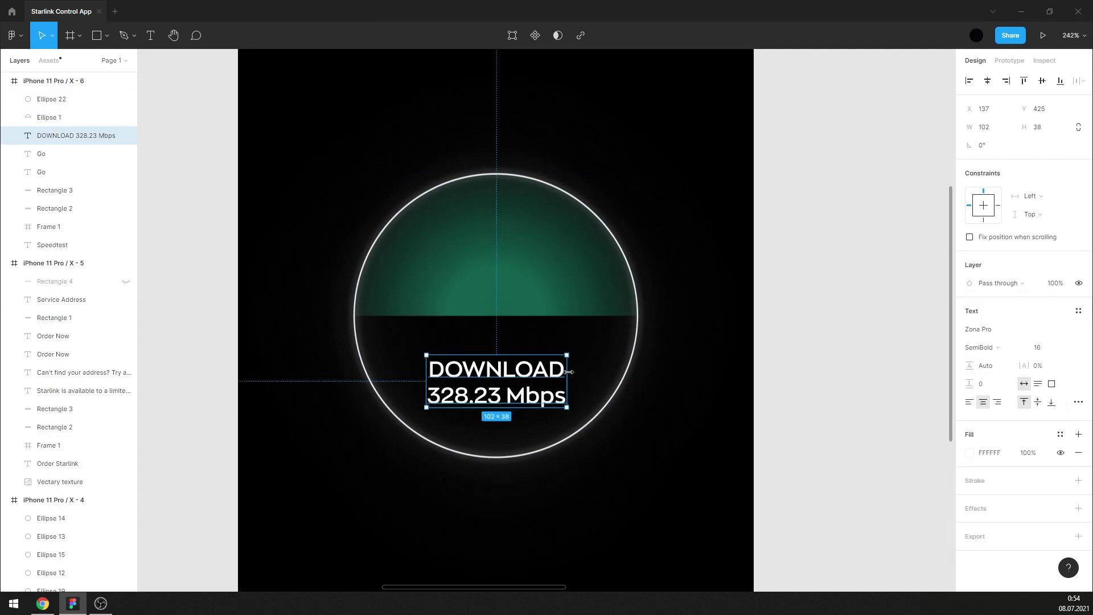
Give the DOWNLOAD label Regular weight, size 12 and 3% letter spacing.
double_click(521, 371)
left_click_drag(431, 369, 562, 372)
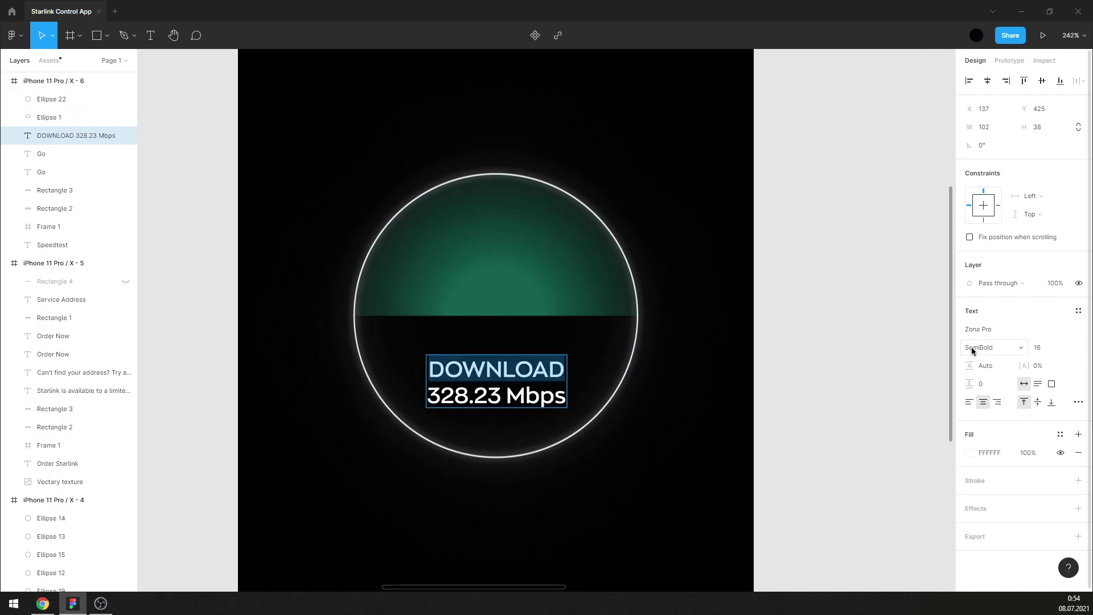
type("3")
key("Return")
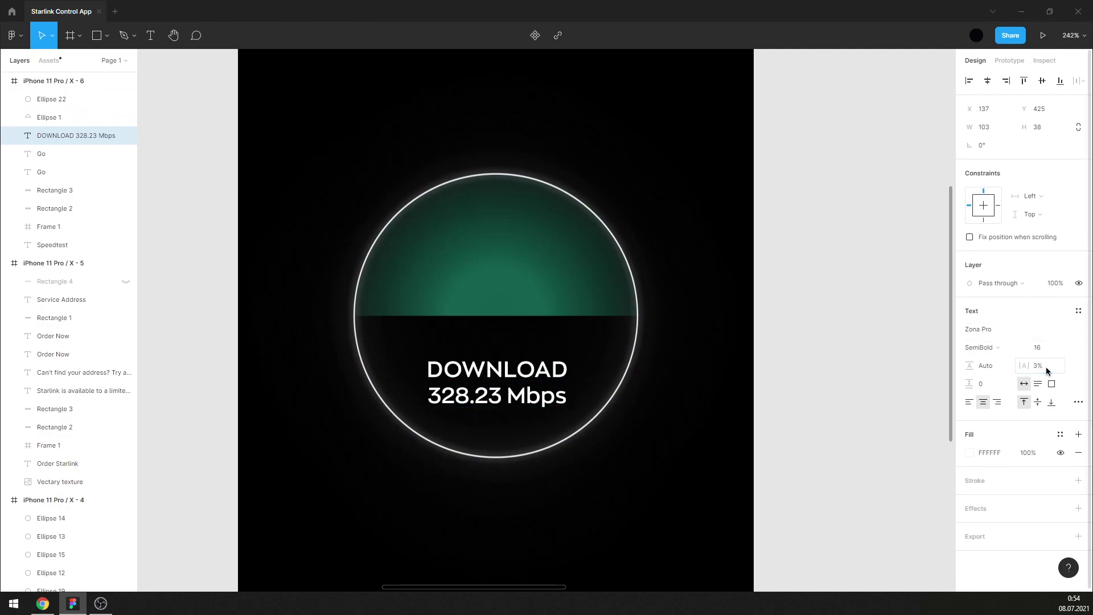
left_click(1004, 354)
left_click(1000, 332)
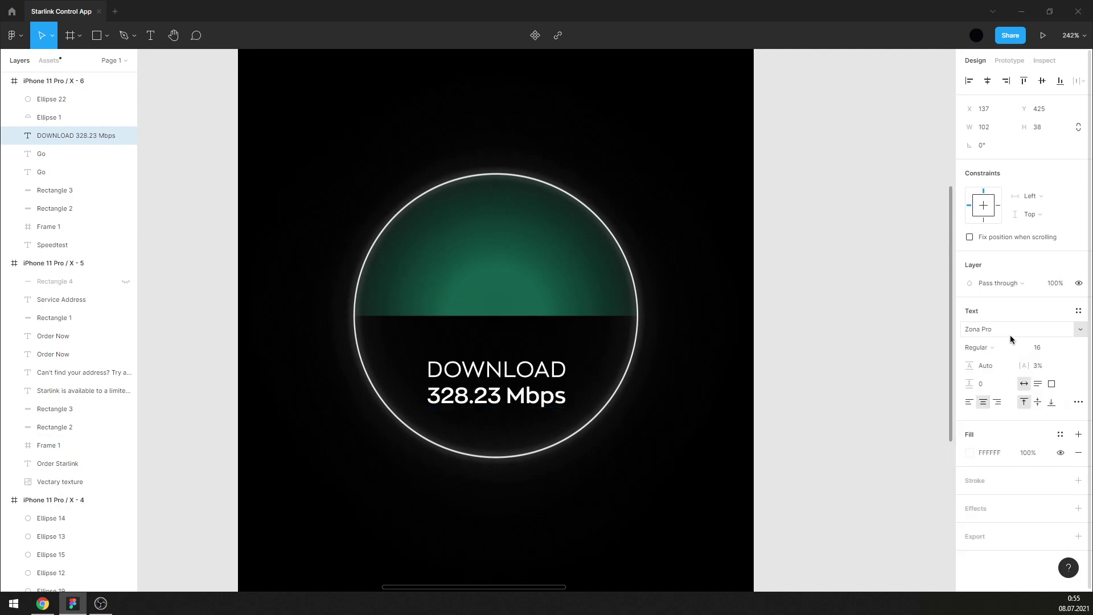
left_click(1043, 349)
type("1")
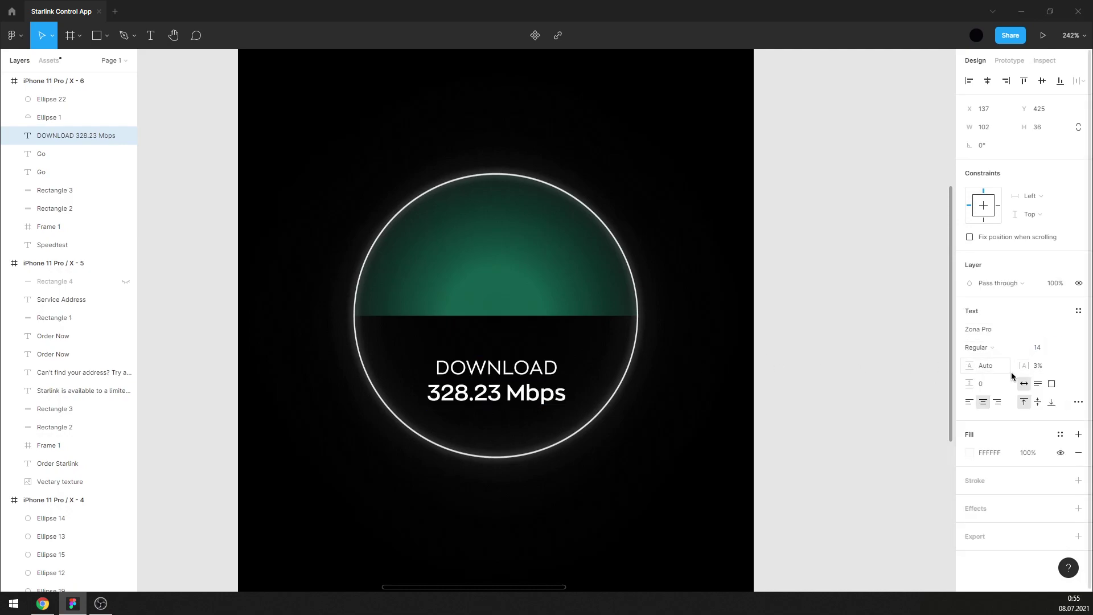
type("4")
key("Return")
type("12")
key("Return")
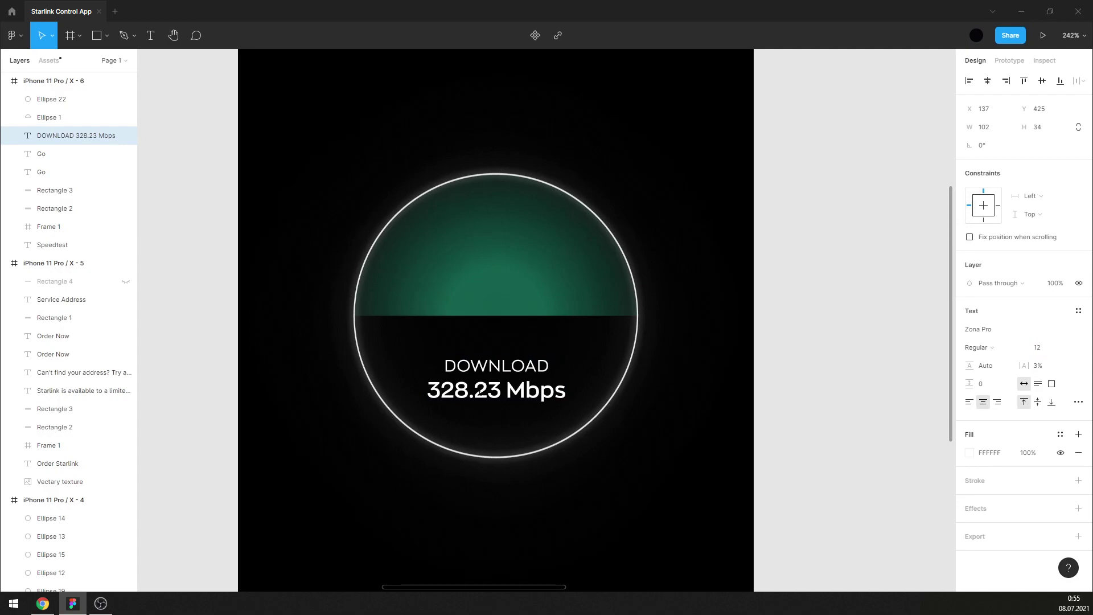
Enlarge the 328.23 Mbps line to size 18.
left_click_drag(428, 393, 567, 393)
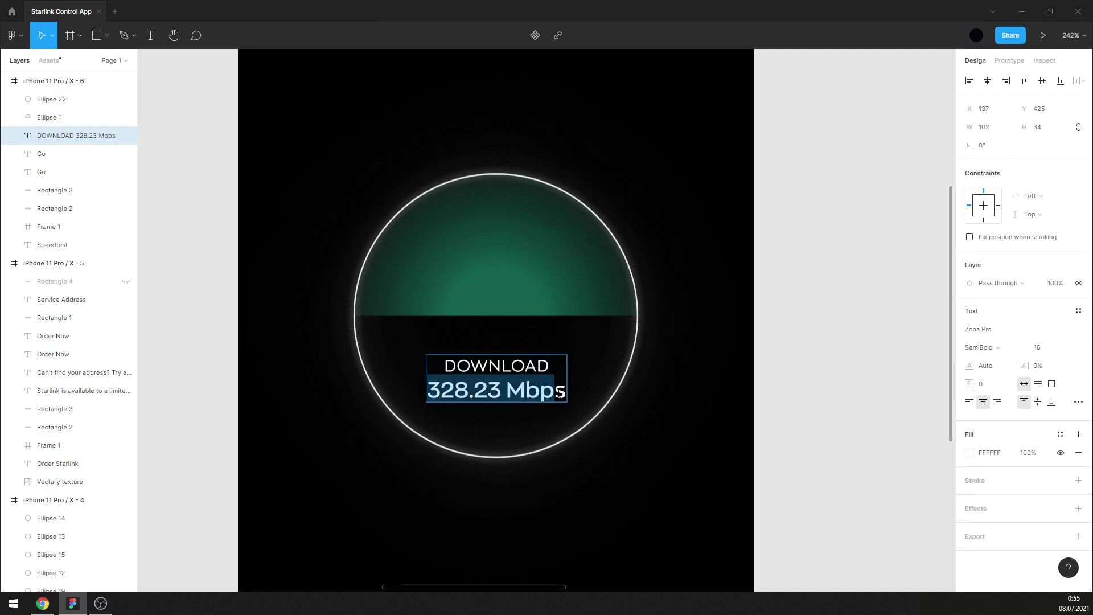
left_click(1043, 349)
type("18")
key("Return")
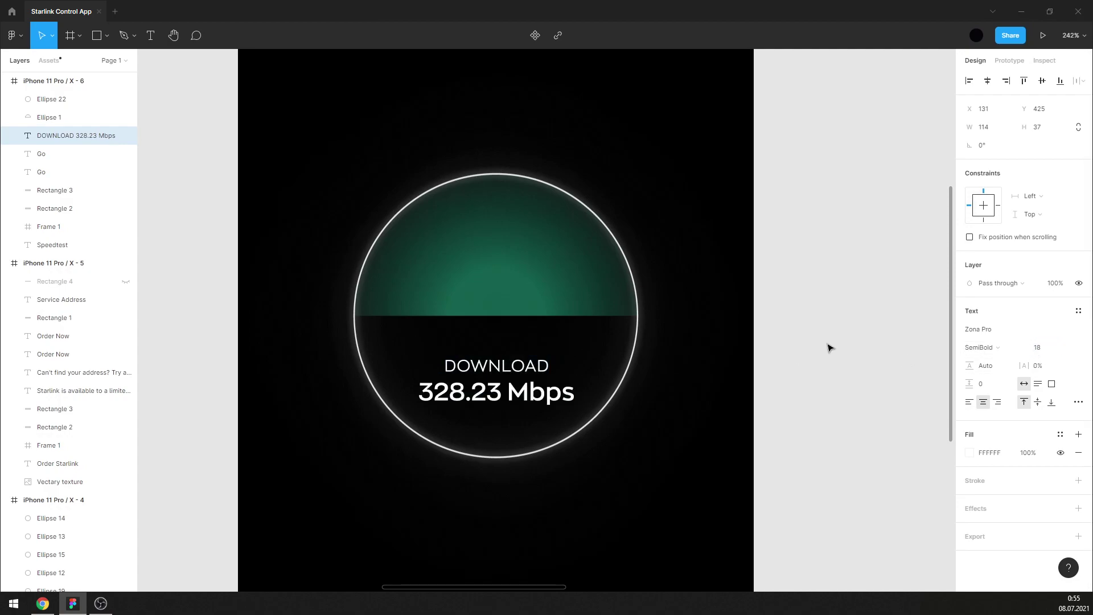
Nudge the text block up two steps and hollow Ellipse 1 into a ~57% gauge arc.
key("Escape")
key("Up")
key("Up")
key("Up")
key("Up")
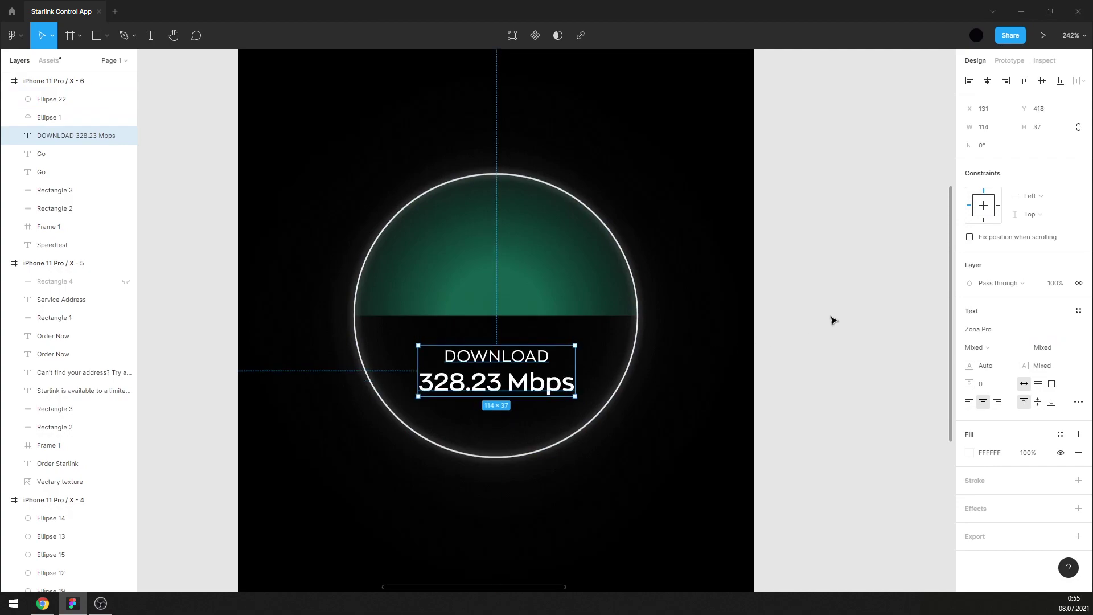
key("Up")
key("Up")
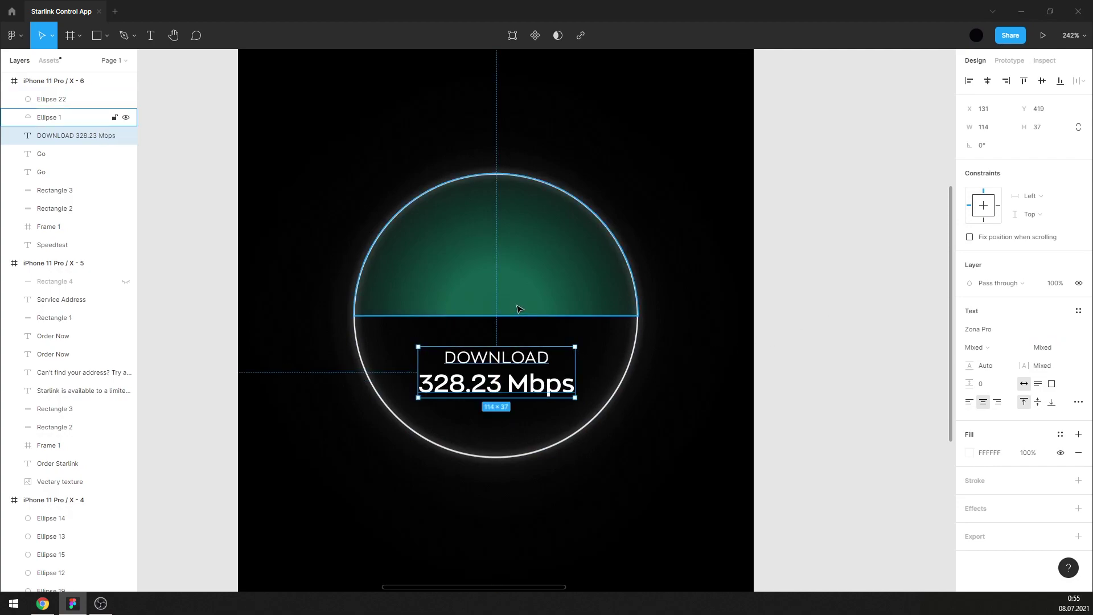
left_click(516, 309)
left_click_drag(497, 314, 492, 235)
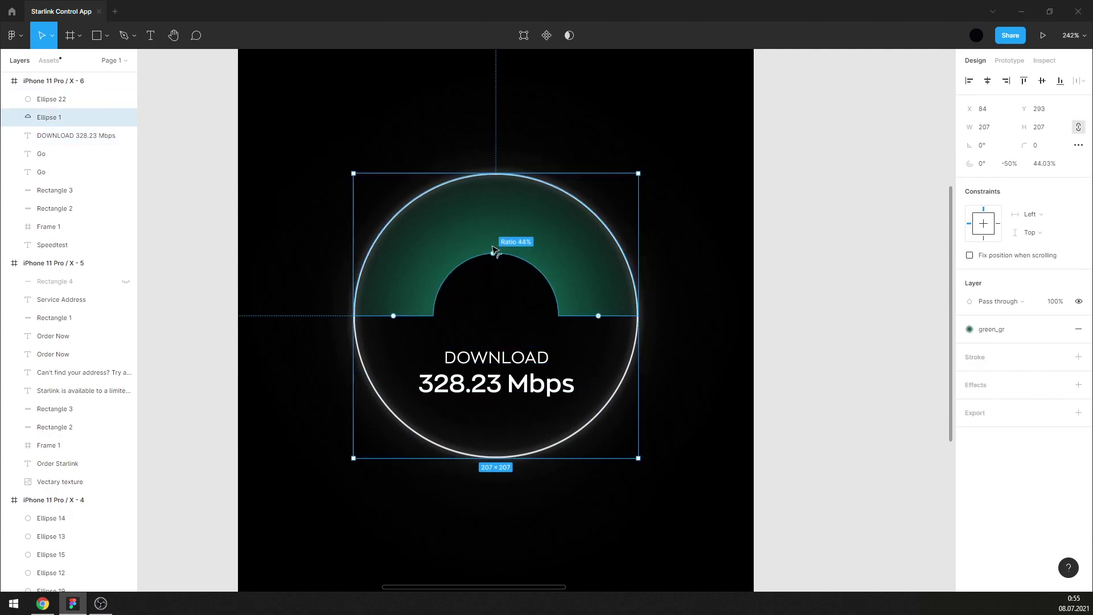
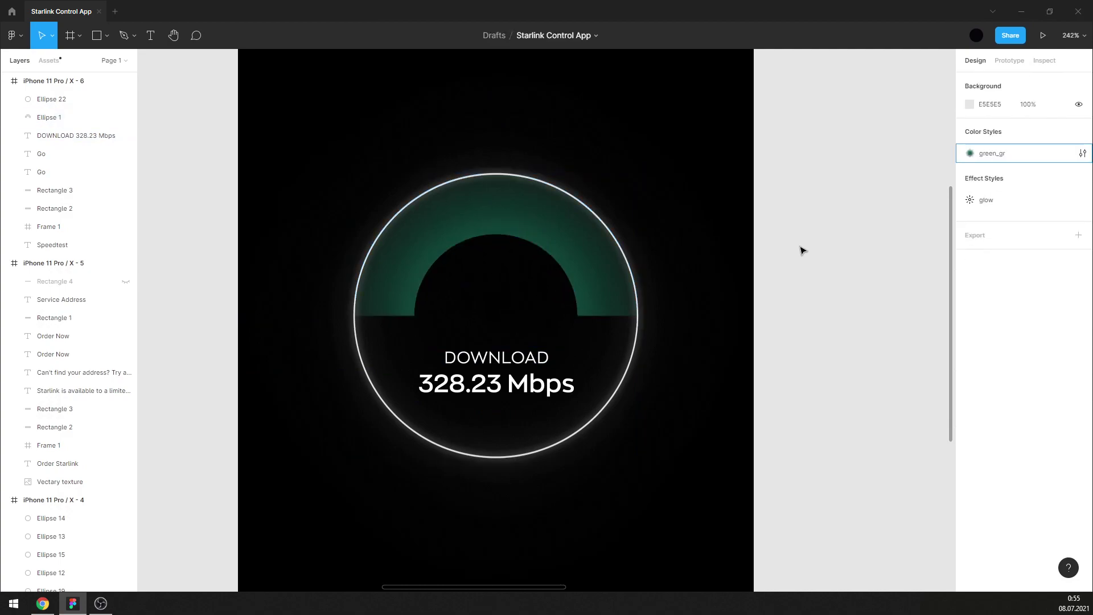
Draw a 24×109 bar right of the gauge with a corner radius of 13.
left_click(97, 36)
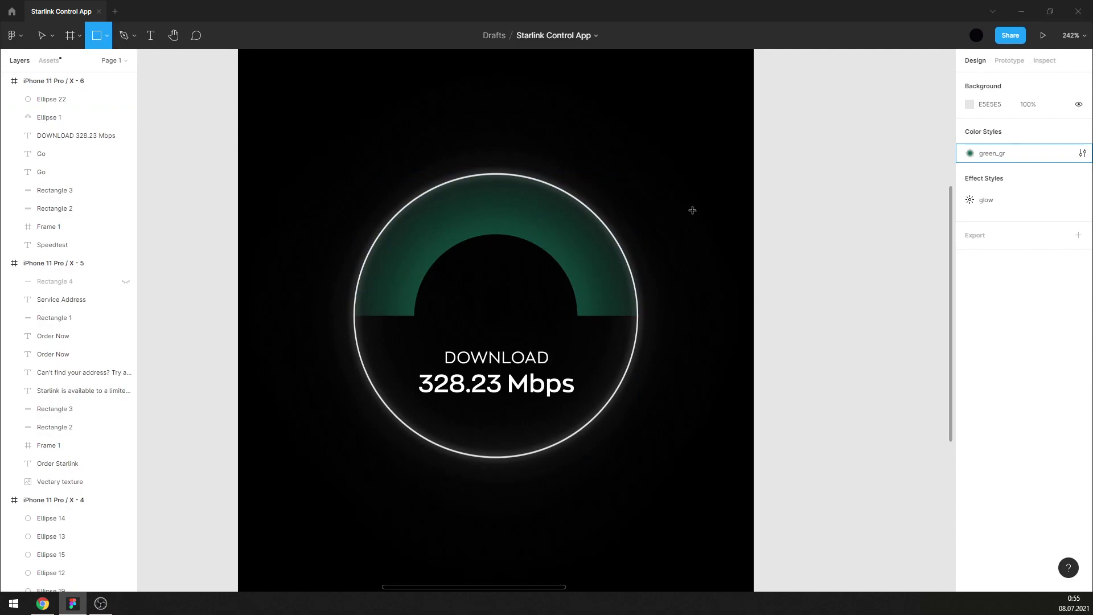
left_click_drag(684, 179, 717, 330)
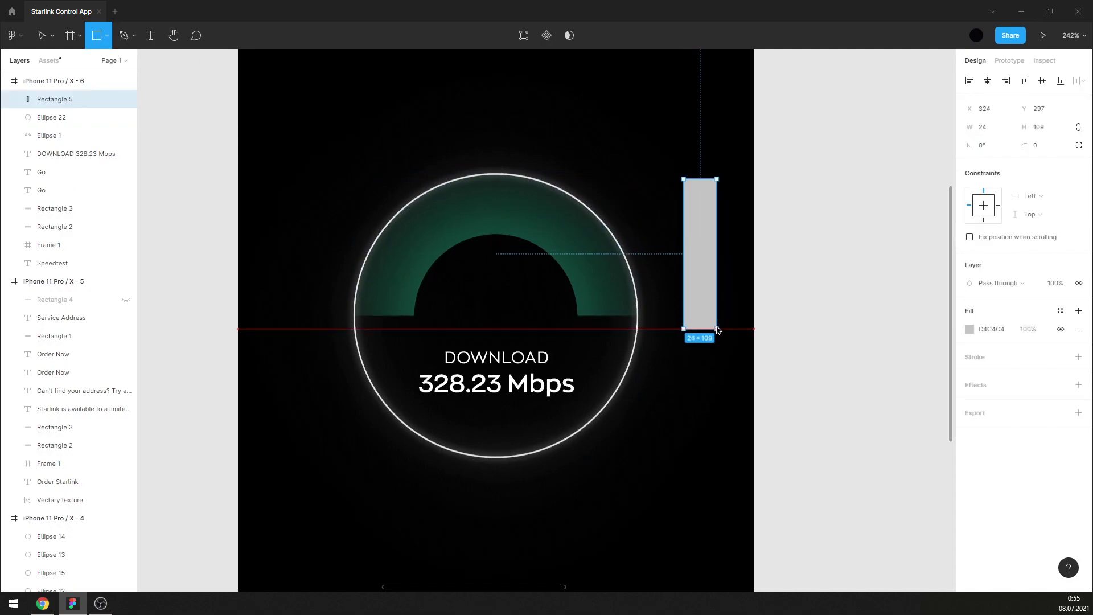
mouse_move(1024, 146)
left_mouse_down()
mouse_move(5, 143)
mouse_move(71, 142)
left_mouse_up()
left_click(1078, 145)
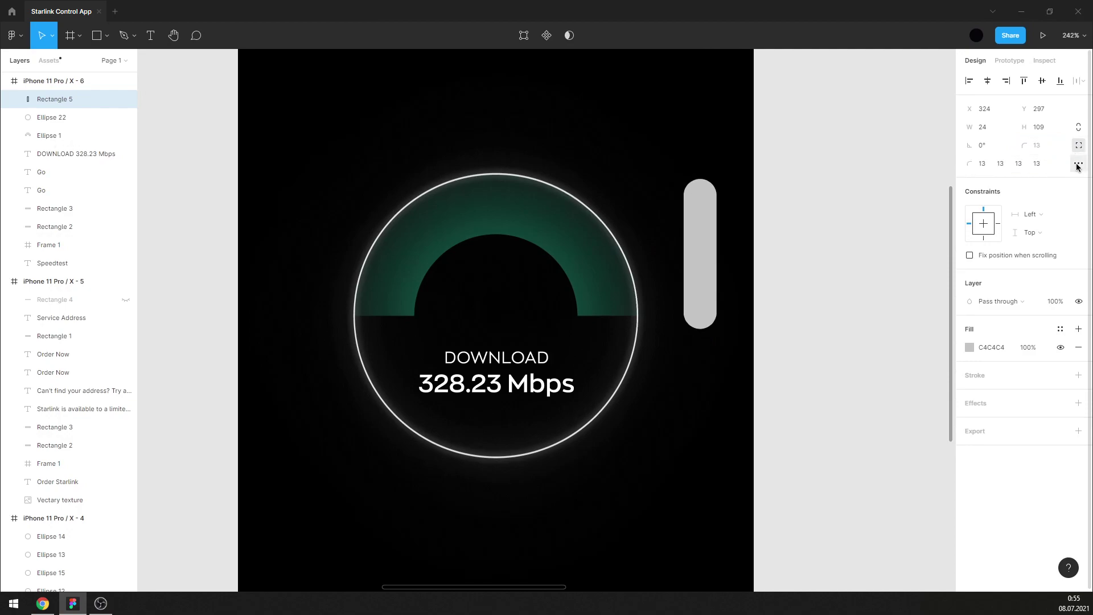
left_click(1077, 165)
left_click(944, 166)
Taper the bar by dragging its top-left vertex inward to form a needle tip.
left_click(866, 158)
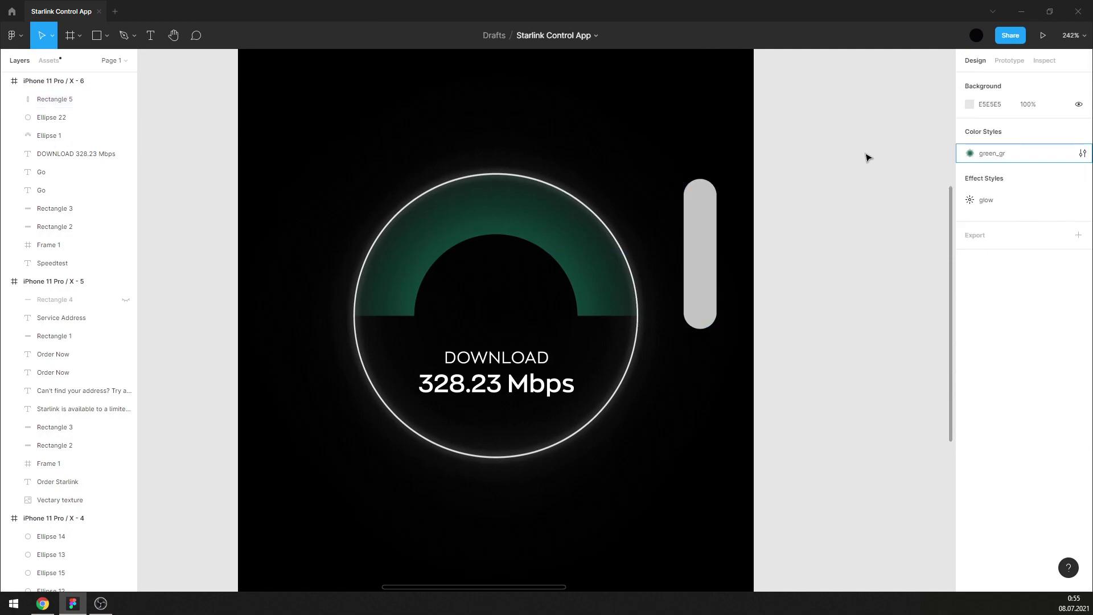
scroll(717, 176, "up", 3)
scroll(718, 175, "up", 2)
double_click(677, 238)
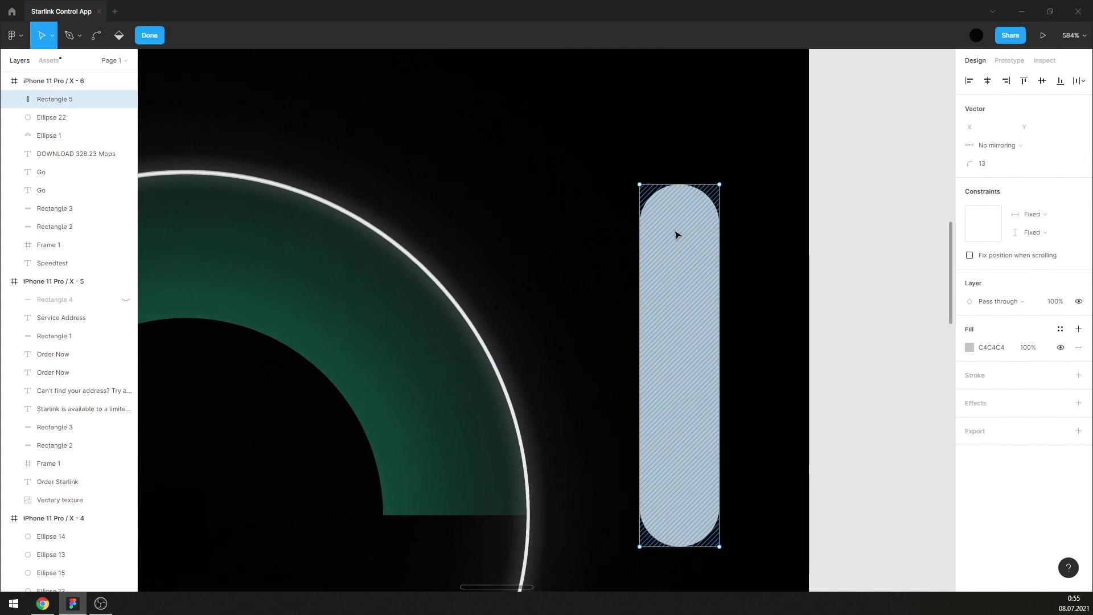
left_click(641, 185)
mouse_move(642, 187)
left_mouse_down()
mouse_move(698, 194)
mouse_move(676, 187)
left_mouse_up()
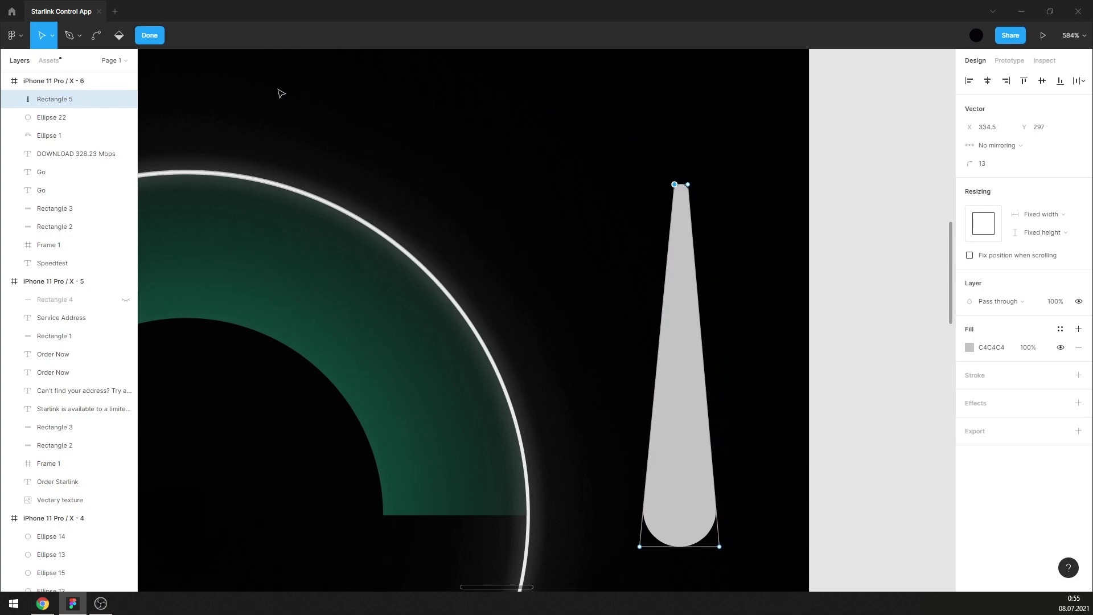
Move the needle onto the gauge centre and fill it white (FFFFFF).
left_click(163, 35)
left_click(747, 188)
scroll(746, 188, "down", 2)
scroll(773, 183, "down", 2)
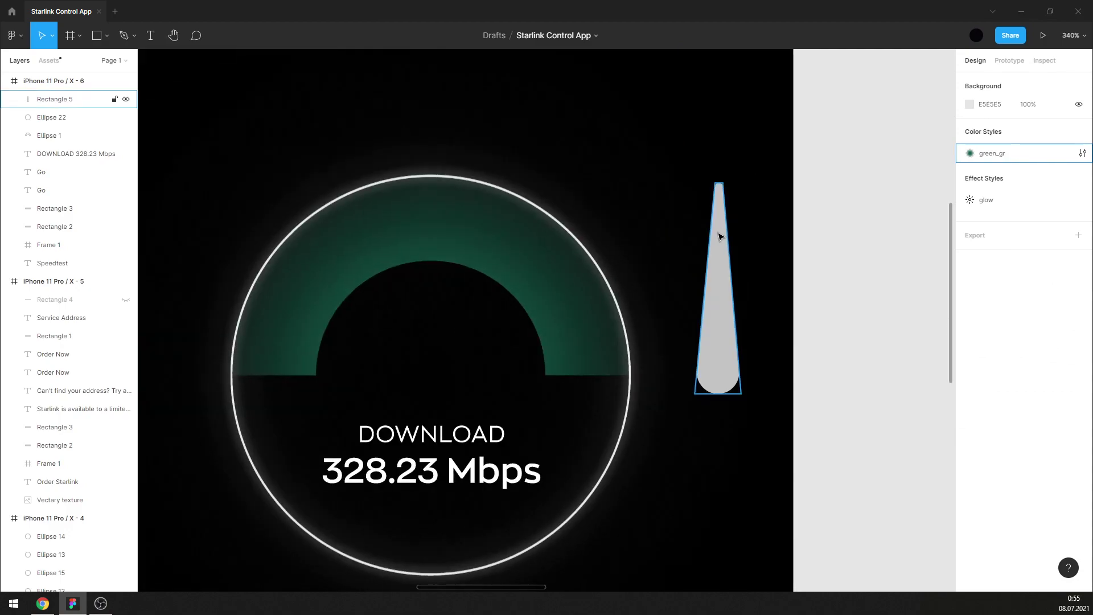
mouse_move(720, 236)
left_mouse_down()
mouse_move(376, 199)
mouse_move(432, 216)
left_mouse_up()
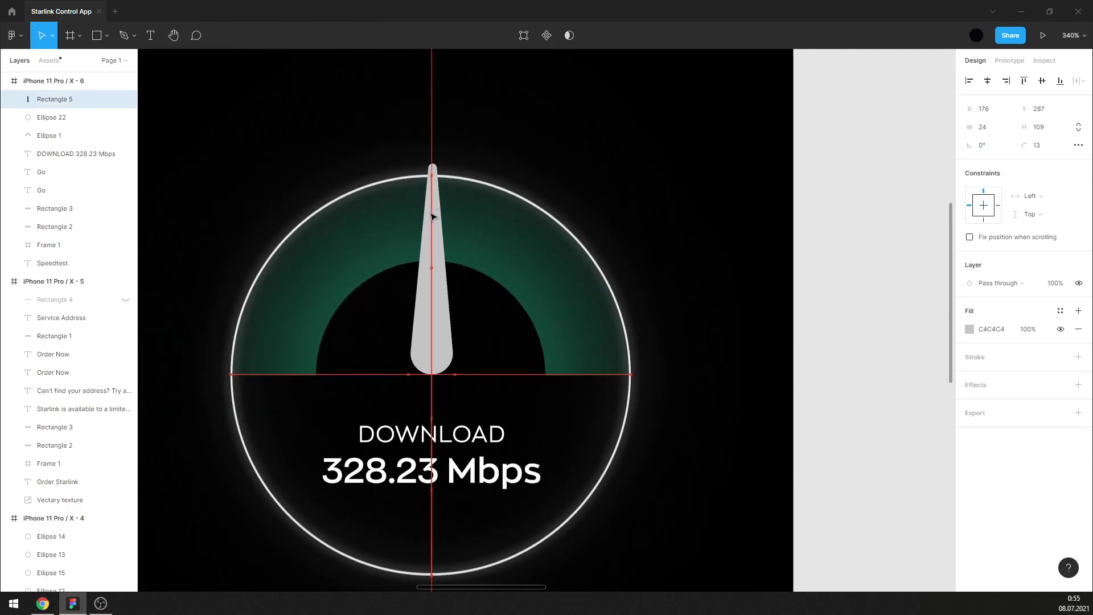
left_click(970, 329)
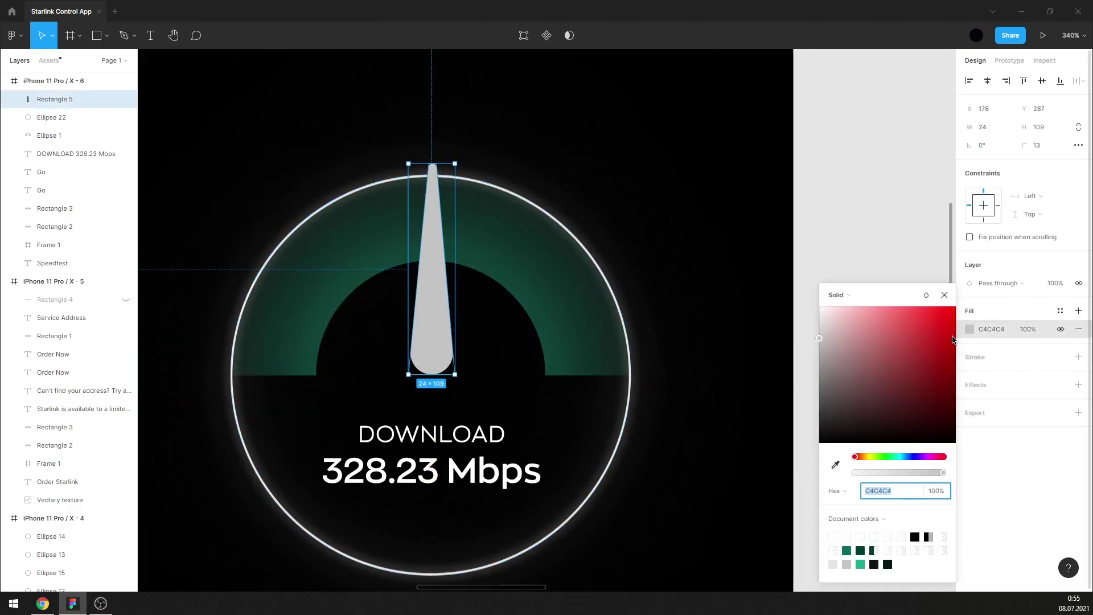
left_click_drag(880, 343, 749, 221)
left_click(859, 231)
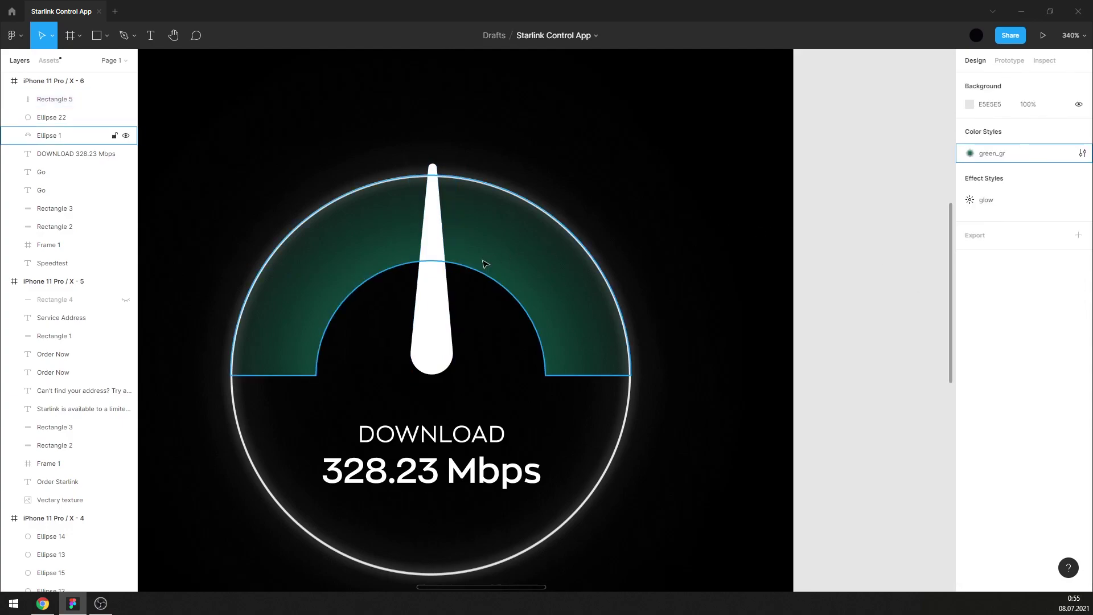
Tilt the white needle toward the upper right and align its base with the gauge centre.
scroll(723, 230, "down", 3)
scroll(628, 218, "up", 3)
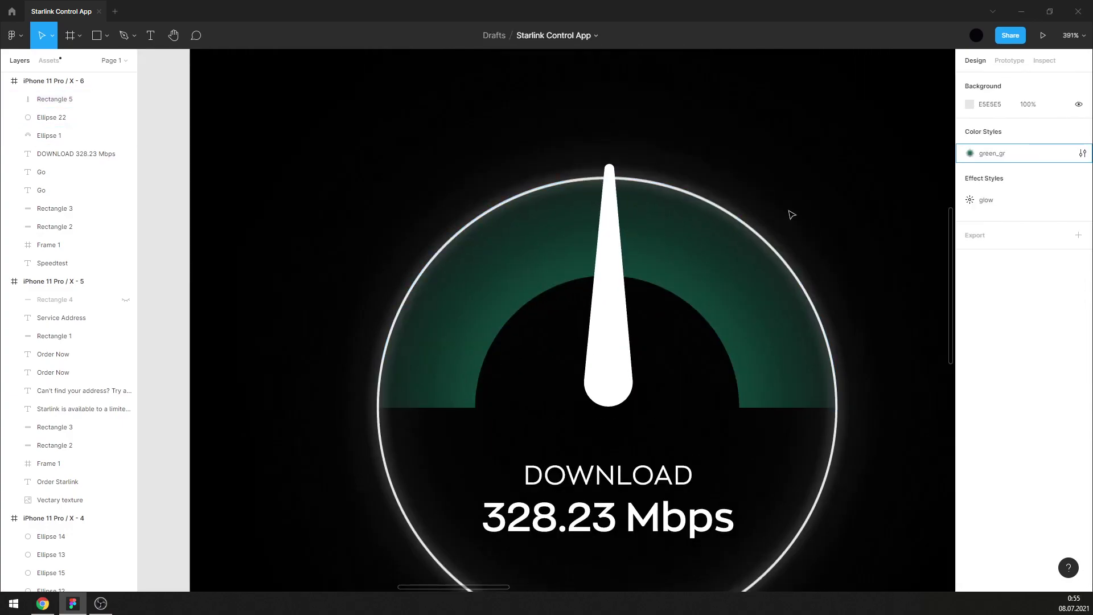
left_click(614, 239)
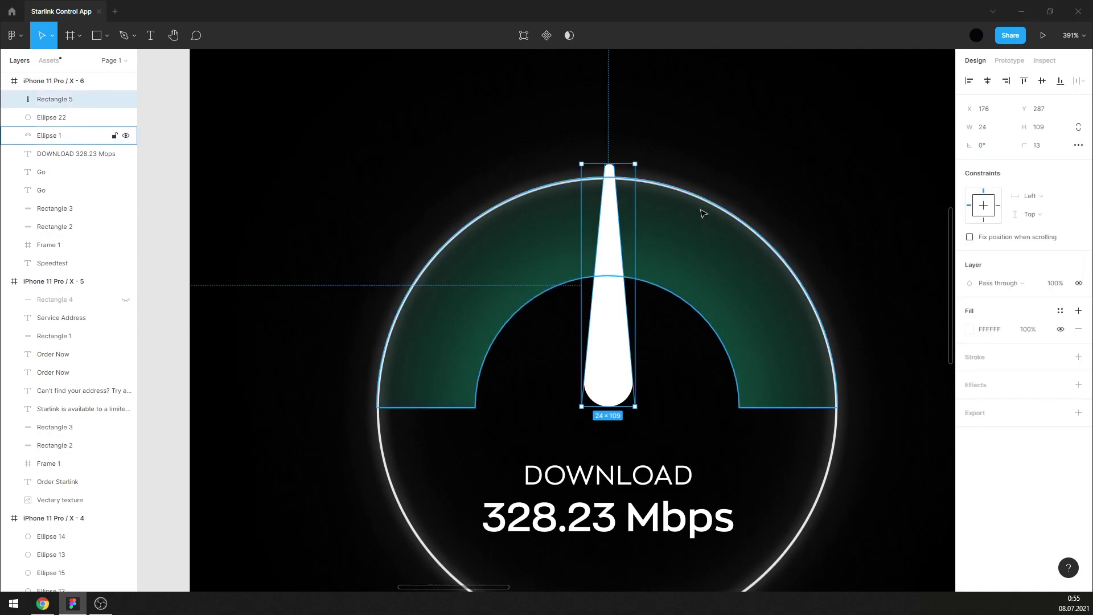
left_click(643, 160)
left_click(655, 183)
left_click(613, 165)
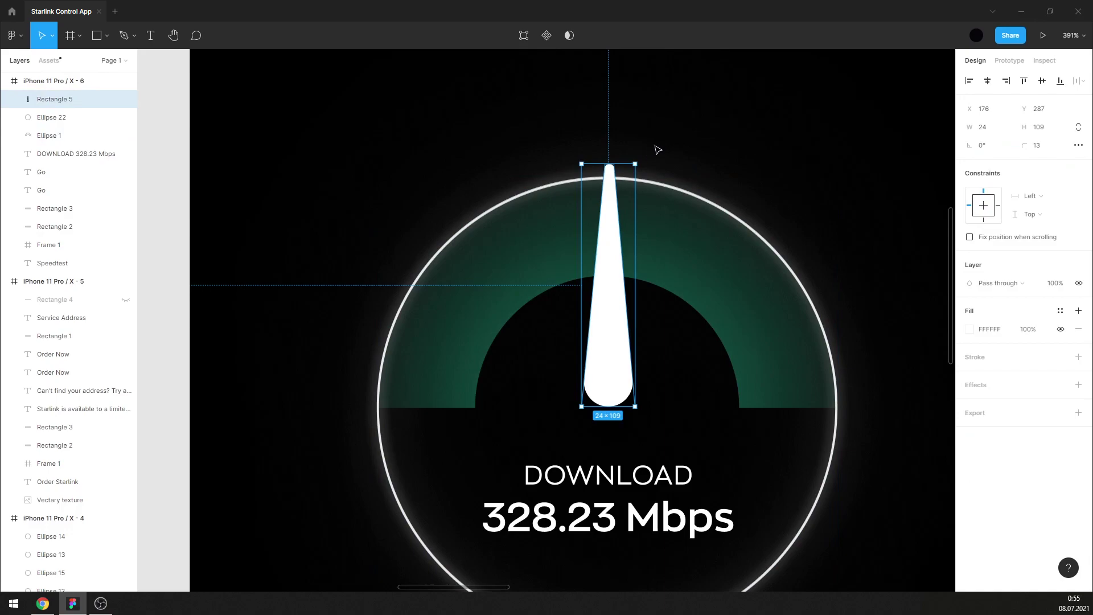
left_click_drag(652, 165, 681, 182)
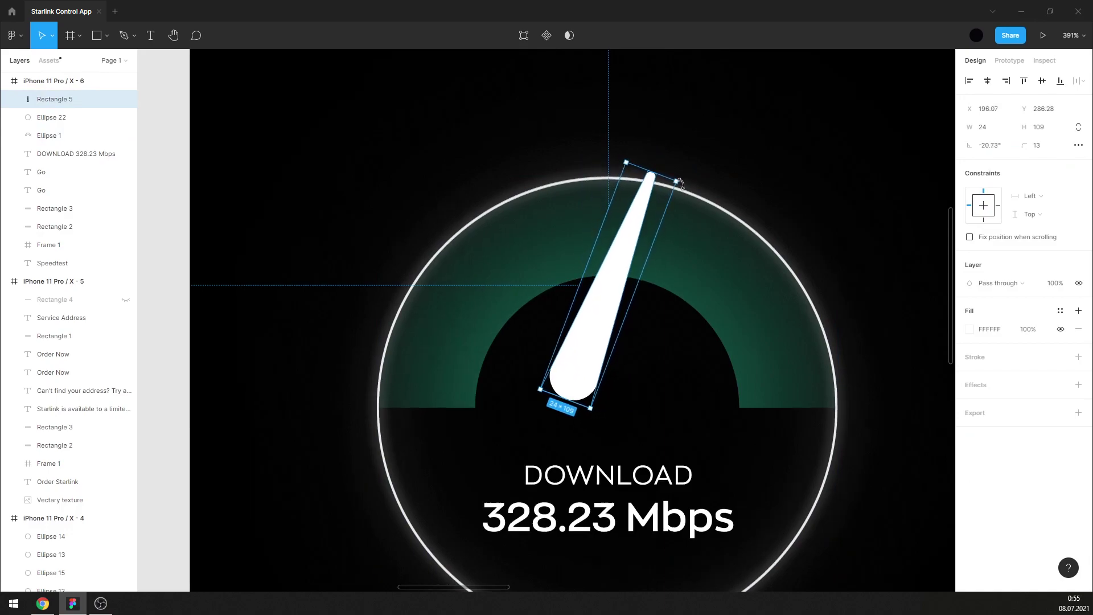
left_click_drag(636, 217, 672, 224)
mouse_move(634, 329)
left_mouse_down()
mouse_move(625, 338)
mouse_move(597, 326)
left_mouse_up()
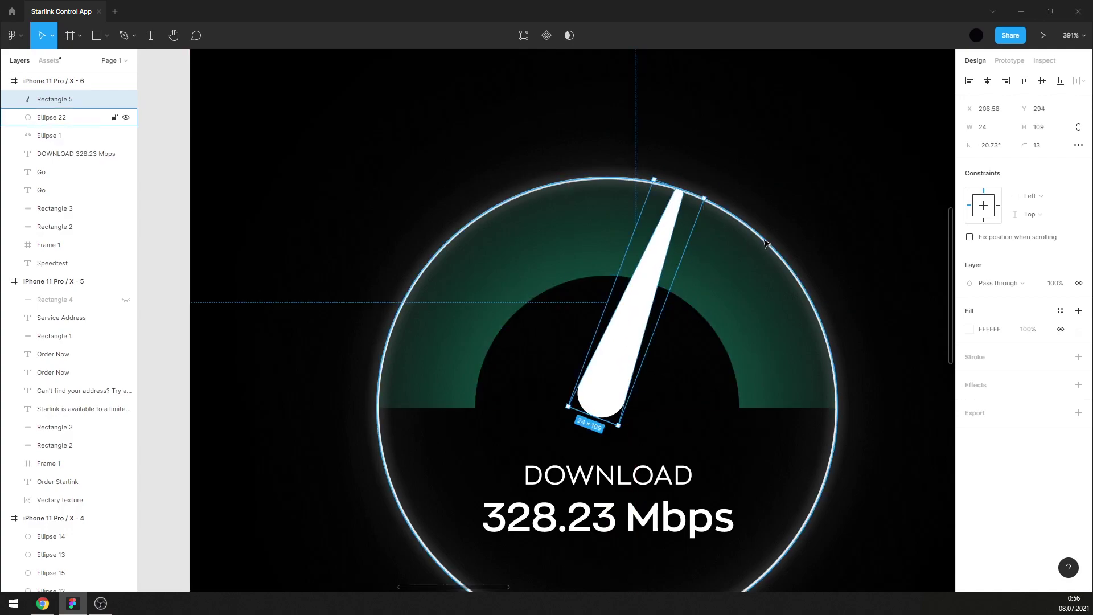
Replace the upright needle with a pasted copy rotated about -28° at the gauge centre.
key("ctrl+z")
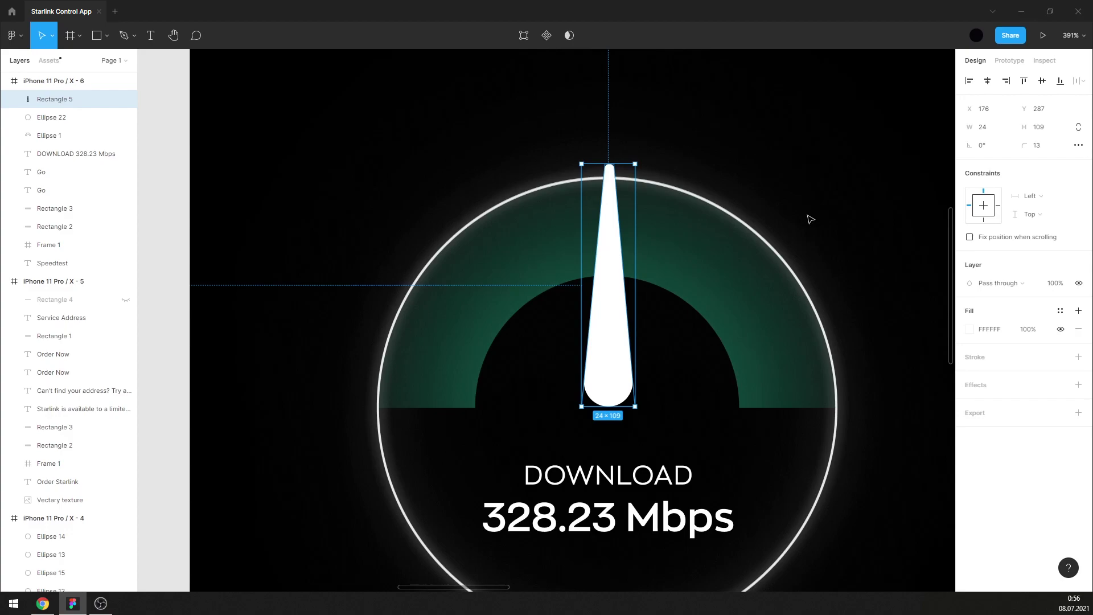
key("ctrl+v")
left_click_drag(640, 157, 692, 189)
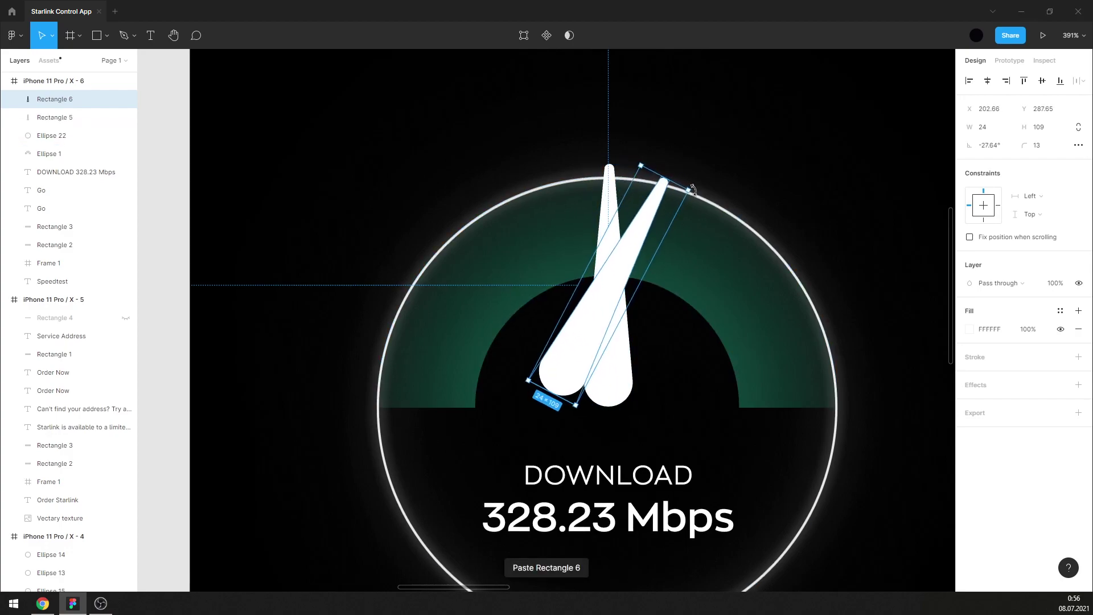
left_click_drag(637, 232, 682, 242)
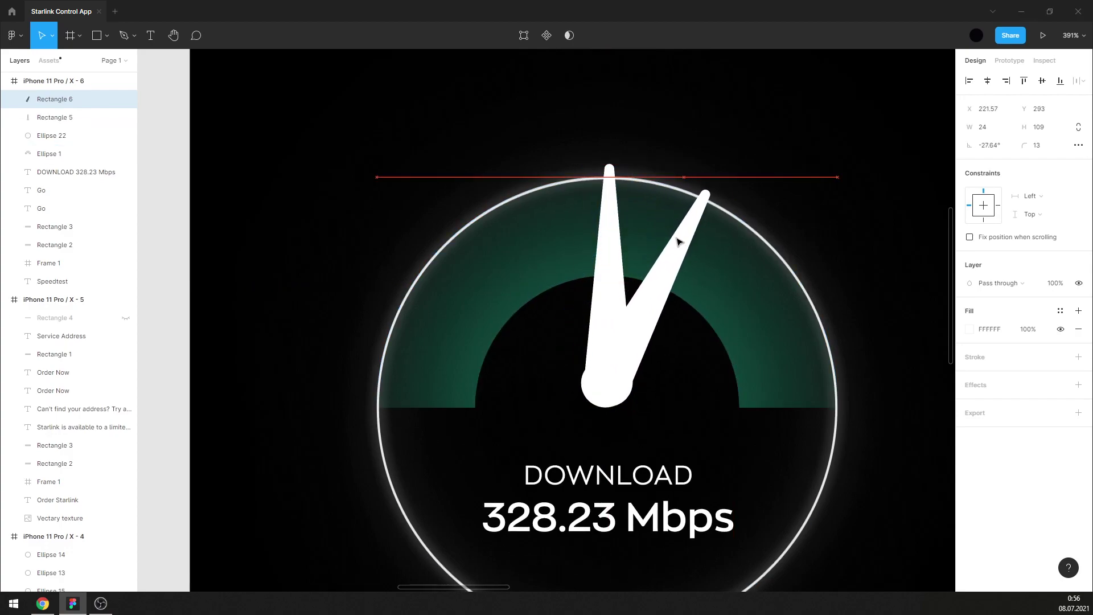
left_click(615, 204)
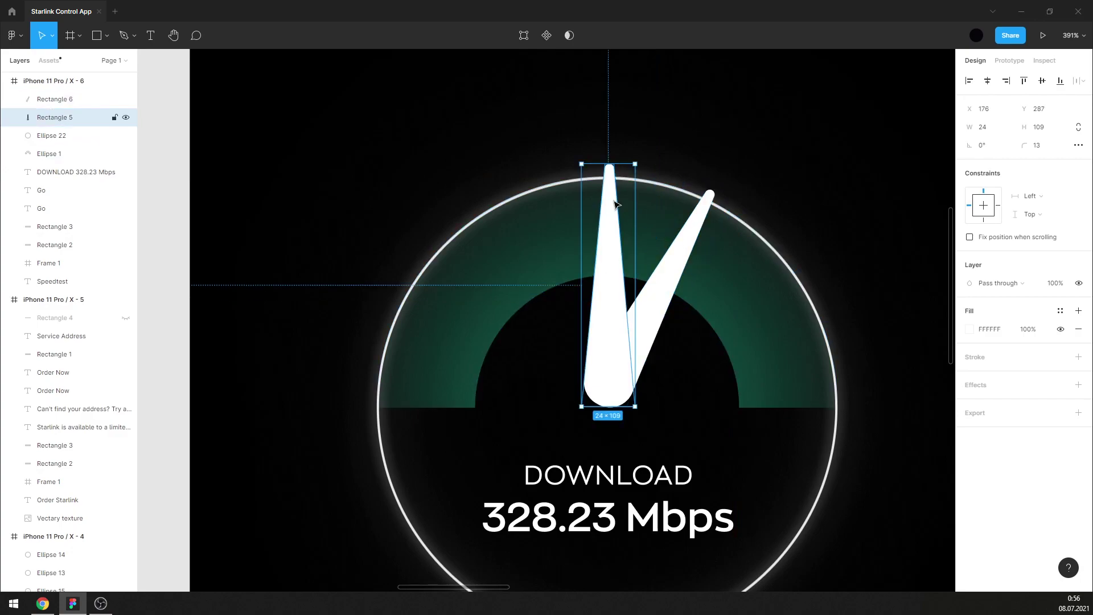
key("Delete")
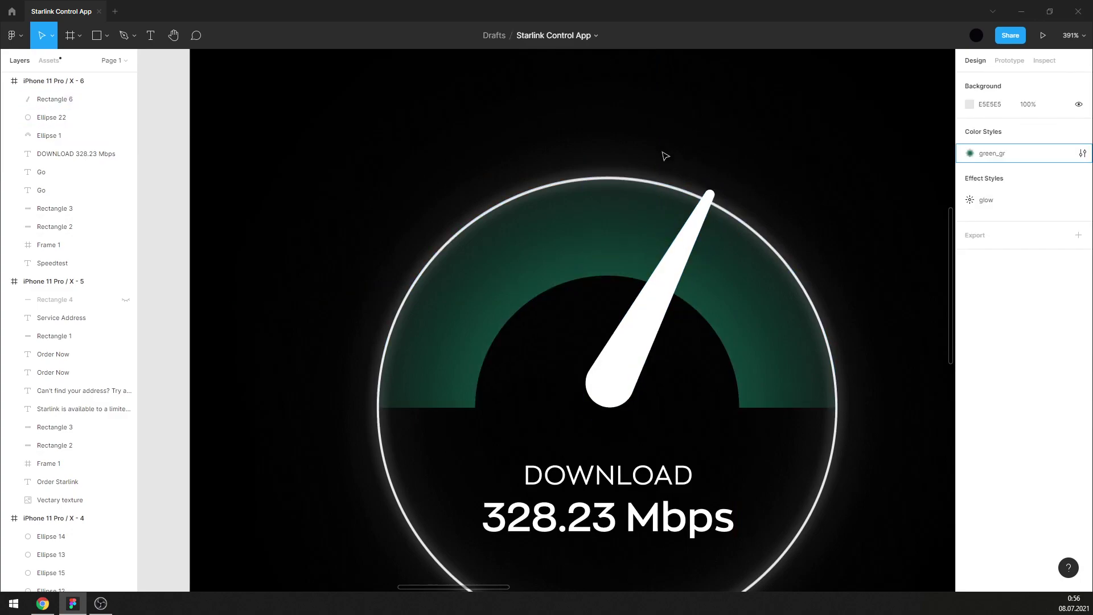
Give the green gauge arc (Ellipse 1) rounded corners.
scroll(710, 142, "down", 5)
scroll(681, 156, "up", 5)
left_click(698, 203)
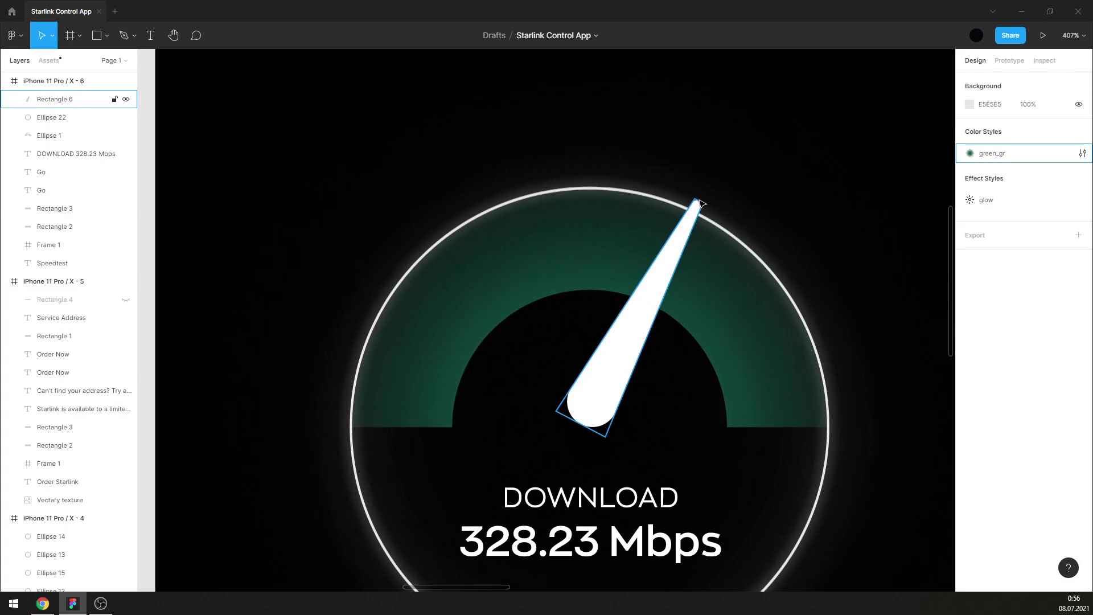
scroll(626, 239, "down", 1)
left_click(505, 263)
mouse_move(1025, 145)
left_mouse_down()
mouse_move(27, 143)
mouse_move(55, 140)
left_mouse_up()
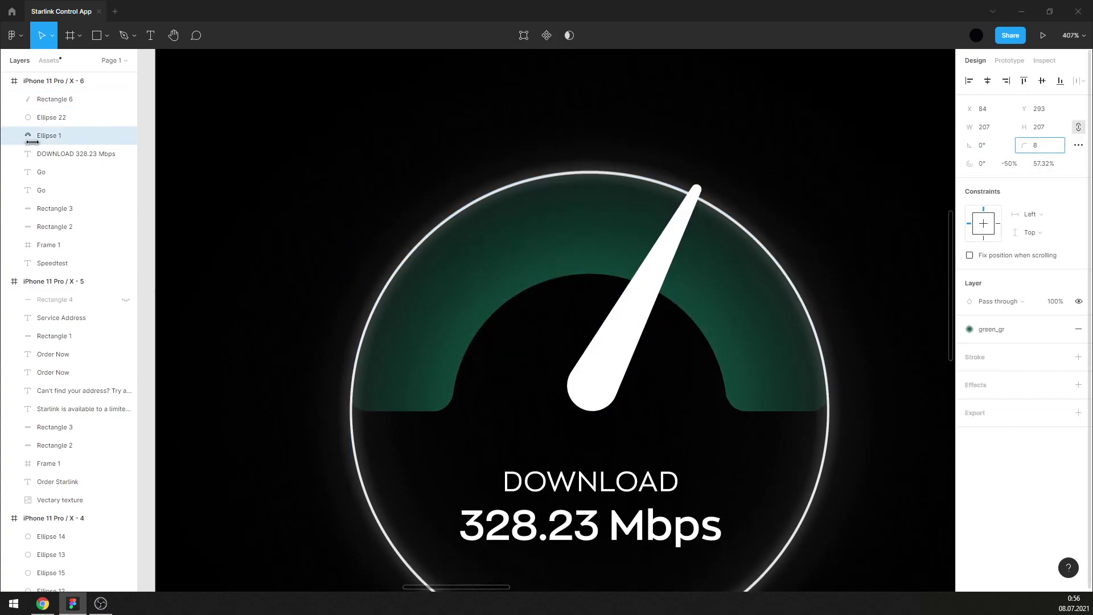
left_click(1077, 147)
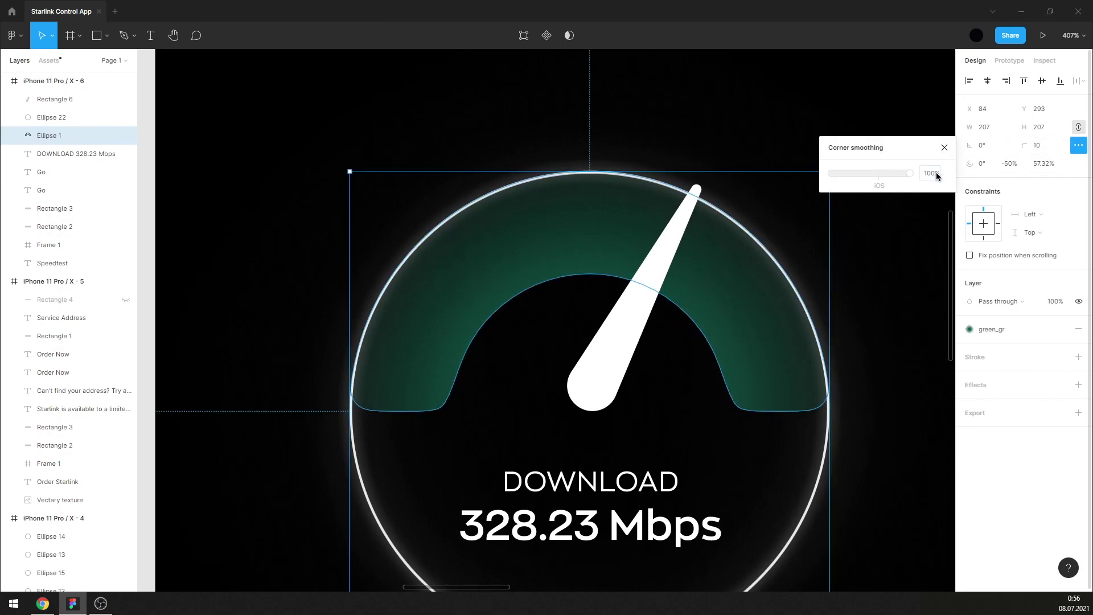
left_click(944, 147)
left_click(888, 161)
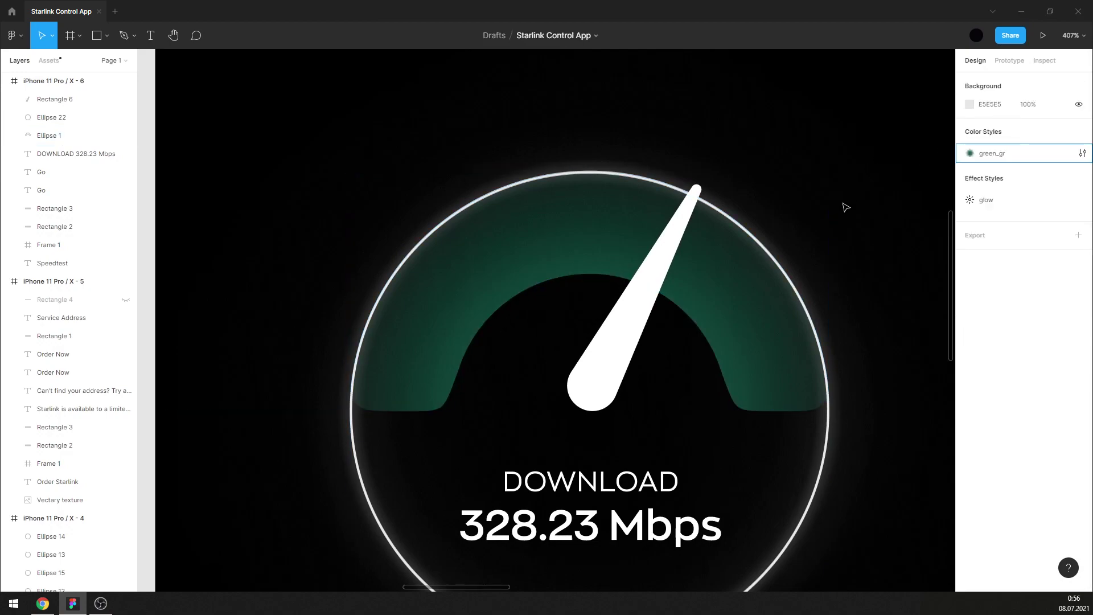
Raise the green arc's corner radius to 14.
left_click(774, 327)
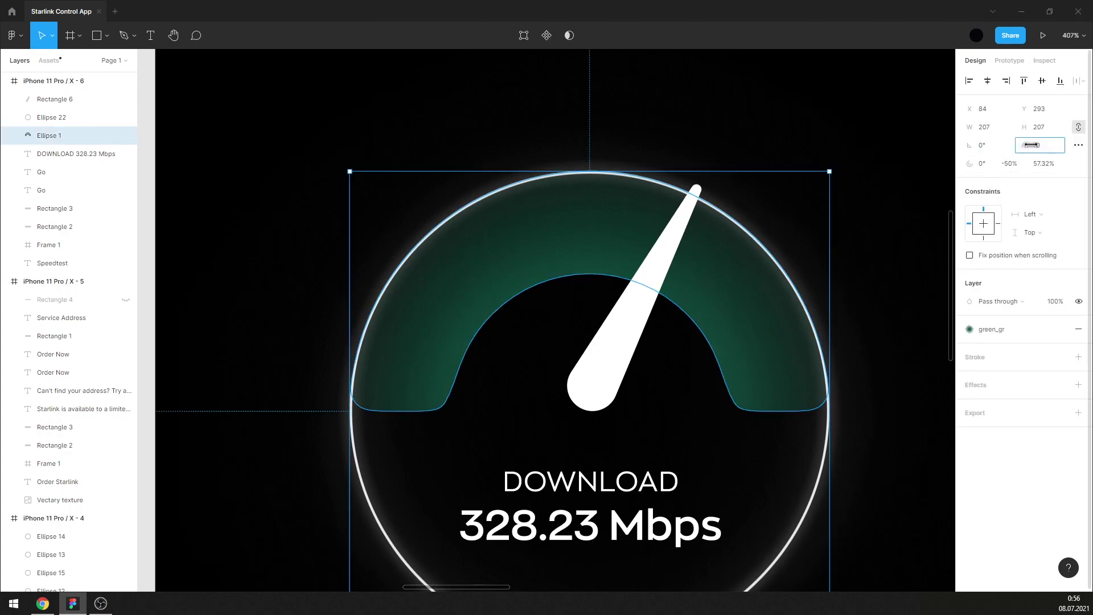
left_click_drag(1030, 145, 1052, 147)
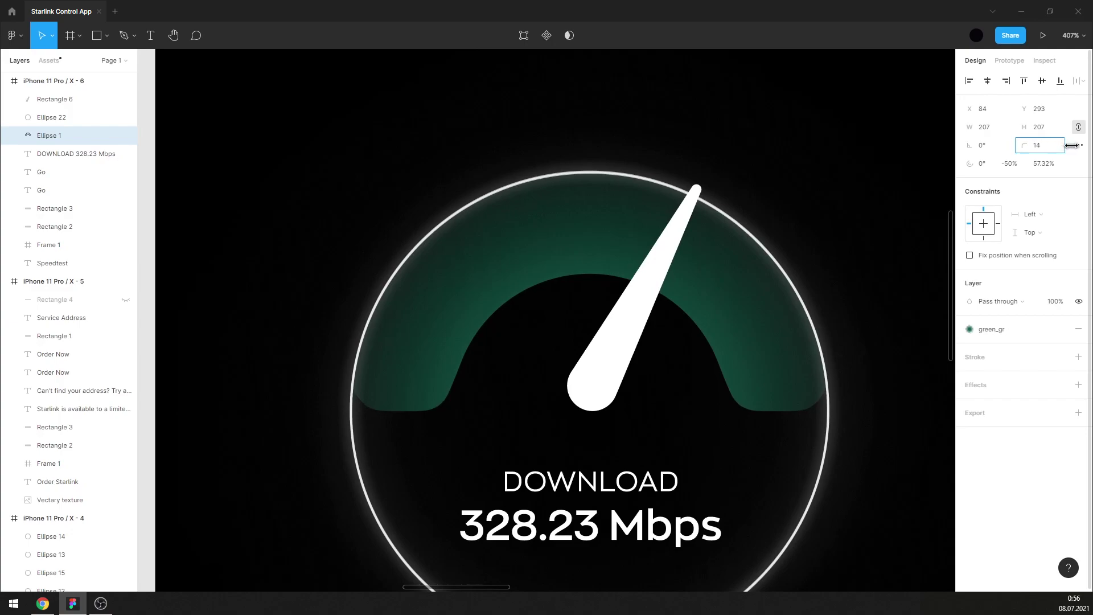
left_click(899, 167)
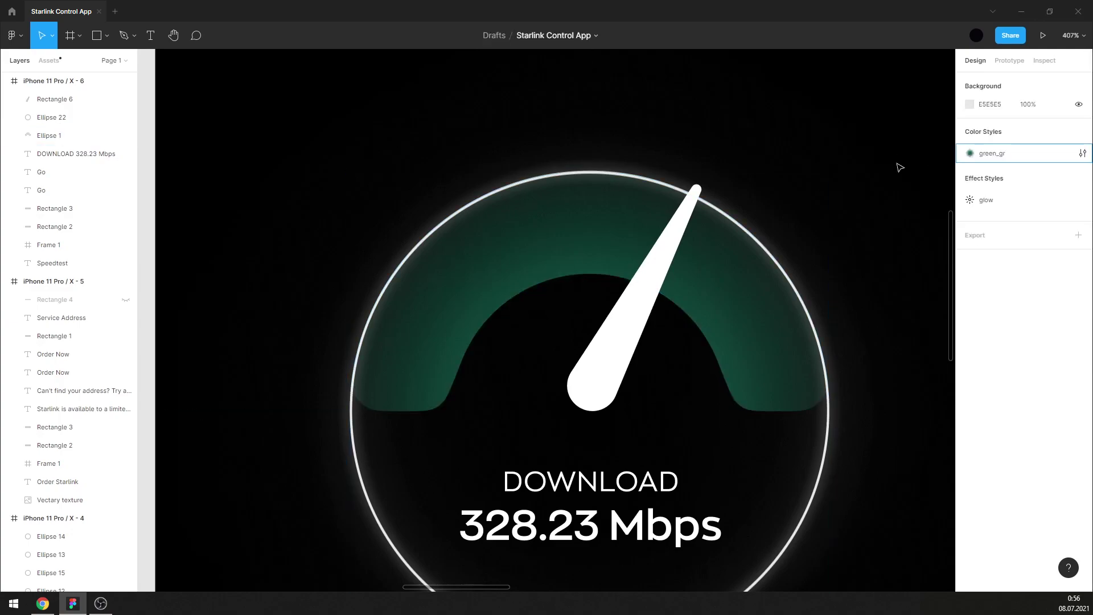
scroll(711, 353, "down", 1)
Duplicate the DOWNLOAD text beside the gauge's left end.
left_click_drag(525, 526, 299, 381)
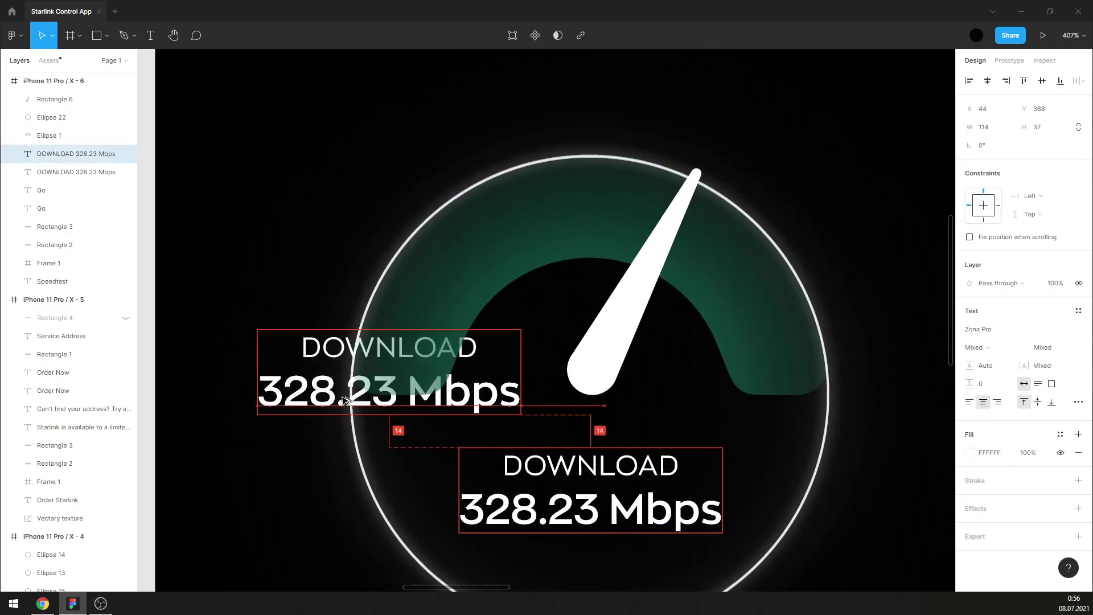
double_click(297, 379)
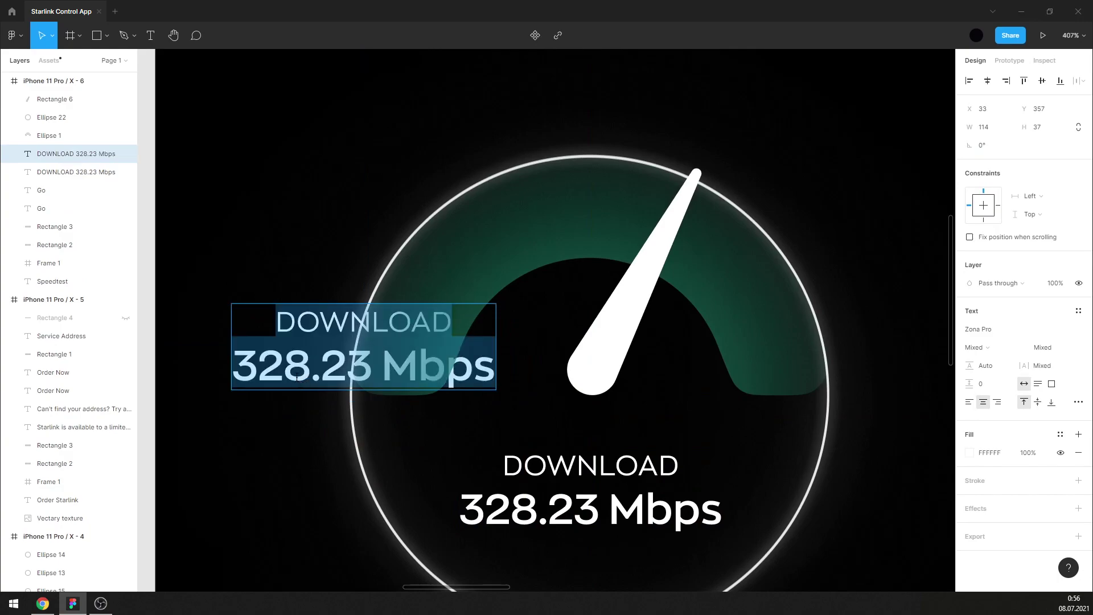
type("10")
key("Escape")
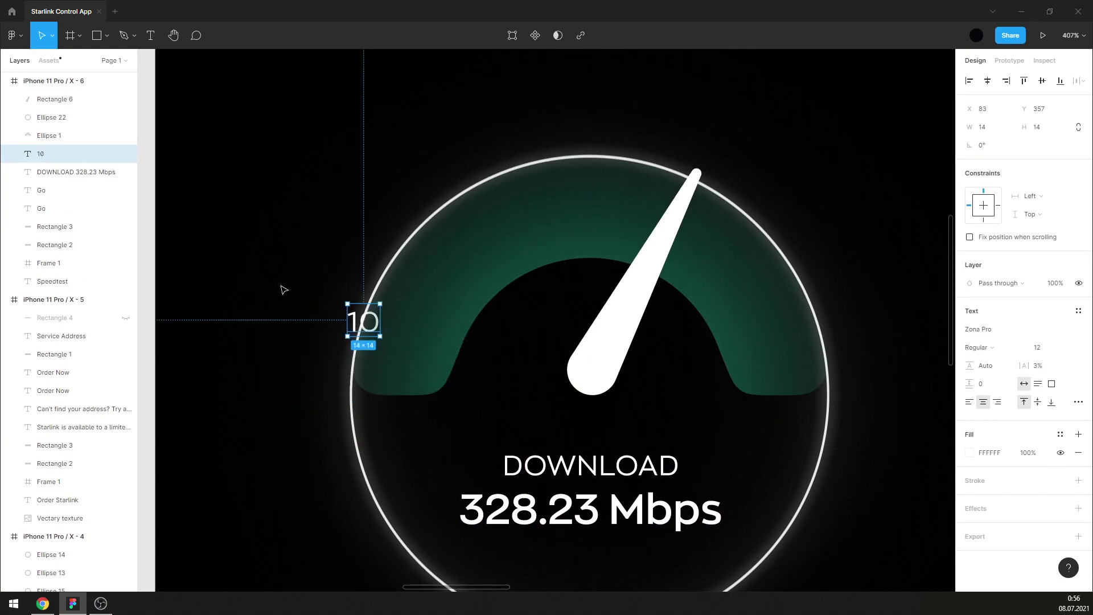
key("ctrl+z")
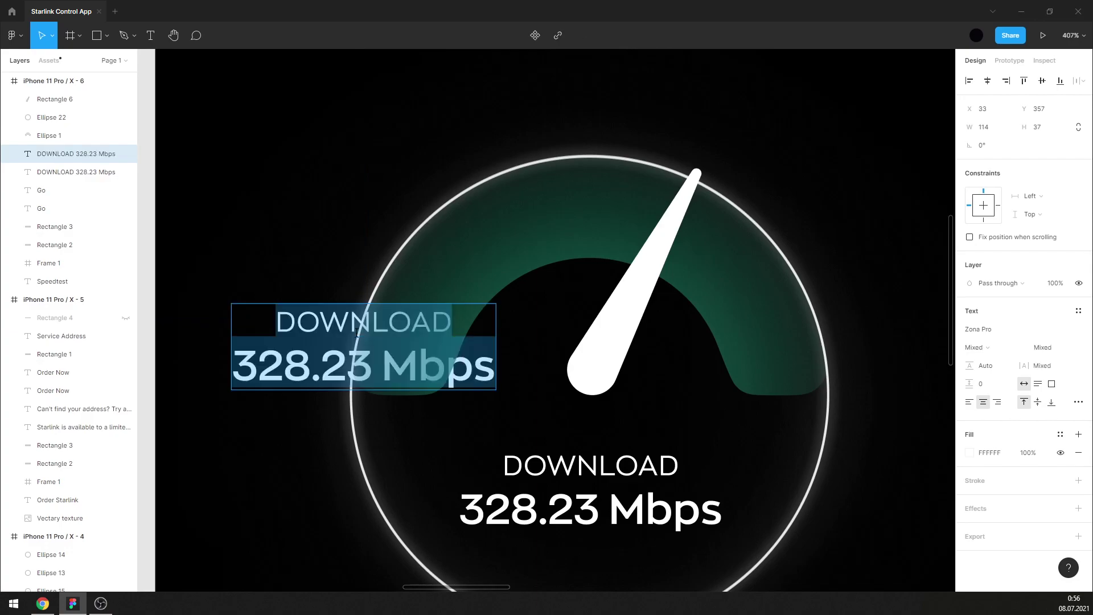
Turn the copy into a size-12 '10' label at the arc's left end.
double_click(450, 320)
key("BackSpace")
key("Delete")
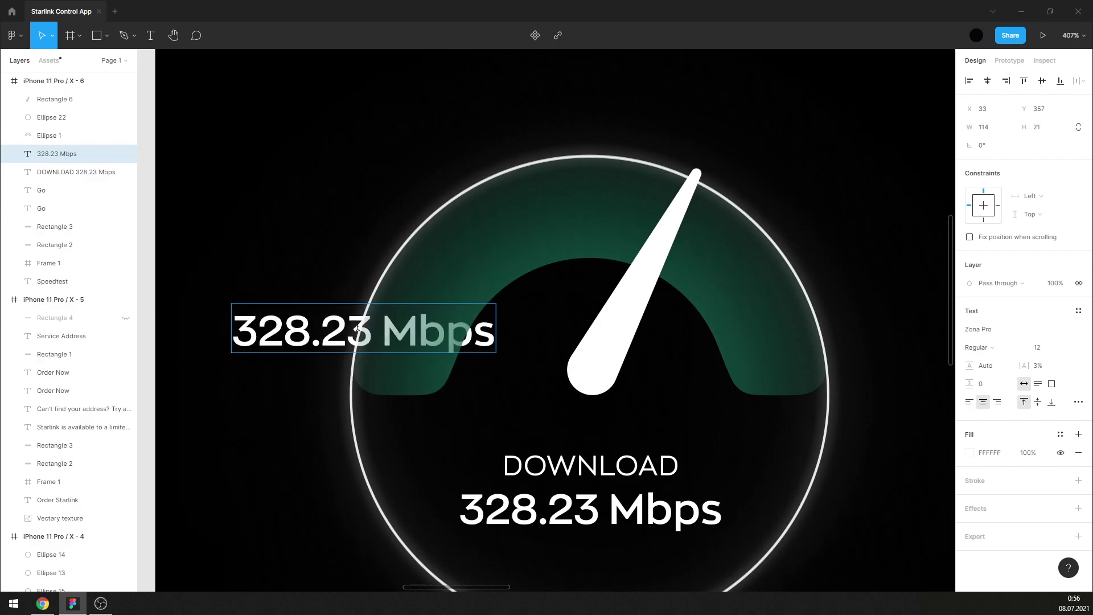
key("Delete")
key("ctrl+a")
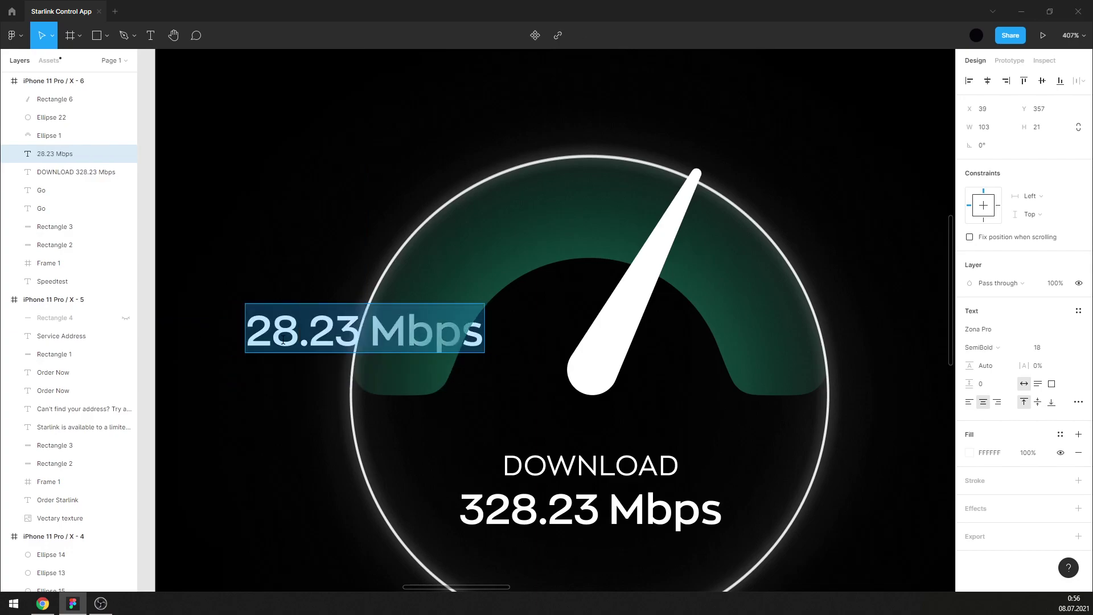
type("10")
key("Escape")
left_click_drag(353, 332, 305, 376)
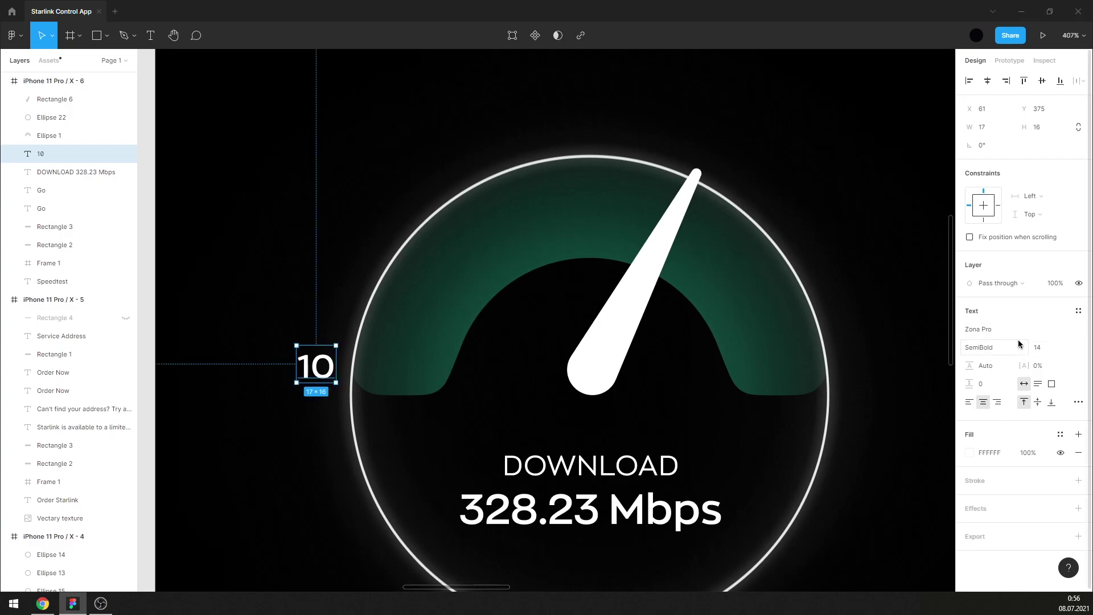
type("2")
key("Return")
mouse_move(316, 365)
left_mouse_down()
mouse_move(327, 383)
mouse_move(856, 383)
left_mouse_up()
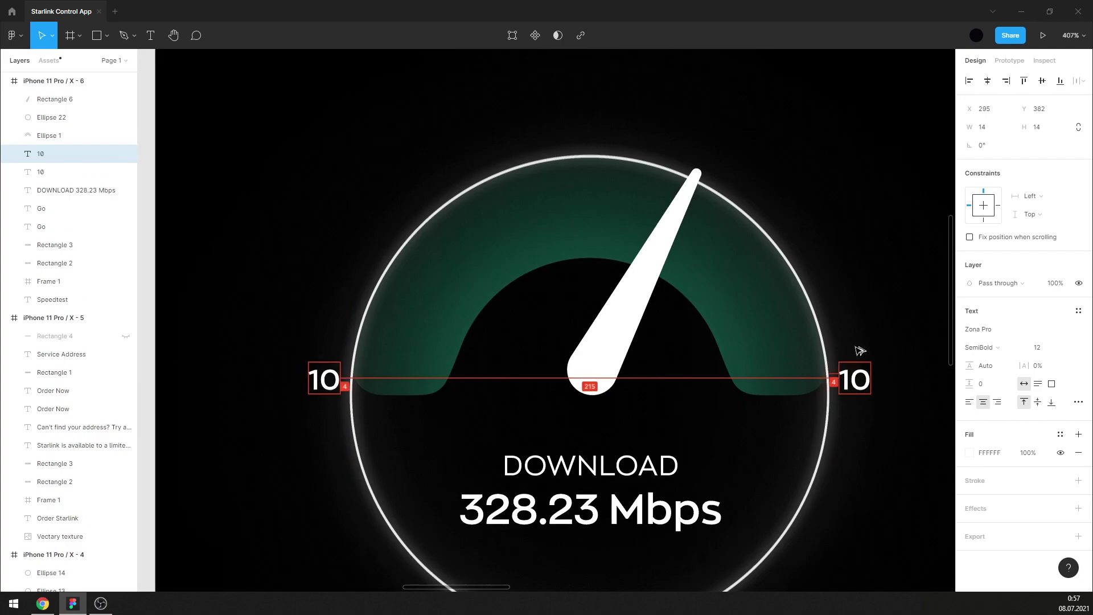
Relabel the right-hand copy '600' and place it just clear of the arc's right end.
left_click(781, 354)
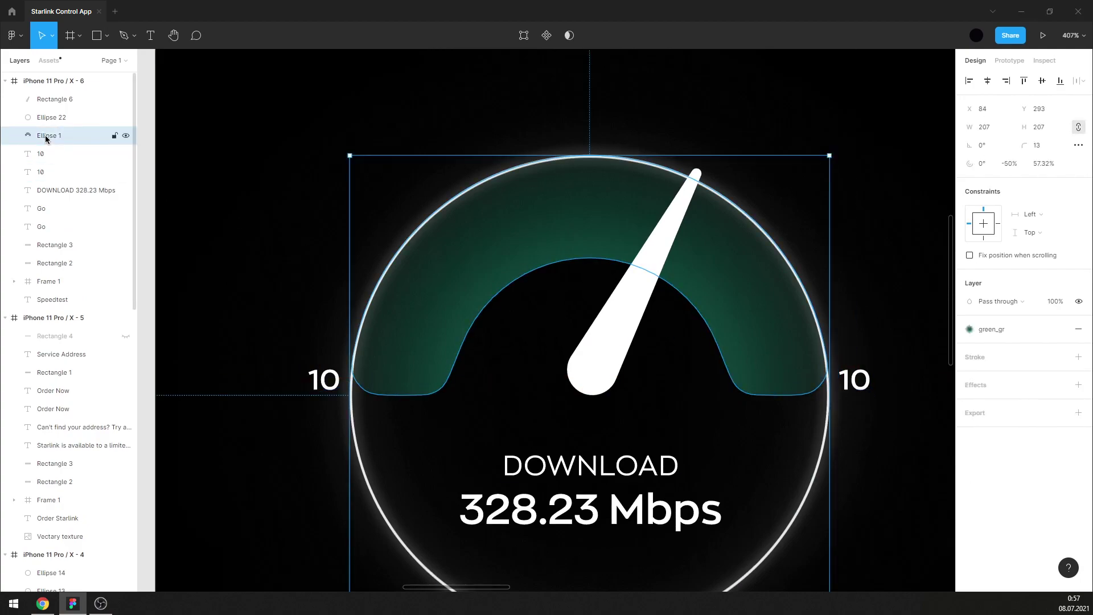
key("ctrl+d")
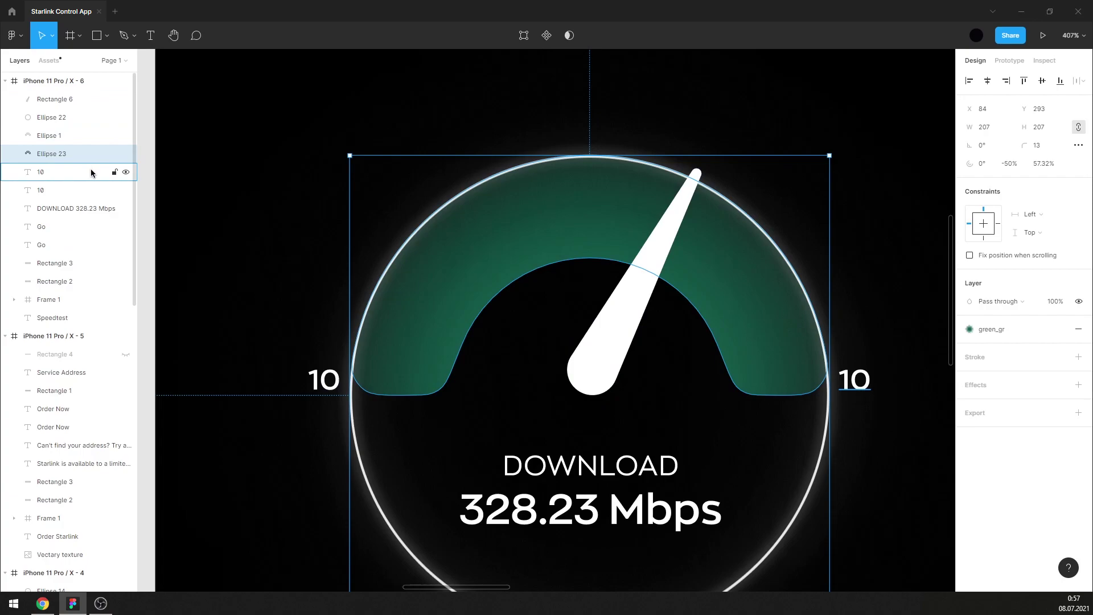
key("ctrl+z")
left_click(312, 247)
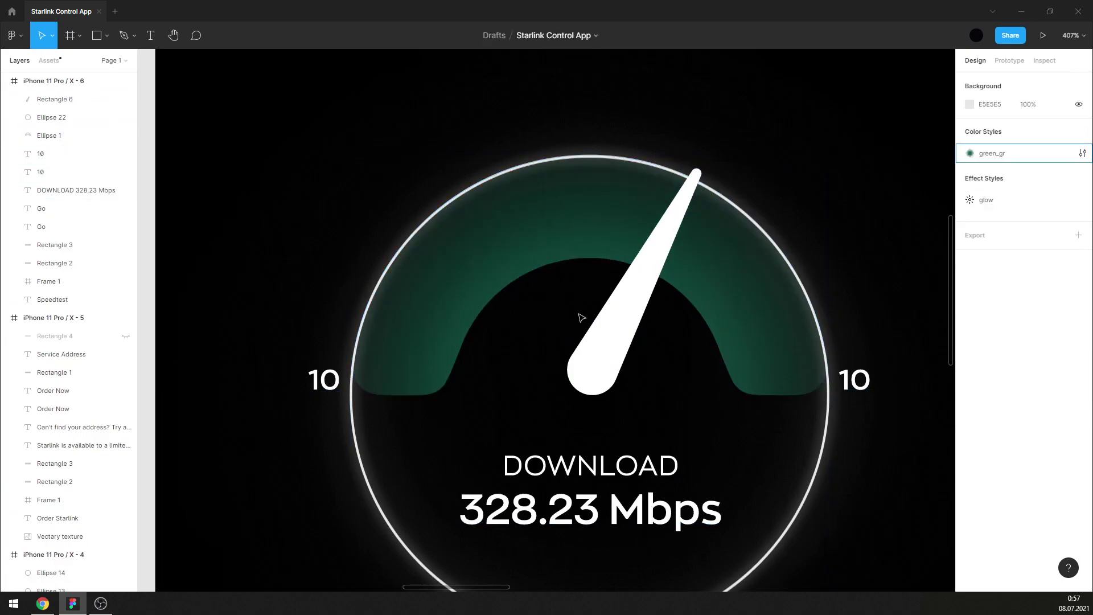
left_click(866, 378)
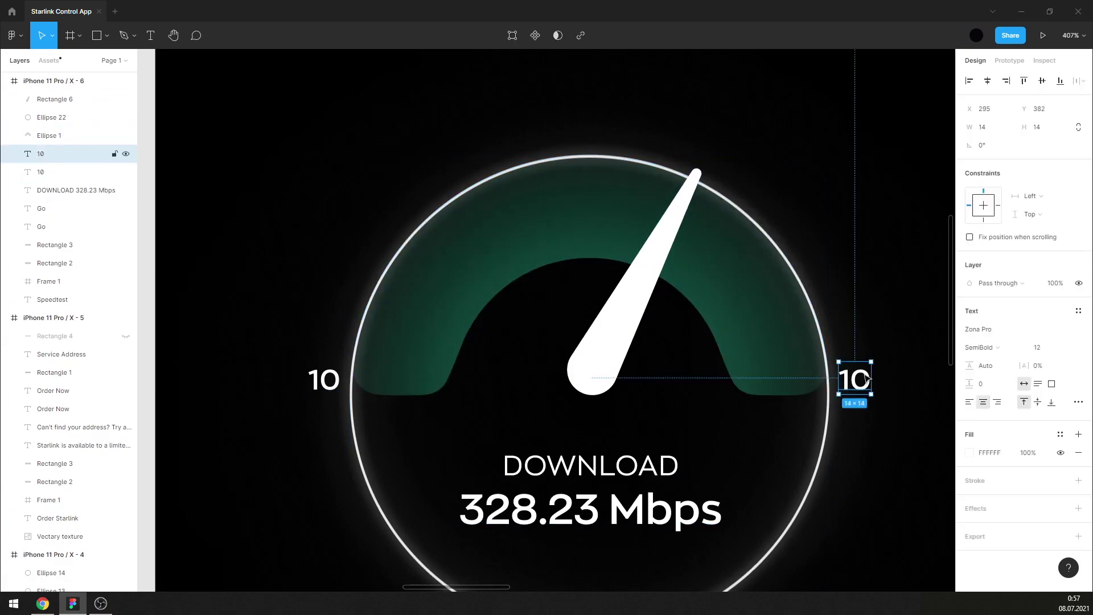
double_click(867, 378)
type("600")
key("Escape")
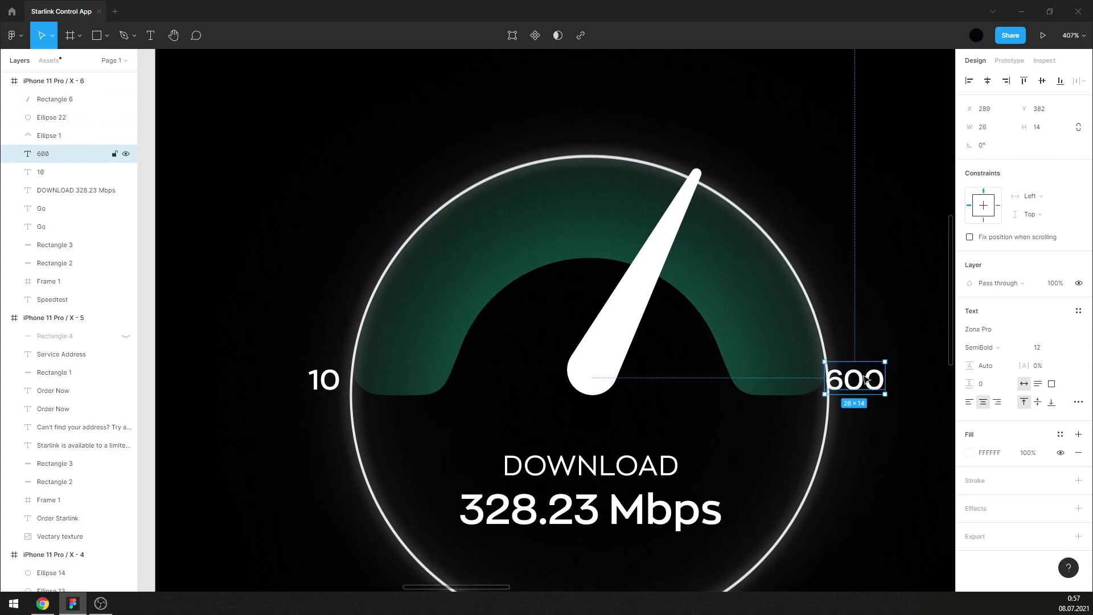
left_click_drag(866, 379, 880, 379)
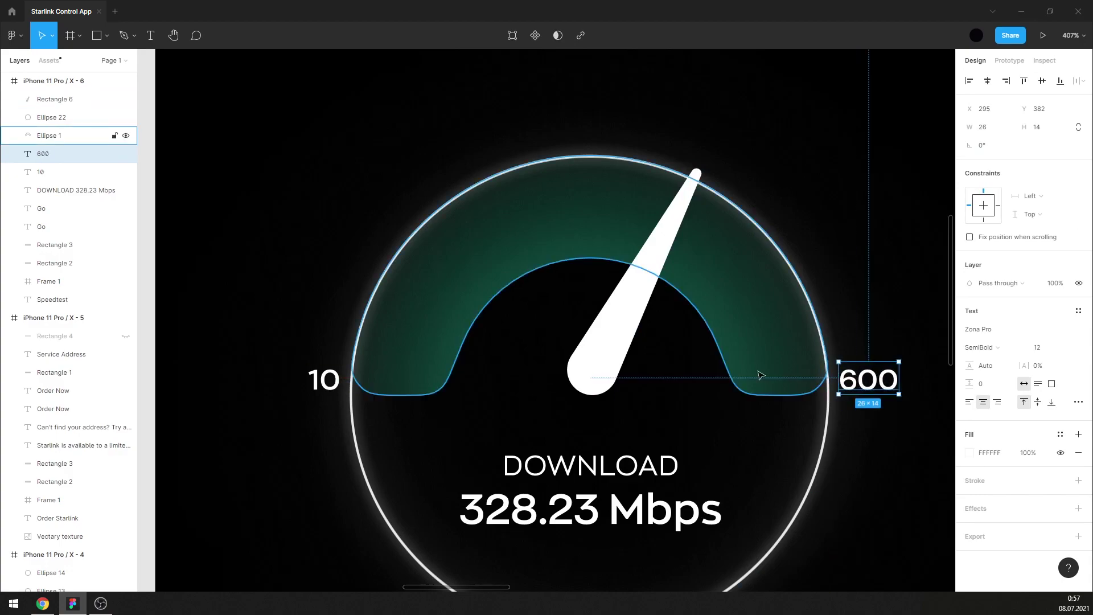
Copy the label to the arc's top as '300' and spread copies around the arc.
left_click_drag(330, 380, 603, 143)
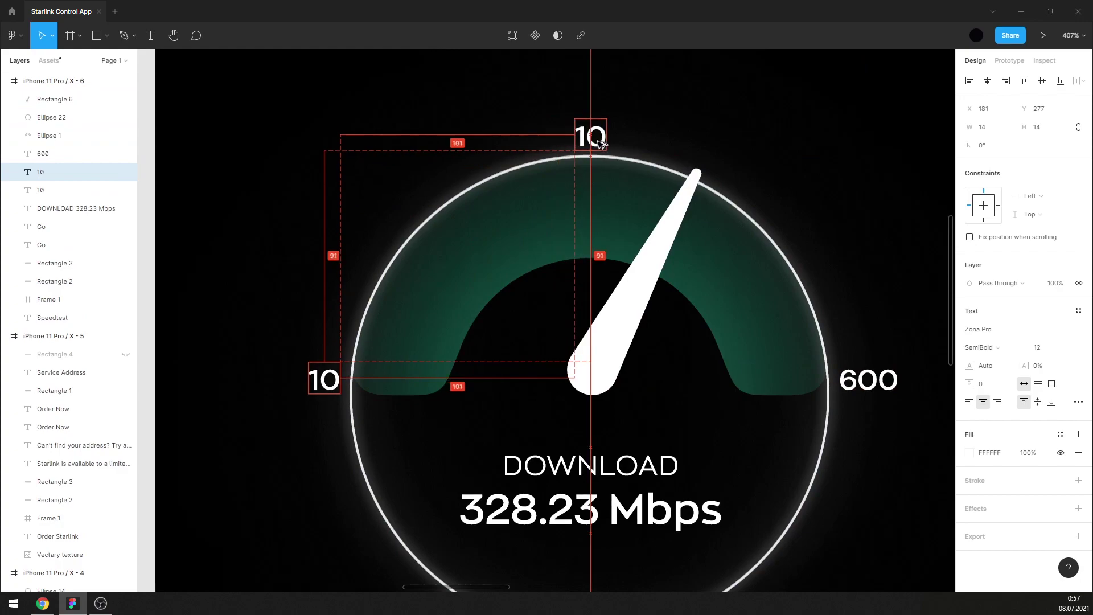
double_click(595, 137)
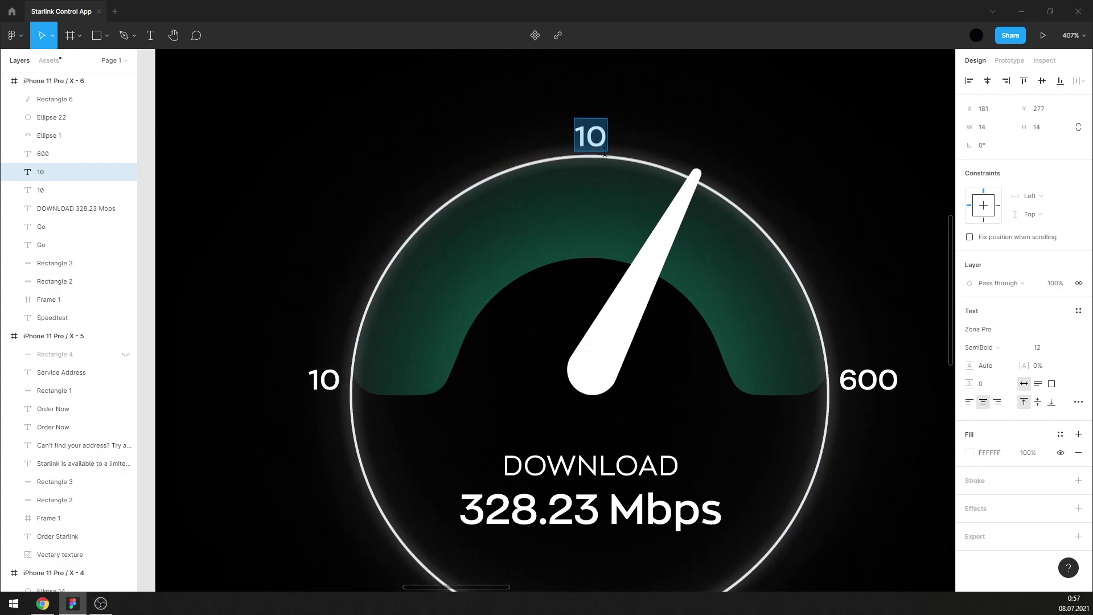
type("300")
left_click(695, 112)
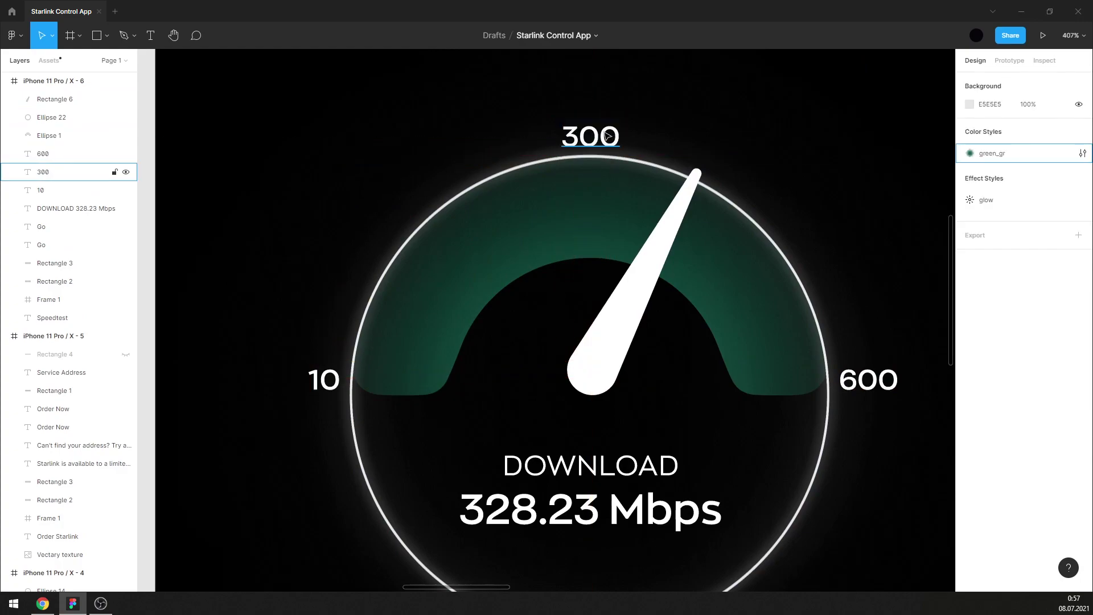
mouse_move(609, 137)
left_mouse_down()
mouse_move(370, 246)
mouse_move(455, 173)
left_mouse_up()
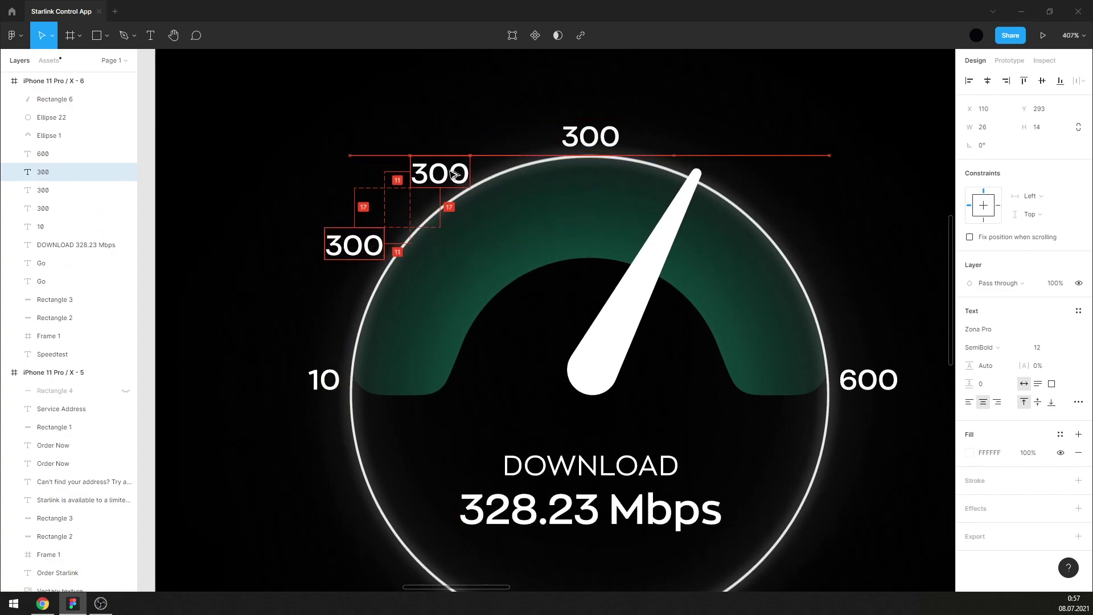
left_click(351, 247, "shift")
left_click_drag(352, 247, 821, 248)
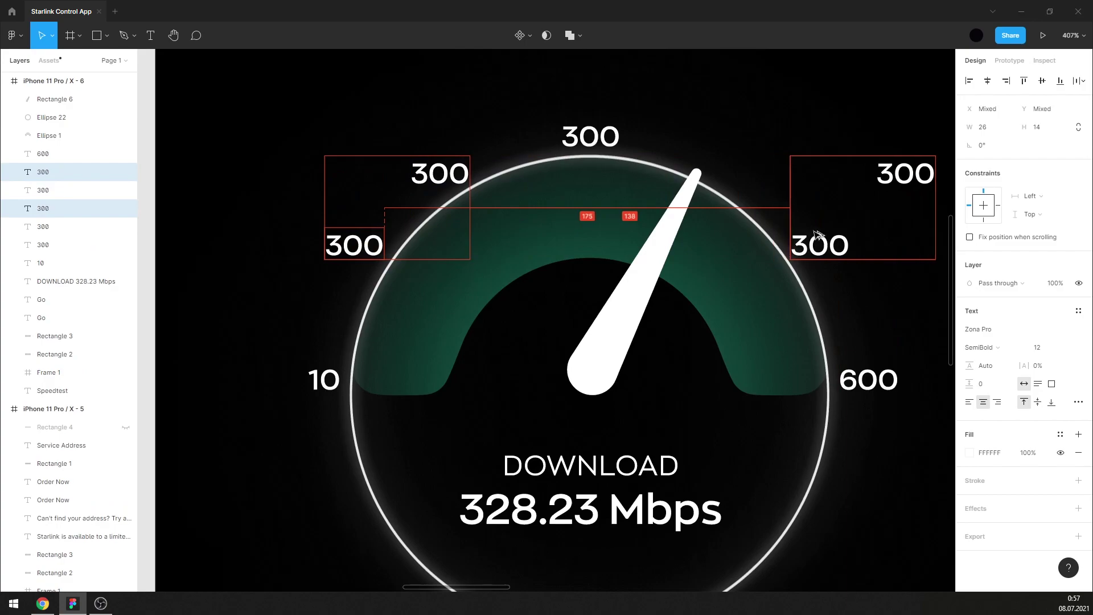
left_click(876, 121)
left_click_drag(922, 176, 766, 175)
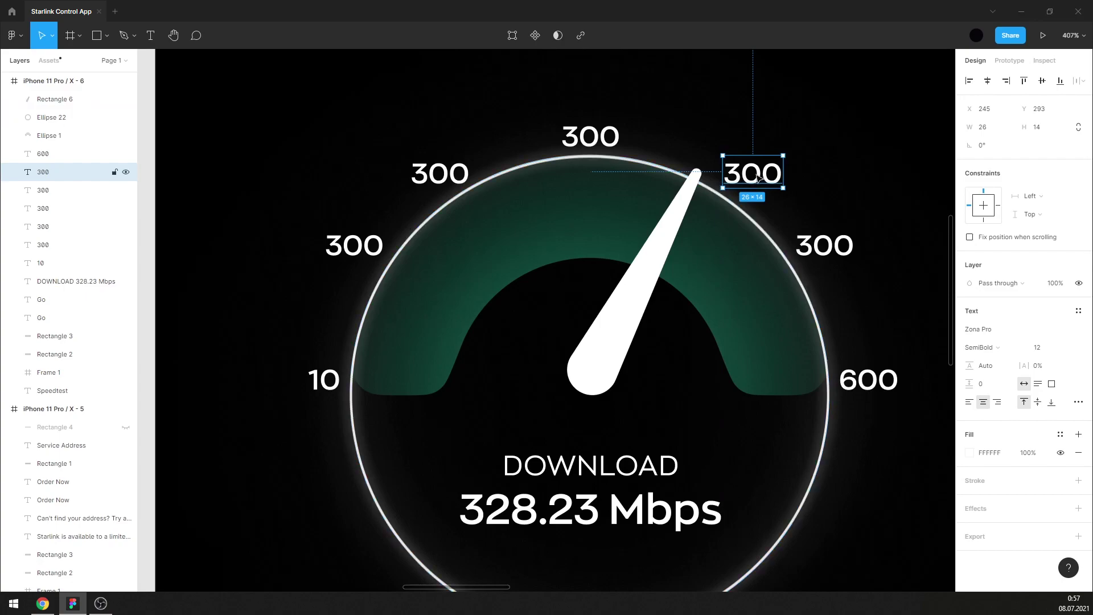
Edit the copied labels to read 100, 200, 400 and 500.
double_click(757, 174)
double_click(827, 240)
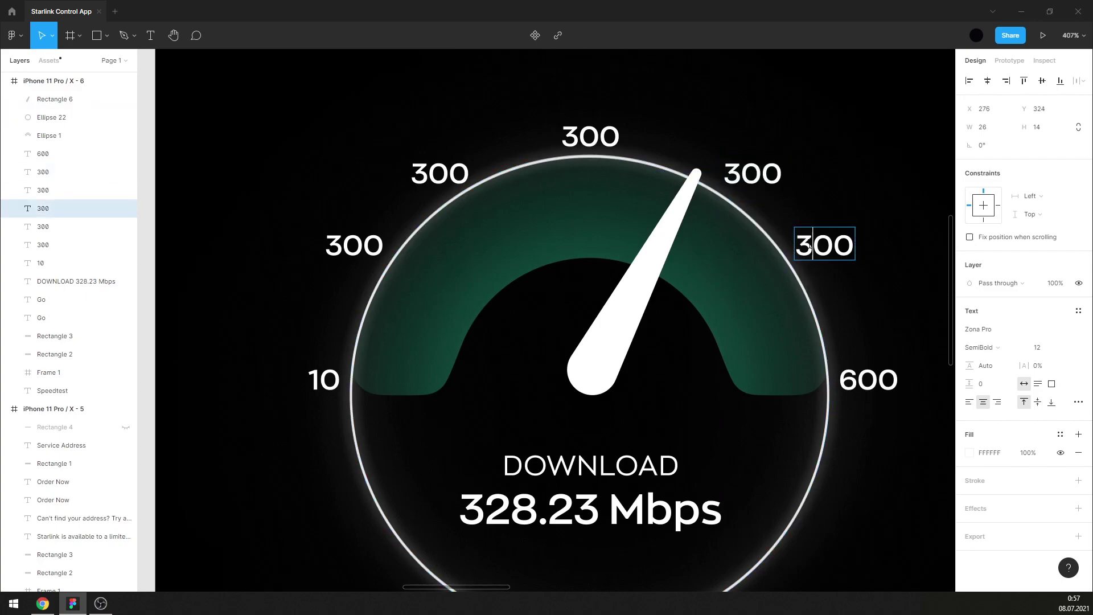
key("BackSpace")
type("5")
left_click_drag(742, 176, 724, 174)
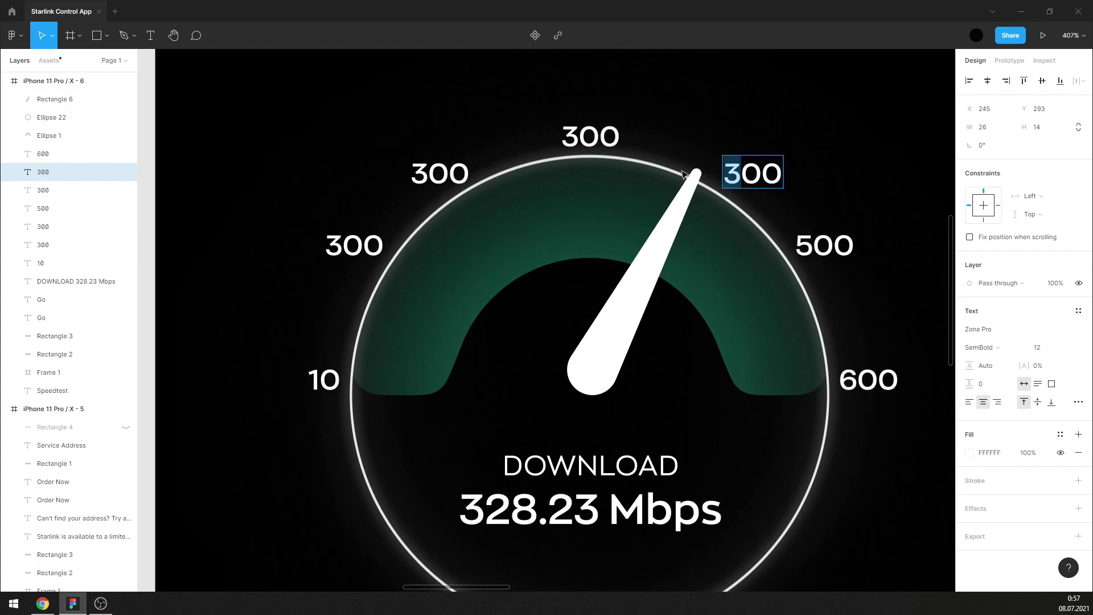
type("4")
left_click_drag(419, 169, 371, 176)
type("2")
left_click_drag(344, 245, 317, 220)
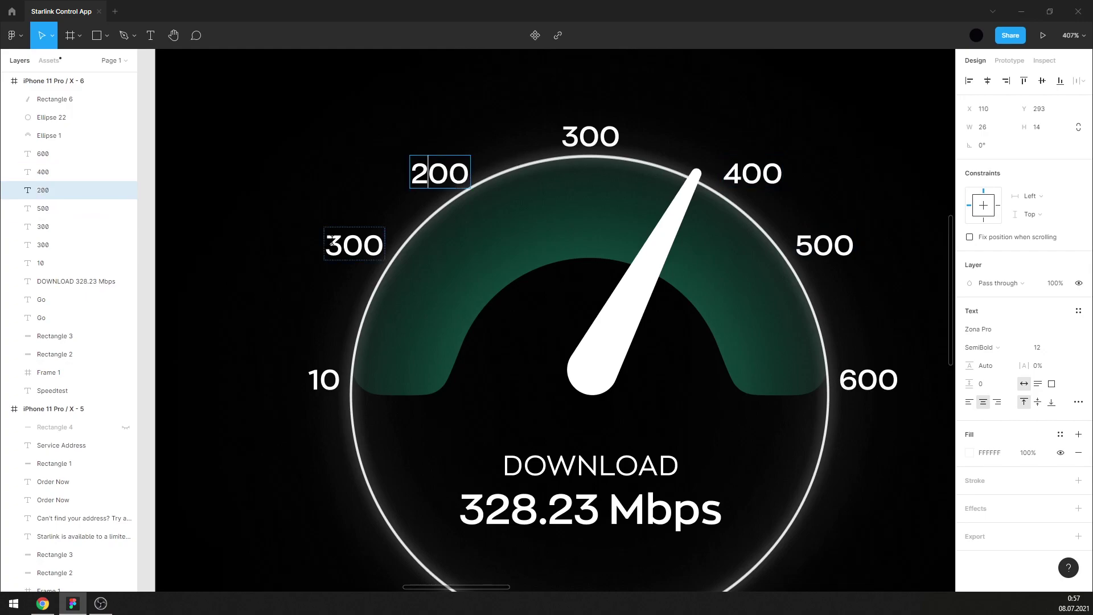
type("1")
key("Escape")
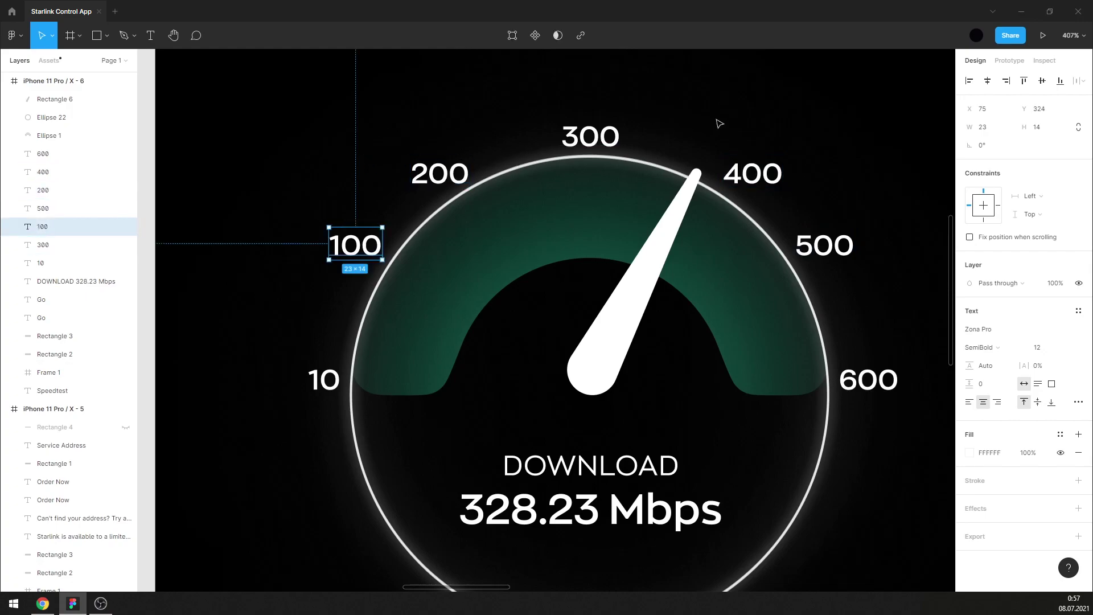
Nudge the 100, 200, 400 and 500 labels into alignment and select '28' in the download value.
left_click(719, 124)
left_click(68, 226)
key("Right")
key("Right")
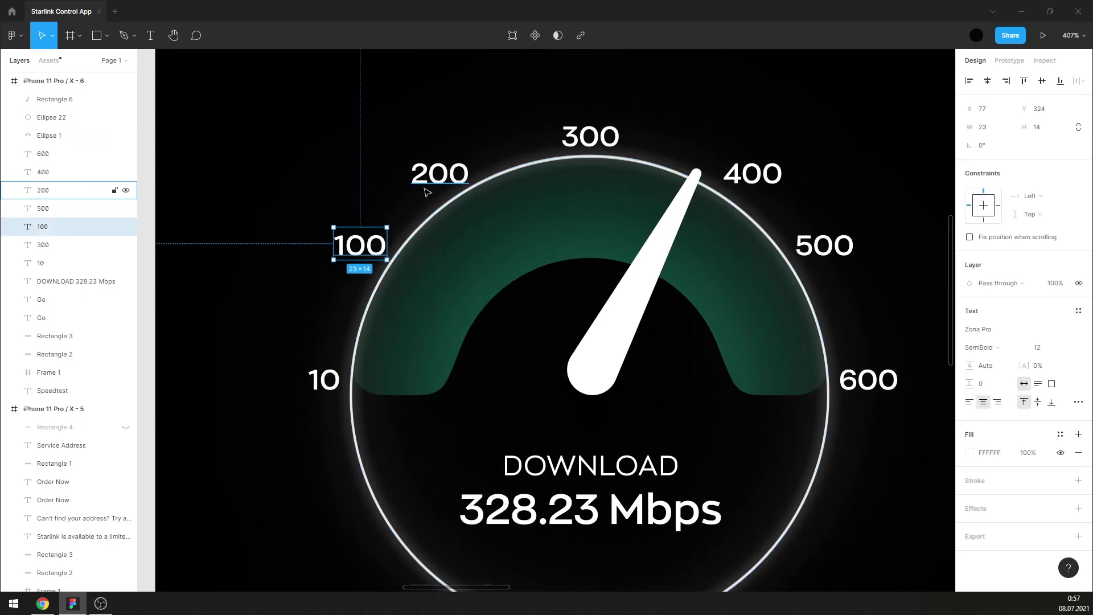
left_click_drag(438, 179, 436, 178)
left_click_drag(752, 181, 748, 179)
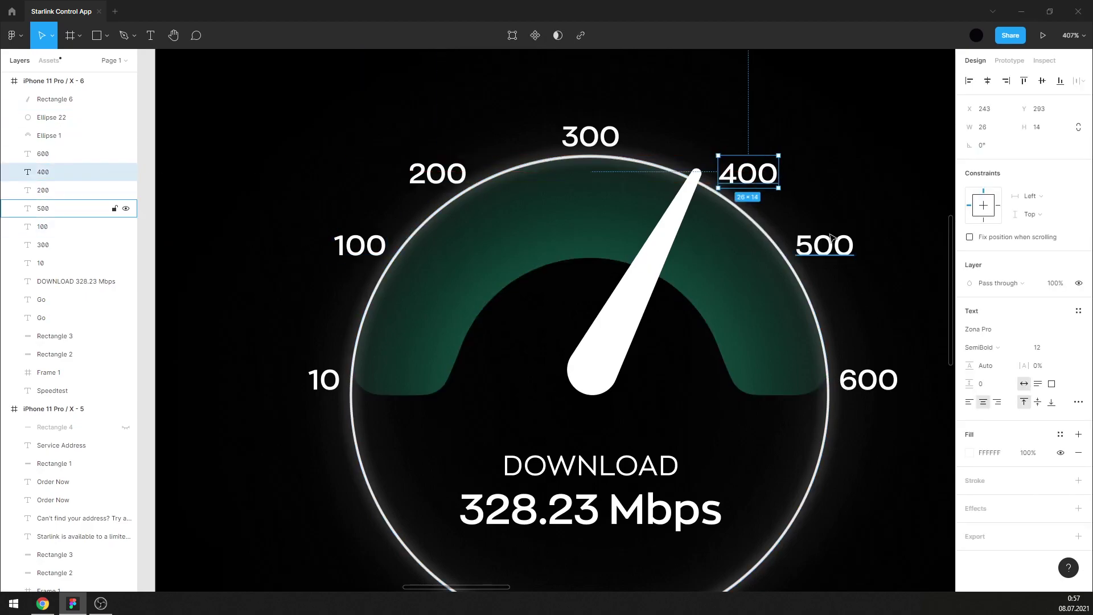
left_click_drag(831, 238, 829, 238)
left_click(868, 380)
double_click(608, 463)
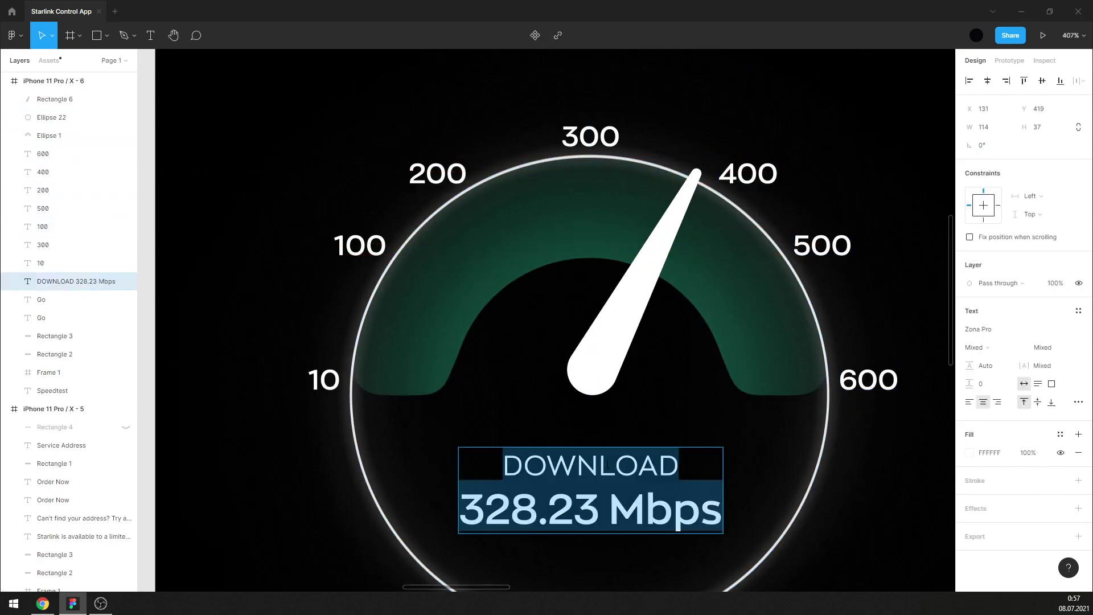
left_click_drag(533, 514, 474, 507)
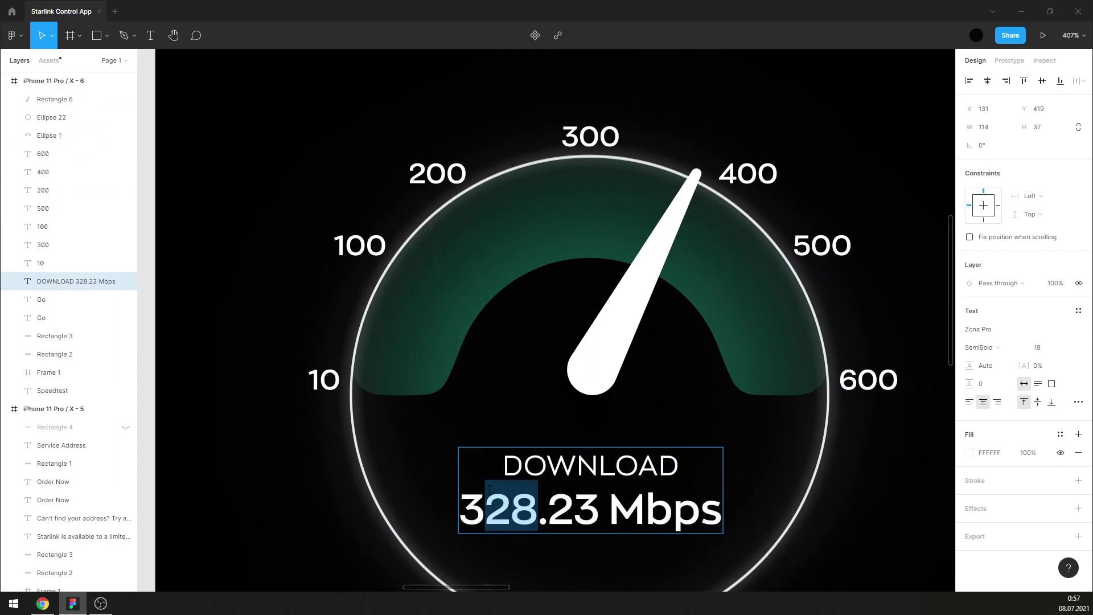
Change the download reading to 398.23 Mbps.
type("98")
left_click(873, 521)
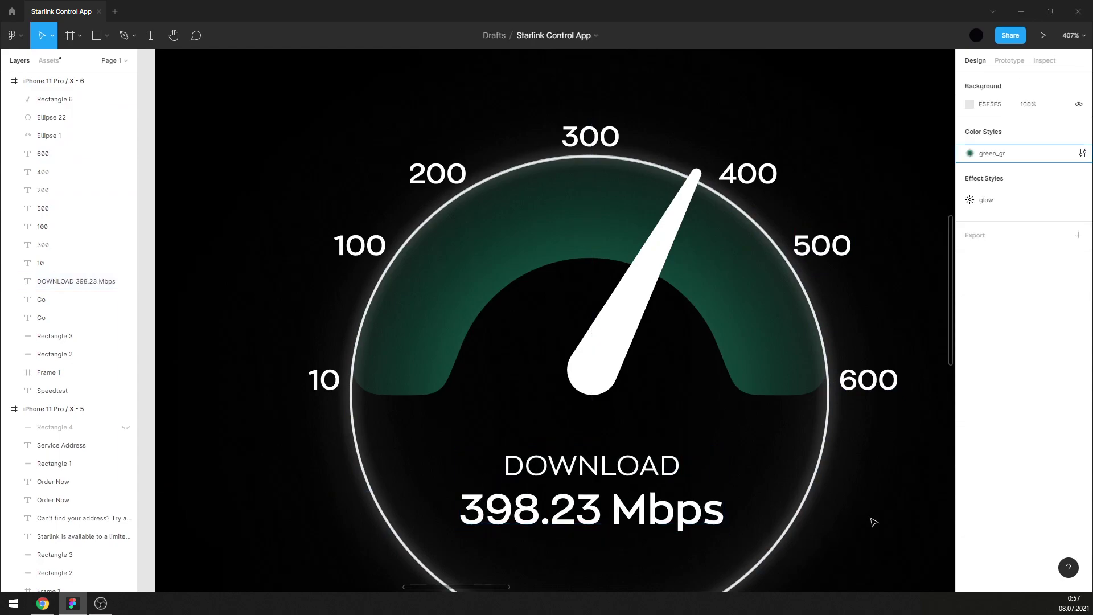
scroll(571, 336, "down", 3)
Copy the Connect screen's power icon to just right of the Speedtest screen.
scroll(622, 293, "down", 2)
scroll(622, 293, "down", 5)
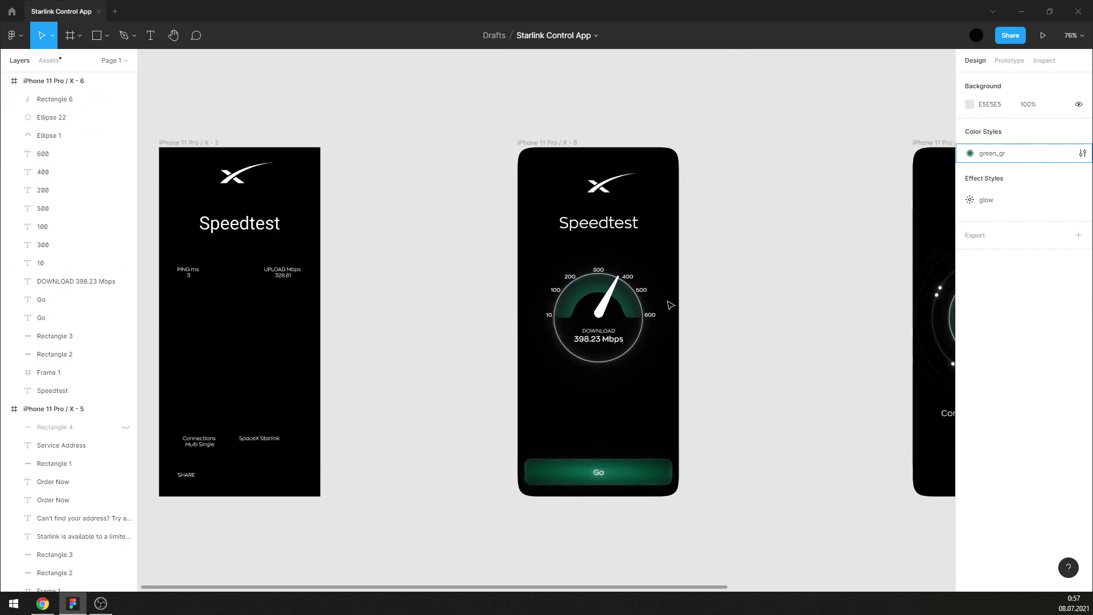
scroll(666, 302, "up", 5)
scroll(525, 366, "down", 2)
scroll(484, 347, "down", 3)
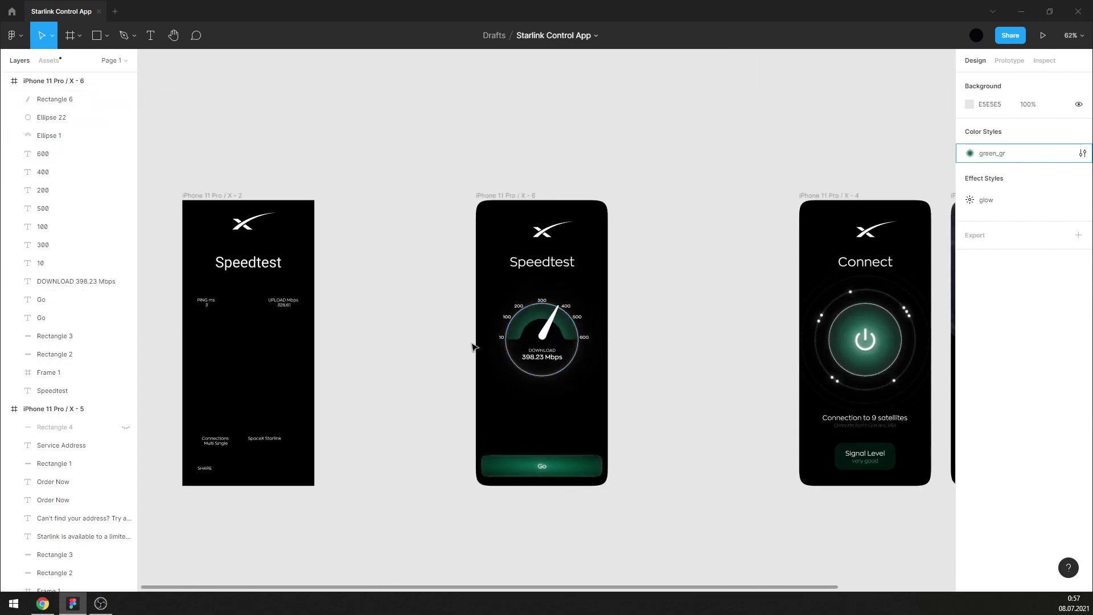
left_click(867, 341)
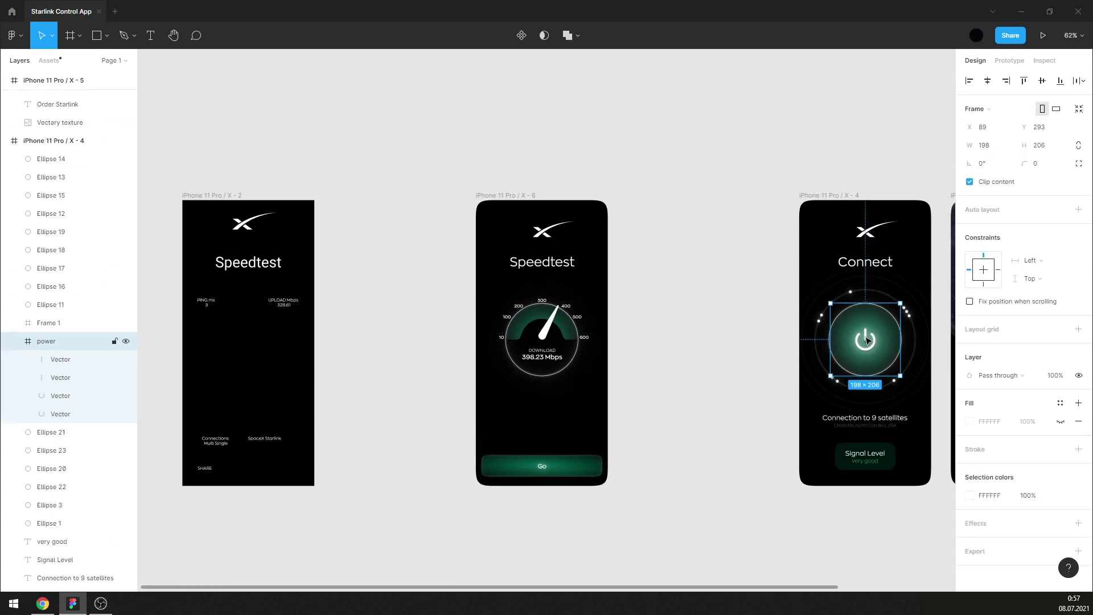
left_click_drag(868, 341, 647, 326)
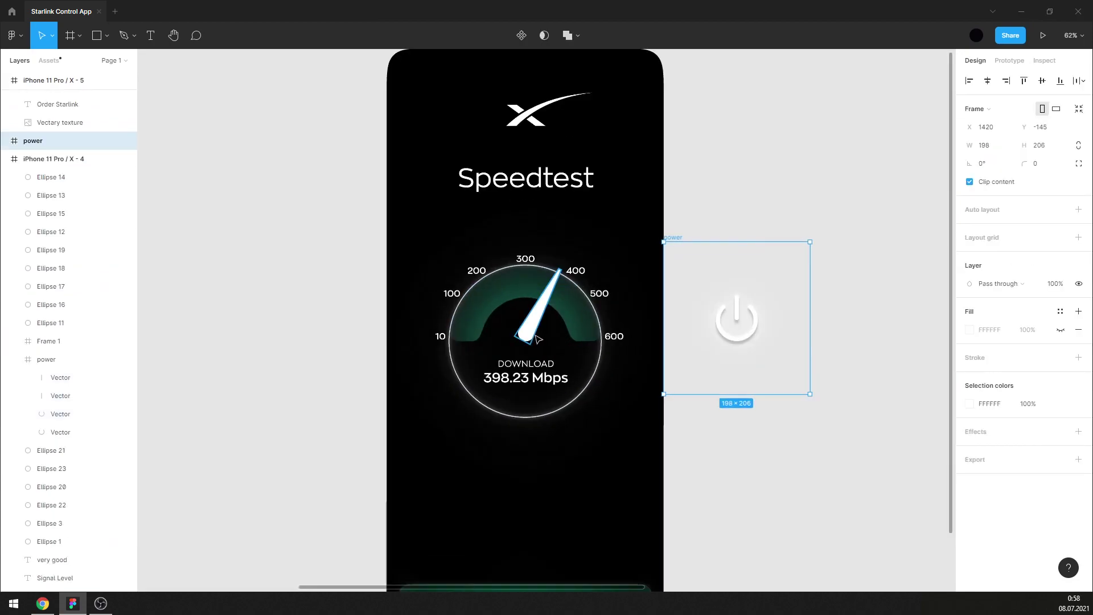
scroll(538, 339, "up", 3, "ctrl")
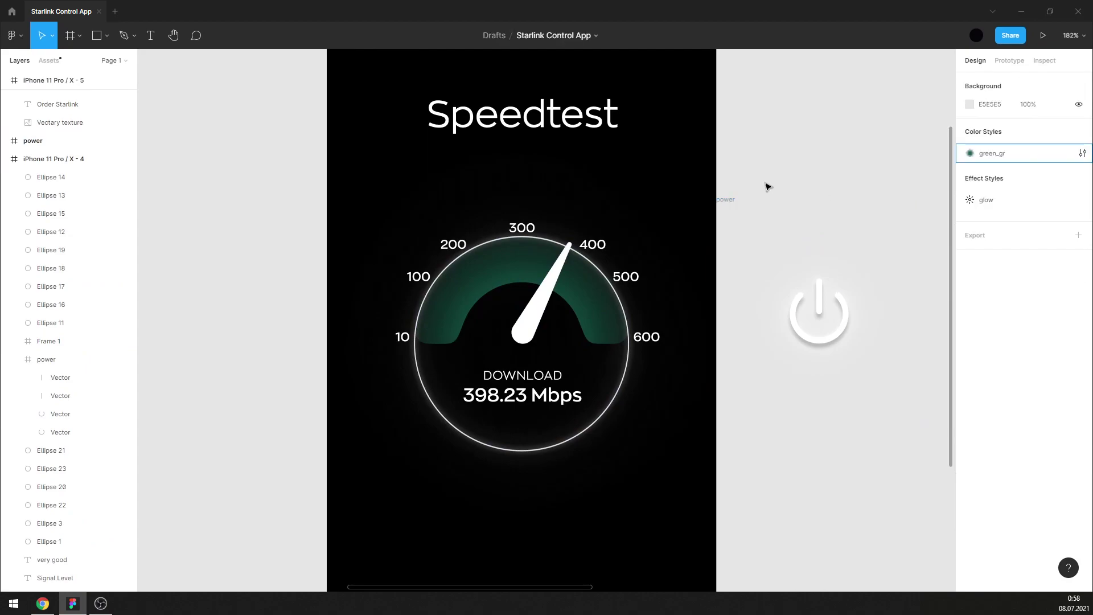
Apply the 'glow' effect style to the needle (Rectangle 6) and paste a duplicate.
left_click(699, 225)
left_click(533, 310)
scroll(532, 310, "up", 2, "ctrl")
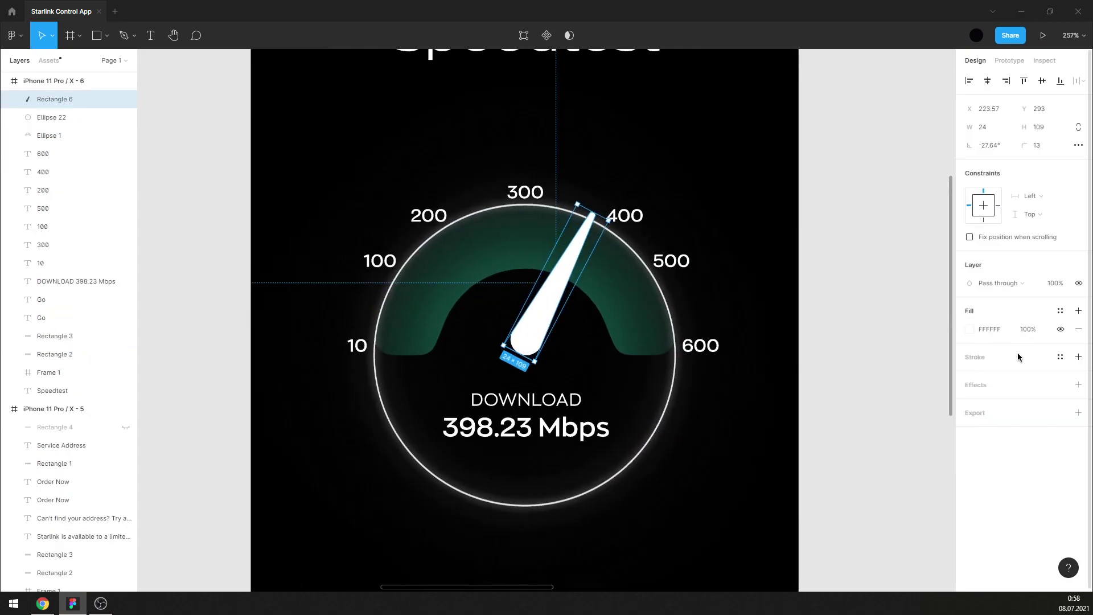
left_click(1063, 386)
left_click(1030, 452)
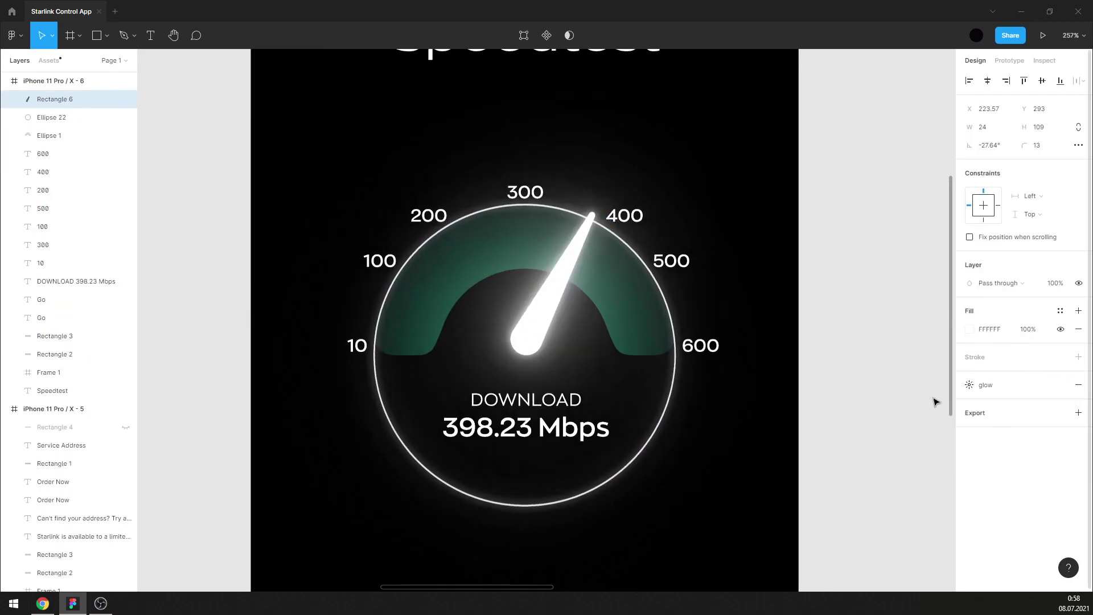
key("Escape")
scroll(638, 287, "up", 1, "ctrl")
left_click(535, 309)
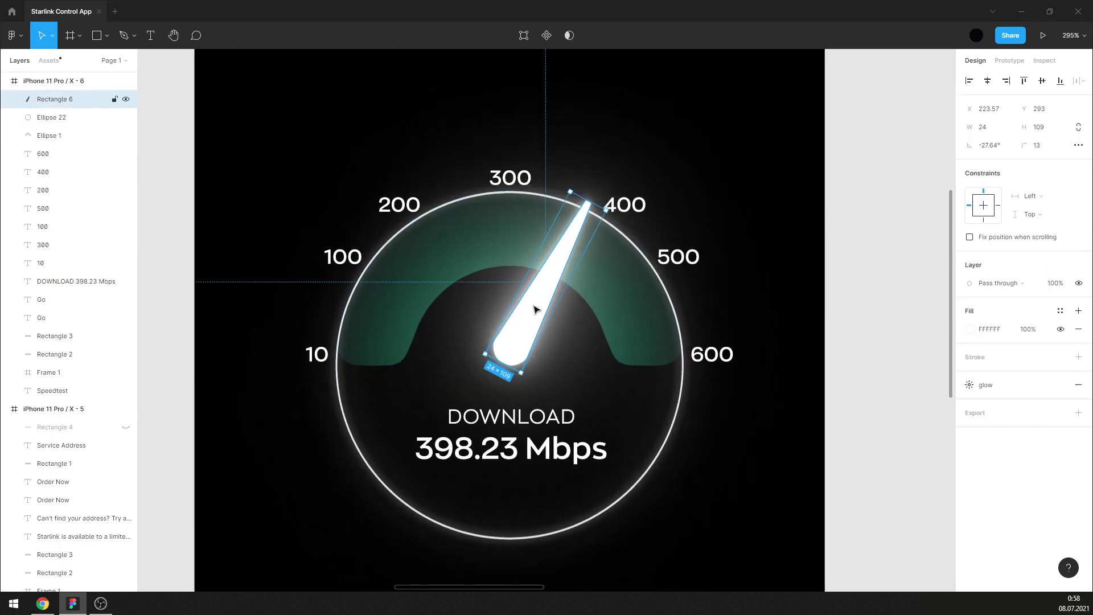
key("ctrl+c")
key("ctrl+v")
Swap the duplicate's glow for a black drop shadow at 50% opacity, blur 10.
left_click(1062, 388)
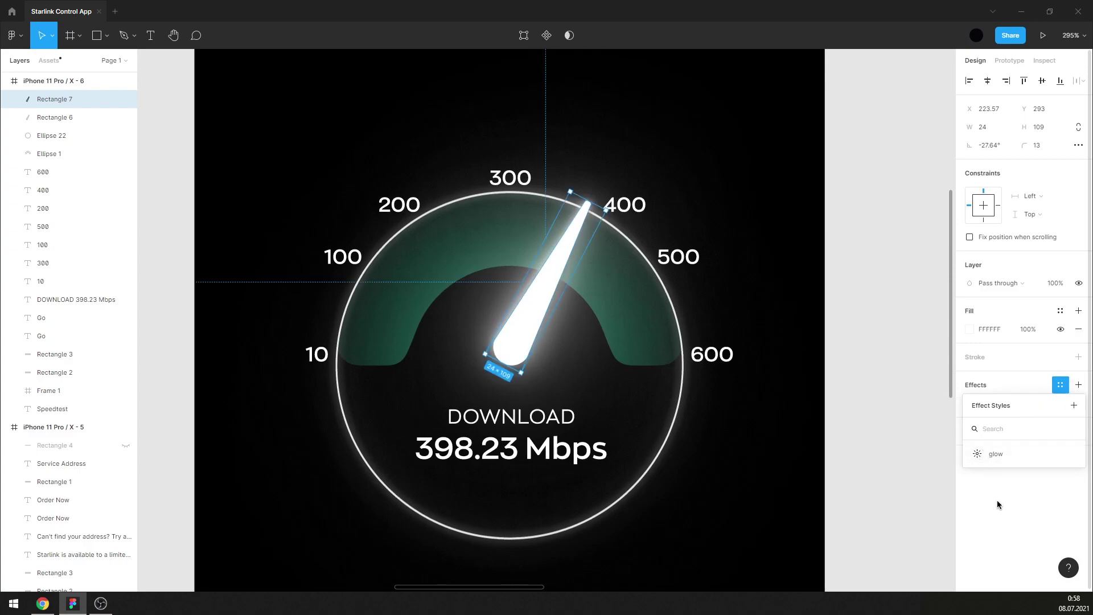
left_click(1003, 470)
left_click(969, 403)
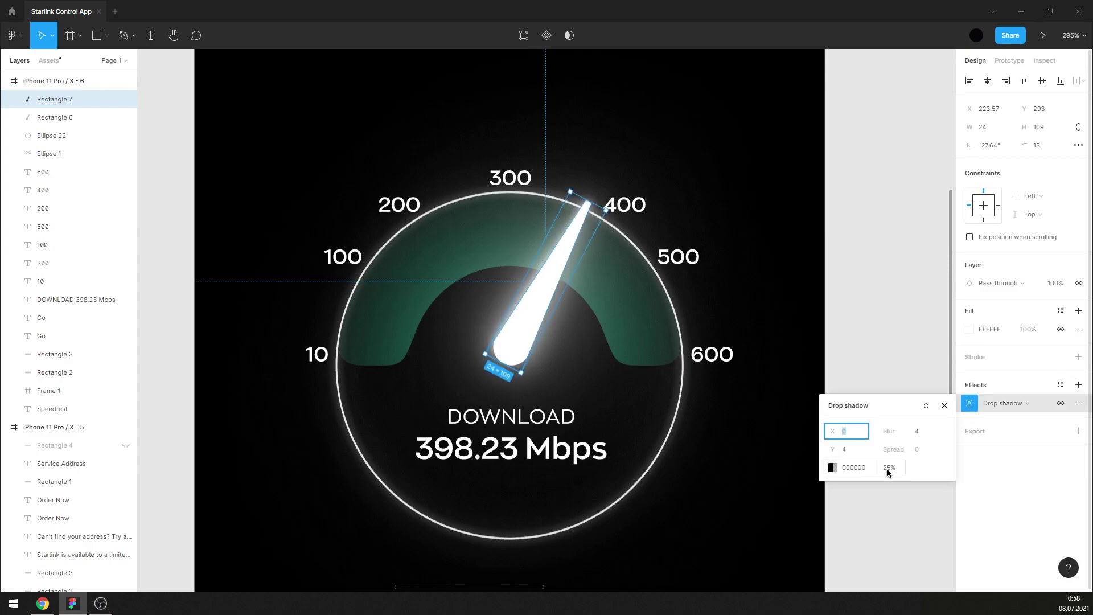
left_click(888, 468)
type("50")
key("Return")
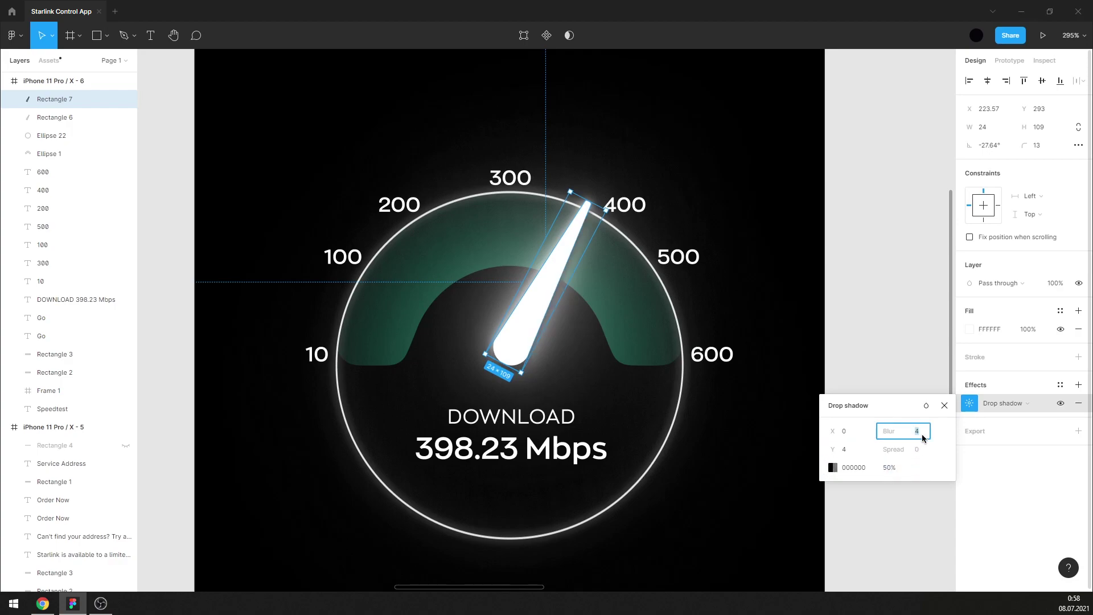
type("10")
key("Return")
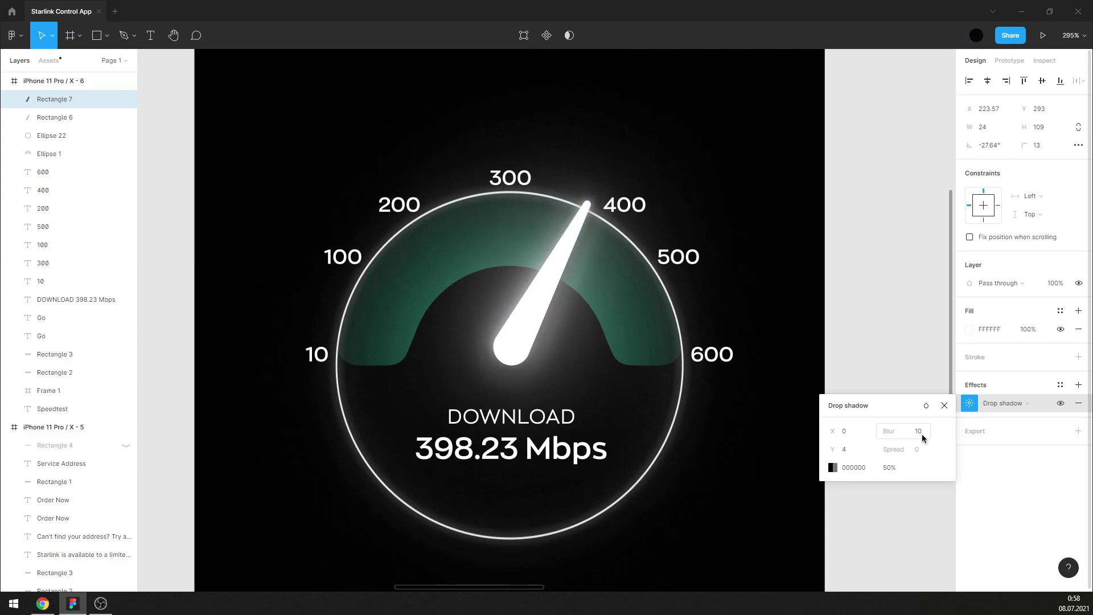
left_click(929, 356)
left_click(907, 329)
scroll(807, 325, "down", 1)
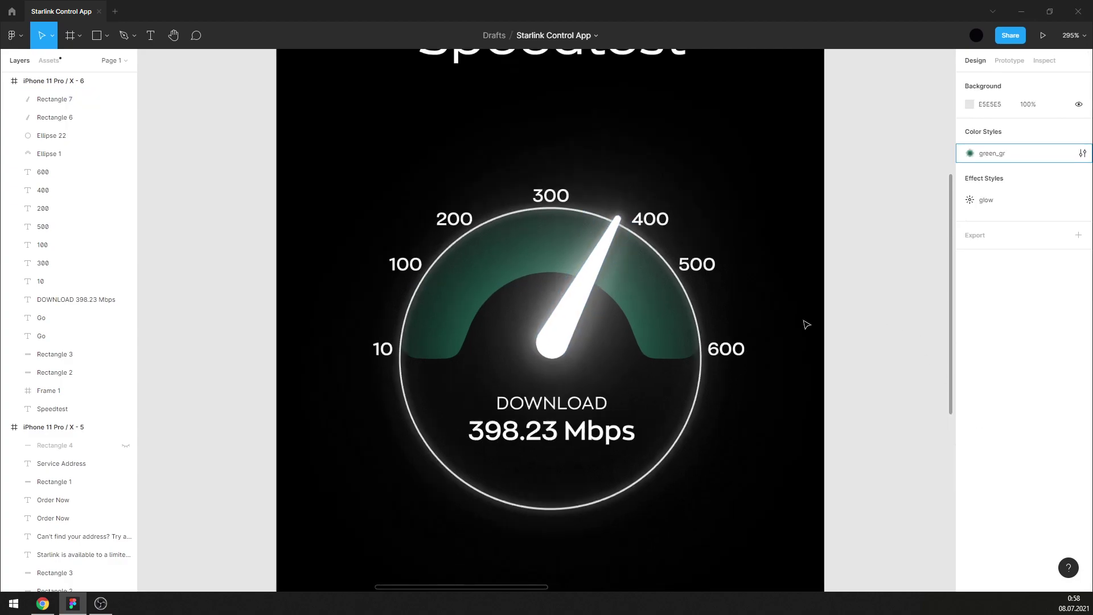
Thin the green gauge arc to about a 67% inner radius, keep -50% sweep, and set corner radius 12.
left_click(655, 401)
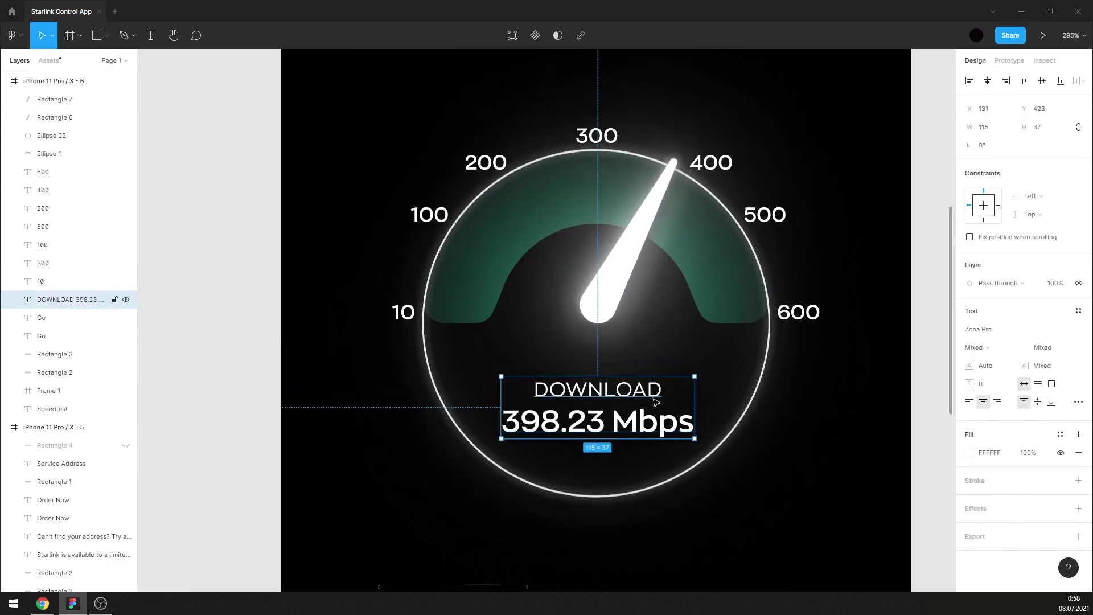
left_click(928, 371)
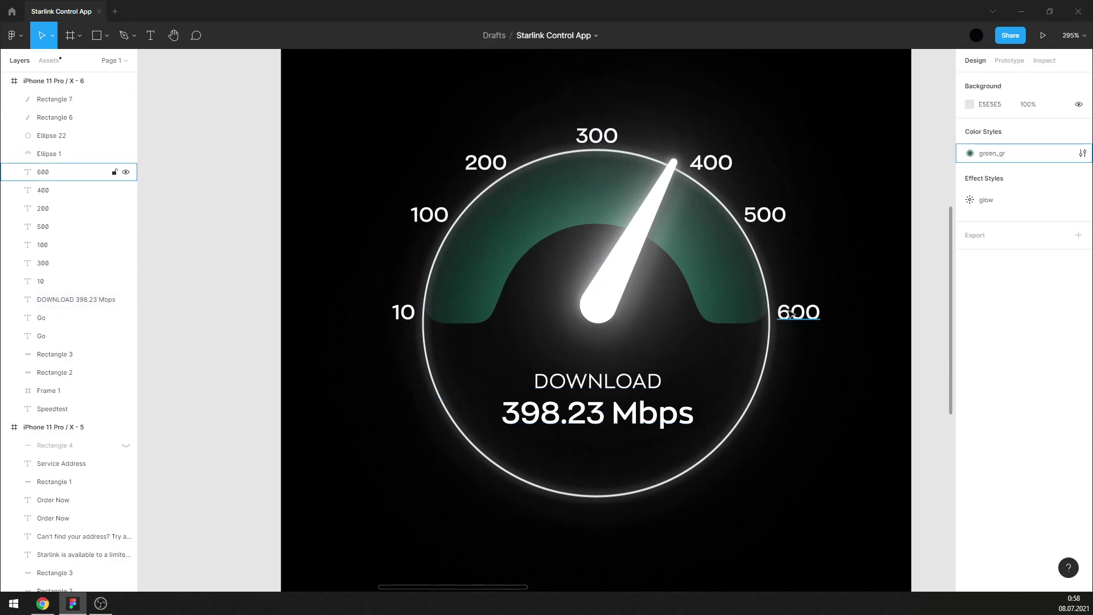
left_click(714, 298)
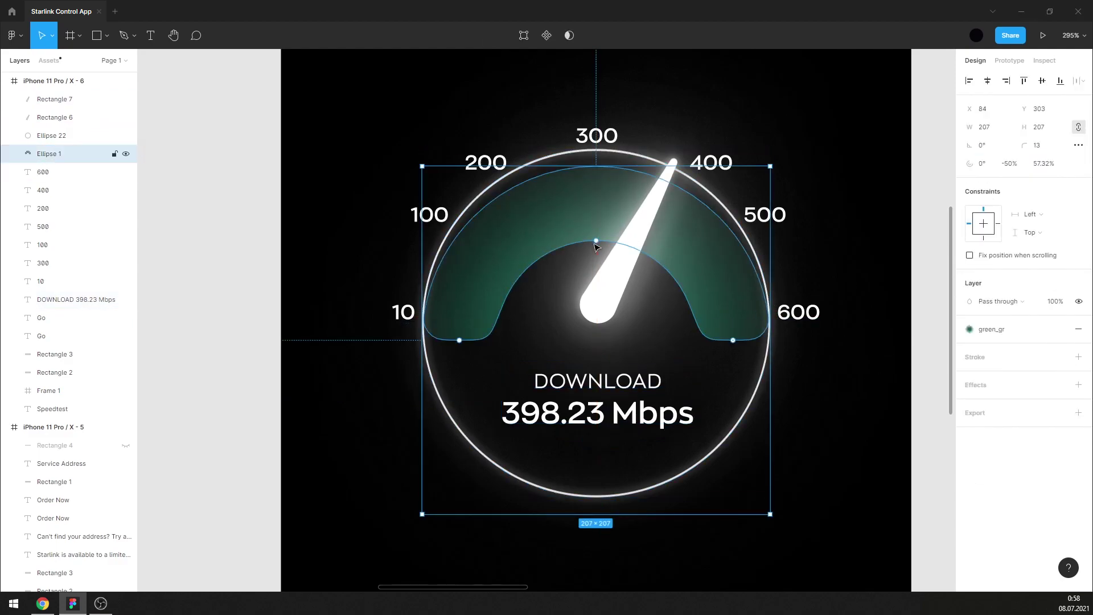
mouse_move(596, 230)
left_mouse_down()
mouse_move(599, 245)
mouse_move(597, 208)
left_mouse_up()
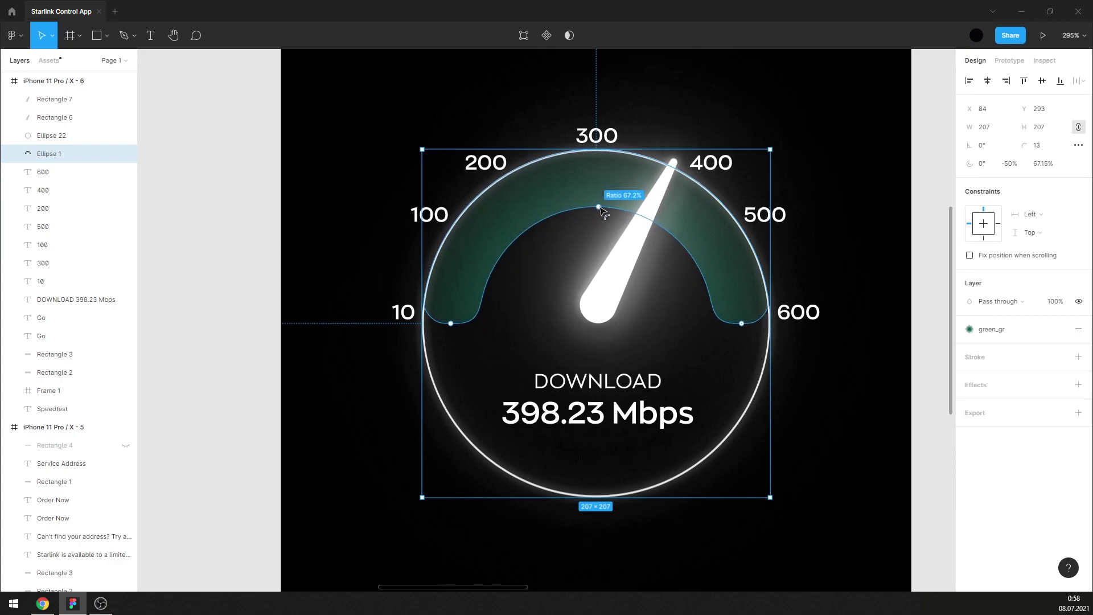
left_click_drag(451, 324, 447, 329)
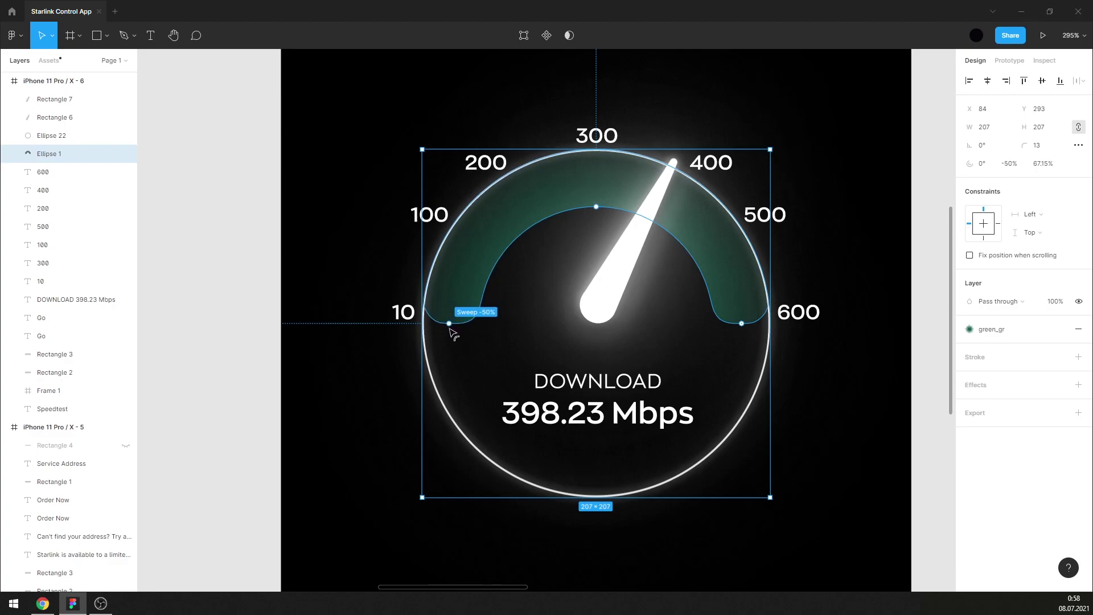
left_click_drag(449, 323, 454, 323)
left_click(1077, 147)
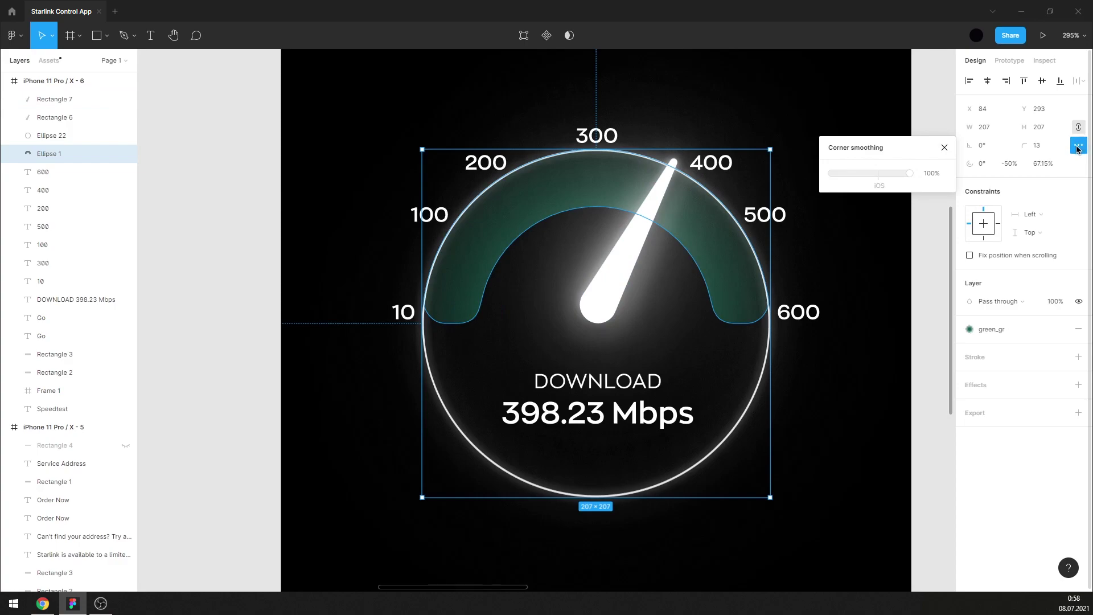
left_click(1078, 147)
type("12")
key("Return")
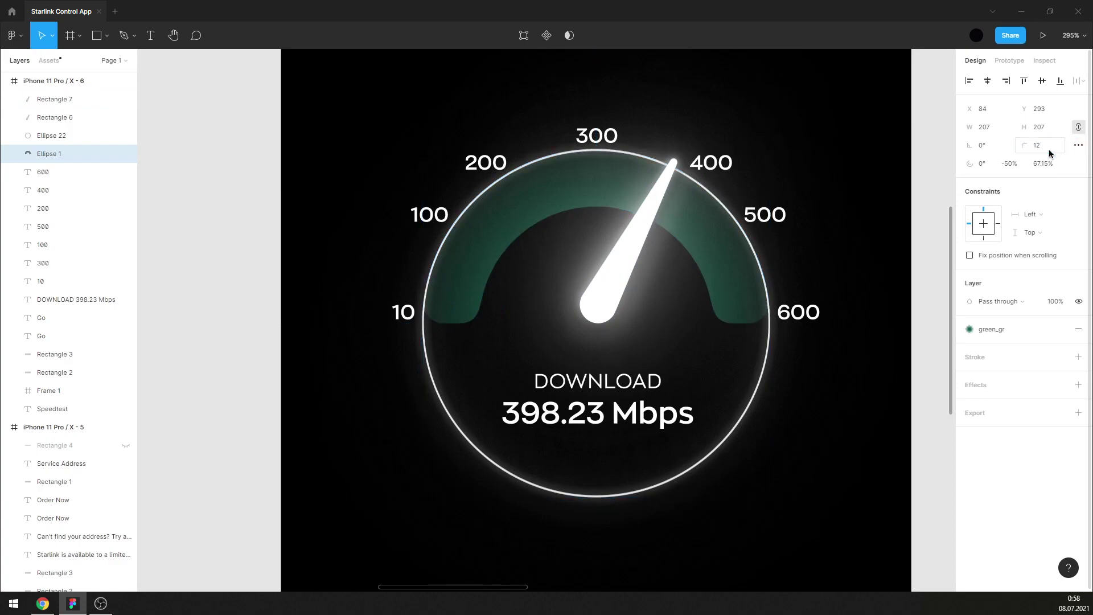
Copy the Connect screen's two thin rings (Ellipse 20 and Ellipse 3) and paste them around the speed gauge.
left_click(821, 179)
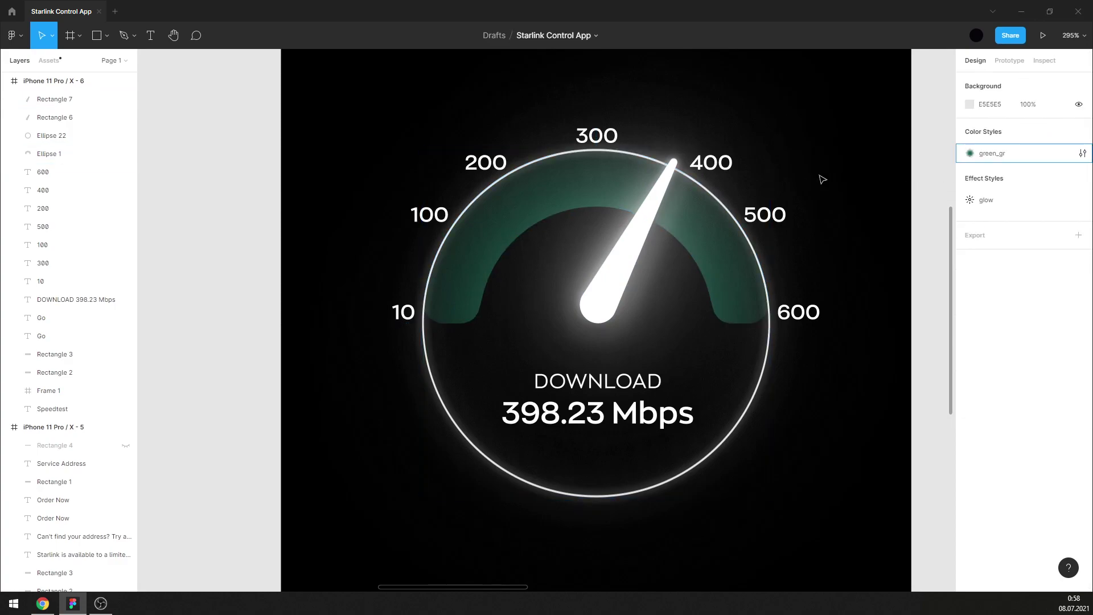
scroll(644, 228, "down", 5)
scroll(643, 226, "up", 3)
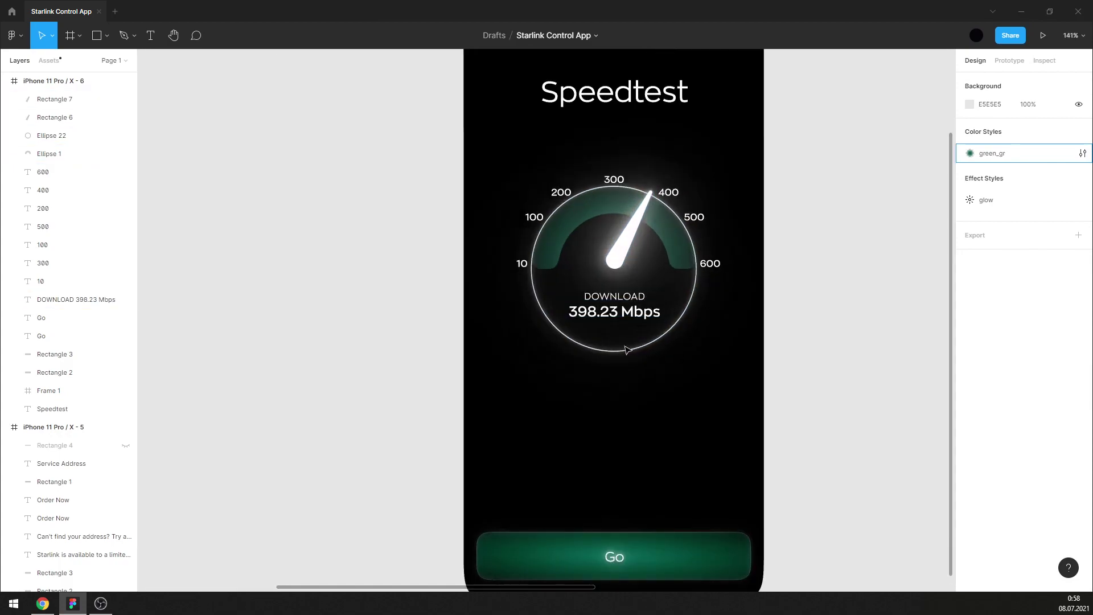
scroll(653, 323, "down", 6)
scroll(839, 376, "up", 3)
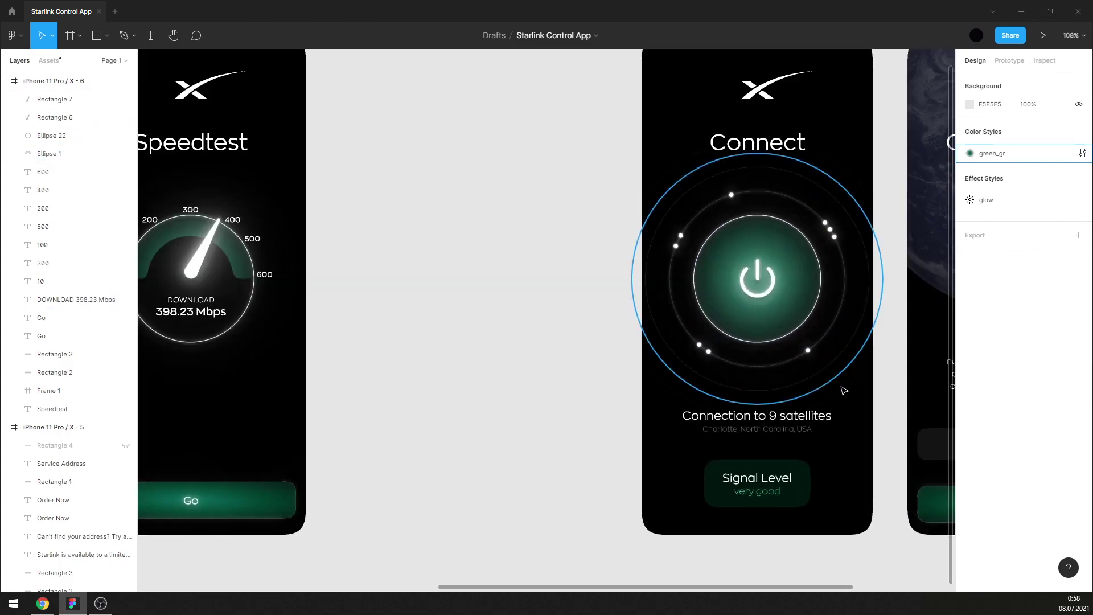
scroll(848, 392, "up", 2)
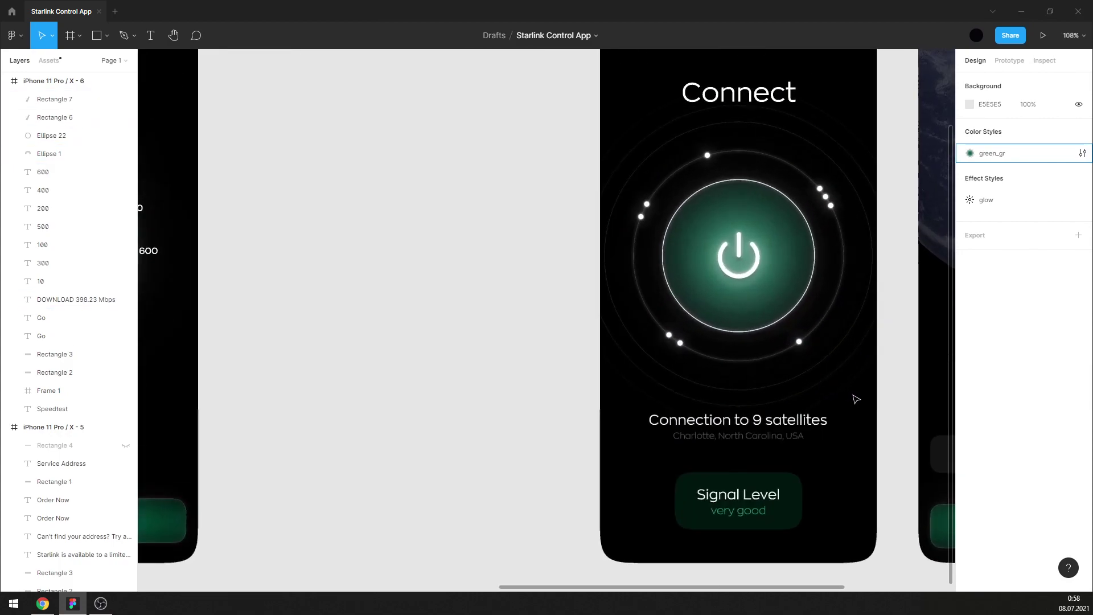
left_click(783, 360)
left_click(795, 380, "shift")
scroll(862, 344, "down", 5)
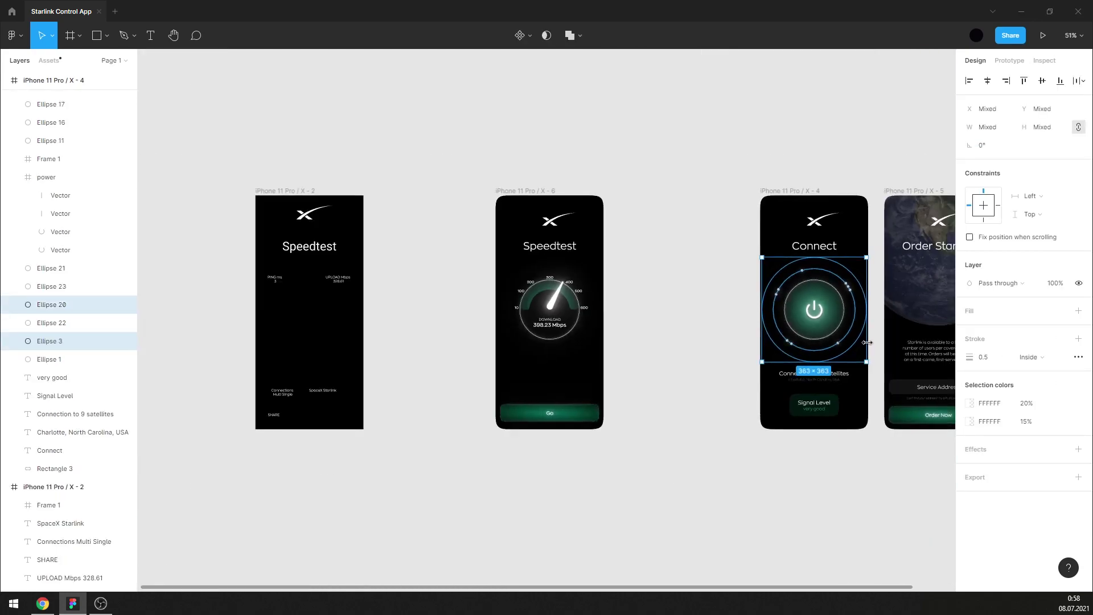
key("ctrl+c")
scroll(512, 194, "up", 3)
left_click(496, 201)
key("ctrl+v")
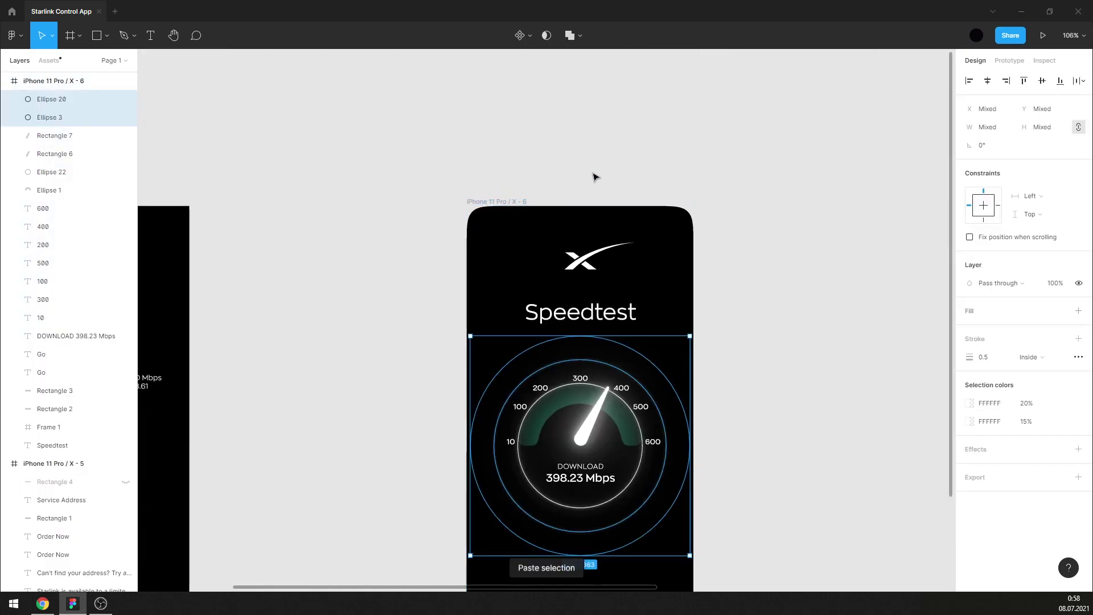
left_click(718, 140)
Move the PING 3 and UPLOAD 328.61 readings from X-2 to beneath the gauge.
scroll(716, 140, "down", 2)
scroll(449, 273, "up", 2)
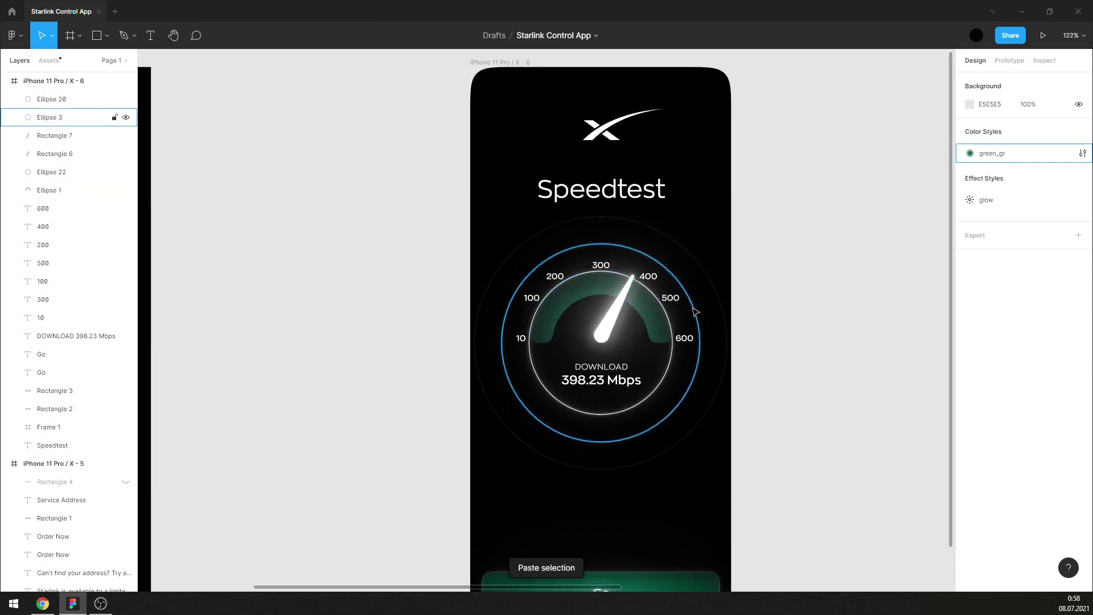
scroll(527, 275, "down", 4)
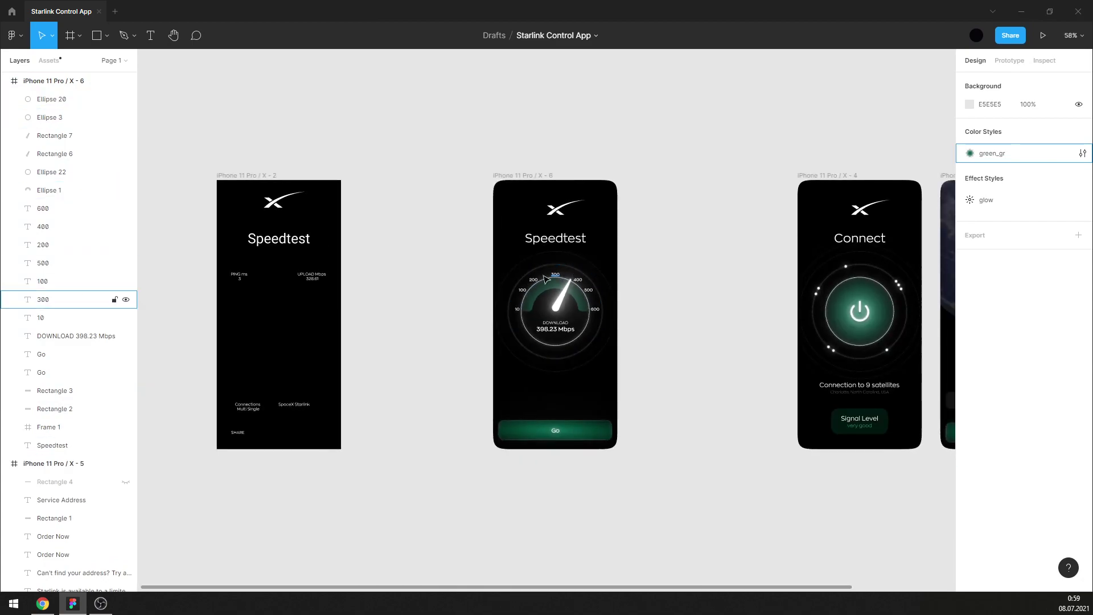
scroll(335, 292, "up", 1)
scroll(325, 300, "up", 2)
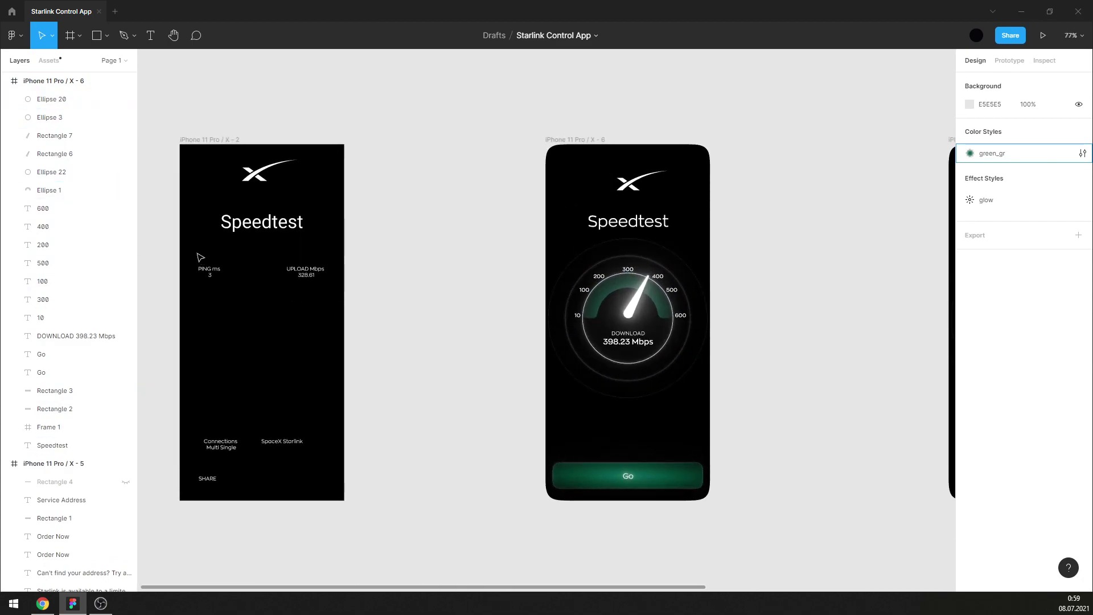
left_click_drag(200, 257, 679, 386)
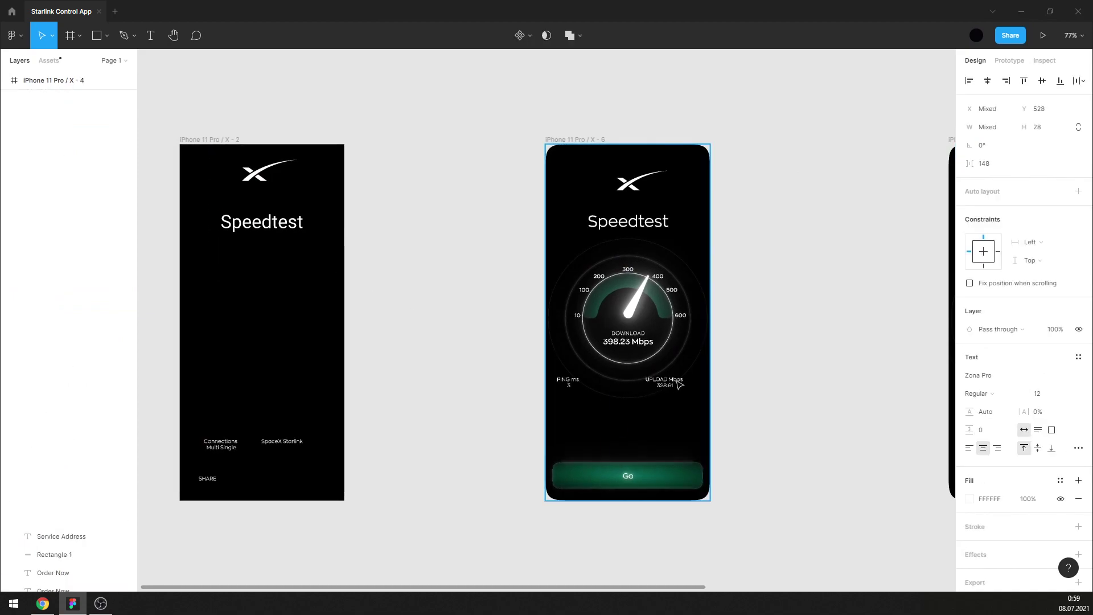
scroll(734, 310, "up", 2)
left_click(757, 312)
Detach the arc's green_gr style and switch its fill to an angular gradient.
scroll(555, 332, "up", 2)
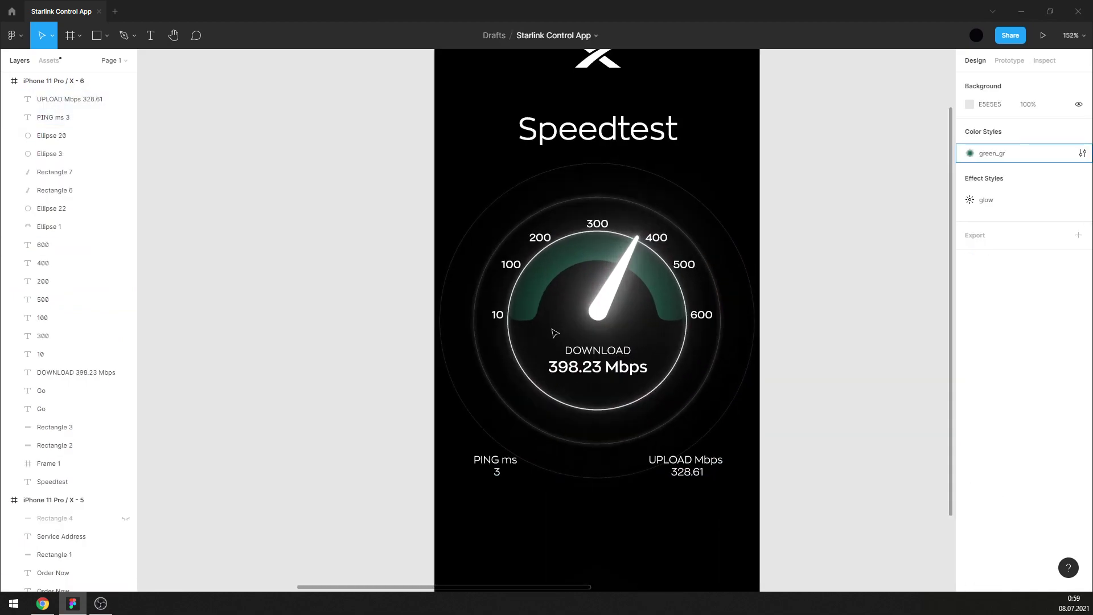
left_click(668, 296)
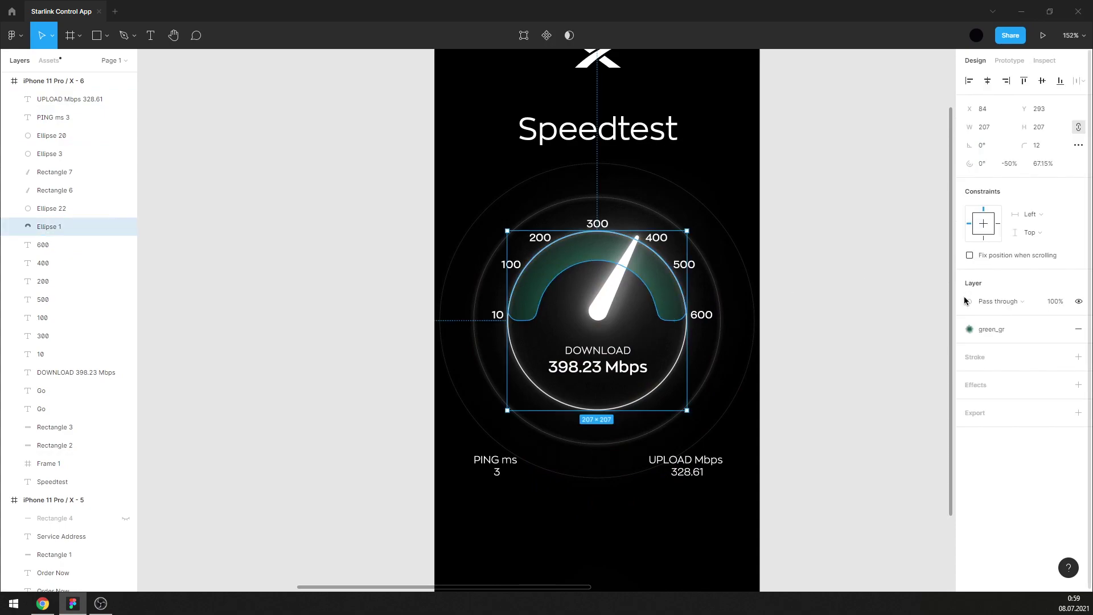
left_click(1059, 329)
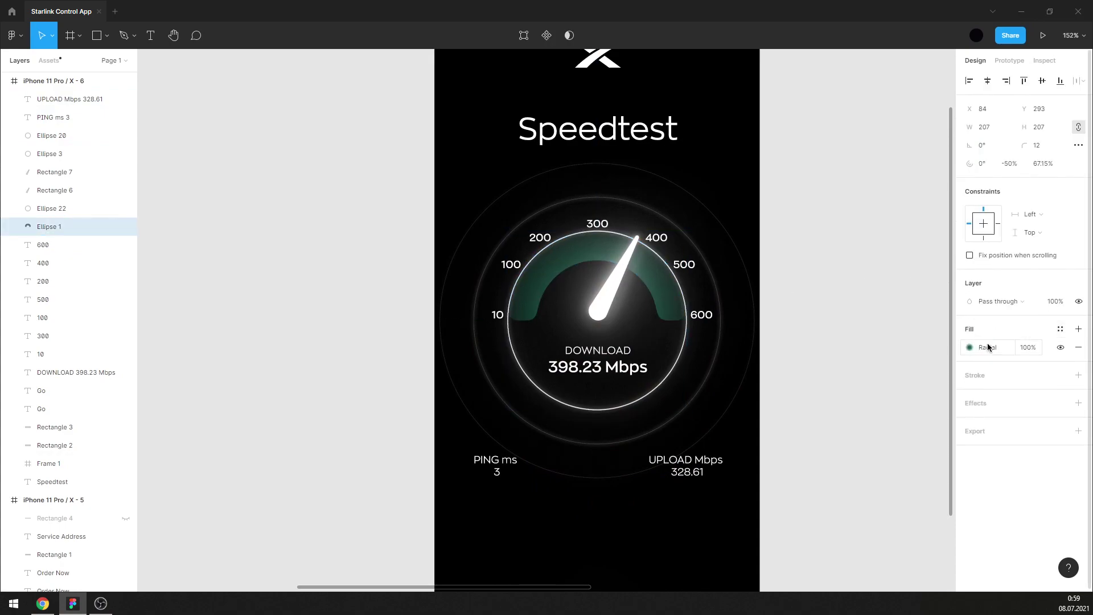
left_click(965, 348)
left_click(847, 255)
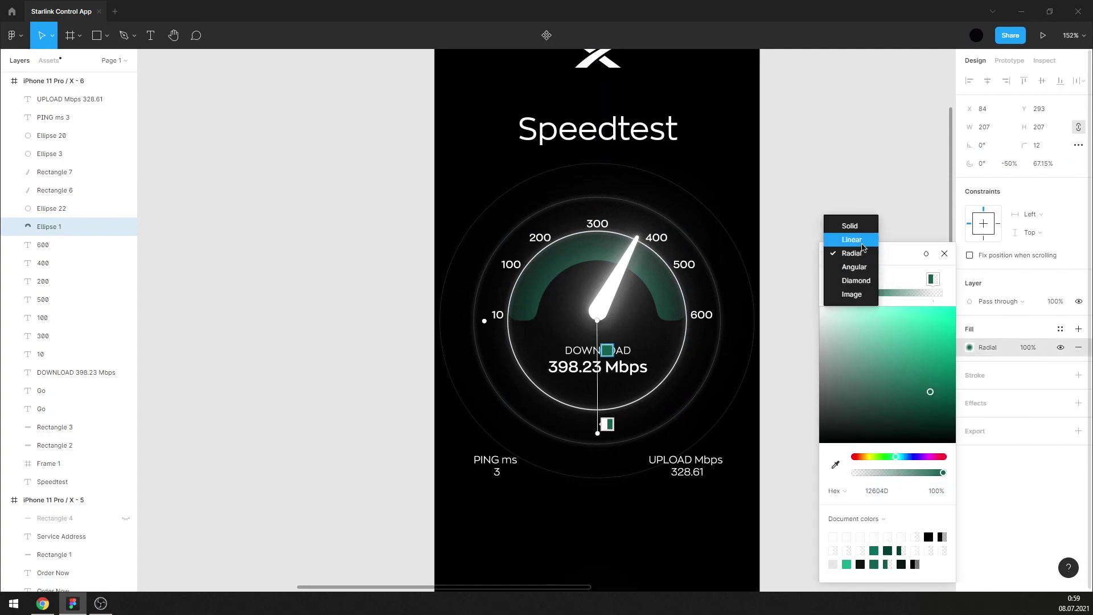
left_click(867, 266)
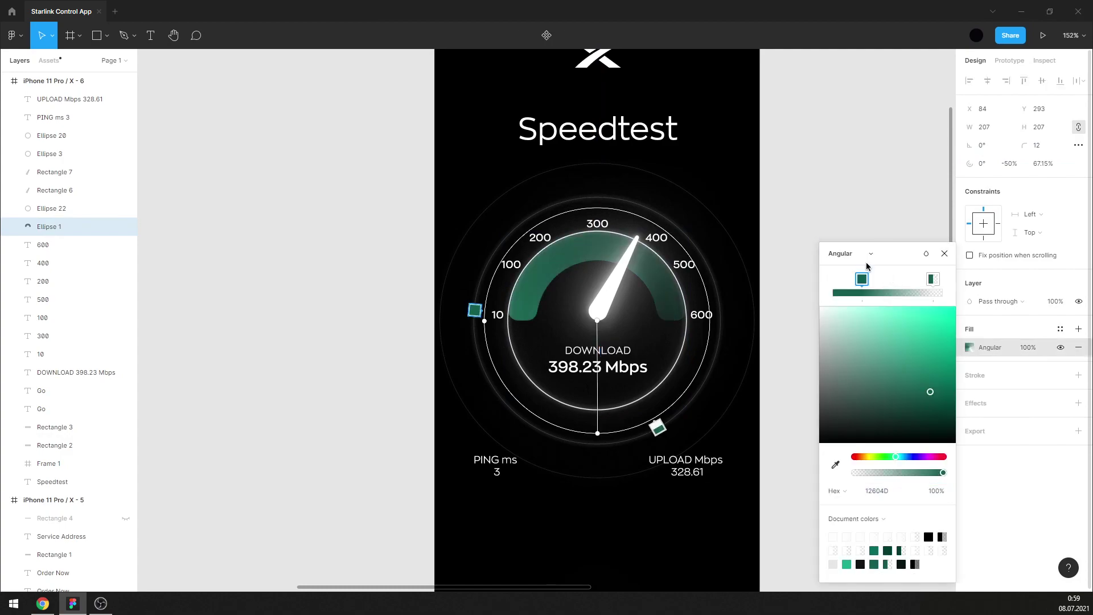
Rotate the angular gradient so it starts faint near 10 and peaks between 500 and 600.
scroll(650, 290, "up", 3)
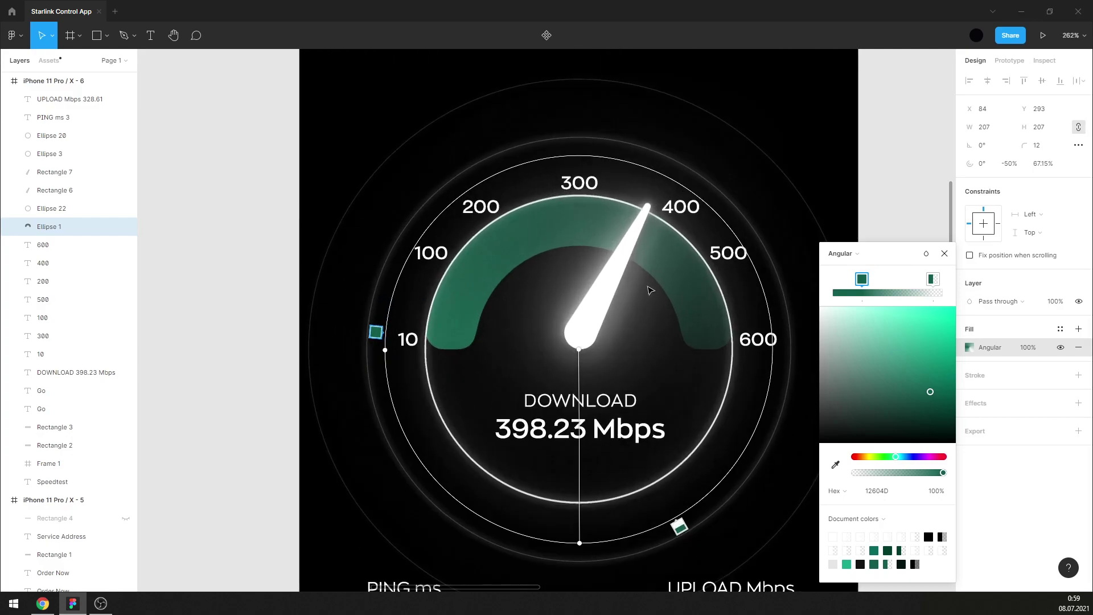
mouse_move(580, 542)
left_mouse_down()
mouse_move(436, 244)
mouse_move(431, 250)
mouse_move(469, 223)
mouse_move(420, 270)
mouse_move(461, 228)
mouse_move(421, 250)
mouse_move(432, 252)
left_mouse_up()
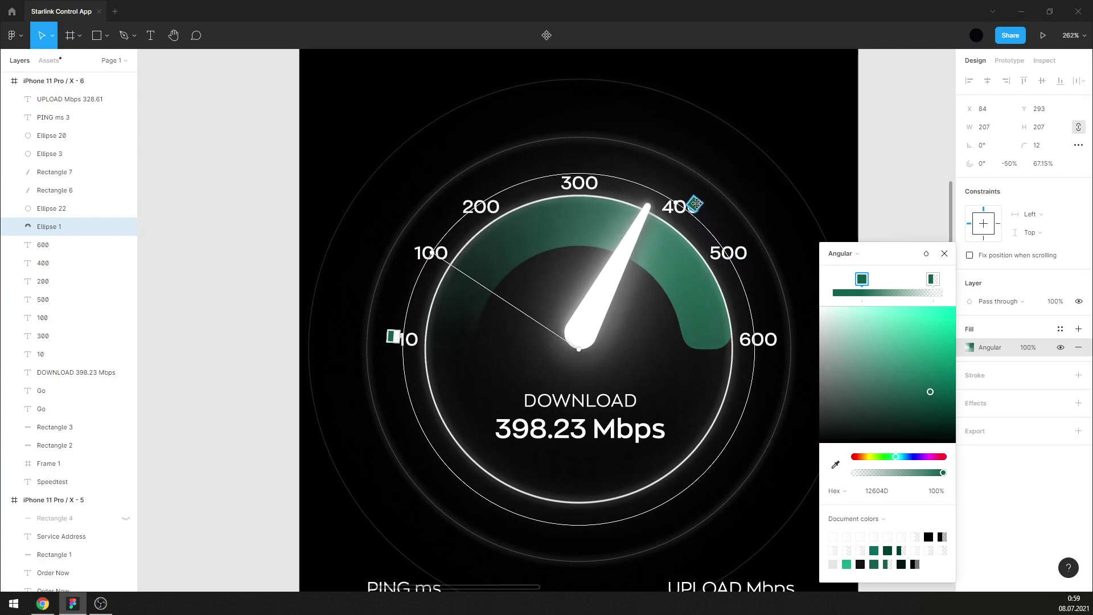
mouse_move(695, 205)
left_mouse_down()
mouse_move(735, 254)
mouse_move(749, 347)
mouse_move(660, 183)
mouse_move(711, 233)
mouse_move(710, 210)
mouse_move(740, 259)
left_mouse_up()
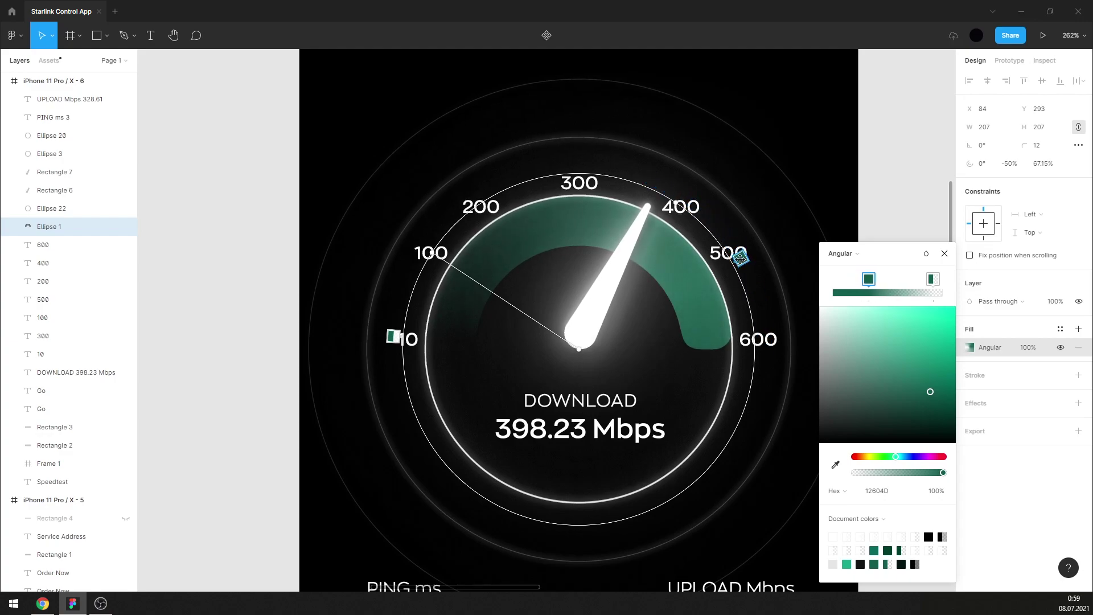
mouse_move(397, 337)
left_mouse_down()
mouse_move(402, 251)
mouse_move(394, 337)
left_mouse_up()
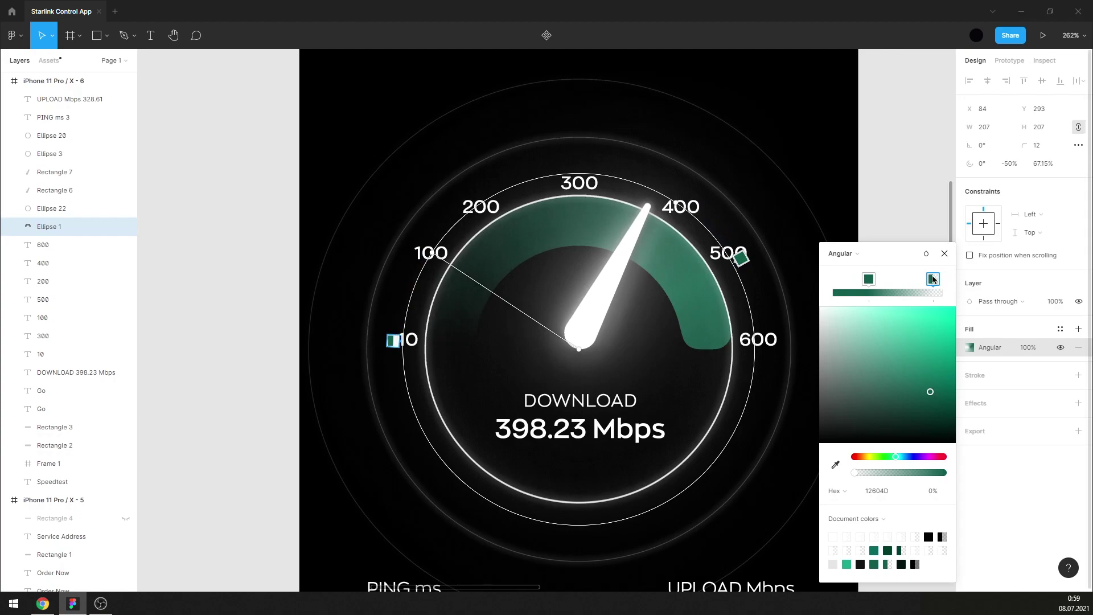
left_click(945, 253)
key("Escape")
scroll(796, 239, "down", 5)
Set the gauge arc's corner radius to 20 to round its ends.
scroll(814, 245, "up", 4)
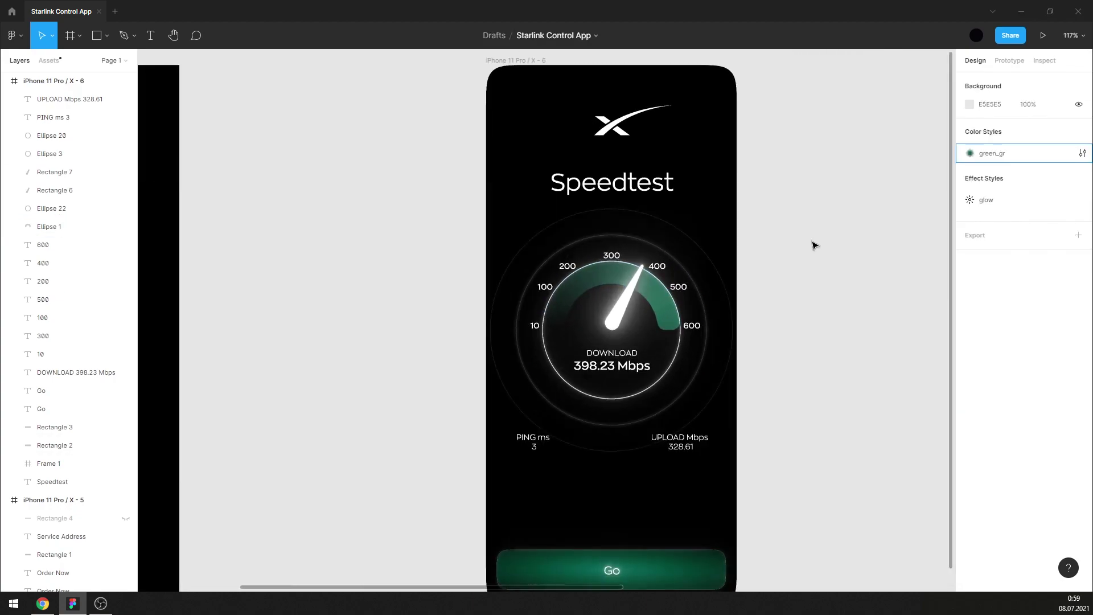
left_click(624, 363)
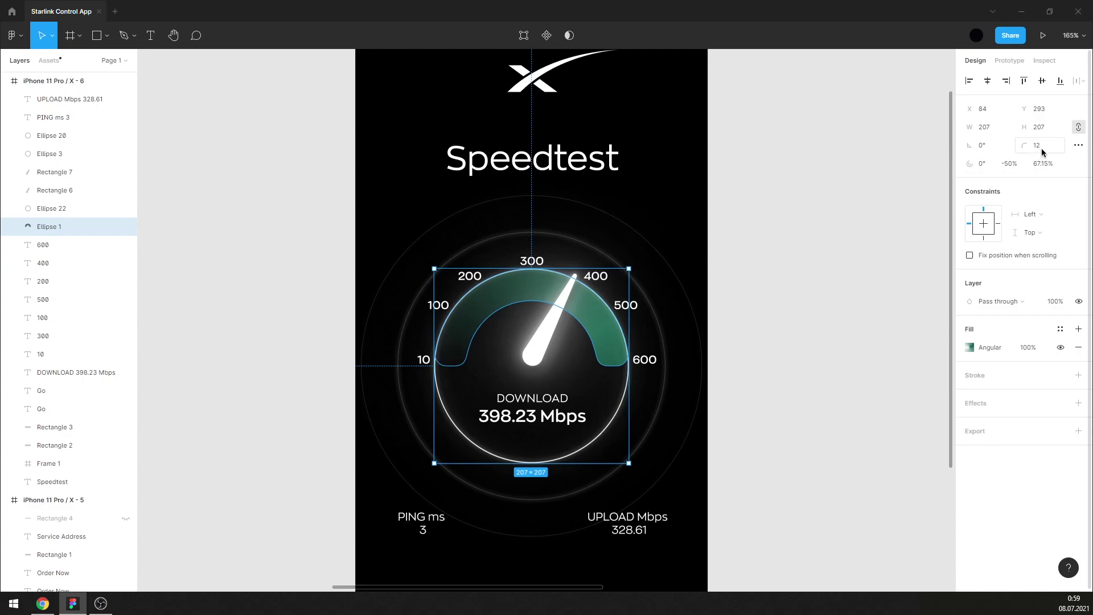
key("Return")
left_click(882, 235)
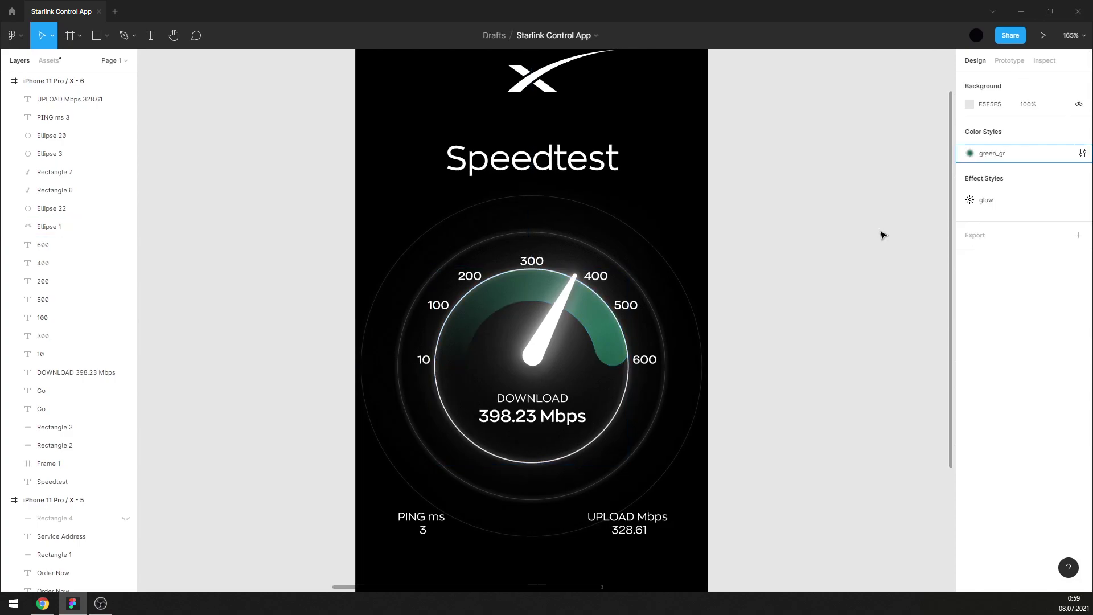
Copy the dark Signal Level box into the Speedtest frame and position it under PING.
scroll(857, 224, "down", 3)
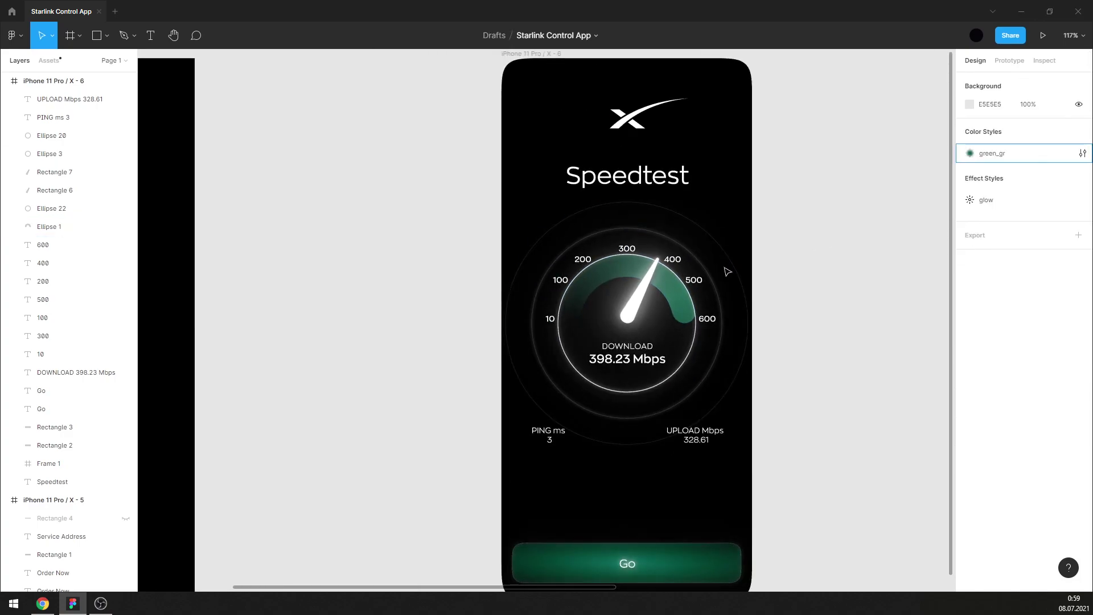
scroll(740, 273, "up", 3)
scroll(834, 244, "down", 2)
scroll(837, 262, "down", 1)
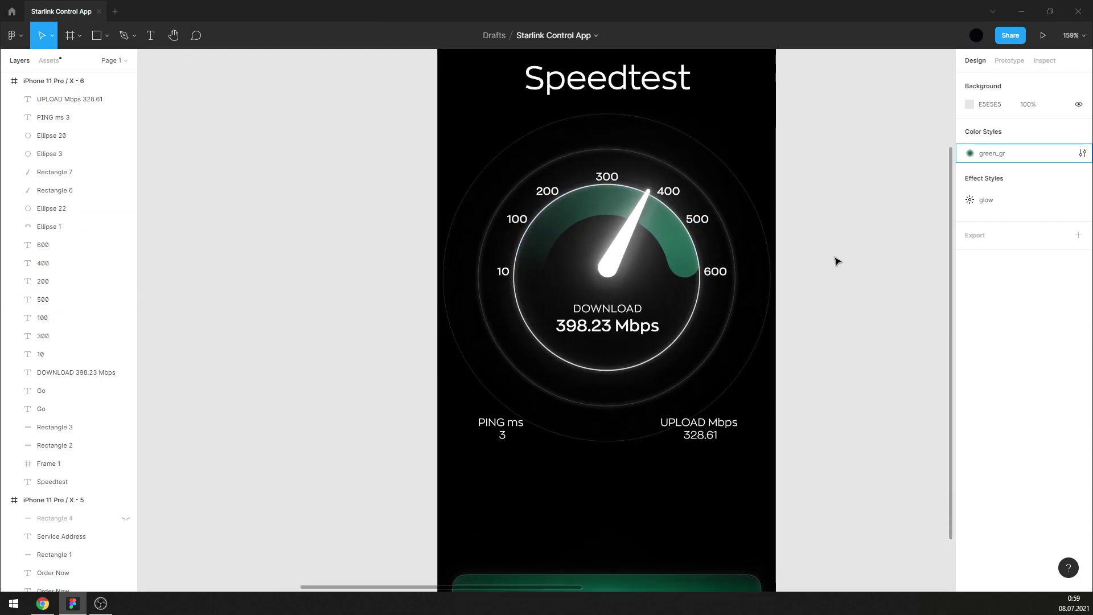
scroll(729, 375, "down", 5)
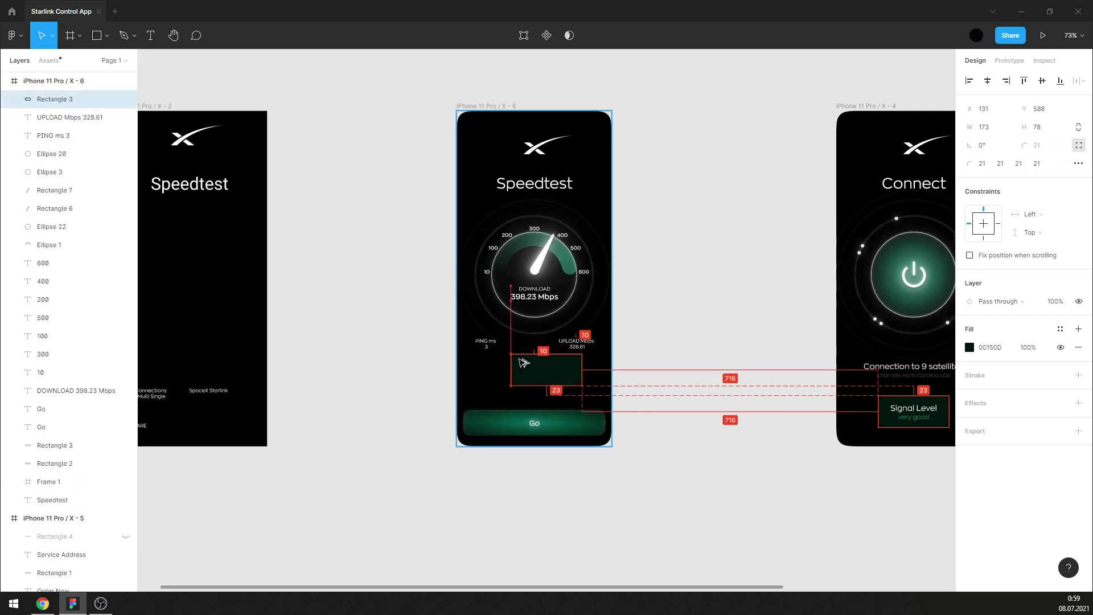
scroll(547, 370, "up", 3)
mouse_move(891, 403)
left_mouse_down()
mouse_move(546, 370)
mouse_move(534, 385)
left_mouse_up()
scroll(586, 364, "up", 1)
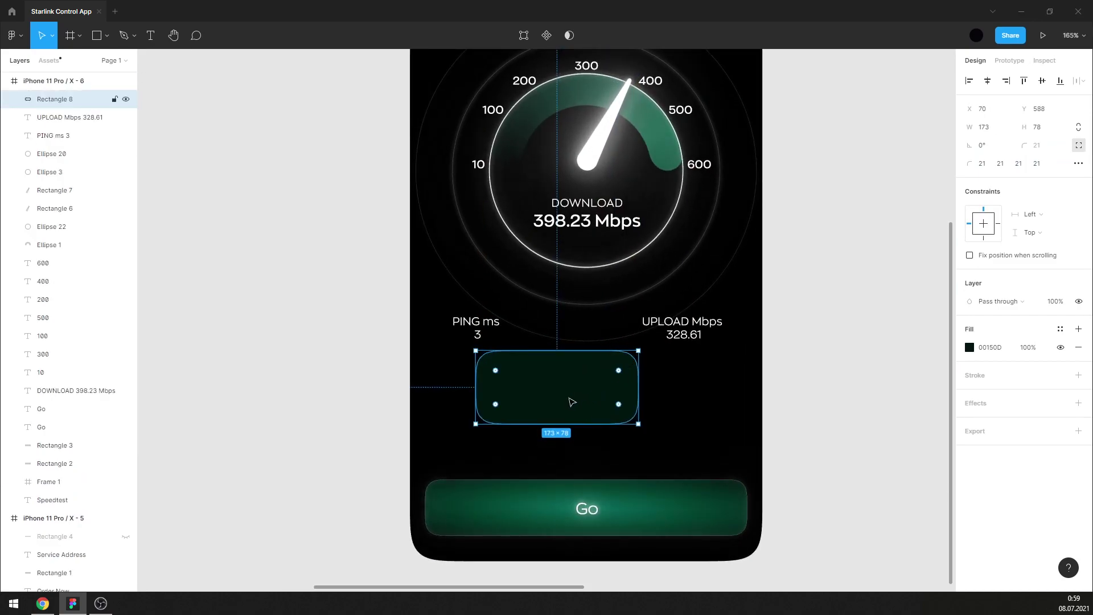
left_click_drag(572, 402, 551, 409)
left_click_drag(649, 460, 574, 520)
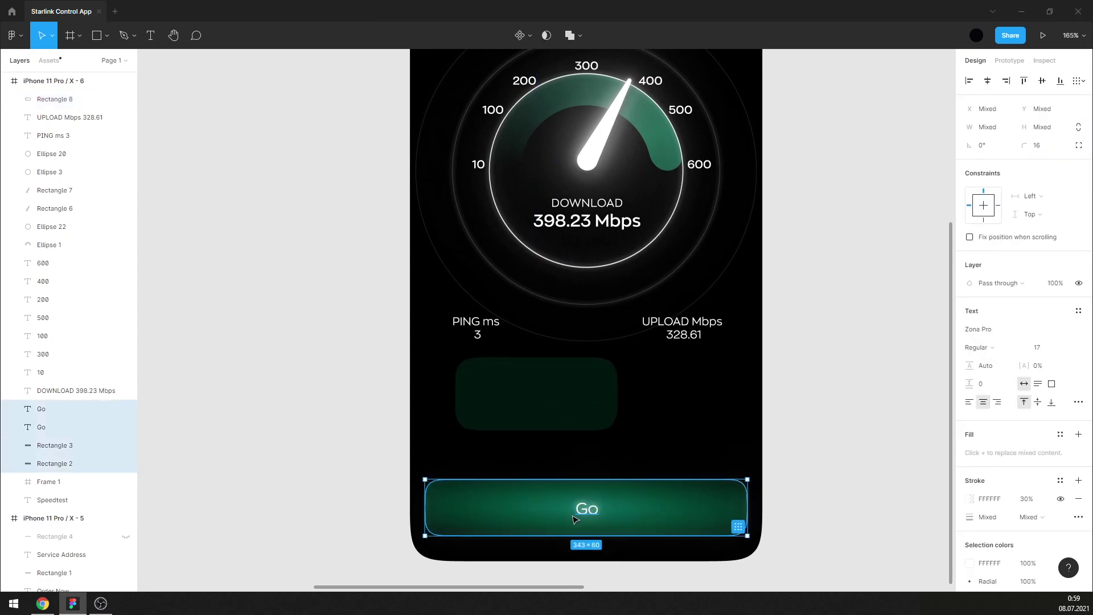
Delete the Go button and make the PING reading a single line, 'PING 3ms'.
key("Delete")
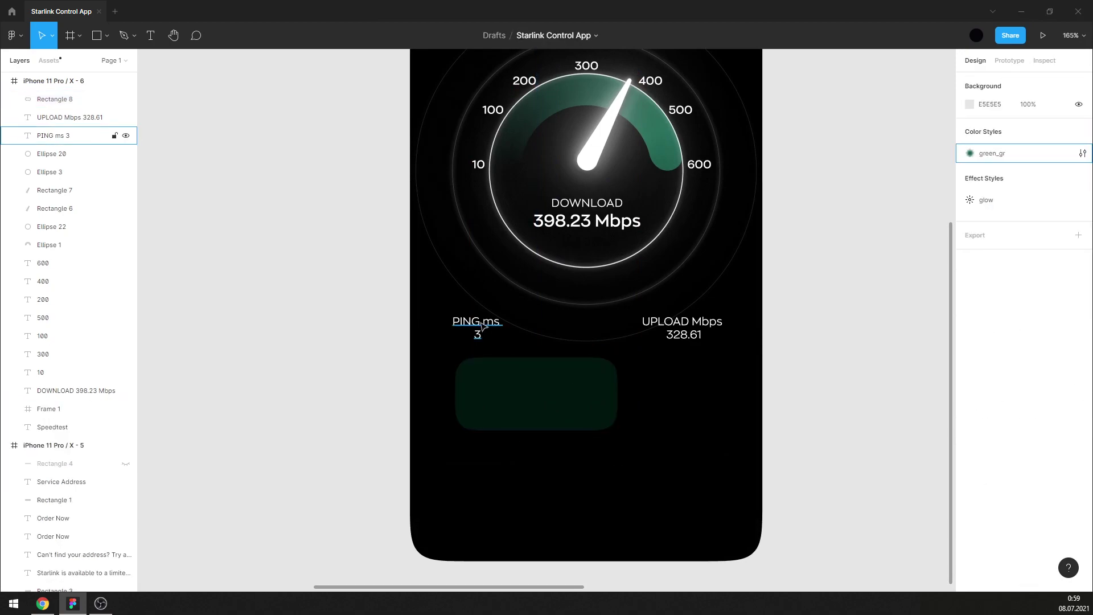
left_click(477, 330)
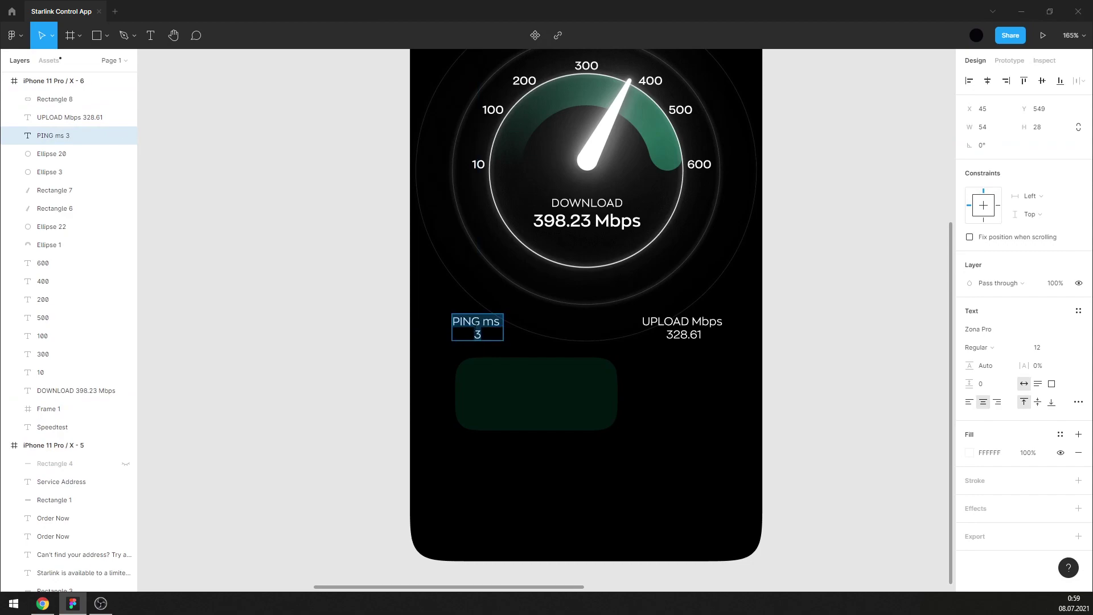
type("3")
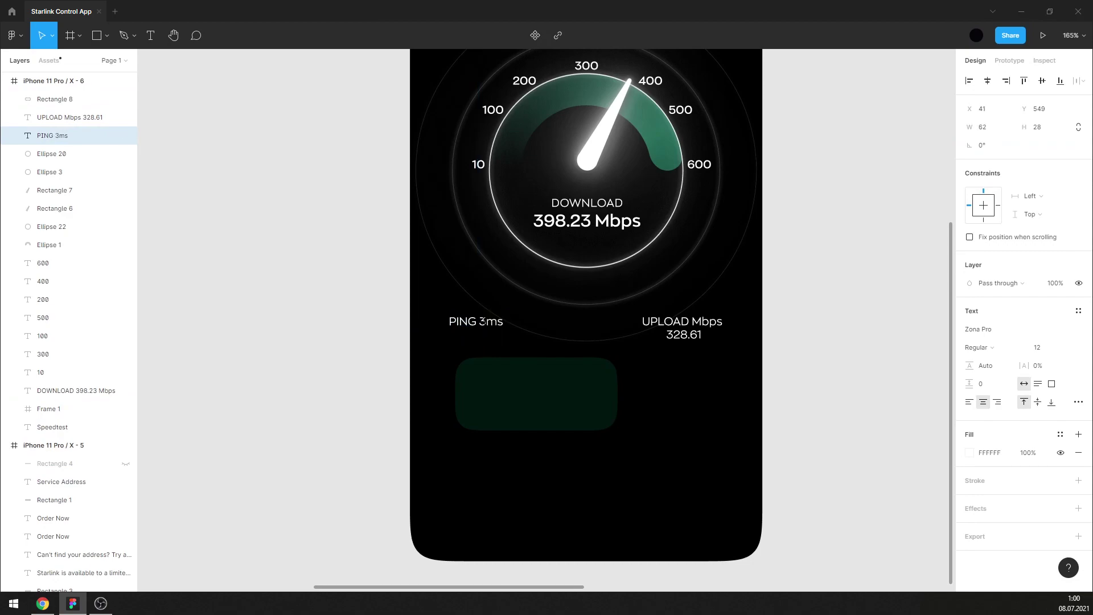
key("BackSpace")
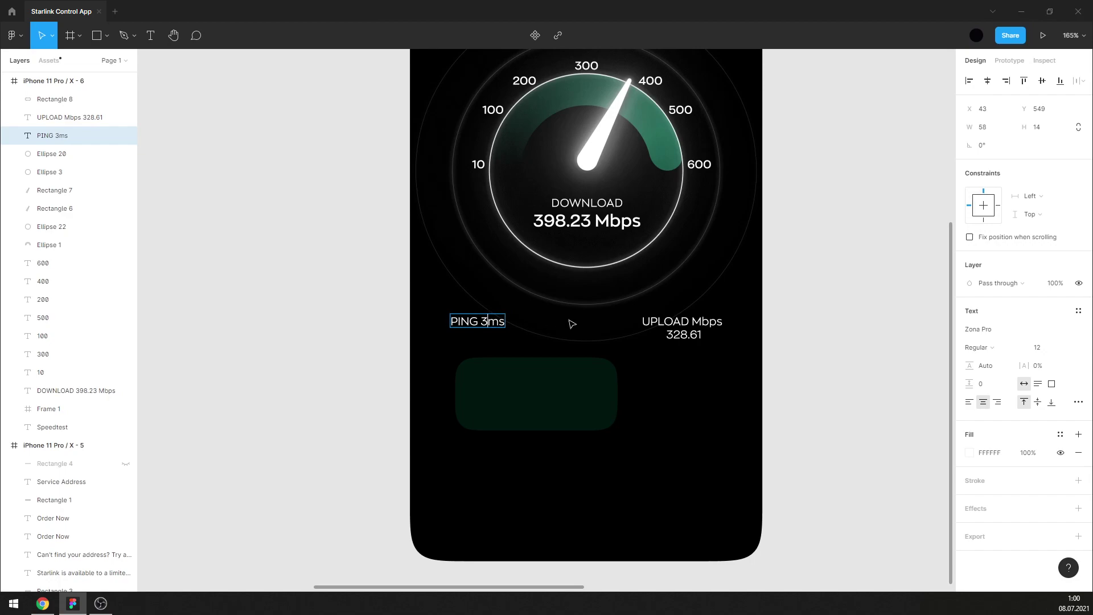
key("Escape")
Rewrite the UPLOAD reading on one line as 'UPLOAD 328.61 Mbps'.
double_click(683, 327)
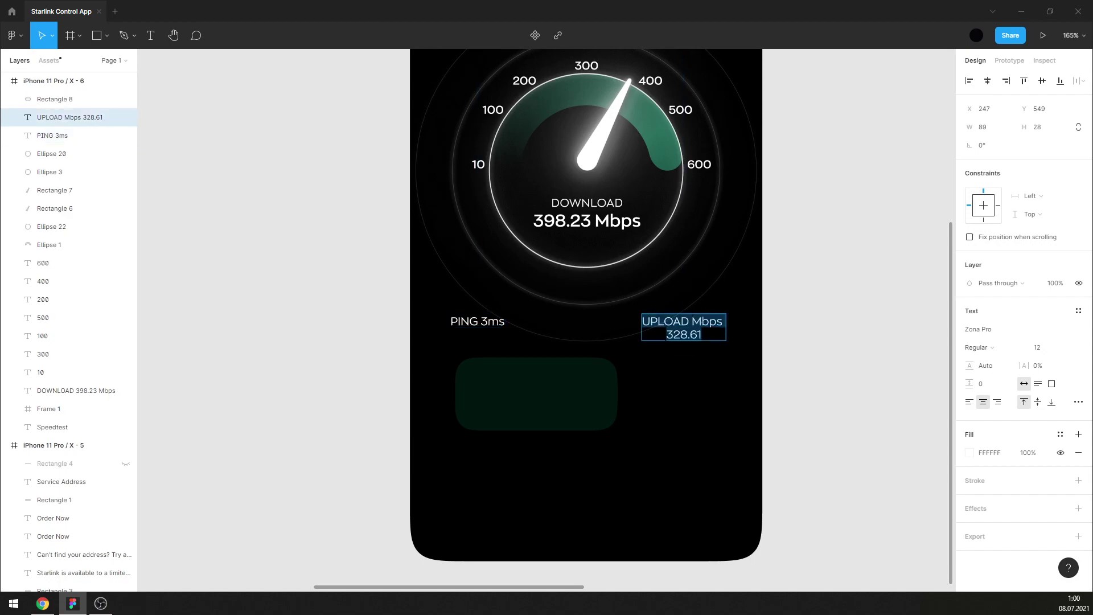
double_click(683, 334)
key("BackSpace")
type("328.61")
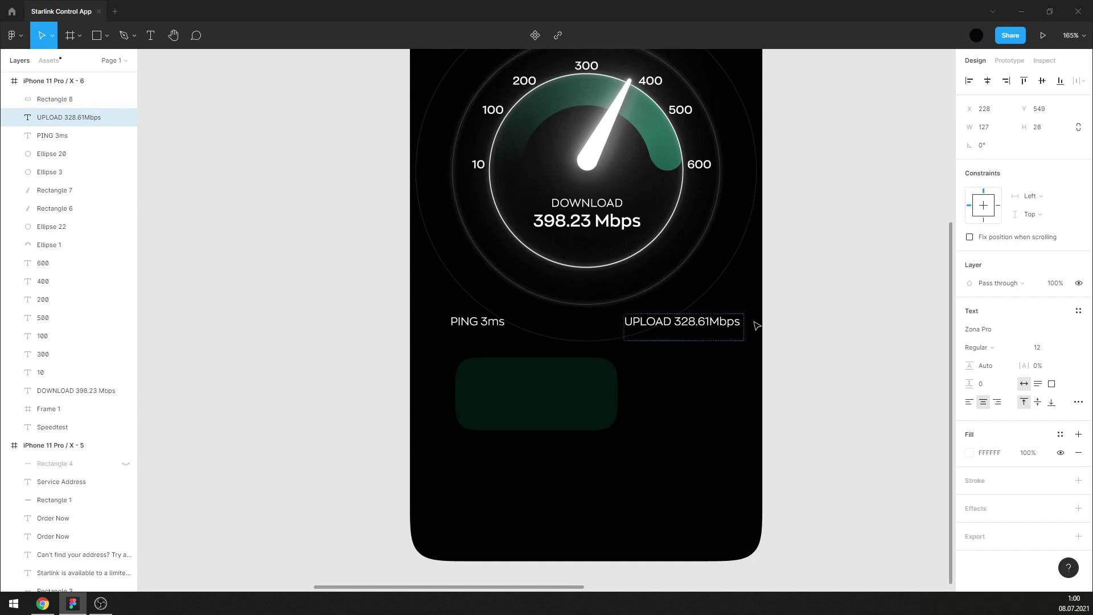
key("Escape")
key("Escape")
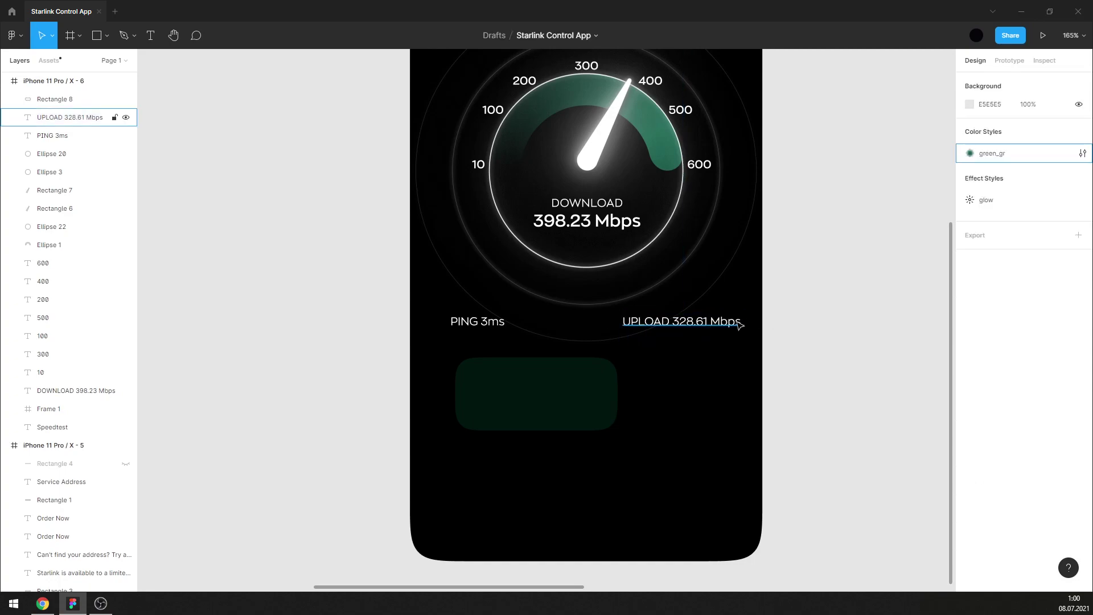
Resize the copied dark box to 139 wide and 34 tall.
left_click(560, 403)
left_click_drag(541, 431, 545, 389)
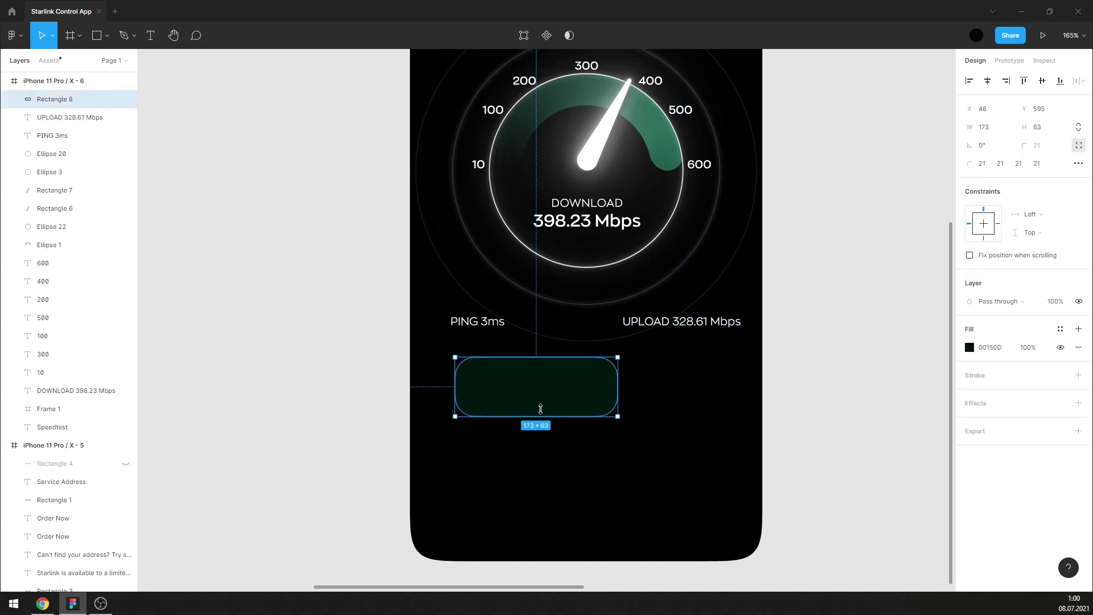
left_click_drag(619, 375, 588, 375)
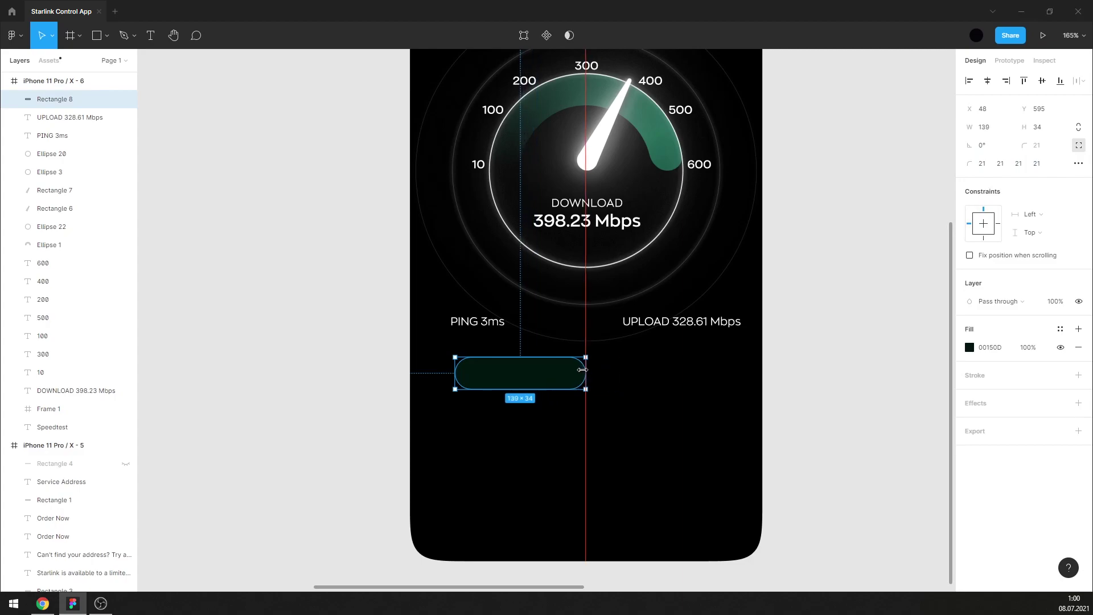
key("Escape")
scroll(715, 214, "up", 4)
scroll(483, 142, "up", 2)
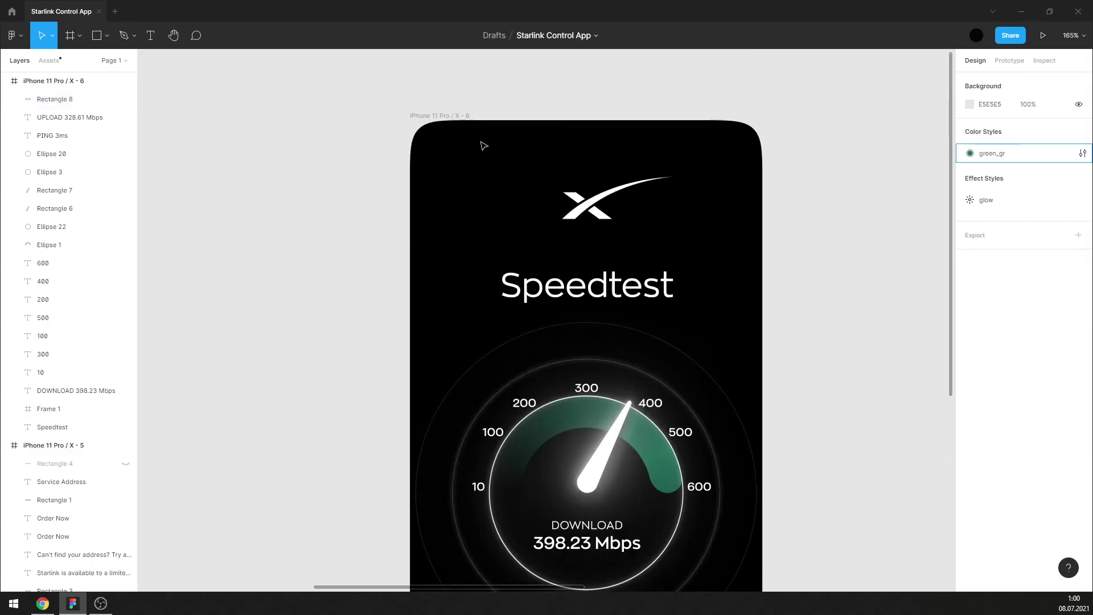
scroll(453, 178, "up", 1)
scroll(640, 192, "down", 1)
scroll(641, 191, "down", 5)
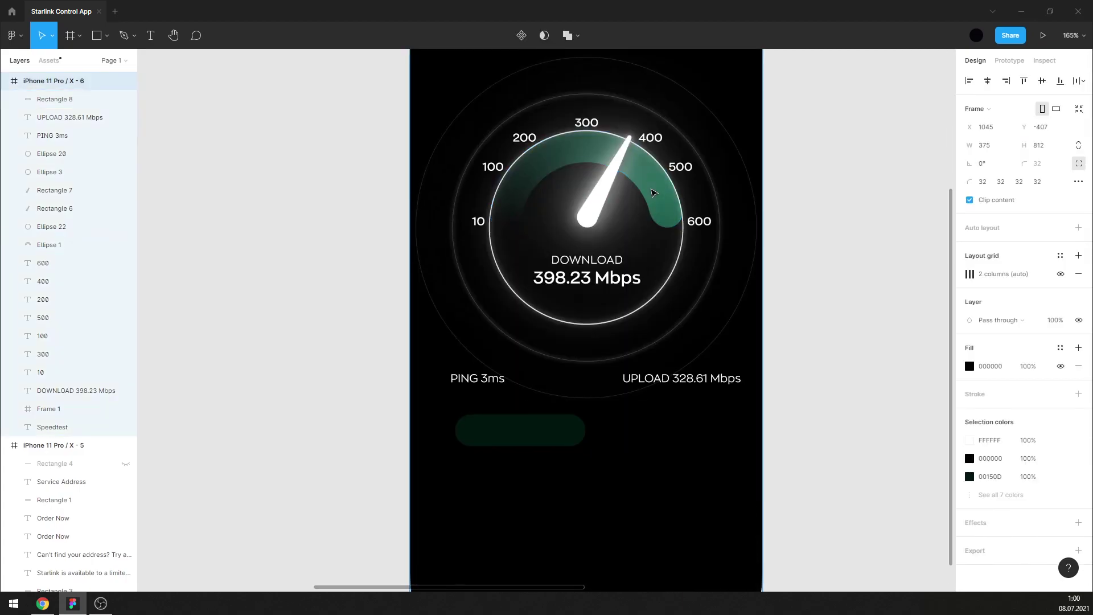
Add a two-column layout grid to the Speedtest frame with 16 margin and 16 gutter.
key("ctrl+shift+4")
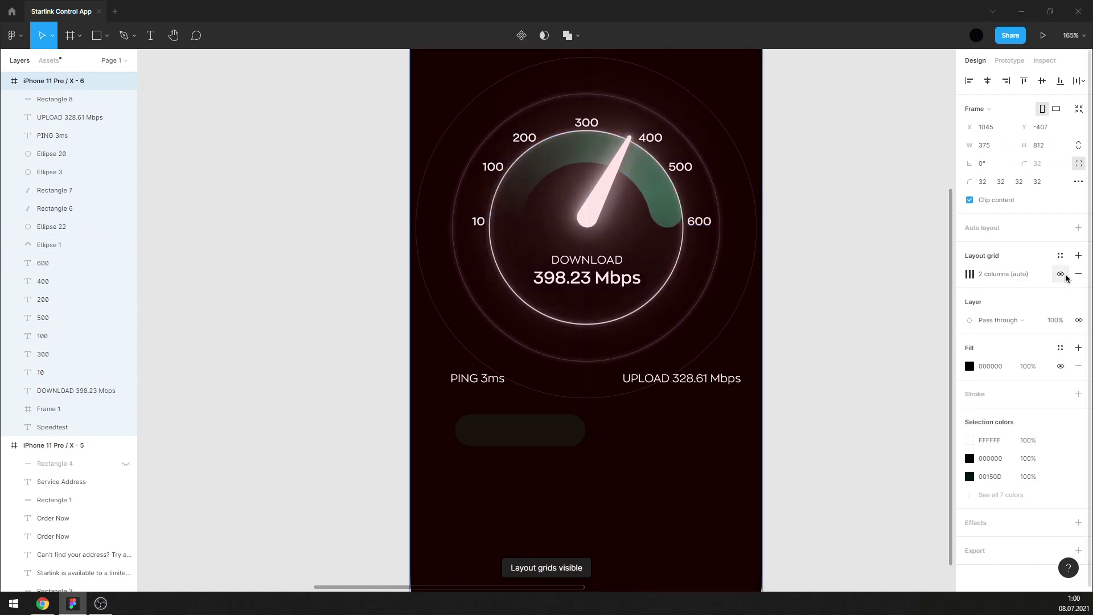
left_click(969, 275)
type("16")
key("Return")
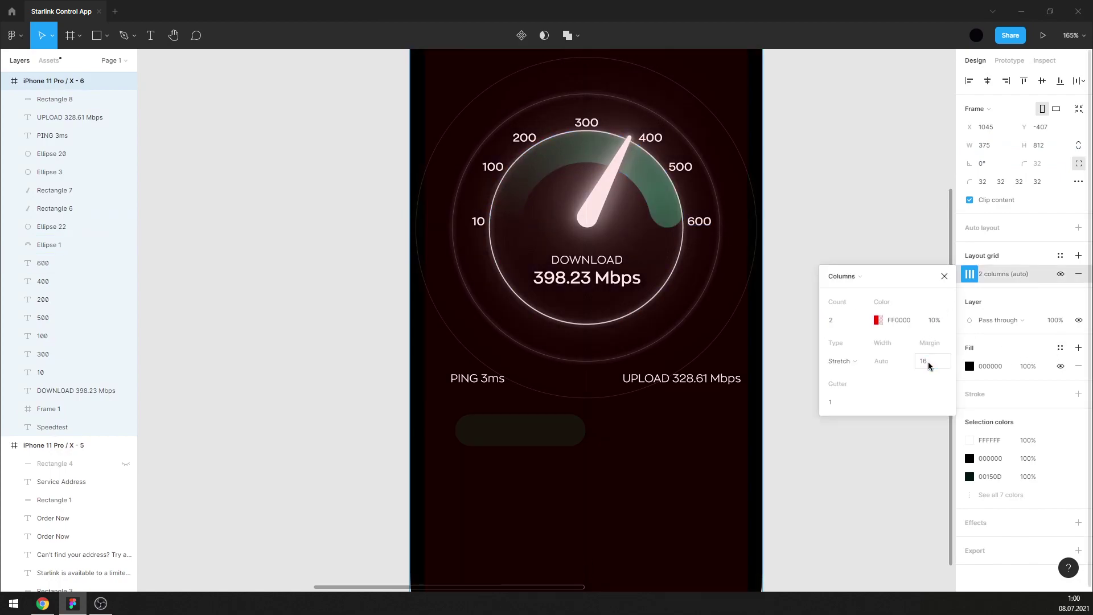
type("6")
key("Return")
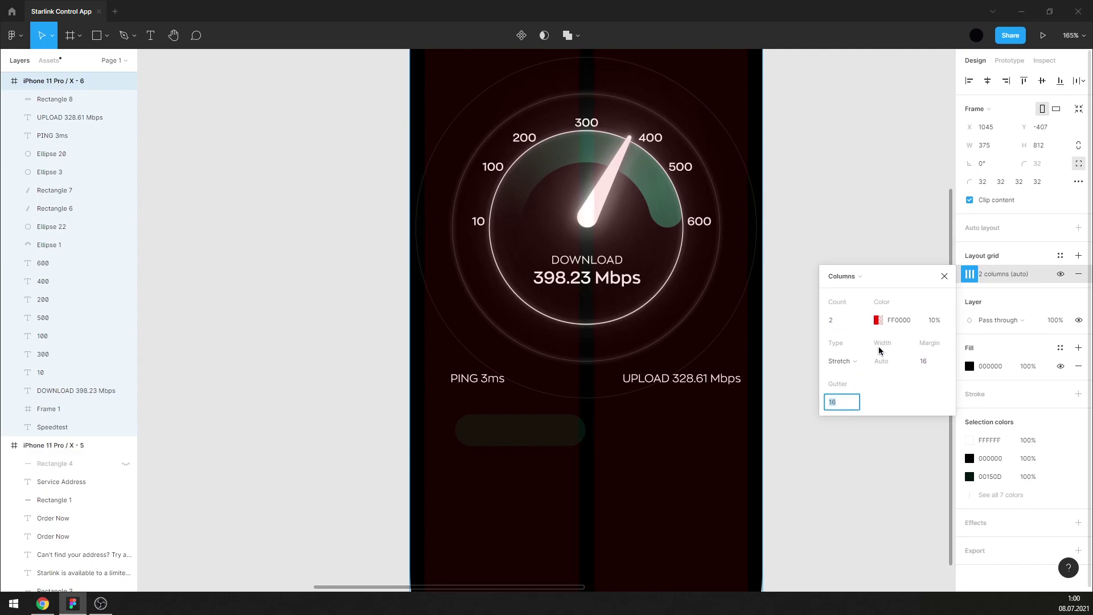
left_click(947, 277)
left_click(520, 430)
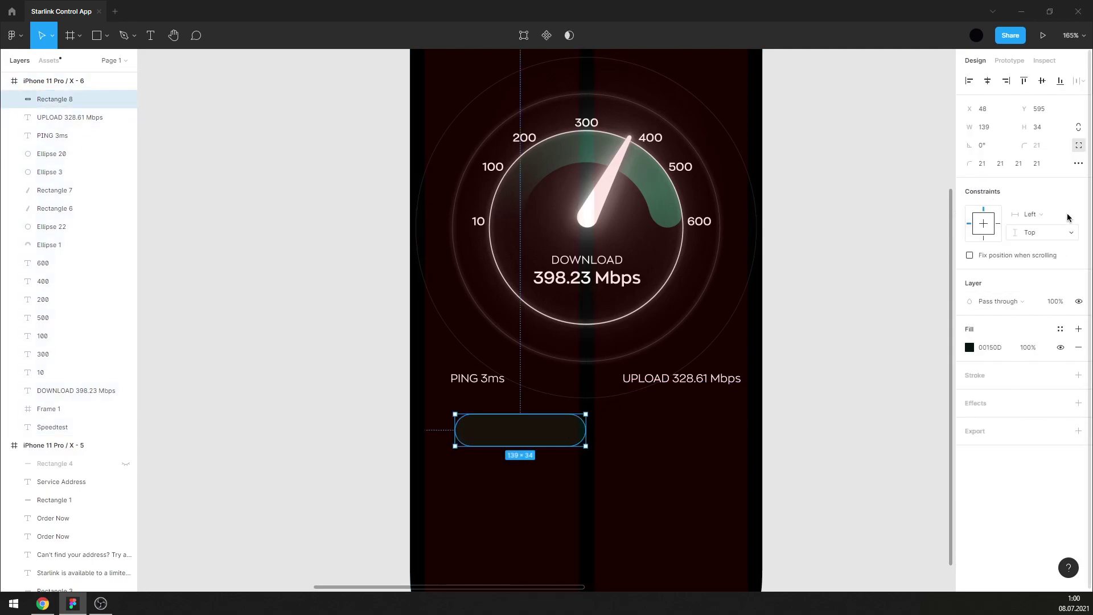
Give the pill a corner radius of 10, move it left, and place PING 3ms in front of it.
left_click(1033, 149)
left_click_drag(1024, 146, 1014, 144)
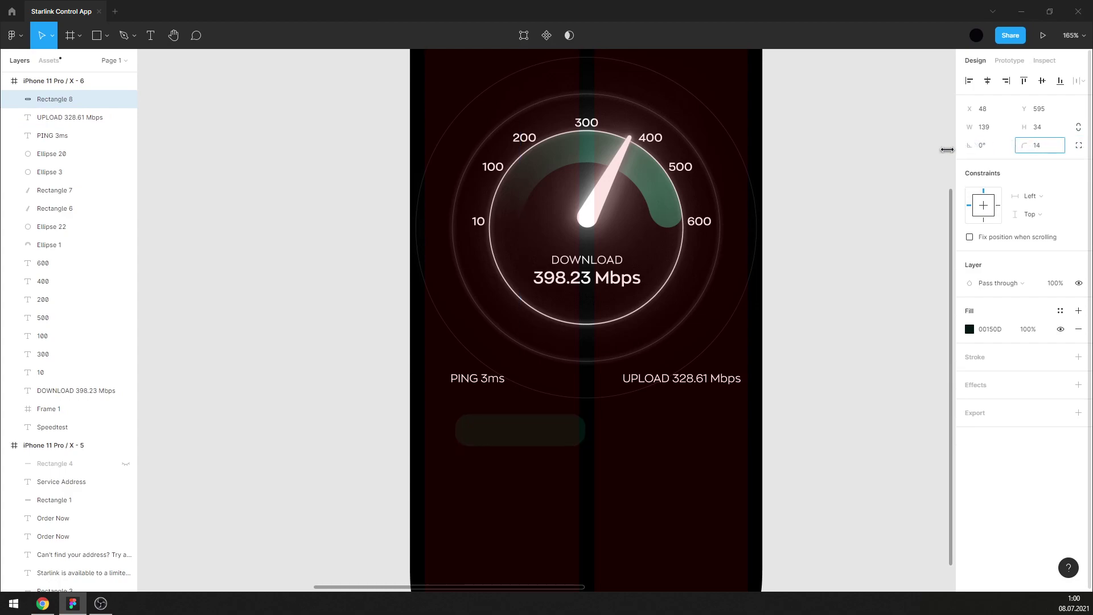
left_click_drag(911, 157, 912, 156)
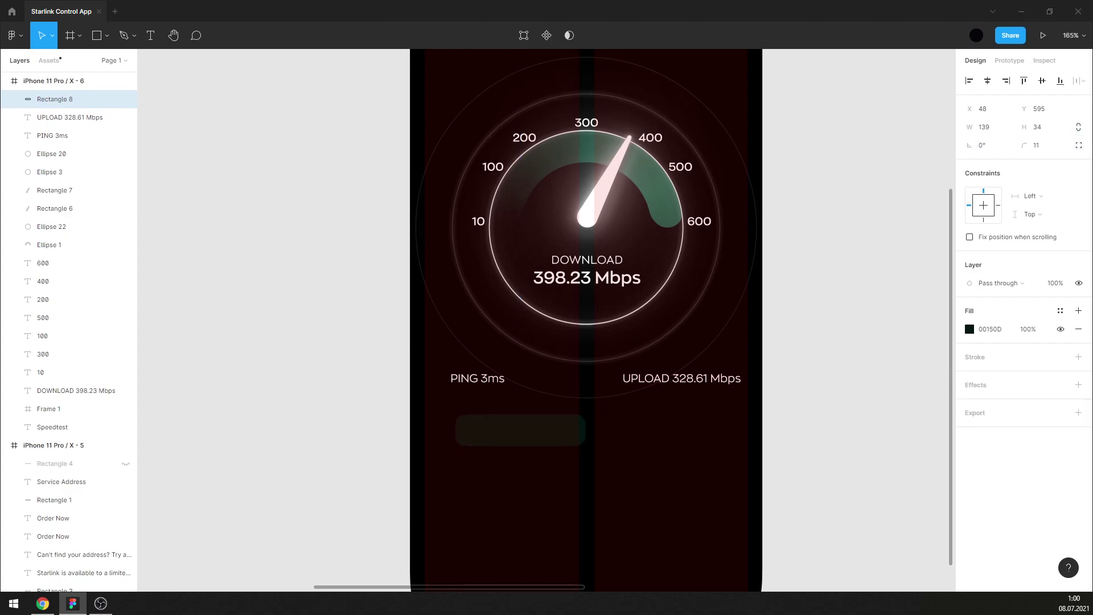
type("10")
left_click(1078, 145)
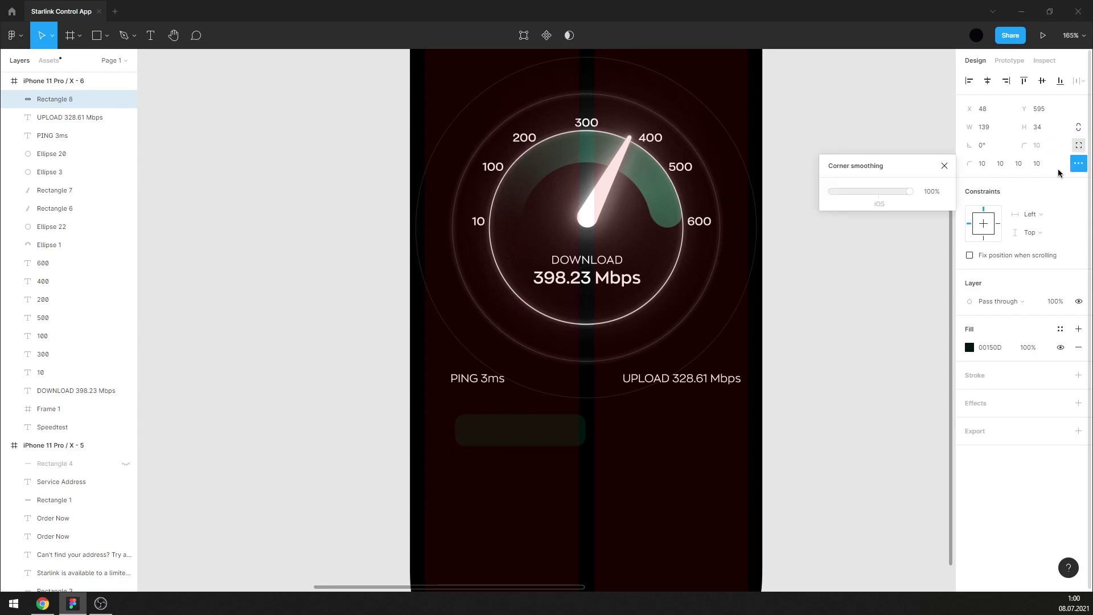
left_click(944, 165)
left_click(873, 175)
left_click_drag(524, 427, 501, 421)
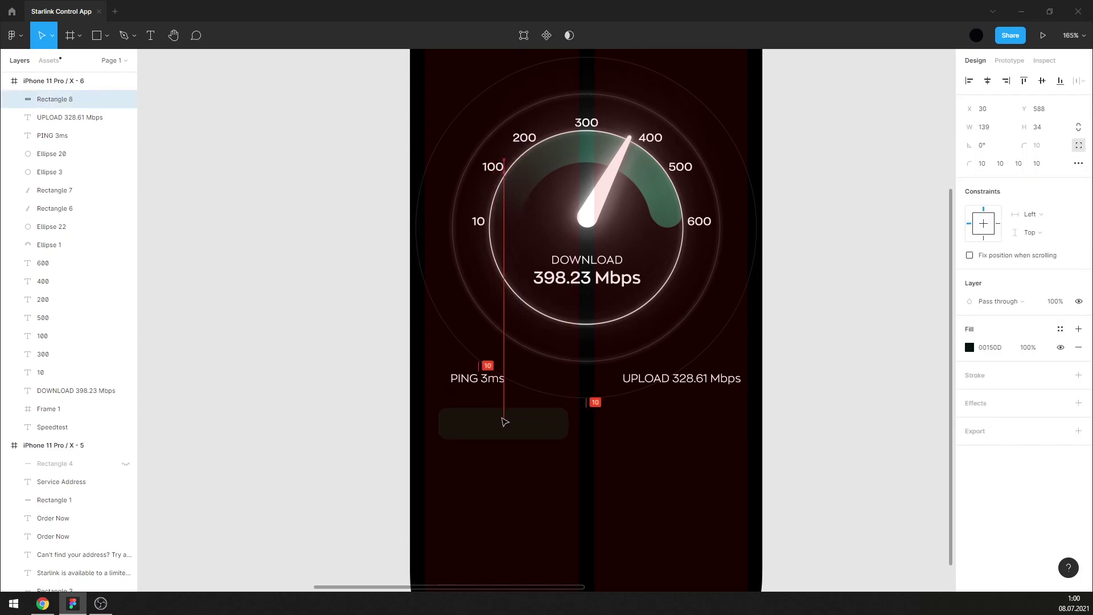
left_click_drag(488, 385, 503, 426)
right_click(506, 427)
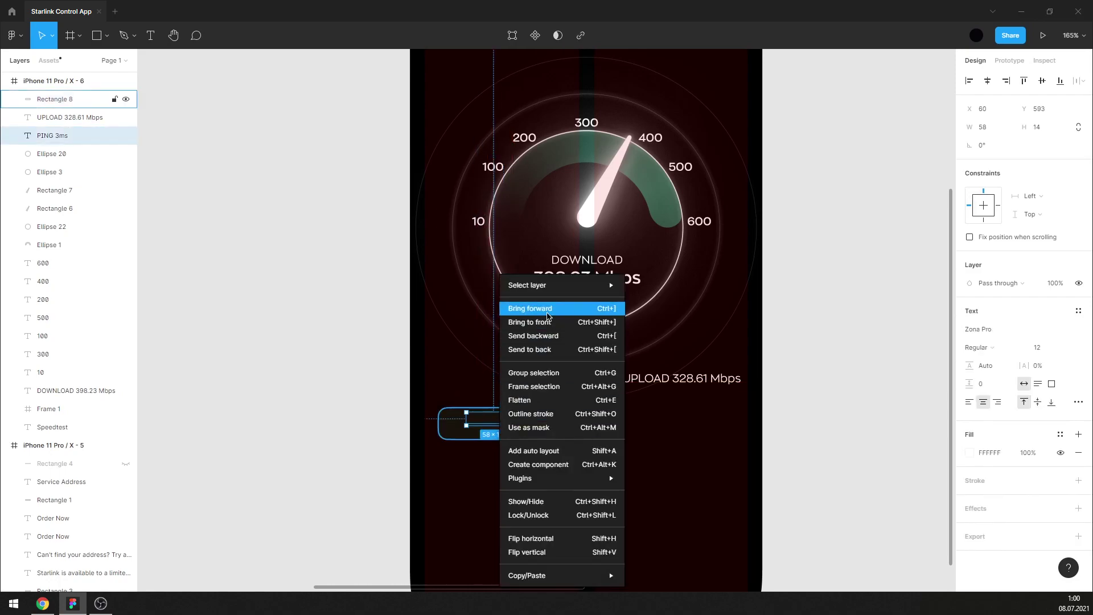
left_click(546, 323)
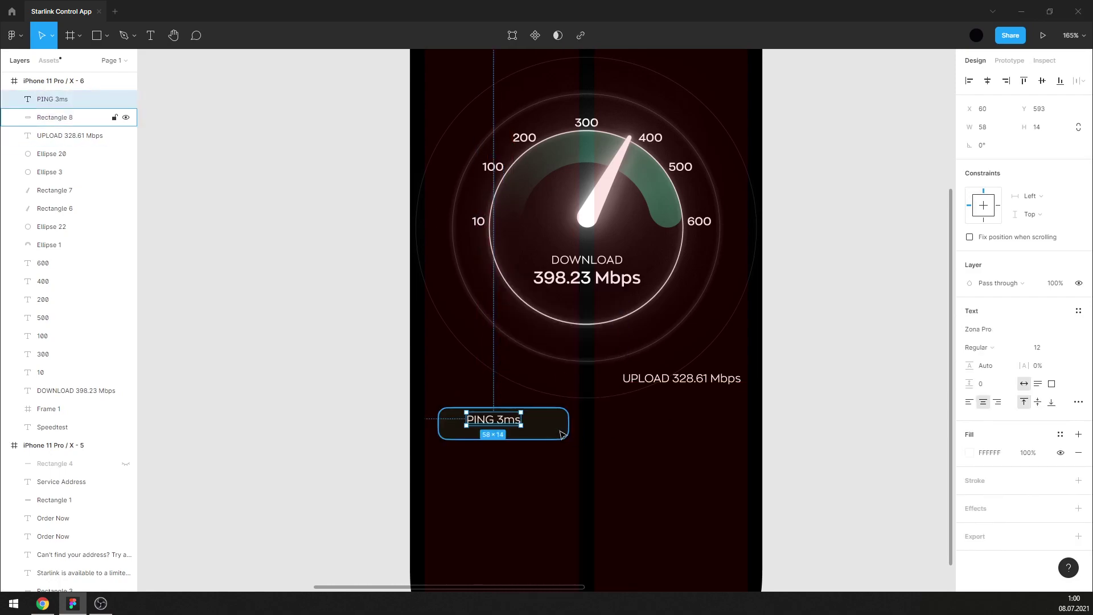
Duplicate the pill for UPLOAD 328.61 Mbps, bring the label forward, and widen that pill.
left_click_drag(551, 422, 718, 439)
left_click_drag(702, 392, 693, 424)
right_click(686, 428)
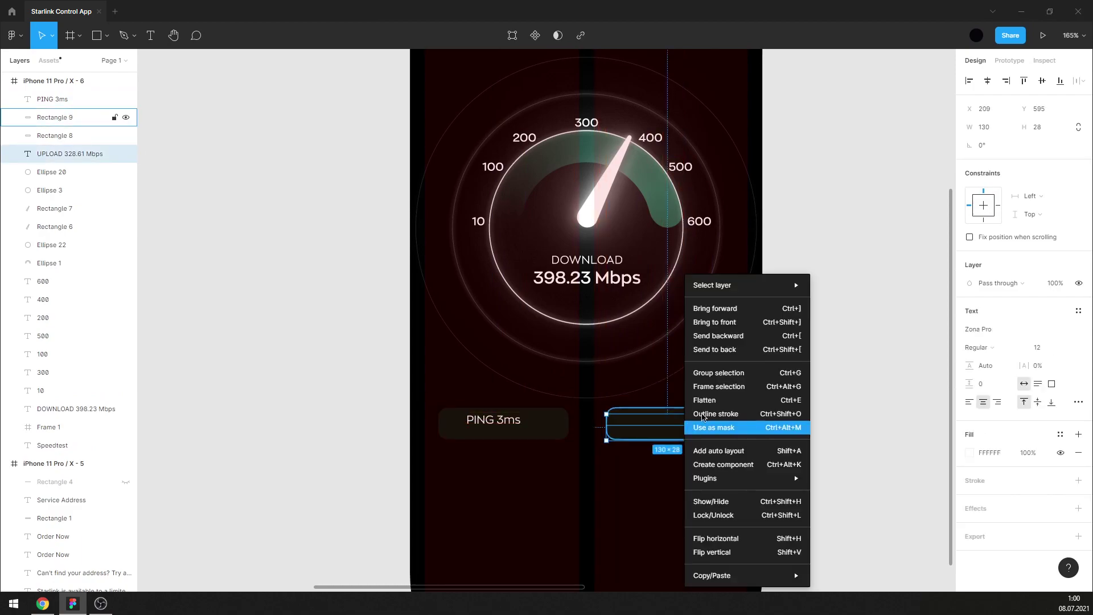
left_click(766, 327)
left_click(861, 359)
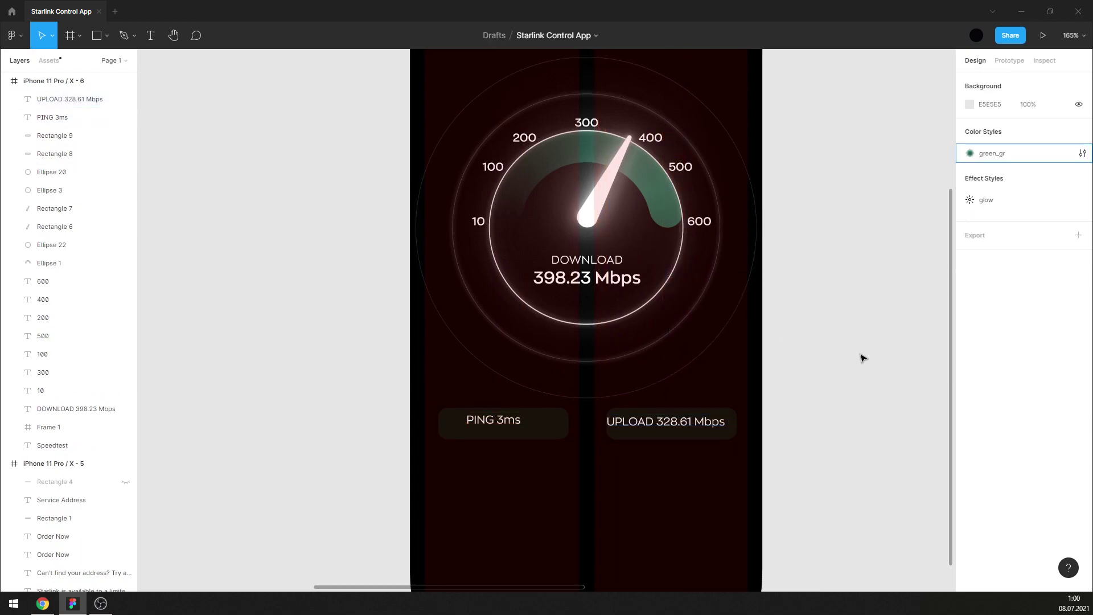
left_click(734, 427)
left_click_drag(740, 424, 746, 425)
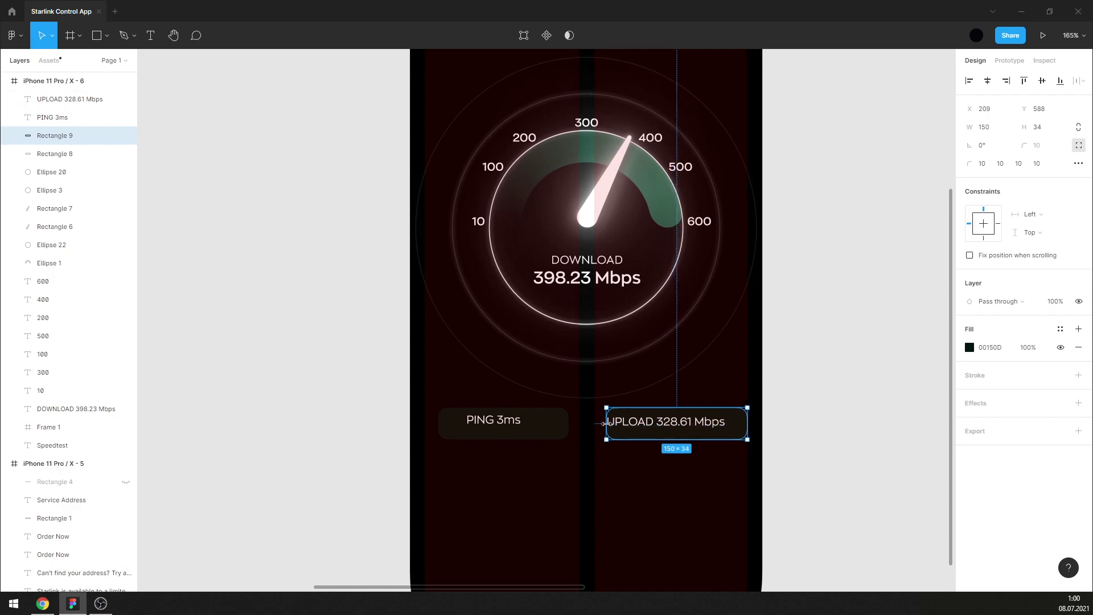
left_click_drag(605, 423, 594, 424)
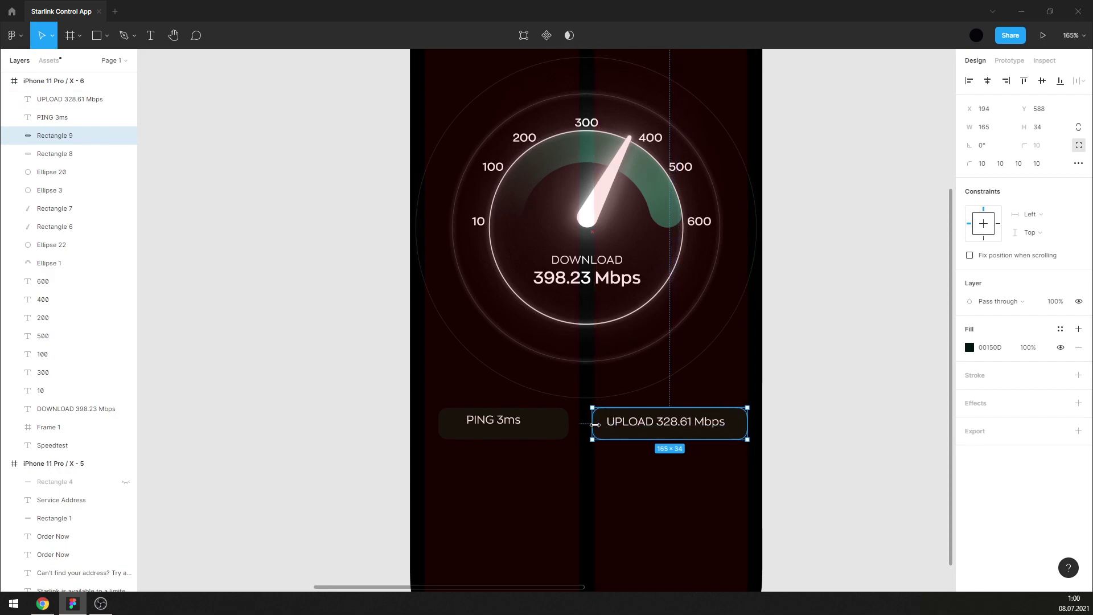
scroll(625, 432, "up", 2, "ctrl")
left_click(819, 406)
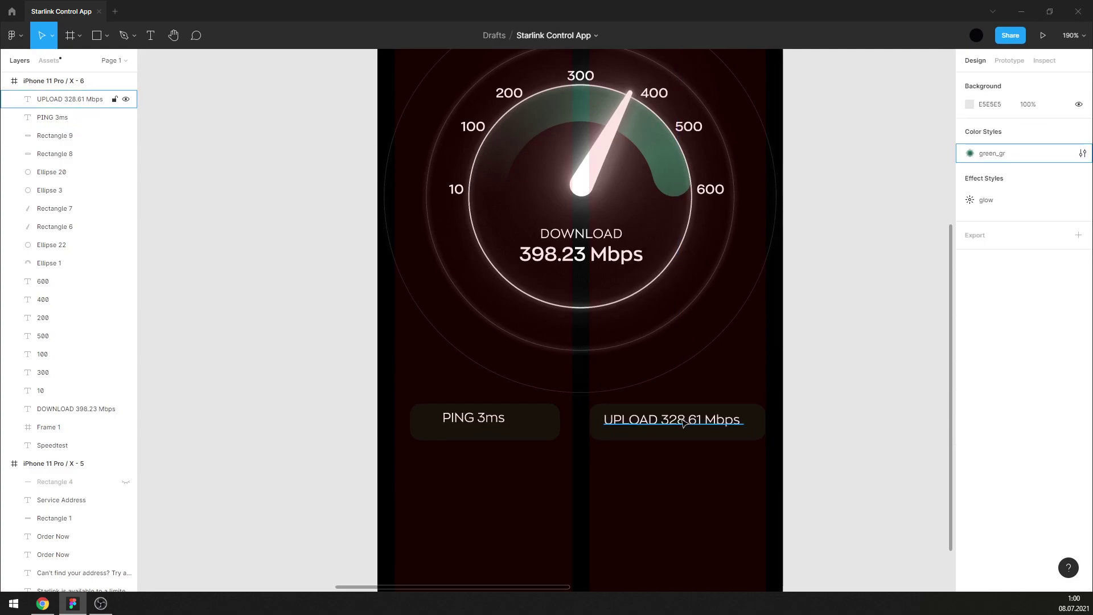
left_click(683, 424)
left_click(761, 437)
Make the upload pill taller, split its label onto two lines, and give UPLOAD 2% letter spacing.
left_click_drag(764, 440, 766, 467)
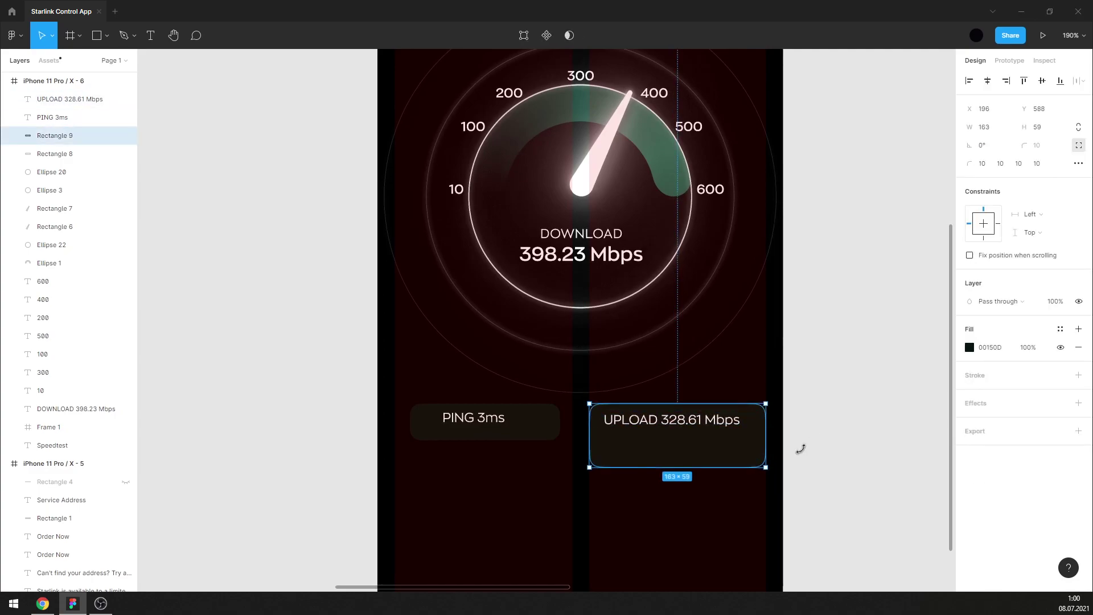
left_click(655, 424)
double_click(655, 424)
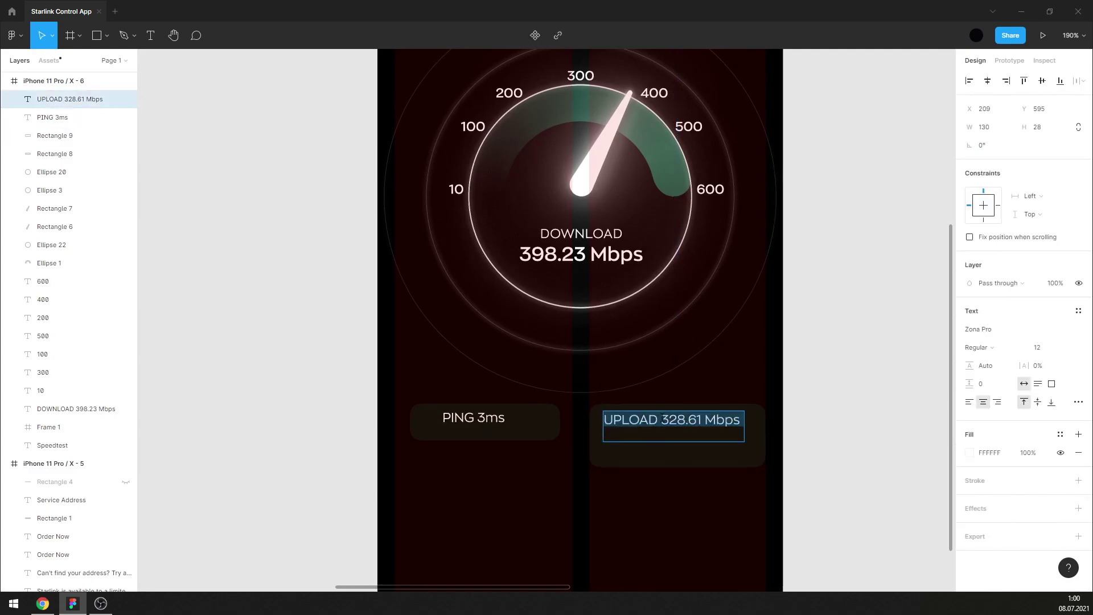
left_click(661, 419)
key("Return")
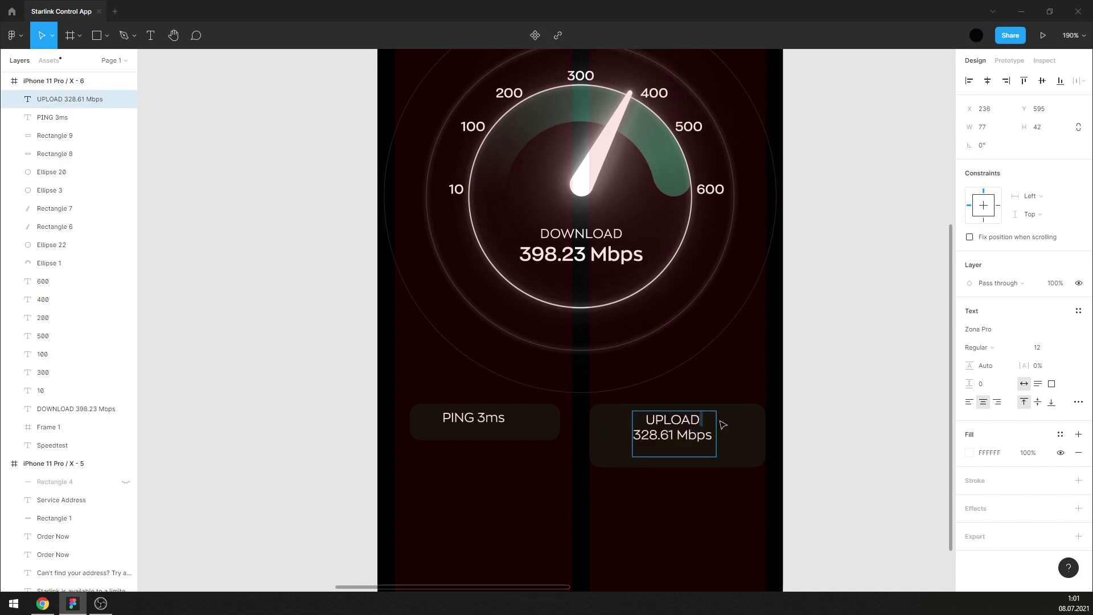
key("shift+Up")
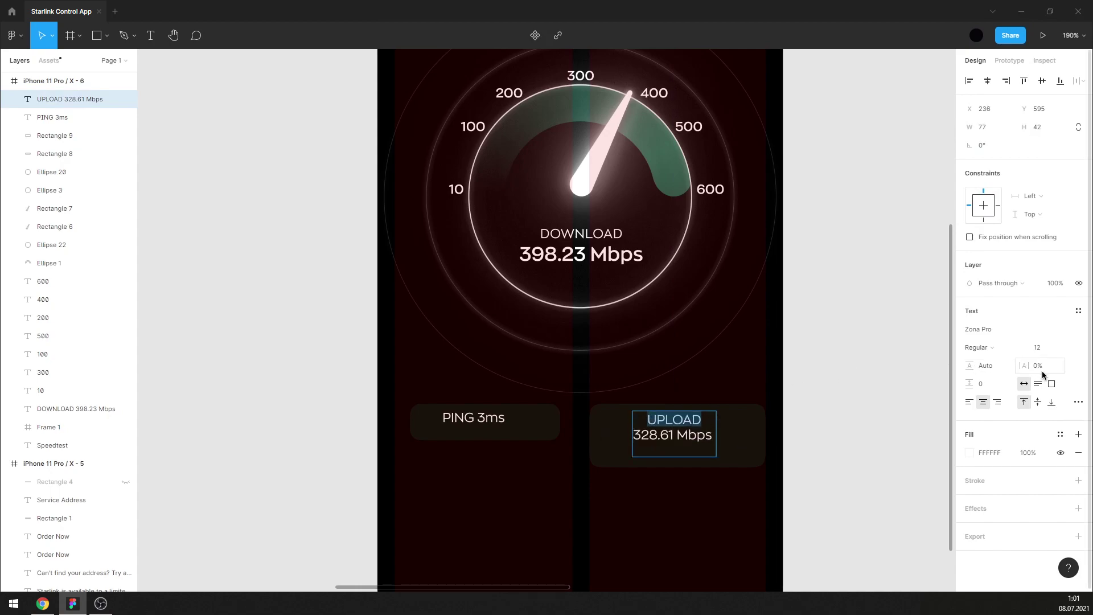
left_click(1037, 365)
type("2")
key("Return")
key("Escape")
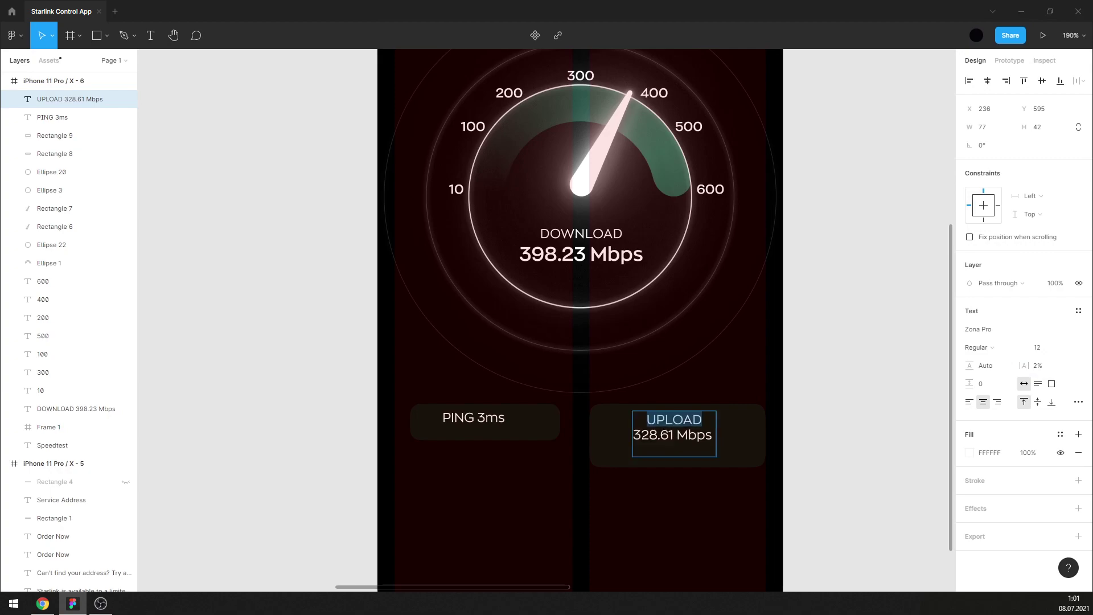
Make the 328.61 Mbps line SemiBold at font size 14.
left_click_drag(632, 435, 723, 436)
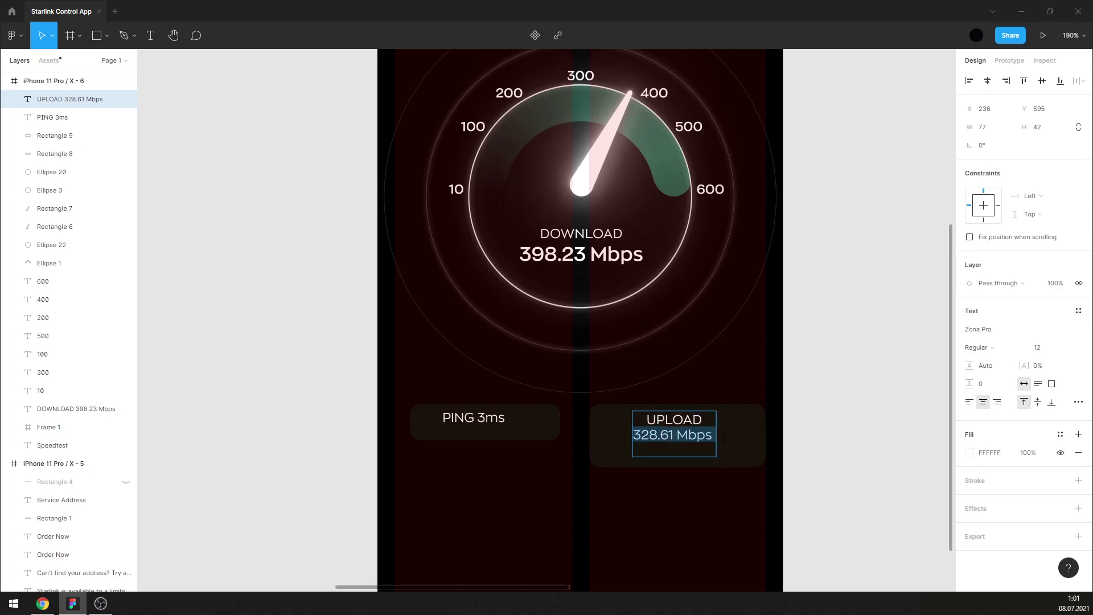
left_click(978, 348)
key("BackSpace")
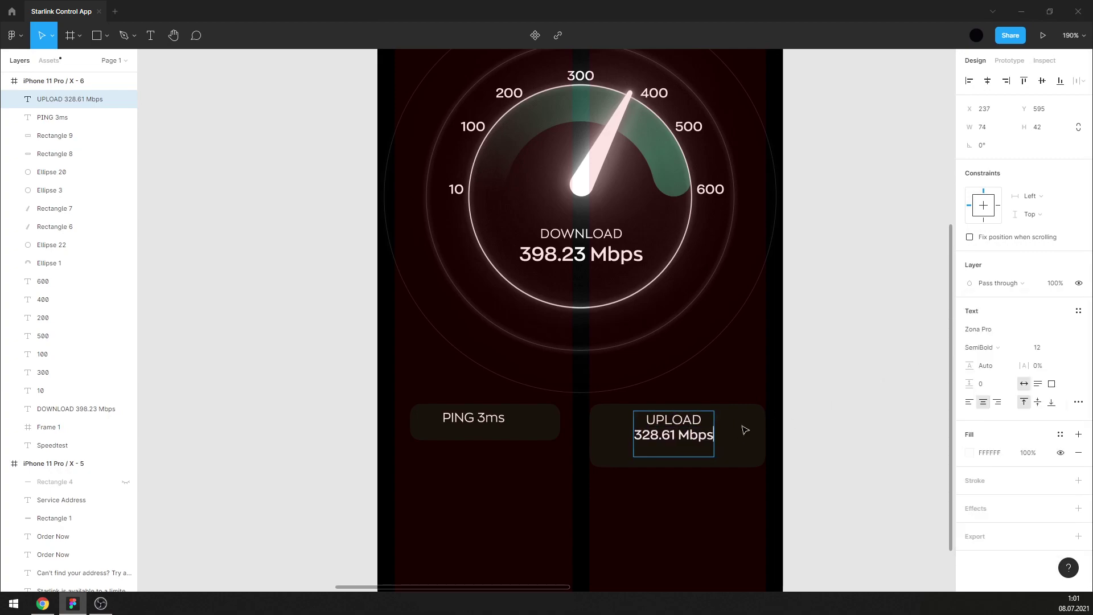
key("shift+Home")
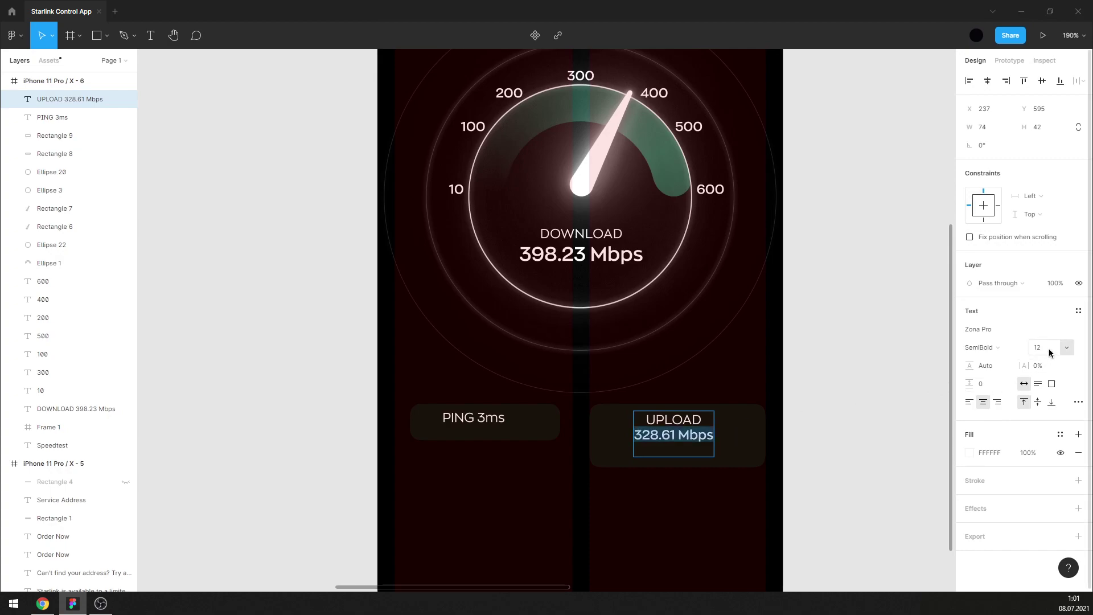
type("16")
key("Return")
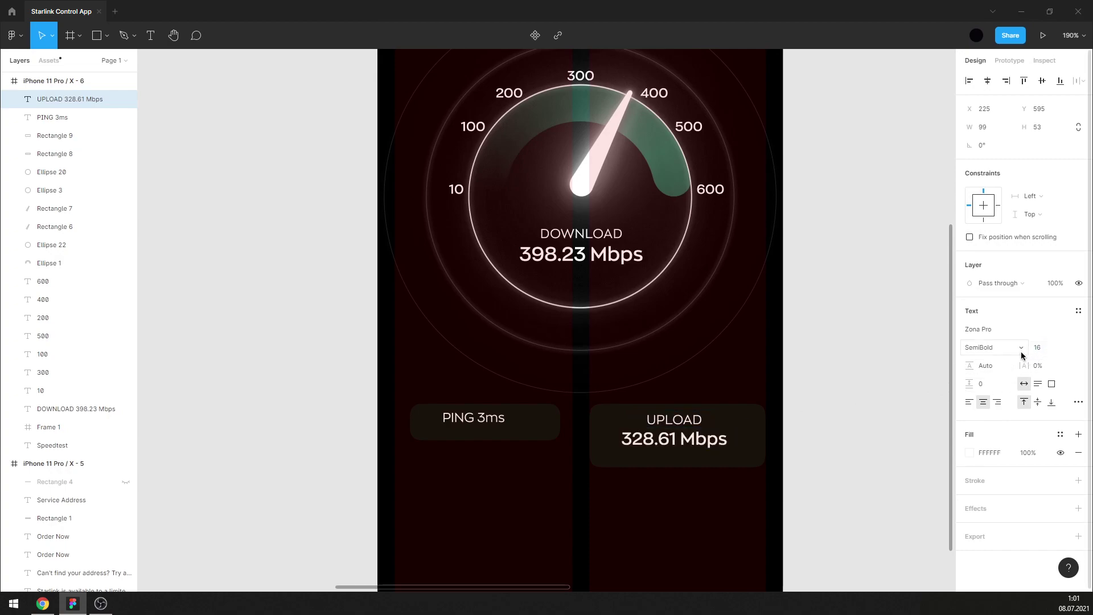
left_click(1037, 348)
type("14")
key("Return")
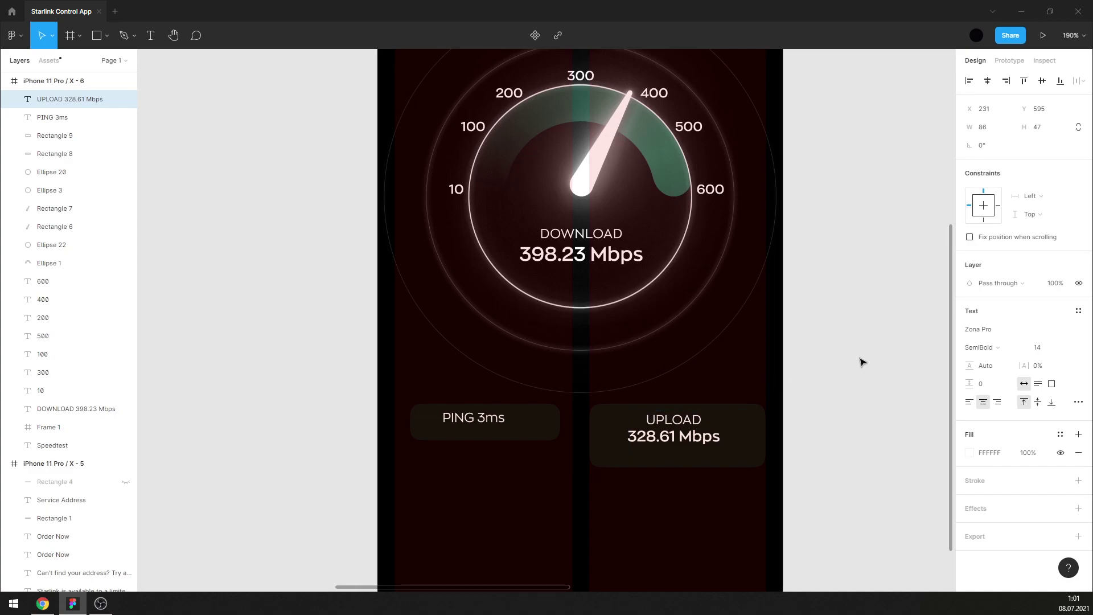
left_click(822, 370)
Reduce the UPLOAD box height and align its label with the box top.
left_click(518, 439)
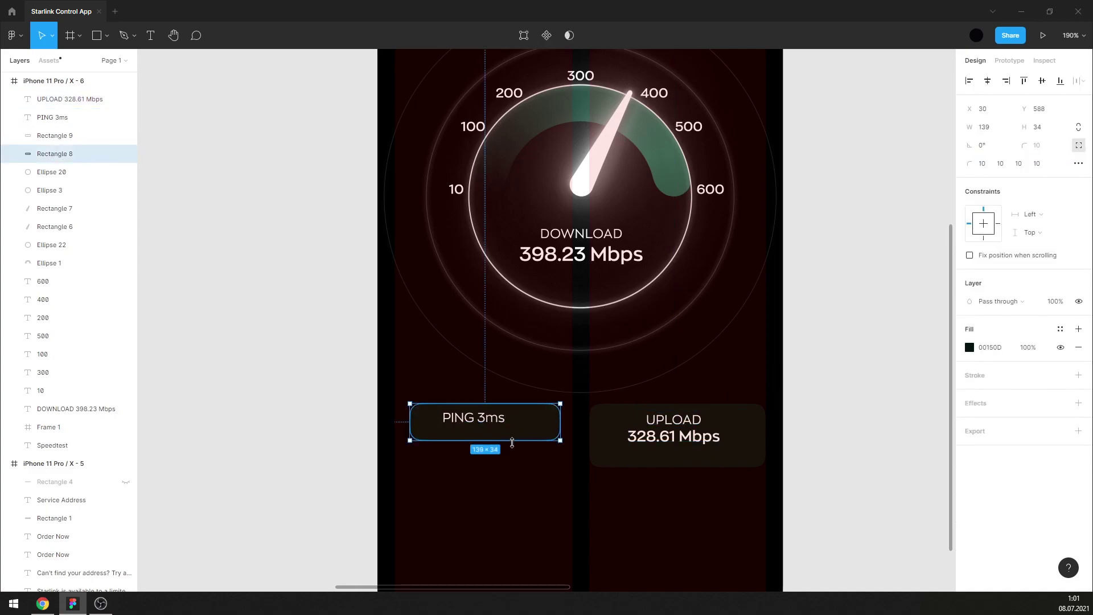
left_click(642, 464)
left_click_drag(658, 467, 659, 456)
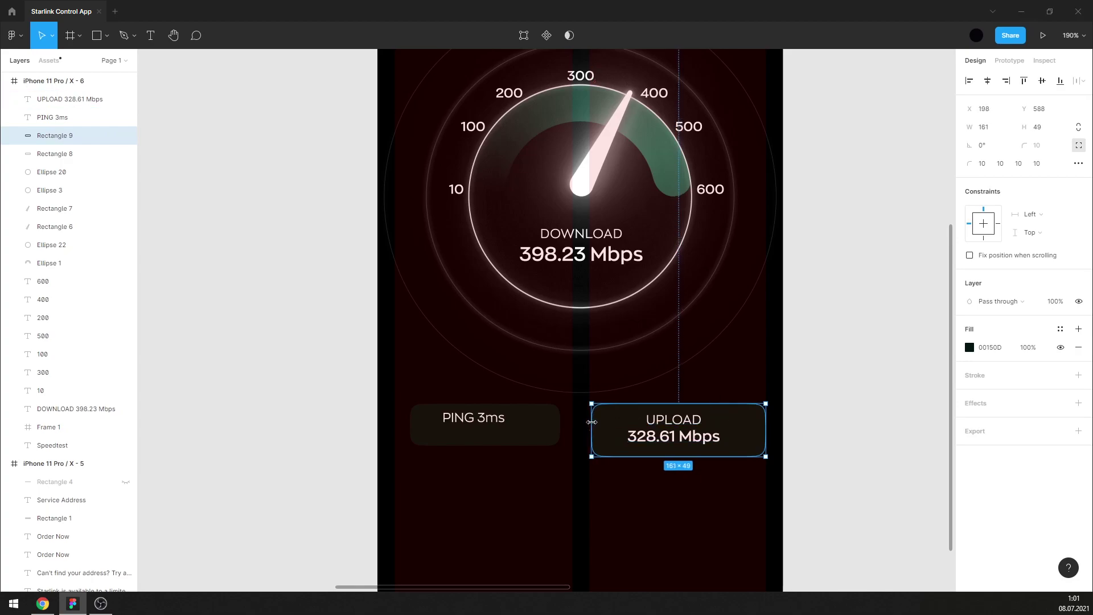
scroll(589, 421, "up", 10, "ctrl")
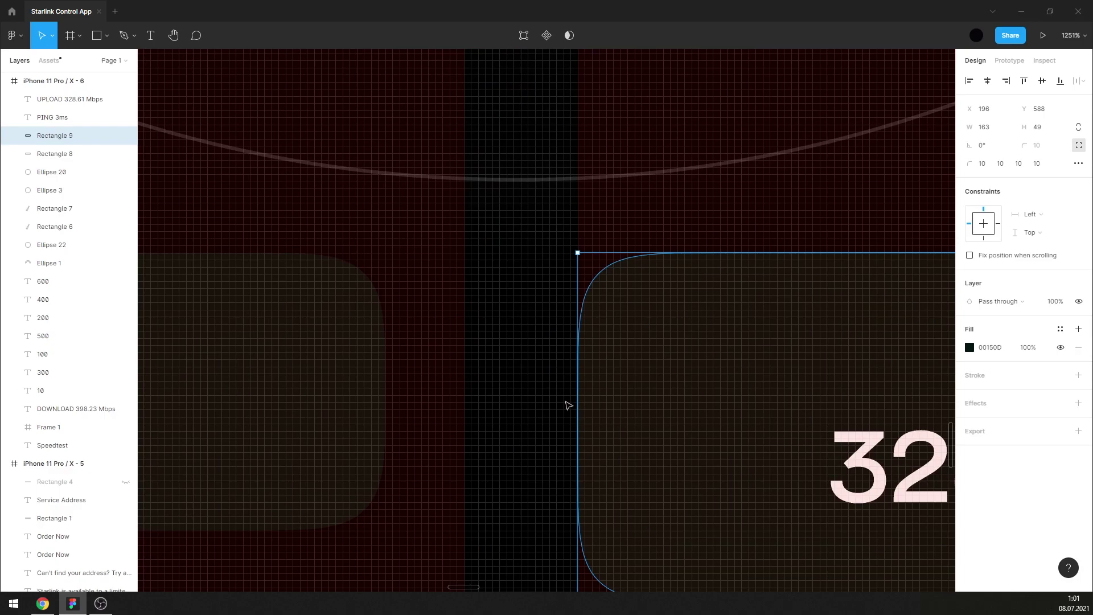
scroll(566, 405, "down", 10, "ctrl")
scroll(740, 387, "up", 4, "ctrl")
scroll(715, 320, "down", 3, "ctrl")
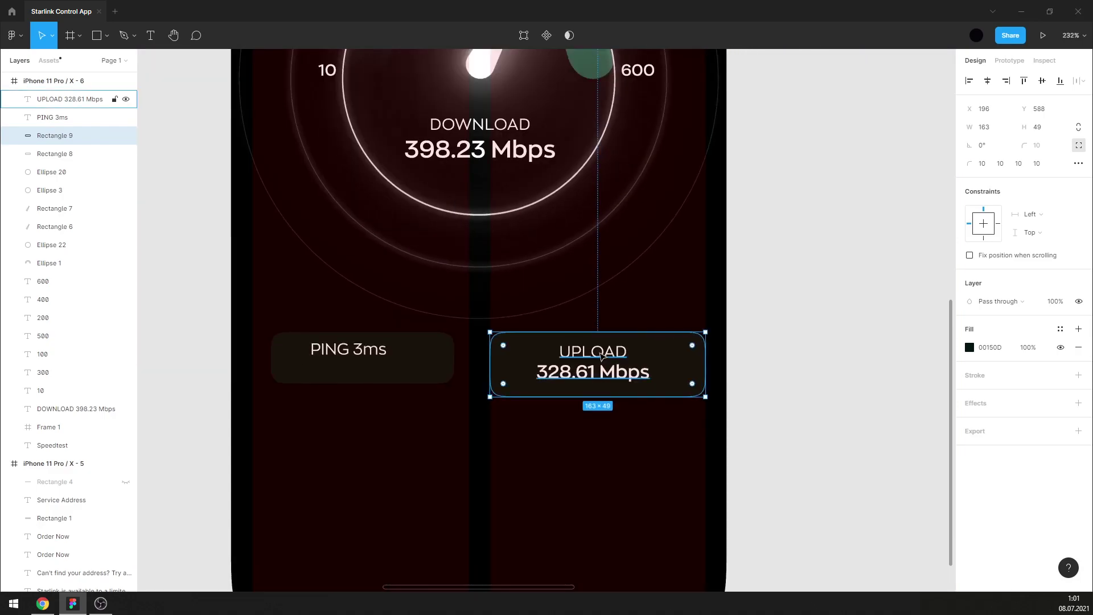
left_click(606, 349, "shift")
left_click(1024, 80)
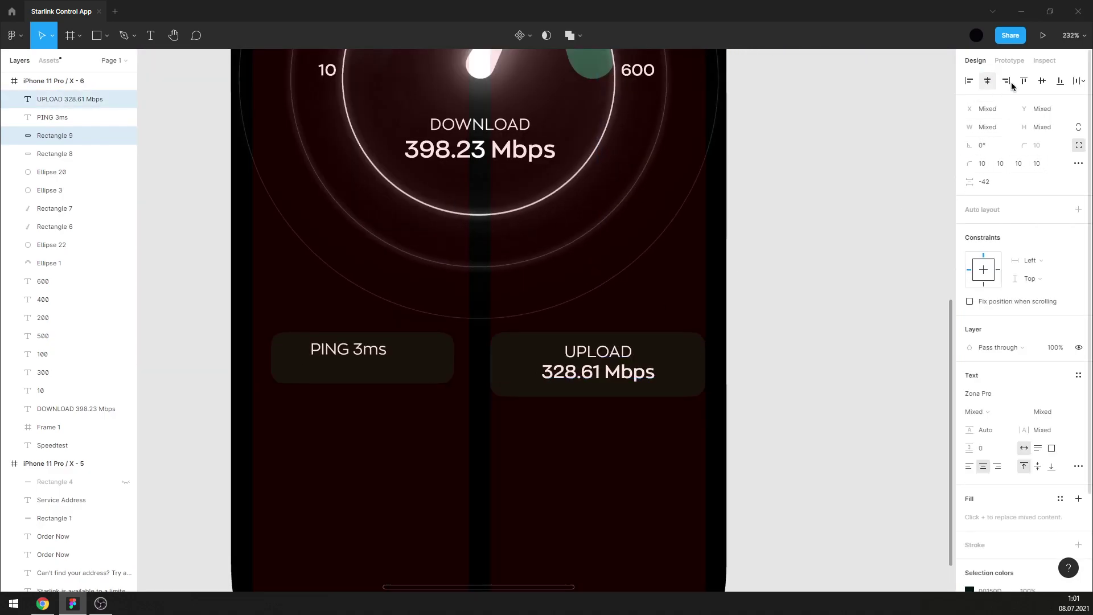
Vertically centre the UPLOAD text within its box.
double_click(636, 371)
left_click(655, 367)
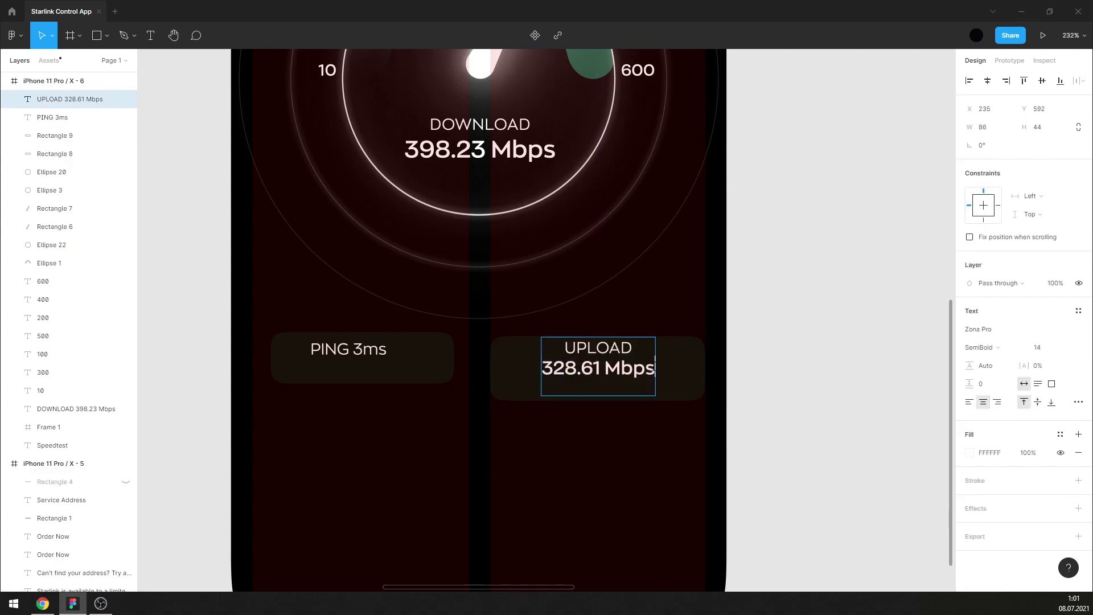
key("Escape")
left_click(683, 376, "shift")
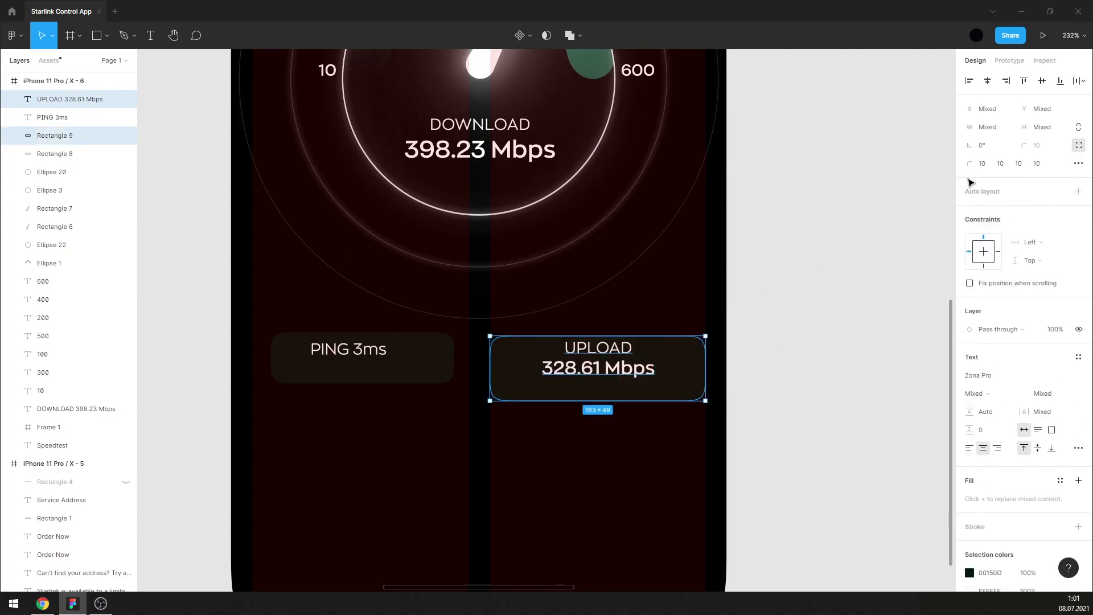
left_click(1041, 80)
left_click(844, 215)
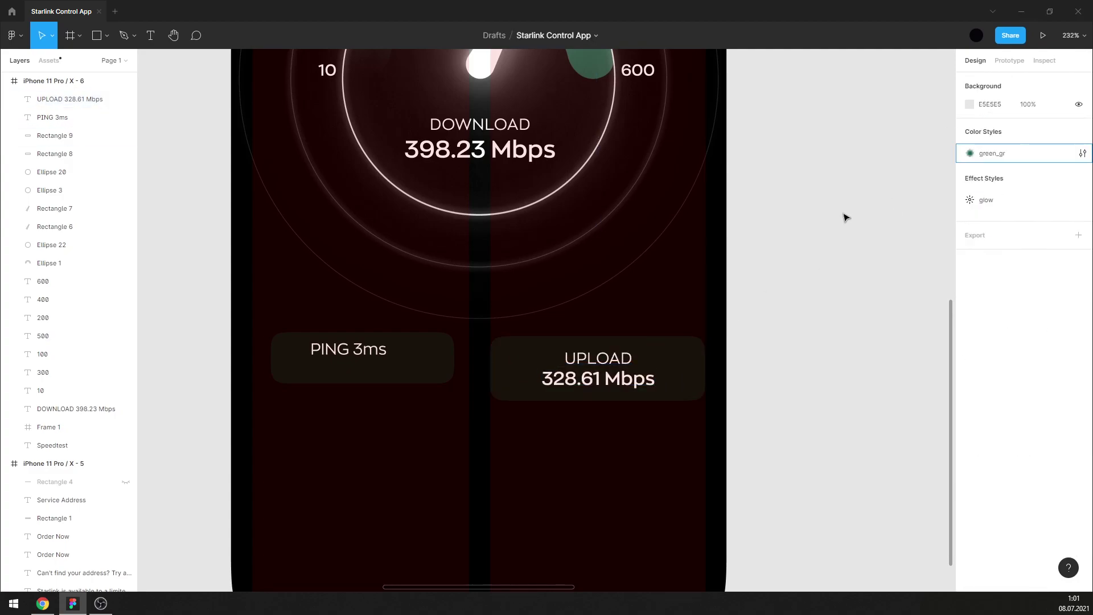
Delete Rectangle 8 behind PING 3ms and move the PING text further down.
left_click_drag(431, 427, 392, 359)
key("Delete")
scroll(818, 358, "down", 2)
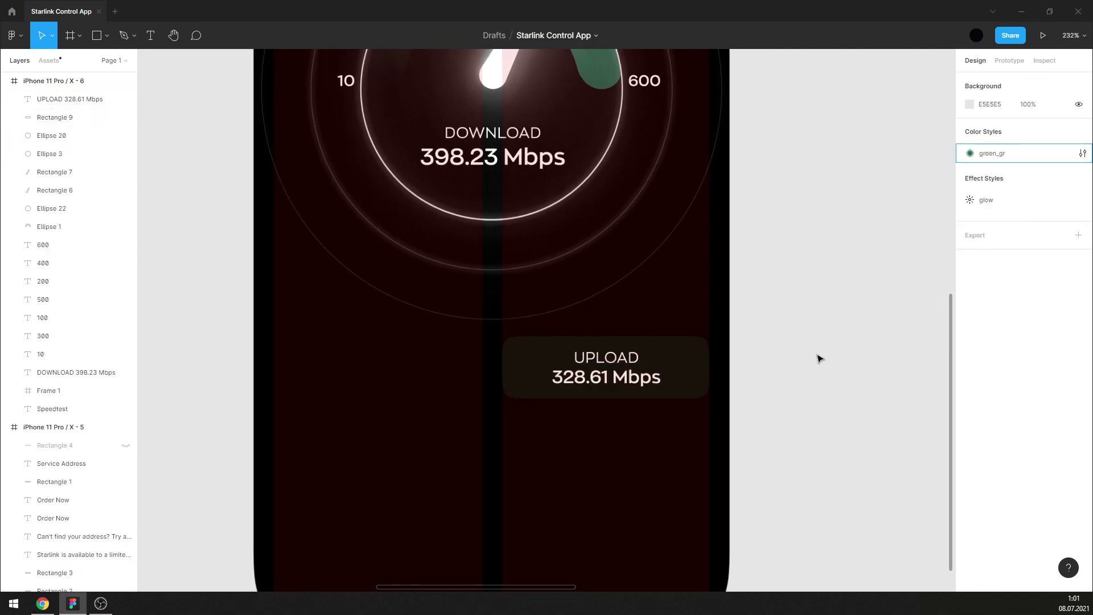
left_click(606, 373)
left_click_drag(579, 361, 585, 361)
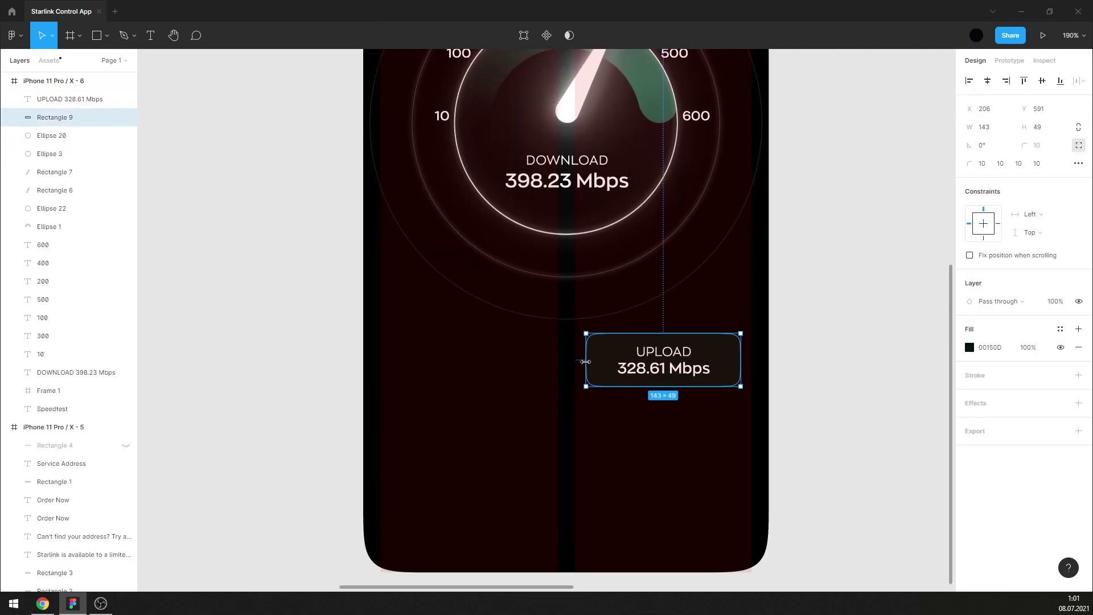
key("ctrl+z")
key("ctrl+z")
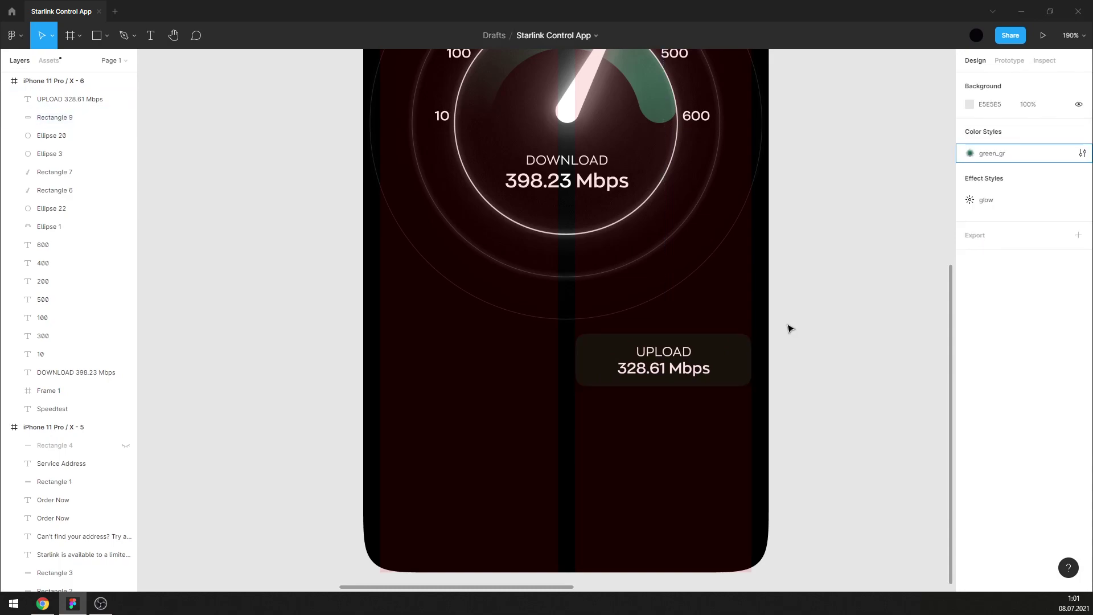
key("ctrl+z")
left_click(516, 364)
key("Delete")
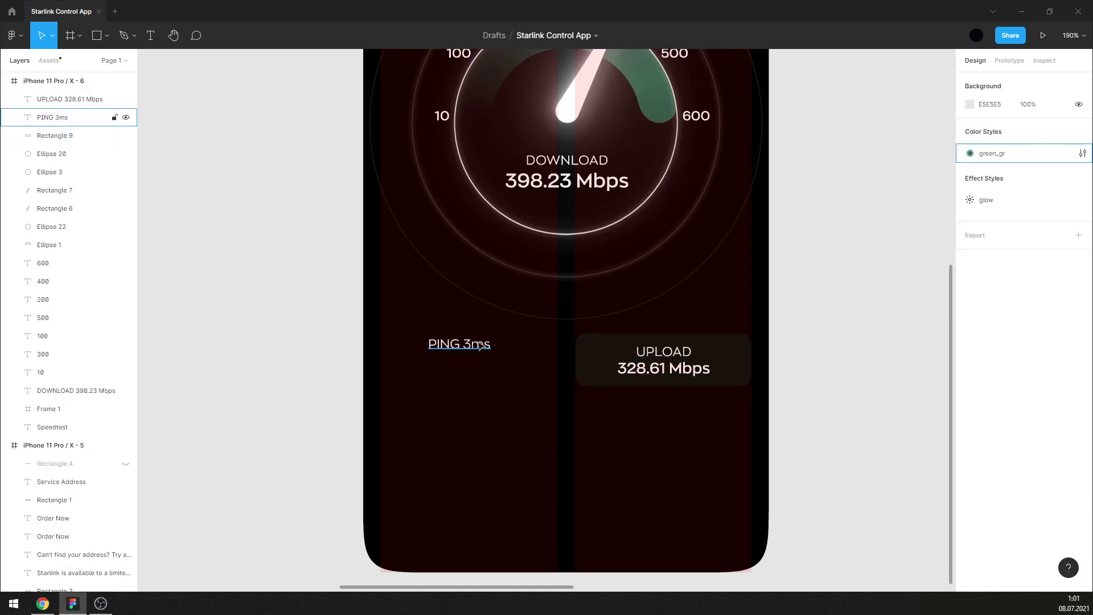
left_click_drag(459, 344, 496, 438)
Narrow the UPLOAD box (Rectangle 9) to 133 px wide.
left_click(578, 379)
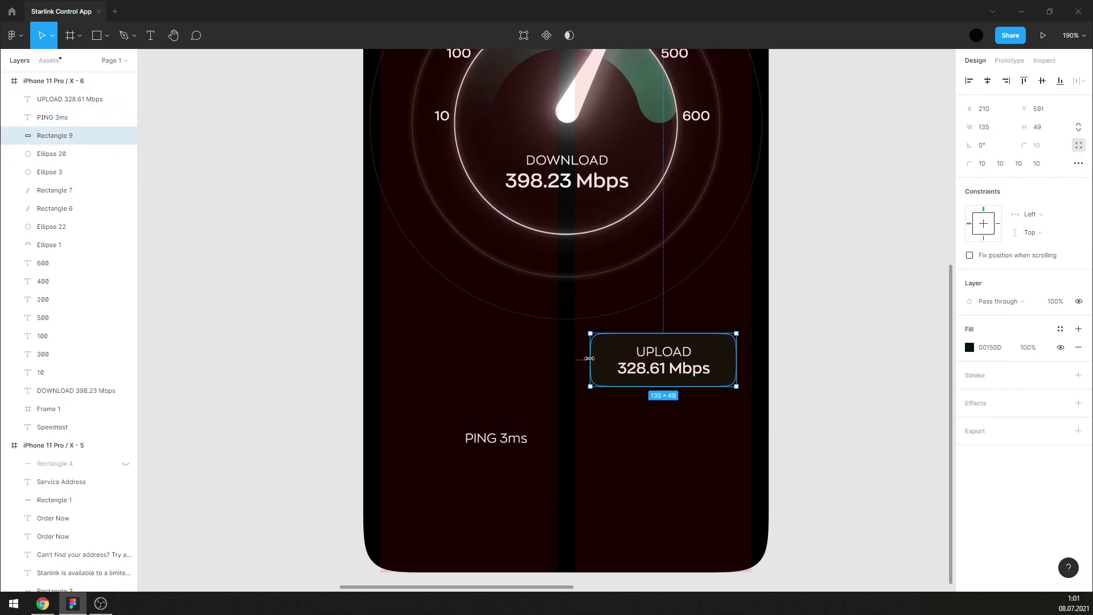
left_click(674, 364)
left_click(732, 444)
left_click(744, 366)
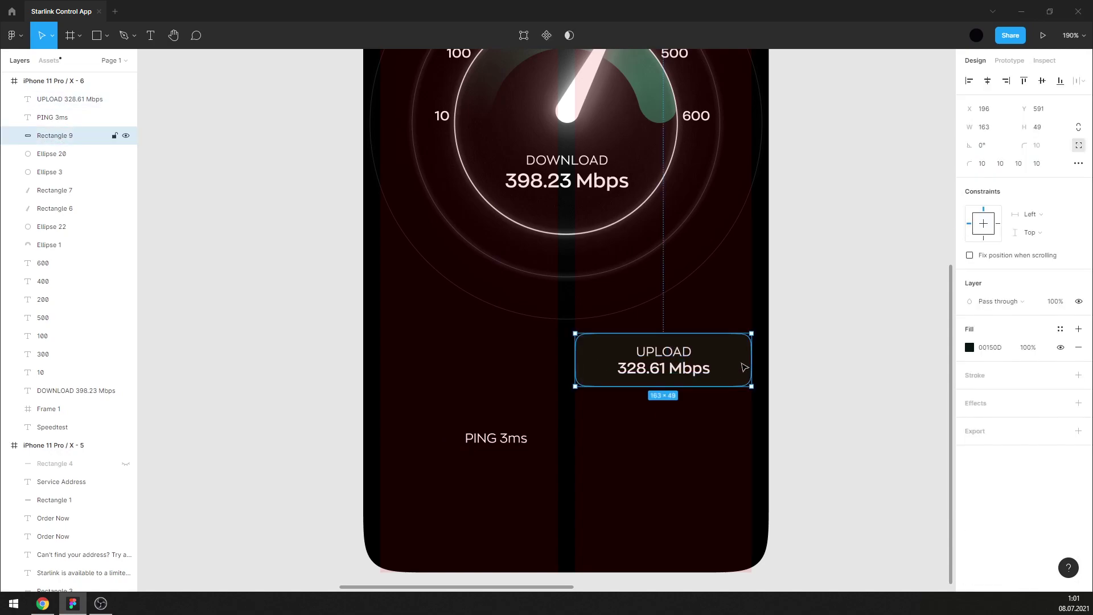
left_click_drag(762, 358, 744, 352)
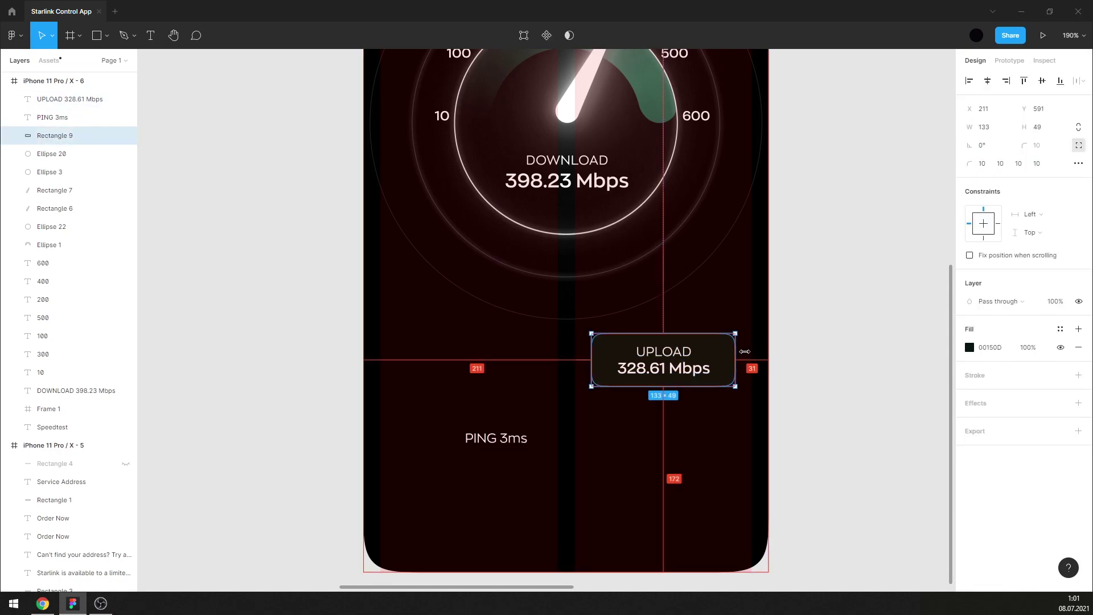
left_click(700, 398)
Duplicate the UPLOAD box and its text to the left.
left_click(663, 359)
left_click(724, 353, "shift")
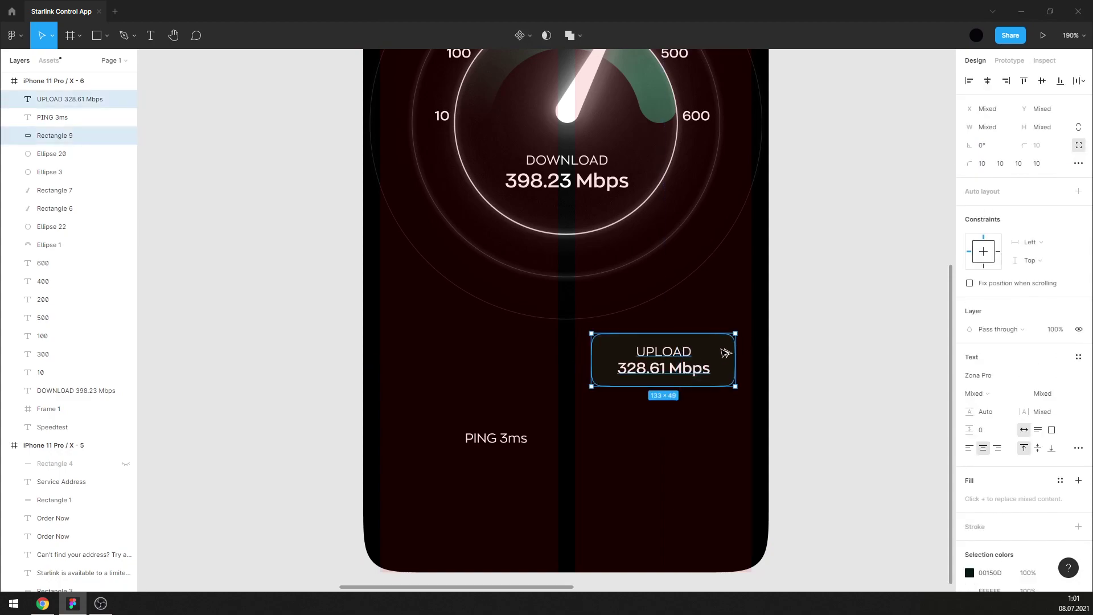
left_click_drag(720, 341, 530, 342)
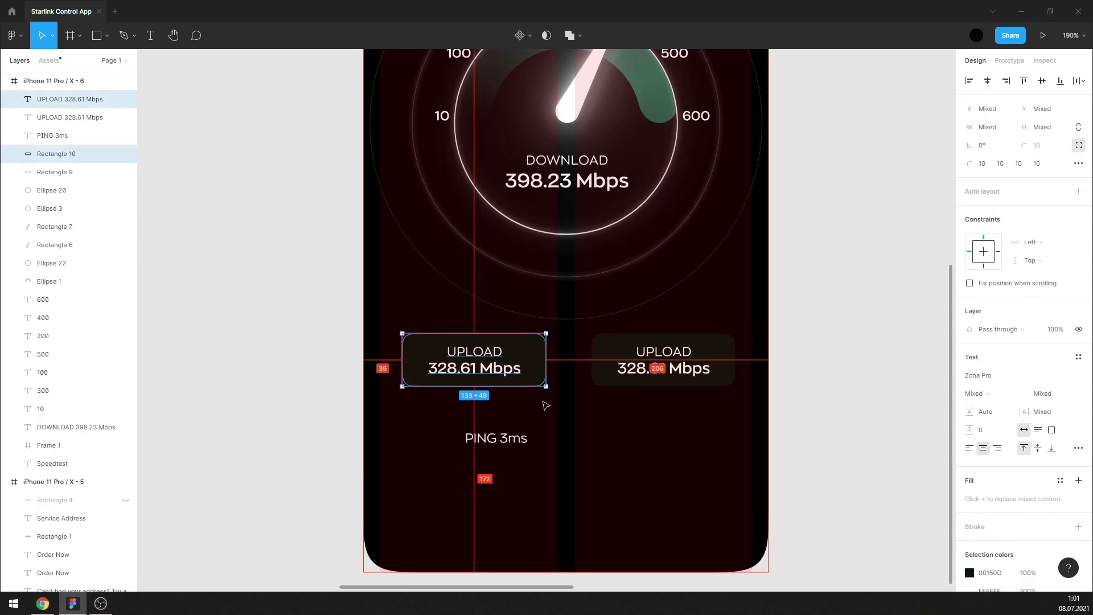
key("Left")
key("Left")
key("Left")
key("Left")
key("Left")
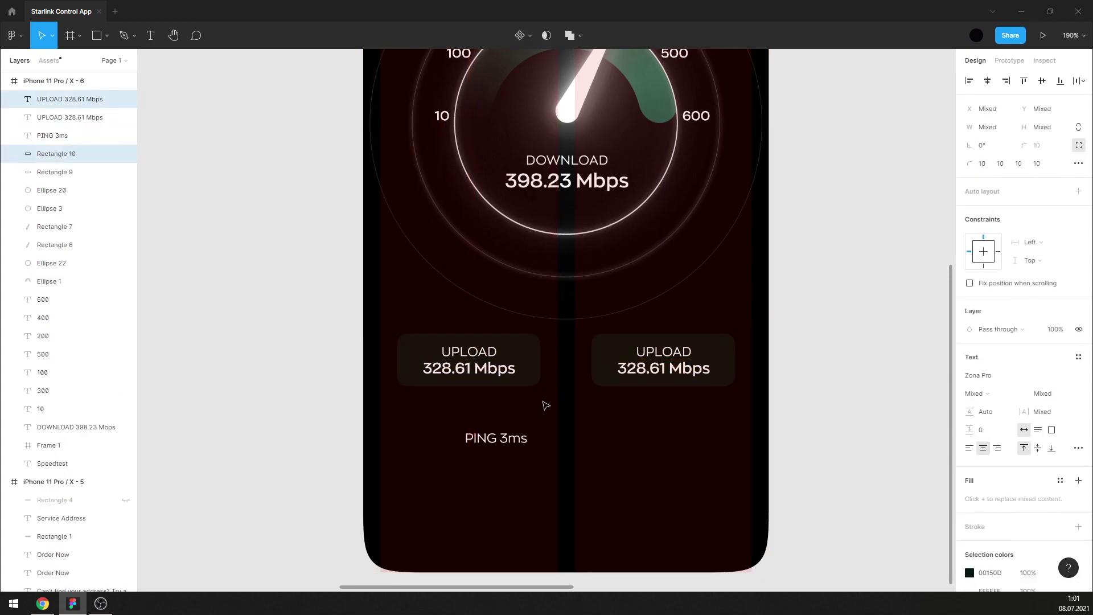
Change the copy's text to PING / 3ms and delete the old loose PING 3ms text.
left_click(468, 351)
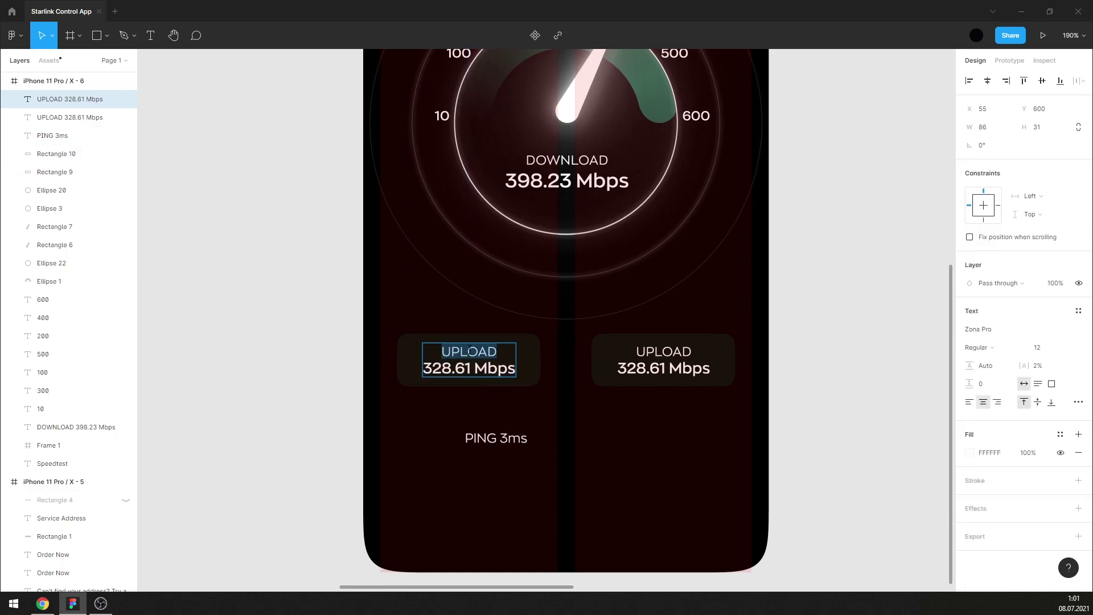
type("PING")
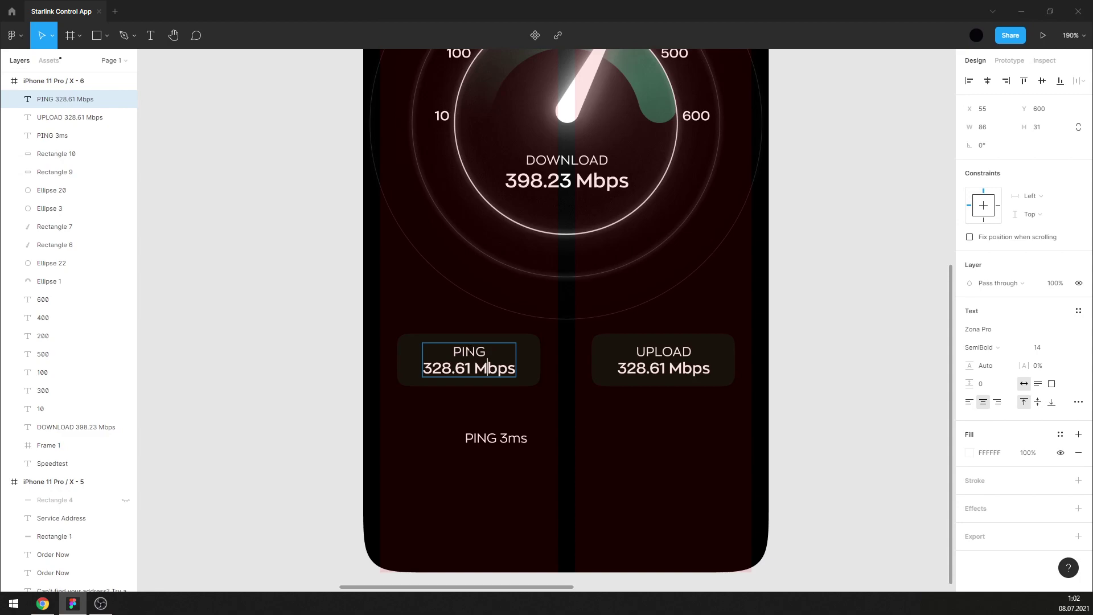
type("3ms")
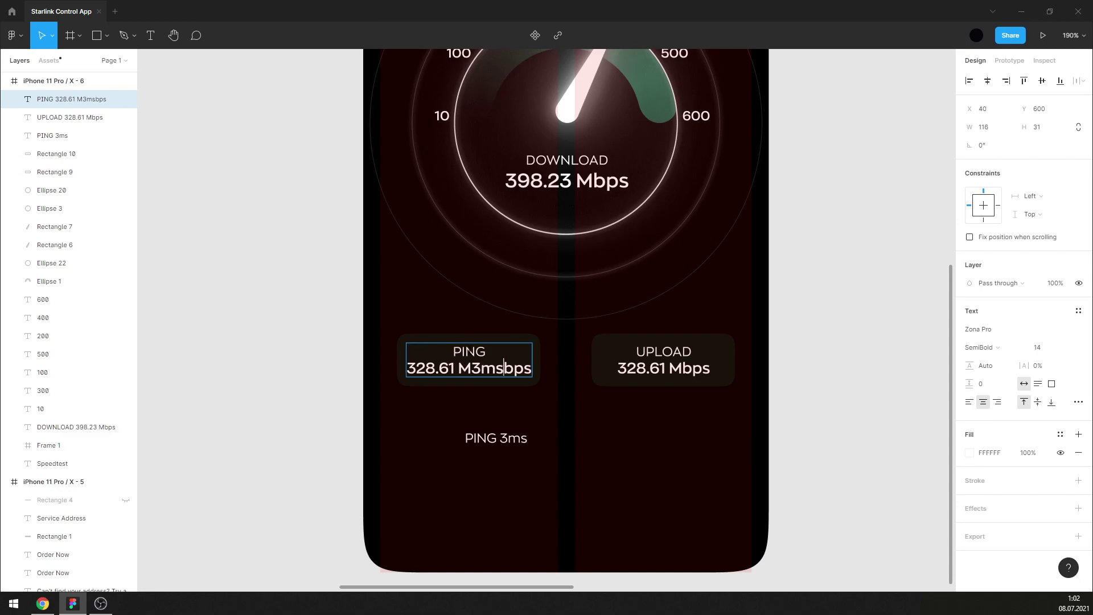
key("BackSpace")
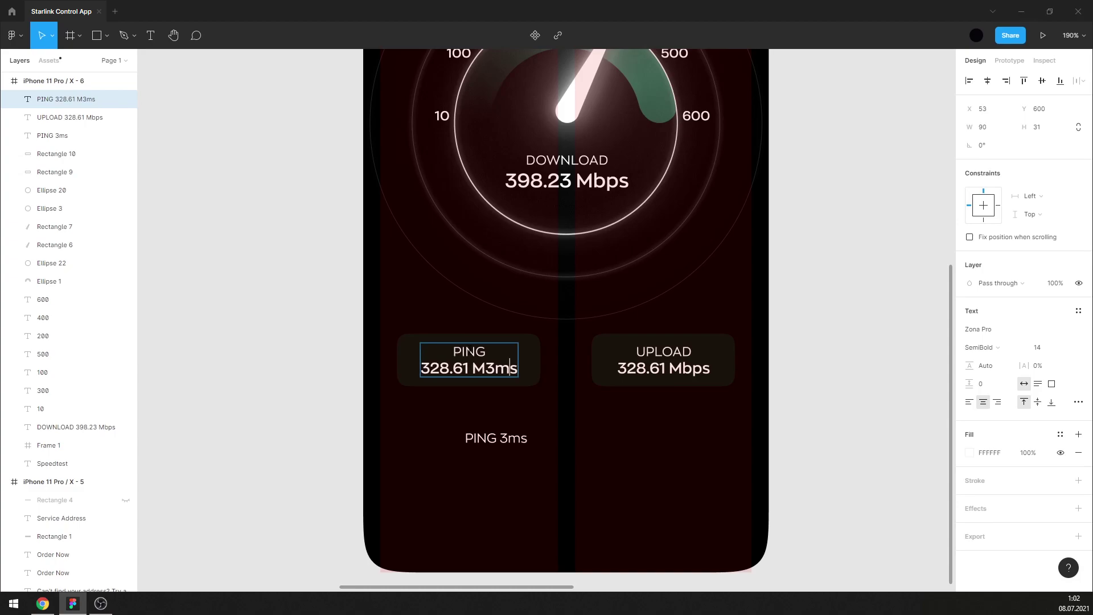
key("shift+Home")
key("BackSpace")
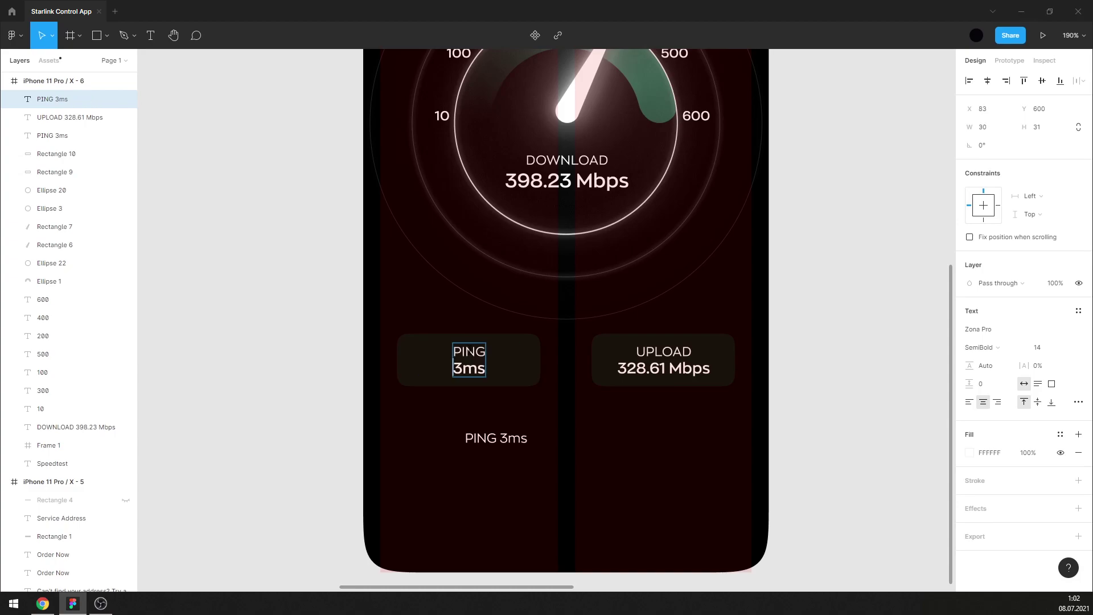
key("Escape")
left_click(511, 437)
key("Delete")
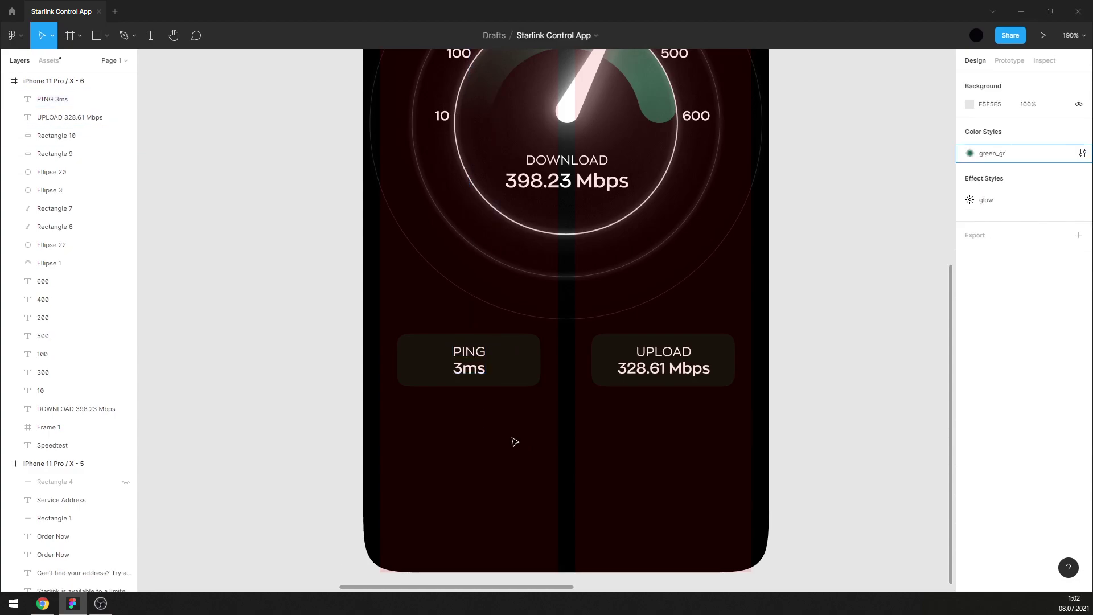
Hide the layout grids and nudge both PING and UPLOAD boxes up toward the gauge.
key("ctrl+shift+4")
left_click_drag(712, 443, 470, 339)
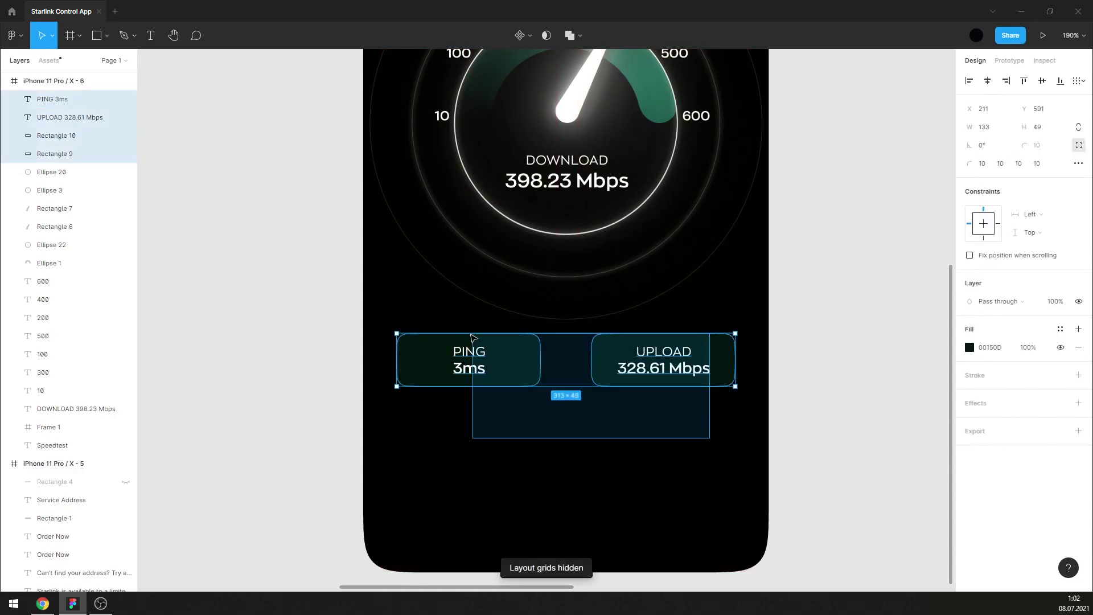
key("shift+Up")
key("shift+Up")
key("shift+Up")
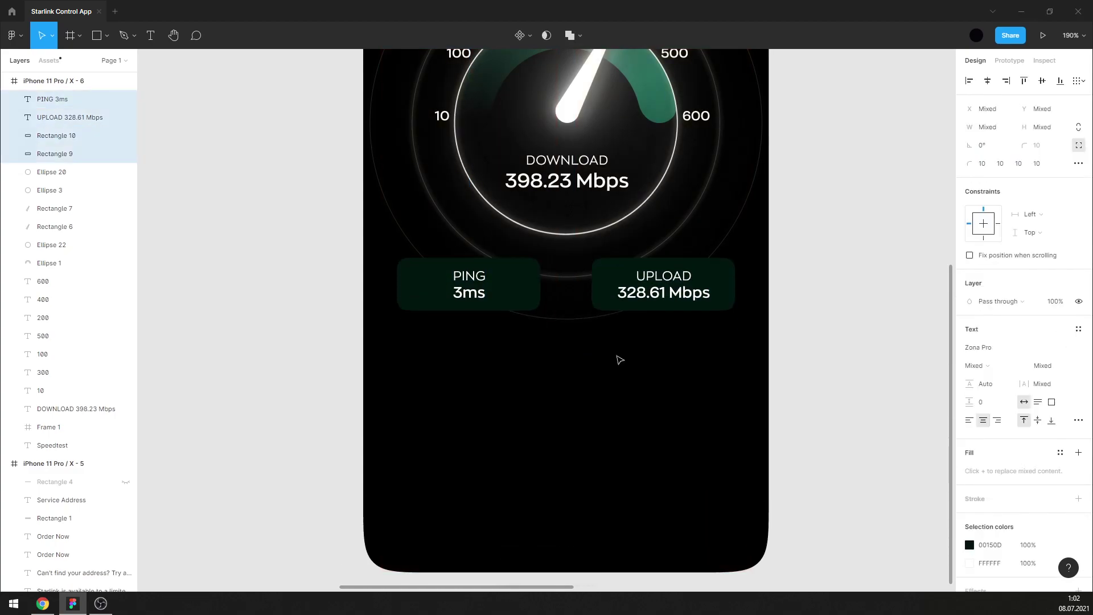
key("Escape")
scroll(645, 374, "up", 3)
scroll(651, 378, "down", 1)
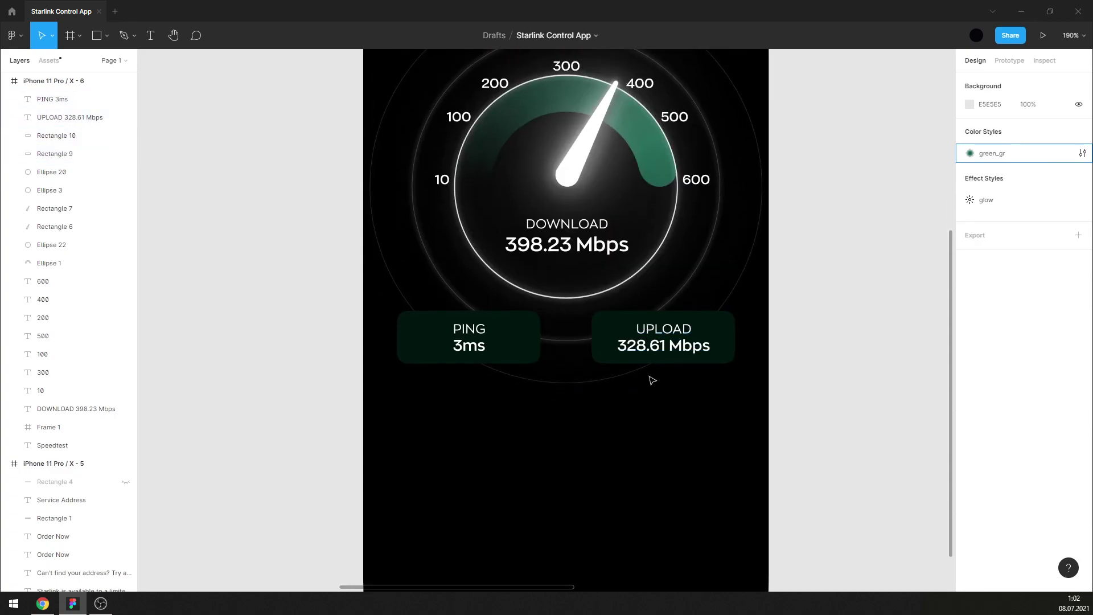
scroll(575, 472, "down", 3)
scroll(569, 399, "down", 2)
scroll(507, 332, "up", 1)
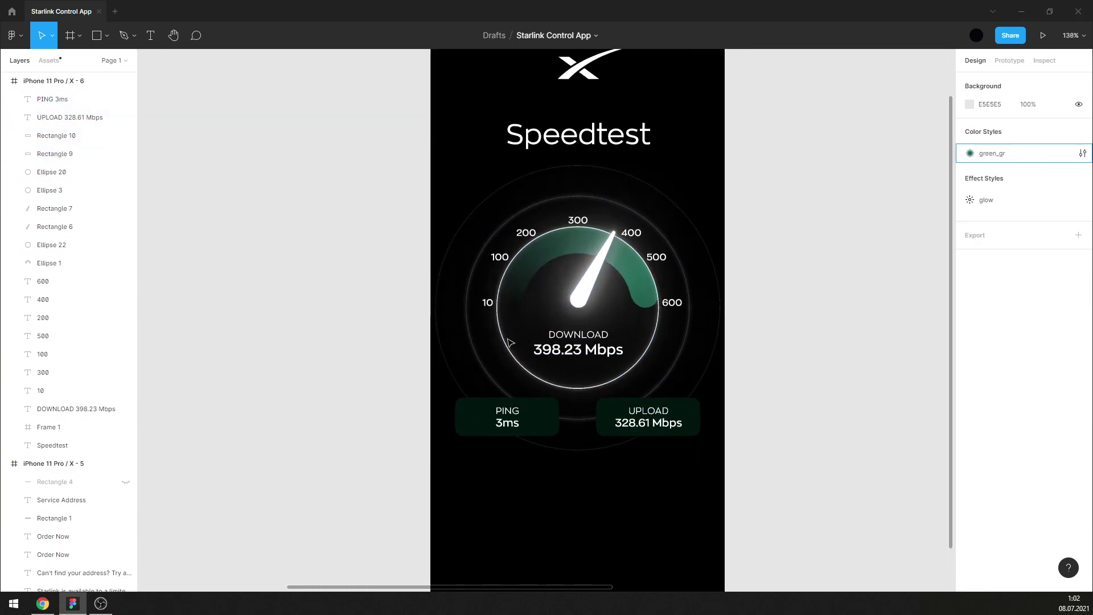
Move the PING and UPLOAD boxes closer together under the gauge.
left_click_drag(447, 375, 574, 417)
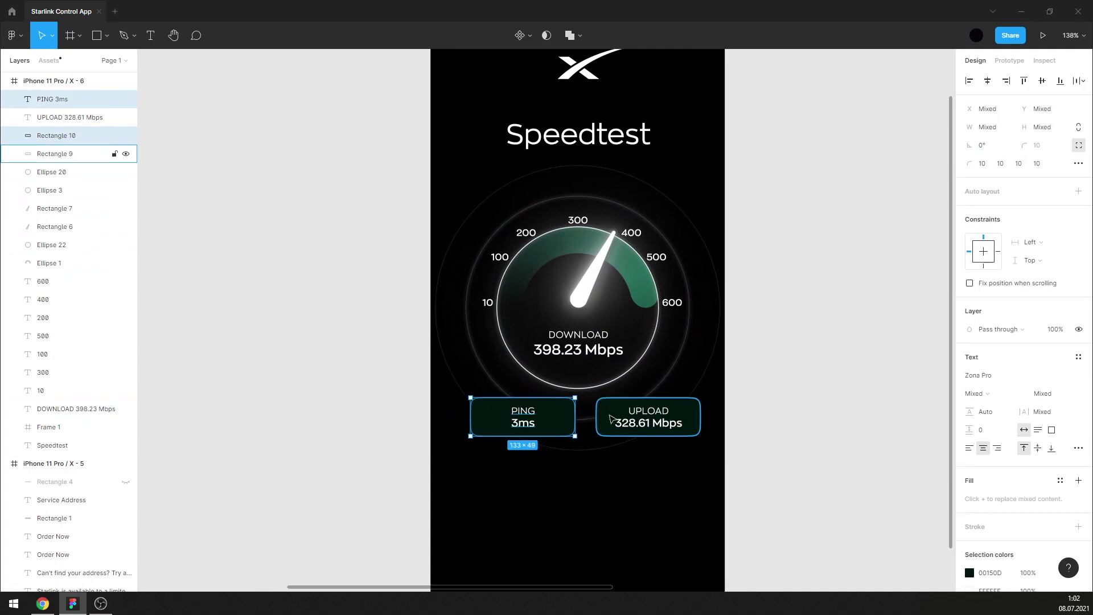
mouse_move(586, 353)
left_mouse_down()
mouse_move(706, 438)
mouse_move(693, 411)
left_mouse_up()
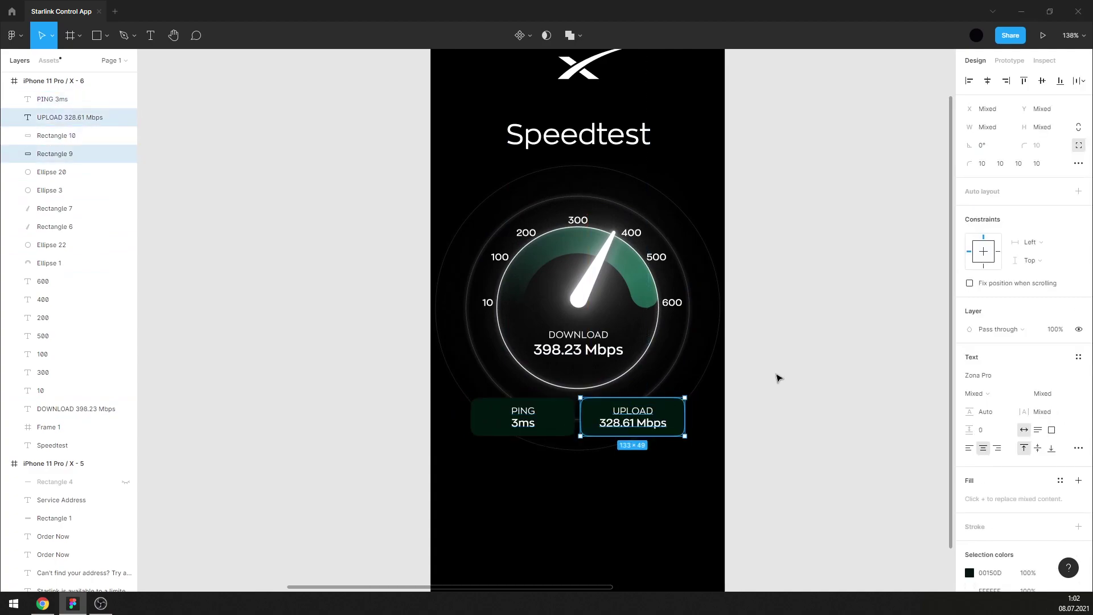
left_click(807, 359)
scroll(757, 376, "down", 2)
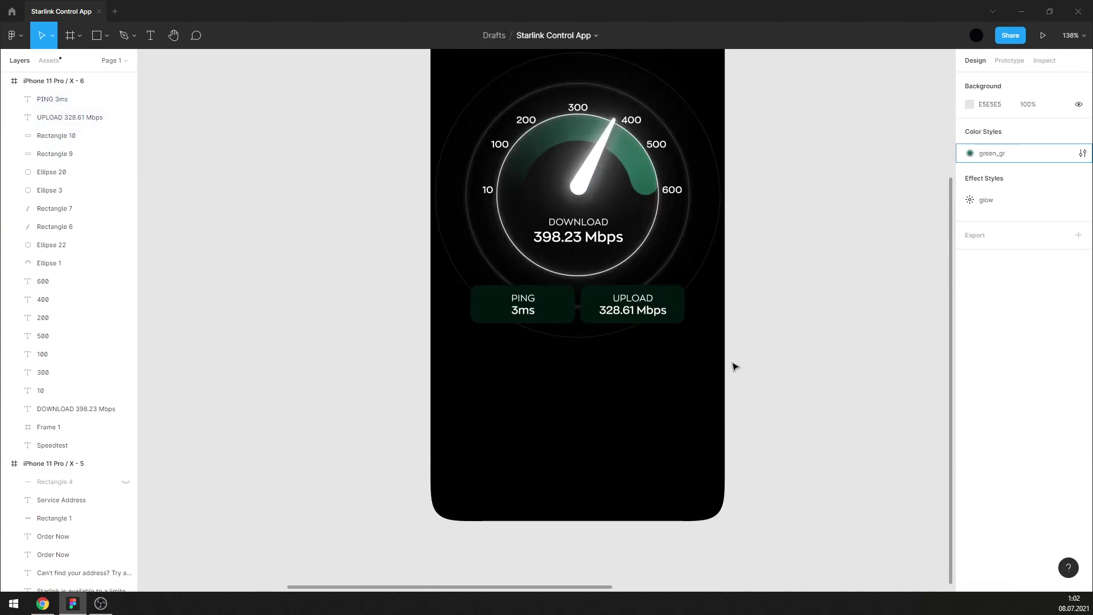
scroll(592, 364, "down", 3)
scroll(689, 347, "down", 2)
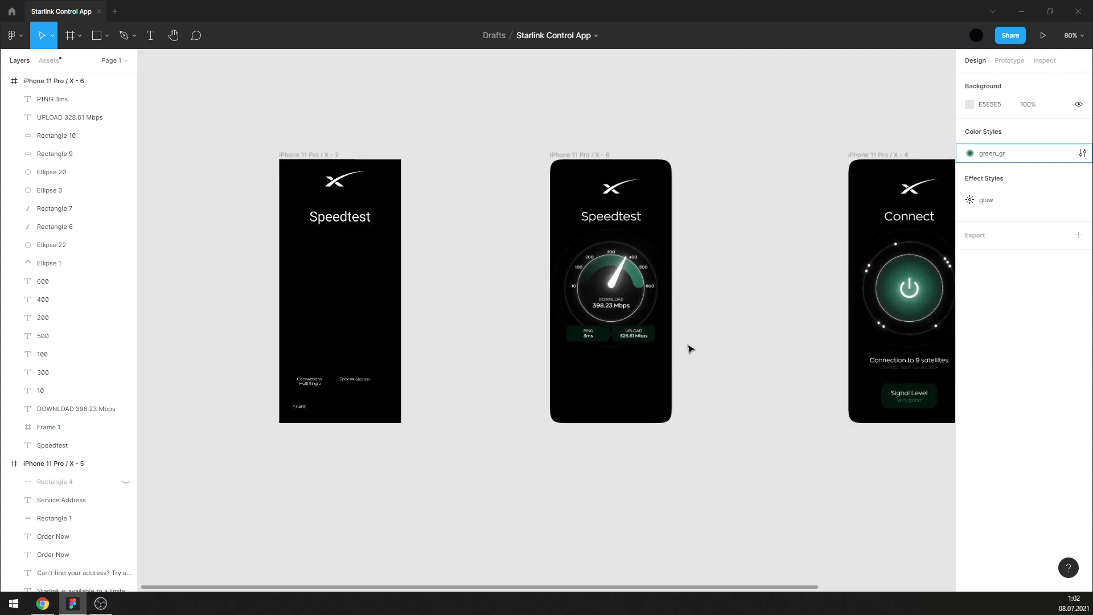
scroll(362, 371, "up", 2)
scroll(362, 371, "up", 2)
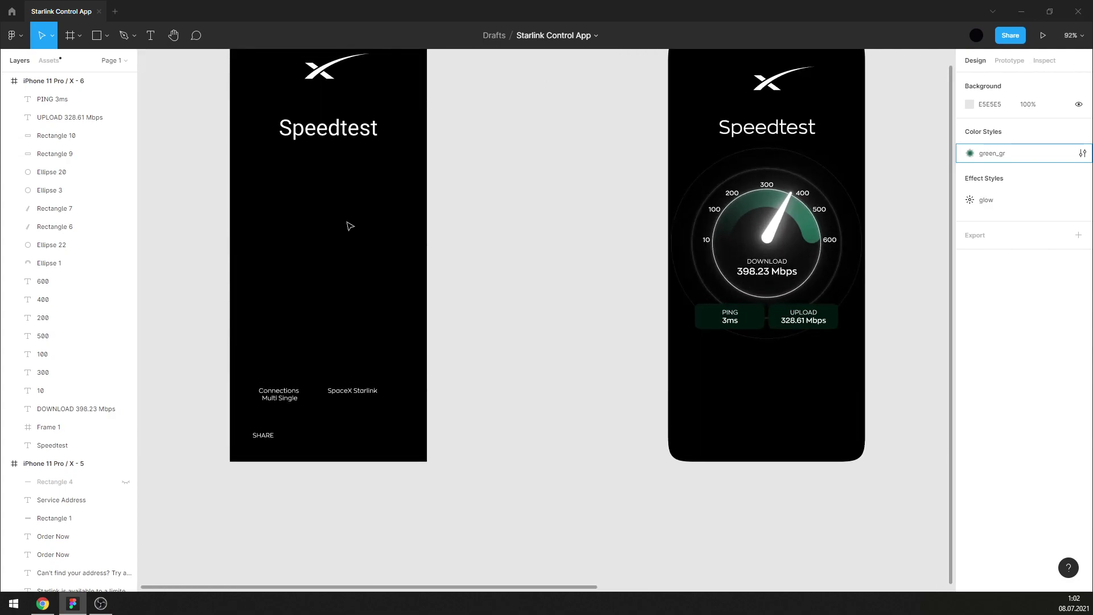
Delete the Speedtest title and X logo from frame iPhone X-2.
left_click(349, 180)
key("Delete")
left_click(335, 108)
key("Delete")
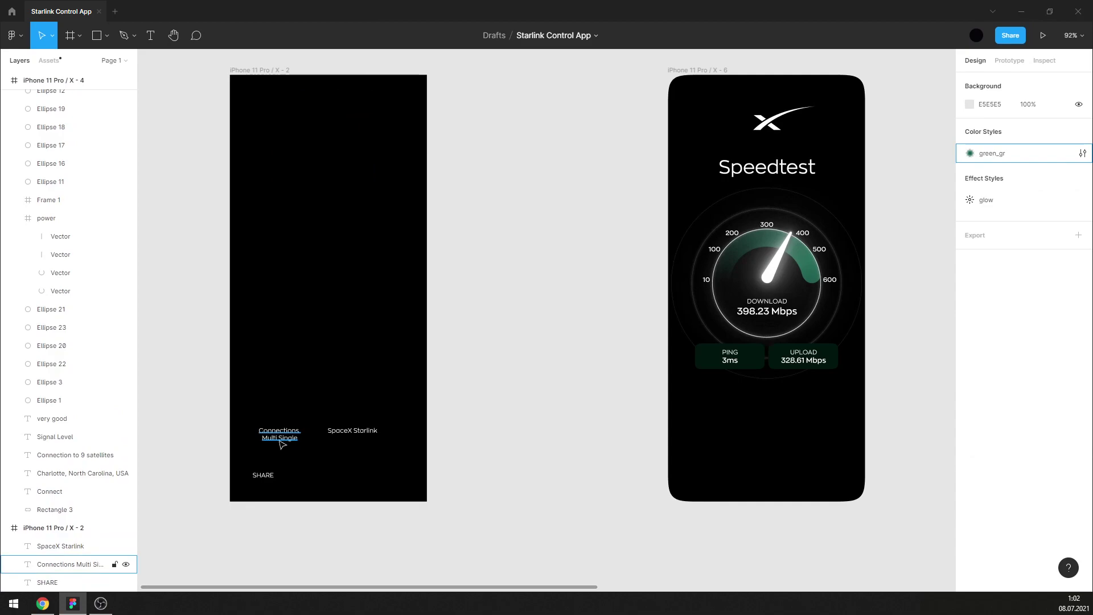
Drag SHARE into the iPhone X-6 Speedtest frame and delete the empty iPhone X-2 frame.
mouse_move(306, 423)
left_mouse_down()
mouse_move(368, 443)
mouse_move(820, 415)
left_mouse_up()
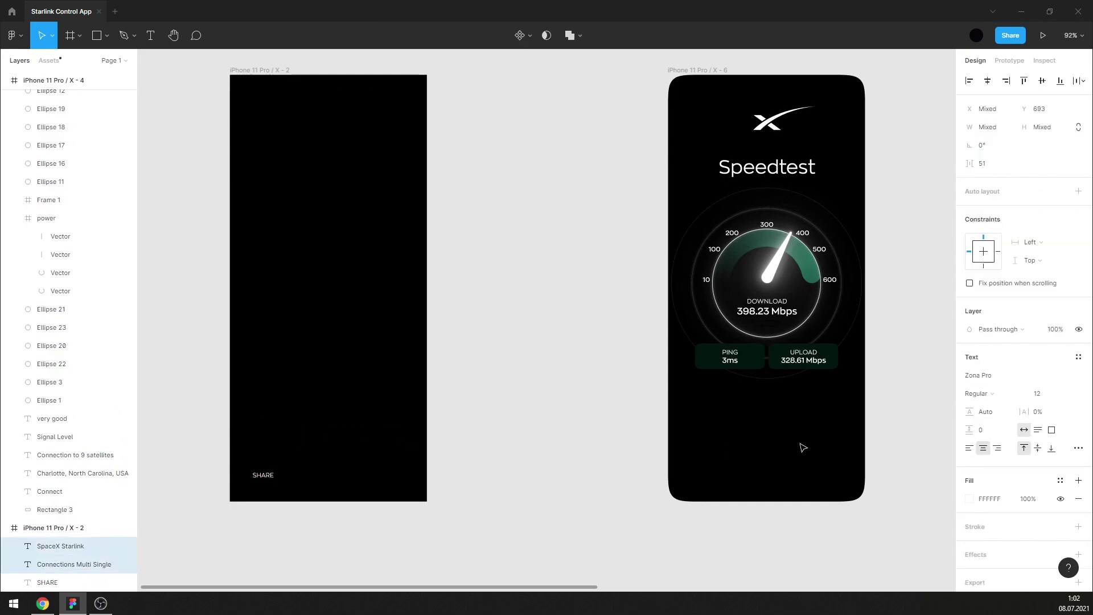
left_click_drag(270, 478, 721, 458)
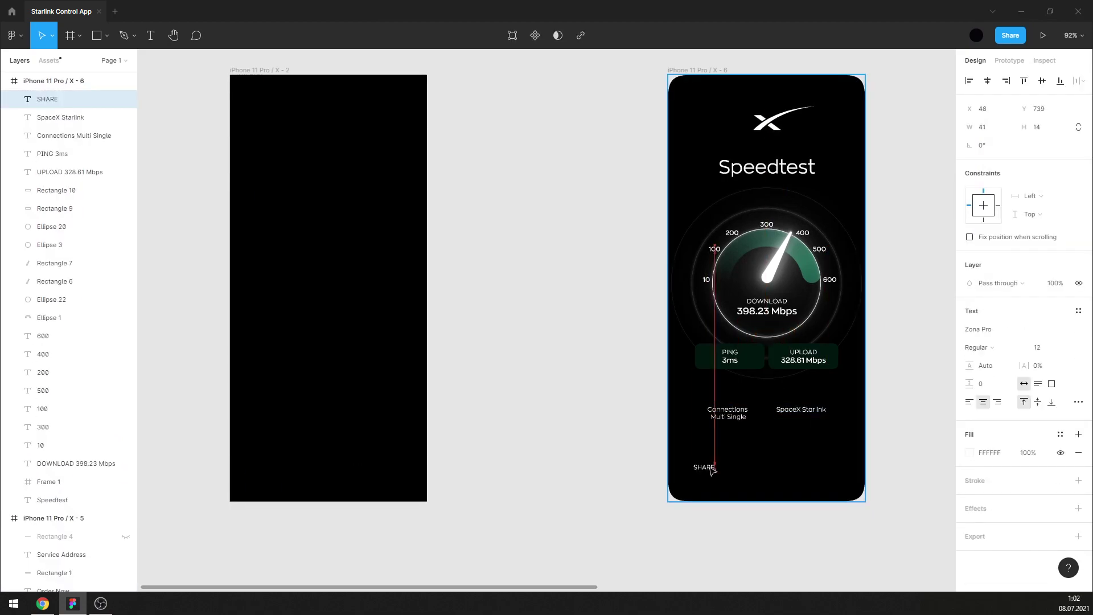
left_click(299, 78)
key("Delete")
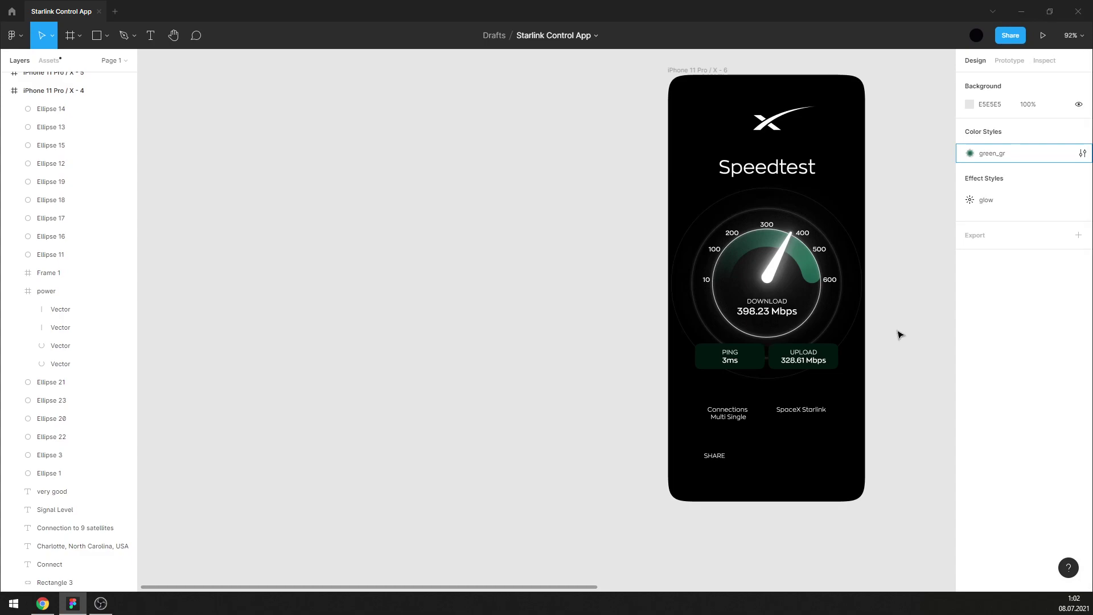
Place the iPhone X-5 Order Starlink frame between the X-6 Speedtest and X-4 Connect frames.
scroll(417, 430, "down", 3)
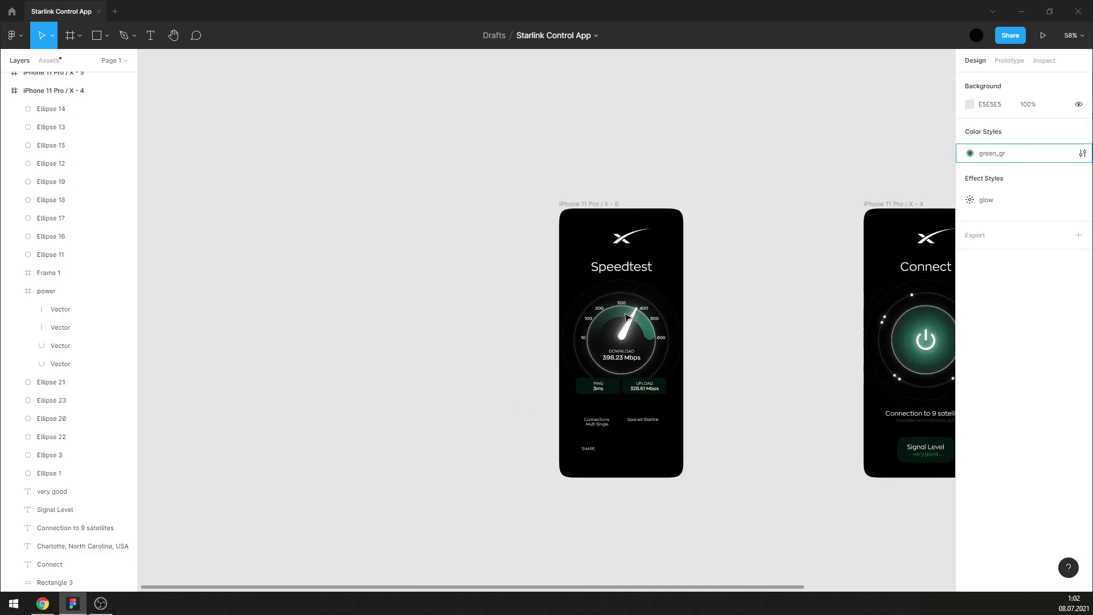
scroll(699, 250, "down", 3)
left_click_drag(875, 225, 656, 236)
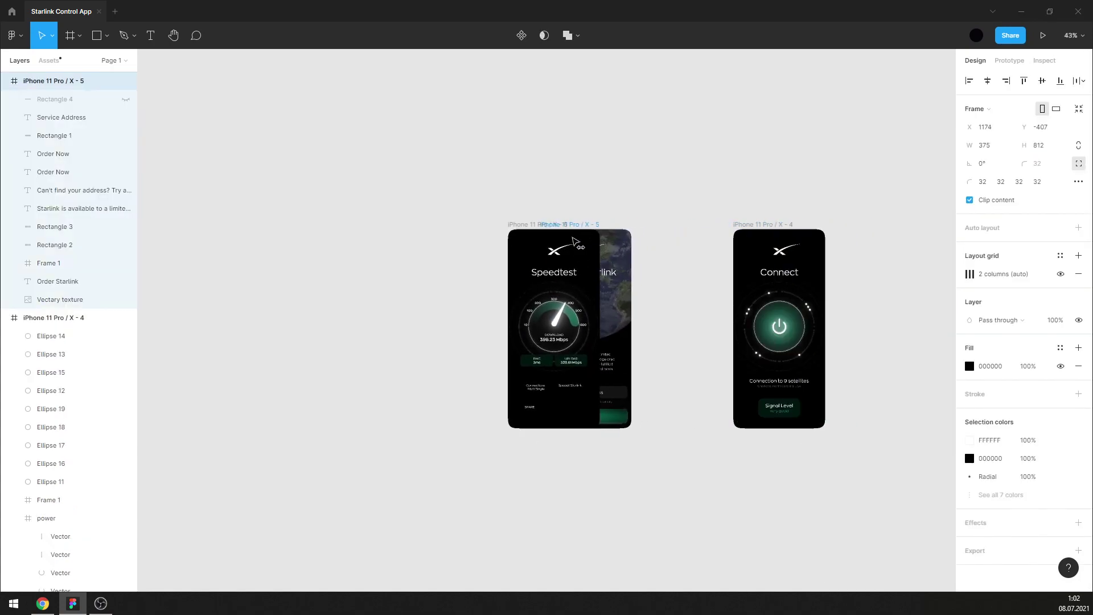
left_click(666, 194)
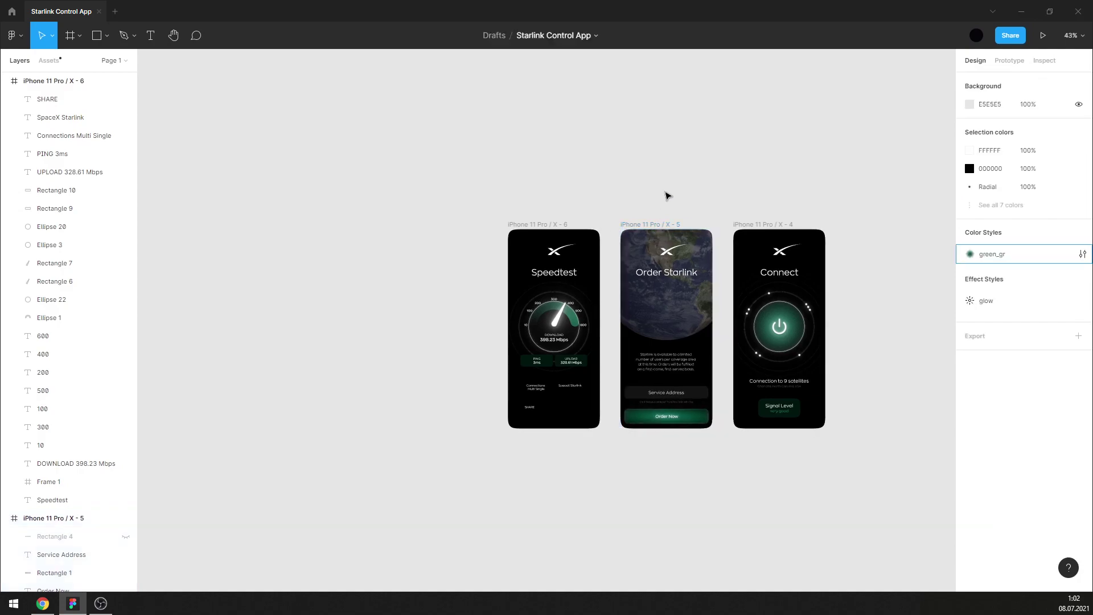
scroll(672, 421, "up", 3)
scroll(556, 285, "up", 1)
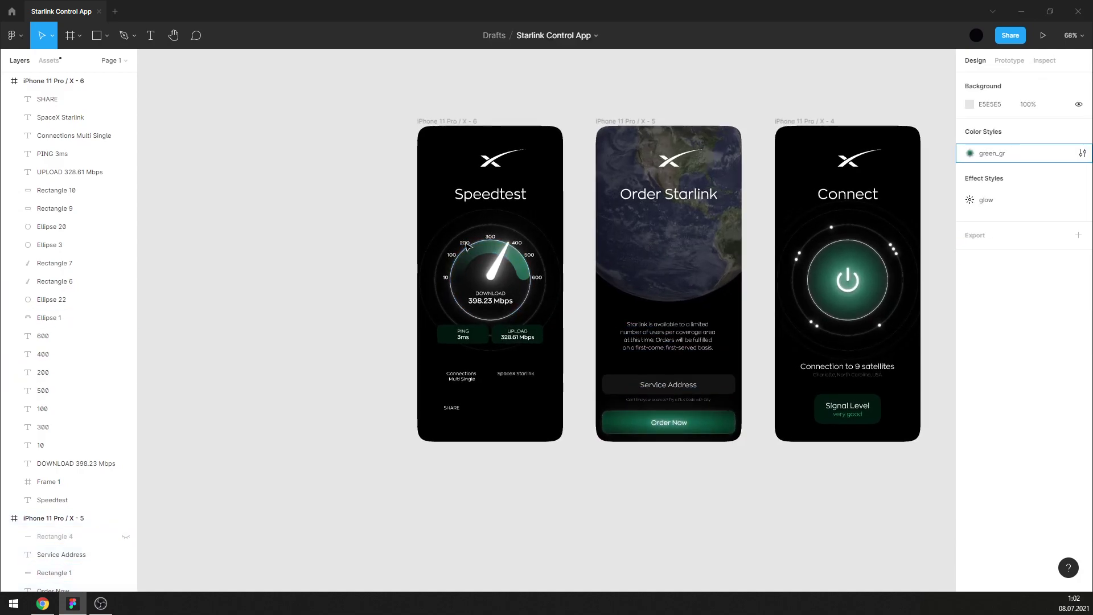
scroll(546, 296, "up", 2)
scroll(476, 296, "down", 1)
scroll(484, 342, "up", 2)
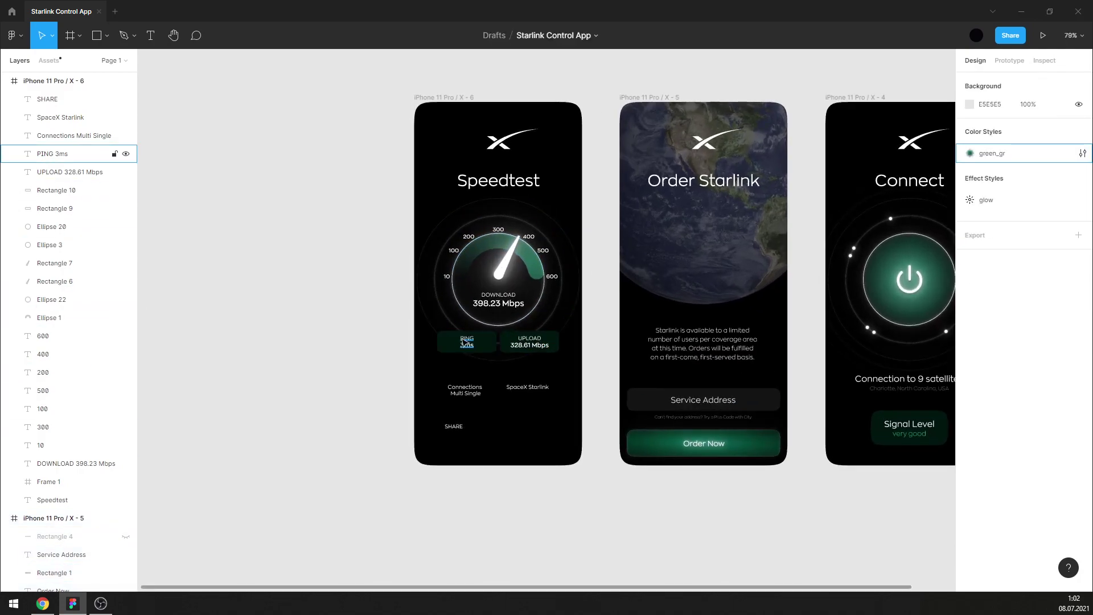
Copy the PING and UPLOAD pill rectangles down behind the Connections and SpaceX texts.
scroll(484, 342, "up", 5)
left_click(484, 342)
left_click(524, 356, "shift")
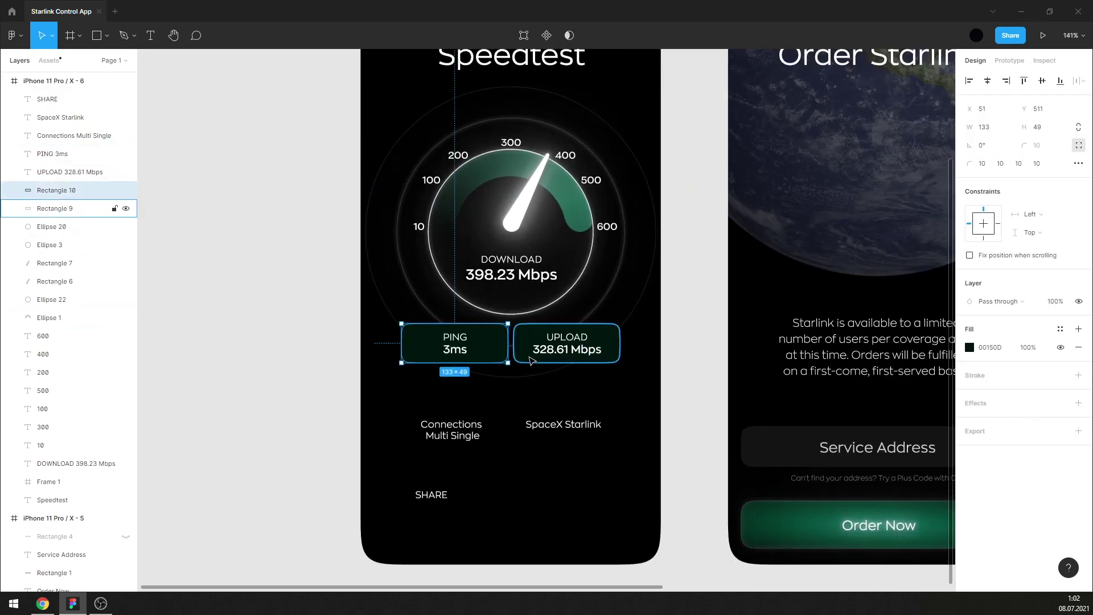
left_click_drag(522, 355, 523, 459)
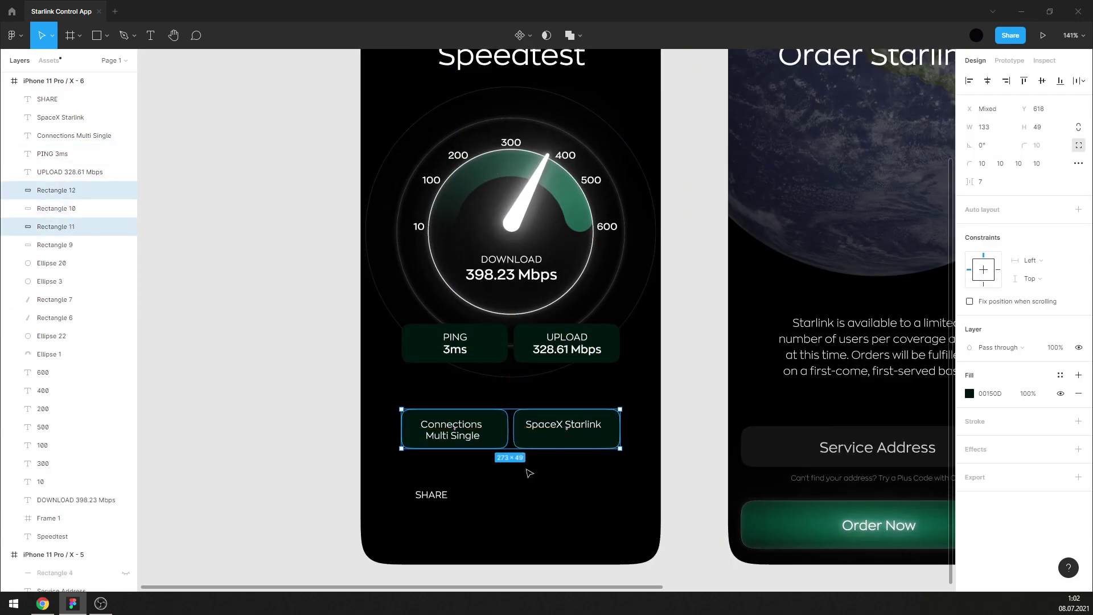
left_click(521, 488)
scroll(508, 462, "up", 3)
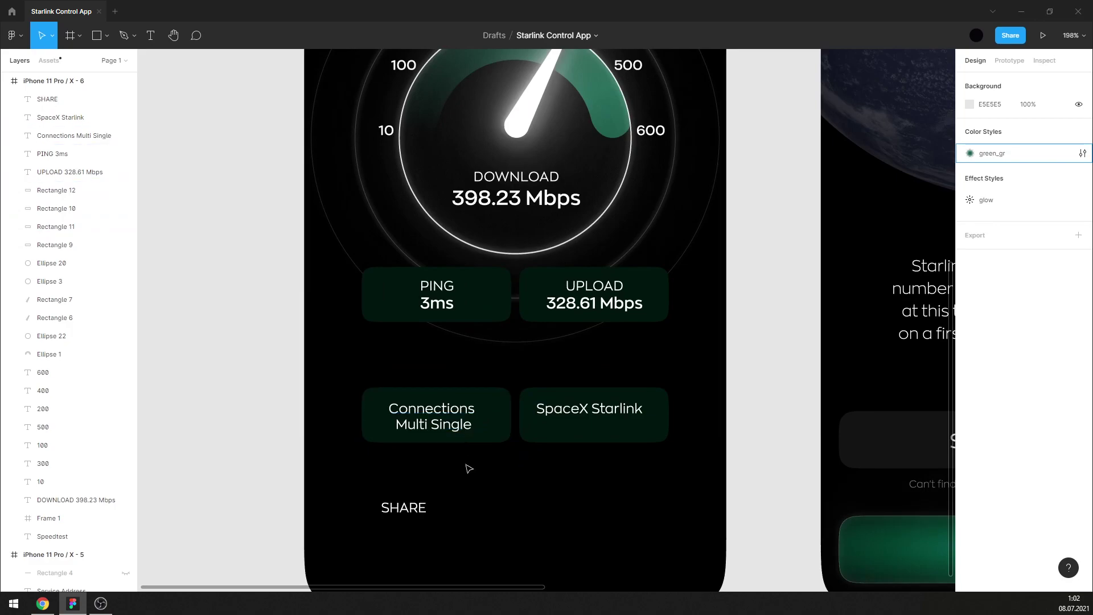
Centre Connections Multi Single and SpaceX Starlink horizontally and vertically within their pills.
left_click_drag(462, 466, 438, 411)
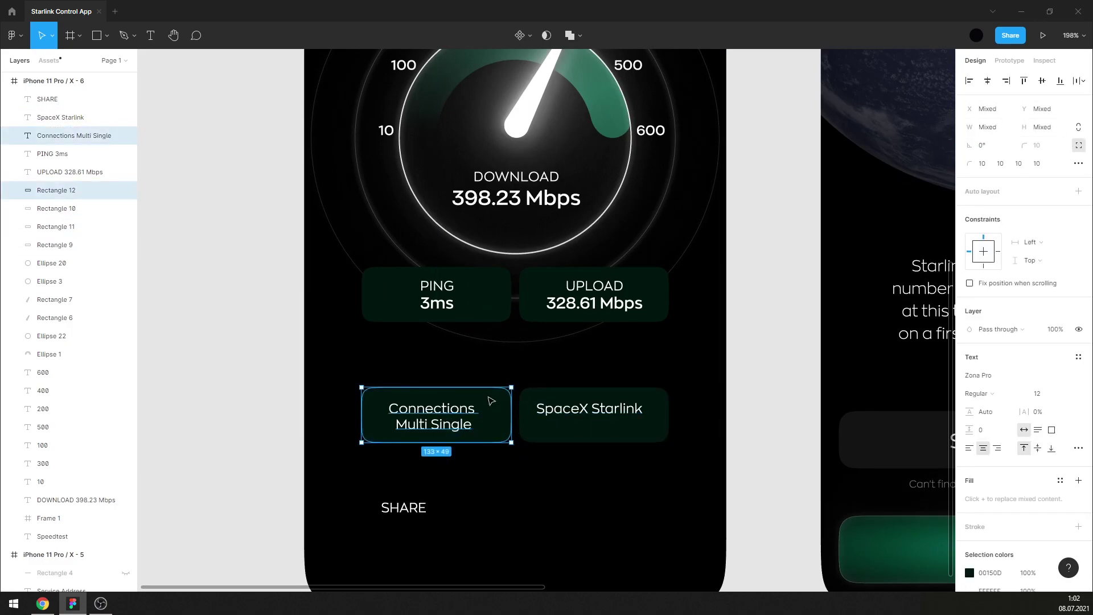
left_click(461, 413)
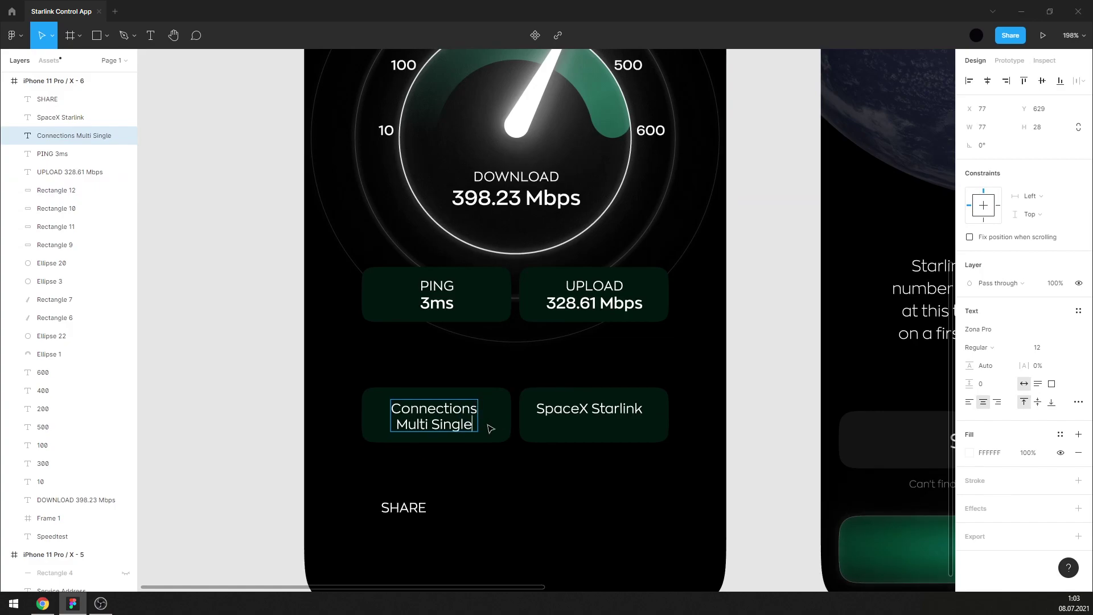
left_click(586, 410)
left_click_drag(449, 474, 436, 403)
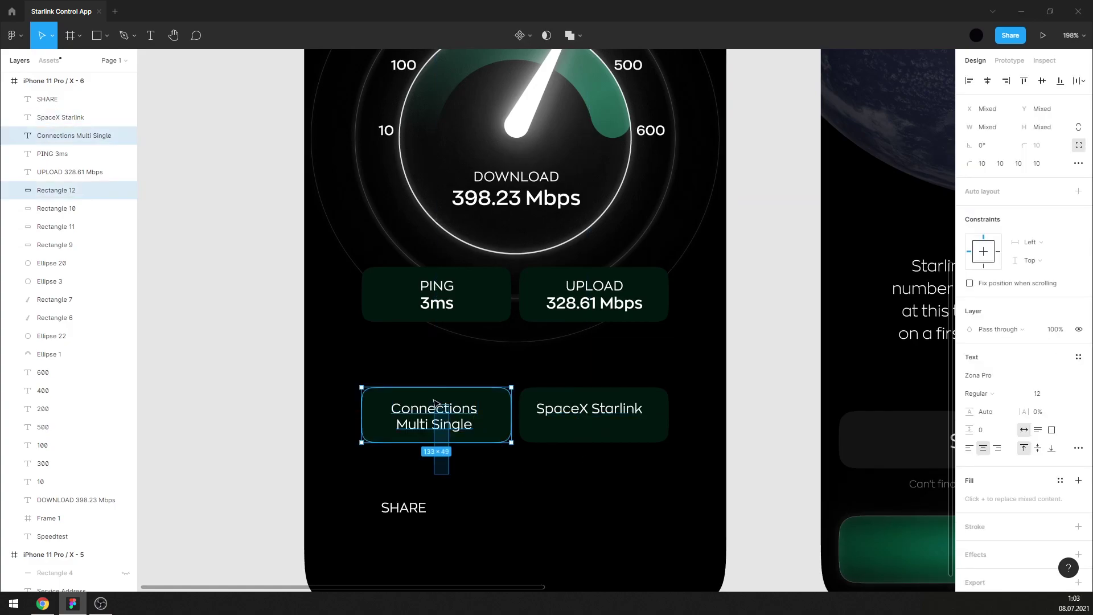
left_click(987, 80)
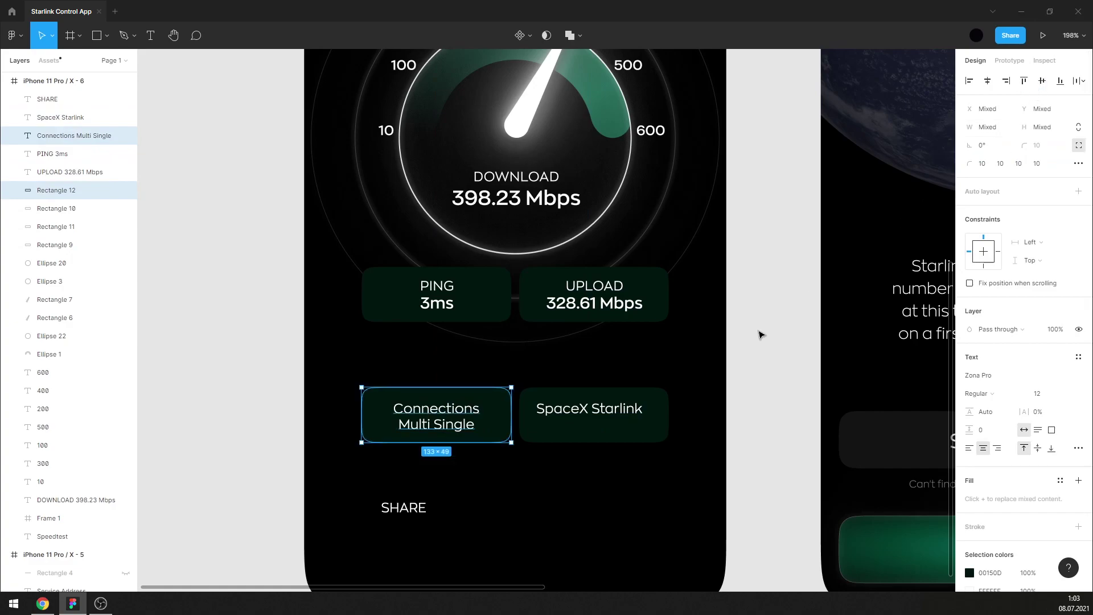
left_click(629, 424)
left_click(592, 409, "shift")
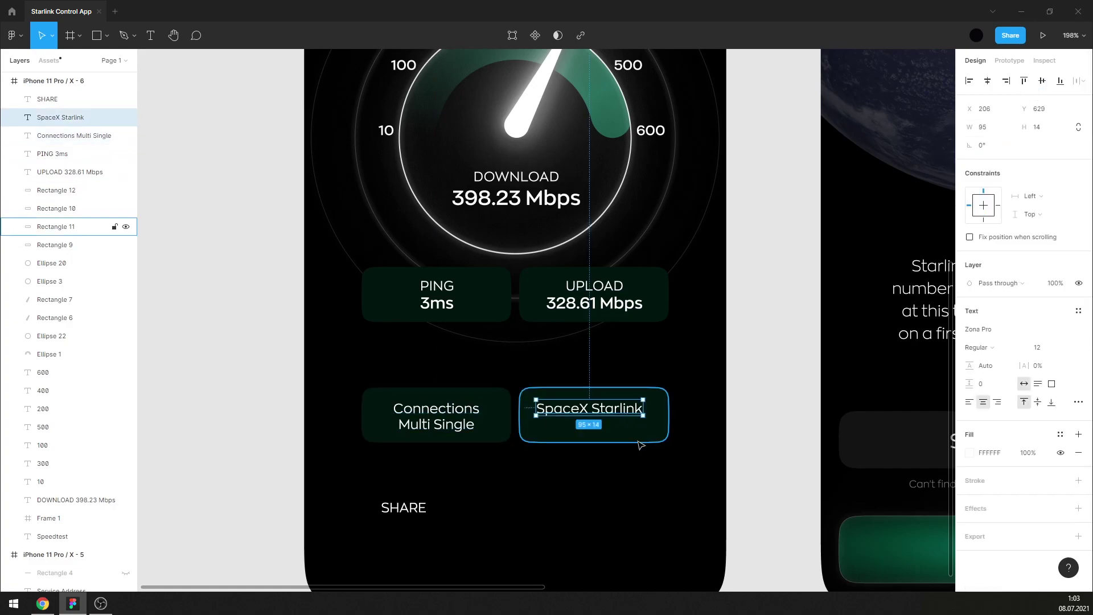
left_click(987, 80)
left_click(1042, 80)
left_click(699, 377)
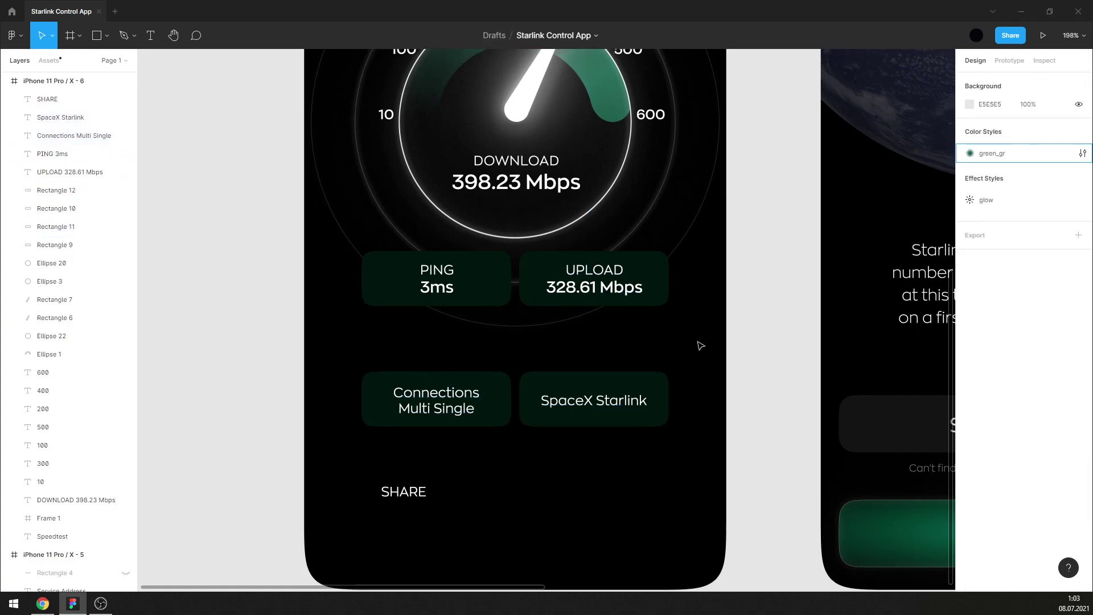
scroll(700, 344, "down", 4)
Insert a Feather Icons 'link' icon and place it left of the Speedtest screen.
right_click(480, 432)
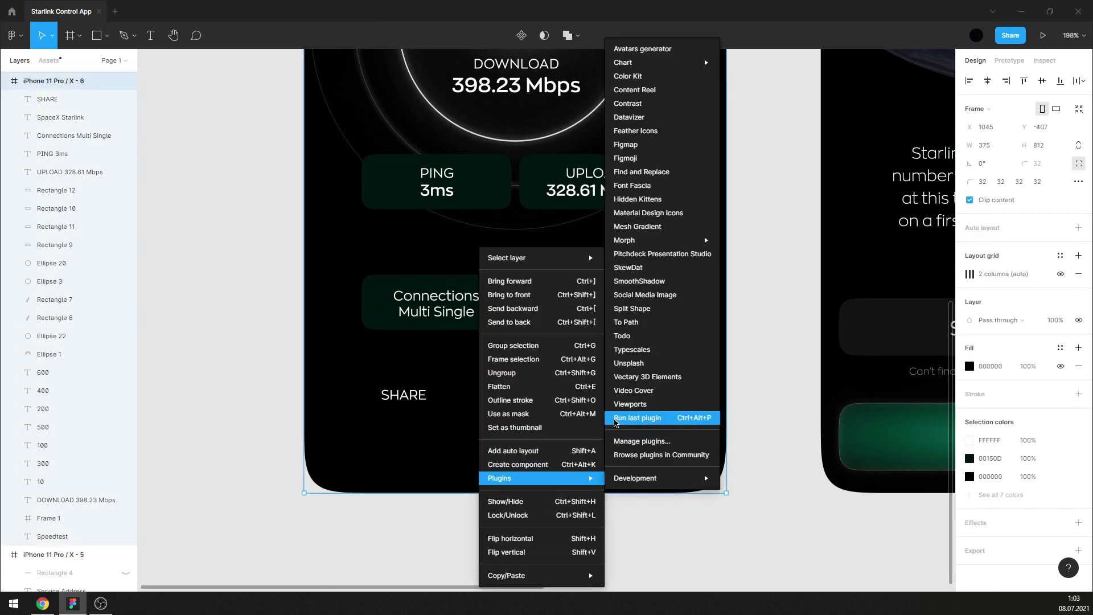
left_click(699, 133)
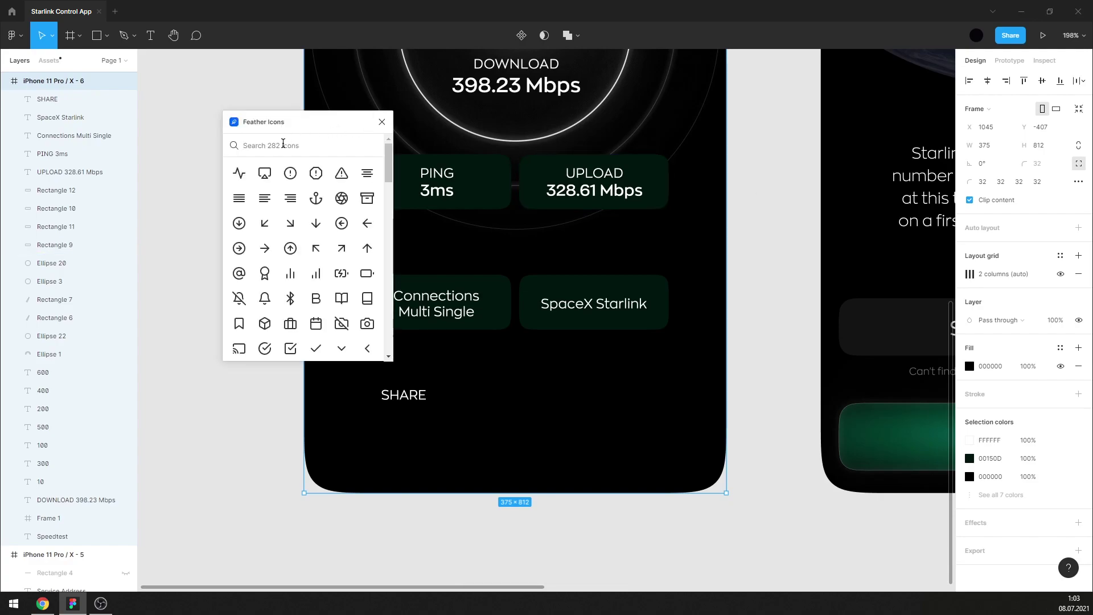
type("lin")
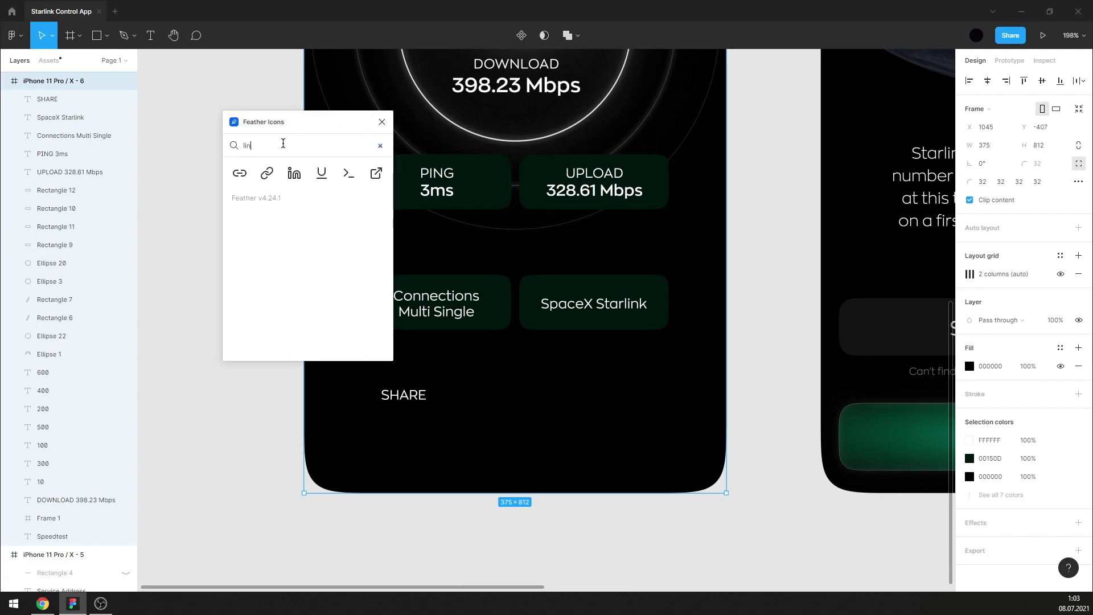
type("k")
left_click(239, 173)
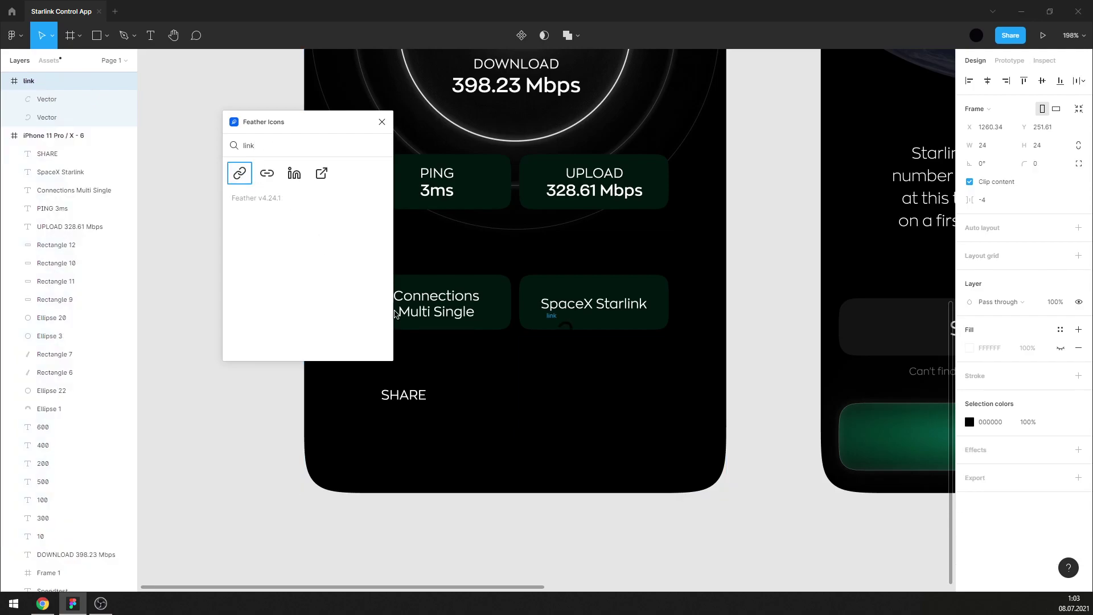
mouse_move(550, 316)
left_mouse_down()
mouse_move(156, 481)
mouse_move(210, 458)
left_mouse_up()
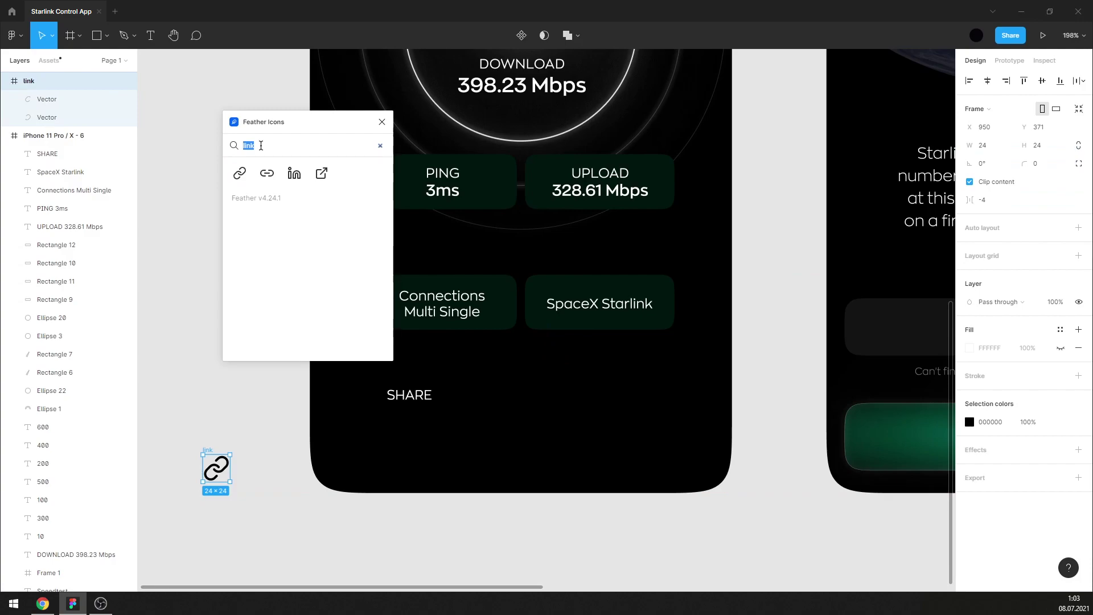
Add Feather Icons Twitter and Facebook icons next to the link icon.
type("tw")
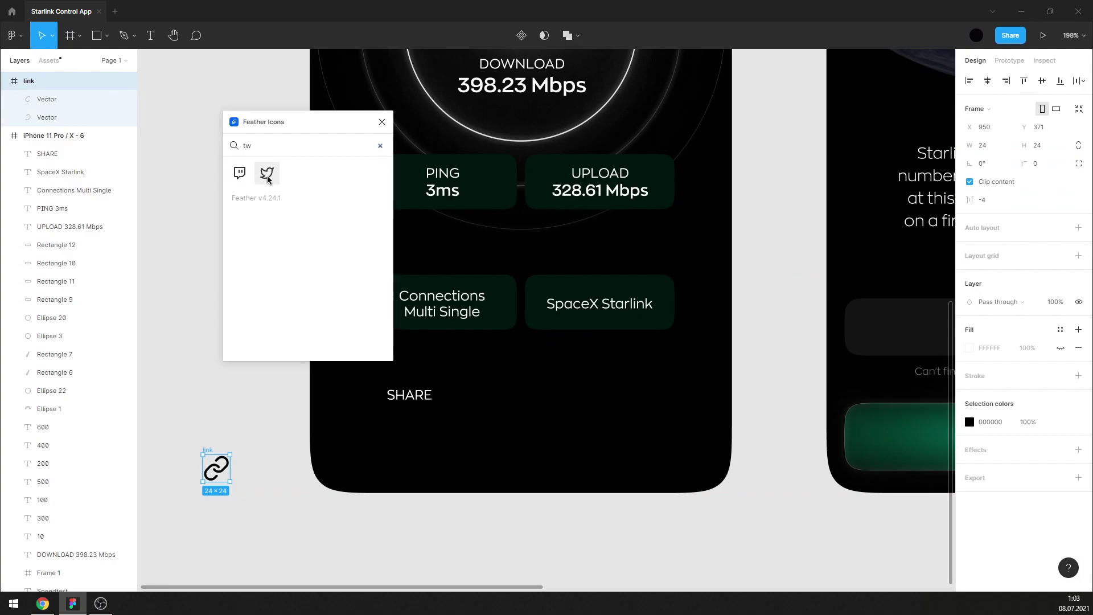
left_click(520, 411)
left_click(267, 173)
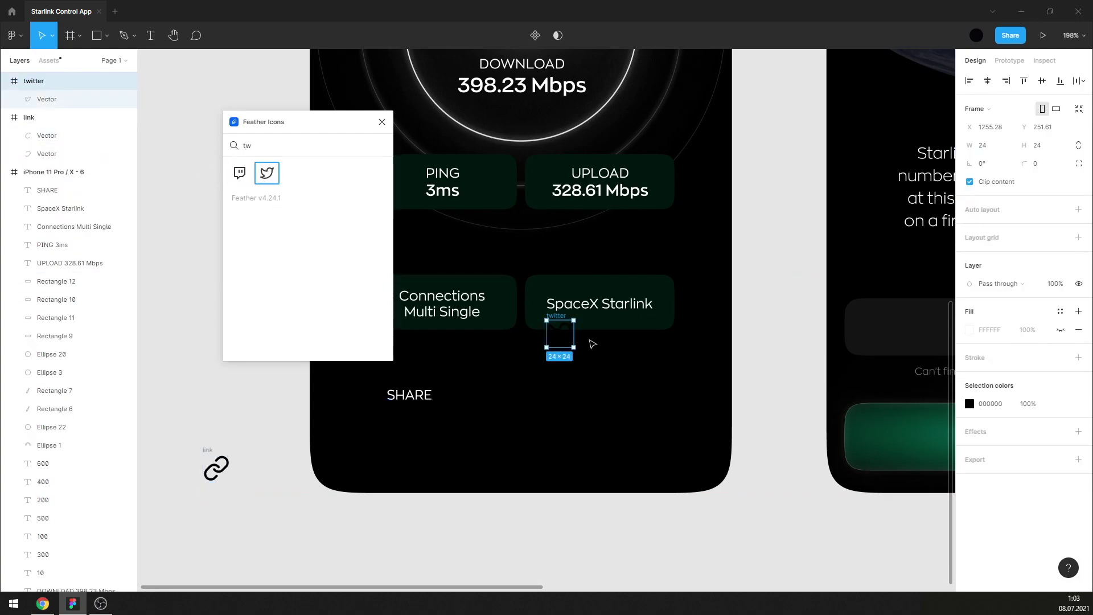
left_click_drag(560, 336, 266, 473)
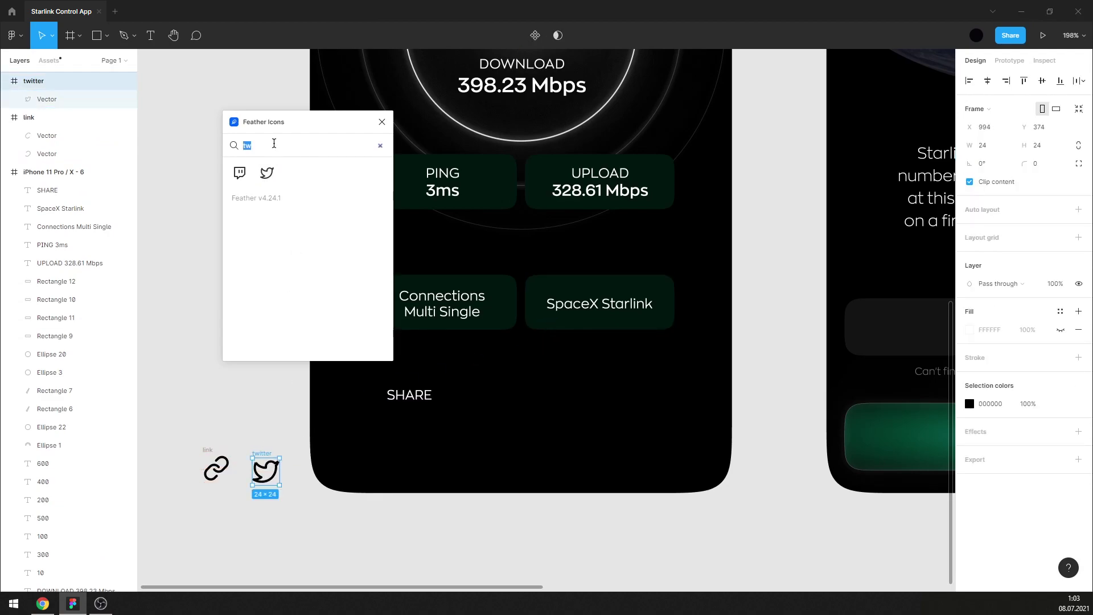
left_click(497, 423)
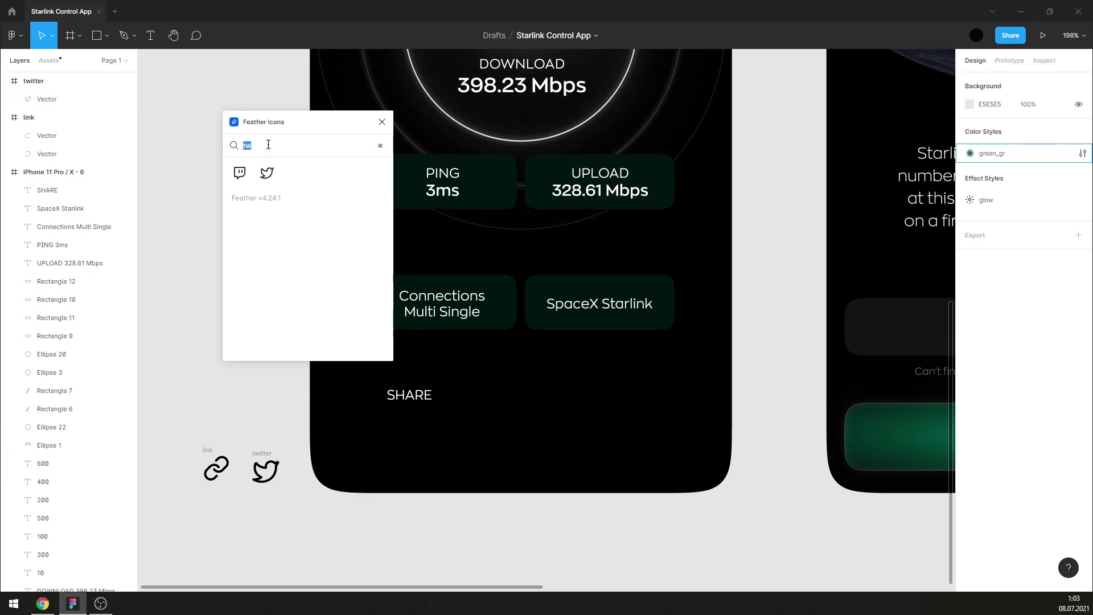
type("fa")
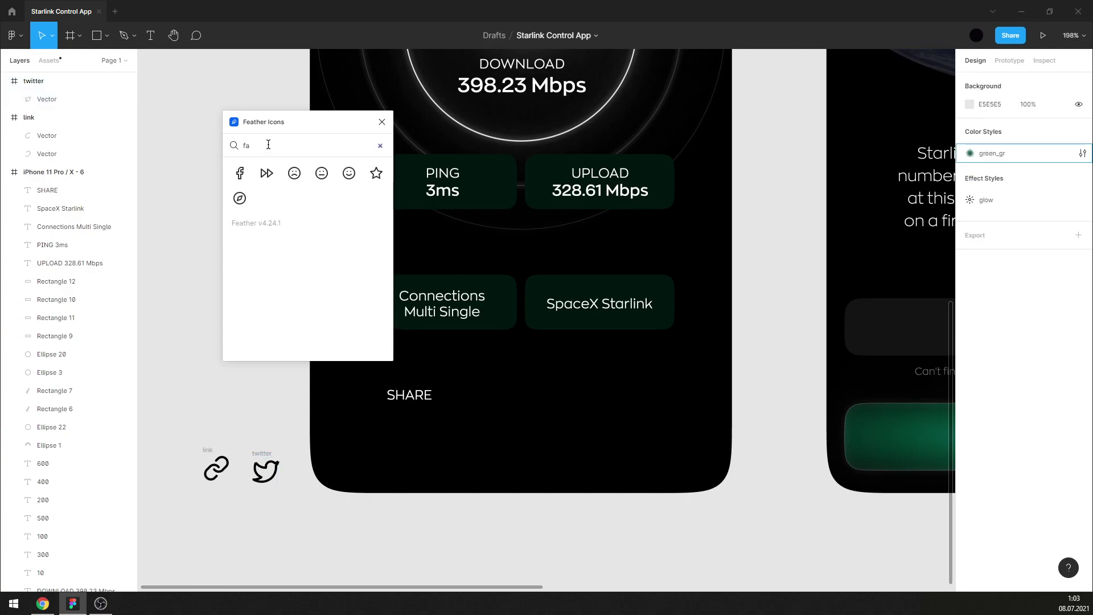
mouse_move(240, 172)
left_mouse_down()
mouse_move(561, 333)
mouse_move(306, 509)
left_mouse_up()
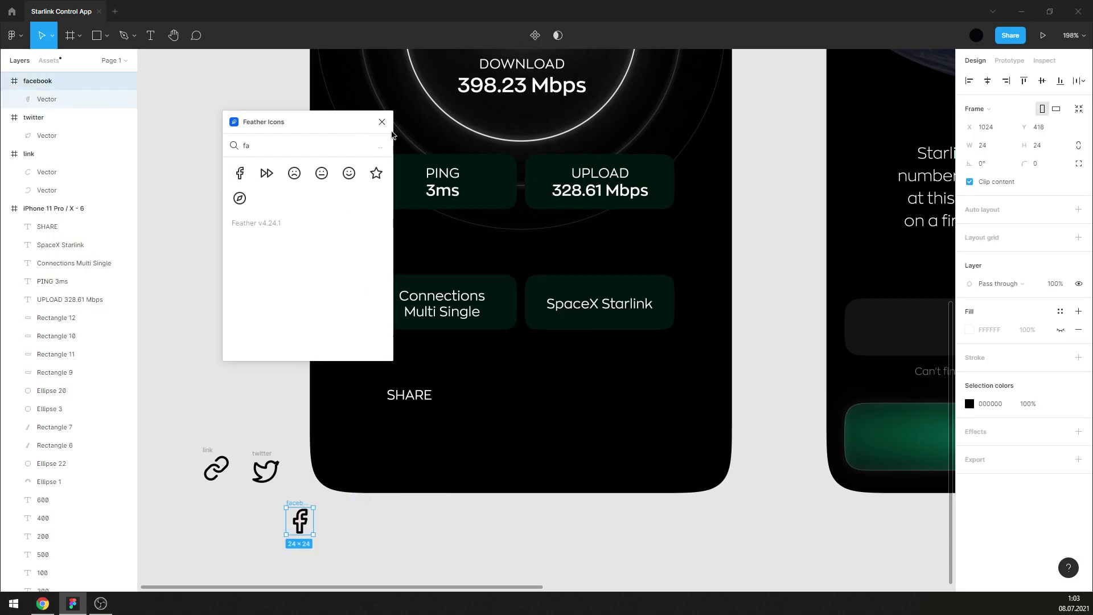
left_click(384, 120)
Line up the link, Twitter and Facebook icons in a single row.
left_click(264, 410)
scroll(263, 410, "down", 1)
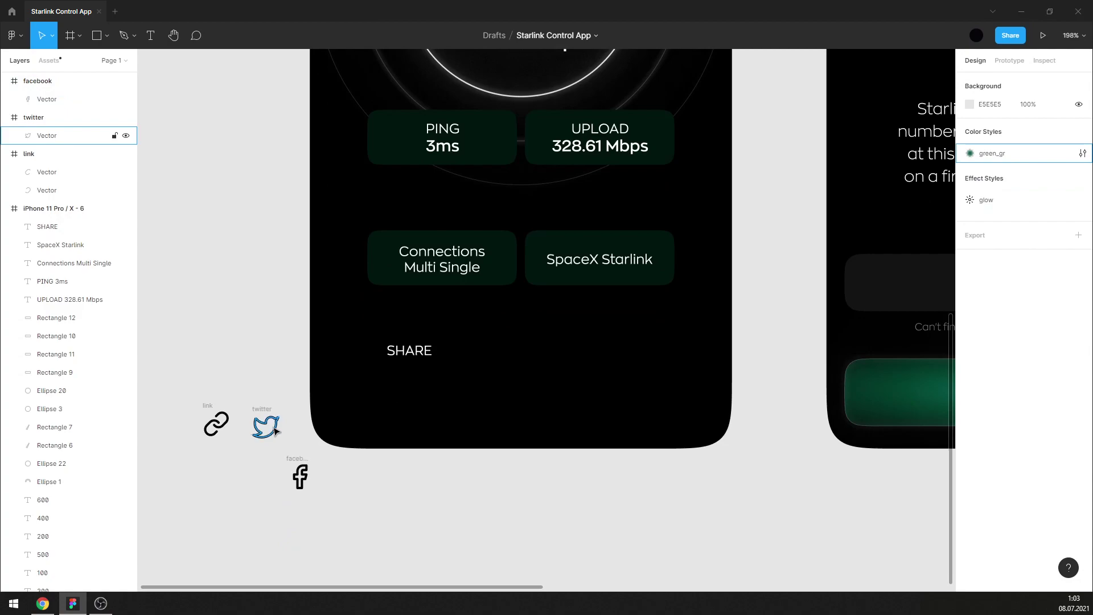
left_click_drag(264, 427, 251, 490)
mouse_move(207, 406)
left_mouse_down()
mouse_move(192, 463)
mouse_move(310, 499)
left_mouse_up()
left_click(205, 405)
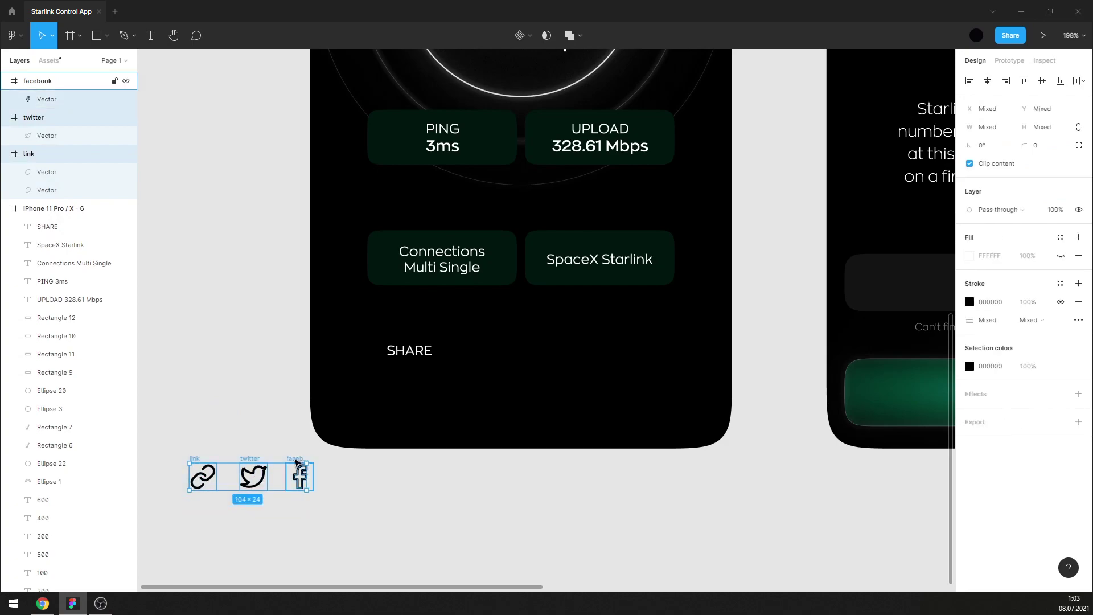
Set the stroke of all three icon vectors to white (FFFFFF).
left_click(49, 190)
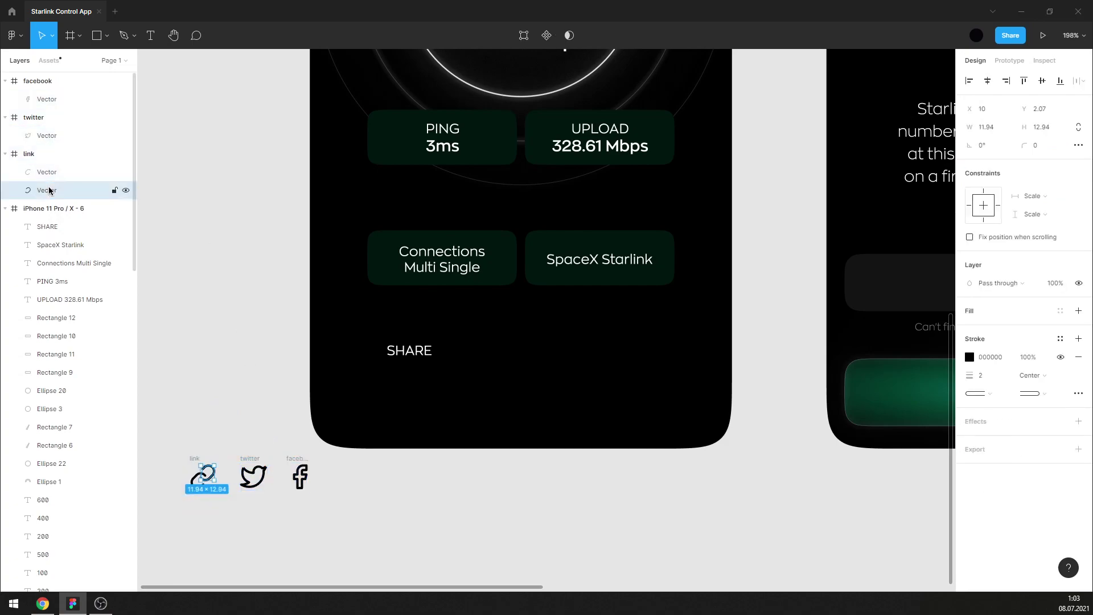
left_click(54, 137, "shift")
left_click(47, 99, "shift")
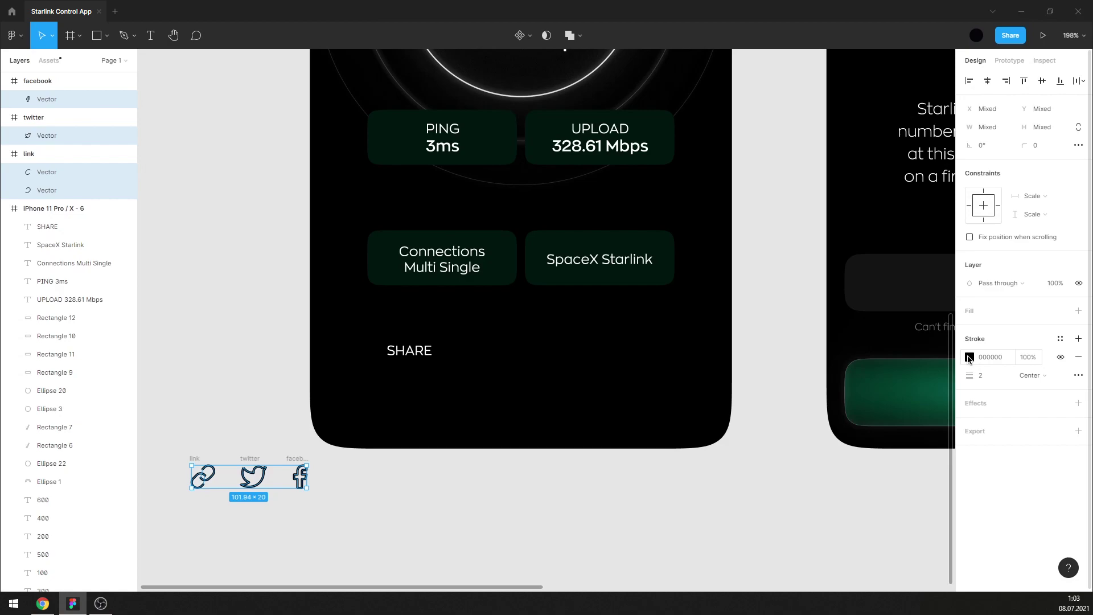
left_click(969, 357)
left_click(851, 383)
left_click(944, 295)
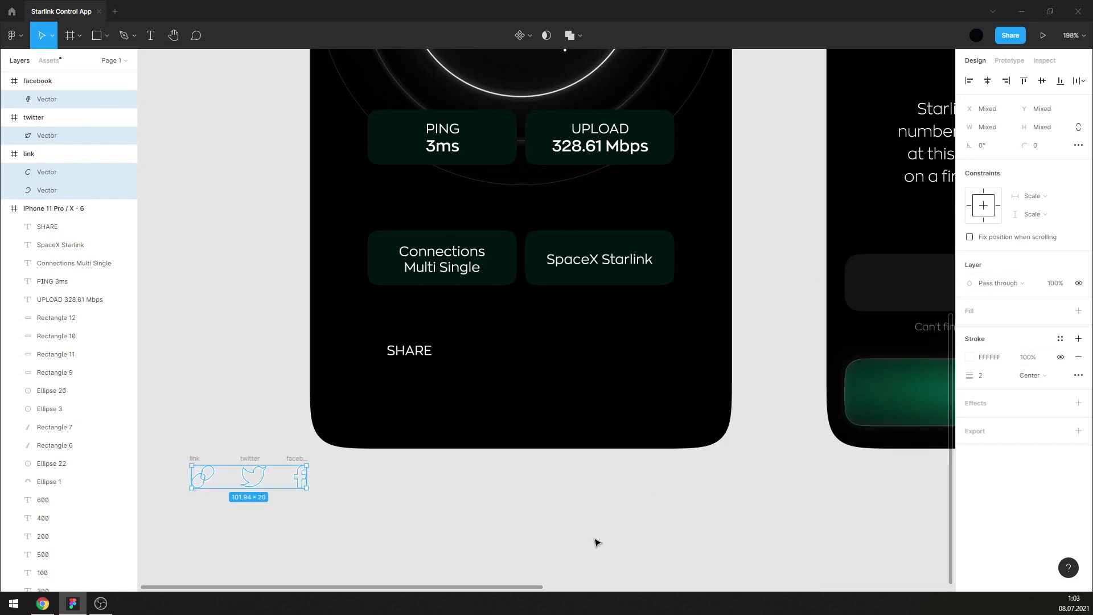
left_click(413, 471)
Move the three icons beside SHARE on the screen and space them evenly.
left_click_drag(177, 447, 329, 521)
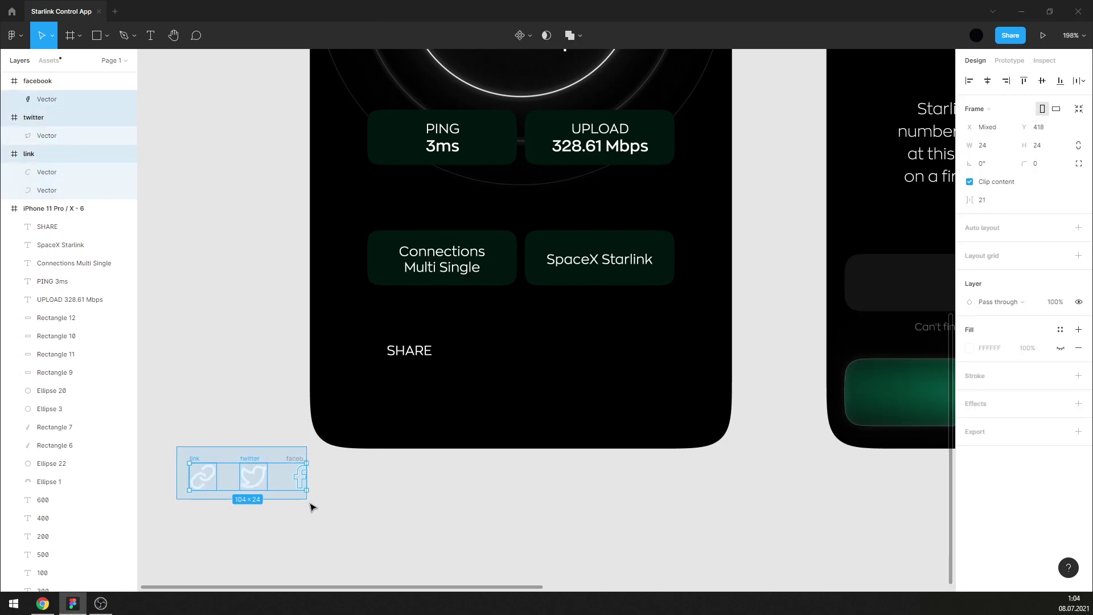
left_click_drag(302, 460, 642, 356)
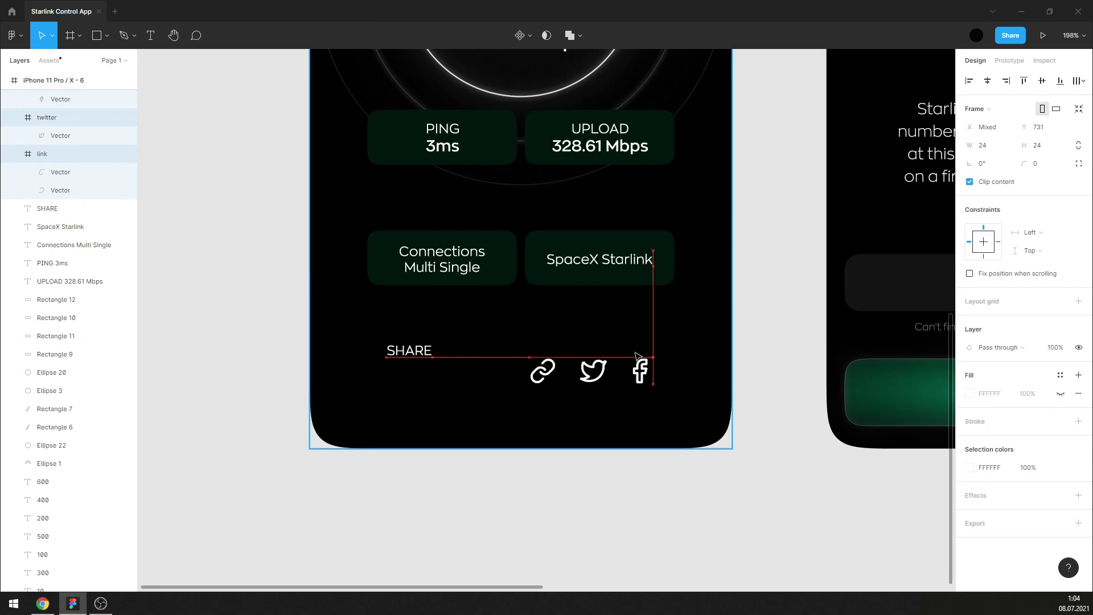
left_click(776, 373)
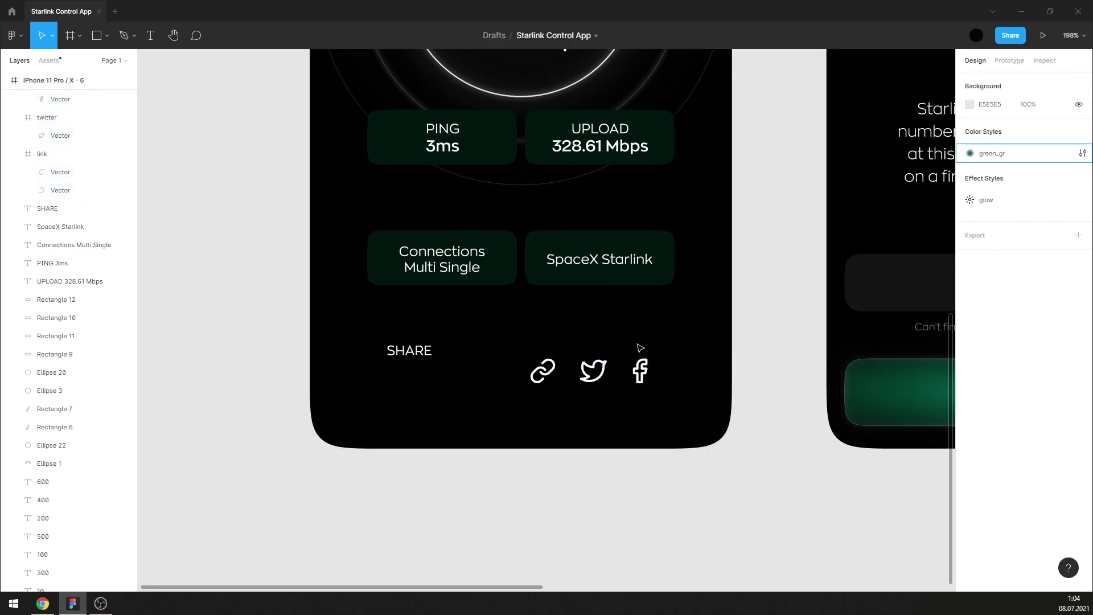
left_click(541, 357)
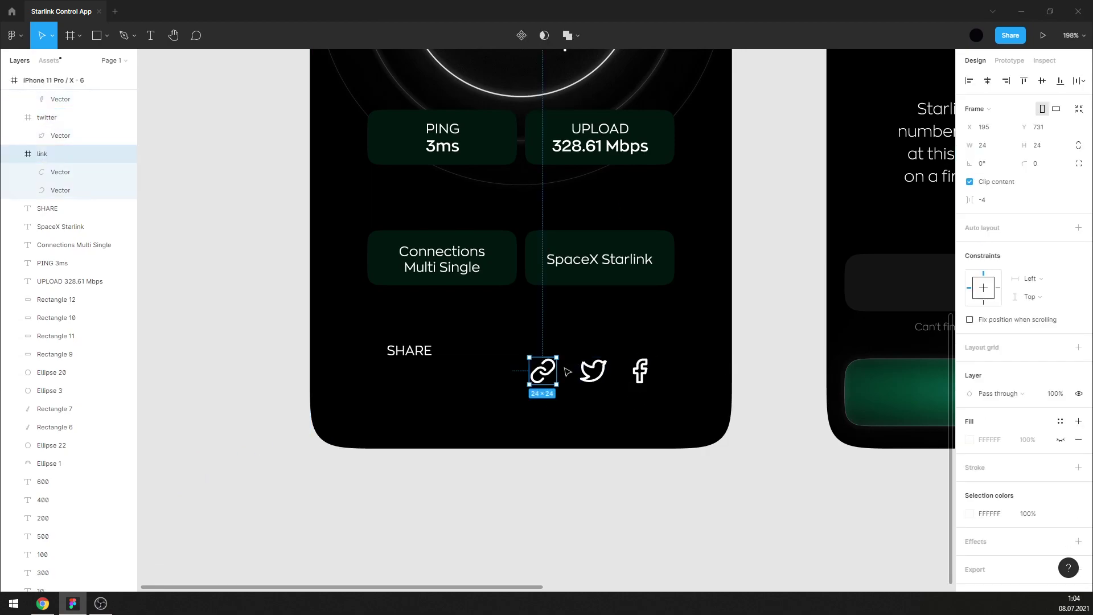
key("shift+Left")
key("shift+Left")
left_click(593, 370)
key("shift+Left")
left_click(640, 370)
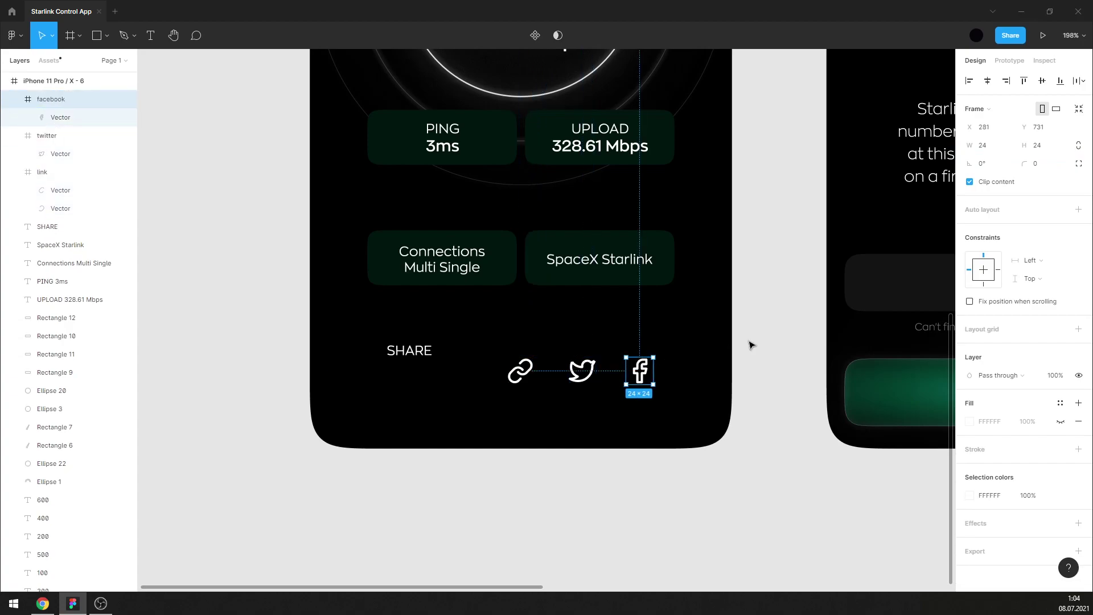
left_click(753, 343)
scroll(680, 356, "down", 2, "ctrl")
Delete Rectangles 10 and 9 behind the PING and UPLOAD readings.
scroll(554, 390, "down", 3, "ctrl")
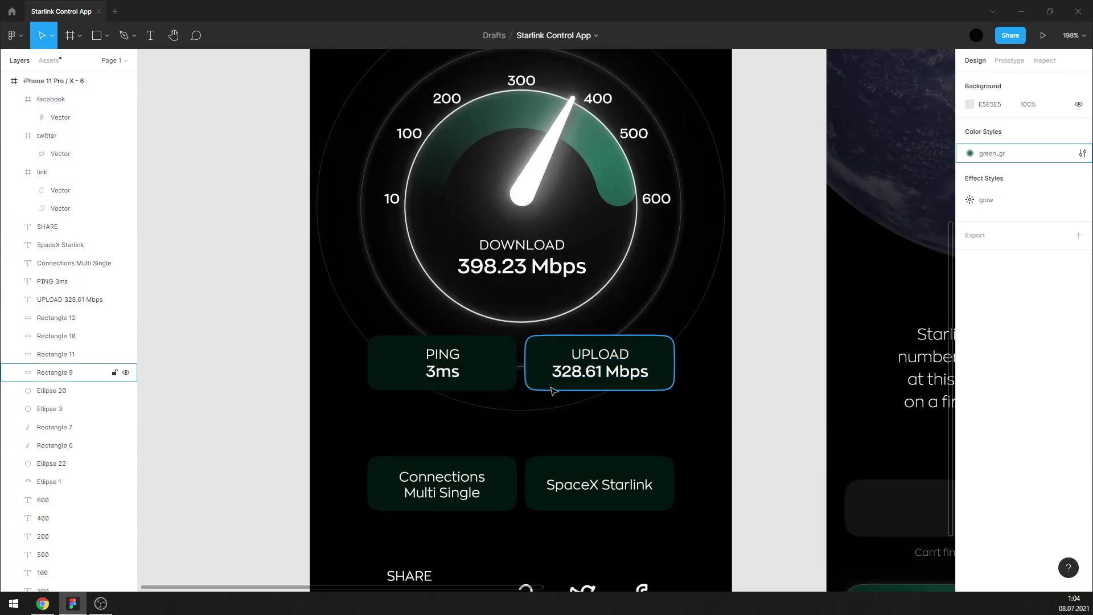
scroll(533, 398, "down", 3, "ctrl")
scroll(533, 398, "up", 1)
scroll(526, 359, "up", 3)
left_click(538, 391)
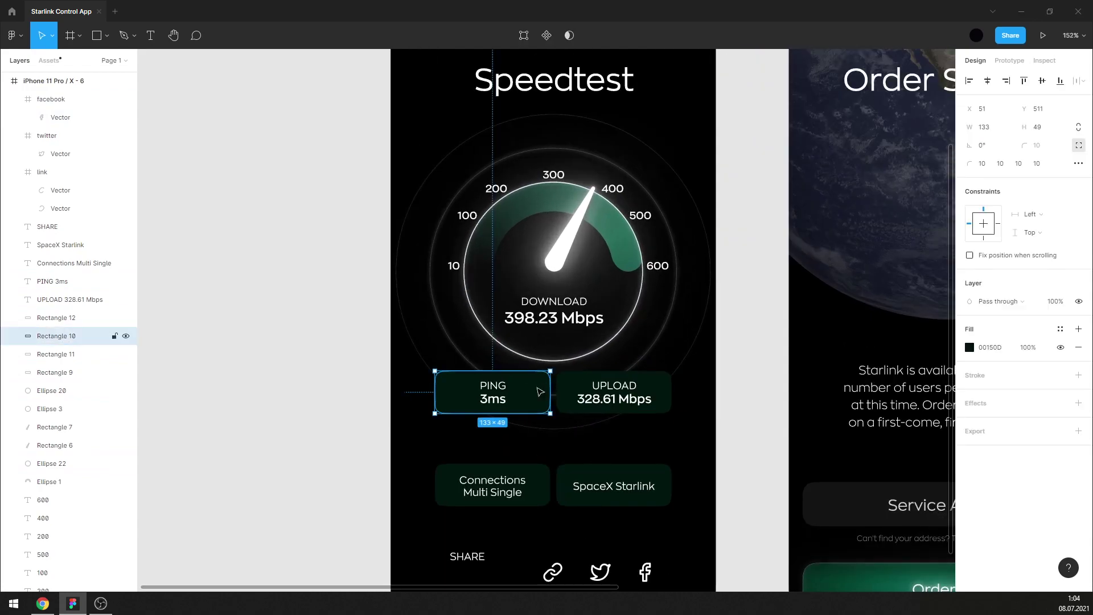
key("Delete")
left_click(667, 390)
key("Delete")
Move the PING and UPLOAD texts together up under the gauge dial.
left_click(618, 398)
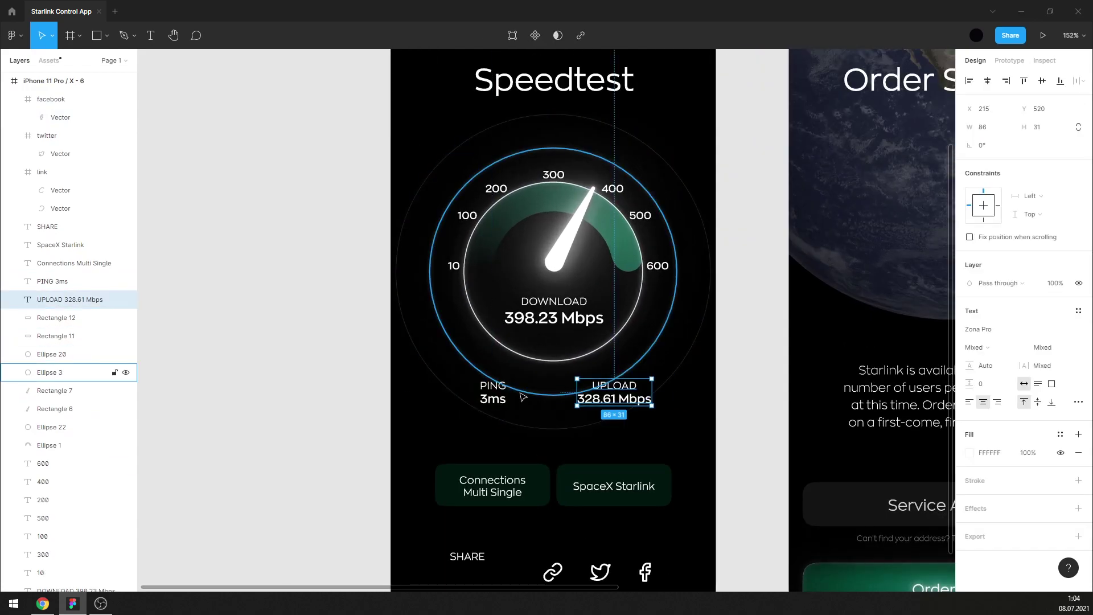
left_click(498, 401, "shift")
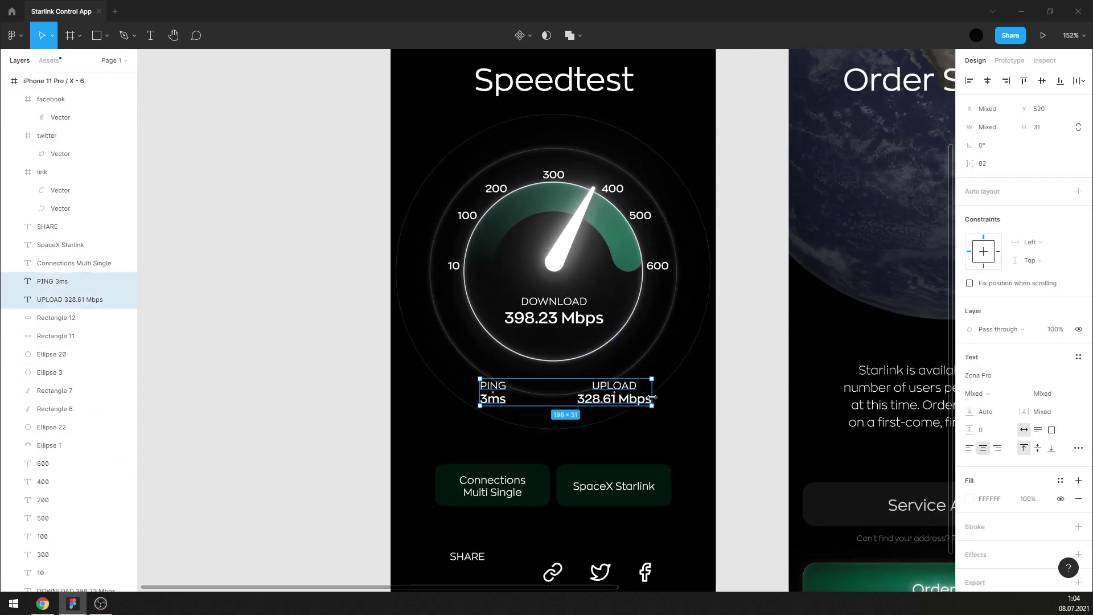
left_click_drag(640, 401, 632, 401)
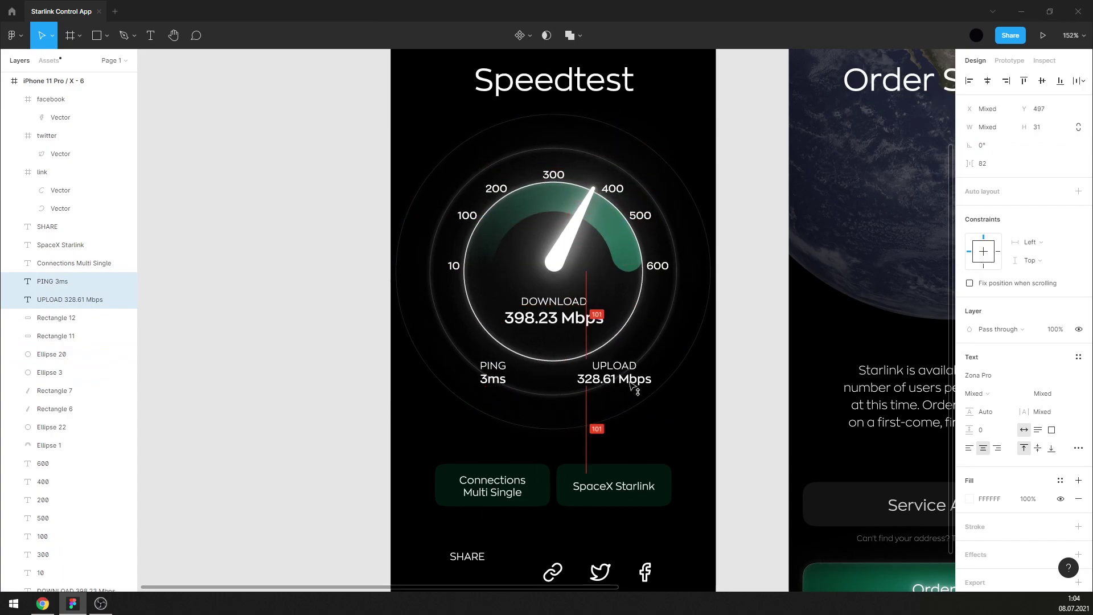
Select the UPLOAD text alone and set it to Regular weight.
left_click(763, 373)
left_click(626, 397)
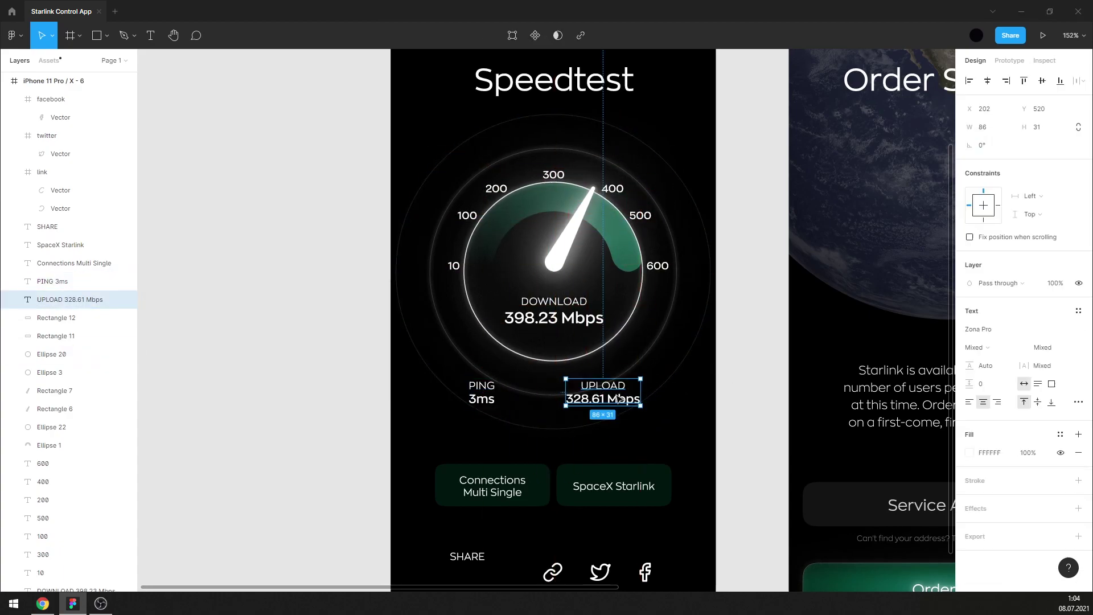
type("2")
key("Return")
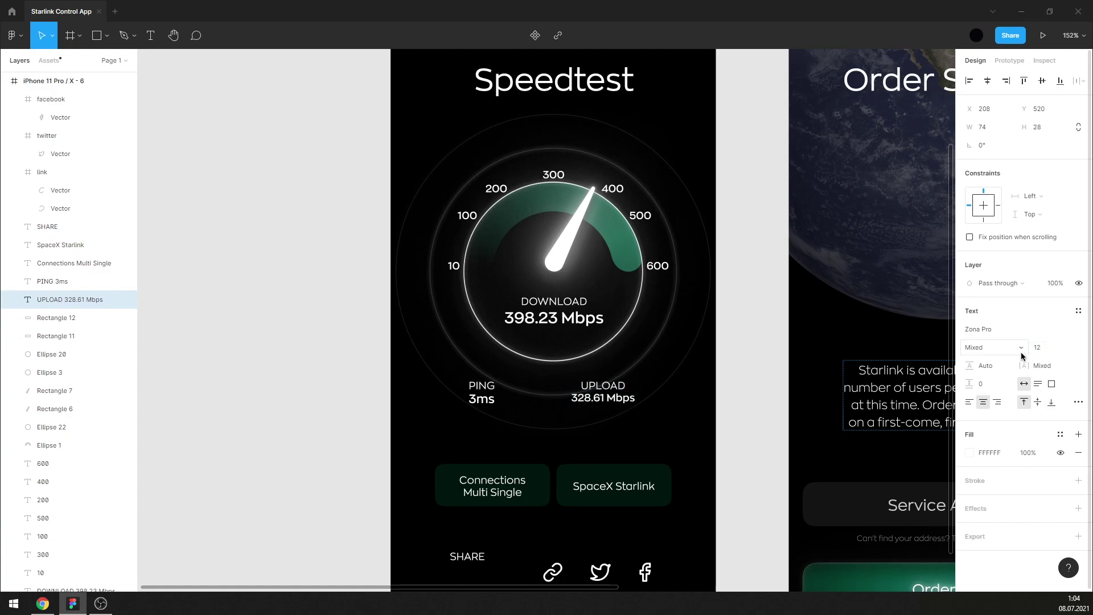
left_click(975, 347)
left_click(1008, 376)
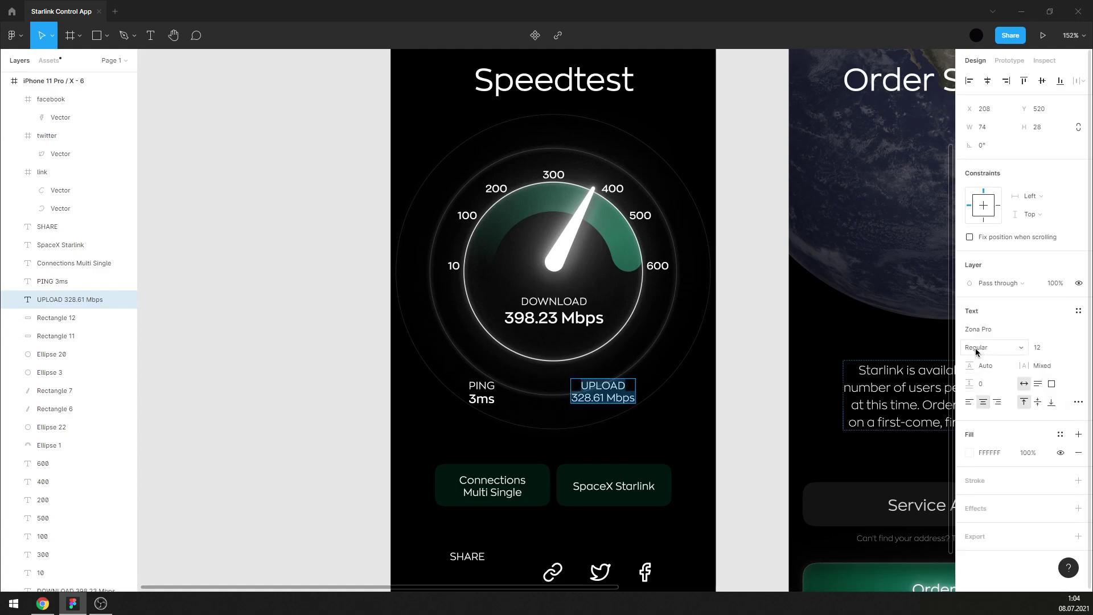
Join UPLOAD into one line at font size 10, centred just below DOWNLOAD.
double_click(572, 397)
key("BackSpace")
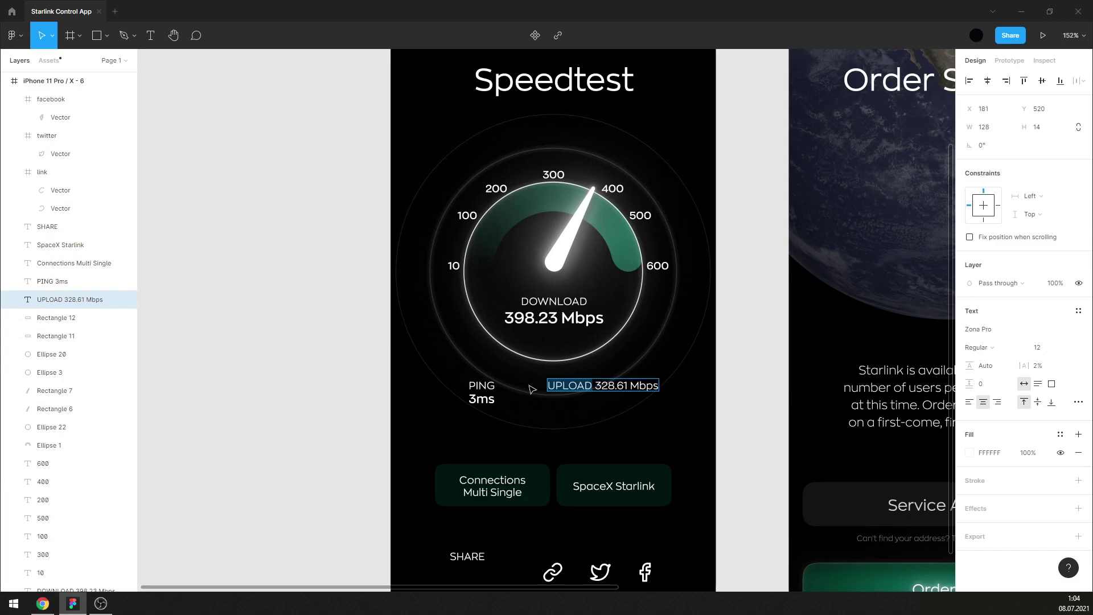
left_click(1037, 347)
type("10")
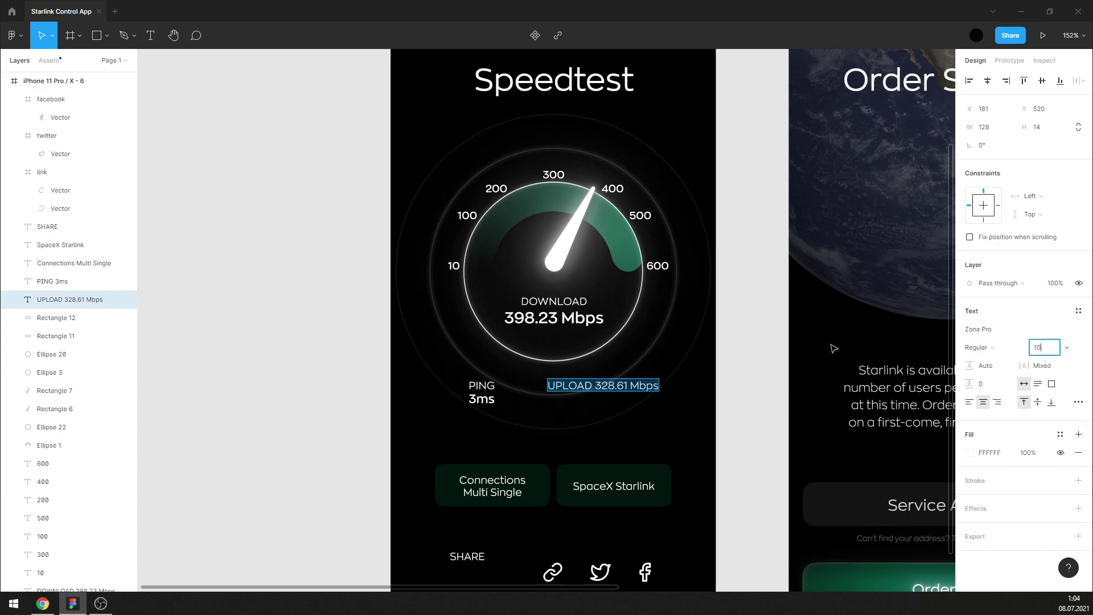
key("Return")
left_click(754, 350)
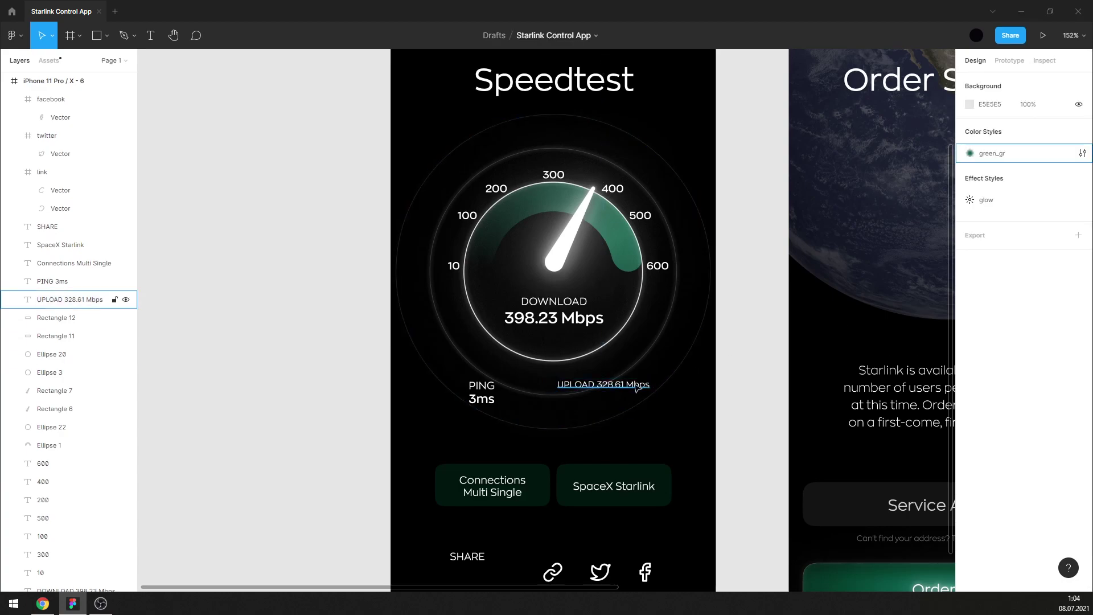
left_click_drag(638, 387, 588, 340)
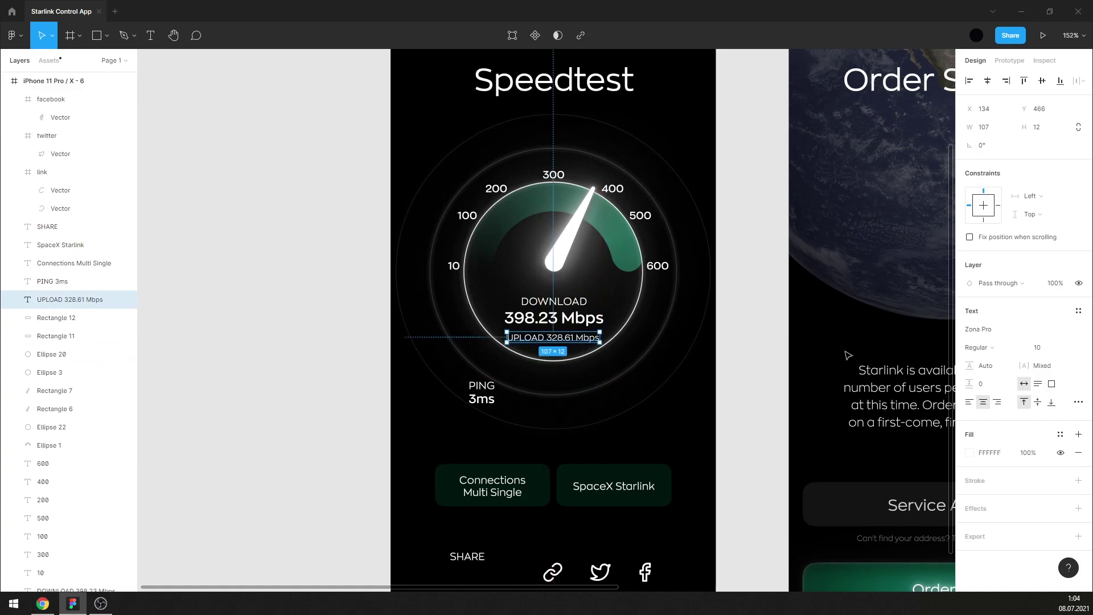
Tighten the DOWNLOAD reading's line height below Auto.
left_click(751, 378)
left_click(577, 348)
left_click(554, 312, "shift")
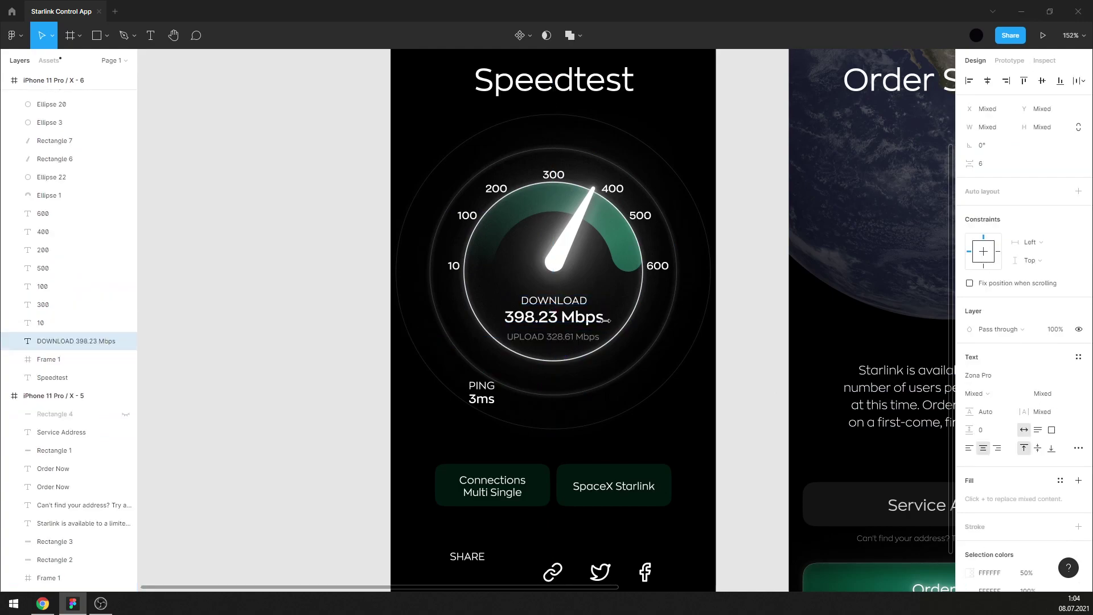
left_click(756, 341)
left_click(554, 310)
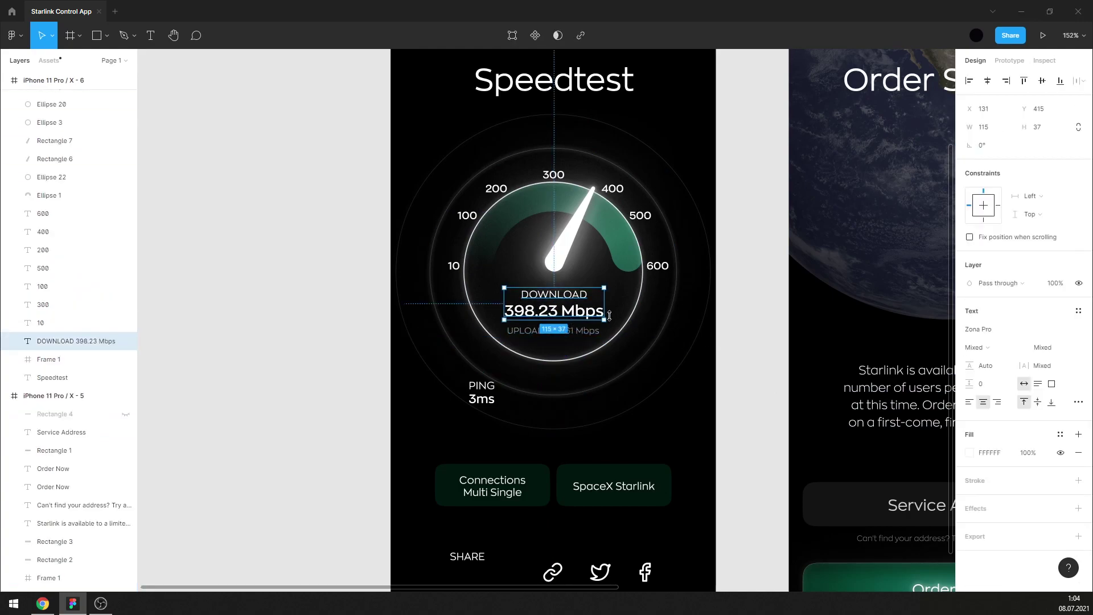
left_click_drag(972, 365, 959, 367)
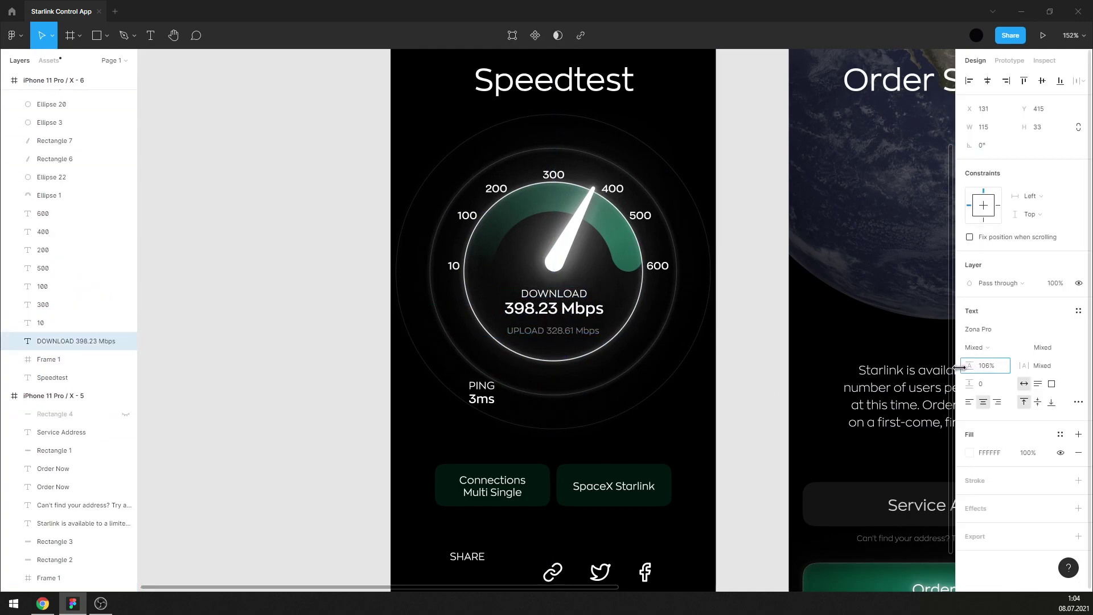
Nudge UPLOAD up one pixel and move PING 3ms above the gauge under the Speedtest title.
left_click(756, 331)
left_click(554, 307)
left_click(593, 333)
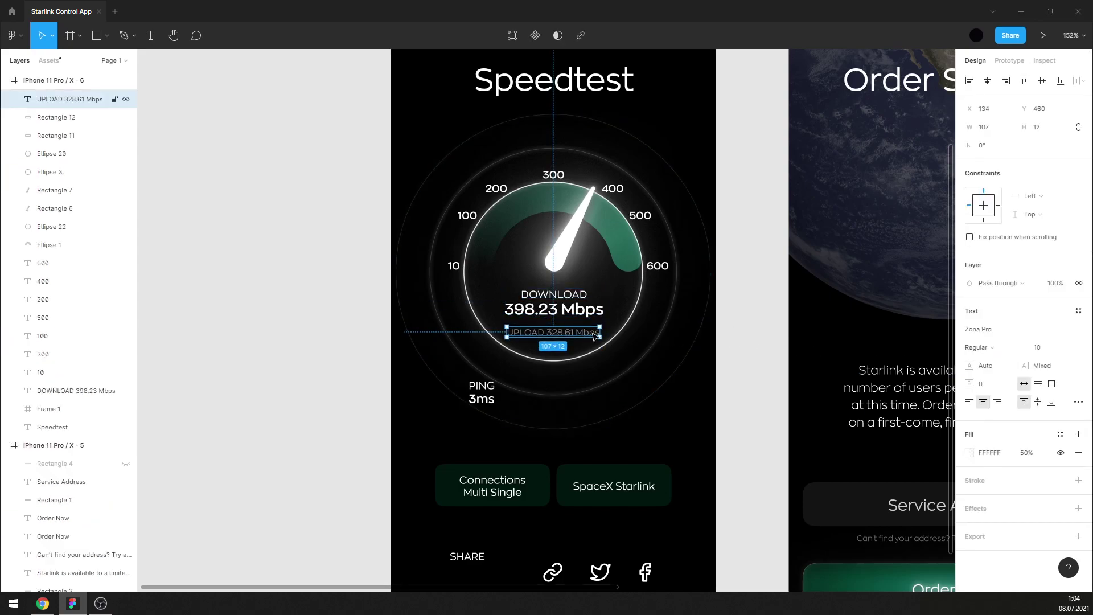
left_click(753, 310)
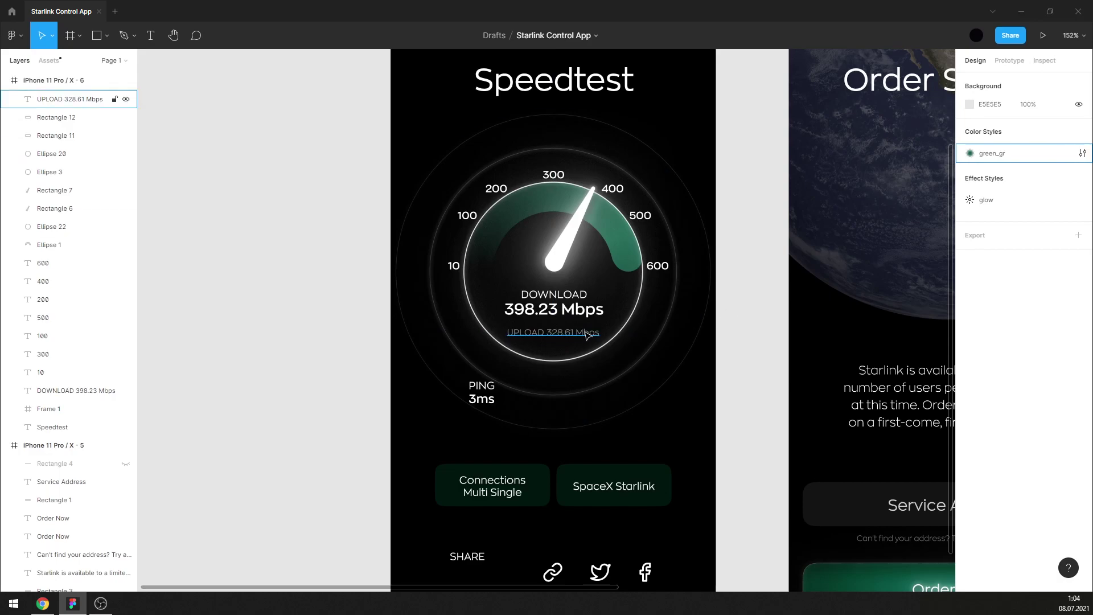
left_click(70, 99)
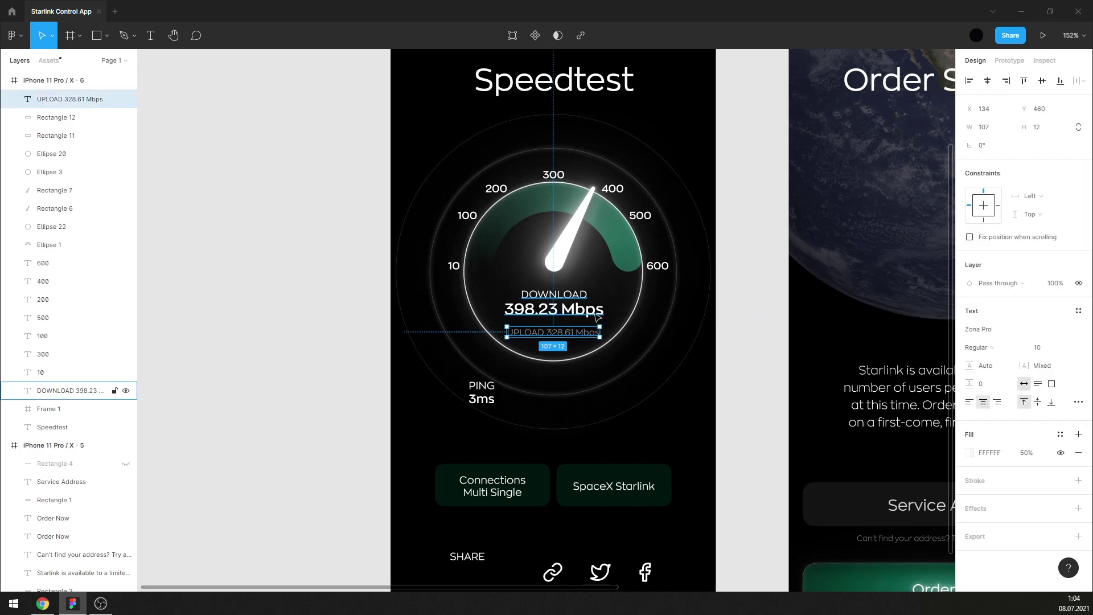
key("Up")
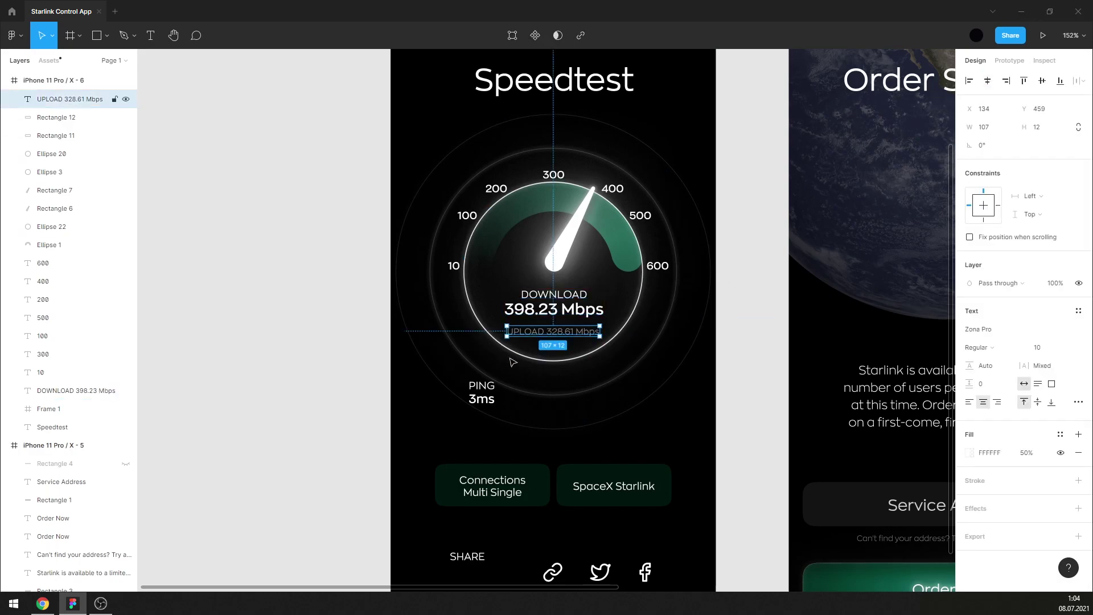
mouse_move(477, 402)
left_mouse_down()
mouse_move(576, 97)
mouse_move(549, 142)
left_mouse_up()
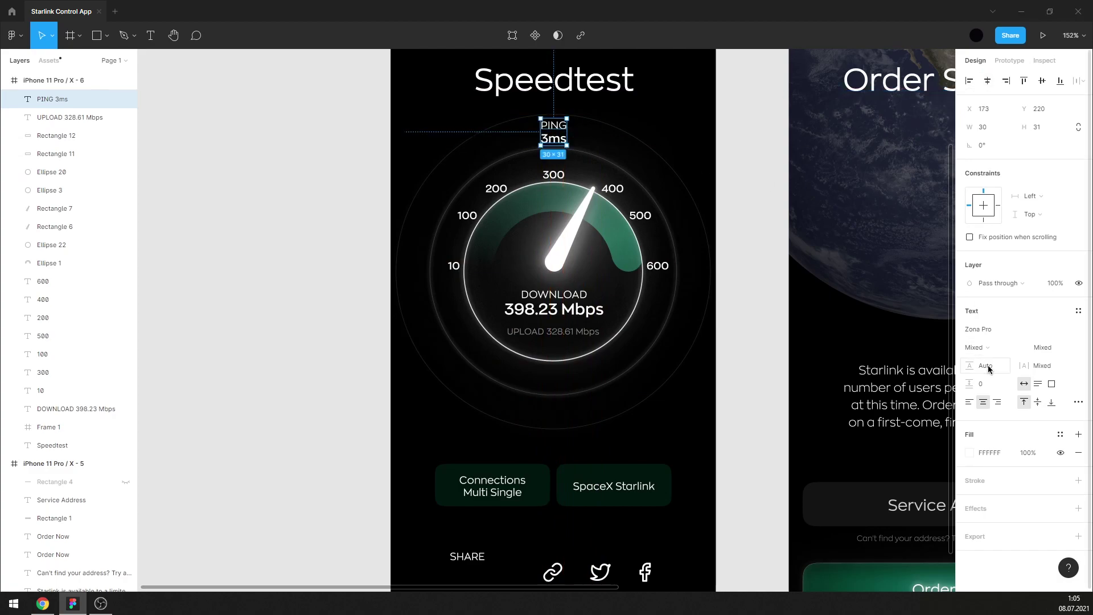
Tighten the PING 3ms line spacing and shift the label slightly lower.
mouse_move(969, 366)
left_mouse_down()
mouse_move(932, 362)
mouse_move(950, 363)
left_mouse_up()
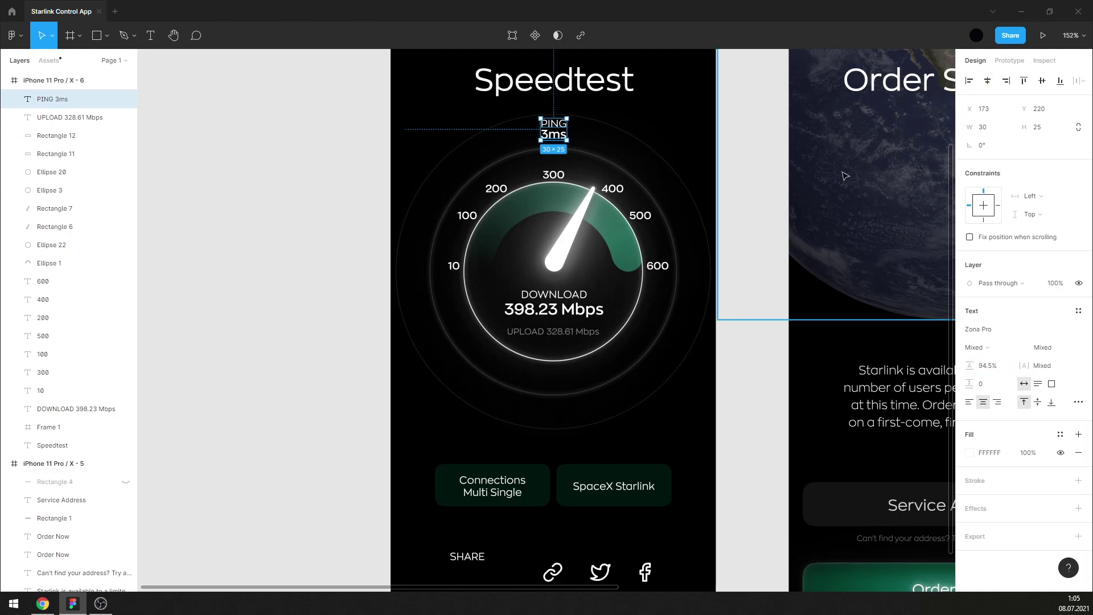
left_click(737, 182)
left_click_drag(570, 140, 569, 143)
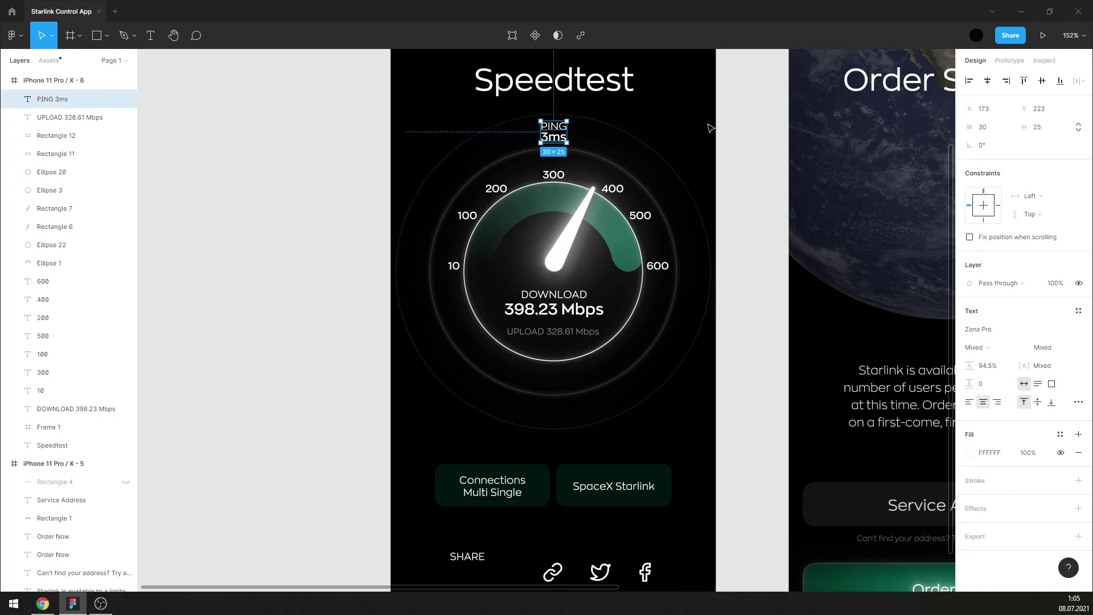
left_click(753, 138)
Split the upload reading into UPLOAD / 328.61 Mbps and place it under the download speed.
left_click_drag(564, 333, 569, 382)
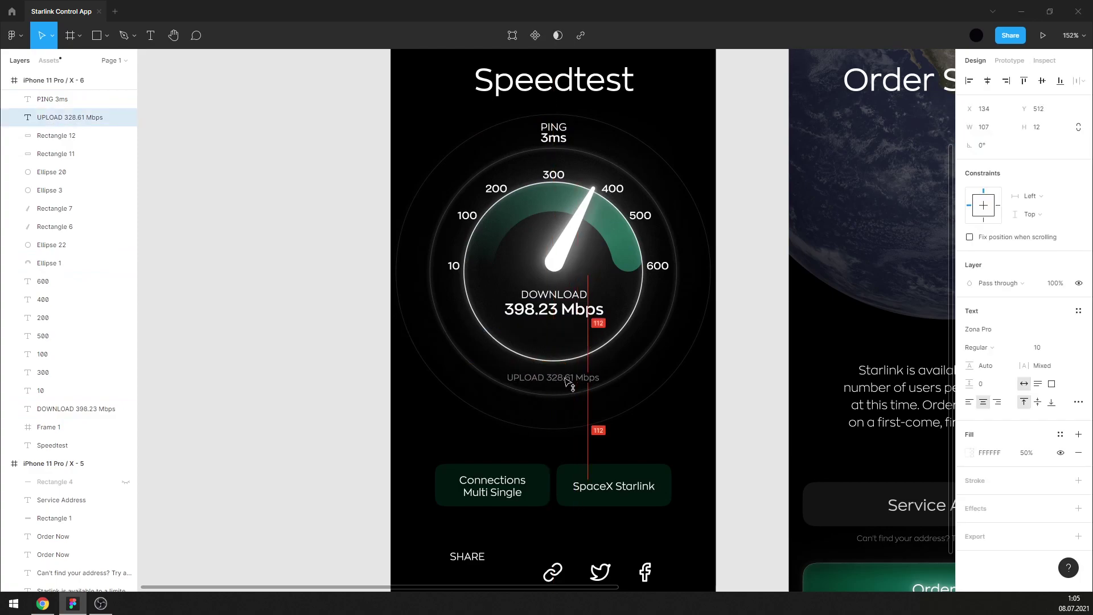
double_click(567, 380)
left_click(546, 378)
key("Return")
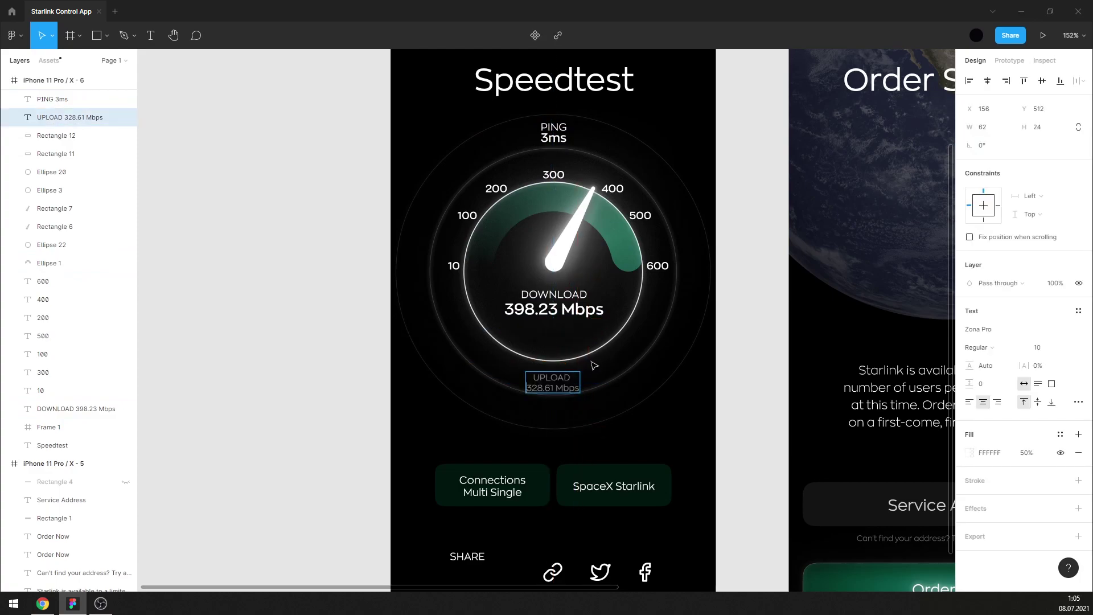
key("Escape")
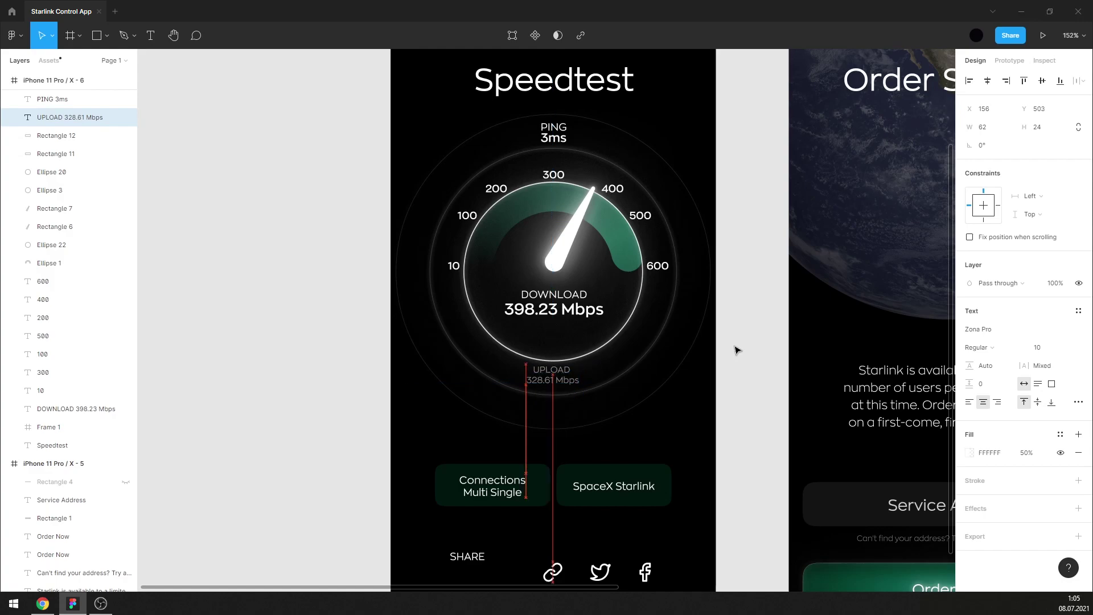
key("Down")
key("Down")
key("Down")
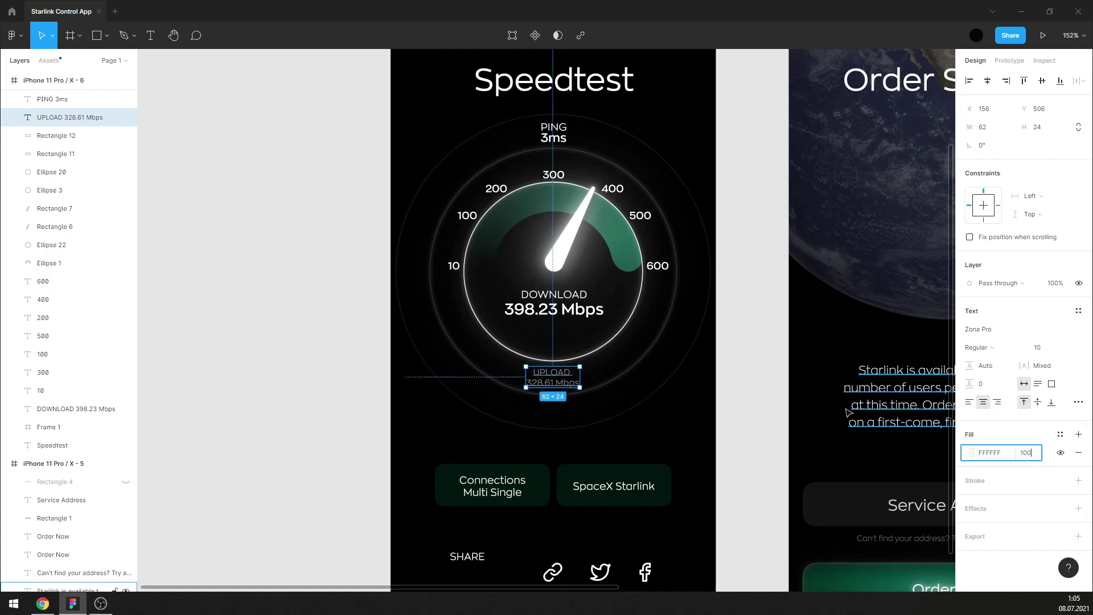
left_click(733, 371)
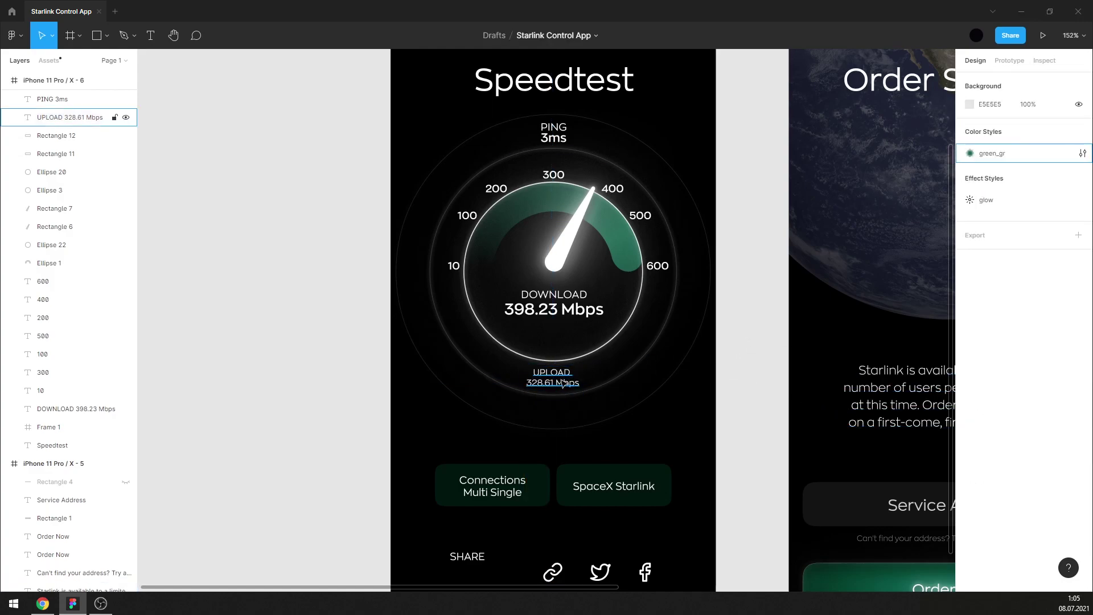
left_click_drag(565, 386, 565, 351)
left_click(743, 329)
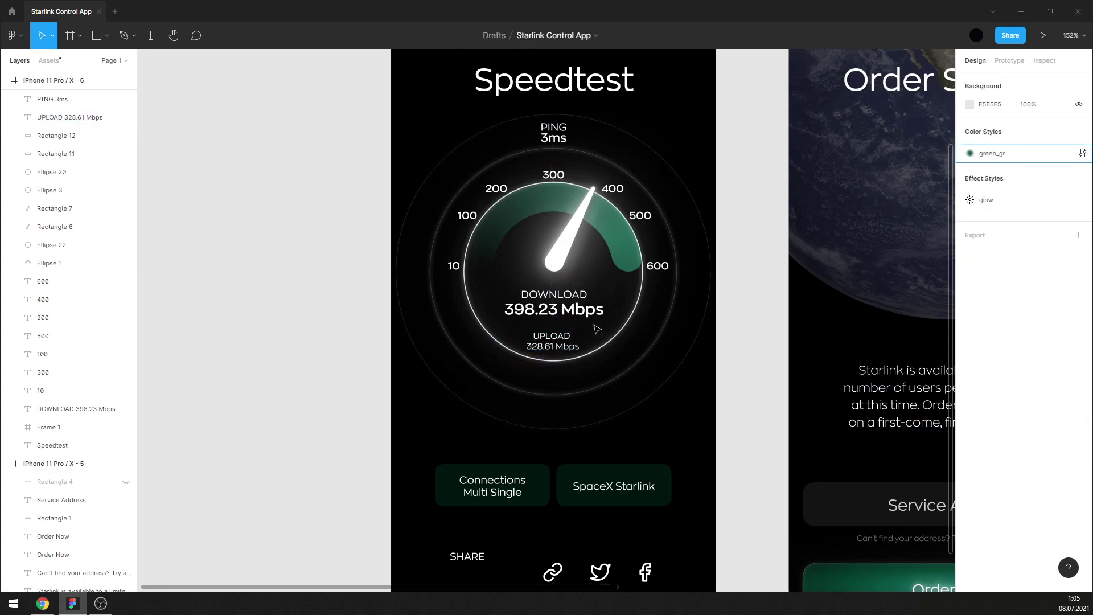
Undo an extra line break in the upload label and nudge it up two pixels.
left_click(563, 341)
double_click(580, 340)
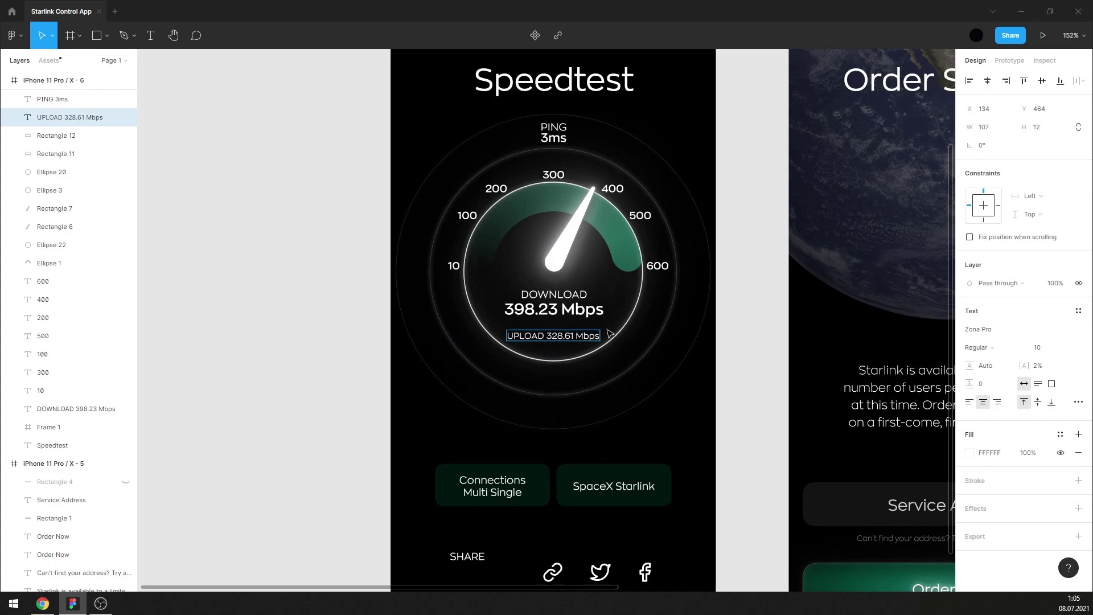
left_click(738, 339)
left_click(564, 336)
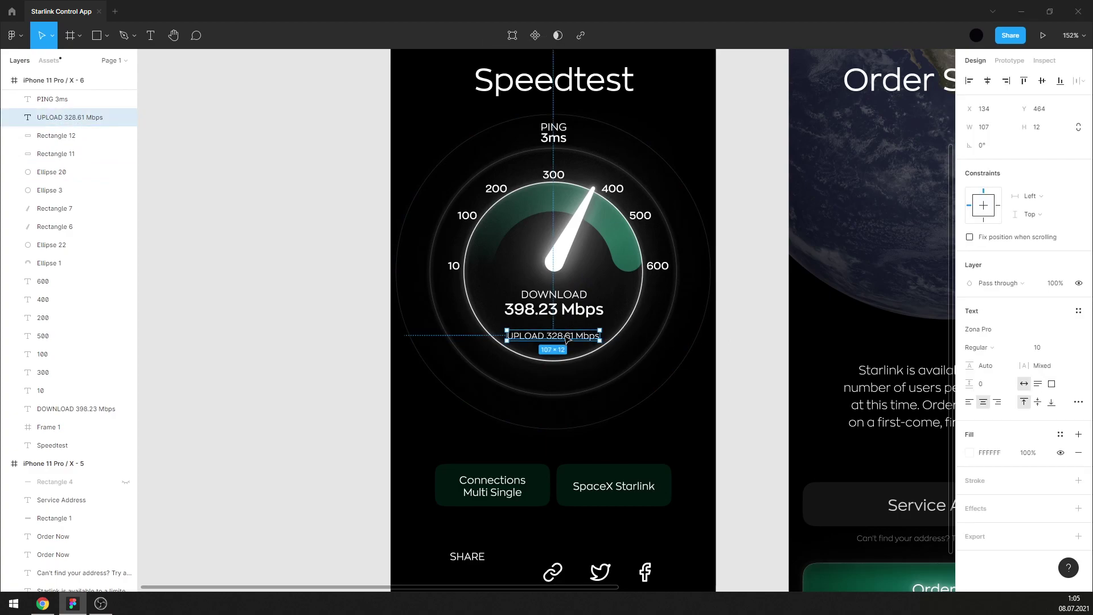
key("Return")
key("ctrl+z")
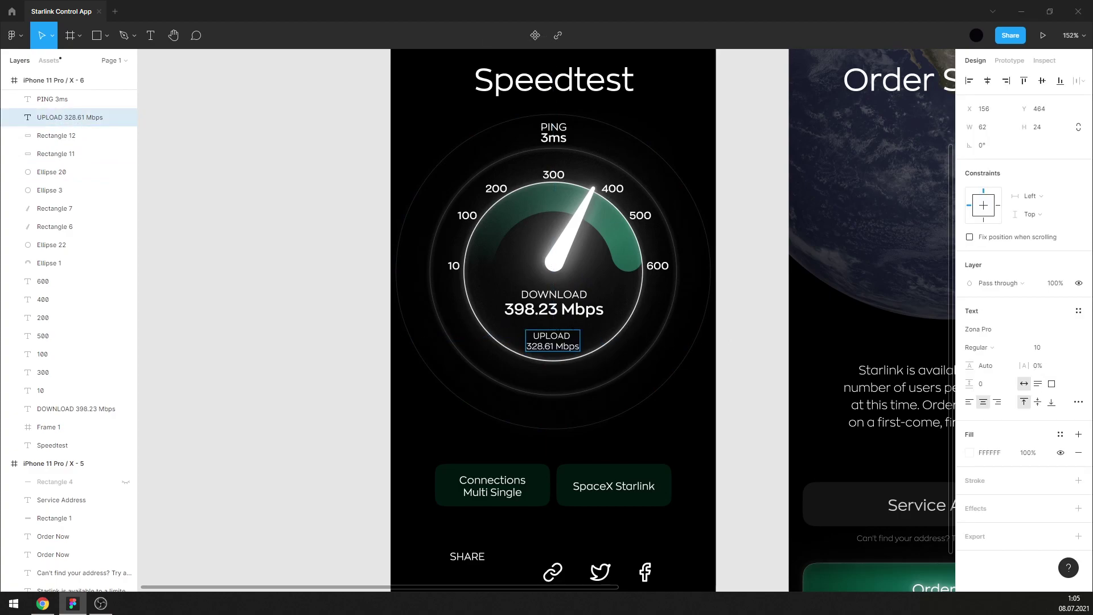
key("Up")
key("Up")
key("Up")
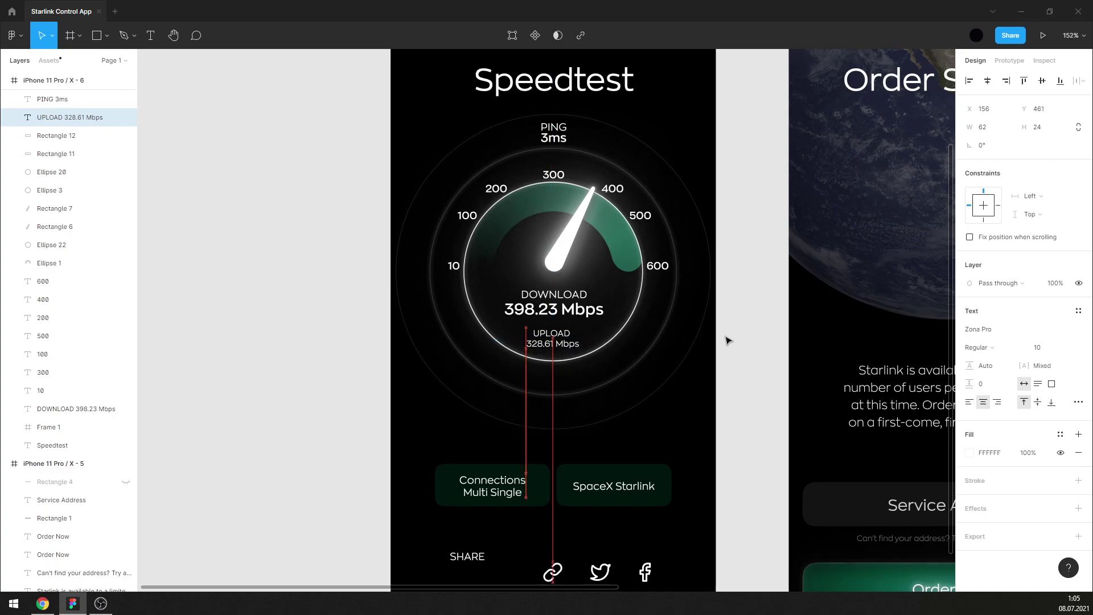
key("Up")
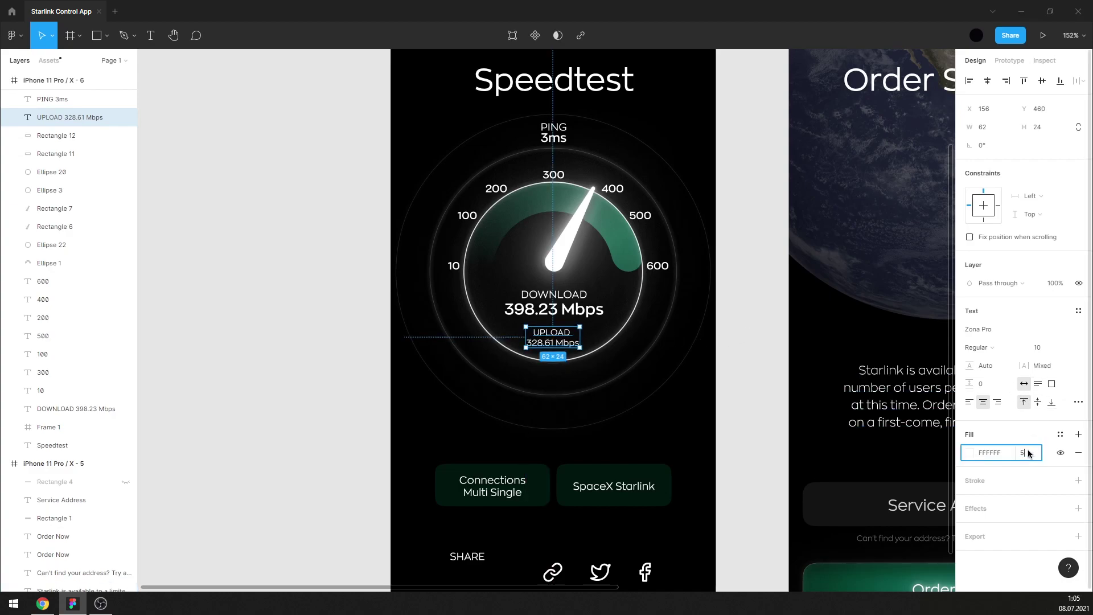
Nudge the dimmed upload label up one more pixel.
left_click(752, 343)
left_click(569, 336)
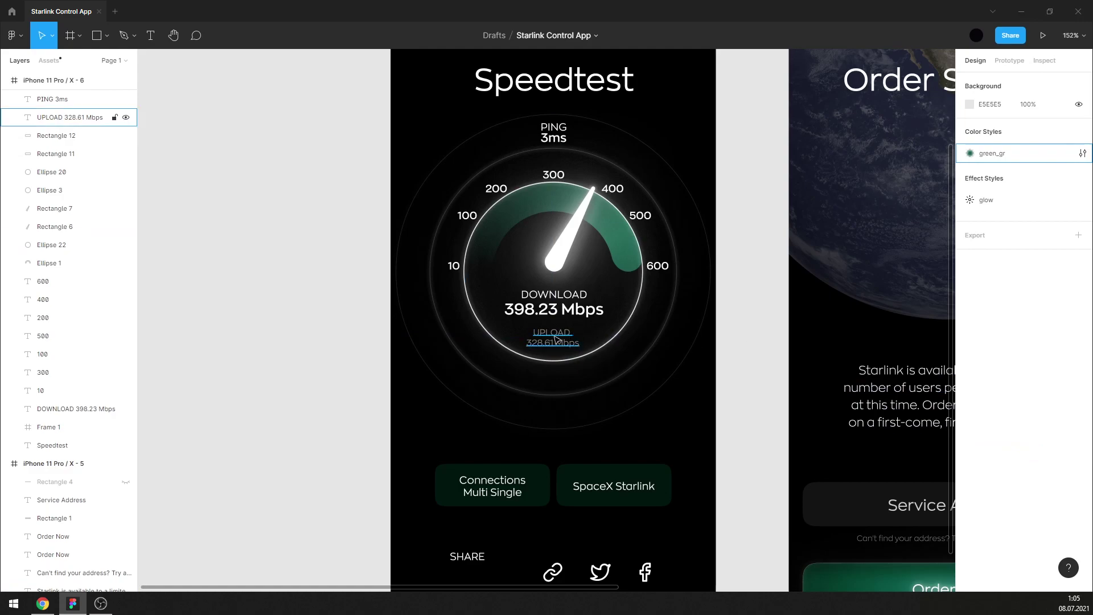
key("Up")
left_click(752, 311)
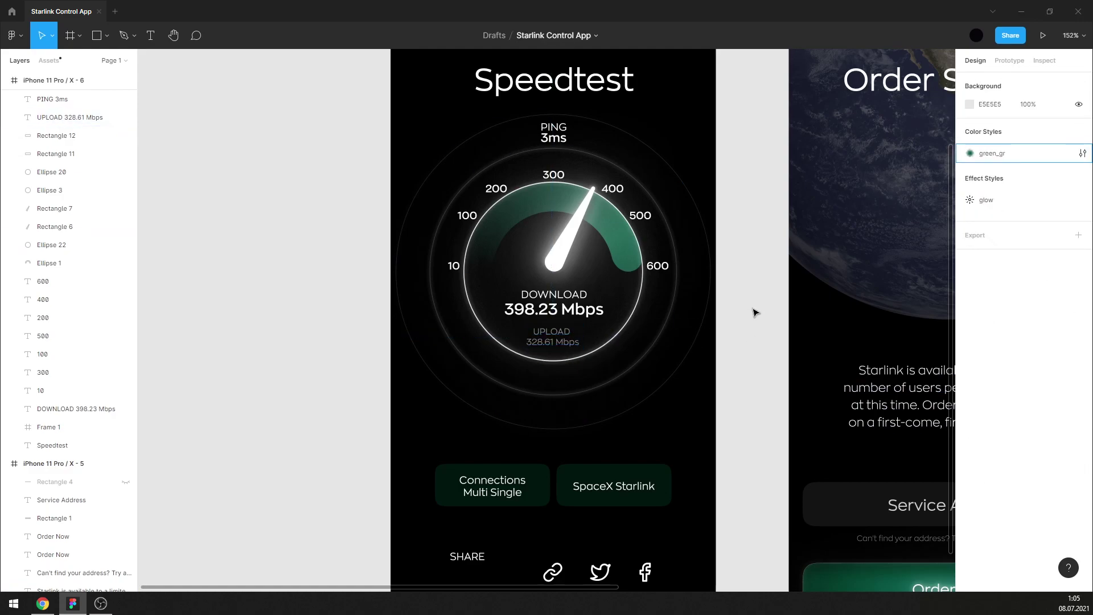
scroll(753, 313, "up", 1)
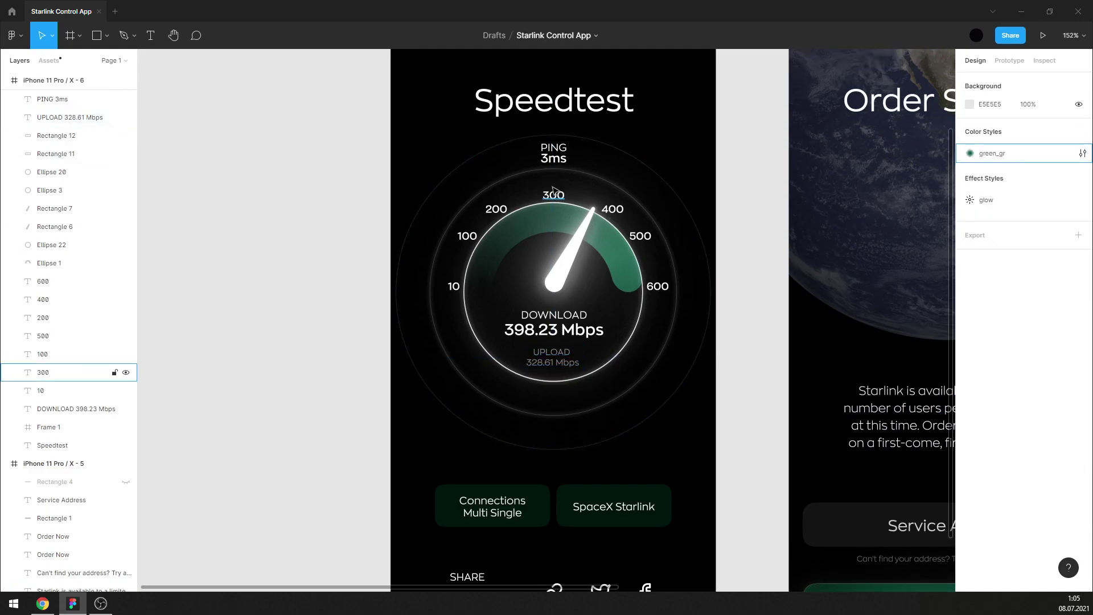
Return PING 3ms above the gauge and join it into a single line.
left_click_drag(554, 154, 555, 407)
left_click(750, 370)
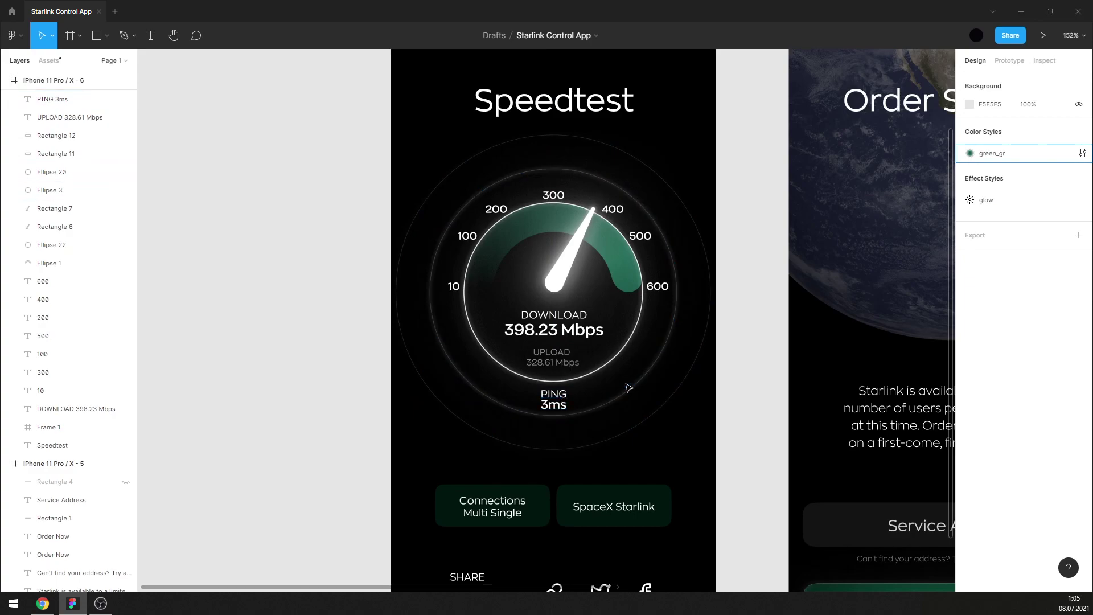
left_click(561, 400)
left_click_drag(559, 385, 563, 151)
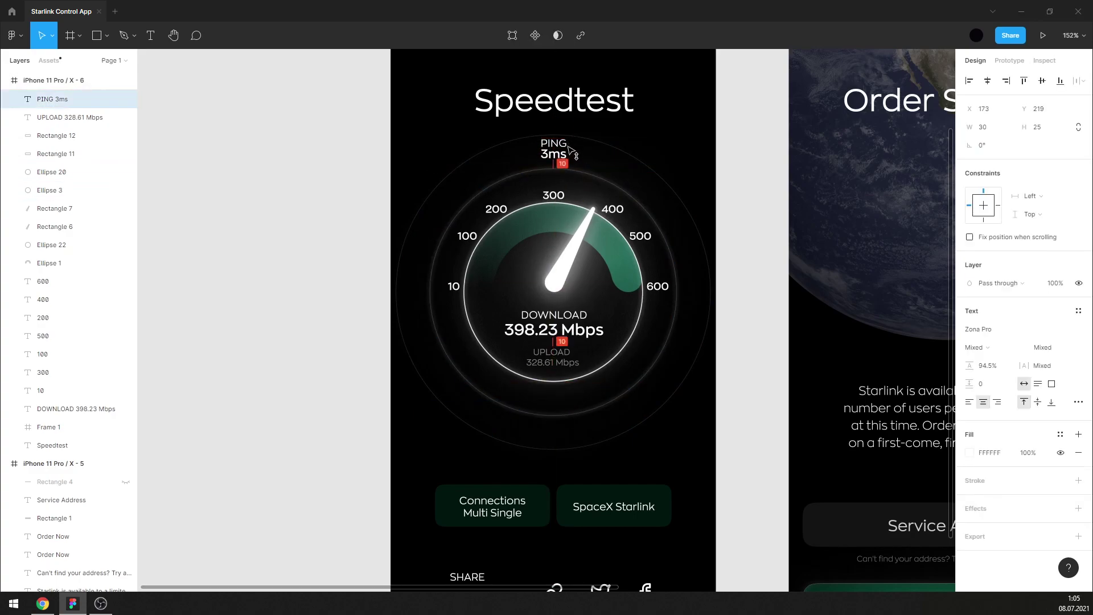
double_click(562, 150)
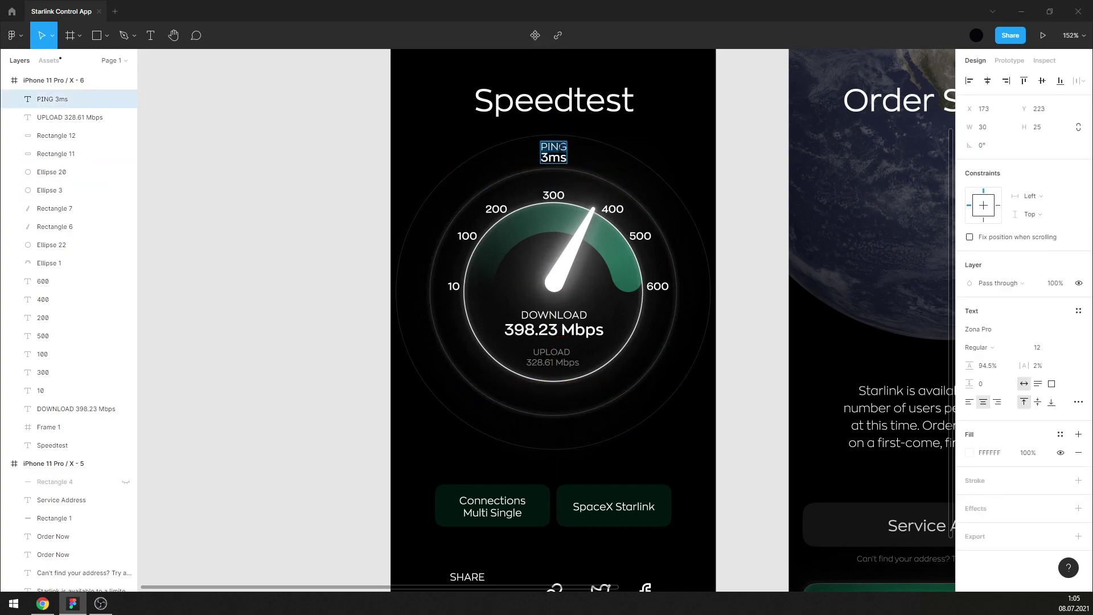
left_click(563, 147)
key("Delete")
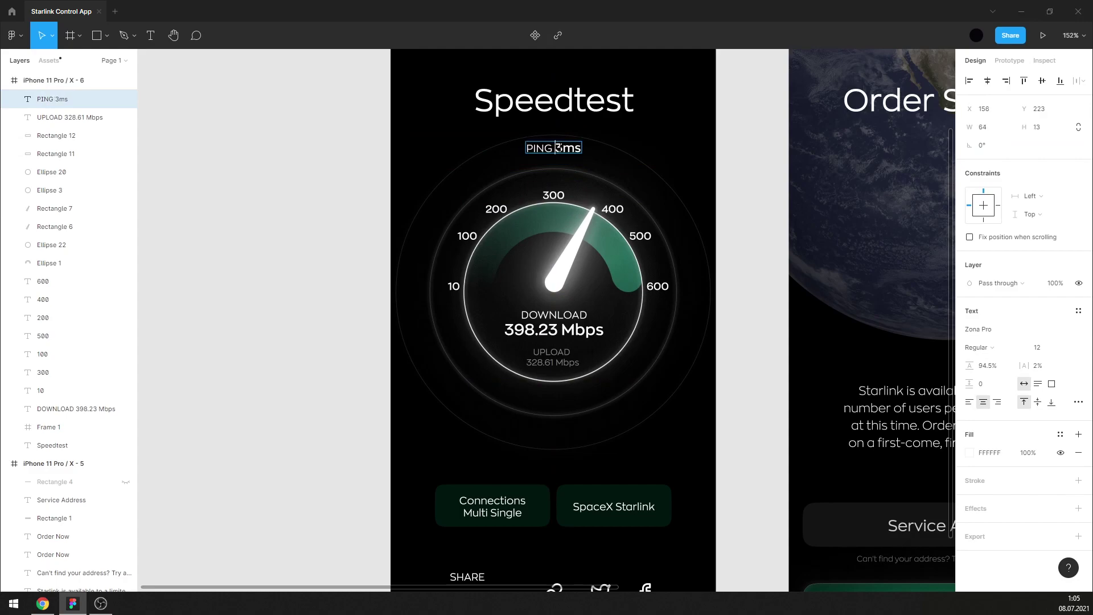
Try font size 14 on the PING label, then keep it at 12.
key("ctrl+a")
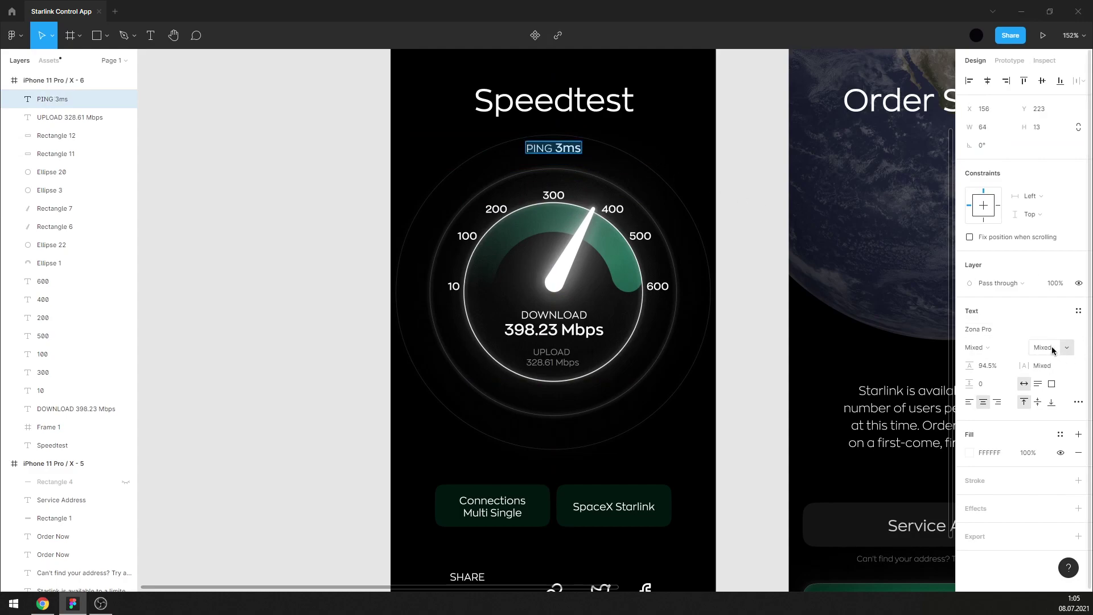
left_click(1039, 347)
type("14")
key("Return")
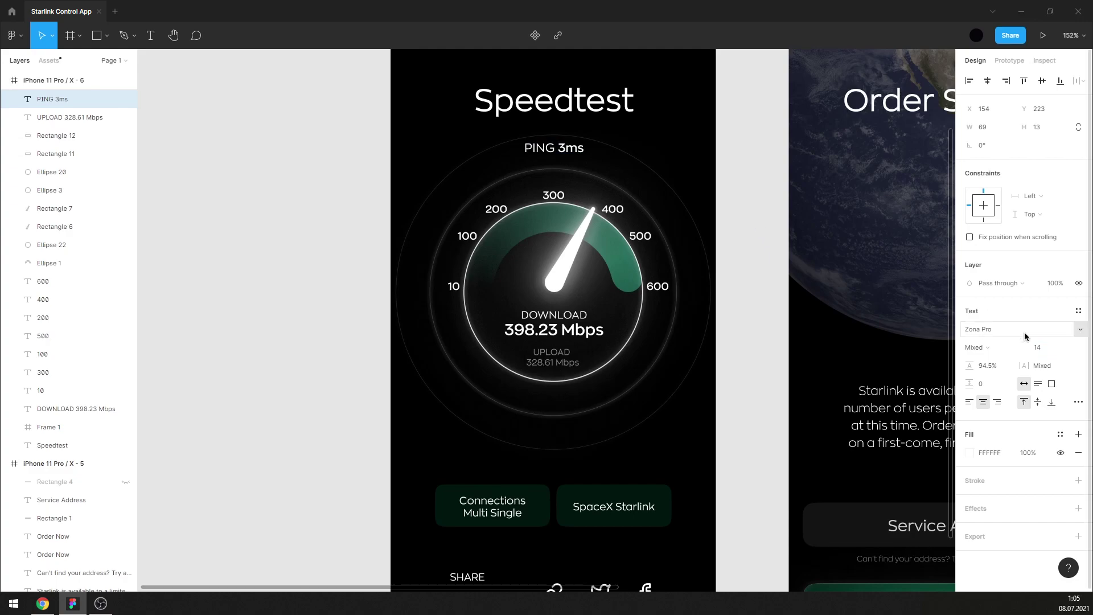
left_click(1041, 347)
type("12")
key("Return")
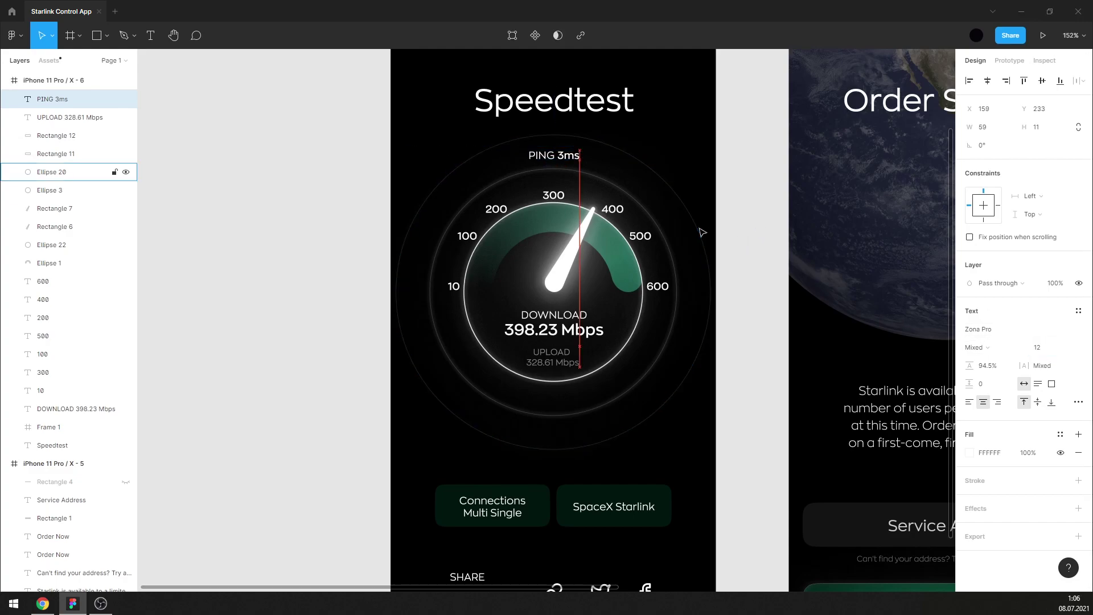
Nudge the PING label down slightly and check the upload label.
key("Down")
key("Down")
key("Down")
left_click(729, 217)
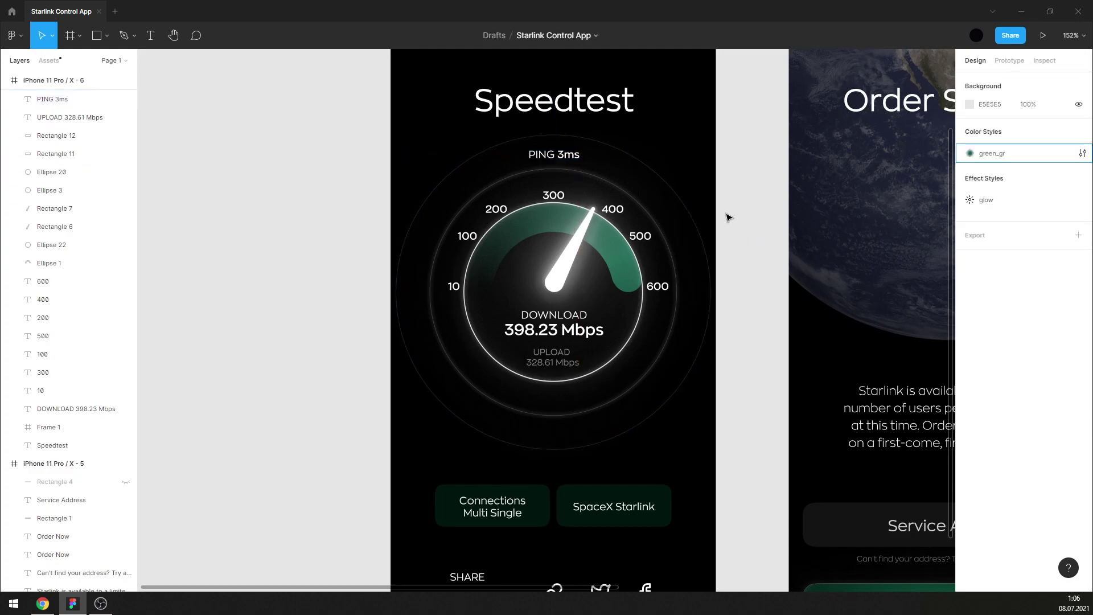
left_click(564, 356)
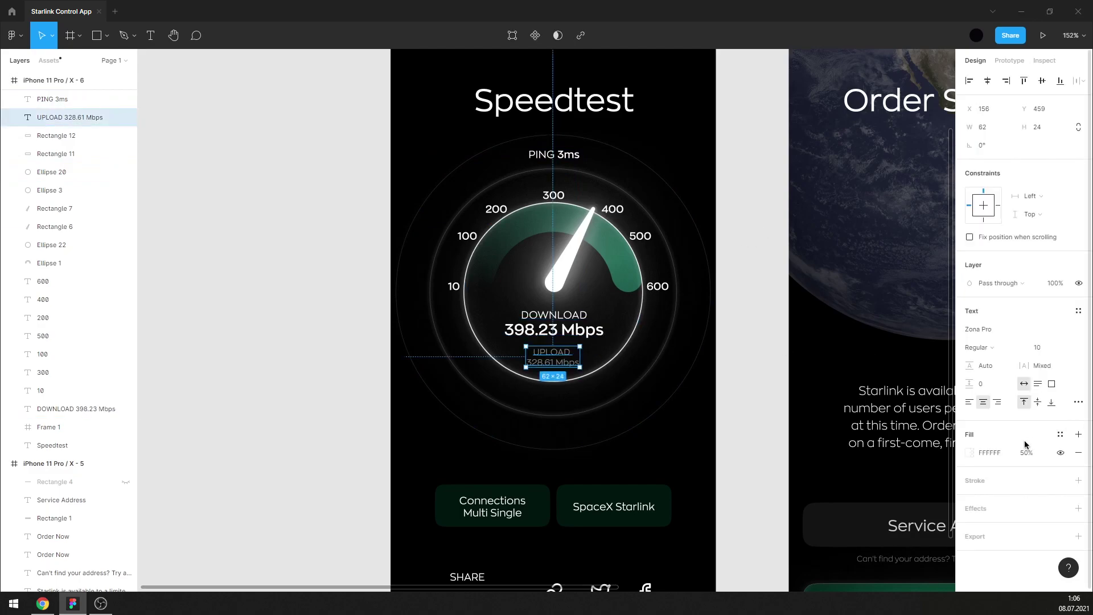
left_click(762, 356)
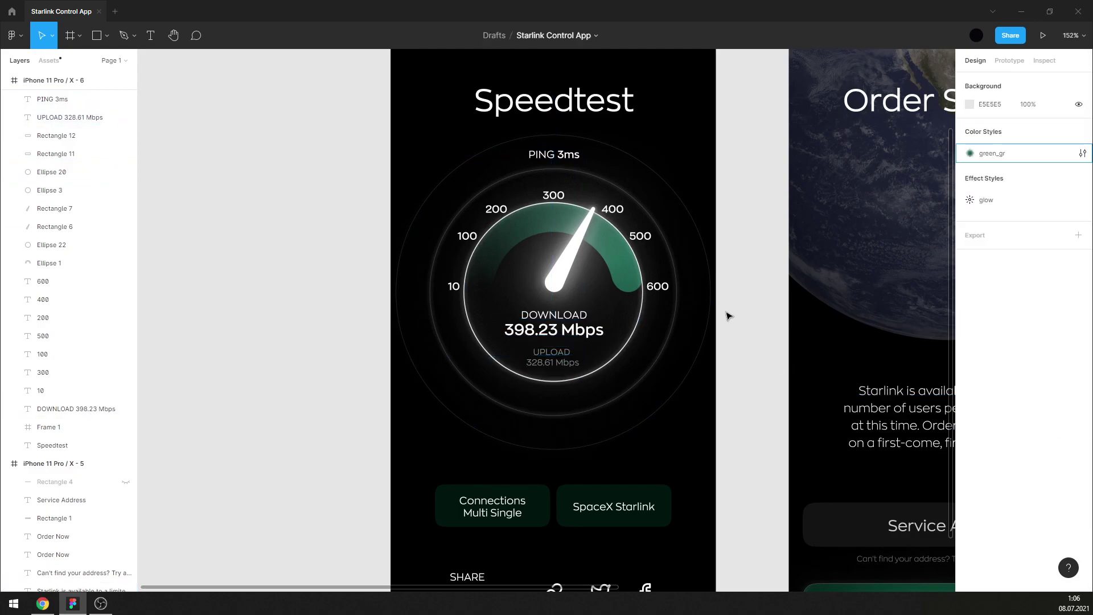
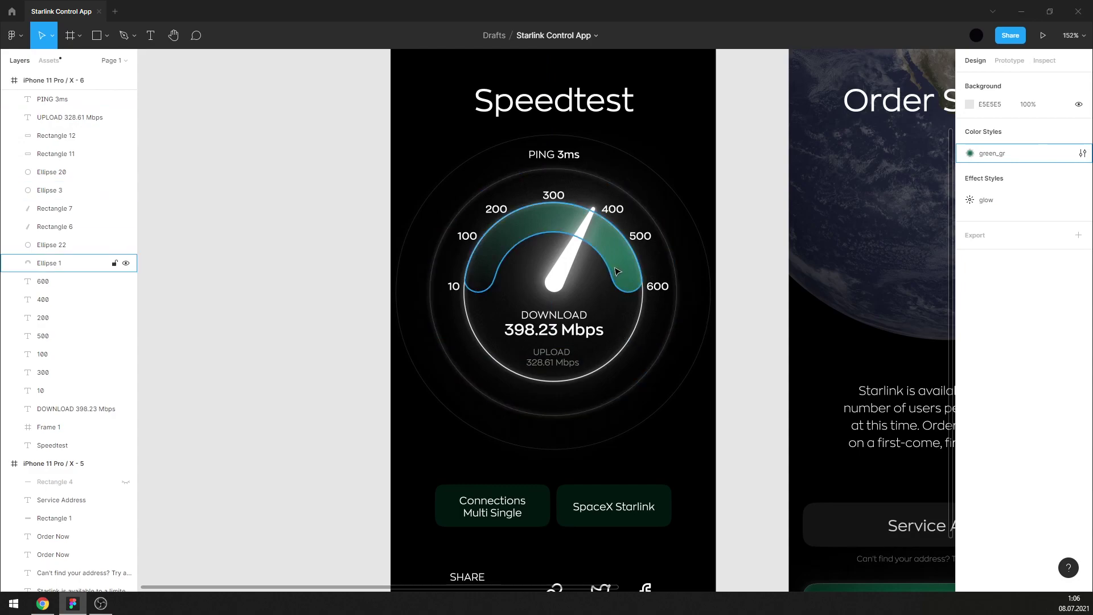
Give the gauge's Ellipse 3 a white radial-gradient fill and send it to the back.
left_click(654, 366)
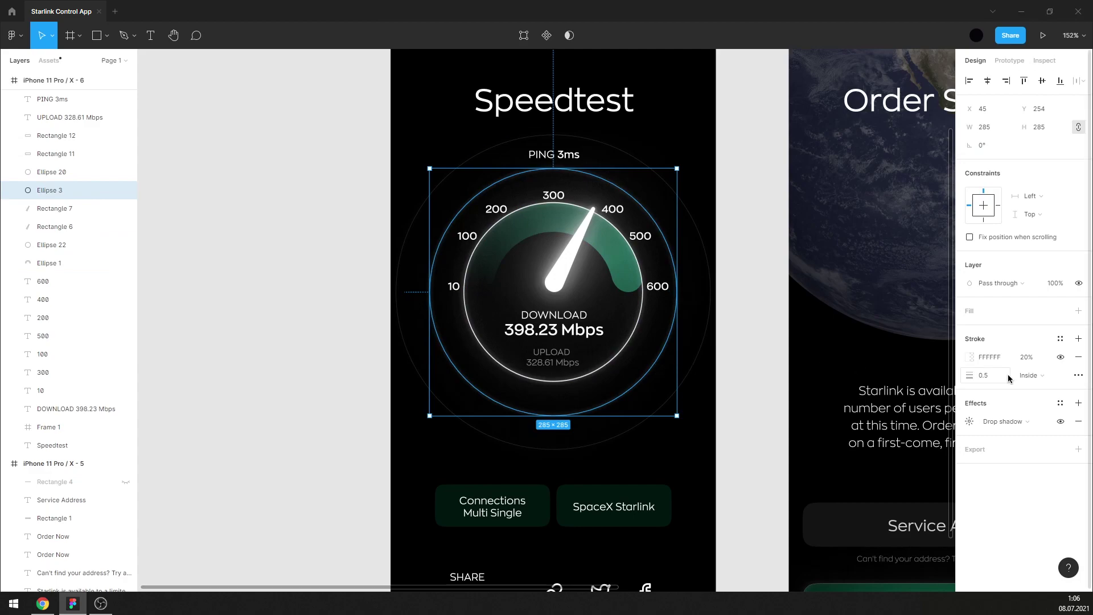
left_click(1078, 311)
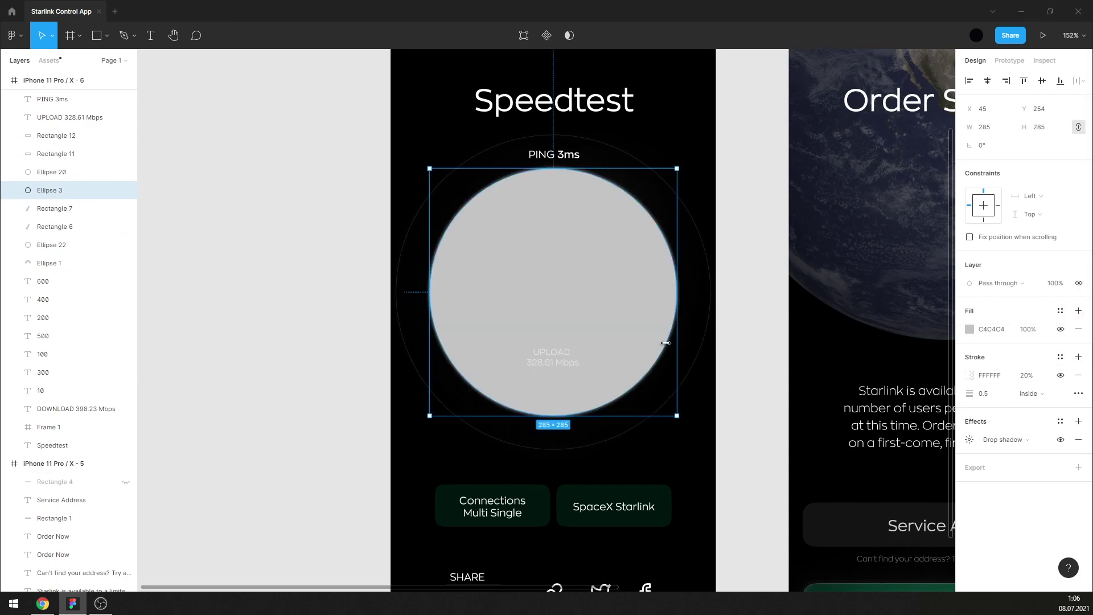
right_click(656, 349)
left_click(687, 350)
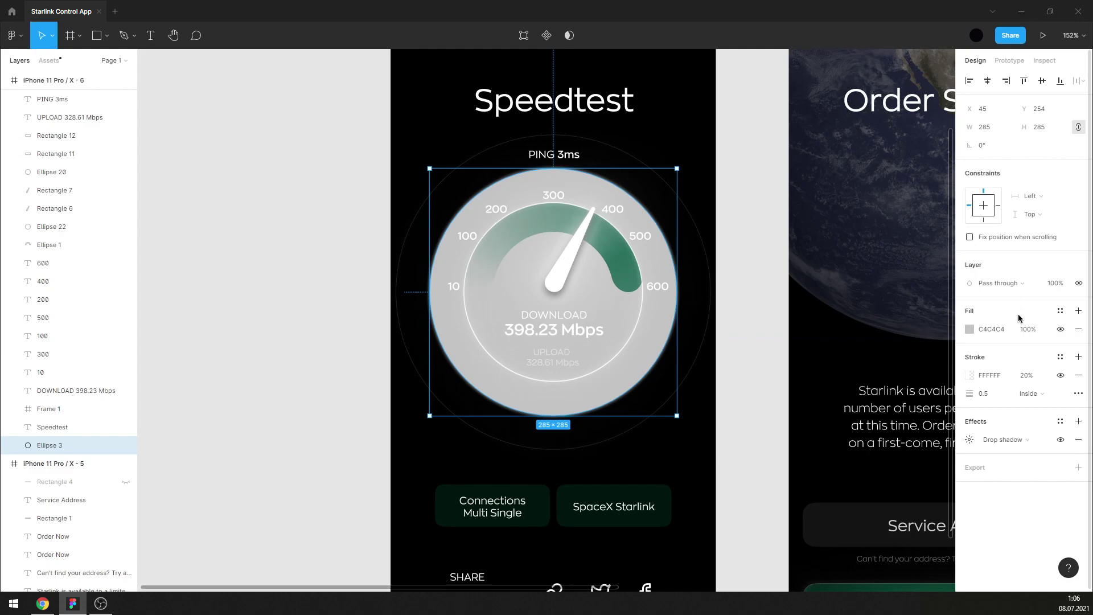
left_click(969, 329)
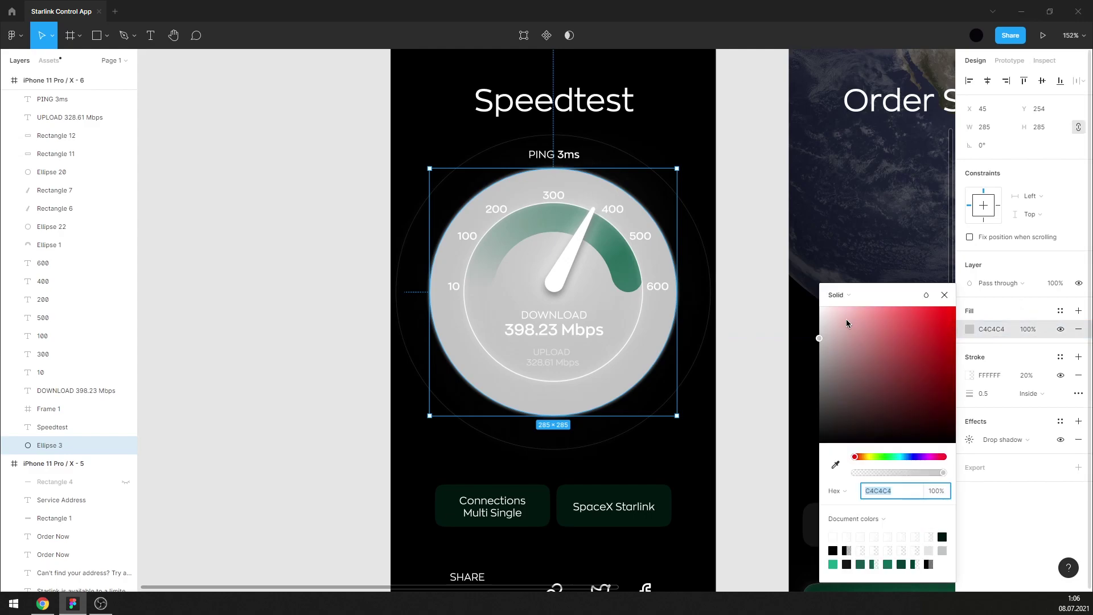
left_click(820, 307)
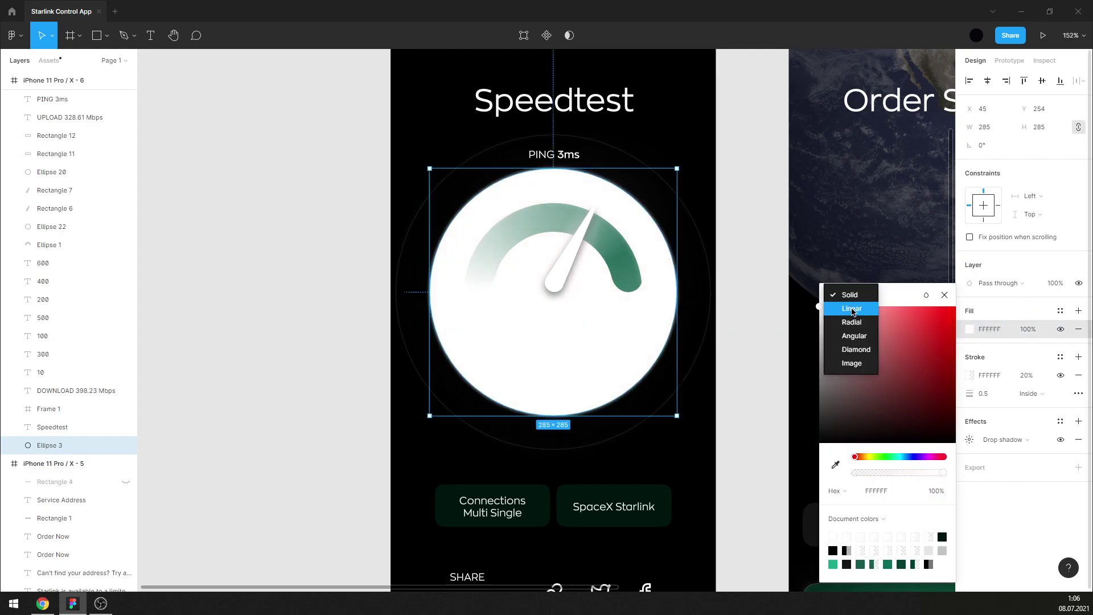
left_click(852, 310)
left_click(839, 254)
left_click(854, 271)
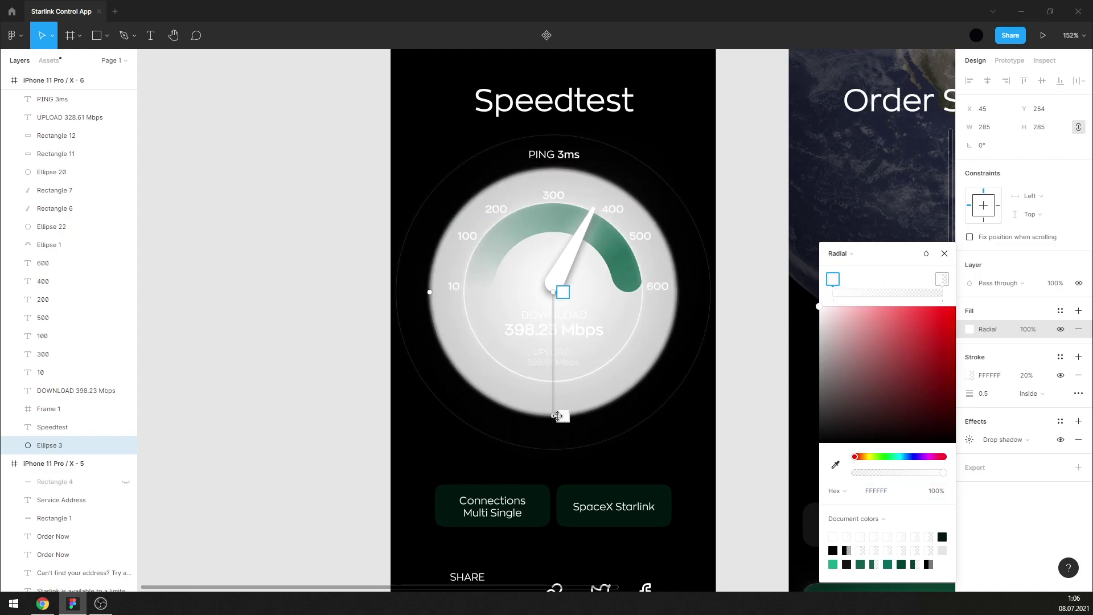
Adjust the radial gradient stops, set fill opacity to 20%, and hide the drop shadow.
left_click_drag(561, 416, 562, 370)
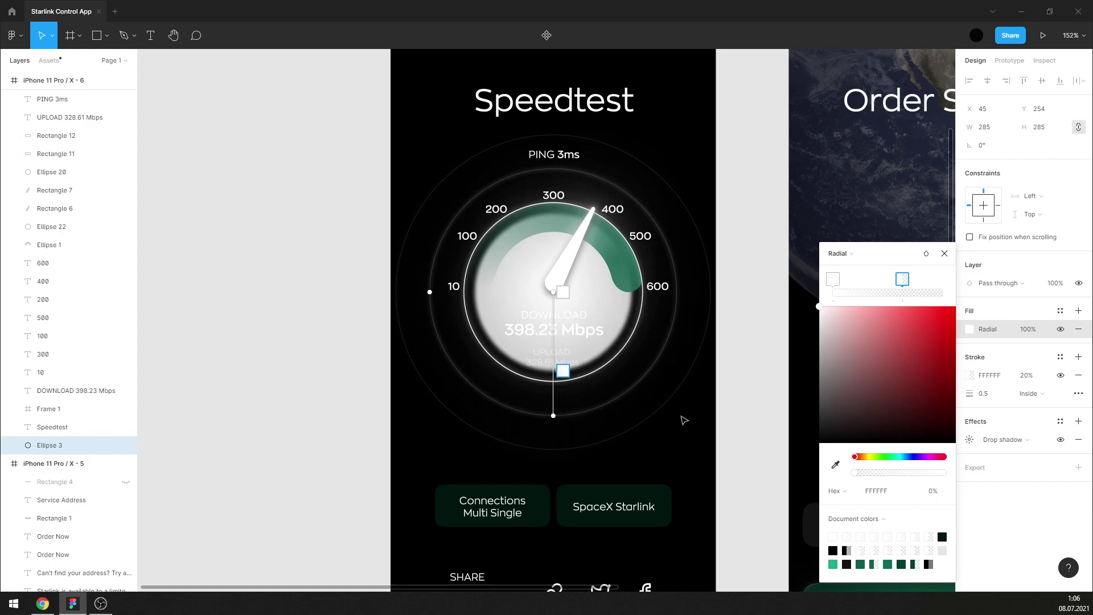
left_click_drag(562, 373, 563, 397)
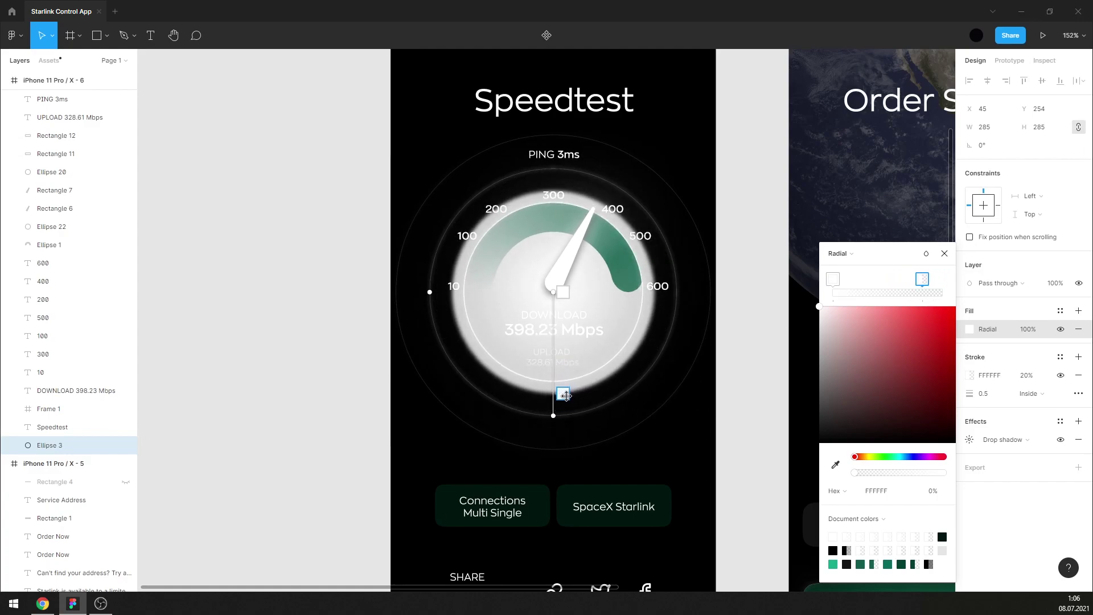
left_click(1026, 329)
type("50")
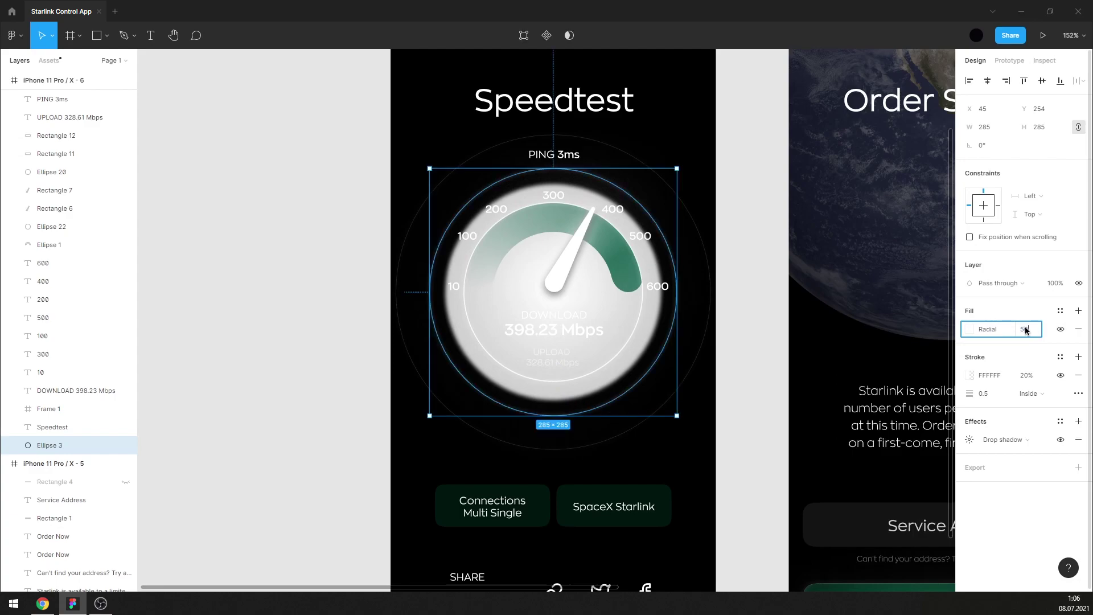
key("Return")
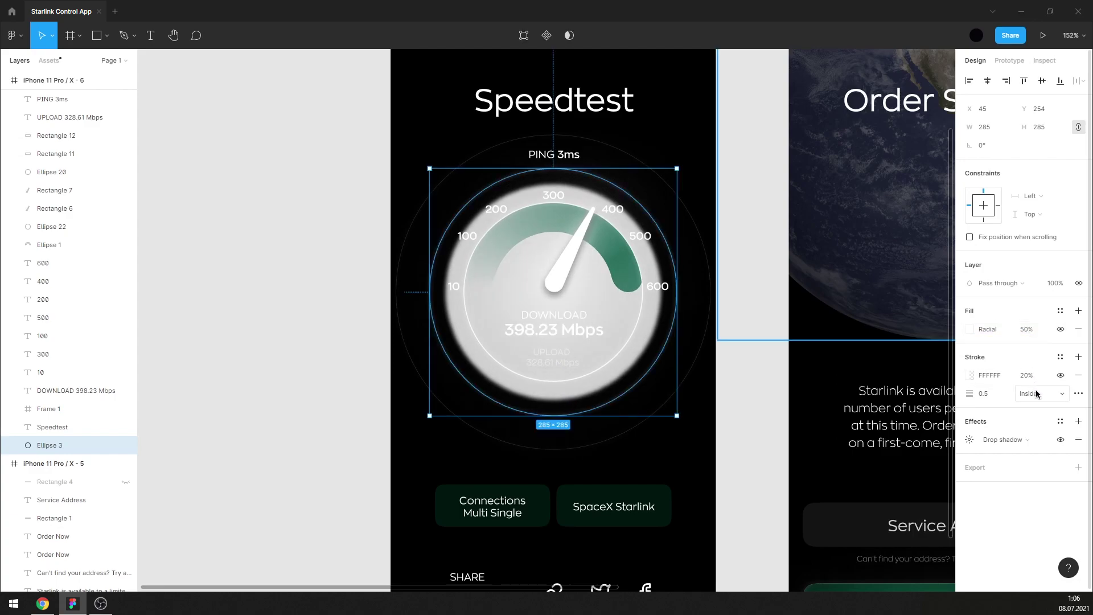
left_click(1060, 440)
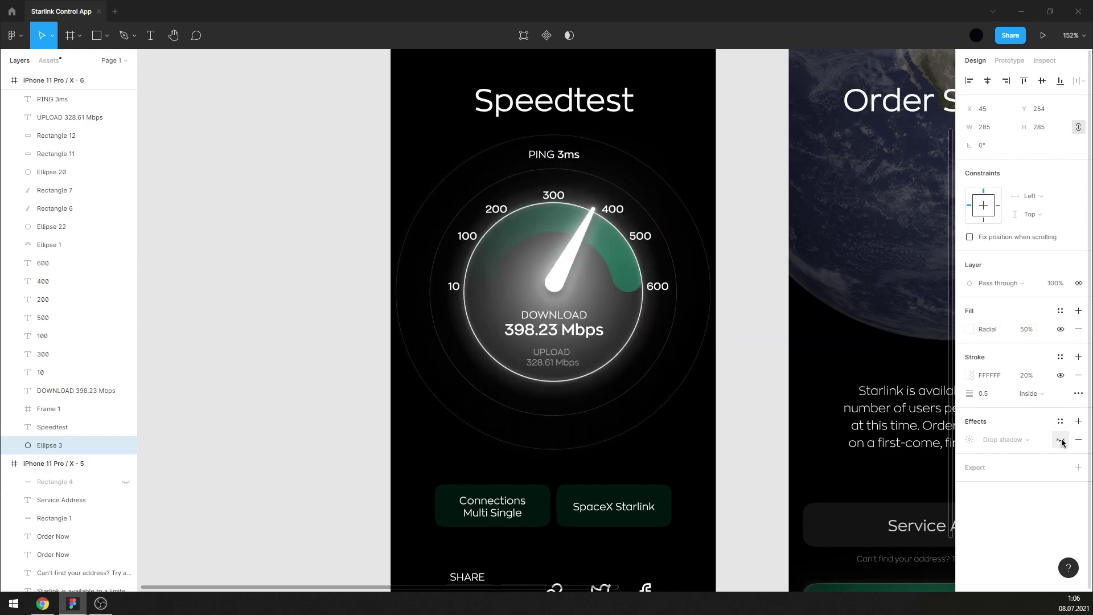
left_click(1029, 330)
type("20")
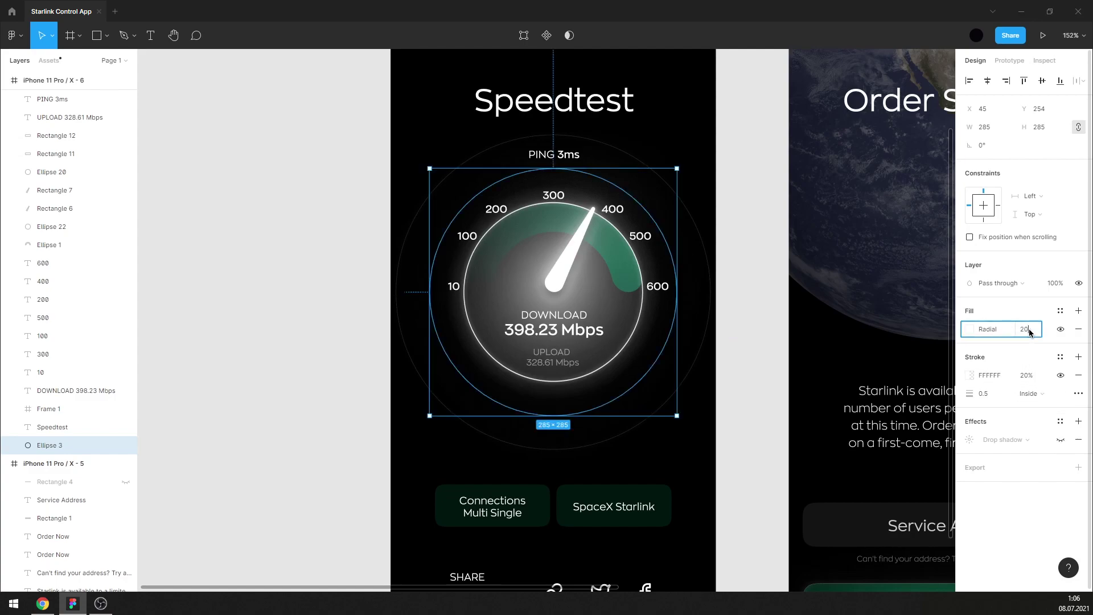
key("Return")
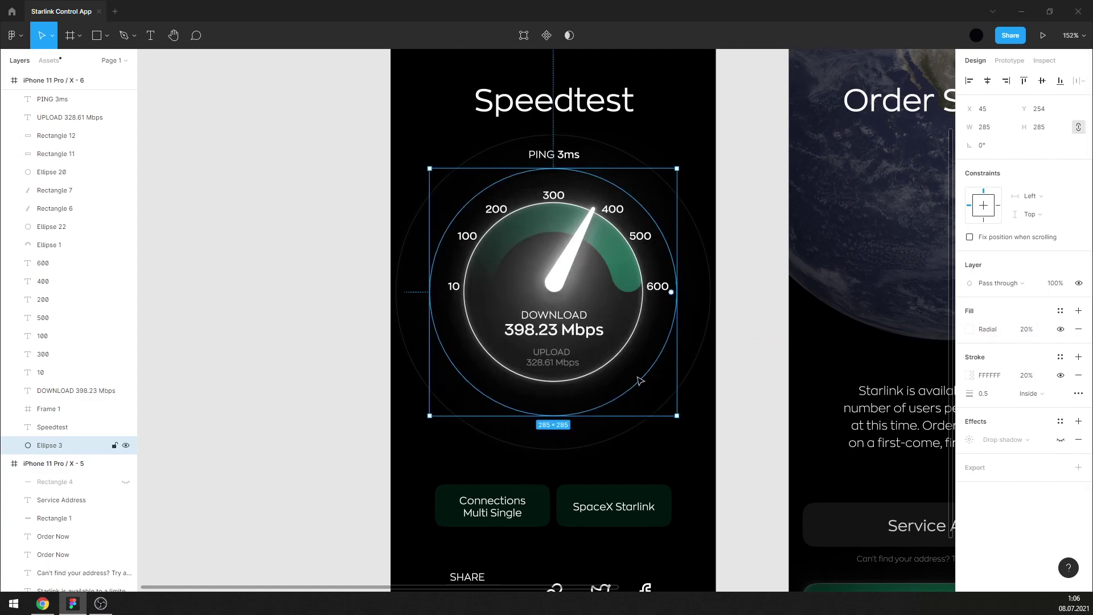
Move the glow's outer gradient stop and set the centre stop to 70% opacity.
left_click(970, 329)
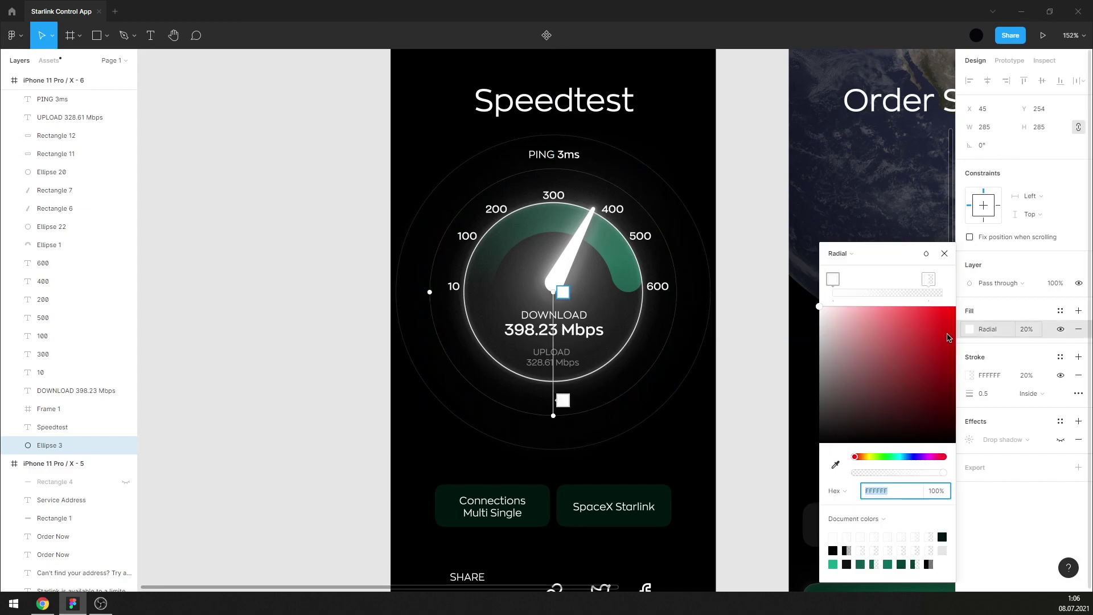
mouse_move(571, 399)
left_mouse_down()
mouse_move(554, 464)
mouse_move(553, 444)
left_mouse_up()
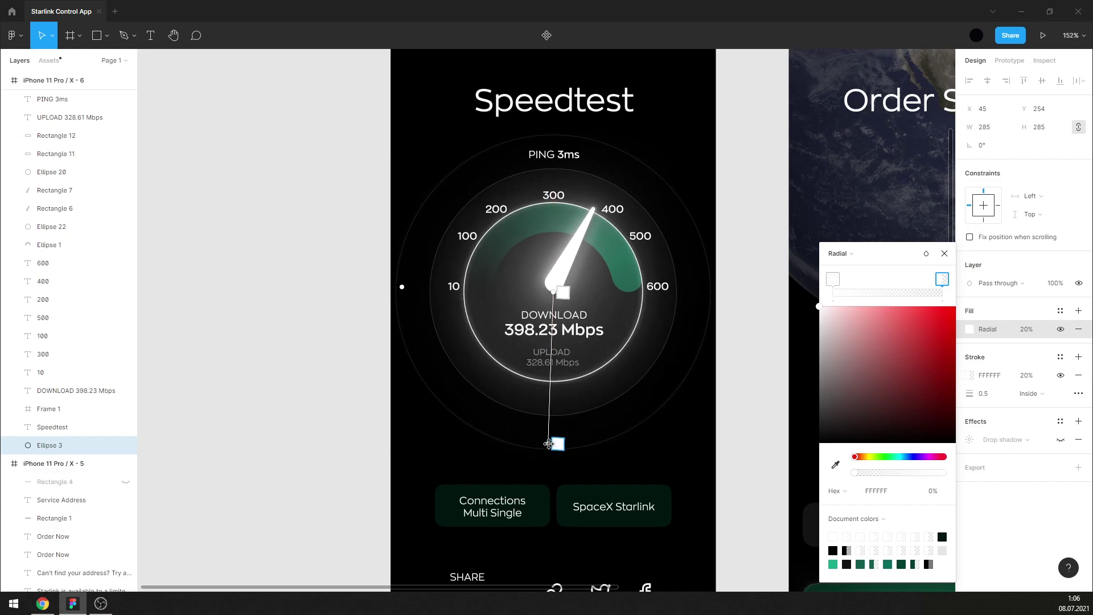
mouse_move(563, 443)
left_mouse_down()
mouse_move(568, 396)
mouse_move(570, 423)
left_mouse_up()
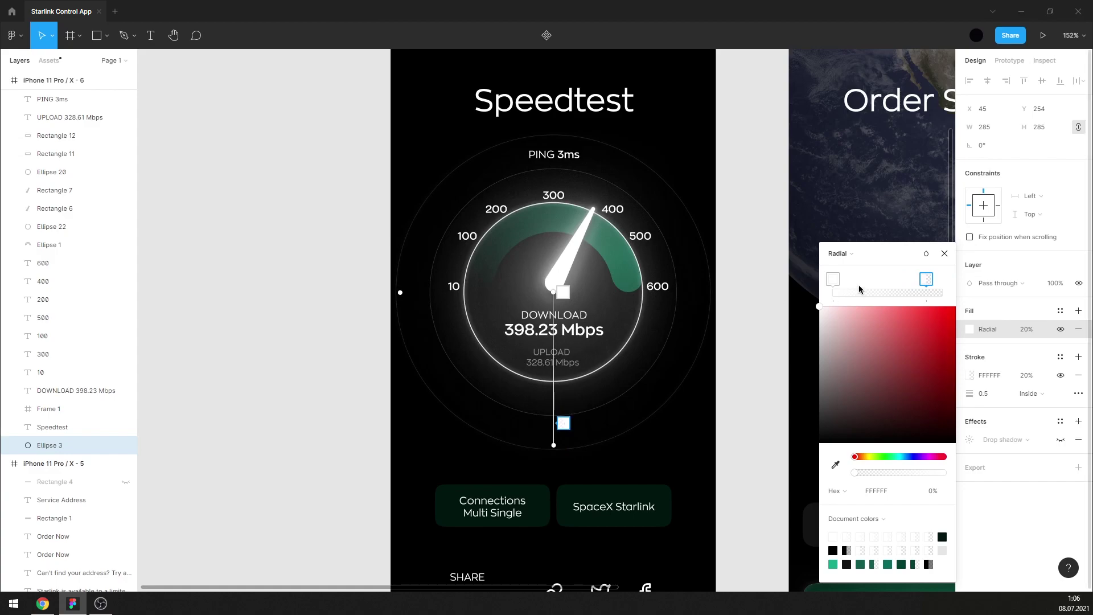
left_click(835, 281)
left_click(939, 491)
type("70")
key("Return")
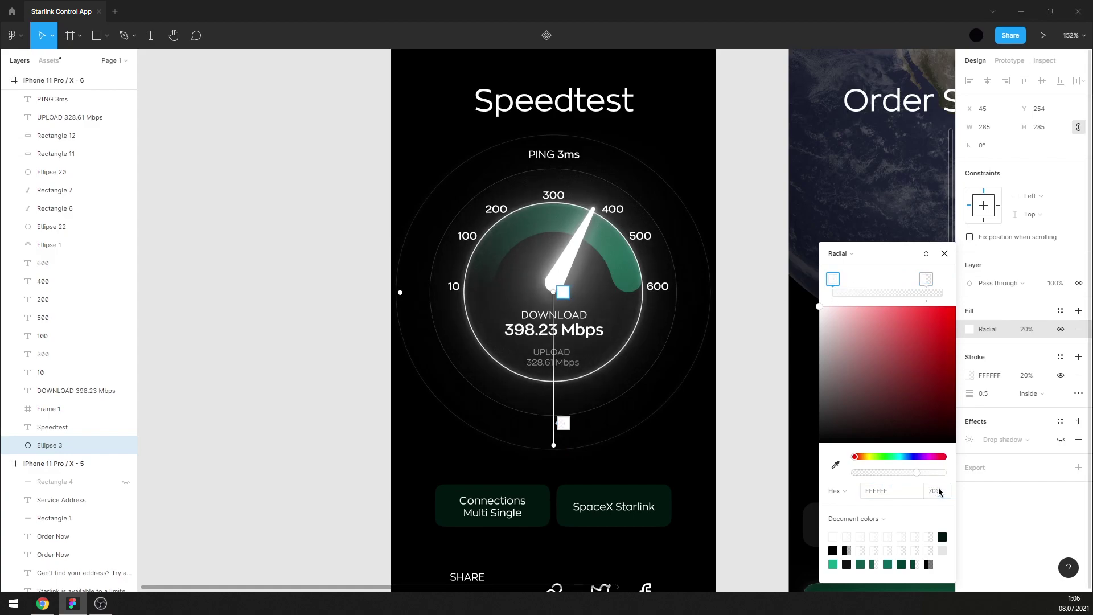
left_click(944, 253)
left_click(1060, 329)
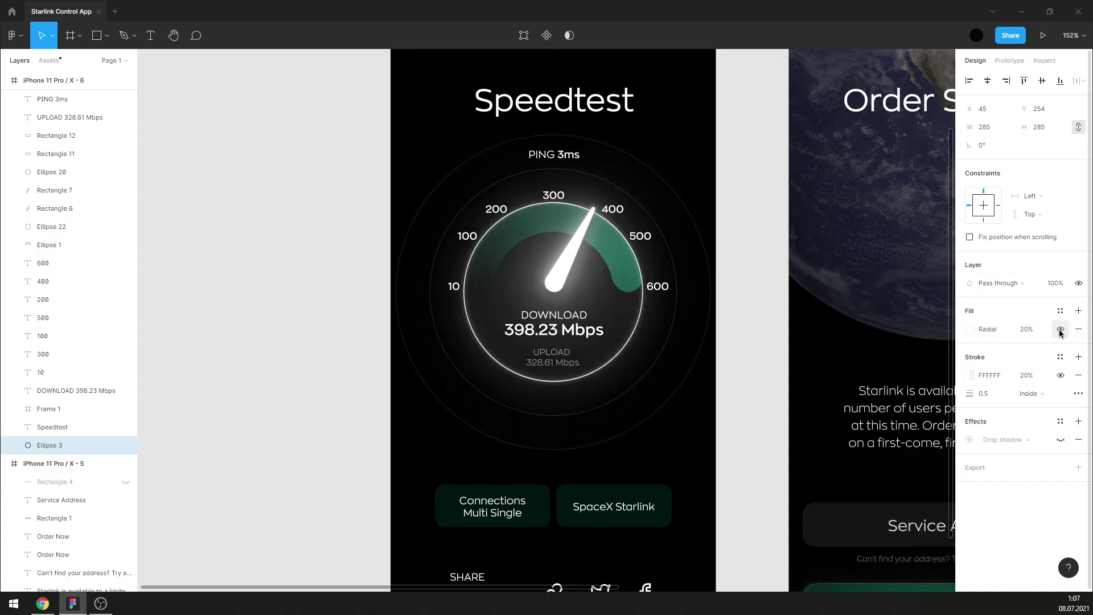
left_click(1060, 329)
left_click(1060, 329)
mouse_move(974, 357)
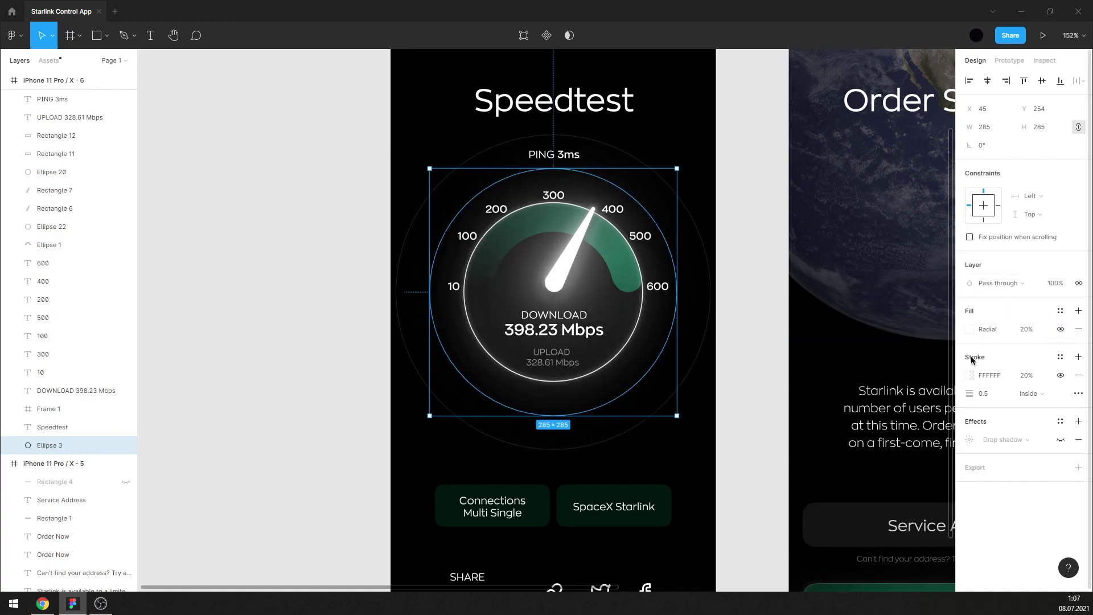
Raise the centre stop to 90% opacity and reposition the outer fade stop.
left_click(969, 329)
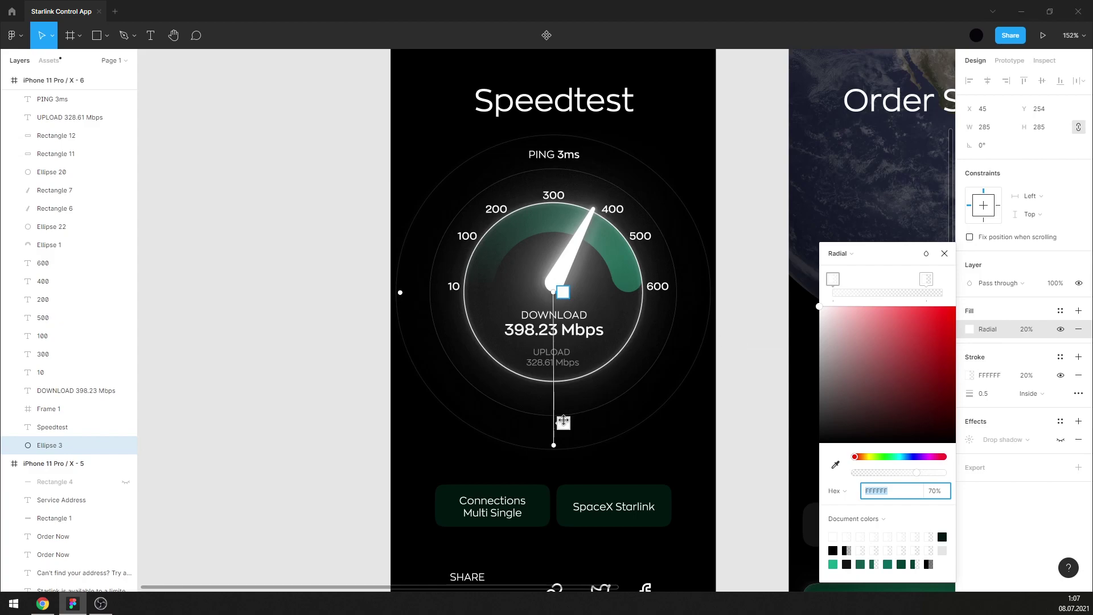
left_click_drag(562, 421, 563, 442)
left_click(563, 292)
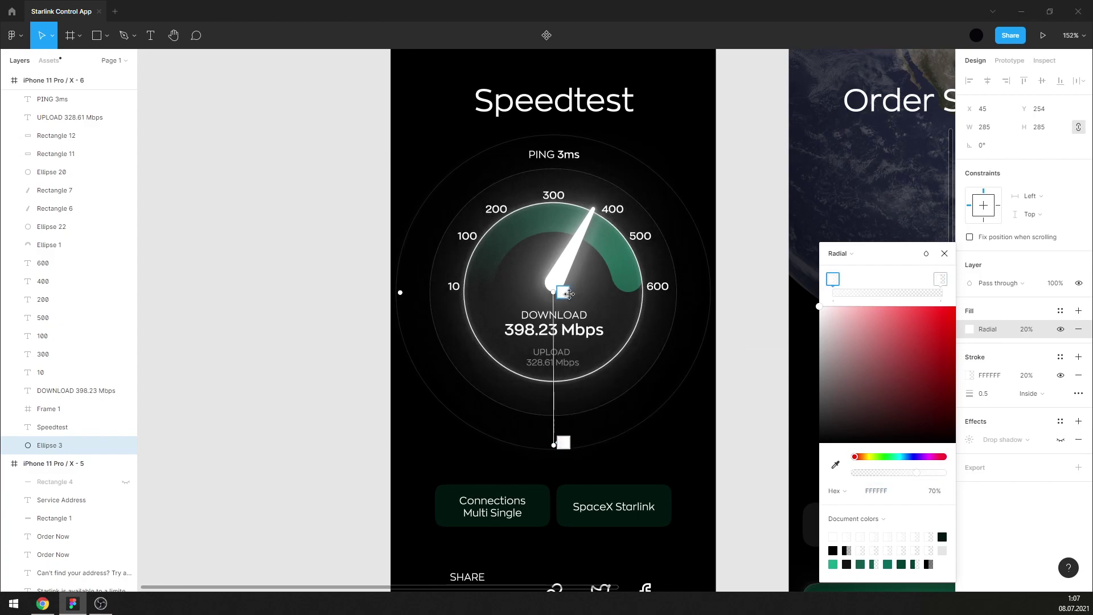
left_click(946, 496)
type("90")
key("Return")
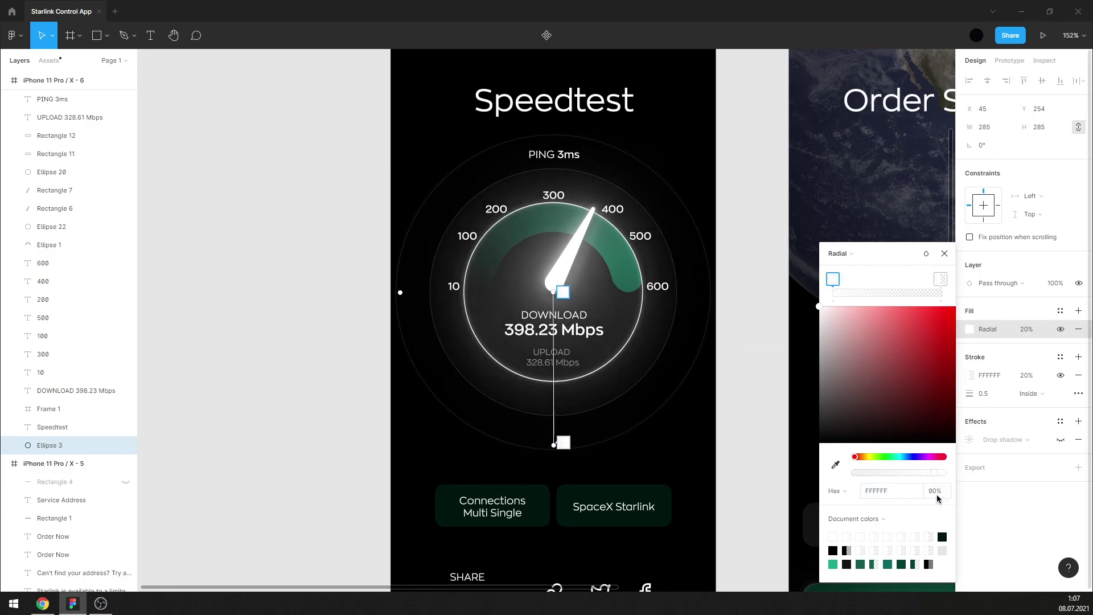
left_click_drag(565, 442, 567, 425)
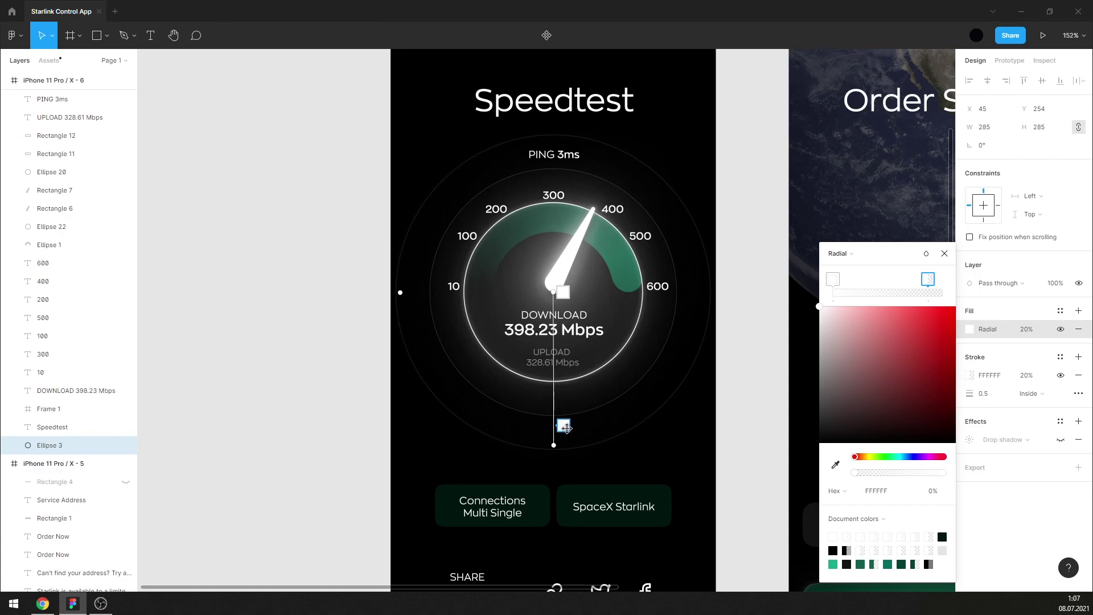
left_click_drag(567, 428, 565, 435)
key("Escape")
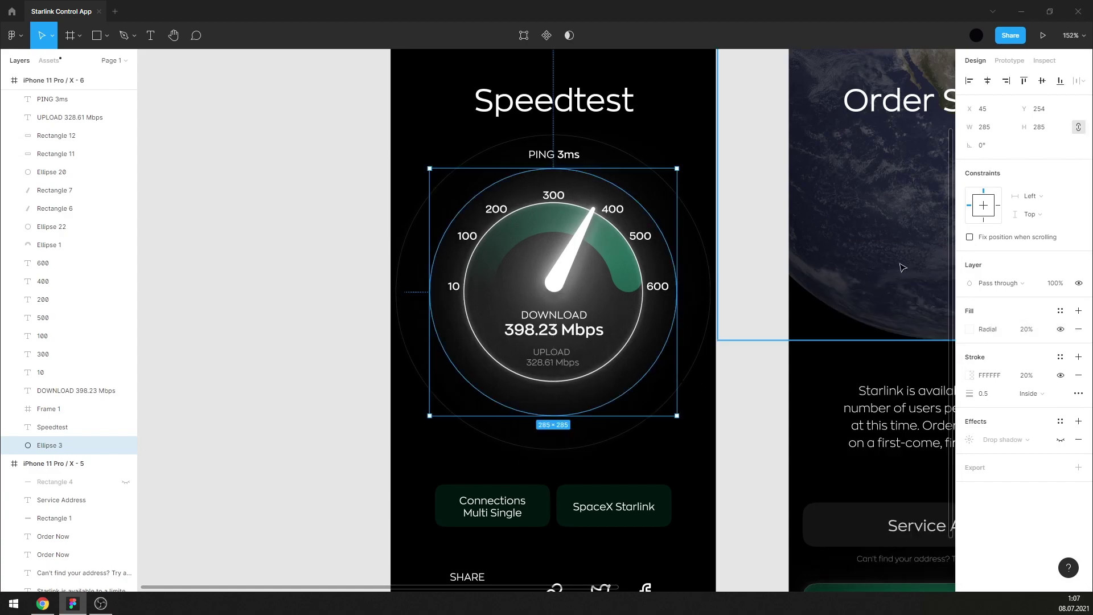
left_click(751, 285)
Shift Connections Multi Single left and SpaceX Starlink right to widen their gap.
scroll(770, 302, "up", 3)
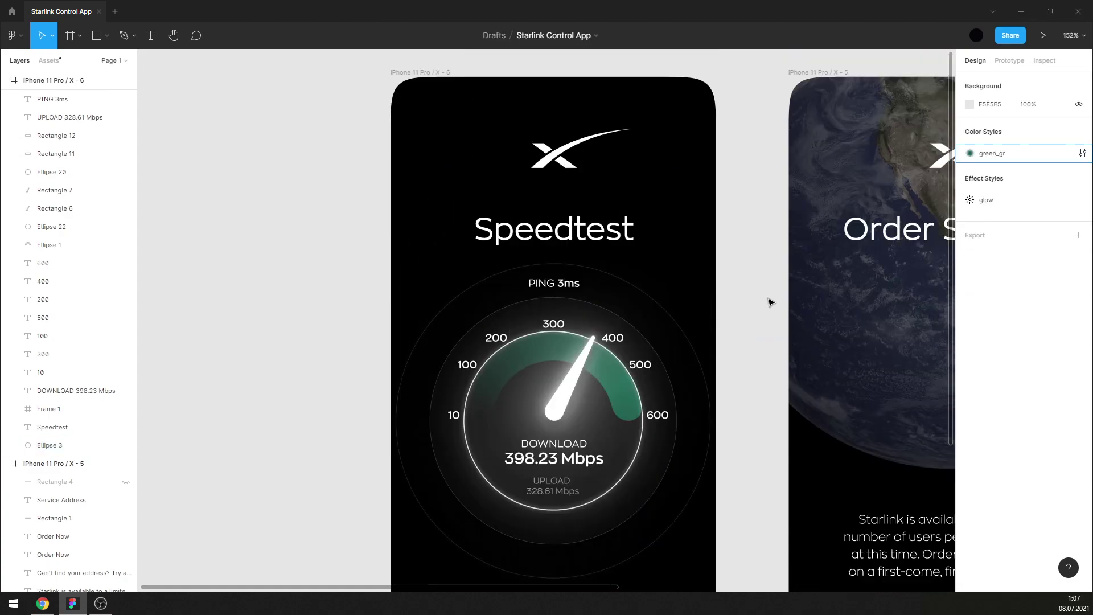
scroll(771, 305, "down", 3)
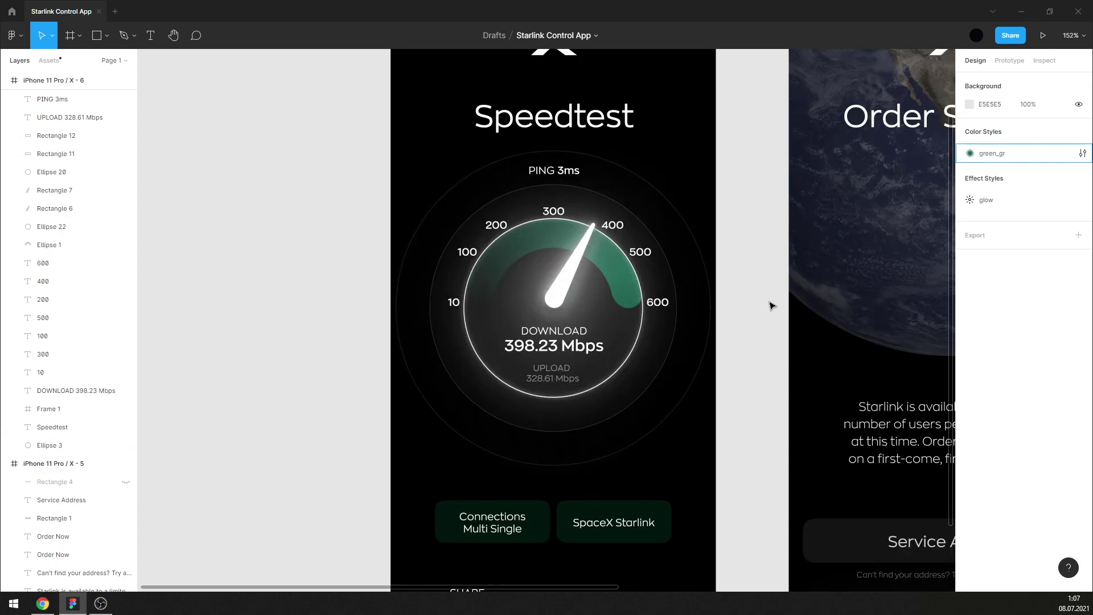
scroll(558, 319, "down", 5)
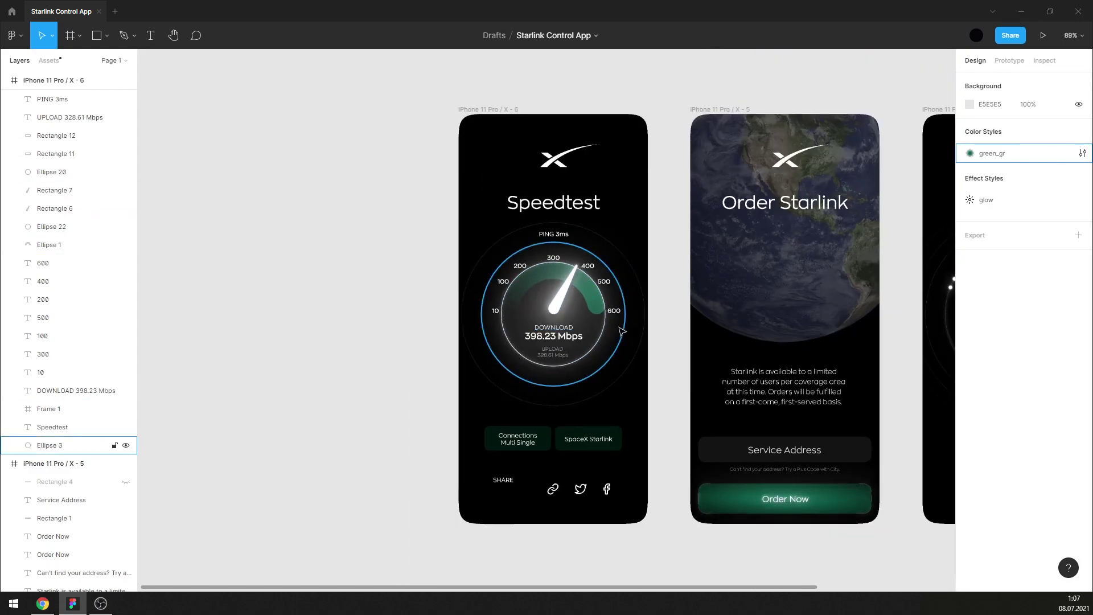
scroll(549, 409, "up", 1)
scroll(552, 415, "up", 3)
scroll(552, 414, "up", 1)
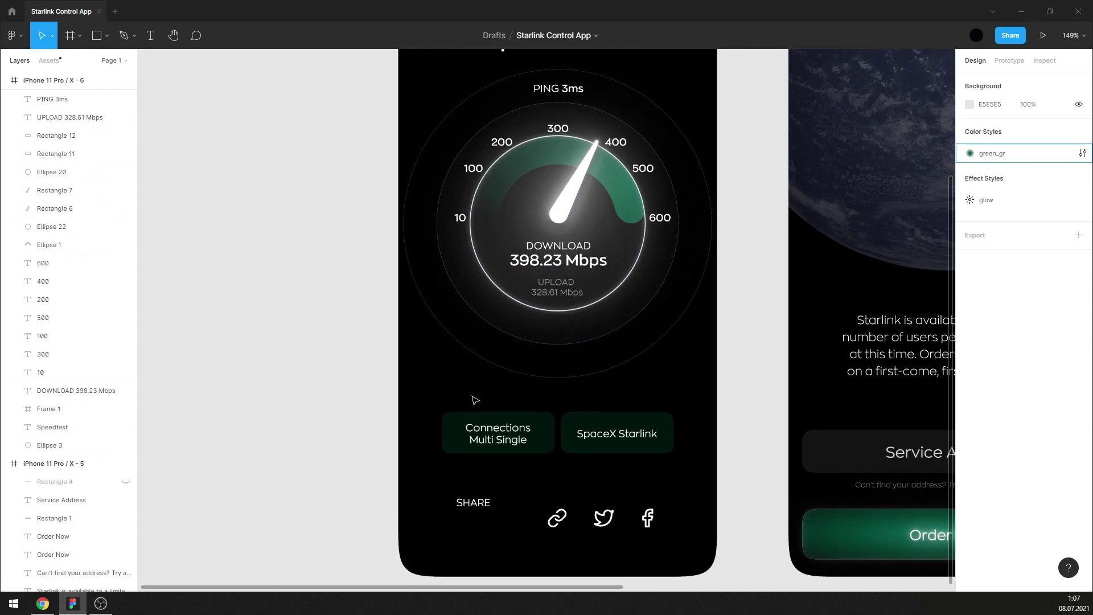
left_click_drag(470, 398, 500, 432)
left_click(621, 430)
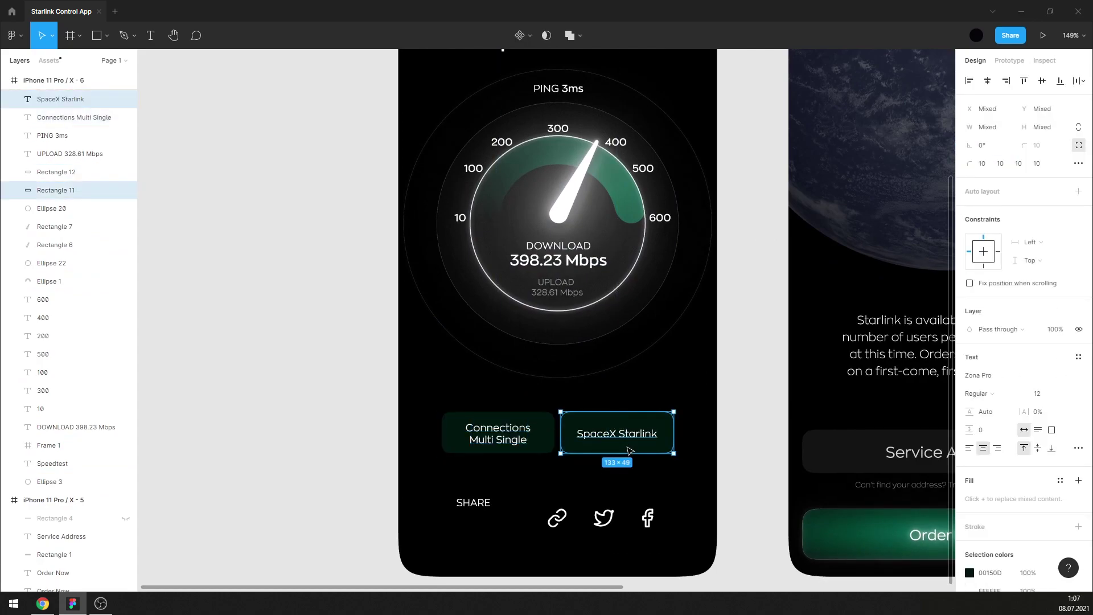
left_click_drag(499, 401, 508, 451)
key("shift+Left")
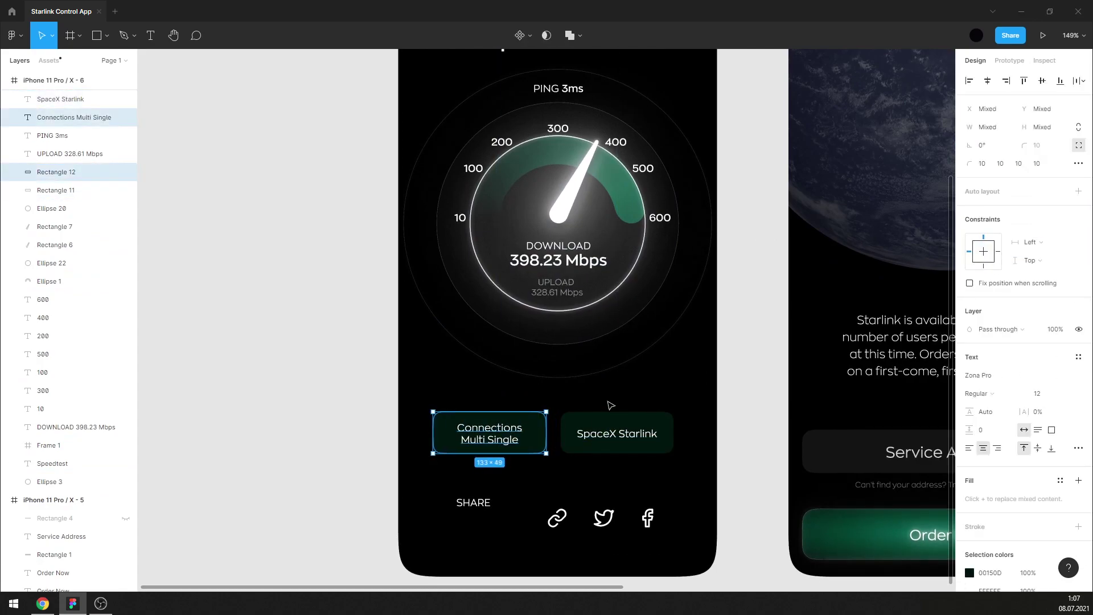
left_click_drag(607, 405, 626, 444)
key("shift+Right")
Raise both Speedtest info buttons together slightly.
left_click_drag(478, 393, 629, 451)
key("shift+Up")
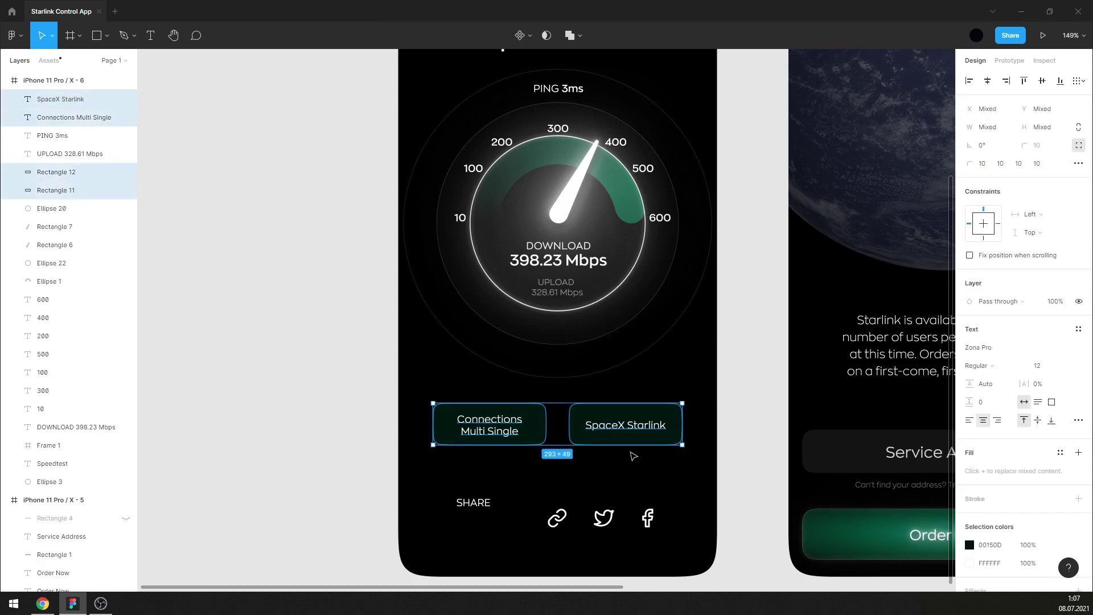
left_click(687, 386)
scroll(686, 393, "up", 3)
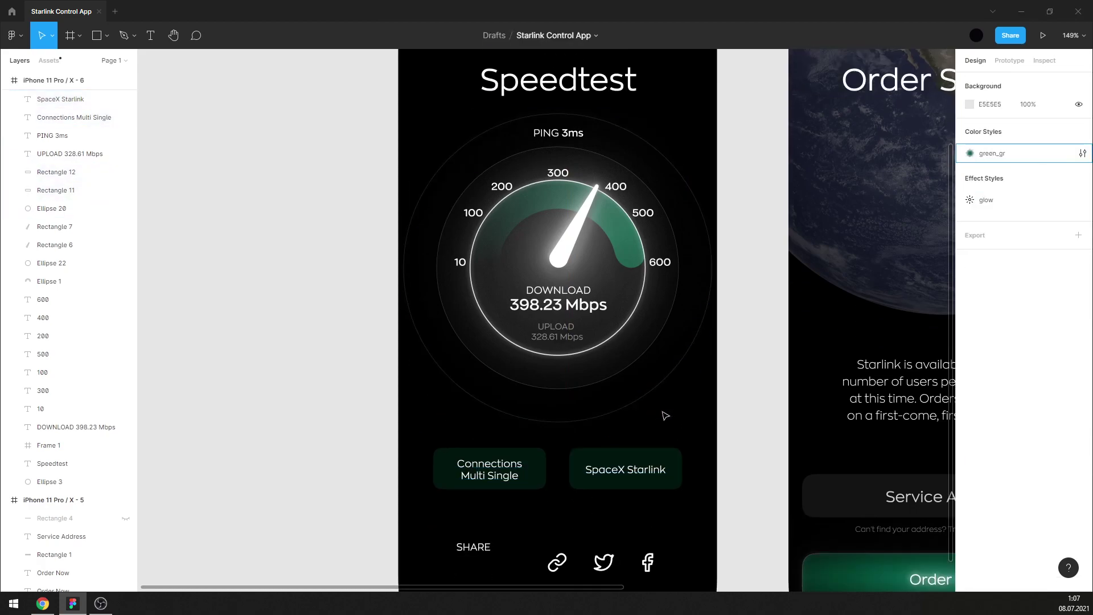
scroll(681, 410, "down", 3)
scroll(678, 412, "down", 3)
Move the SHARE label down into place on the share row.
left_click_drag(479, 393, 480, 408)
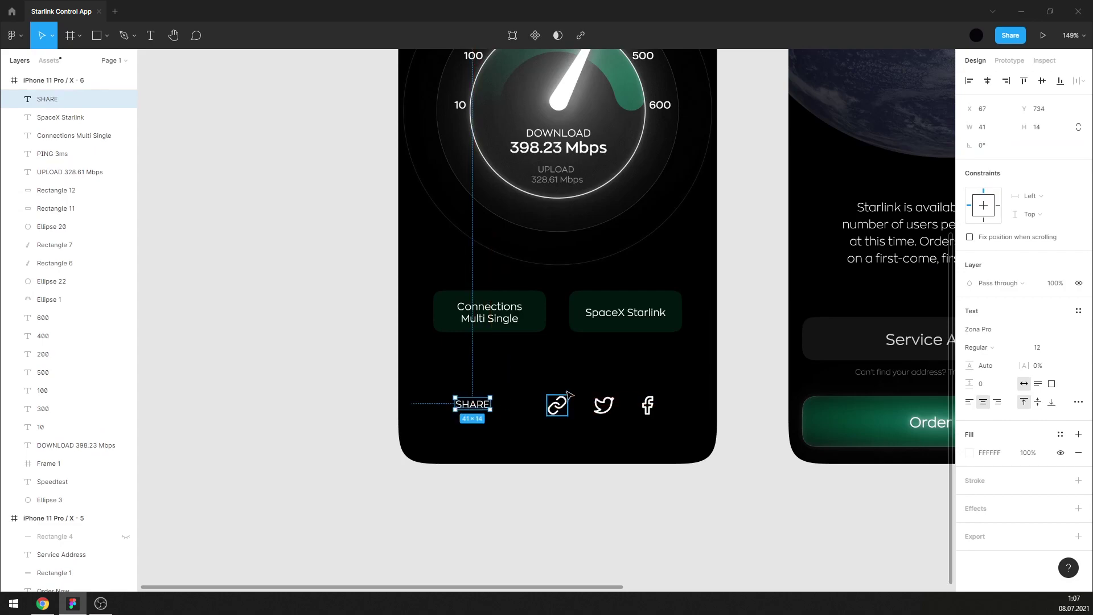
left_click(567, 379)
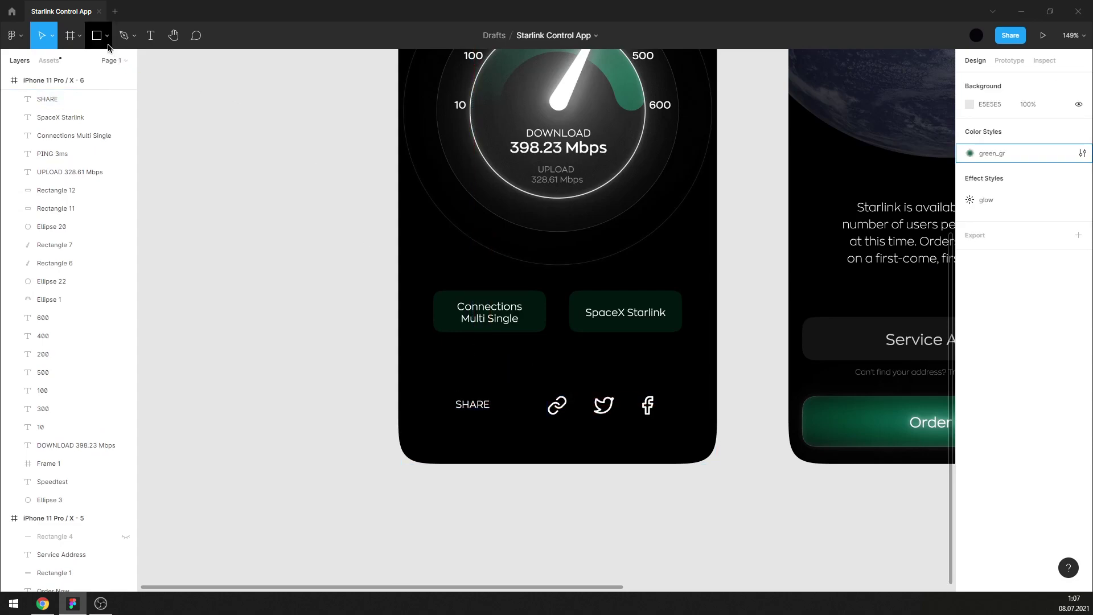
scroll(551, 357, "up", 2)
scroll(563, 355, "up", 2)
scroll(567, 354, "up", 1)
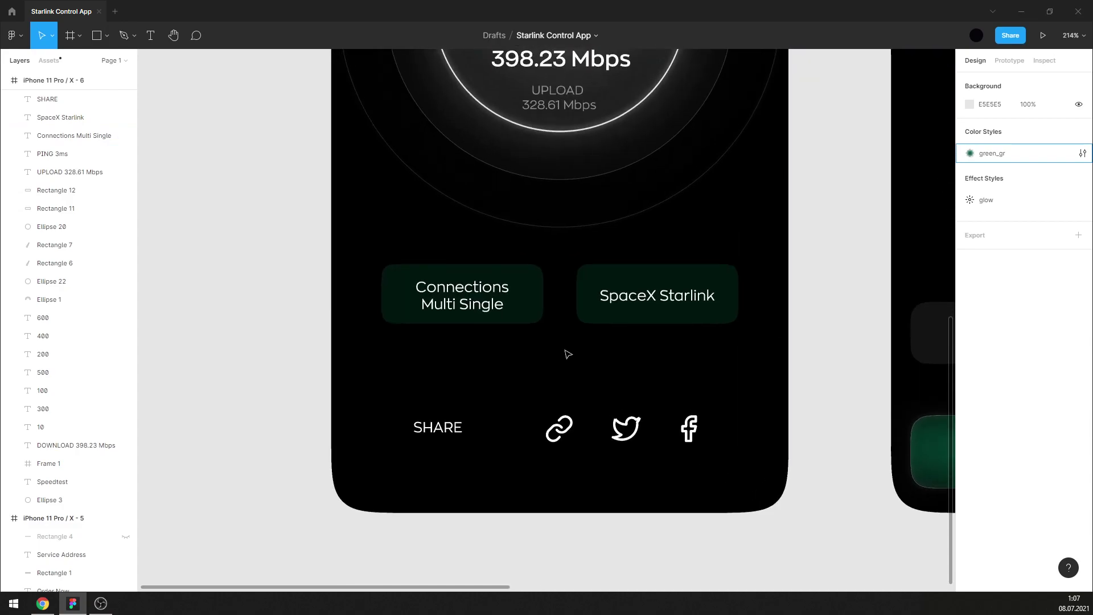
Place a 49×49 copy of the button rectangle behind the link icon, centred.
left_click_drag(542, 312, 529, 454, "alt")
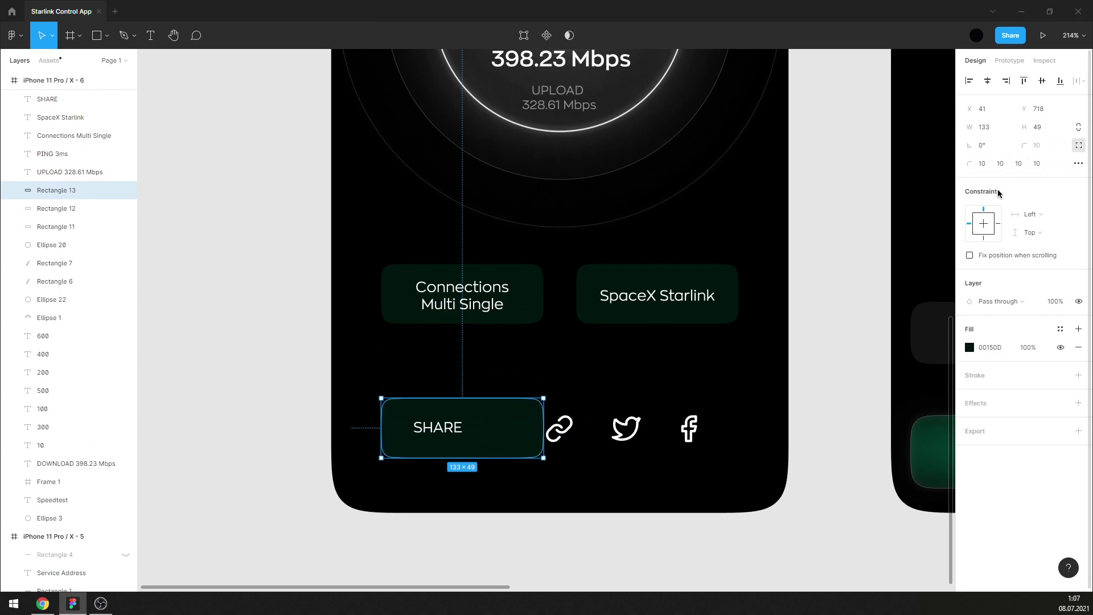
left_click_drag(381, 428, 562, 405)
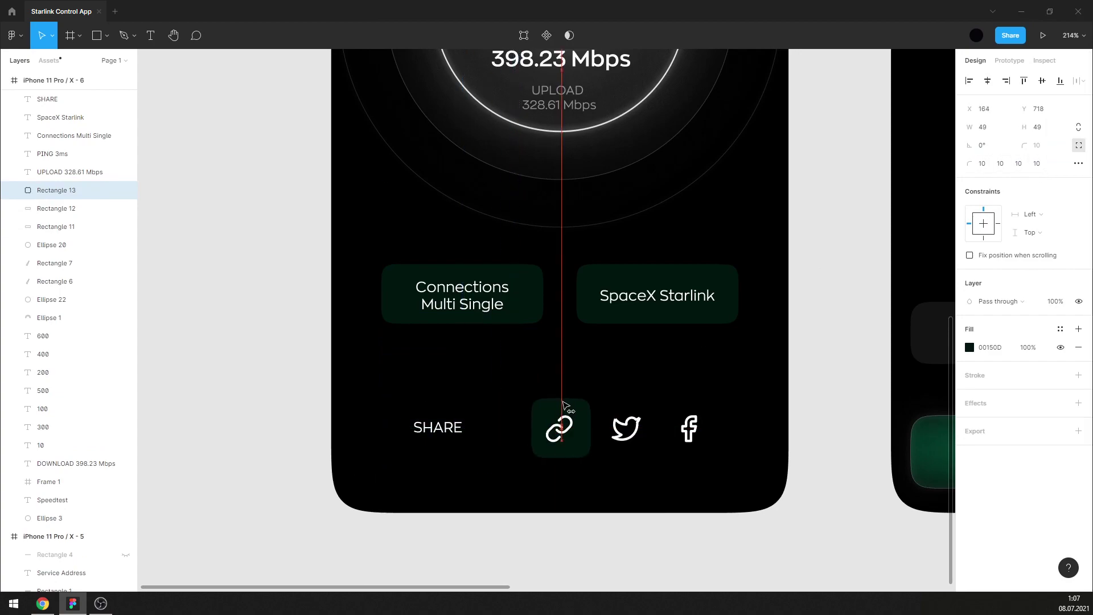
left_click_drag(529, 381, 595, 464)
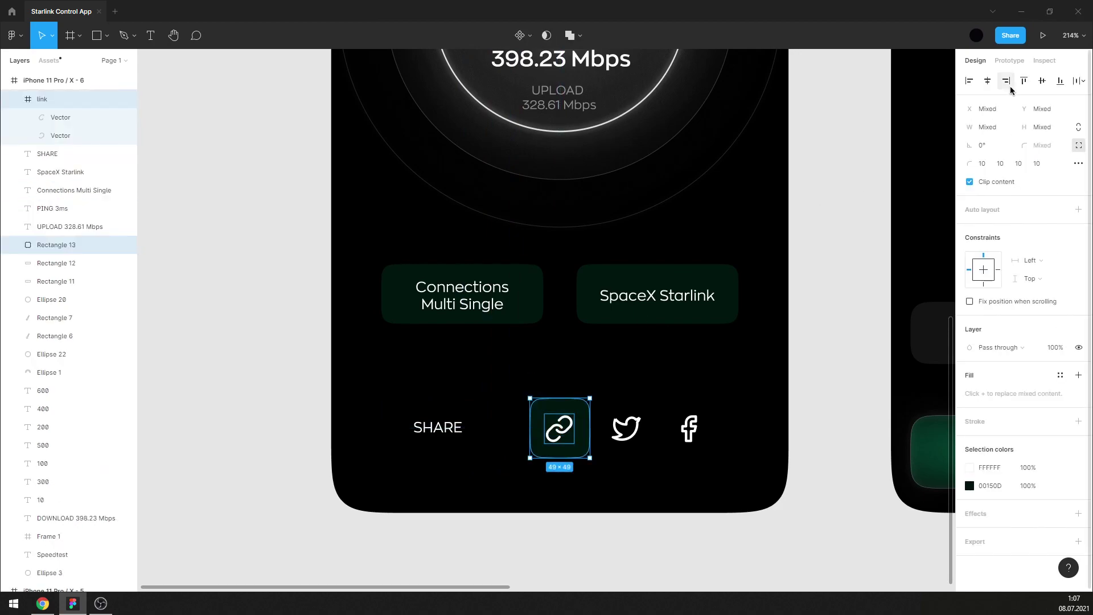
left_click(987, 80)
left_click(626, 381)
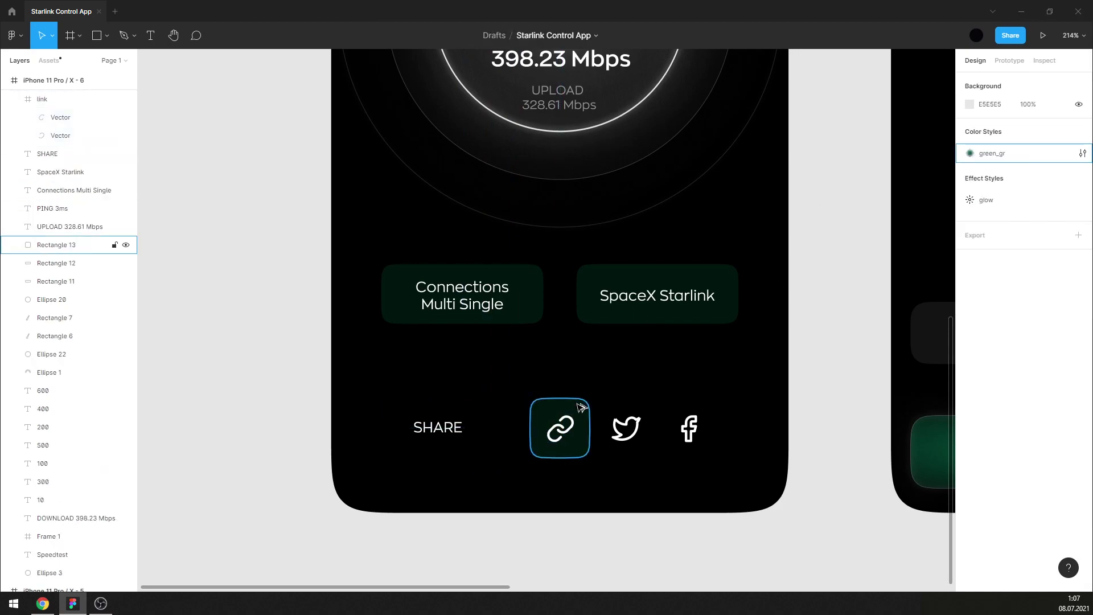
Add matching square tiles behind the Twitter and Facebook icons, centring Twitter.
mouse_move(568, 435)
left_mouse_down()
mouse_move(545, 436)
mouse_move(625, 389)
left_mouse_up()
left_click(626, 427, "shift")
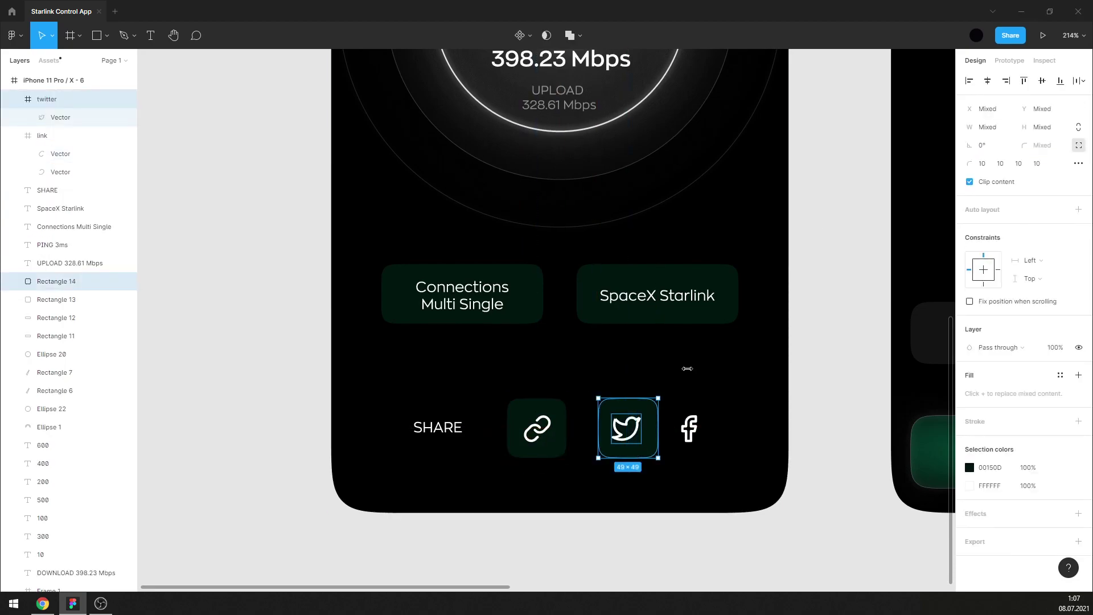
left_click(1042, 80)
left_click(649, 381)
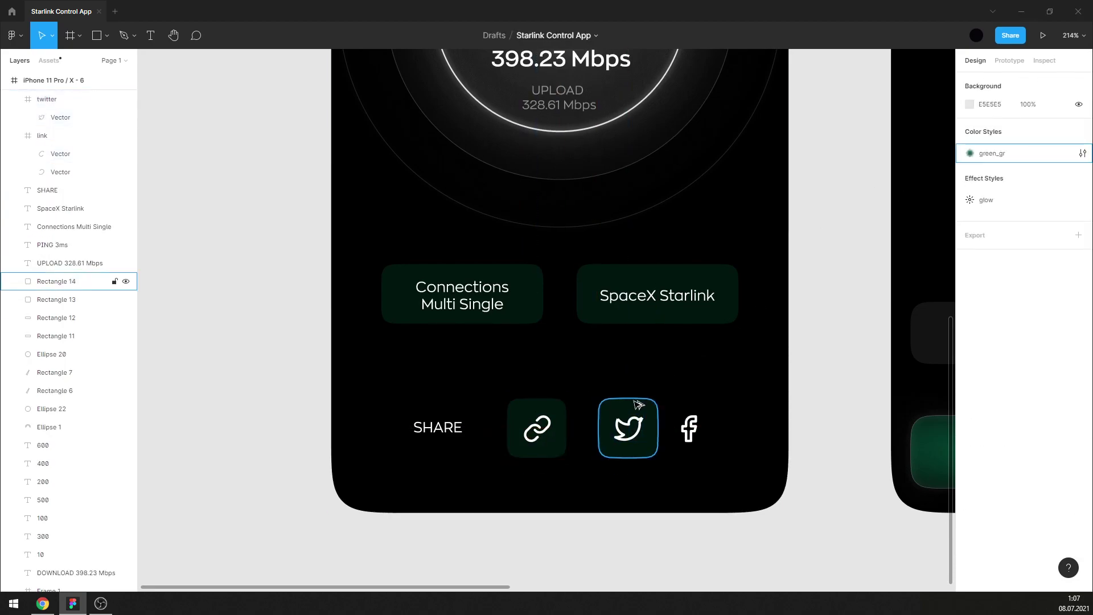
mouse_move(633, 410)
left_mouse_down()
mouse_move(705, 408)
mouse_move(683, 449)
left_mouse_up()
left_click(717, 383)
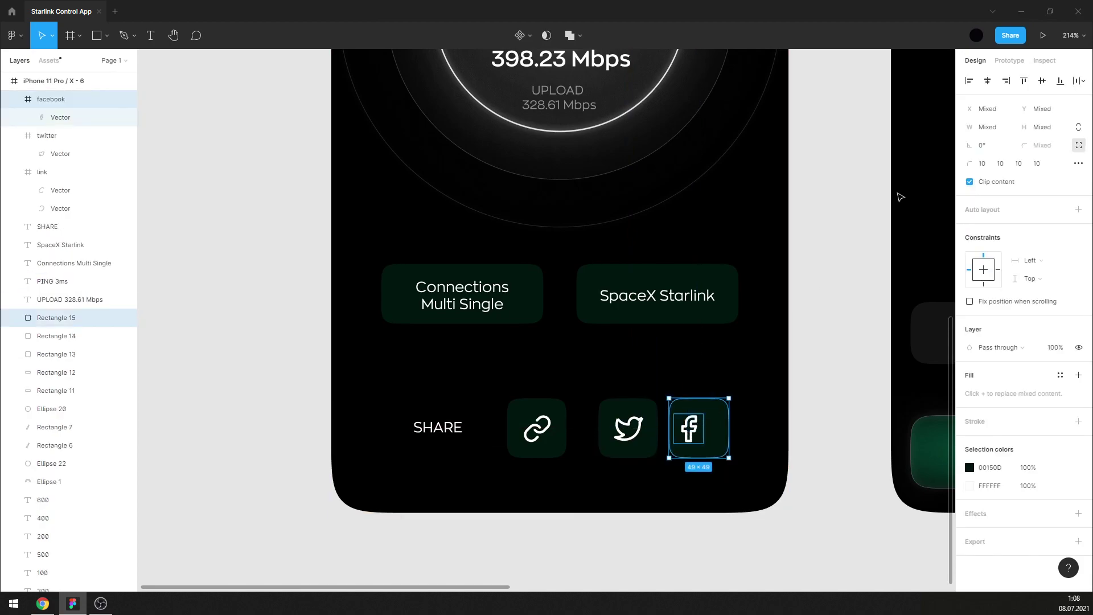
Centre the Facebook icon in its tile and even out the gaps between the three tiles.
left_click(987, 80)
mouse_move(757, 371)
left_mouse_down()
mouse_move(706, 402)
mouse_move(738, 428)
left_mouse_up()
left_click_drag(612, 381, 632, 416)
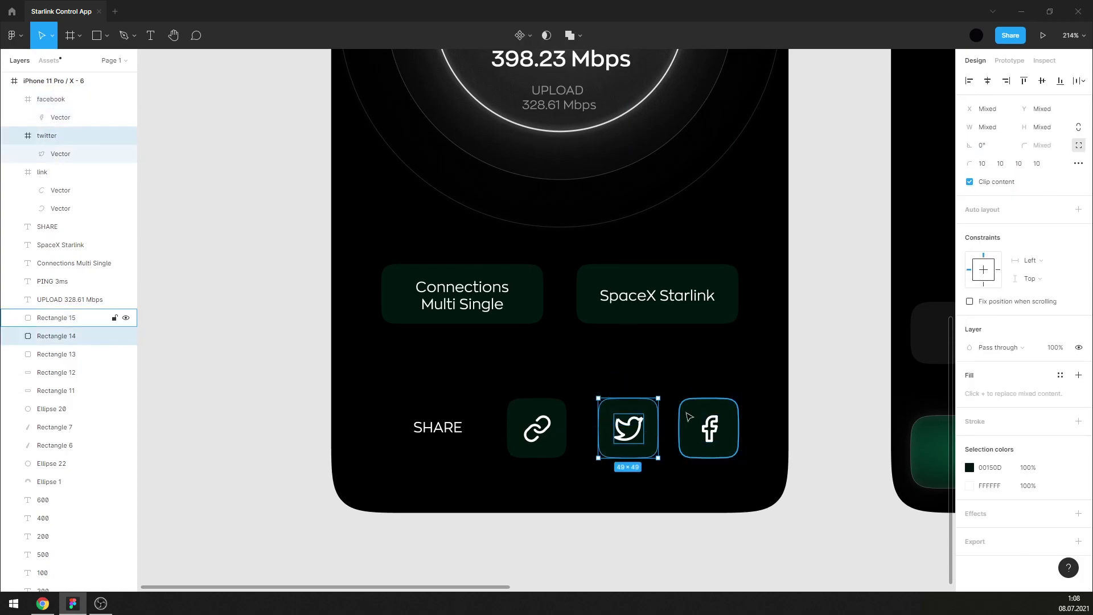
key("Right")
key("Right")
key("Right")
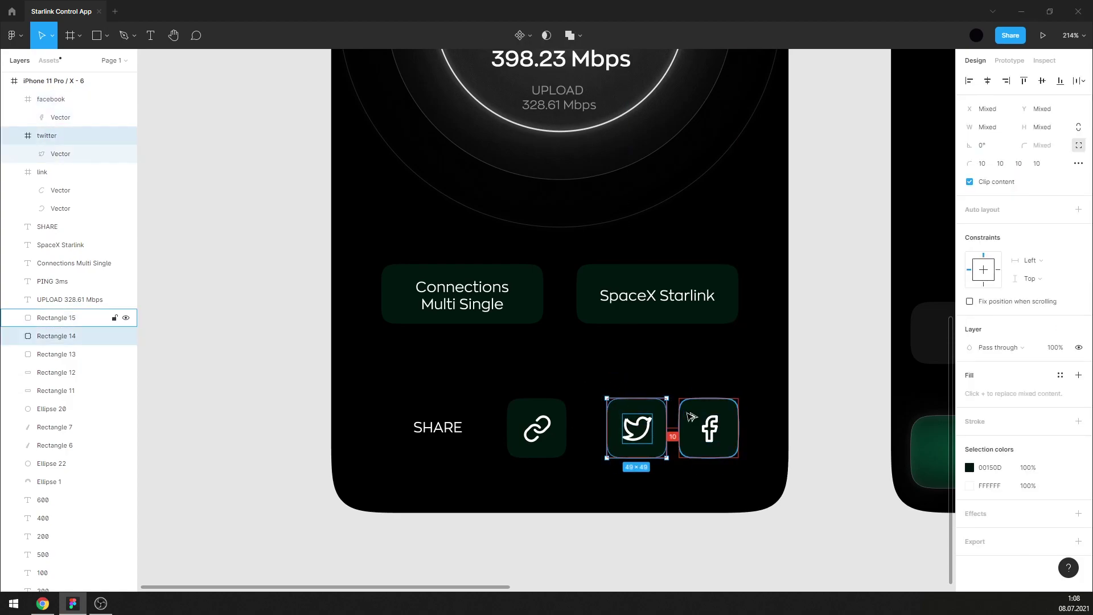
left_click_drag(515, 387, 532, 415)
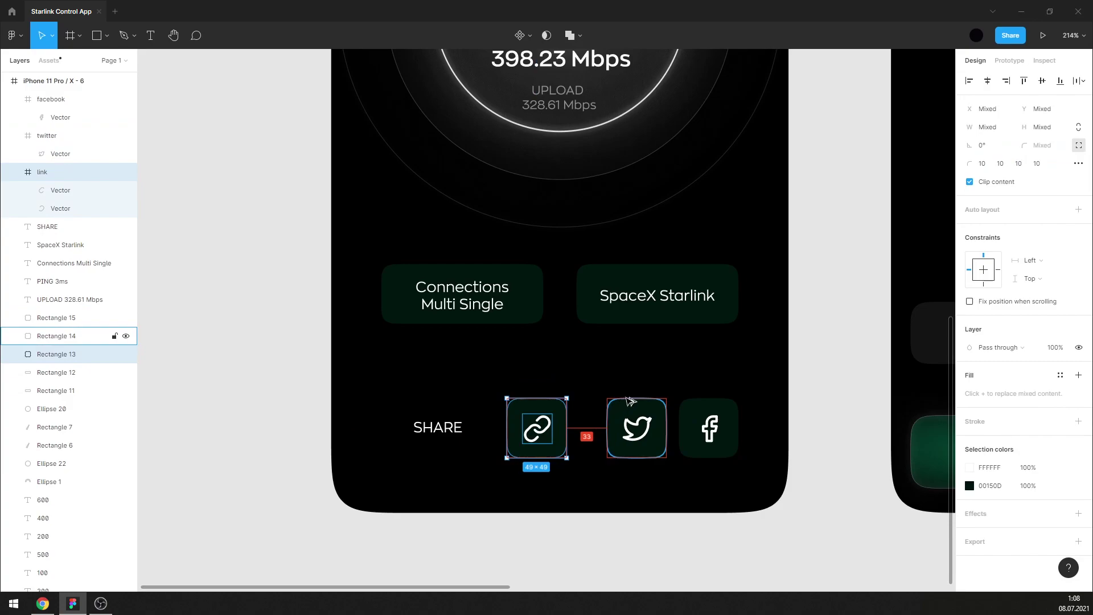
key("Right")
key("Right")
key("shift+Right")
key("shift+Right")
key("Escape")
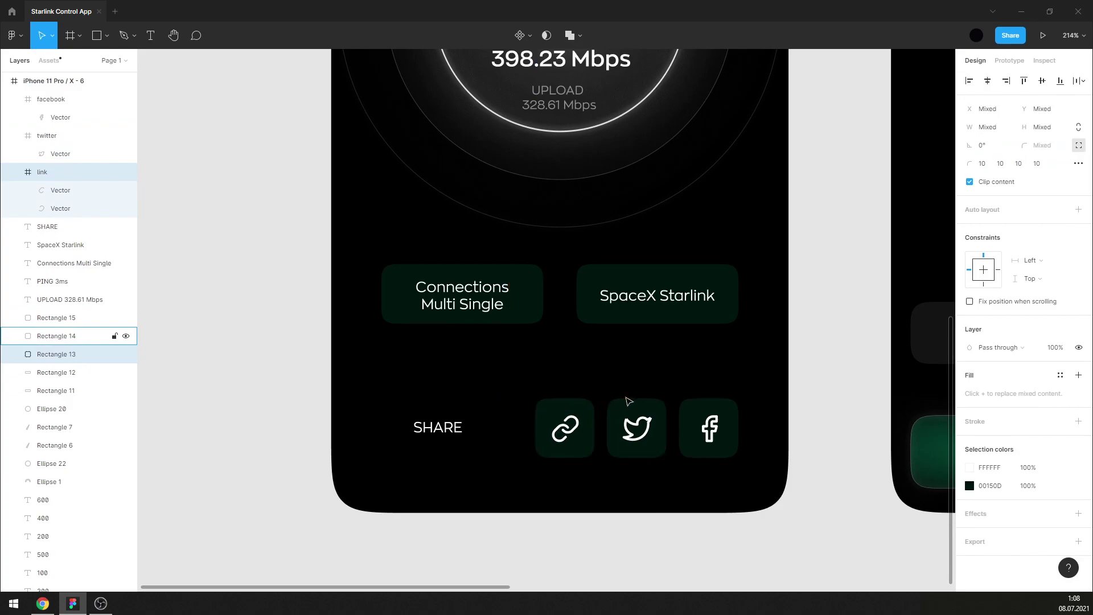
left_click(523, 376)
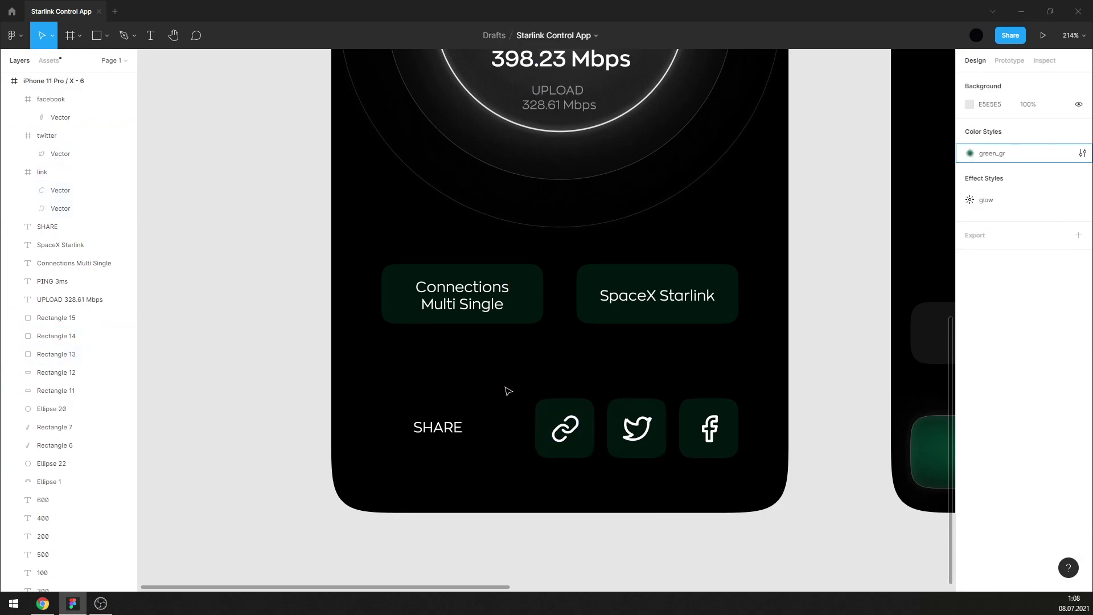
Centre the SHARE label and icon tiles as one row on the Speedtest screen.
left_click_drag(530, 392, 707, 484)
key("shift+Left")
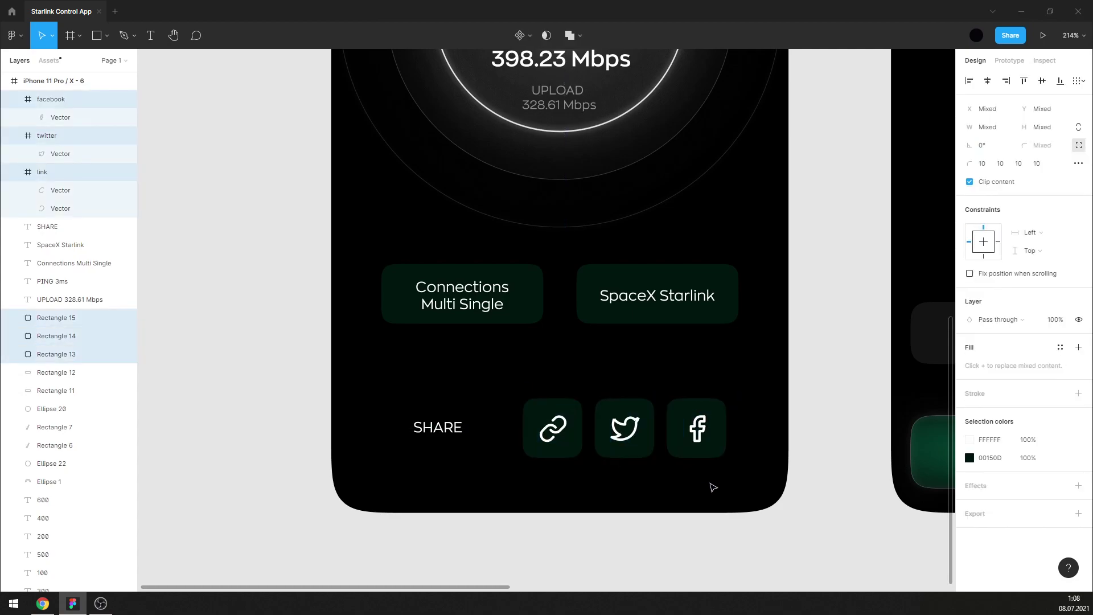
key("shift+Left")
left_click(459, 421)
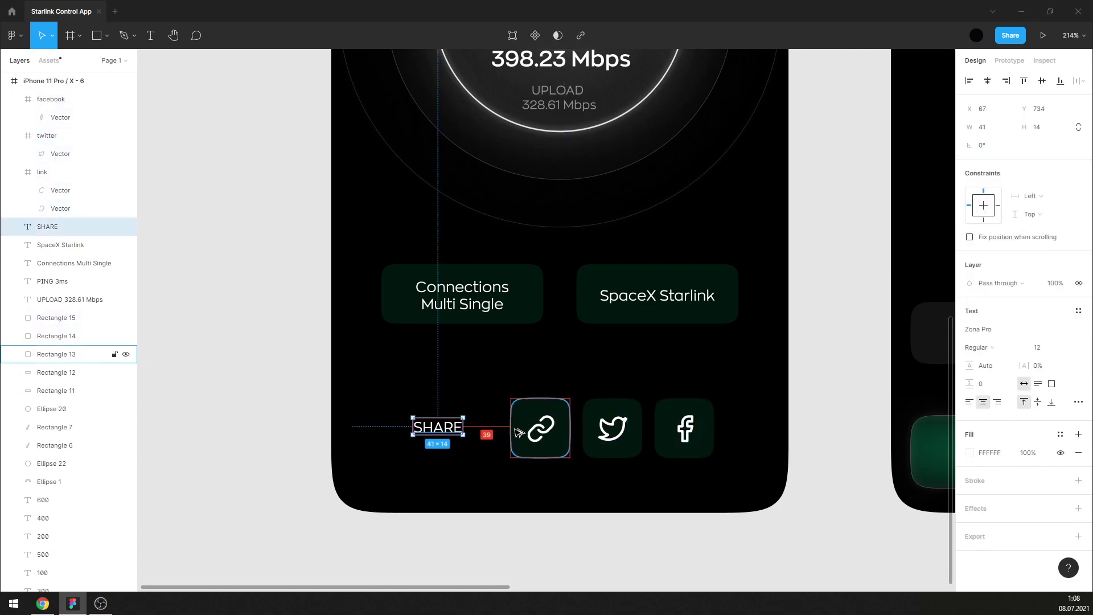
key("shift+Right")
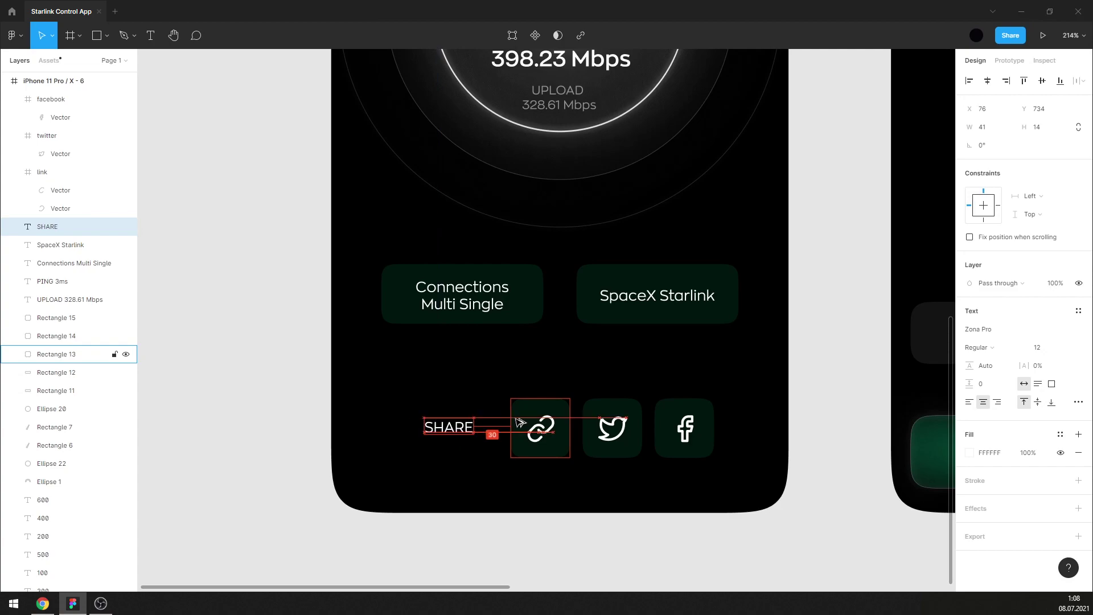
left_click_drag(445, 380, 720, 490)
key("alt")
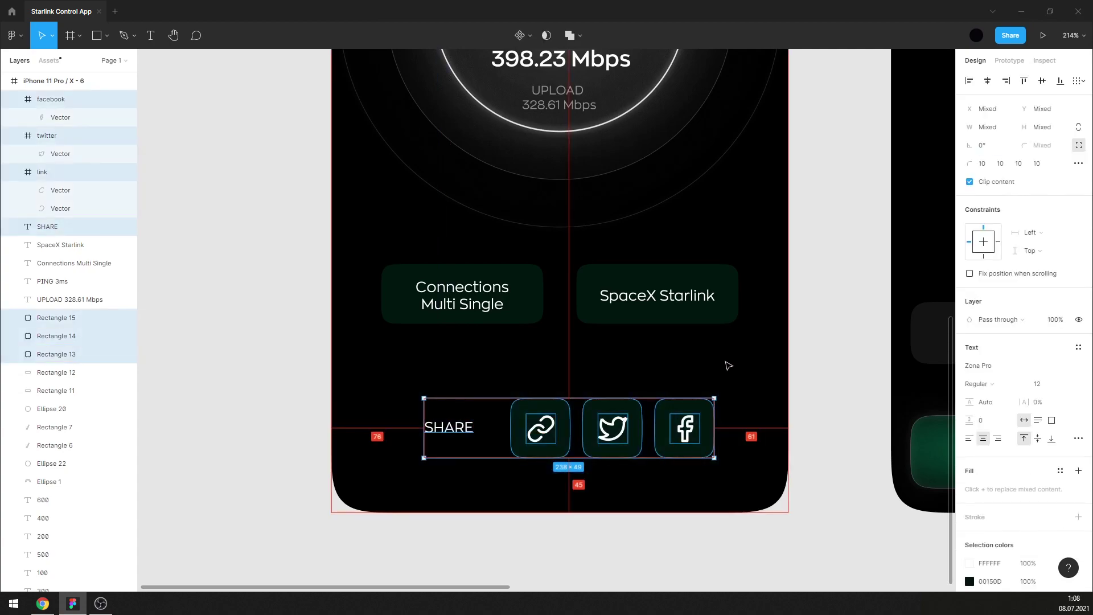
key("Left")
key("Left")
key("Left")
key("Left")
key("Left")
key("Left")
key("Left")
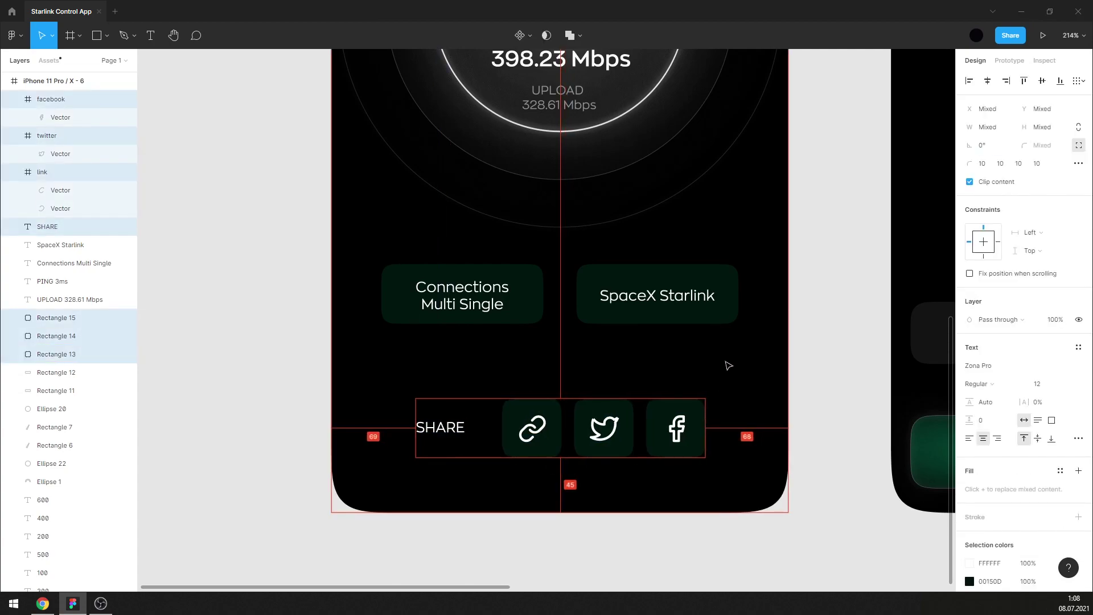
left_click(378, 471)
Lift the SHARE label up above the icon tiles.
scroll(442, 406, "down", 3)
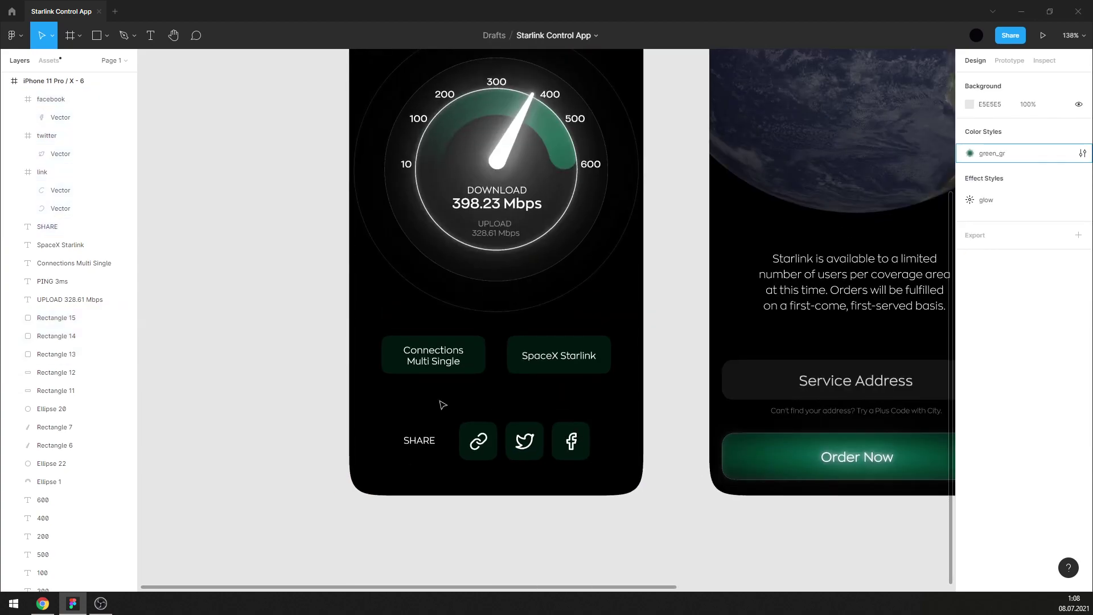
scroll(551, 492, "down", 2)
scroll(551, 492, "down", 2)
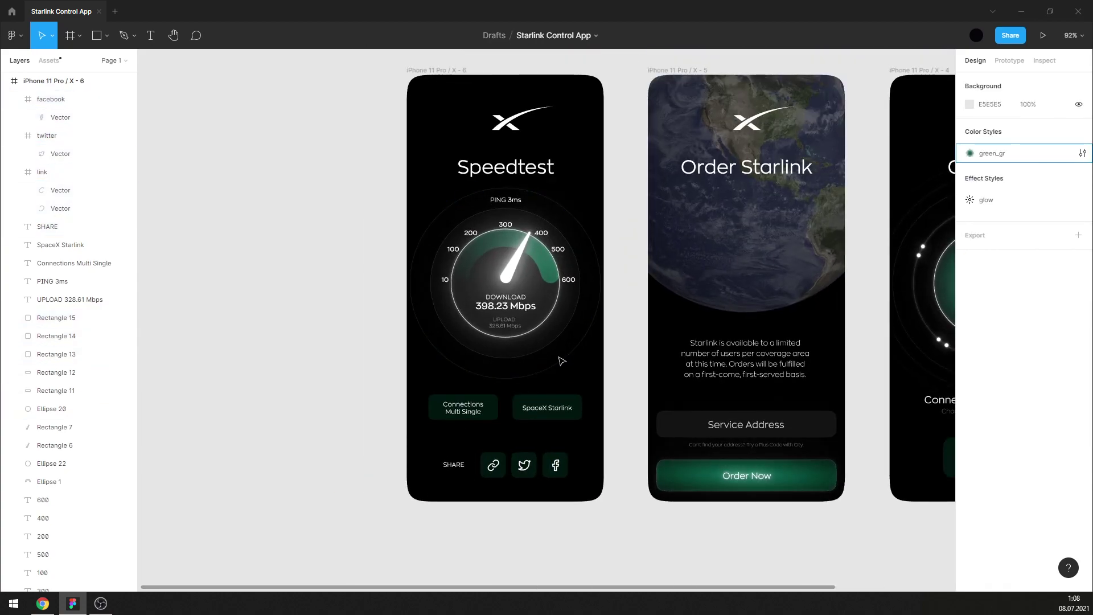
scroll(495, 463, "up", 3)
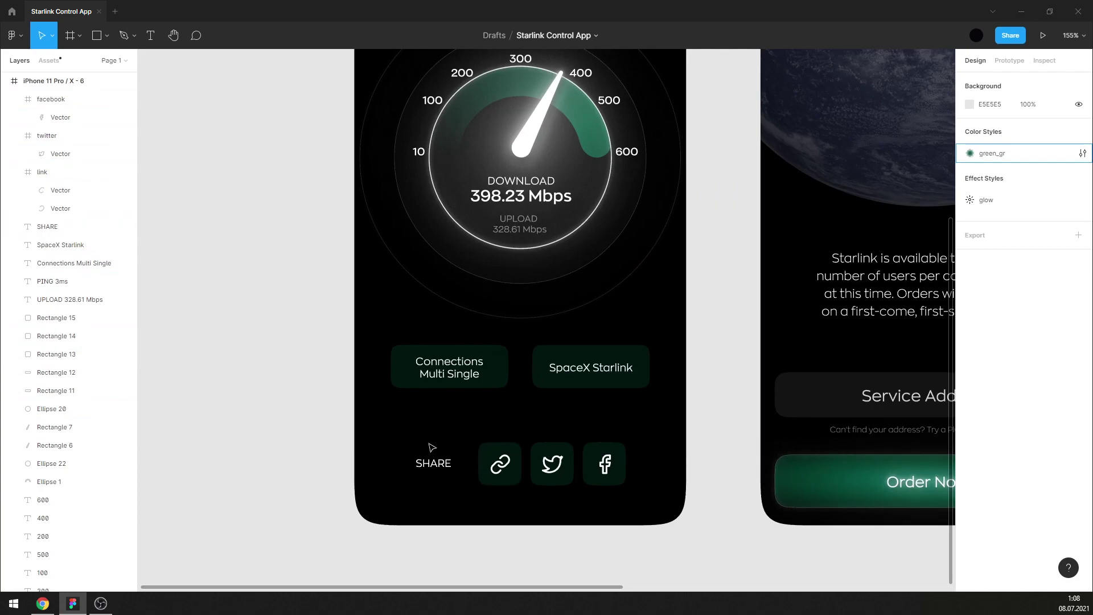
left_click_drag(432, 462, 433, 420)
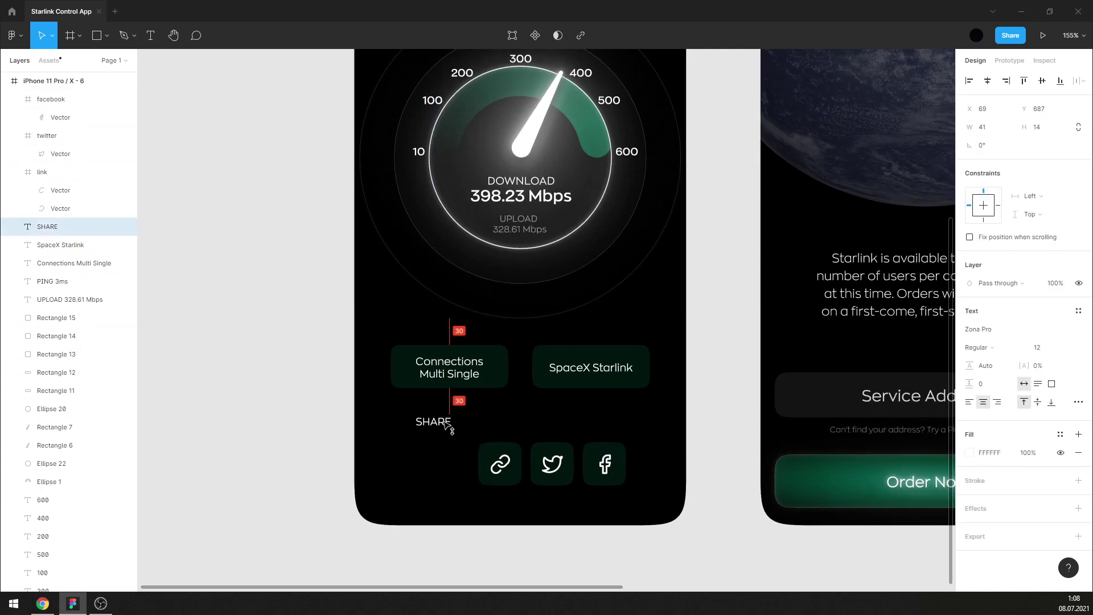
Insert the more-horizontal three-dots icon from the Feather Icons plugin.
left_click(317, 453)
right_click(317, 454)
mouse_move(367, 484)
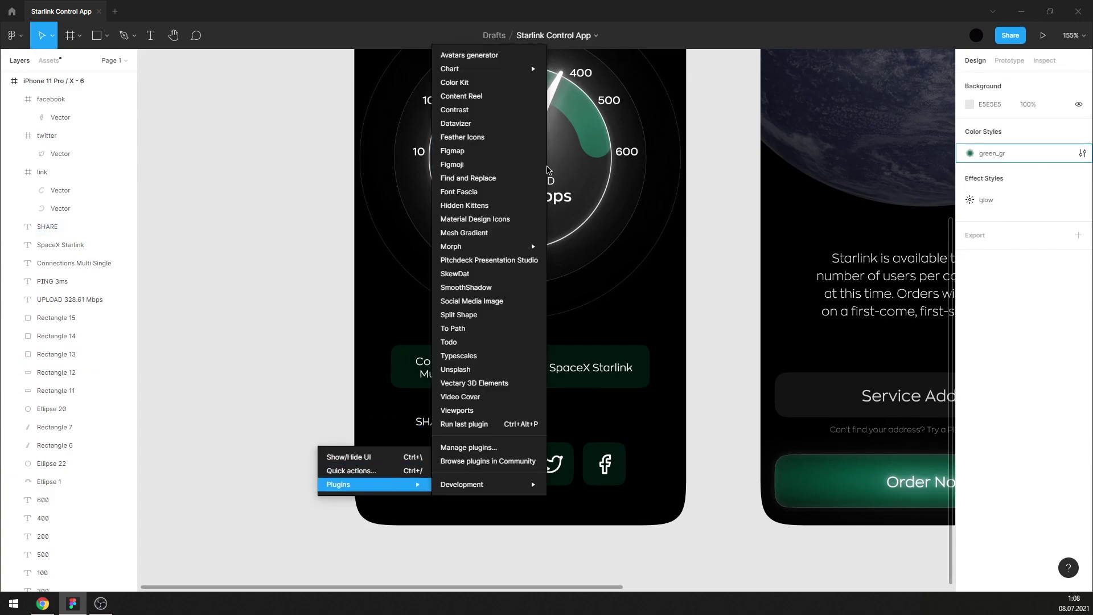
left_click(540, 146)
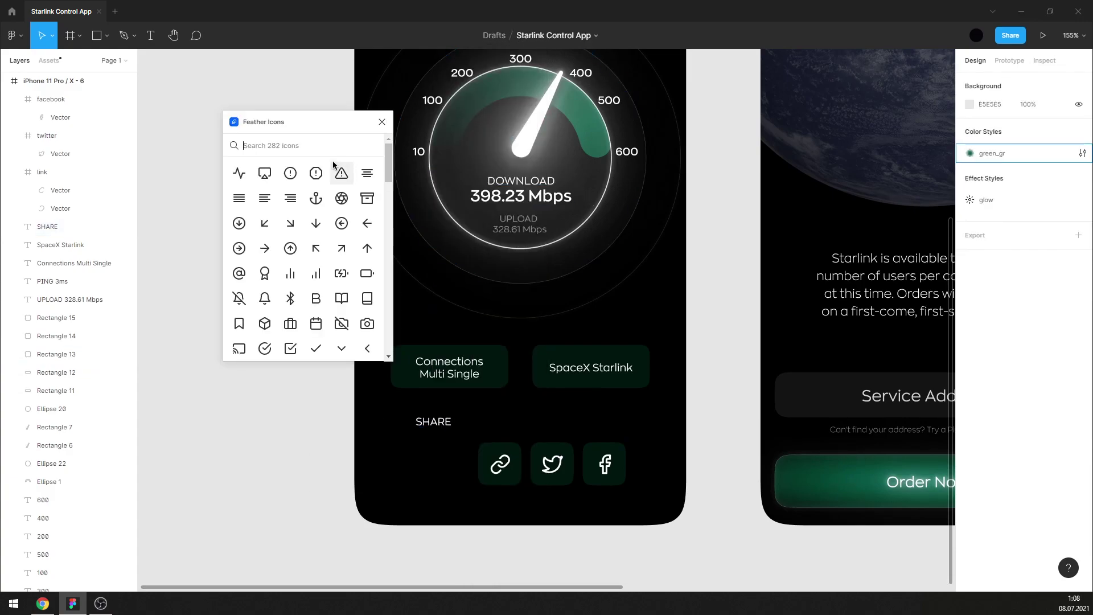
type("po")
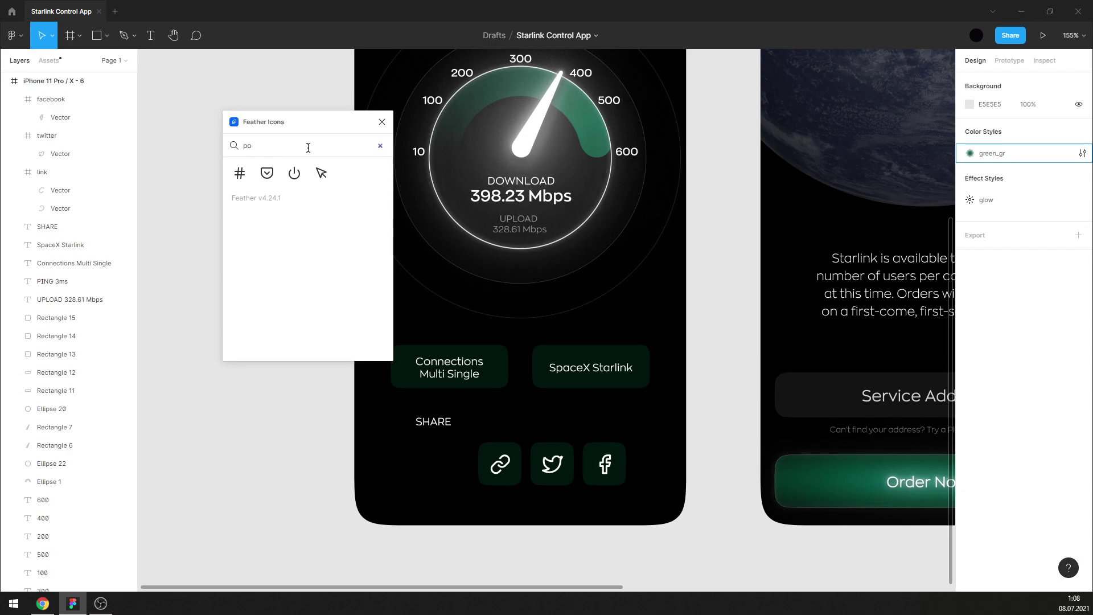
key("BackSpace")
key("BackSpace")
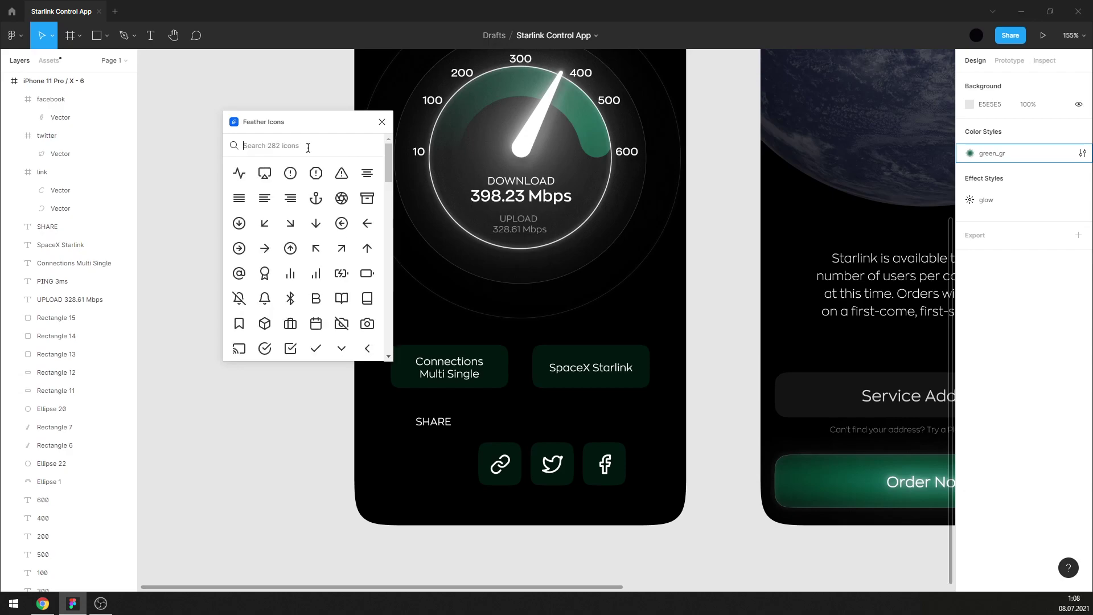
type("m")
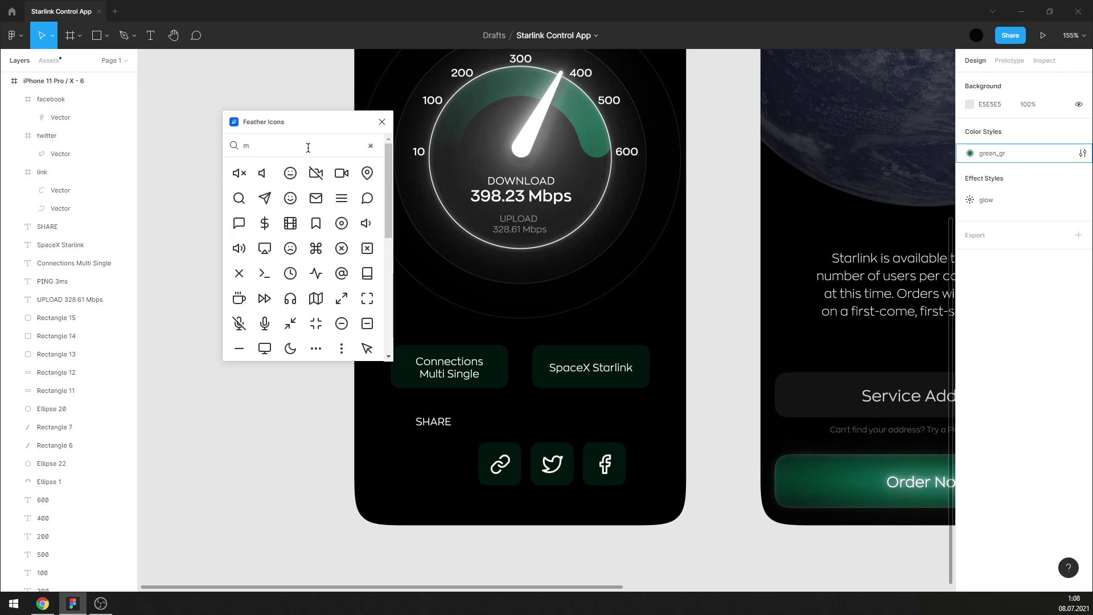
scroll(330, 293, "down", 1)
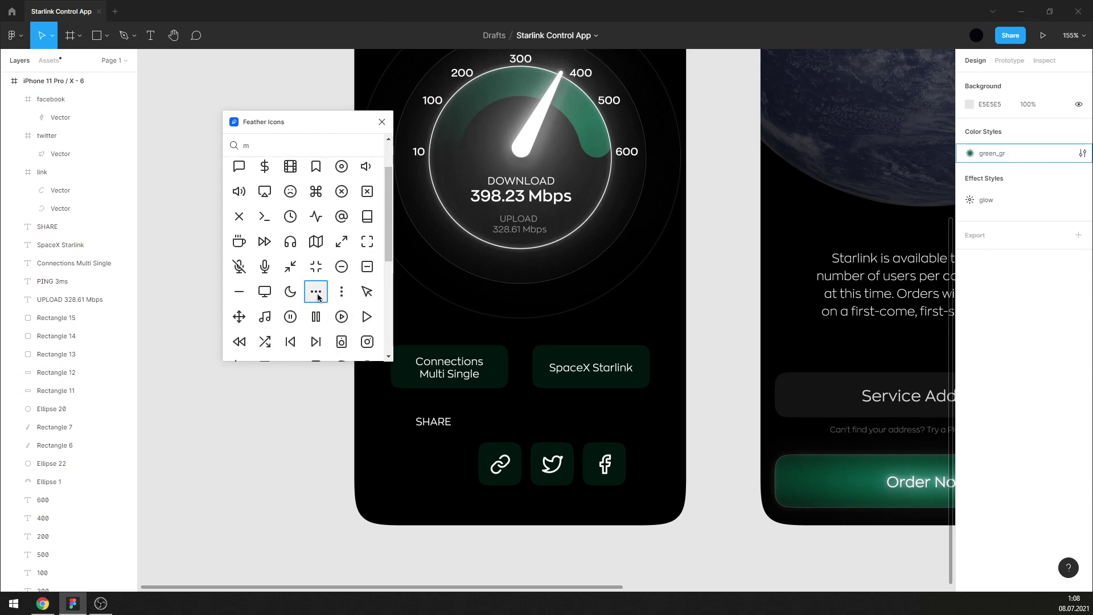
left_click(318, 297)
left_click(382, 122)
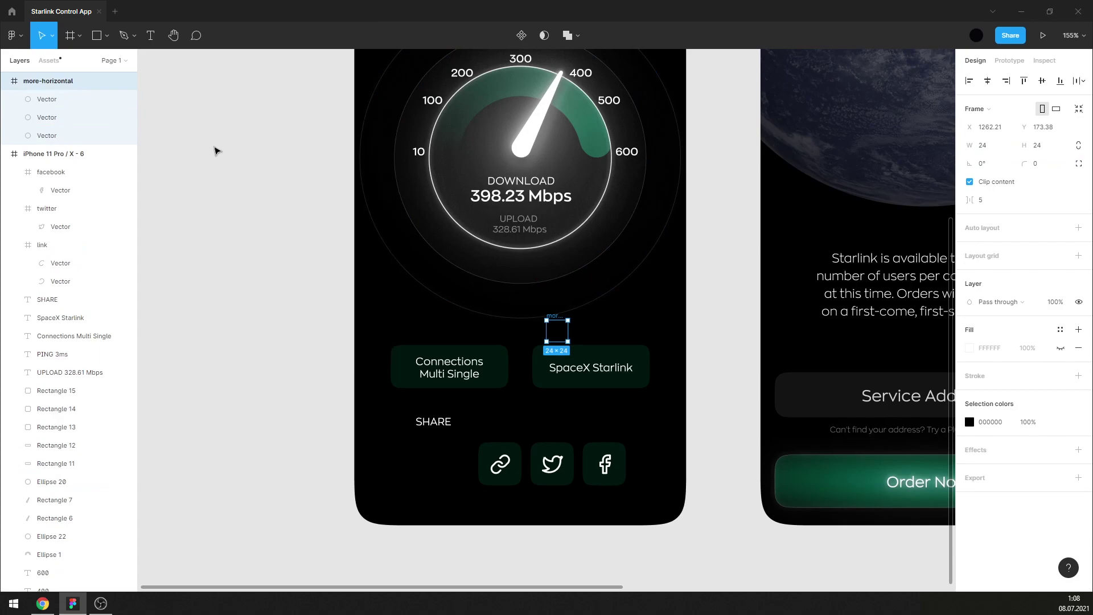
Set the three-dots icon's stroke colour to FFFFFF.
left_click(85, 99)
left_click(91, 135, "shift")
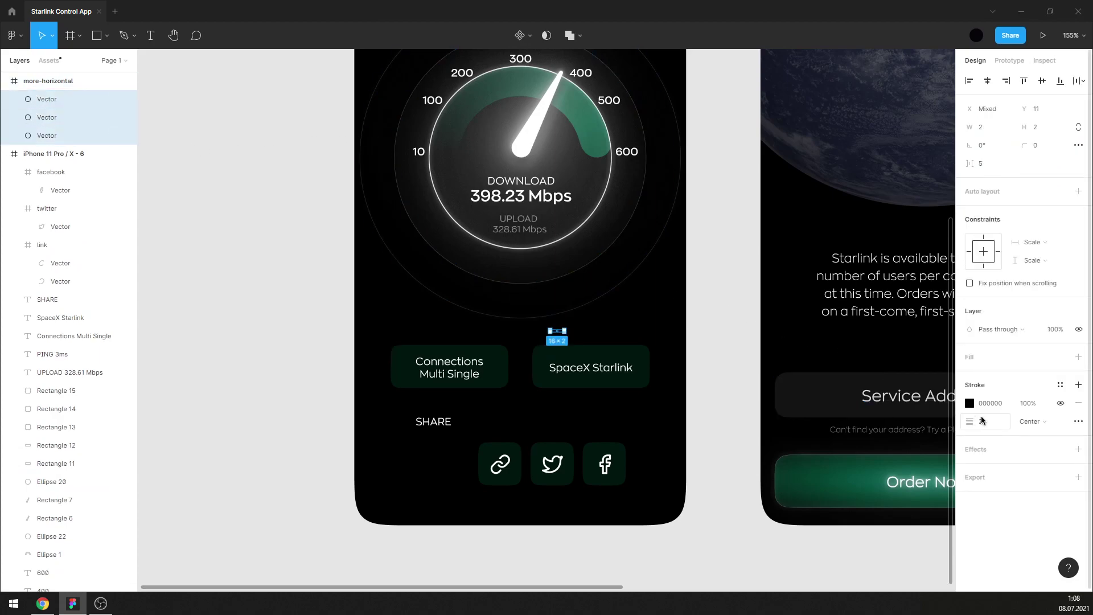
left_click(970, 403)
type("FFFFFF")
key("Return")
left_click(944, 296)
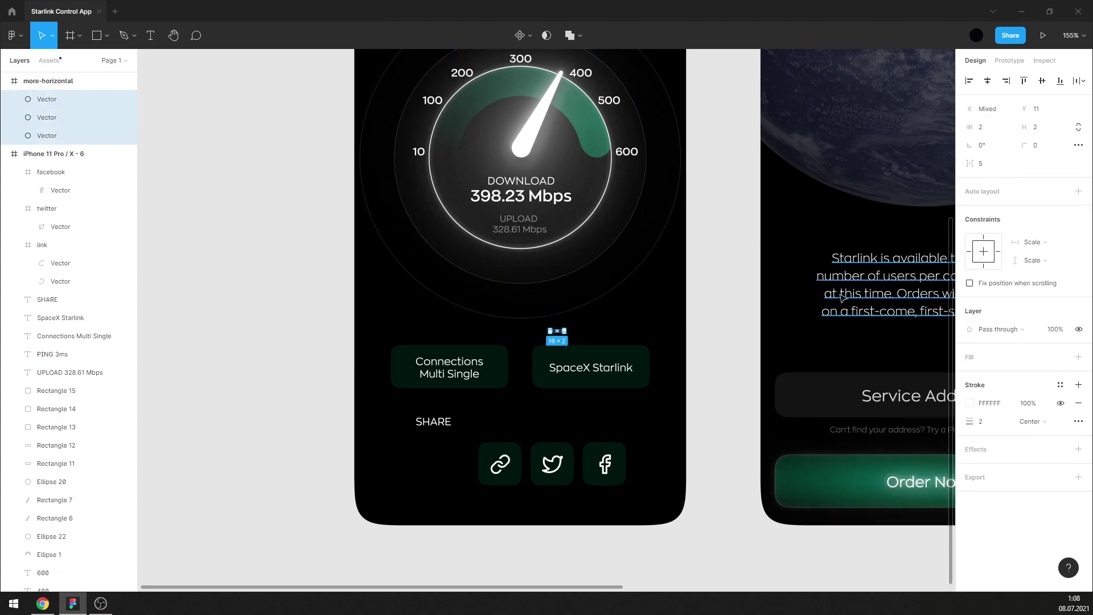
left_click(695, 310)
Duplicate the link tile to its left and place the three-dots icon on it.
scroll(495, 464, "up", 2, "ctrl")
left_click_drag(484, 446, 423, 447)
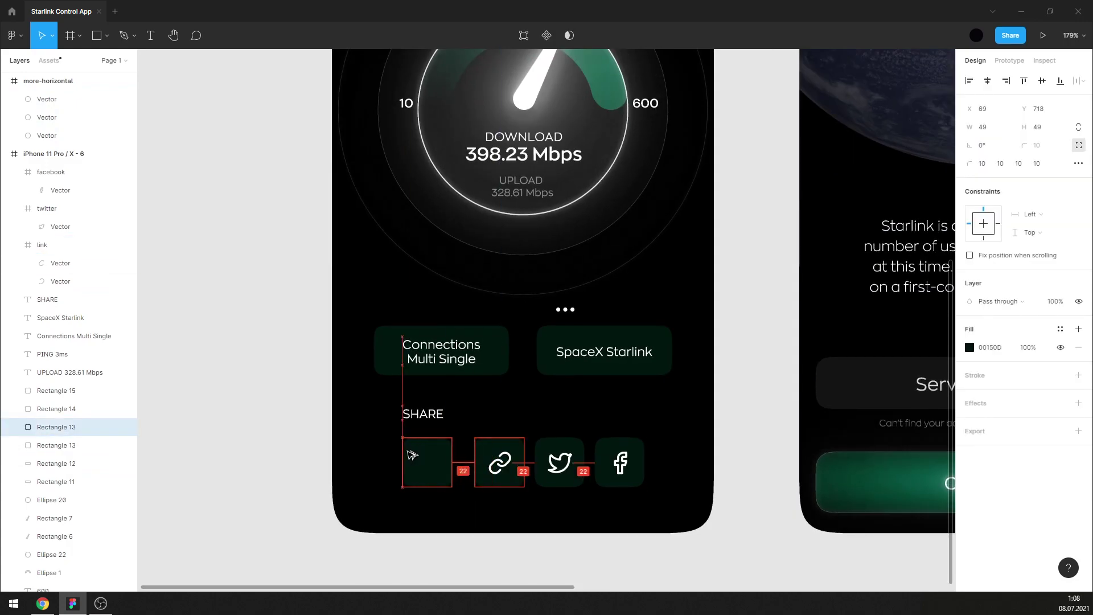
left_click(566, 309)
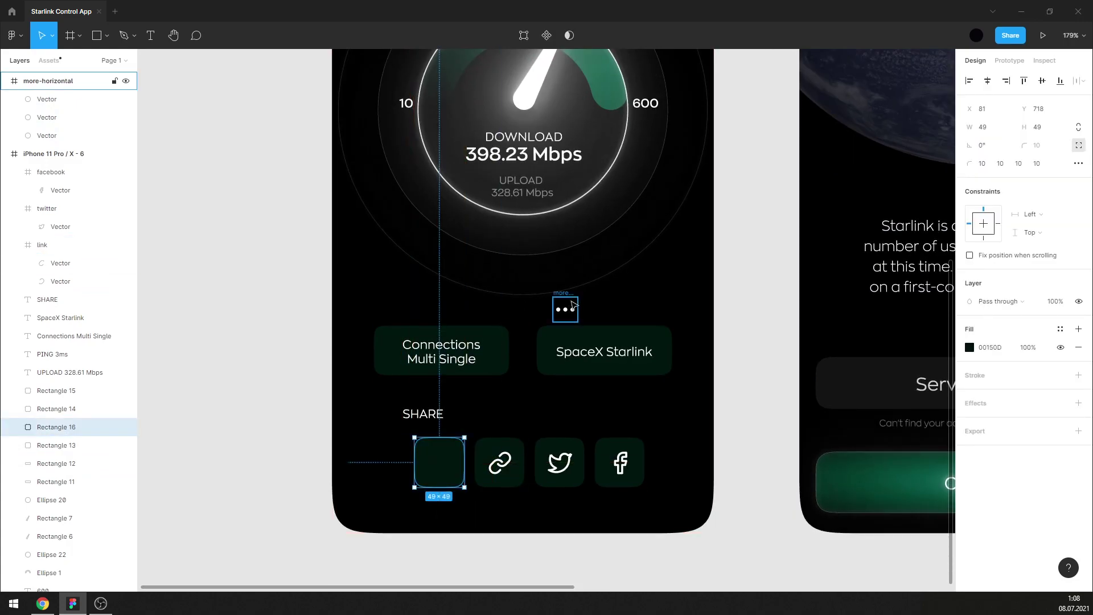
left_click_drag(569, 301, 454, 442)
left_click(583, 306)
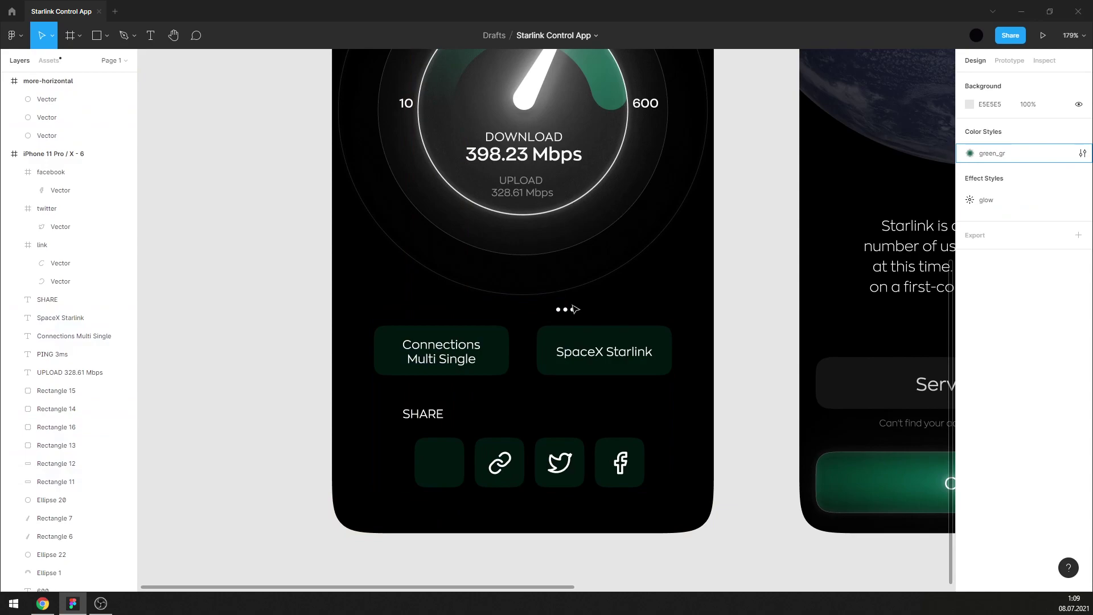
left_click(574, 309)
left_click(68, 81)
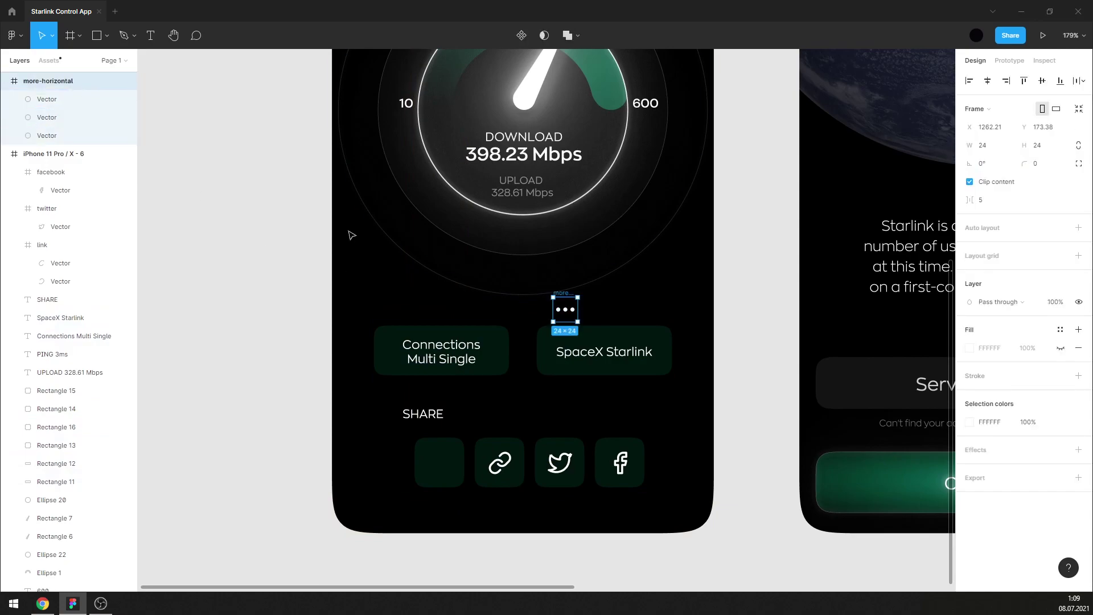
left_click_drag(561, 297, 436, 455)
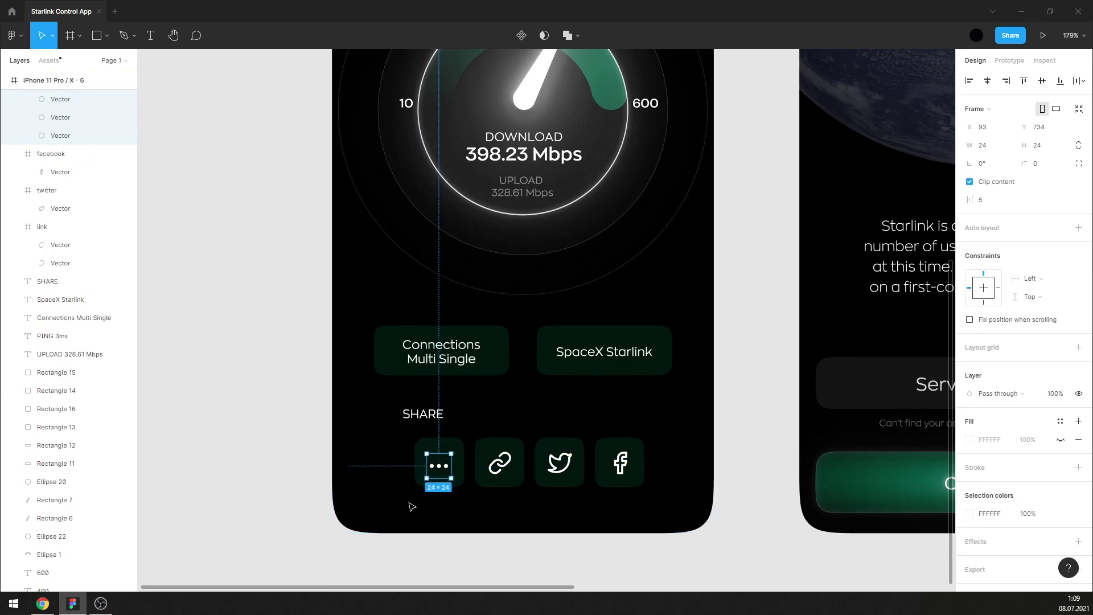
left_click_drag(409, 504, 473, 430)
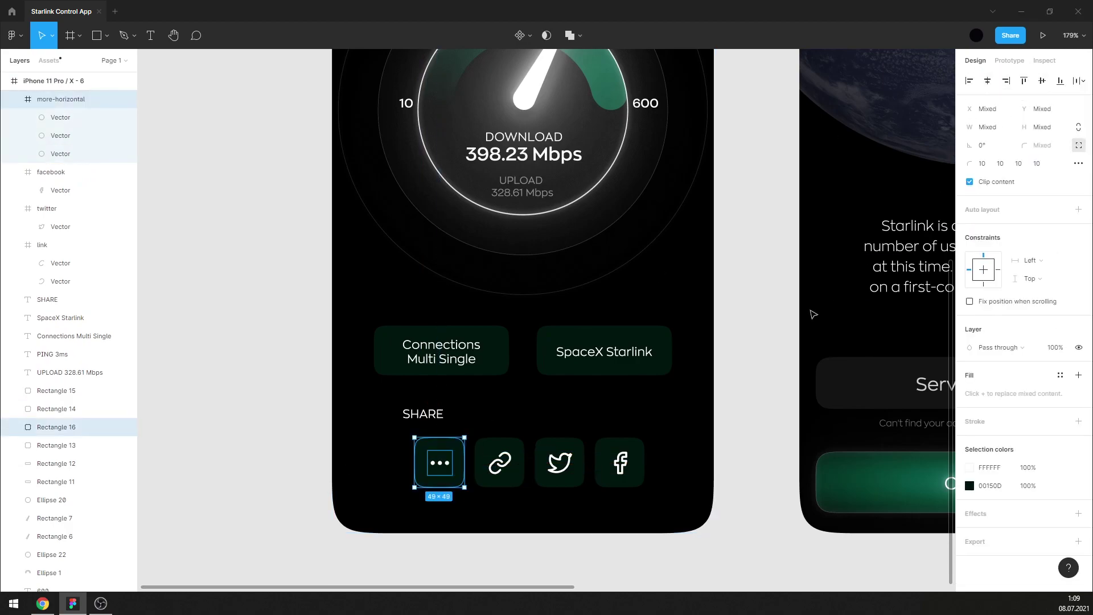
left_click(718, 403)
Group each of the four share icons with its tile and wrap them in an auto-layout row.
scroll(493, 538, "up", 2)
mouse_move(450, 513)
left_mouse_down()
mouse_move(420, 408)
mouse_move(757, 395)
left_mouse_up()
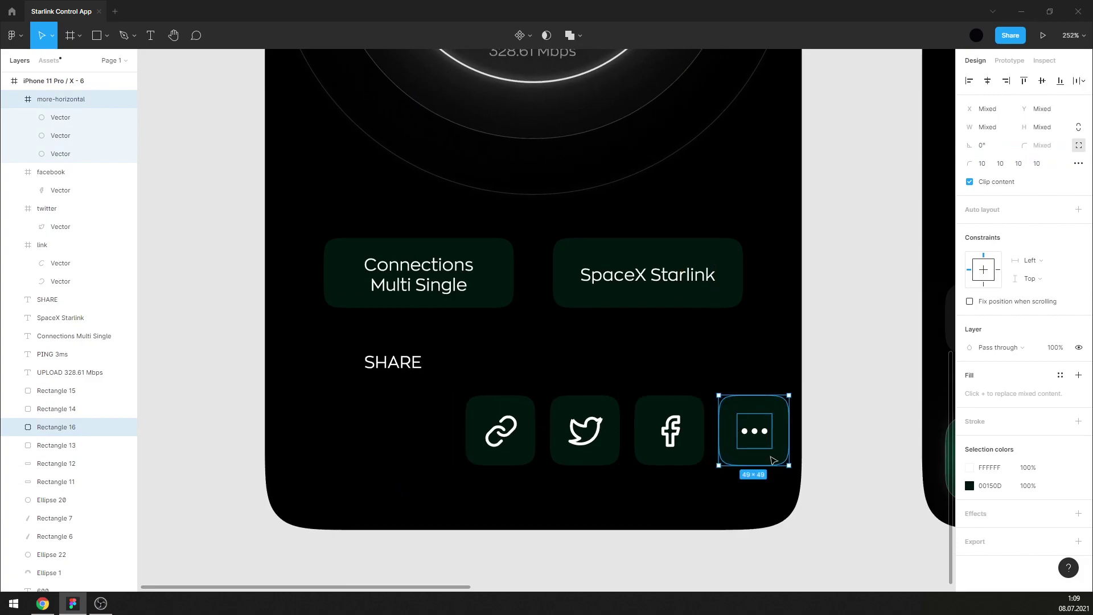
key("ctrl+g")
left_click_drag(671, 504, 697, 416)
key("ctrl+g")
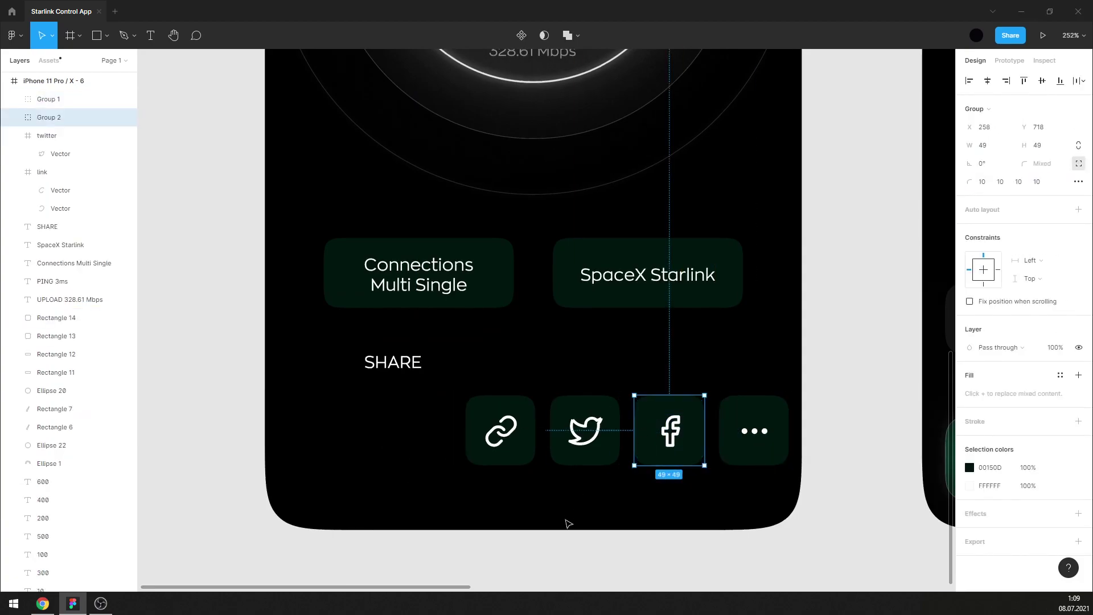
left_click_drag(566, 520, 588, 405)
key("ctrl+g")
left_click_drag(484, 512, 517, 420)
key("ctrl+g")
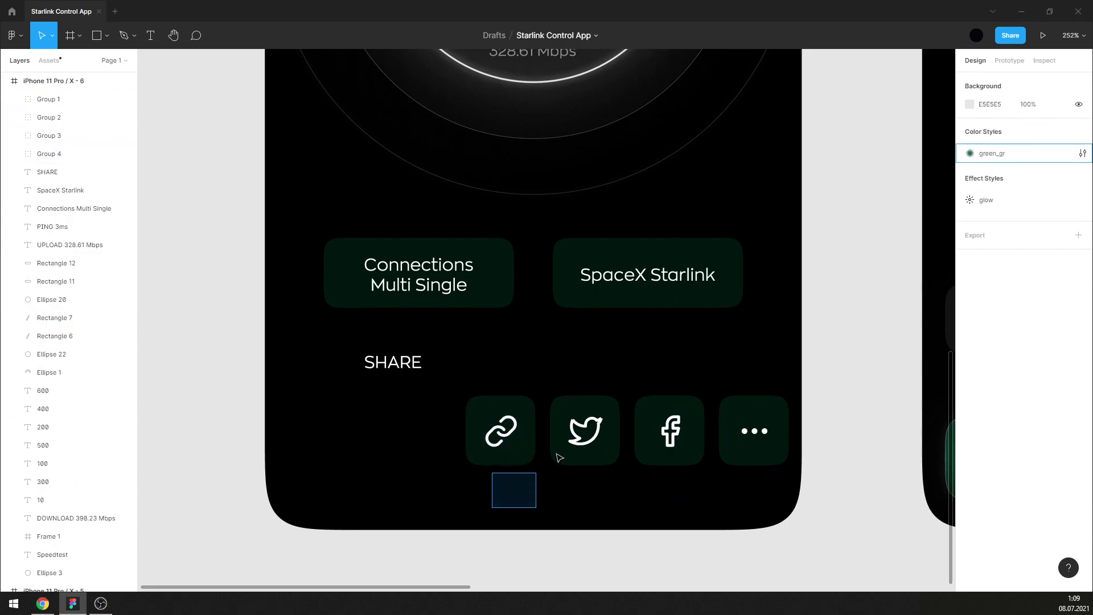
left_click_drag(491, 507, 758, 408)
key("shift+a")
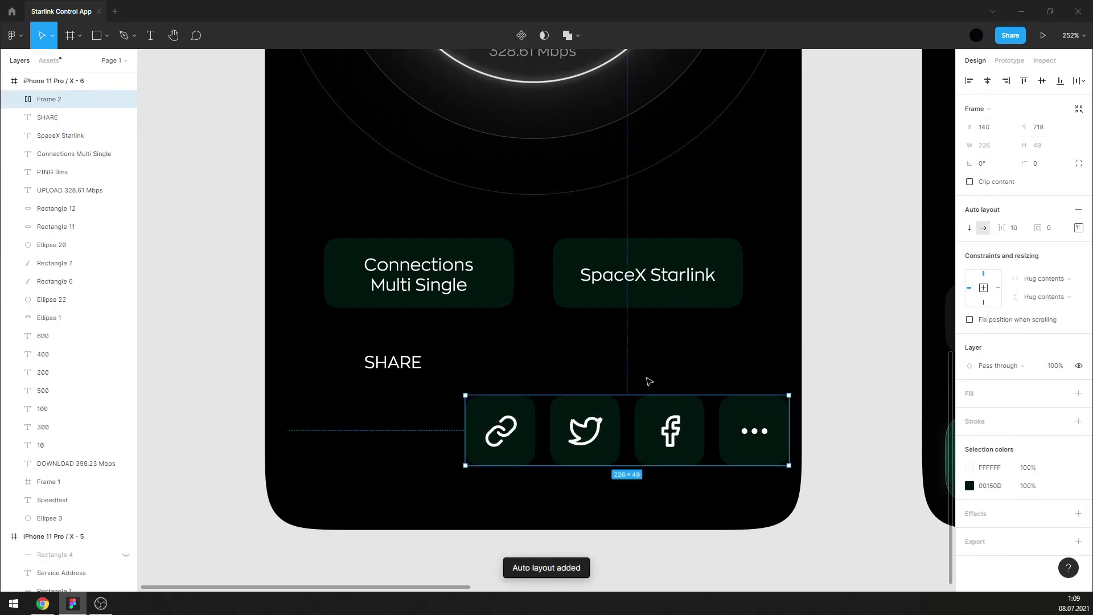
Move the share icon row left and set its spacing to 32.
key("Escape")
left_click_drag(653, 412, 513, 399)
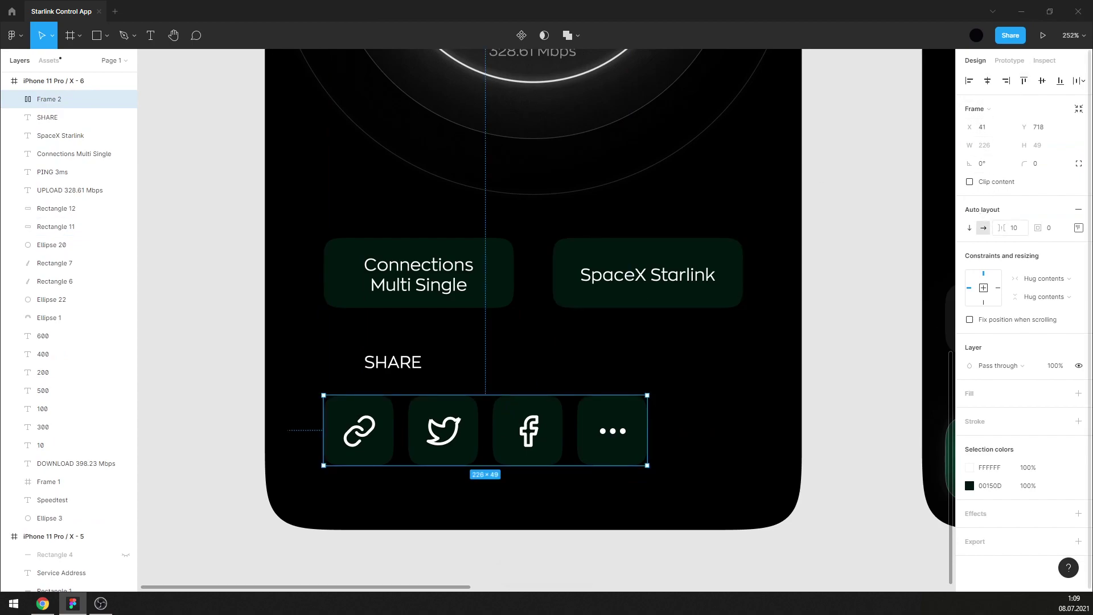
left_click_drag(1001, 227, 1034, 228)
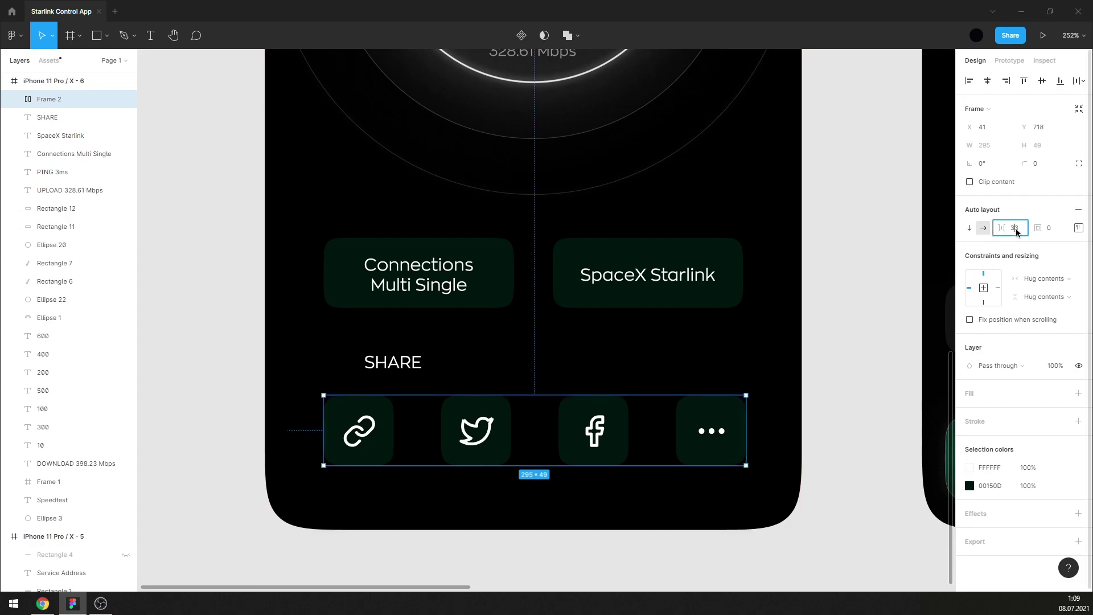
key("Return")
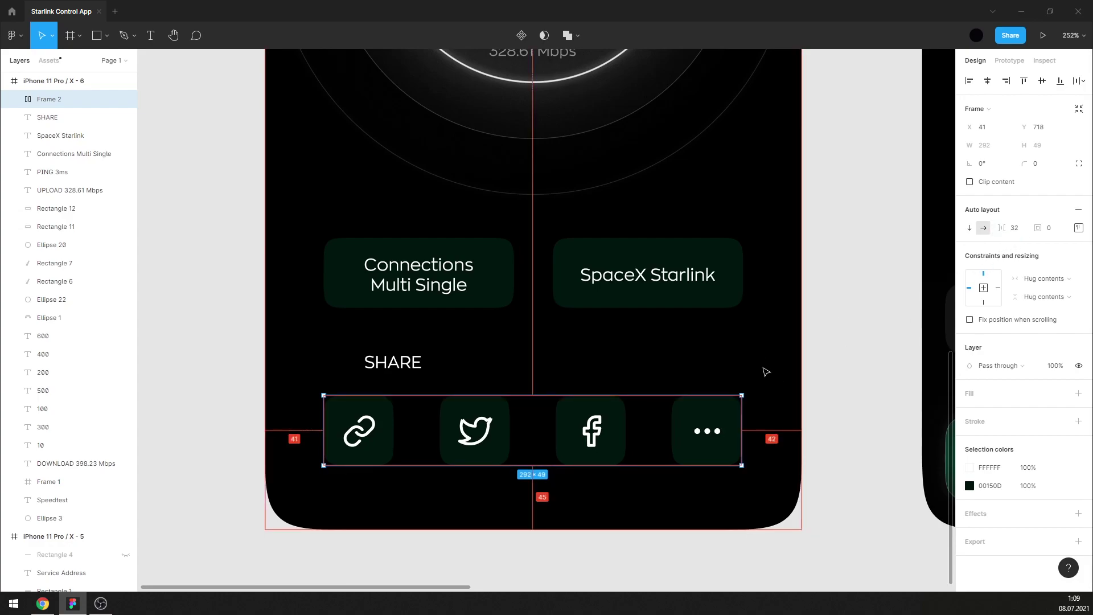
Place the SHARE label just above the icon row, centred horizontally on the screen.
left_click(593, 343)
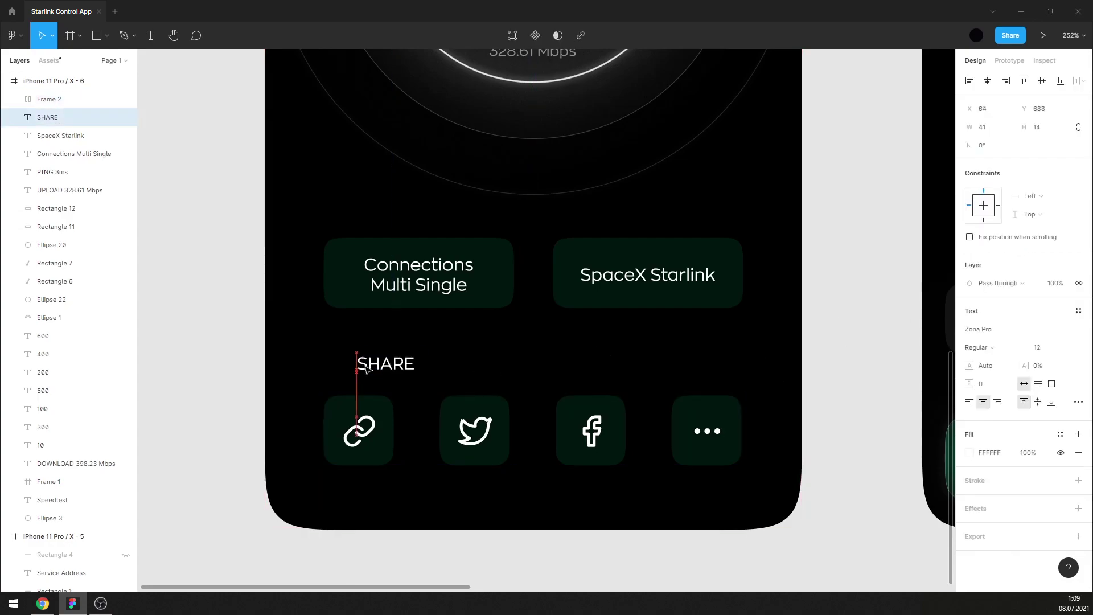
left_click_drag(378, 367, 339, 374)
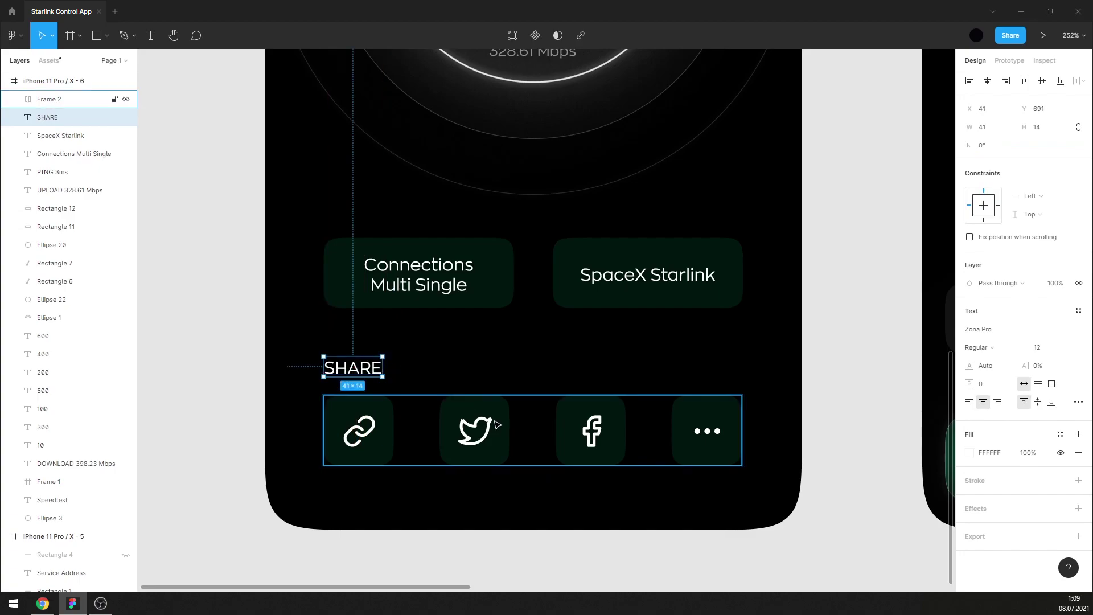
left_click_drag(489, 418, 496, 421)
left_click(435, 393)
left_click_drag(370, 365, 374, 378)
left_click(464, 349)
key("ctrl+z")
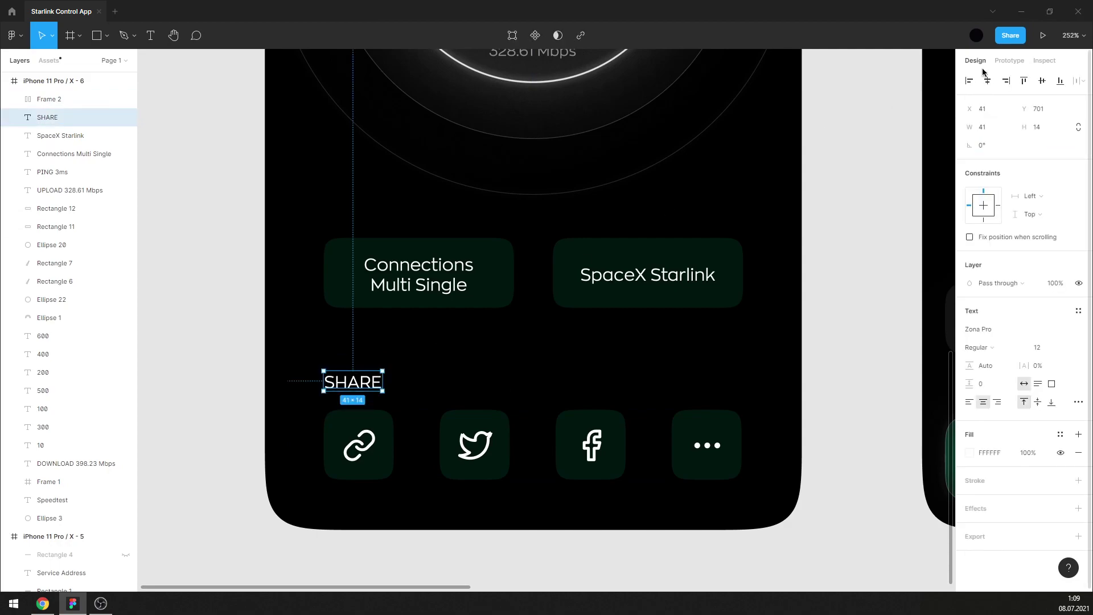
left_click(987, 81)
left_click(774, 332)
Tighten the share icon row spacing to 20.
scroll(592, 398, "down", 5, "ctrl")
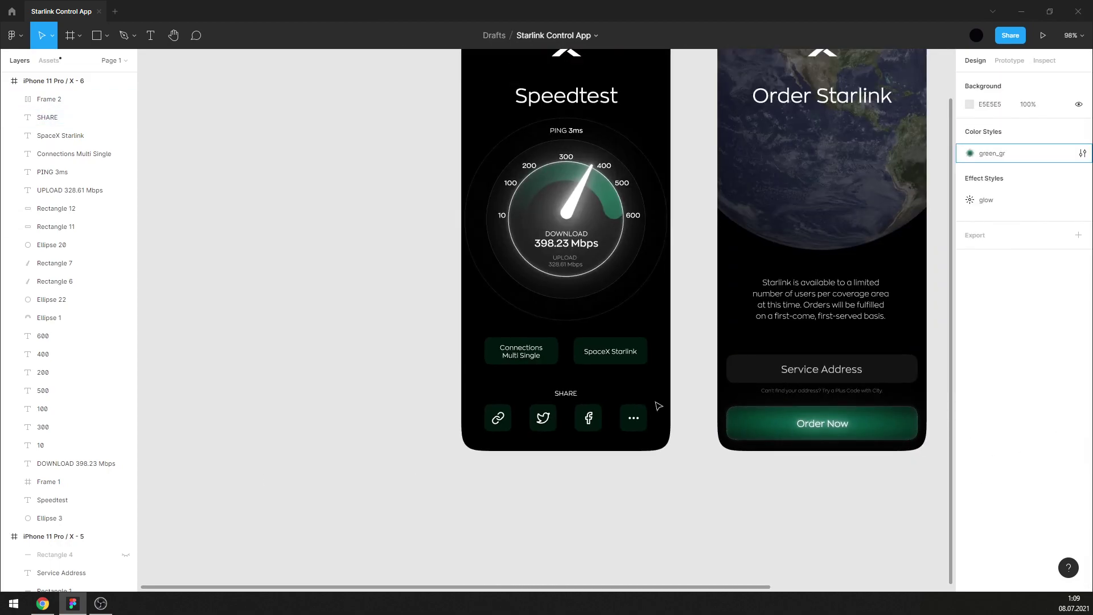
scroll(583, 425, "up", 2, "ctrl")
scroll(583, 425, "up", 2, "ctrl")
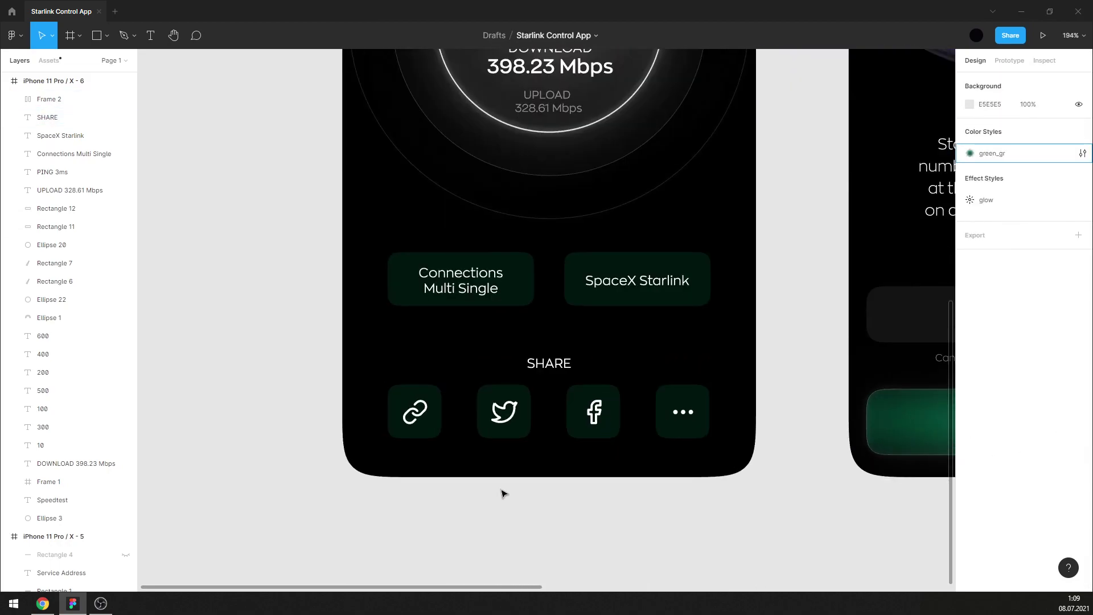
scroll(541, 483, "up", 4)
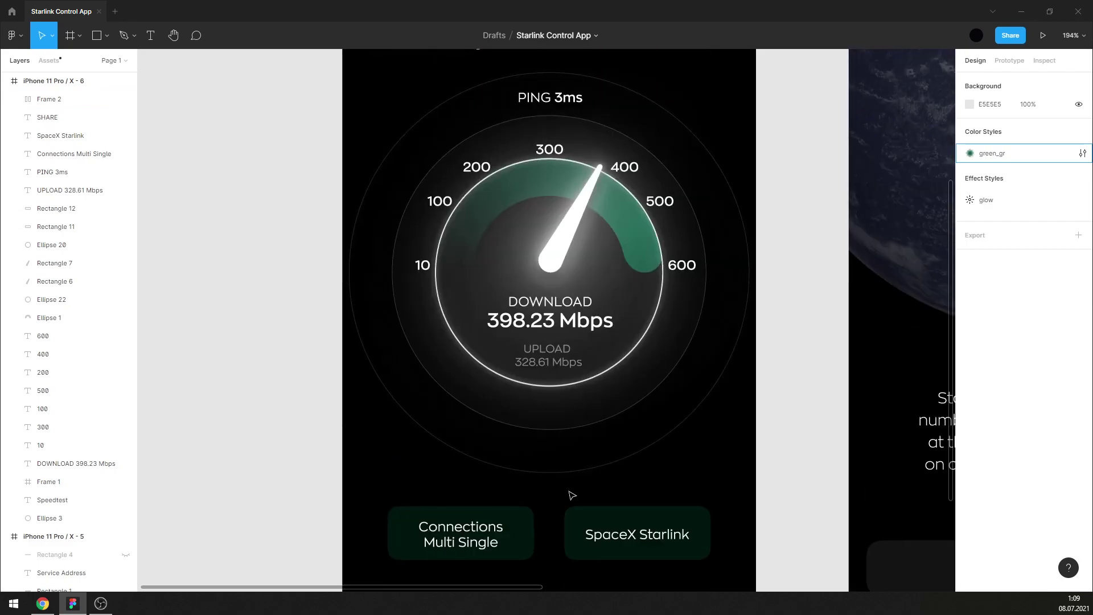
scroll(566, 489, "down", 5)
scroll(571, 494, "up", 1)
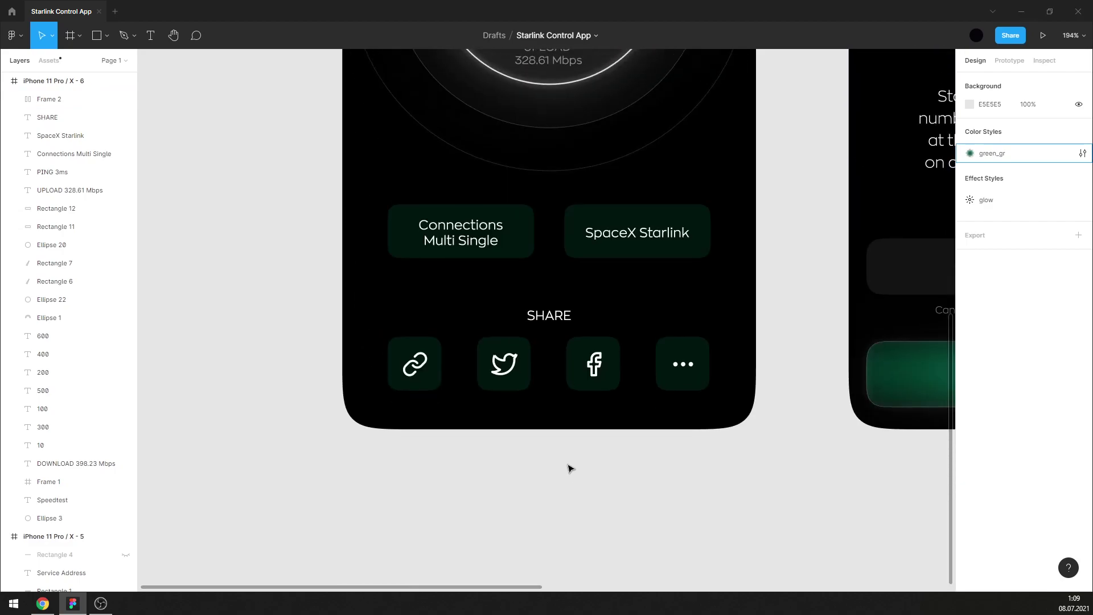
left_click(637, 380)
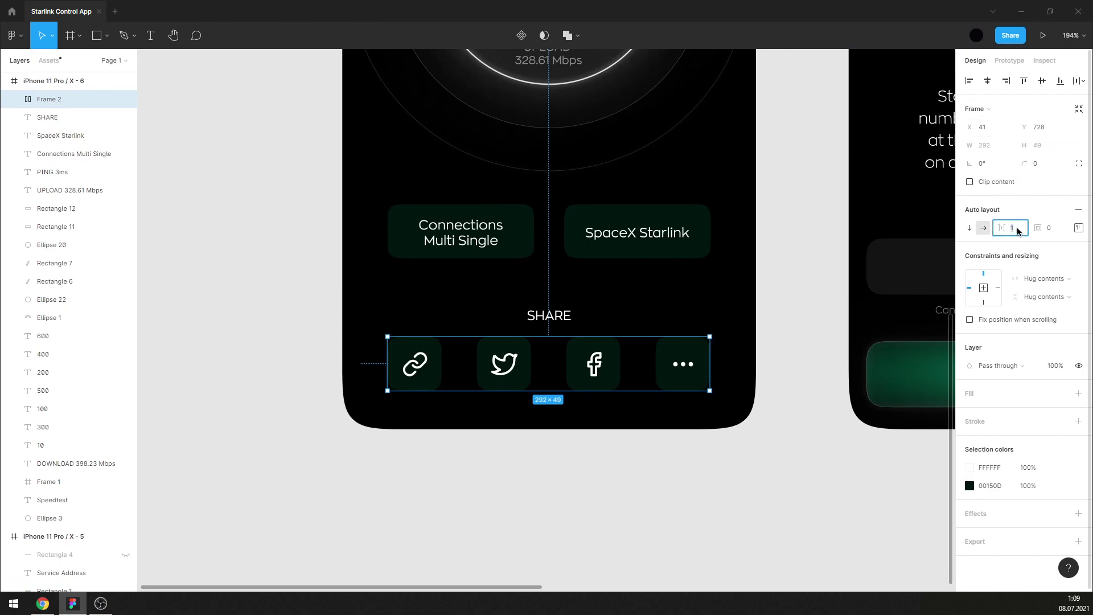
type("20")
key("Return")
left_click(987, 80)
left_click(781, 350)
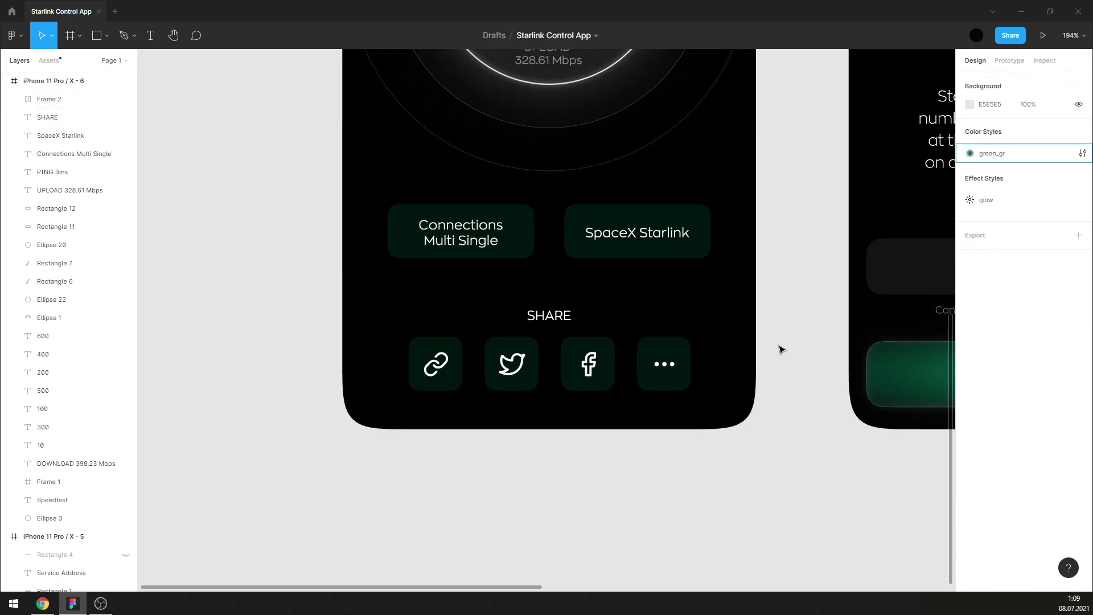
Reduce the icon row spacing to 15, then 12, and centre the row horizontally.
left_click(649, 360)
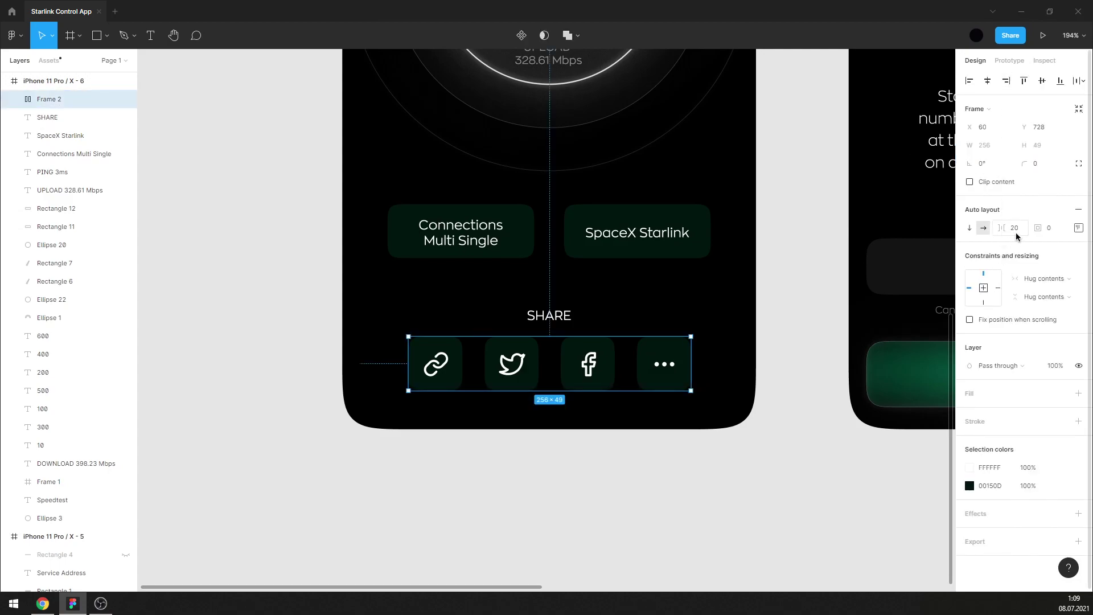
type("15")
key("Return")
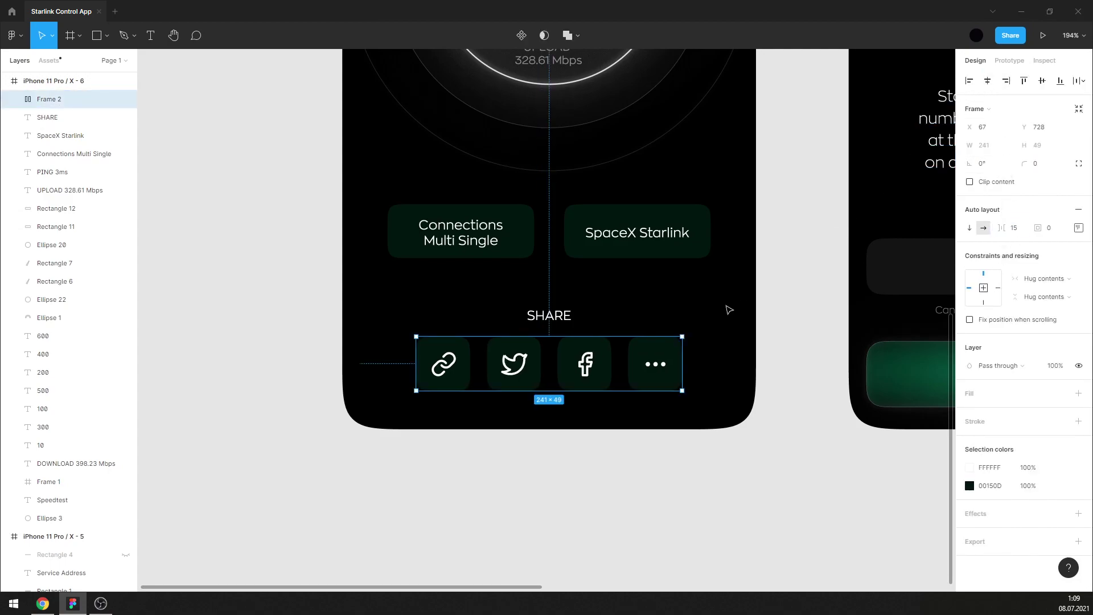
left_click(709, 303)
left_click(649, 353)
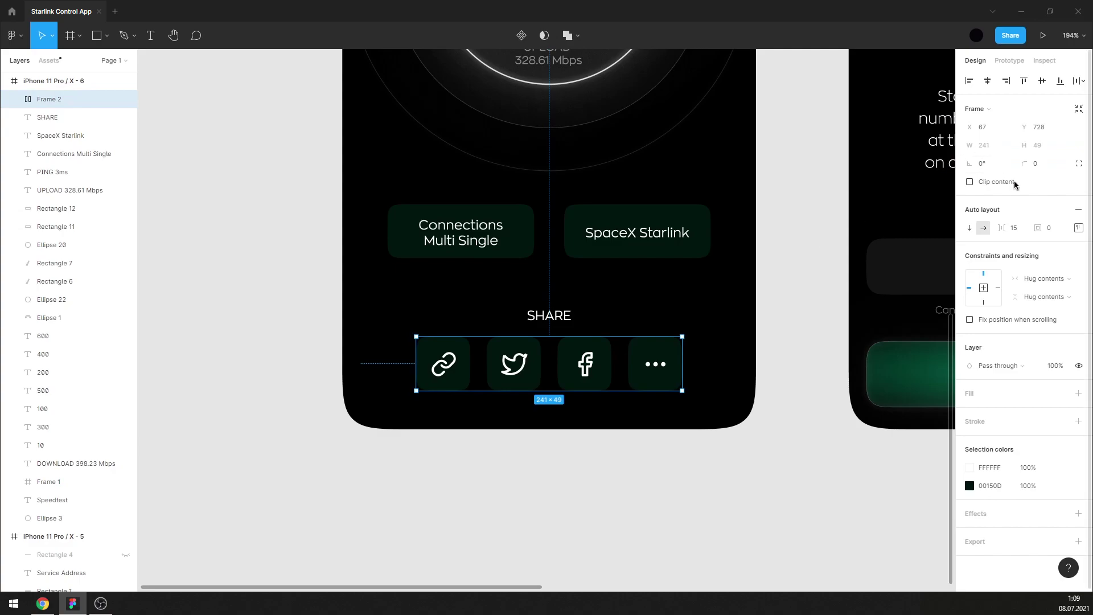
key("BackSpace")
type("2")
key("Return")
left_click(987, 81)
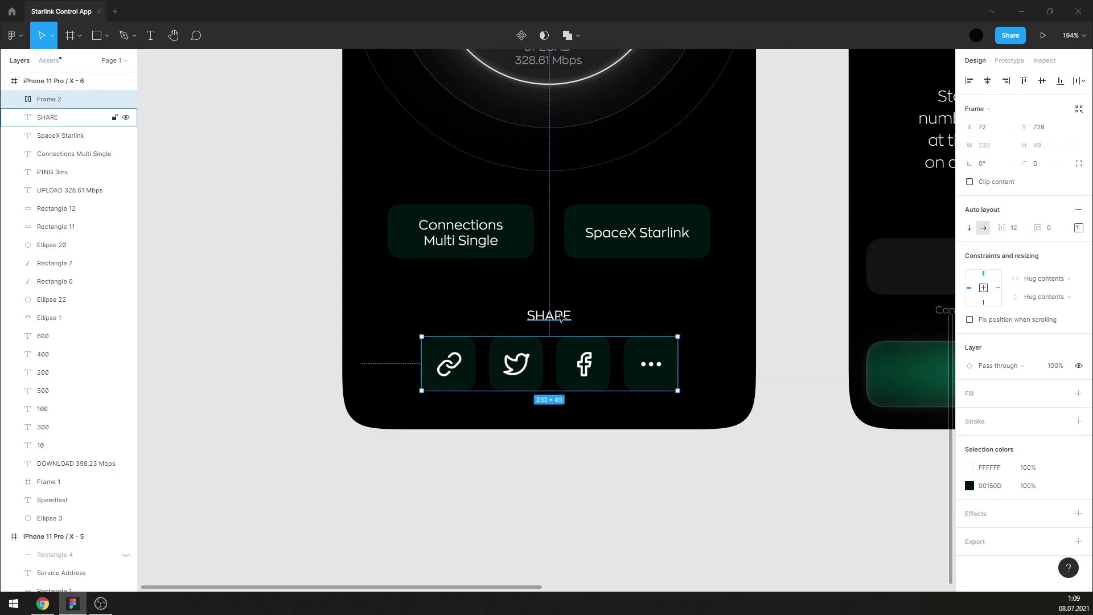
Nudge the SHARE heading up slightly.
left_click(548, 316)
left_click(649, 291)
left_click(563, 318)
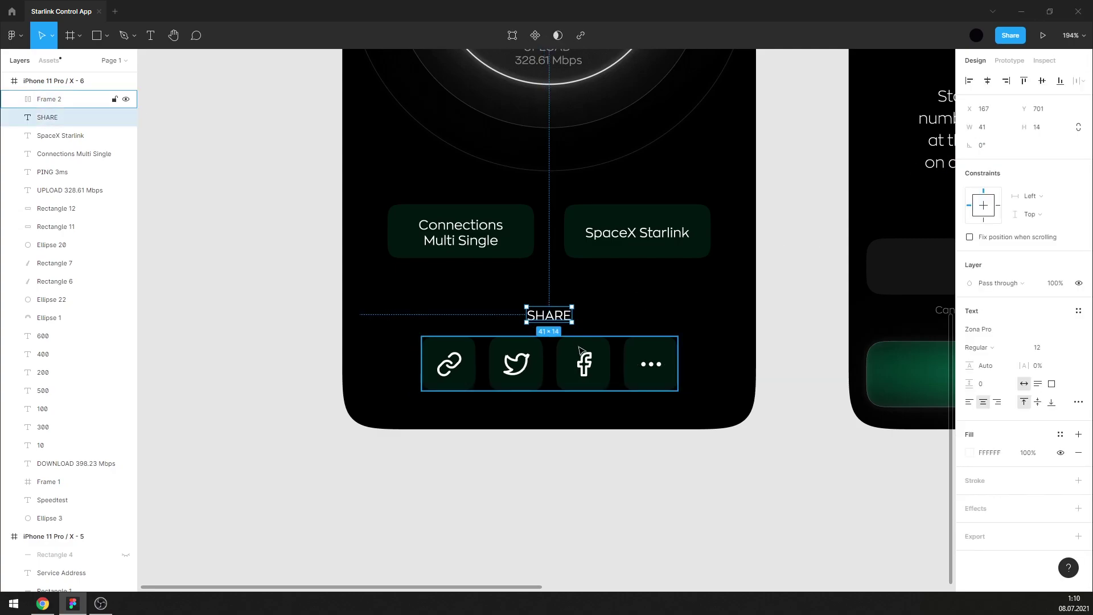
key("Up")
key("Up")
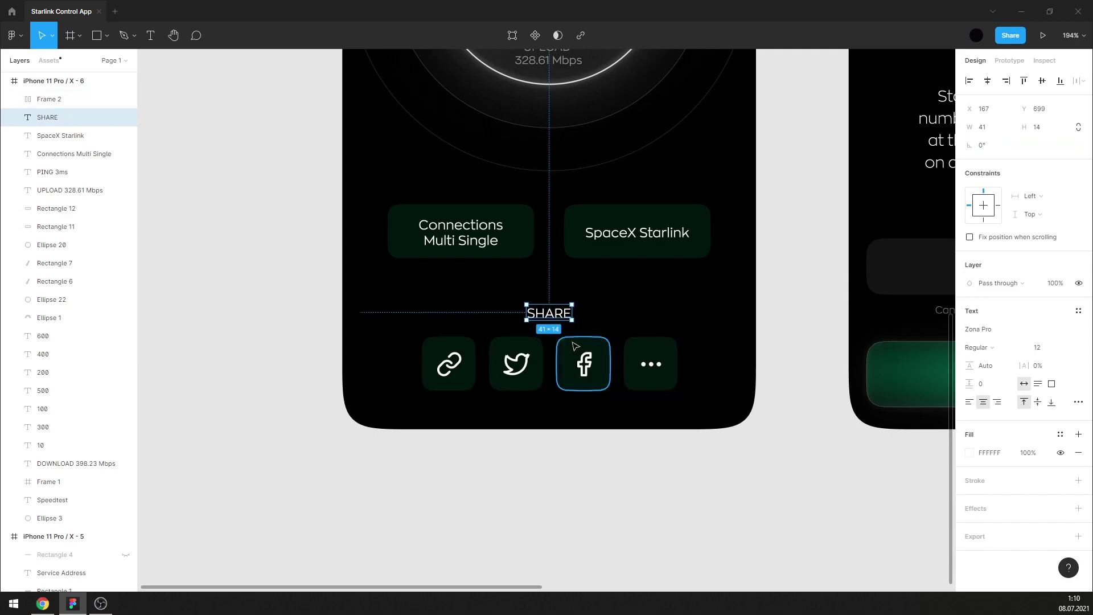
scroll(574, 346, "down", 3, "ctrl")
Nudge both Speedtest buttons up together.
key("Escape")
scroll(476, 446, "down", 2, "ctrl")
scroll(571, 261, "down", 1, "ctrl")
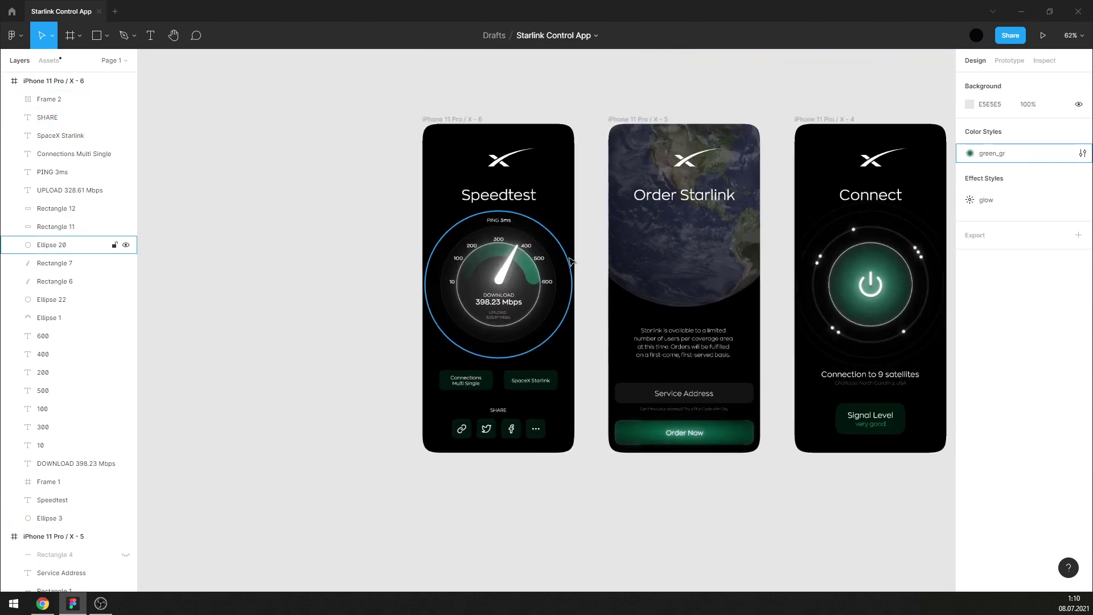
scroll(586, 337, "up", 3, "ctrl")
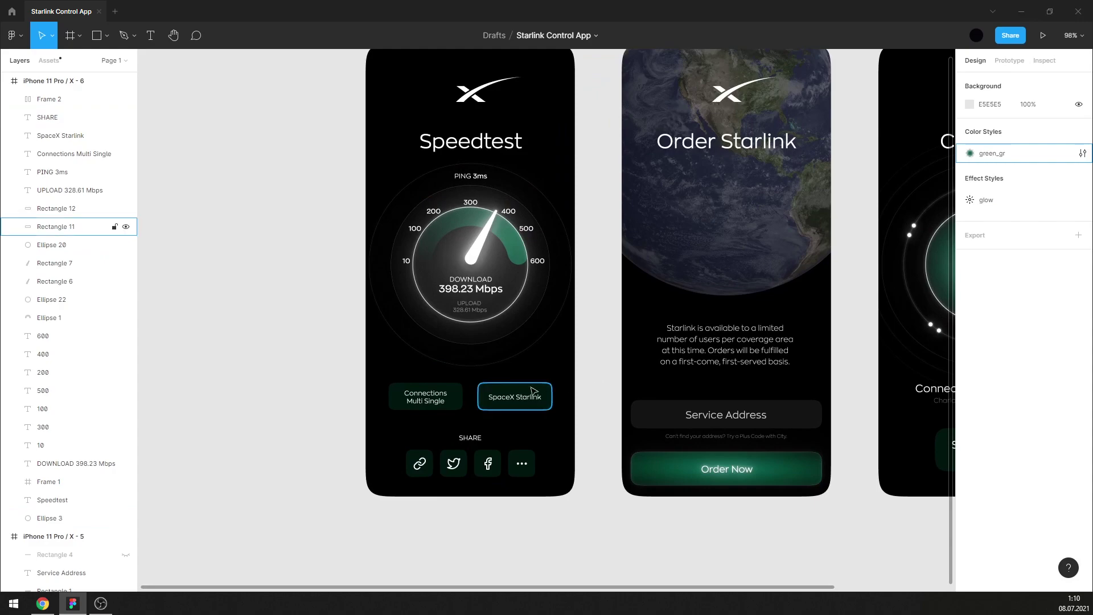
scroll(322, 419, "down", 1, "ctrl")
scroll(549, 312, "up", 1, "ctrl")
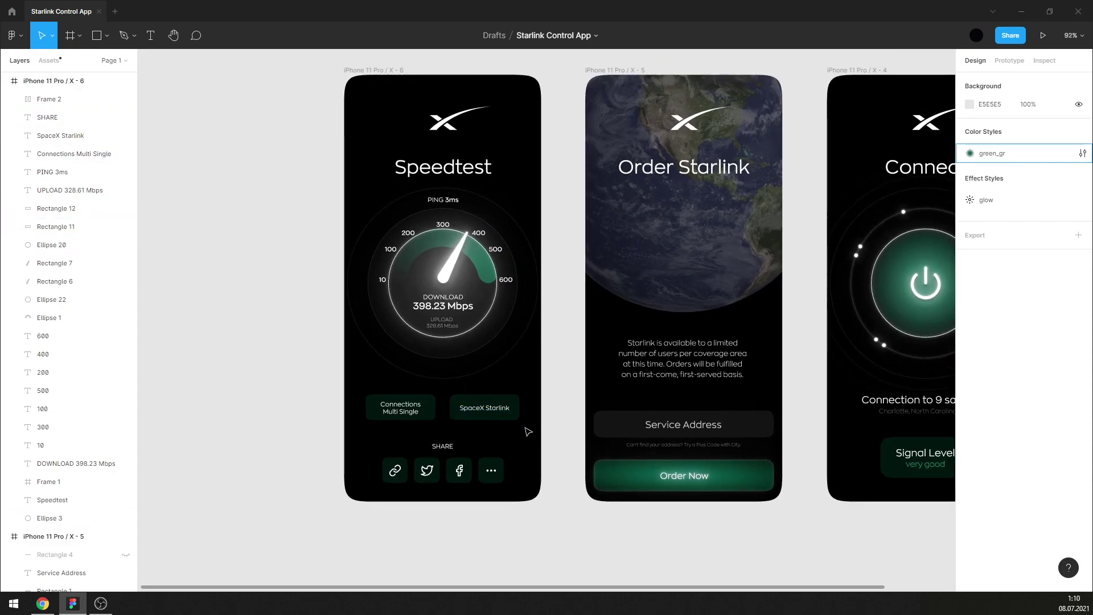
left_click_drag(528, 432, 393, 395)
key("shift+Up")
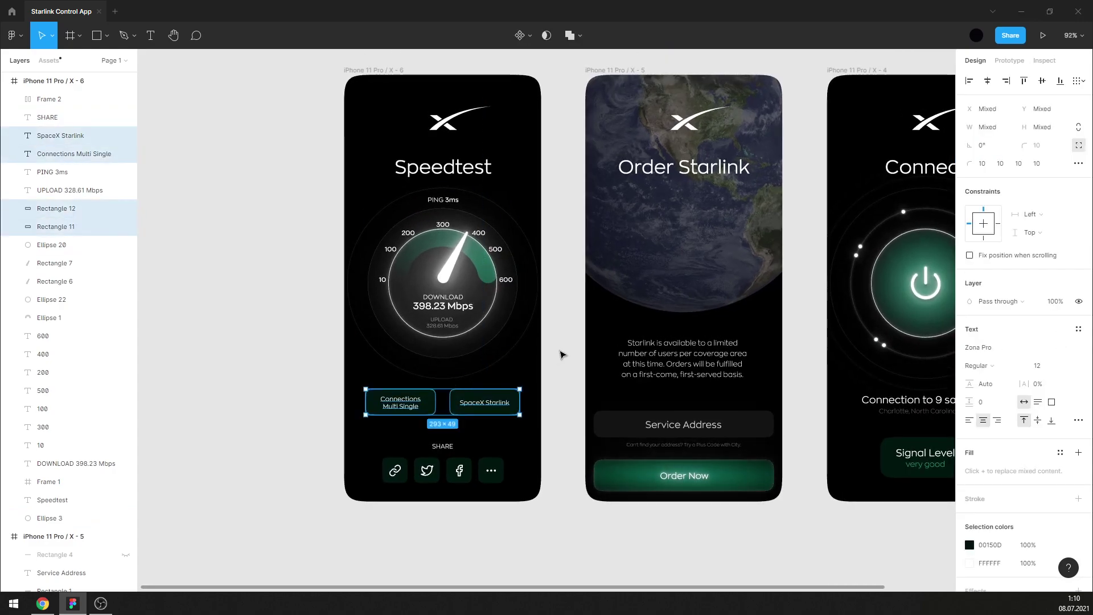
left_click(563, 355)
Even the gaps by shifting the Connect screen left and the Speedtest screen right.
scroll(512, 319, "down", 3, "ctrl")
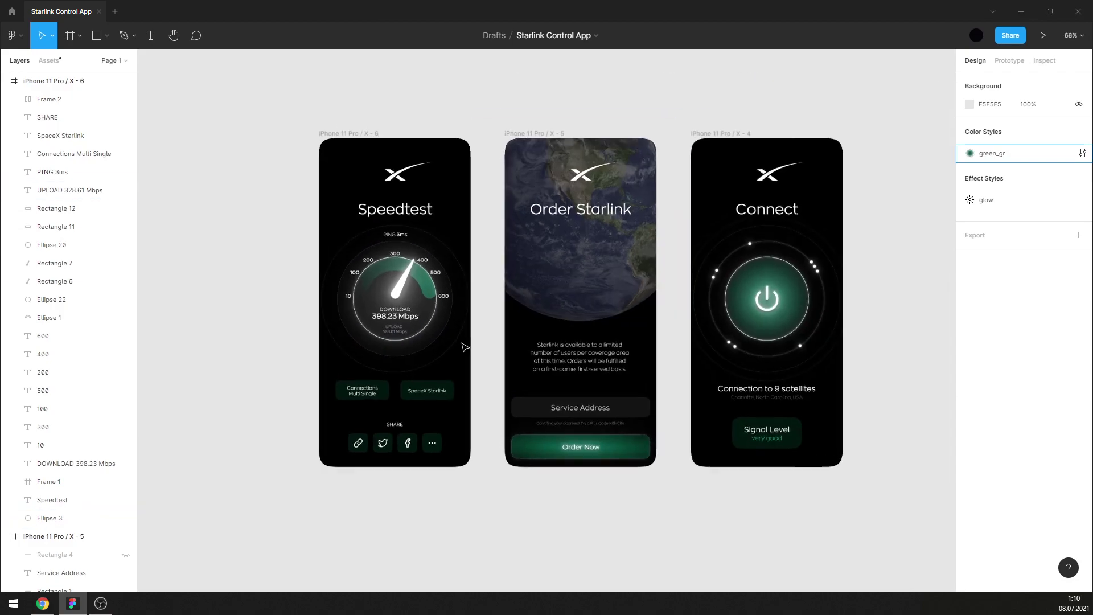
scroll(464, 347, "up", 1, "ctrl")
scroll(464, 342, "up", 1, "ctrl")
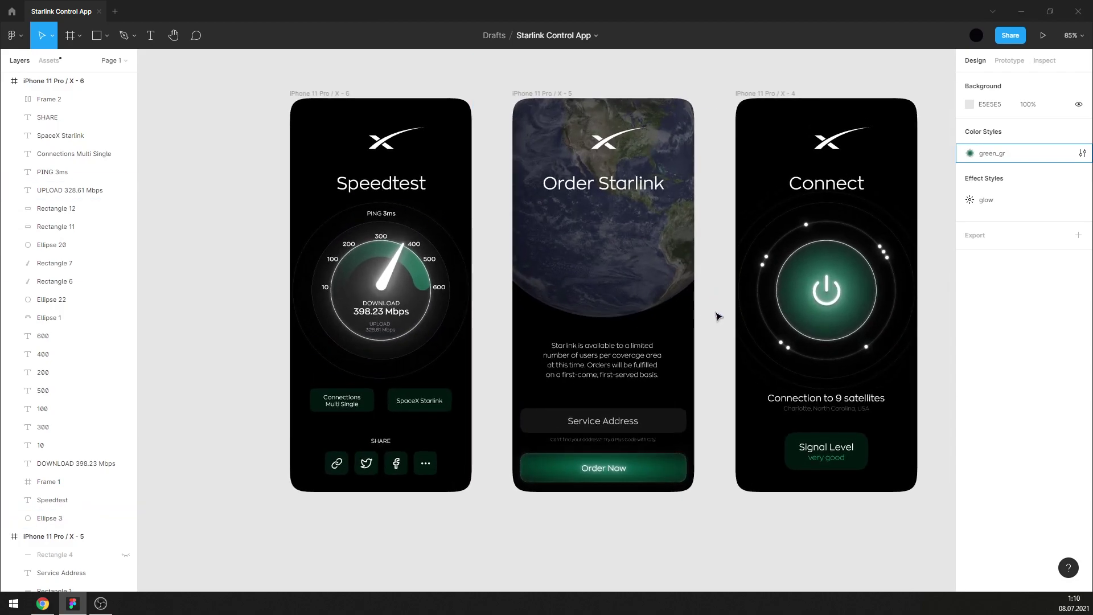
left_click_drag(766, 94, 742, 93)
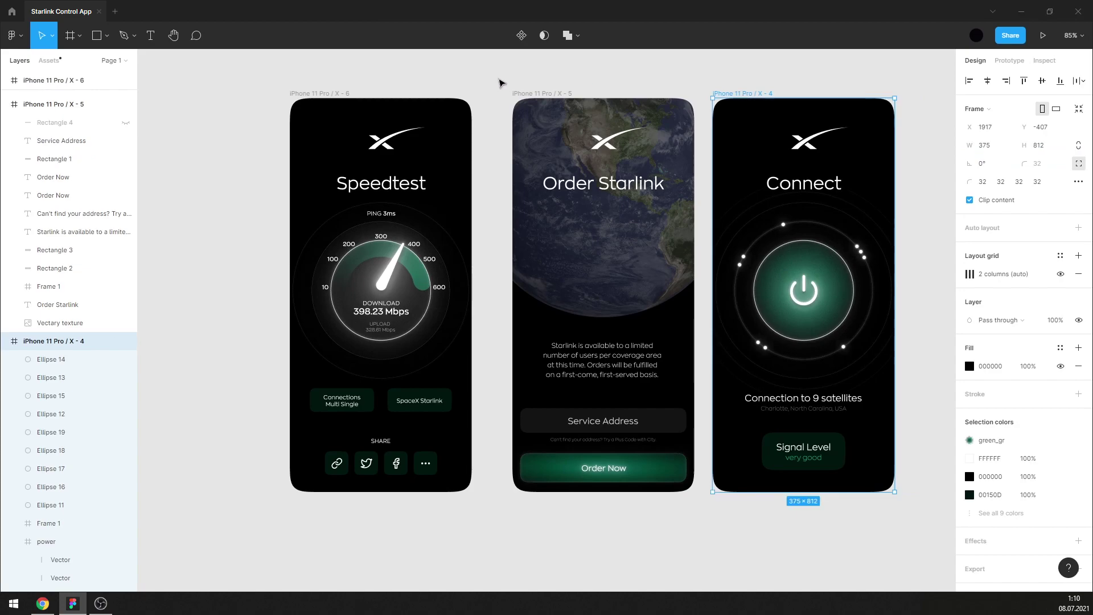
left_click_drag(322, 97, 344, 97)
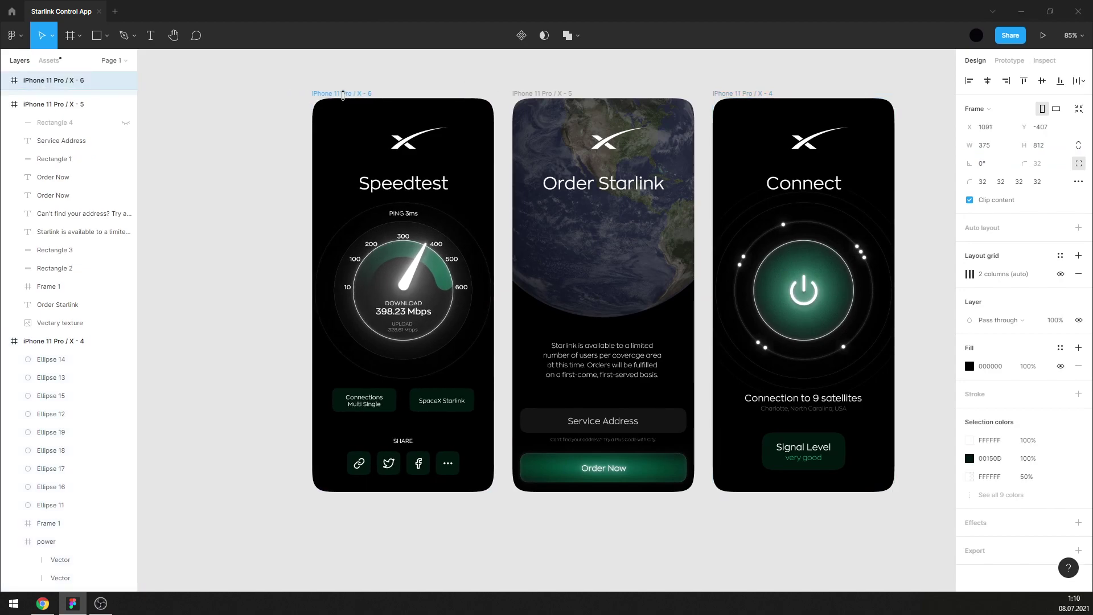
left_click(5, 104)
left_click(5, 80)
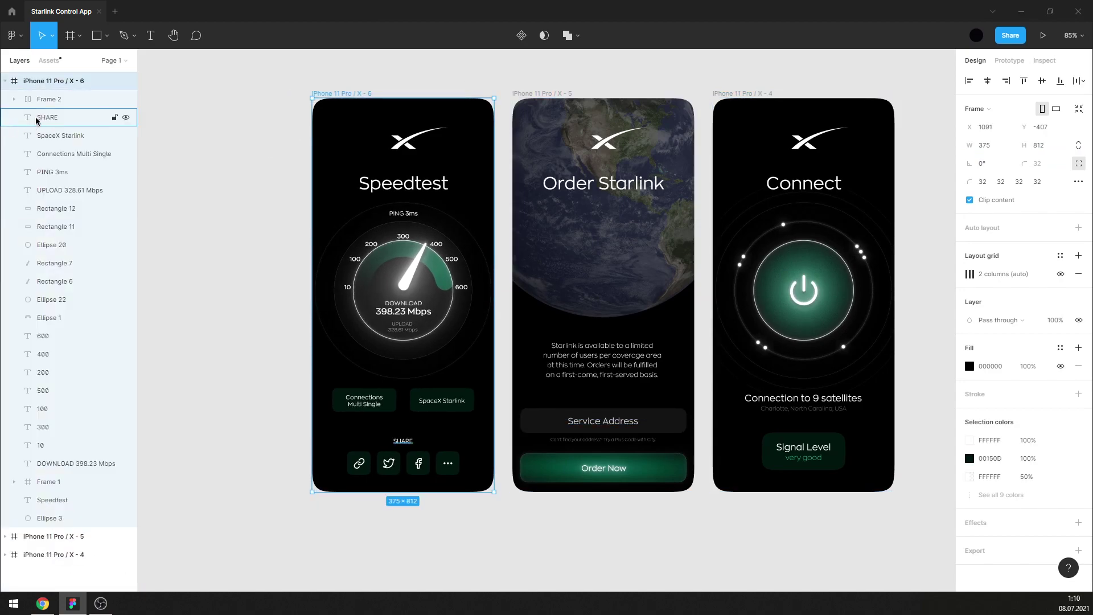
left_click(6, 80)
left_click(230, 170)
Duplicate all three phone screens below the originals.
scroll(438, 176, "down", 3)
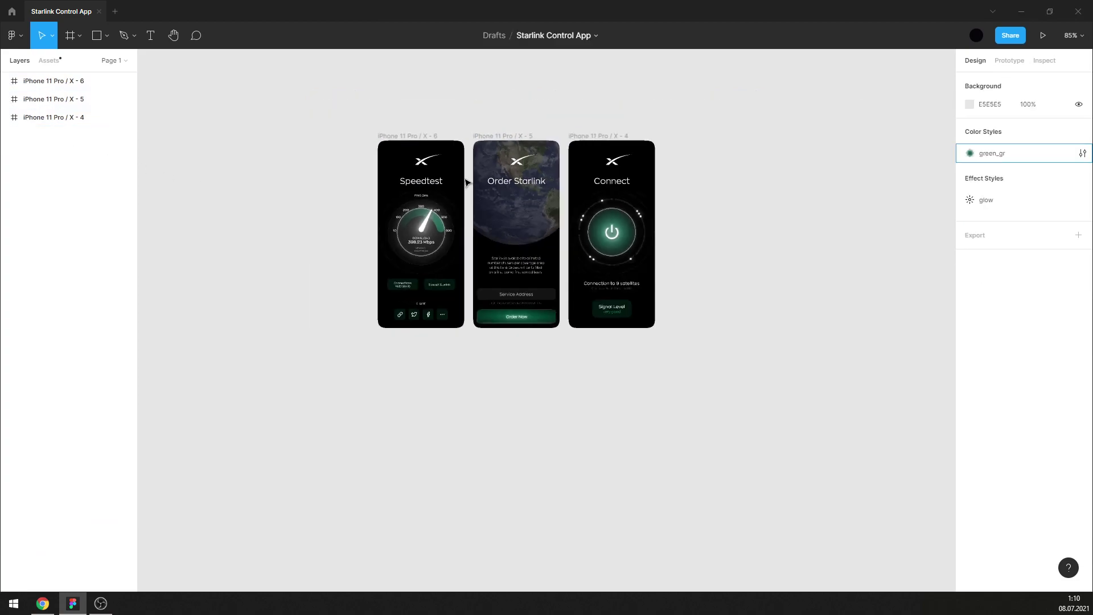
left_click_drag(333, 118, 732, 387)
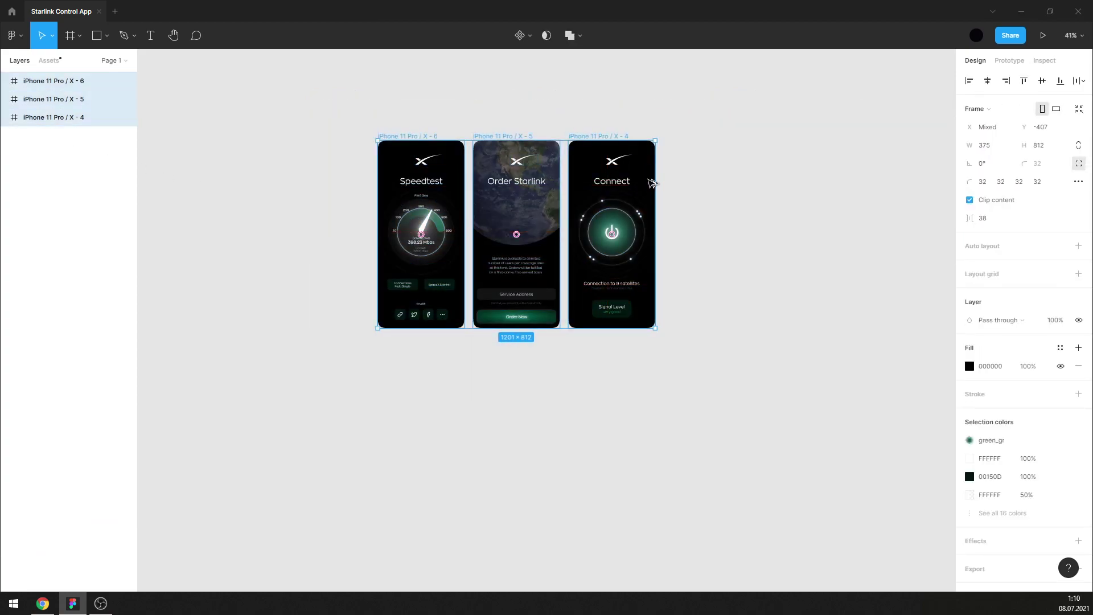
left_click_drag(653, 183, 652, 464)
left_click(854, 458)
scroll(569, 285, "down", 5)
scroll(445, 359, "up", 2)
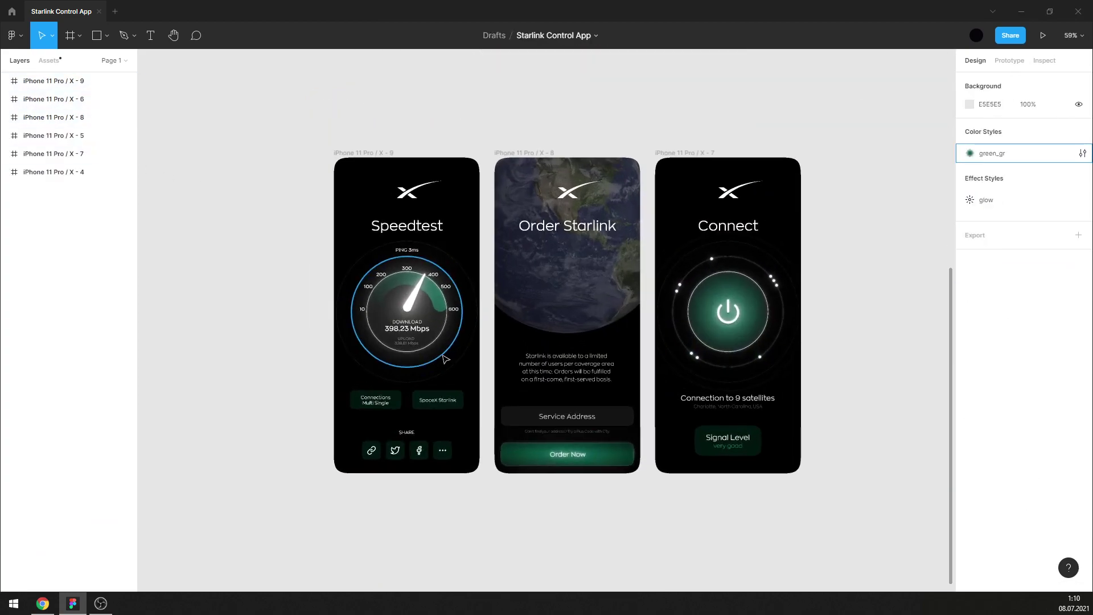
scroll(603, 462, "up", 3)
Select the copied Connect screen's power-button circle and detach its green_gr fill style.
left_click(822, 272)
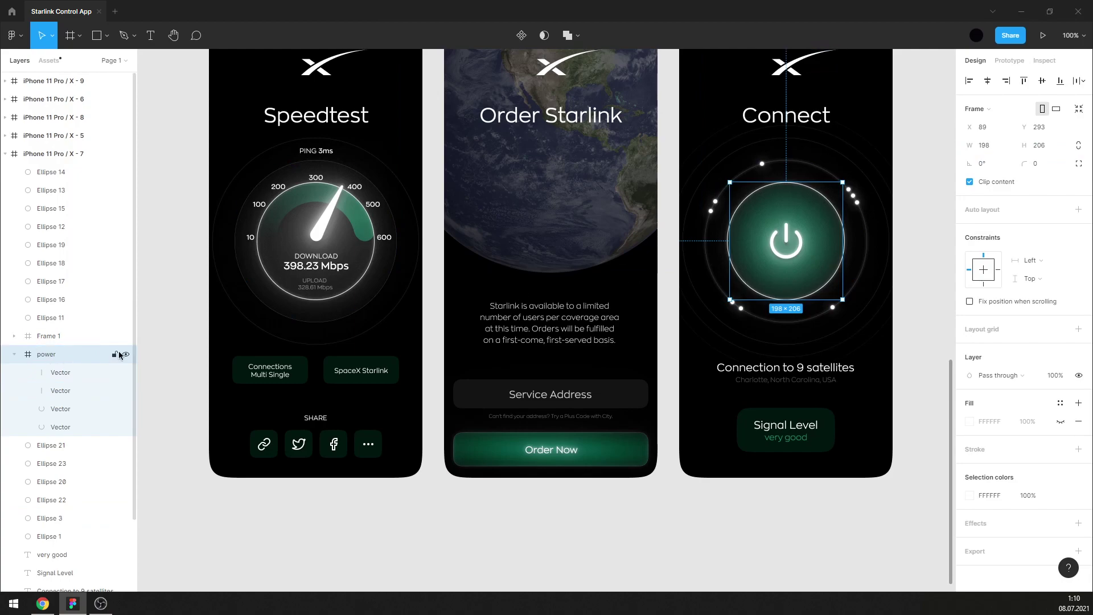
left_click(50, 445)
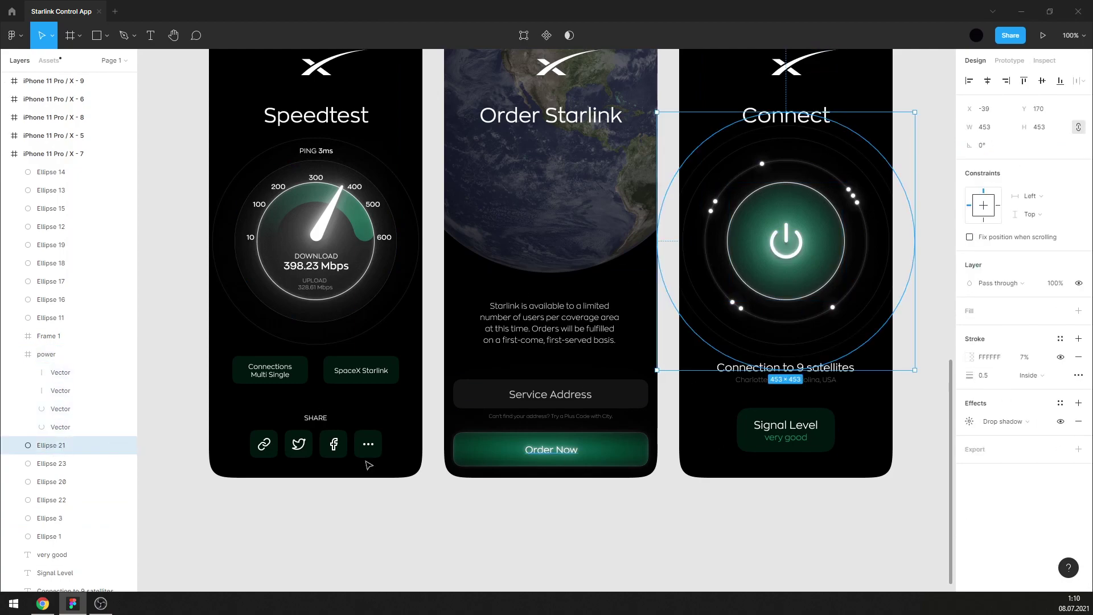
left_click(43, 539)
left_click(970, 311)
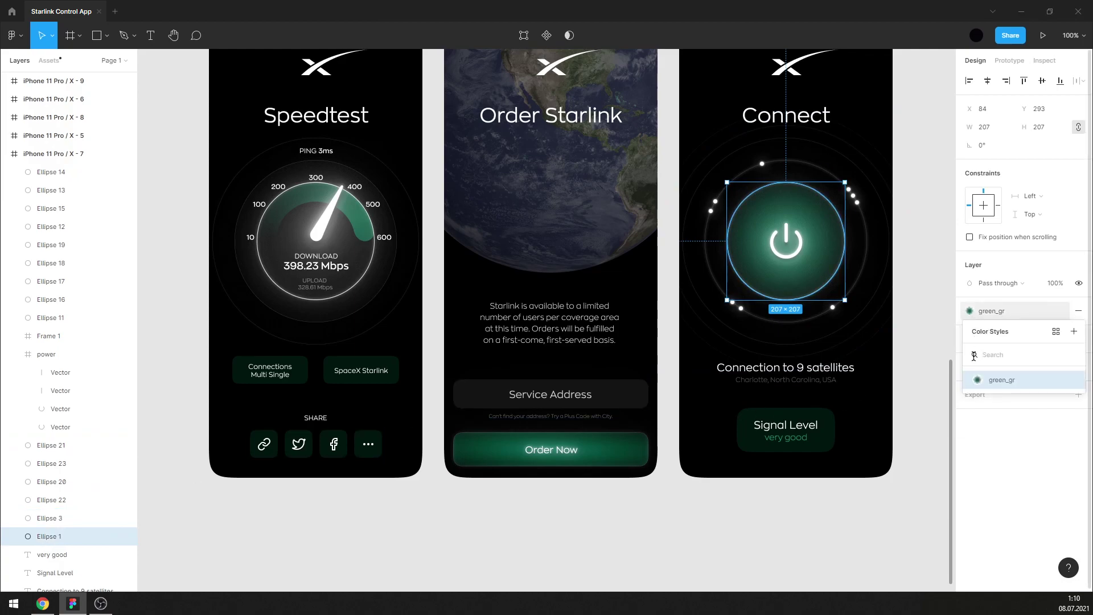
left_click(1018, 492)
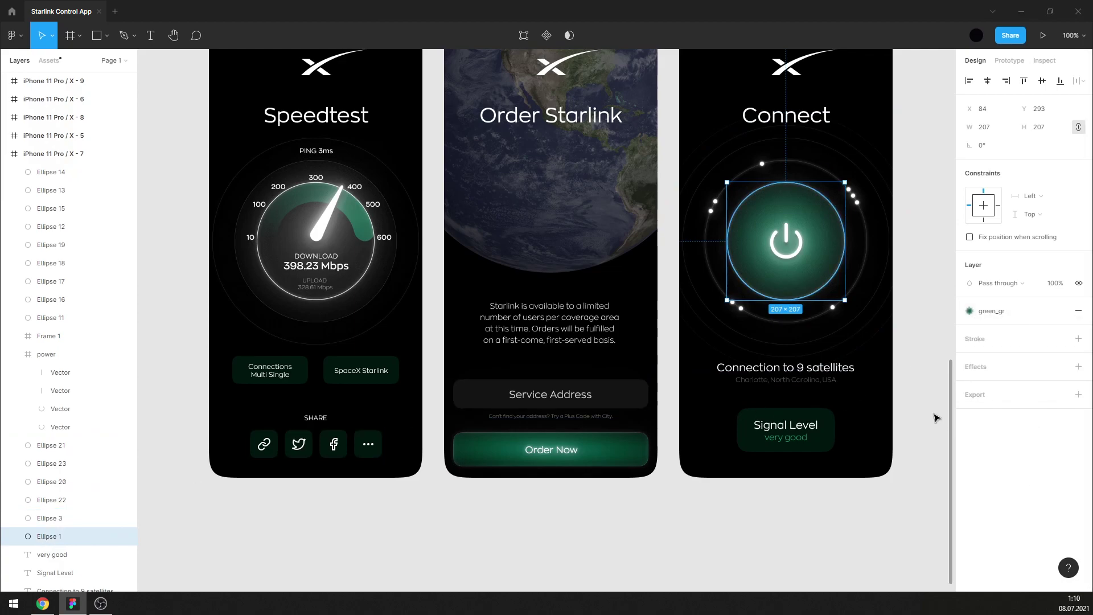
left_click(1060, 310)
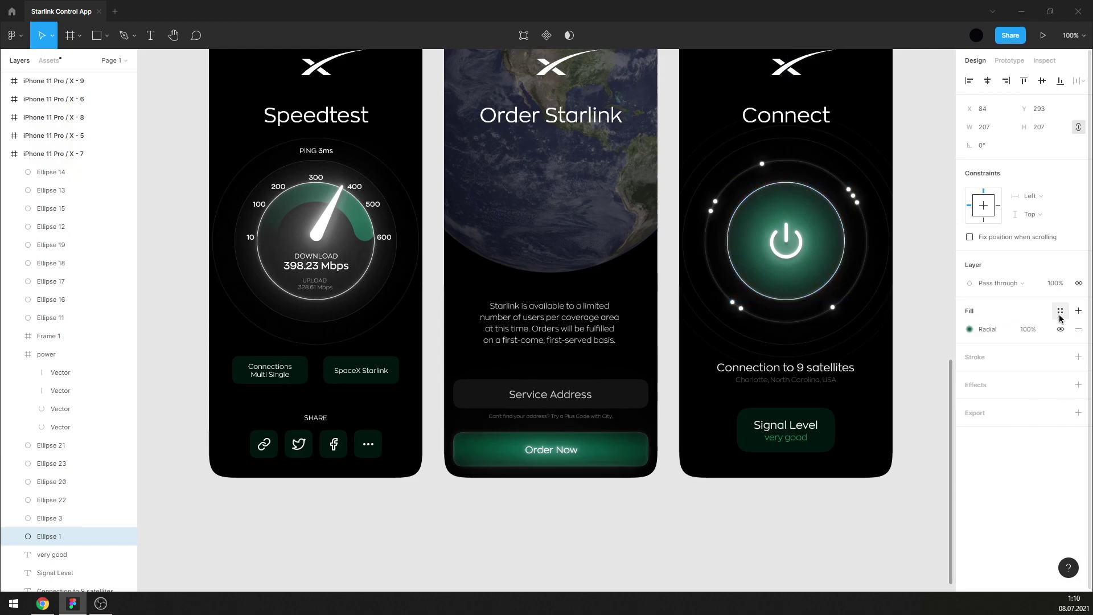
Set the circle's radial gradient stops to dark blue 131260.
left_click(970, 329)
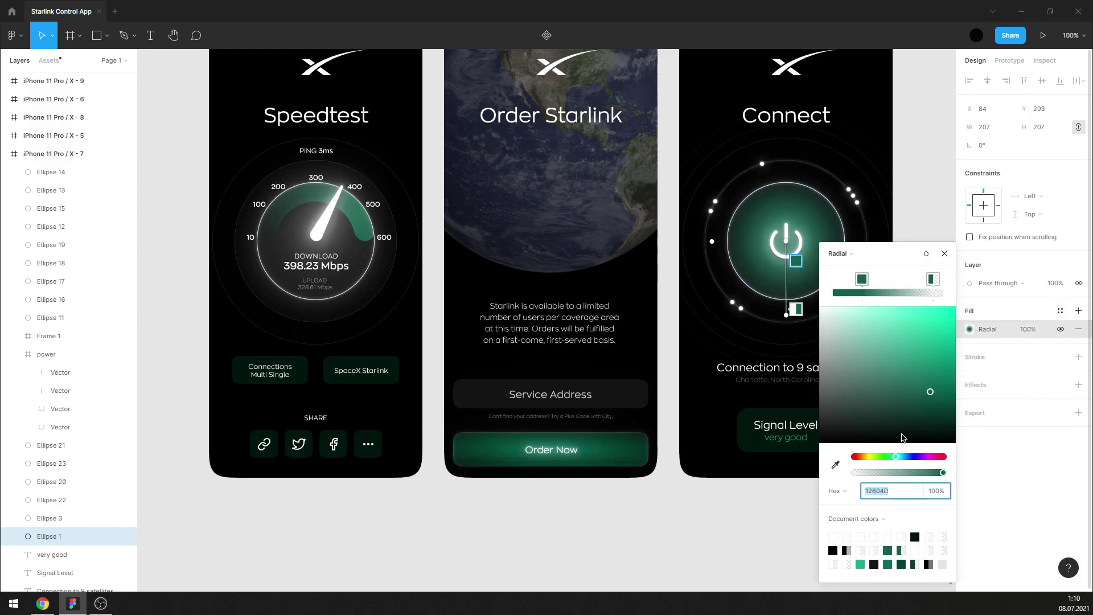
left_click_drag(907, 460, 915, 460)
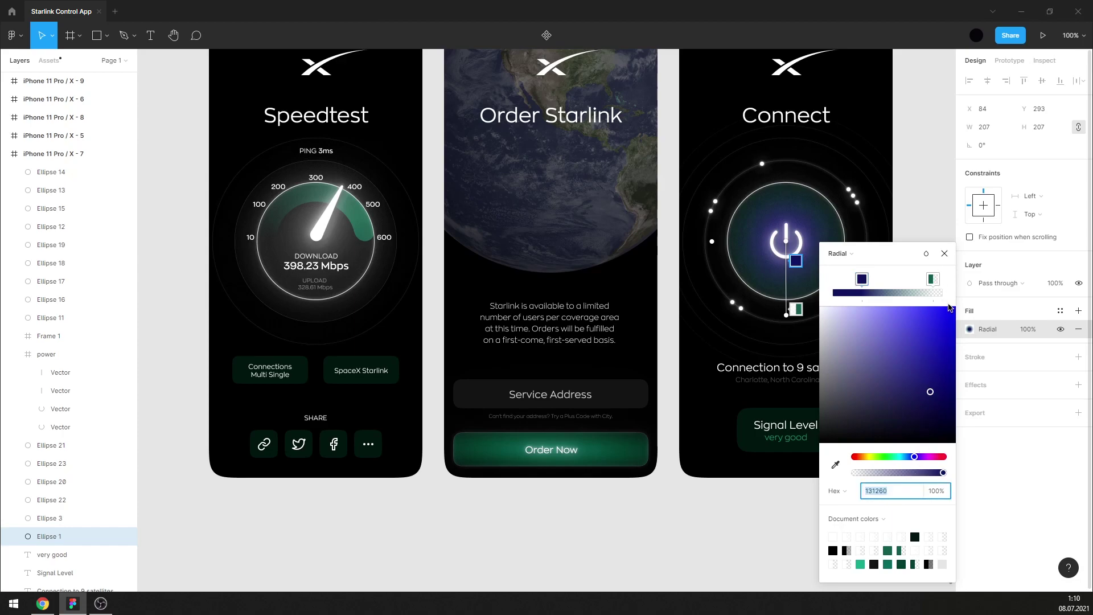
left_click(933, 279)
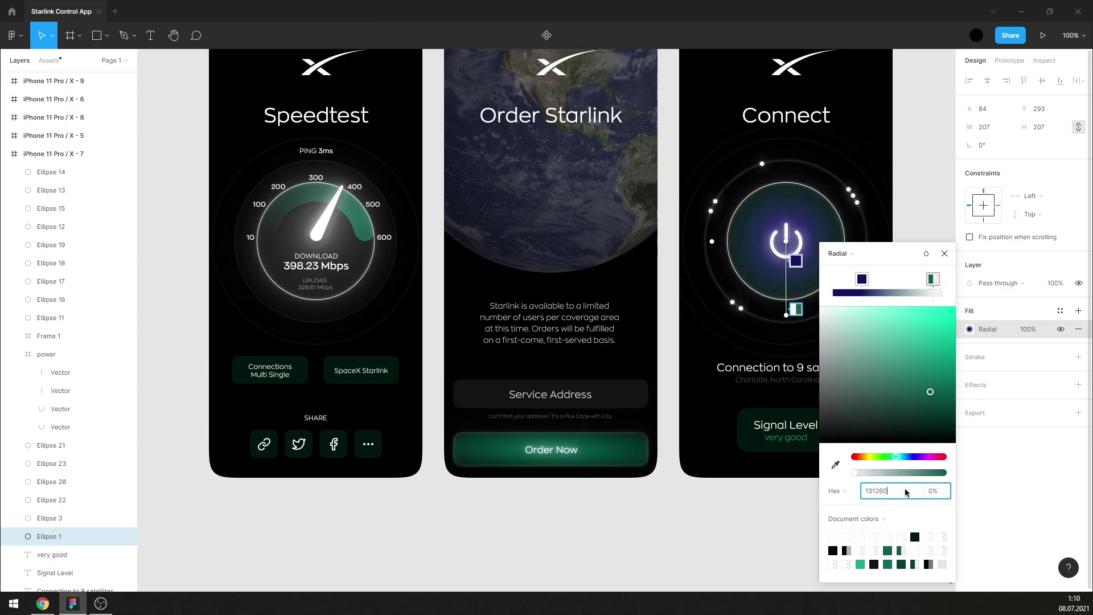
key("Return")
left_click_drag(933, 279, 894, 279)
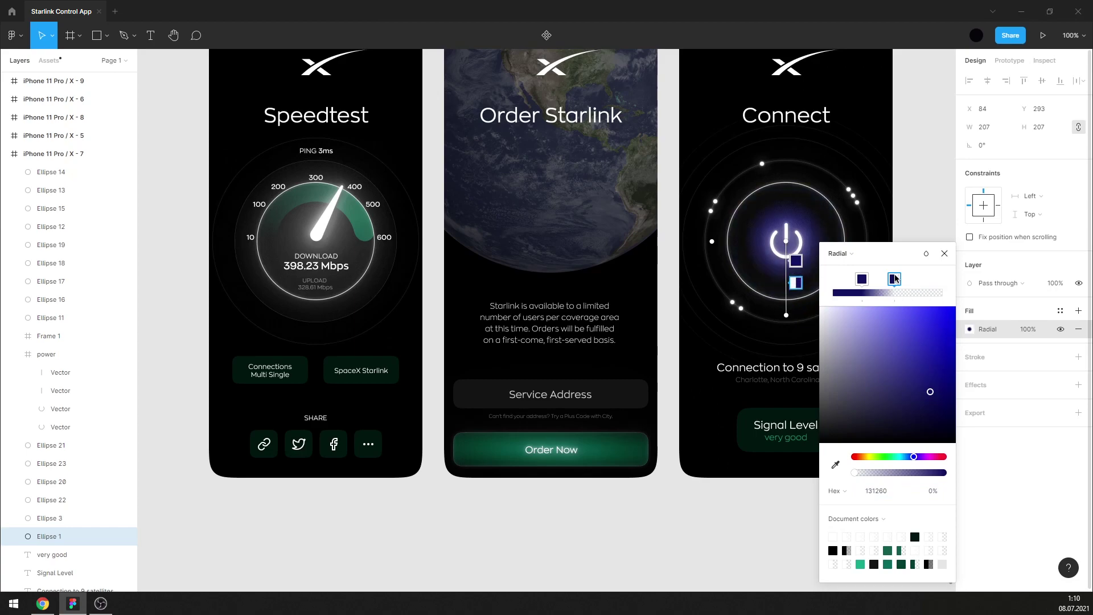
key("ctrl+z")
key("ctrl+z")
left_click(895, 492)
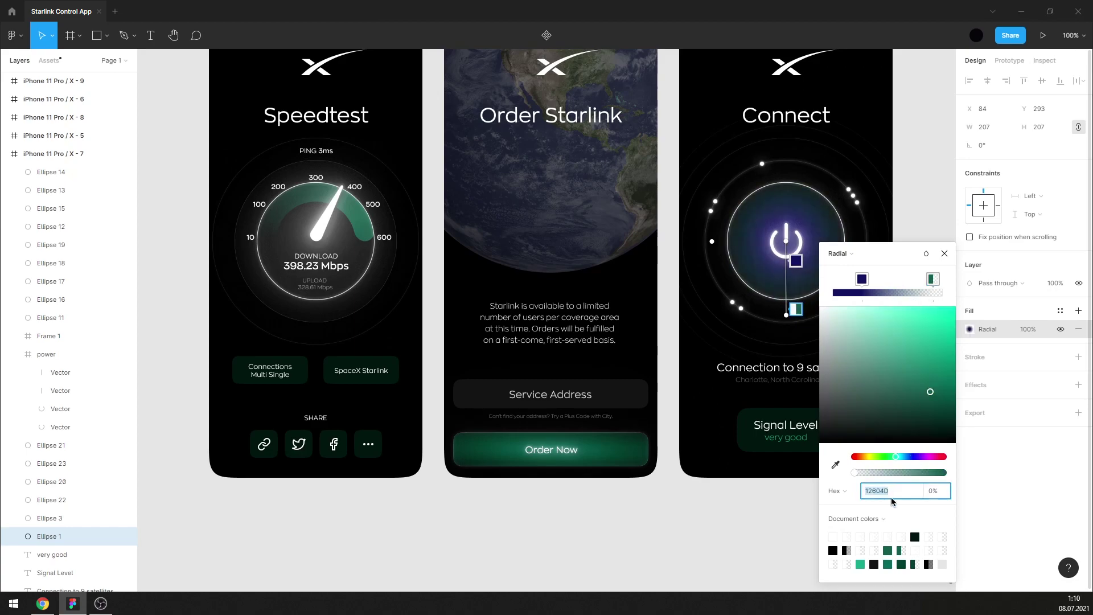
type("131260")
key("Return")
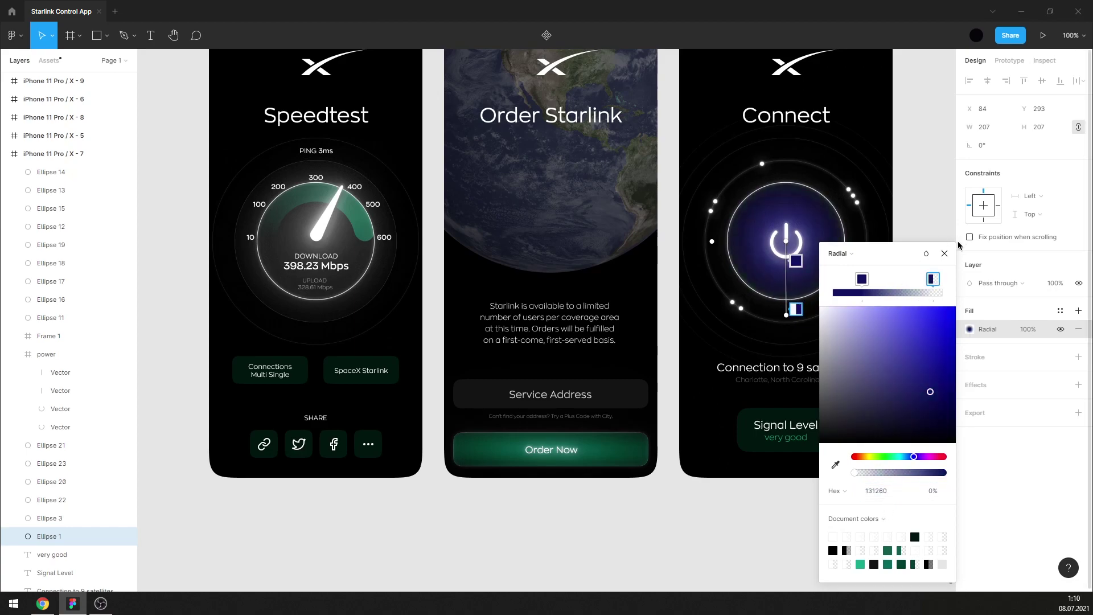
left_click(944, 254)
scroll(940, 252, "up", 3)
Fill the Signal Level button background with navy 131260.
left_click(940, 255)
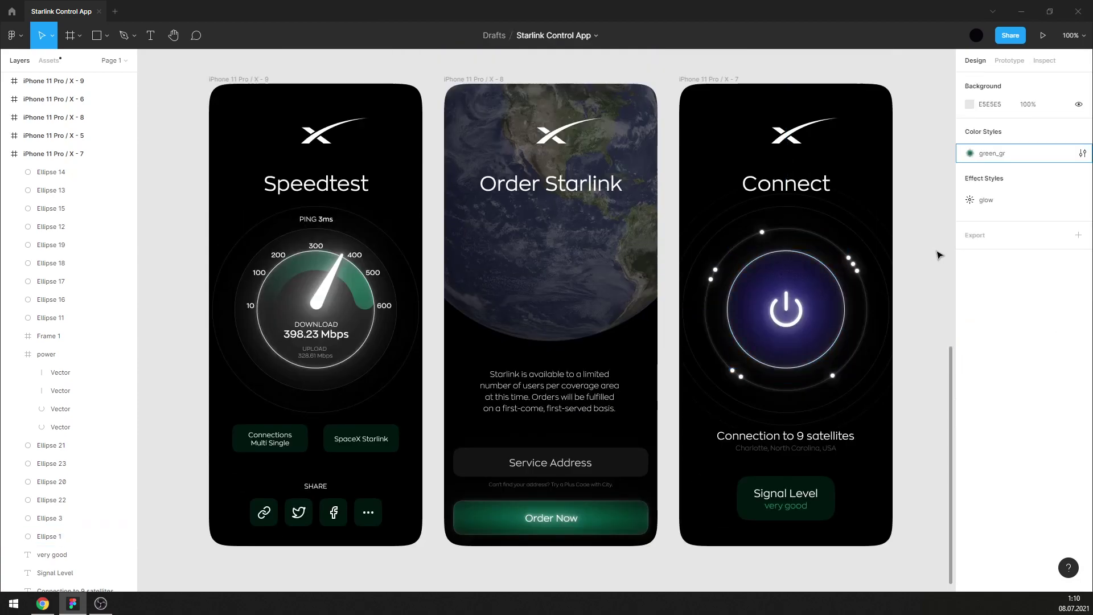
scroll(919, 313, "down", 2)
left_click(831, 466)
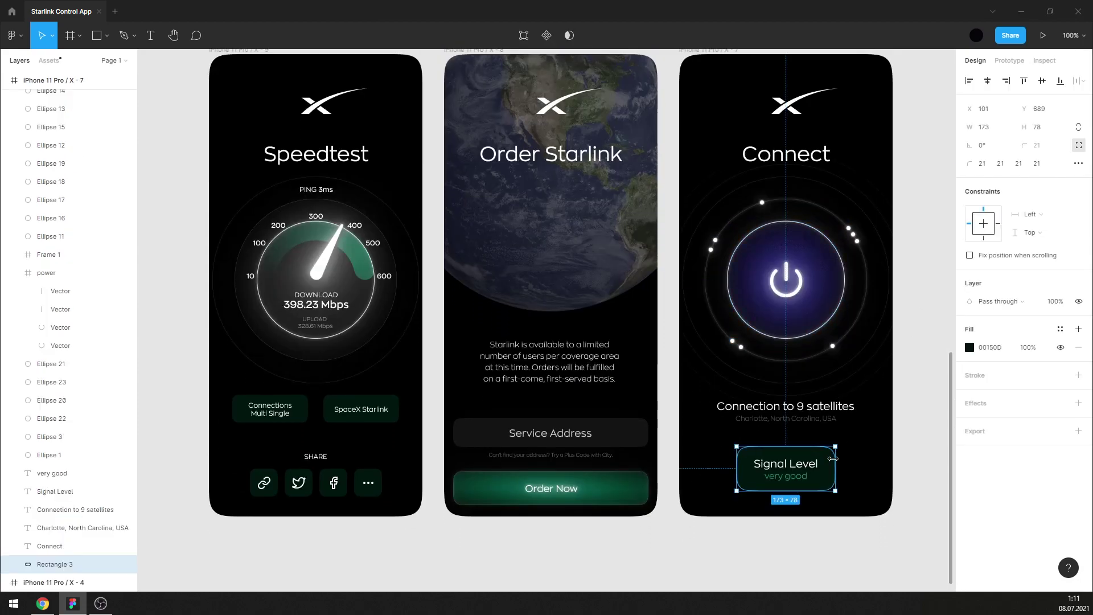
left_click(987, 350)
type("131260")
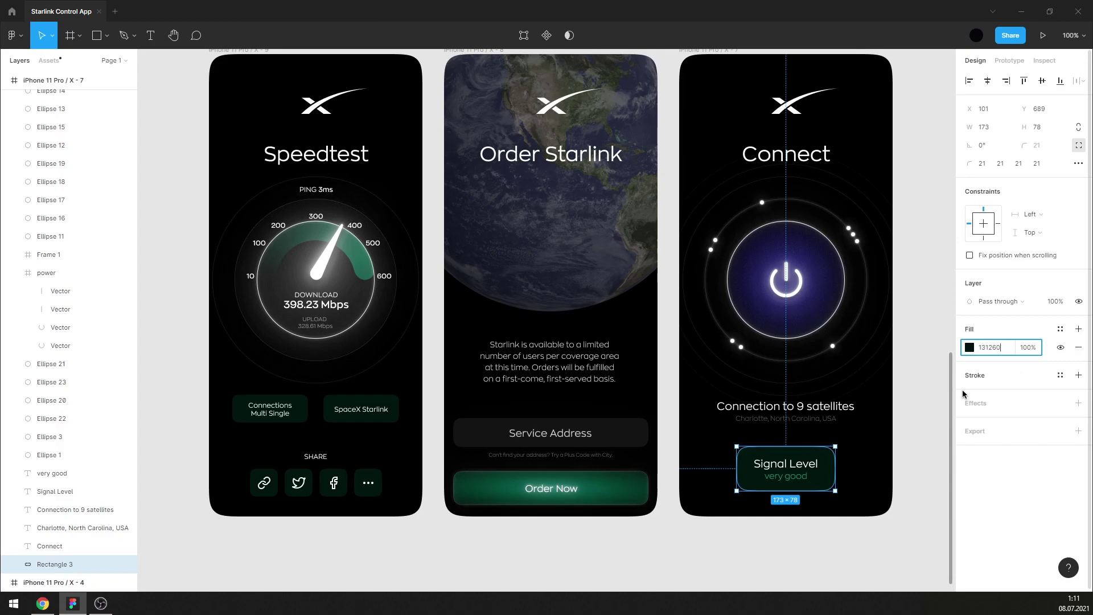
key("Return")
left_click(904, 532)
Set the Signal Level button's fill opacity to 50%.
left_click(832, 487)
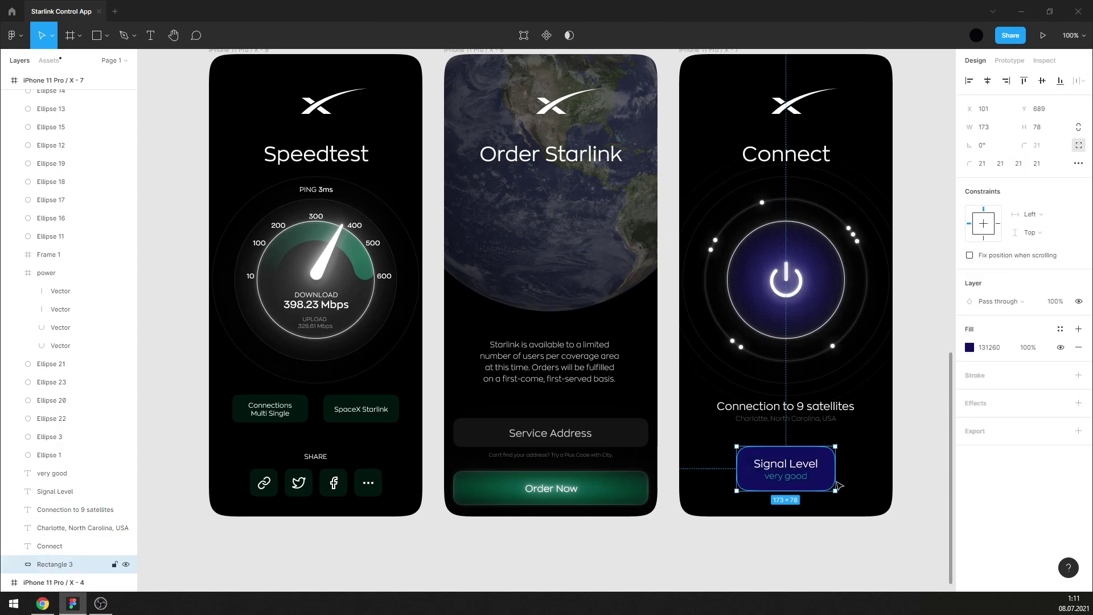
left_click(1025, 347)
type("20")
key("Return")
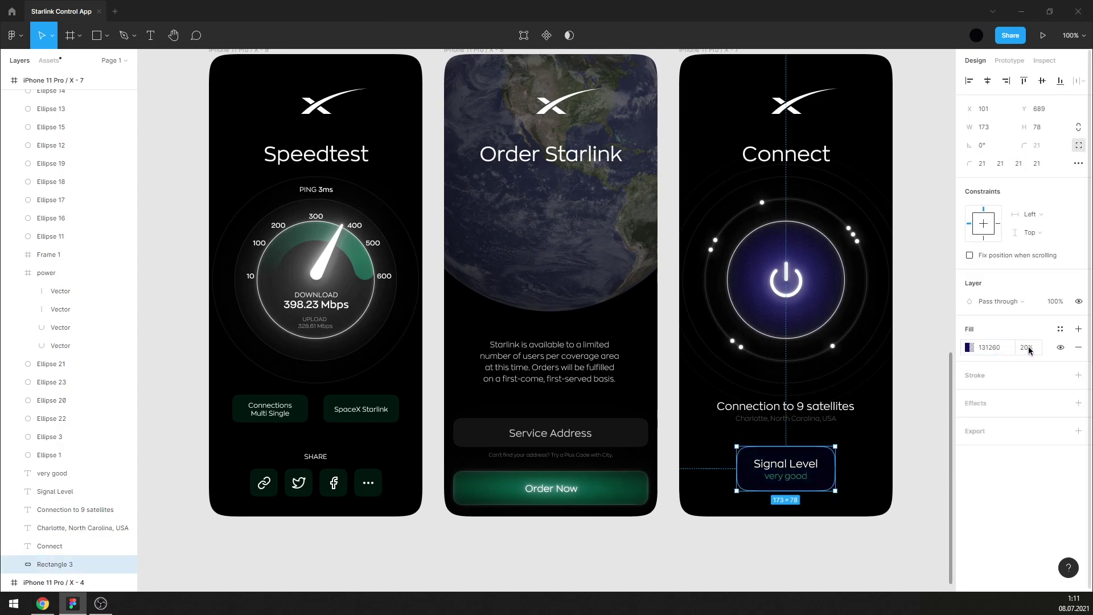
left_click(1031, 351)
type("0")
key("Return")
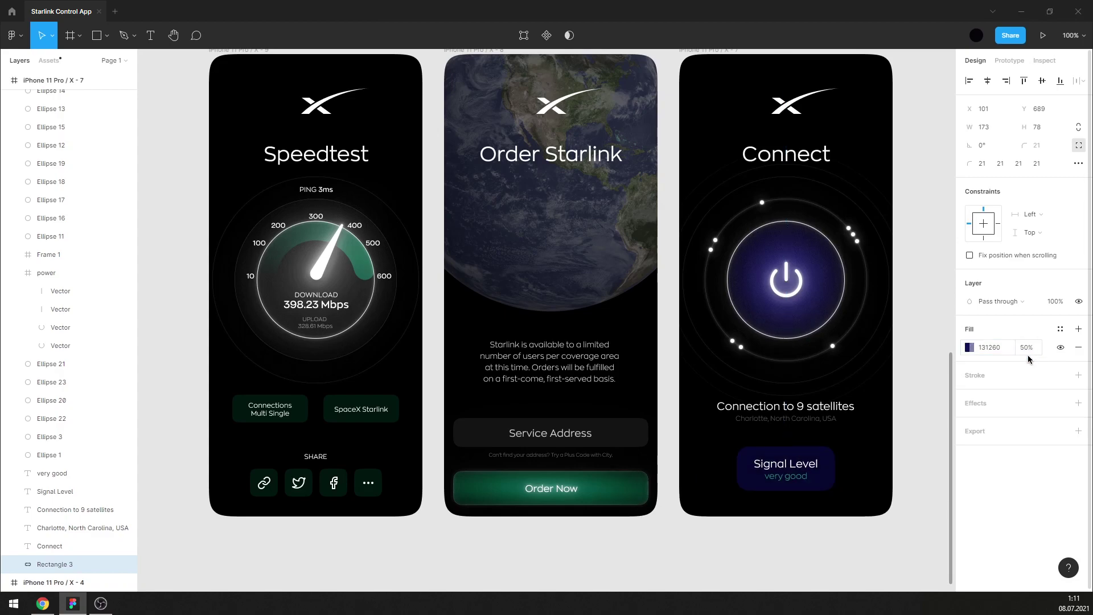
left_click(752, 547)
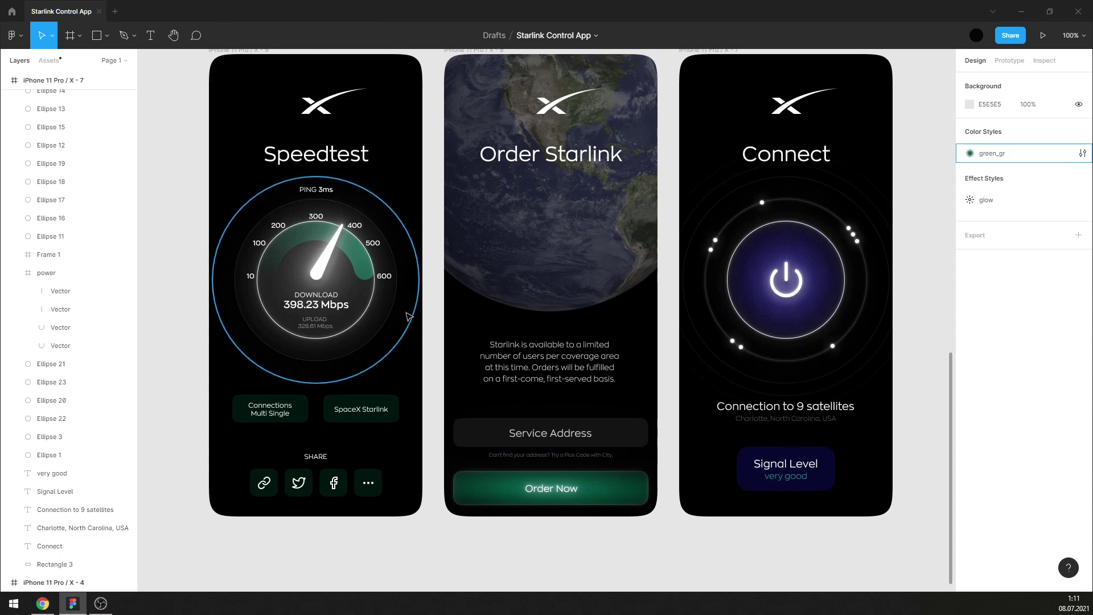
Set both Speedtest gauge arc gradient stops to navy 131260, lightening the end stop to brighter blue.
left_click(359, 273)
left_click(970, 348)
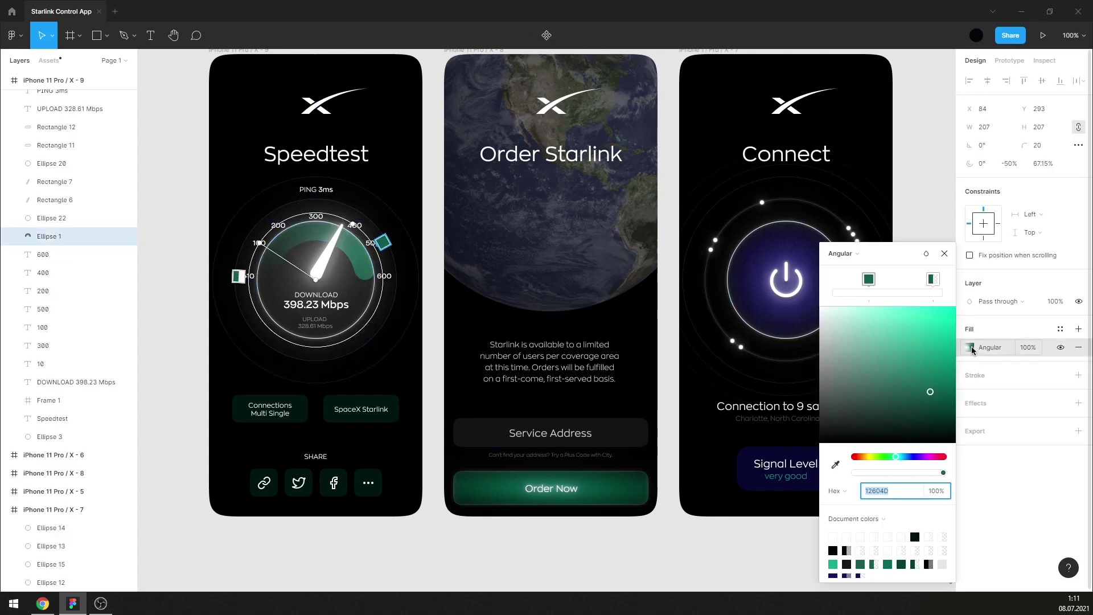
left_click(933, 282)
left_click(868, 280)
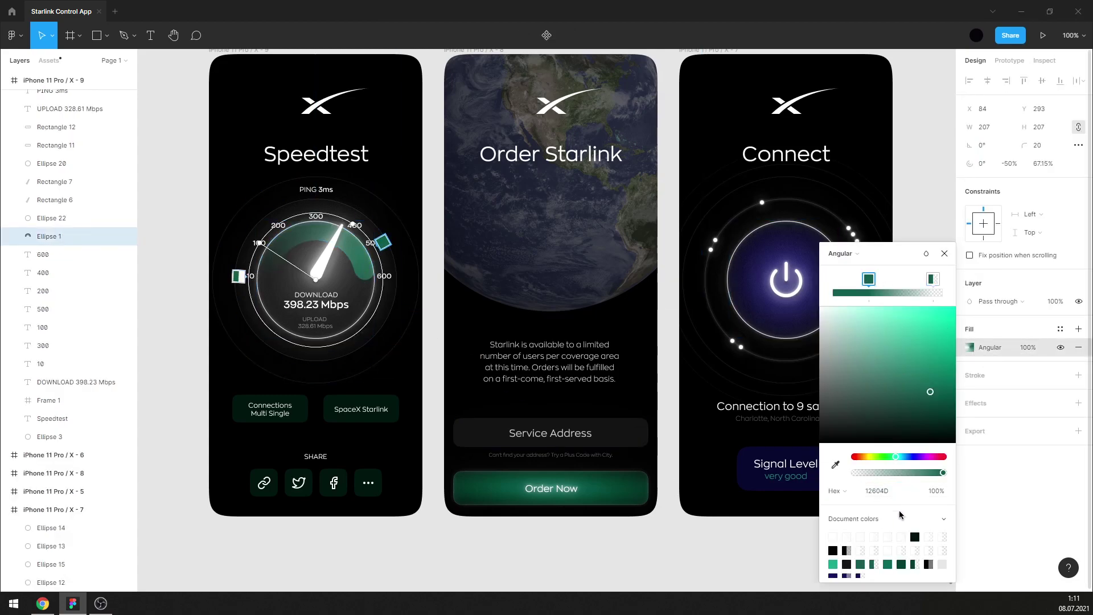
key("Return")
left_click(934, 280)
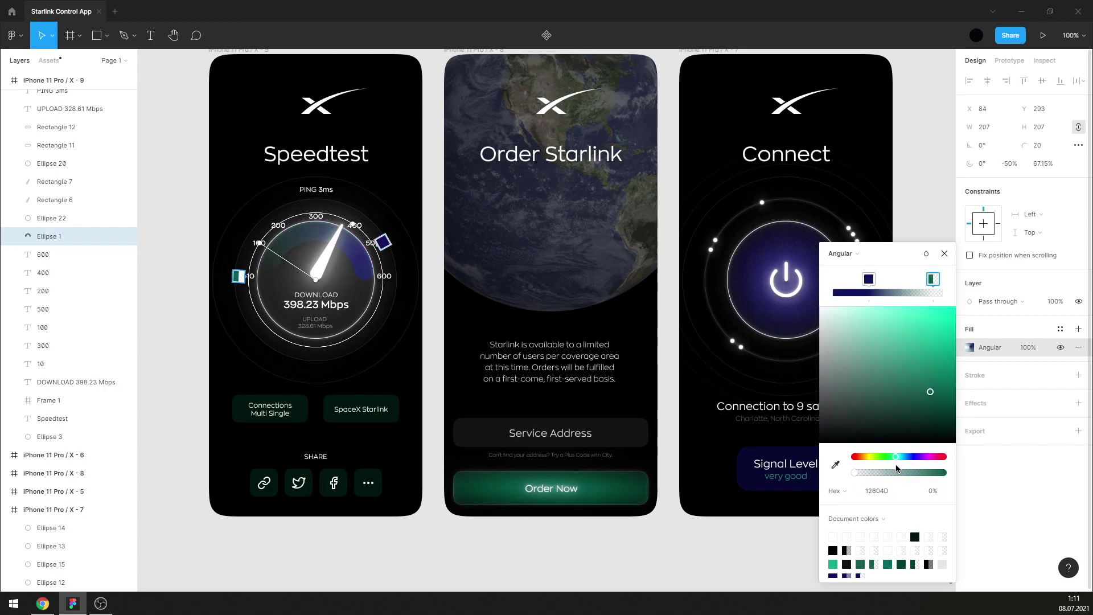
left_click(894, 492)
key("Return")
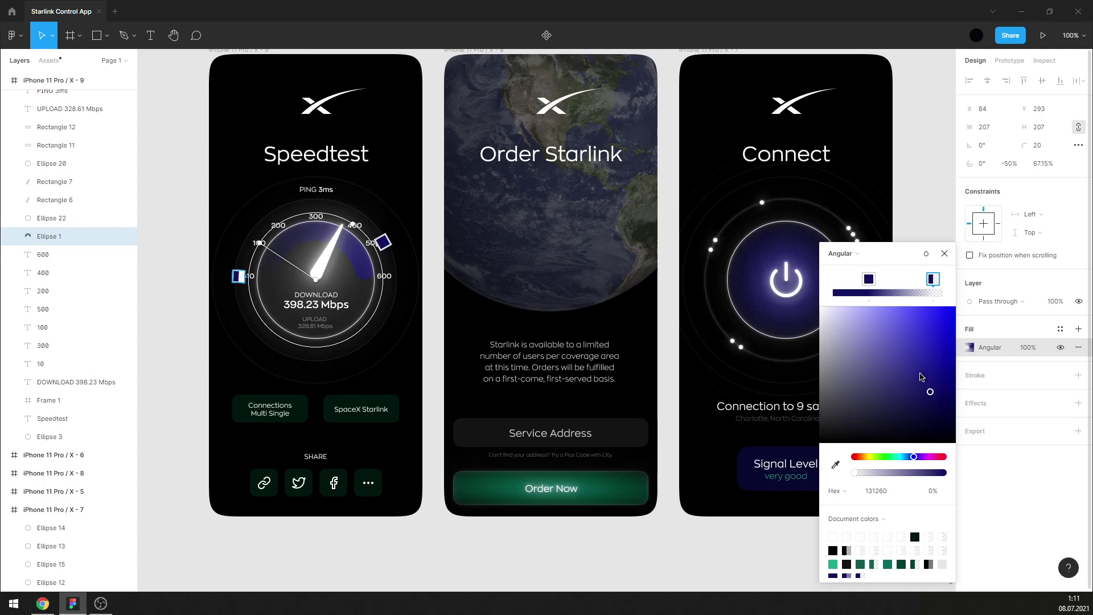
left_click_drag(921, 376, 903, 349)
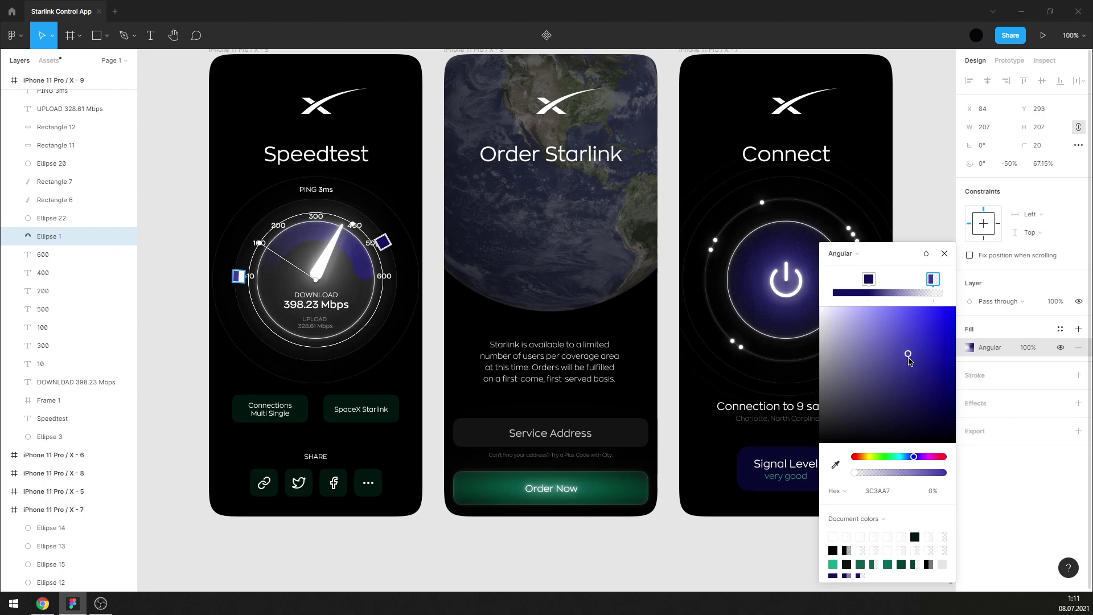
Copy the Signal Level button's navy hex and select the SpaceX Starlink and Connections buttons.
left_click(944, 253)
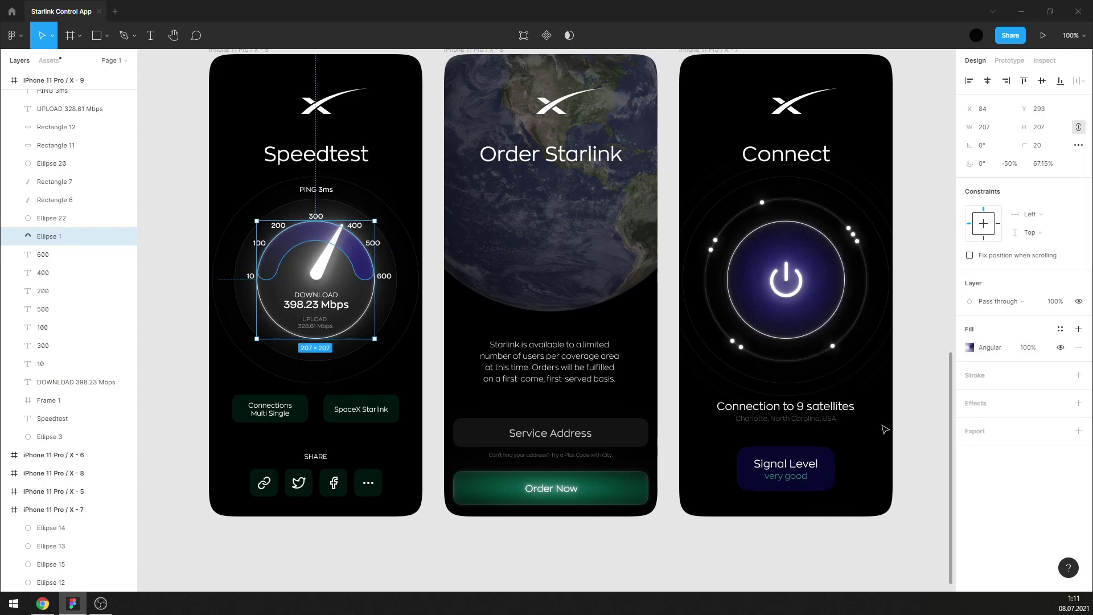
left_click(837, 452)
left_click(820, 481)
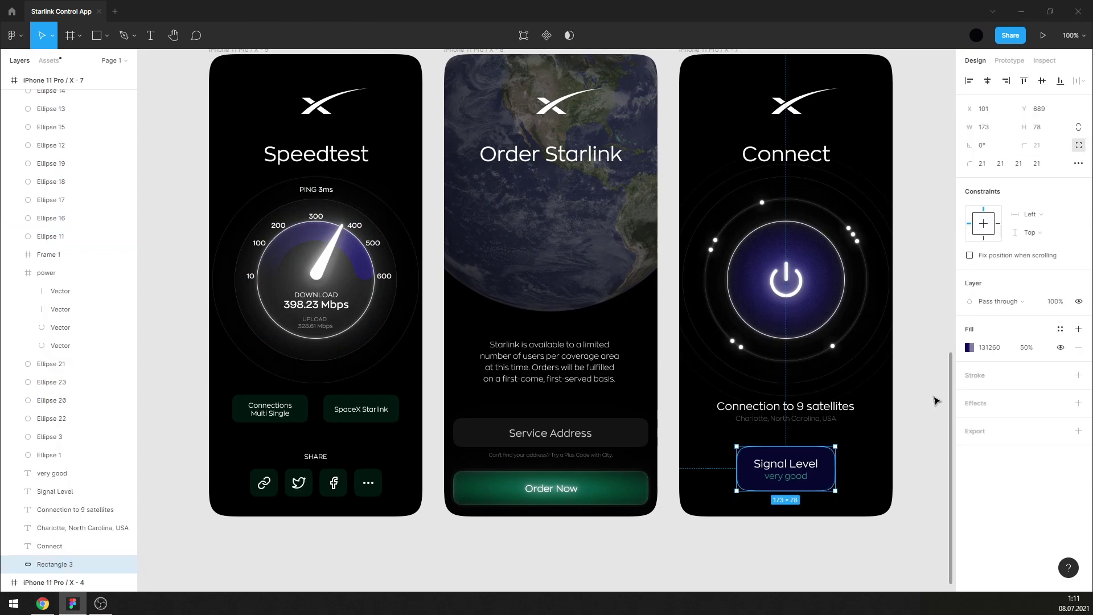
left_click(1008, 348)
left_click(364, 410)
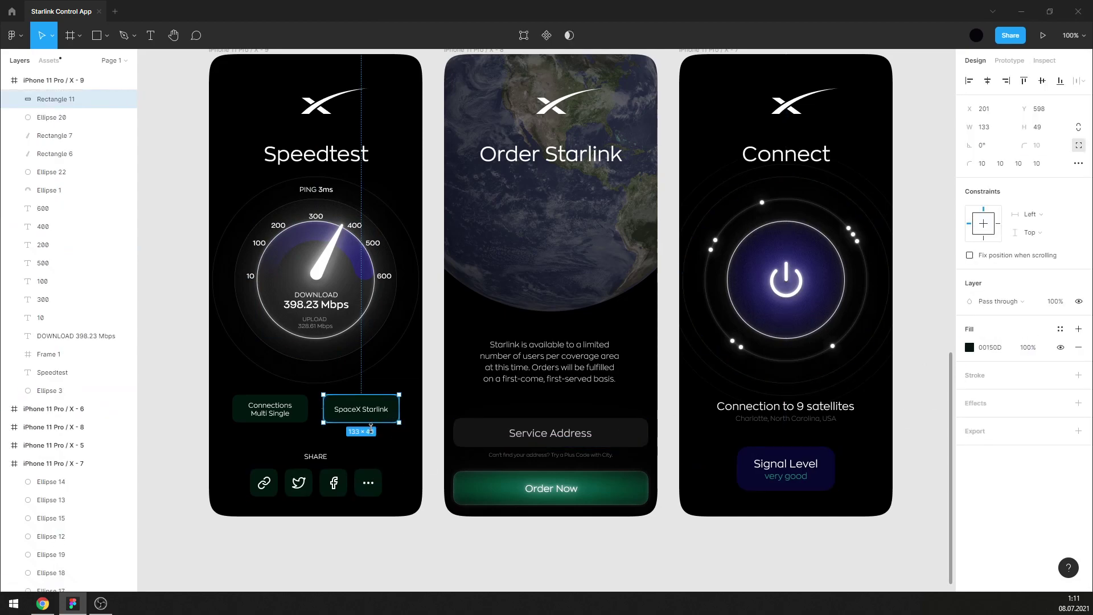
left_click(270, 409, "shift")
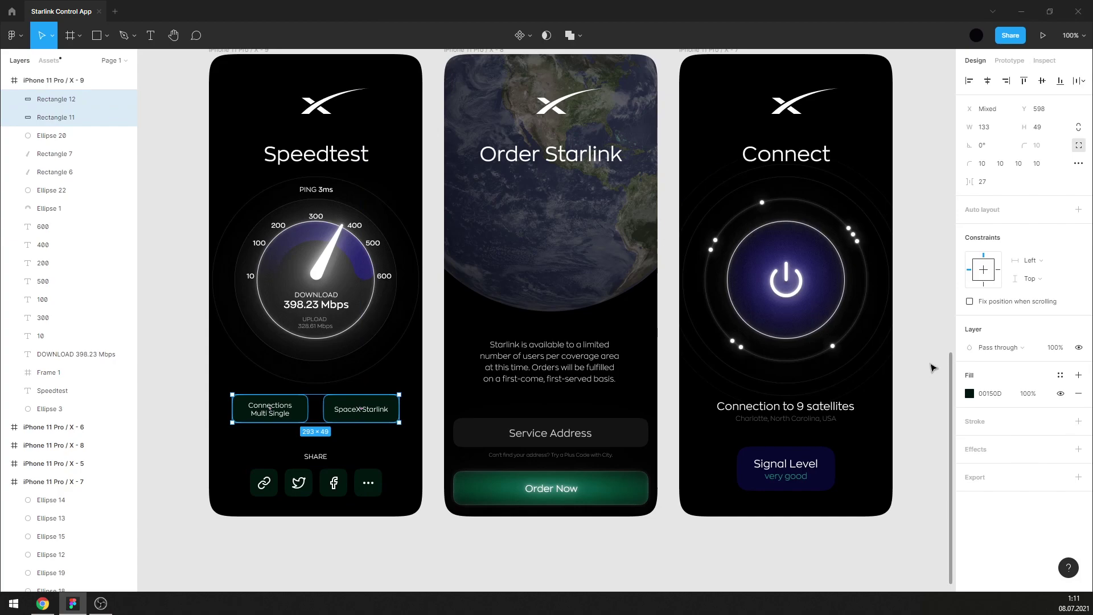
Give both buttons a navy 131260 fill at 60% opacity.
left_click(1026, 394)
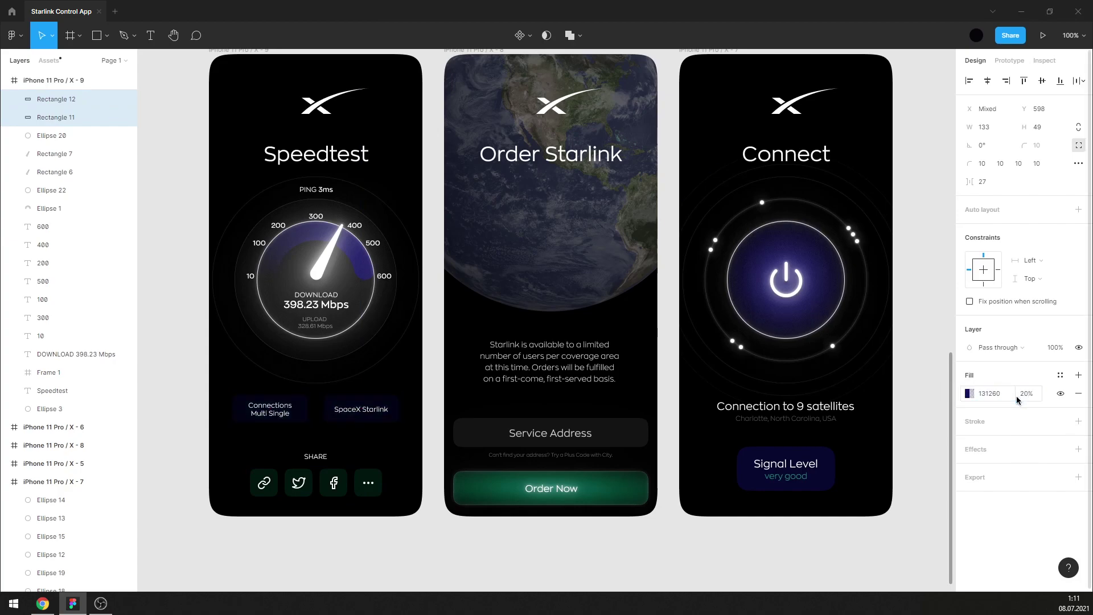
type("20")
key("Return")
type("5")
left_click(1030, 394)
type("60")
key("Return")
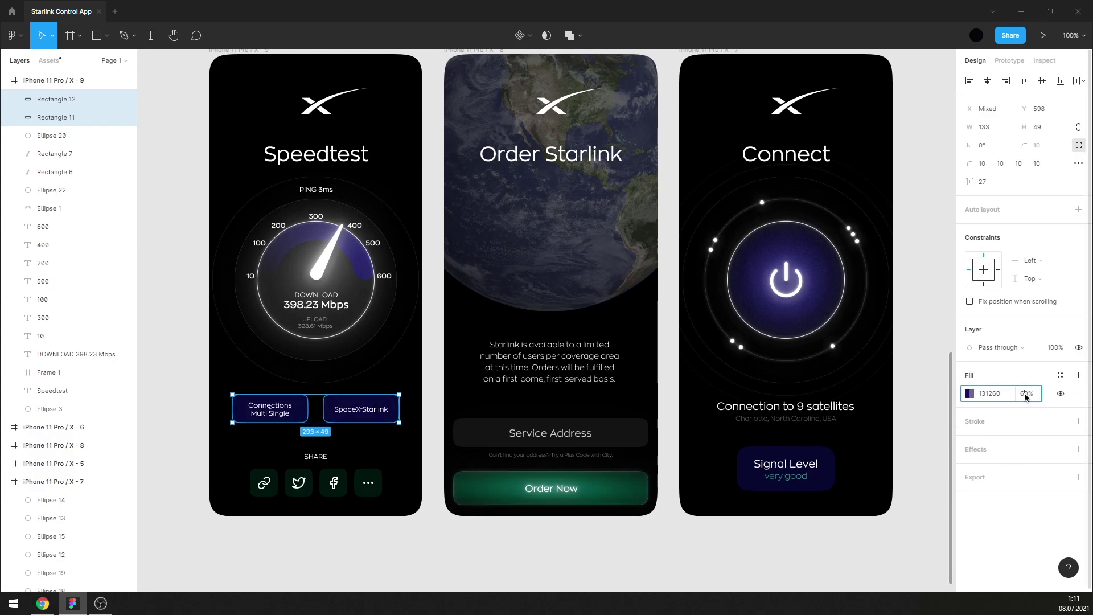
left_click(368, 557)
left_click(353, 500)
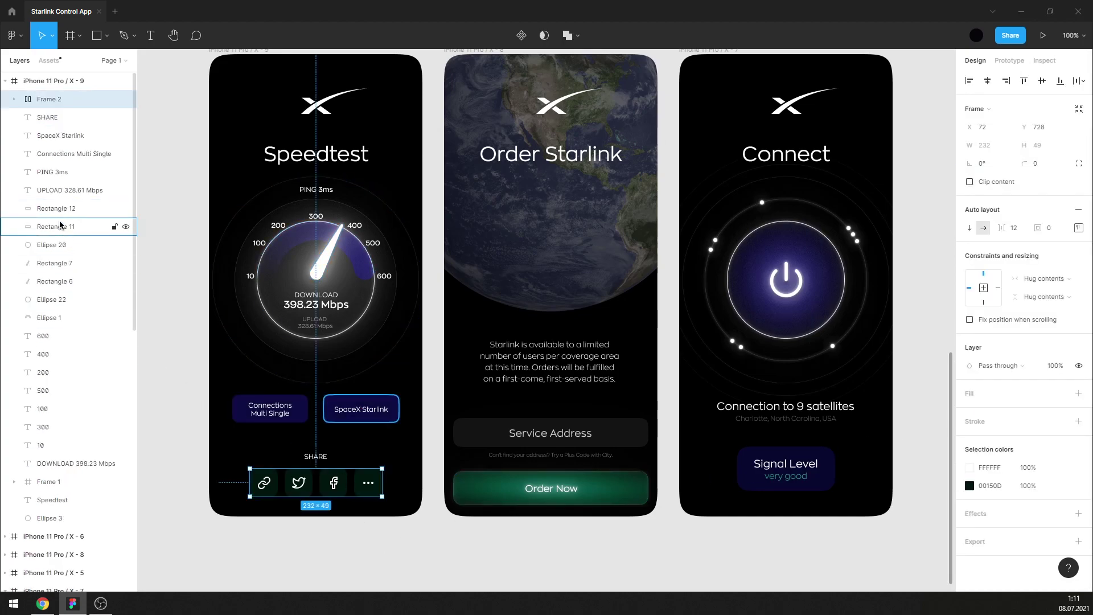
Expand the four share-icon groups in Layers and select their background rectangles.
left_click(14, 100)
left_click(28, 117)
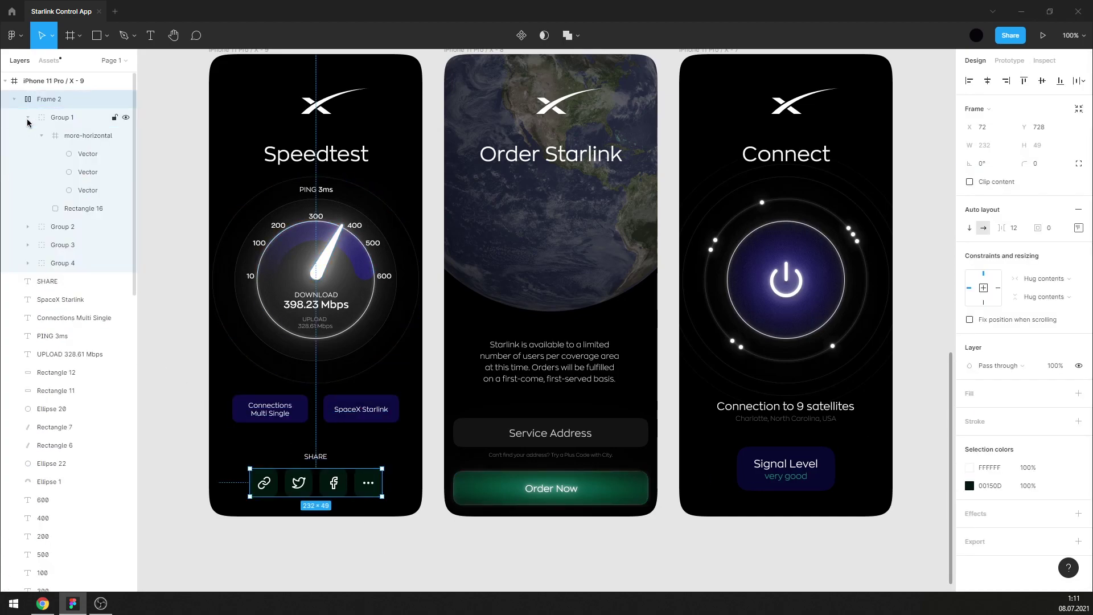
left_click(40, 136)
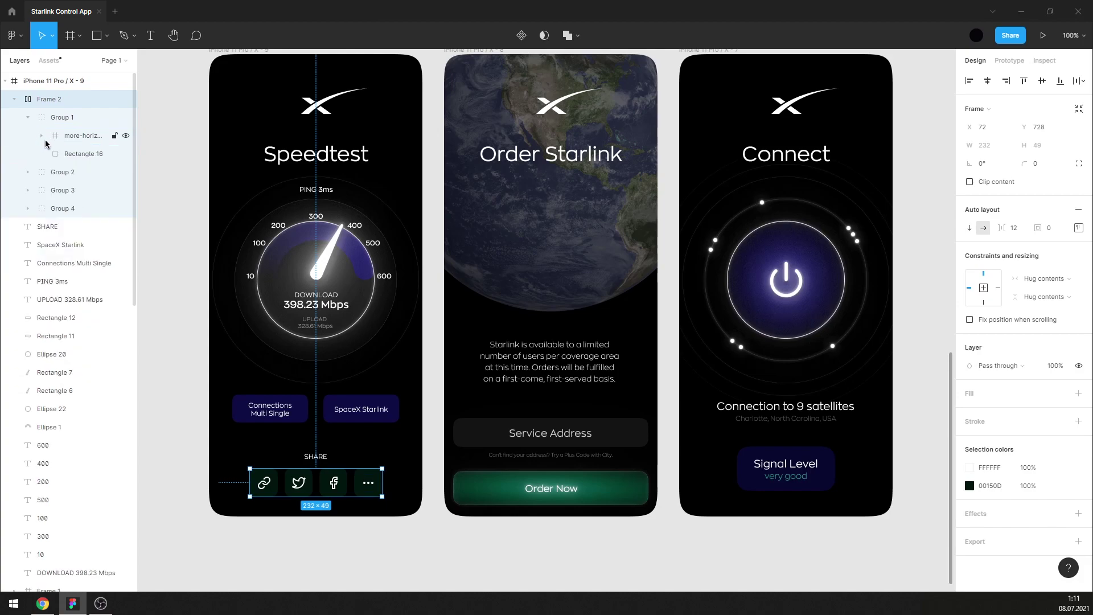
left_click(28, 172)
left_click(42, 190)
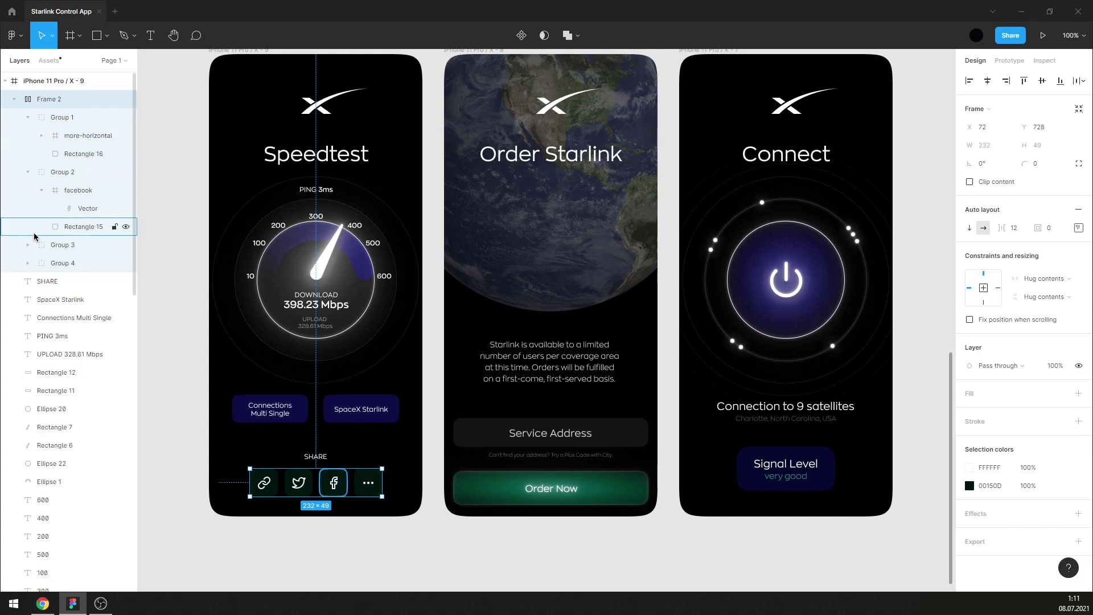
left_click(28, 245)
left_click(28, 318)
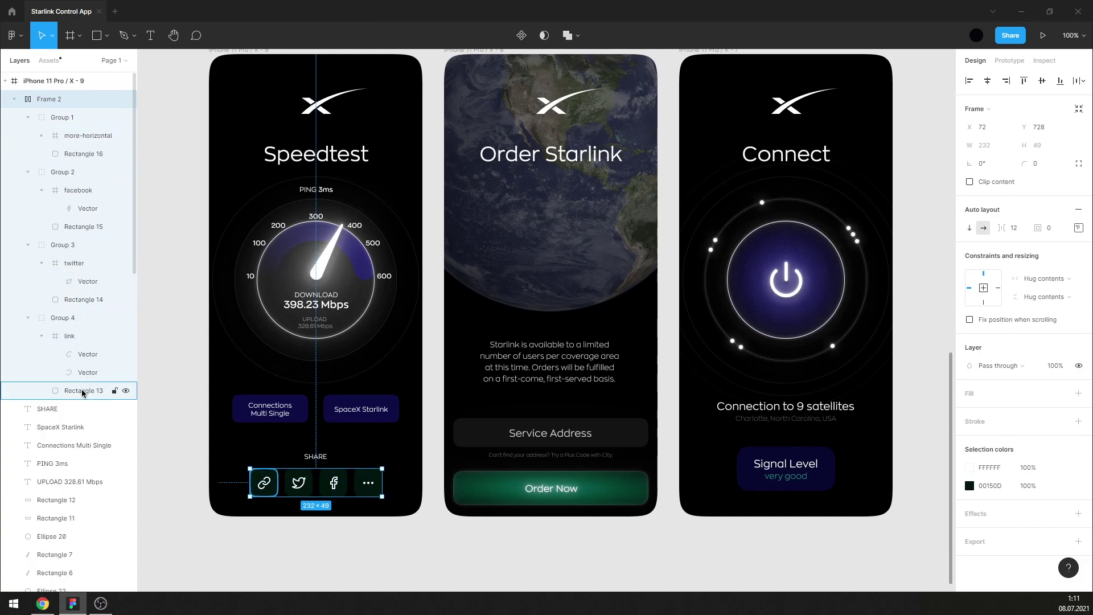
left_click(83, 390)
left_click(83, 299, "ctrl")
left_click(82, 227, "ctrl")
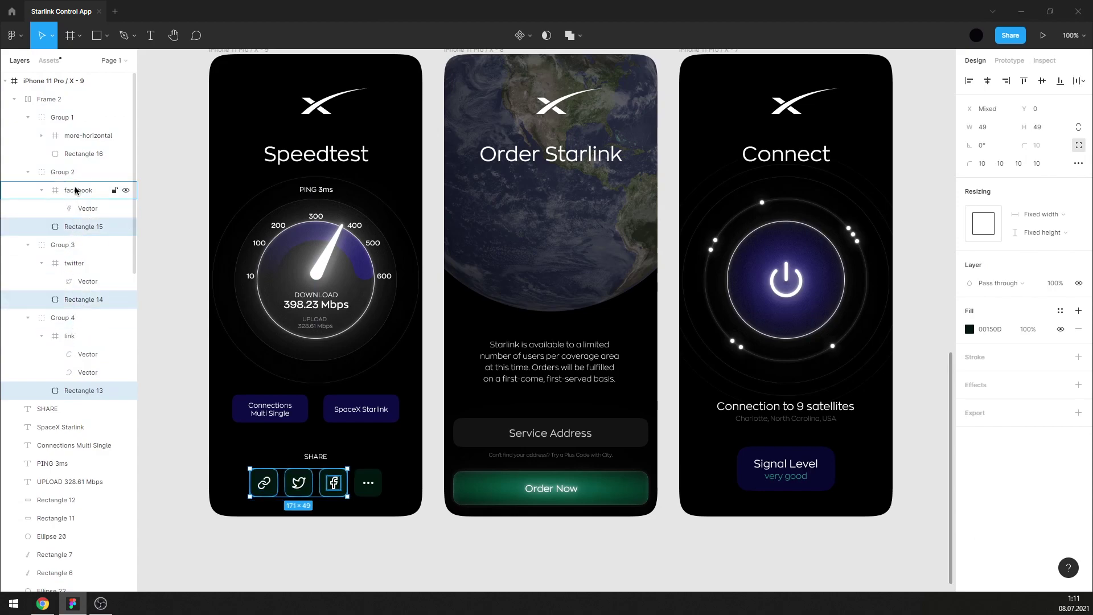
left_click(83, 153, "ctrl")
Fill the four share-icon backgrounds with navy 131260 at 40% opacity.
key("Return")
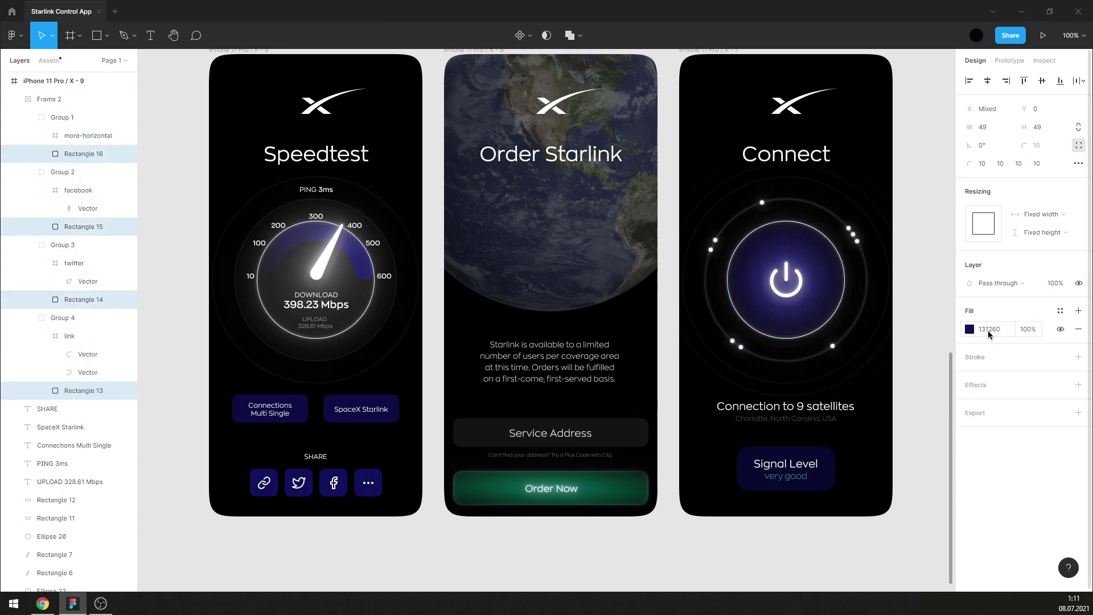
left_click(1022, 329)
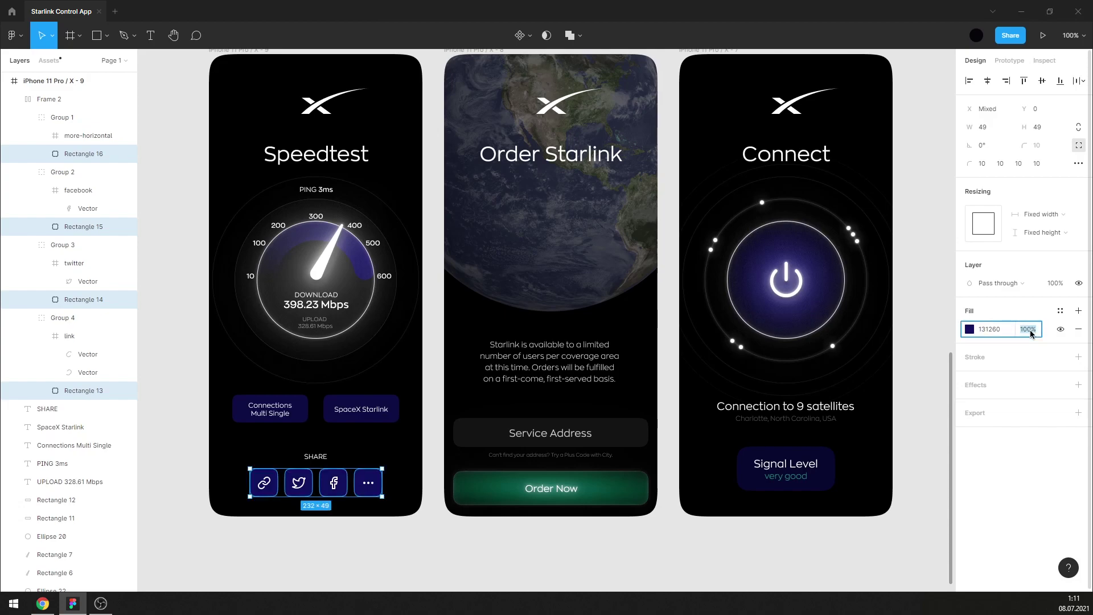
type("20")
key("Return")
left_click(1028, 329)
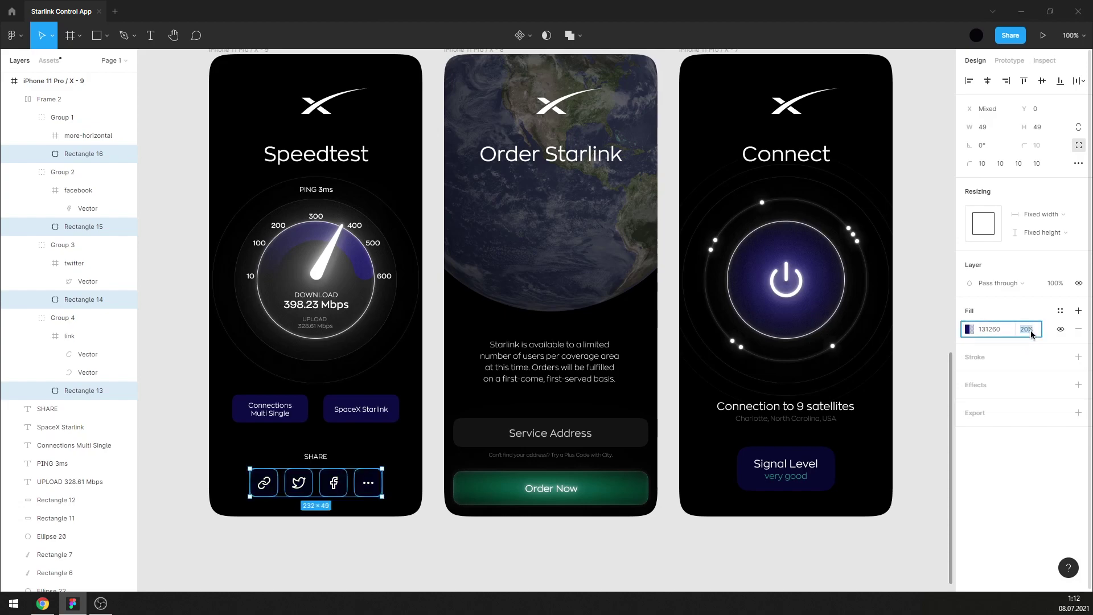
type("40")
key("Return")
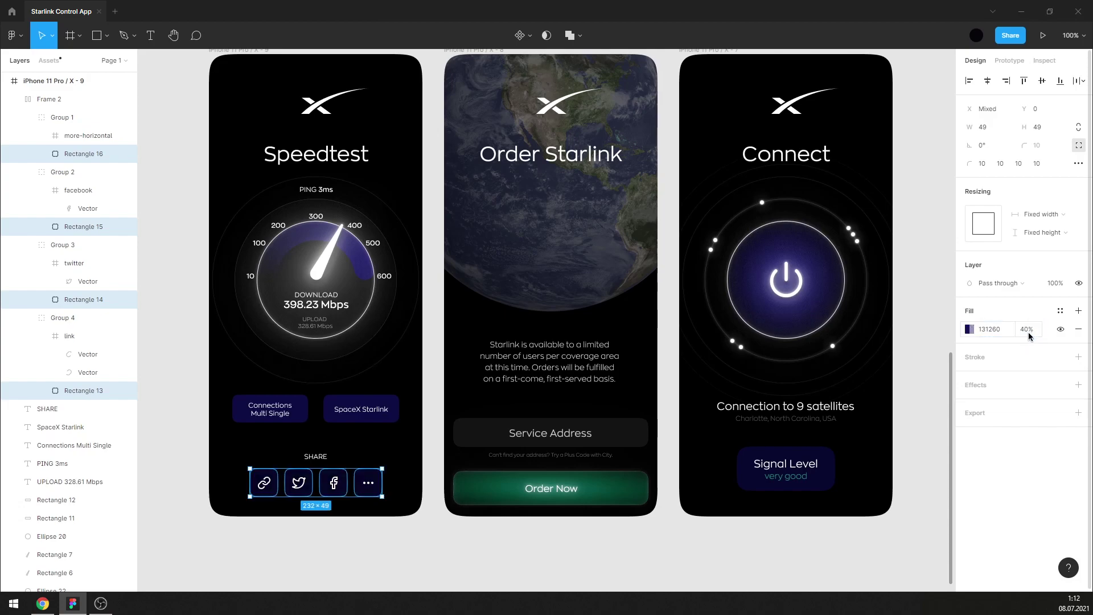
left_click(946, 344)
Set all three radial gradient stops of the Order Now button to 131260.
left_click(619, 490)
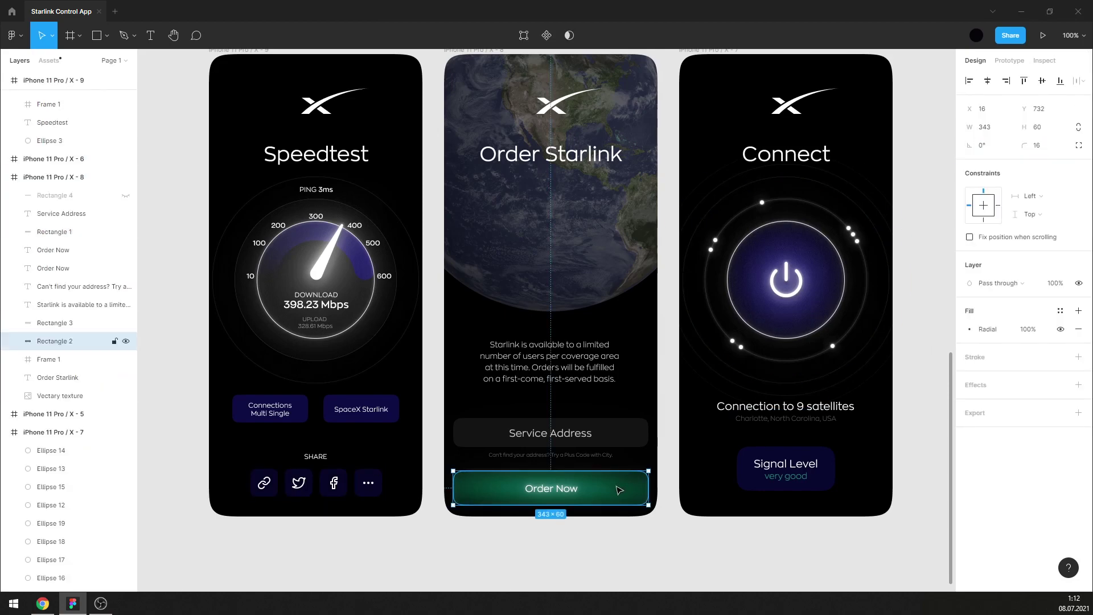
left_click(970, 329)
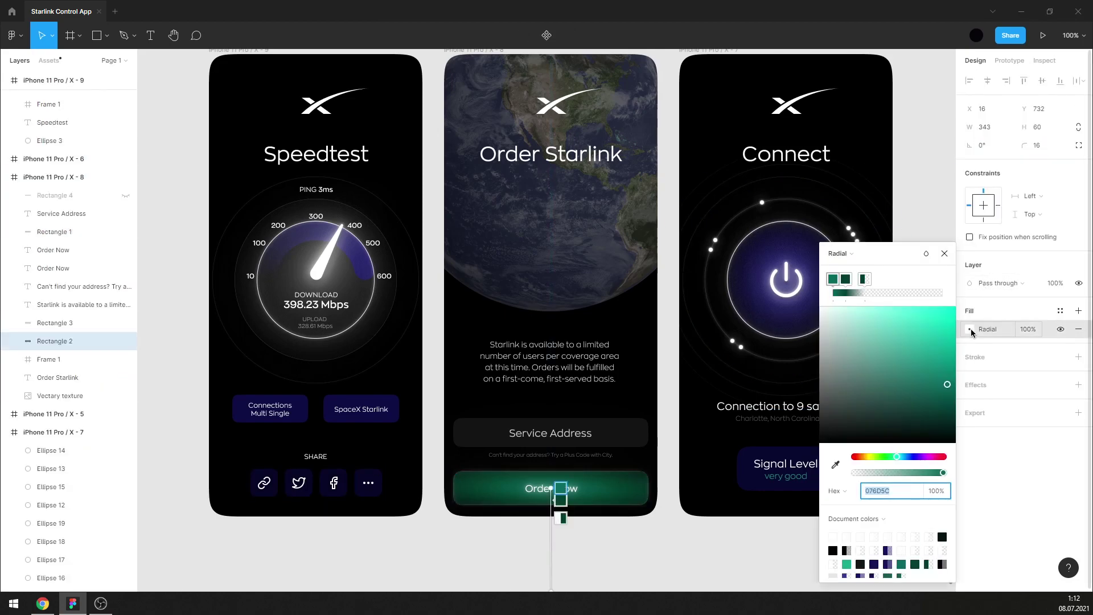
left_click(847, 278)
left_click(879, 491)
type("131260")
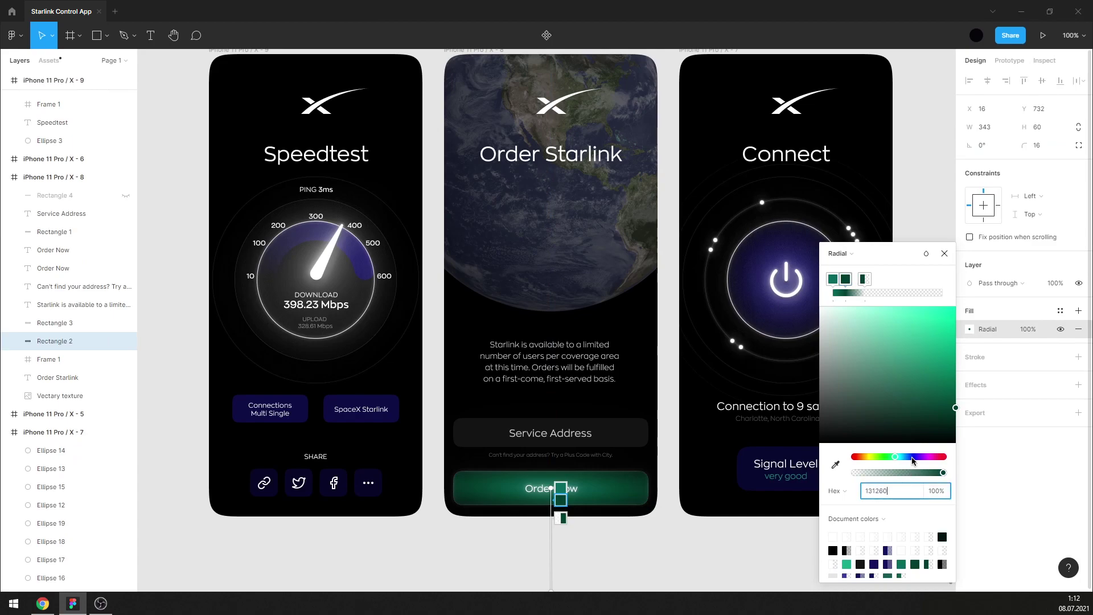
key("Return")
left_click(864, 279)
left_click(876, 491)
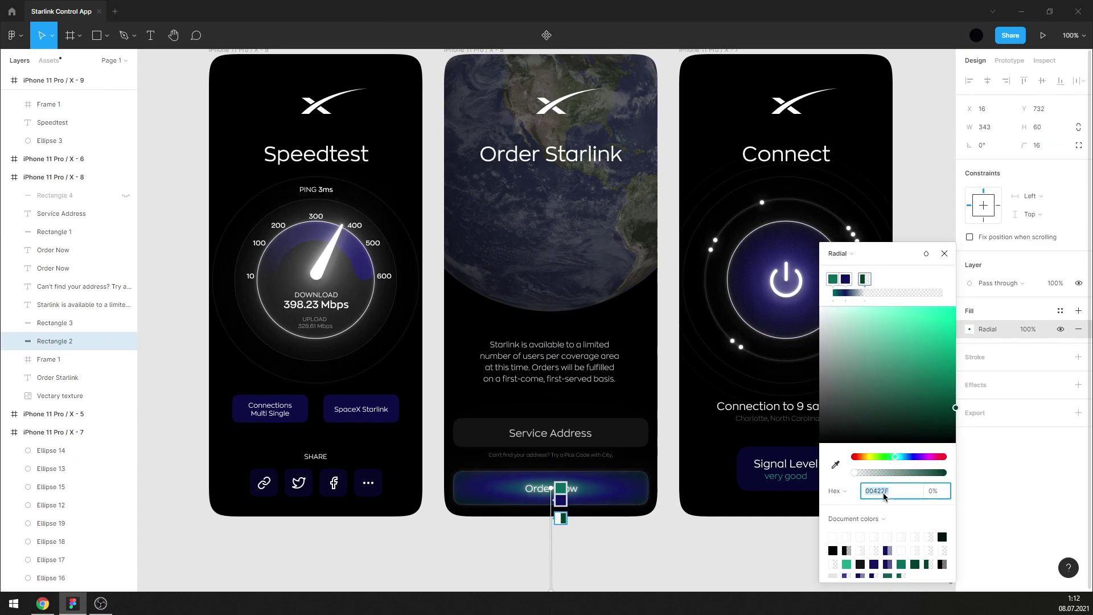
type("131260")
key("Return")
left_click(833, 279)
left_click(879, 490)
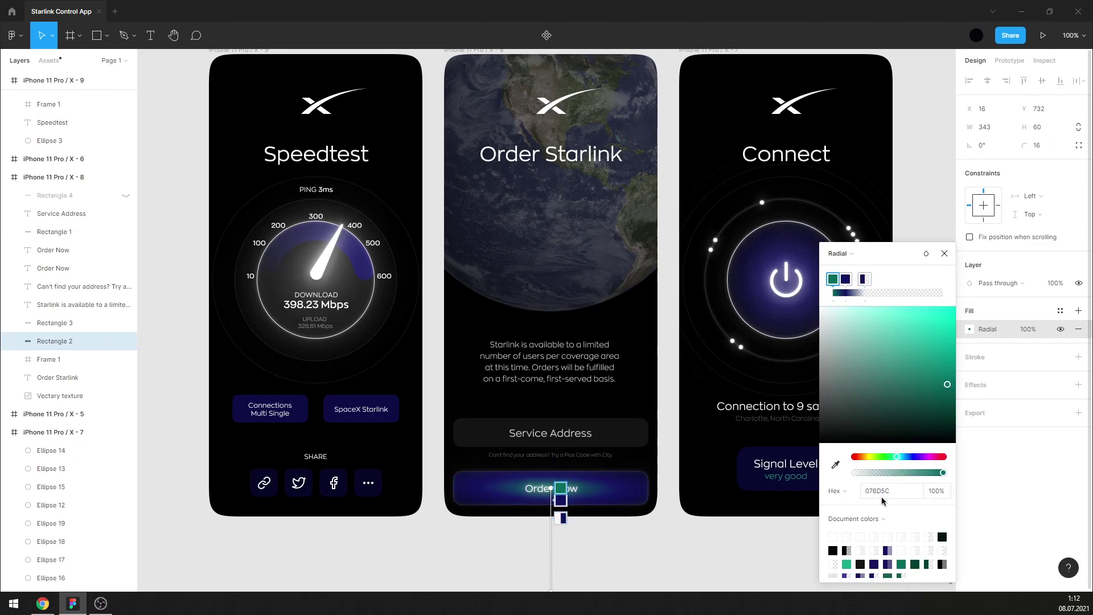
type("131260")
key("Return")
Change the first gradient stop to 272674 and the third stop to 00004C.
left_click(880, 491)
type("272674")
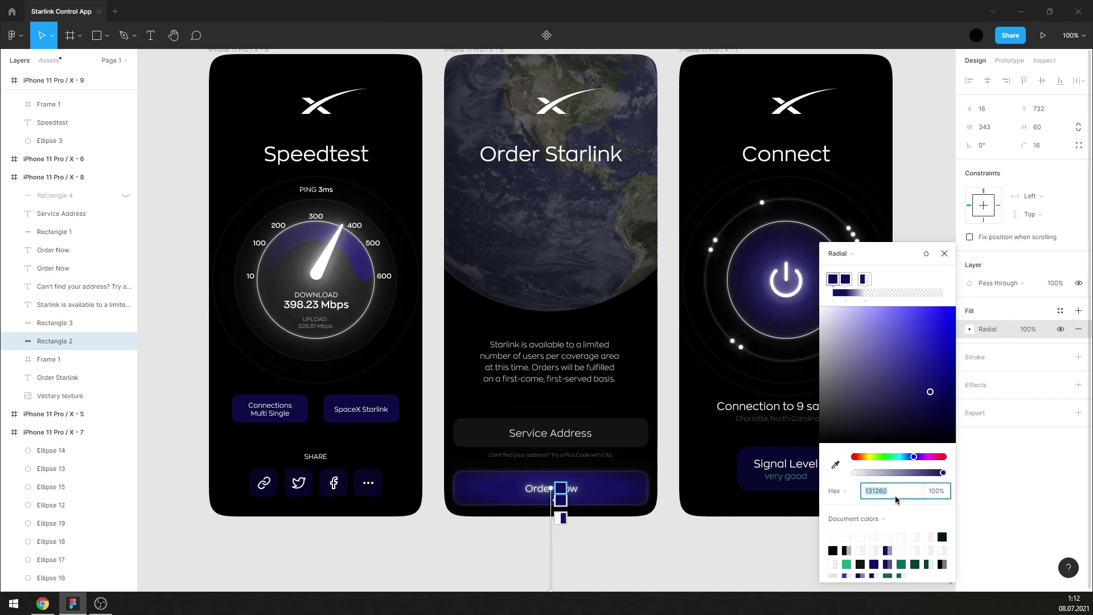
key("Return")
left_click(865, 279)
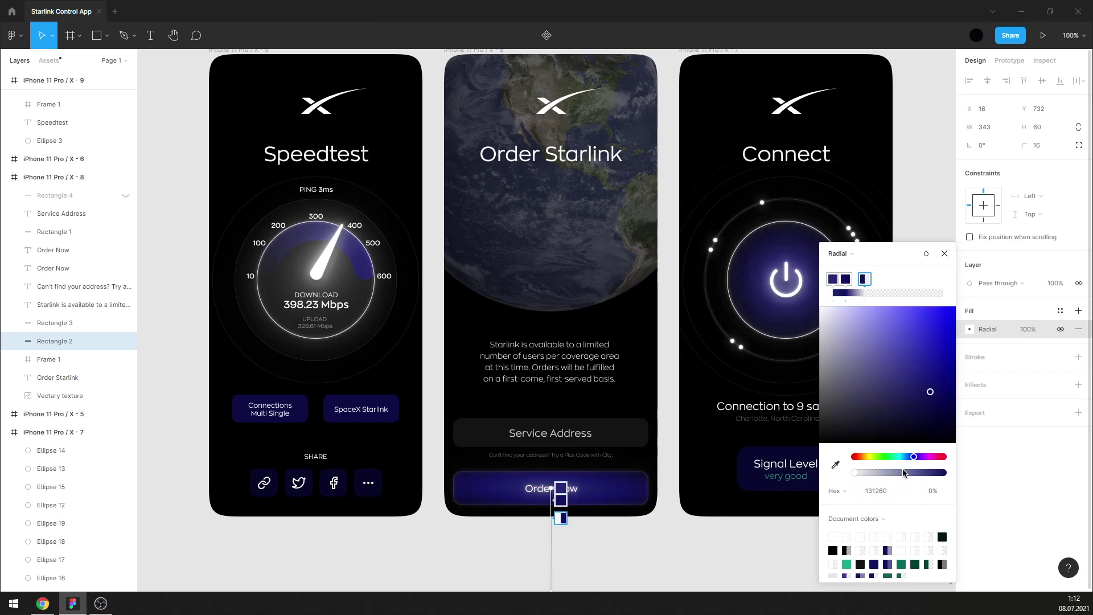
left_click(891, 490)
type("00004C")
key("Return")
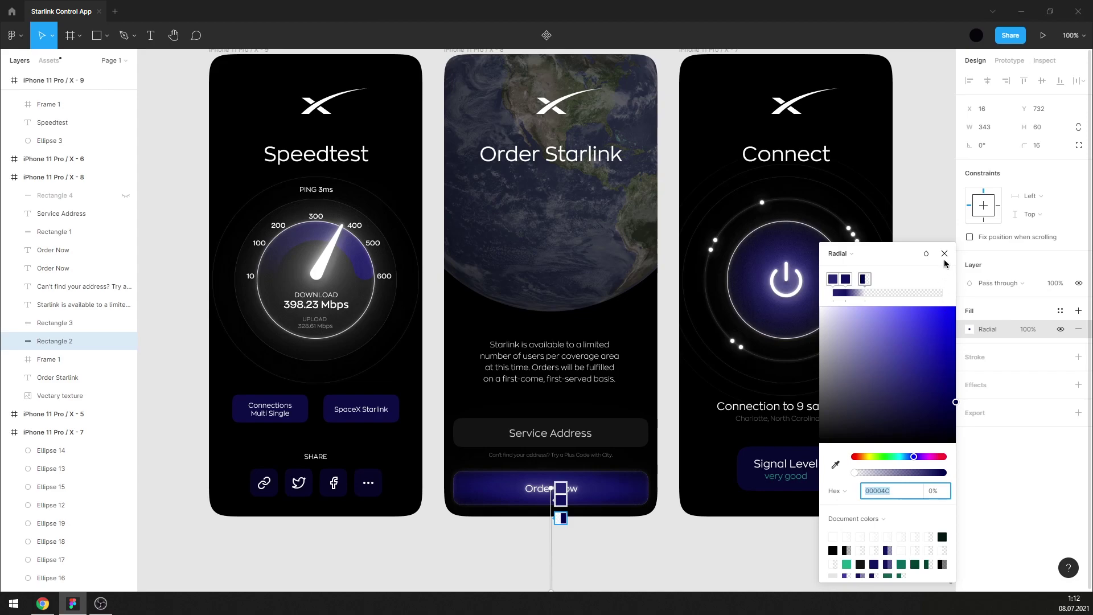
left_click(943, 255)
Tint the Service Address field's fill to the dark violet 15121D.
left_click(635, 428)
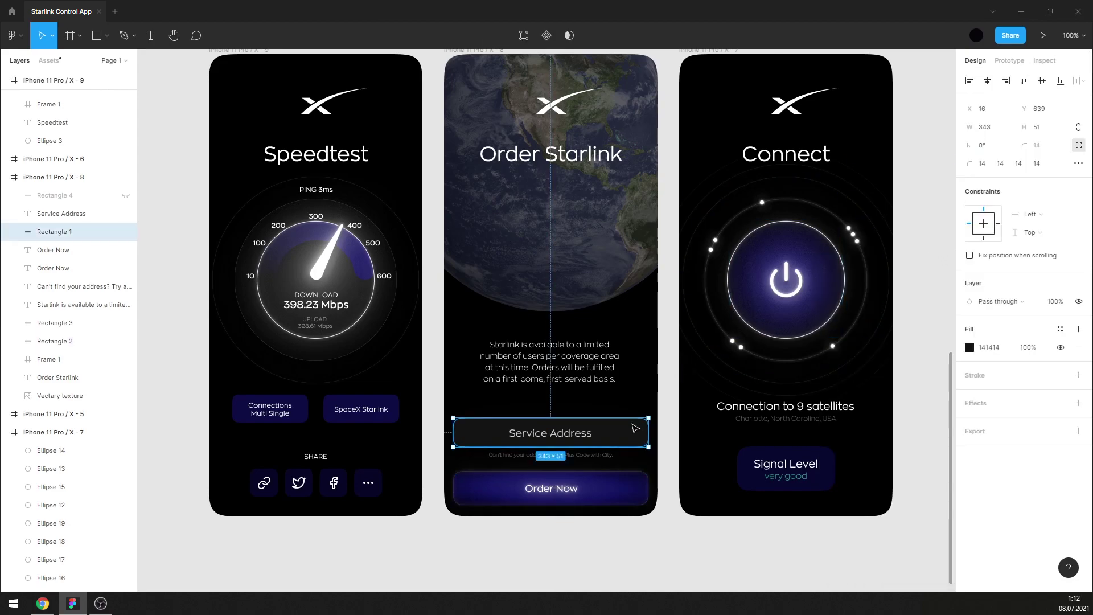
left_click(969, 348)
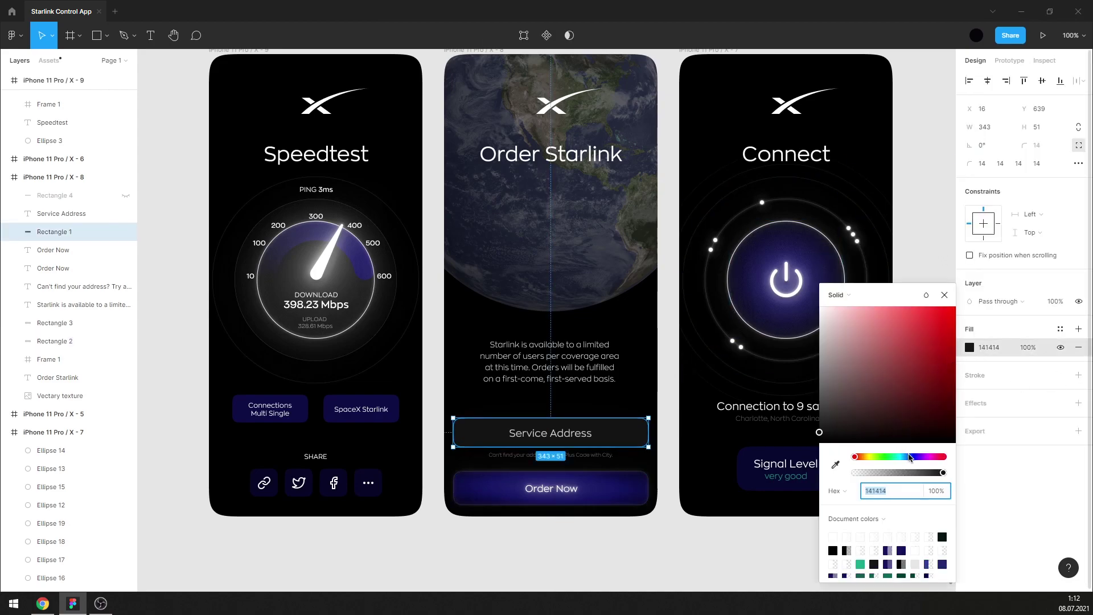
left_click(917, 457)
left_click(855, 422)
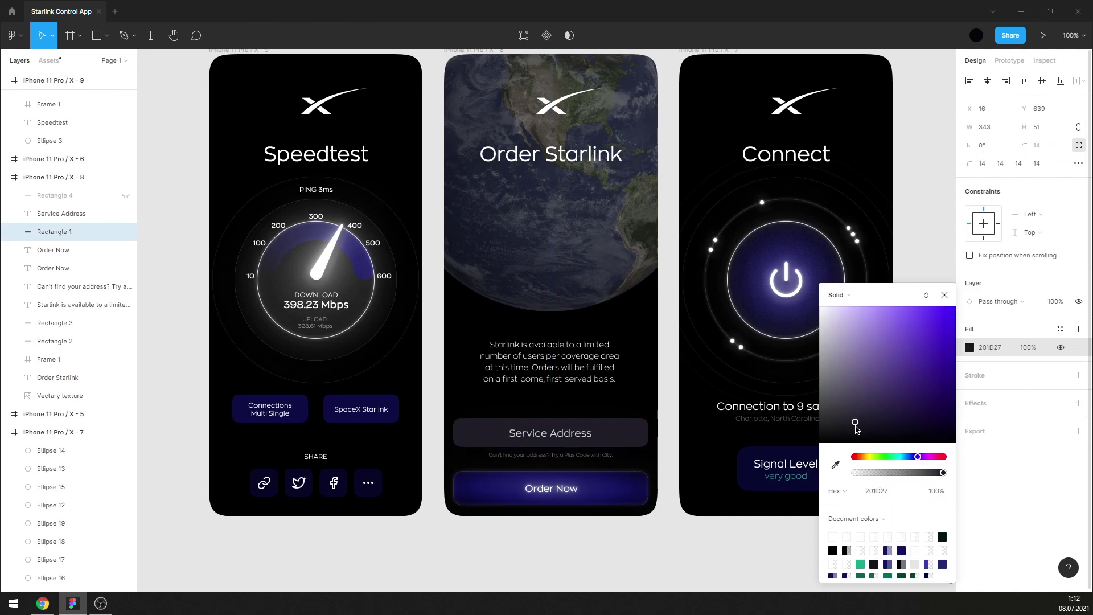
left_click_drag(856, 426, 872, 431)
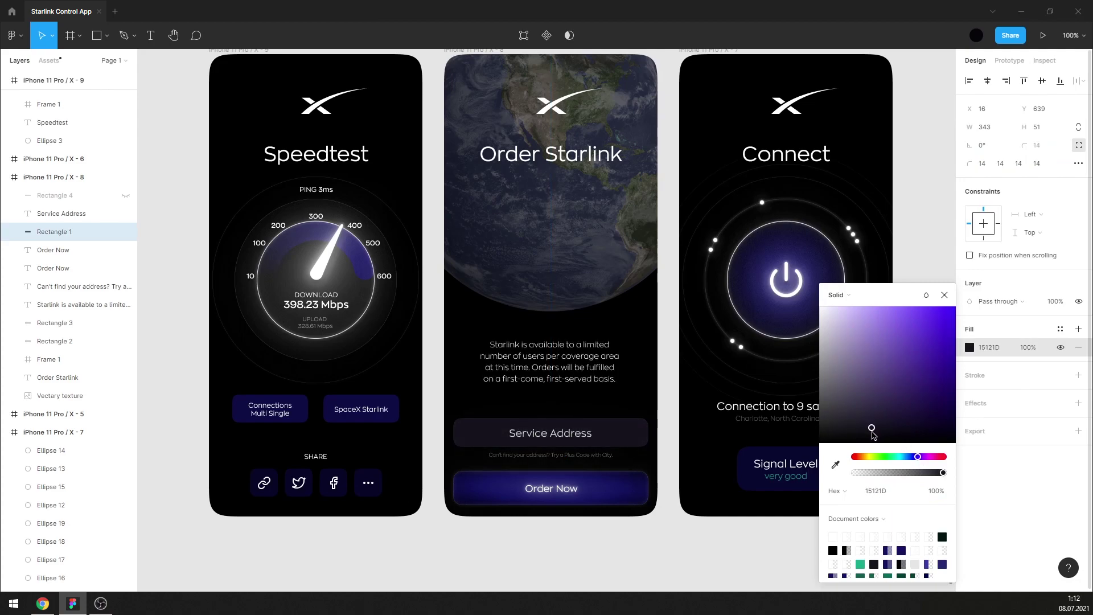
key("Escape")
key("Escape")
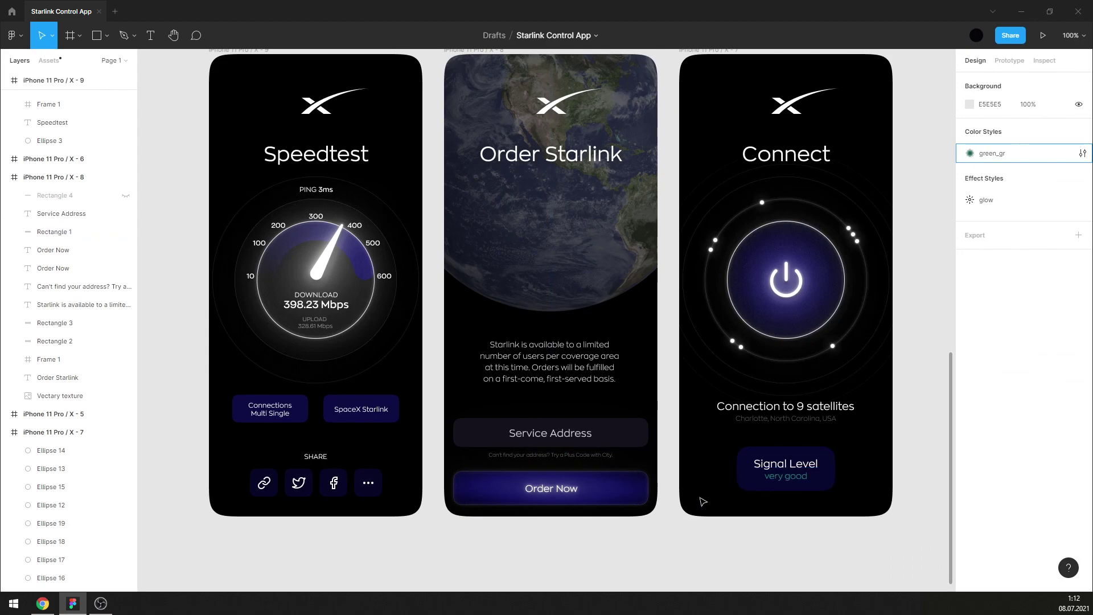
Lower the earth image's Temperature so it looks cooler and bluer.
scroll(693, 503, "up", 1)
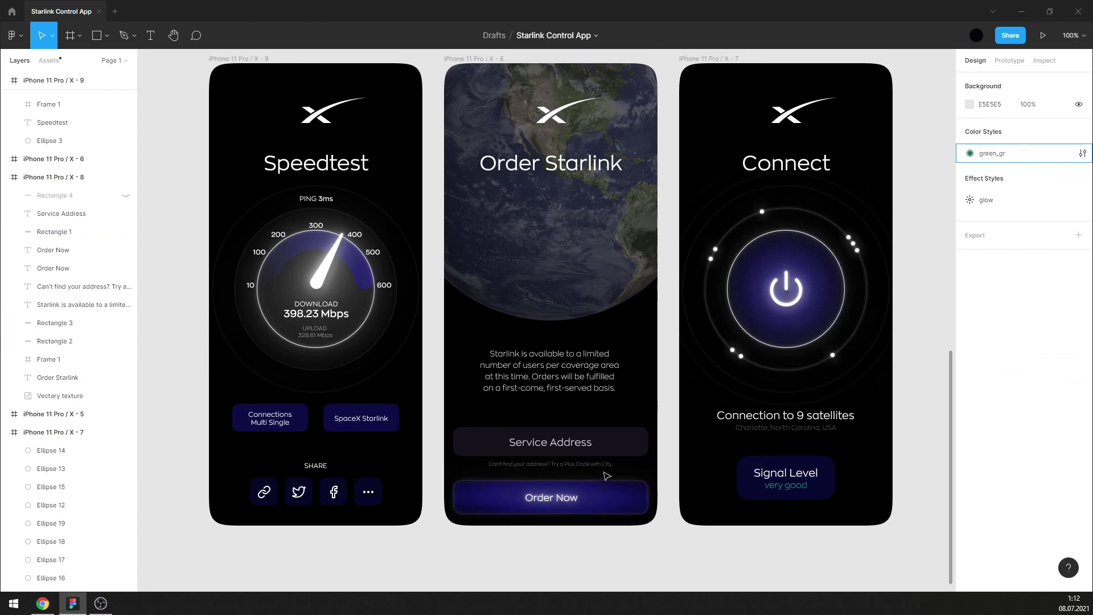
left_click(545, 297)
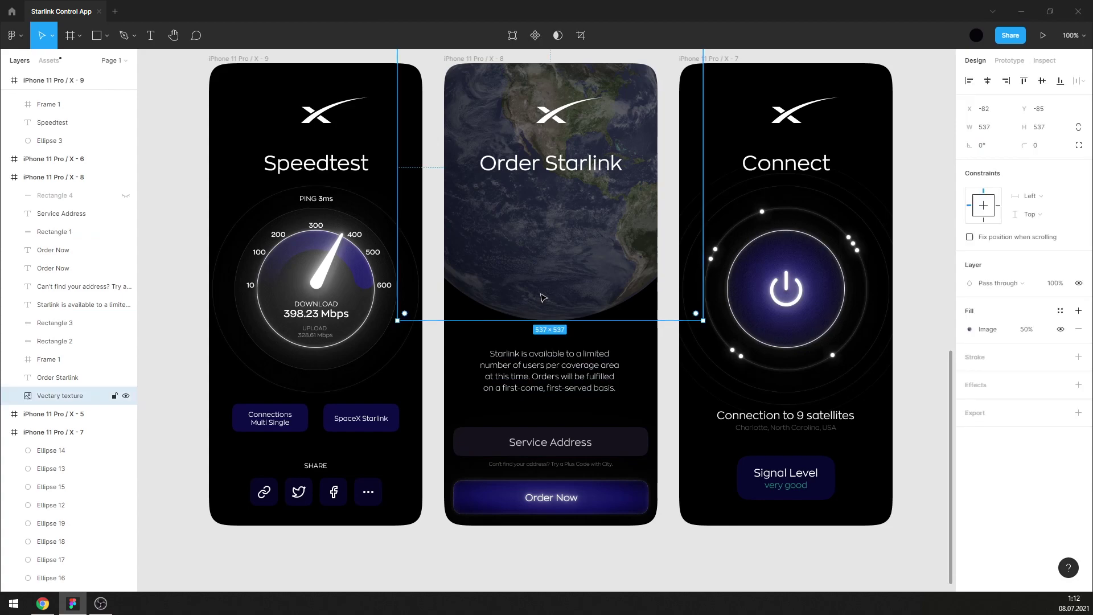
left_click(969, 329)
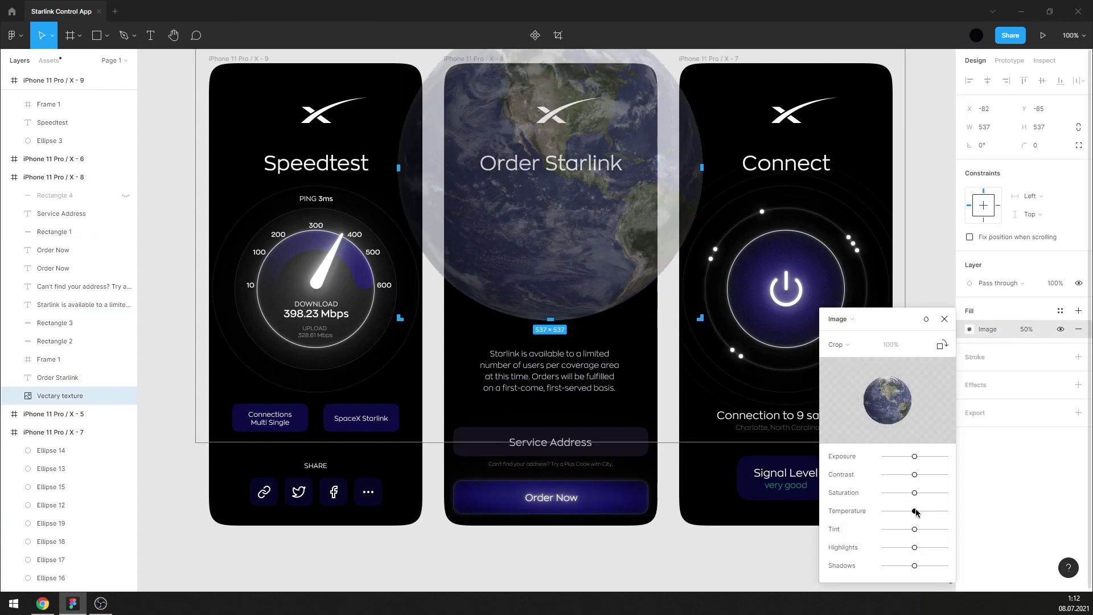
left_click_drag(916, 513, 888, 510)
left_click(930, 303)
scroll(926, 411, "up", 2)
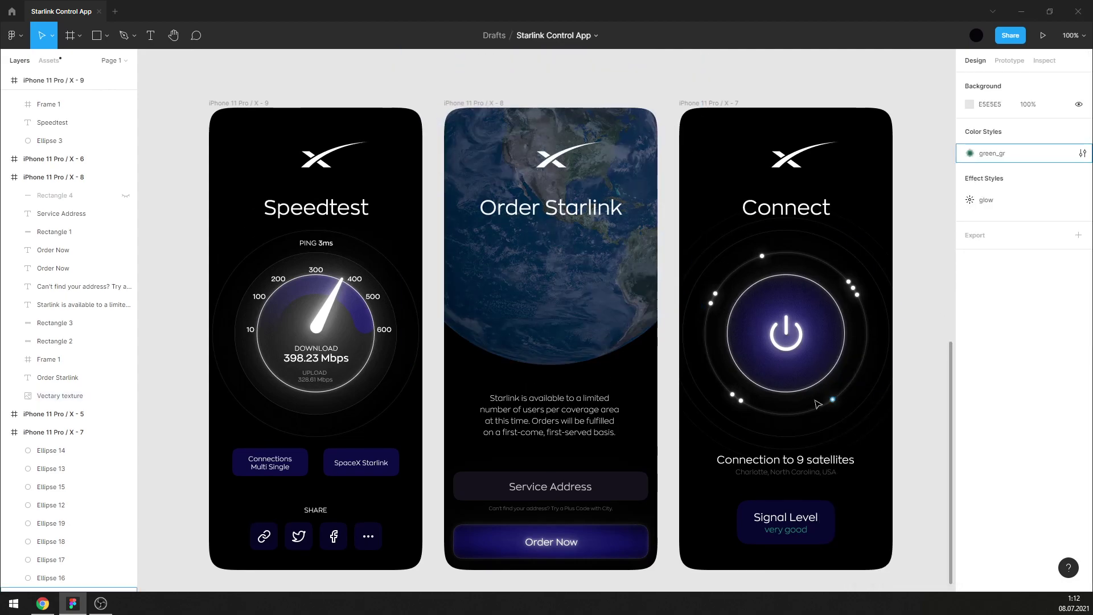
scroll(854, 402, "down", 5, "ctrl")
scroll(874, 444, "up", 1)
Move the bottom row of blue phone frames up, closer to the top row.
scroll(872, 442, "up", 5)
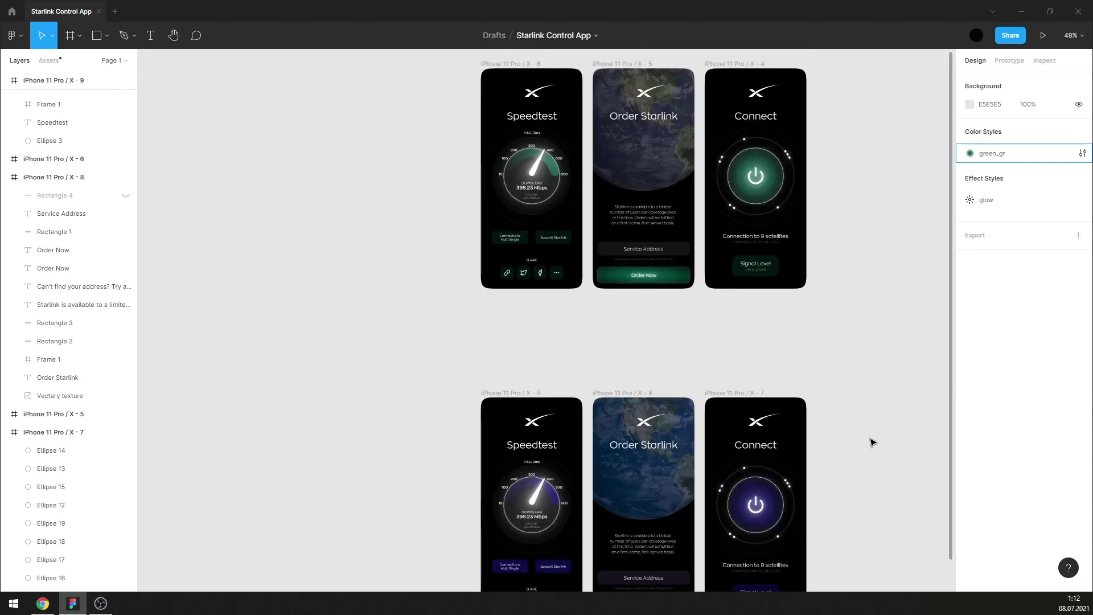
scroll(814, 375, "down", 2, "ctrl")
left_click_drag(558, 366, 873, 572)
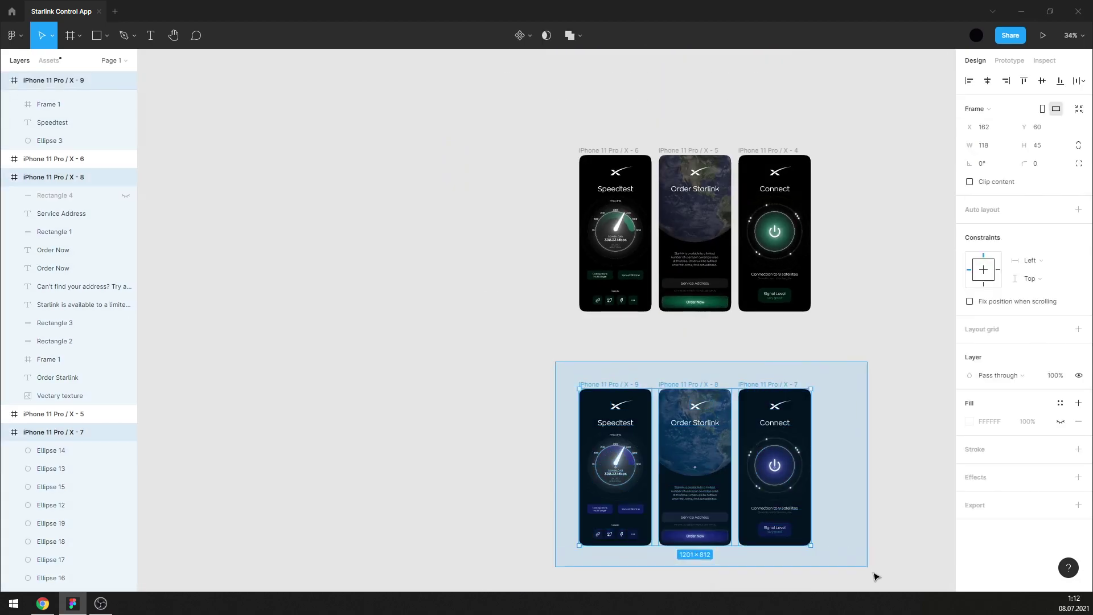
left_click_drag(805, 501, 805, 451)
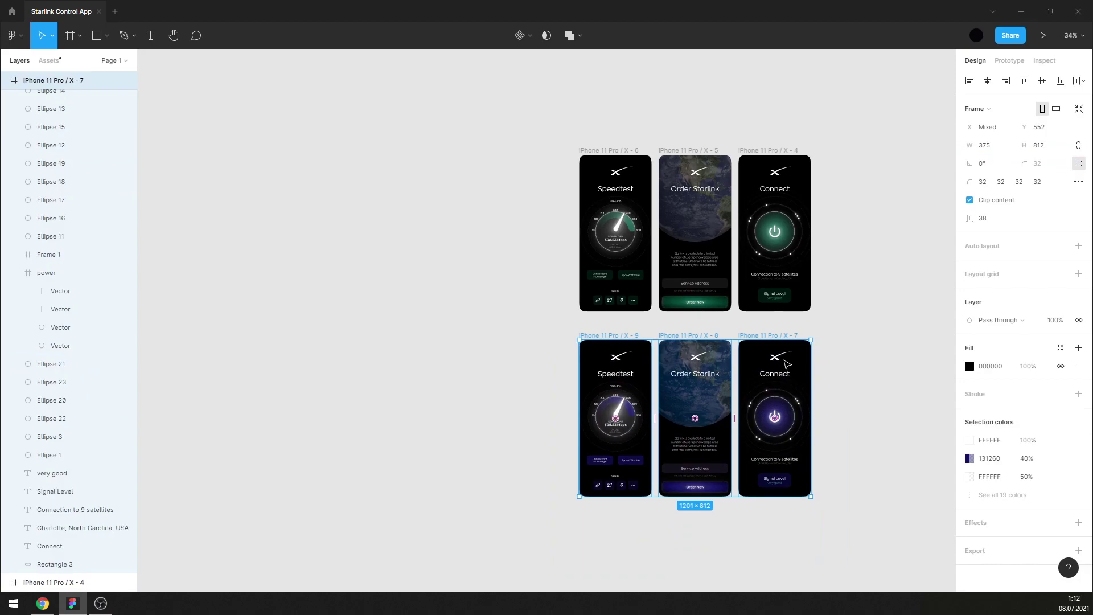
left_click(993, 220)
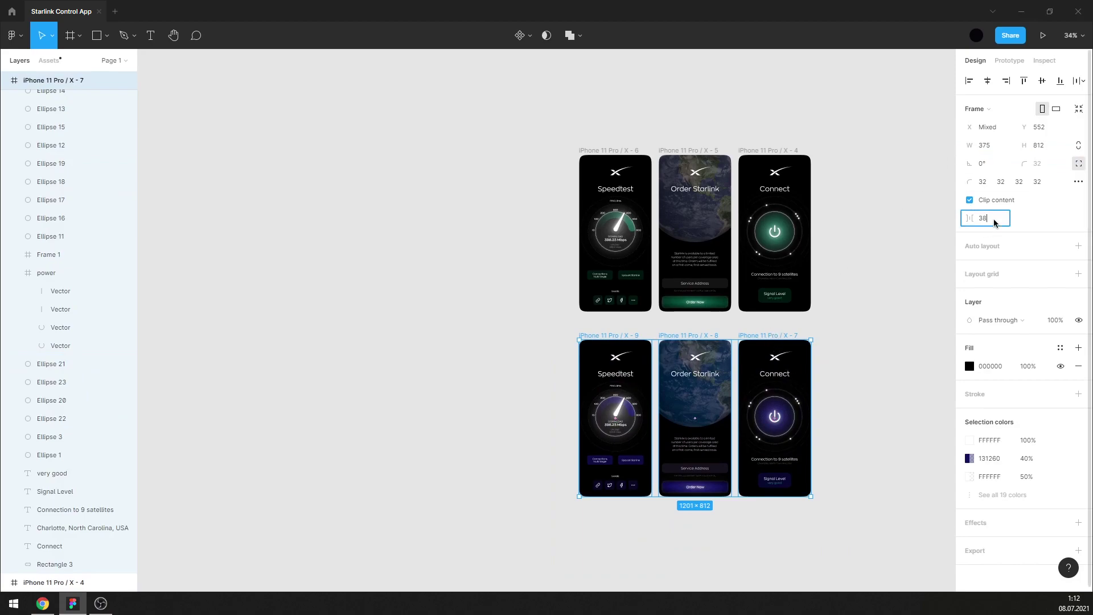
type("40")
Space the top row's frames 40 apart and Alt-drag a copy of it below.
left_click_drag(568, 320, 847, 125)
left_click(994, 218)
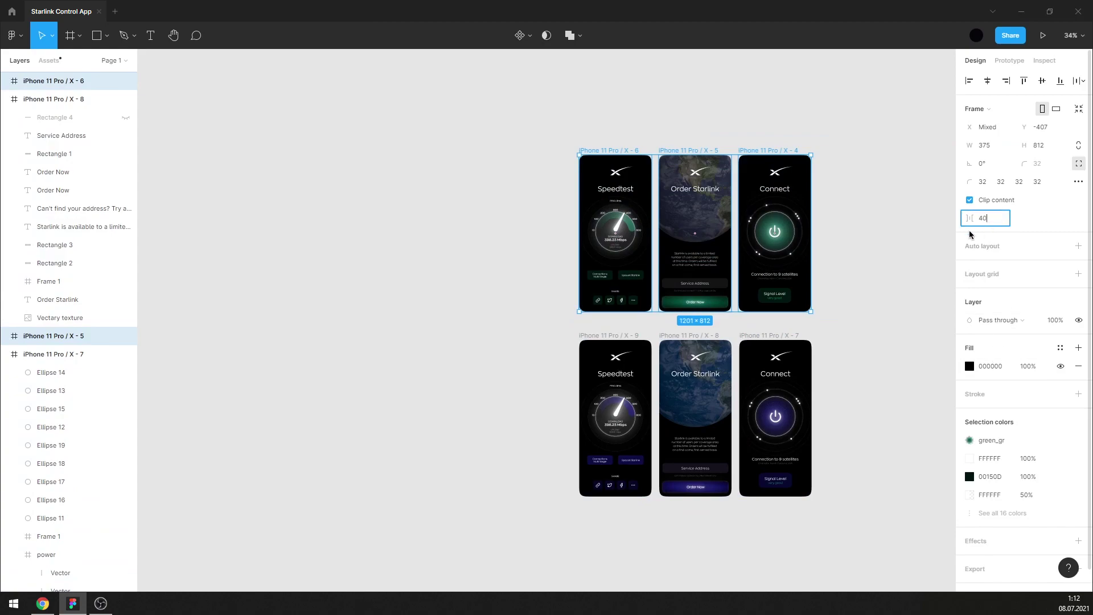
type("40")
key("Return")
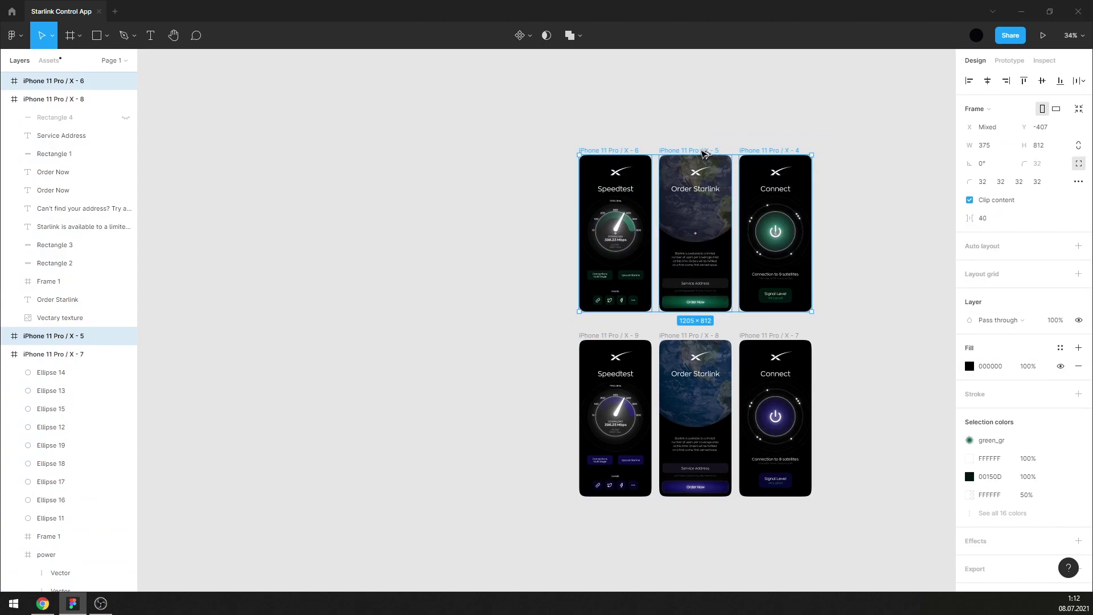
left_click_drag(717, 152, 677, 530)
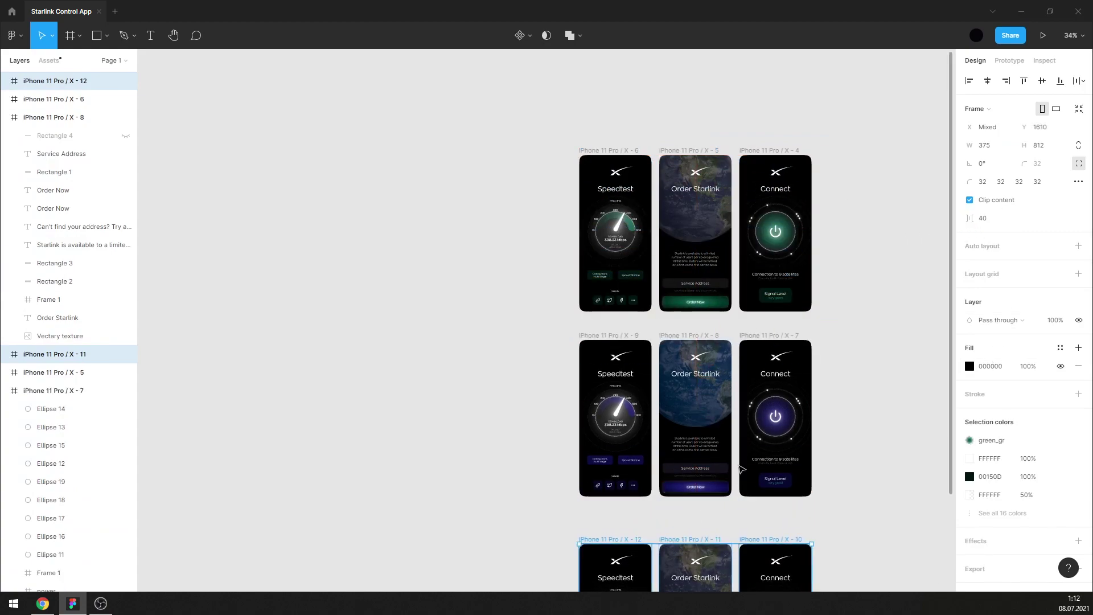
Detach the power circle's green_gr style and turn its first gradient stop purple.
key("shift+2")
left_click(767, 327)
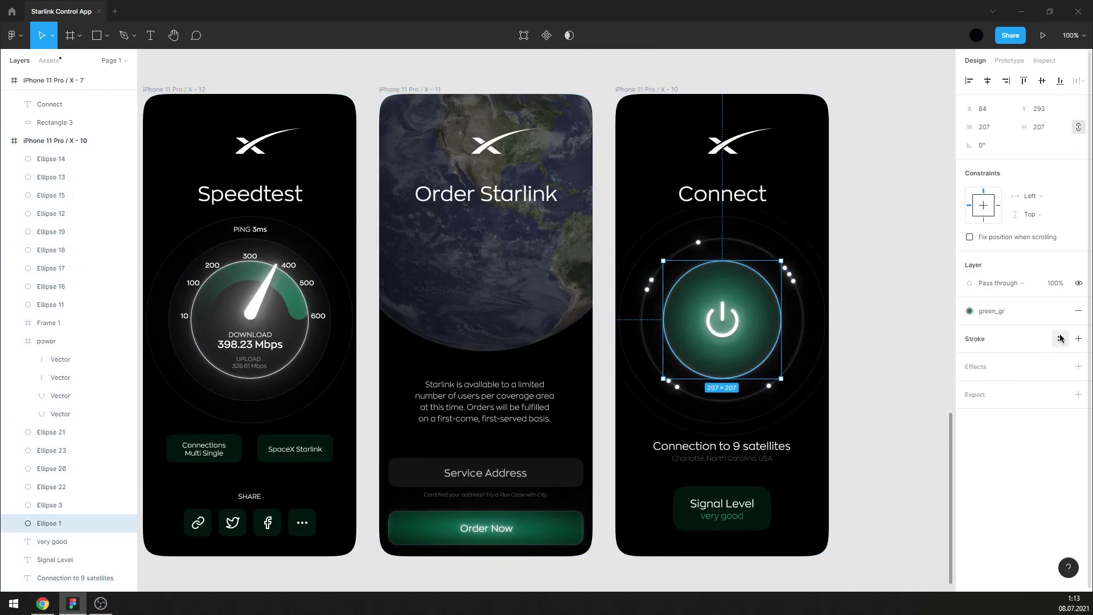
left_click(1060, 311)
left_click(971, 330)
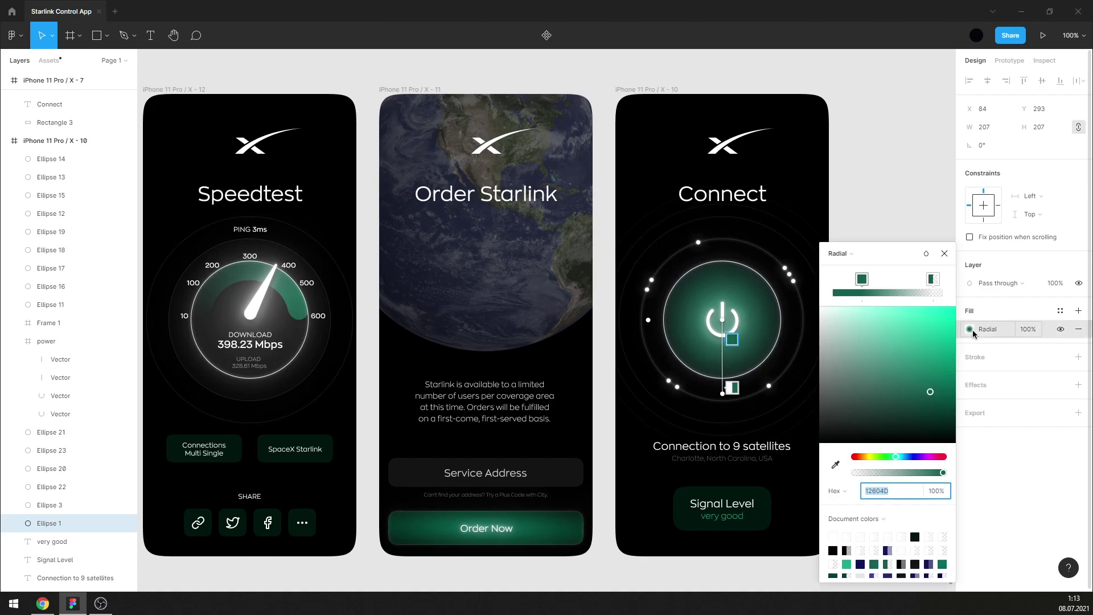
left_click(862, 279)
left_click(927, 457)
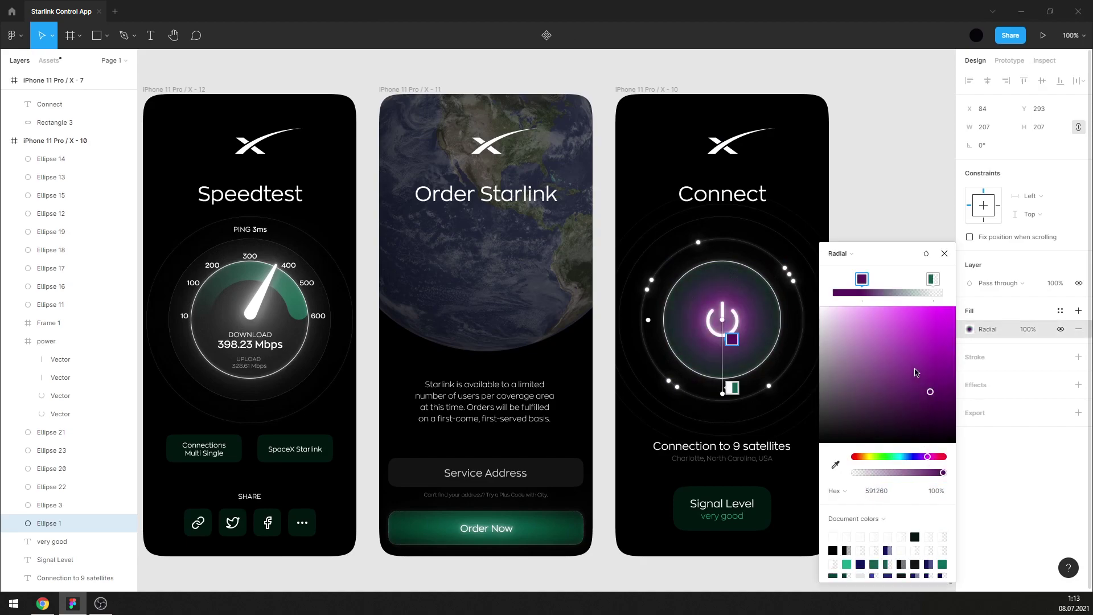
Shift the second stop to purple and brighten the first stop to magenta 7F1888.
left_click(934, 280)
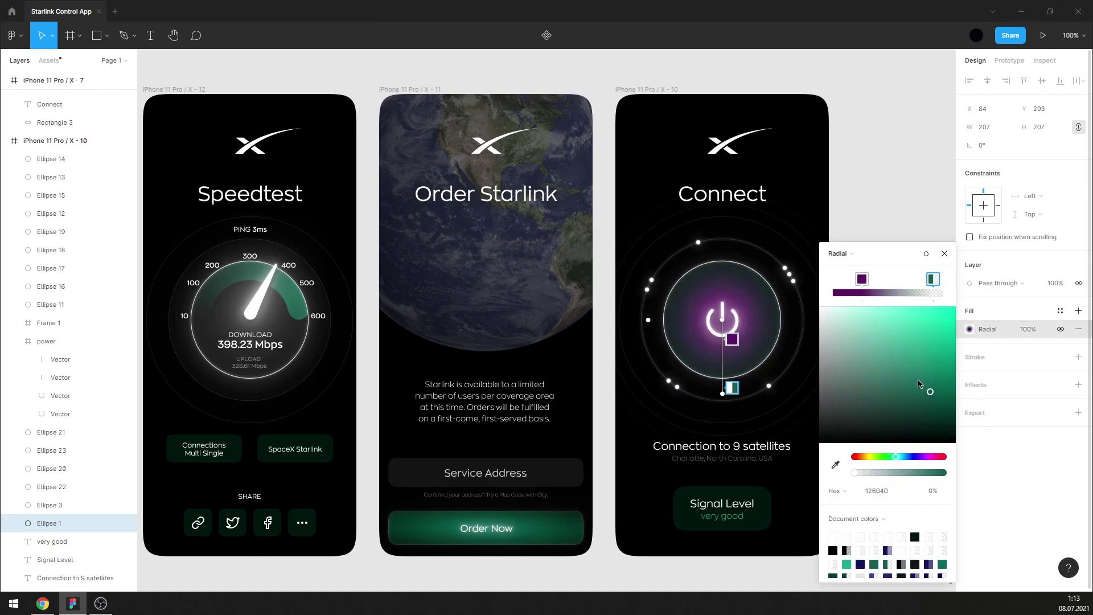
left_click(911, 458)
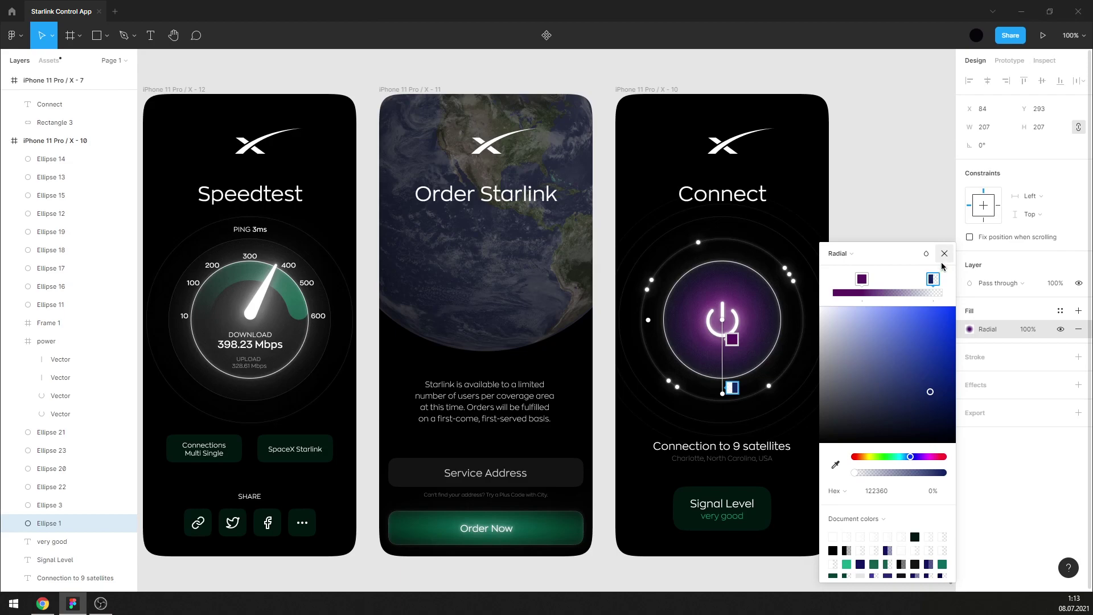
left_click(923, 458)
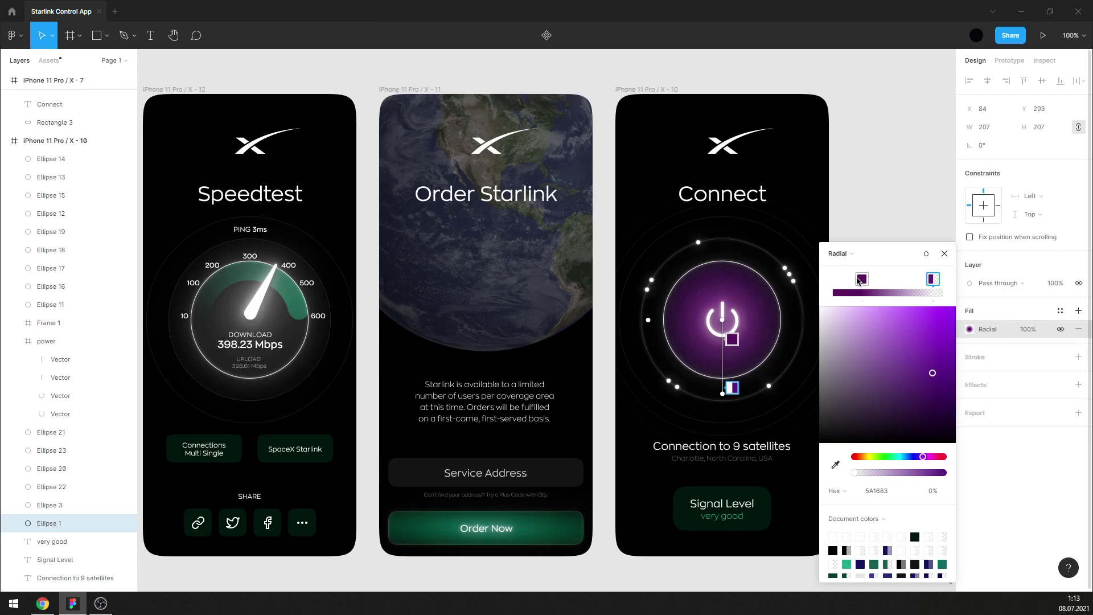
left_click(862, 280)
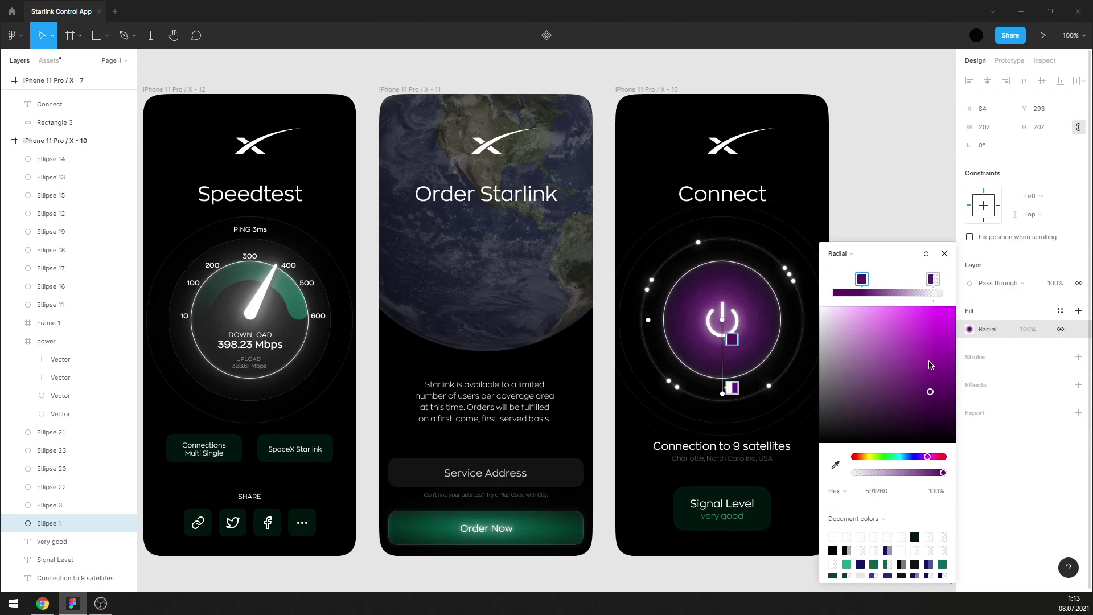
left_click(932, 373)
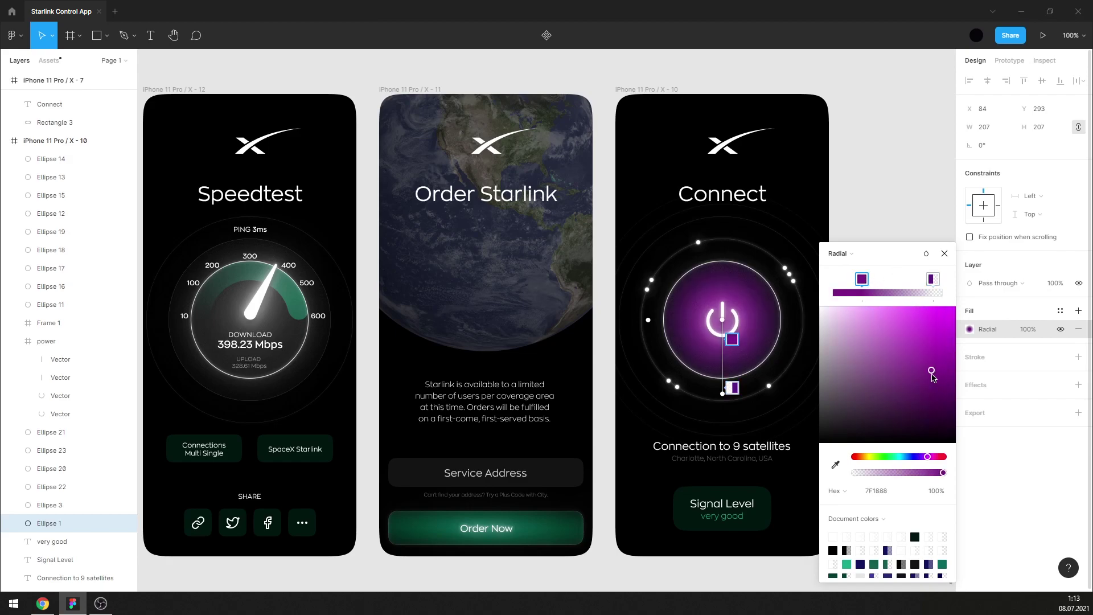
left_click(944, 253)
left_click(924, 291)
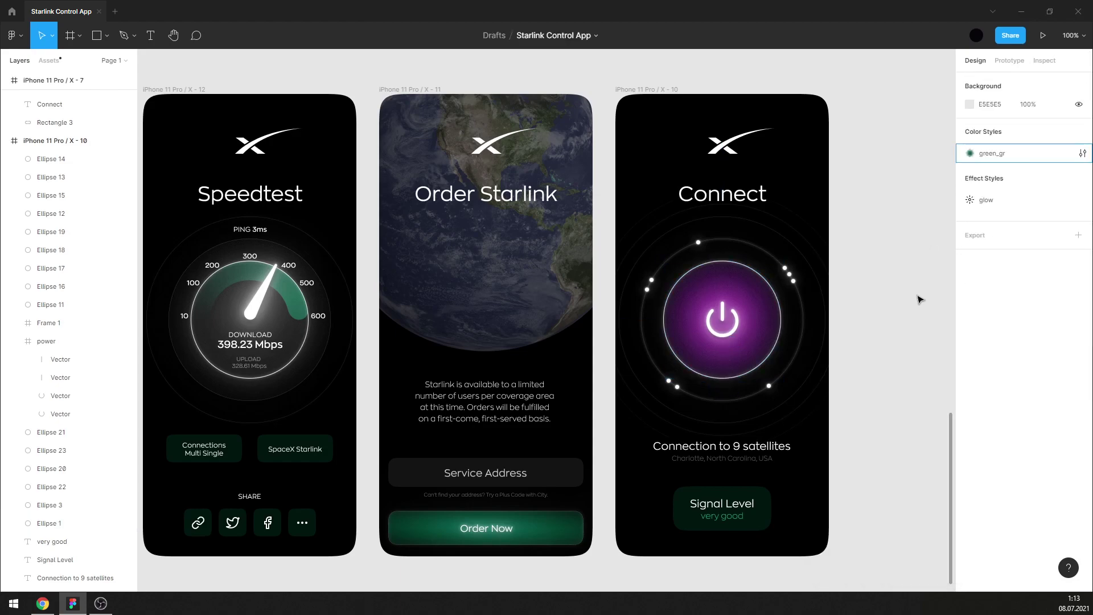
Turn the Order Now button's first gradient stop purple and copy it to the second stop.
left_click(563, 524)
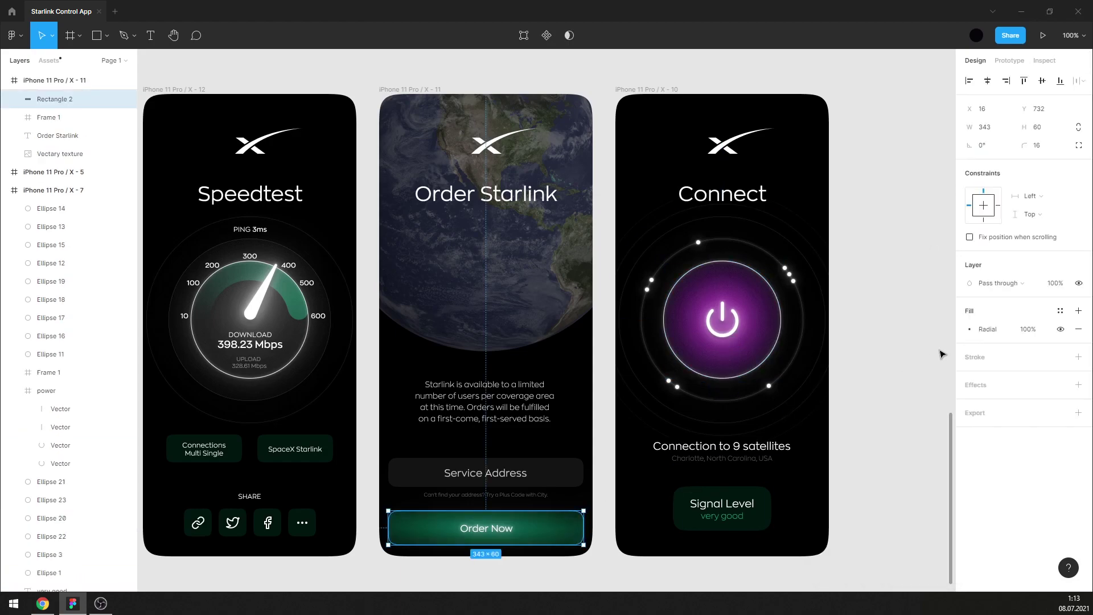
left_click(969, 329)
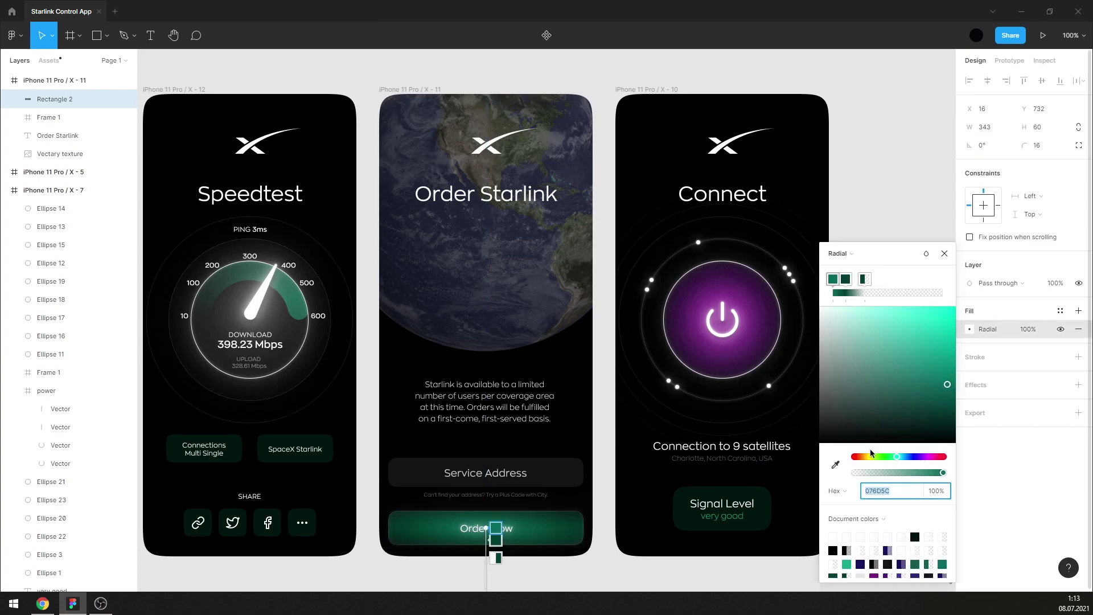
left_click_drag(922, 456, 927, 457)
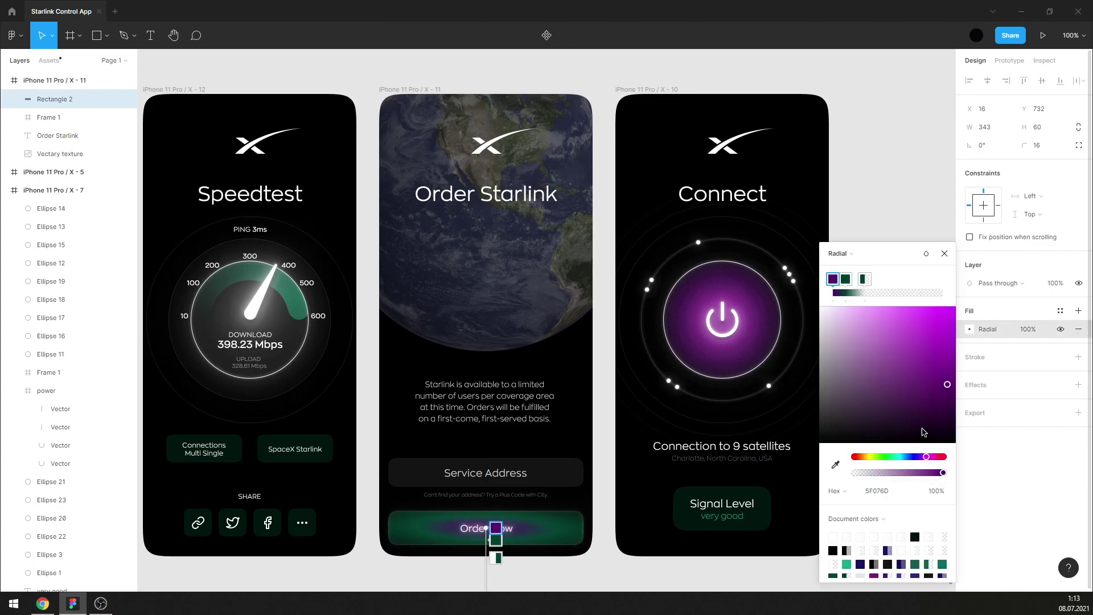
left_click_drag(933, 364, 934, 350)
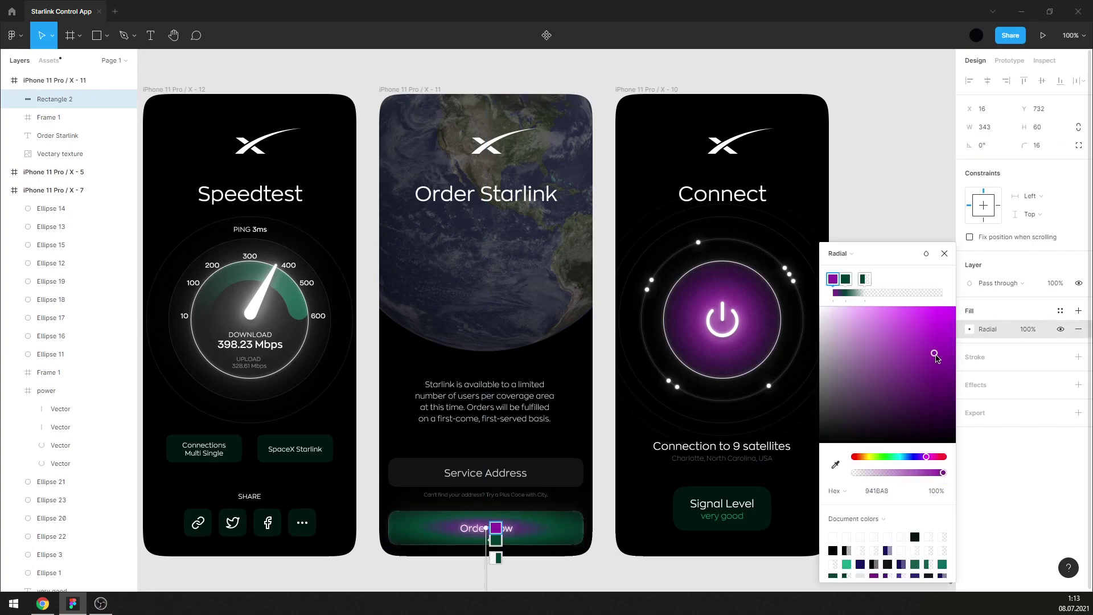
left_click(888, 490)
left_click(844, 279)
left_click(888, 491)
type("991AAD")
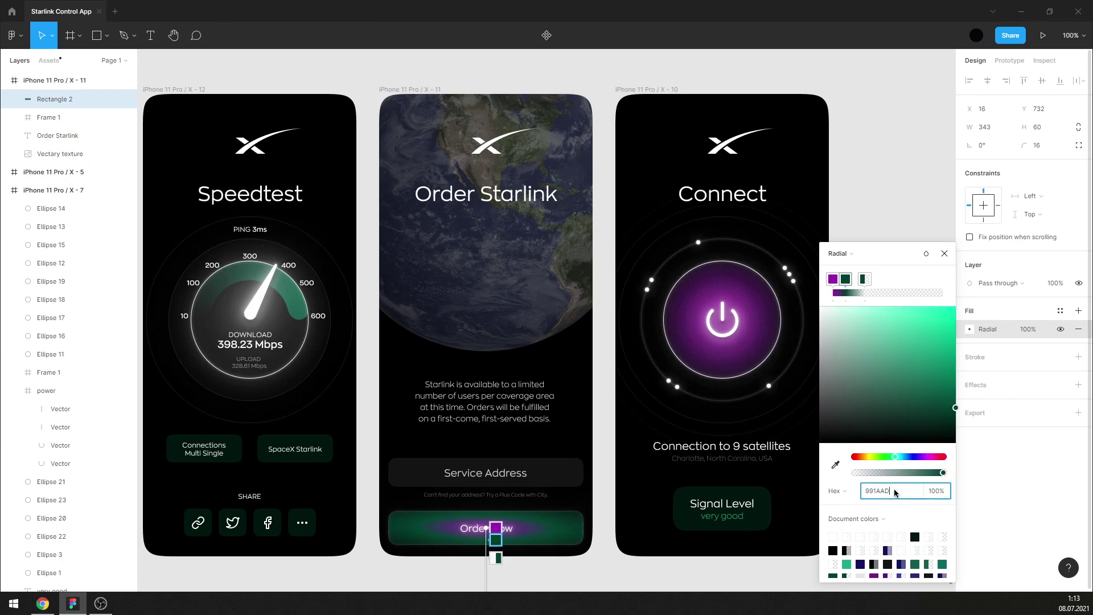
key("Return")
Apply the purple to the third stop and fine-tune the first stop to AD2EC1.
left_click(865, 279)
left_click(902, 491)
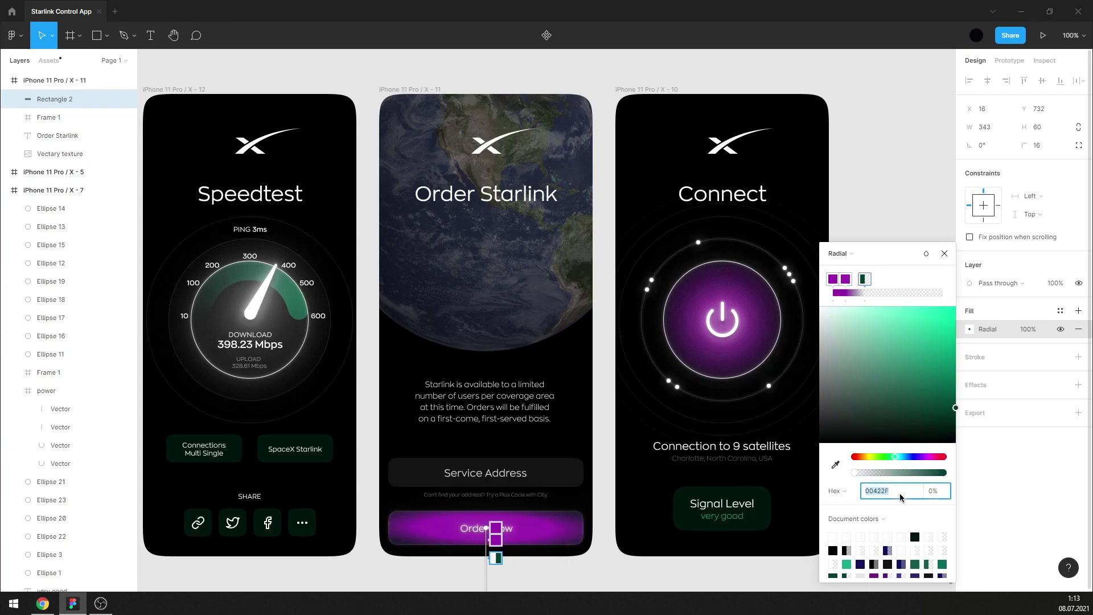
type("991AAD")
key("Return")
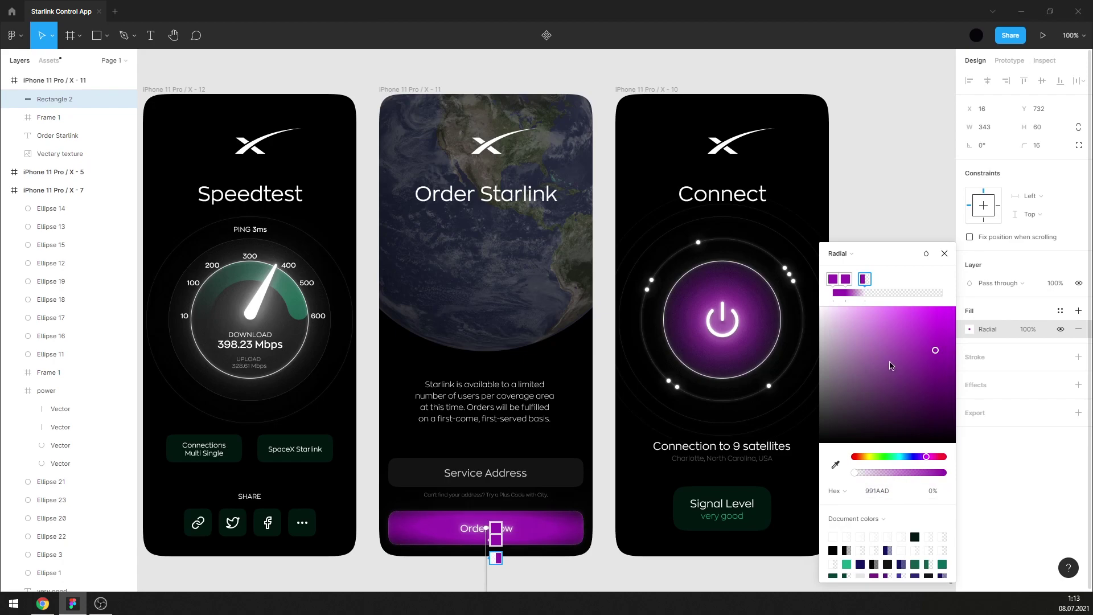
left_click(834, 280)
left_click(891, 492)
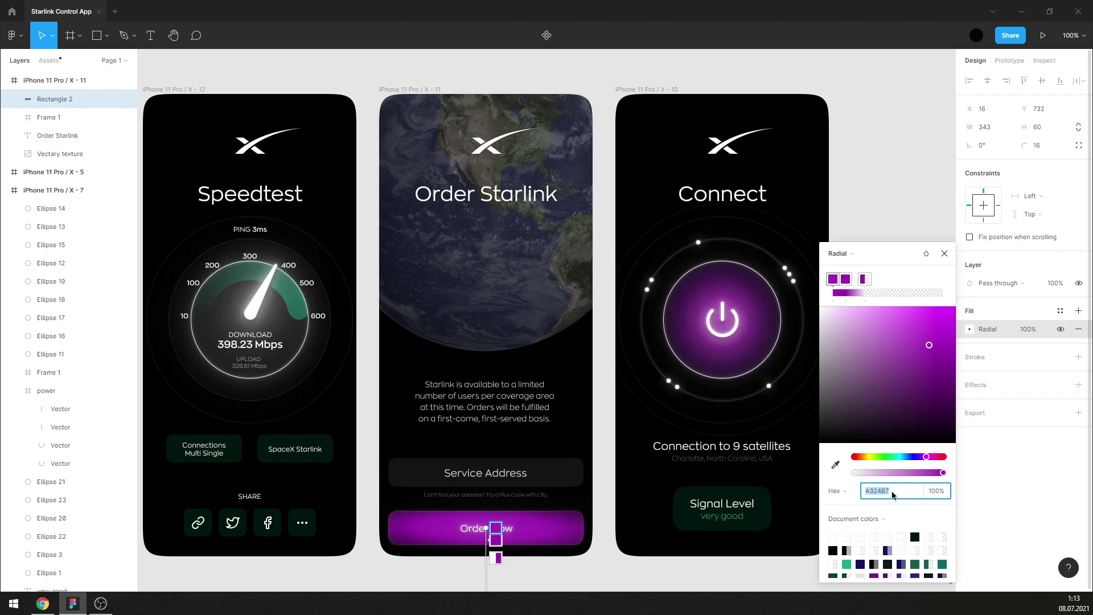
key("shift+Up")
key("shift+Up")
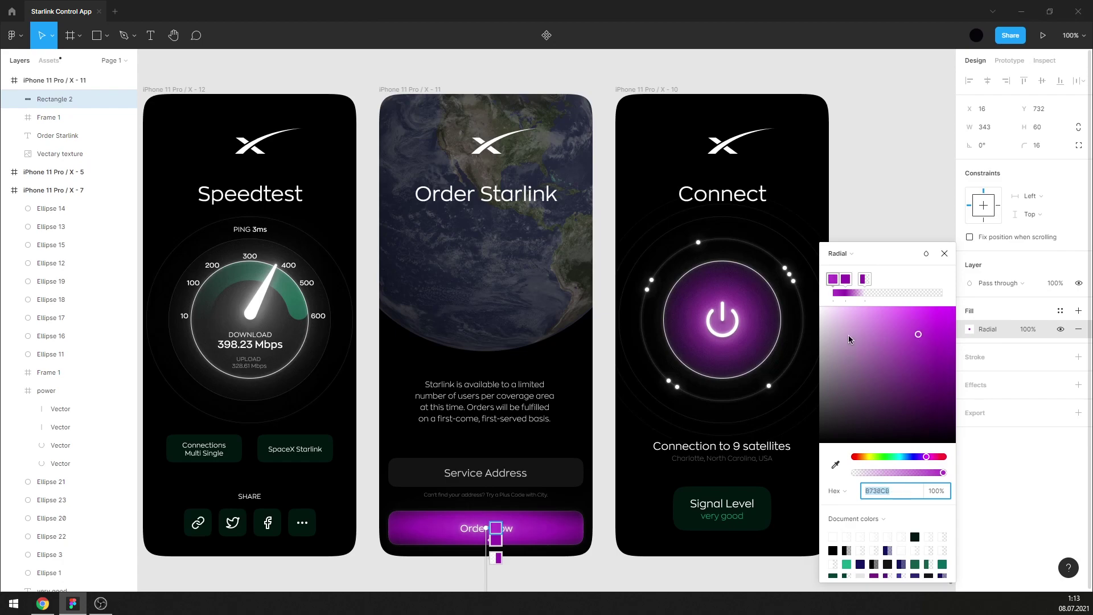
key("shift+Up")
key("shift+Up")
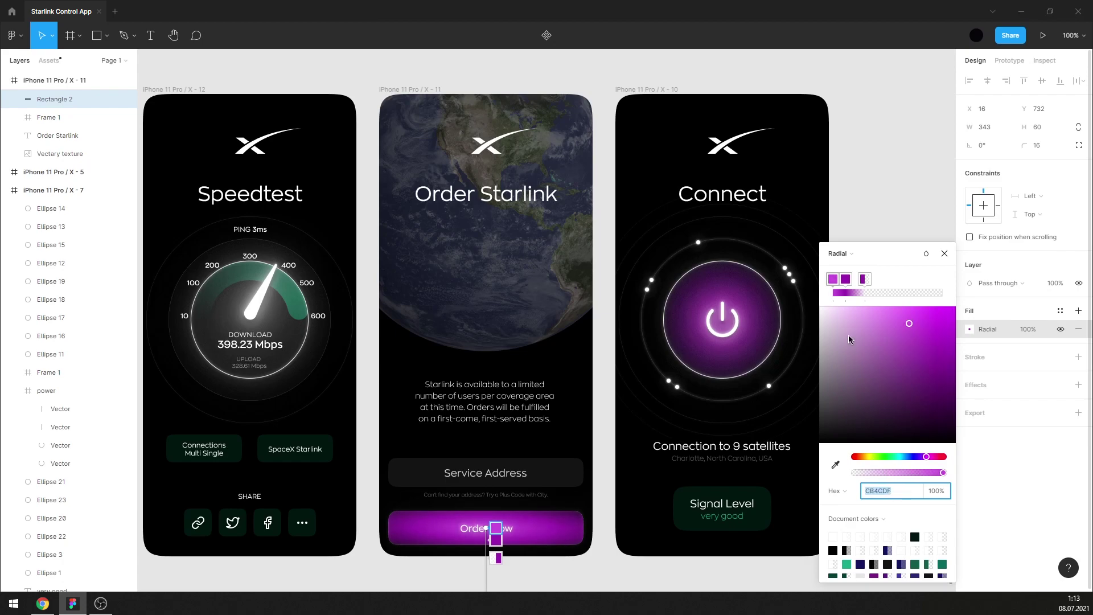
key("shift+Down")
key("shift+Down")
key("shift+Down")
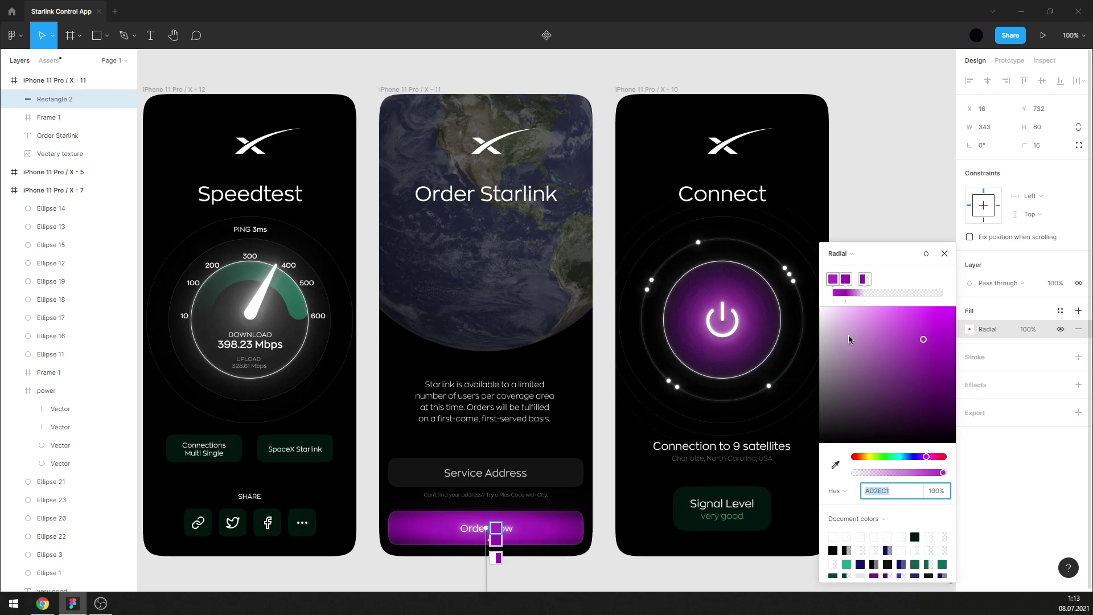
Copy the darker purple 850699 from the second stop onto the third stop.
left_click(843, 294)
left_click(905, 490)
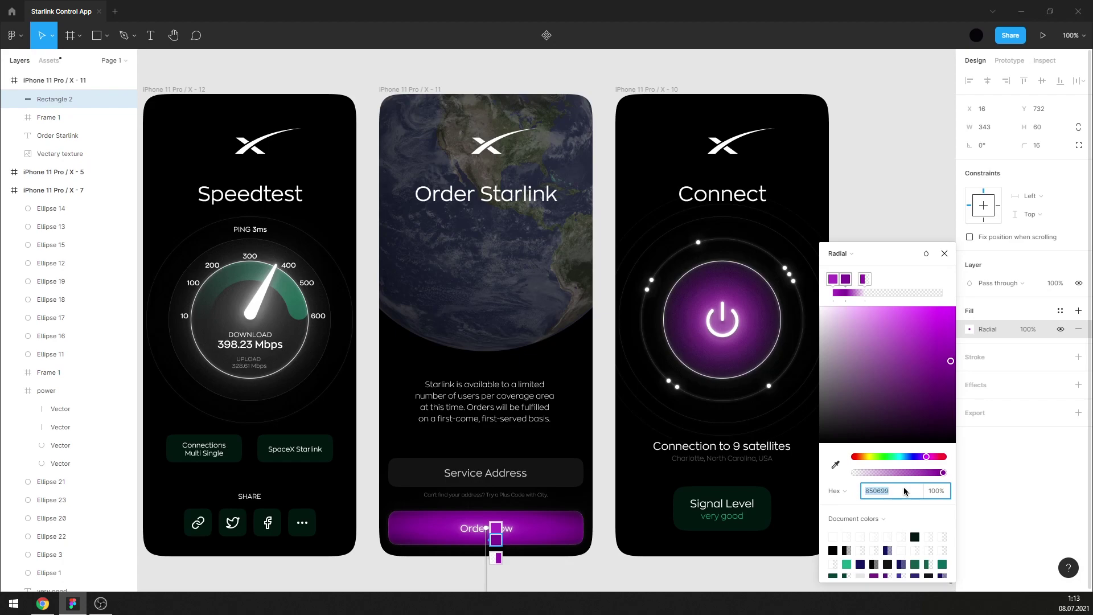
left_click(865, 302)
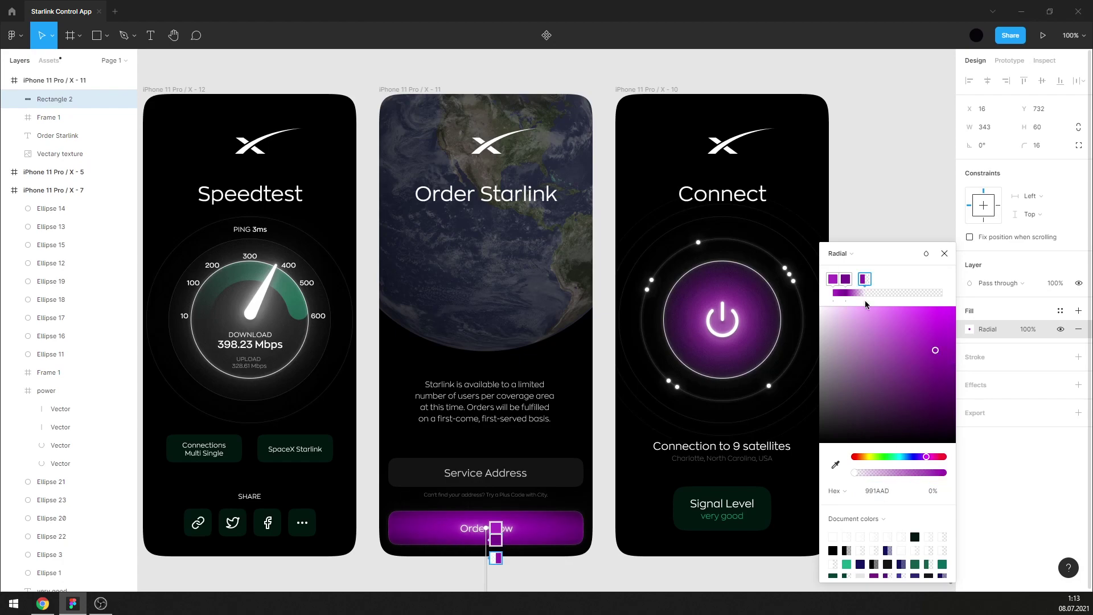
left_click(902, 490)
type("850699")
key("Return")
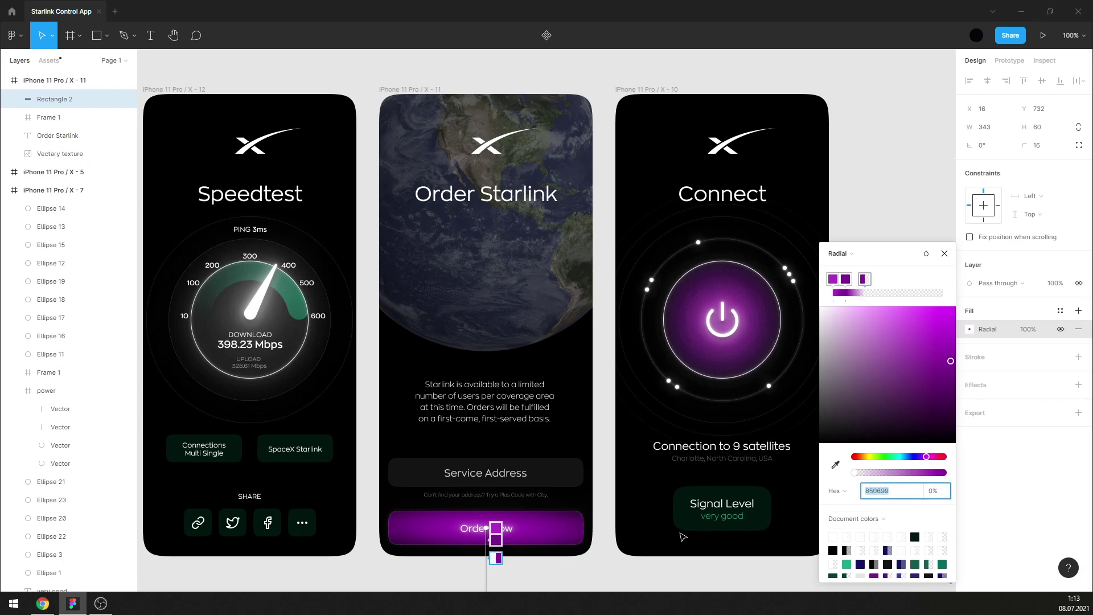
left_click(945, 253)
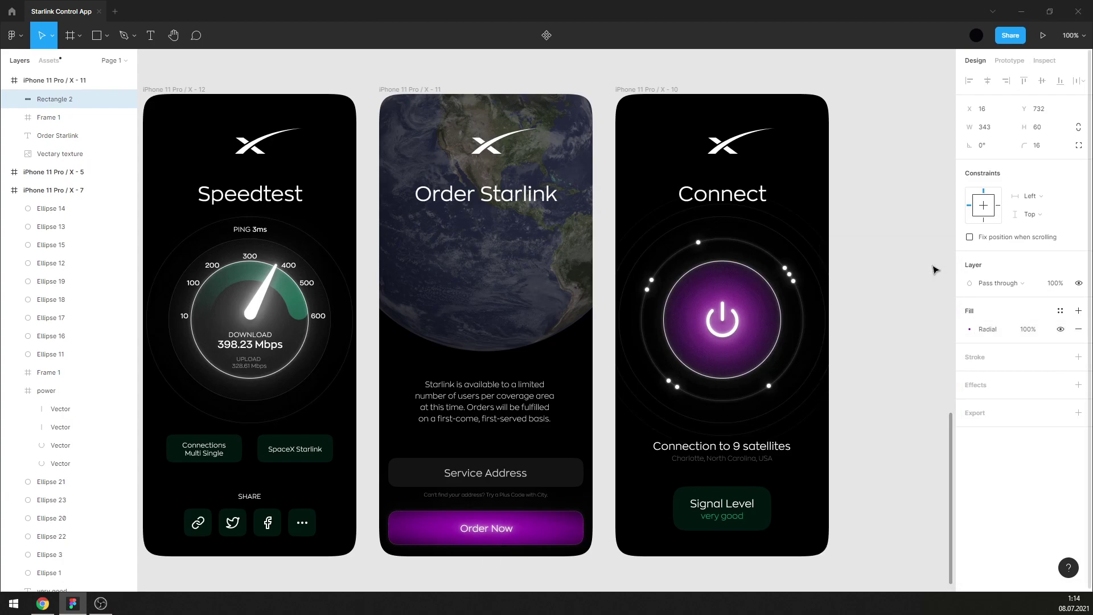
Darken the Service Address field's fill to near-black 111111.
left_click(575, 472)
left_click(969, 348)
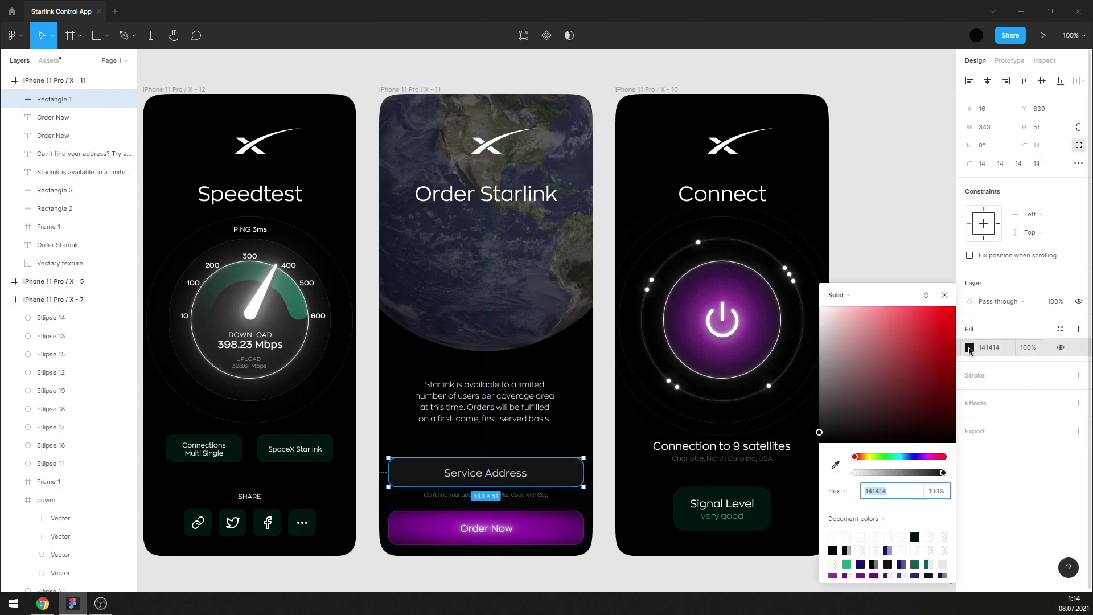
key("Escape")
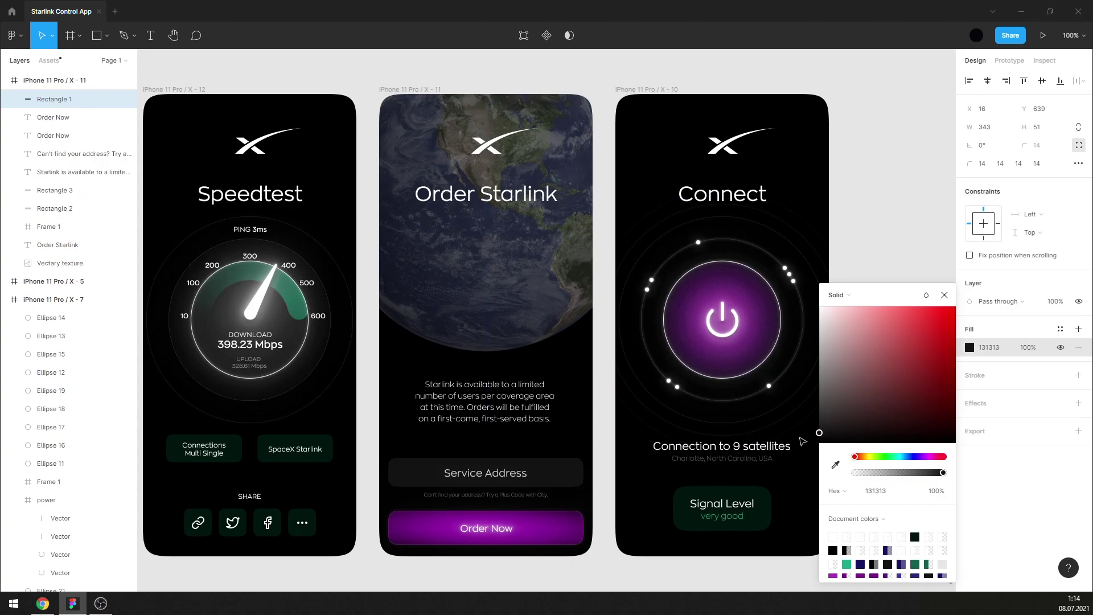
left_click_drag(807, 440, 795, 444)
left_click(944, 296)
left_click(898, 281)
Lower the earth image's Temperature and Saturation so it looks cooler and greyer.
left_click(60, 263)
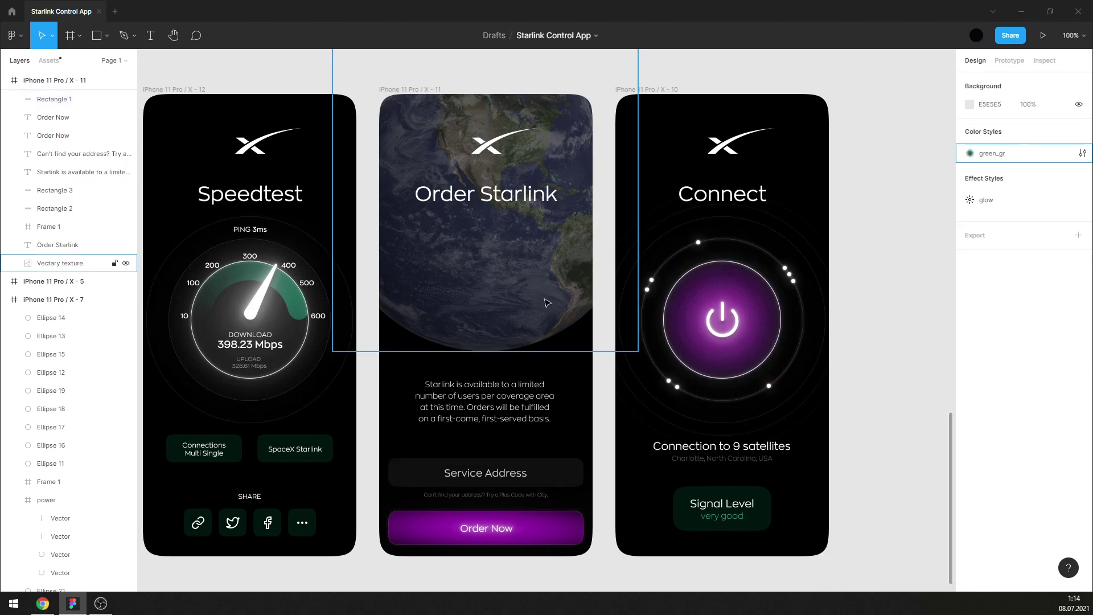
left_click(970, 329)
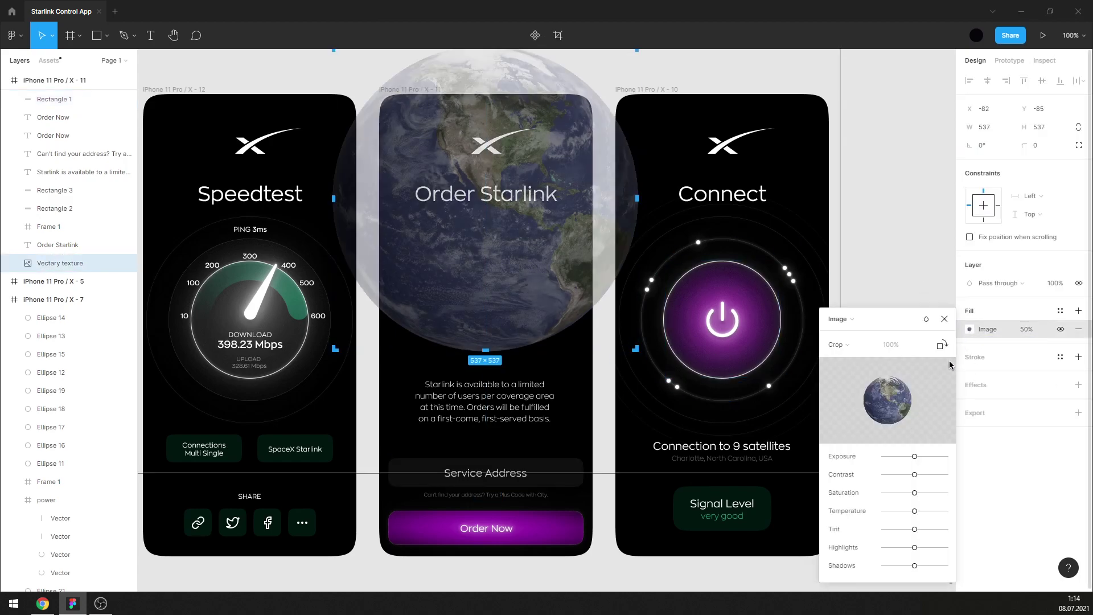
mouse_move(914, 511)
left_mouse_down()
mouse_move(893, 512)
mouse_move(914, 511)
mouse_move(896, 493)
left_mouse_up()
left_click(945, 318)
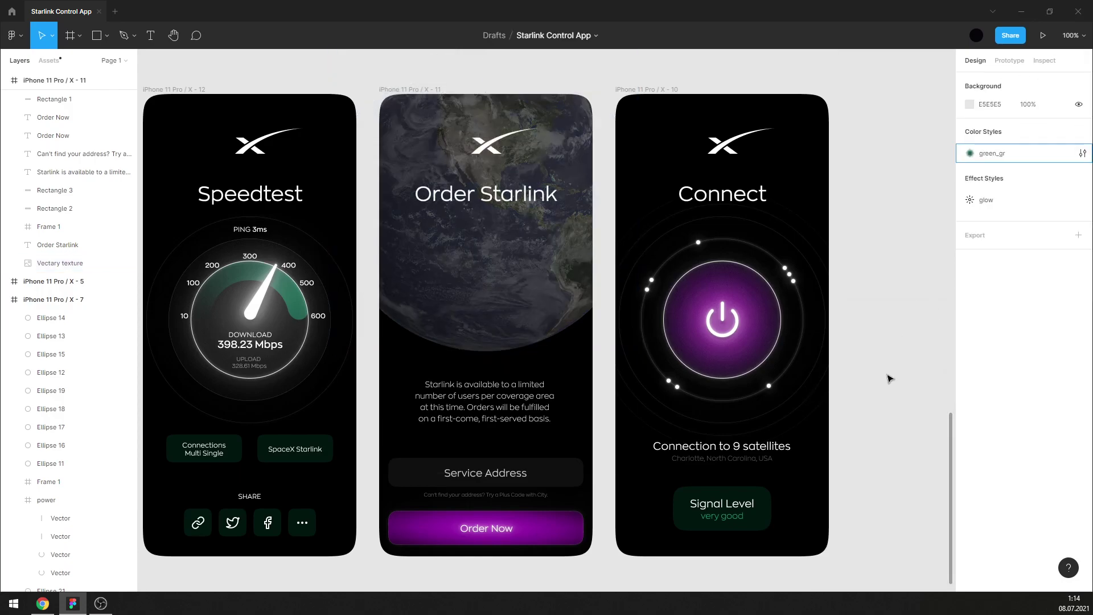
Recolour both Speedtest gauge arc gradient stops to 991AAD, darkening the second to deep purple.
left_click(300, 312)
left_click(967, 348)
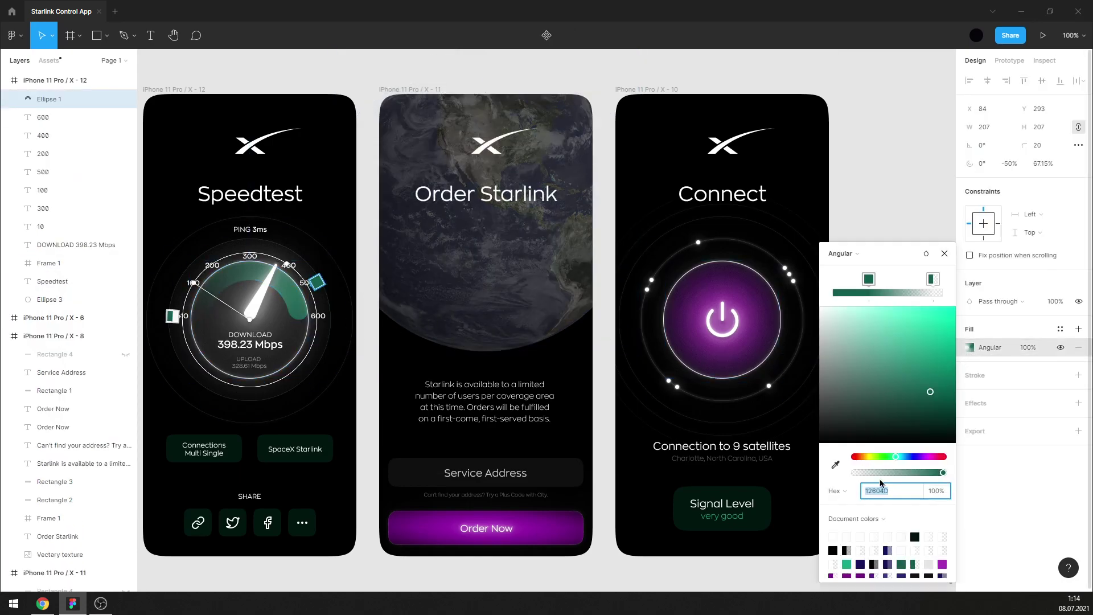
type("991AAD")
key("Return")
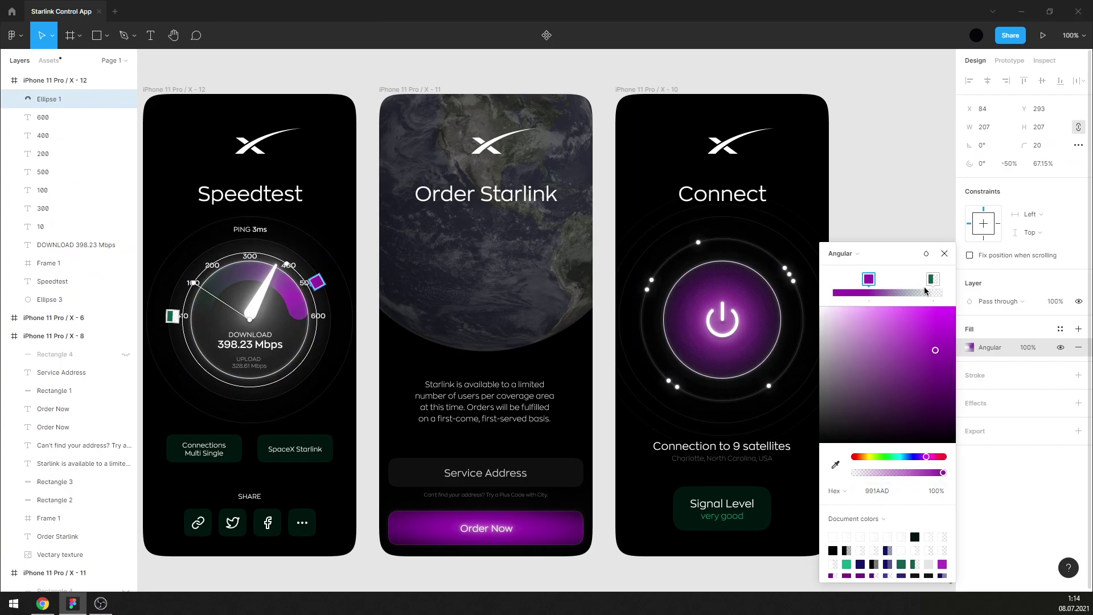
left_click(927, 282)
left_click(887, 491)
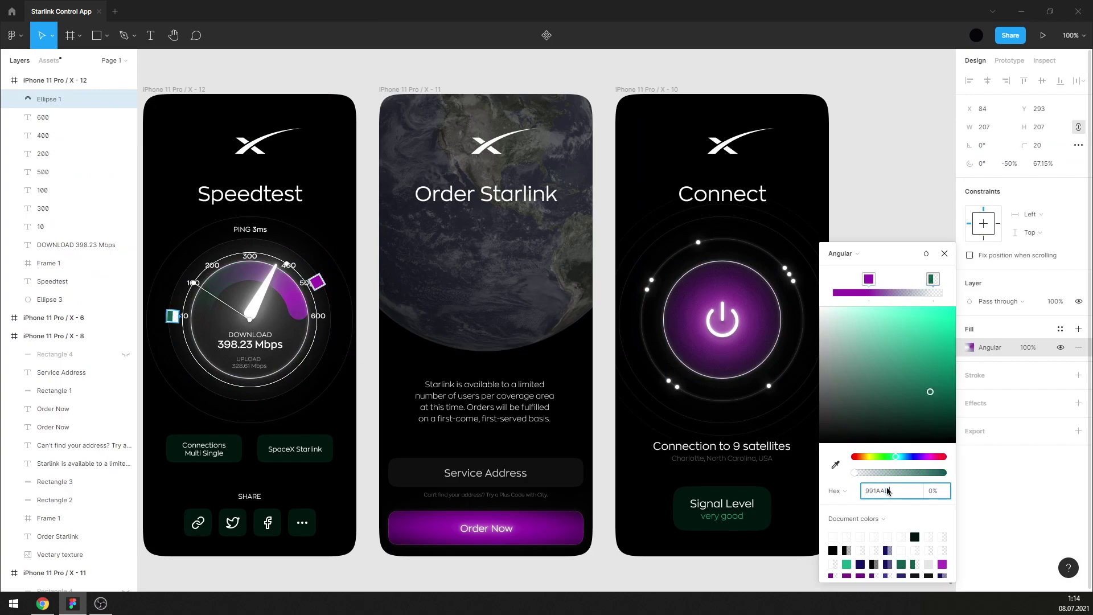
type("991AAD")
key("Return")
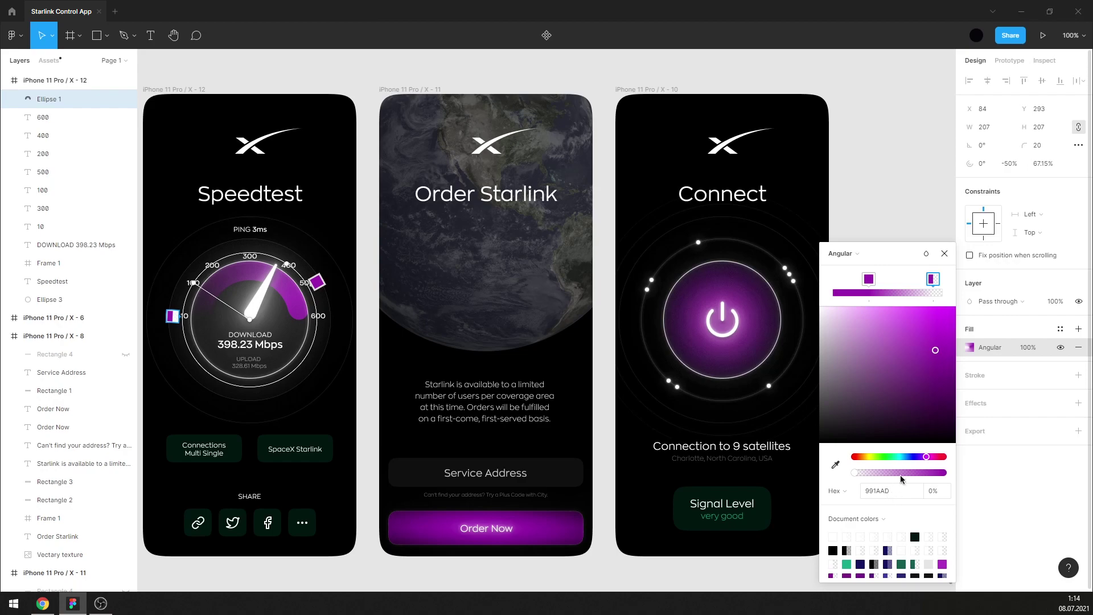
left_click_drag(935, 397, 929, 395)
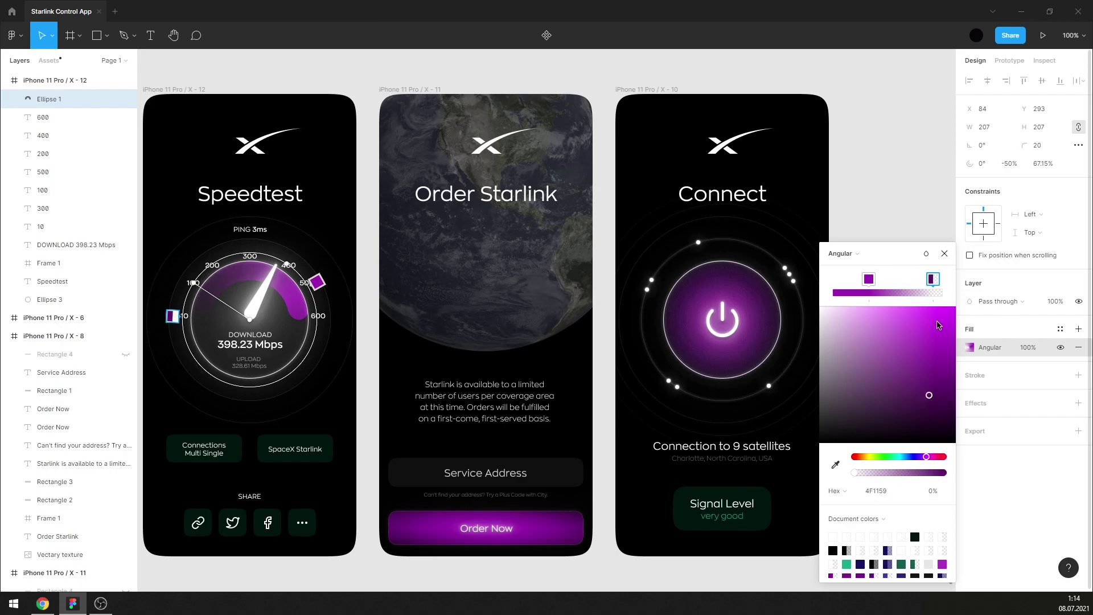
left_click(945, 253)
left_click(896, 284)
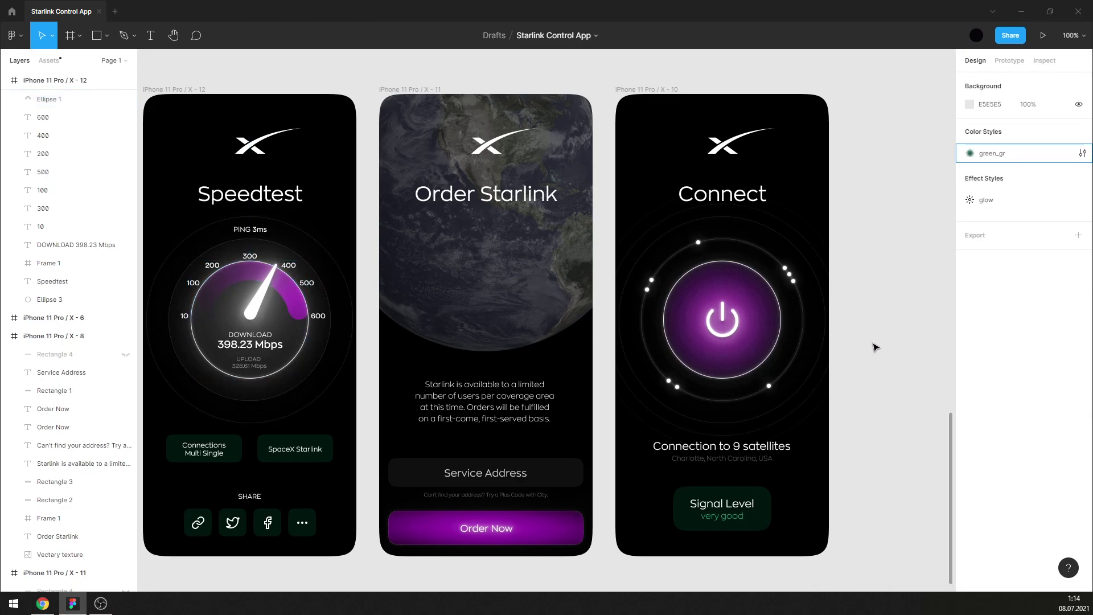
Select the four share button background rectangles and paste a purple fill onto them.
left_click(244, 520)
left_click(13, 99)
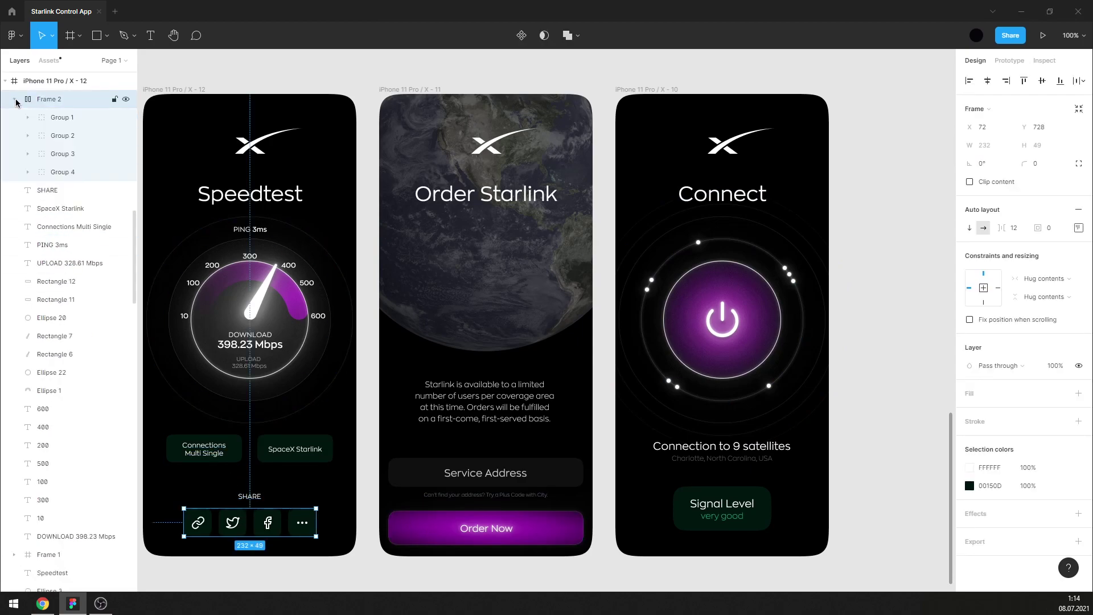
left_click(47, 119)
left_click(51, 172, "shift")
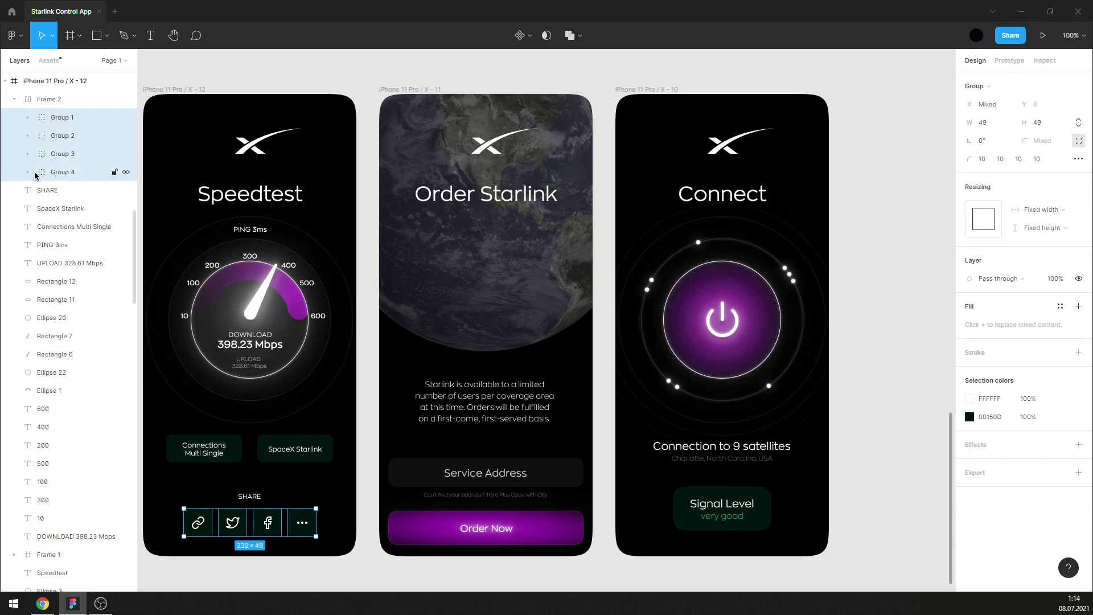
left_click(80, 211)
left_click(80, 281, "shift")
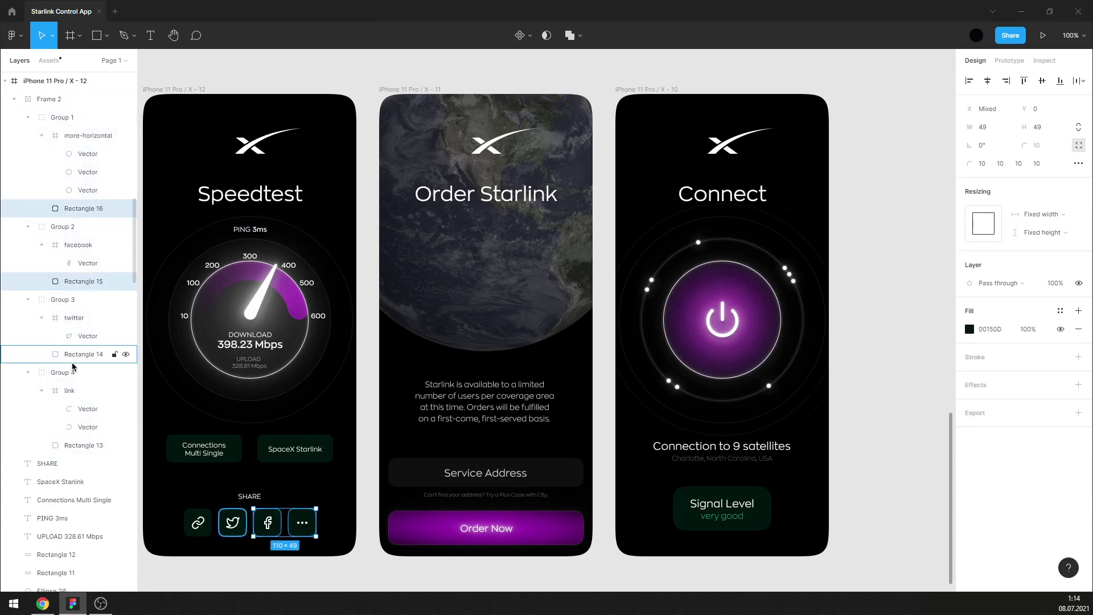
left_click(80, 354, "shift")
left_click(74, 446, "shift")
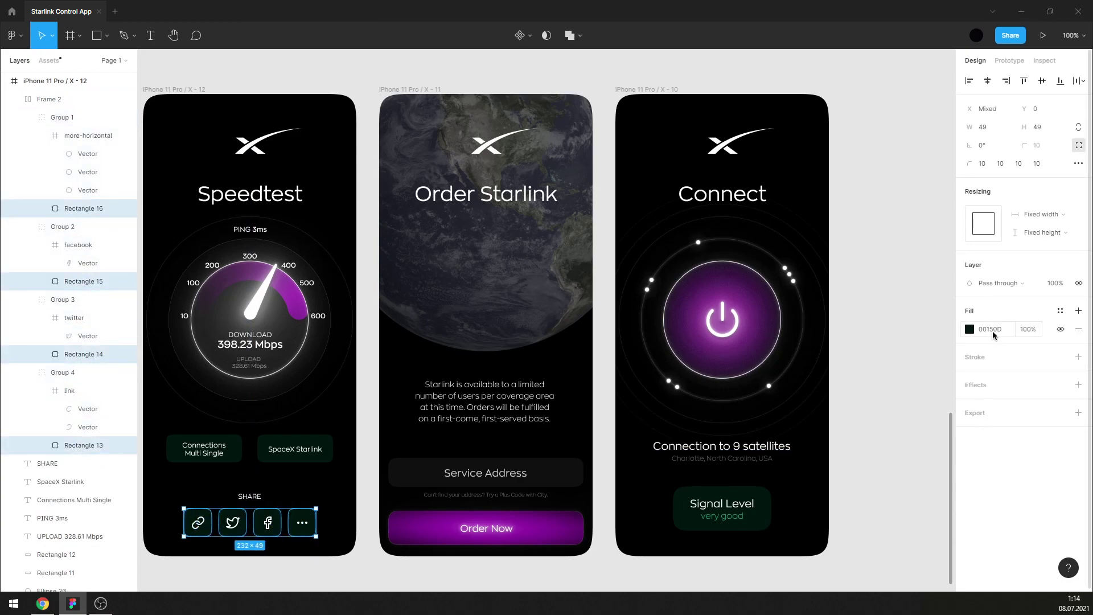
left_click(992, 330)
key("ctrl+v")
key("Return")
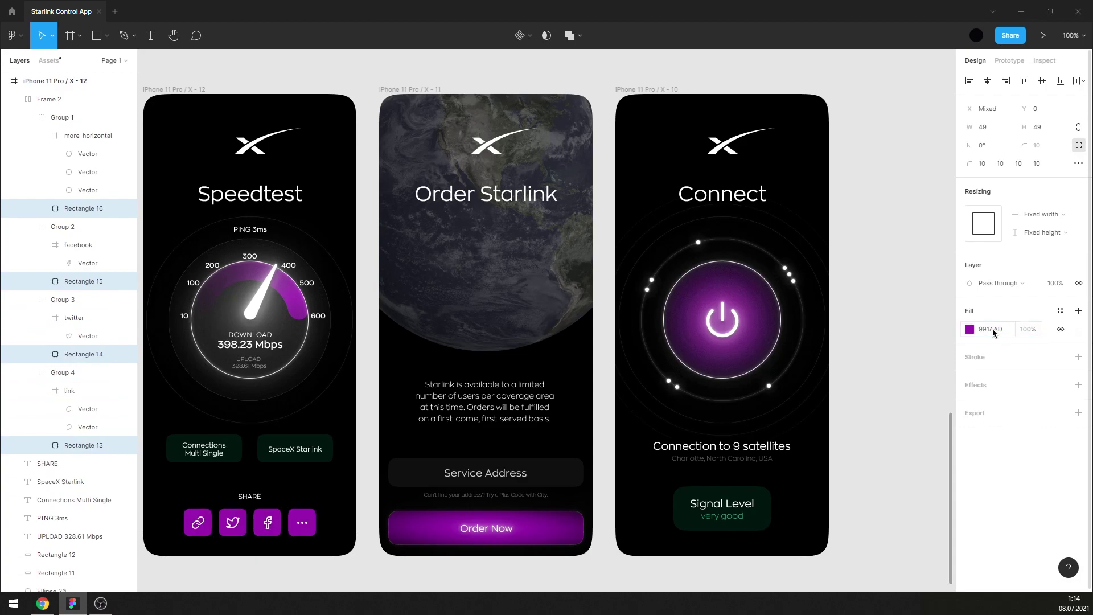
Try a darker purple on the share buttons, then restore 991AAD.
left_click(967, 332)
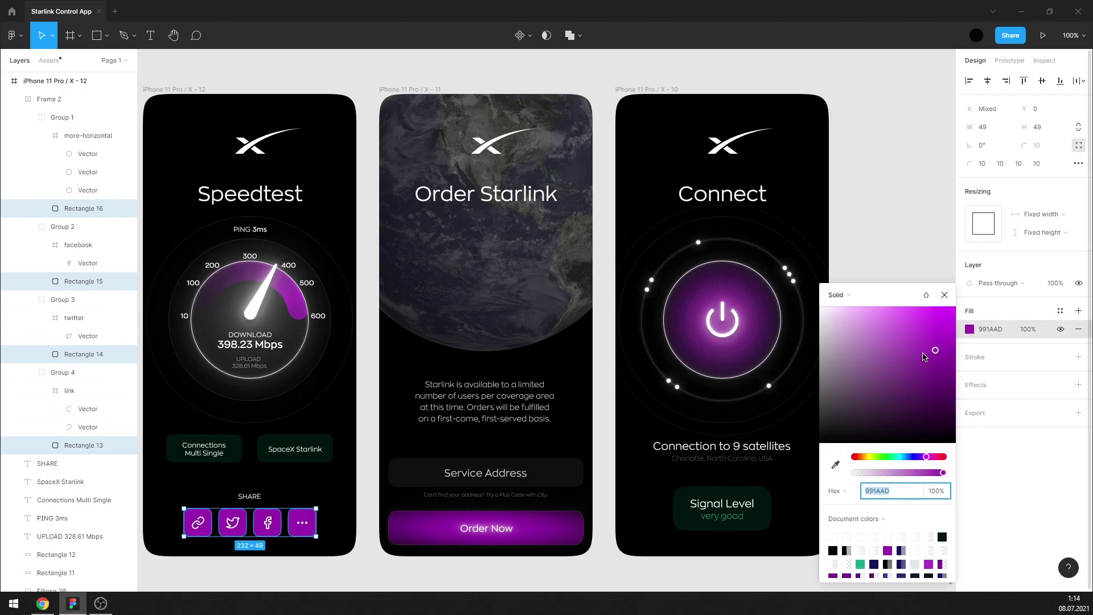
left_click_drag(935, 375, 926, 387)
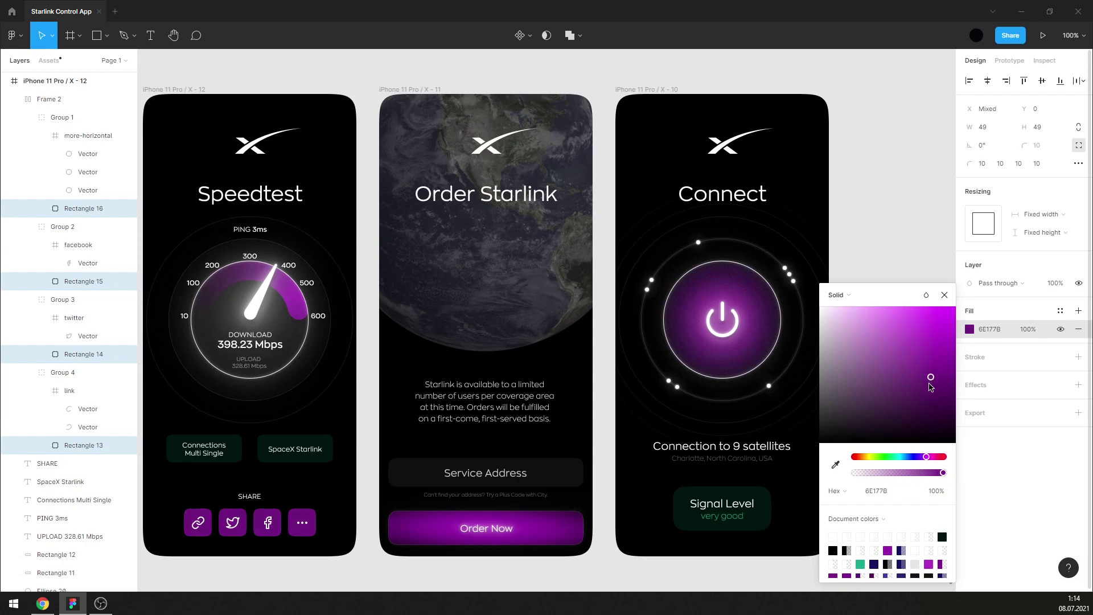
left_click(891, 492)
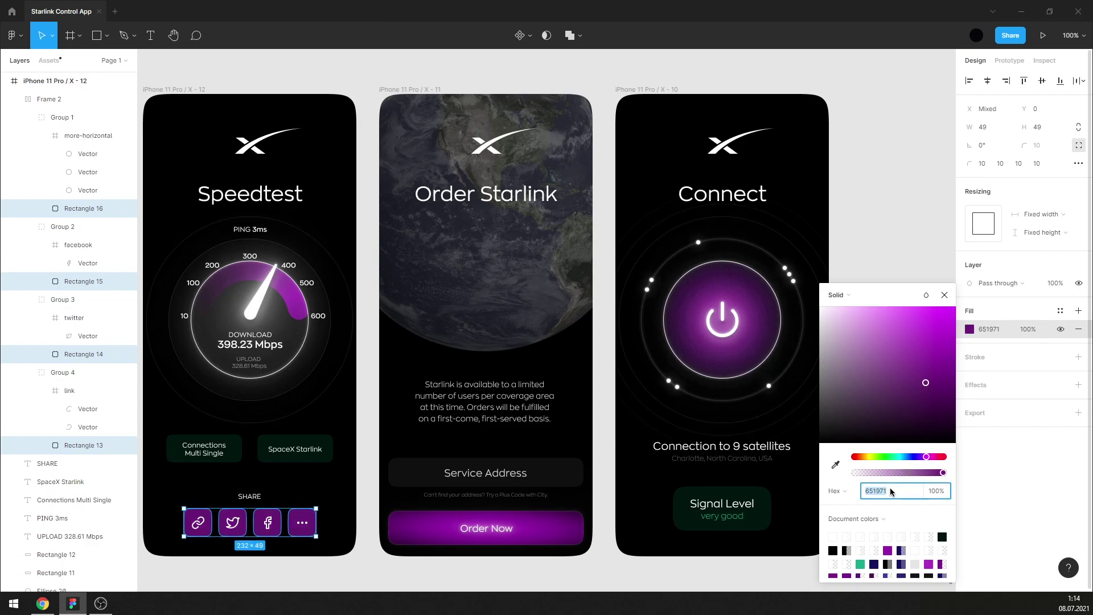
key("ctrl+v")
key("Return")
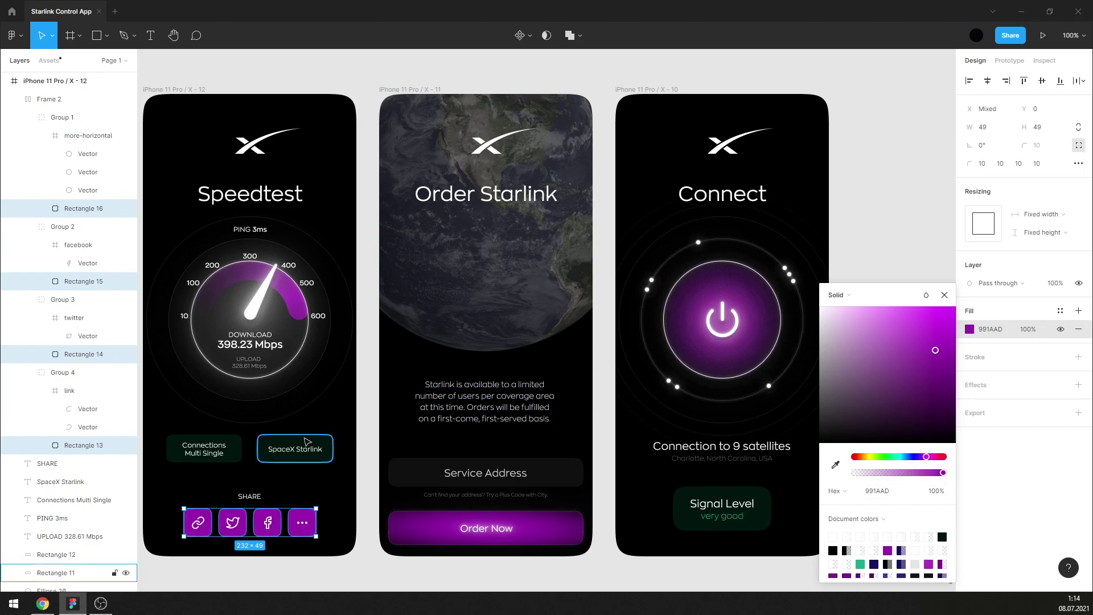
Fill the Connections Multi Single and SpaceX Starlink button backgrounds with purple 991AAD.
left_click(295, 449)
left_click(204, 449, "shift")
left_click(990, 394)
key("ctrl+v")
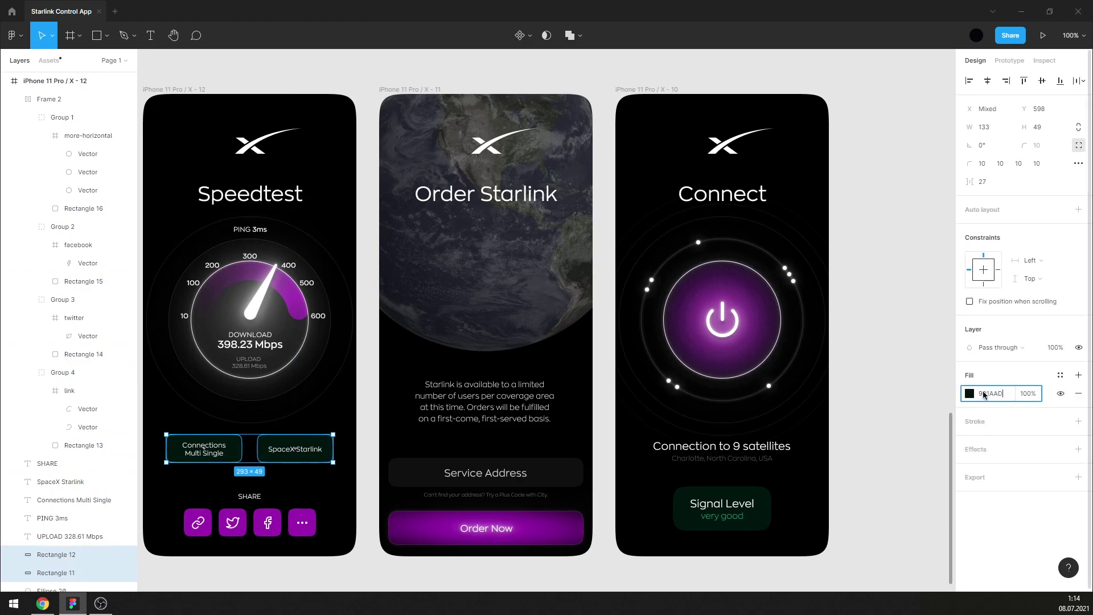
key("Return")
left_click(880, 372)
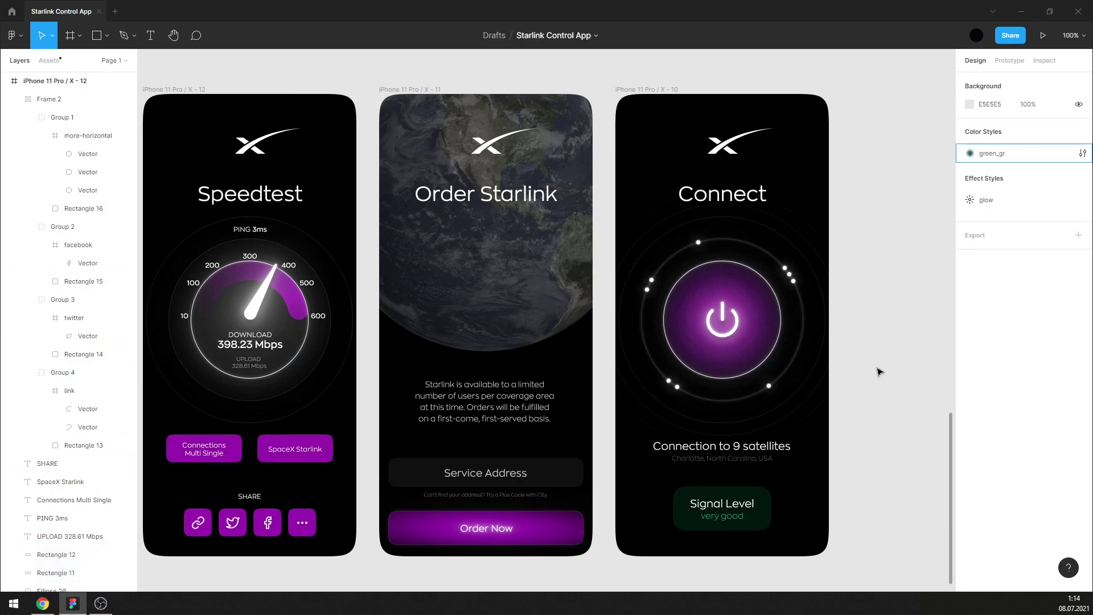
Check the Service Address box colour, then reset the four share button backgrounds to 0F0F0F.
left_click(576, 479)
left_click(990, 347)
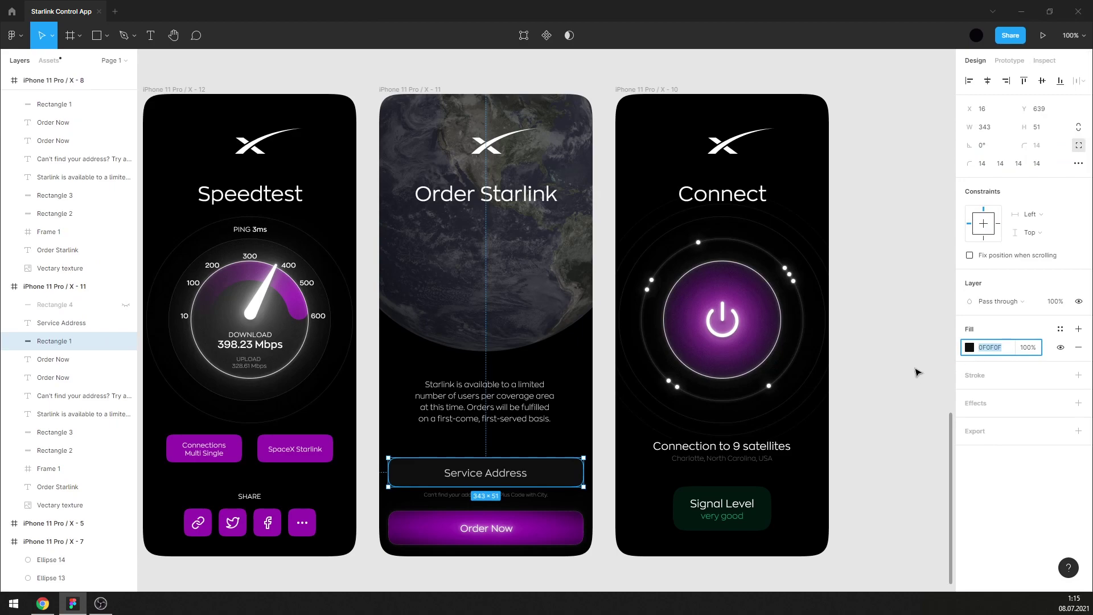
left_click(917, 372)
left_click(248, 518)
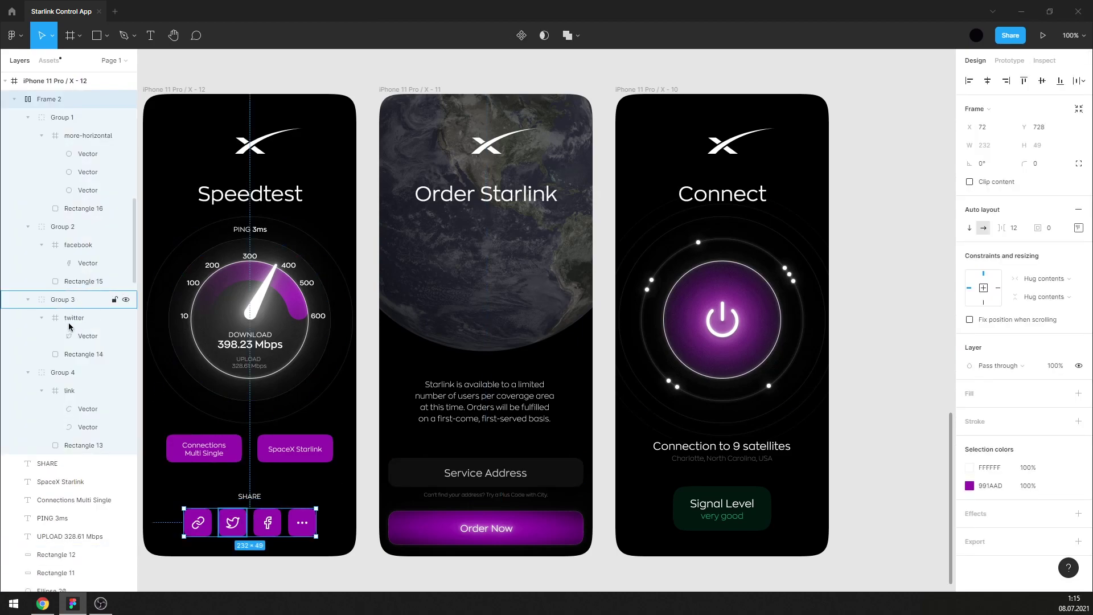
left_click(84, 445)
left_click(83, 354, "shift")
left_click(83, 282, "shift")
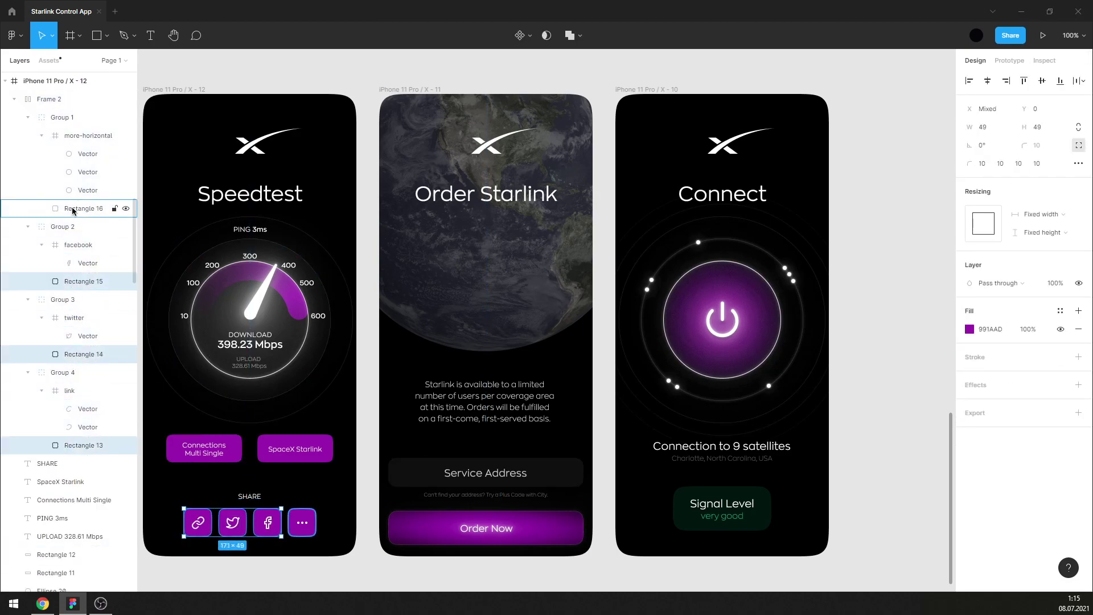
left_click(72, 210, "shift")
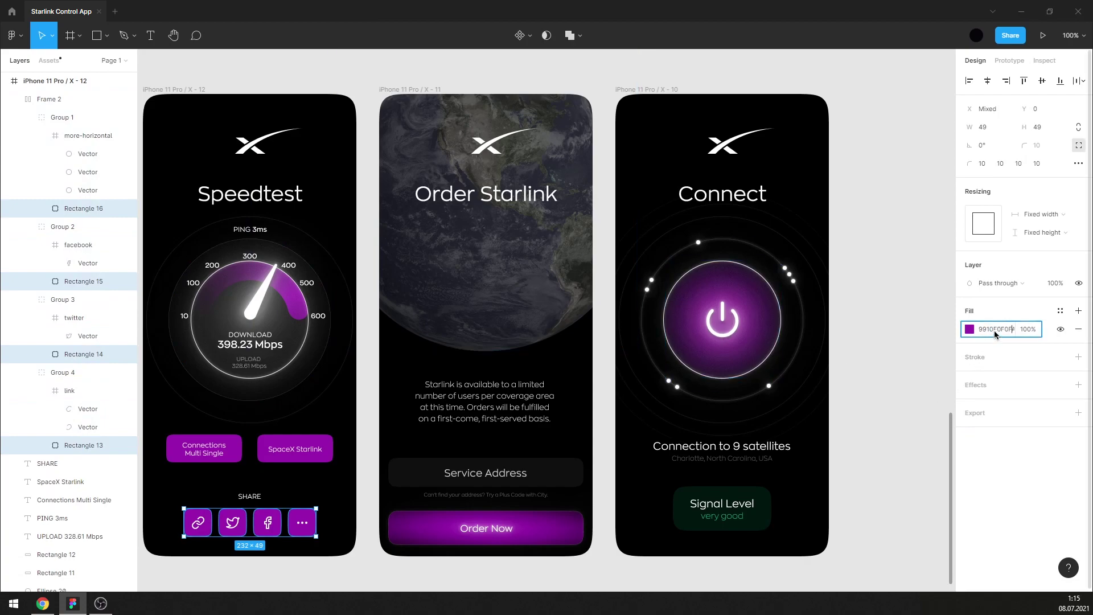
key("Return")
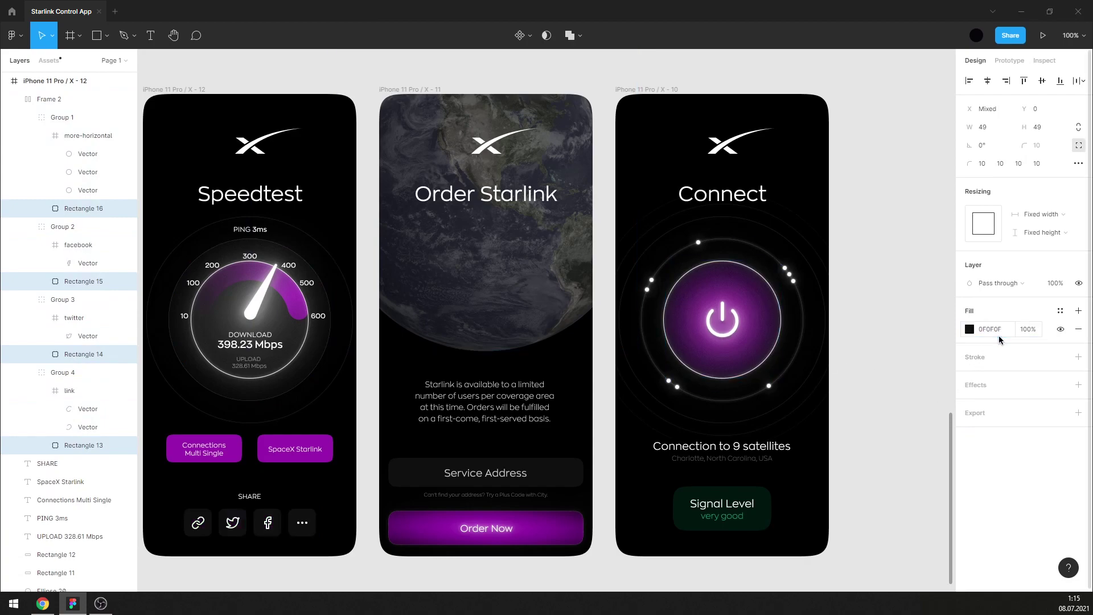
left_click(913, 349)
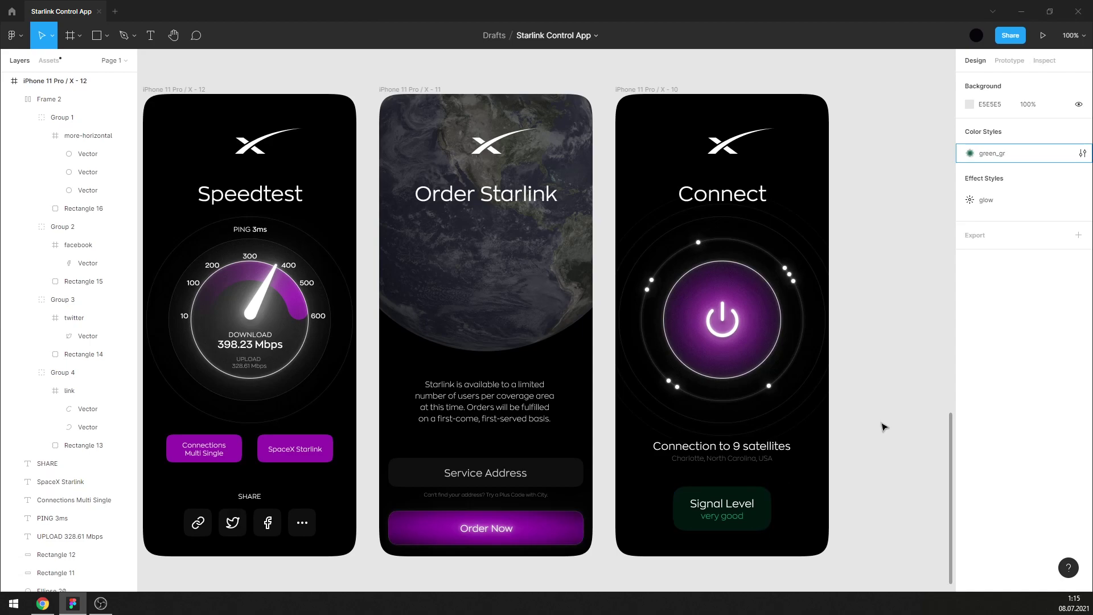
scroll(883, 427, "down", 2)
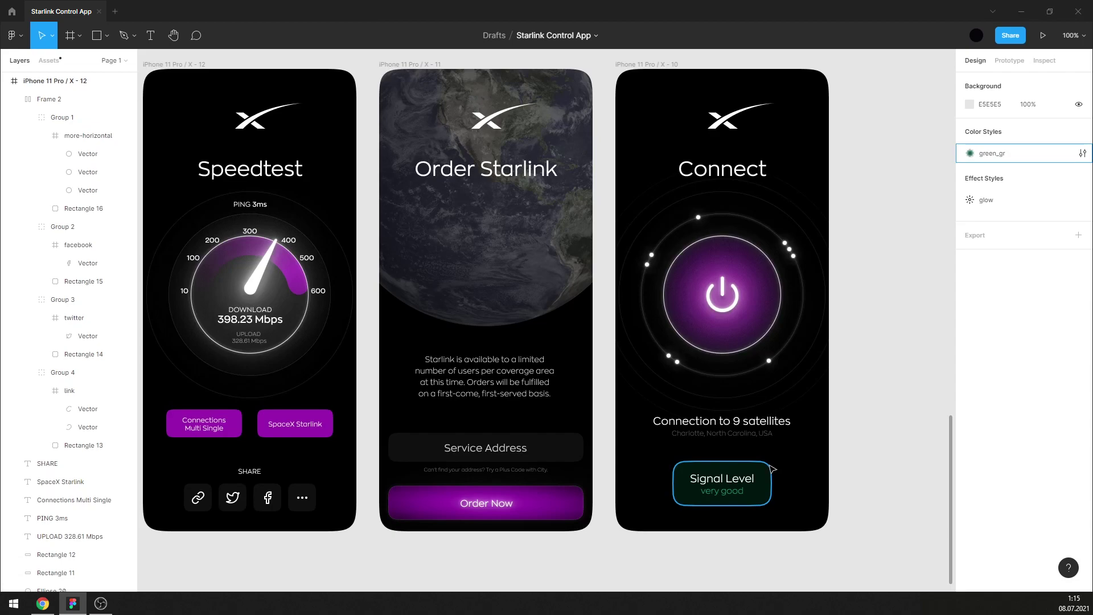
Set the Order Starlink Earth image's fill opacity to 90%.
left_click(766, 475)
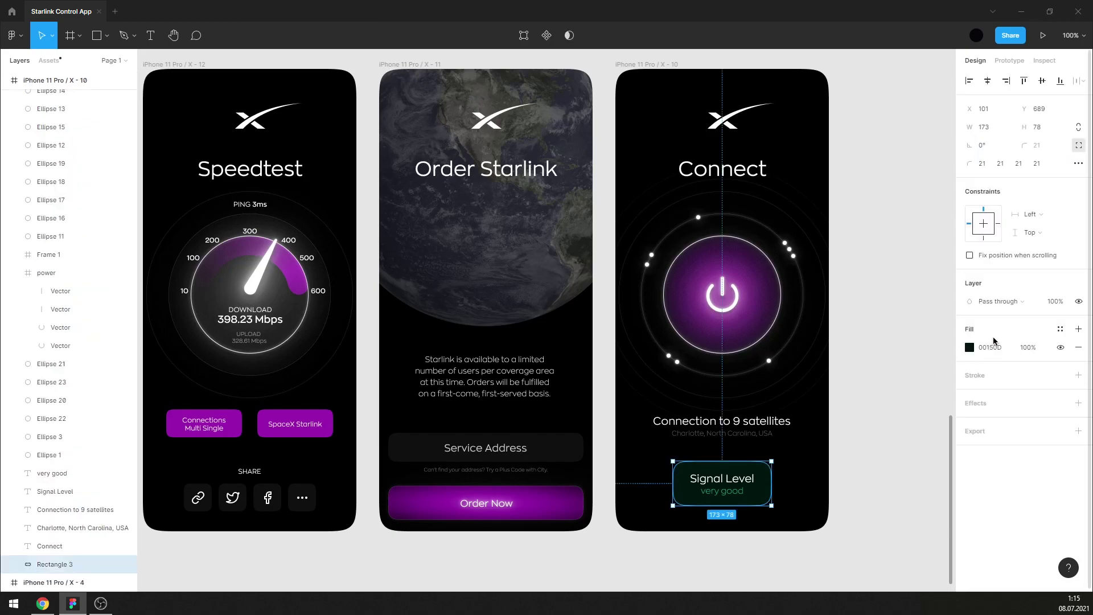
left_click(908, 355)
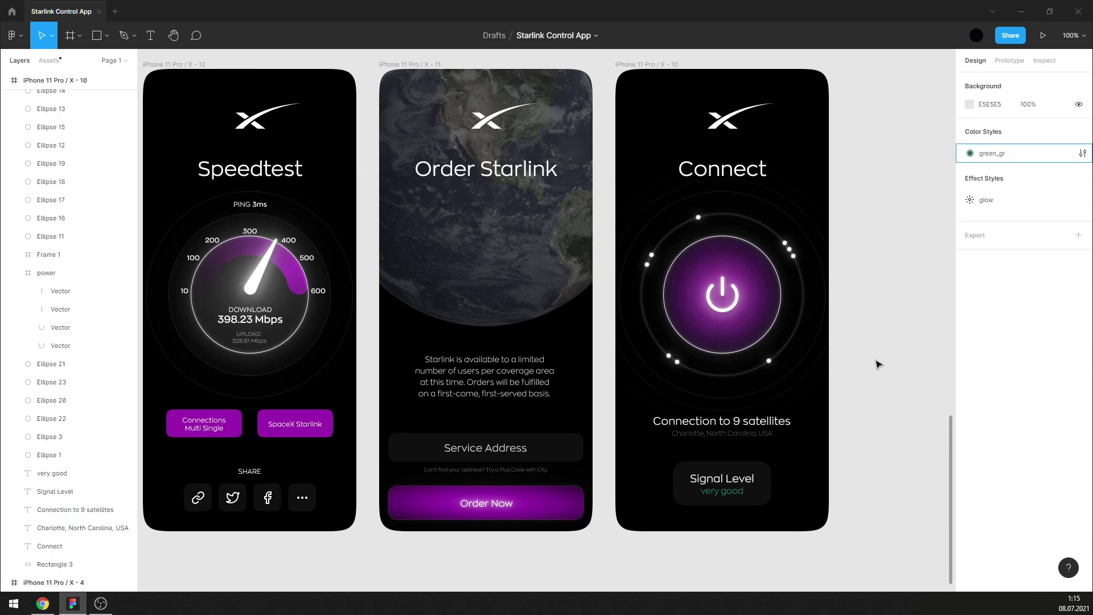
scroll(878, 365, "up", 1)
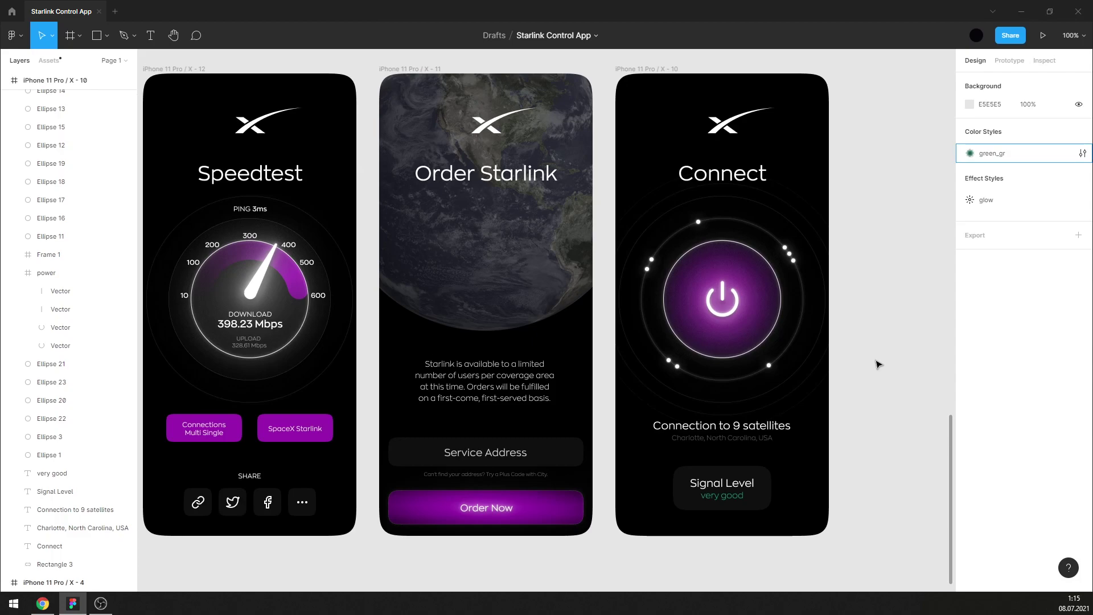
left_click(550, 280)
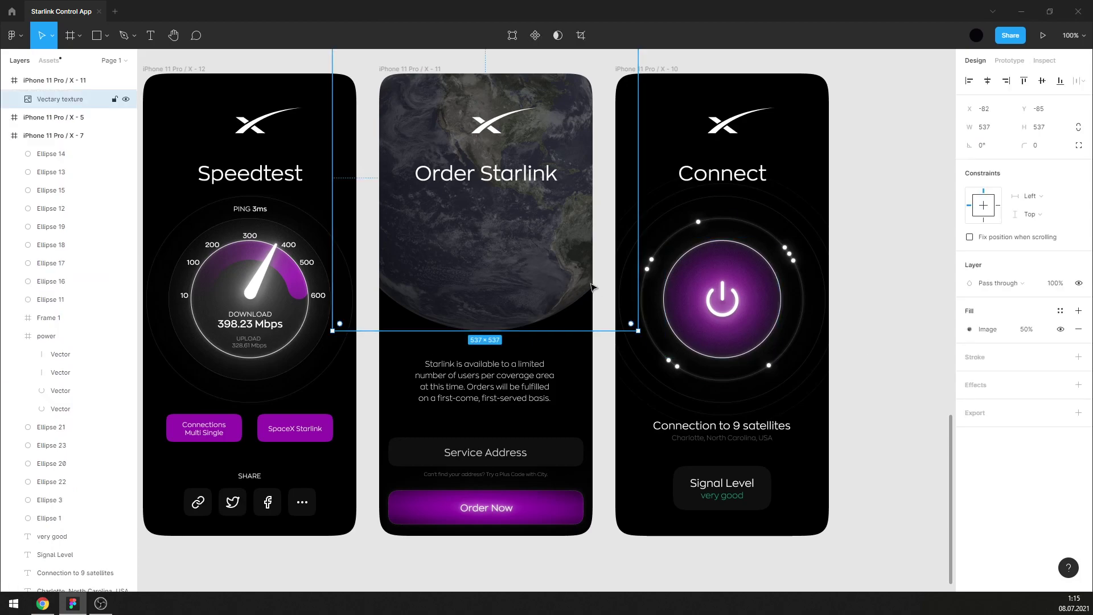
left_click(1028, 331)
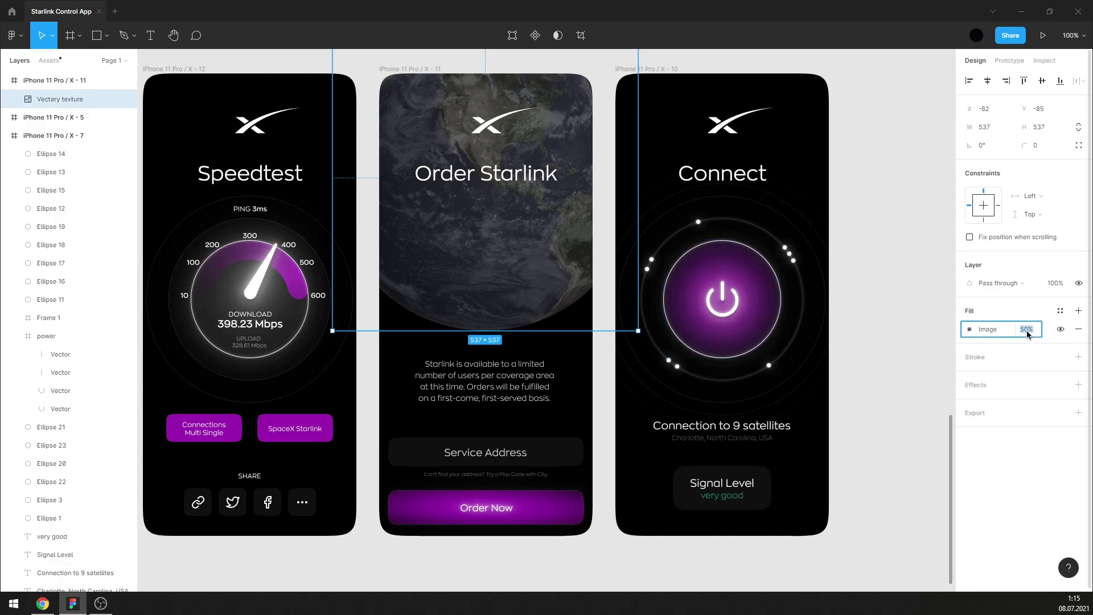
type("90")
key("Return")
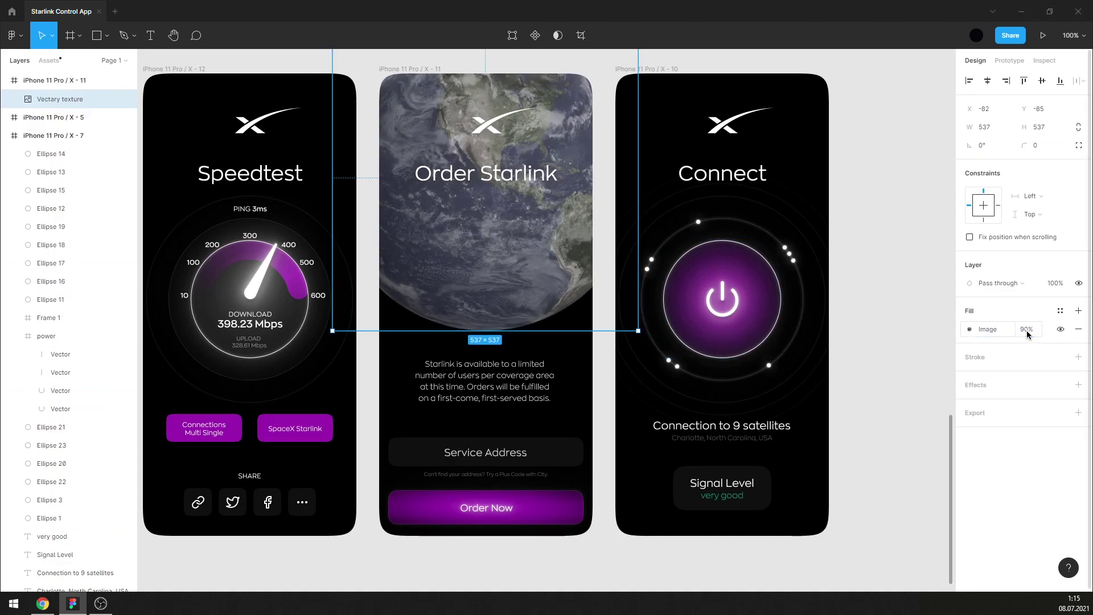
left_click(914, 312)
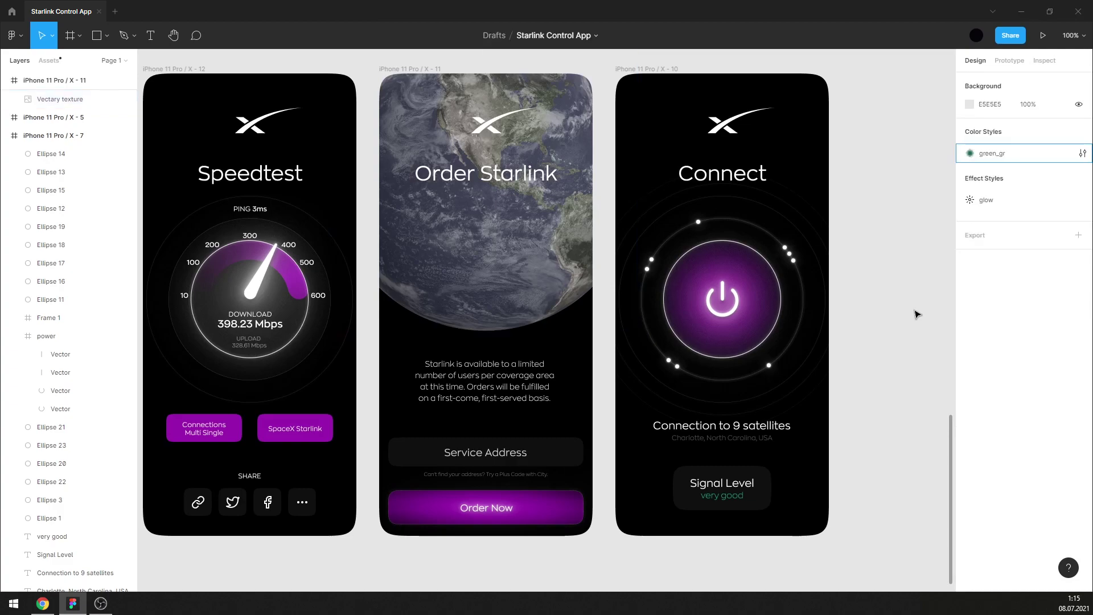
left_click(592, 267)
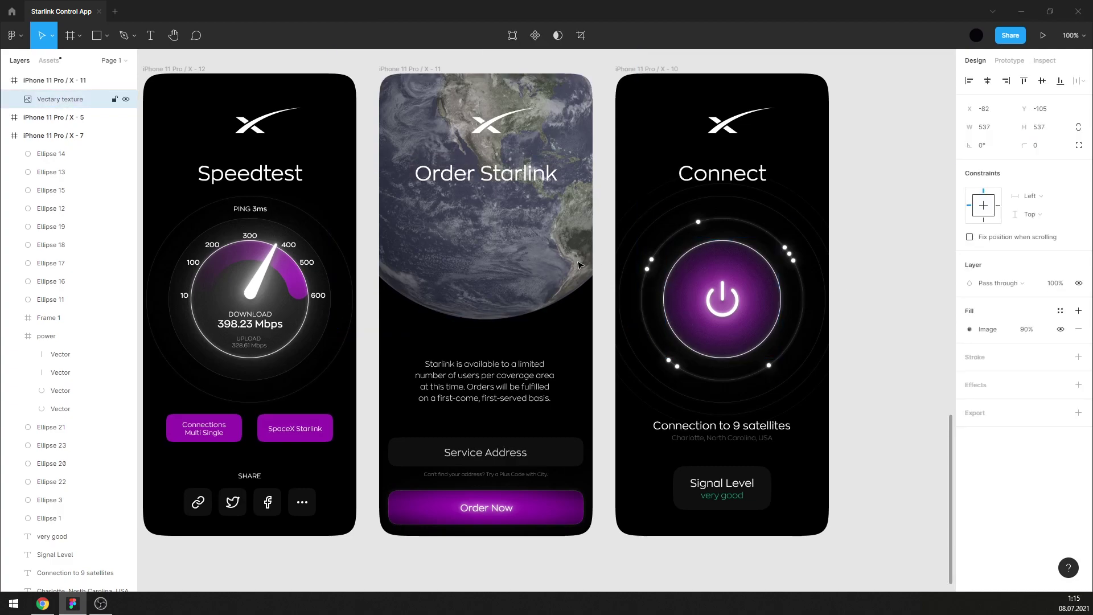
left_click(881, 222)
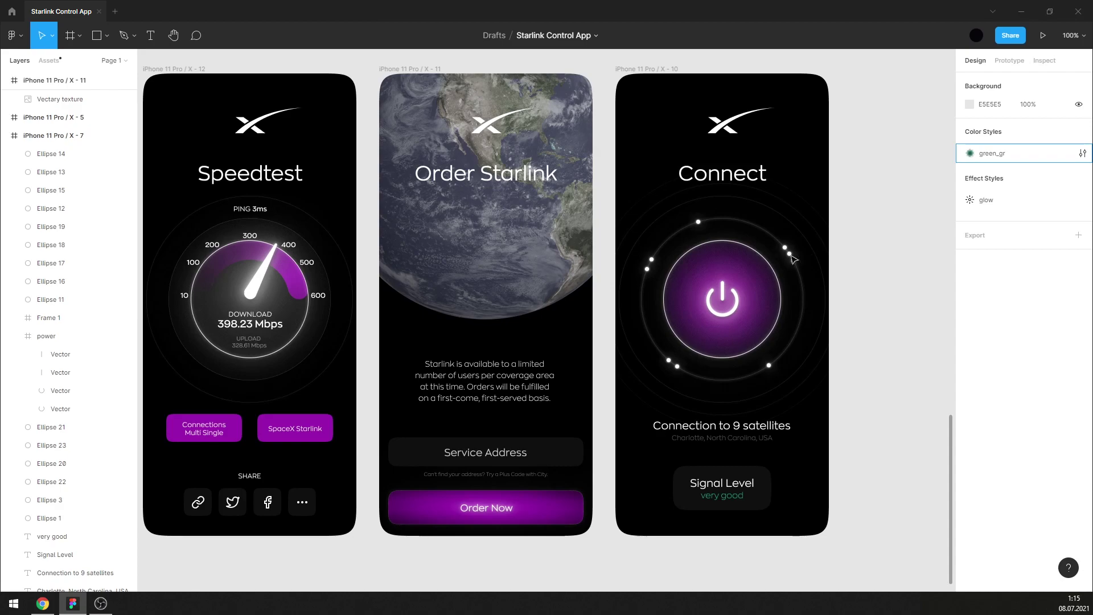
Compare with Service Address, then set the Signal Level label's font size to 18.
scroll(188, 430, "up", 3)
scroll(188, 430, "up", 2)
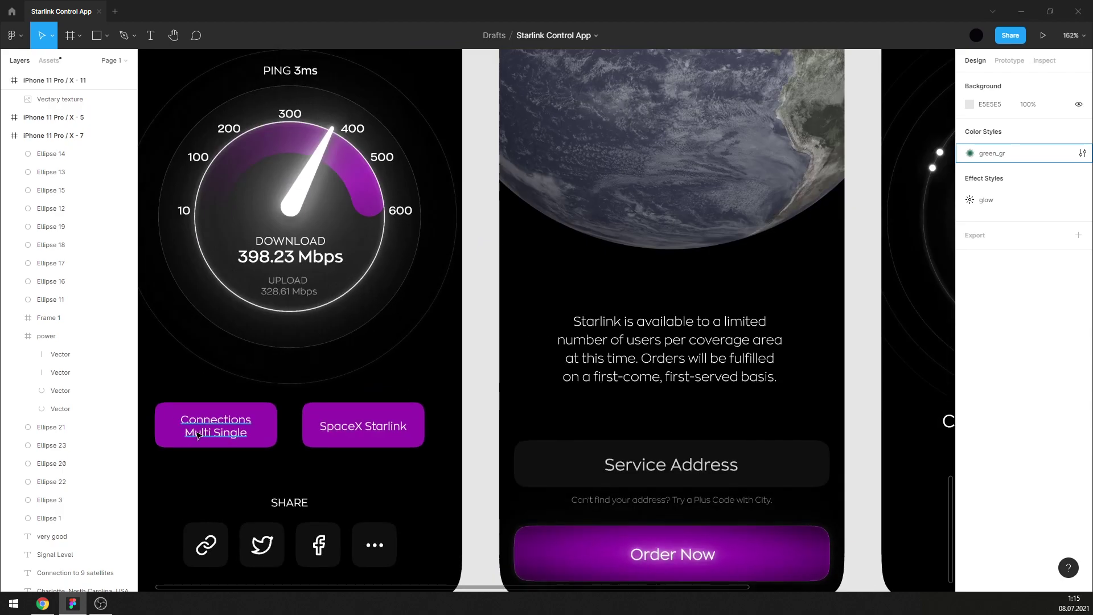
left_click(197, 417)
key("shift+1")
left_click(427, 411)
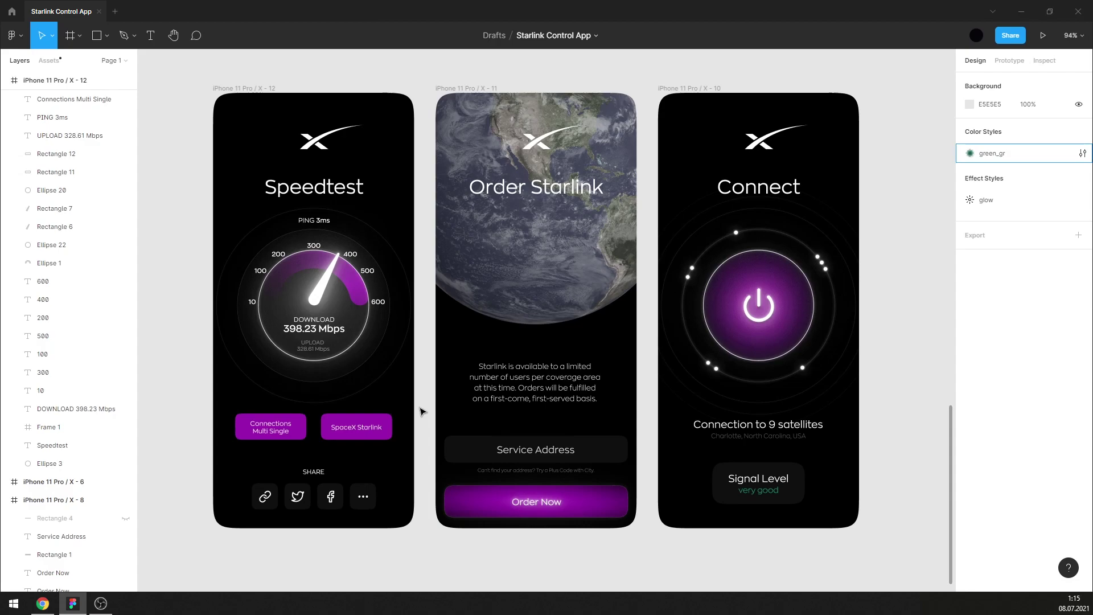
left_click(766, 477)
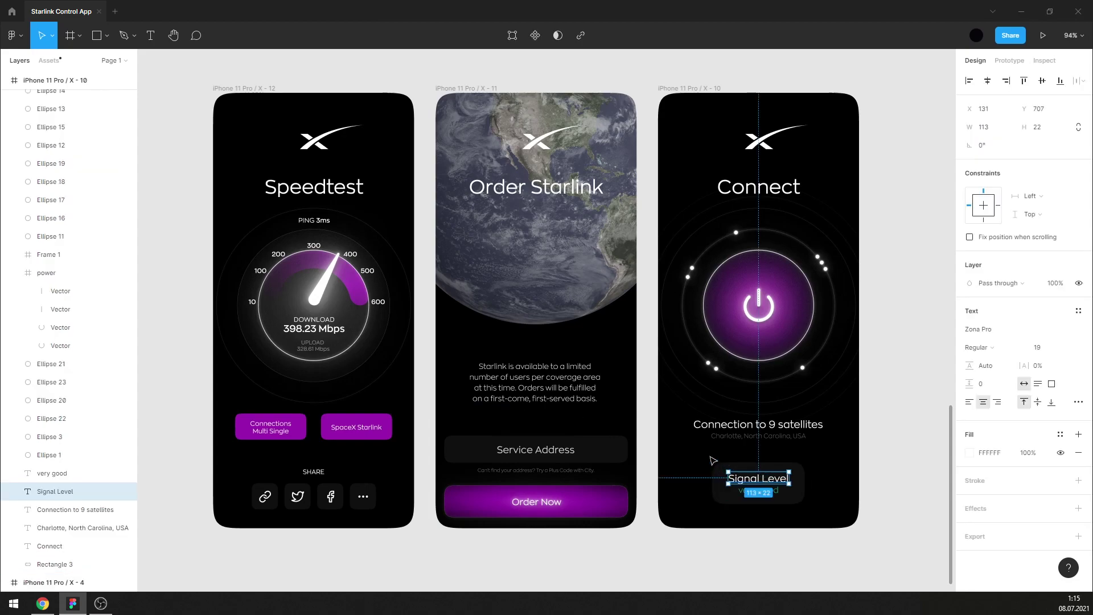
left_click(555, 450)
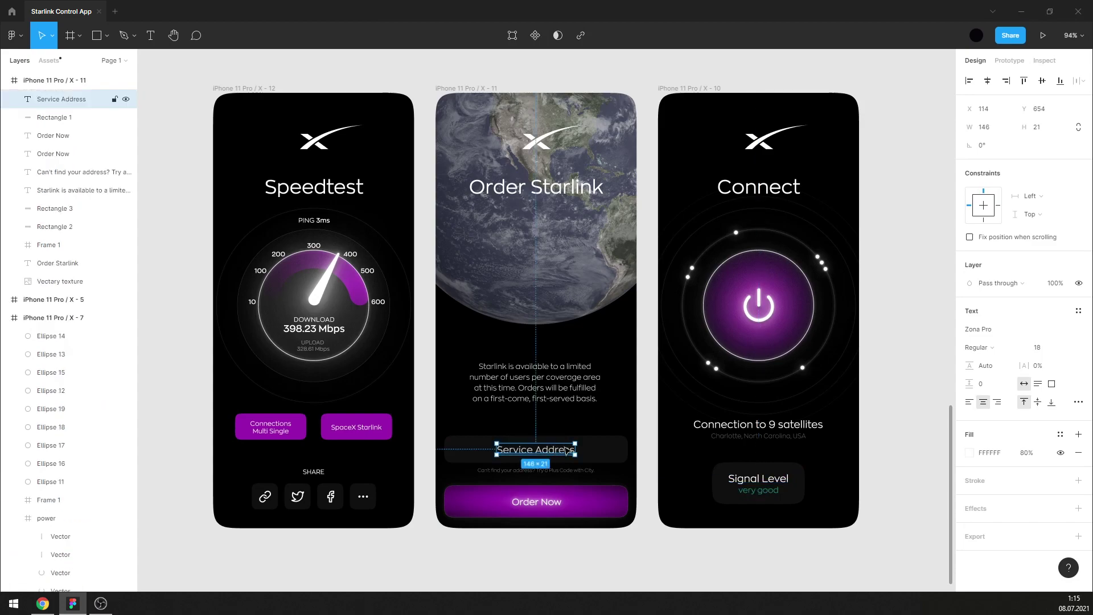
left_click(758, 478)
left_click(1046, 348)
type("1")
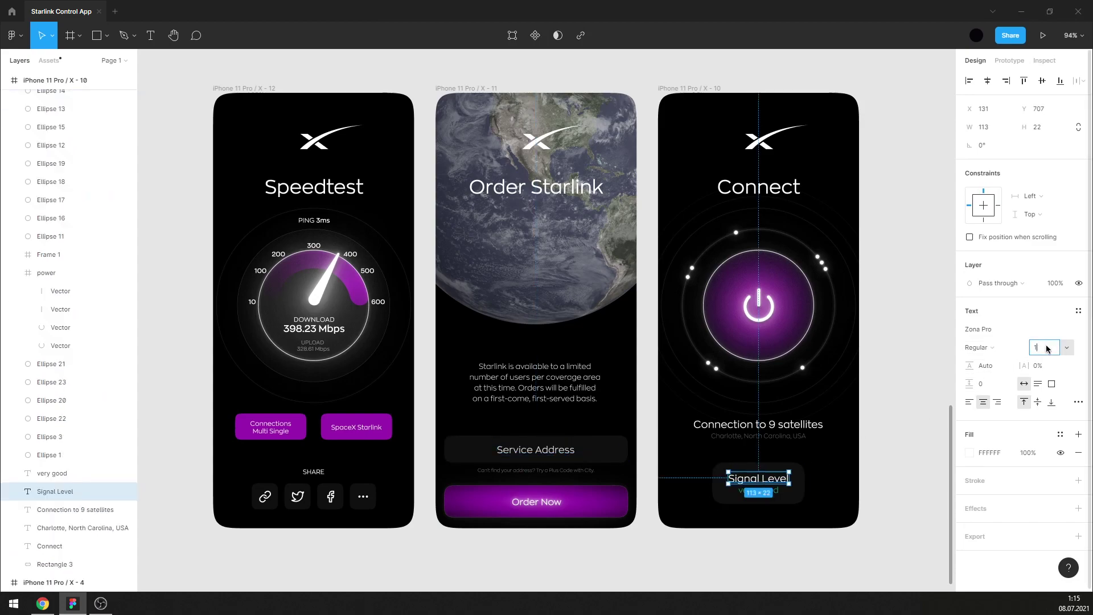
type("8")
key("Return")
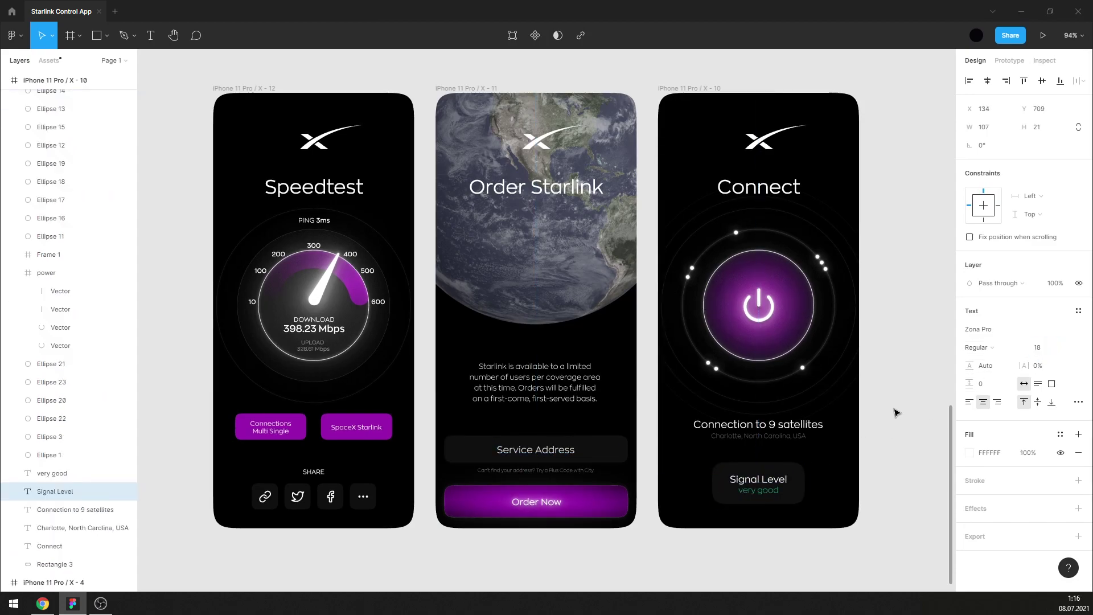
left_click(897, 412)
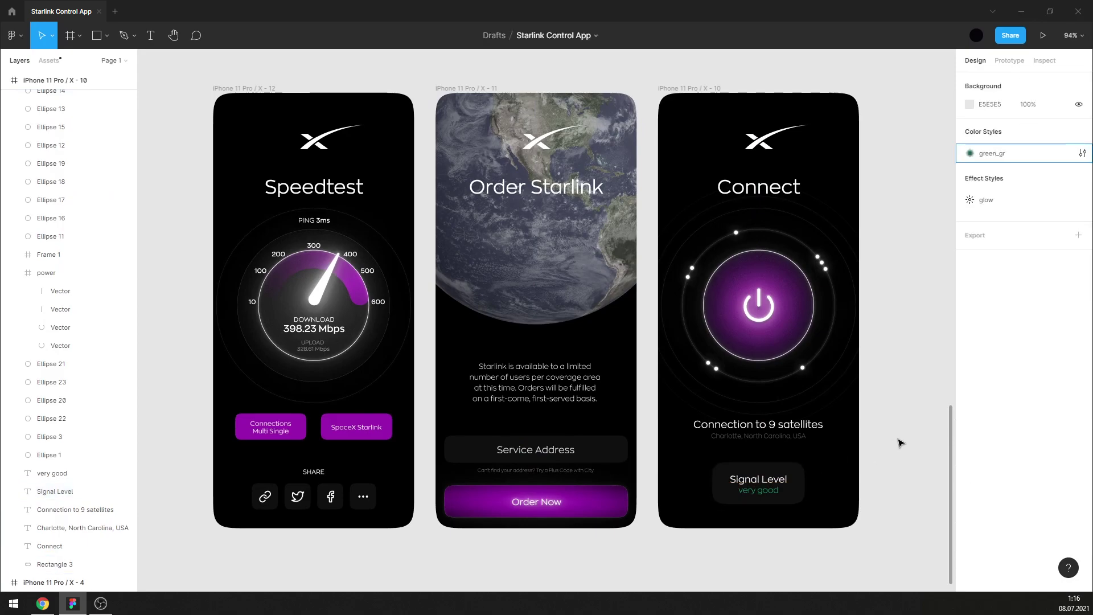
scroll(899, 432, "up", 10)
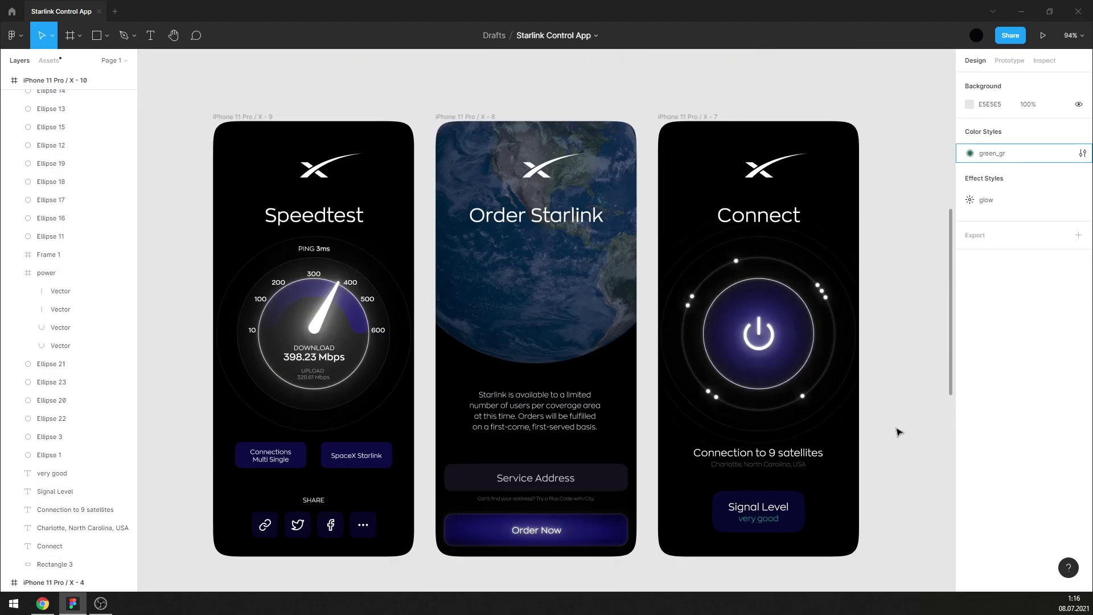
scroll(898, 432, "up", 2)
scroll(898, 432, "up", 8)
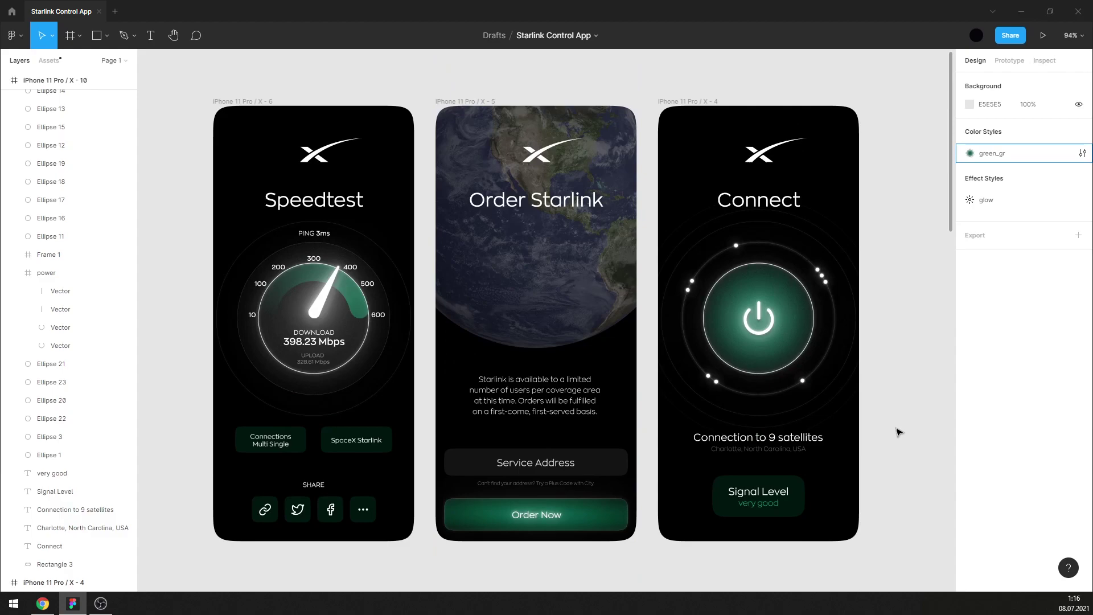
scroll(655, 393, "down", 5)
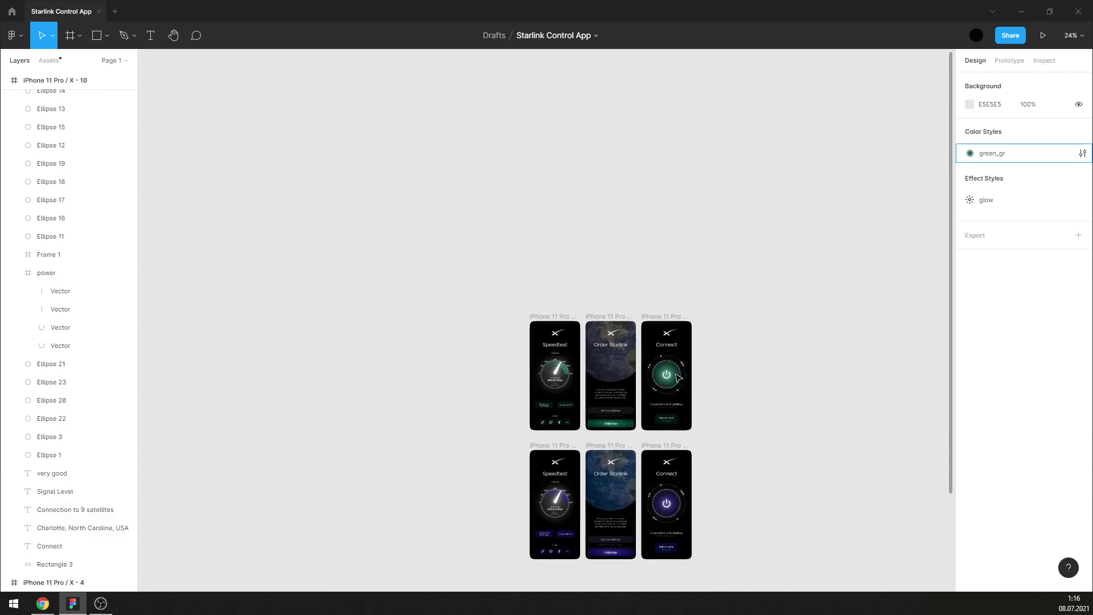
scroll(663, 389, "down", 3)
scroll(378, 383, "down", 2)
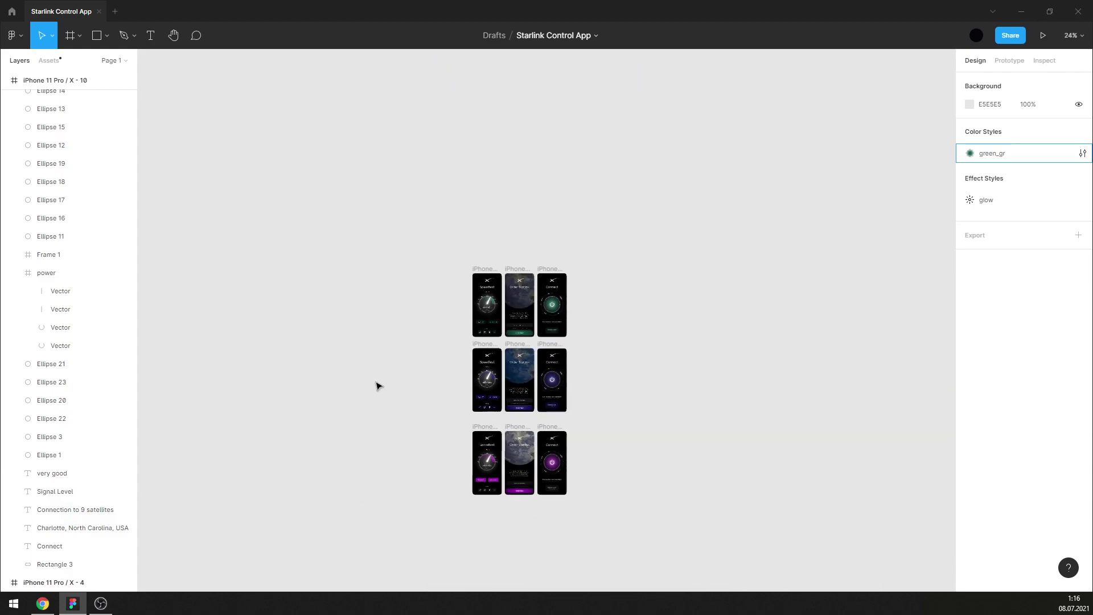
Create a new 1920×1080 frame on the empty canvas.
left_click(70, 36)
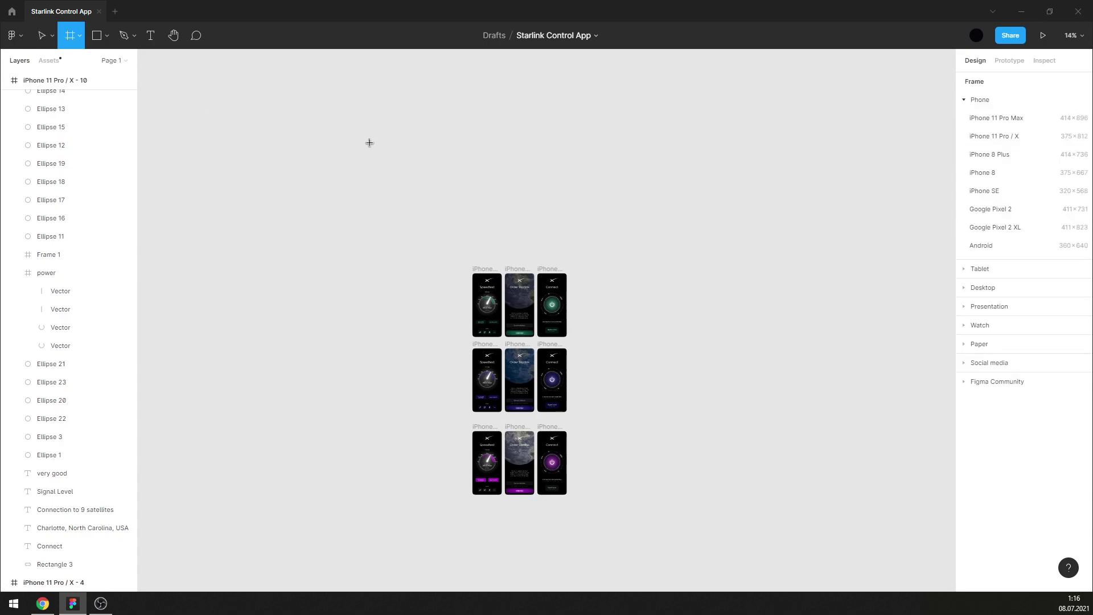
left_click(730, 312)
left_click(996, 151)
type("1920")
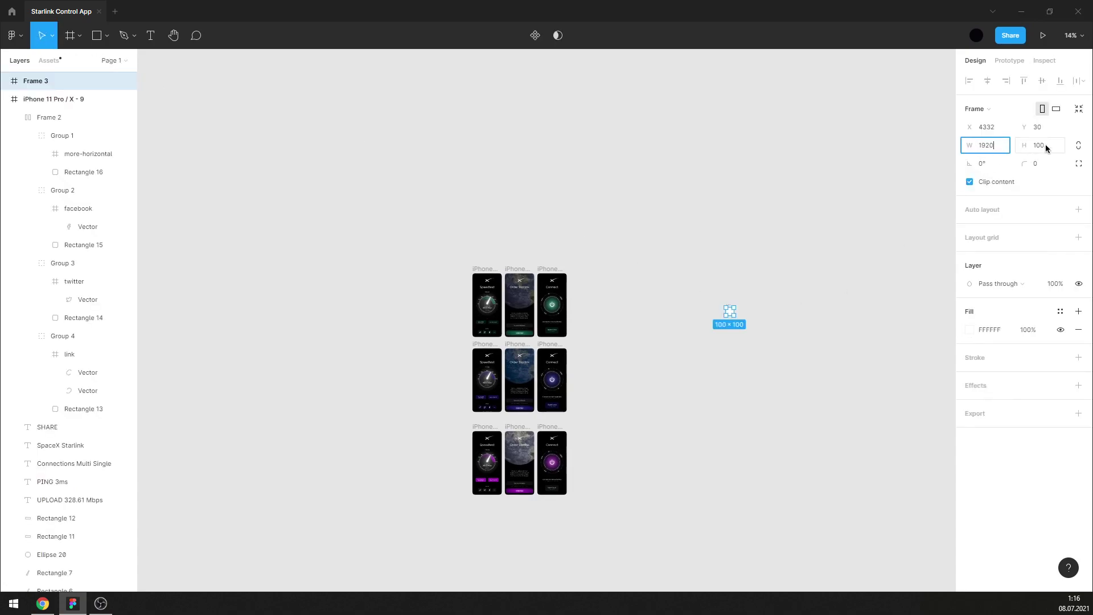
left_click(1045, 146)
type("1080")
key("Return")
key("Escape")
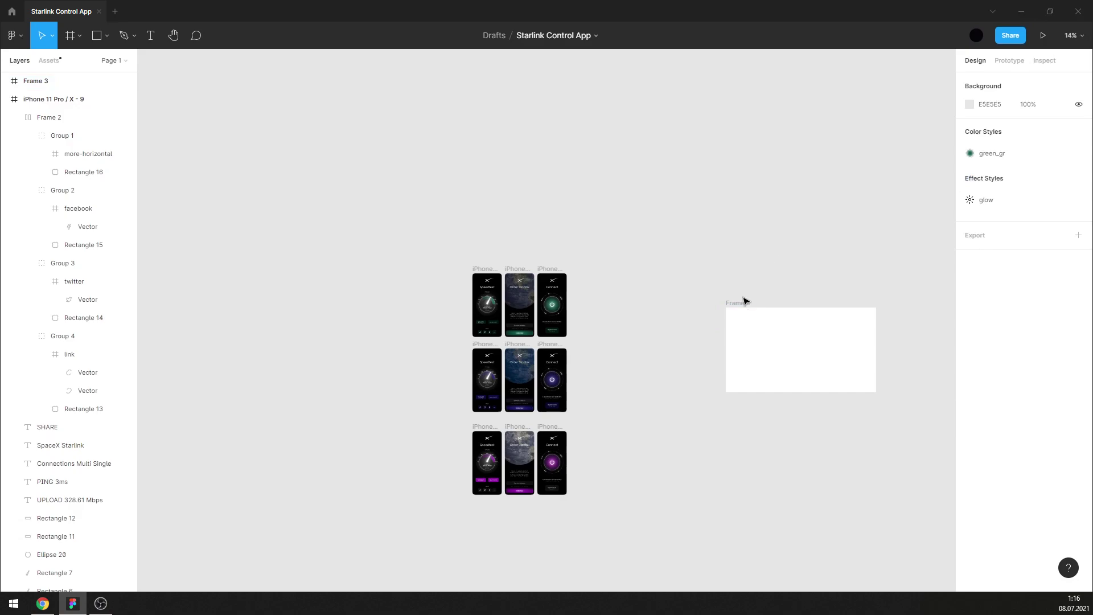
Move the three purple iPhone screens into Frame 3 and centre them.
left_click_drag(746, 306, 608, 424)
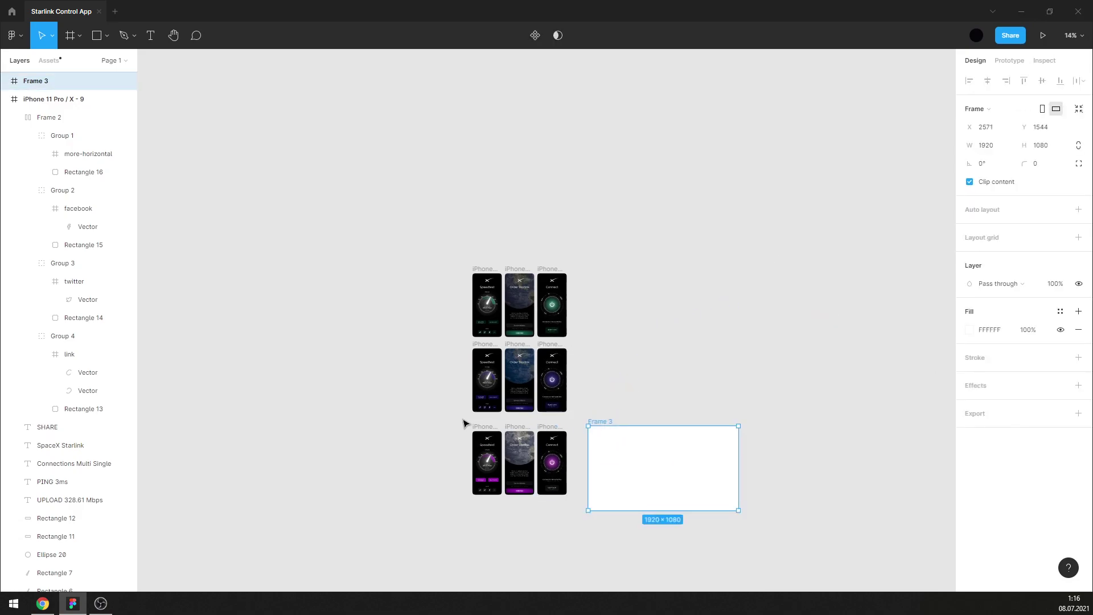
left_click_drag(462, 419, 577, 527)
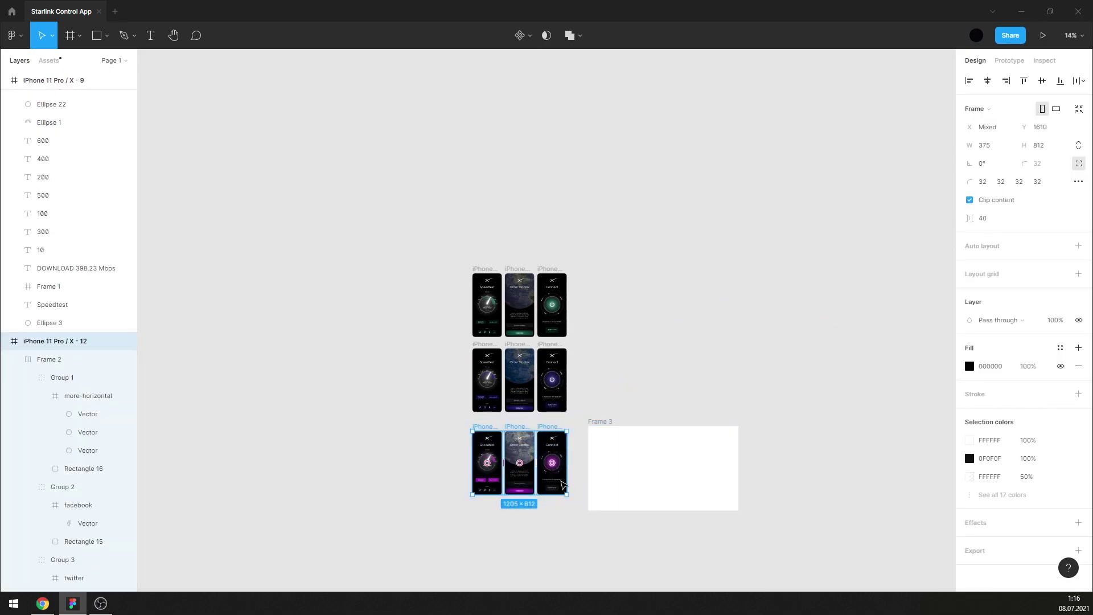
left_click_drag(562, 477, 692, 477)
scroll(686, 501, "up", 5)
scroll(683, 493, "up", 2)
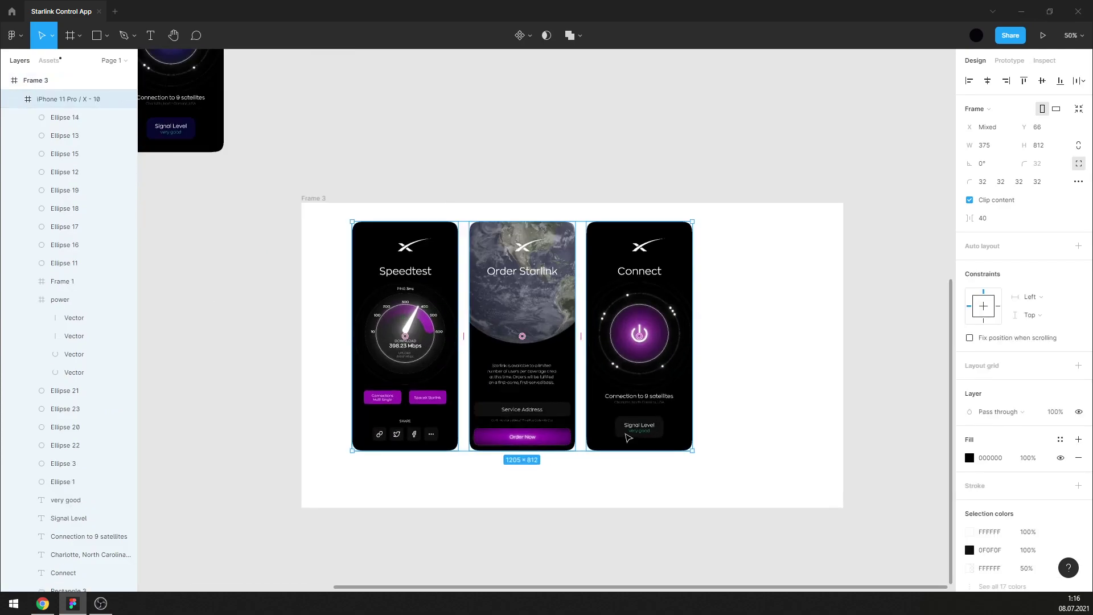
scroll(683, 493, "up", 2)
scroll(628, 401, "up", 1)
mouse_move(628, 400)
left_mouse_down()
mouse_move(692, 410)
mouse_move(682, 405)
left_mouse_up()
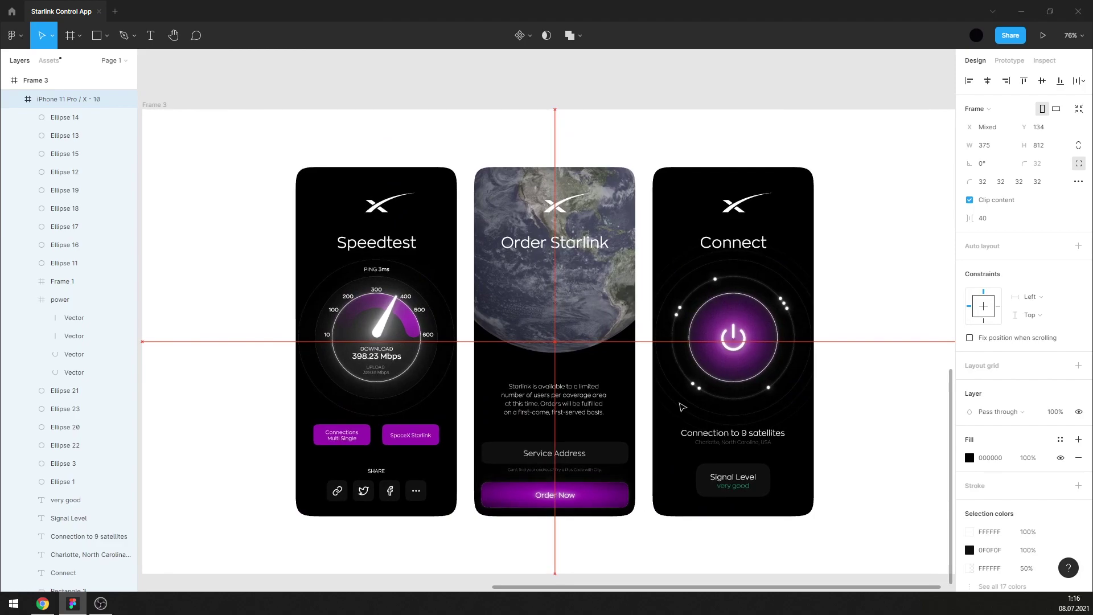
scroll(682, 405, "down", 1)
scroll(718, 362, "down", 1)
left_click(921, 332)
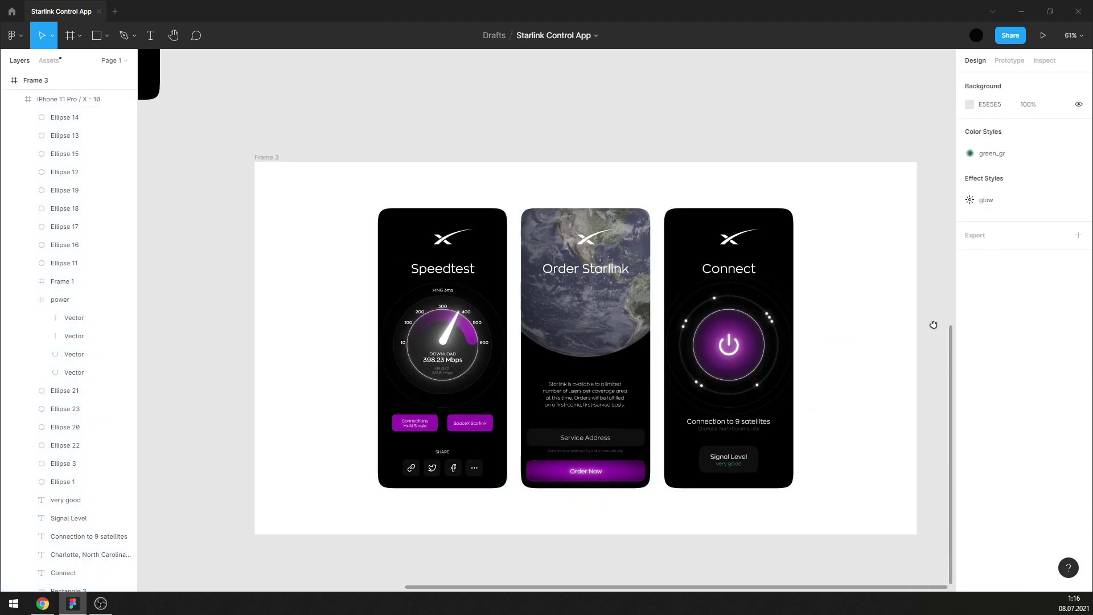
left_click_drag(931, 322, 892, 302)
Eyedrop near-black 0F0F0F from the screens as Frame 3's fill.
left_click(242, 140)
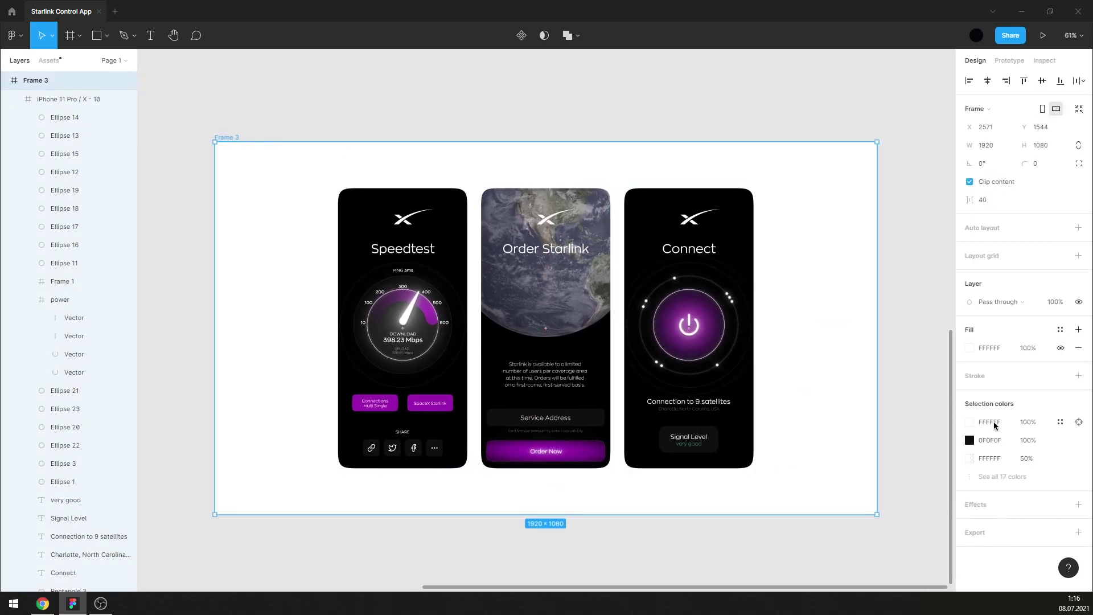
left_click(969, 348)
left_click(835, 465)
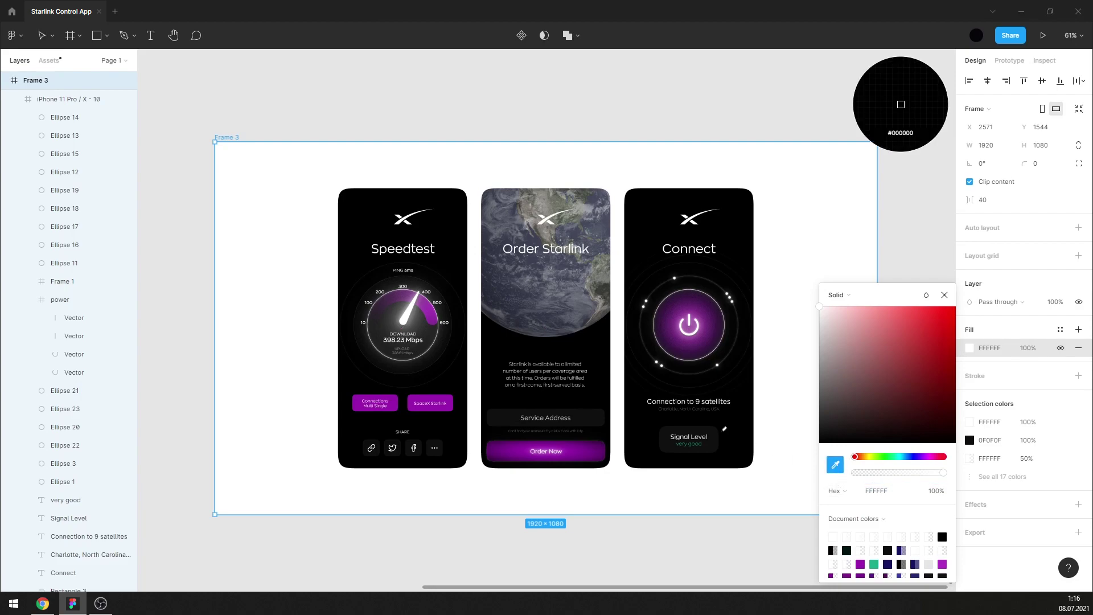
left_click(721, 429)
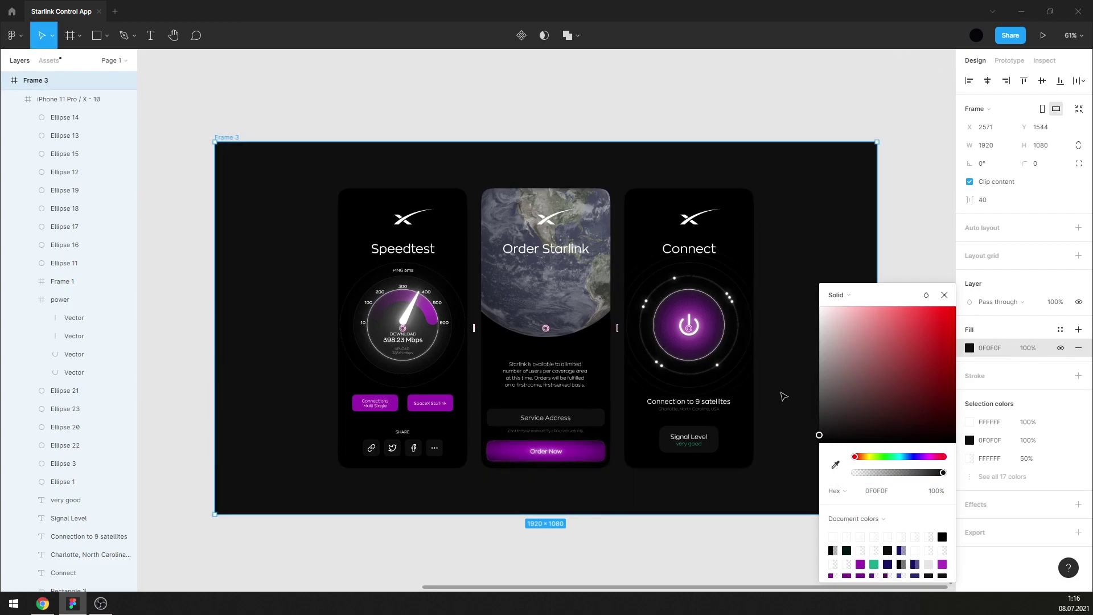
Nudge the Order Starlink screen up and the Speedtest screen down.
left_click(945, 296)
left_click(909, 266)
left_click(398, 216)
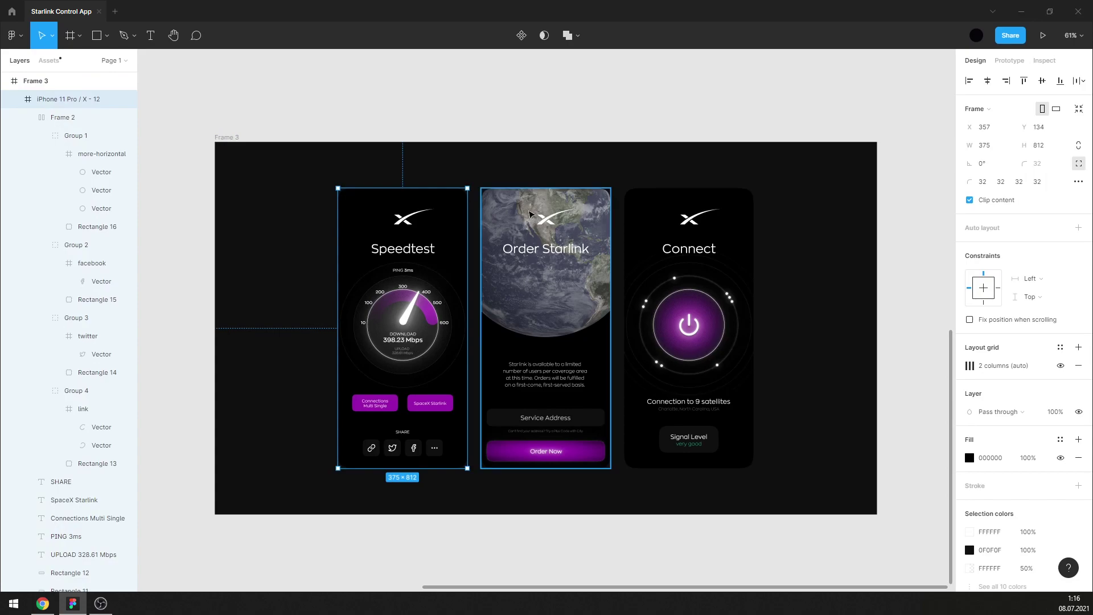
left_click(529, 214)
key("shift+Up")
key("shift+Up")
key("shift+Up")
key("shift+Up")
key("shift+Up")
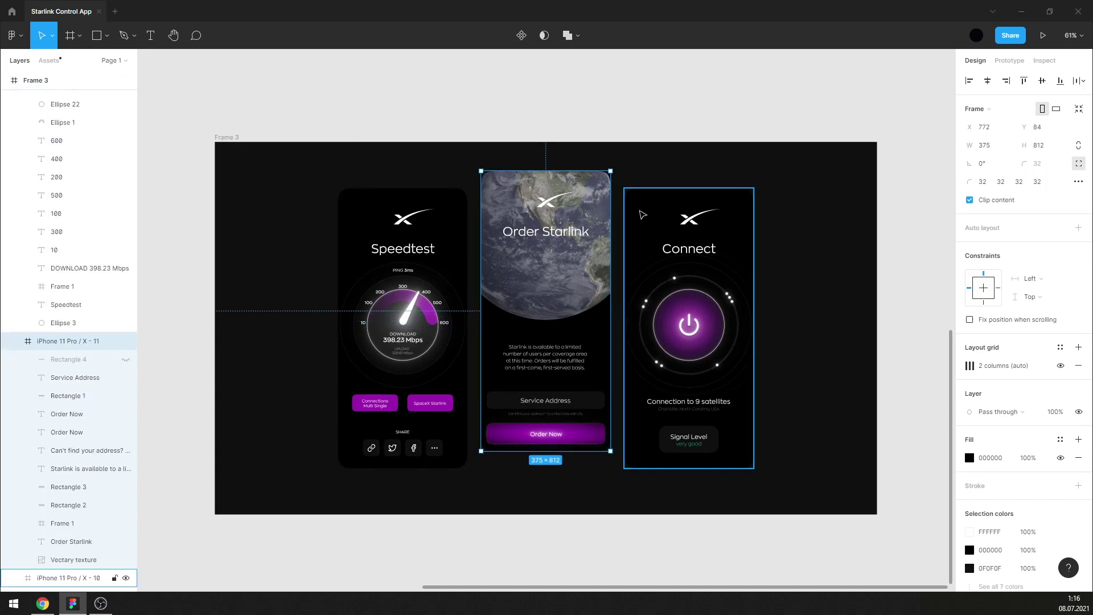
key("Tab")
key("Tab")
key("shift+Down")
key("shift+Down")
Lower the Connect screen and fine-tune Speedtest and Order Starlink heights.
key("shift+Down")
key("shift+Down")
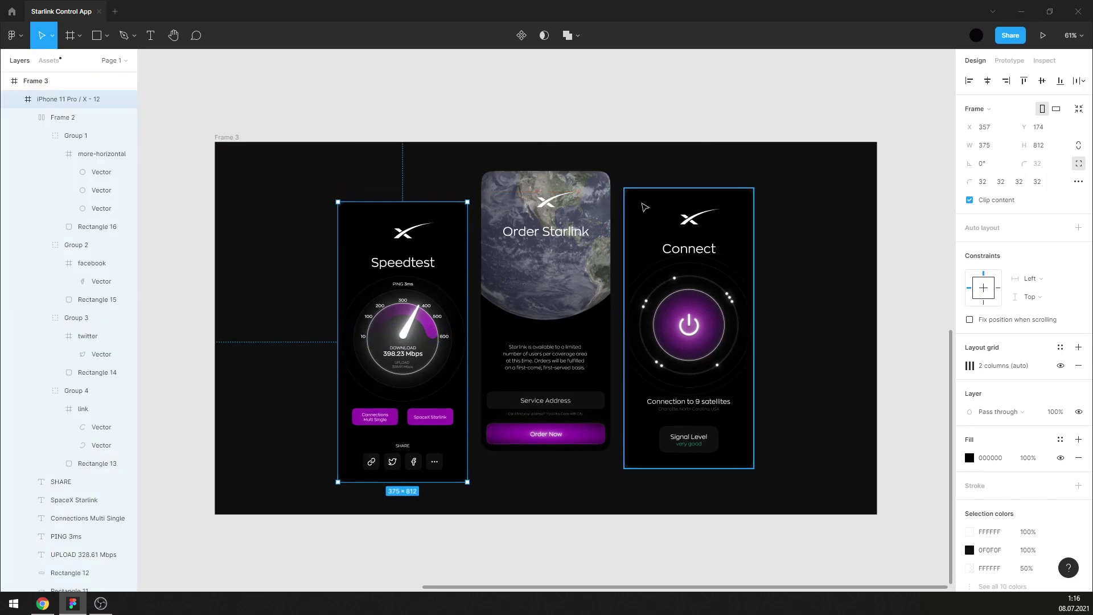
left_click(645, 208)
key("shift+Down")
key("shift+Down")
key("shift+Down")
key("shift+Down")
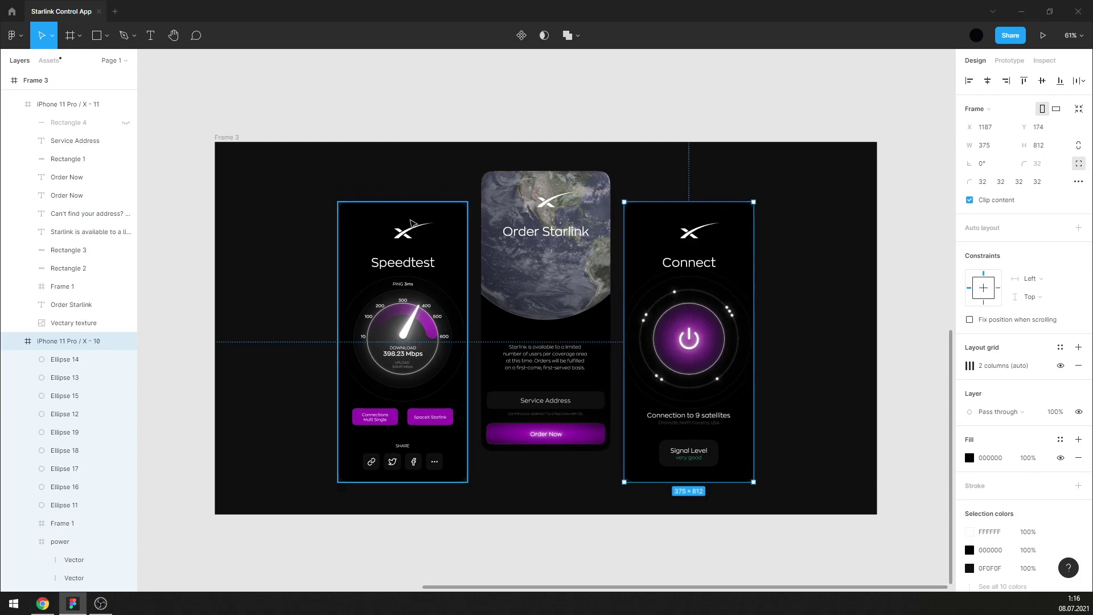
left_click(411, 223)
key("shift+Up")
key("shift+Up")
key("shift+Up")
key("Tab")
key("shift+Up")
key("shift+Up")
key("shift+Up")
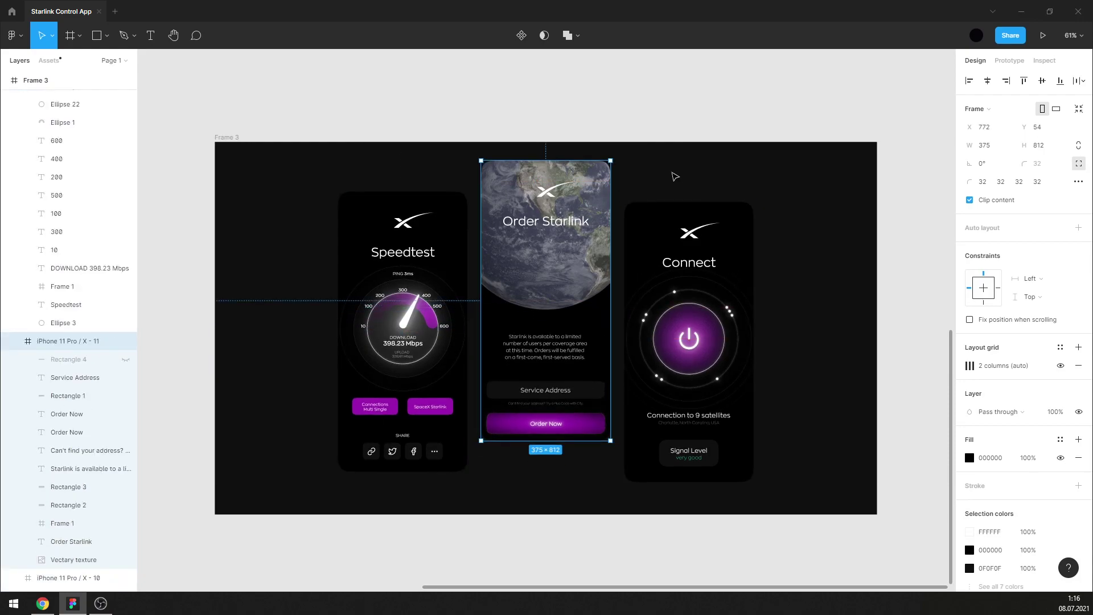
left_click(675, 176)
left_click(590, 262)
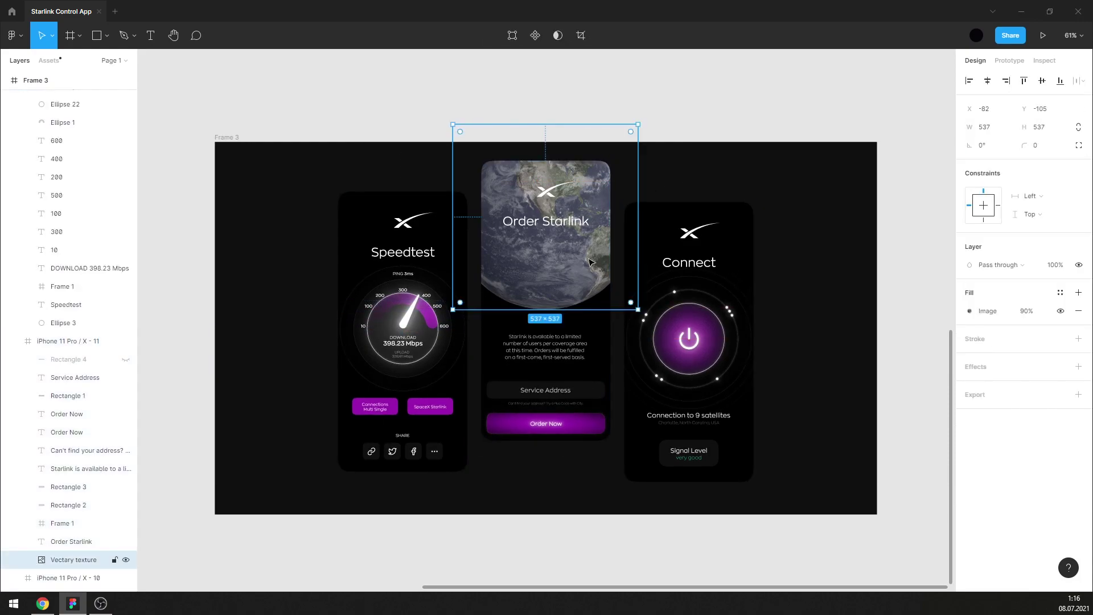
Paste the Earth image into Frame 3, enlarge it across the frame, and send it to back.
key("ctrl+c")
left_click(378, 127)
left_click(228, 137)
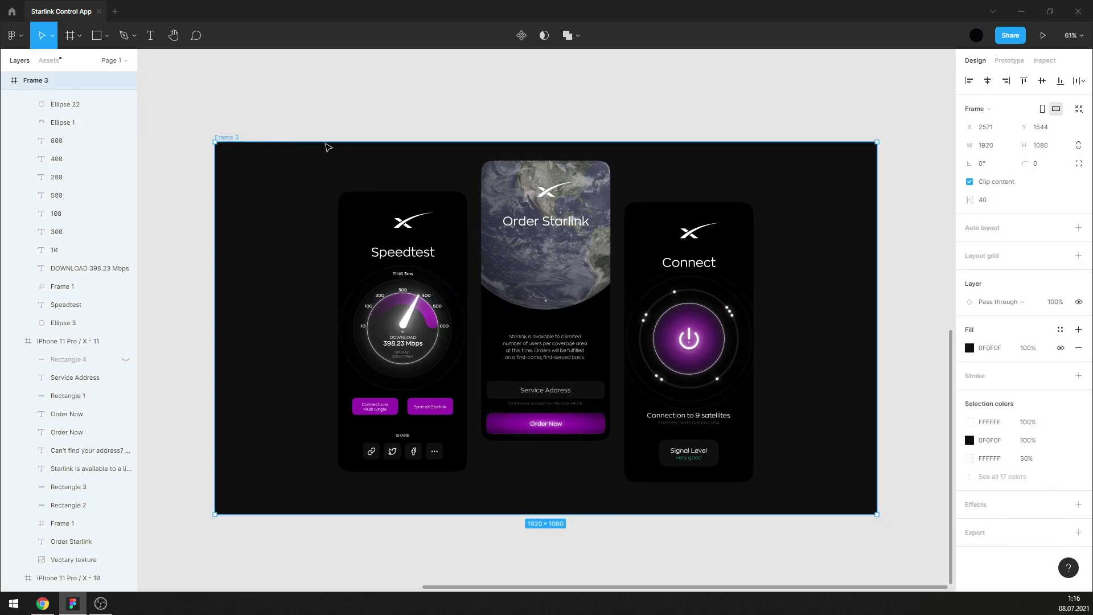
key("ctrl+v")
scroll(624, 241, "down", 3, "ctrl")
left_click_drag(520, 257, 903, 457)
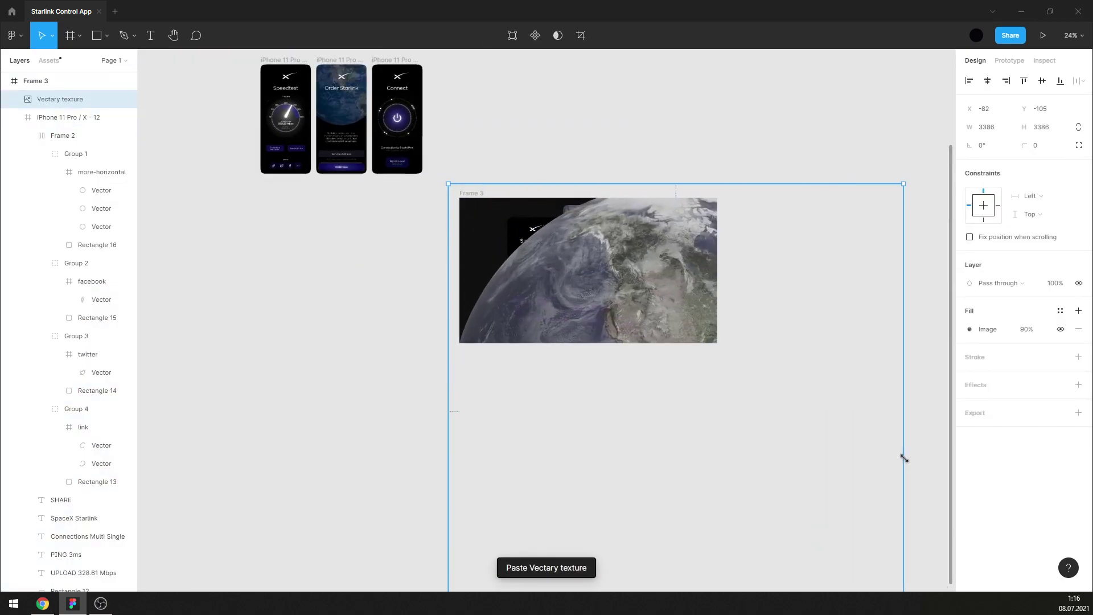
left_click_drag(679, 298, 623, 235)
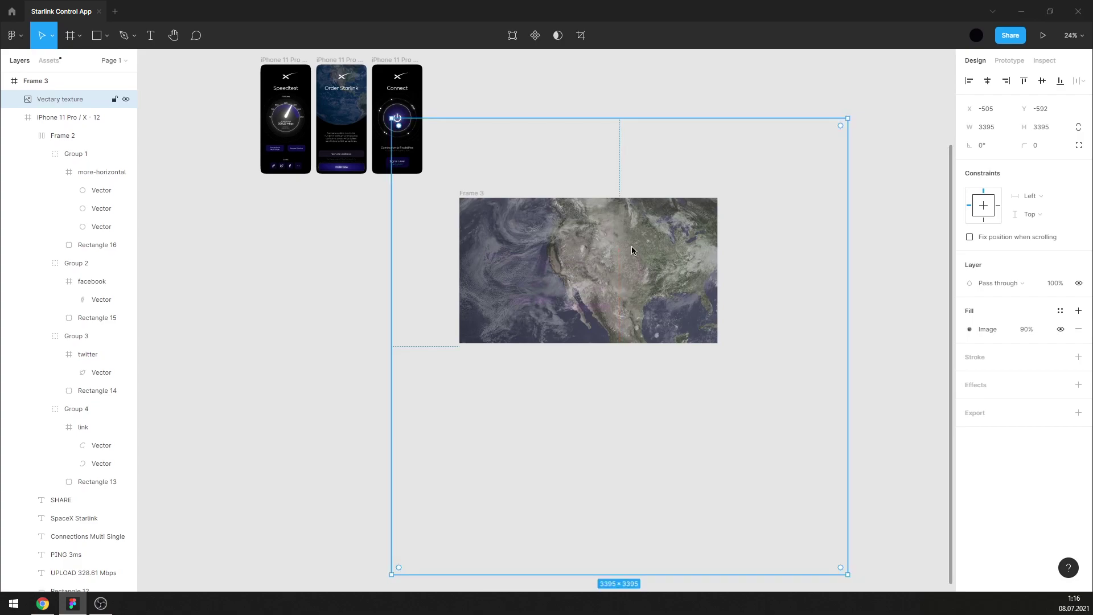
right_click(631, 250)
left_click(661, 317)
Set the Earth texture background's opacity to 10%, then 20%.
scroll(593, 243, "up", 3, "ctrl")
scroll(593, 244, "up", 2, "ctrl")
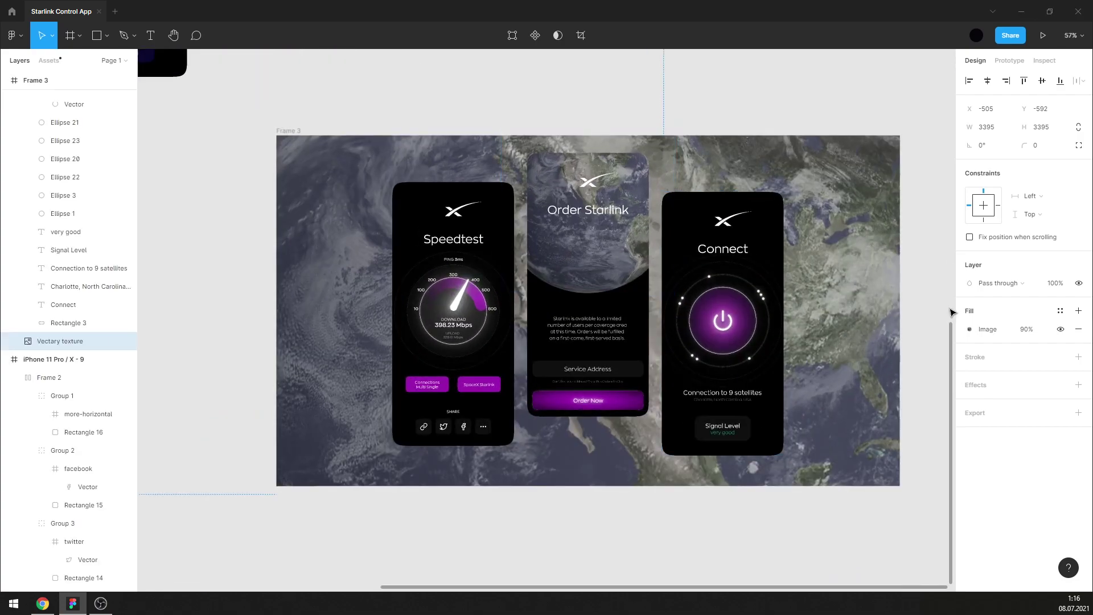
left_click(1024, 329)
type("10")
key("Return")
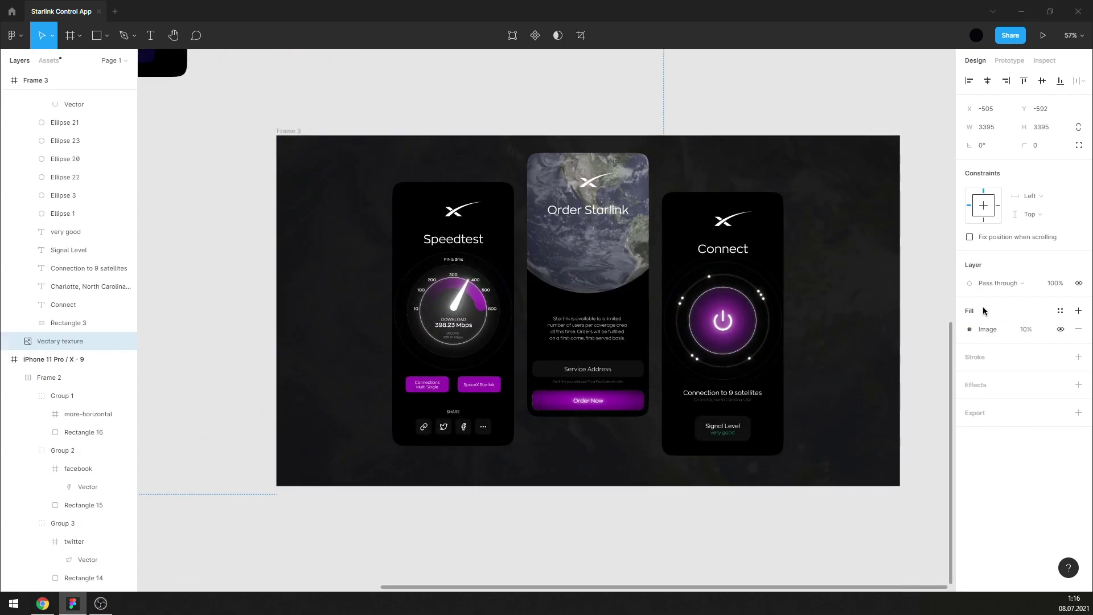
left_click(1025, 329)
type("20")
key("Return")
Delete the Earth texture background layer from Frame 3.
scroll(759, 268, "down", 2, "ctrl")
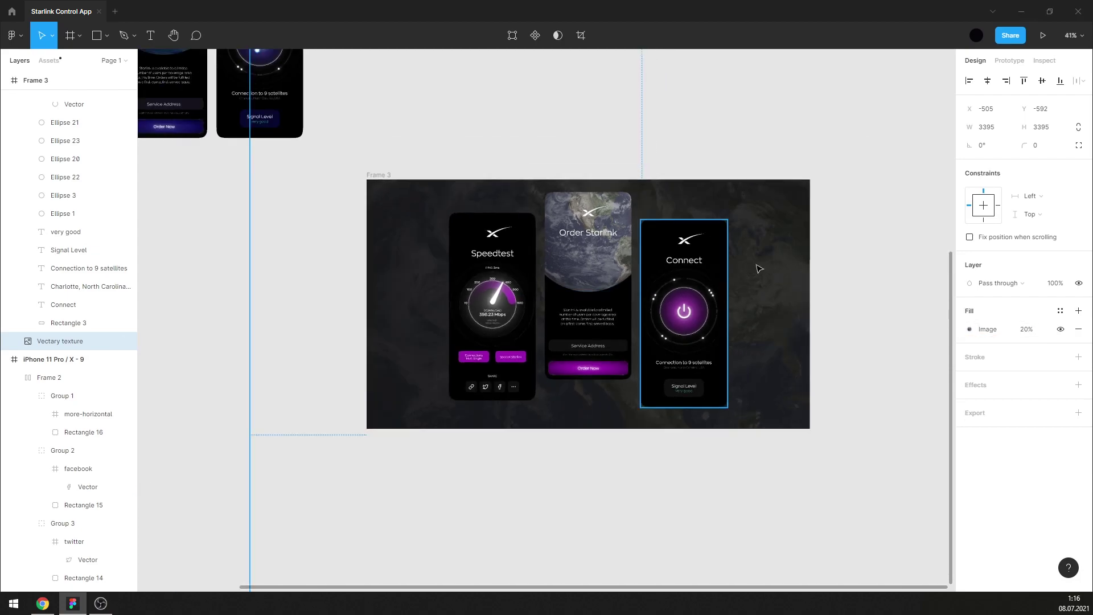
key("Delete")
scroll(589, 279, "up", 1, "ctrl")
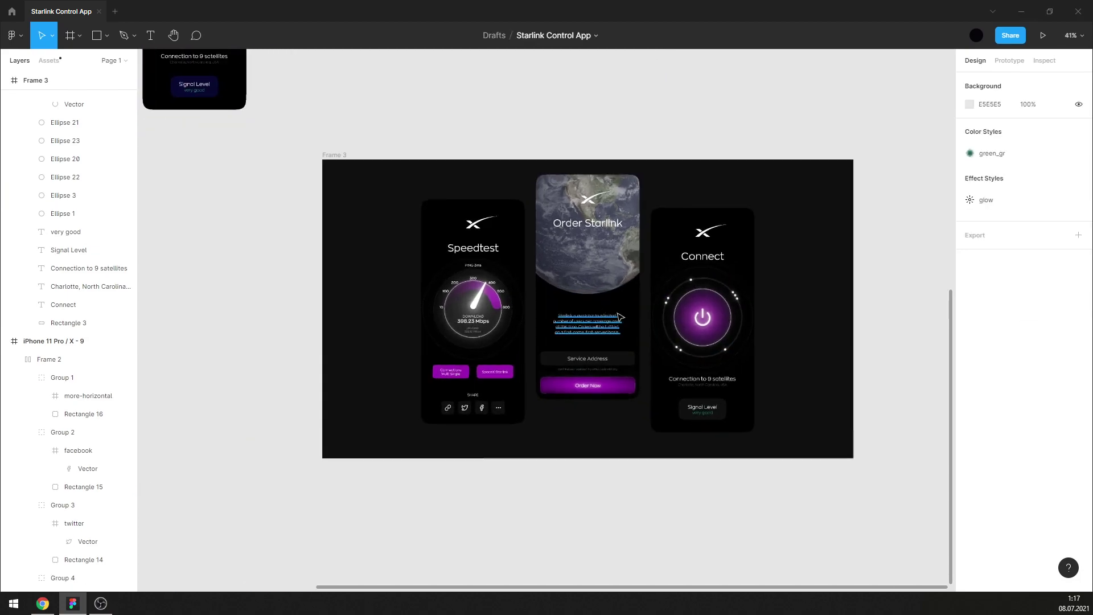
scroll(761, 288, "up", 2, "ctrl")
Change Frame 3's fill from 0F0F0F to dark grey 232323.
left_click(301, 141)
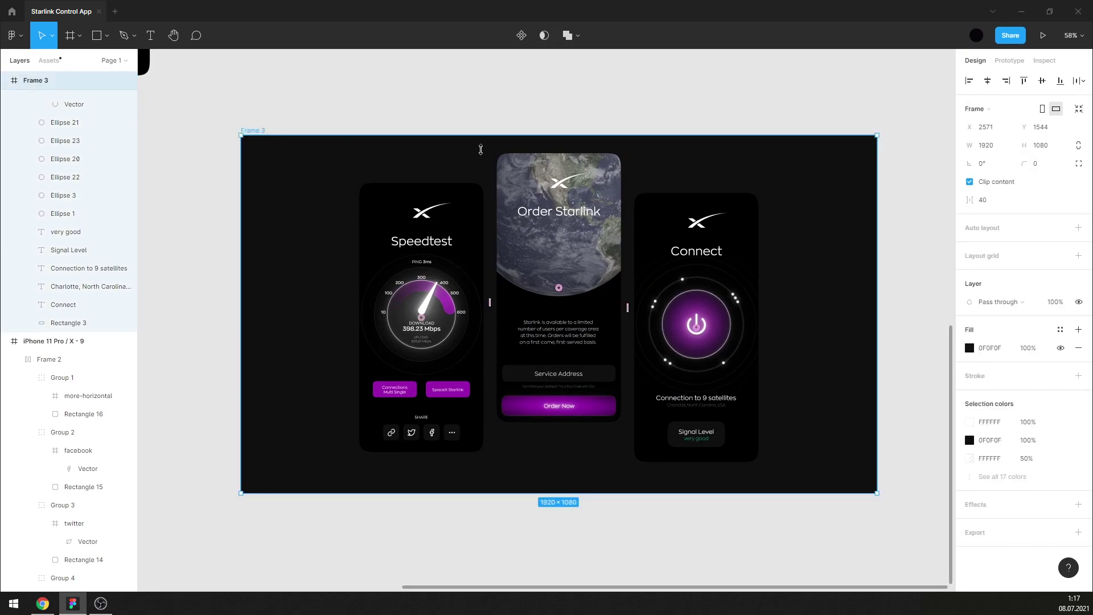
left_click(969, 348)
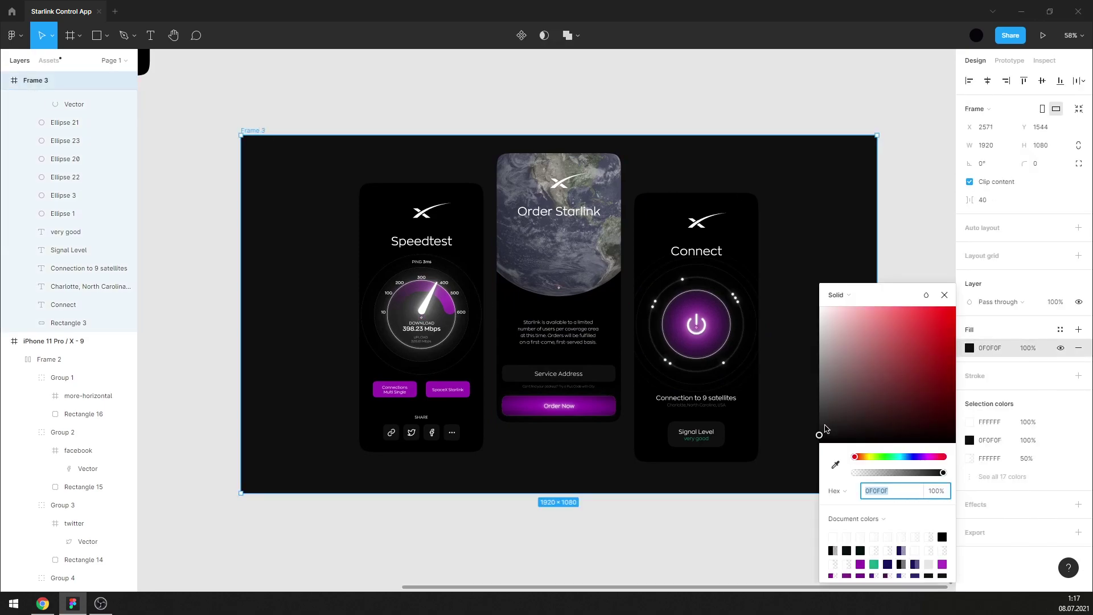
type("232323")
key("Return")
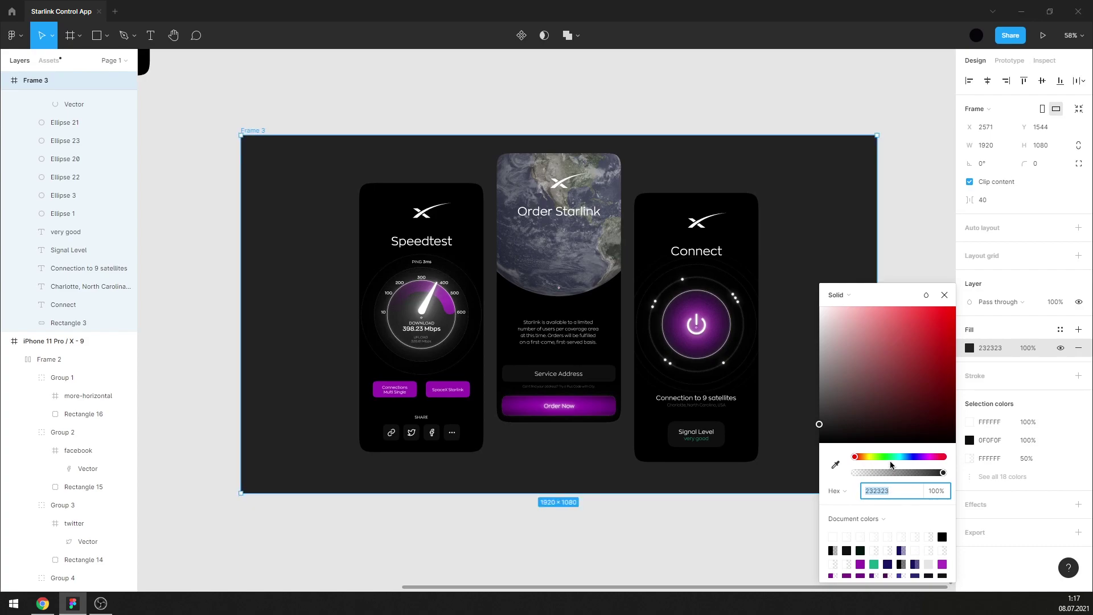
key("Escape")
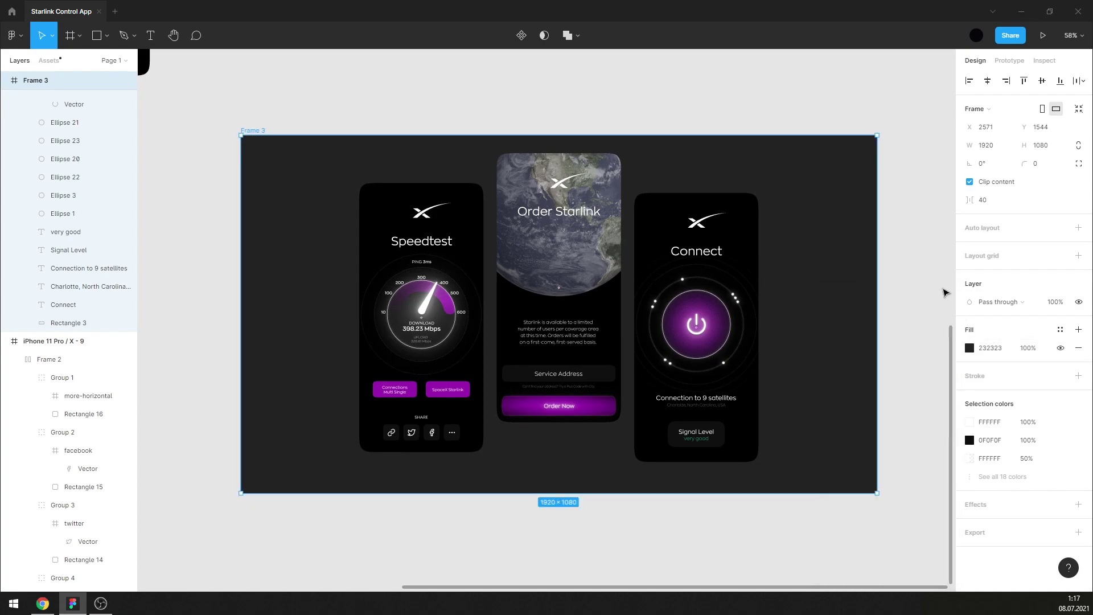
key("Escape")
scroll(569, 233, "up", 2)
left_click(581, 238, "ctrl")
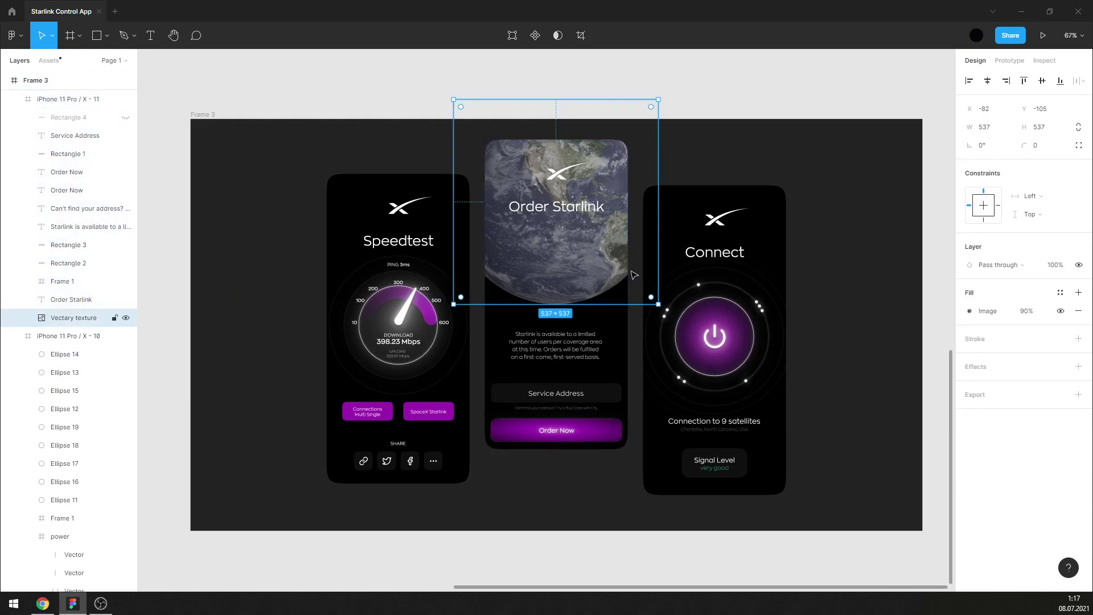
Resize the Earth image and move it down across the top of the Order Starlink card.
left_click_drag(658, 100, 625, 125)
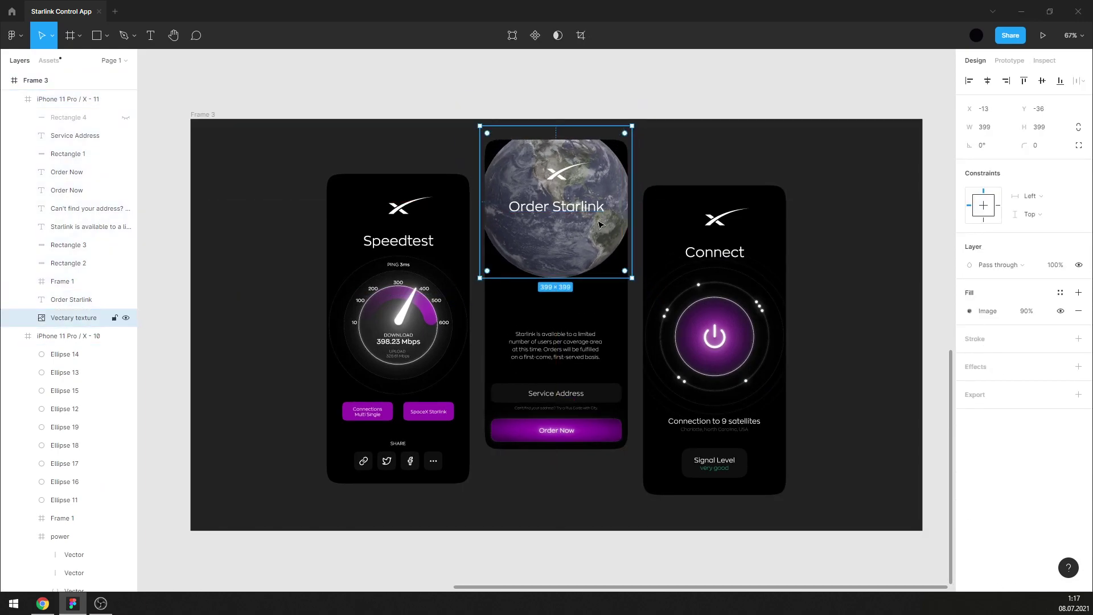
mouse_move(593, 237)
left_mouse_down()
mouse_move(595, 288)
mouse_move(581, 261)
left_mouse_up()
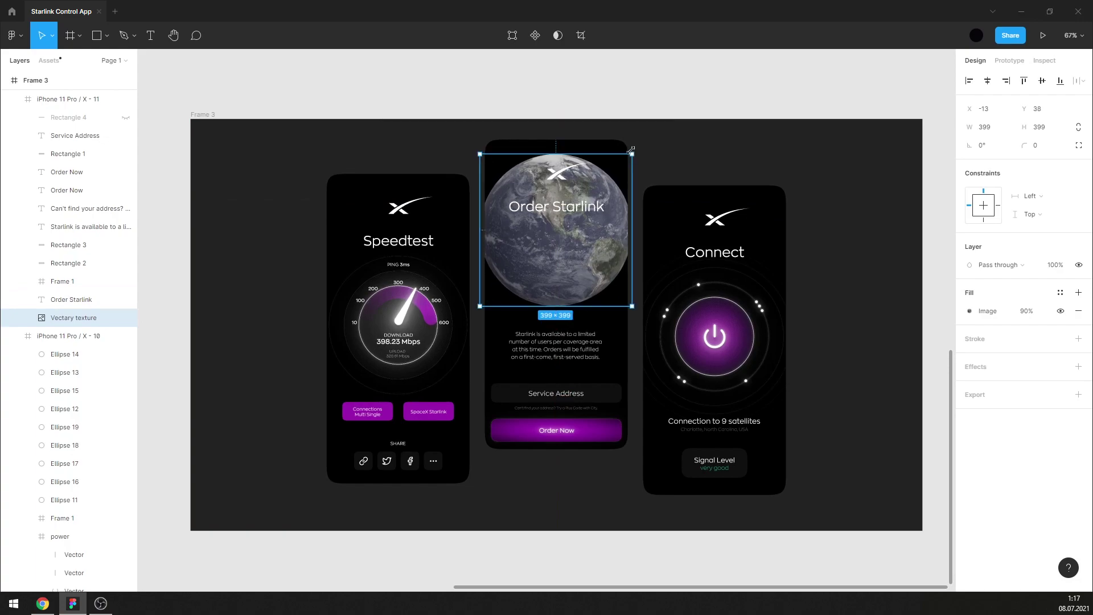
left_click_drag(630, 149, 658, 97)
left_click(699, 107)
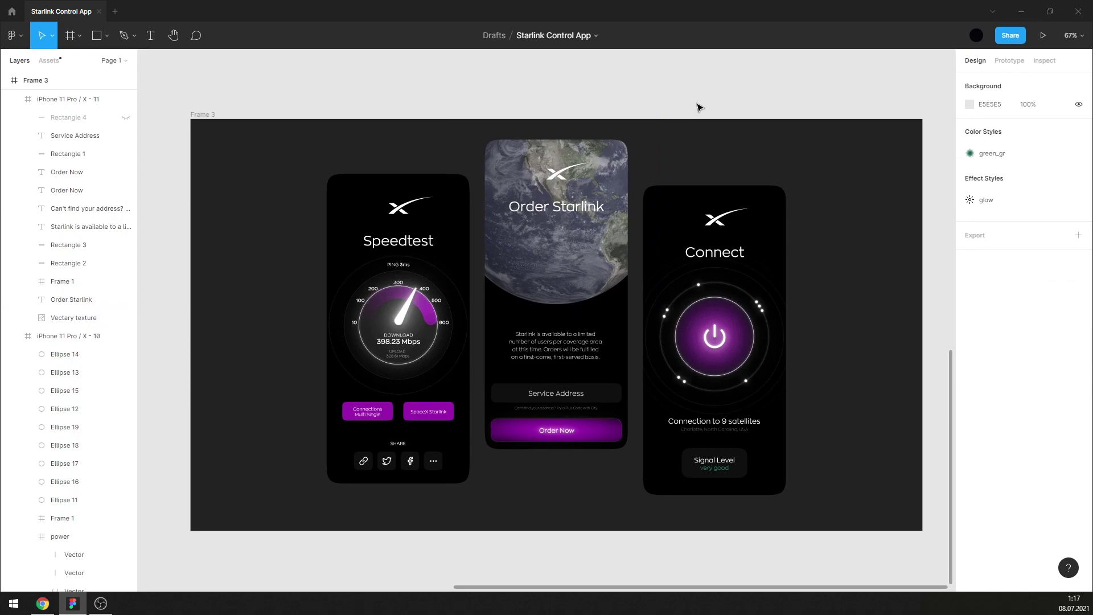
Scroll around the canvas and select Frame 3.
scroll(643, 143, "down", 2)
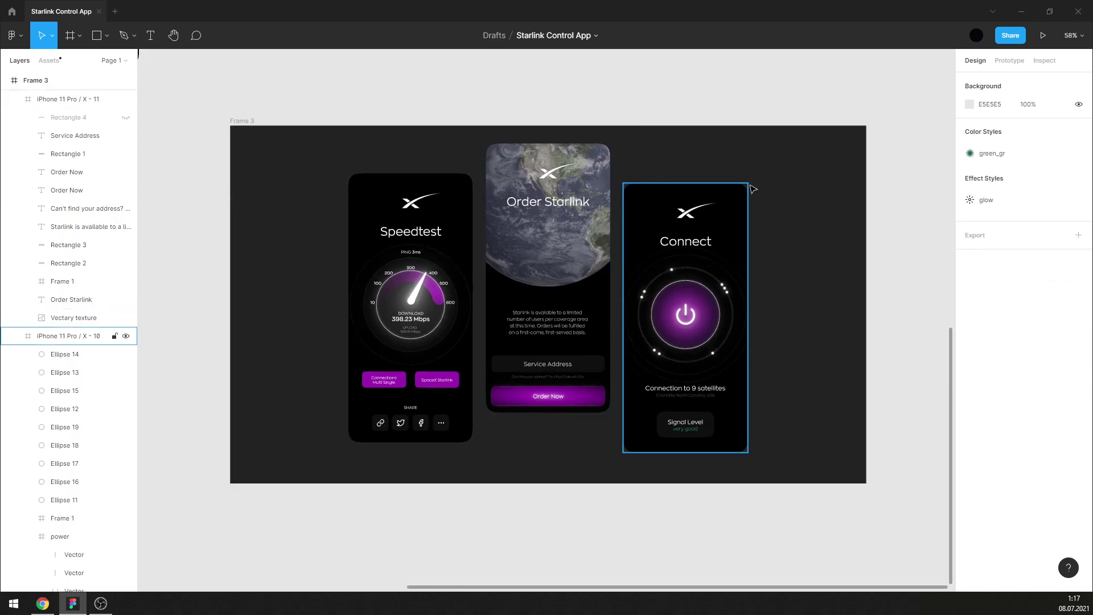
scroll(835, 178, "up", 1)
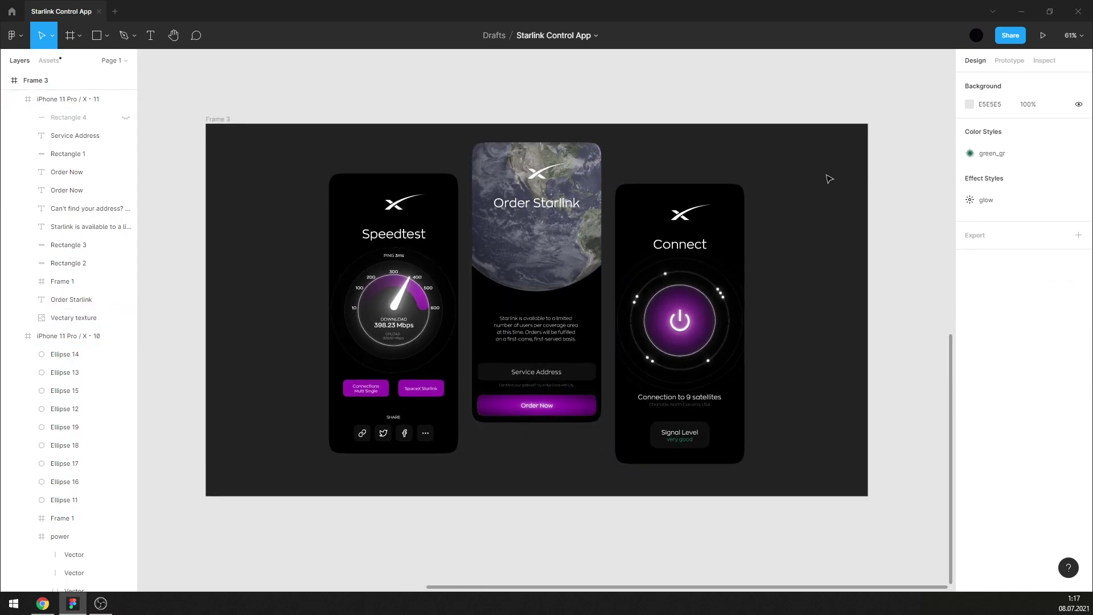
scroll(801, 182, "up", 1)
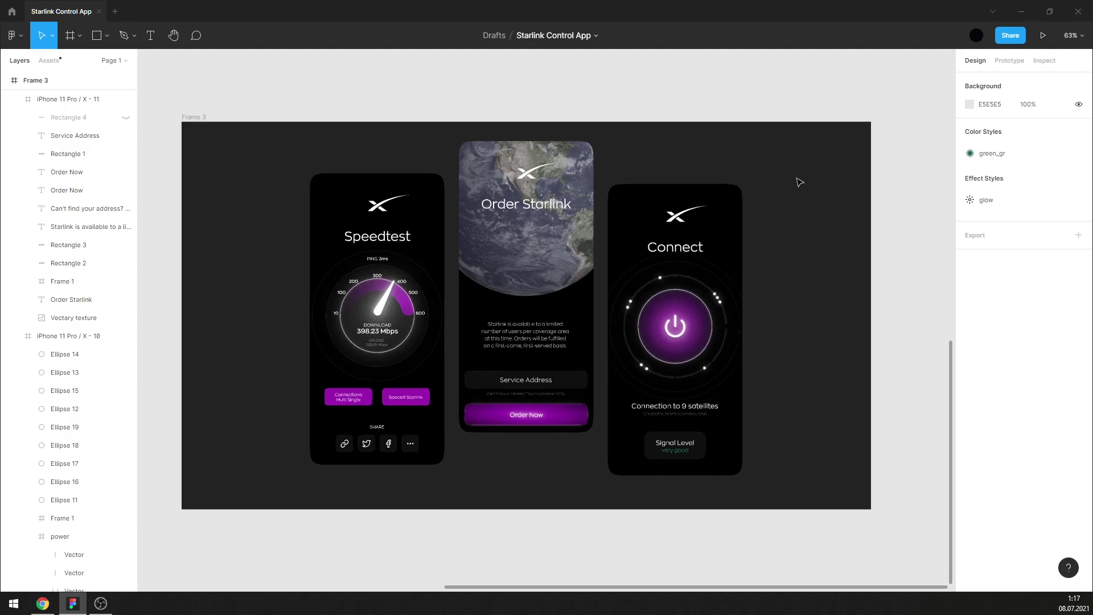
scroll(814, 170, "down", 1)
scroll(814, 171, "left", 1)
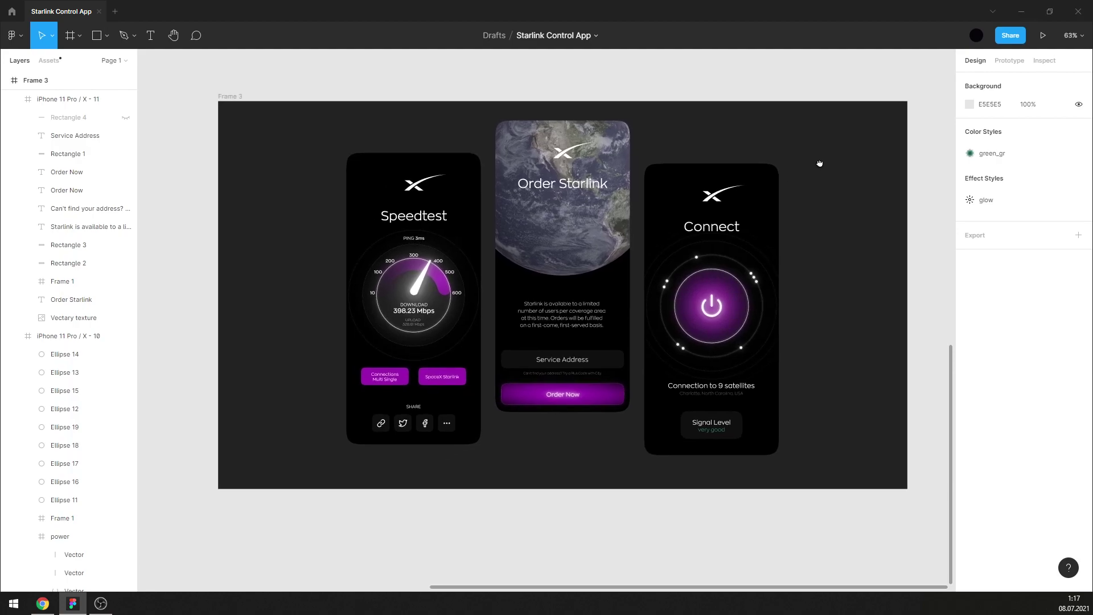
left_click(248, 105)
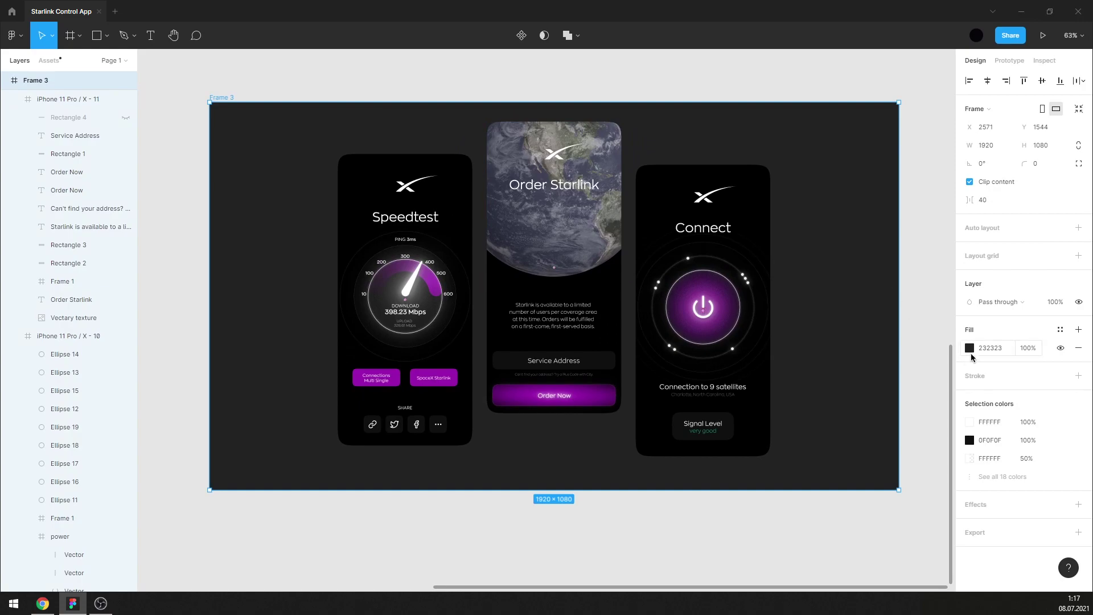
Switch Frame 3's fill to a linear gradient with a near-black 0A0A0A bottom stop.
left_click(969, 347)
left_click(837, 297)
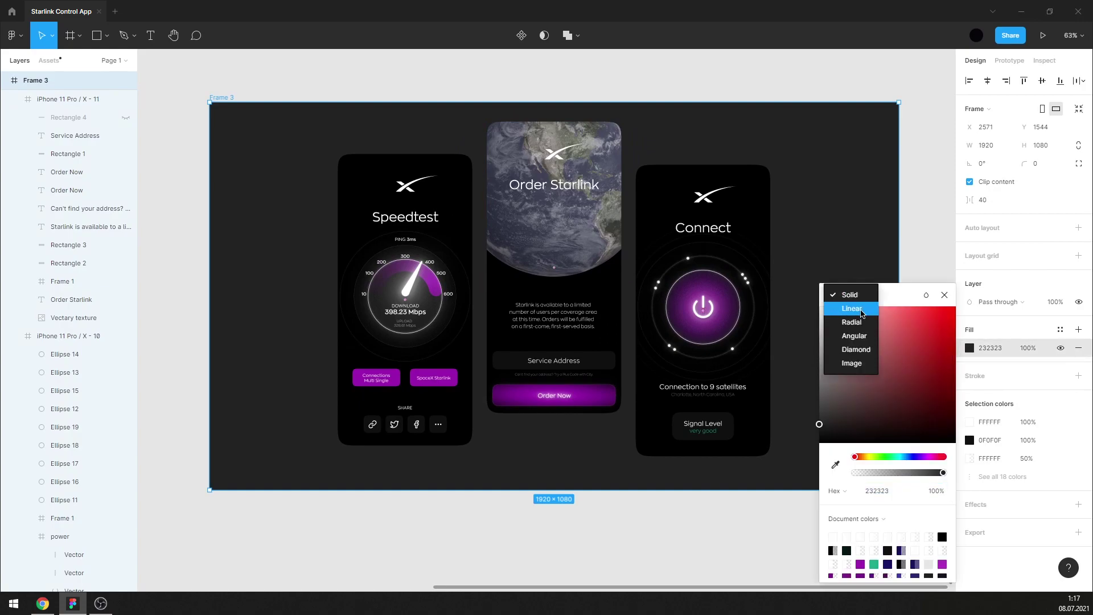
left_click(853, 309)
left_click(941, 280)
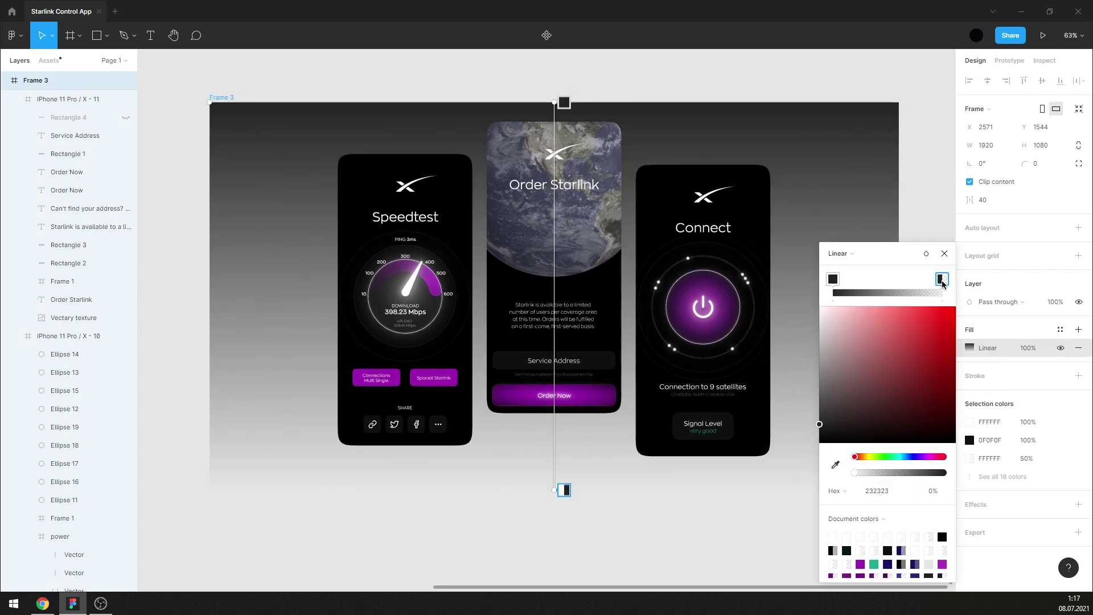
left_click(835, 464)
left_click(898, 103)
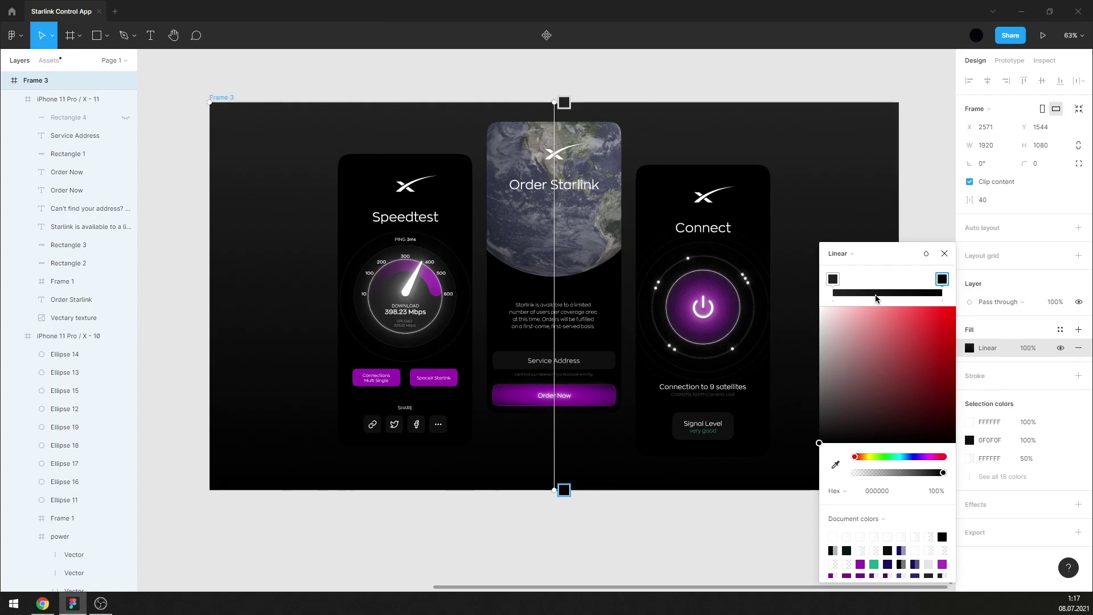
left_click(888, 490)
type("0A0A0A")
key("Return")
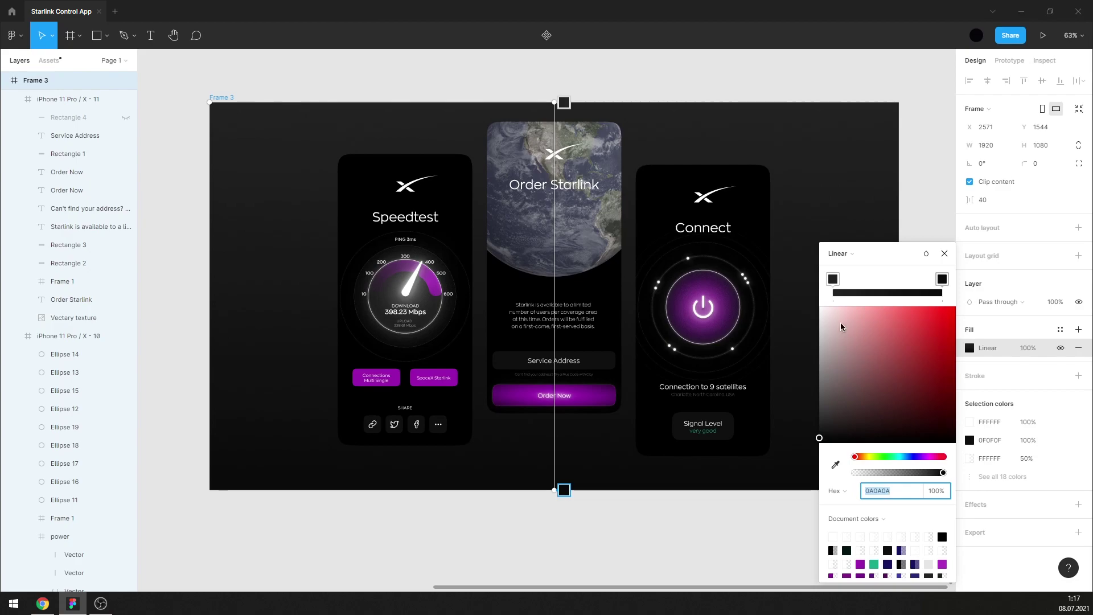
Set the gradient's top stop to dark teal 063F4B by sampling and adjusting hue.
left_click(832, 279)
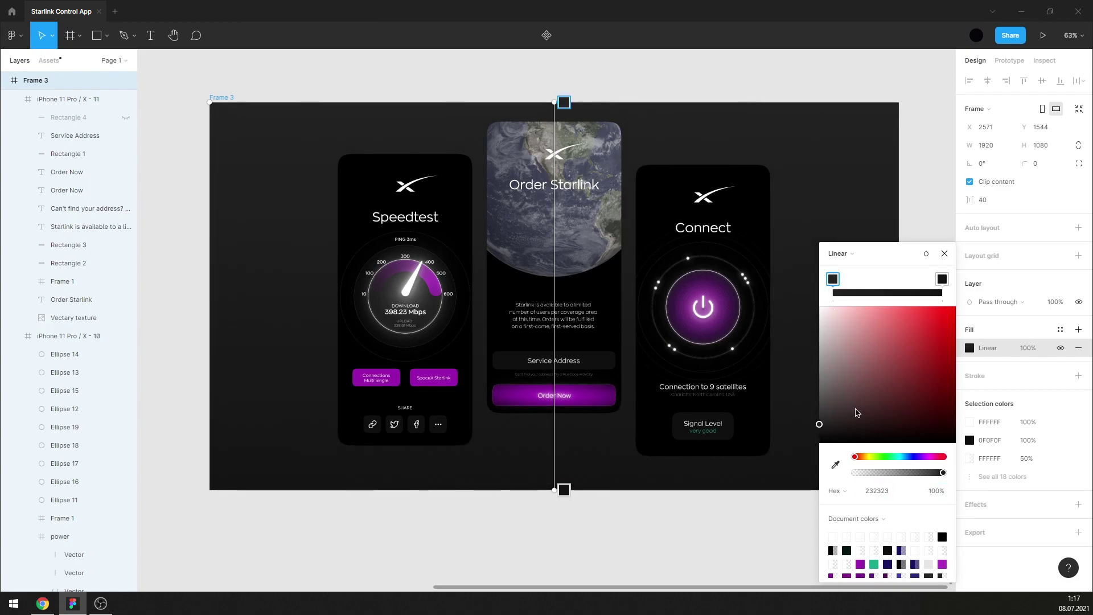
left_click(835, 464)
left_click(616, 386)
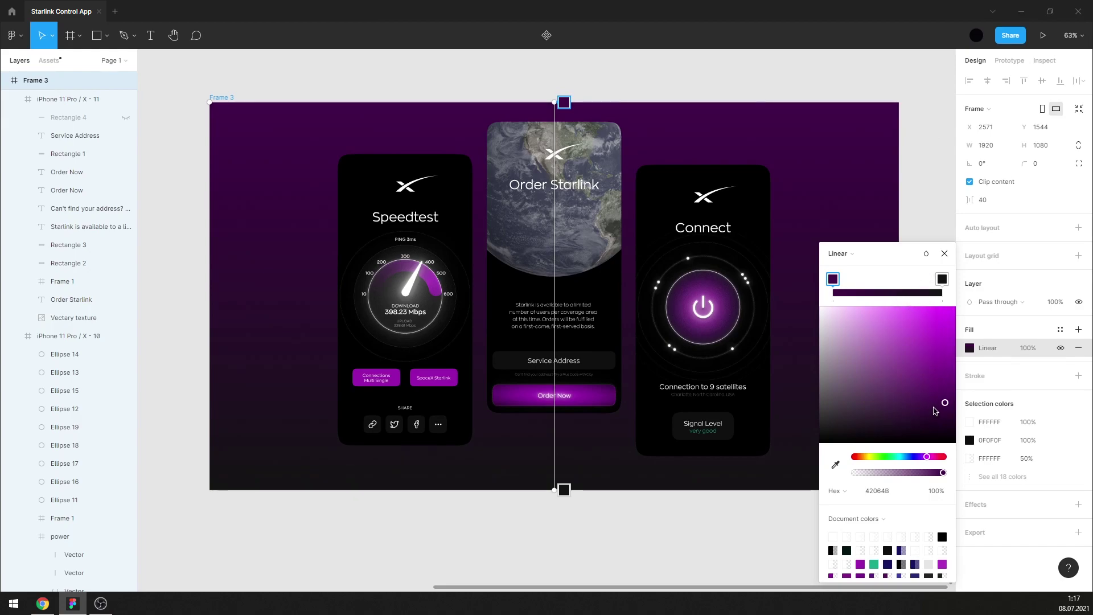
left_click_drag(926, 457, 906, 460)
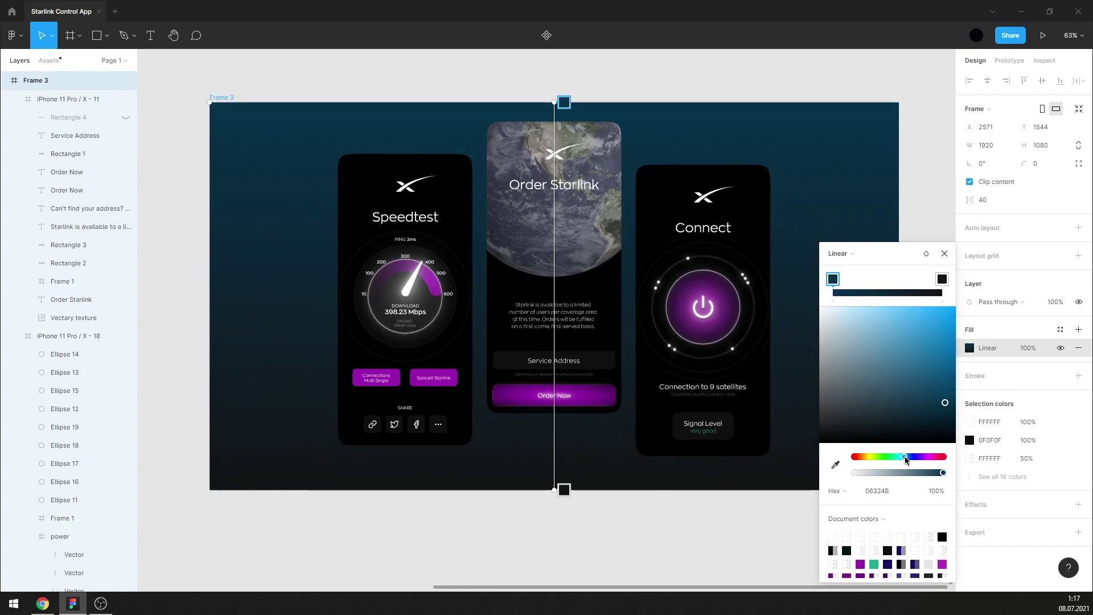
left_click_drag(906, 460, 903, 460)
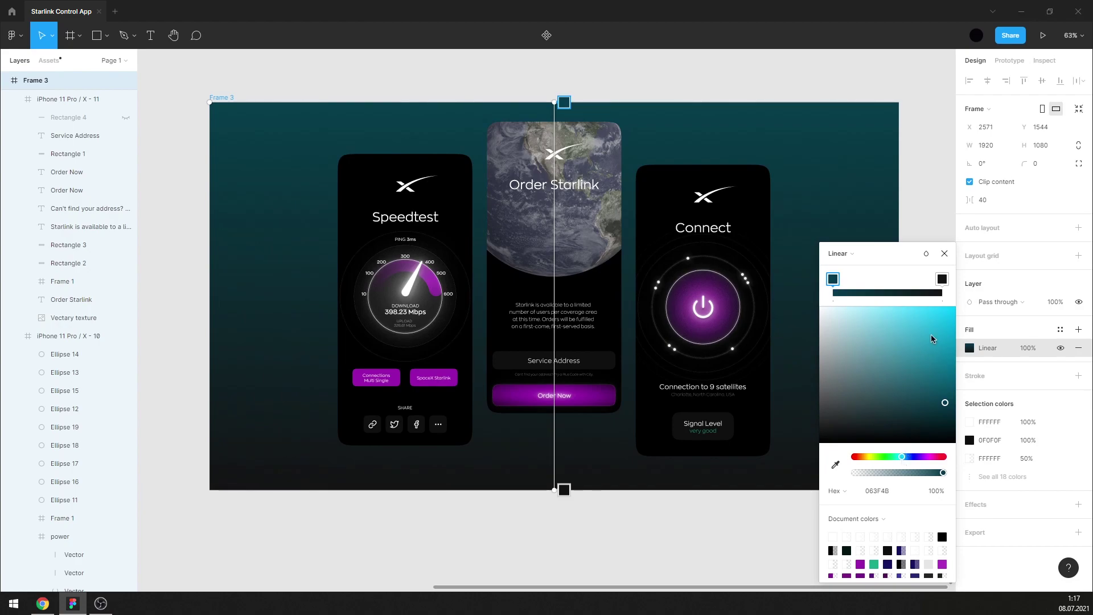
left_click(944, 254)
scroll(538, 177, "up", 2)
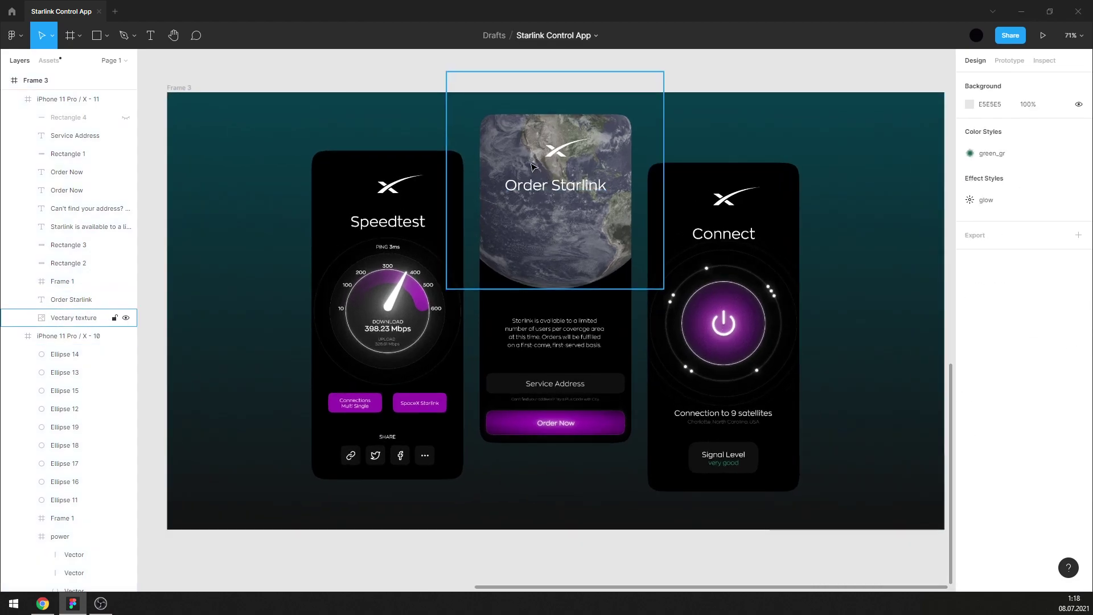
scroll(538, 177, "up", 1)
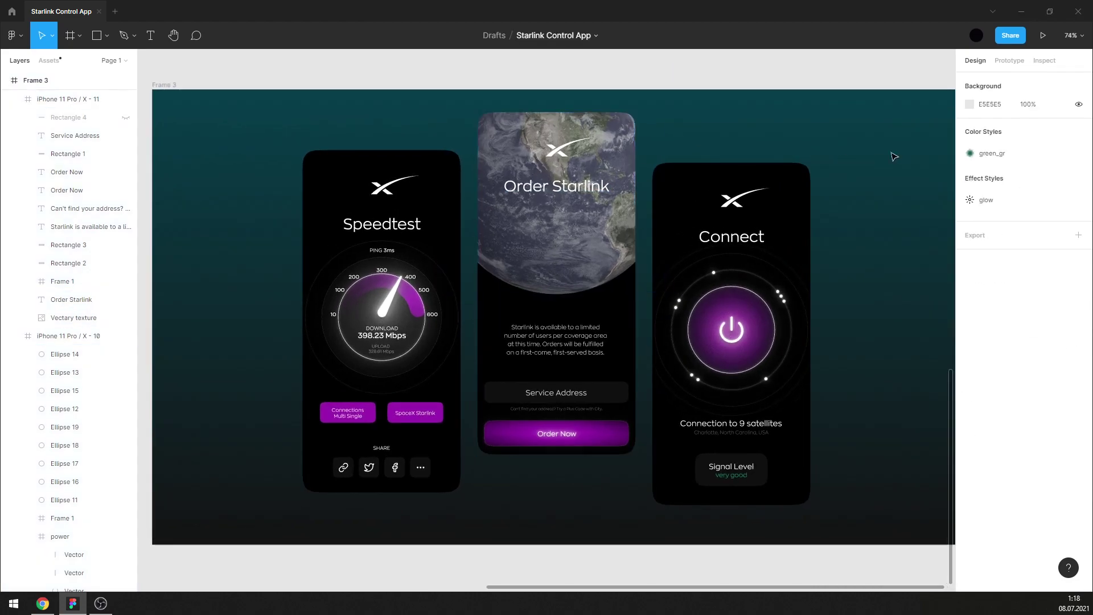